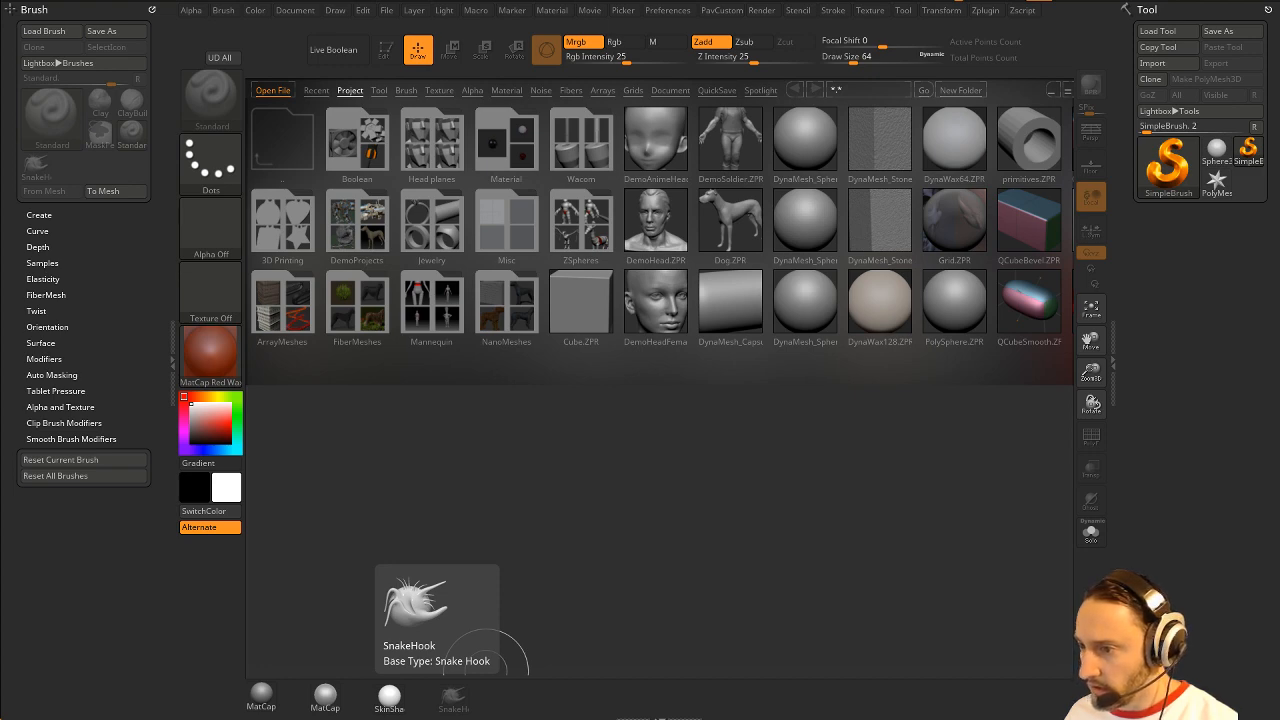
Step: Look through the Pavlovich Workshop playlist on YouTube in the browser and return to ZBrush
key("alt+Tab")
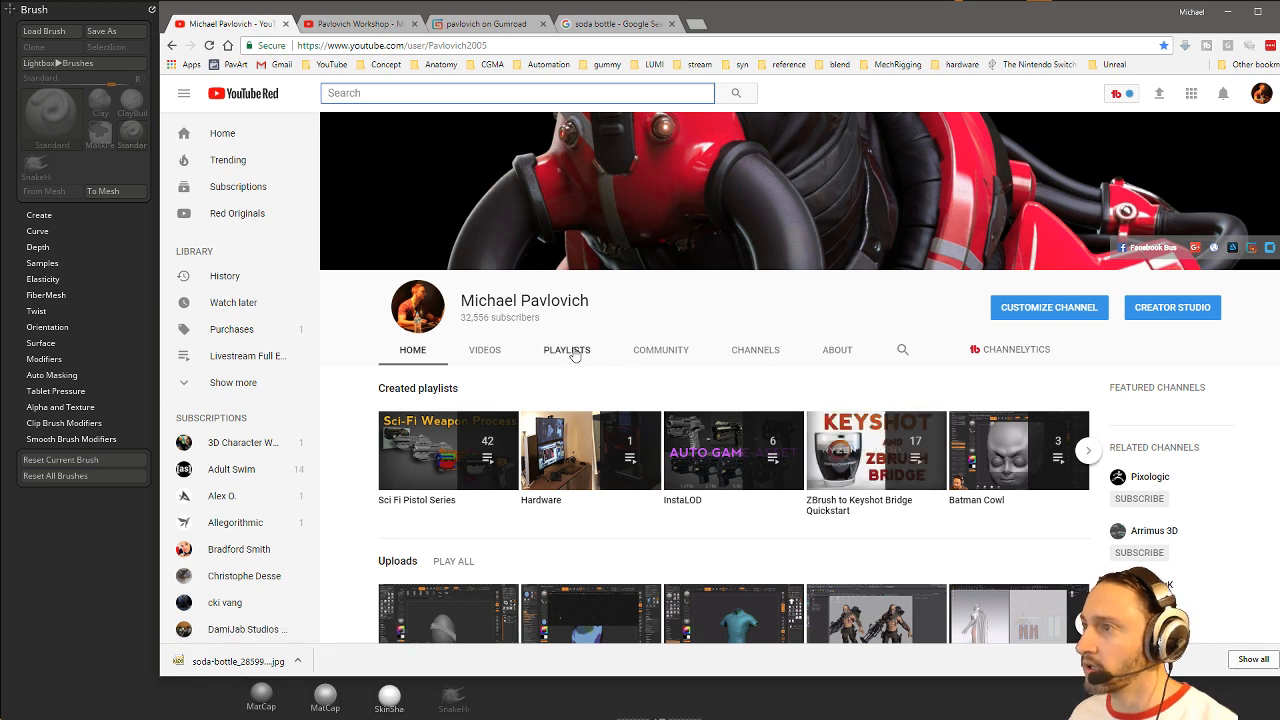
left_click(407, 22)
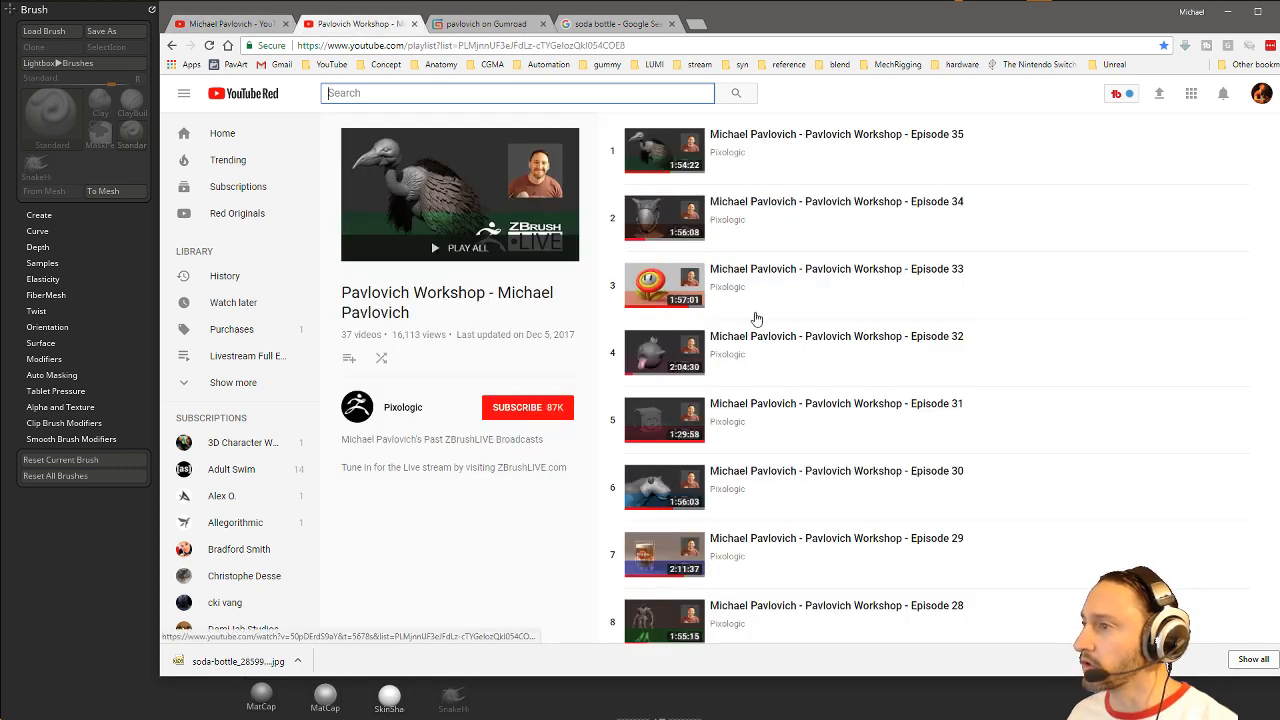
scroll(714, 414, "down", 2)
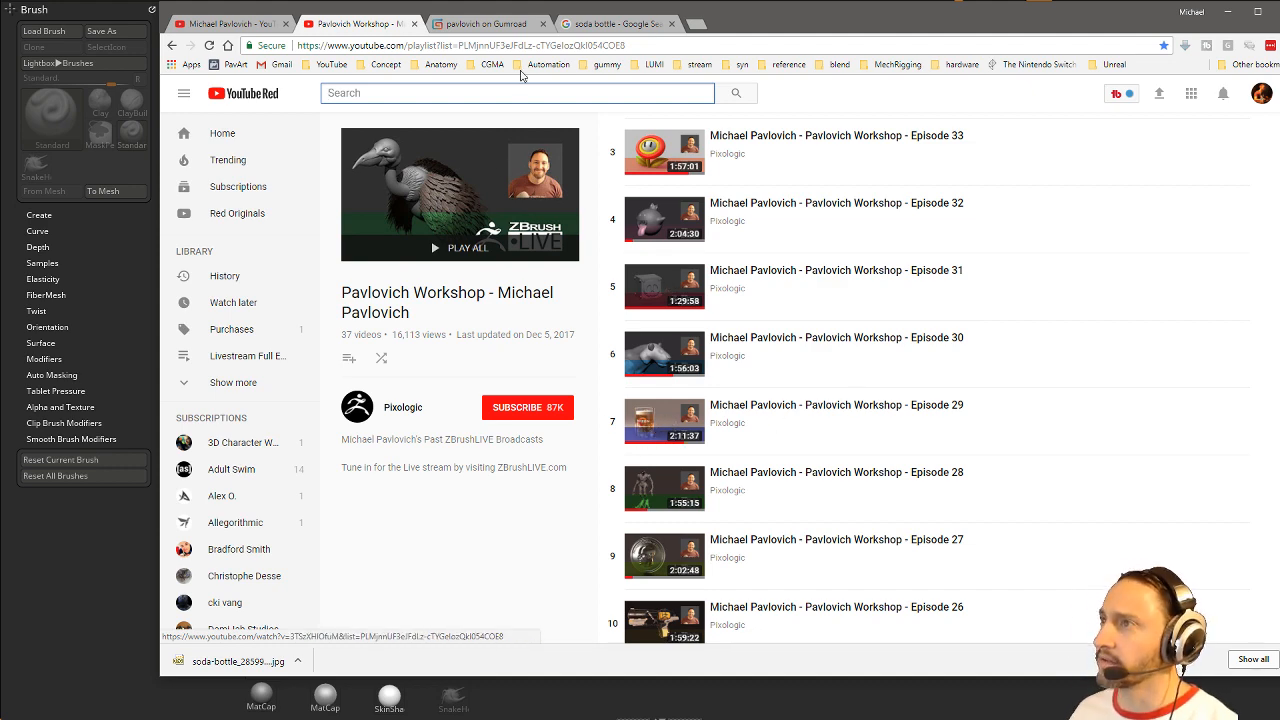
left_click_drag(752, 17, 1279, 17)
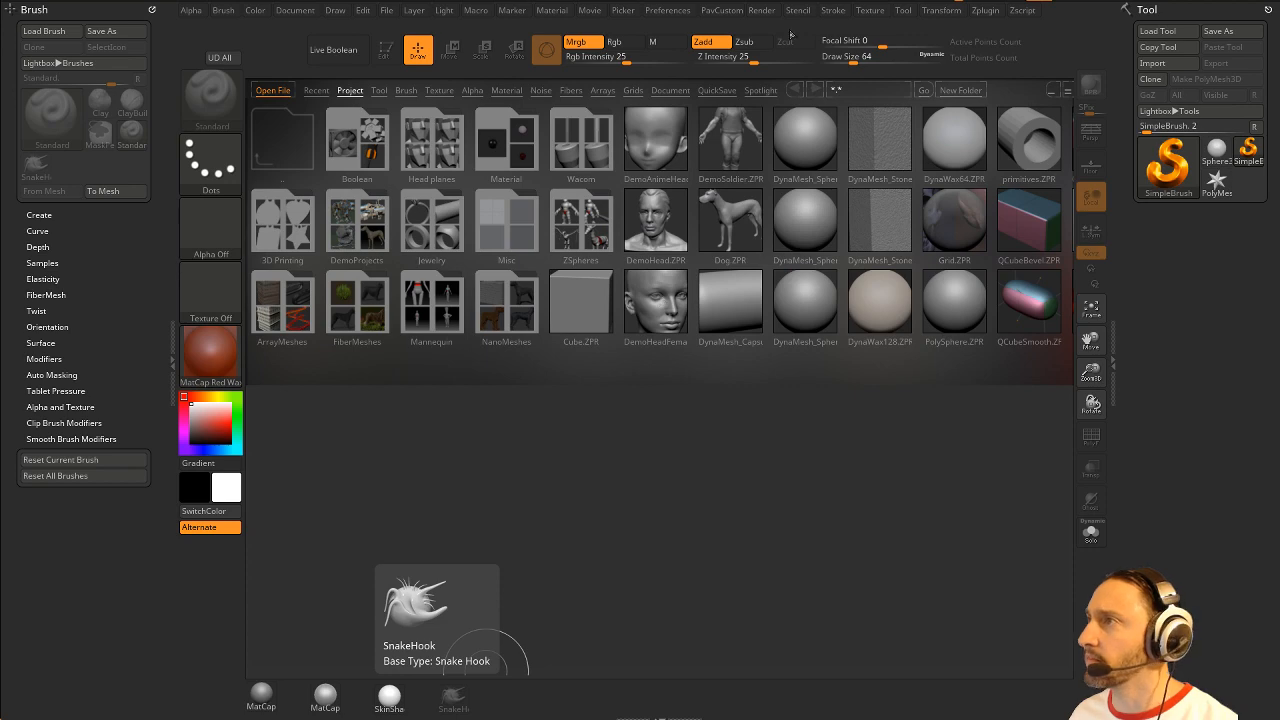
Step: Import the soda-bottle_2859970 image from the Desktop as a texture
left_click(872, 12)
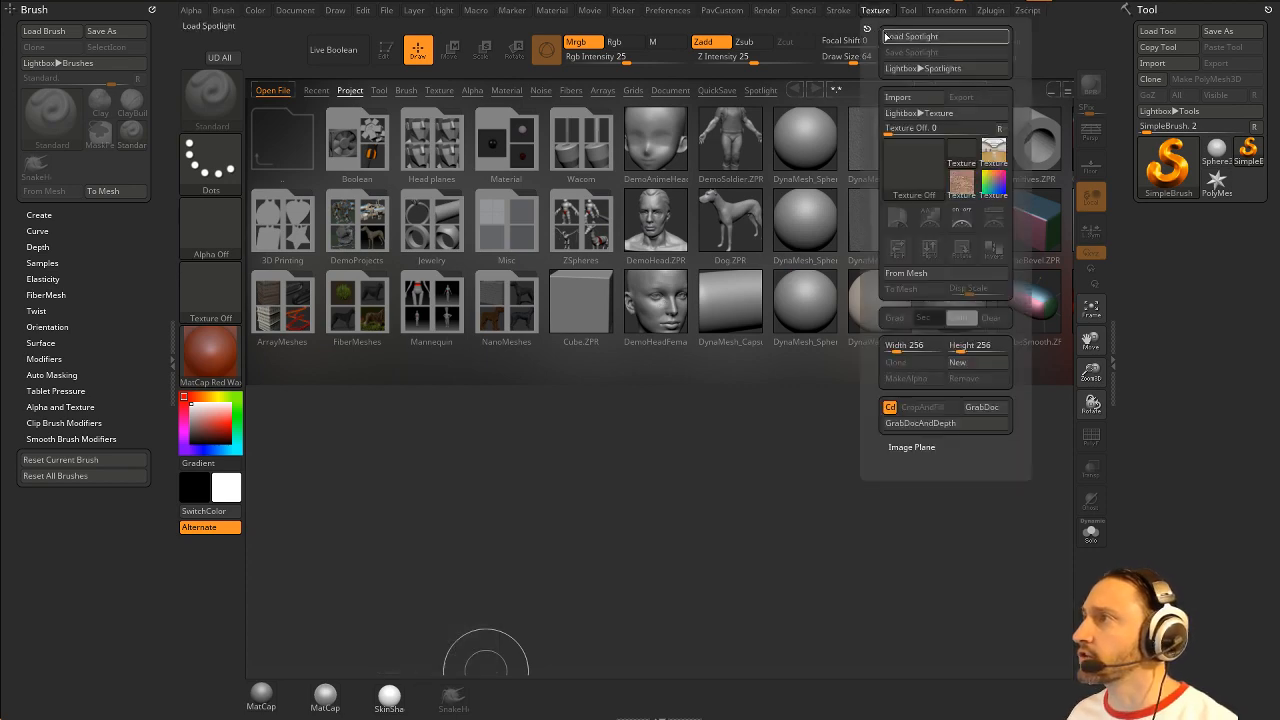
left_click(898, 97)
scroll(148, 214, "up", 1)
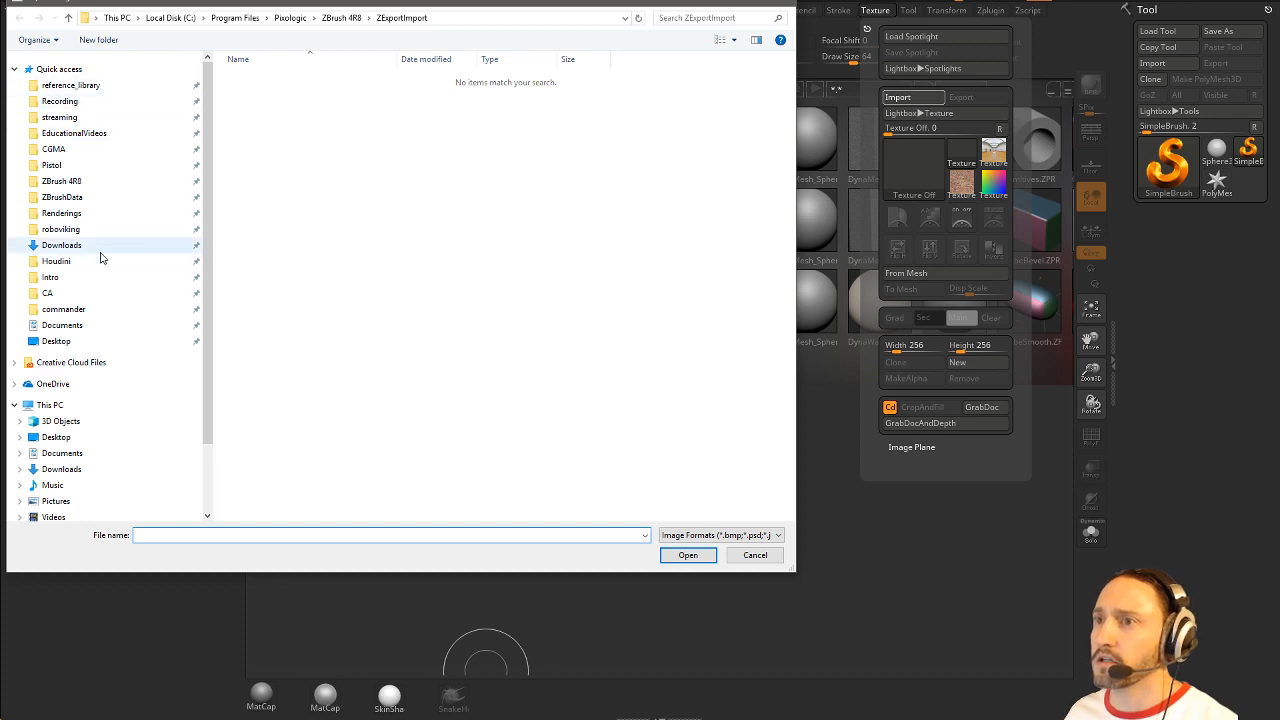
left_click(95, 343)
double_click(257, 79)
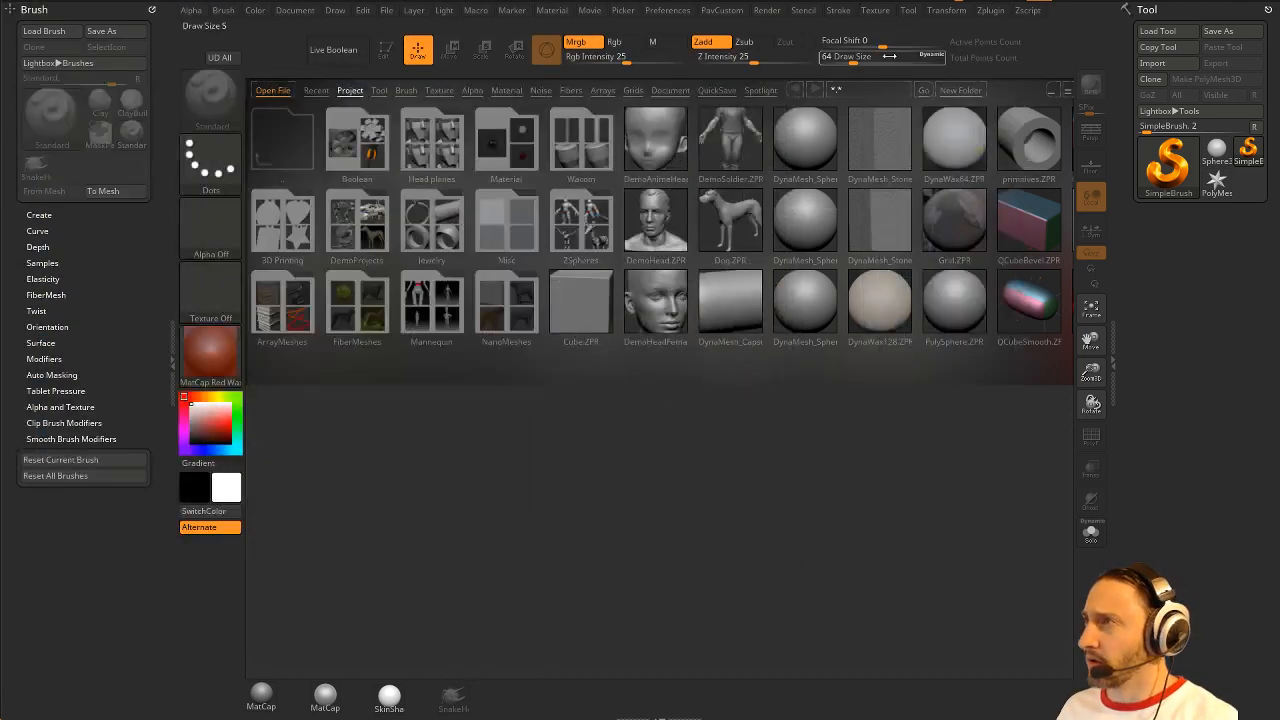
Step: Add the soda bottle texture to Spotlight and hide LightBox so the canvas is clear
left_click(876, 10)
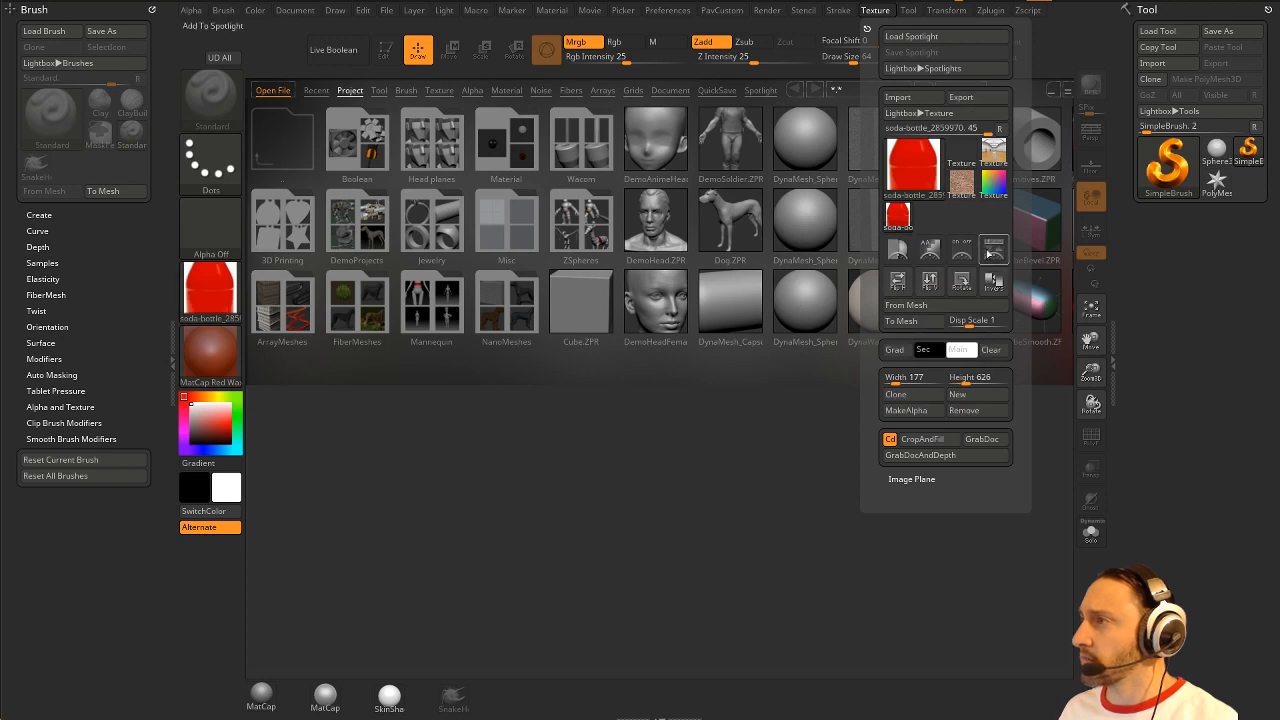
left_click(961, 249)
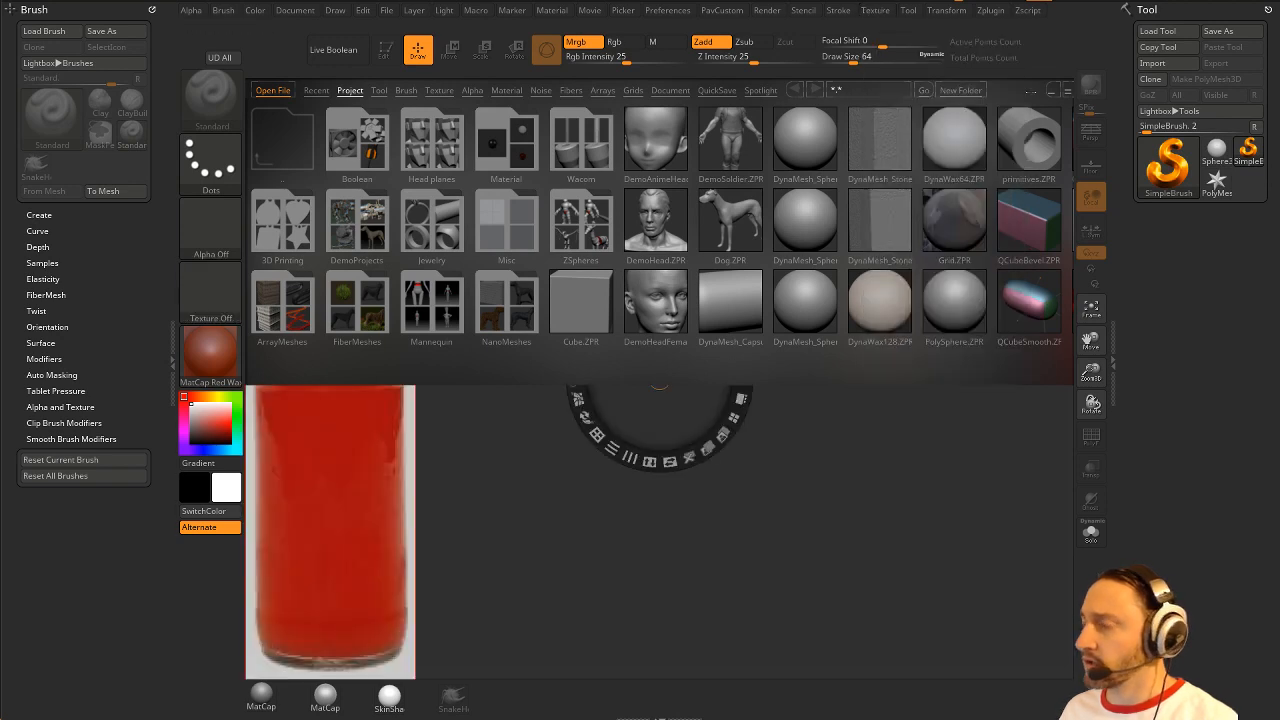
key("comma")
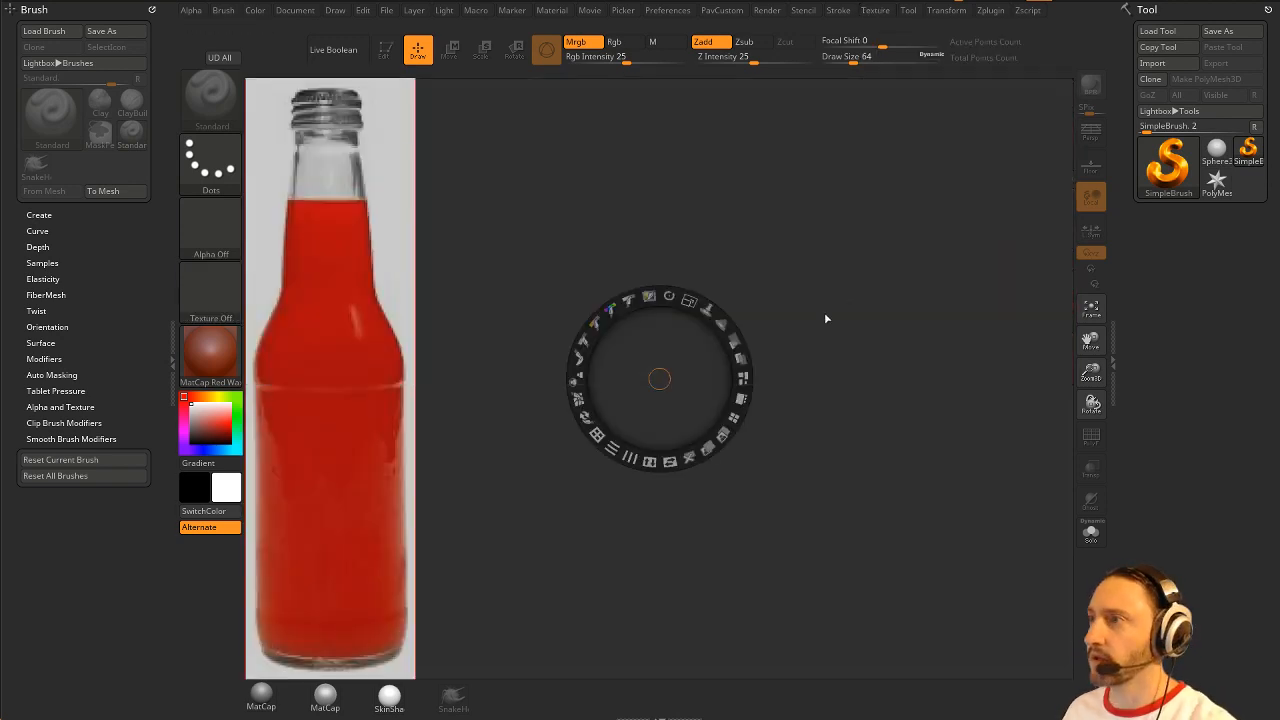
Step: Centre the bottle reference on the canvas, scaled down and semi-transparent, and leave Spotlight editing
left_click_drag(357, 324, 674, 337)
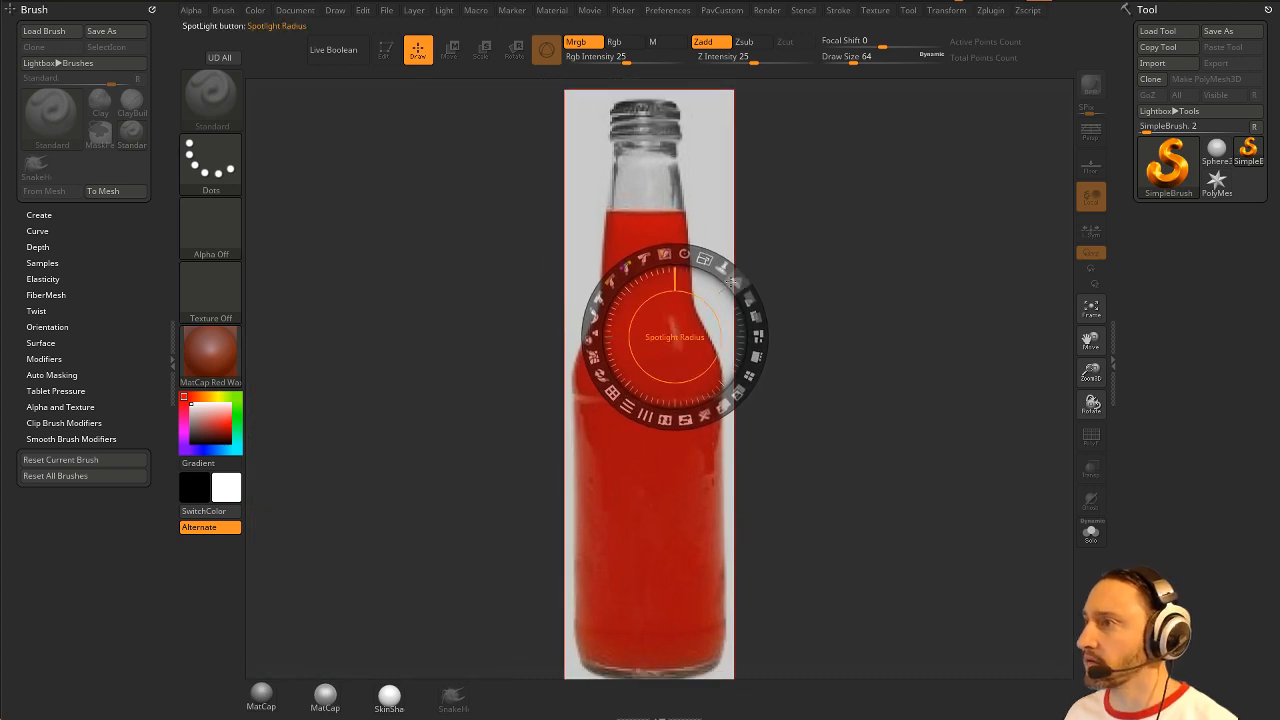
left_click_drag(744, 299, 672, 263)
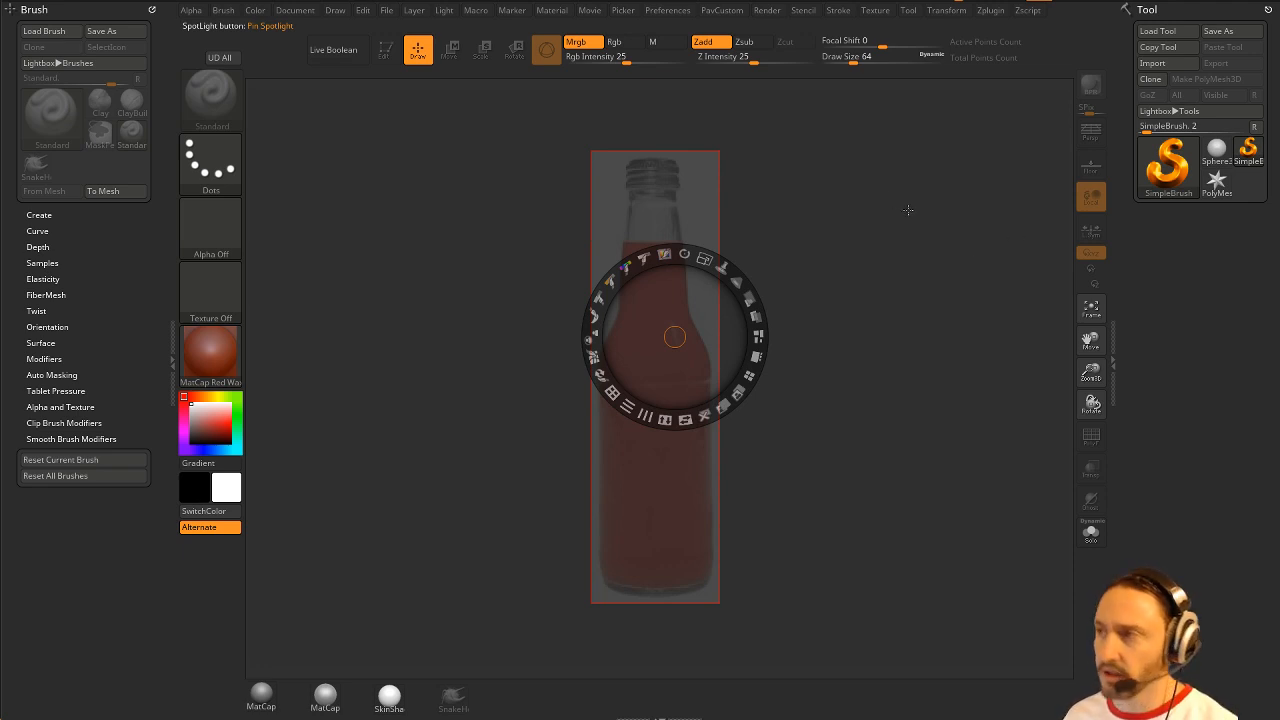
key("z")
Step: With a draw size of 49, place an editable Cylinder3D on the canvas and apply the MatCap Gray material
key("s")
left_click_drag(941, 262, 934, 266)
left_click(1172, 170)
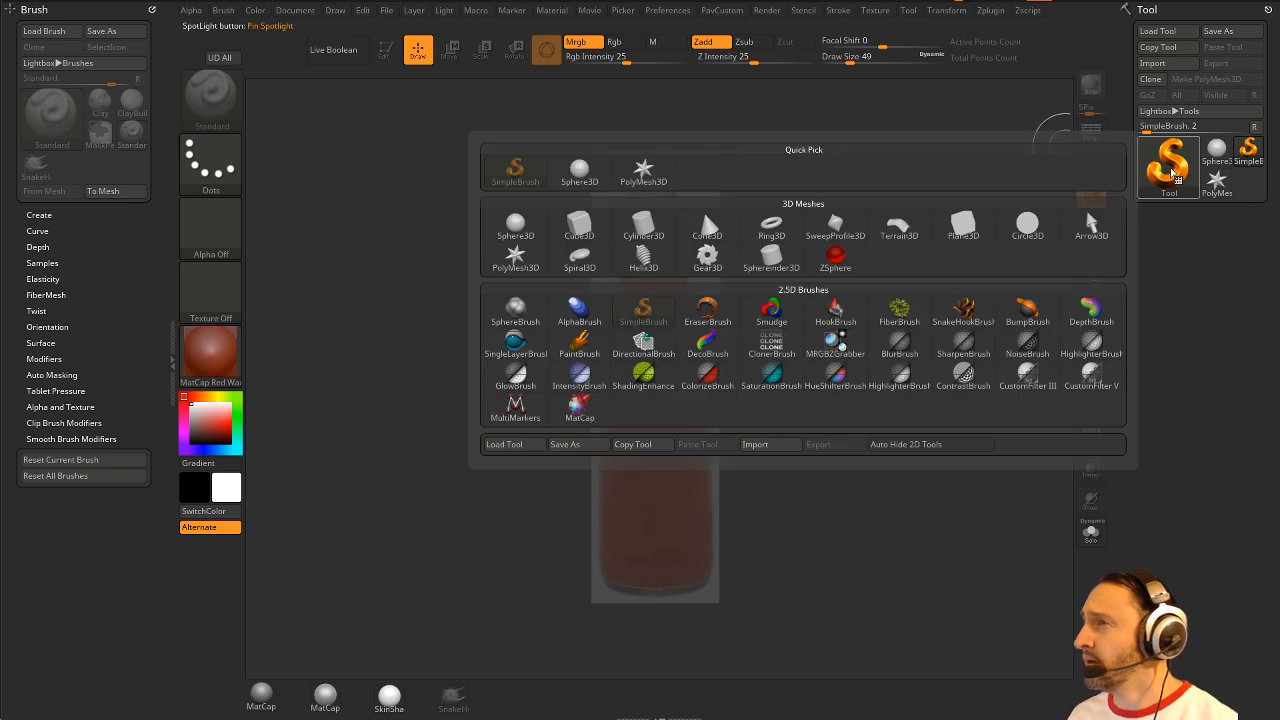
left_click(650, 222)
left_click_drag(800, 355, 550, 238)
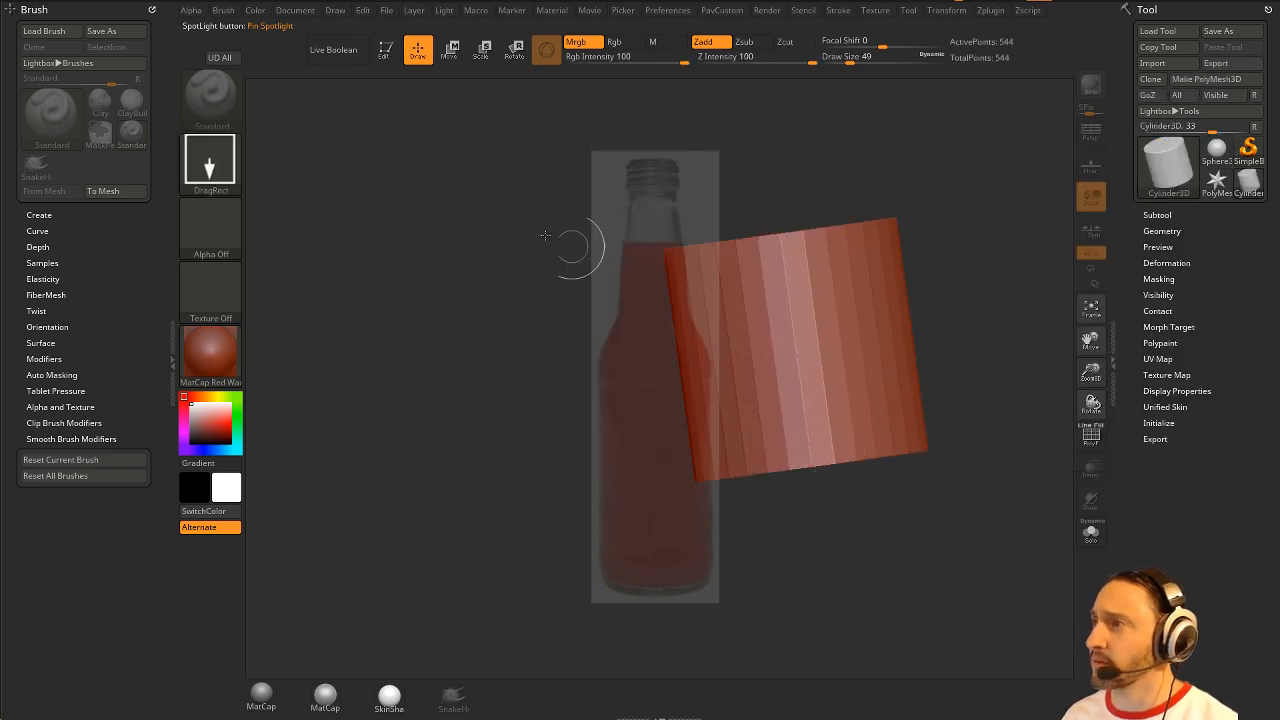
left_click(384, 49)
left_click(261, 695)
Step: Initialize the cylinder with HDivide set to 16 and VDivide set to 3
left_click(1158, 455)
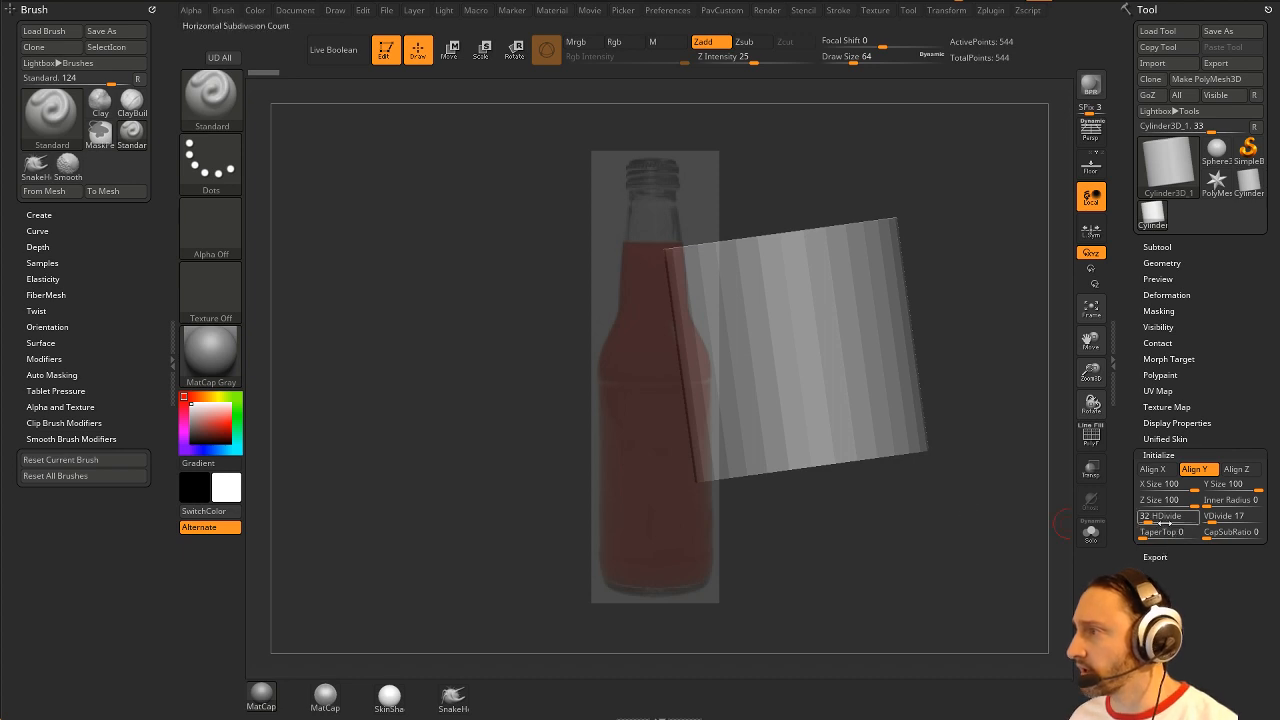
left_click(1166, 516)
type("16")
key("Tab")
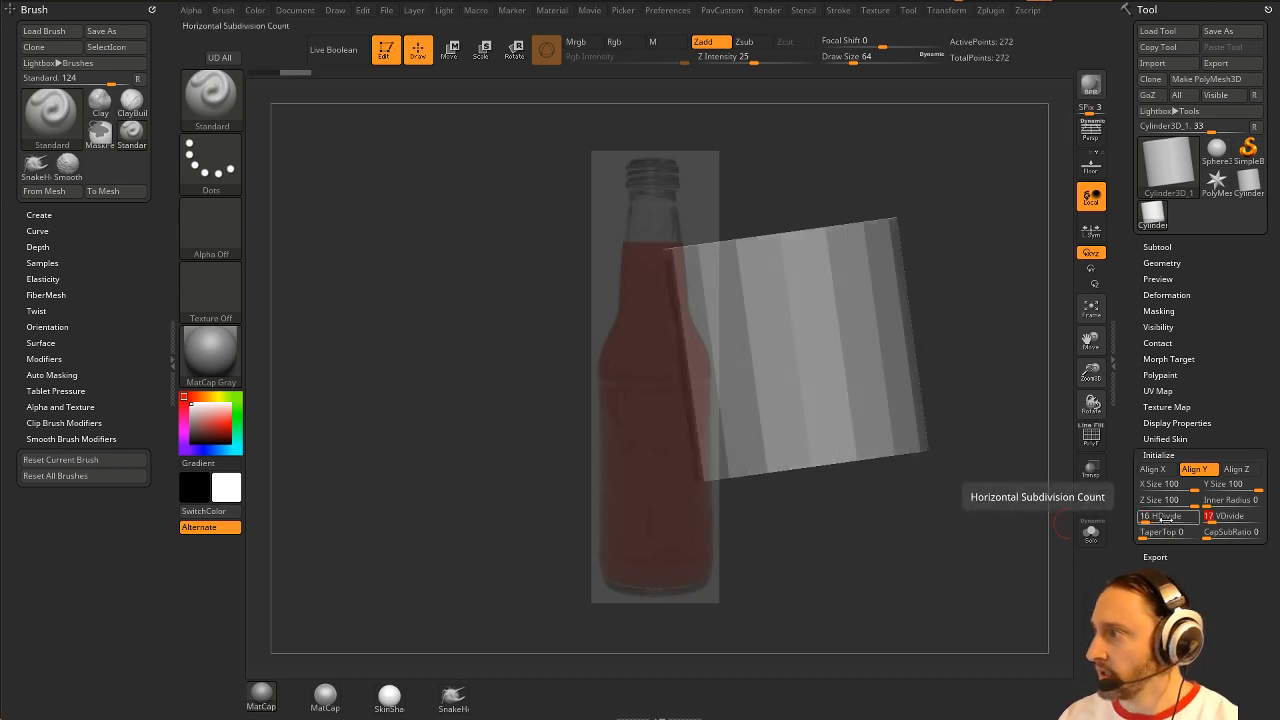
type("3")
key("Return")
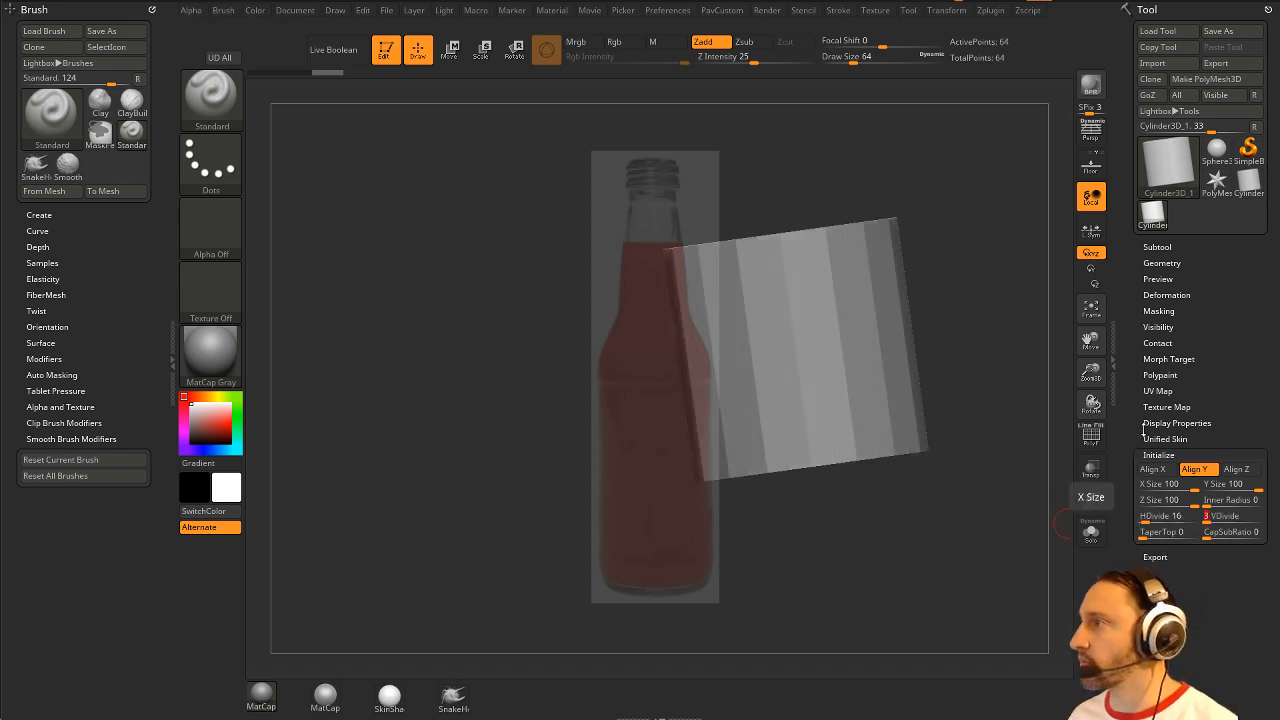
Step: Convert the cylinder to a PolyMesh3D with its polyframe shown and fit it over the base of the bottle reference
left_click(1091, 437)
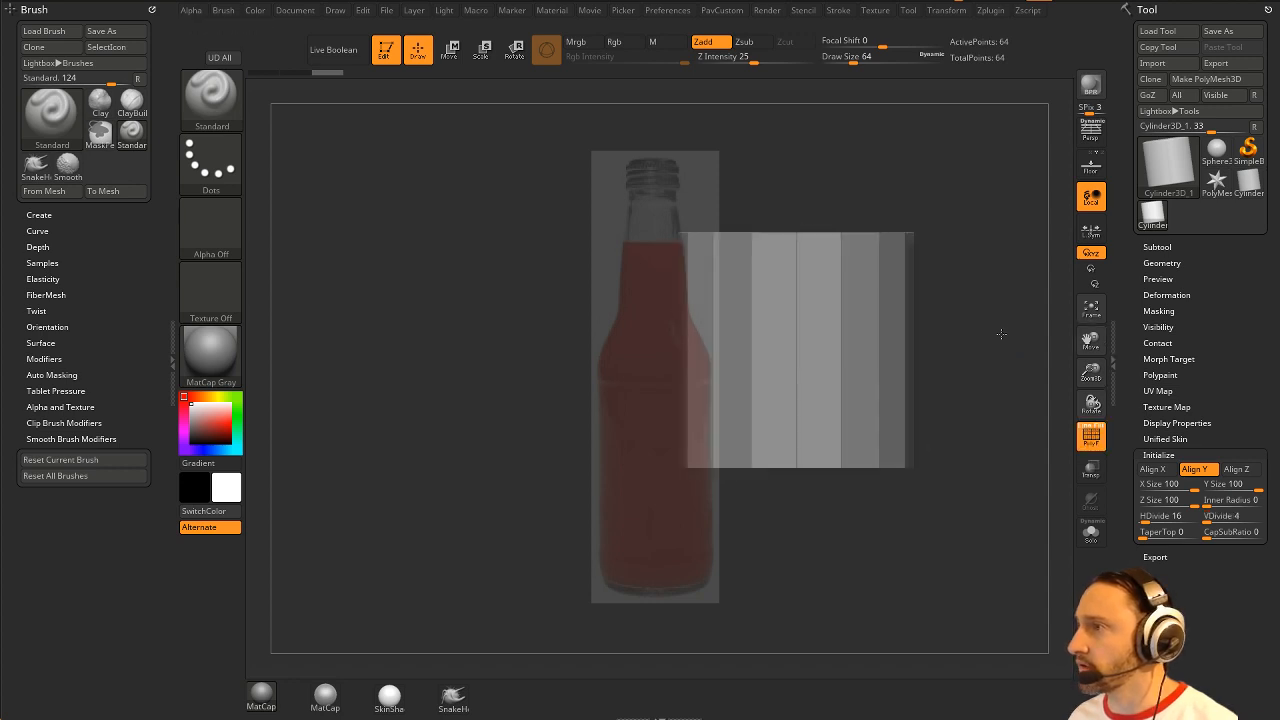
left_click(1206, 80)
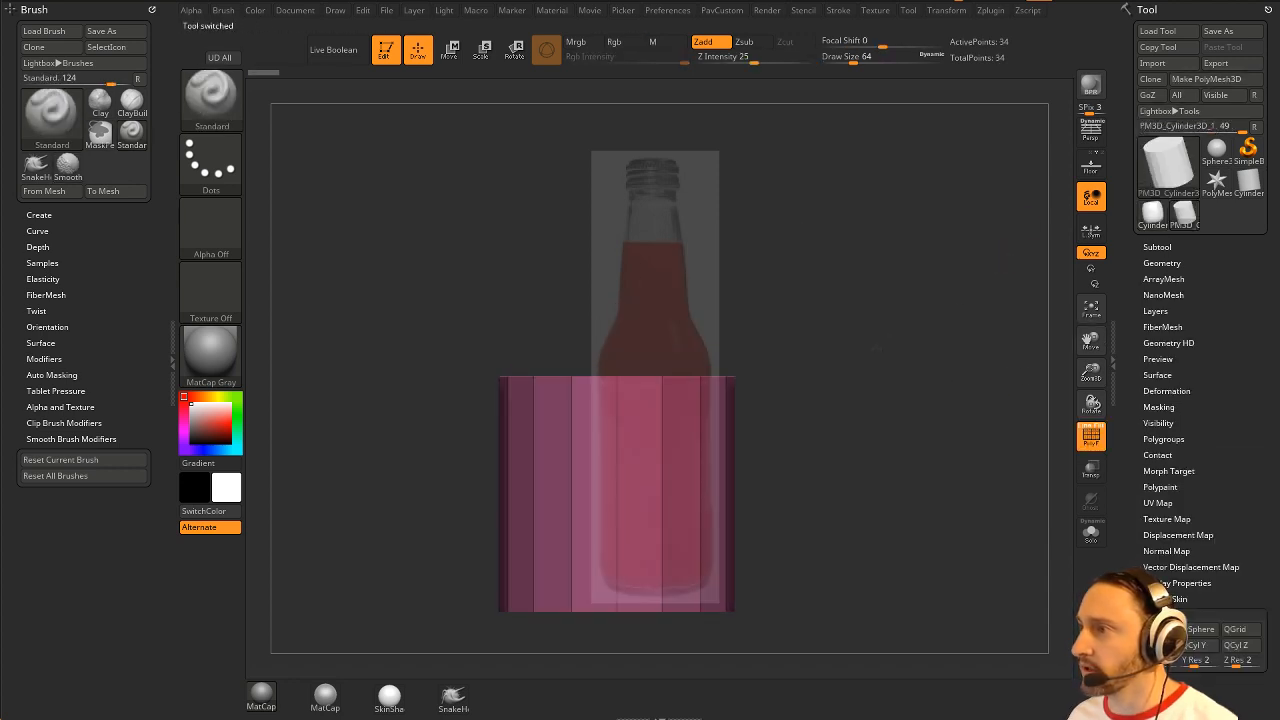
left_click_drag(953, 323, 928, 380, "alt")
Step: Relocate the gizmo pivot to the cylinder's base and stretch the cylinder vertically to the top of the bottle reference
key("w")
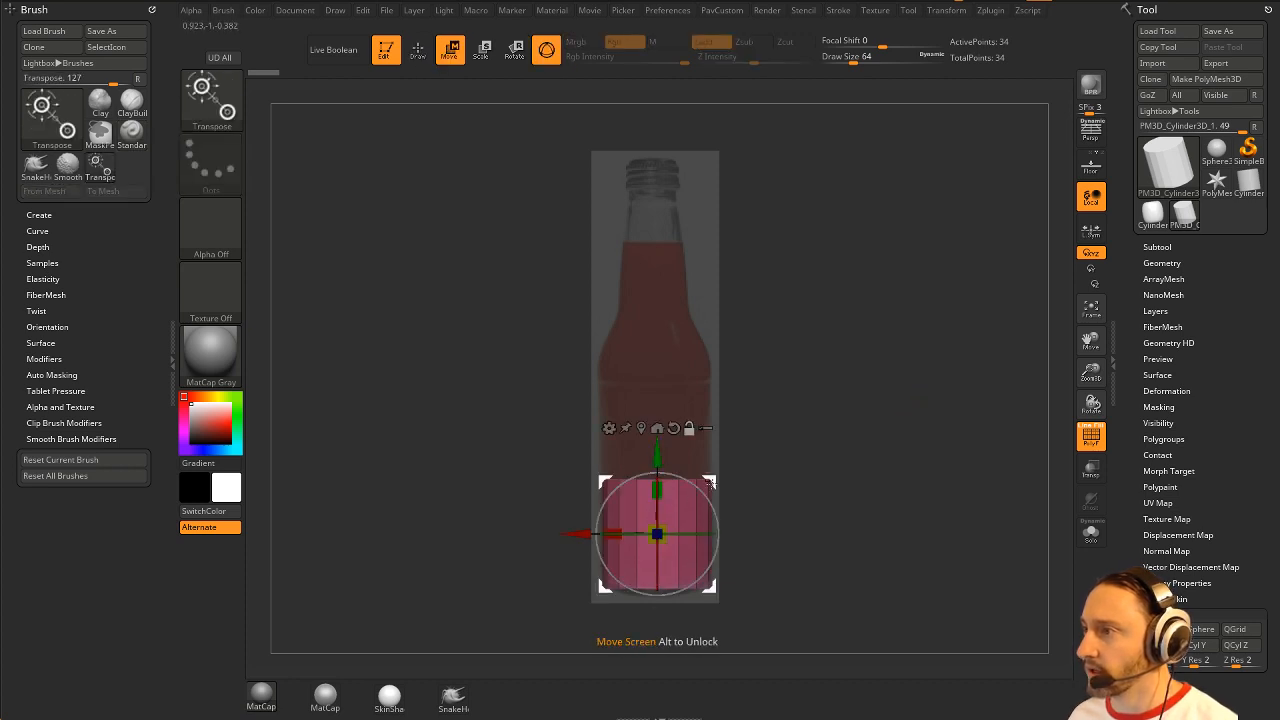
left_click_drag(712, 483, 716, 419, "alt")
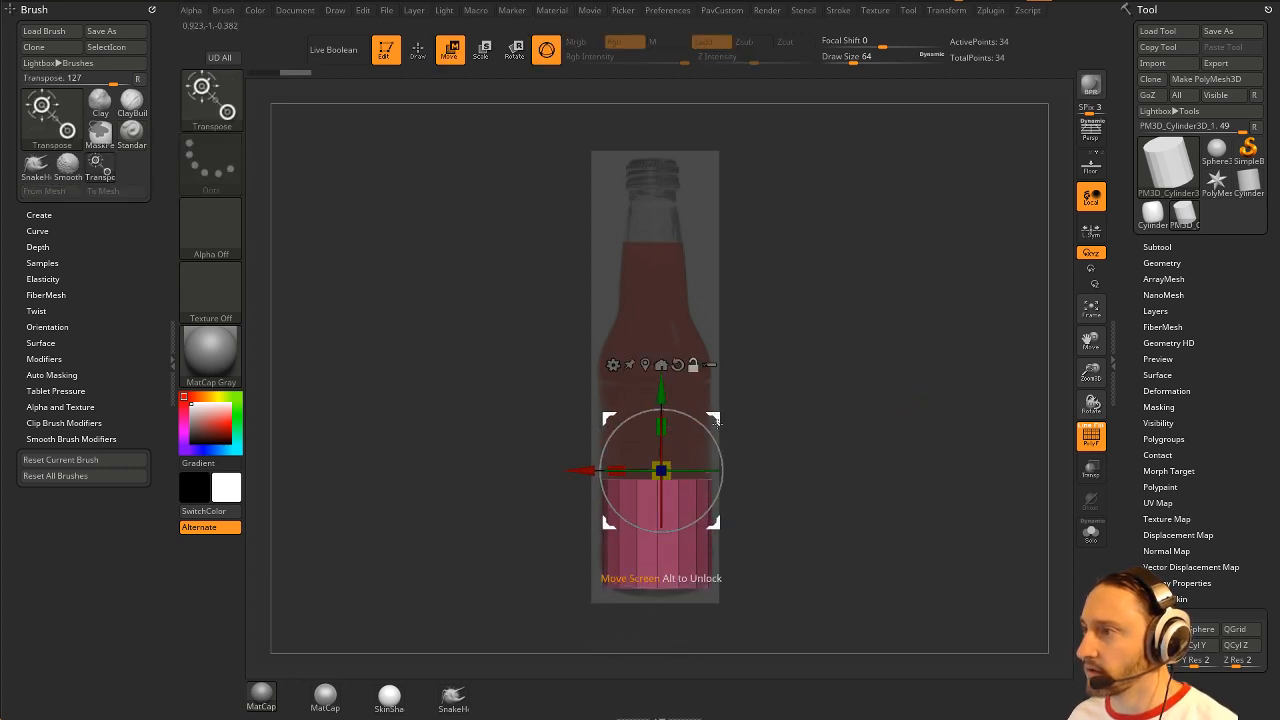
left_click(657, 589, "alt")
left_click_drag(655, 511, 659, 576, "alt")
left_click(677, 588, "alt")
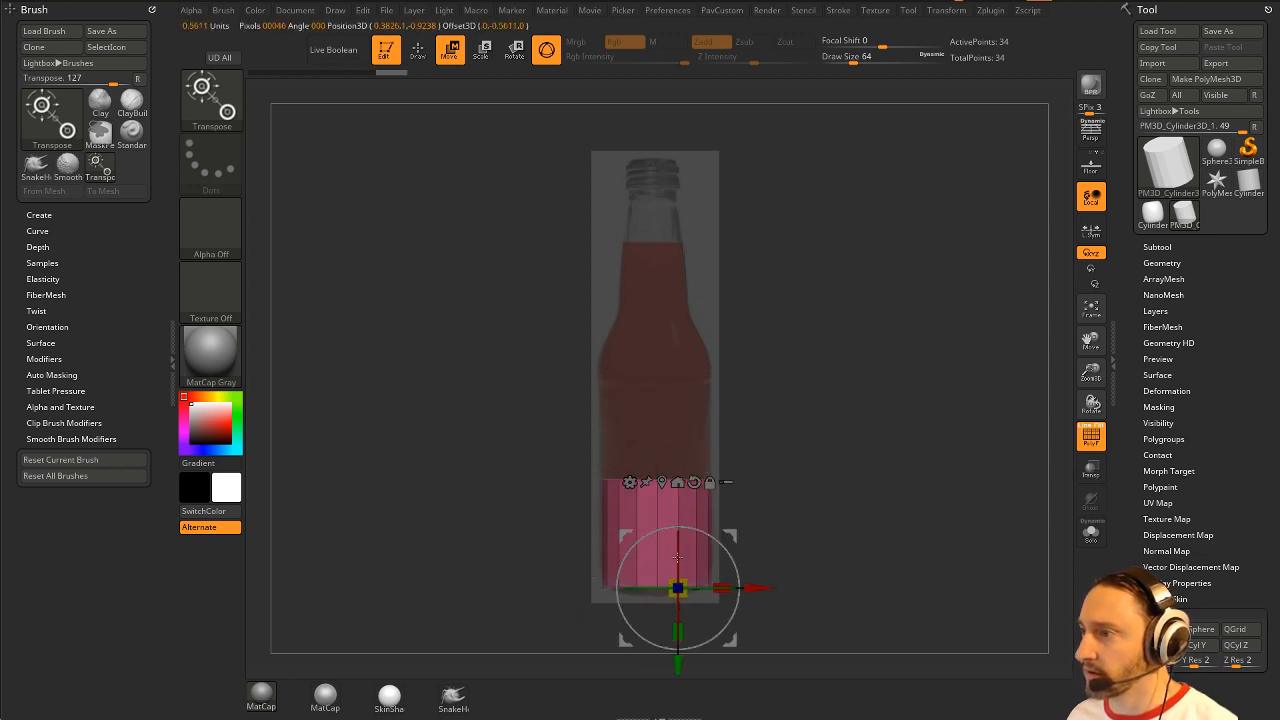
left_click_drag(678, 632, 790, 710)
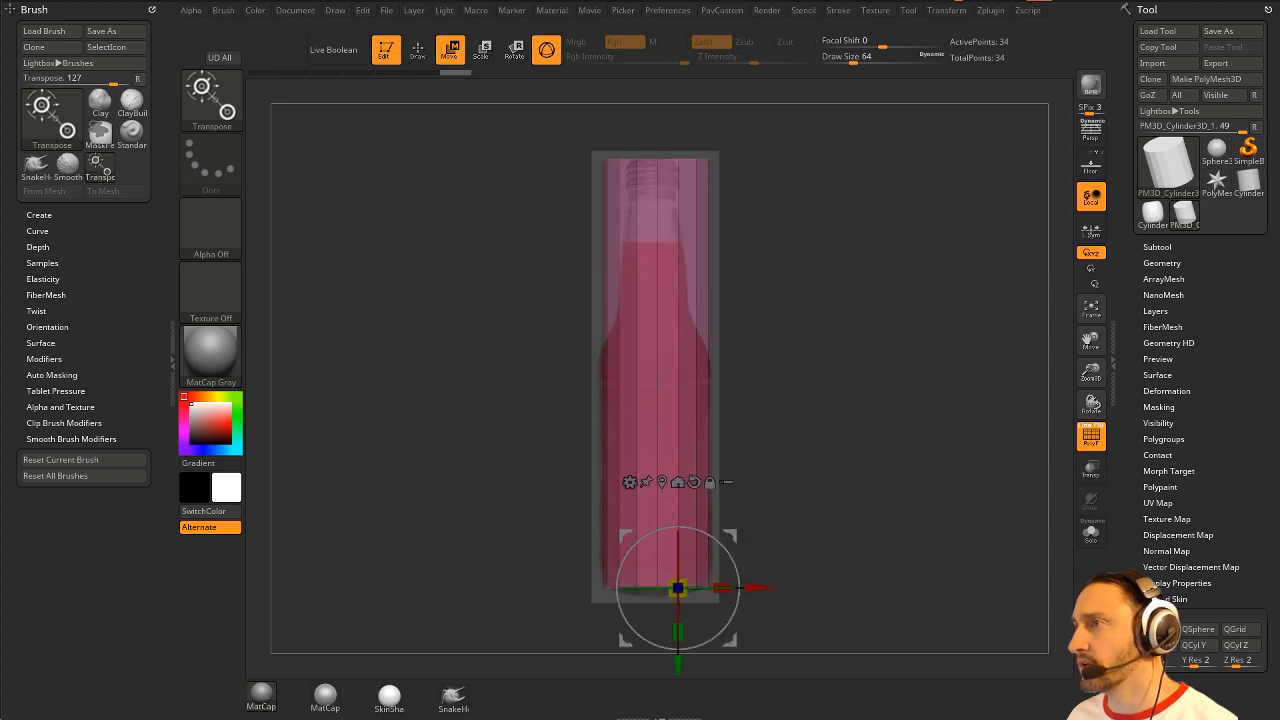
Step: Leave the gizmo for Draw mode with the Standard brush and set the draw size to 234
key("q")
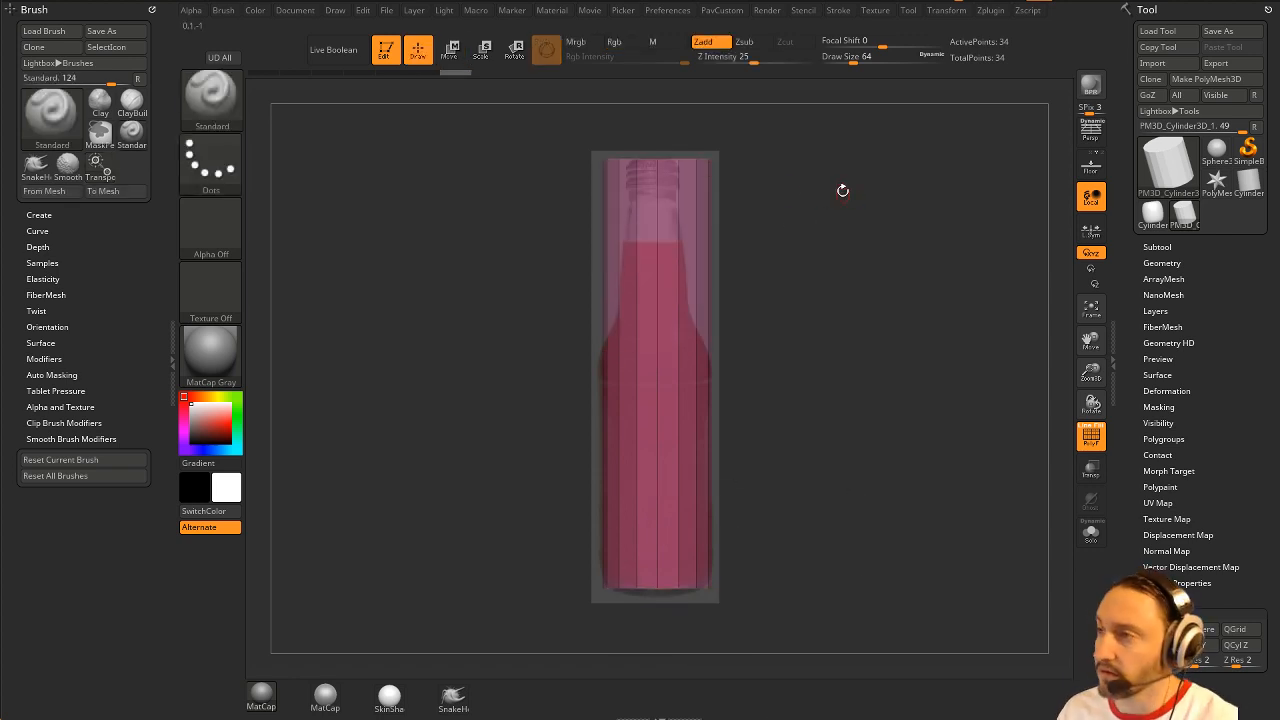
key("s")
mouse_move(819, 223)
left_mouse_down()
mouse_move(840, 226)
mouse_move(787, 251)
left_mouse_up()
key("b")
key("z")
key("m")
key("b")
key("s")
key("t")
key("s")
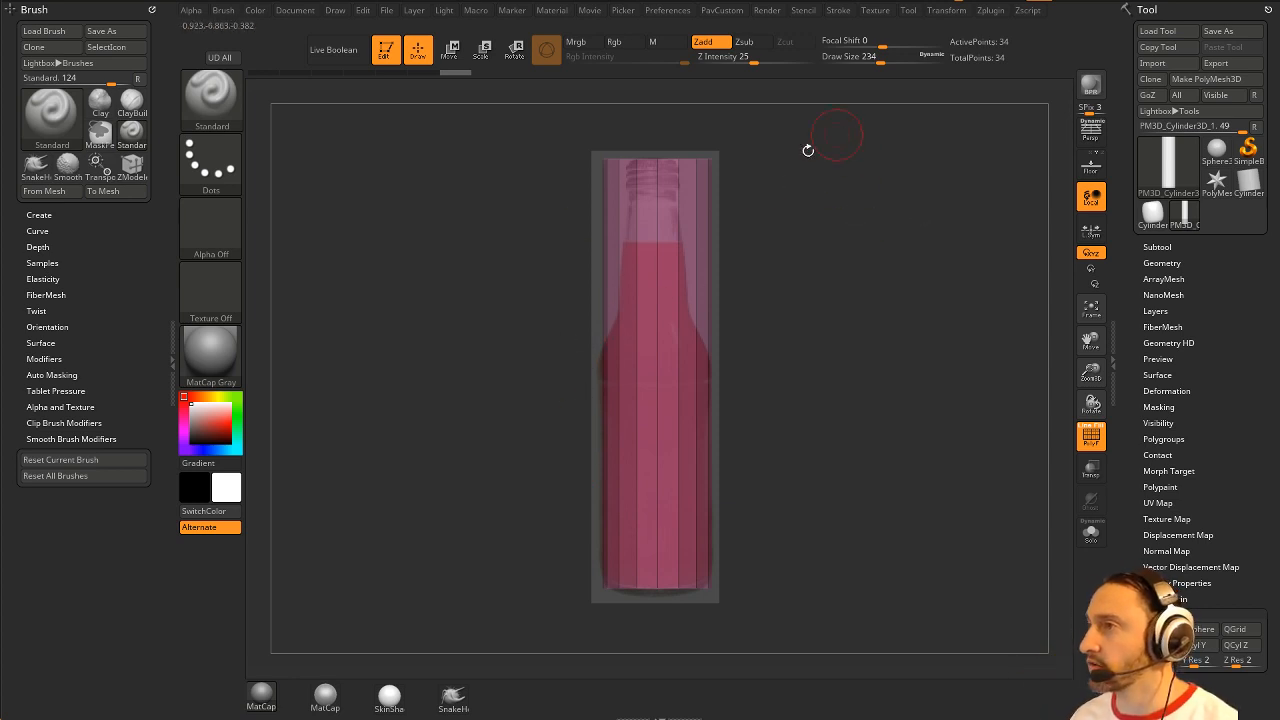
Step: With the ZModeler brush, insert three single edge loops around the cylinder at the bottle's shoulder, neck base and liquid line
key("b")
key("z")
key("m")
key("space")
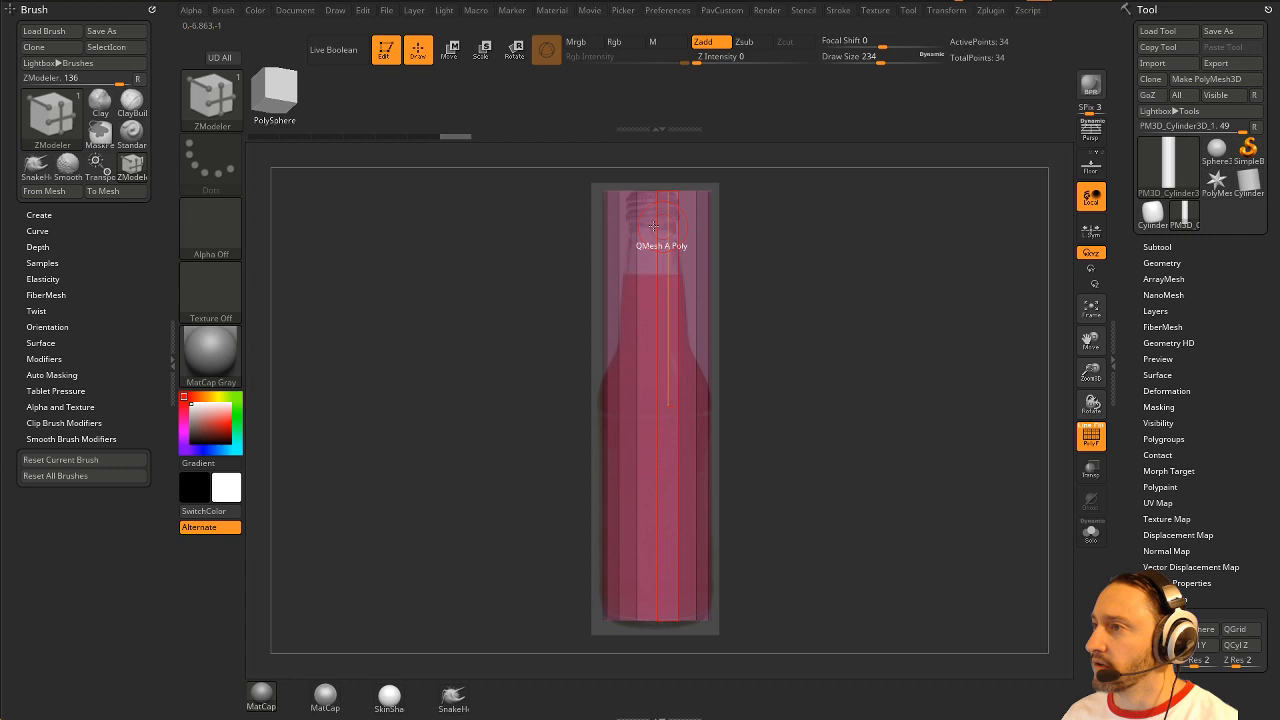
left_click(618, 402)
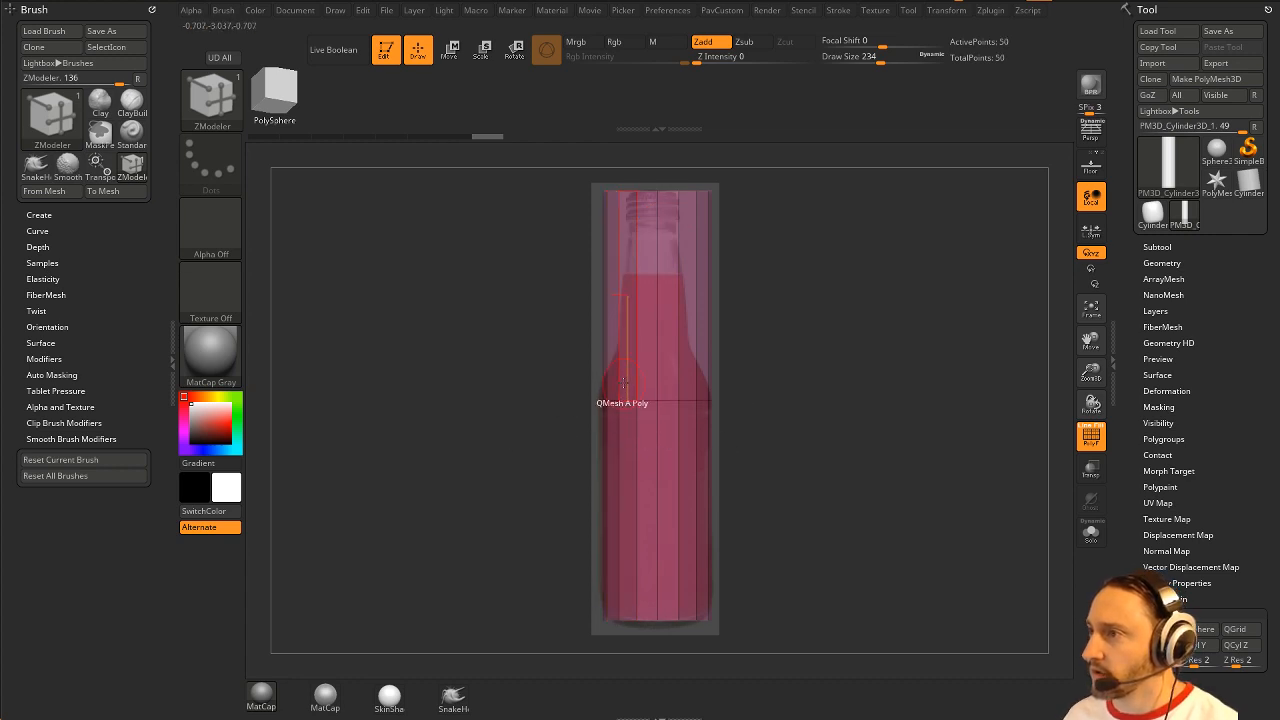
left_click(618, 400)
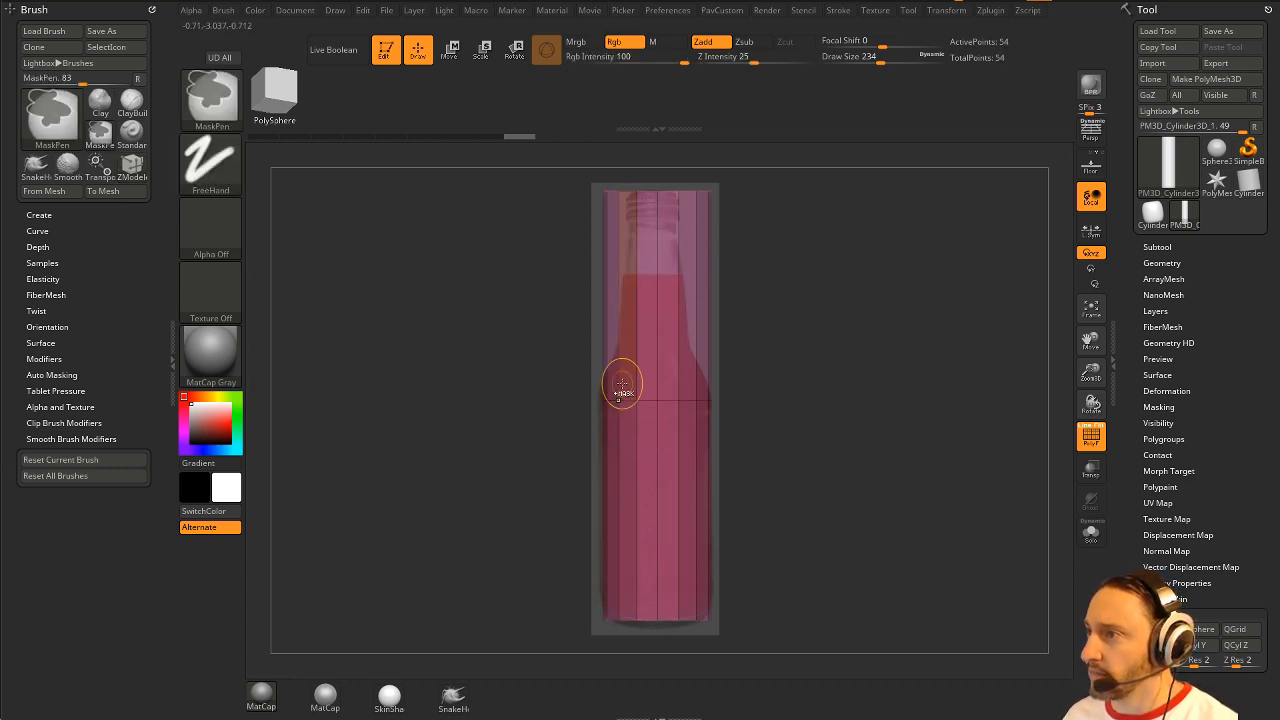
key("ctrl+z")
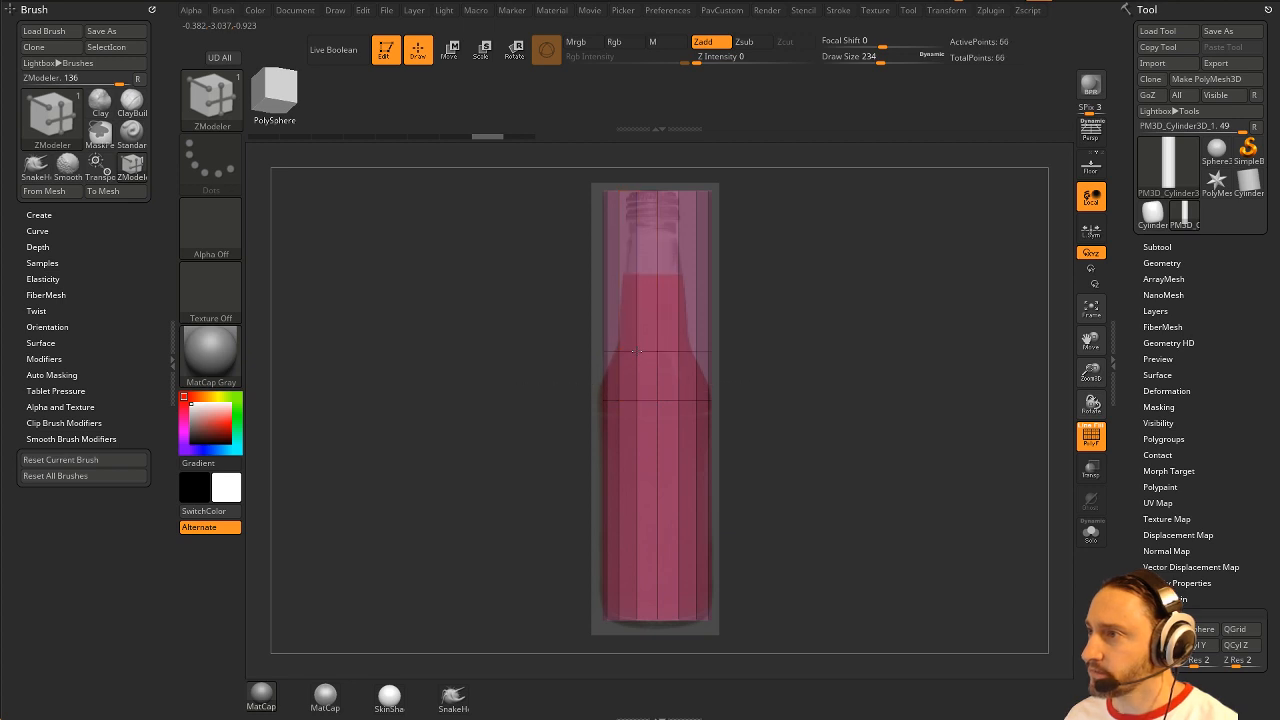
left_click(637, 300)
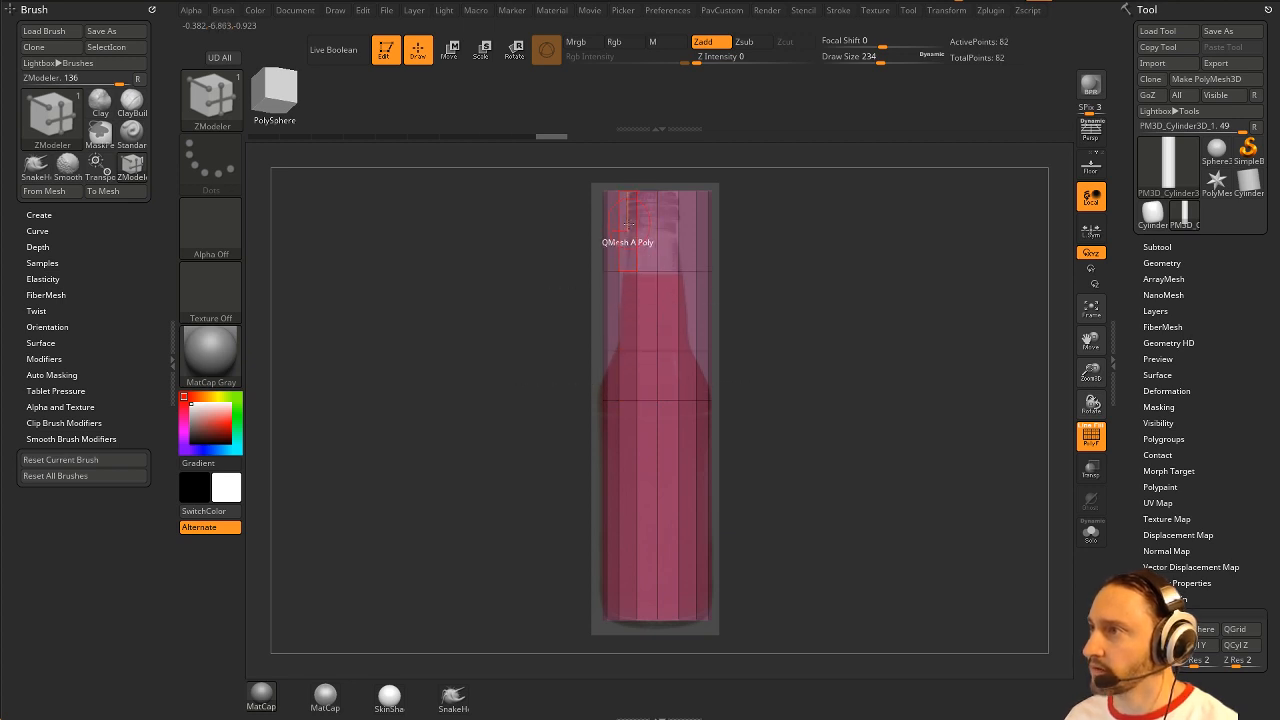
Step: Scale the complete edge loops above the shoulder inward with ZModeler so the neck matches the bottle reference
key("space")
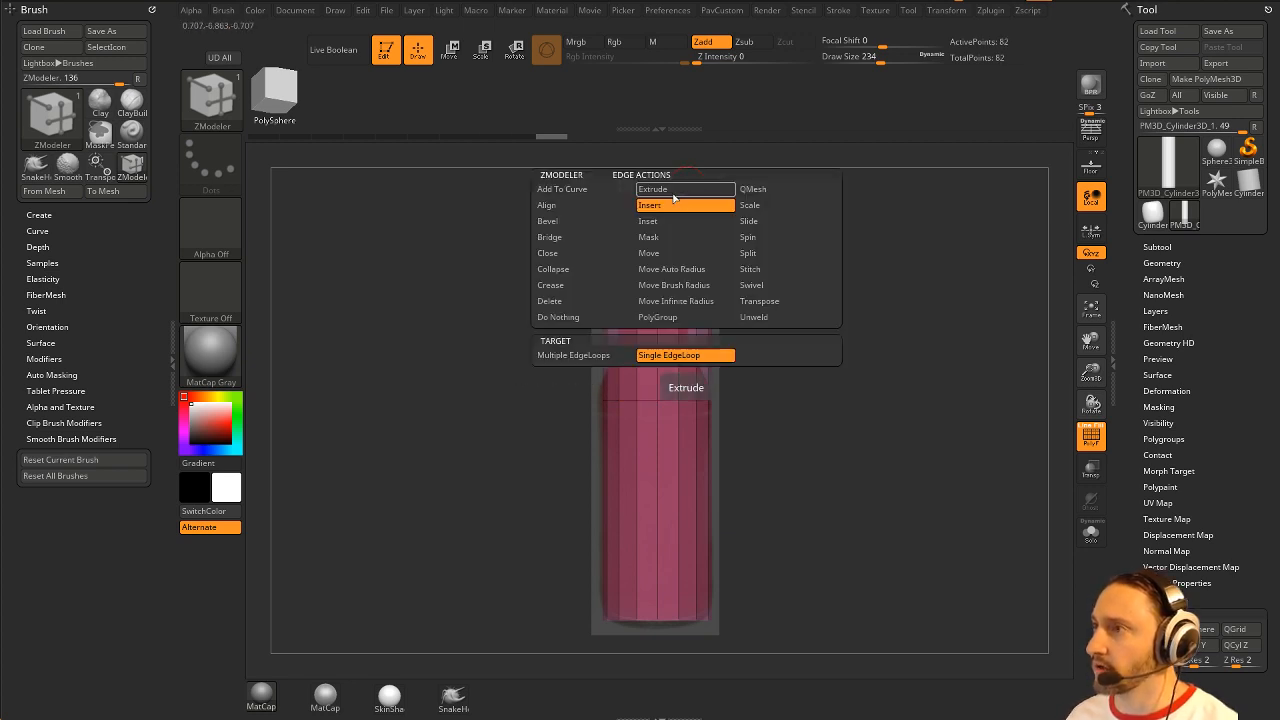
left_click(755, 207)
left_click(570, 369)
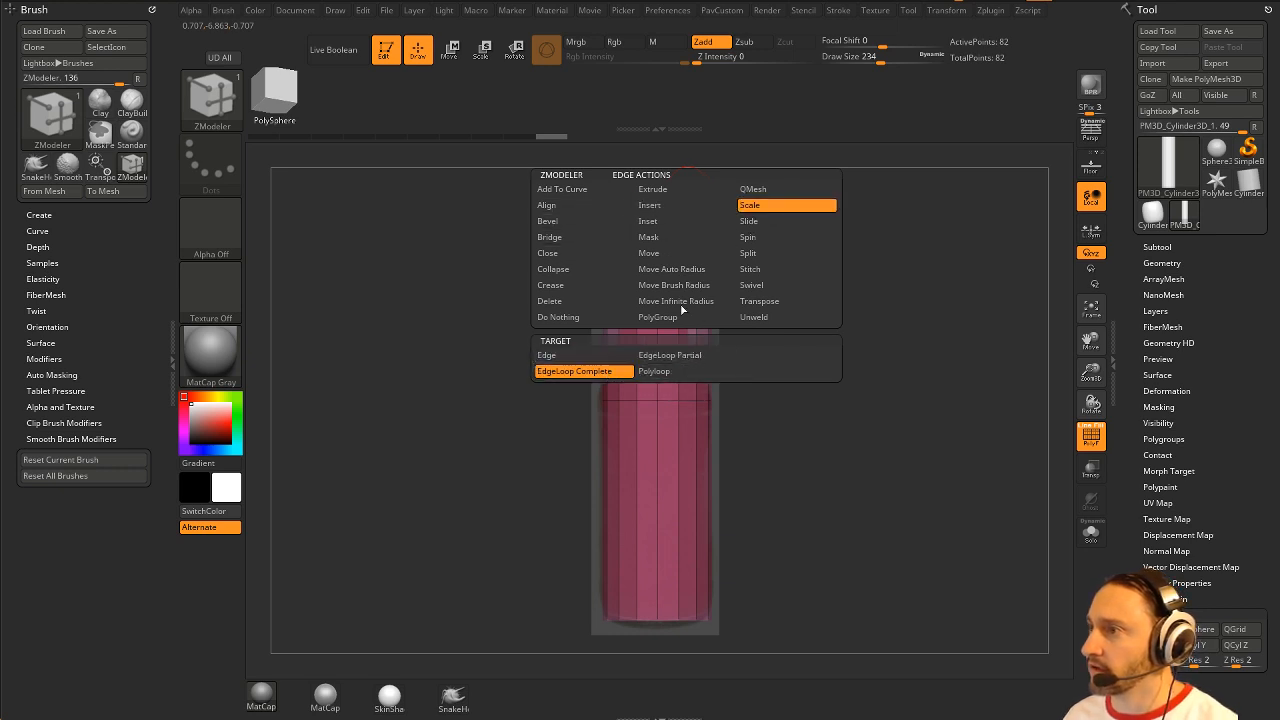
left_click_drag(686, 192, 636, 256)
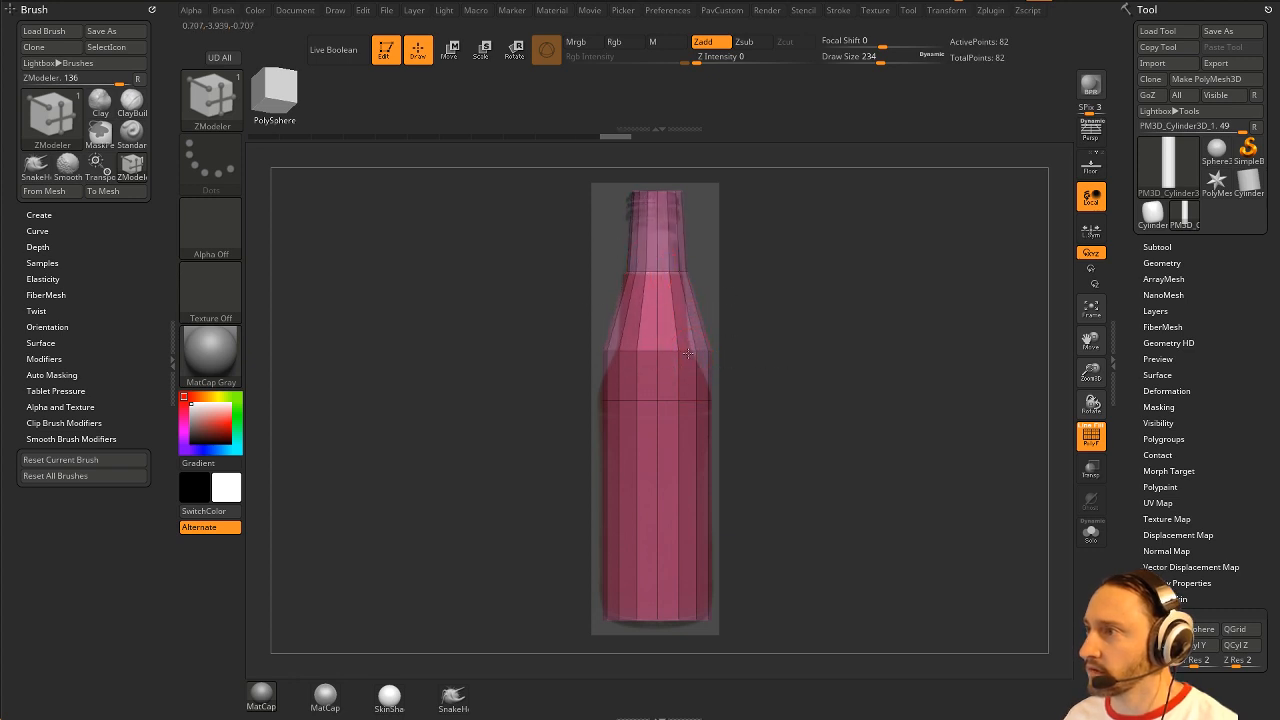
left_click_drag(688, 353, 666, 336)
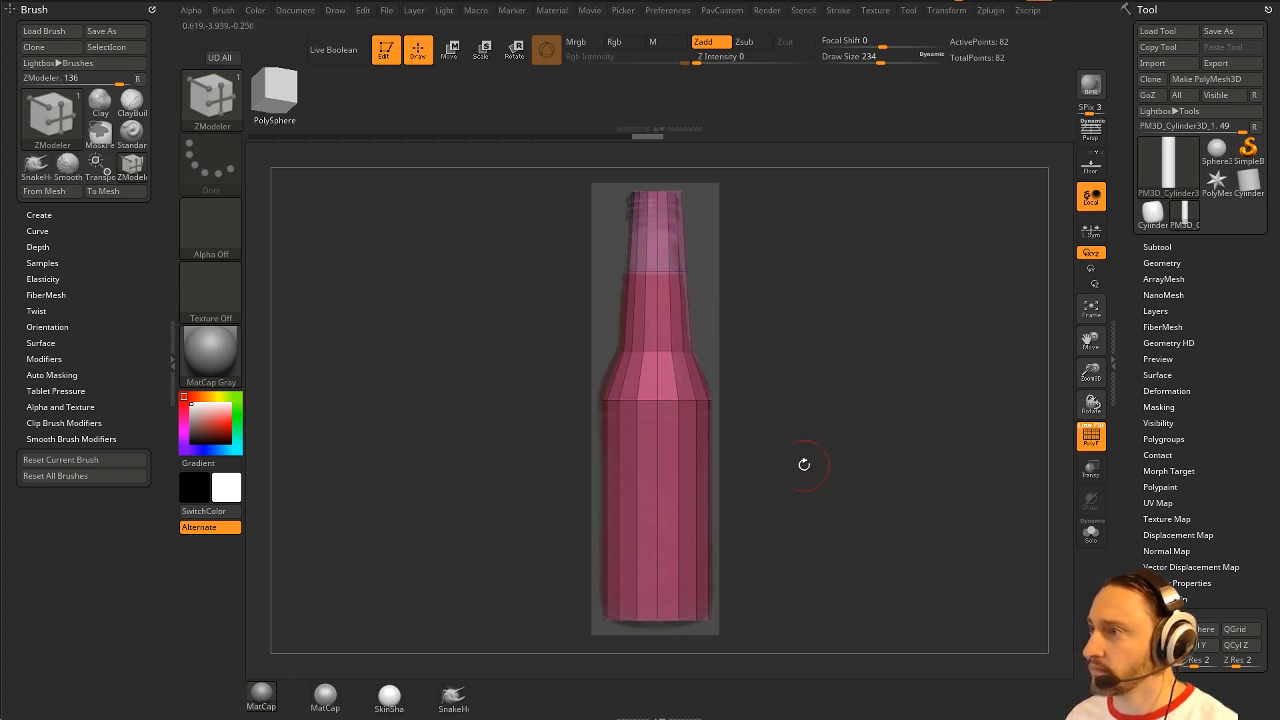
Step: Try beveling the complete edge loops at the bottle's shoulder and neck base with ZModeler, and undo both bevels
key("space")
left_click(520, 352)
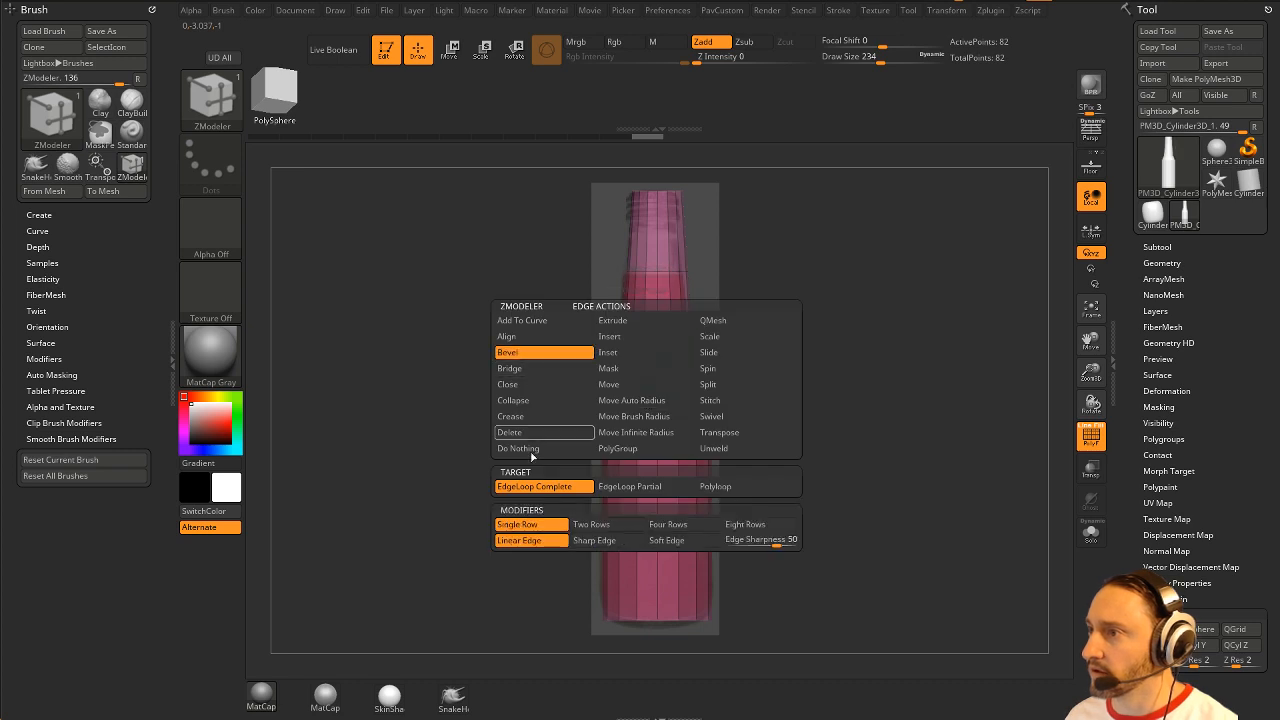
left_click(534, 486)
left_click(659, 402)
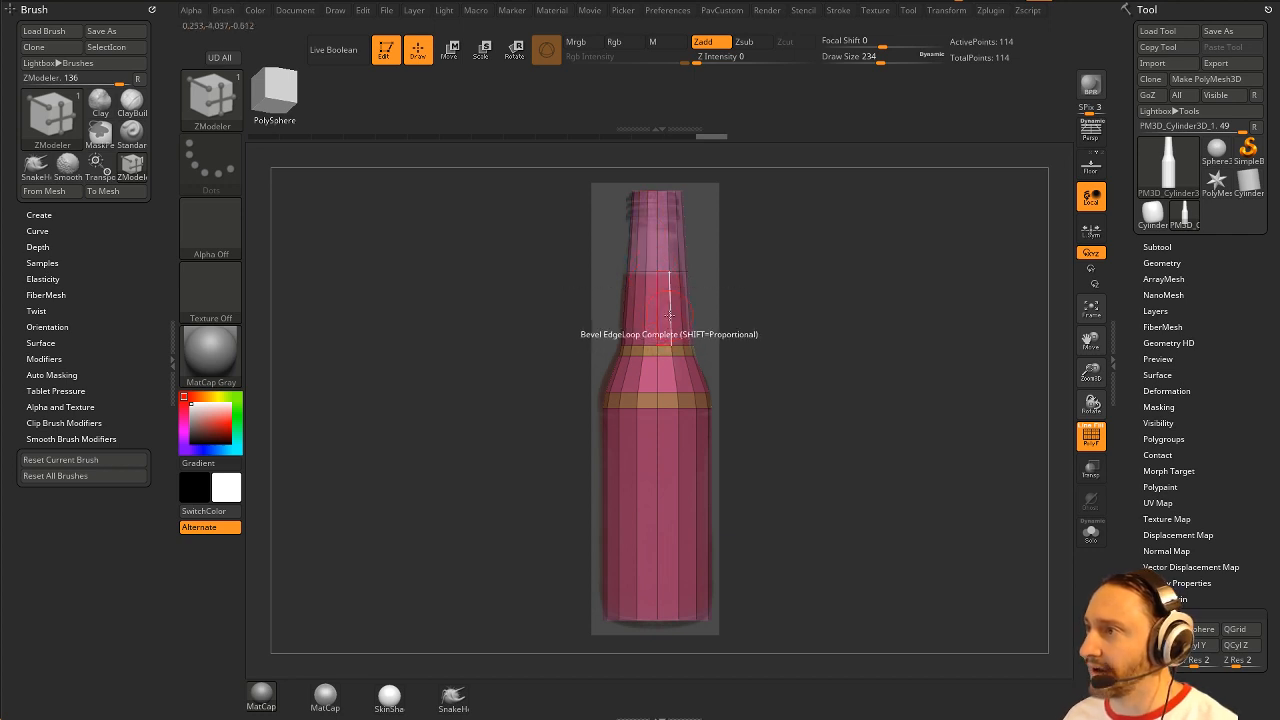
key("ctrl+z")
key("ctrl+z")
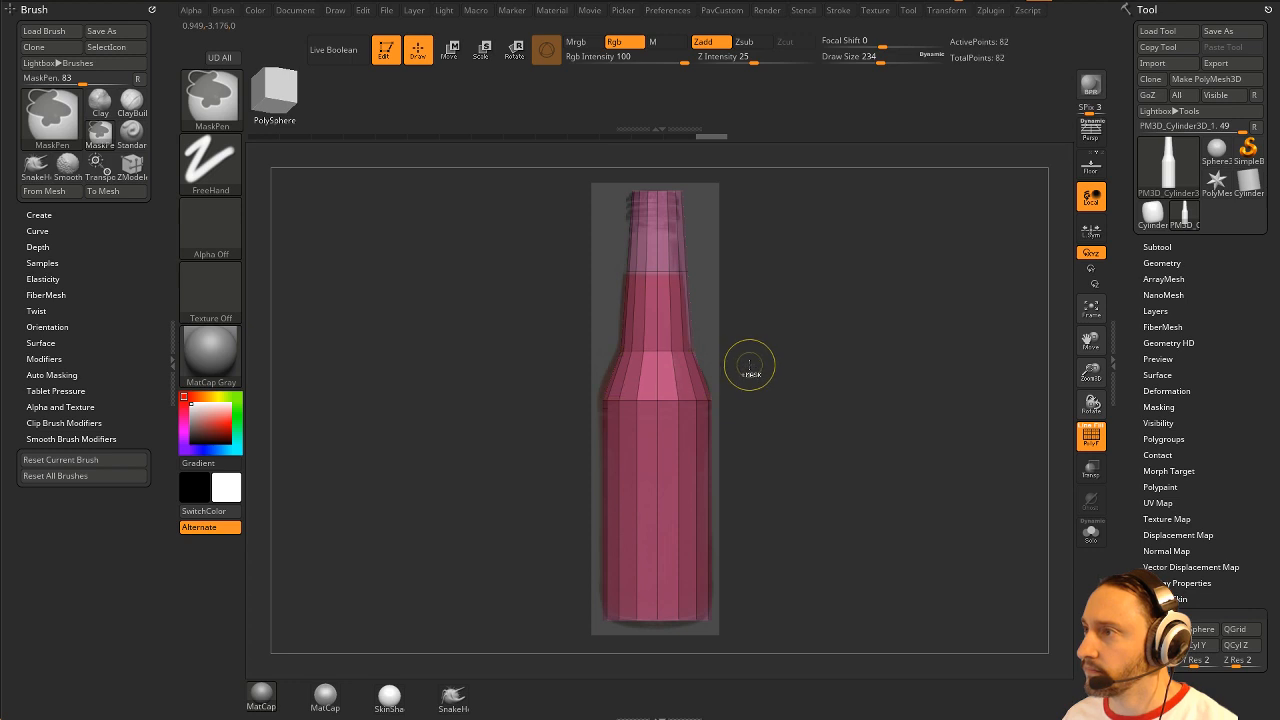
Step: Insert two edge loops around the shoulder using Multiple EdgeLoops with Interactive Elevation so its profile becomes rounded
key("space")
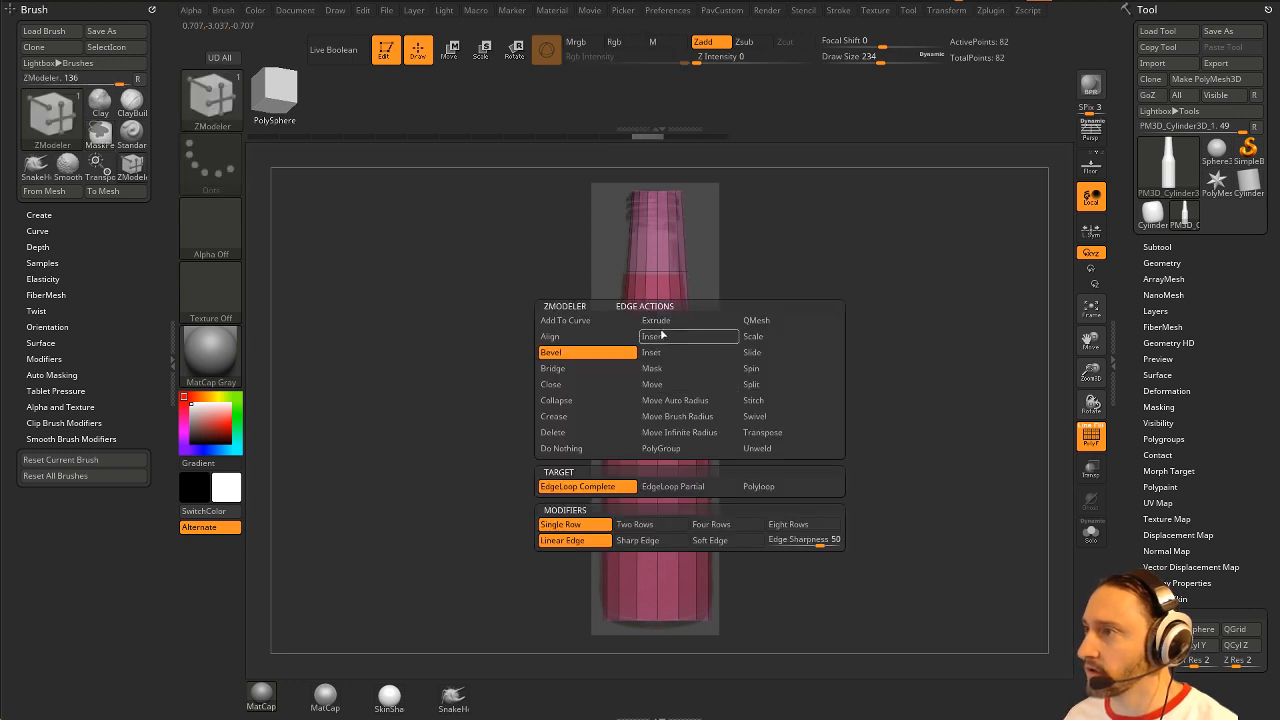
left_click(662, 336)
left_click(595, 487)
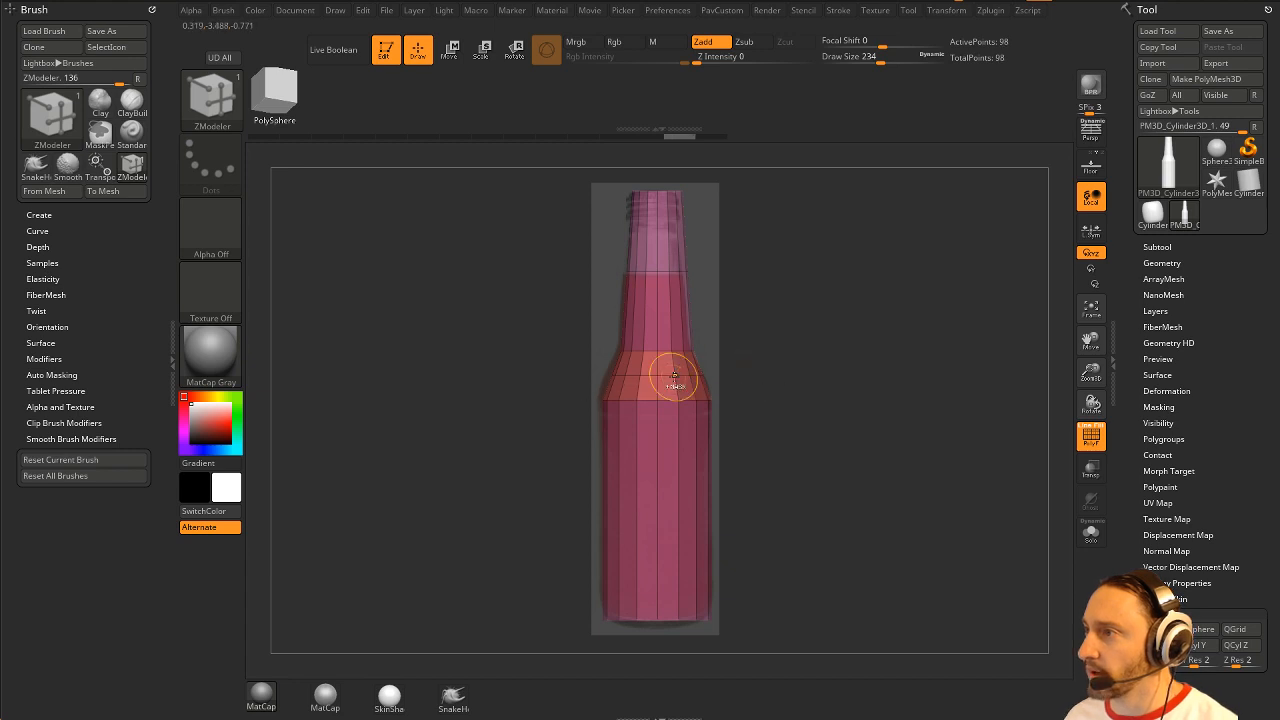
key("ctrl+z")
key("space")
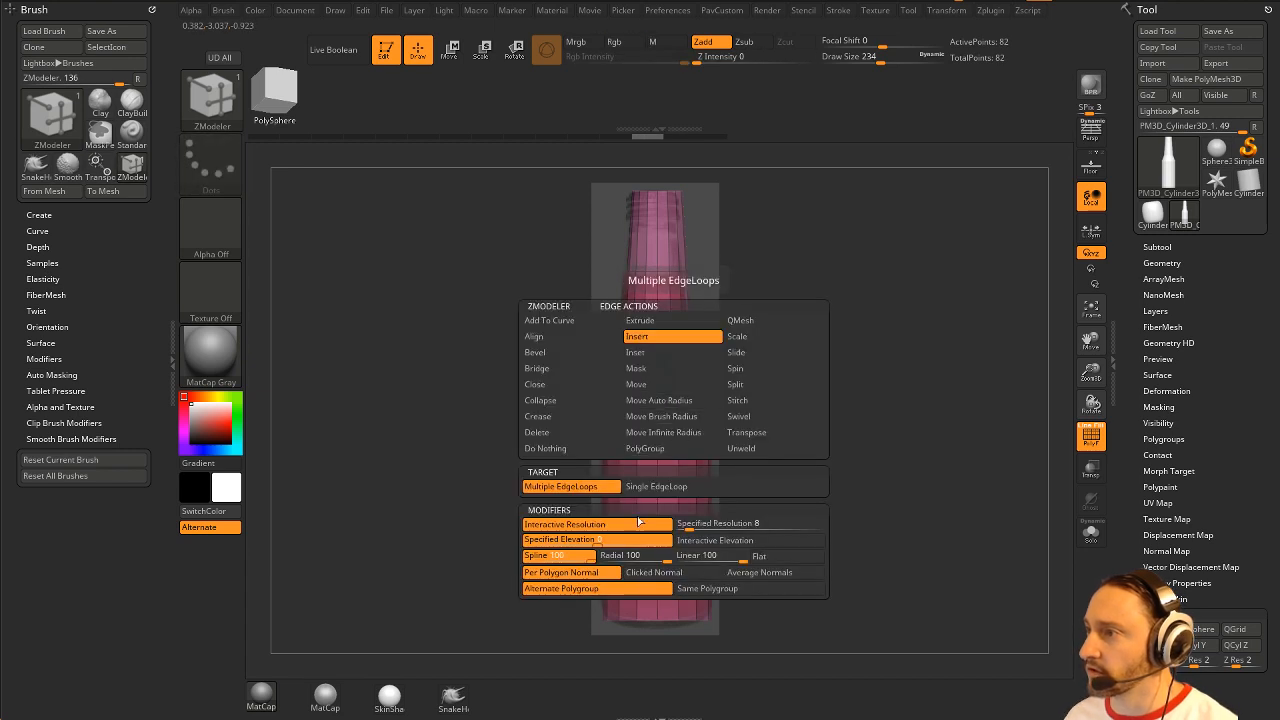
left_click(702, 543)
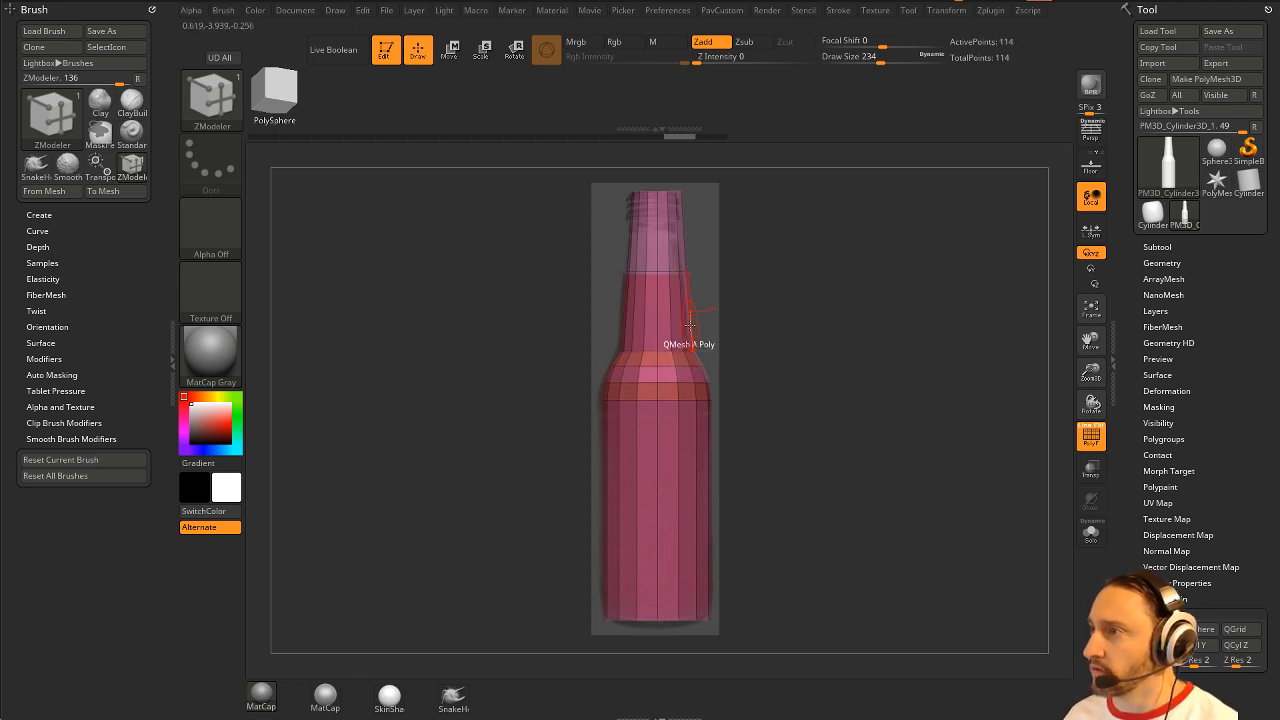
Step: Insert two edge loops each in the lower and upper neck sections with Multiple EdgeLoops, undoing the overly pinched attempt
left_click_drag(679, 237, 604, 241)
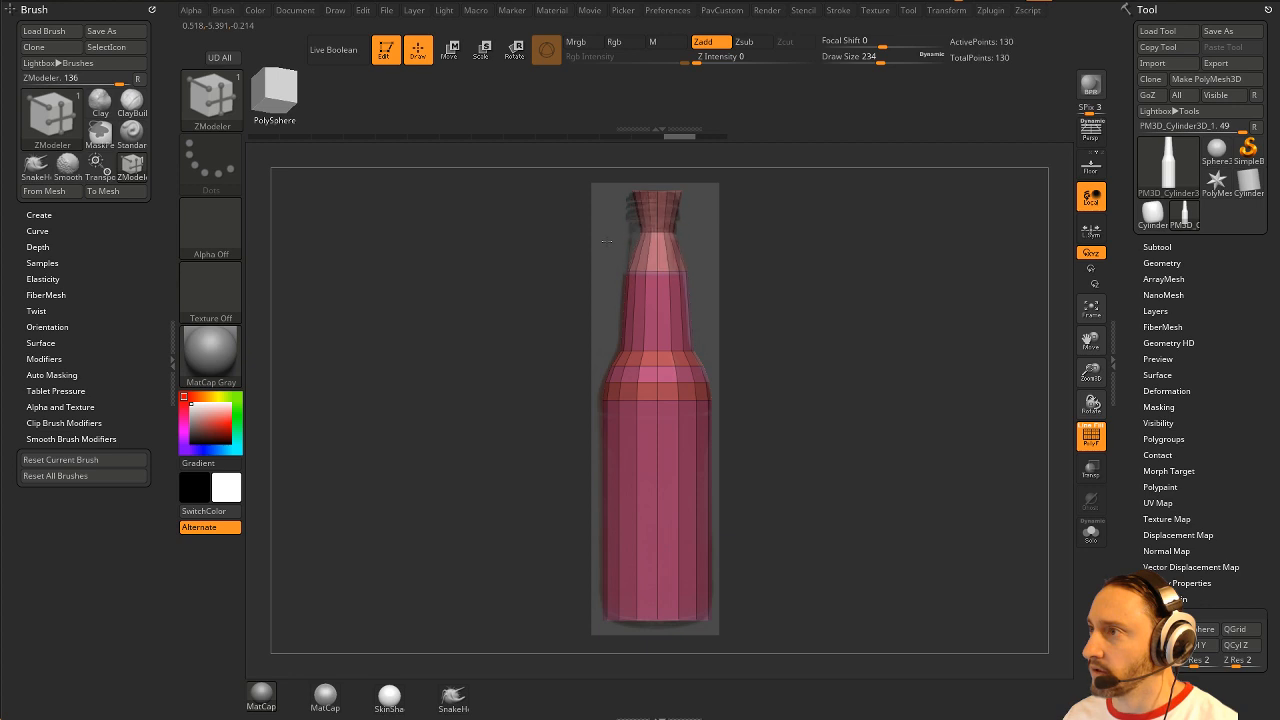
key("ctrl+z")
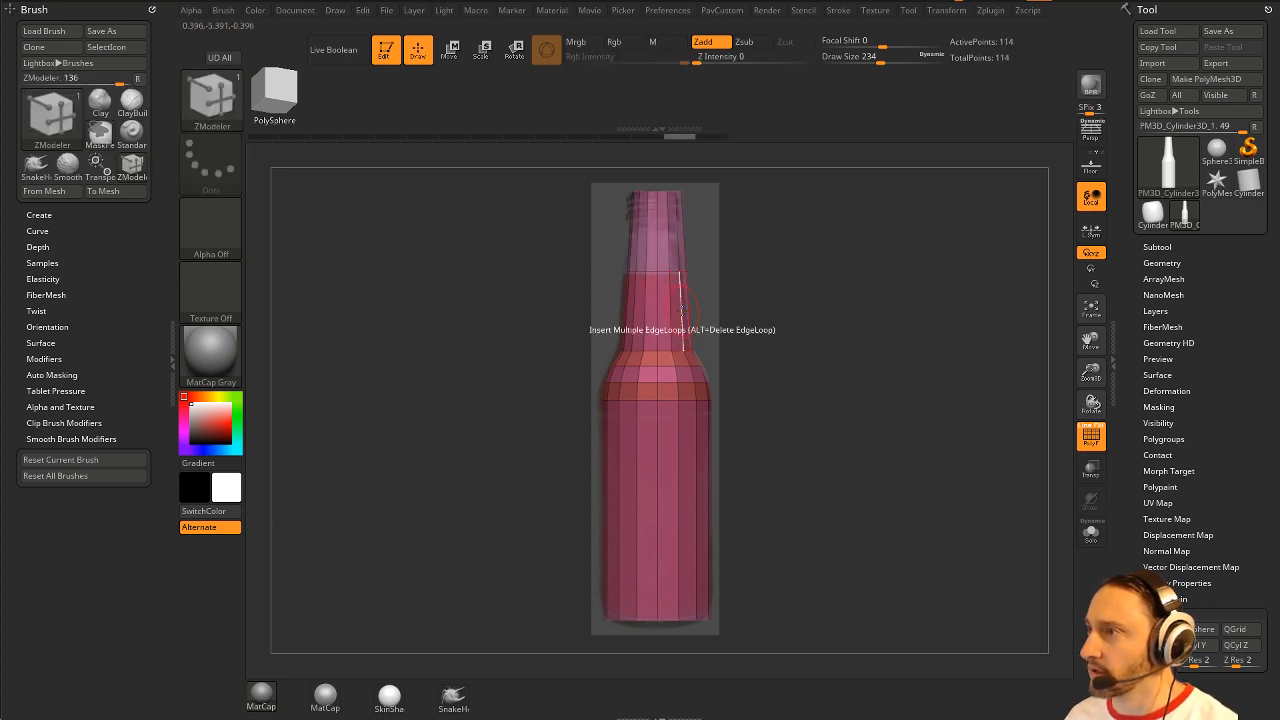
left_click(688, 311)
left_click(690, 320)
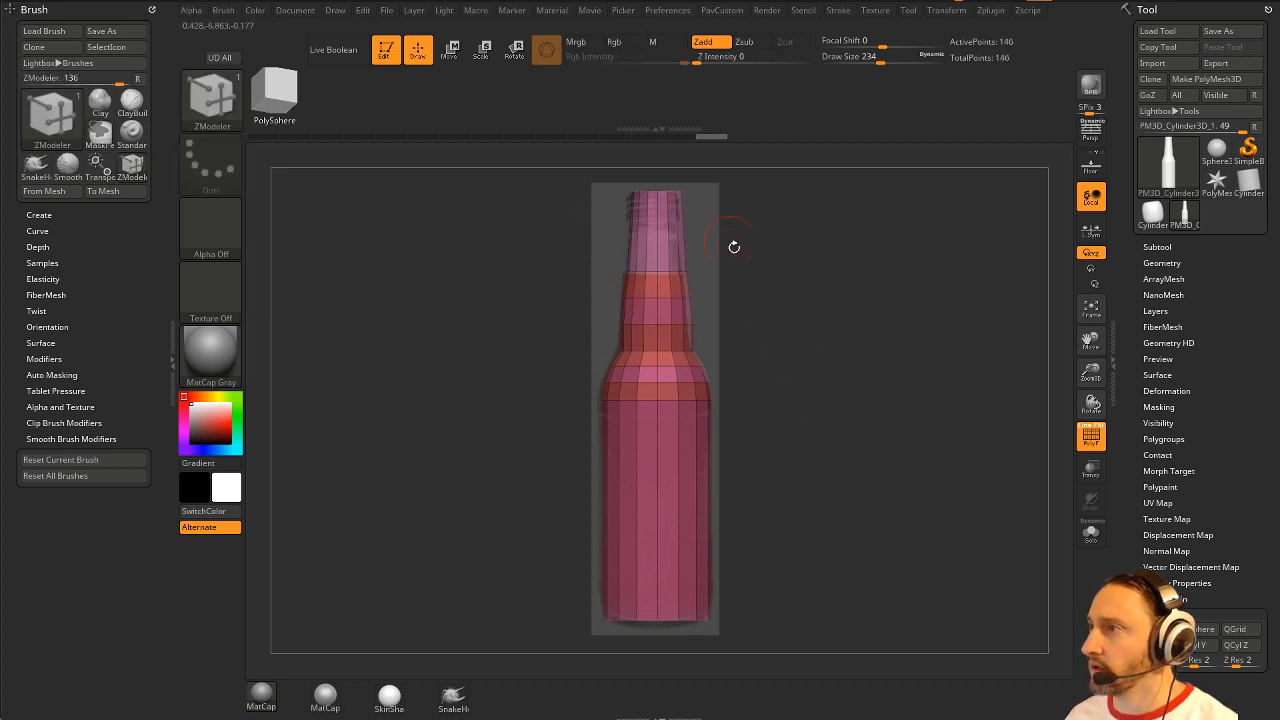
left_click(676, 220)
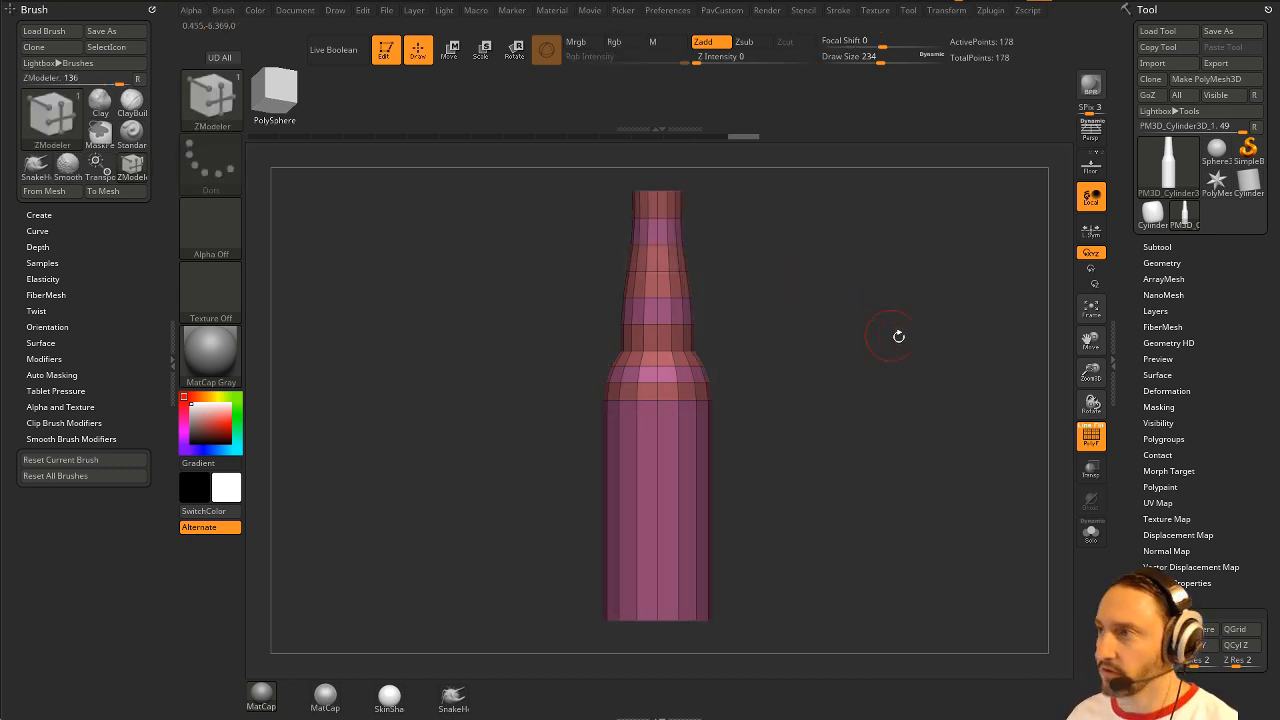
Step: Bevel the complete edge loop around the bottle's base with ZModeler
left_click_drag(897, 334, 912, 353)
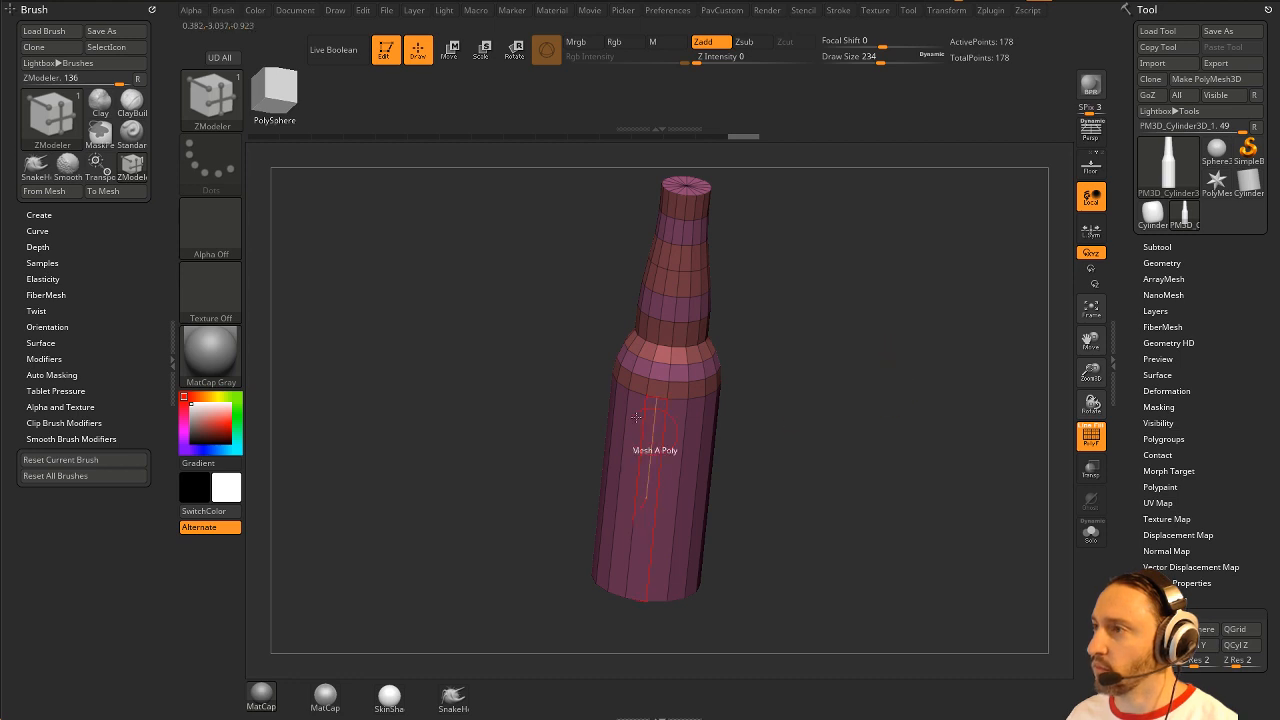
left_click_drag(840, 390, 892, 370)
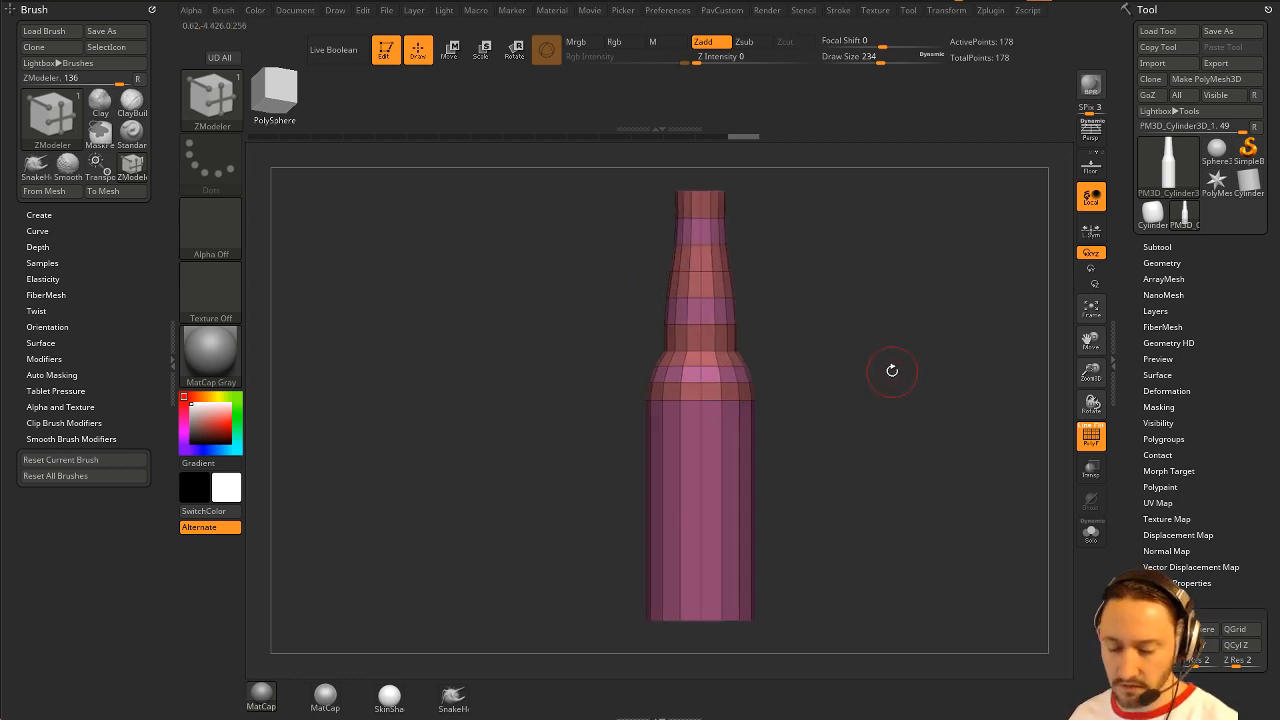
key("shift+z")
key("shift+z")
left_click_drag(883, 417, 850, 265, "alt")
key("space")
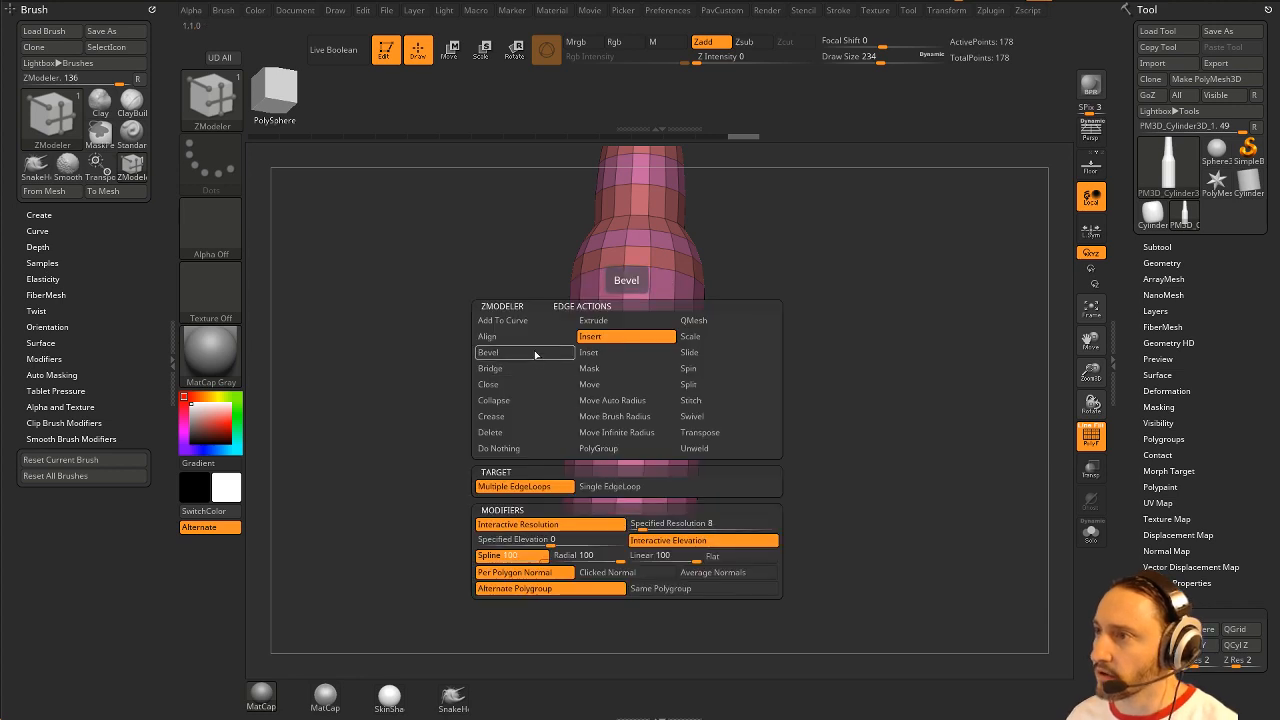
left_click(500, 362)
left_click(515, 489)
left_click_drag(646, 541, 636, 525)
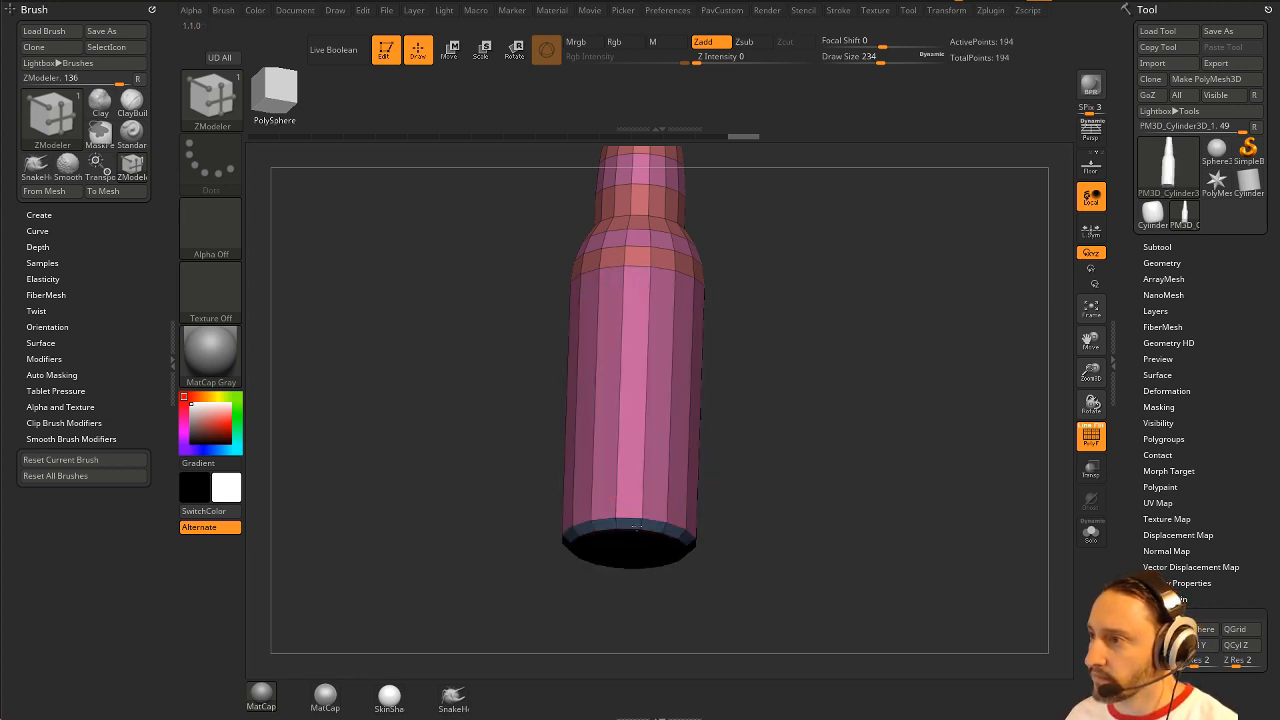
Step: Assign the whole bottle to a single polygroup and delete the cap of the neck as a Flat Island
left_click_drag(862, 345, 889, 402, "alt")
left_click_drag(905, 280, 871, 469, "alt")
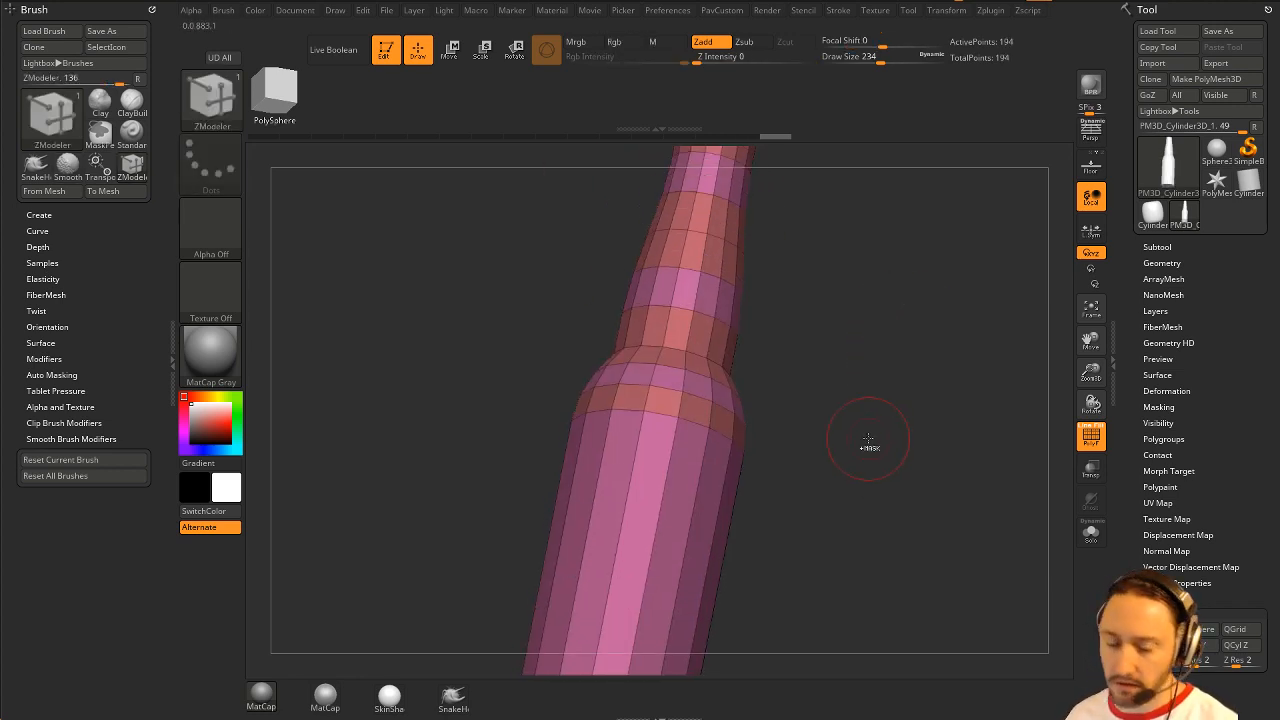
key("ctrl+w")
mouse_move(883, 422)
left_mouse_down()
mouse_move(892, 412)
mouse_move(877, 457)
mouse_move(880, 443)
mouse_move(847, 445)
left_mouse_up()
key("space")
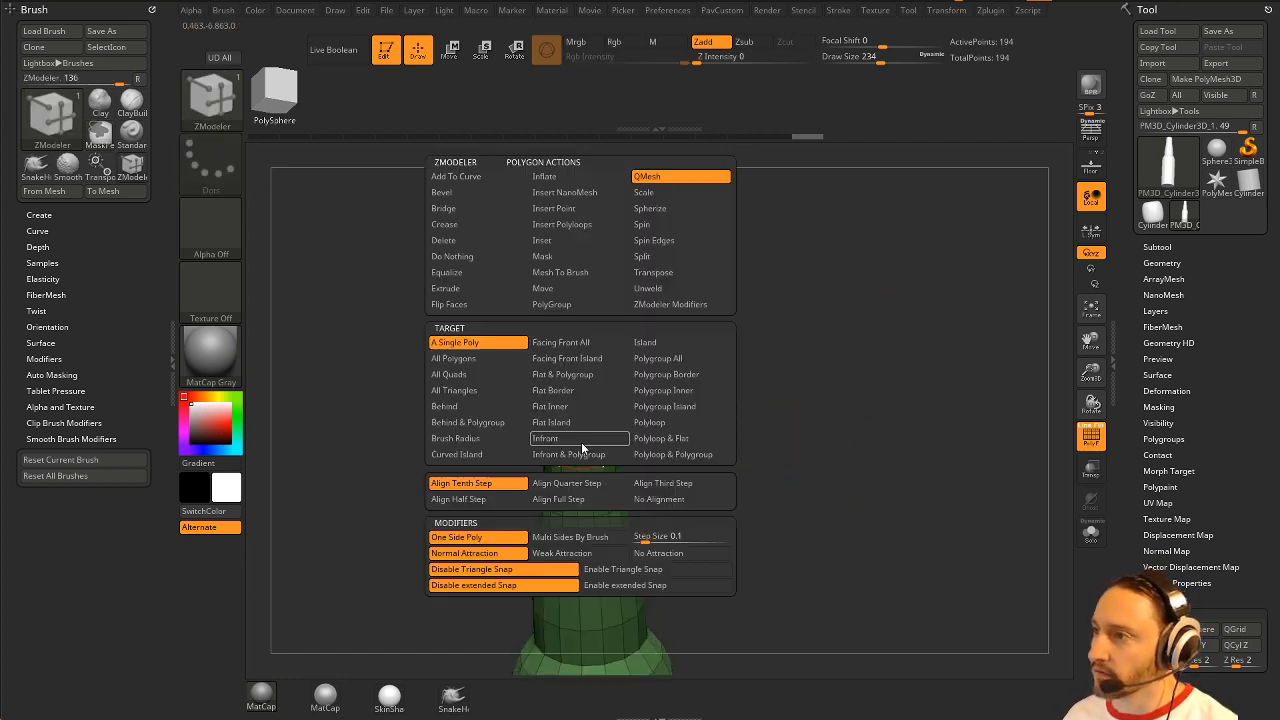
left_click(445, 240)
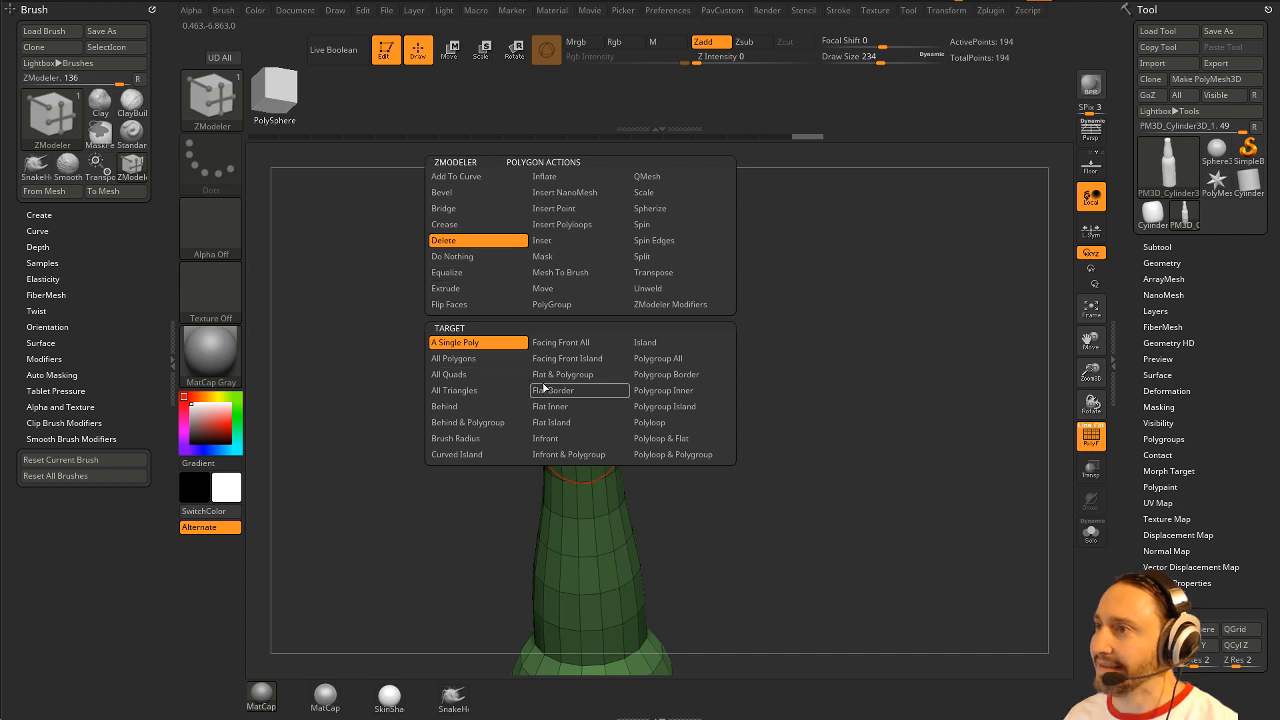
left_click(575, 423)
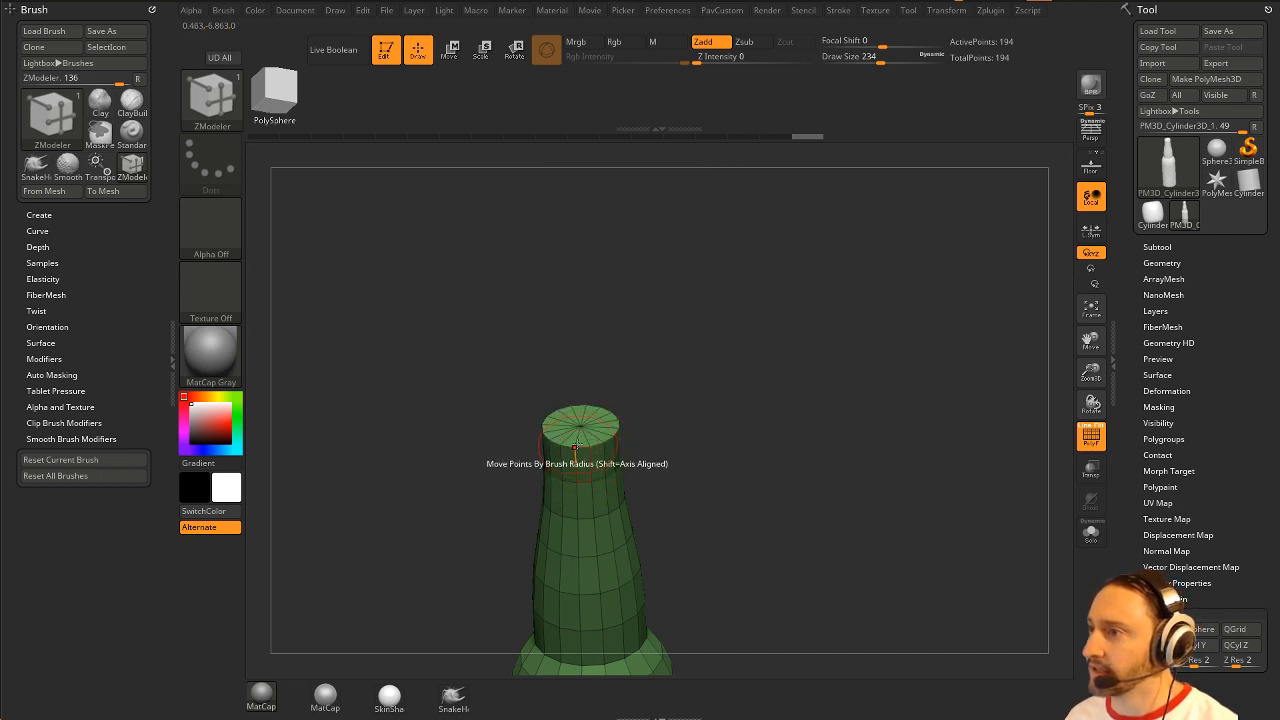
left_click(580, 450)
Step: Extrude all polygons of the bottle with ZModeler to give its wall thickness around the open neck
left_click_drag(778, 427, 645, 357)
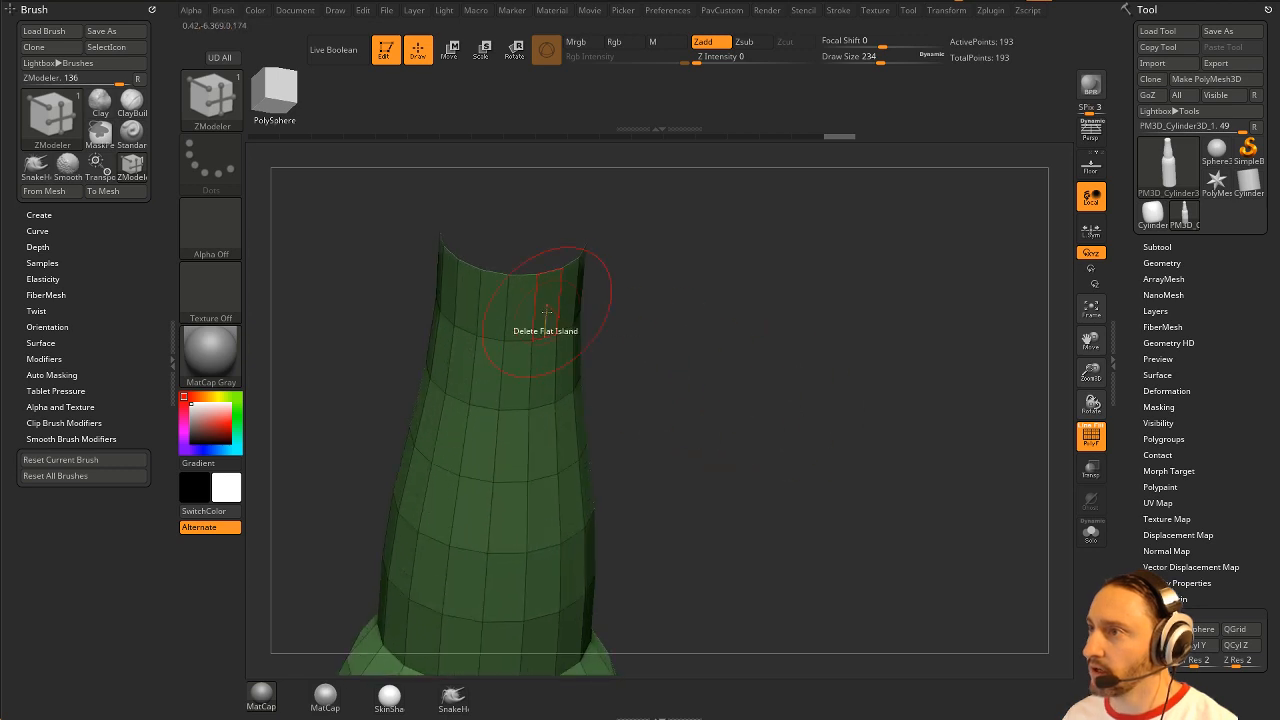
key("space")
left_click(420, 289)
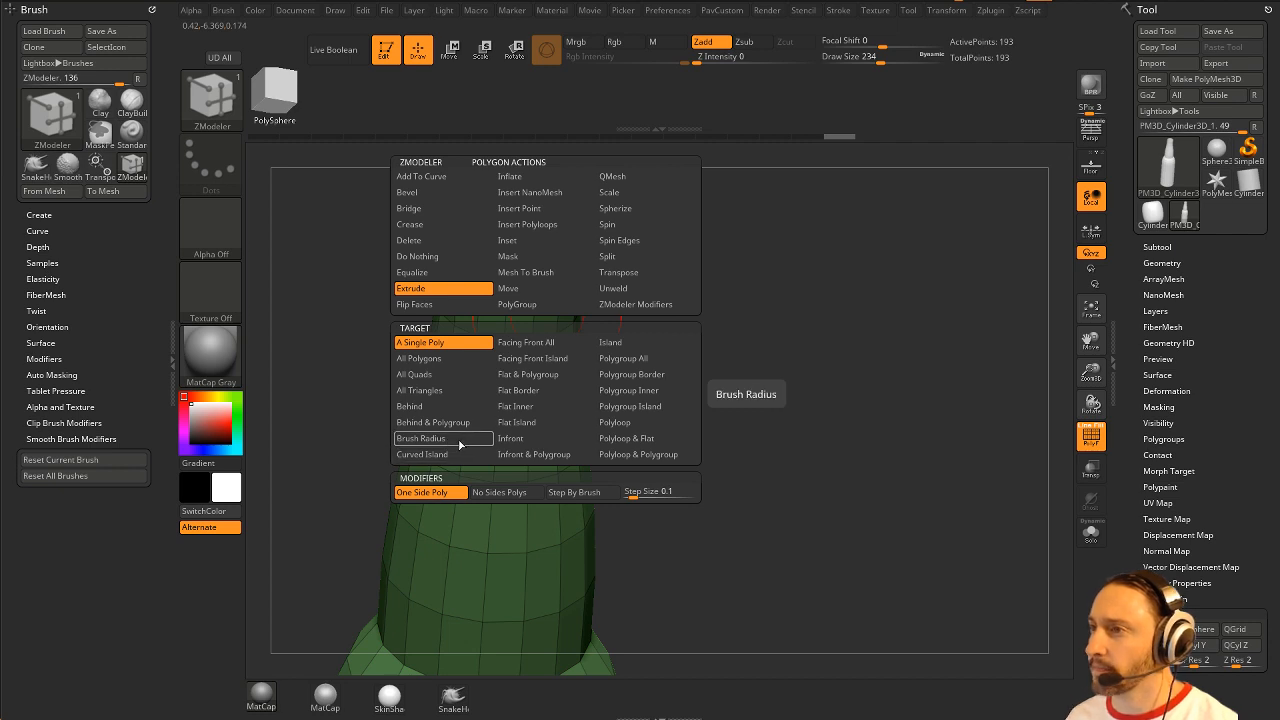
left_click(480, 358)
left_click_drag(728, 372, 755, 372)
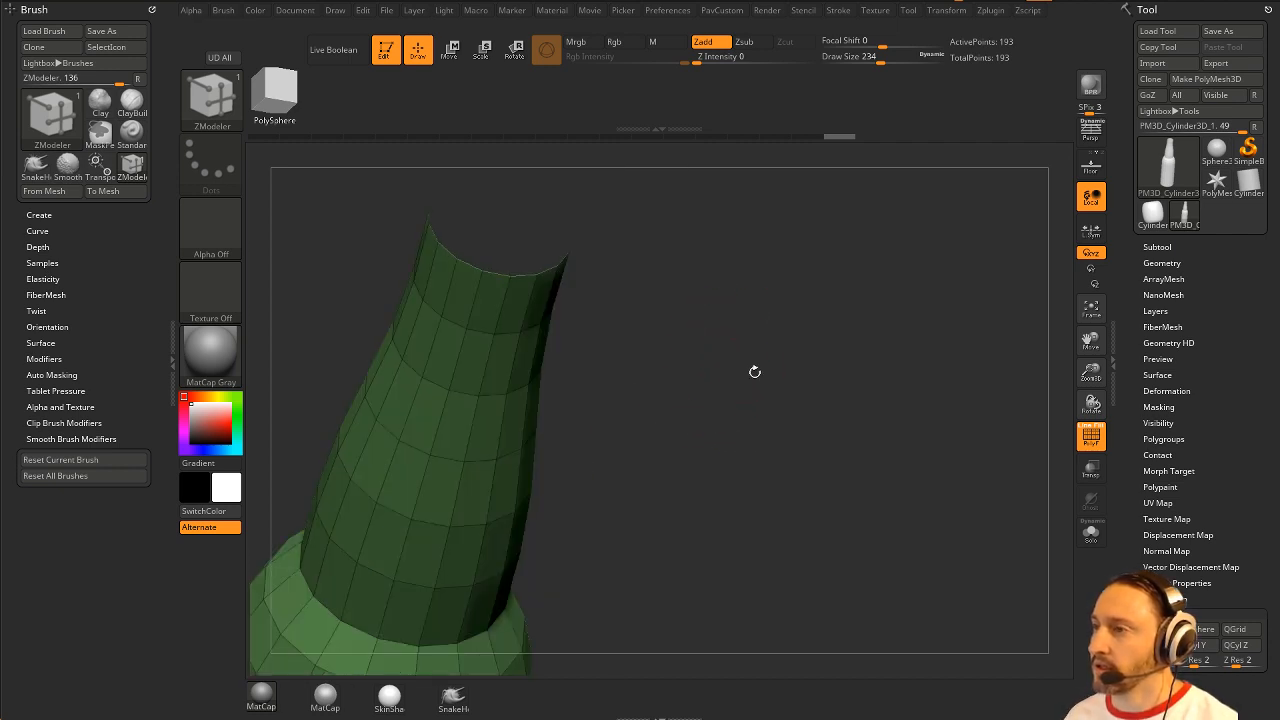
left_click_drag(539, 293, 649, 315)
left_click_drag(720, 350, 785, 402)
Step: Open the tool's Display Properties to check the mesh's Double and Flip options
key("1")
left_click(795, 685)
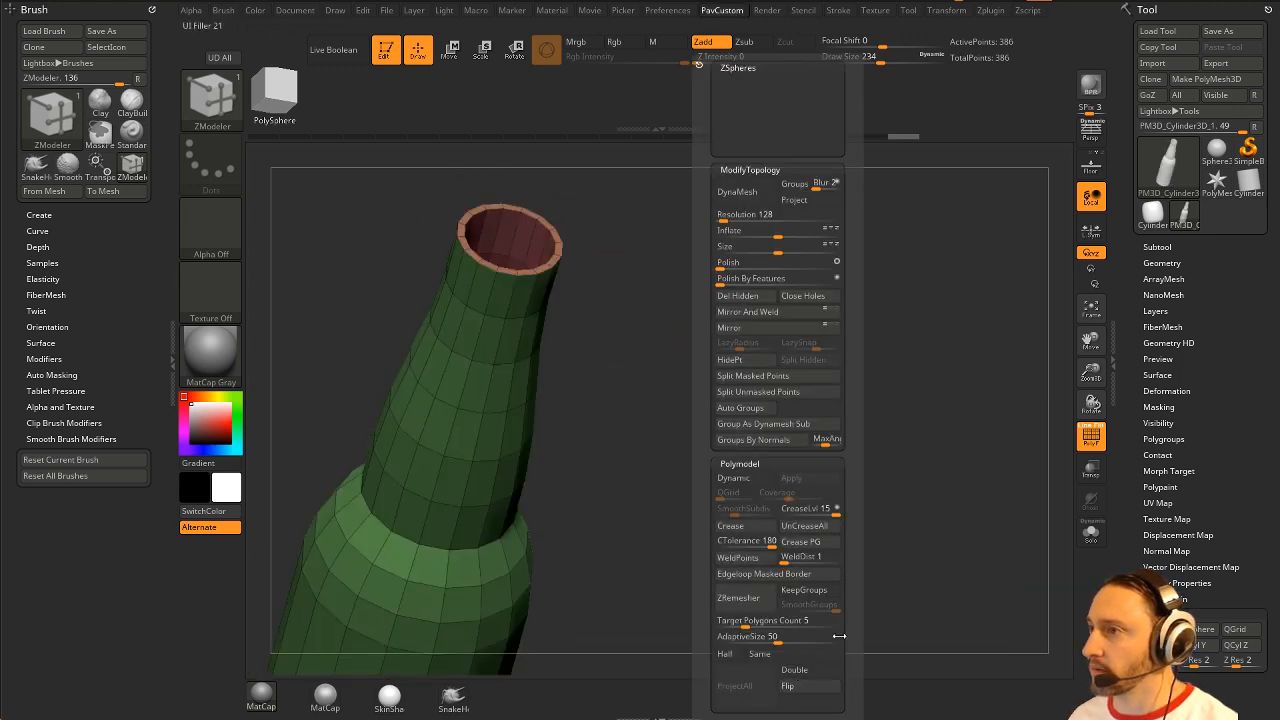
left_click_drag(1138, 510, 1137, 363)
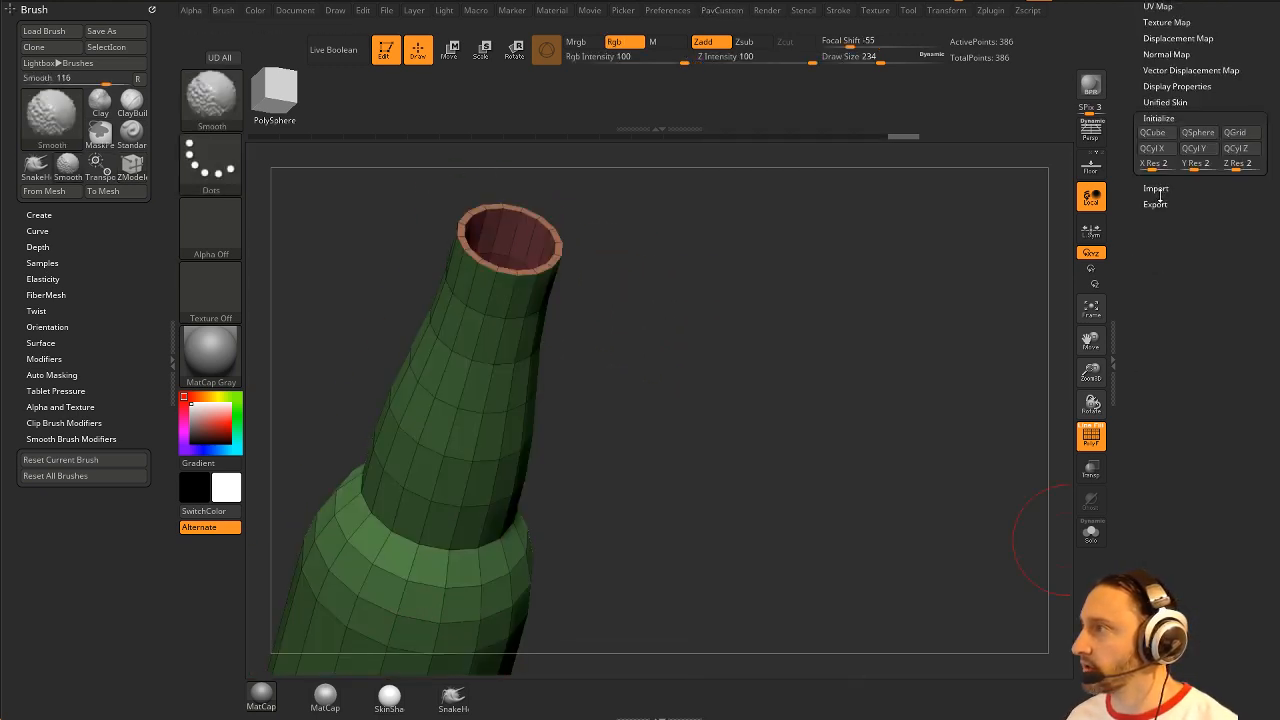
left_click(1157, 118)
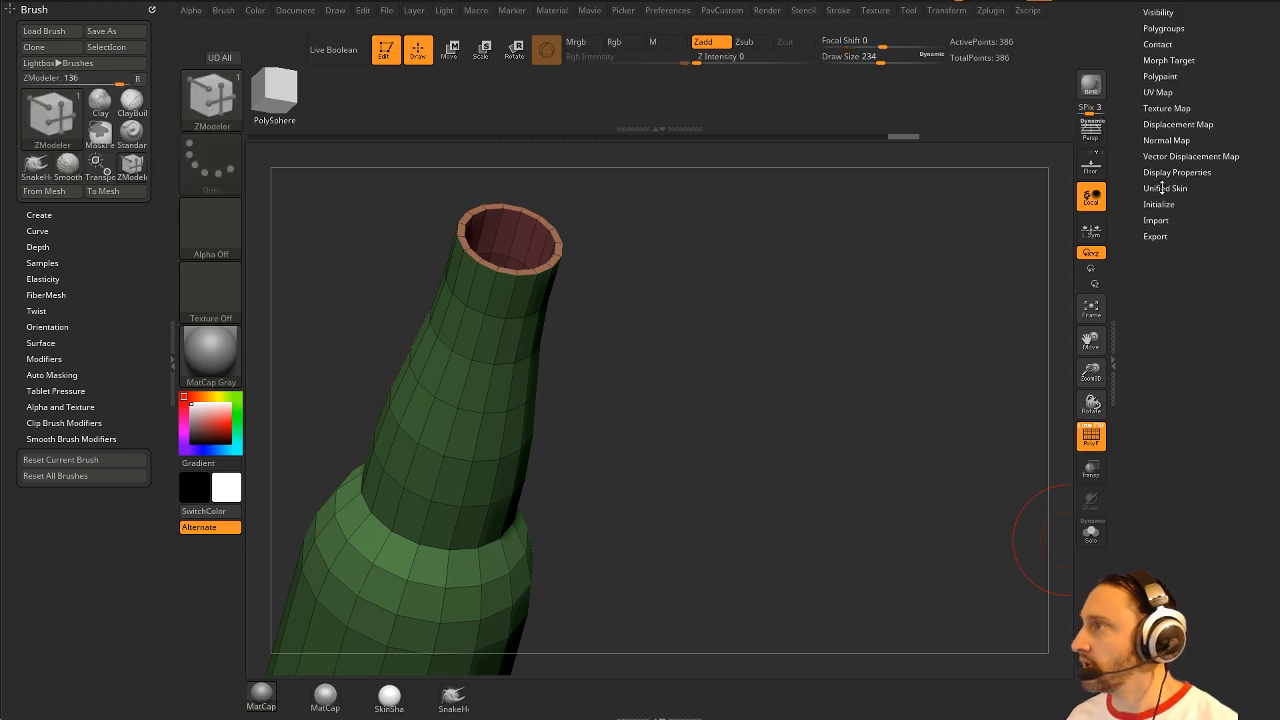
left_click(1176, 171)
Step: Reduce the draw size to 90 and insert a single edge loop around the neck below the rim, redoing its placement
mouse_move(957, 514)
left_mouse_down()
mouse_move(834, 266)
mouse_move(886, 368)
mouse_move(854, 351)
mouse_move(851, 363)
left_mouse_up()
key("s")
key("bracketleft")
key("space")
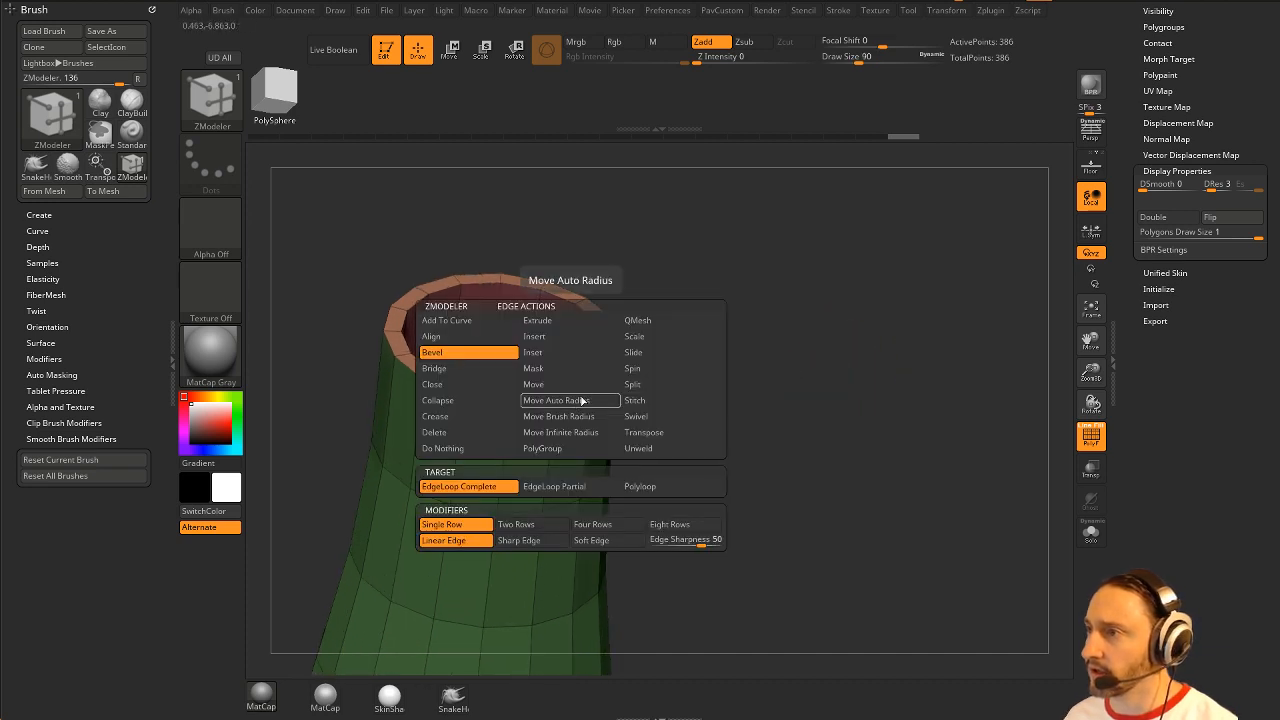
left_click_drag(735, 408, 742, 336)
key("space")
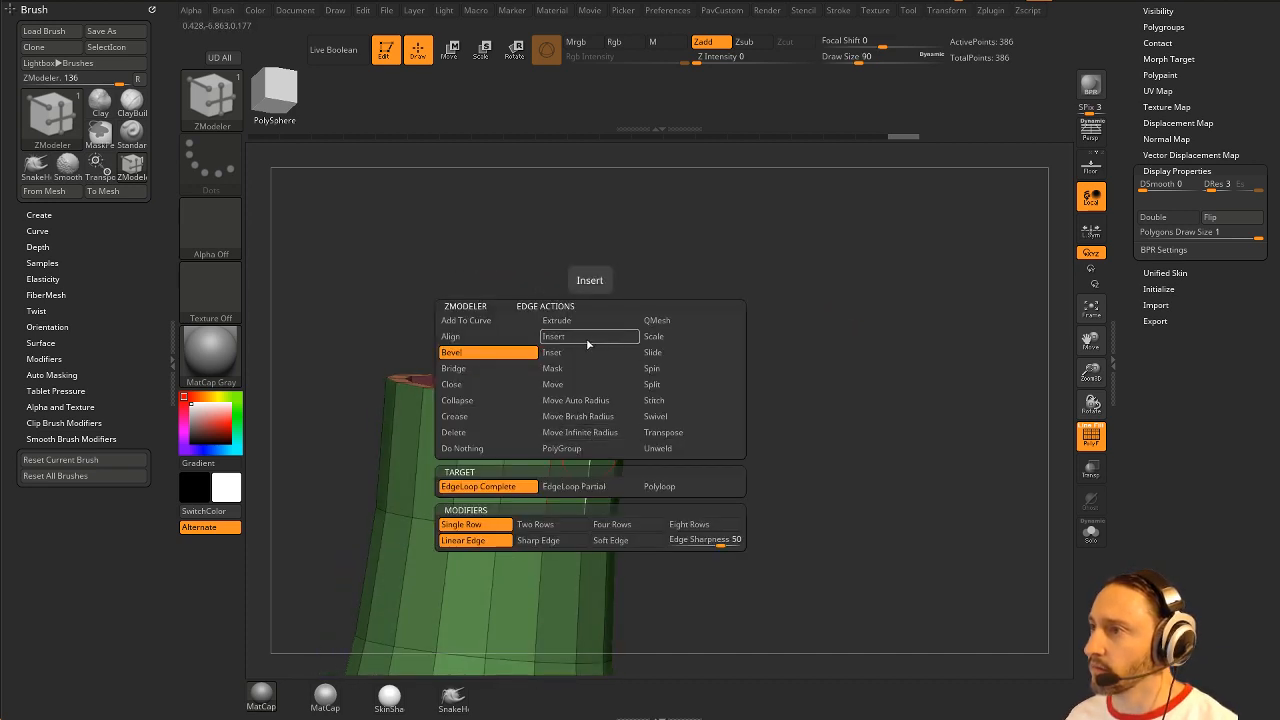
left_click(586, 338)
left_click(594, 483)
left_click(594, 430)
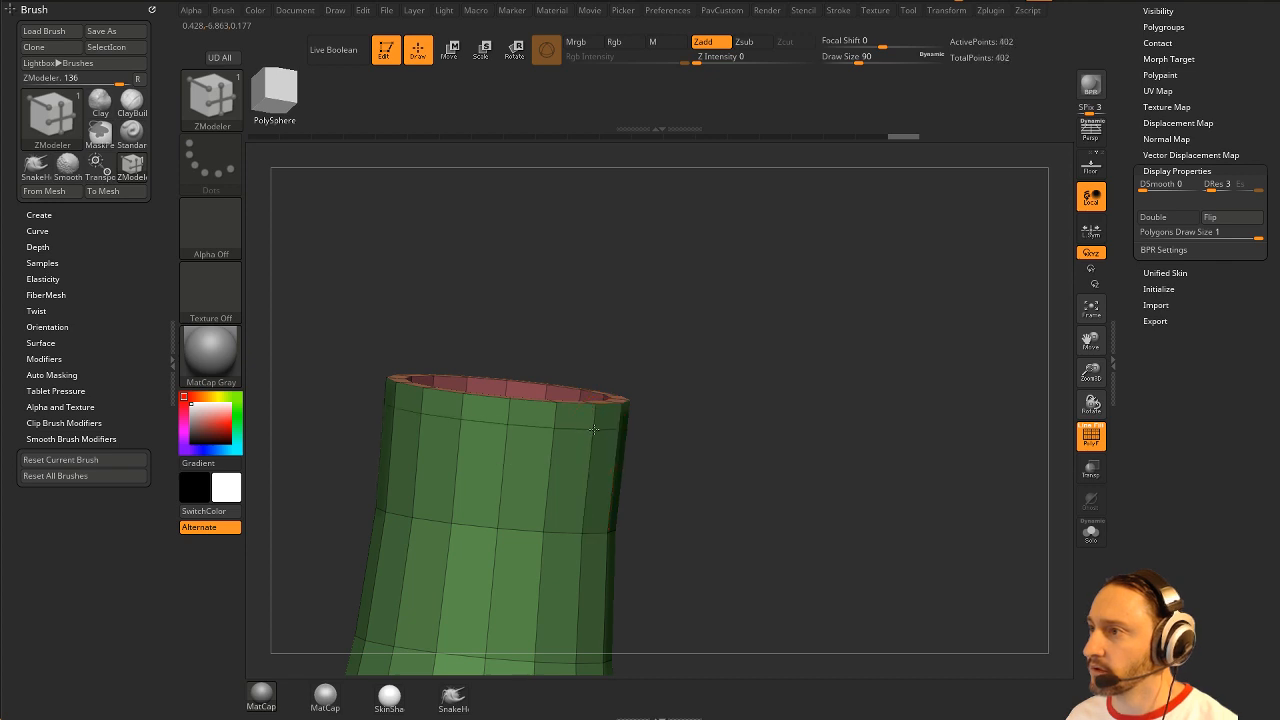
key("ctrl+z")
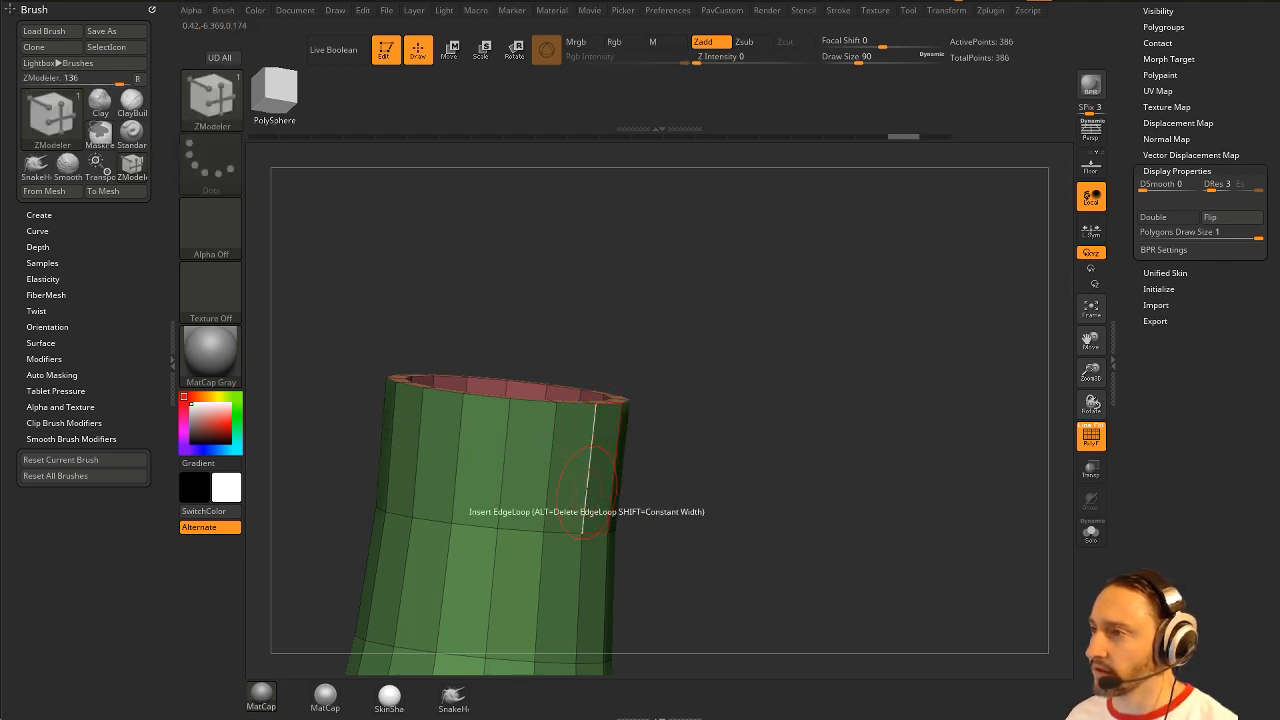
Step: Insert four edge loops between the rim and the new loop with Multiple EdgeLoops, bulging the band outward
key("space")
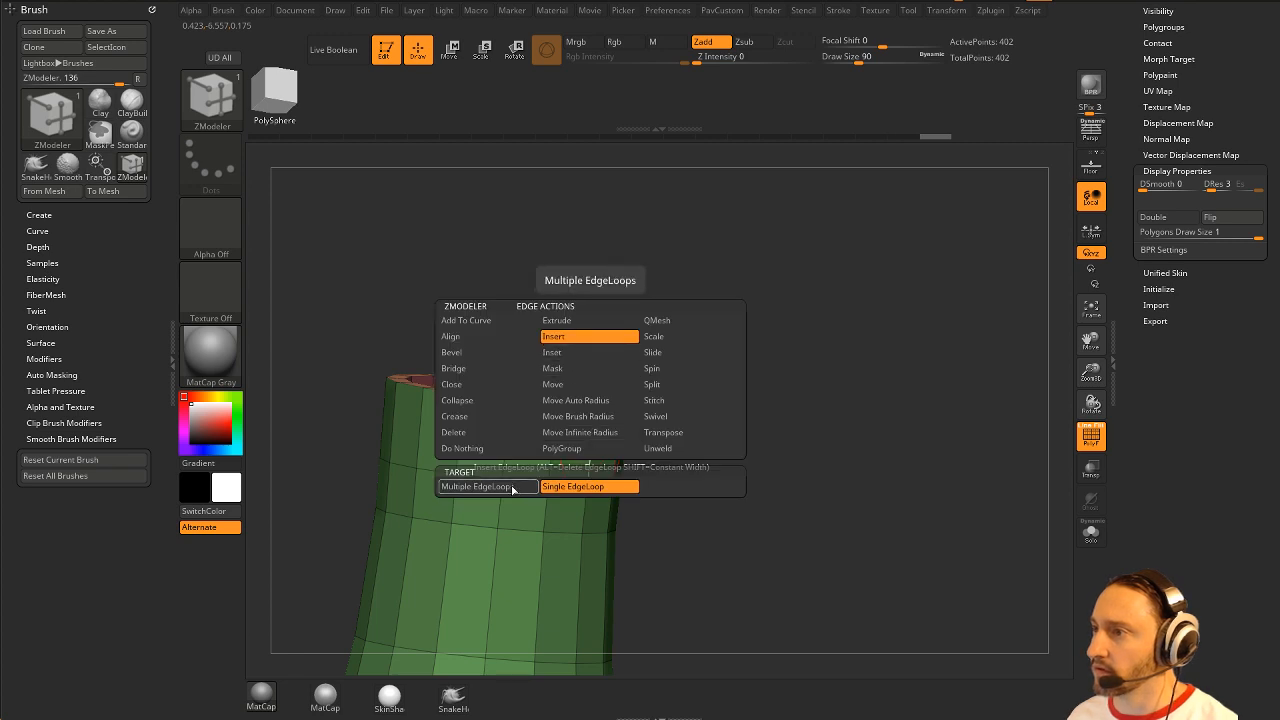
left_click(478, 486)
mouse_move(596, 437)
left_mouse_down()
mouse_move(600, 426)
mouse_move(596, 440)
left_mouse_up()
Step: QMesh the rim's alternating bands with the Polygroup All target to form raised ridges around the bottle mouth
left_click_drag(682, 432, 675, 408)
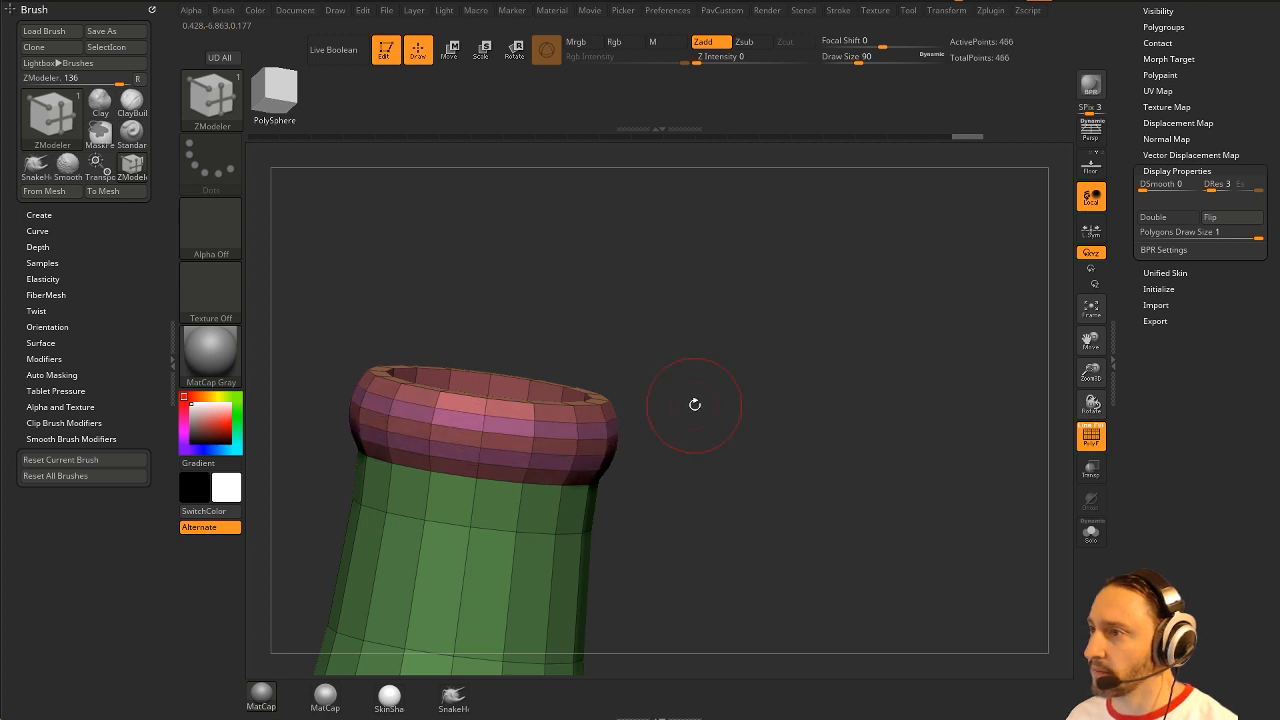
key("space")
left_click(693, 176)
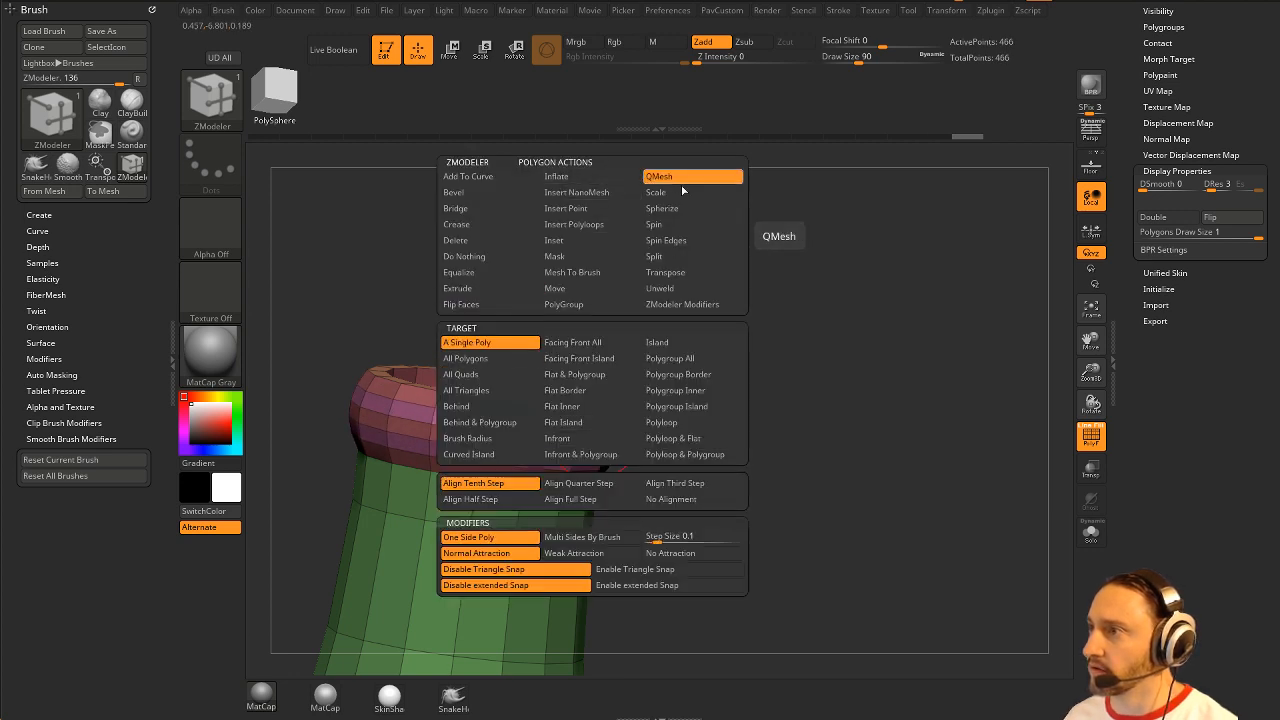
left_click(677, 362)
left_click_drag(646, 380, 864, 362)
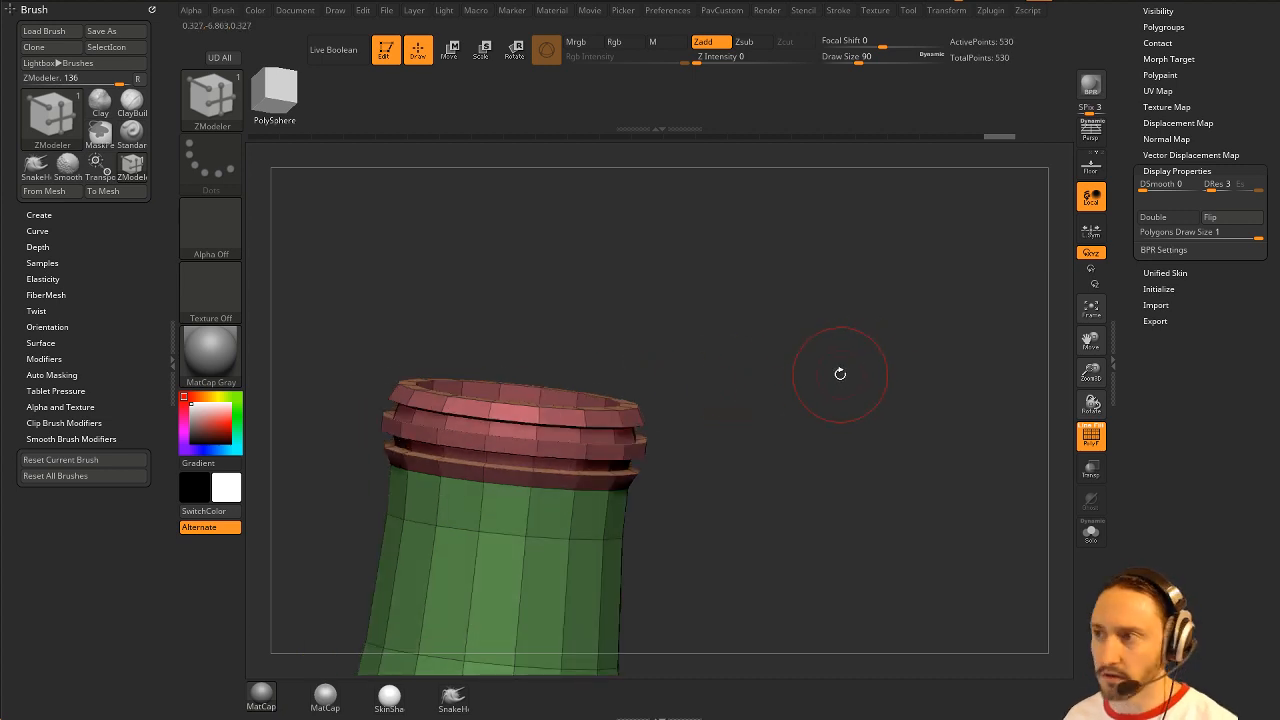
Step: Activate Dynamic Subdiv smoothing on the bottle and view the ridged mouth from above
key("d")
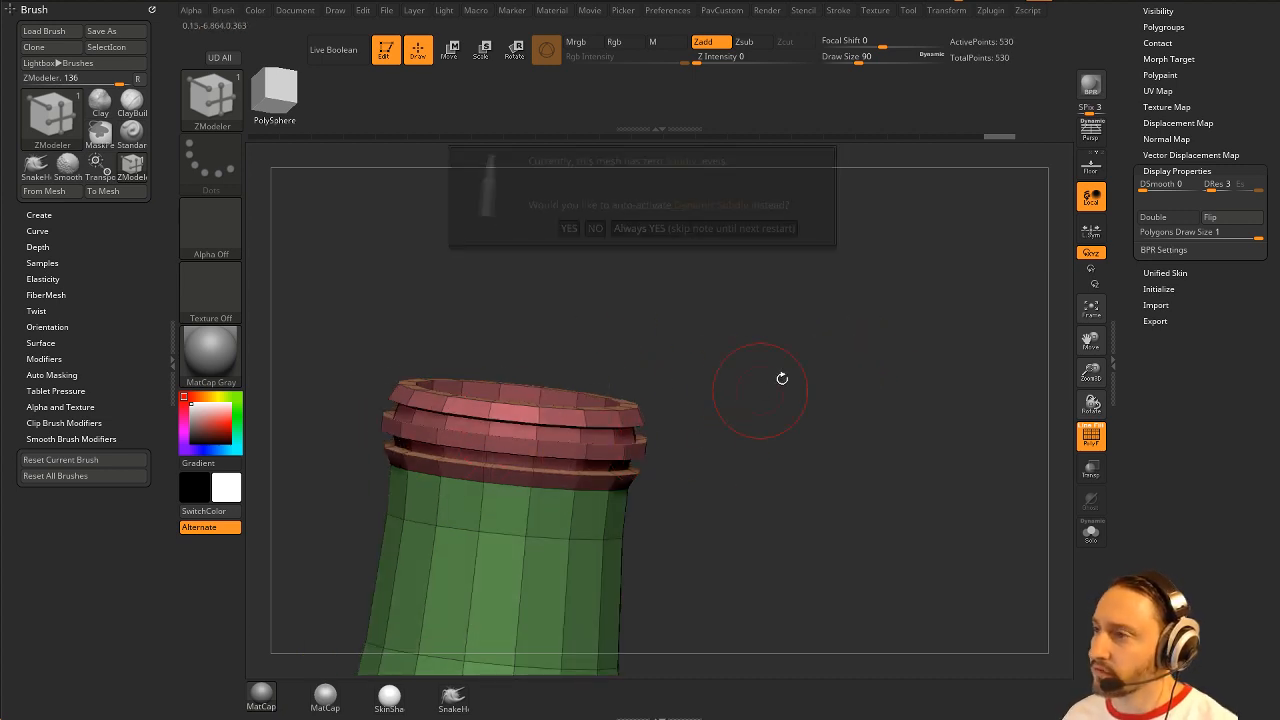
left_click_drag(880, 380, 861, 344)
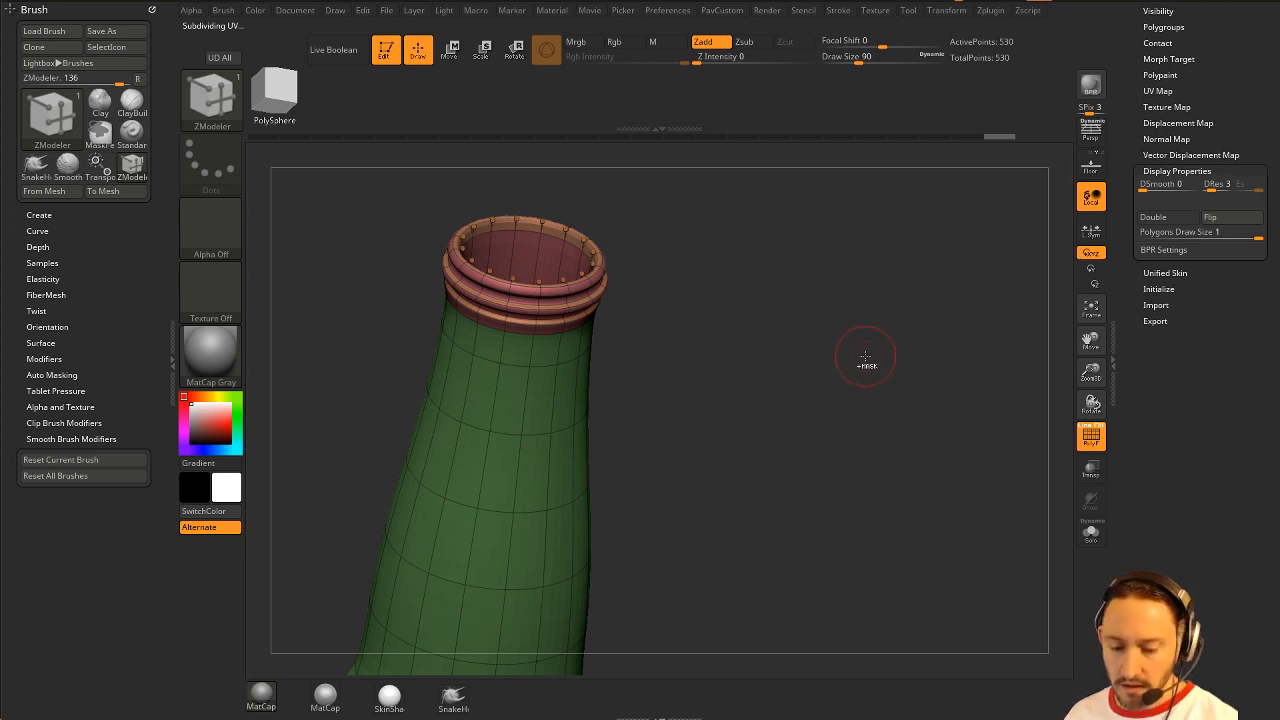
Step: Merge the bottle into one polygroup, switch off dynamic smoothing, and insert a Single EdgeLoop just inside the mouth's inner rim
key("ctrl+w")
key("shift+d")
left_click_drag(851, 340, 754, 351, "alt")
key("space")
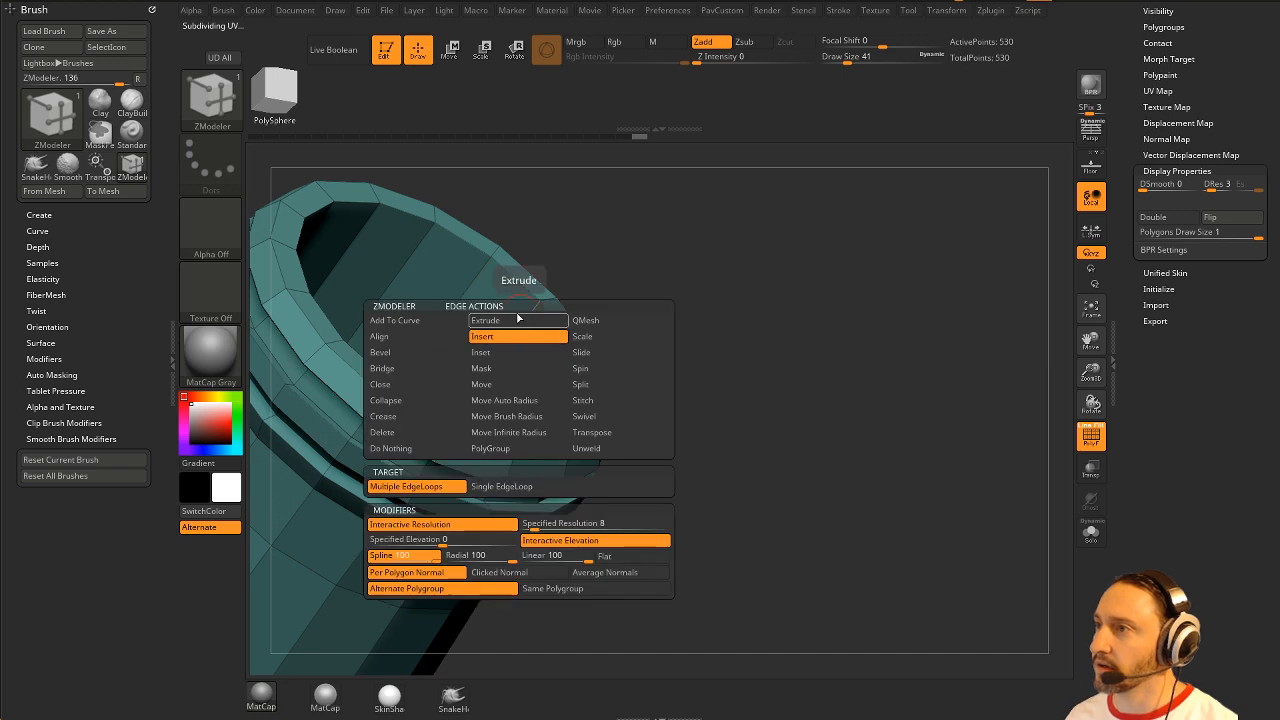
left_click(493, 488)
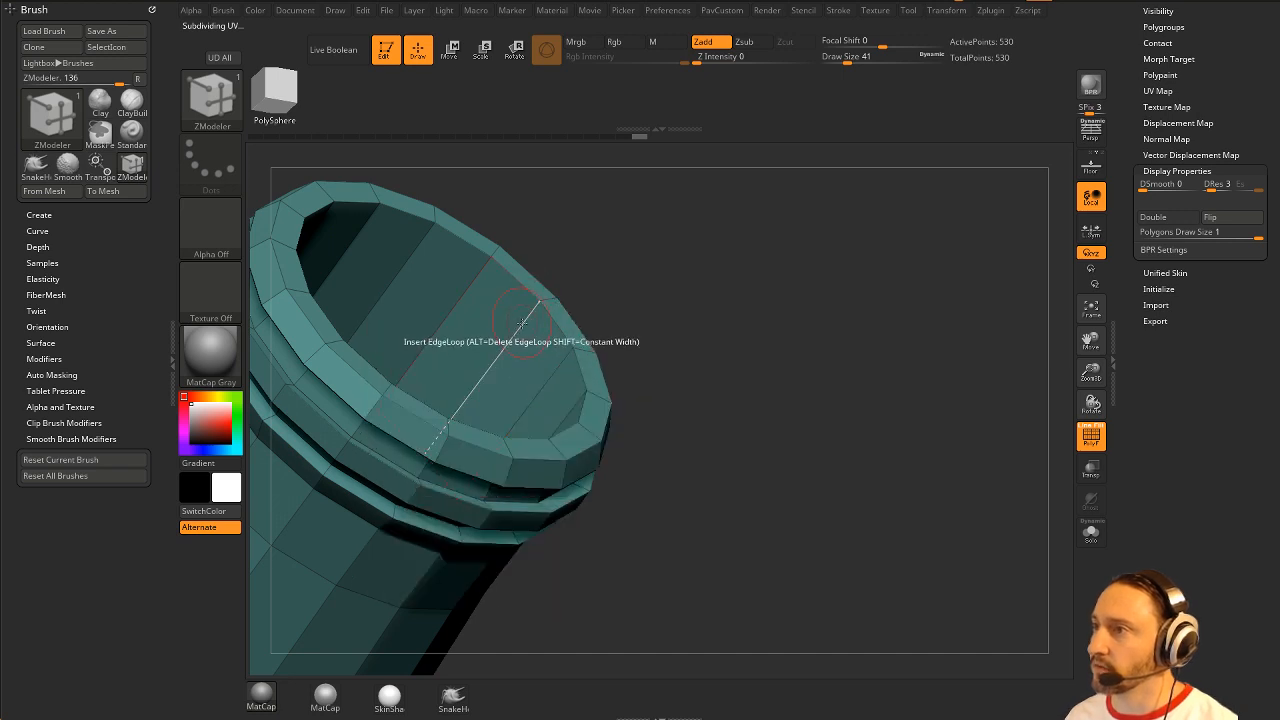
left_click(548, 298)
left_click(548, 300)
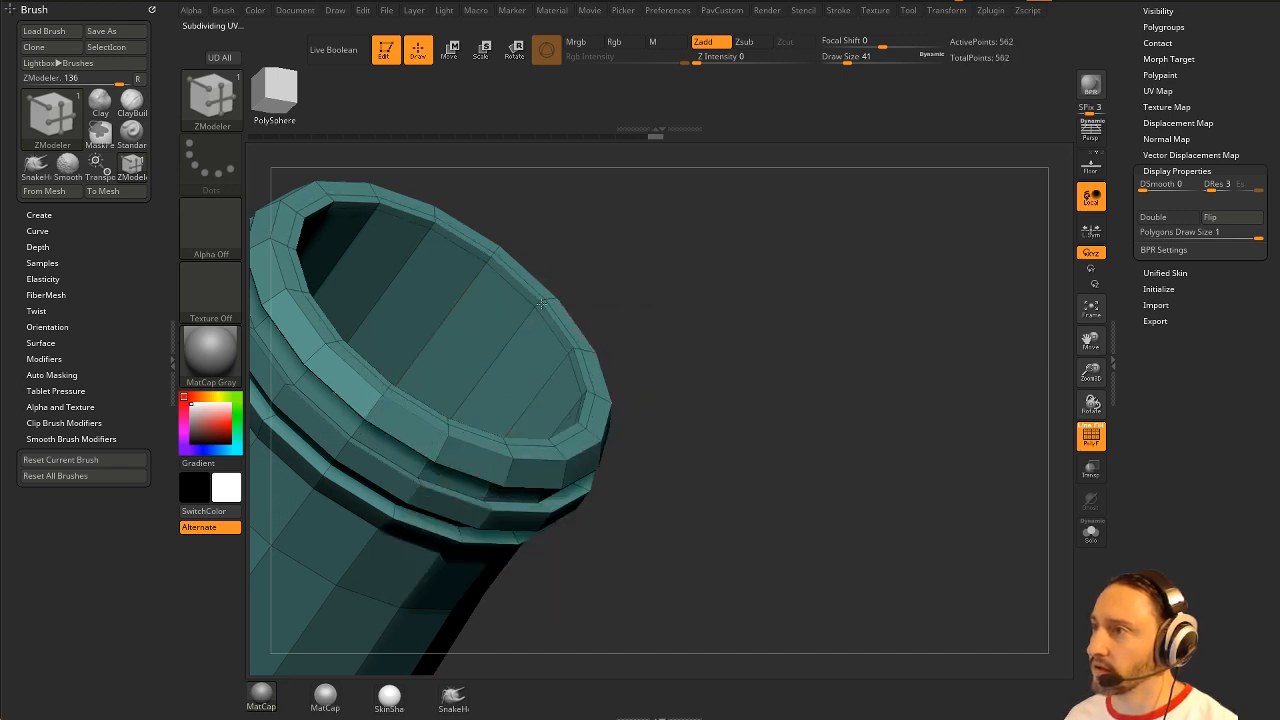
Step: Set the dynamic SmoothSubdiv level to 4 and view the whole smoothed bottle without its polyframe
left_click_drag(770, 337, 890, 394)
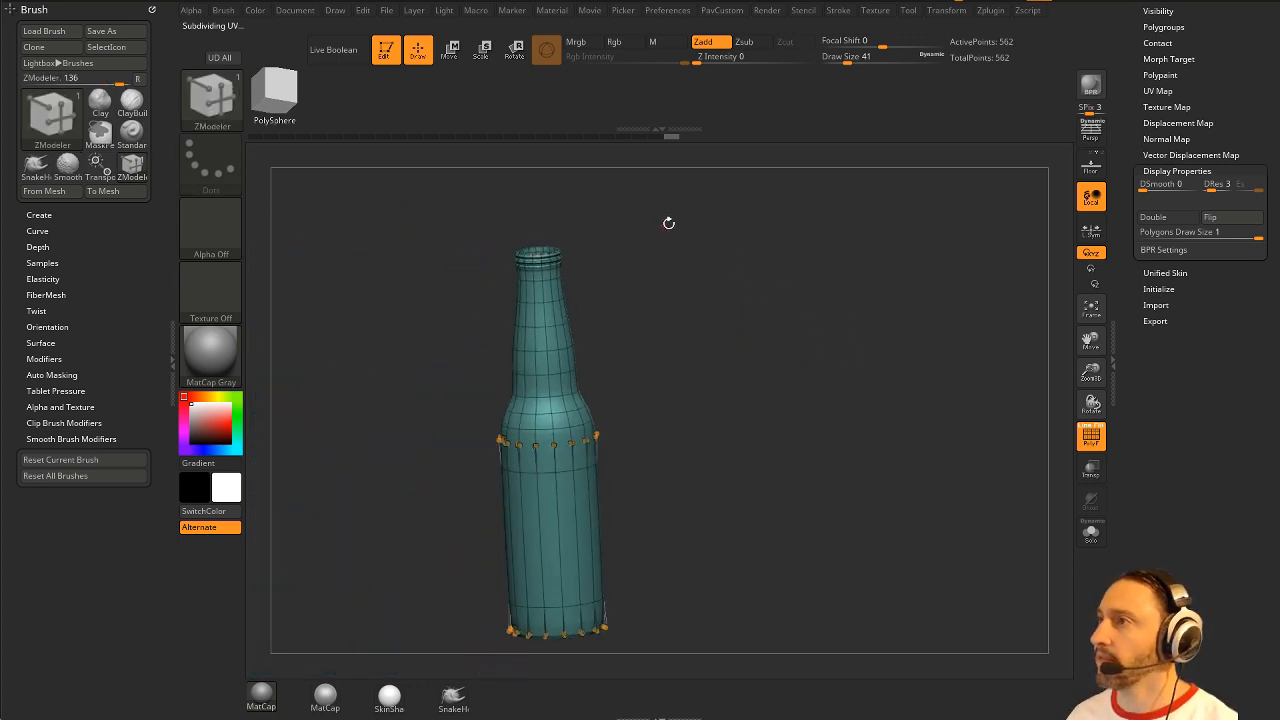
left_click_drag(924, 510, 914, 400, "alt")
key("3")
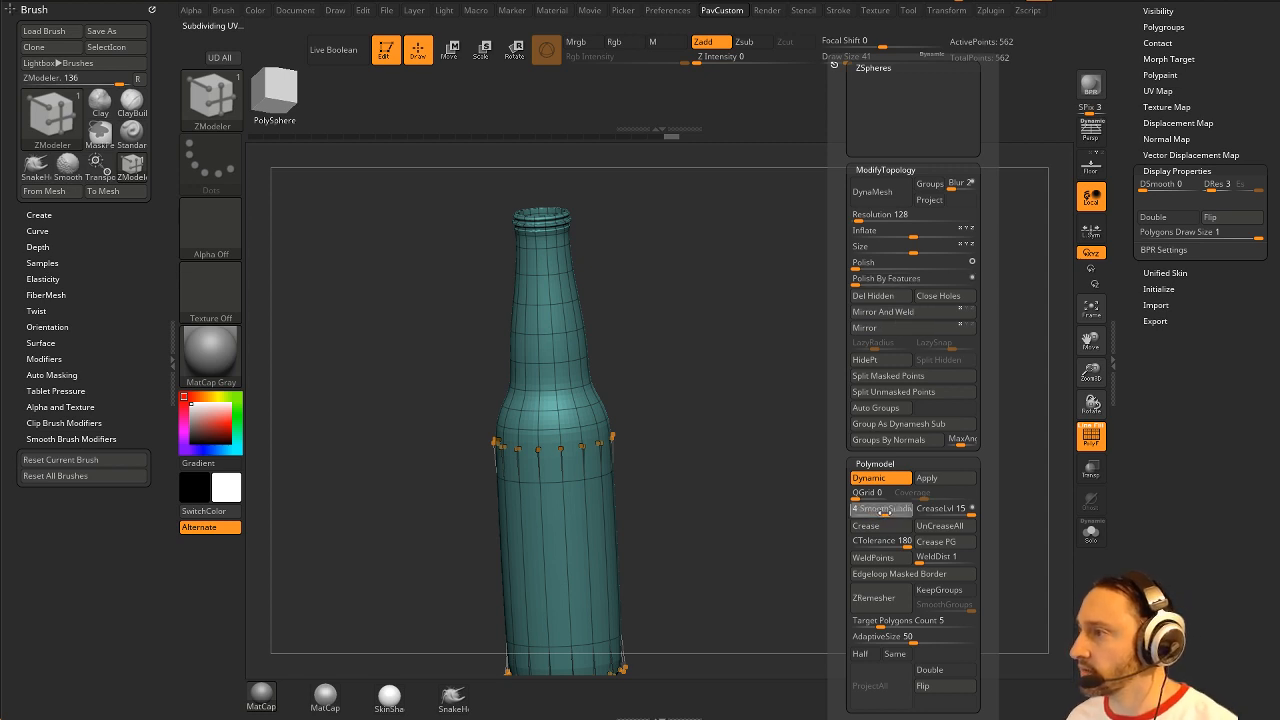
left_click(1091, 435)
mouse_move(949, 460)
left_mouse_down()
mouse_move(917, 451)
mouse_move(949, 432)
mouse_move(928, 454)
left_mouse_up()
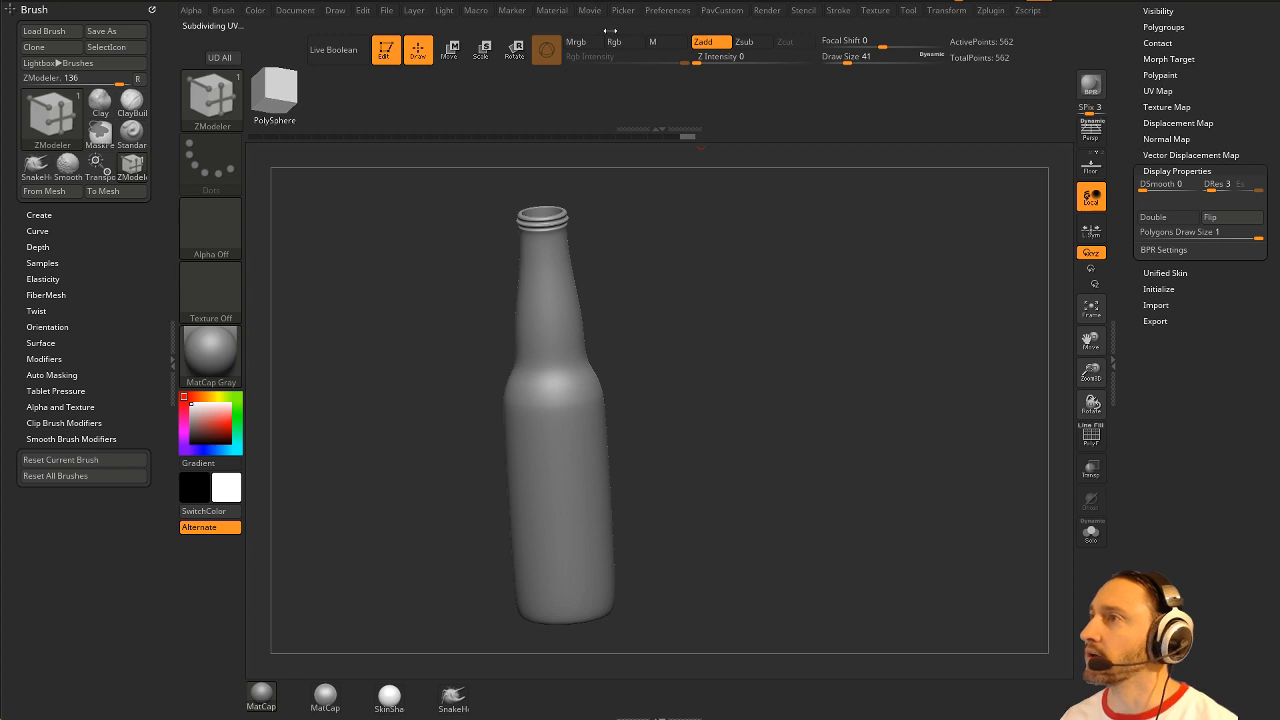
Step: Examine the external renderer options for Keyshot, and display the bottle's polyframe again in a front view
left_click(783, 12)
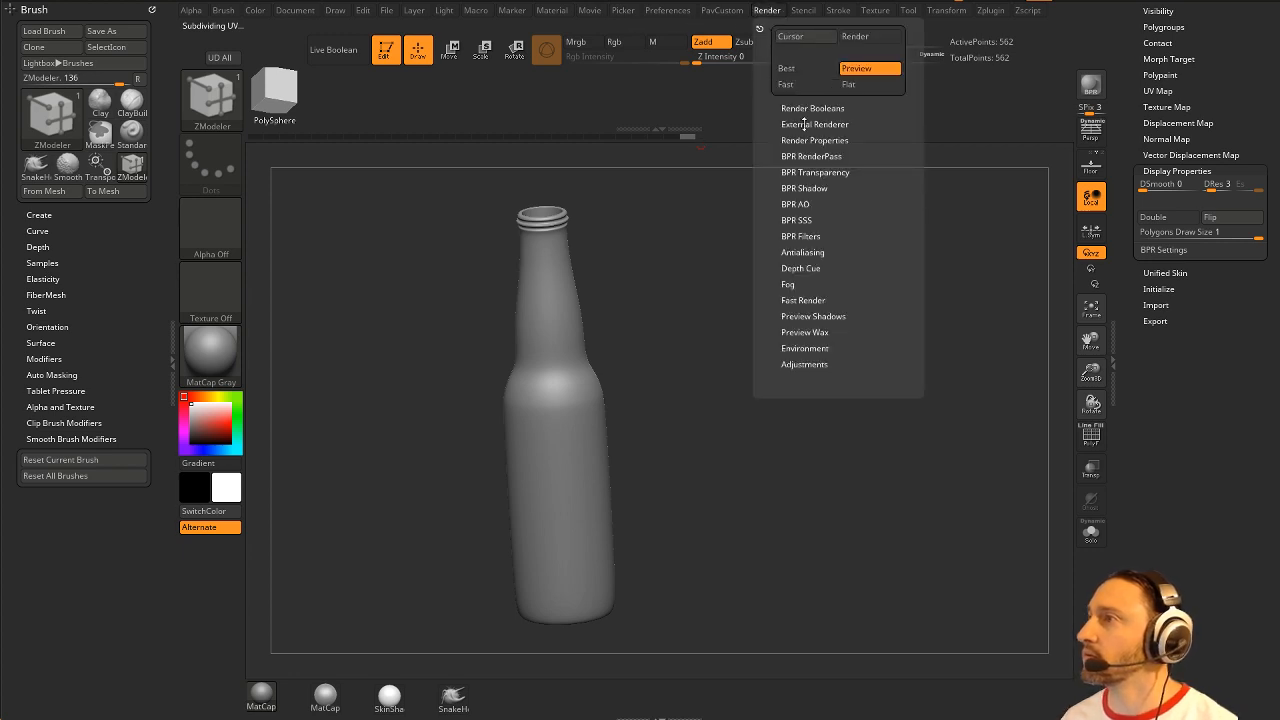
left_click(773, 17)
left_click(812, 125)
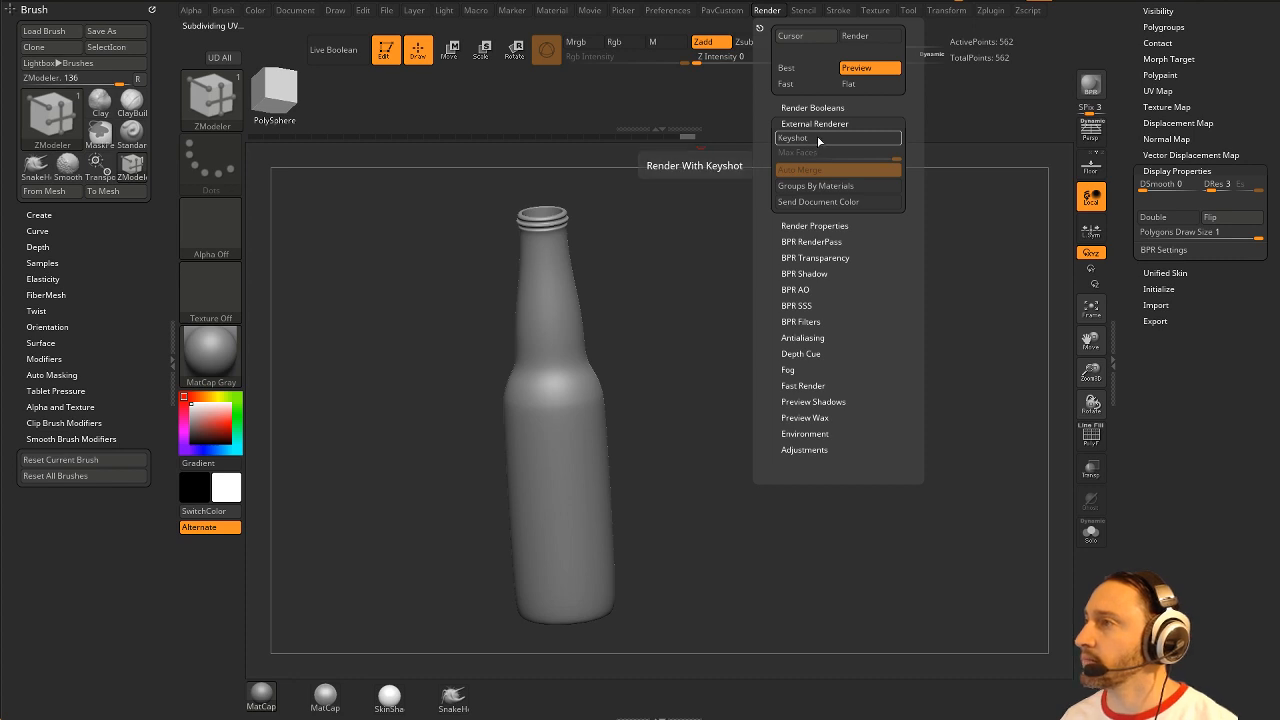
left_click_drag(737, 329, 792, 329)
left_click(1098, 433)
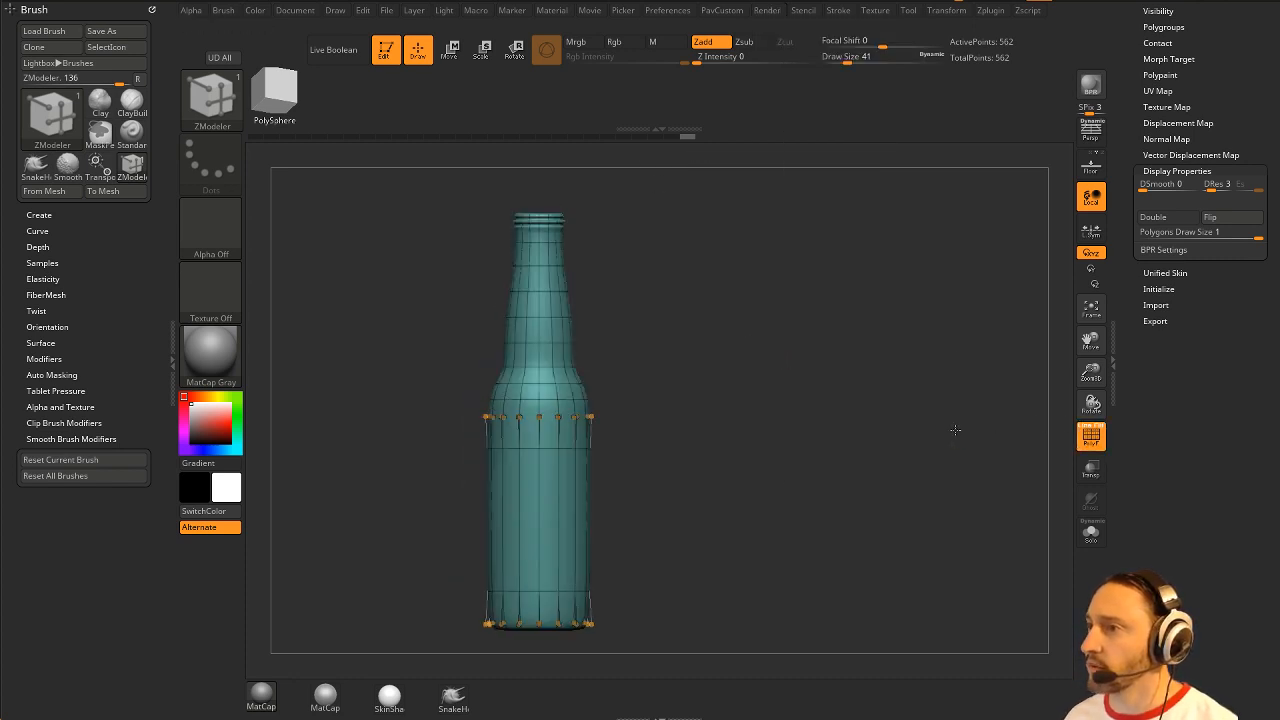
Step: Switch off dynamic smoothing and insert single edge loops just above the bottle's bevelled base and around the bottom cap
key("d")
key("shift+d")
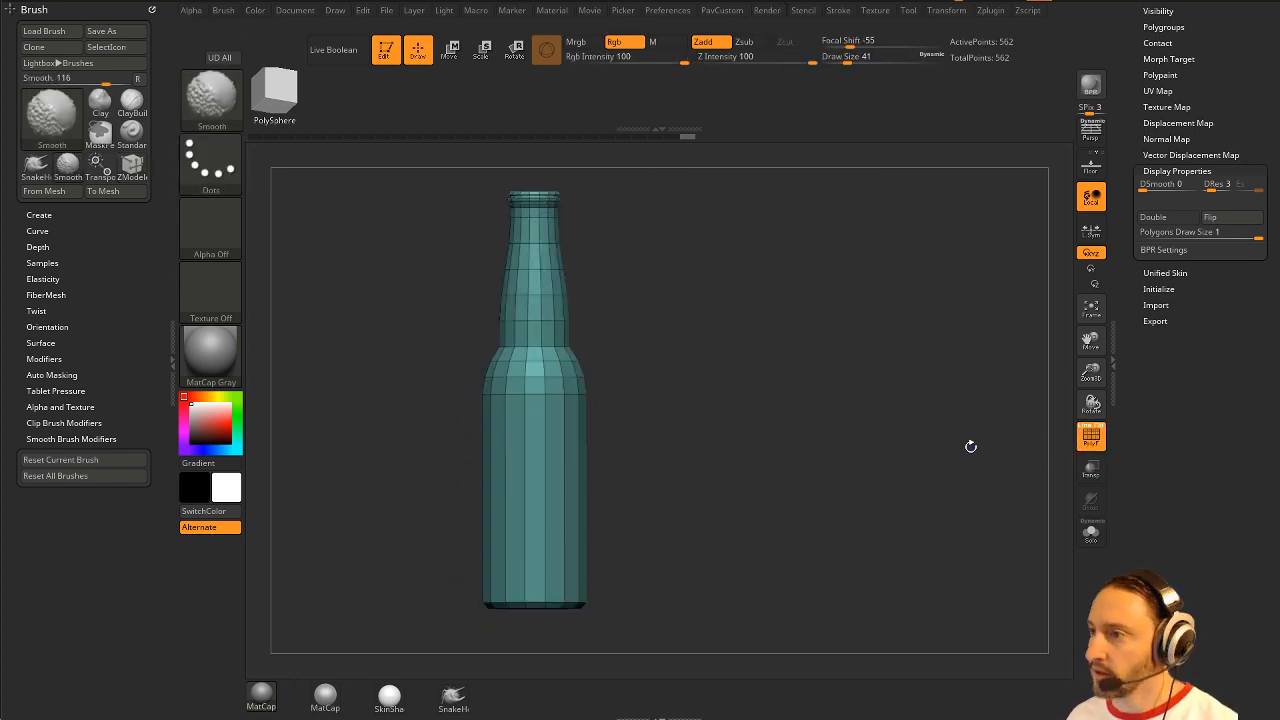
mouse_move(939, 435)
left_mouse_down("alt")
mouse_move(932, 491)
mouse_move(925, 360)
mouse_move(943, 343)
mouse_move(904, 379)
left_mouse_up("alt")
key("space")
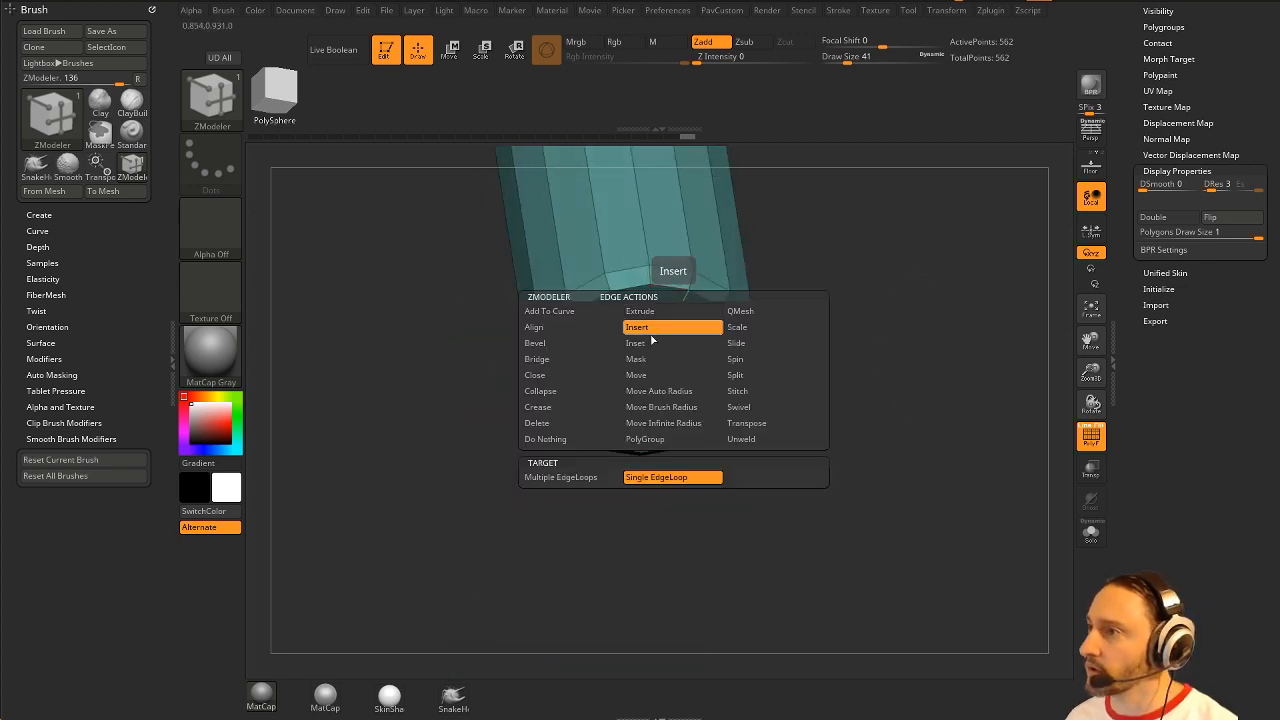
left_click(682, 311)
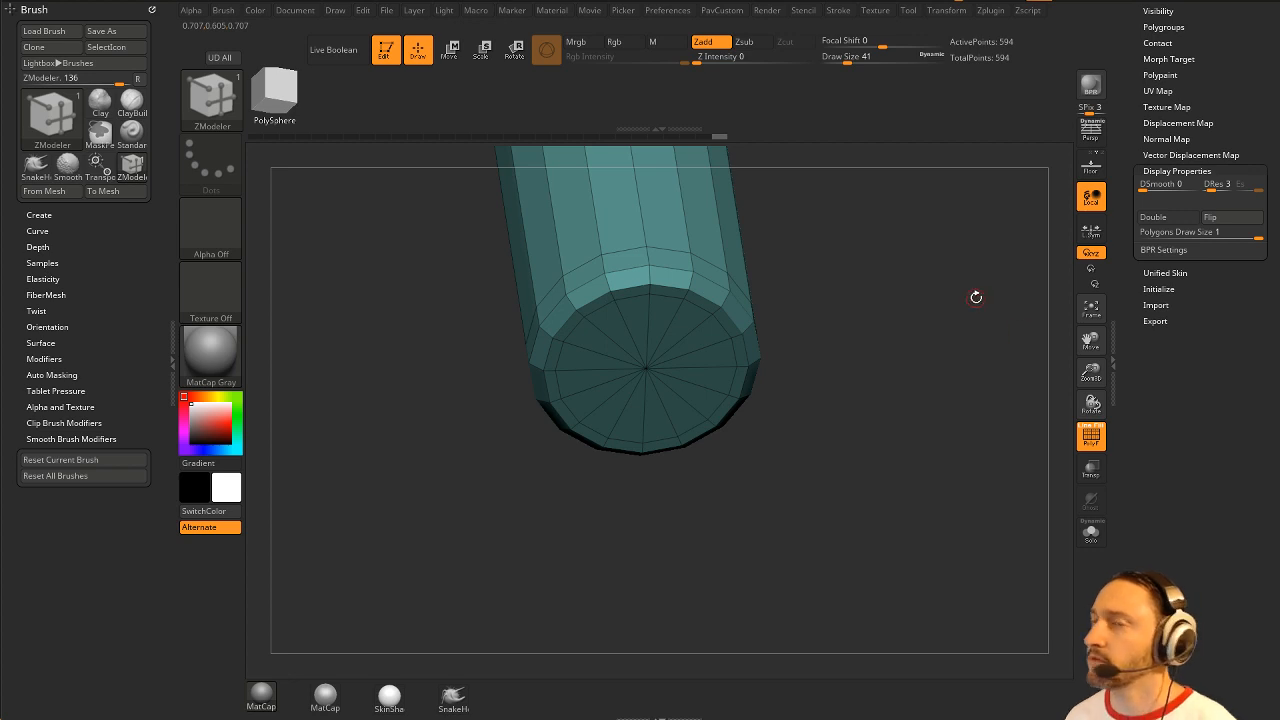
left_click_drag(976, 297, 985, 311)
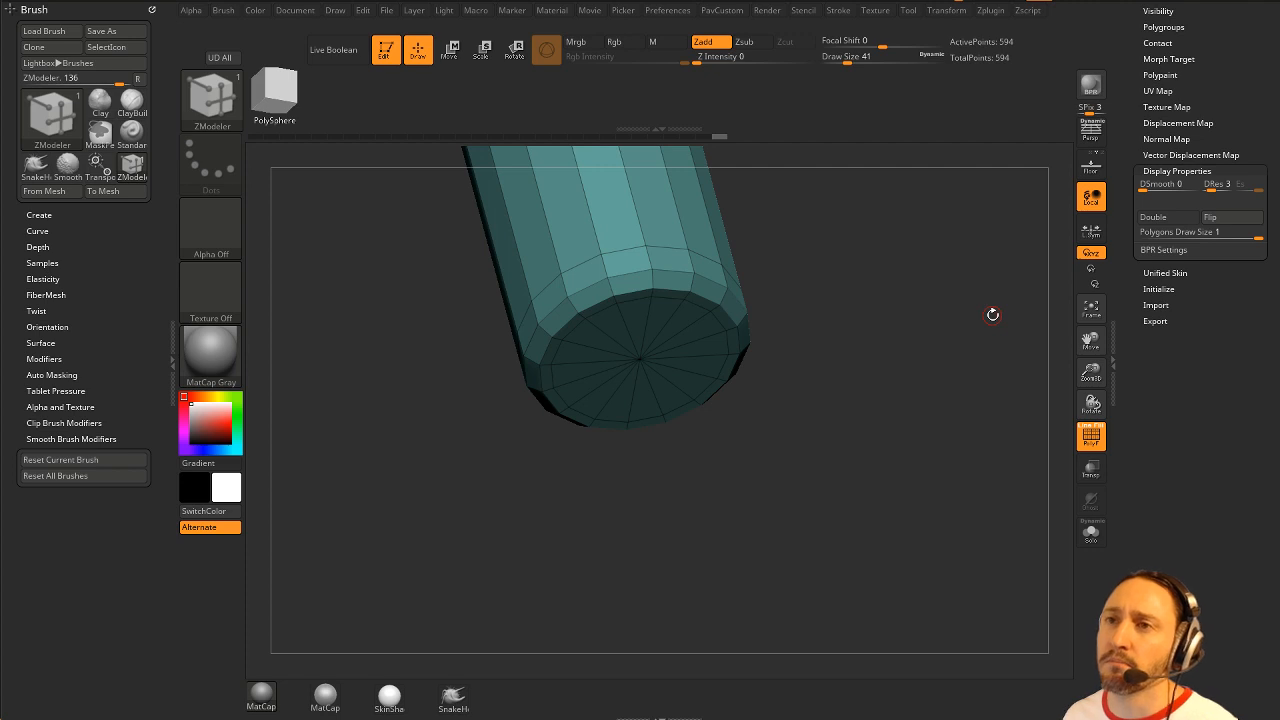
left_click_drag(999, 312, 982, 350, "alt")
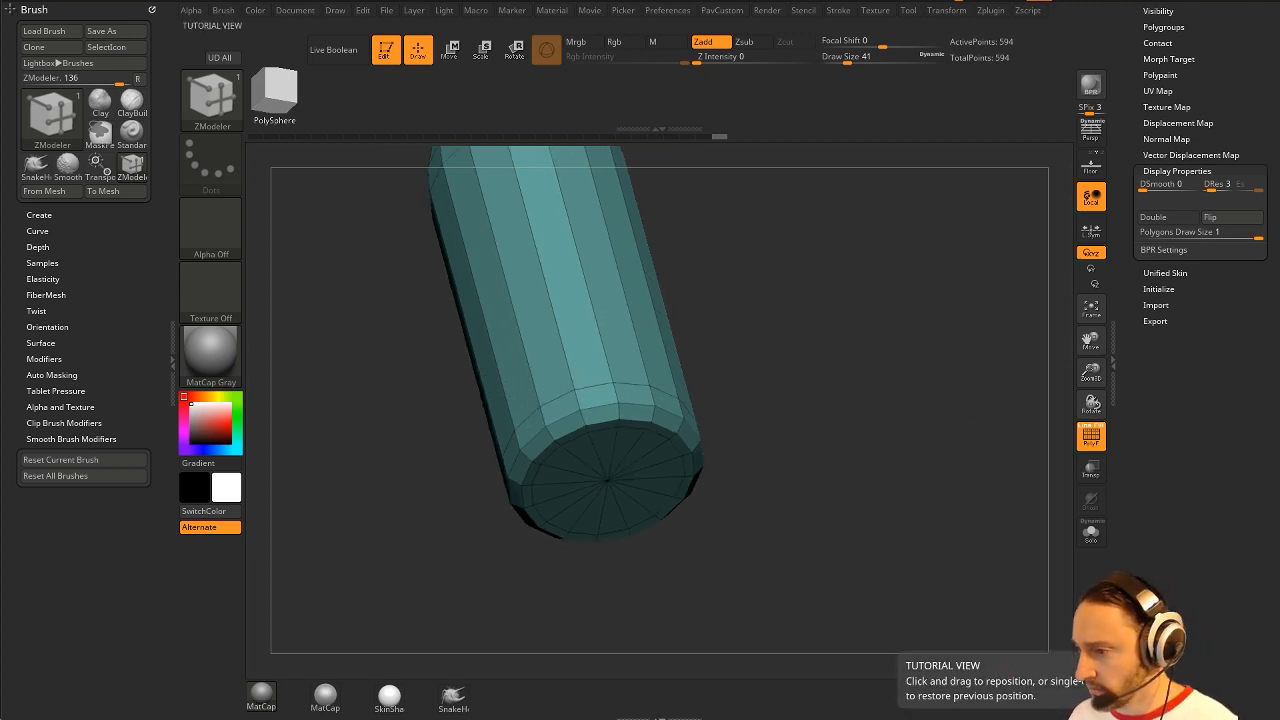
Step: Switch to the browser and look through the YouTube channel's created playlists for ZBrush tutorials
left_click_drag(860, 719, 760, 43)
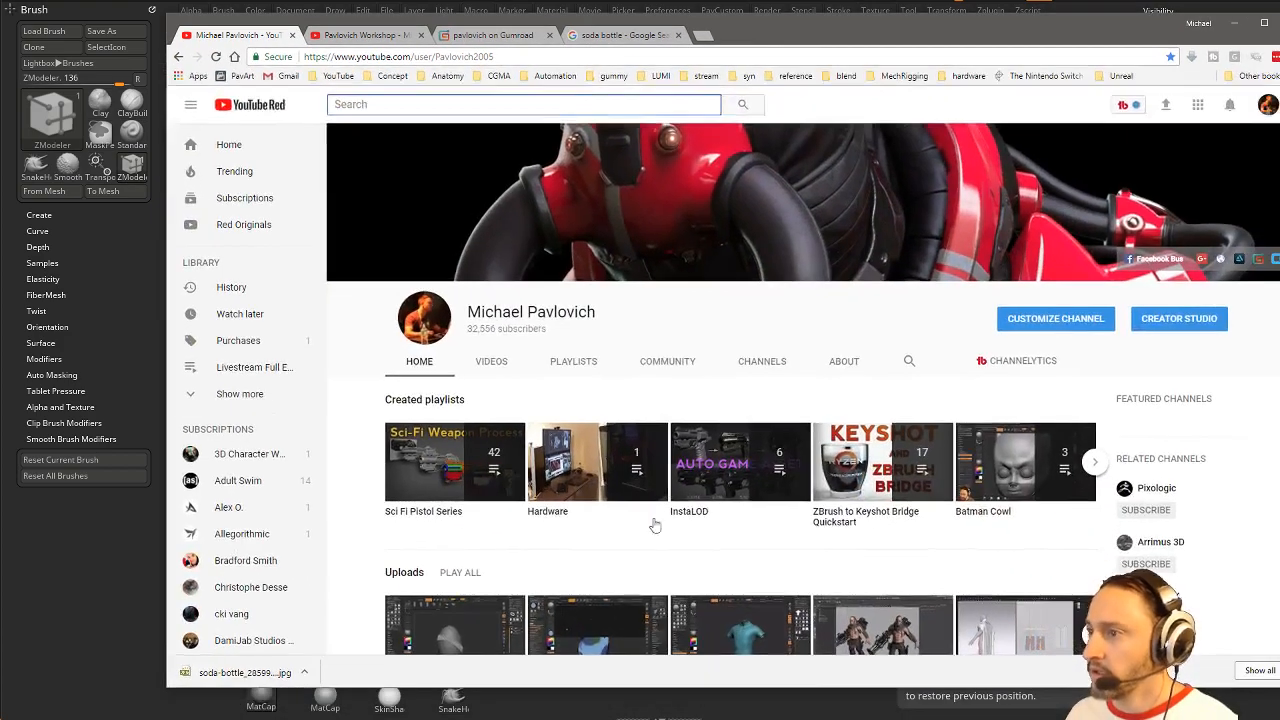
scroll(654, 500, "down", 4)
scroll(640, 390, "up", 4)
left_click(573, 361)
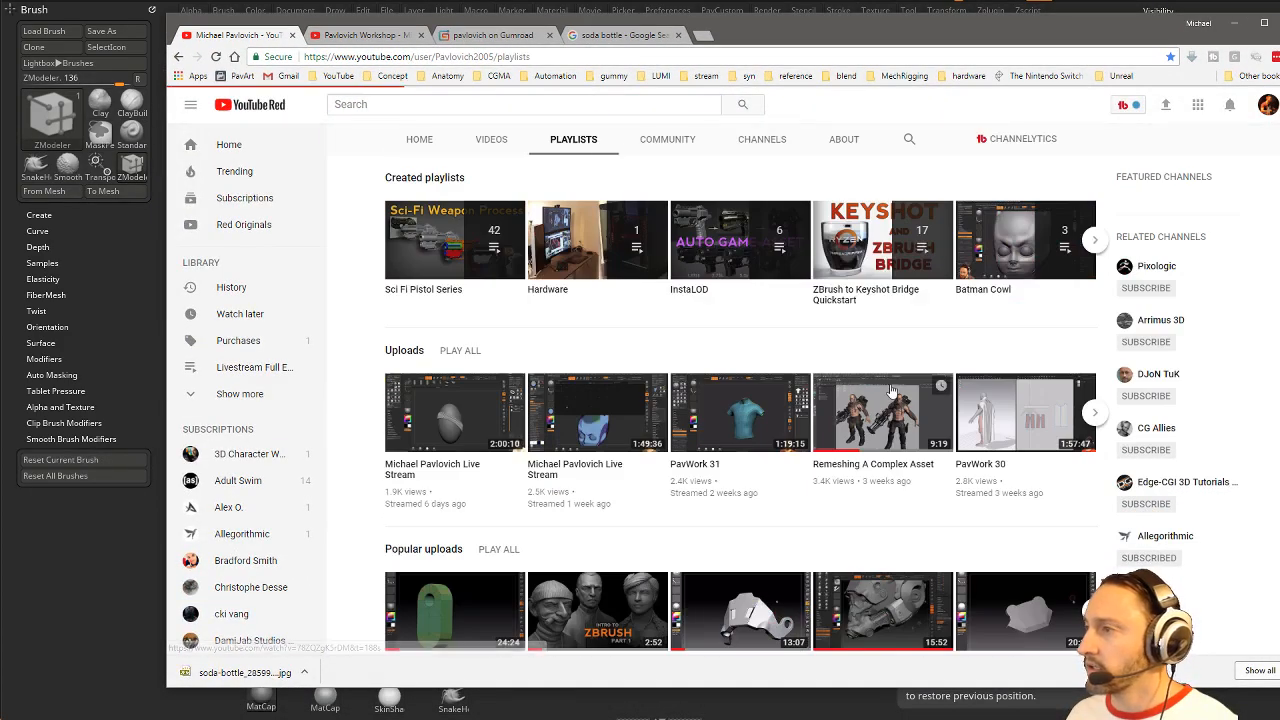
scroll(891, 391, "down", 3)
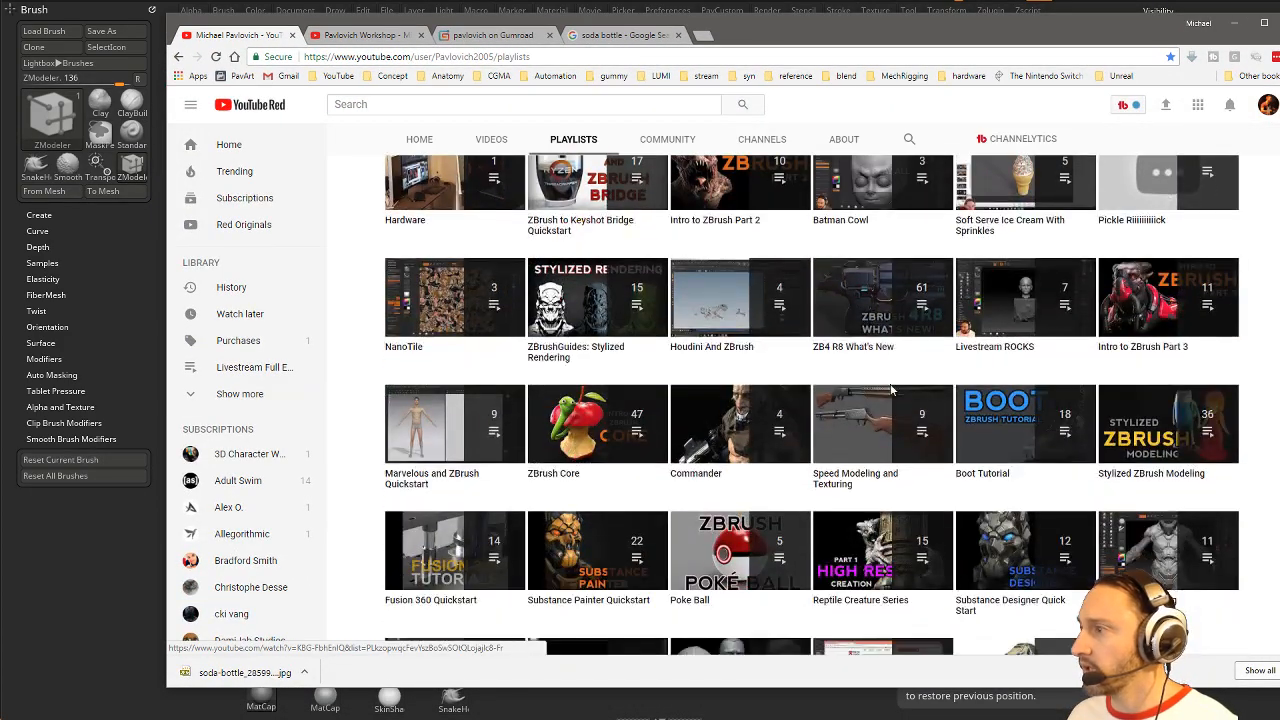
scroll(740, 440, "up", 1)
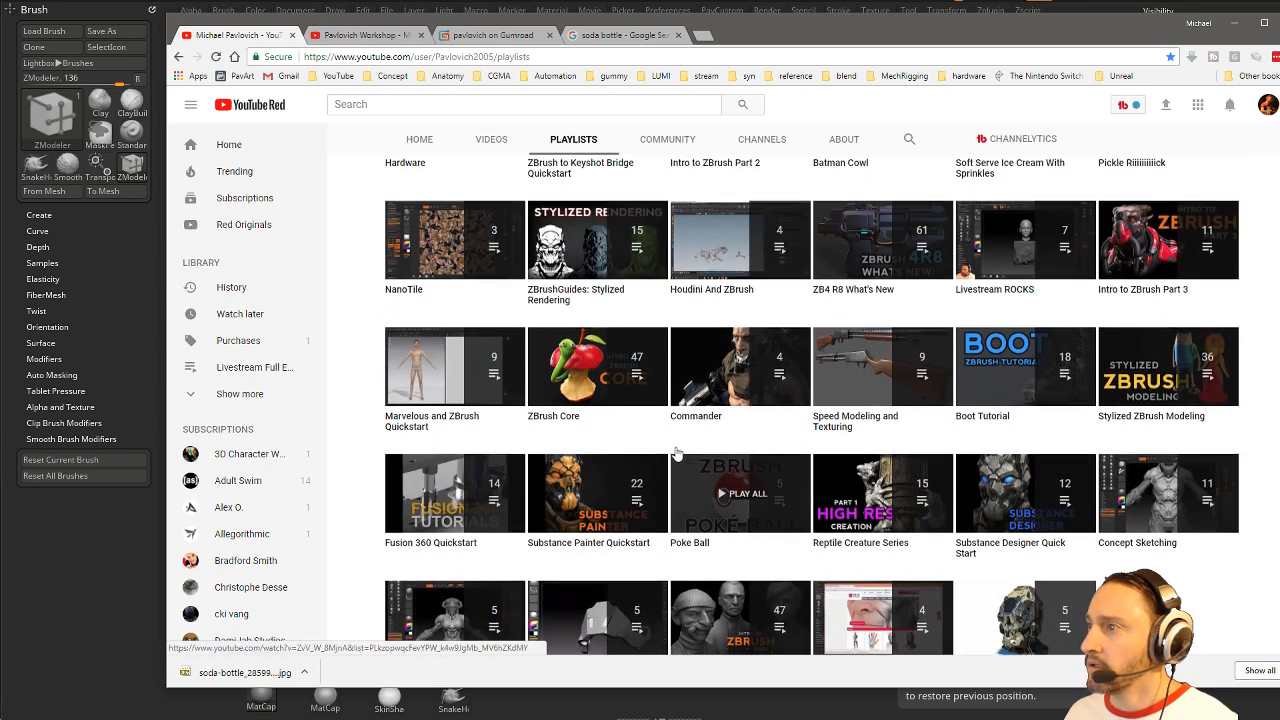
scroll(676, 455, "up", 1)
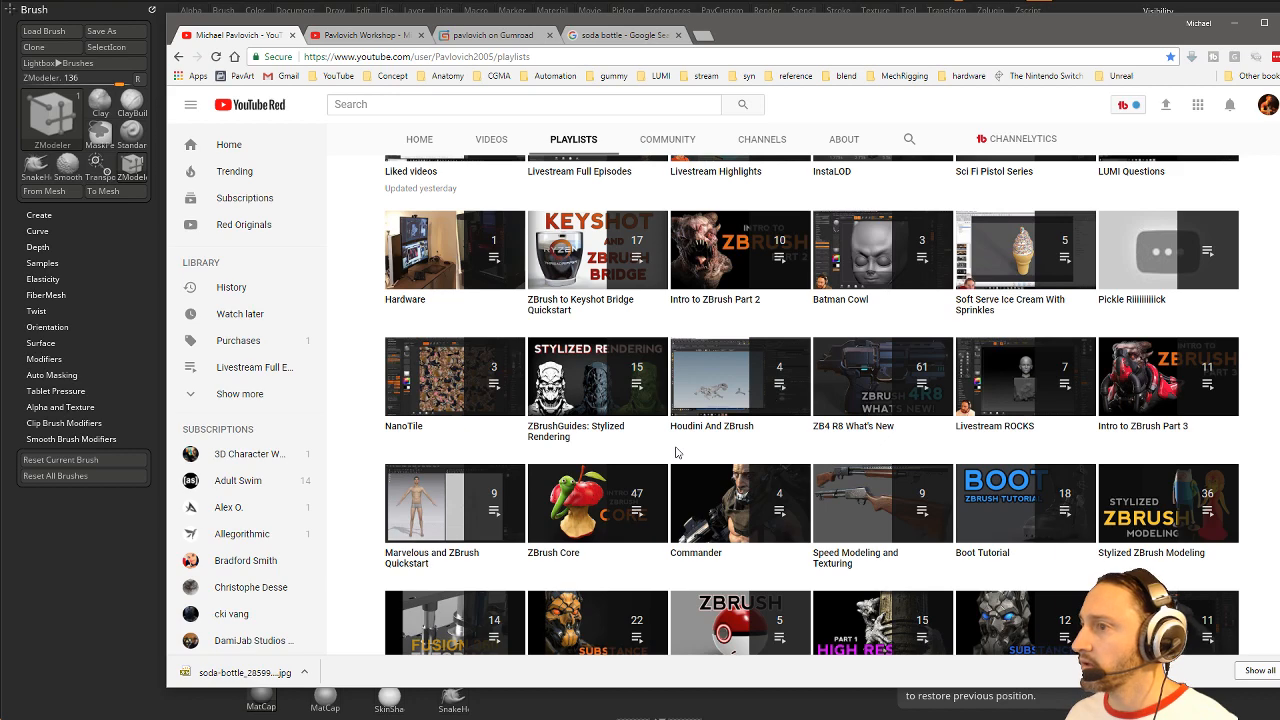
scroll(675, 452, "down", 3)
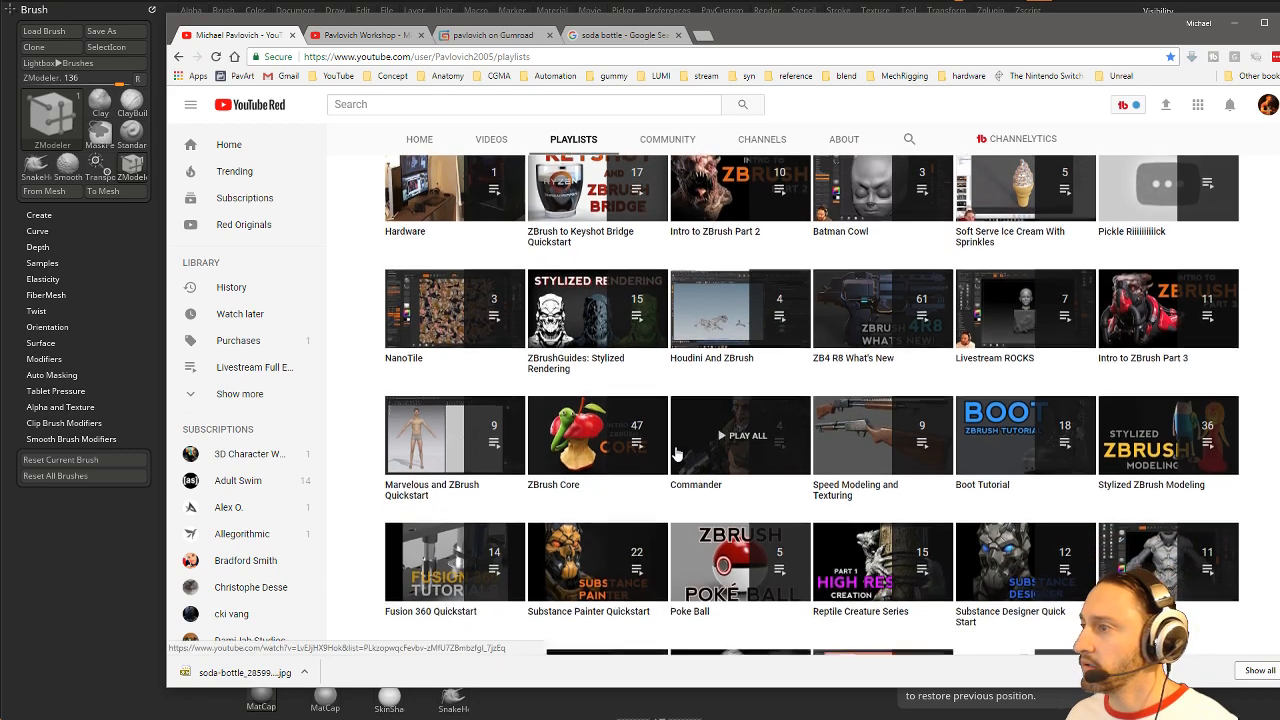
scroll(675, 452, "down", 1)
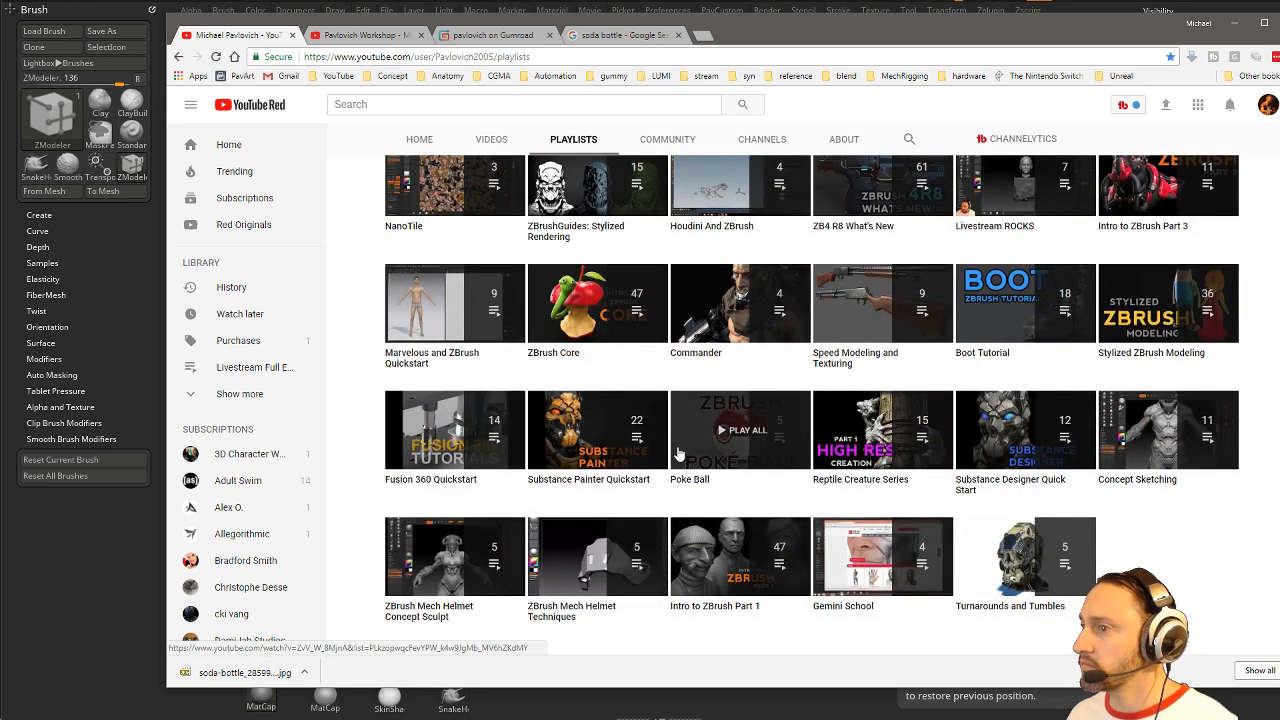
scroll(678, 452, "up", 5)
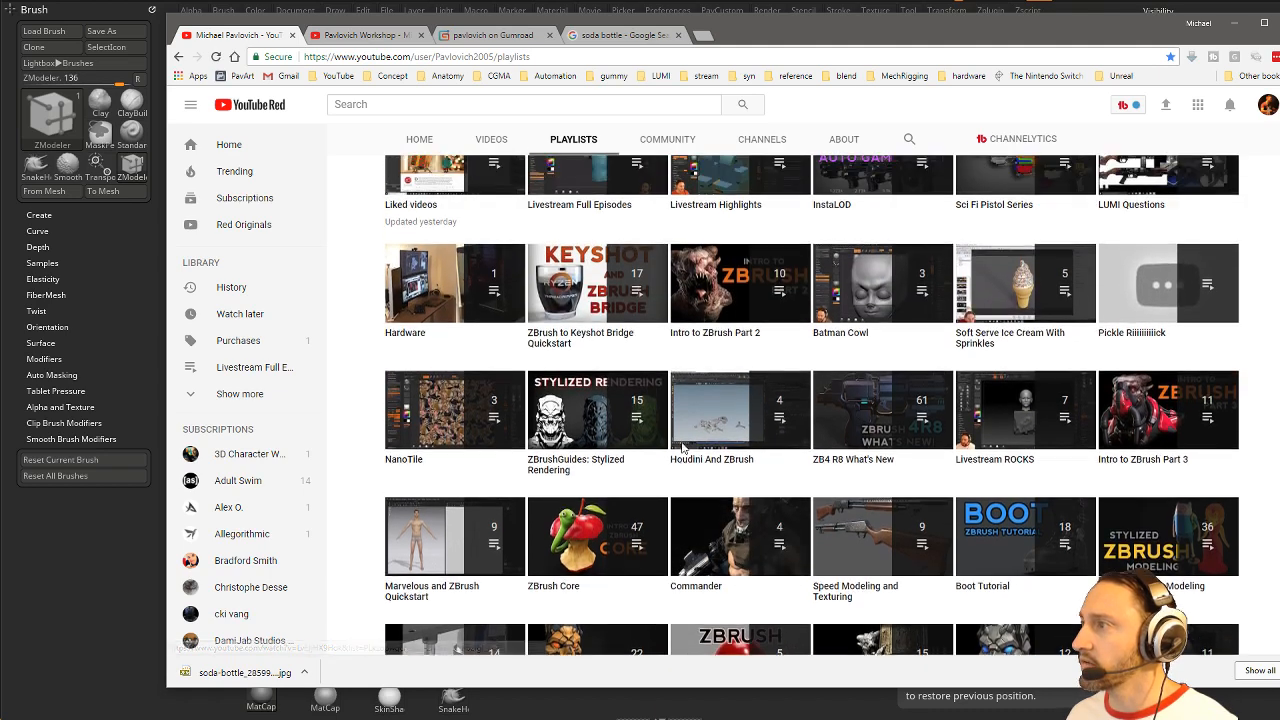
scroll(682, 450, "up", 2)
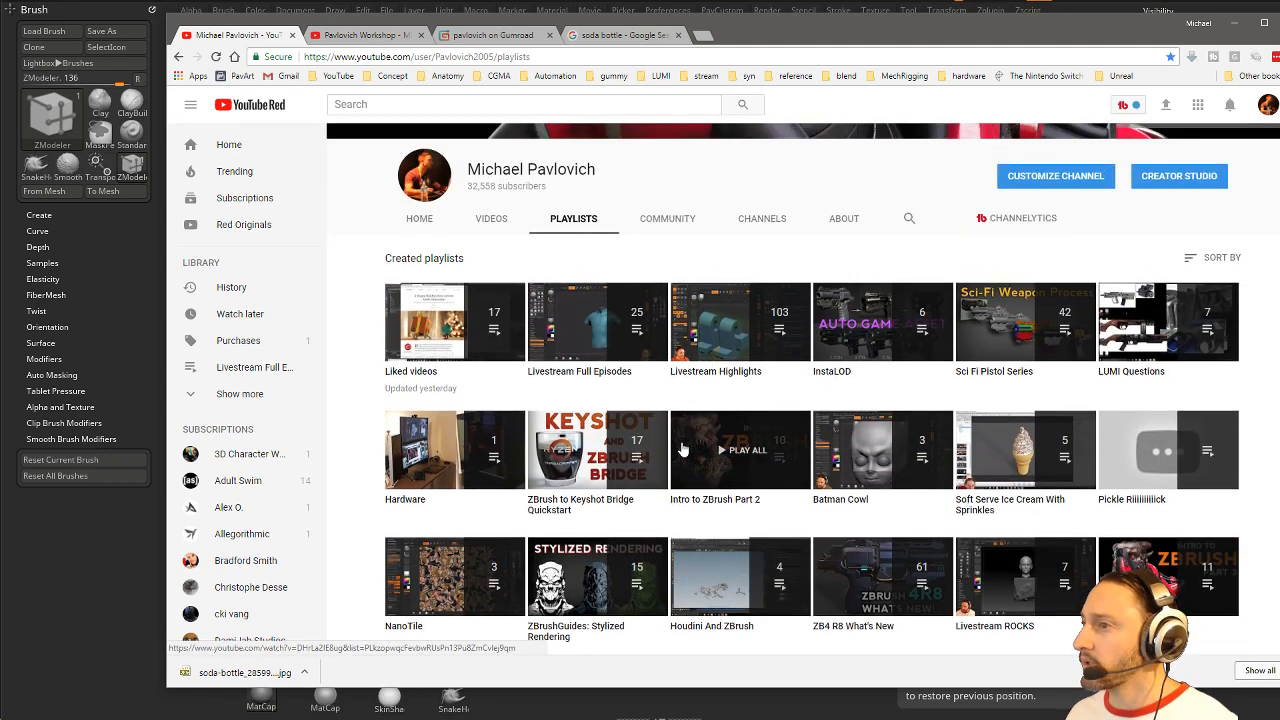
scroll(681, 450, "down", 2)
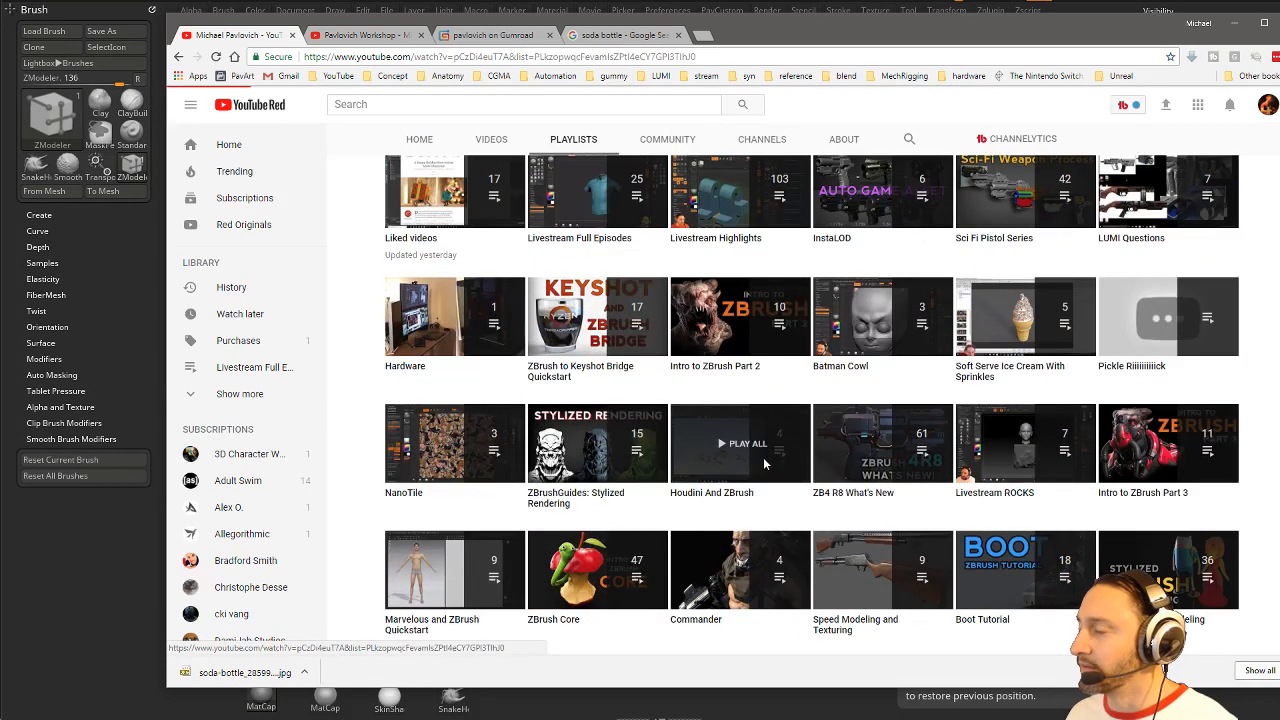
Step: View the Houdini And ZBrush playlist, go back to the playlists page, and return to ZBrush
left_click(763, 457)
left_click(351, 450)
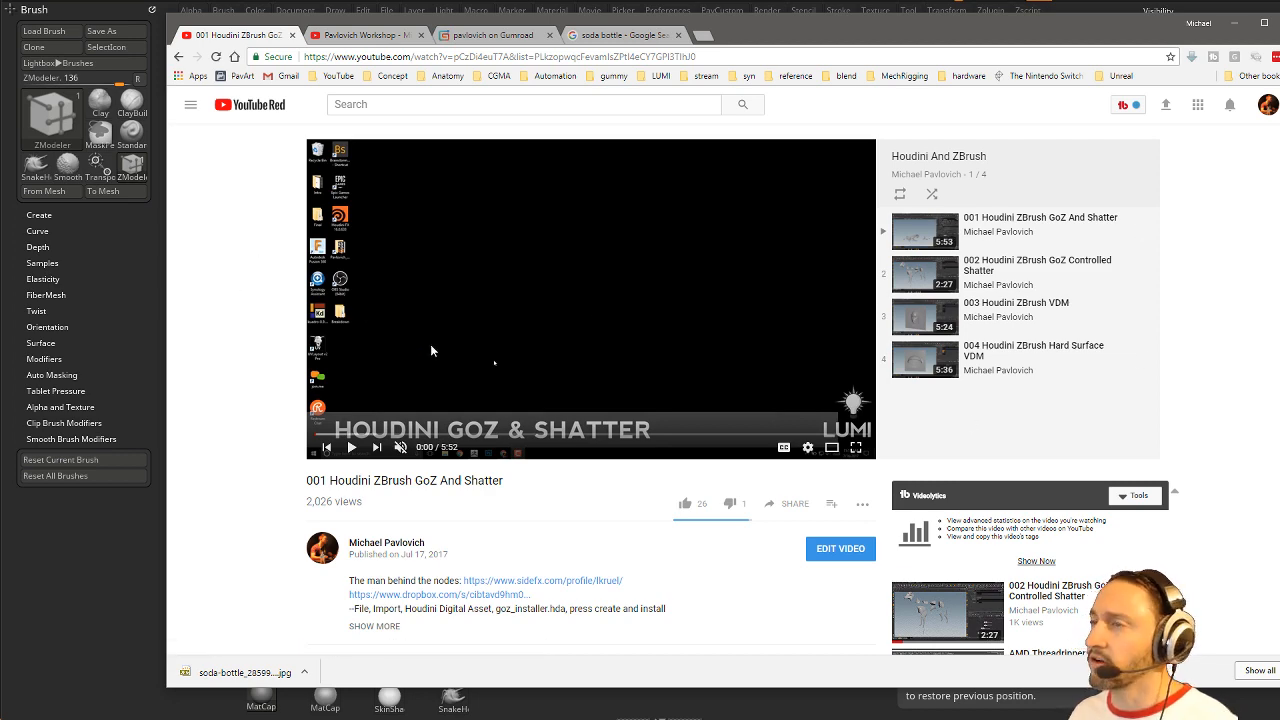
left_click(178, 57)
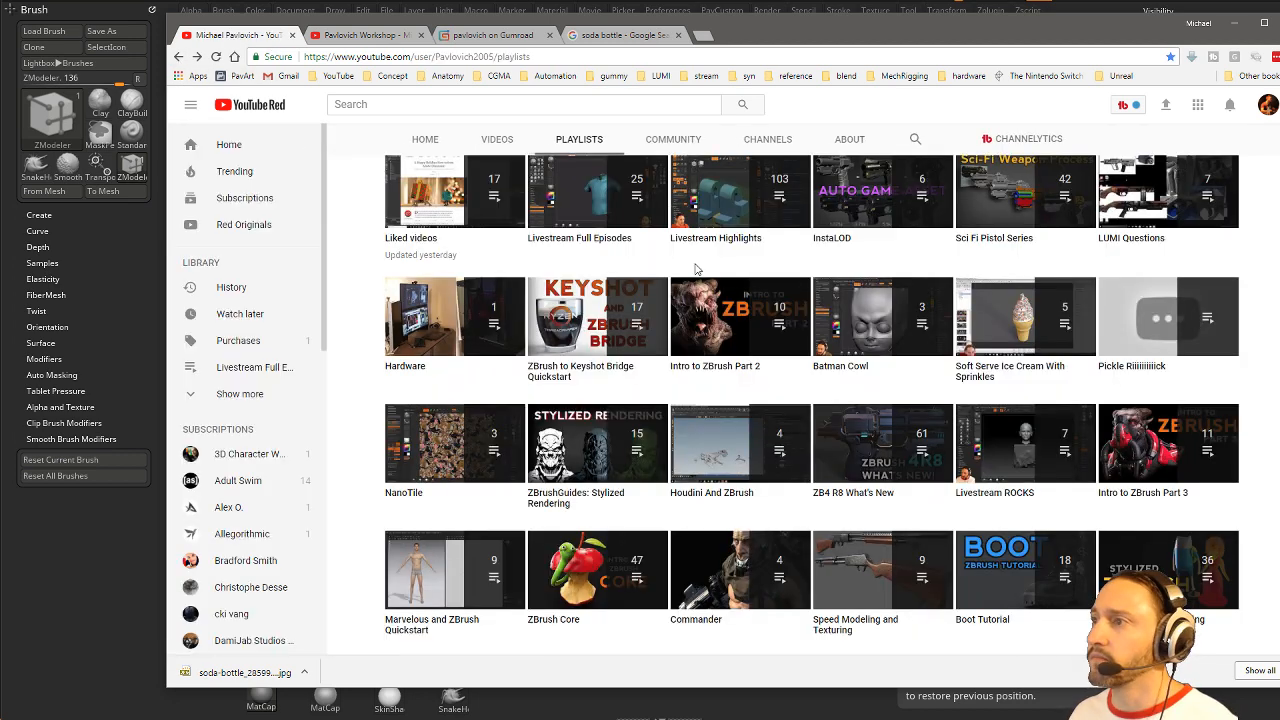
left_click_drag(805, 26, 1279, 26)
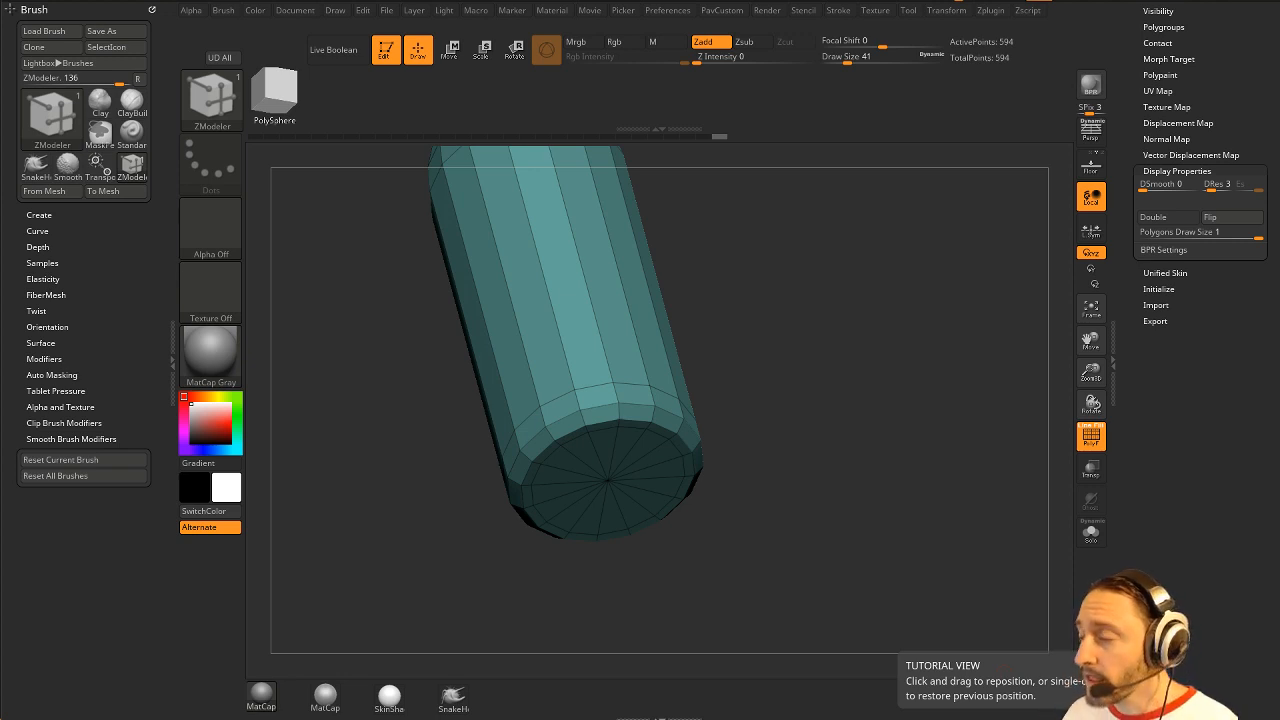
Step: Hide the polyframe and reactivate dynamic subdivision to show the smoothed bottle from the front
left_click_drag(836, 240, 835, 246)
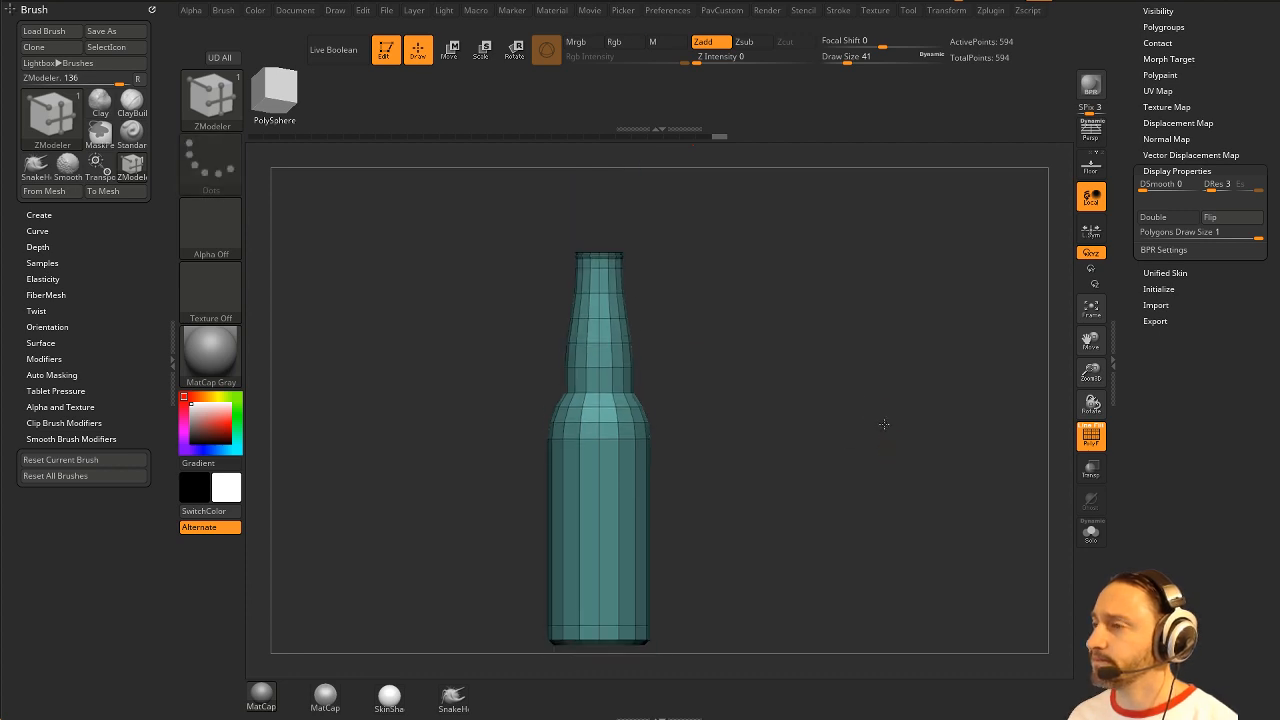
key("shift+f")
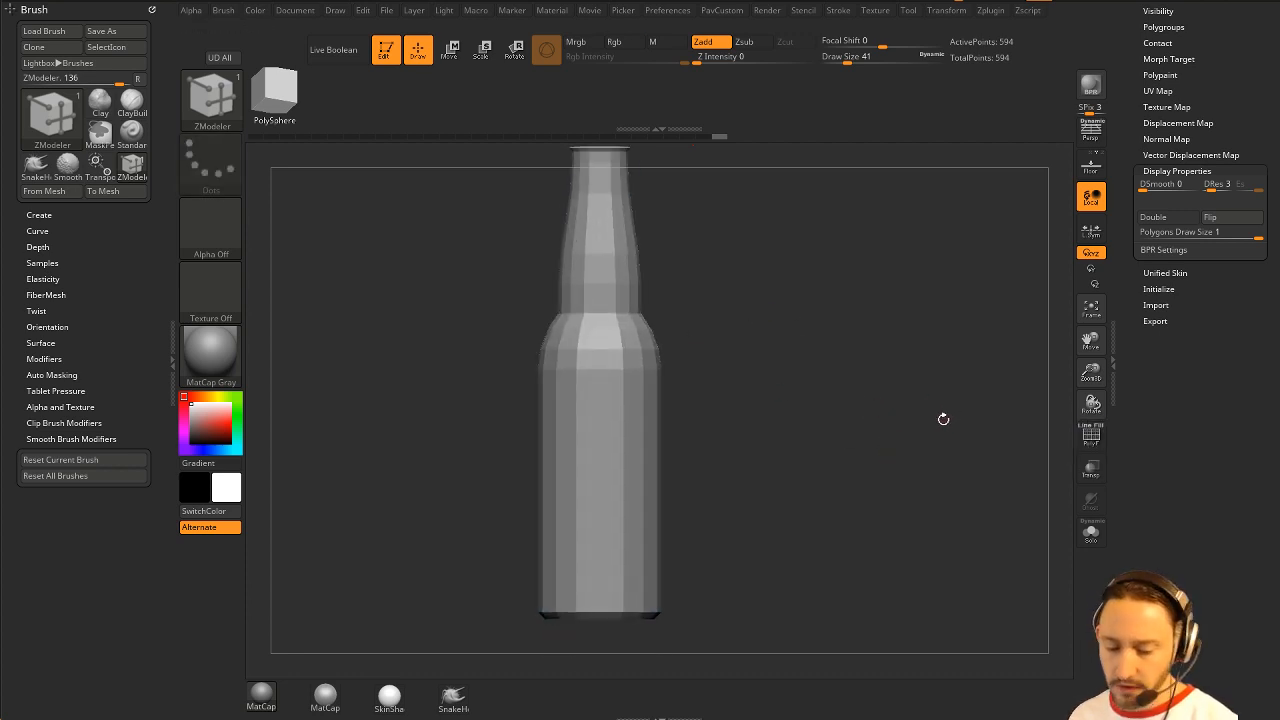
key("ctrl+d")
key("ctrl+d")
key("ctrl+d")
left_click_drag(945, 423, 903, 389)
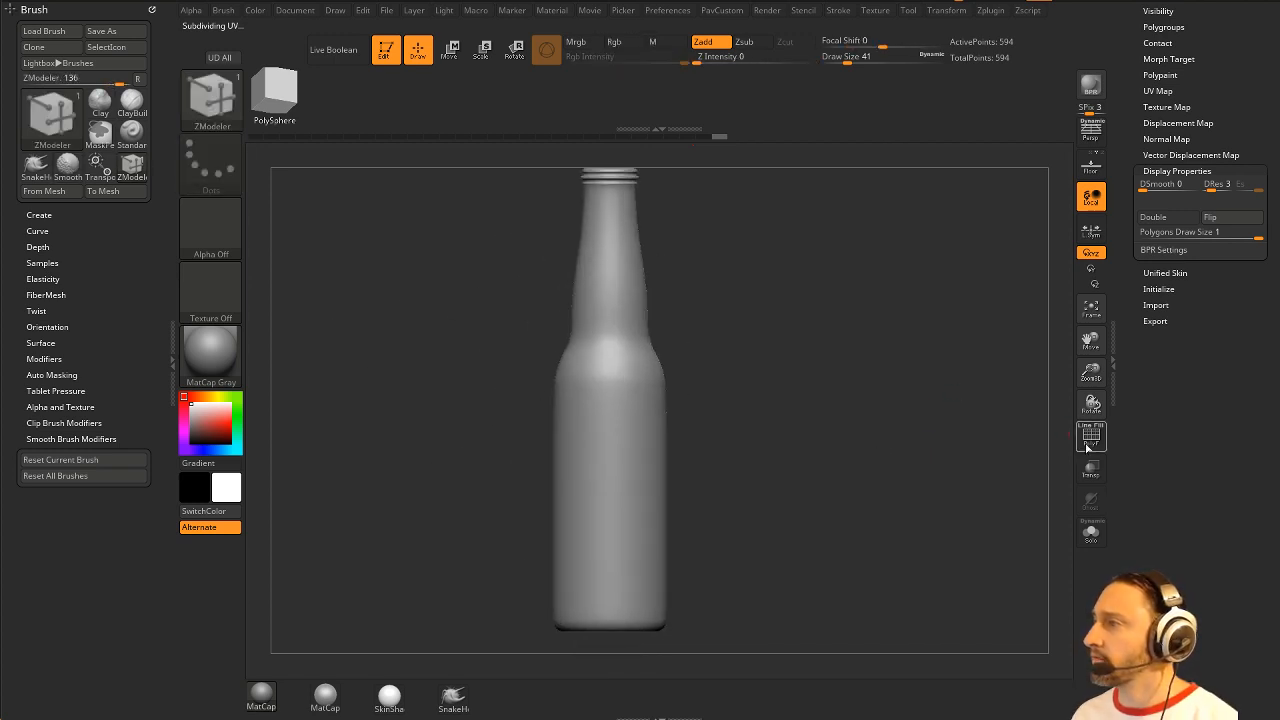
Step: Duplicate the bottle's subtool
left_click_drag(1136, 276, 1151, 457)
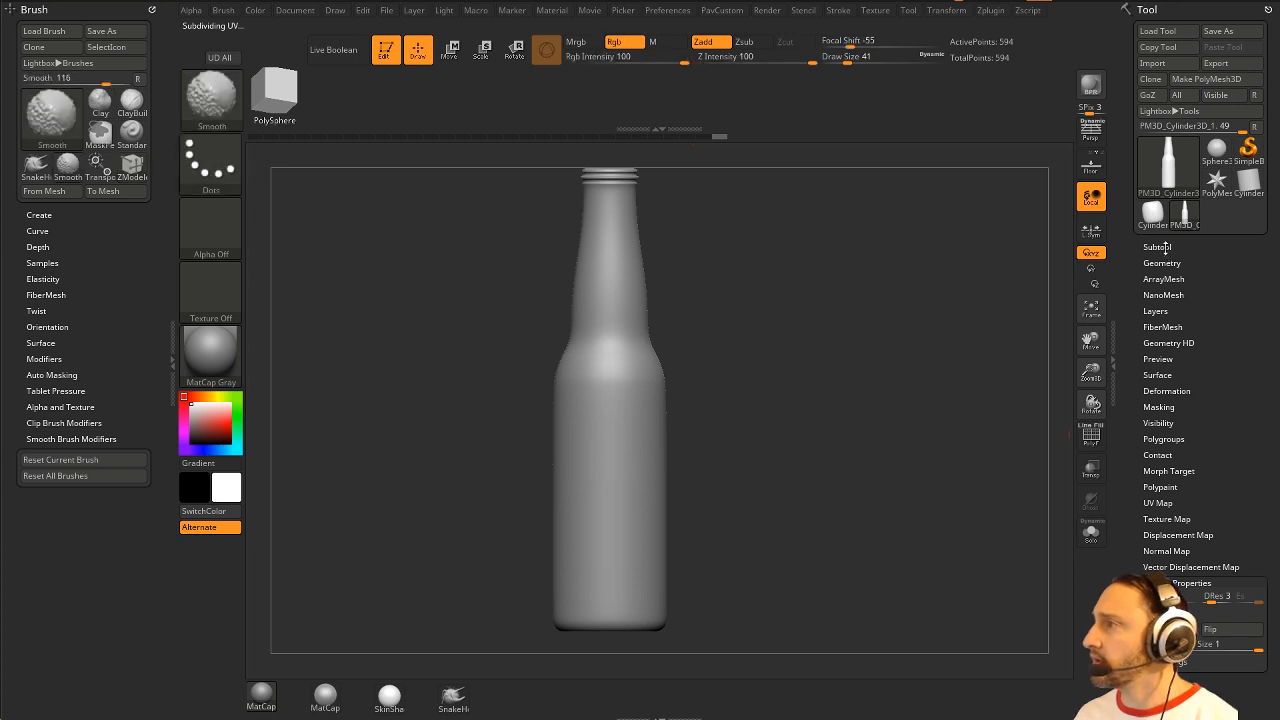
left_click(1165, 248, "shift")
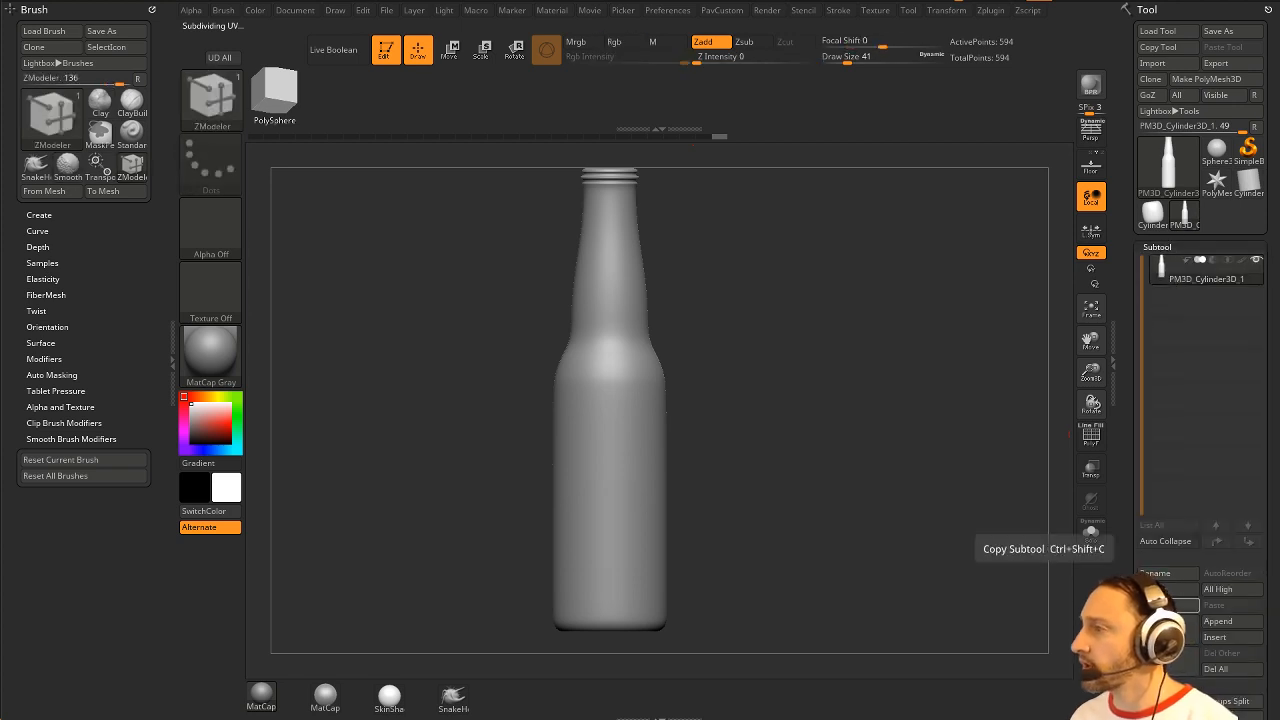
left_click(1160, 621)
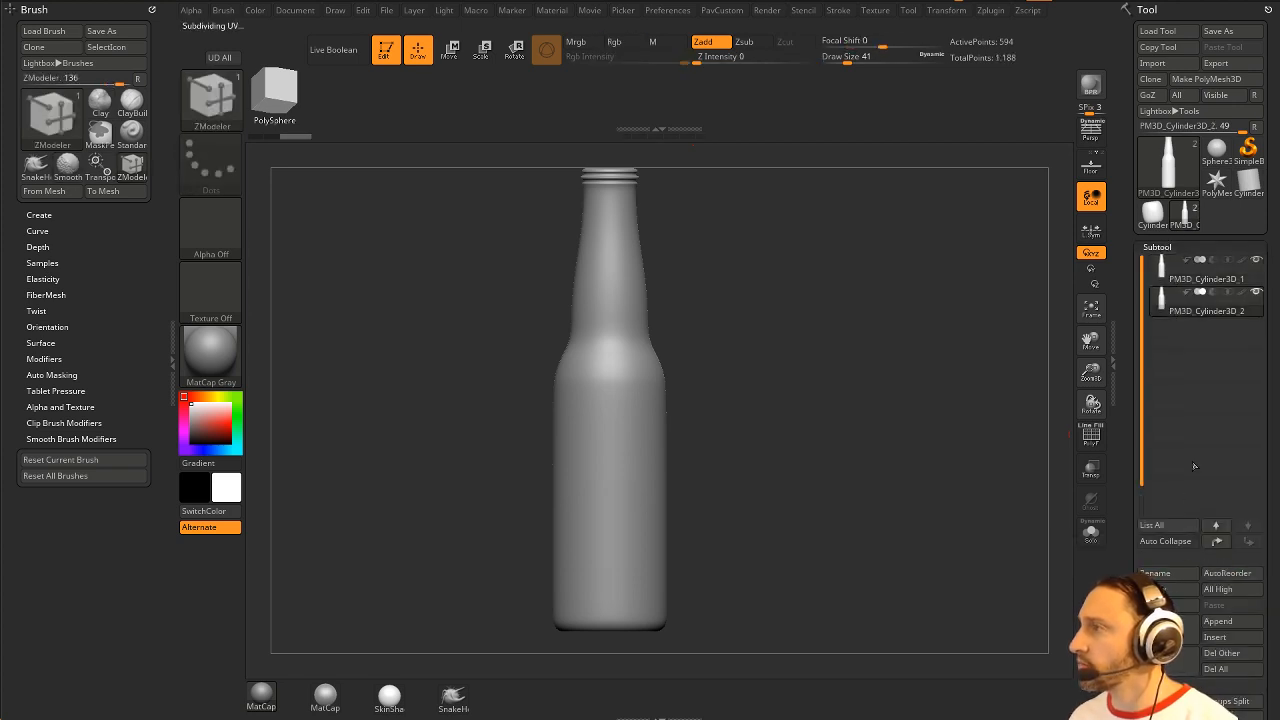
Step: Isolate the duplicate bottle in Solo with its polyframe visible and apply its dynamic subdivision to real geometry
left_click(1100, 437)
key("2")
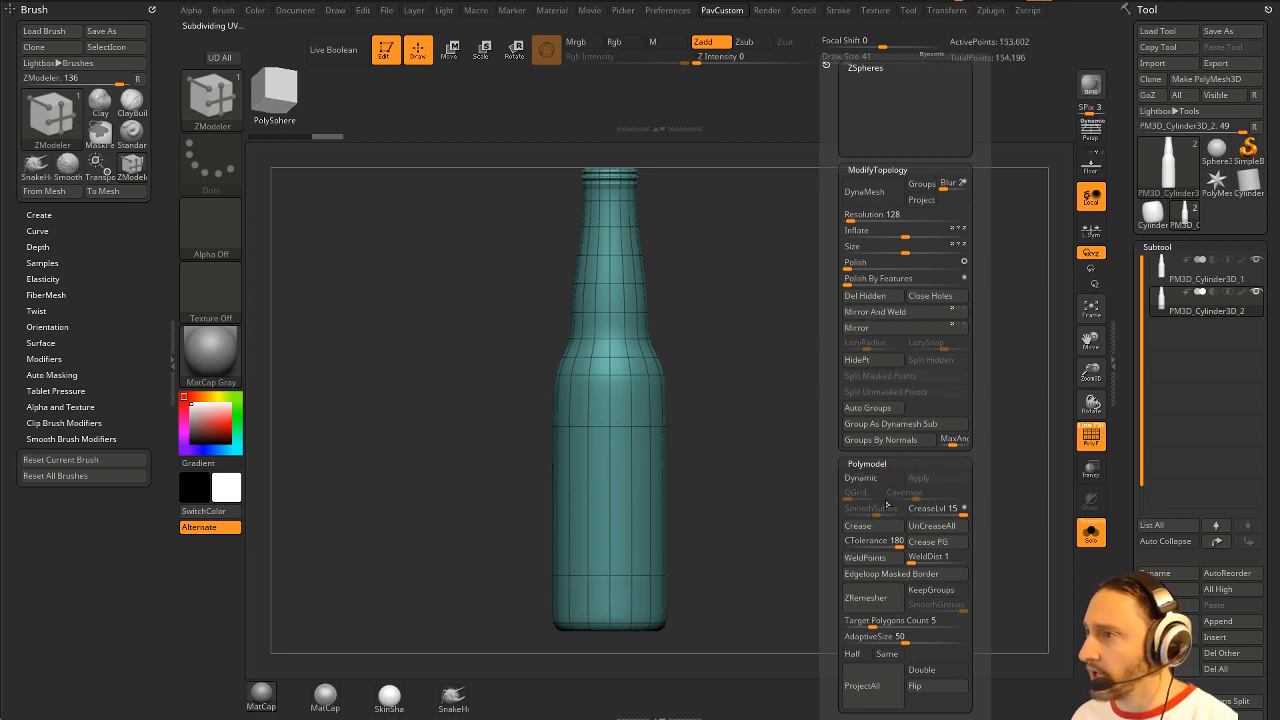
left_click(918, 478)
key("2")
scroll(1191, 415, "down", 3)
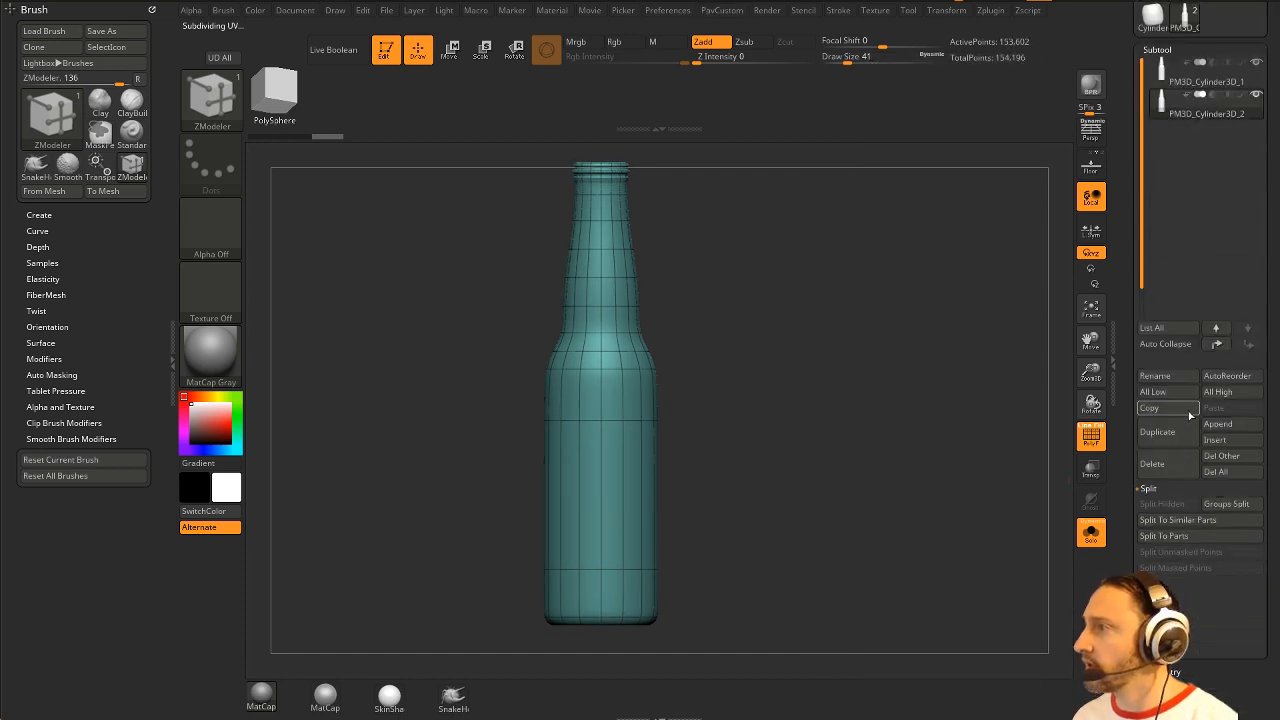
Step: Try grouping the high-resolution duplicate's polygons with Groups By Normals
scroll(1191, 415, "down", 1)
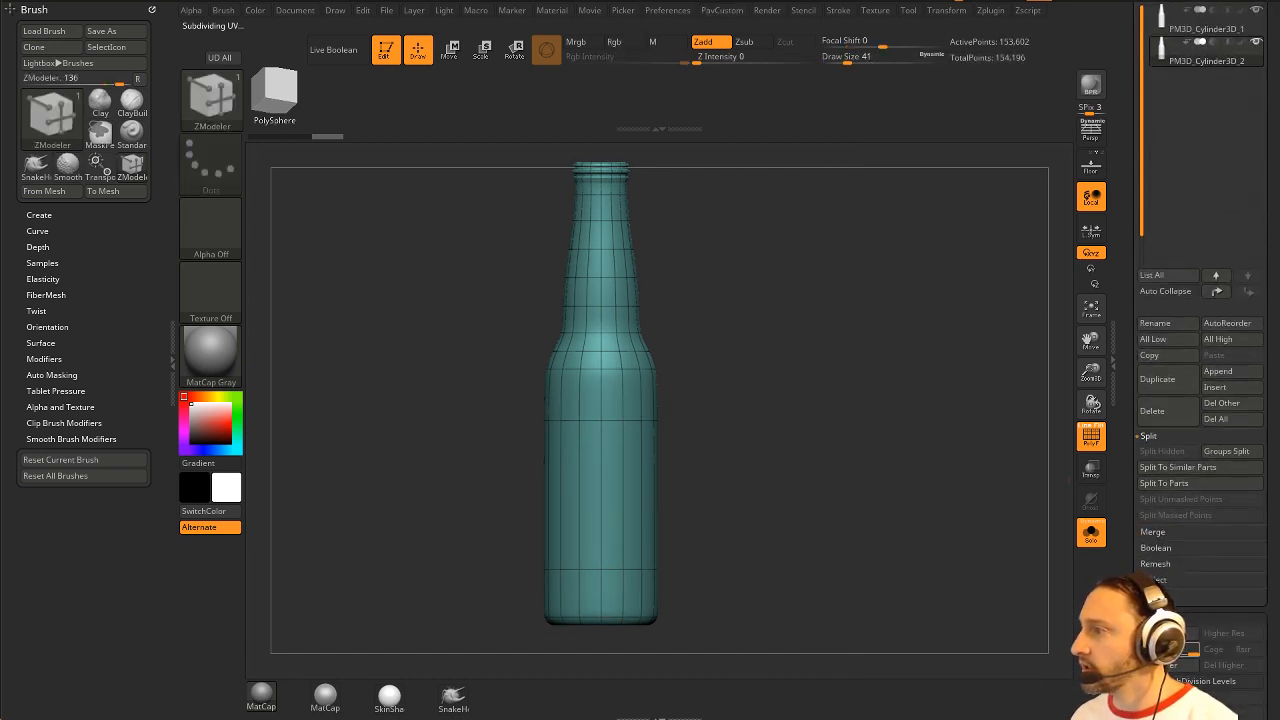
left_click_drag(786, 401, 948, 462)
key("grave")
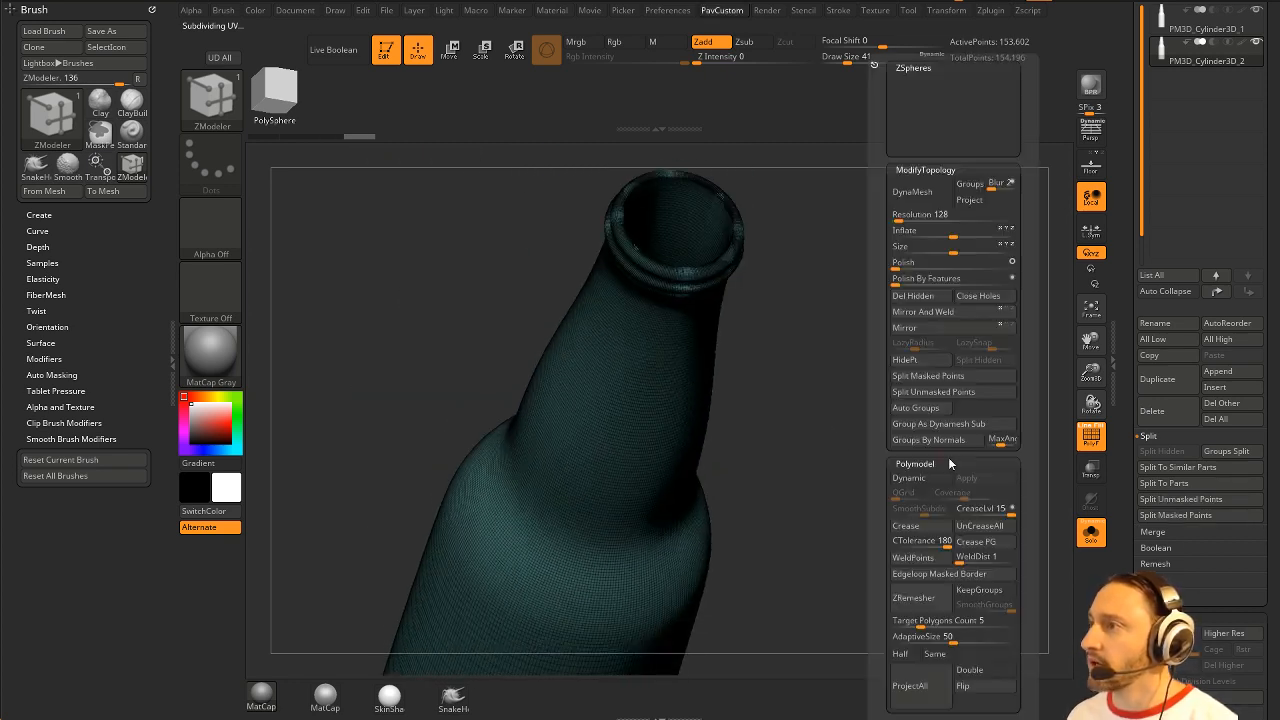
left_click(948, 442)
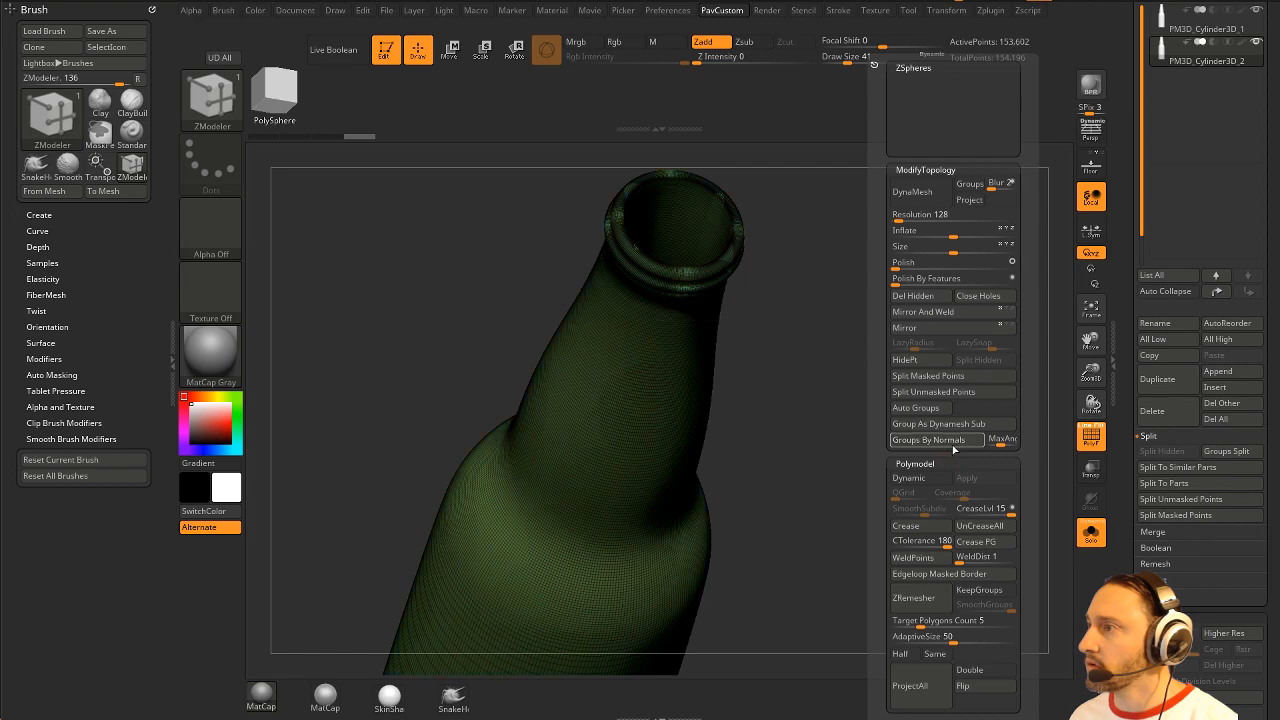
left_click_drag(829, 445, 957, 434)
key("grave")
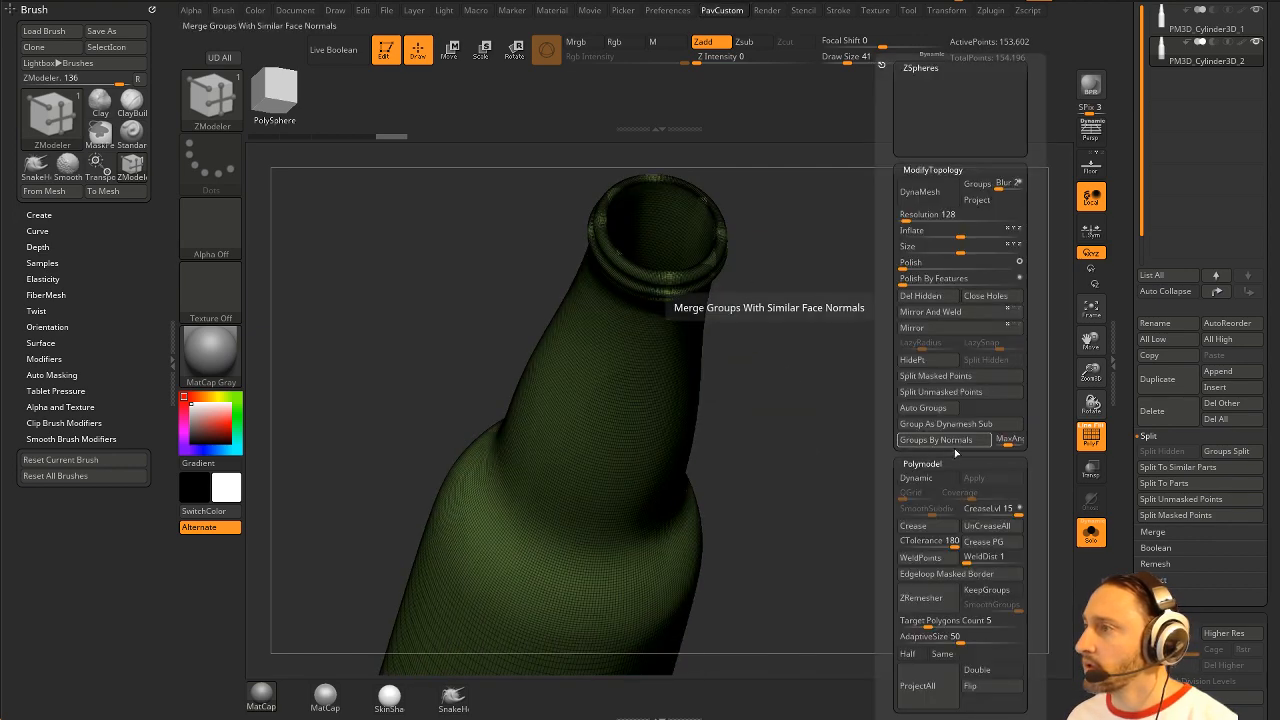
mouse_move(826, 466)
left_mouse_down()
mouse_move(869, 474)
mouse_move(889, 374)
mouse_move(921, 421)
mouse_move(923, 401)
mouse_move(882, 392)
mouse_move(950, 457)
mouse_move(898, 505)
mouse_move(911, 475)
mouse_move(859, 474)
mouse_move(850, 247)
left_mouse_up()
left_click(215, 119, "ctrl+shift")
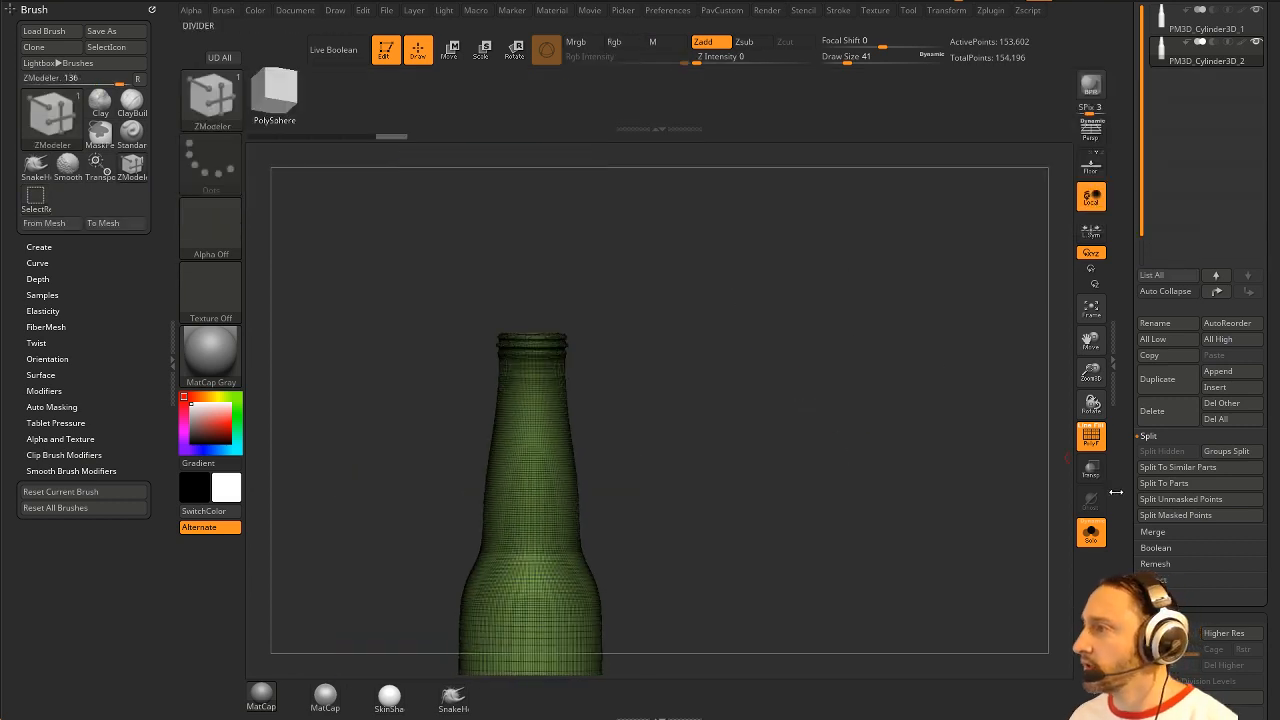
Step: Undo the duplicate's conversion to dense geometry and group its low-resolution polygons by normals
key("ctrl+z")
key("ctrl+z")
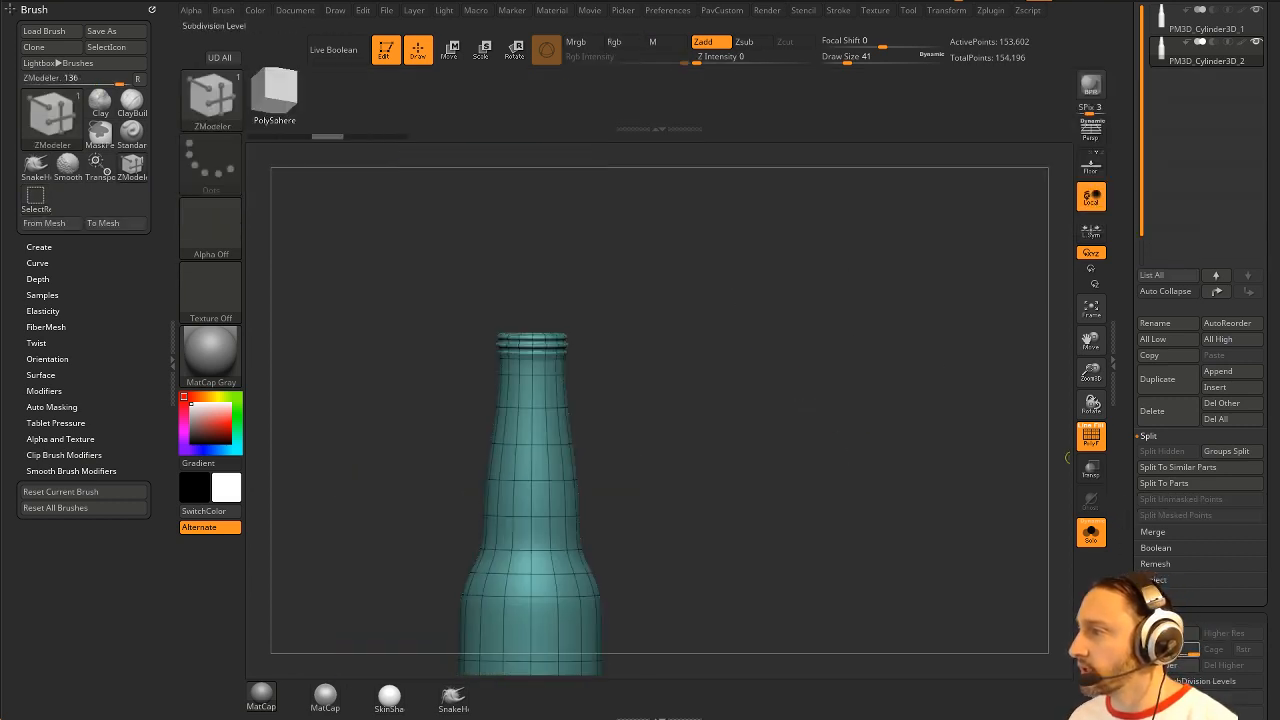
left_click_drag(946, 455, 914, 497)
key("space")
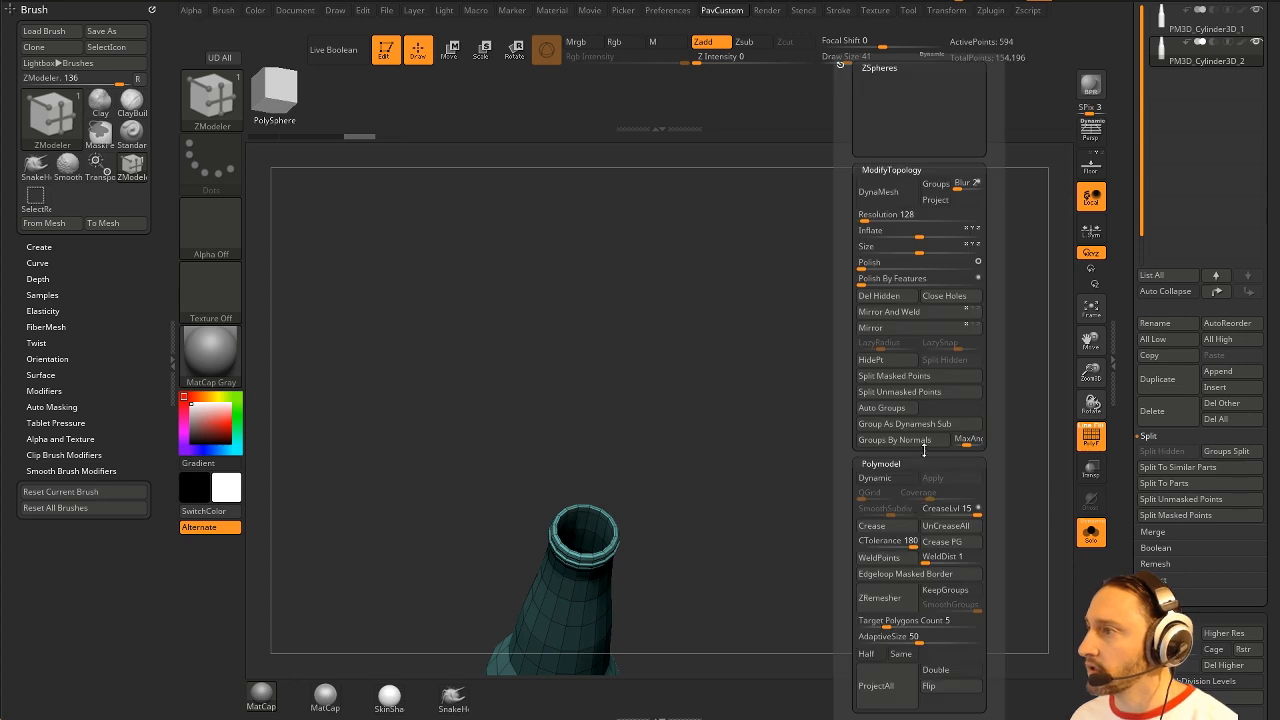
left_click_drag(825, 463, 910, 387, "alt")
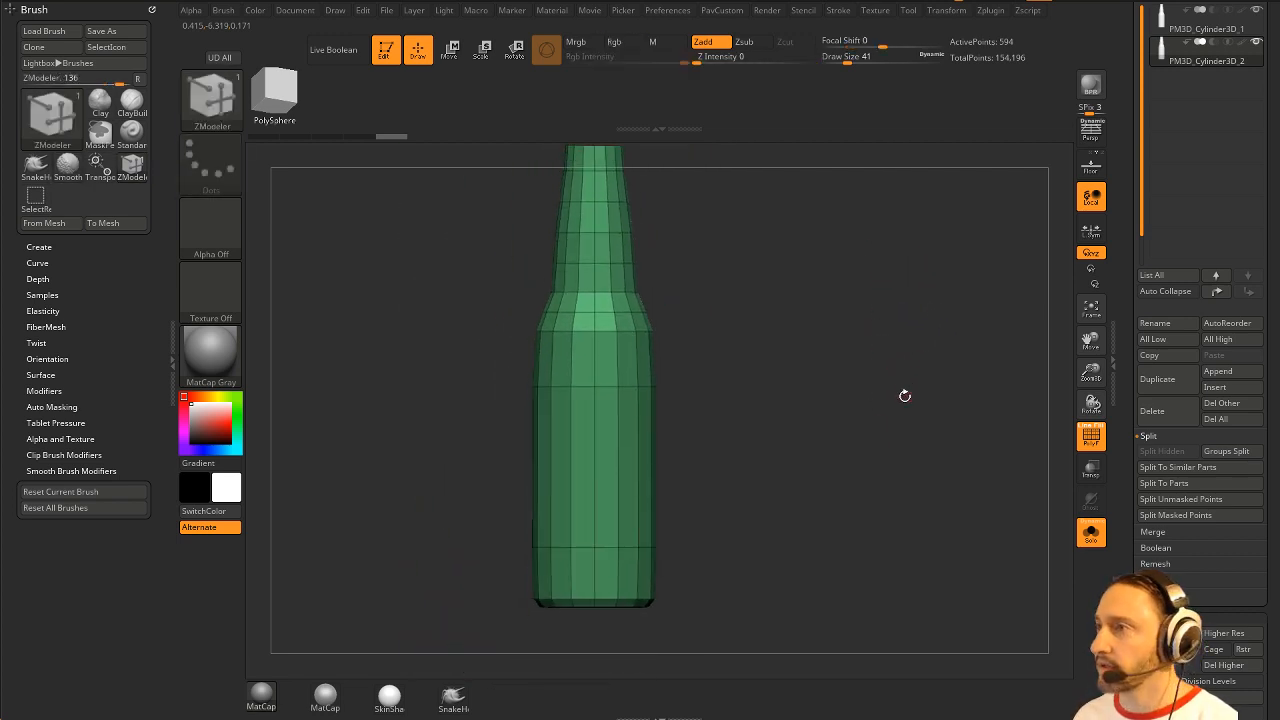
Step: Isolate the bottle's body polygroup, then delete the higher subdivision levels and the hidden geometry
key("ctrl+shift")
left_click(617, 333, "ctrl+shift")
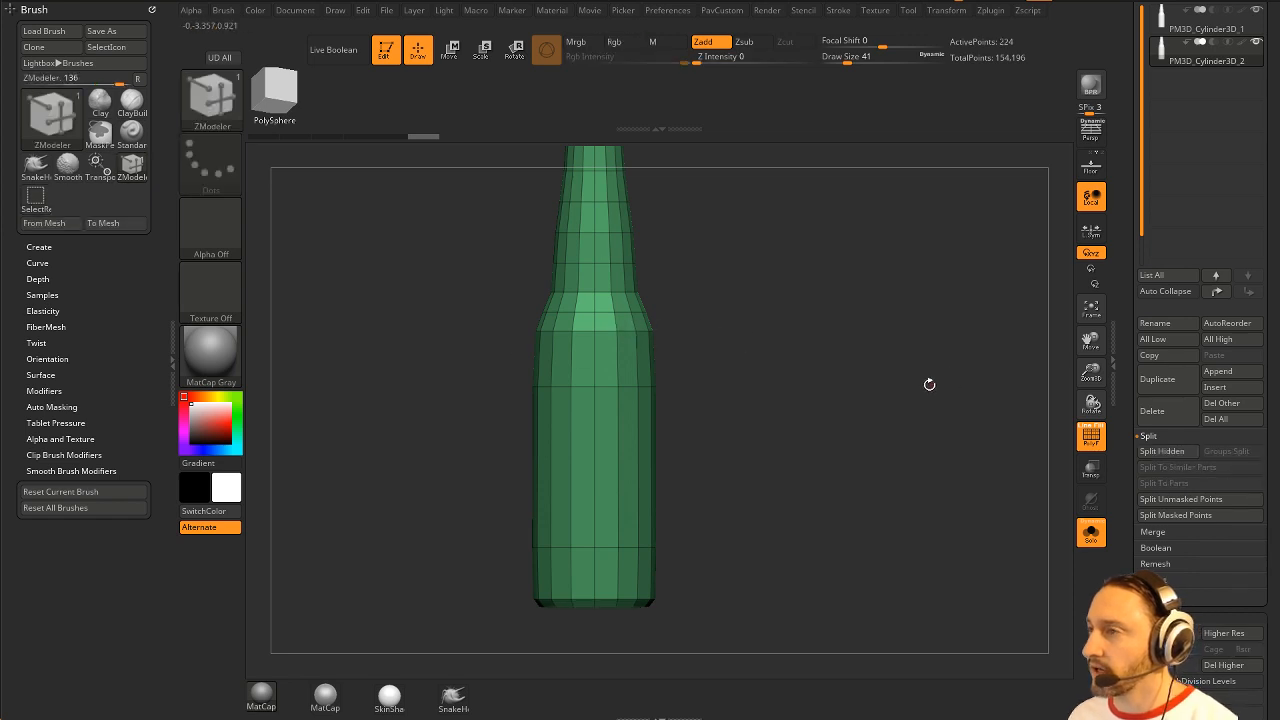
left_click_drag(929, 385, 924, 415)
key("2")
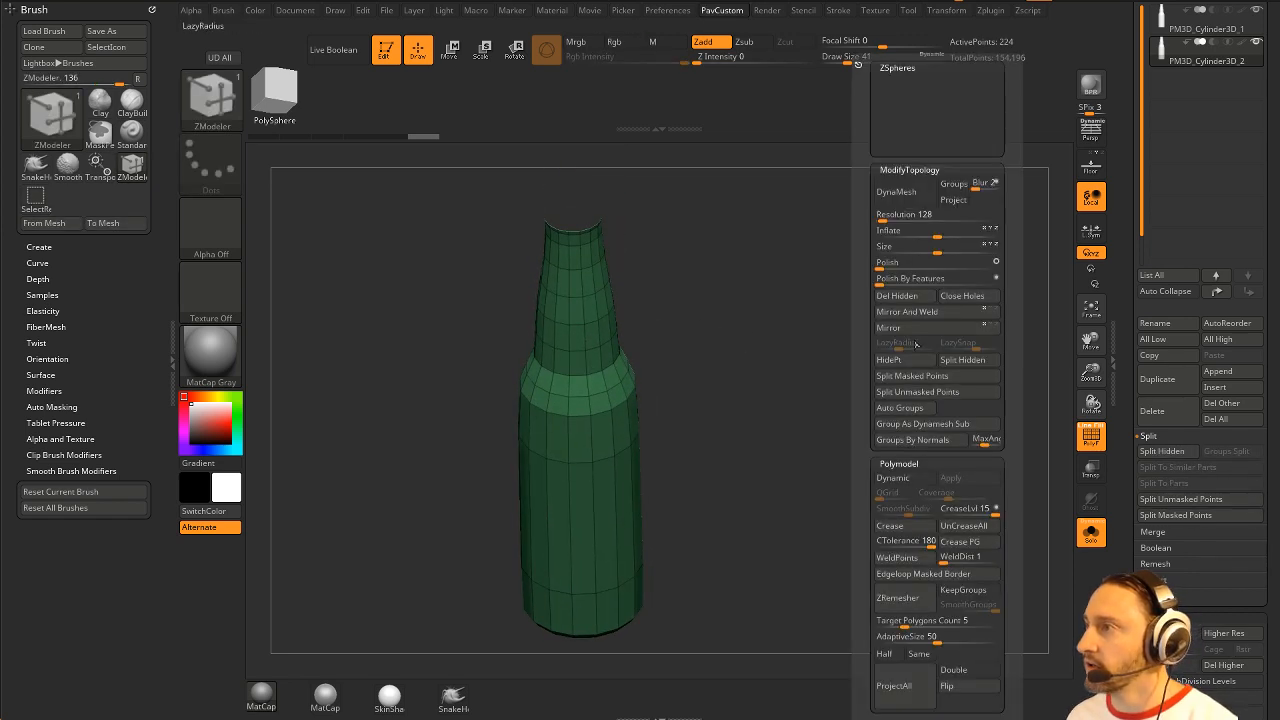
scroll(1163, 462, "down", 3)
left_click(1224, 554)
key("2")
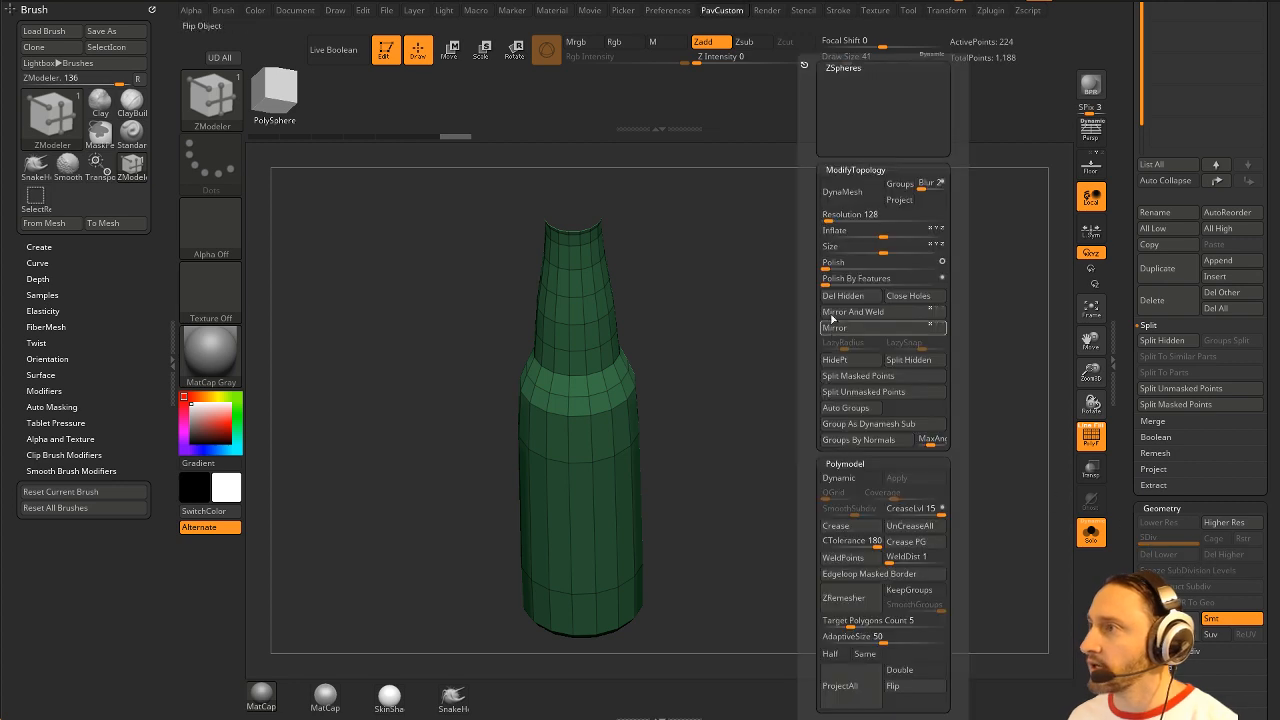
left_click(843, 296)
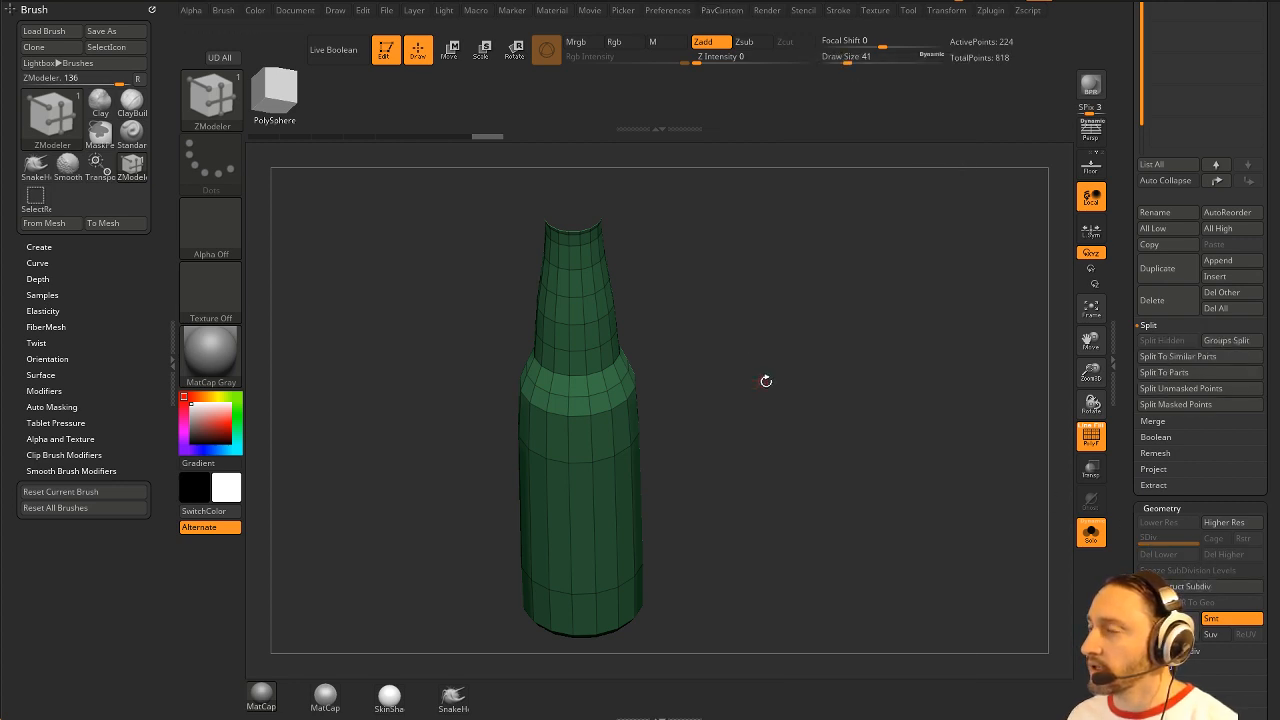
Step: Hide the neck and shoulder and delete them, keeping only the straight lower body section
left_click_drag(766, 380, 873, 367)
key("ctrl+shift")
mouse_move(444, 188)
left_mouse_down("ctrl+shift")
mouse_move(826, 370)
mouse_move(815, 375)
left_mouse_up("ctrl+shift")
key("2")
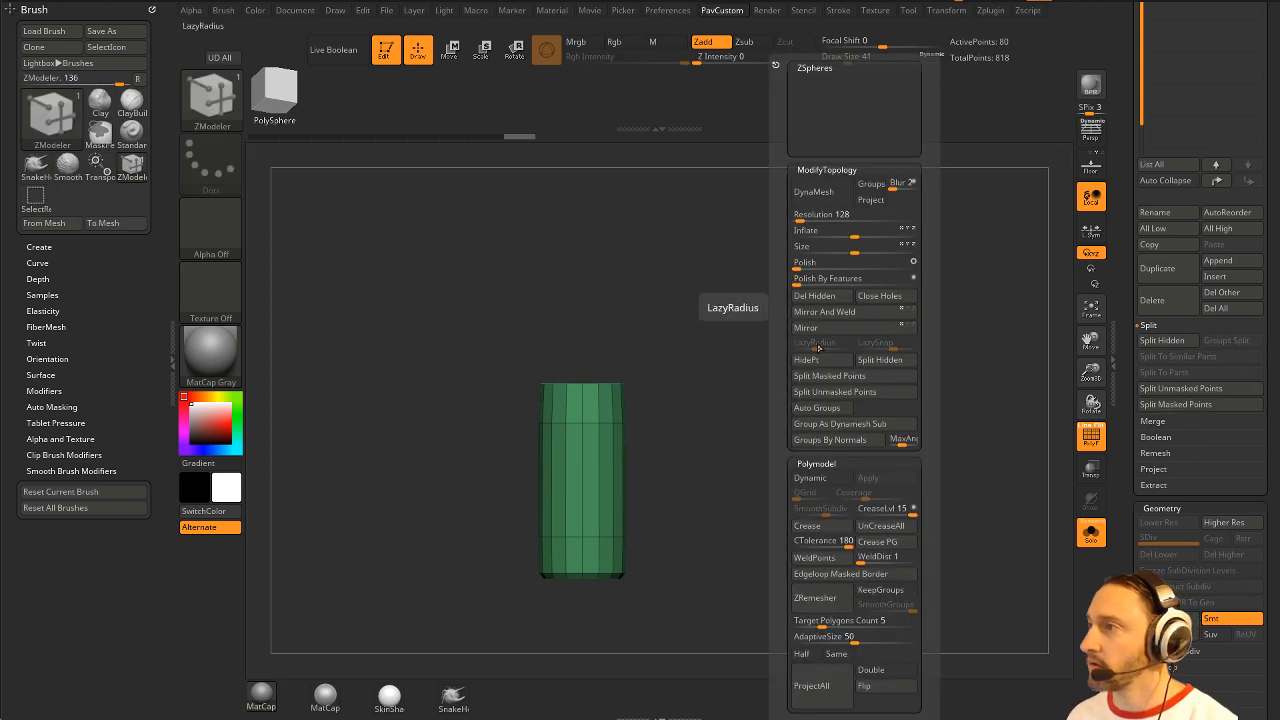
left_click(815, 298)
Step: Close the opening of the lower body section with the ZModeler Close edge action targeting a Convex Hole
key("space")
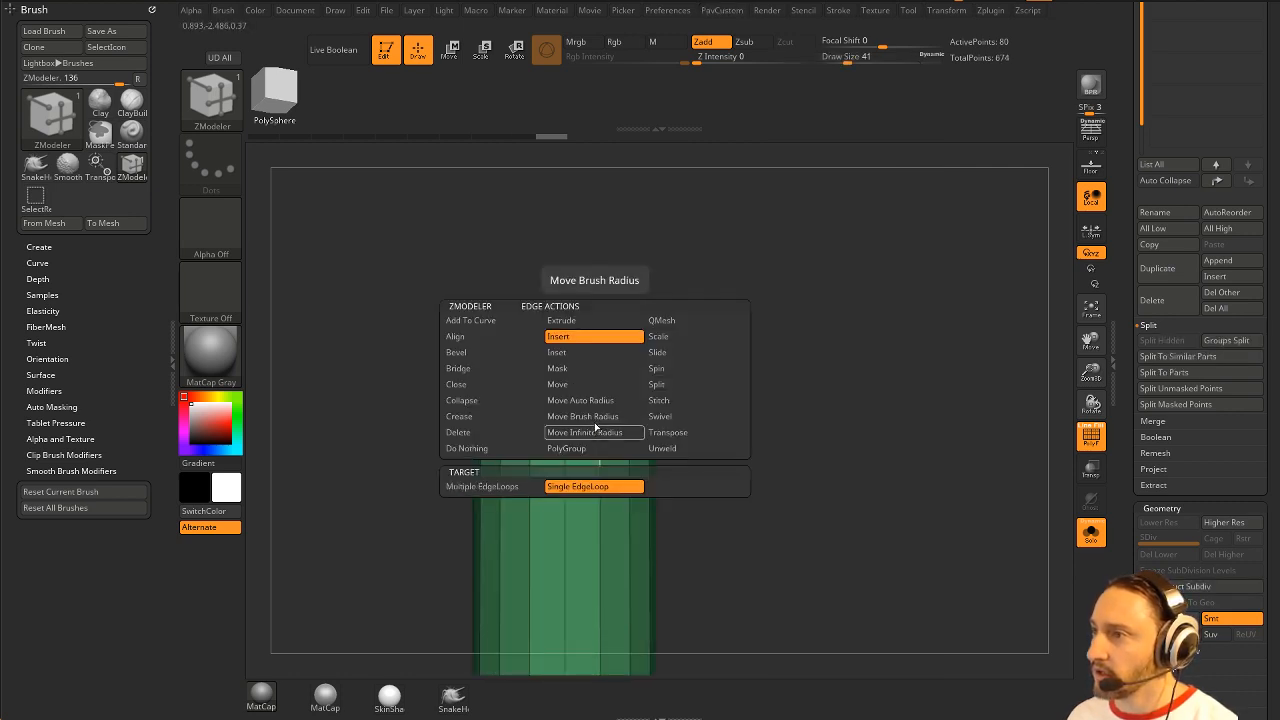
left_click(558, 390)
mouse_move(725, 348)
left_mouse_down()
mouse_move(766, 367)
mouse_move(746, 367)
mouse_move(753, 379)
mouse_move(731, 369)
mouse_move(758, 385)
left_mouse_up()
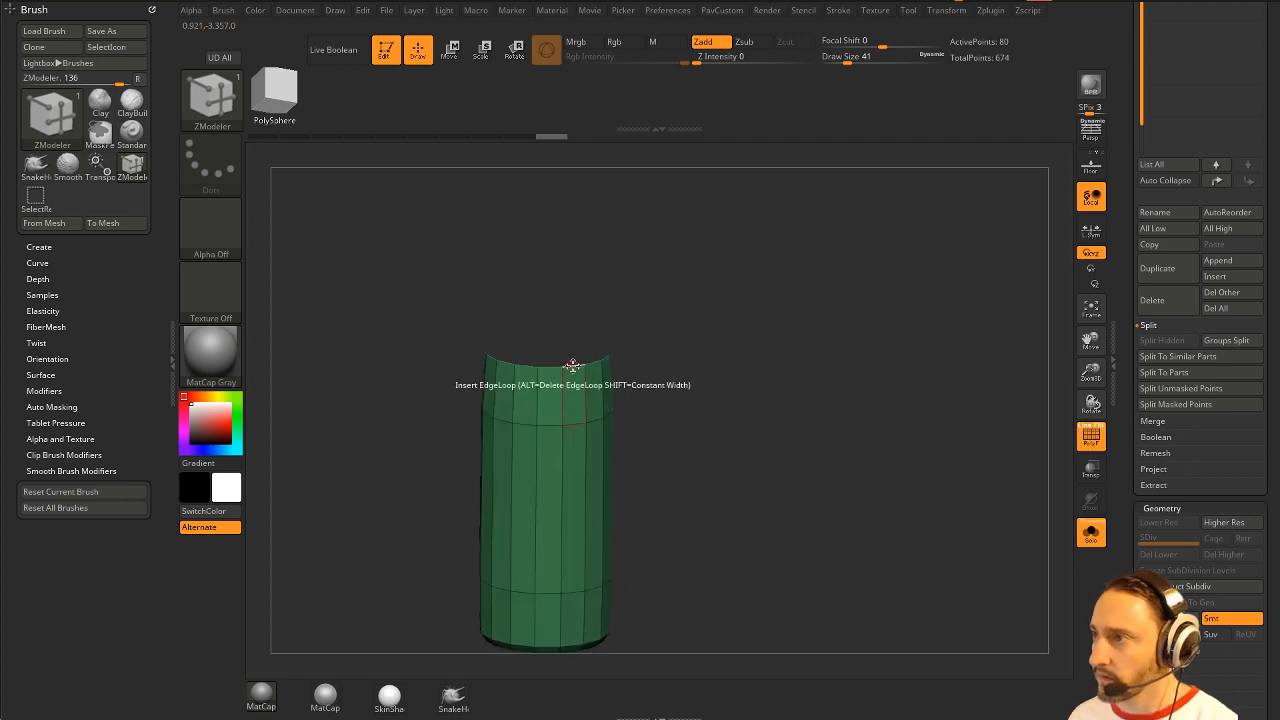
key("space")
left_click(451, 387)
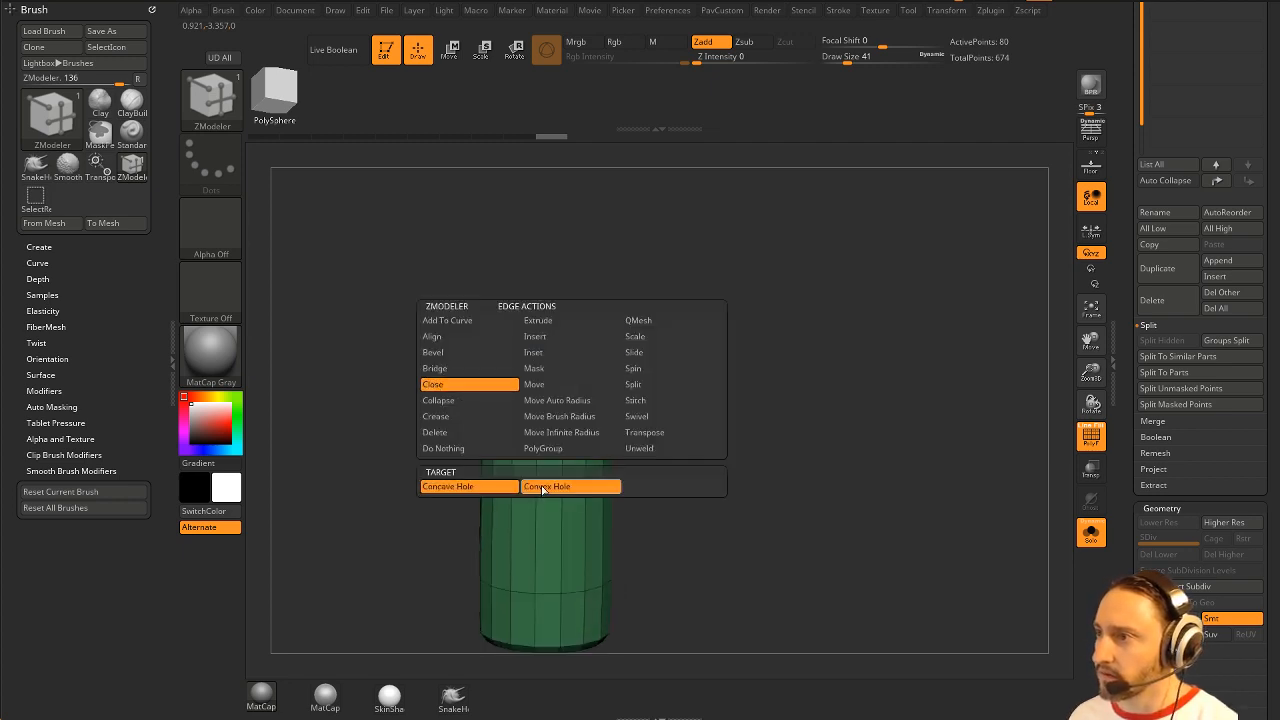
left_click(573, 361)
mouse_move(718, 374)
left_mouse_down()
mouse_move(715, 282)
mouse_move(751, 403)
mouse_move(757, 349)
mouse_move(789, 357)
mouse_move(725, 394)
left_mouse_up()
left_click(580, 498)
Step: Examine the capped cylinder's top, sides and base from several angles
key("ctrl")
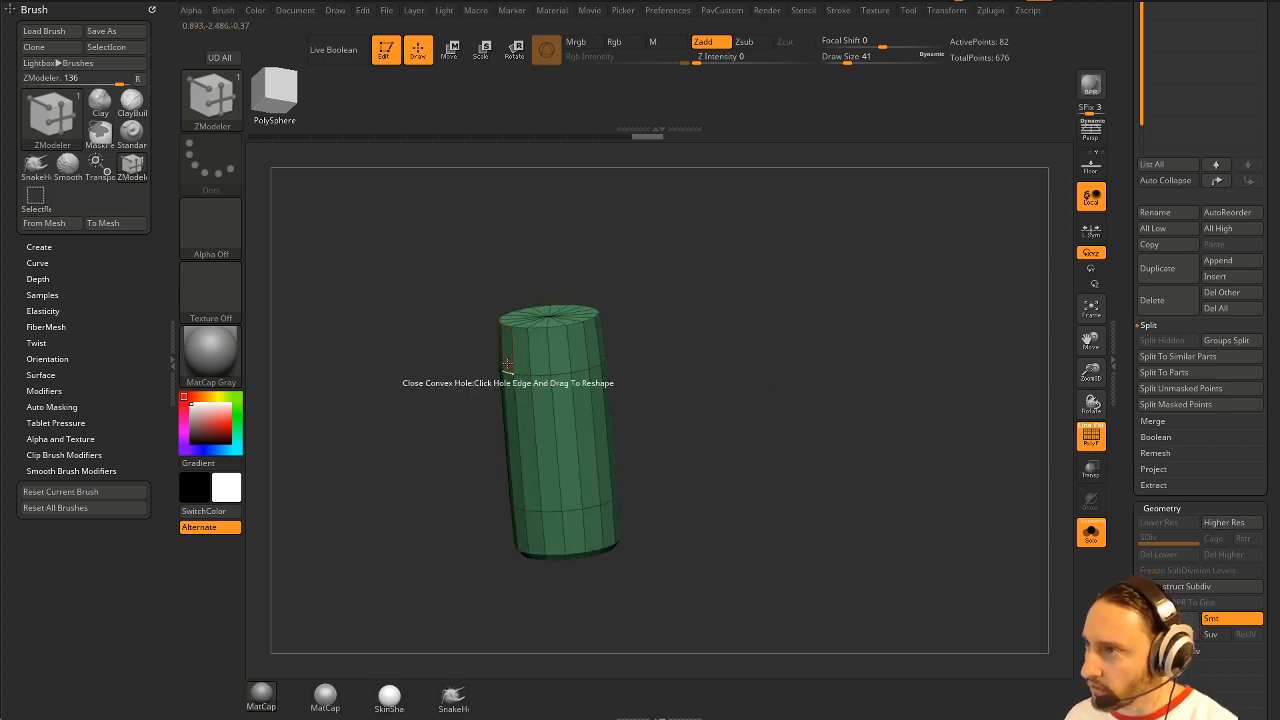
left_click_drag(632, 378, 638, 335)
left_click_drag(692, 436, 668, 375)
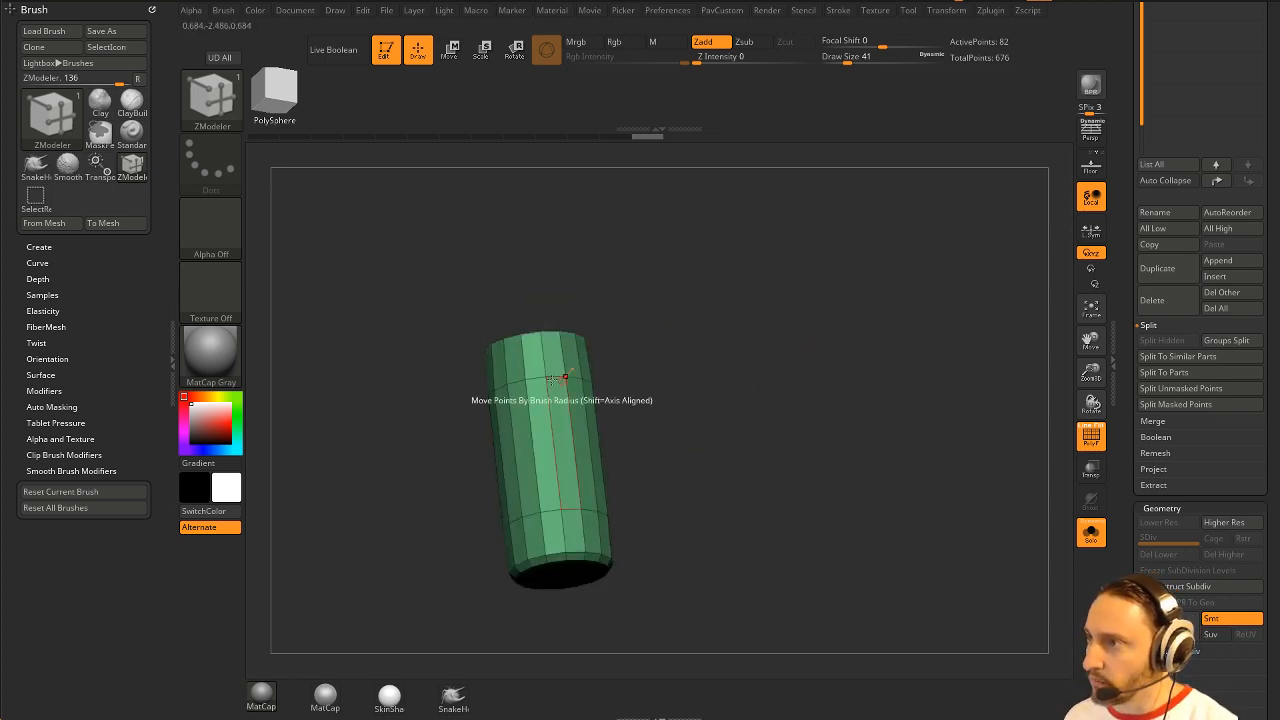
left_click_drag(659, 477, 658, 438)
left_click_drag(691, 375, 699, 401)
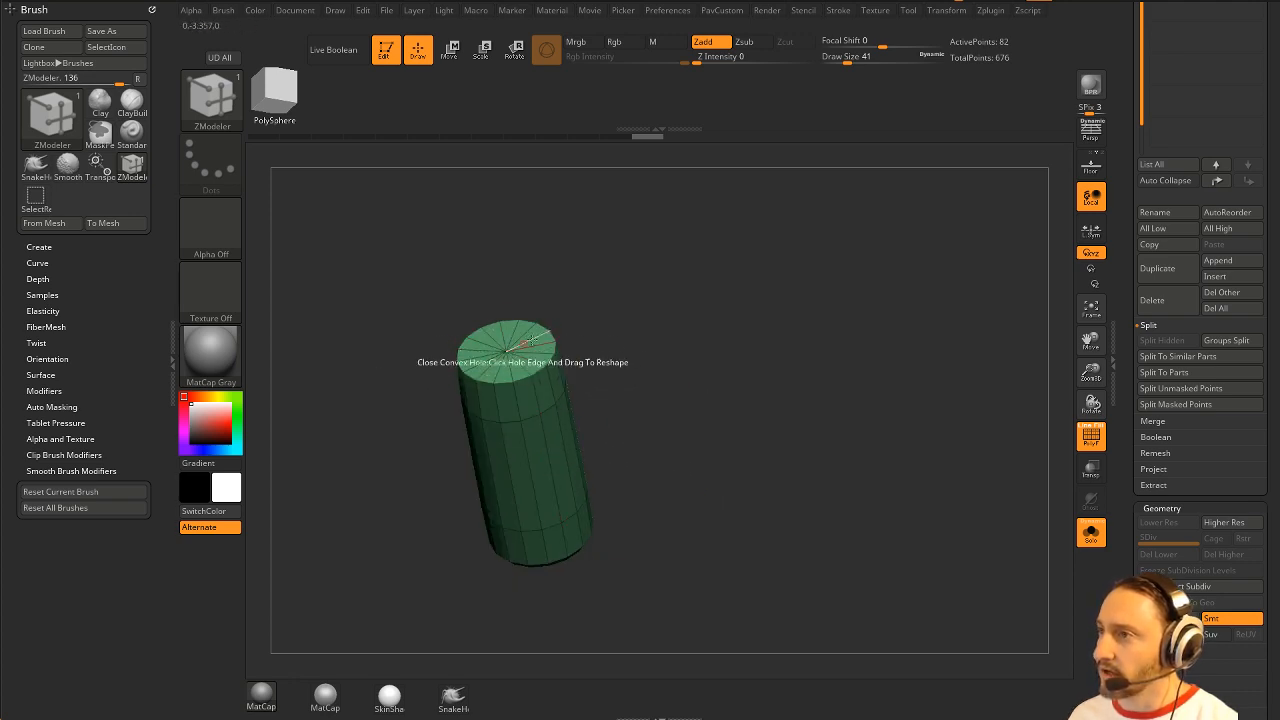
left_click_drag(630, 365, 762, 421)
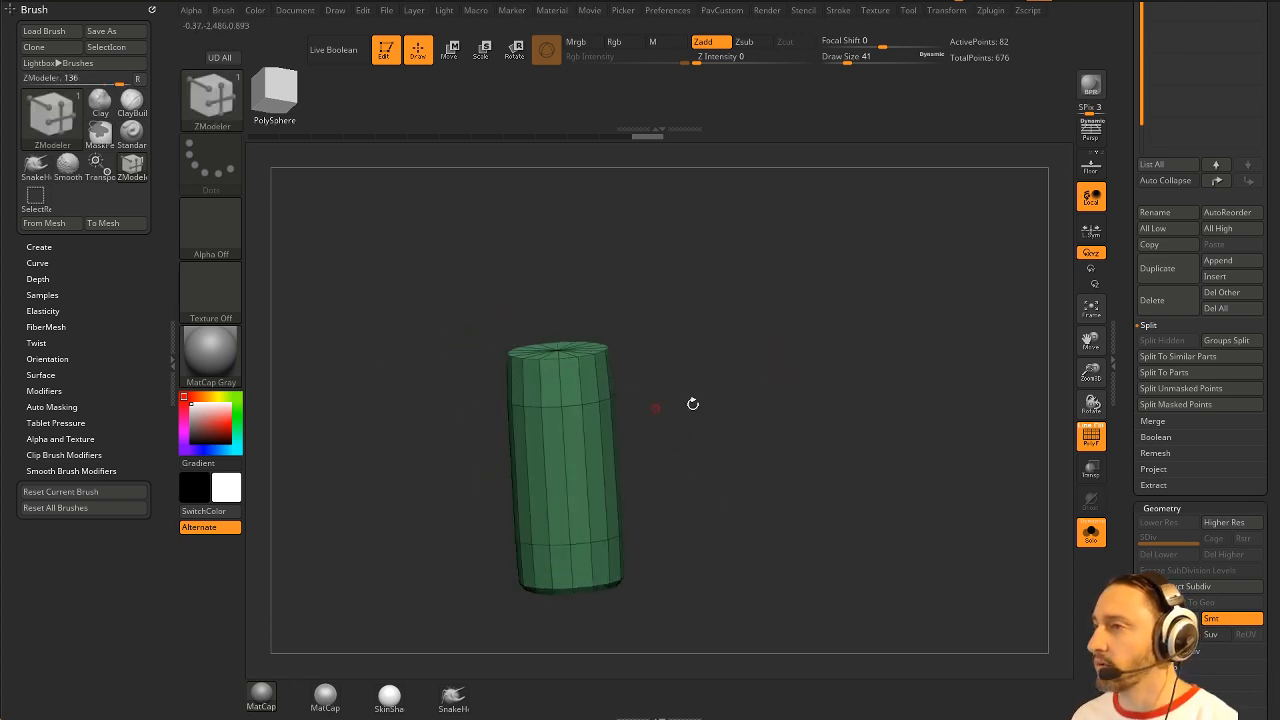
left_click_drag(692, 403, 815, 424)
left_click_drag(786, 375, 703, 357)
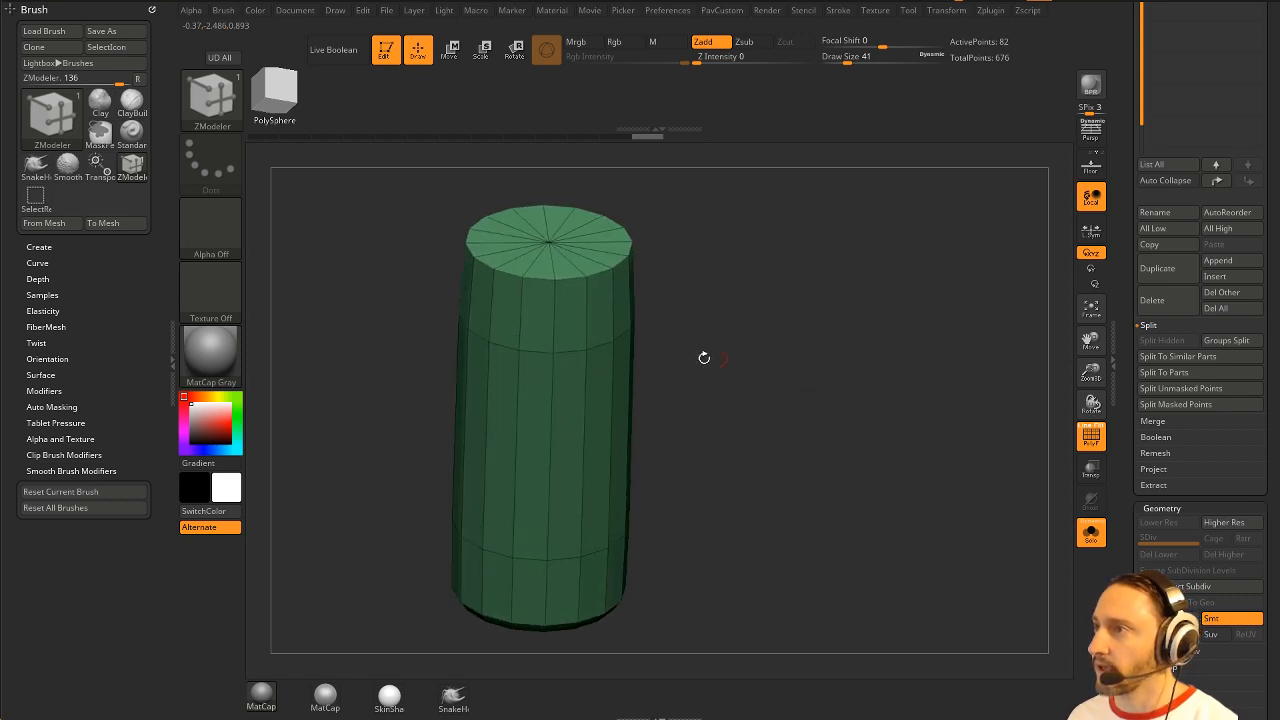
Step: Crease the full edge loop around the capped cylinder's top rim with the ZModeler Crease action
right_click(545, 278)
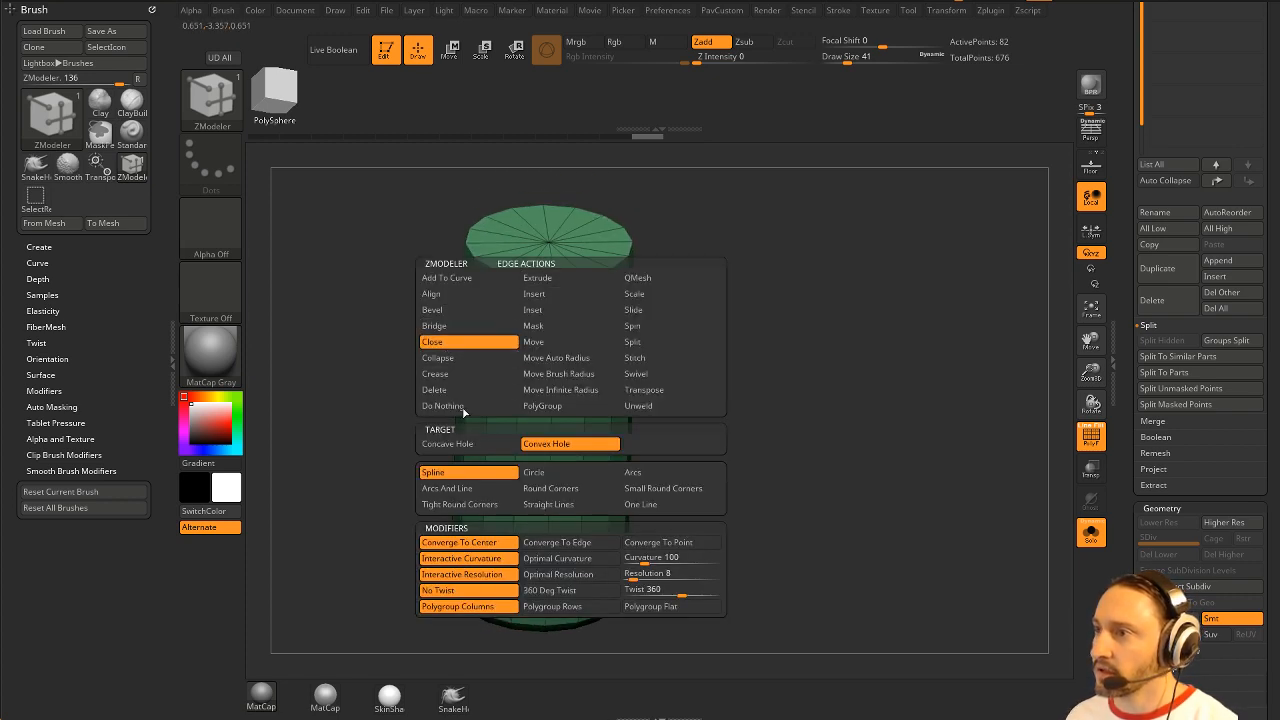
left_click(453, 374)
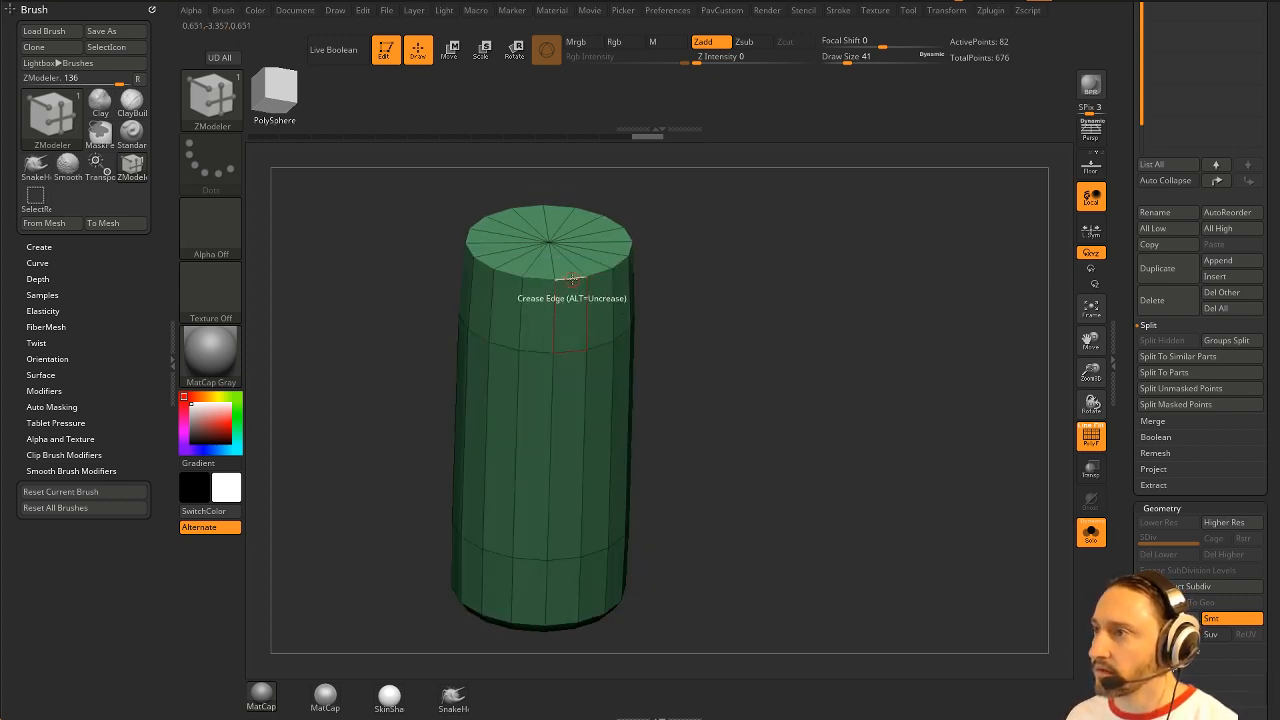
right_click(550, 278)
left_click(460, 458)
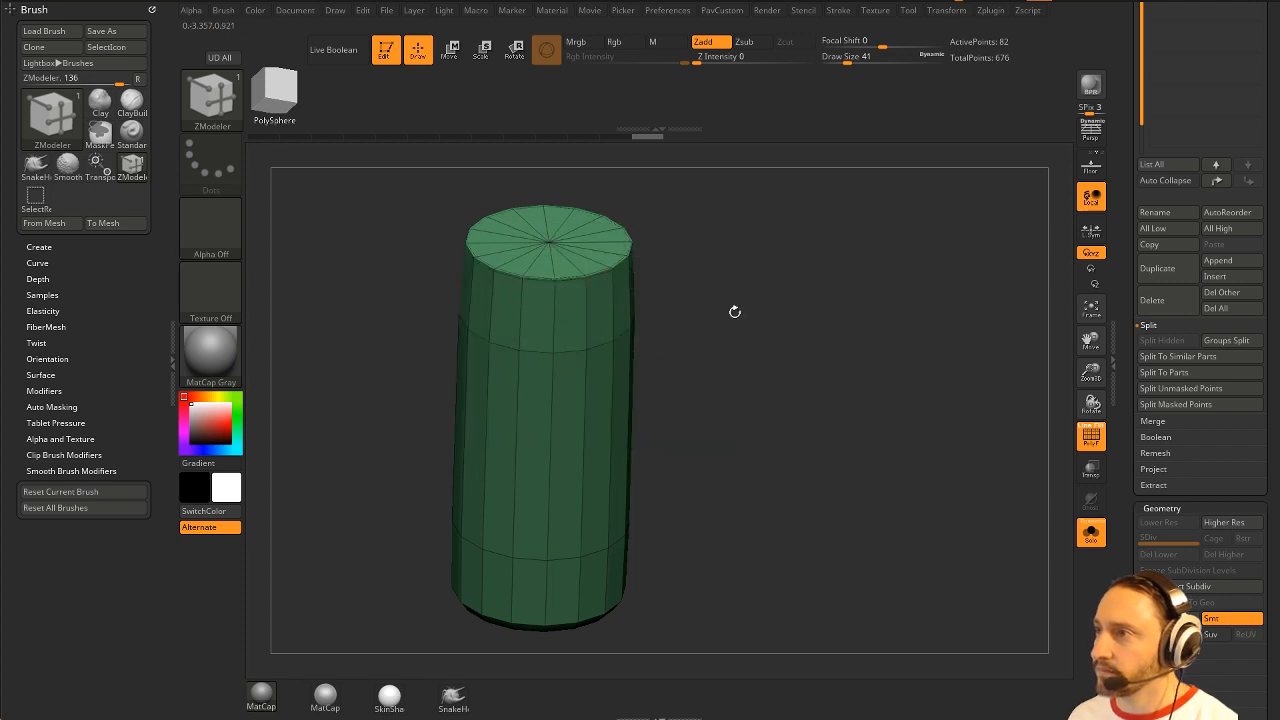
mouse_move(821, 351)
left_mouse_down()
mouse_move(837, 334)
mouse_move(829, 353)
left_mouse_up()
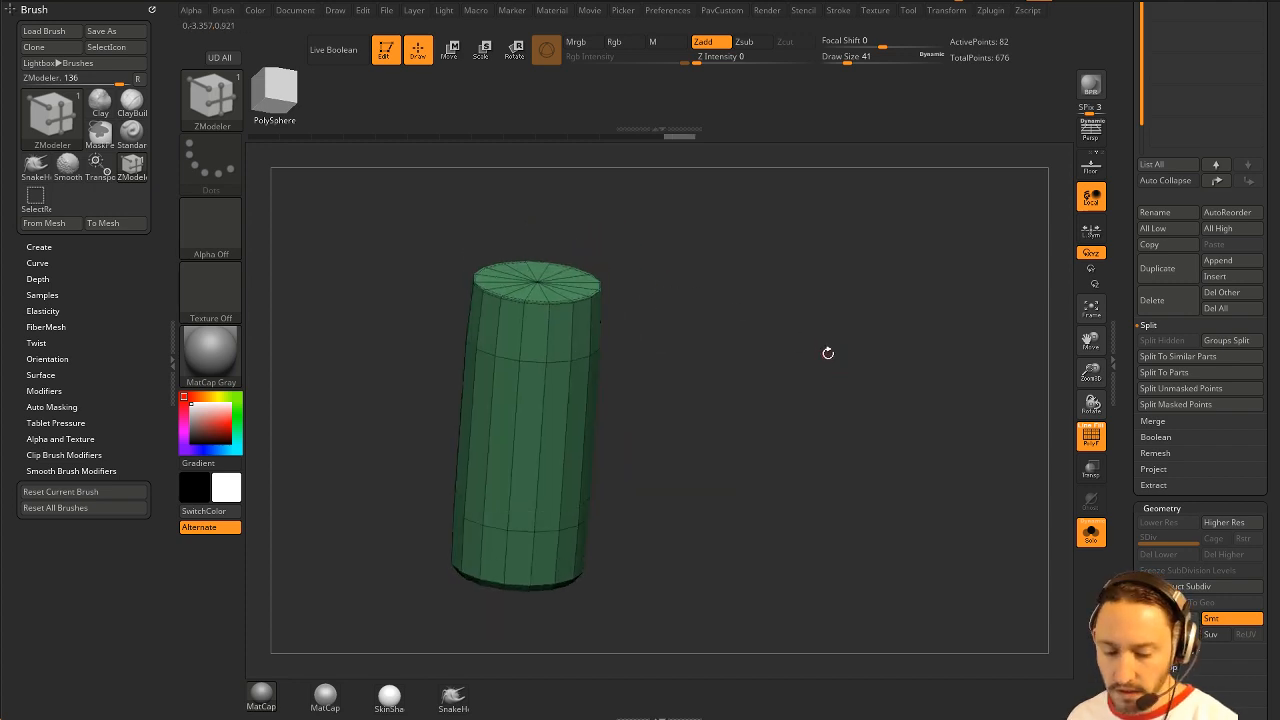
Step: Turn on dynamic subdivision with a crease level of 3 and hide the polyframe to show the softened rim
key("d")
key("1")
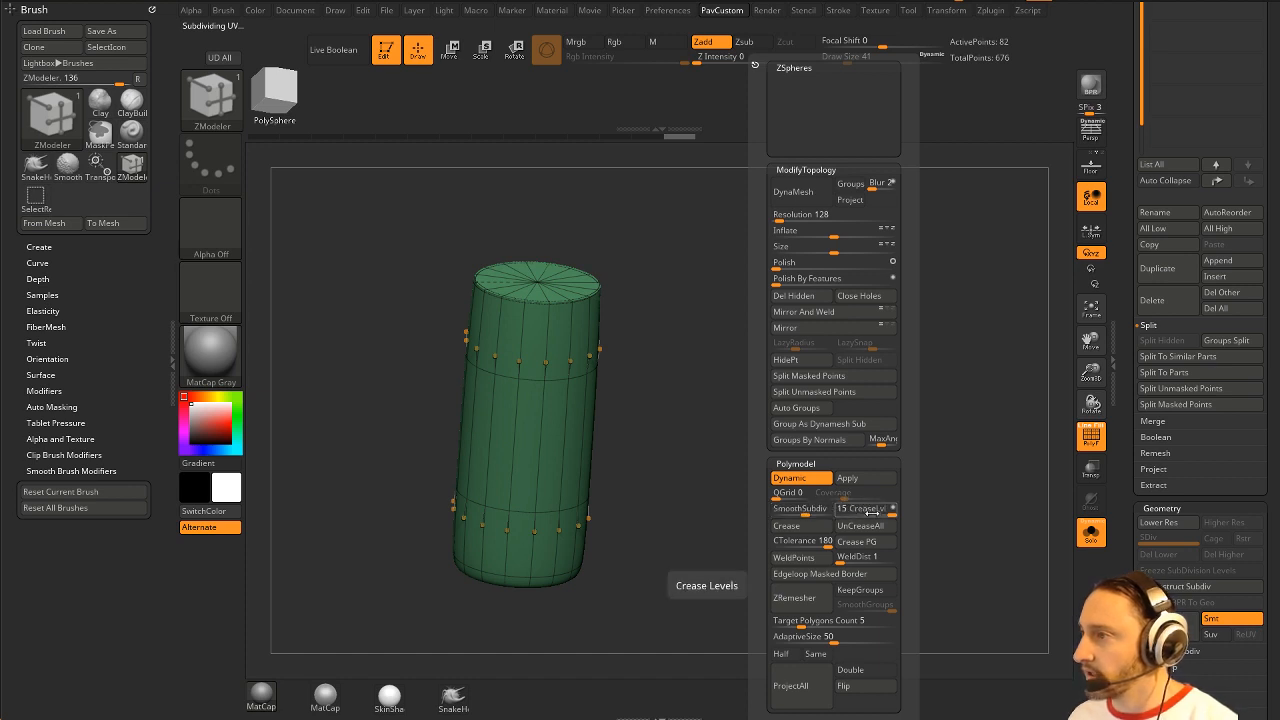
key("shift+d")
key("d")
left_click_drag(795, 462, 849, 449)
key("shift+f")
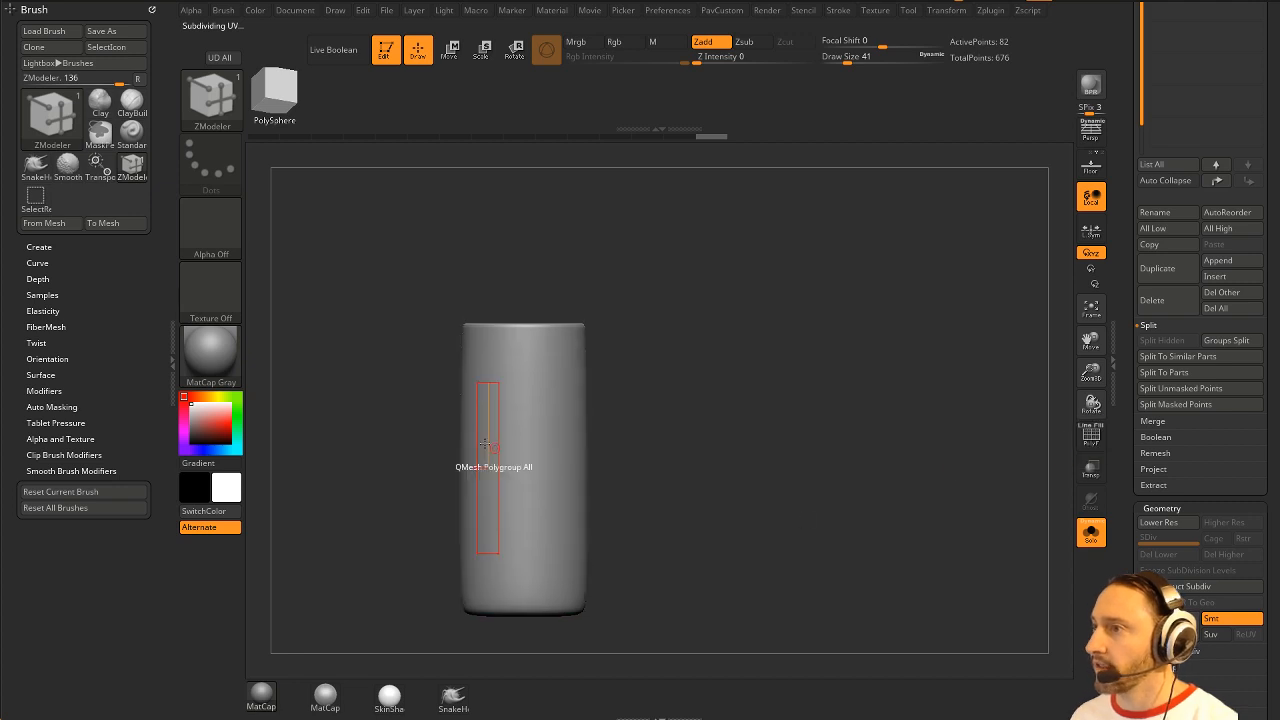
left_click_drag(733, 396, 742, 419)
key("space")
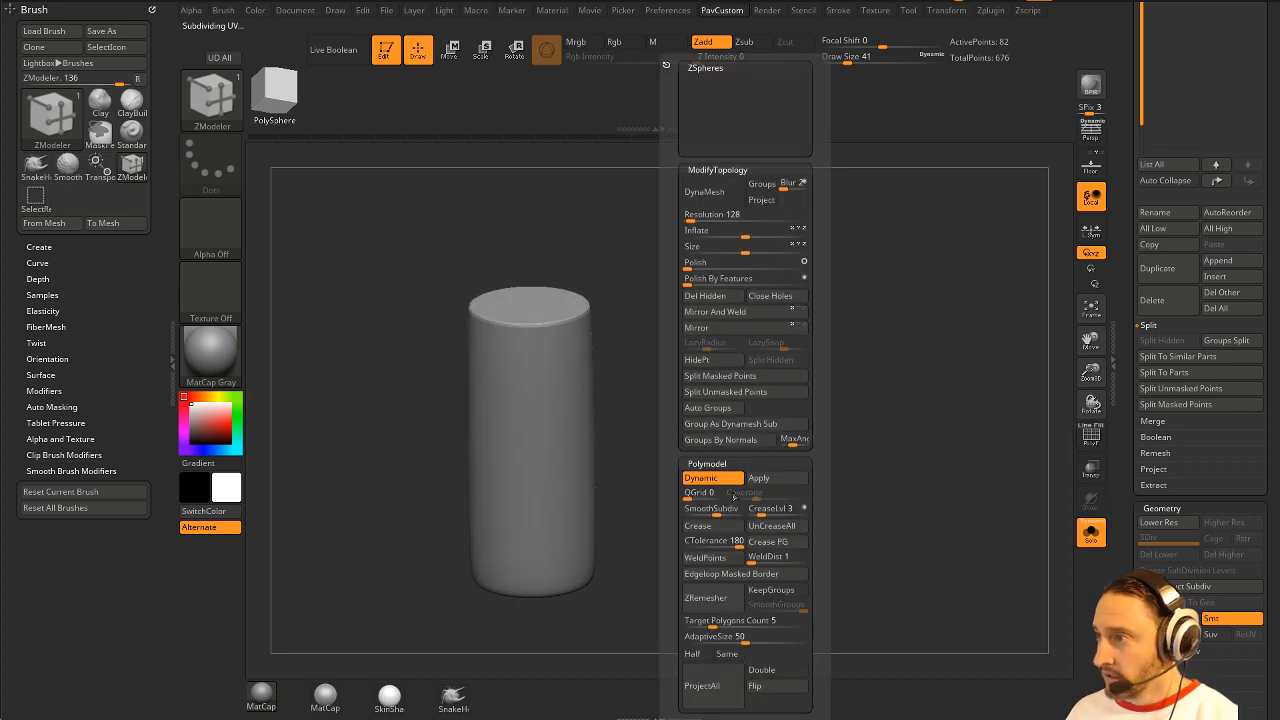
left_click(718, 511)
left_click_drag(654, 477, 644, 470, "shift")
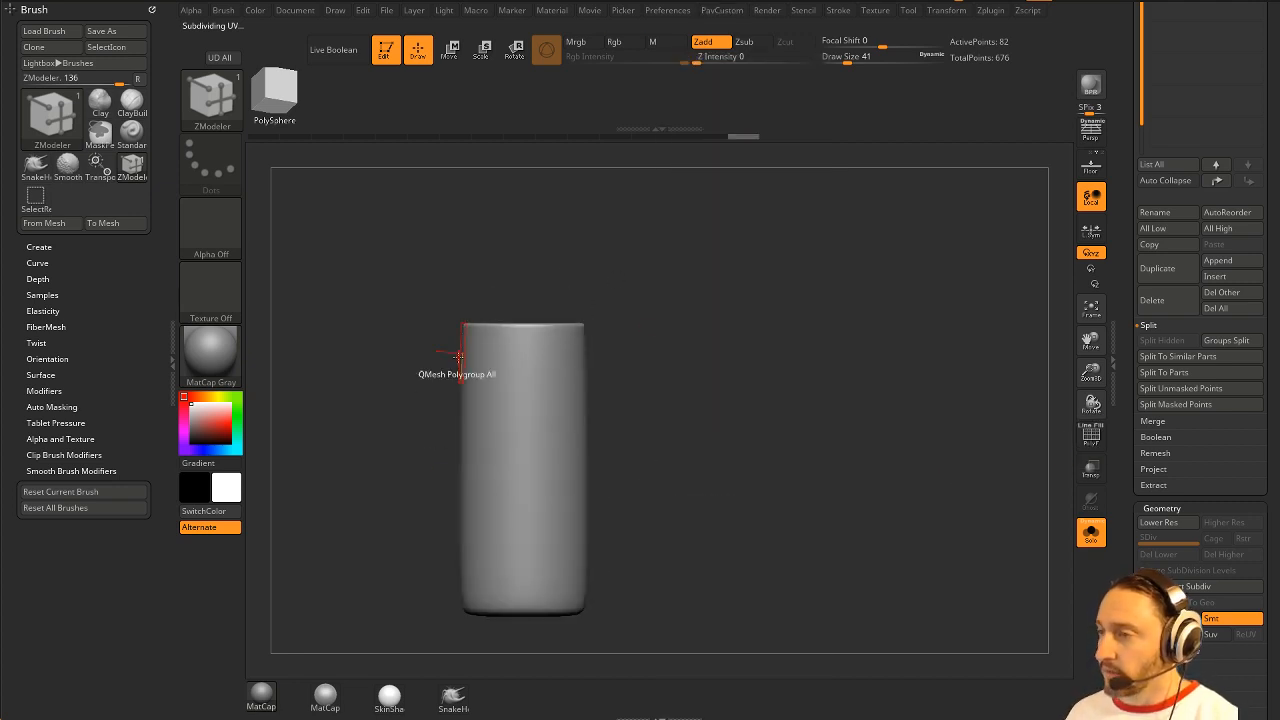
Step: With the polyframe shown and dynamic subdivision off, assign a new polygroup to the whole cylinder
left_click_drag(1119, 462, 1116, 690)
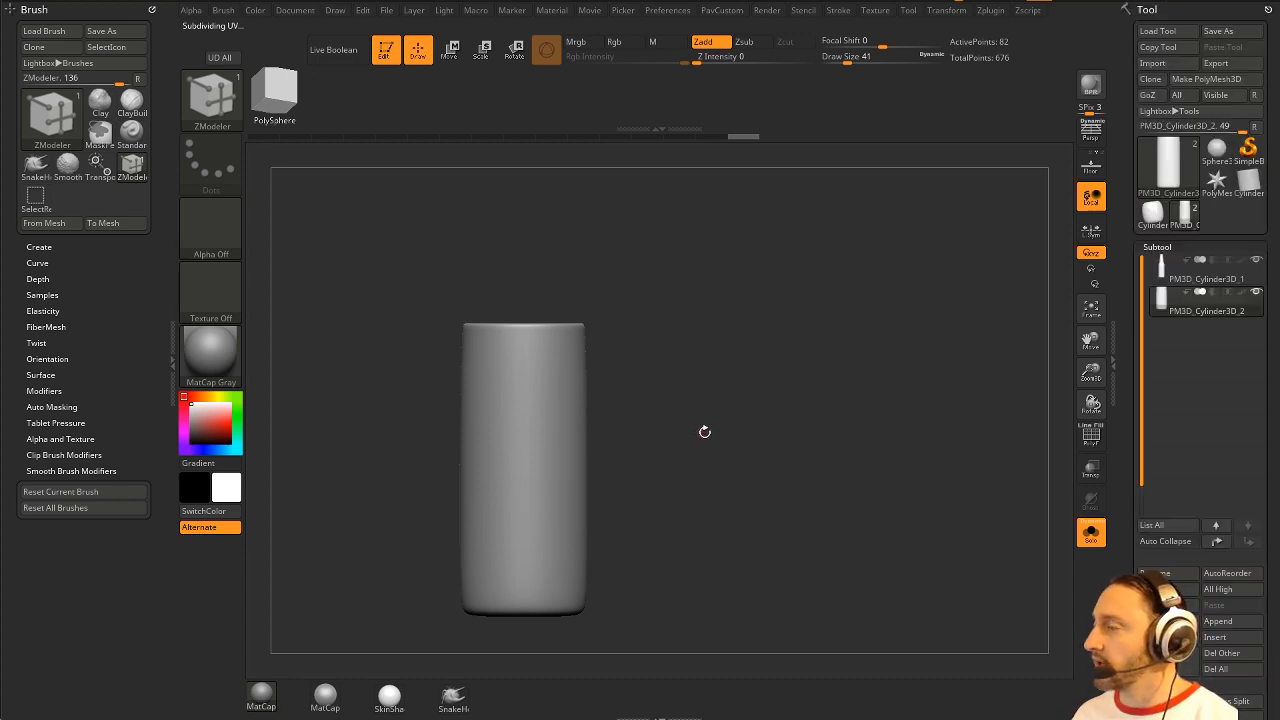
left_click_drag(736, 448, 827, 450)
left_click(1090, 435)
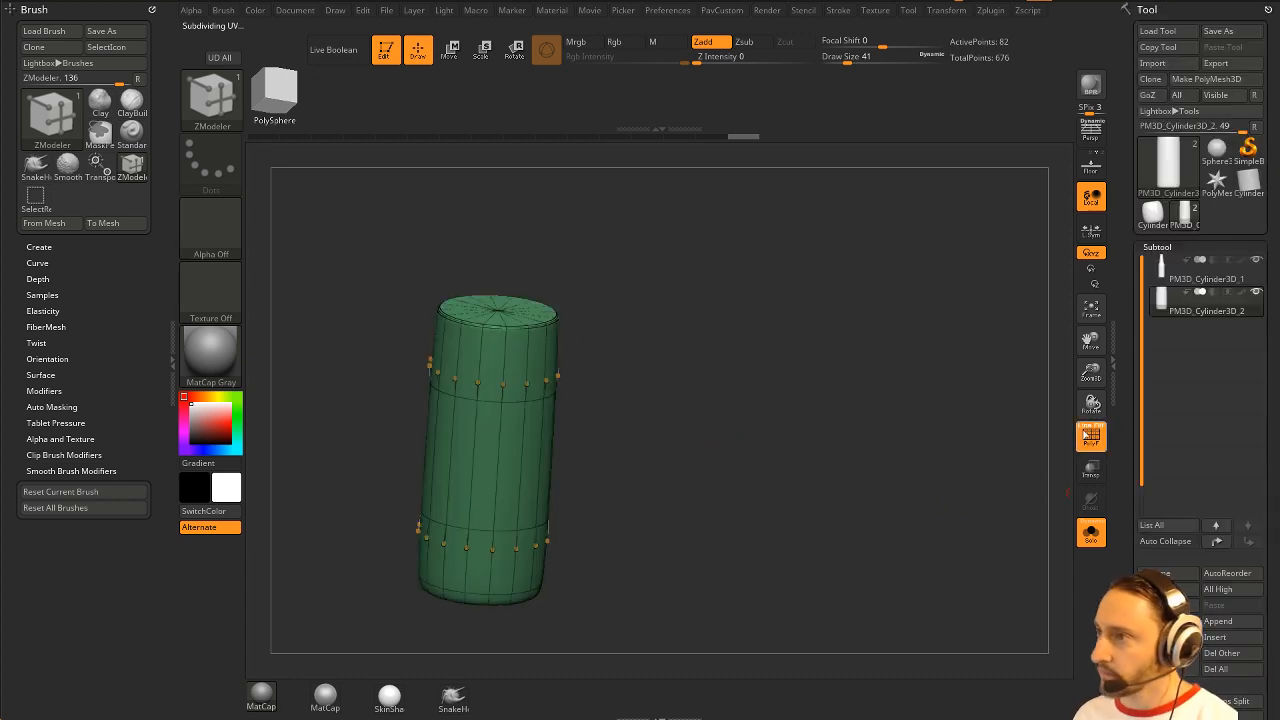
key("shift+d")
left_click_drag(762, 345, 818, 461, "alt")
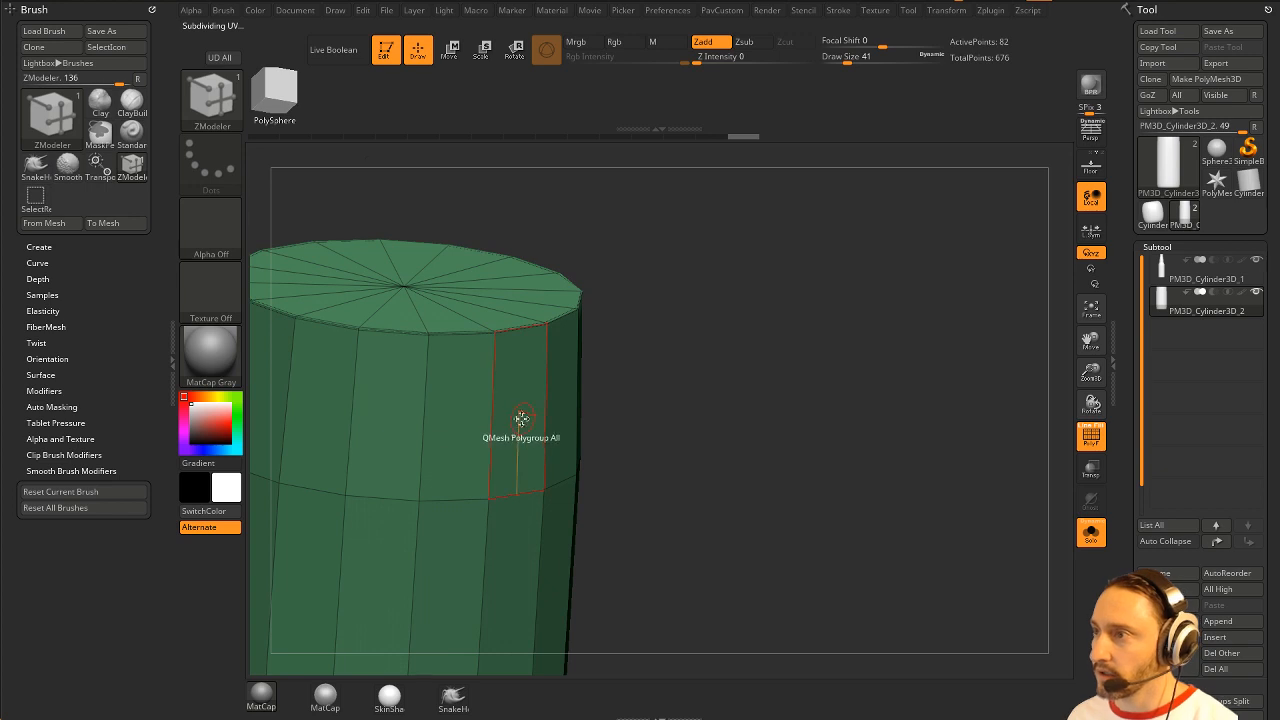
key("space")
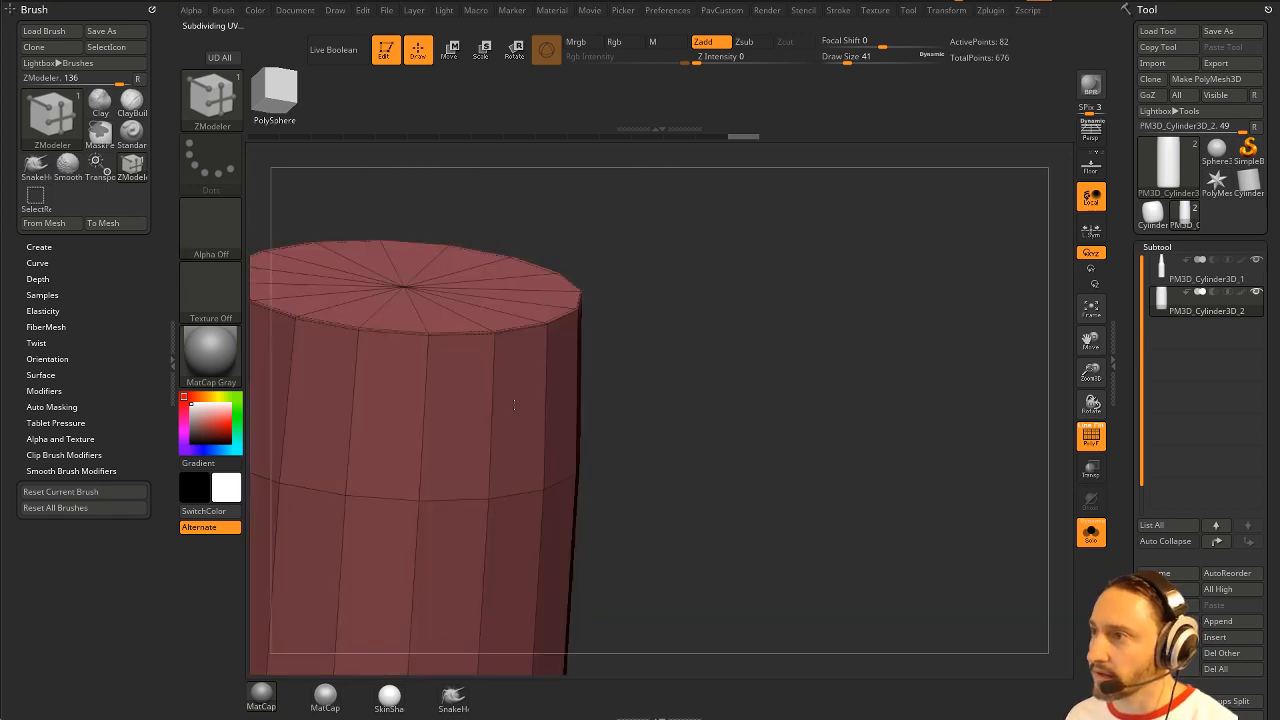
Step: Frame the whole cylinder from the front and reactivate its dynamic subdivision
left_click_drag(837, 451, 757, 352, "alt")
left_click_drag(757, 352, 823, 405, "shift")
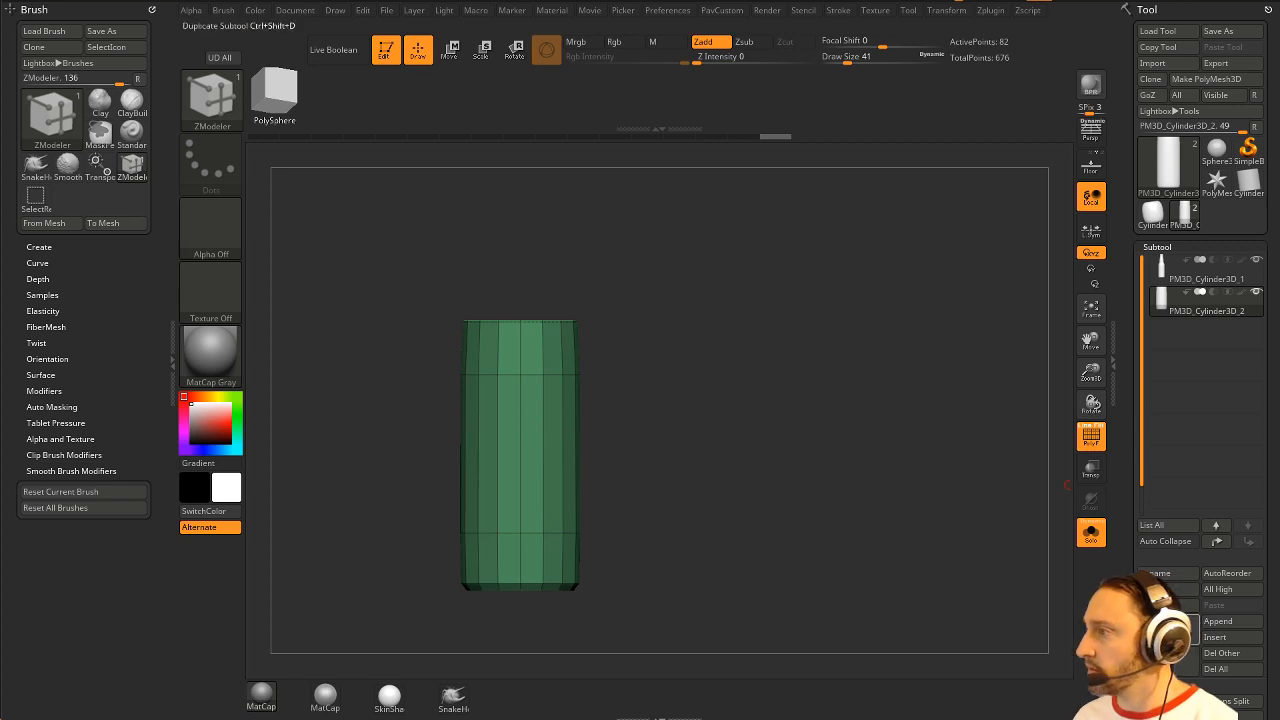
key("d")
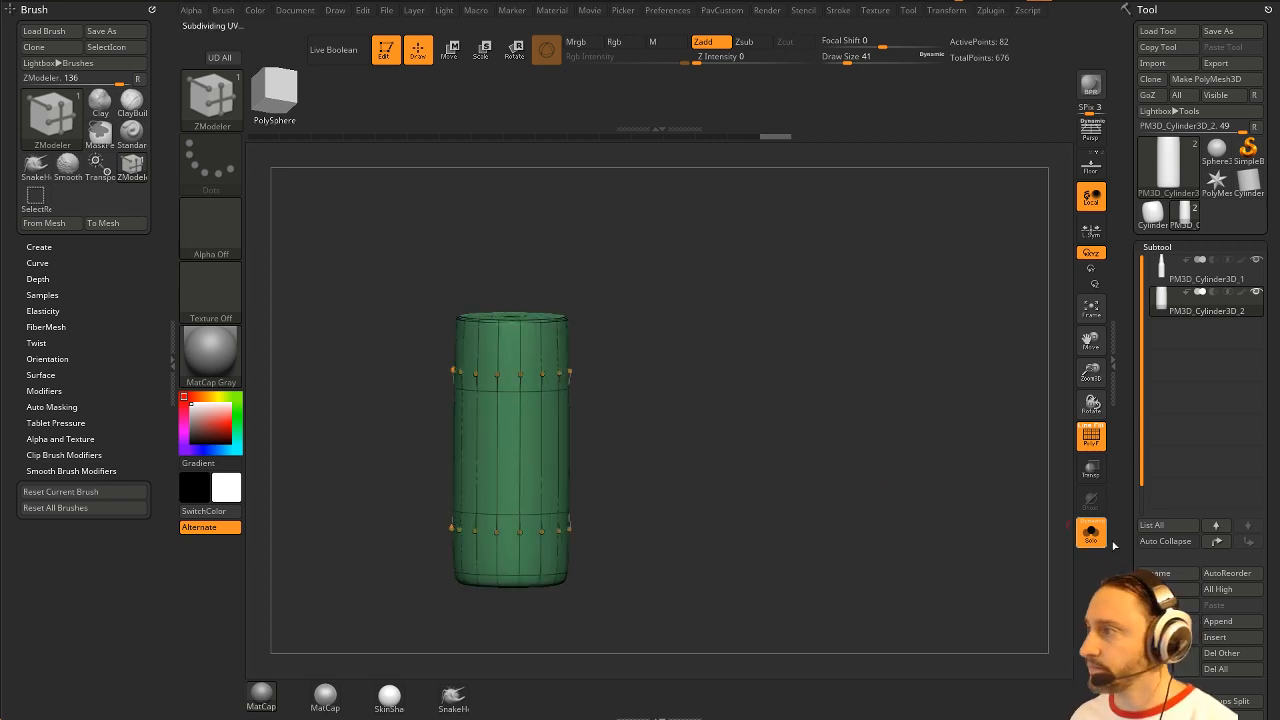
Step: Leave the cylinder, clear the canvas and draw a Sphere3D primitive in Edit mode
left_click_drag(1128, 557, 1118, 417)
left_click_drag(771, 381, 764, 405)
left_click(392, 58)
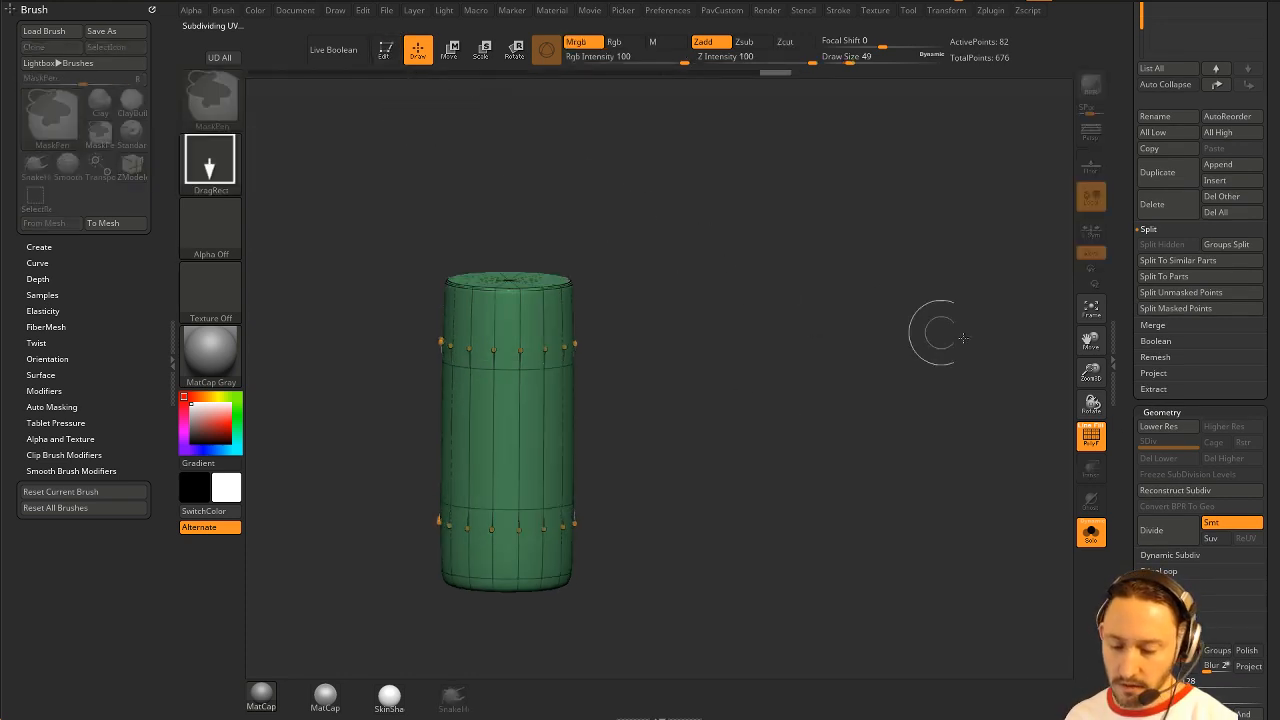
key("ctrl+n")
left_click_drag(1130, 382, 1127, 562)
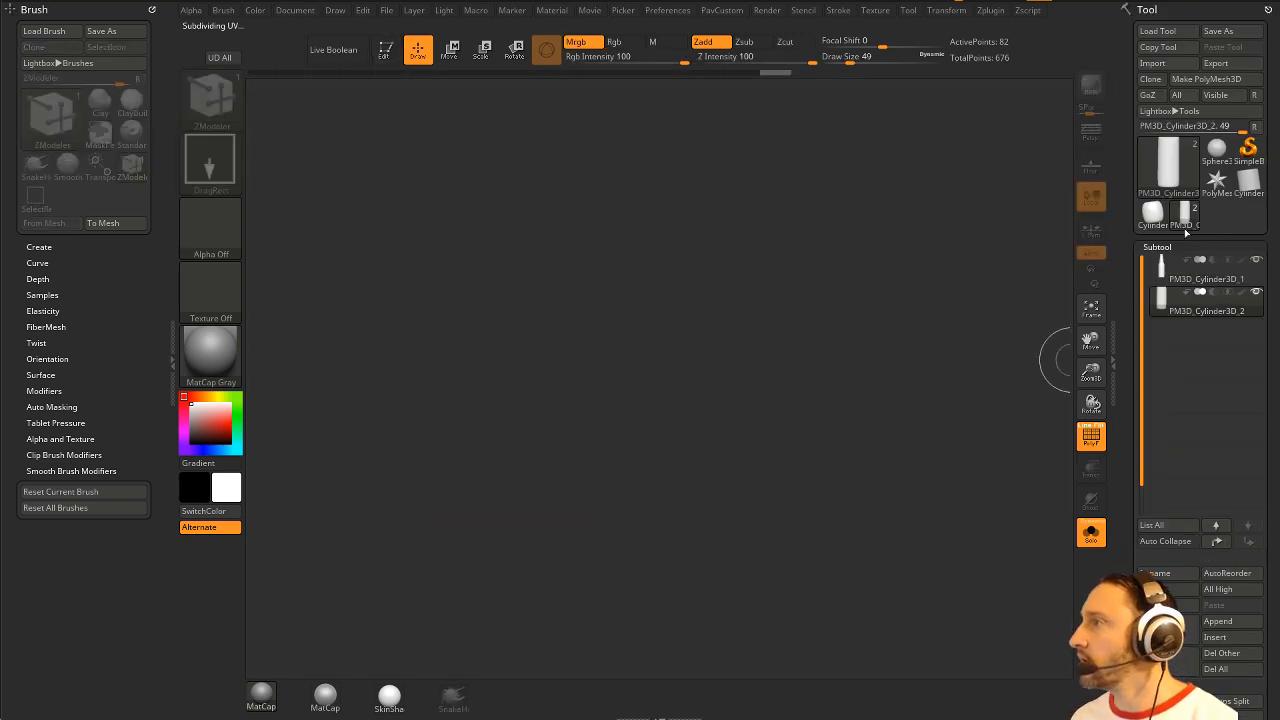
left_click(1216, 150)
left_click_drag(596, 412, 628, 492)
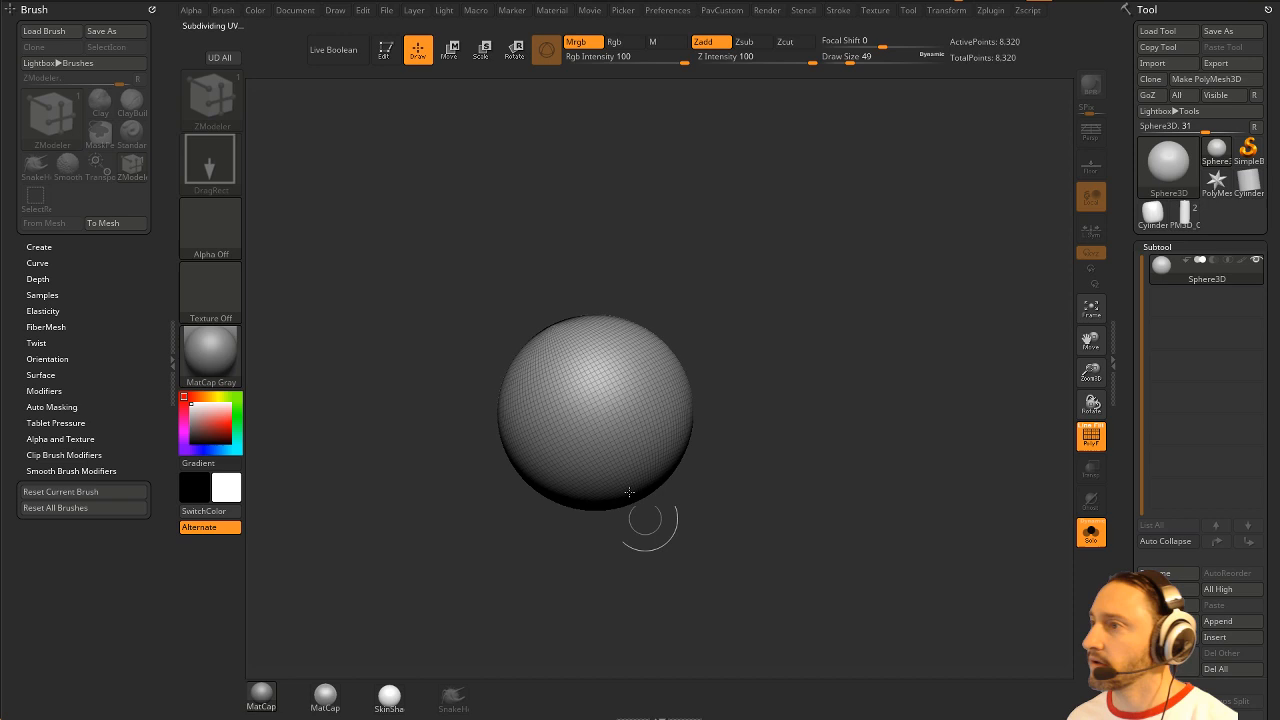
left_click(395, 50)
Step: Initialize the sphere with HDivide 8 and VDivide 8 and convert it to a PolyMesh3D
left_click_drag(1135, 461, 1140, 286)
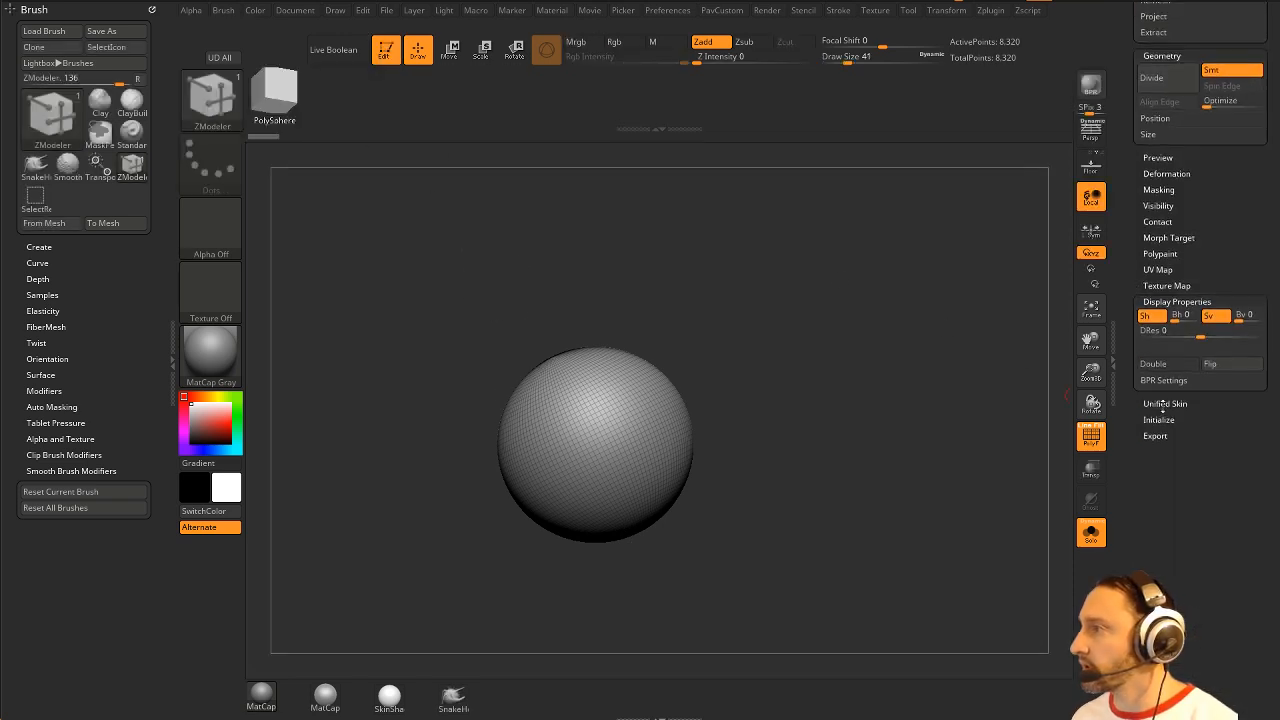
left_click(1159, 420)
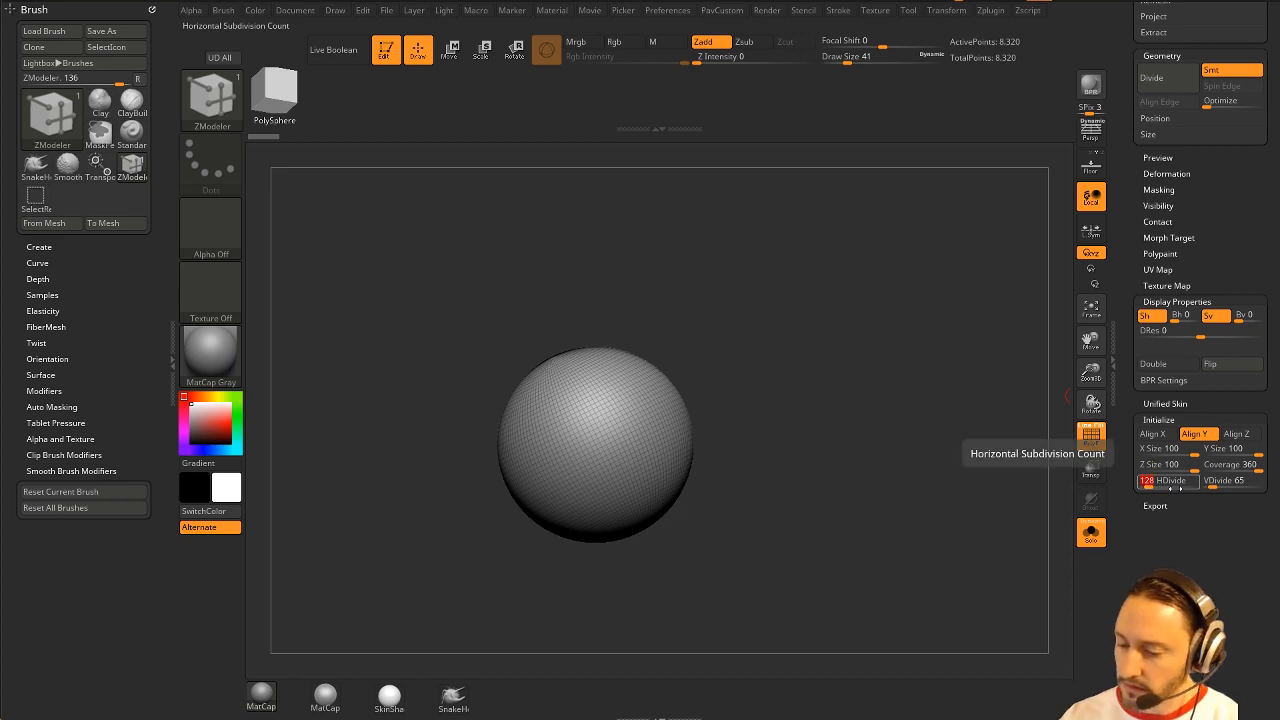
key("Return")
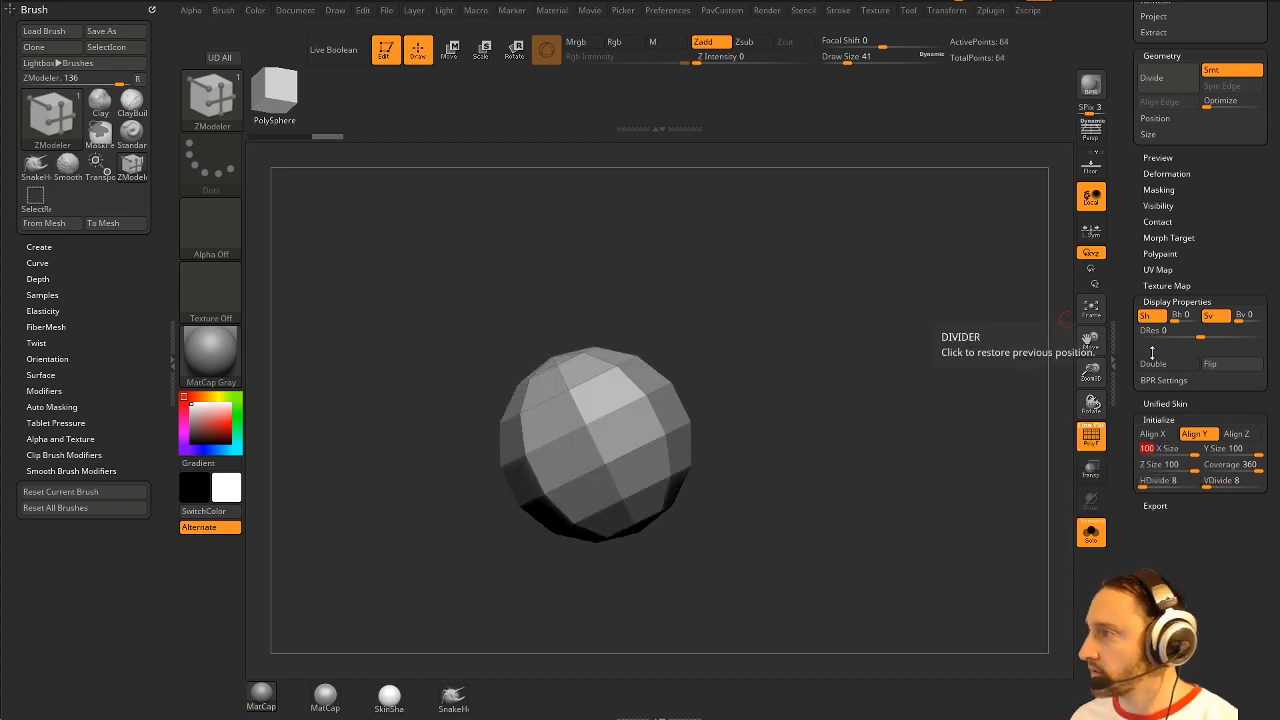
left_click_drag(1124, 268, 1130, 540)
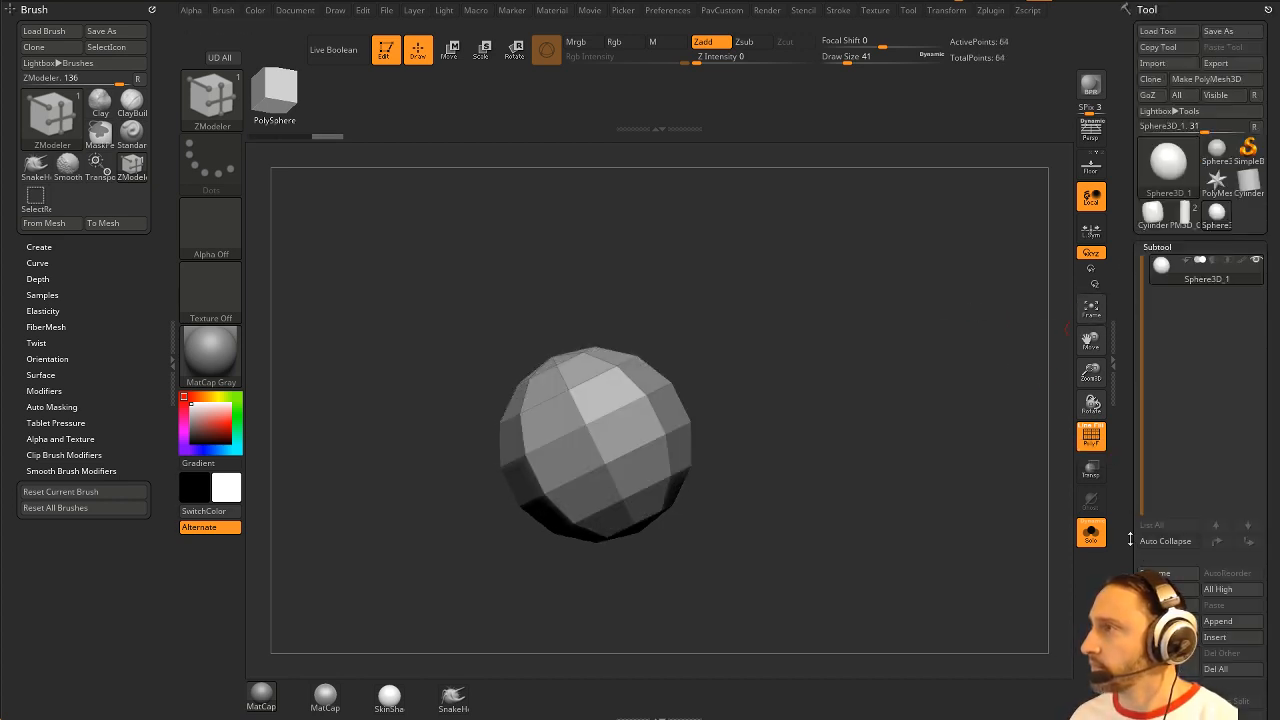
left_click(1205, 79)
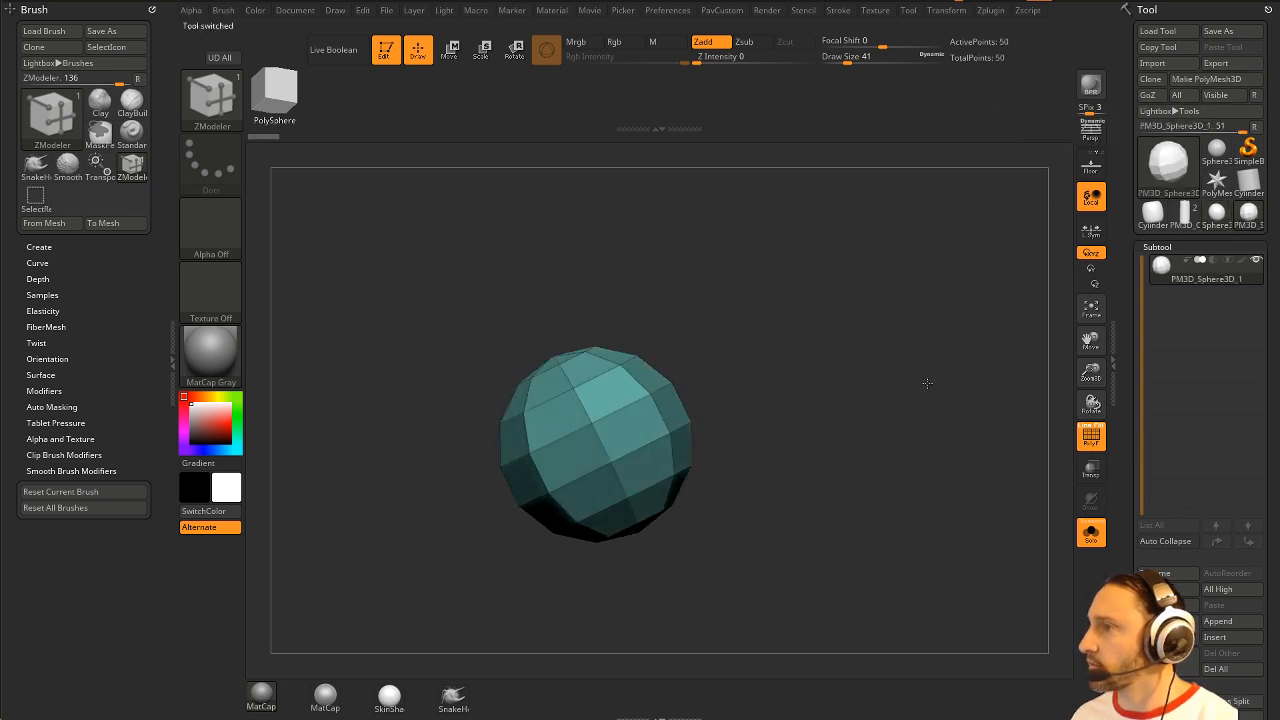
Step: Switch back to the cylinder tool and choose the low-poly sphere as ZModeler's insert mesh
left_click(1184, 213)
left_click_drag(864, 334, 815, 388)
key("space")
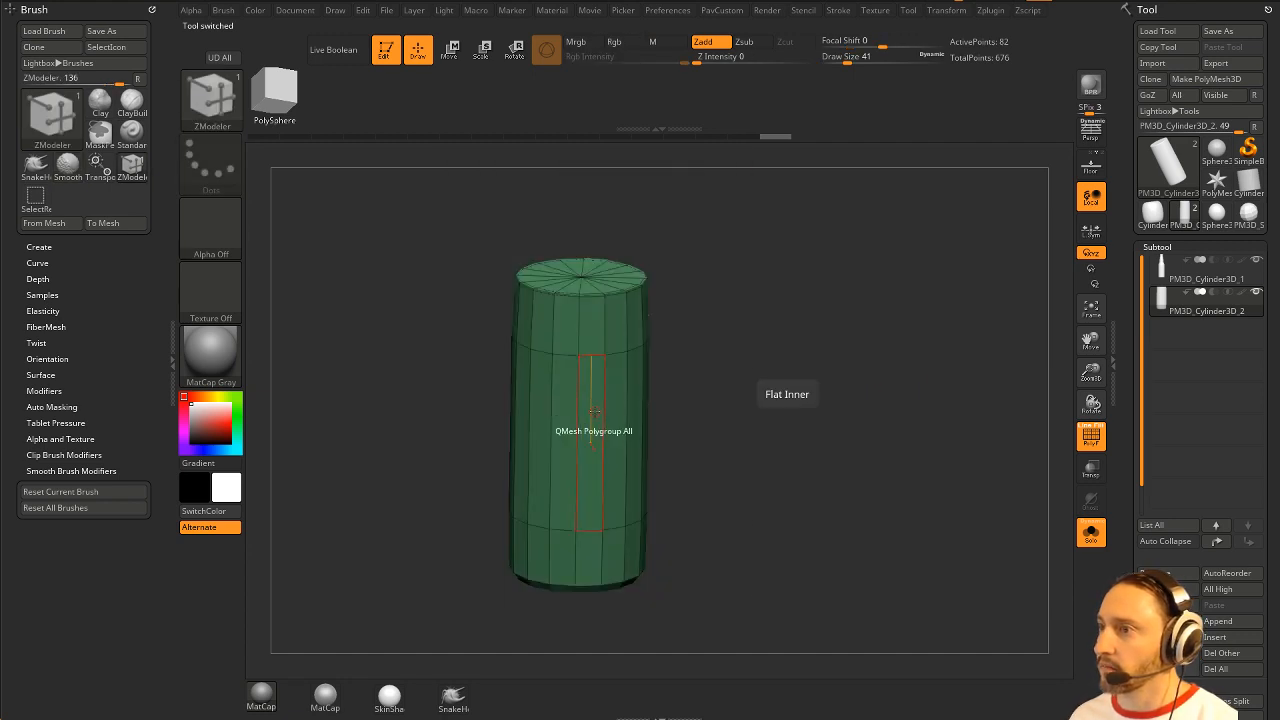
key("F1")
left_click(556, 450)
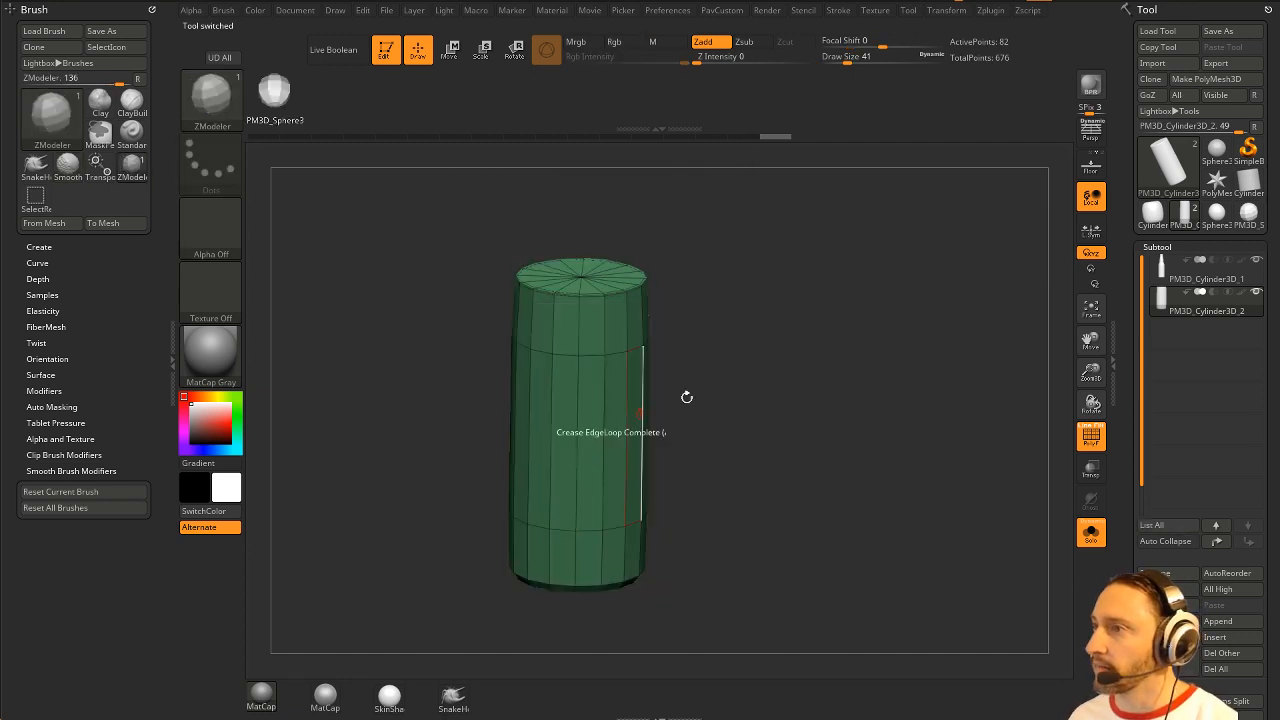
Step: Apply ZModeler's Insert NanoMesh polygon action with the Polygroup All target to the cylinder
left_click_drag(818, 300, 837, 331, "alt")
key("space")
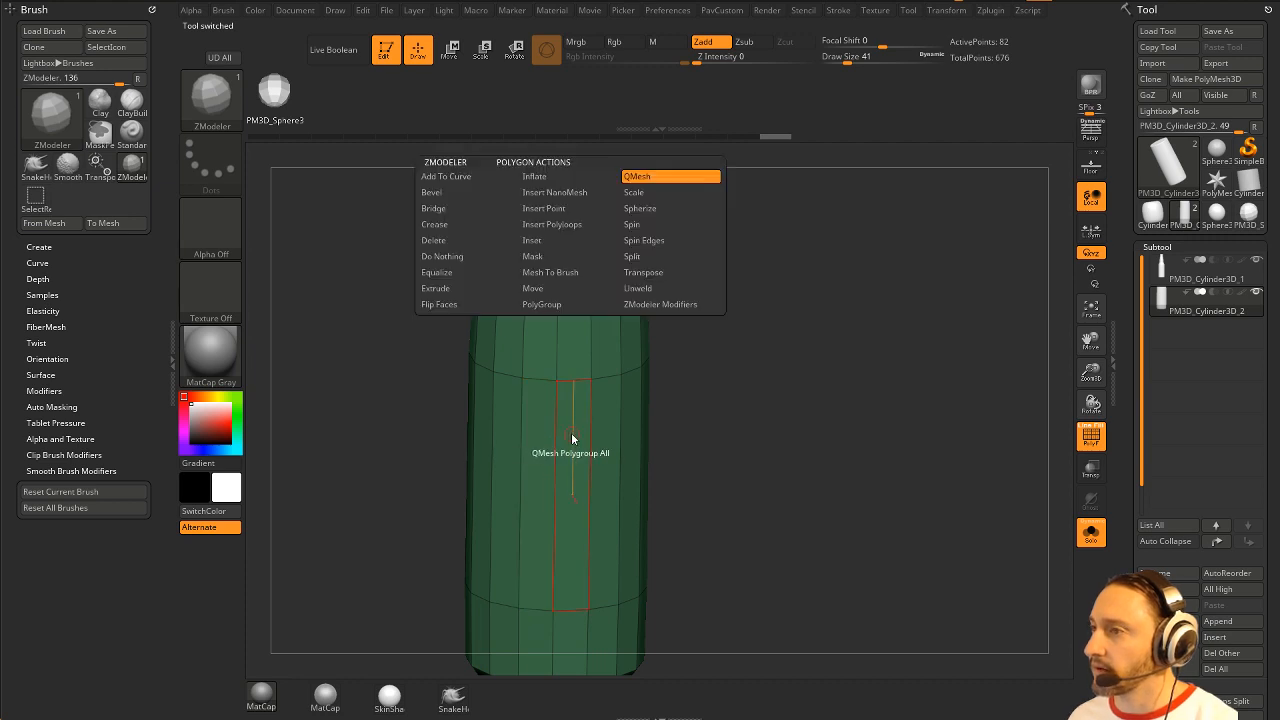
left_click(560, 194)
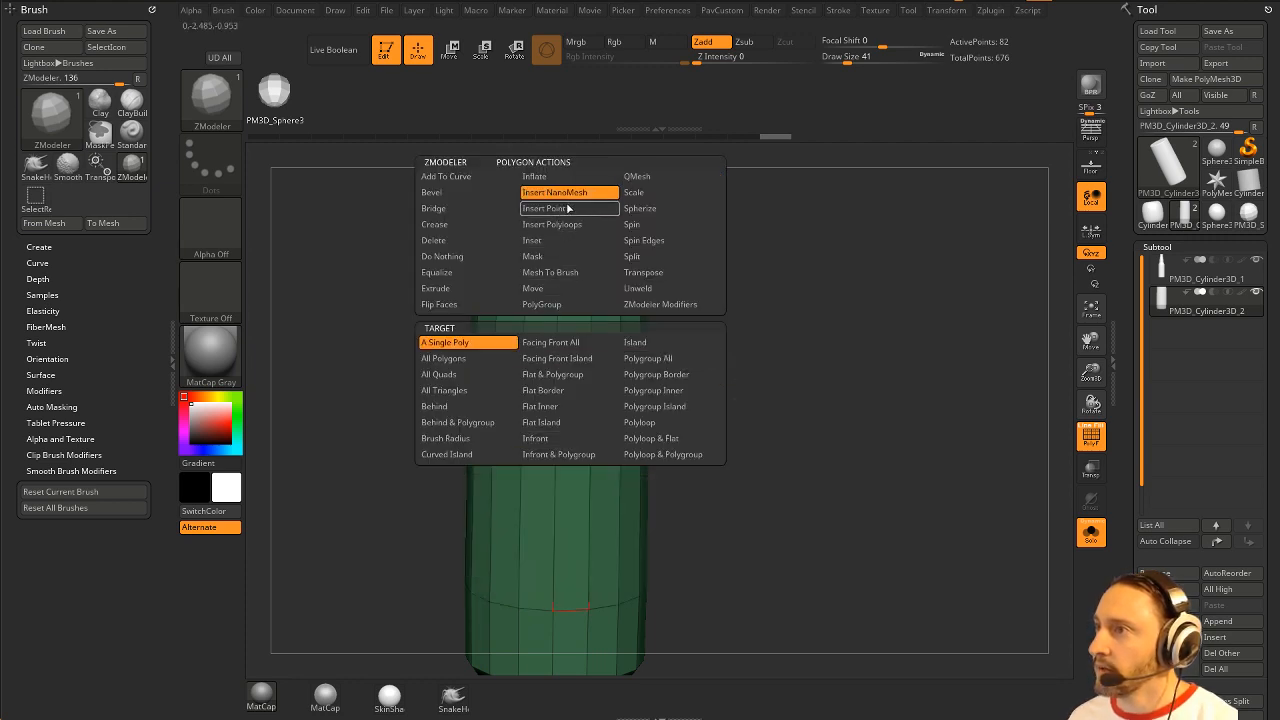
left_click(666, 358)
left_click(588, 387)
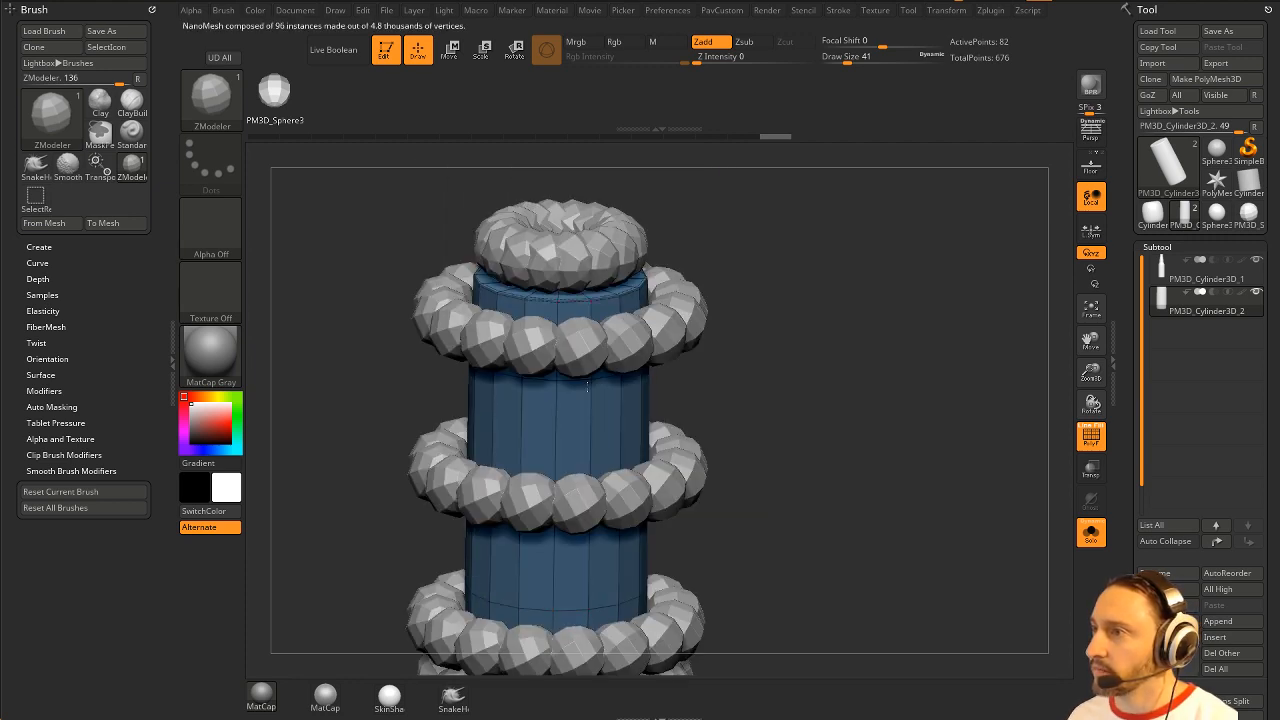
Step: In the NanoMesh settings, set the spheres' size to about 0.113, width 1.84, length 1.57 and height 1.33
left_click_drag(800, 392, 886, 391, "alt")
left_click_drag(1123, 468, 1125, 276)
left_click_drag(1131, 492, 1129, 458)
left_click(1152, 467)
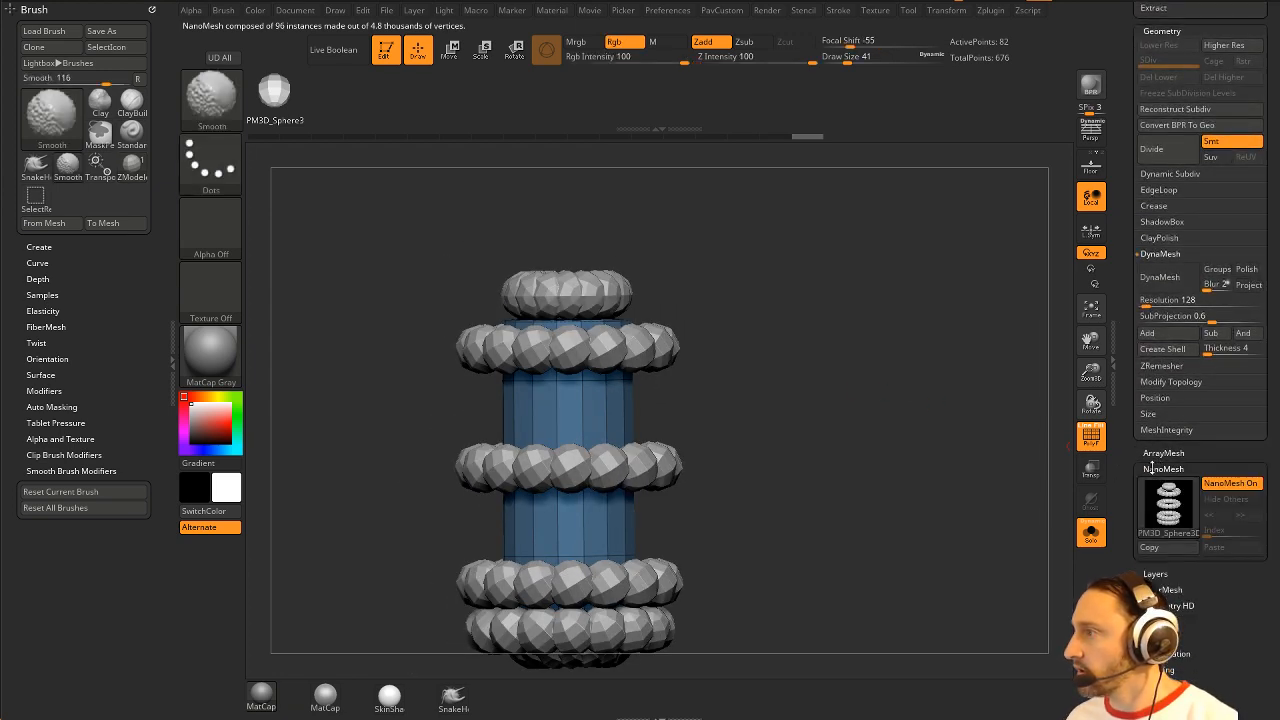
left_click_drag(1132, 636, 1133, 263)
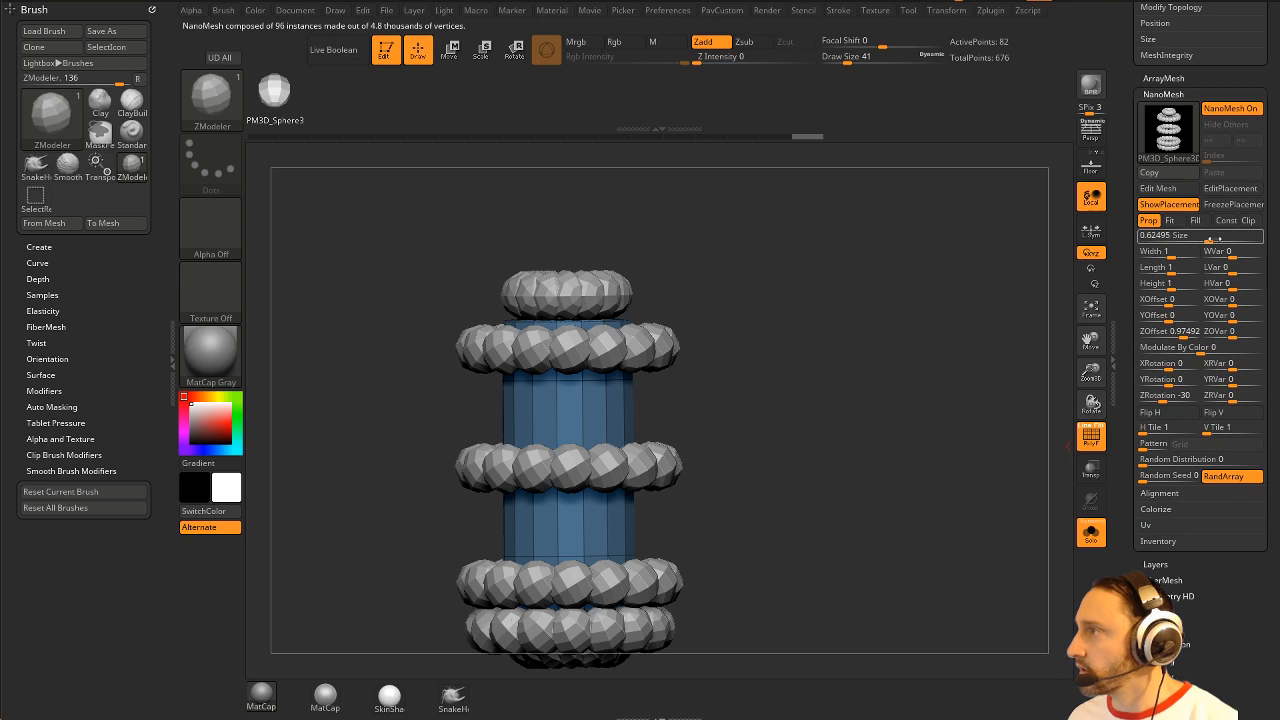
left_click_drag(1210, 241, 1178, 285)
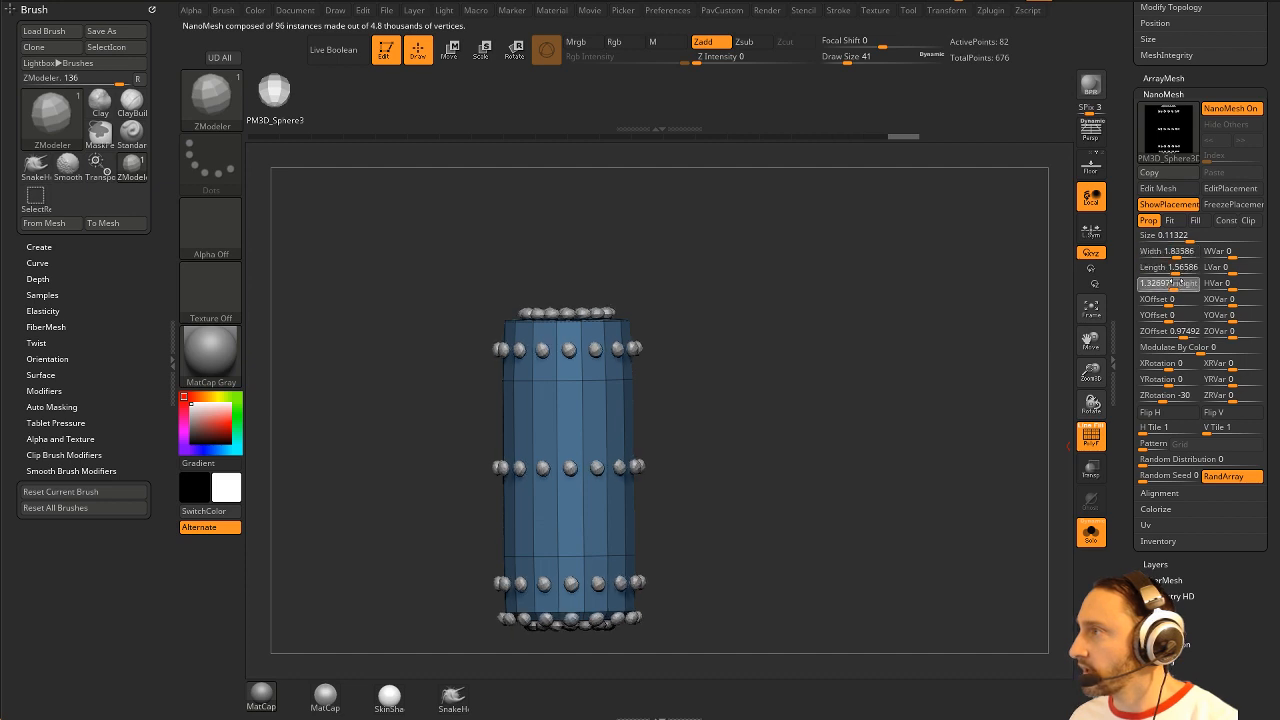
Step: Set the NanoMesh width, length and height variations to 100, and the X, Y and Z offset variations to 100, 84 and 100
left_click_drag(1237, 252, 1263, 289)
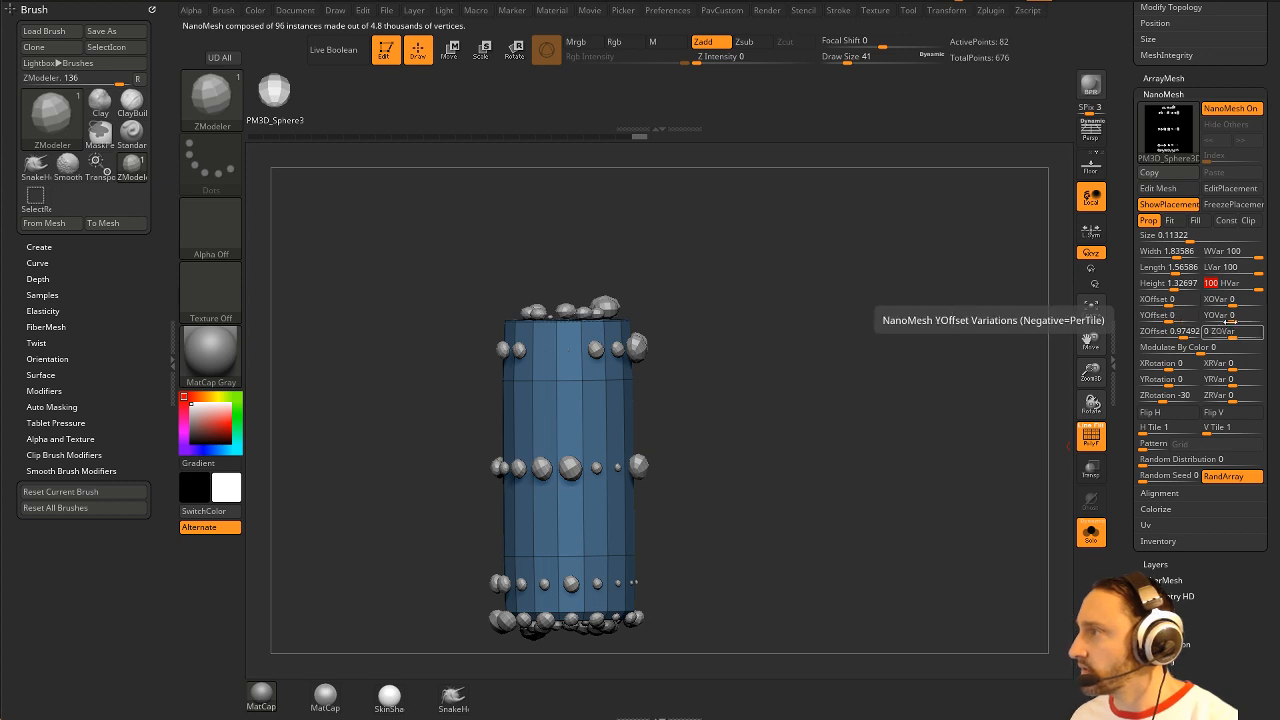
left_click_drag(1236, 300, 1260, 333)
Step: Adjust the NanoMesh offsets to about -0.03 in X and about 0 in Y and Z
left_click_drag(1175, 300, 1175, 333)
left_click(1143, 303)
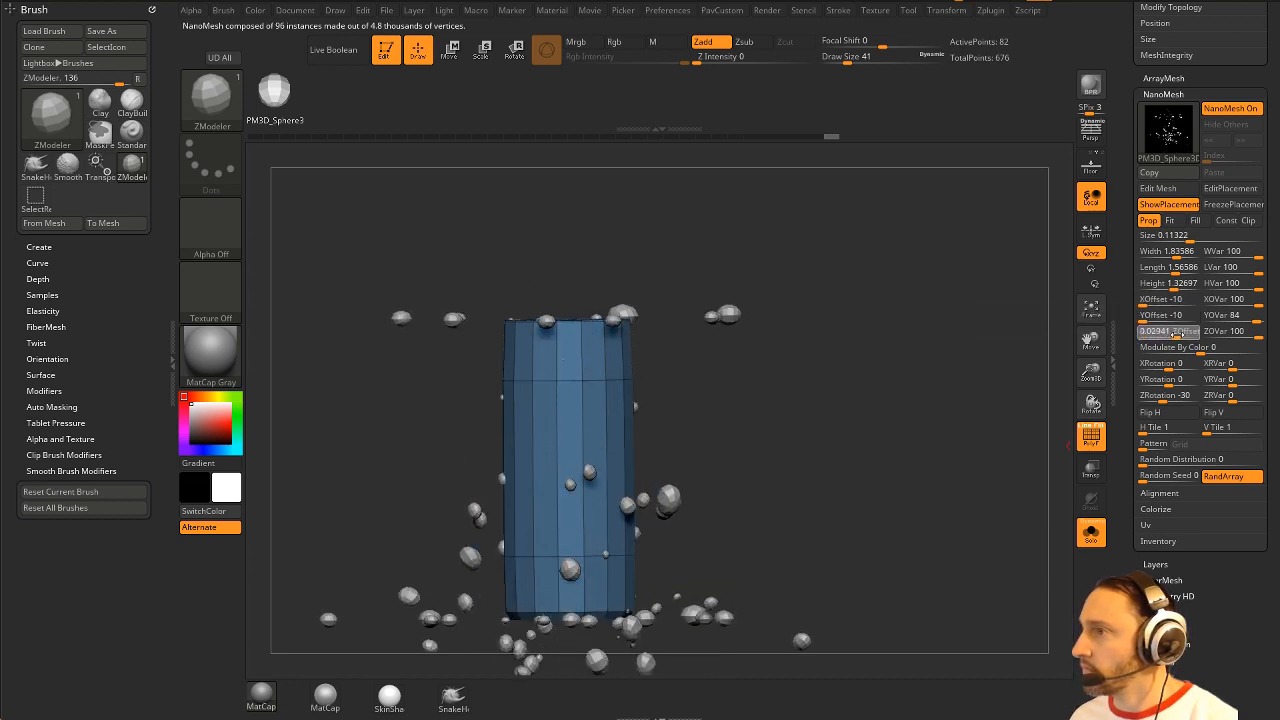
left_click(1162, 318)
left_click(1161, 303)
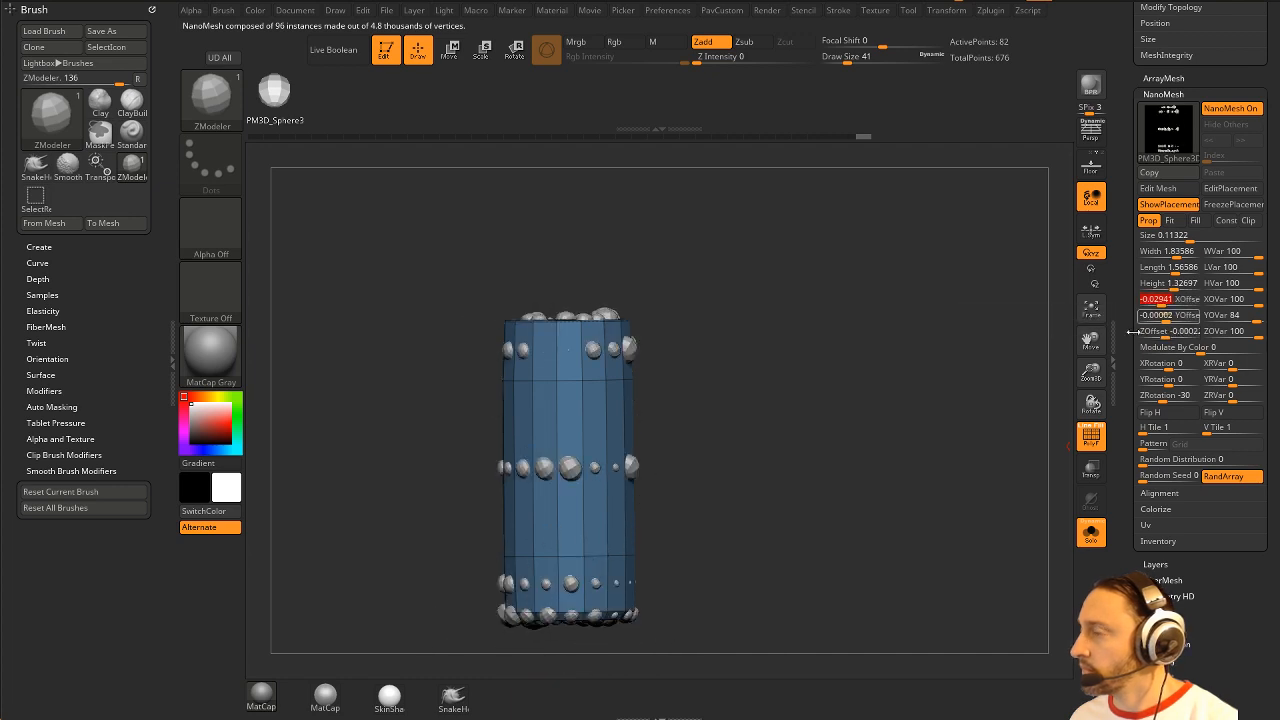
Step: Set the NanoMesh random distribution to about 3.155, the X offset to 0 and the Z offset to about -6.286
left_click_drag(976, 370, 991, 395)
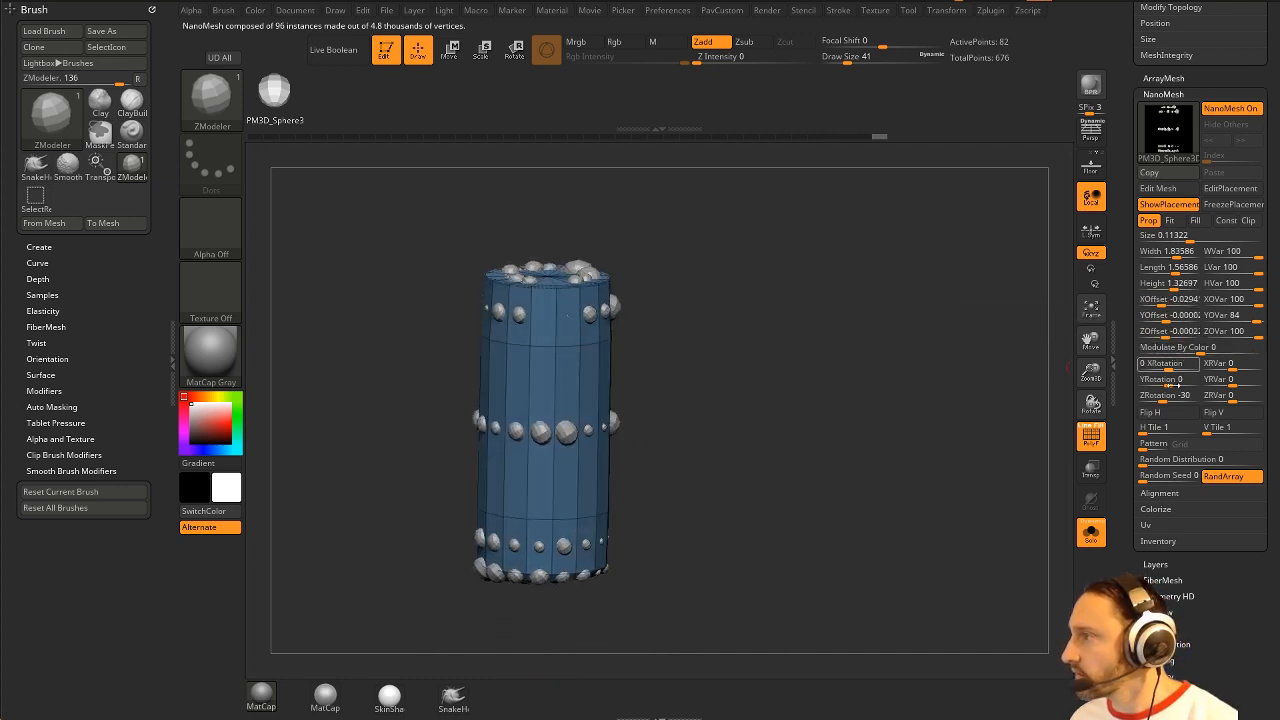
left_click_drag(1145, 459, 1181, 463)
left_click_drag(985, 443, 1040, 370, "alt")
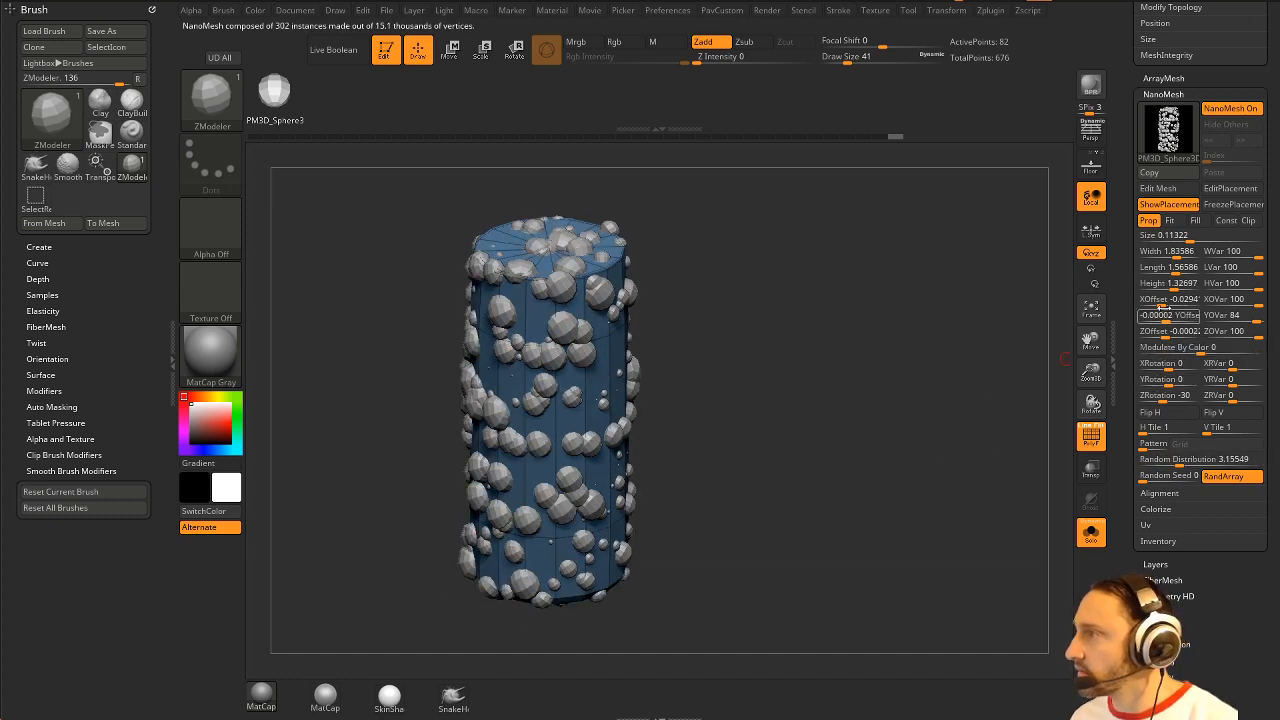
left_click_drag(1170, 300, 1145, 337)
left_click_drag(951, 476, 951, 446)
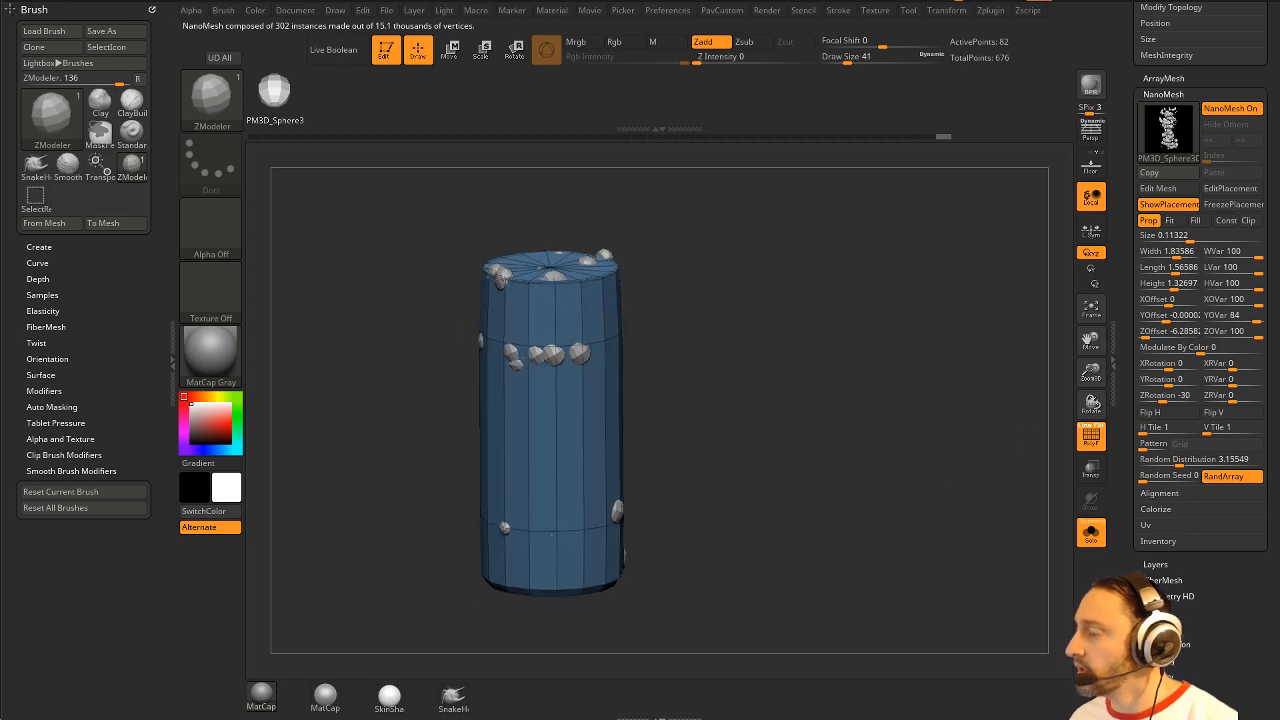
Step: Hide the NanoMesh placement cylinder and reduce the spheres' size to about 0.032
left_click(1168, 205)
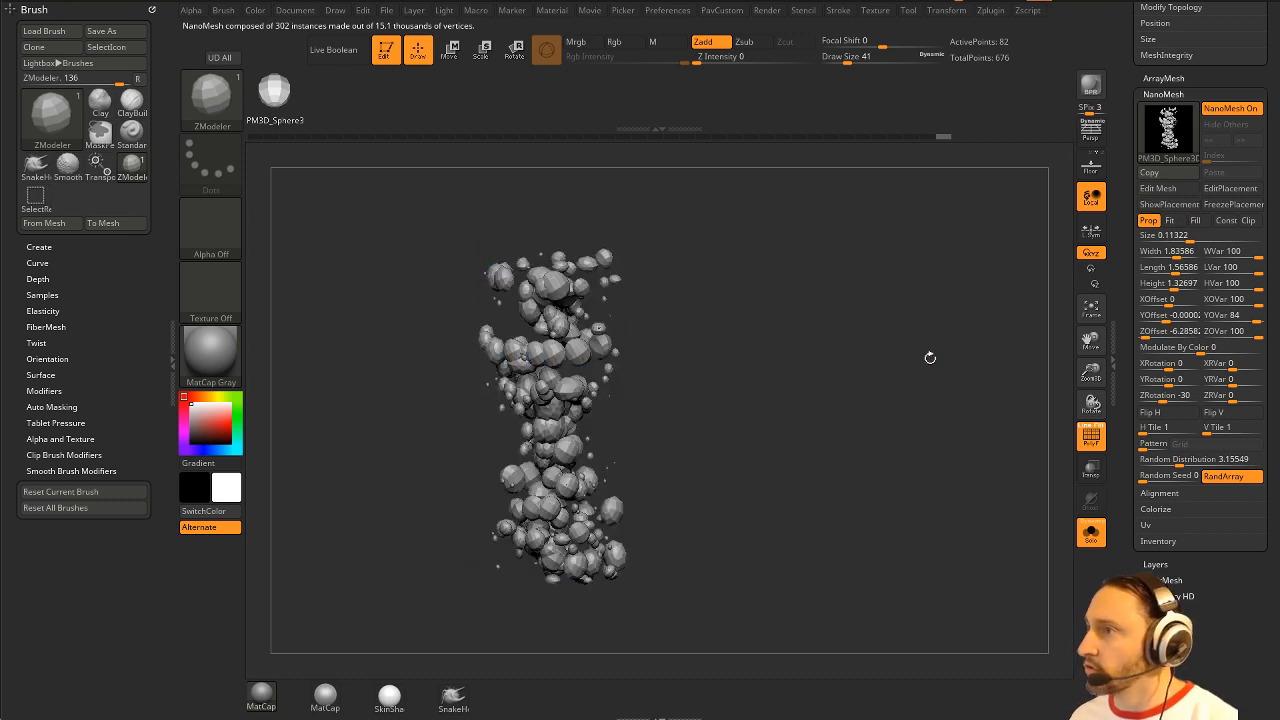
mouse_move(929, 357)
left_mouse_down()
mouse_move(860, 360)
mouse_move(977, 369)
mouse_move(913, 361)
left_mouse_up()
left_click_drag(1190, 239, 1179, 240)
mouse_move(931, 371)
left_mouse_down()
mouse_move(997, 393)
mouse_move(946, 391)
mouse_move(951, 363)
mouse_move(944, 389)
left_mouse_up()
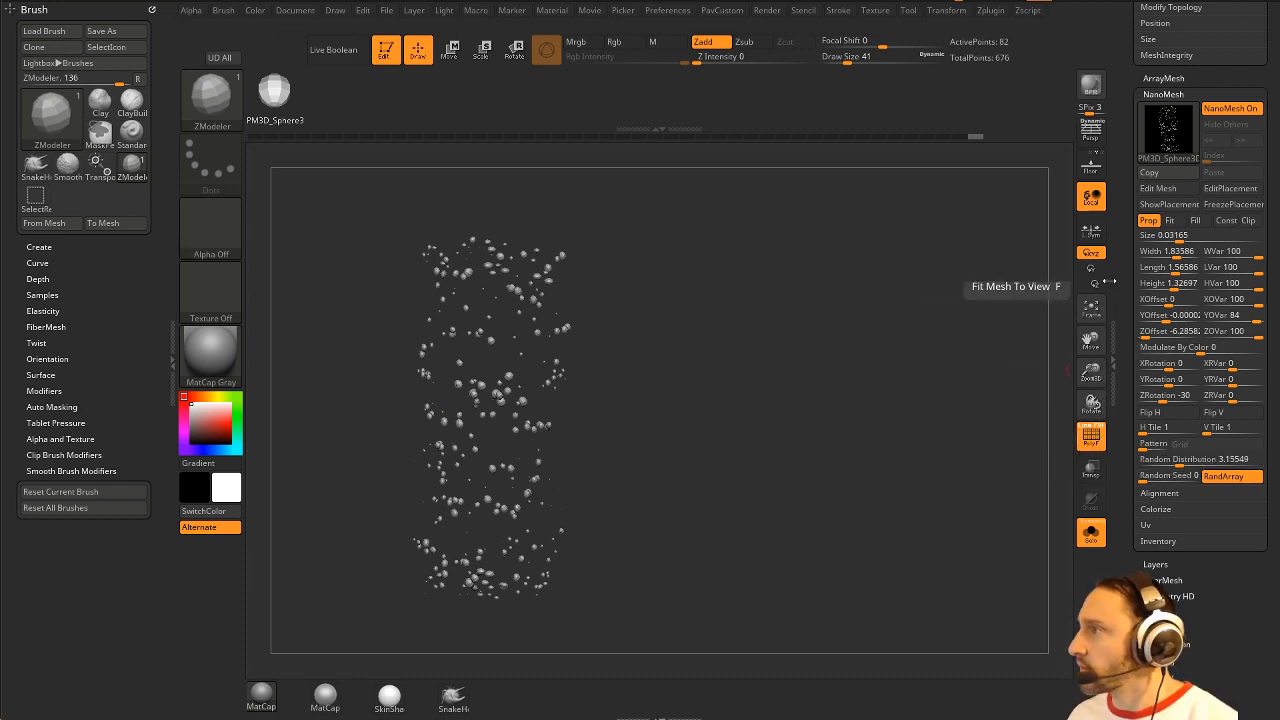
Step: Show the placement cylinder again and clear the NanoMesh from the front polygons of its lower band
left_click(1169, 205)
left_click_drag(697, 398, 749, 398)
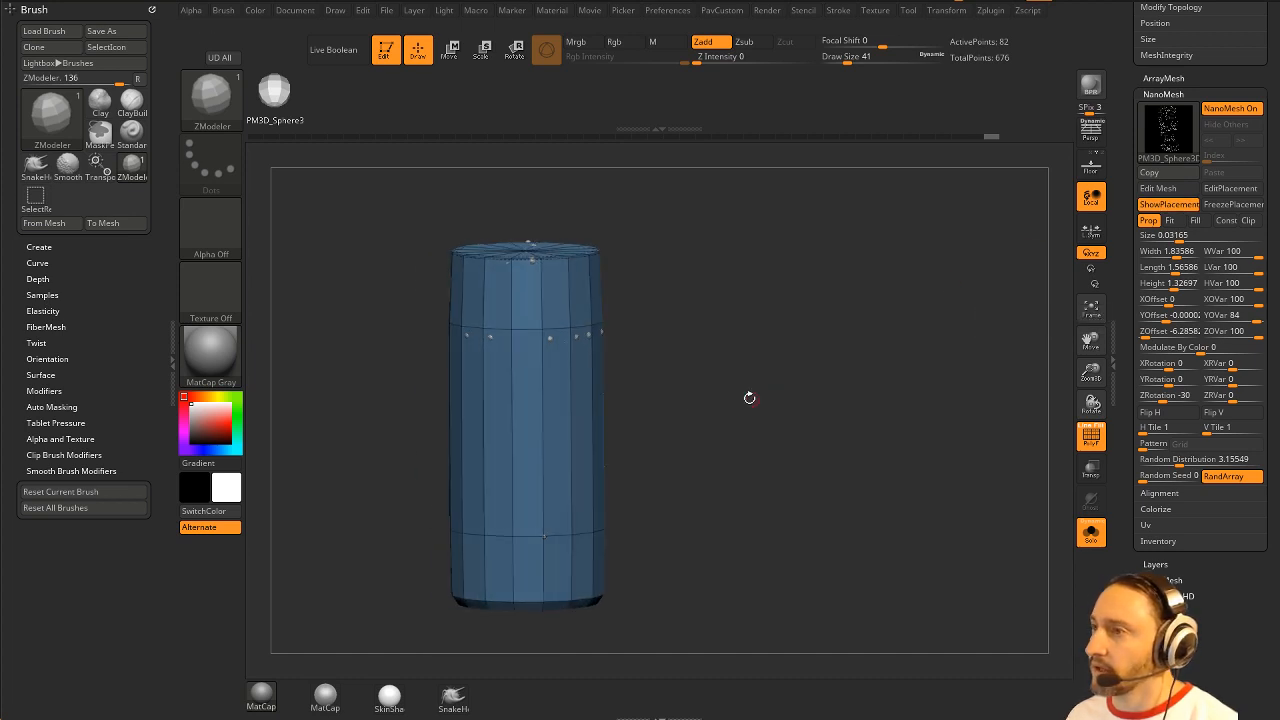
left_click_drag(698, 265, 579, 317)
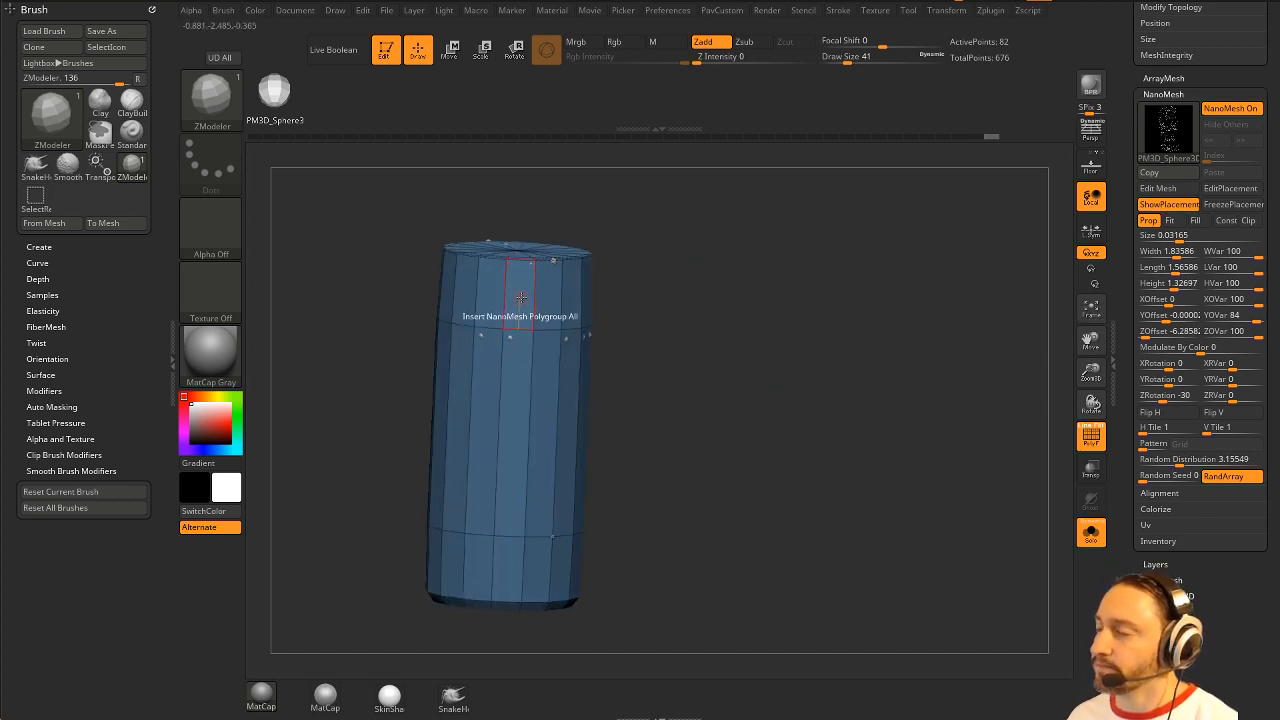
left_click_drag(690, 298, 680, 268, "shift")
left_click(502, 529, "alt")
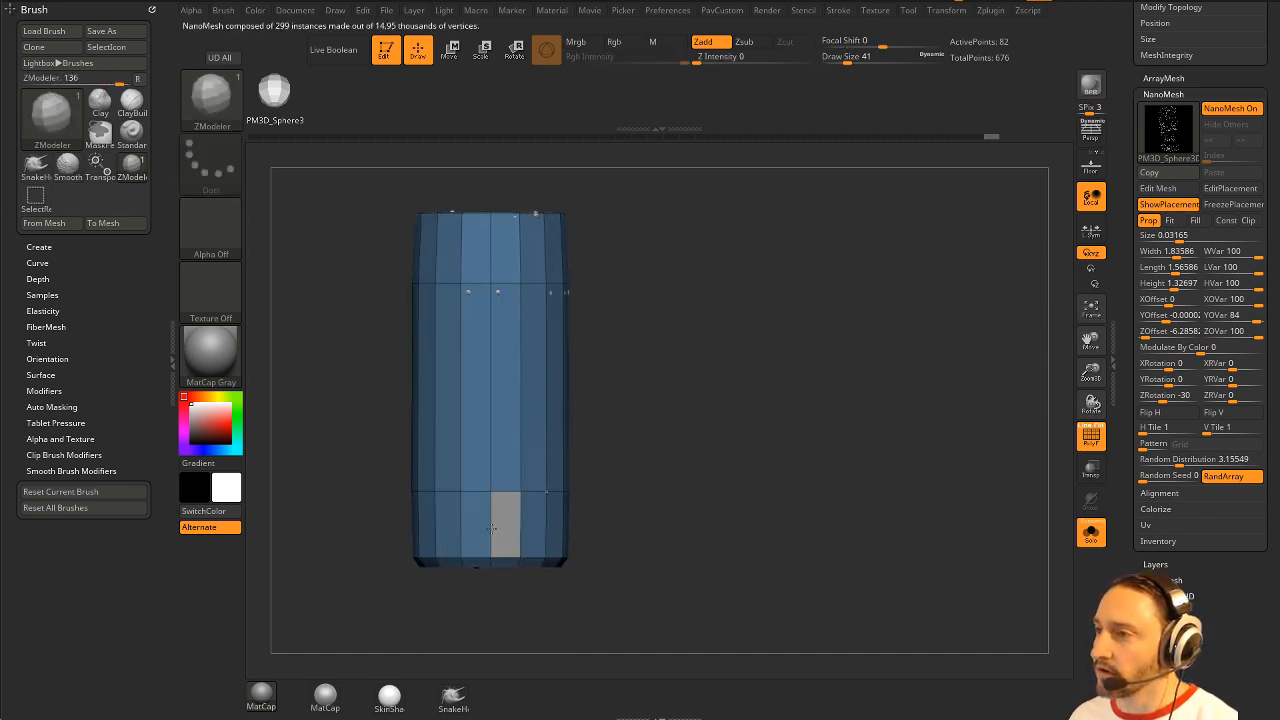
left_click_drag(491, 529, 466, 532)
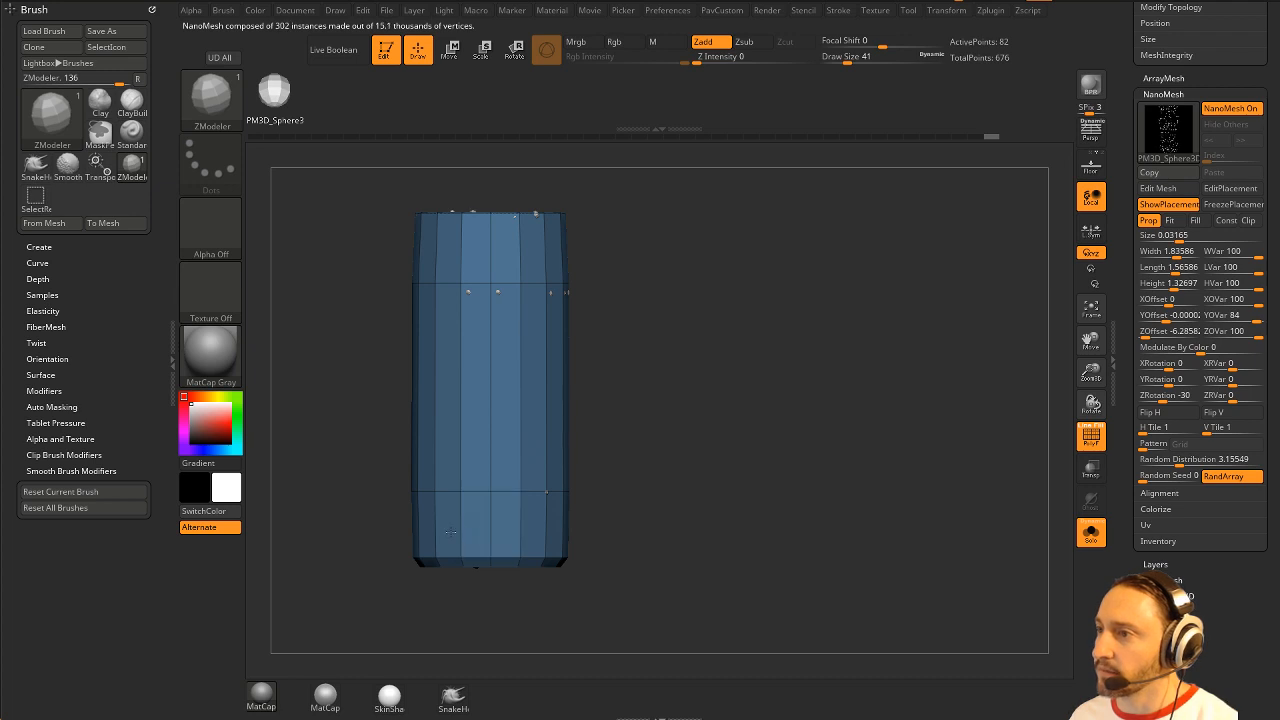
left_click(533, 525)
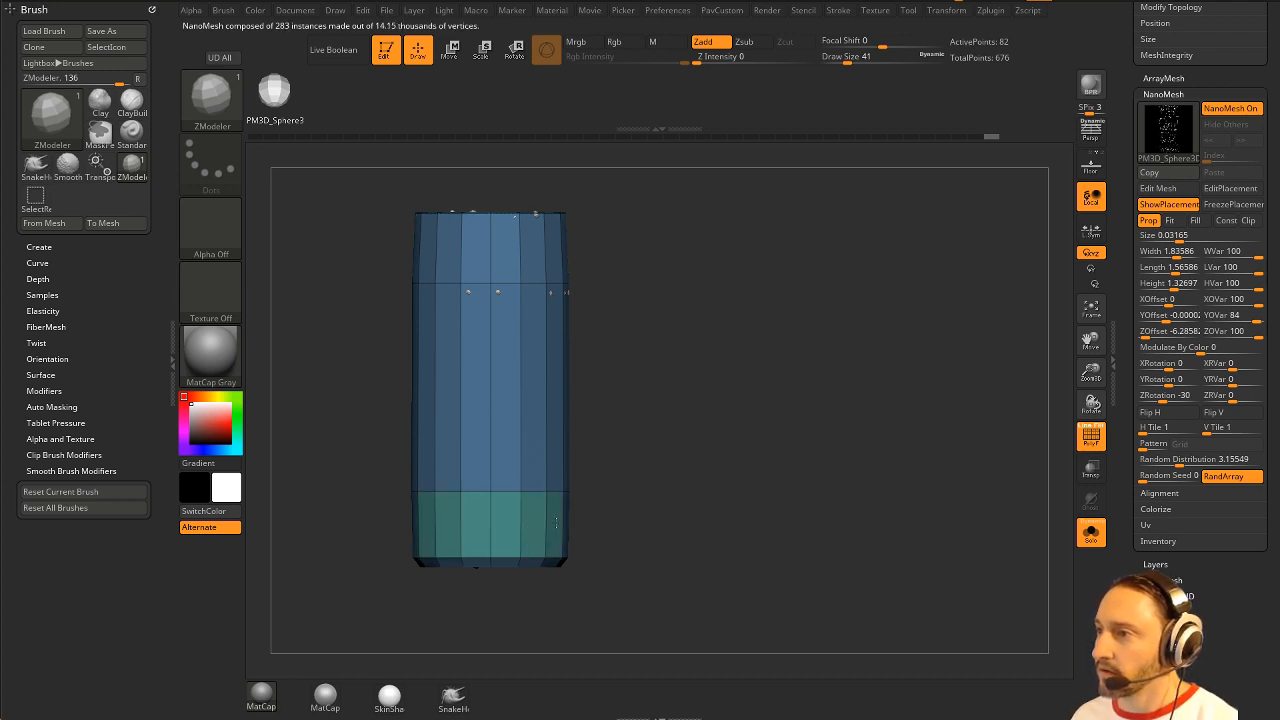
Step: Clear the NanoMesh from the remaining polygons around the cylinder's lower band
mouse_move(795, 470)
left_mouse_down()
mouse_move(703, 463)
mouse_move(631, 434)
left_mouse_up()
left_click_drag(464, 509, 543, 501, "alt")
left_click(557, 500)
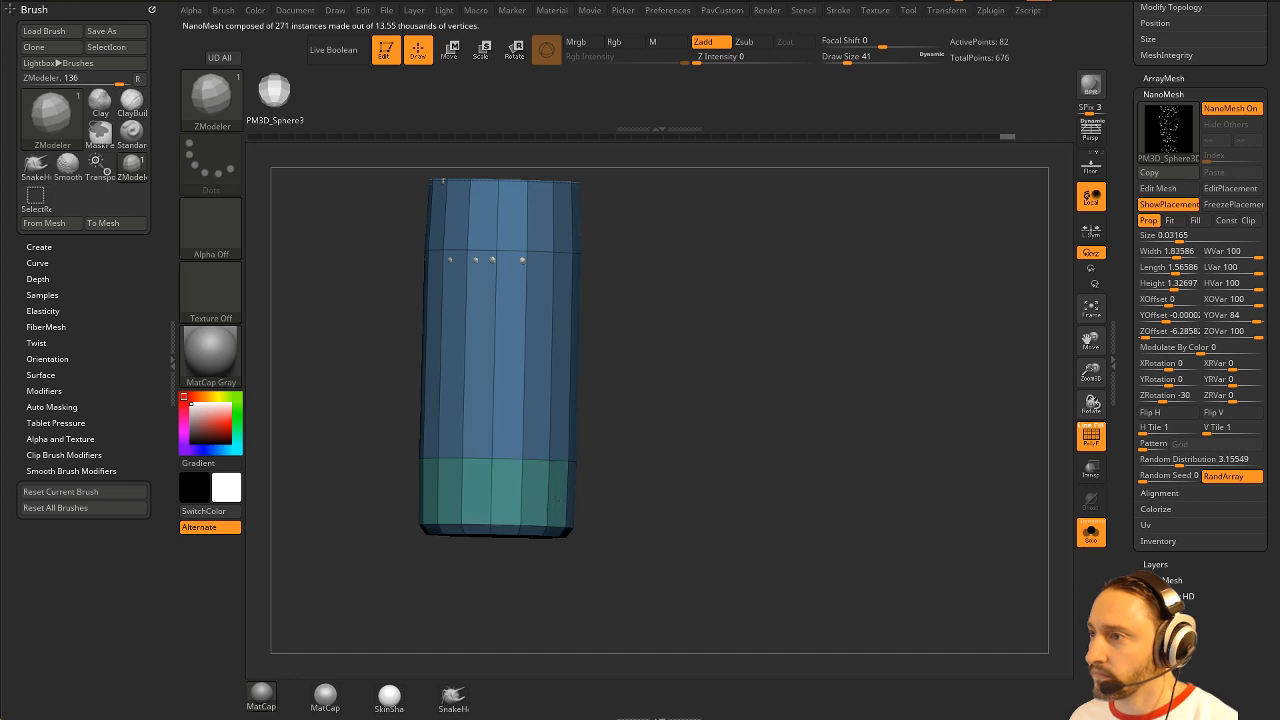
left_click_drag(616, 476, 686, 460)
left_click_drag(543, 500, 599, 499, "alt")
left_click_drag(752, 480, 676, 469)
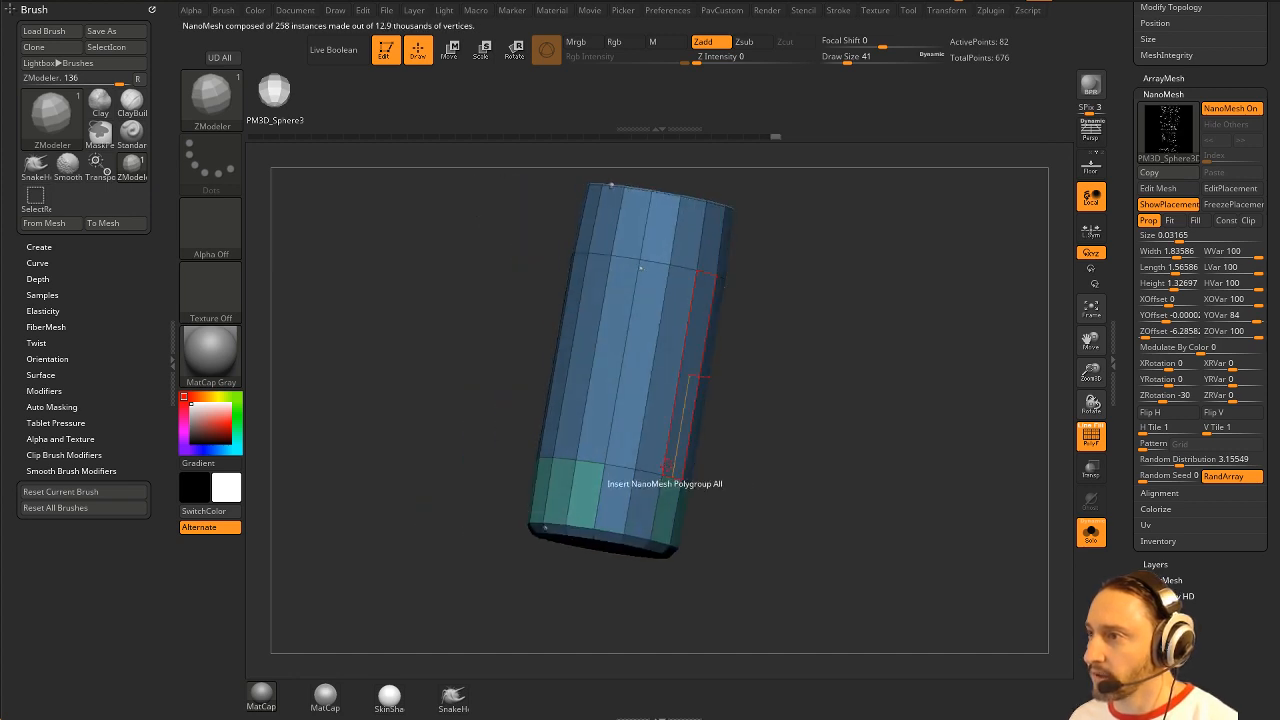
mouse_move(588, 500)
left_mouse_down("alt")
mouse_move(838, 451)
mouse_move(830, 425)
left_mouse_up("alt")
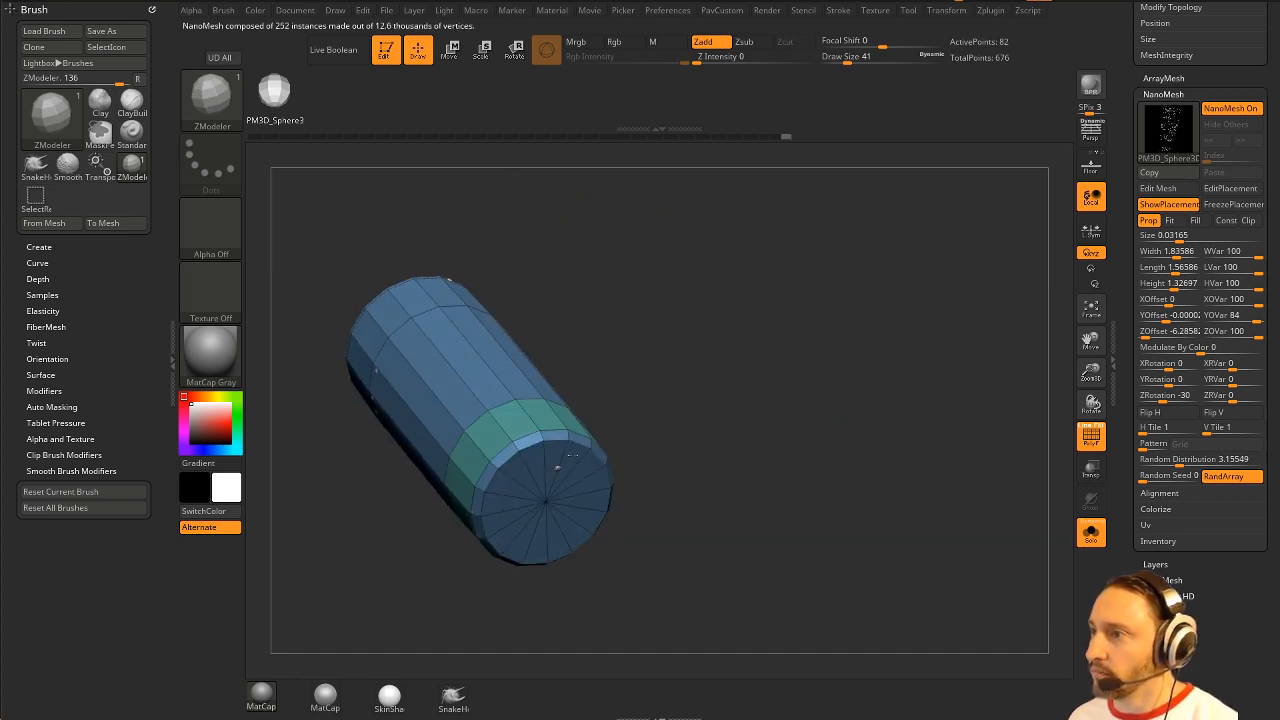
Step: Clear the NanoMesh from the cylinder's bottom cap and the beveled rim around it
mouse_move(503, 460)
left_mouse_down("alt")
mouse_move(481, 492)
mouse_move(580, 462)
mouse_move(487, 503)
left_mouse_up("alt")
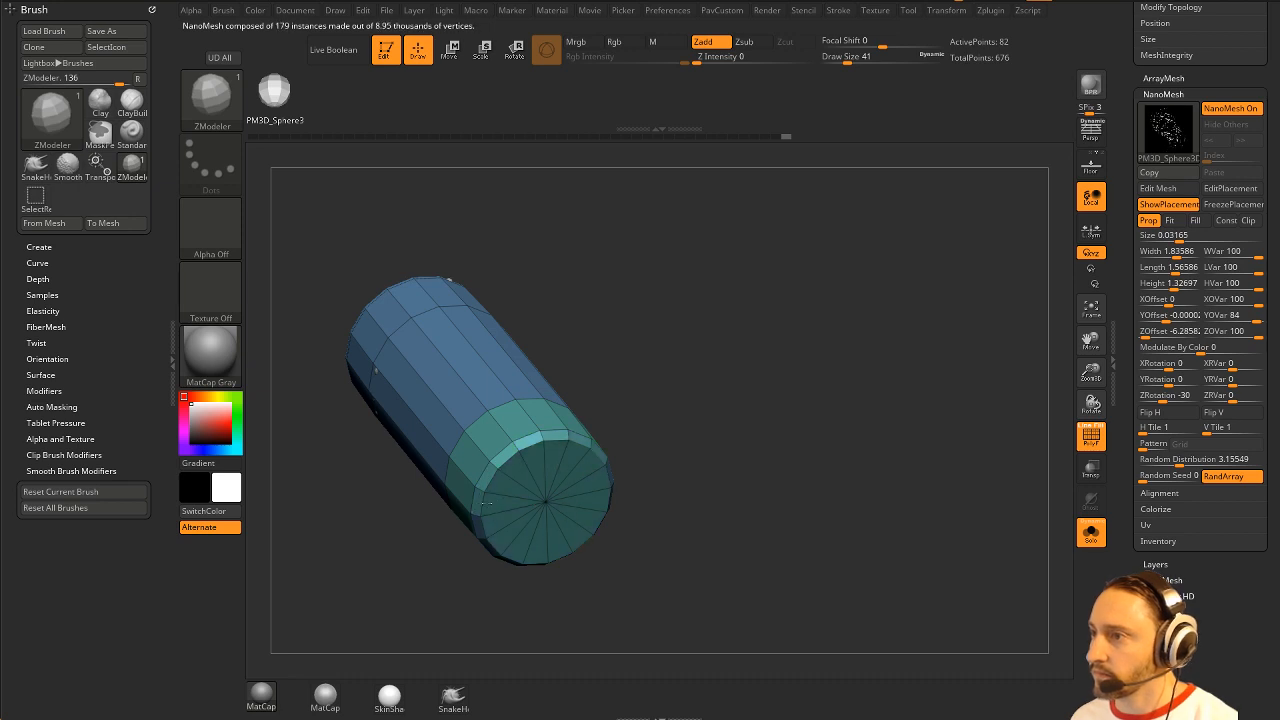
left_click_drag(681, 453, 726, 337)
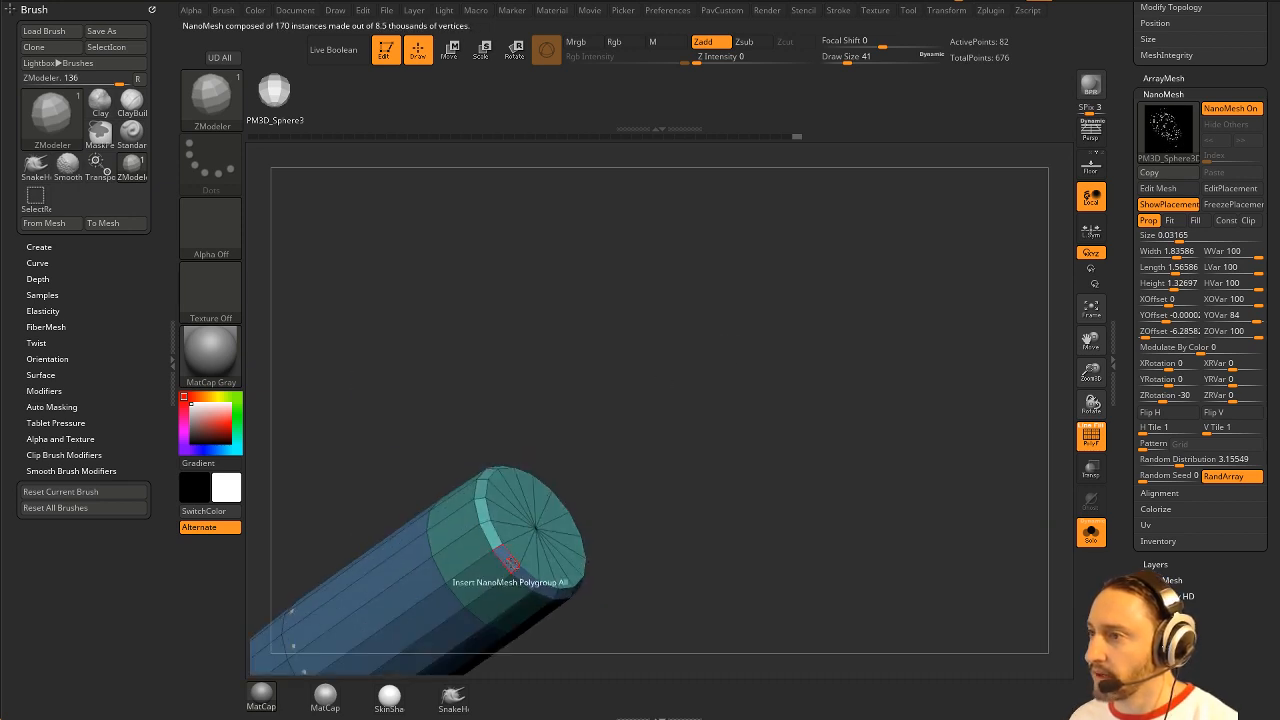
left_click_drag(509, 559, 526, 573, "alt")
left_click_drag(631, 553, 1027, 493)
left_click(608, 588, "alt")
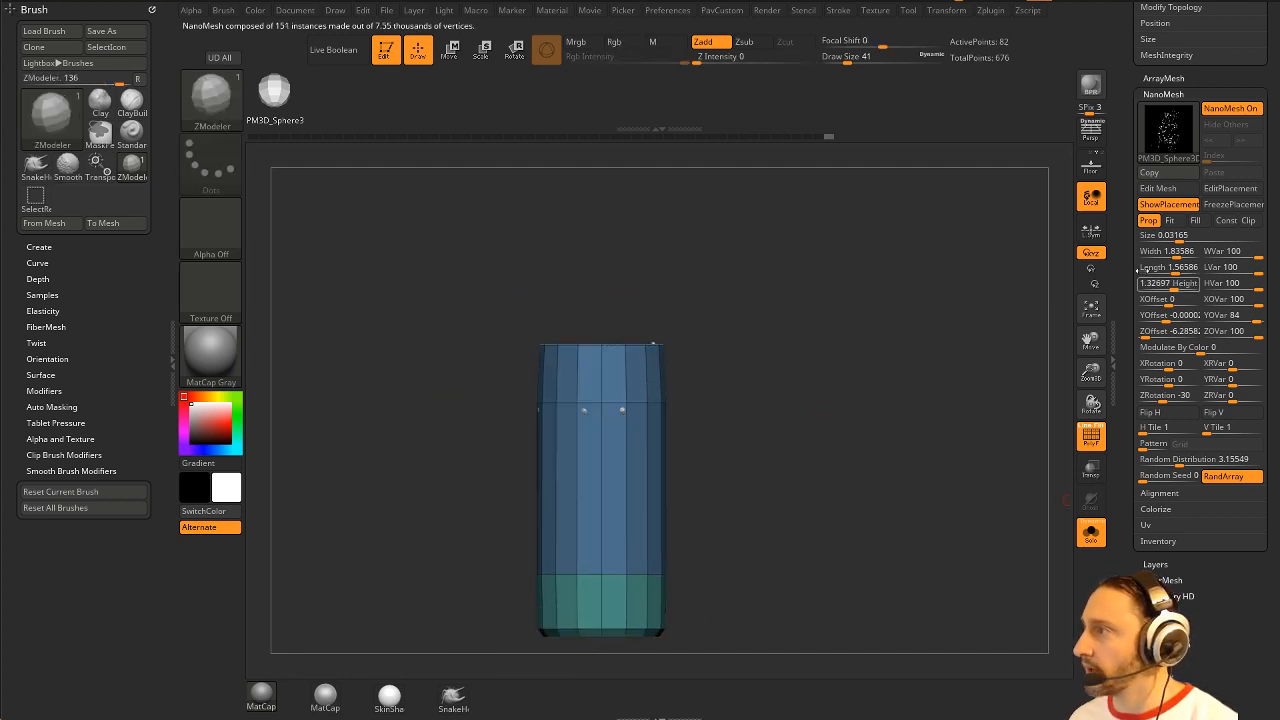
Step: Toggle the placement cylinder's display and inspect the scattered bubbles above the cleared base from several angles
left_click(1168, 206)
mouse_move(885, 330)
left_mouse_down()
mouse_move(857, 357)
mouse_move(891, 452)
mouse_move(896, 411)
left_mouse_up()
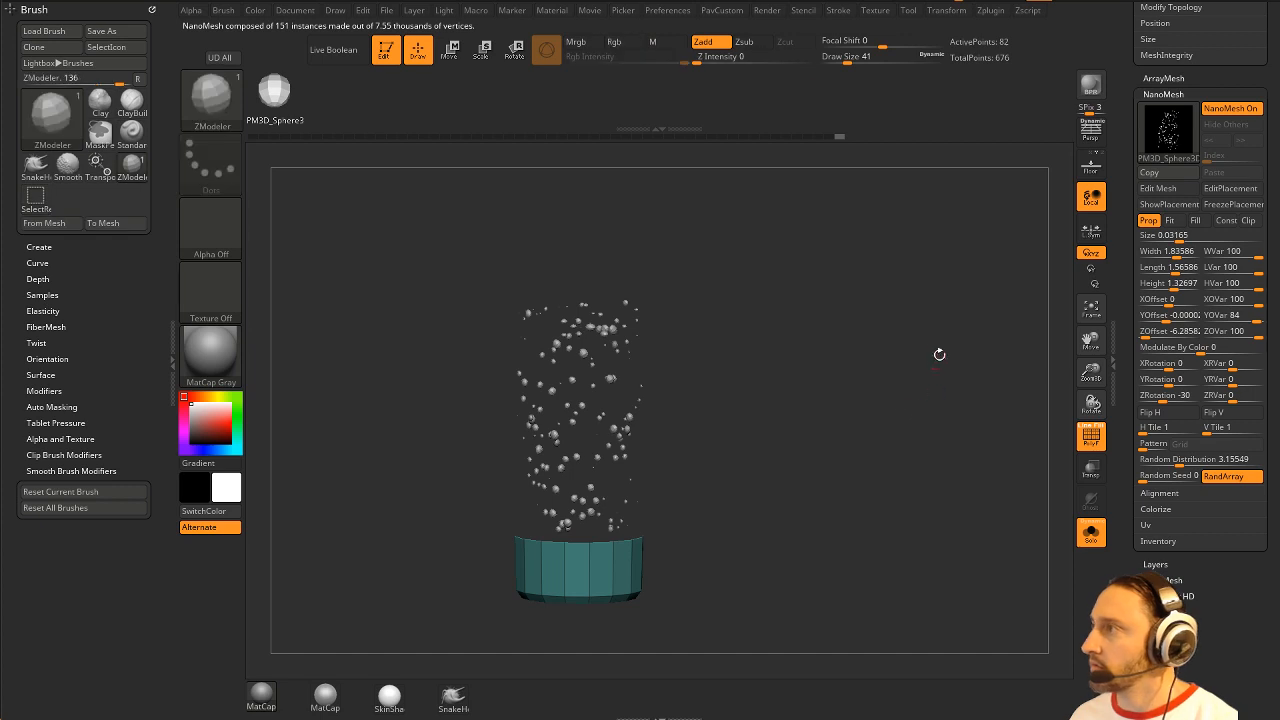
mouse_move(940, 354)
left_mouse_down()
mouse_move(846, 377)
mouse_move(870, 385)
left_mouse_up()
left_click(1175, 207)
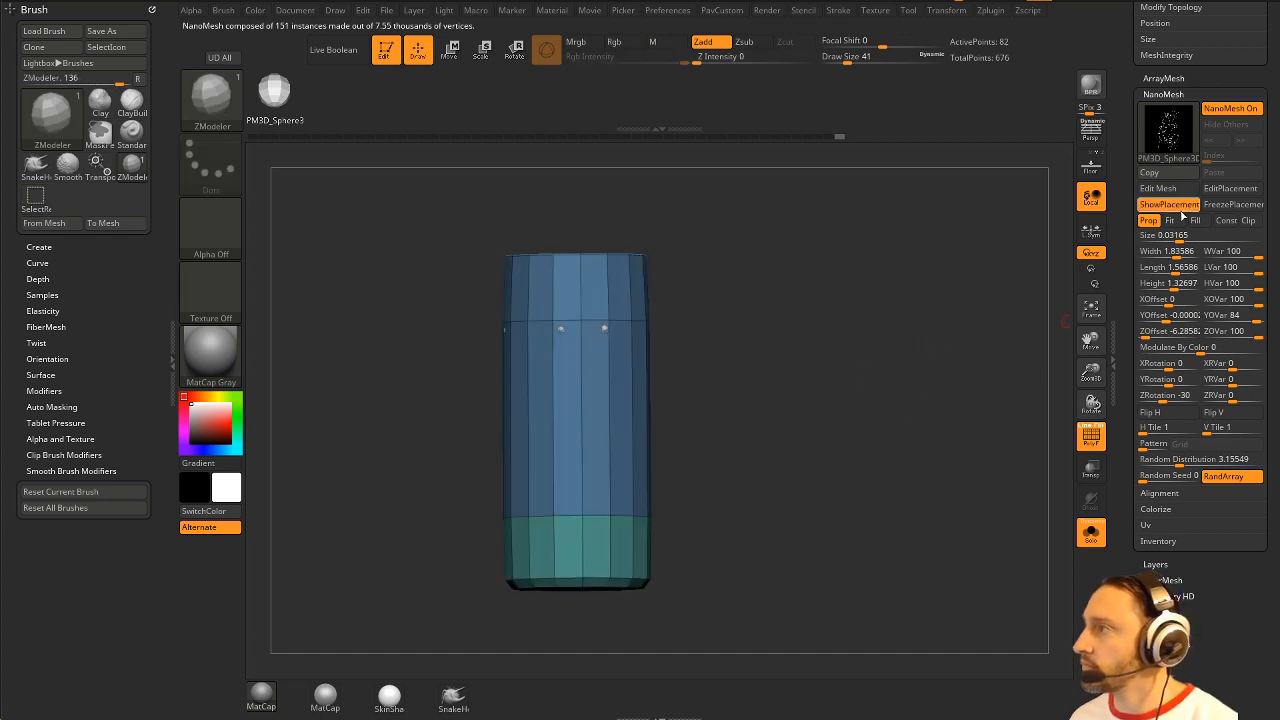
left_click_drag(930, 348, 869, 389)
left_click(1176, 208)
left_click(1176, 208)
left_click(1176, 208)
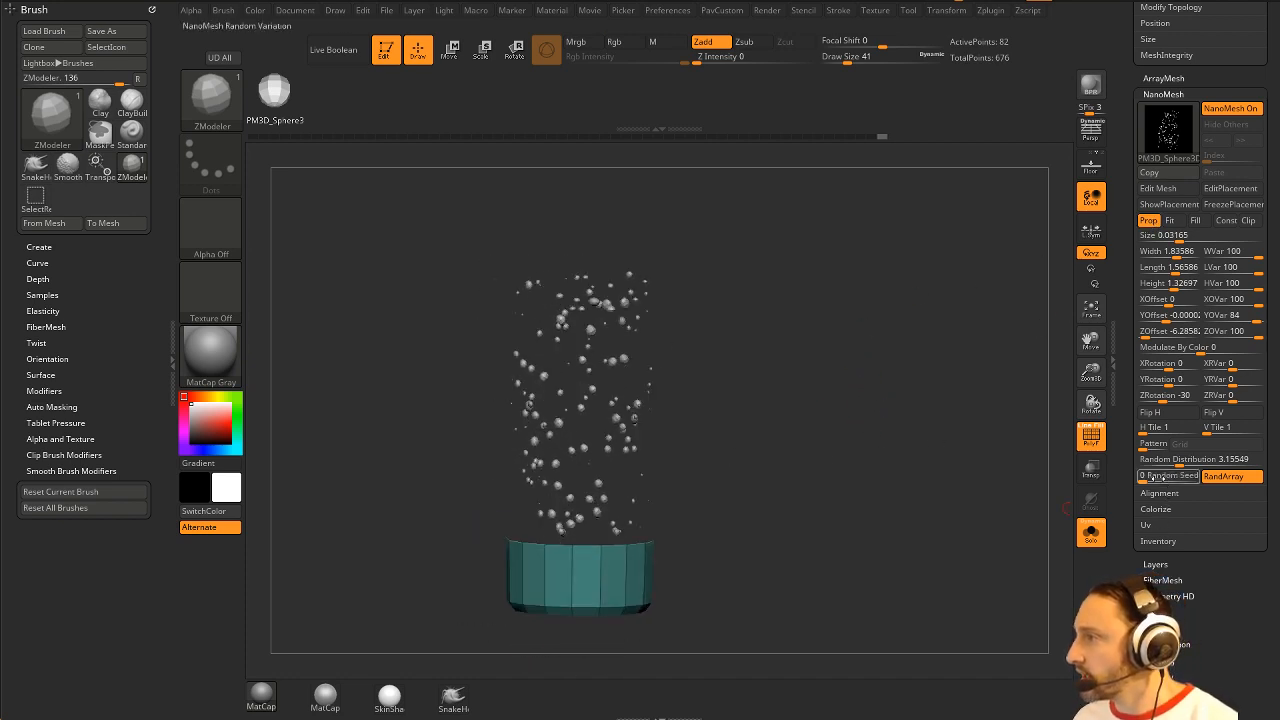
left_click(1168, 204)
left_click_drag(935, 393, 926, 386, "shift")
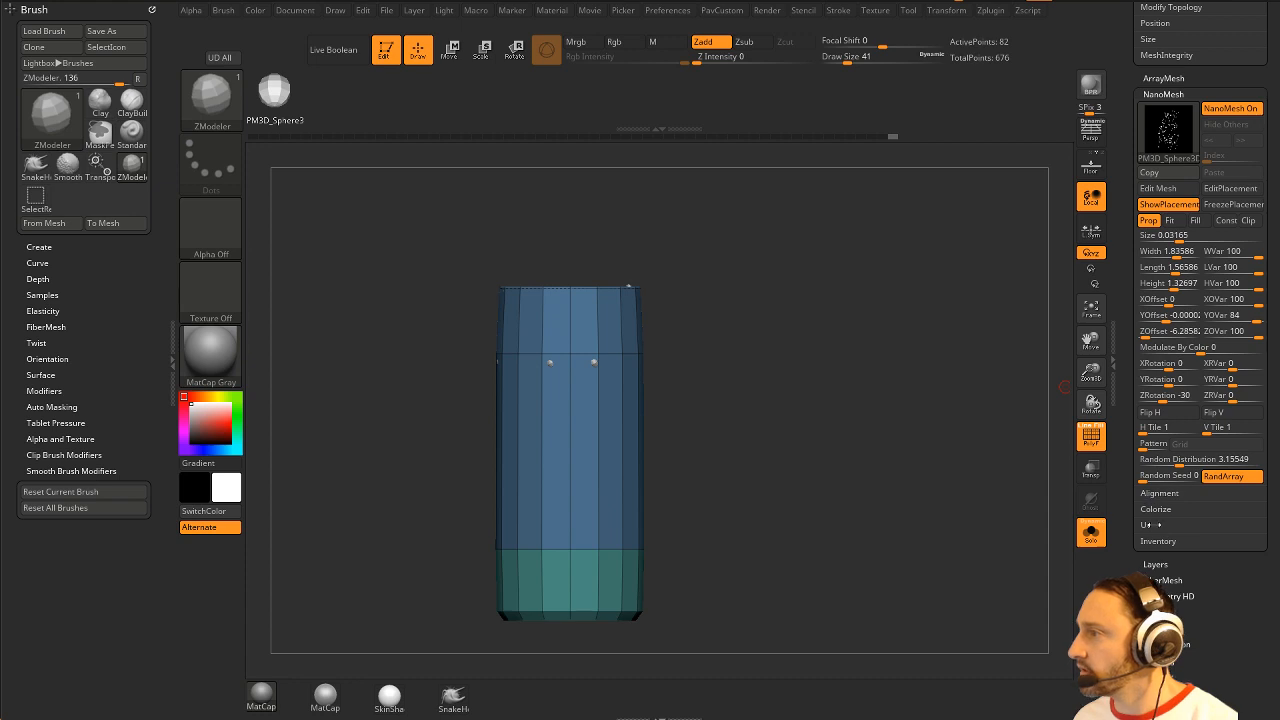
Step: Convert the NanoMesh bubbles on the inner cylinder into real mesh geometry
left_click(1158, 541)
left_click(1164, 556)
left_click_drag(1128, 493, 1127, 680)
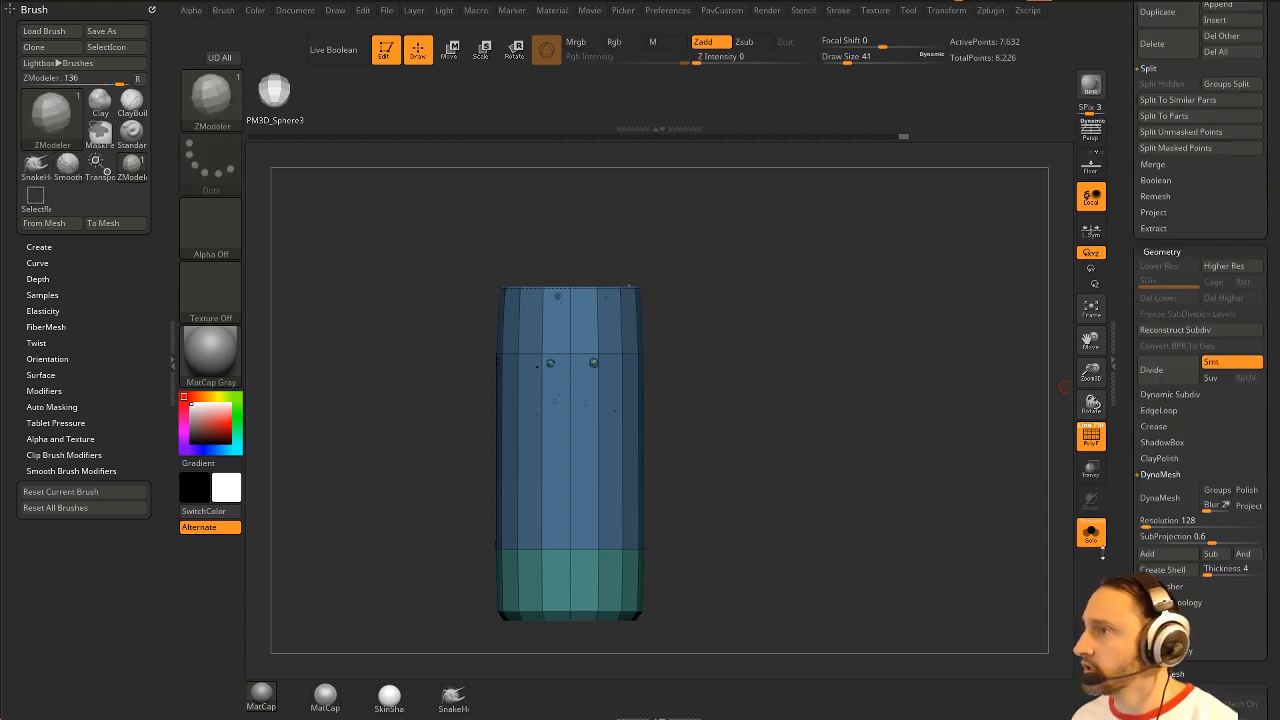
left_click_drag(1127, 292, 1128, 600)
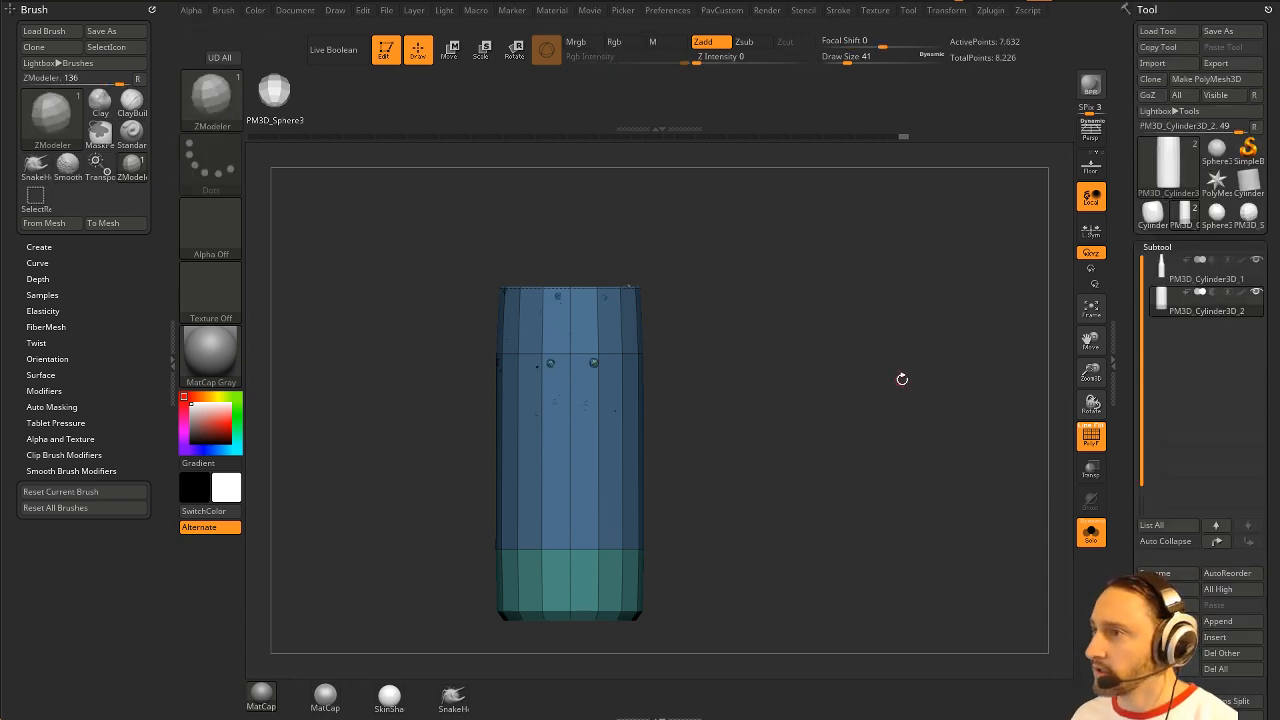
Step: Isolate the inner cylinder by hiding the bubble meshes, and split the hidden bubbles into their own subtool
left_click_drag(903, 380, 952, 394)
left_click(614, 561, "ctrl+shift")
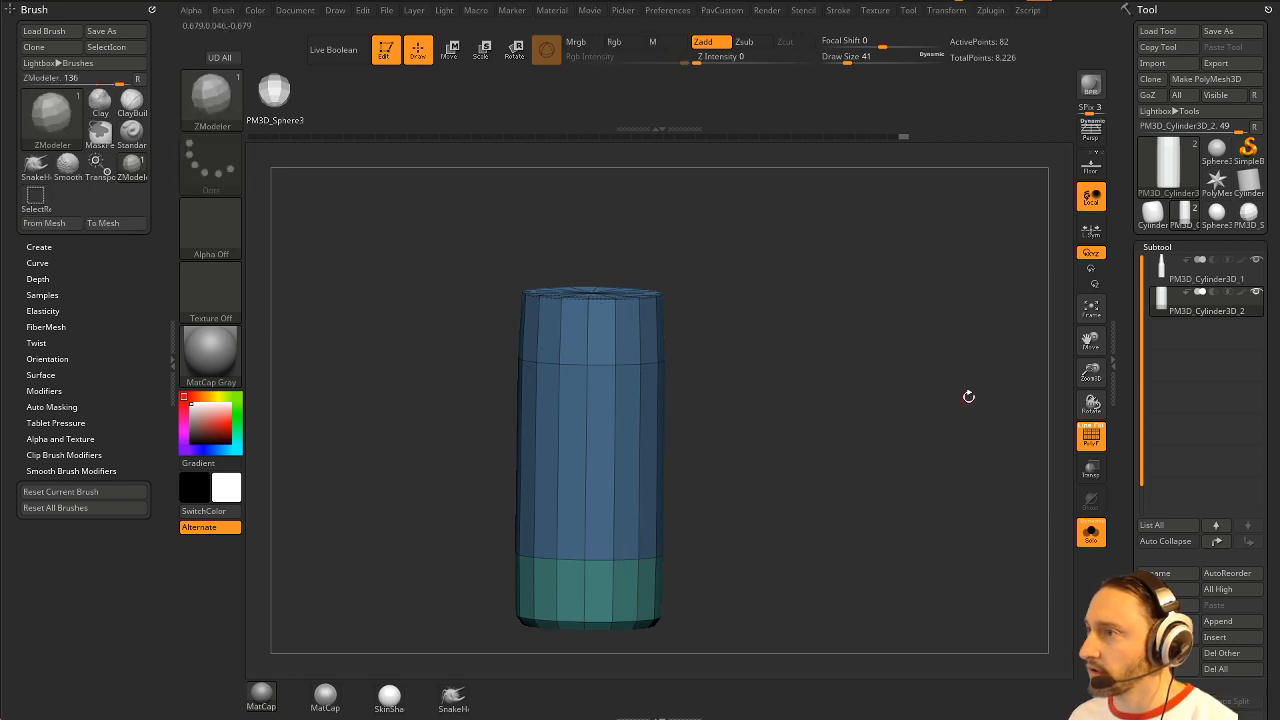
key("space")
left_click(992, 361)
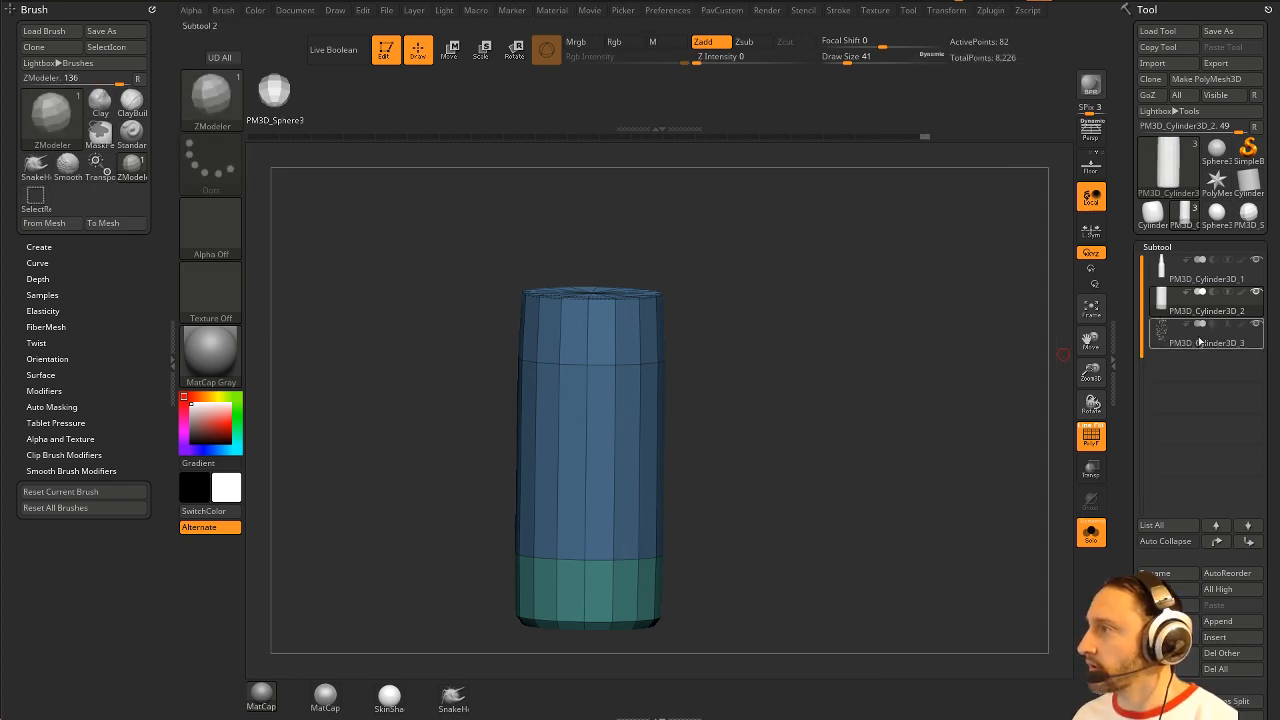
Step: Smooth the inner cylinder with Dynamic Subdivision and open the render settings
key("d")
left_click_drag(894, 388, 950, 420)
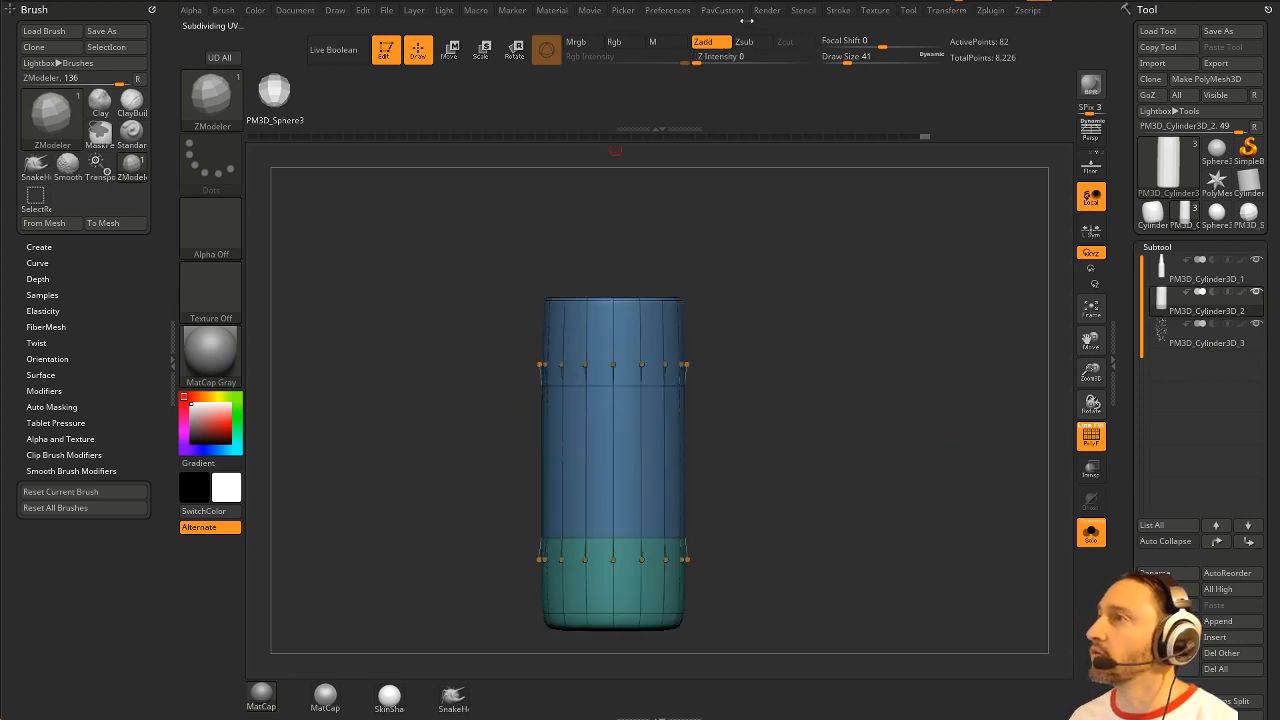
left_click(767, 10)
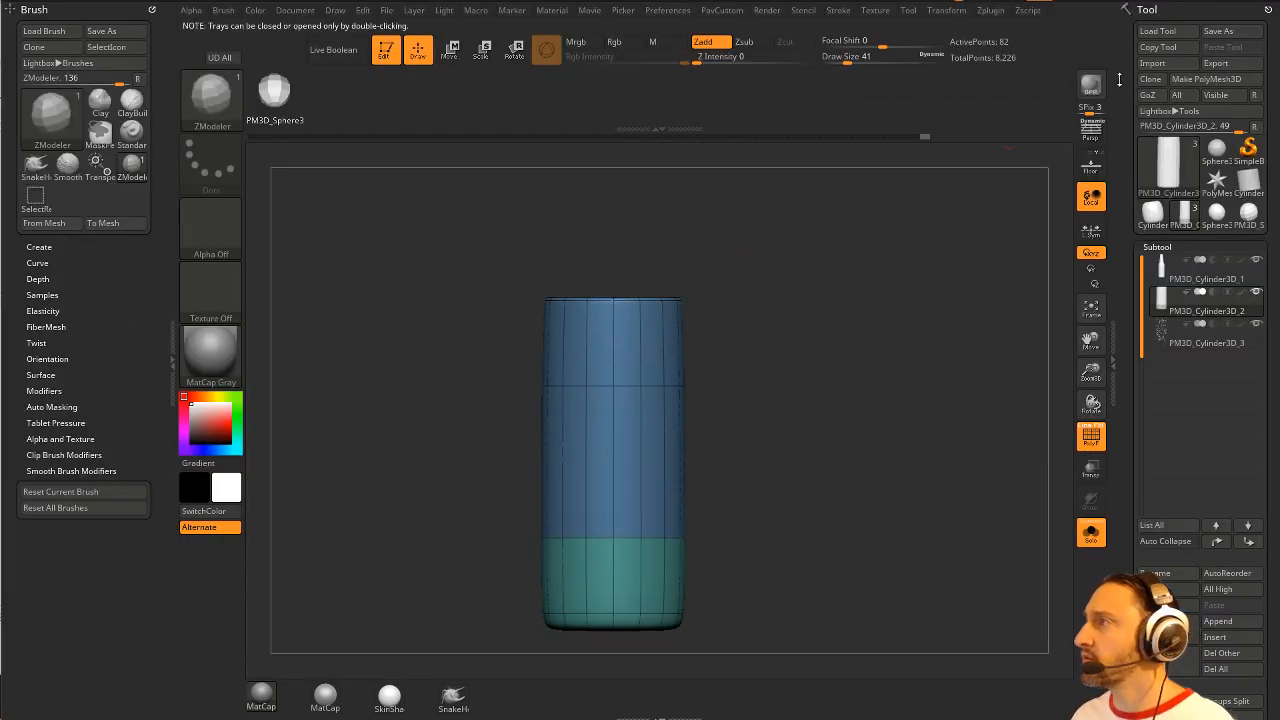
Step: Open and dismiss the OBJ export dialog for the cylinder, and show the FBX export options beside the canvas
left_click(1212, 64)
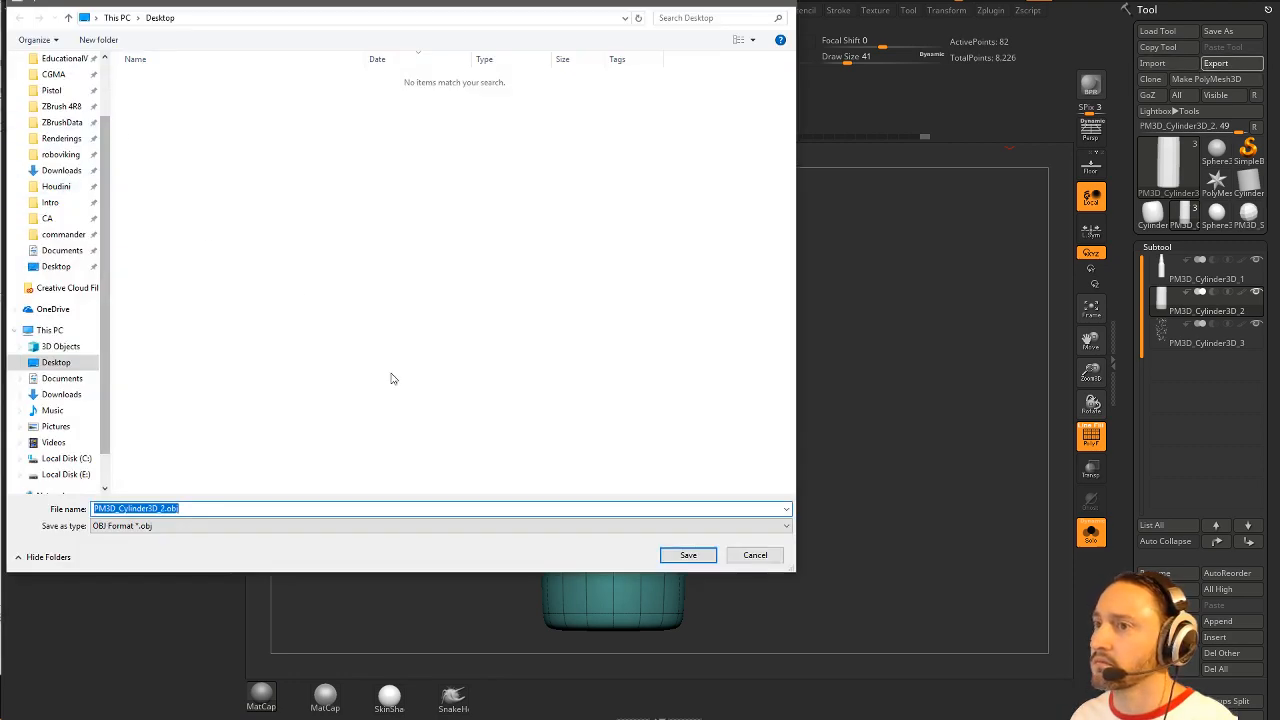
left_click(688, 554)
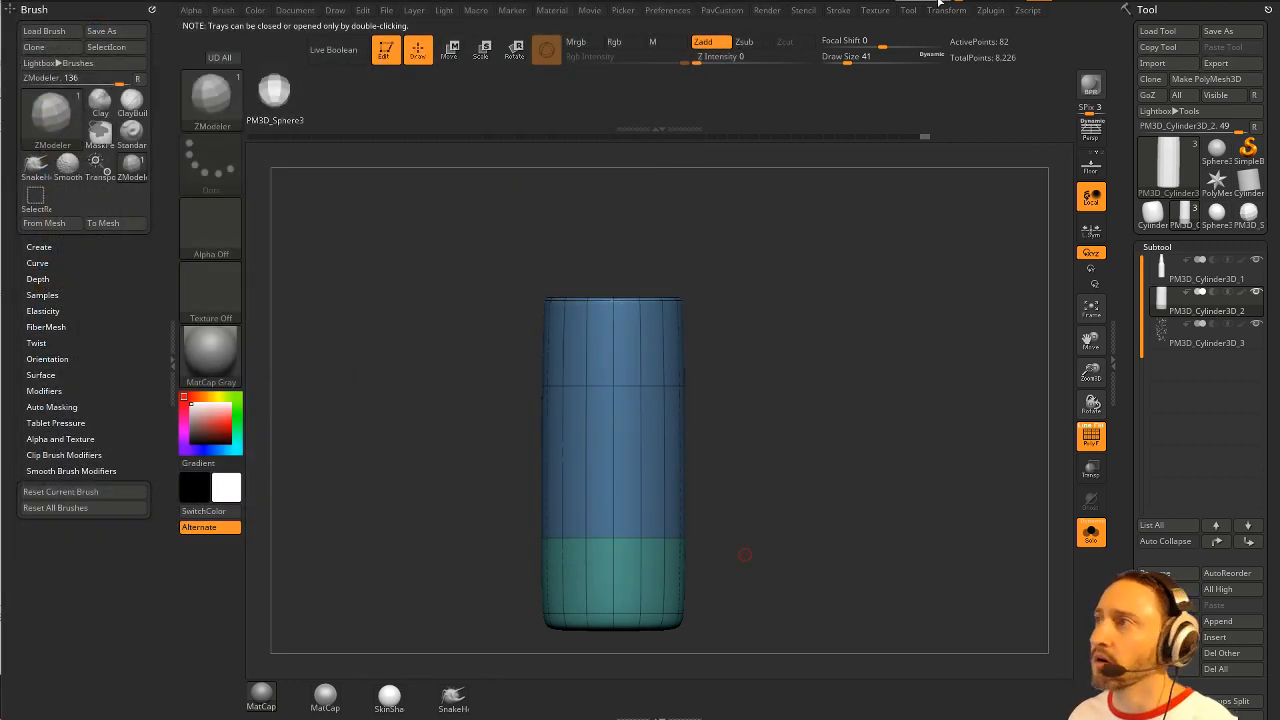
mouse_move(988, 14)
mouse_move(984, 24)
left_mouse_down()
mouse_move(50, 640)
mouse_move(47, 612)
left_mouse_up()
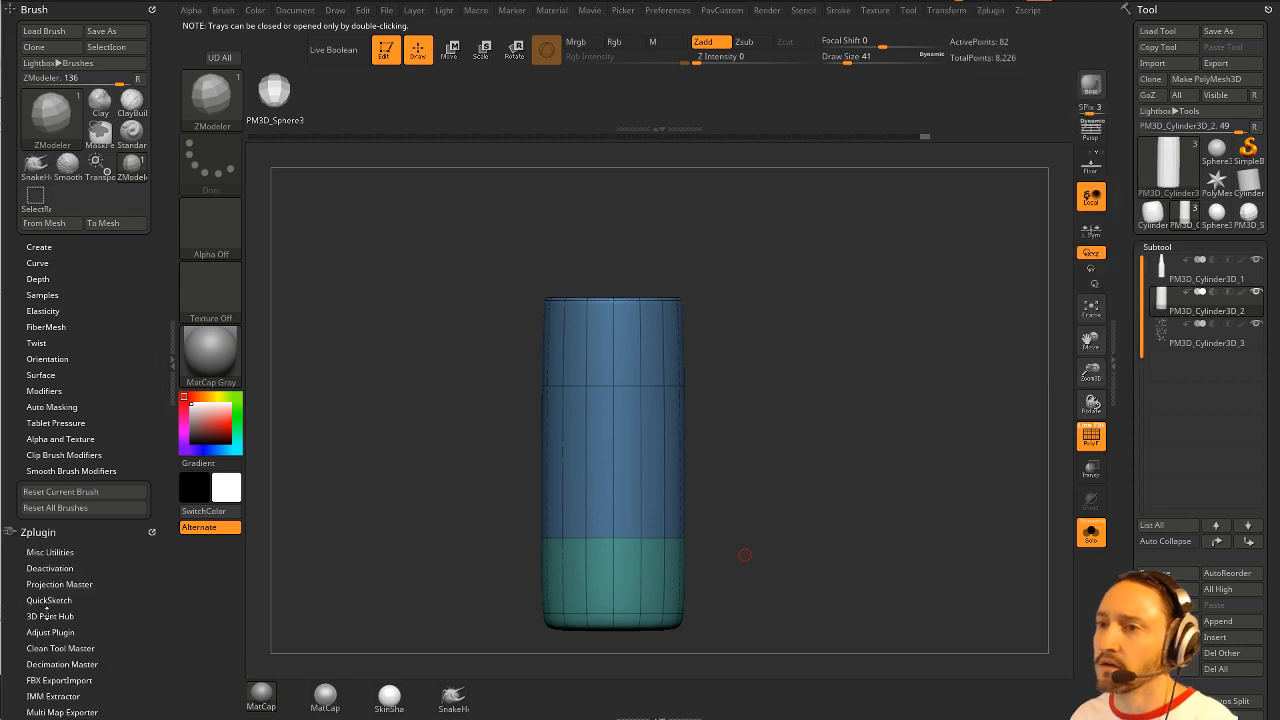
left_click_drag(97, 570, 97, 279)
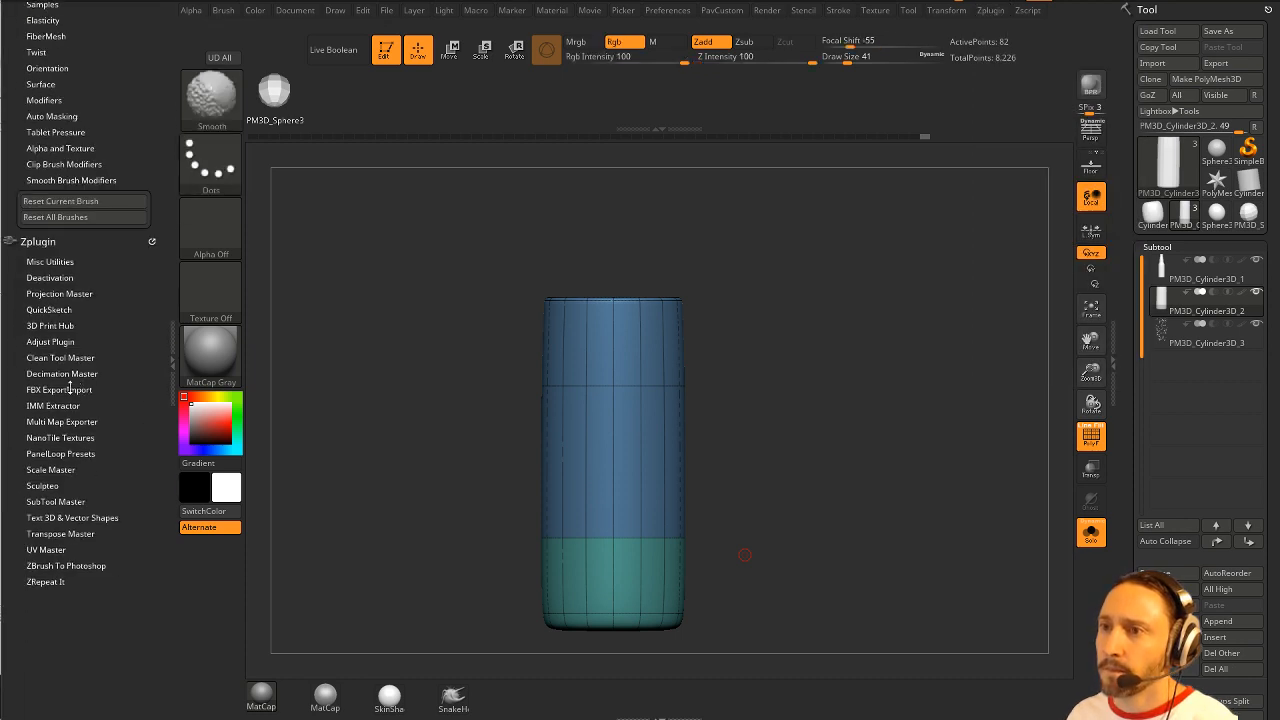
left_click(59, 389)
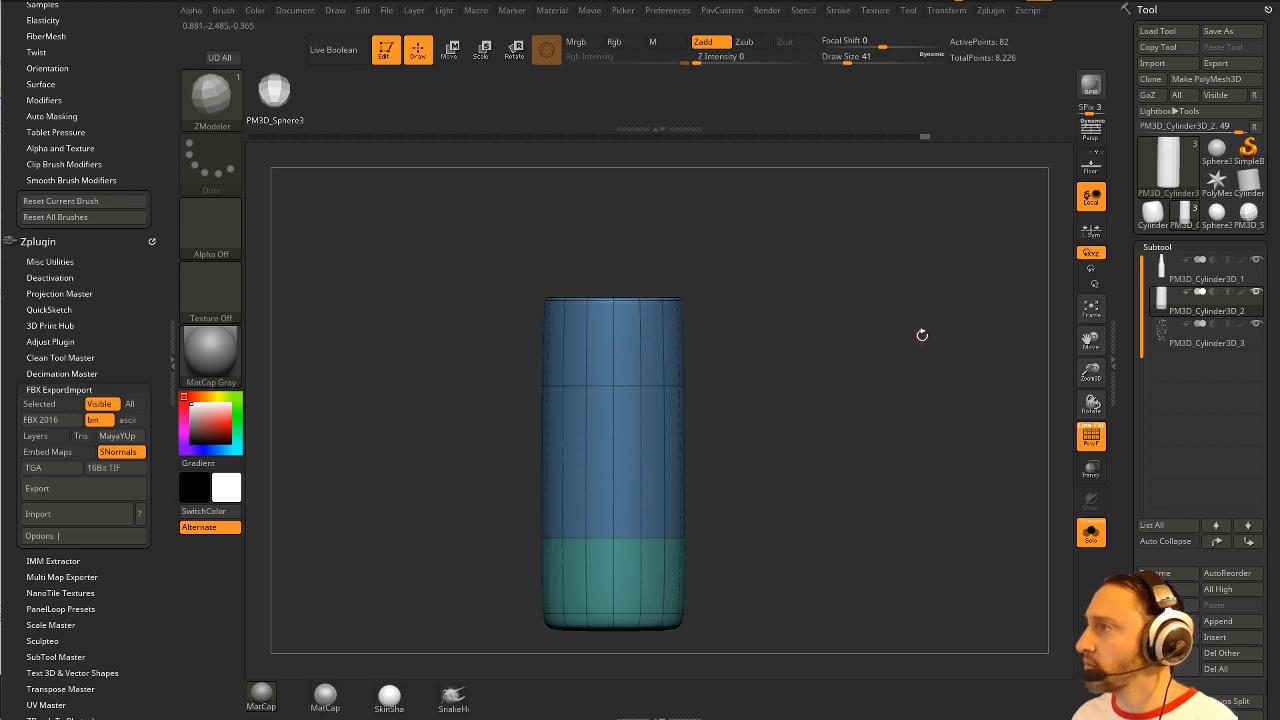
Step: Send the soloed inner cylinder to KeyShot and inspect it along with its entry in the scene tree
left_click_drag(922, 335, 915, 336)
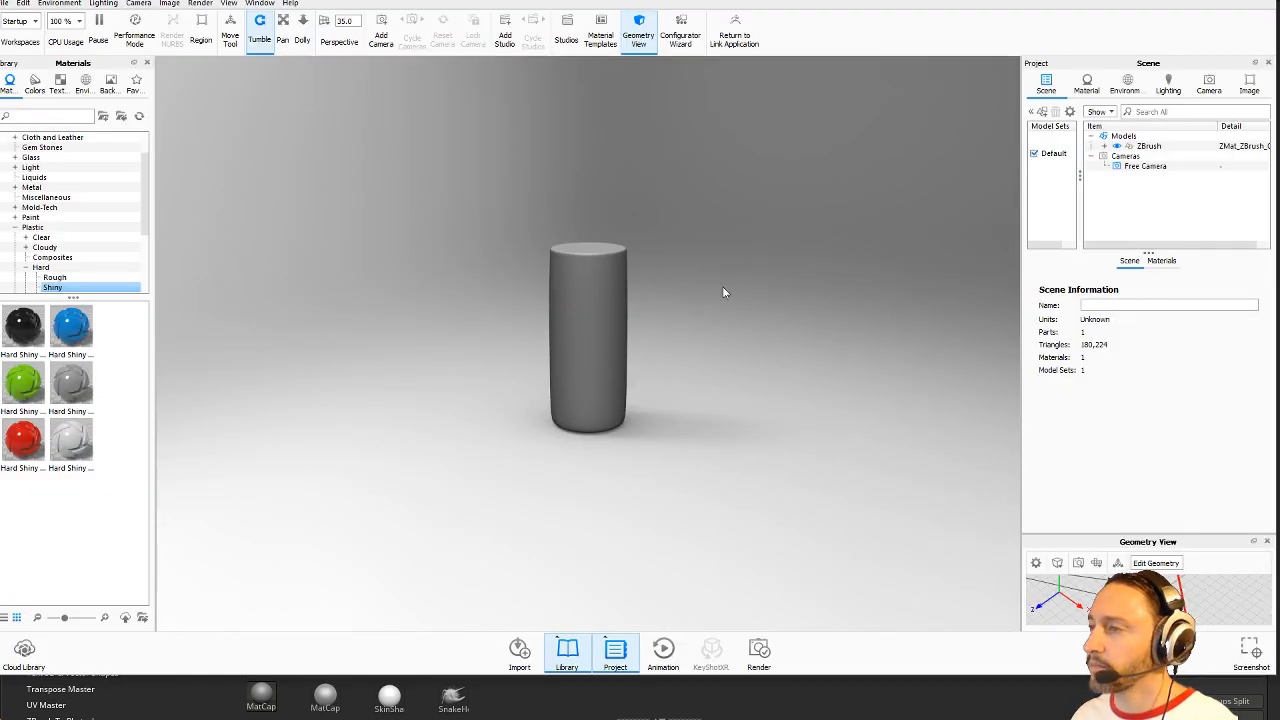
right_click_drag(994, 466, 994, 406, "alt")
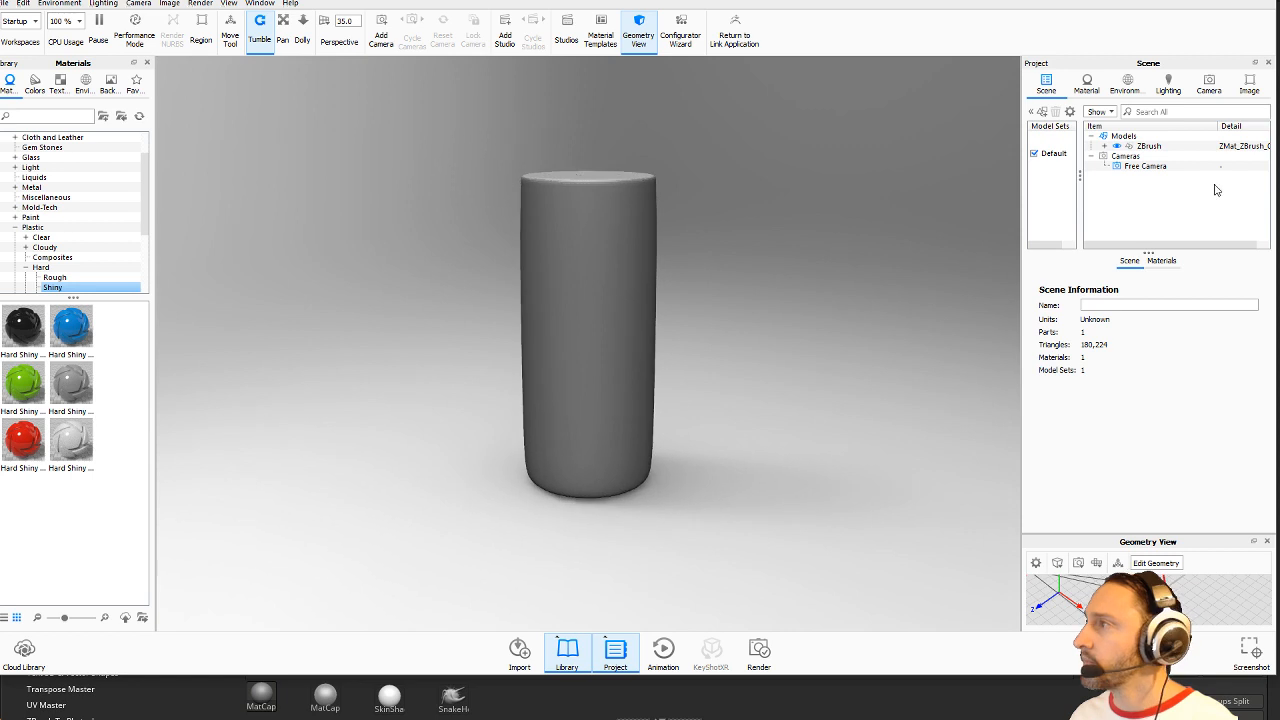
left_click(1104, 147)
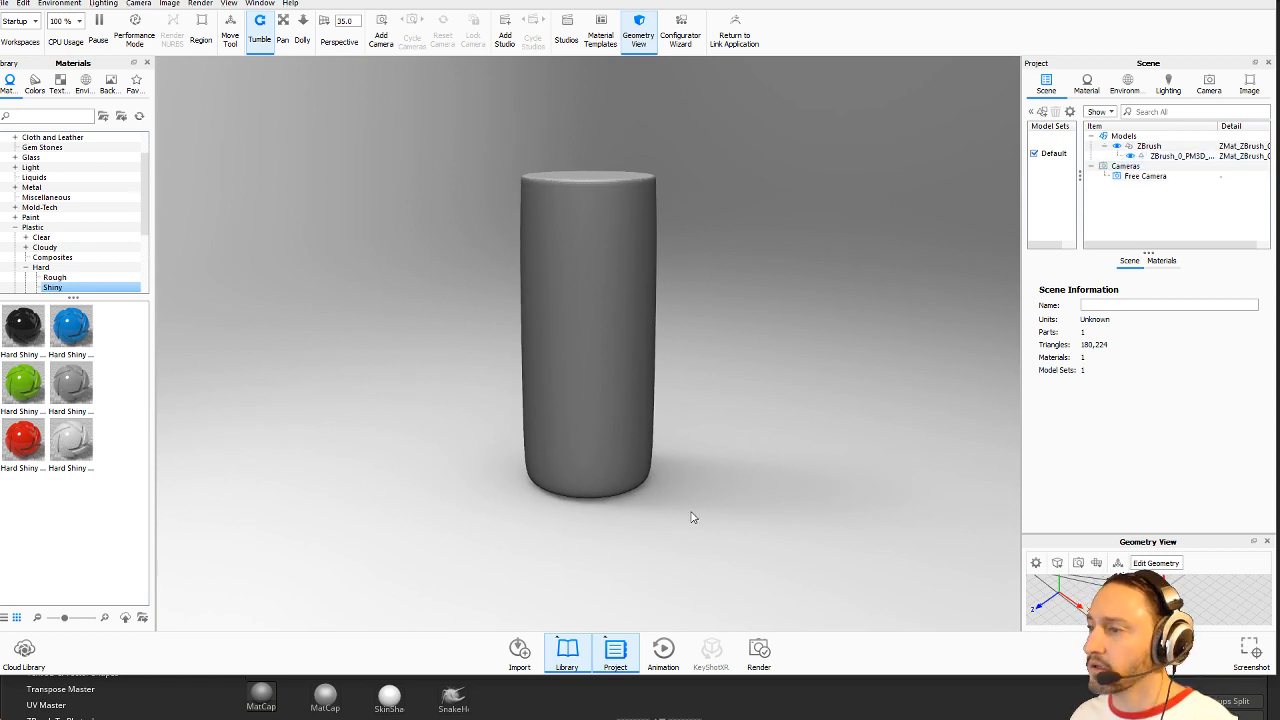
left_click_drag(801, 300, 817, 268)
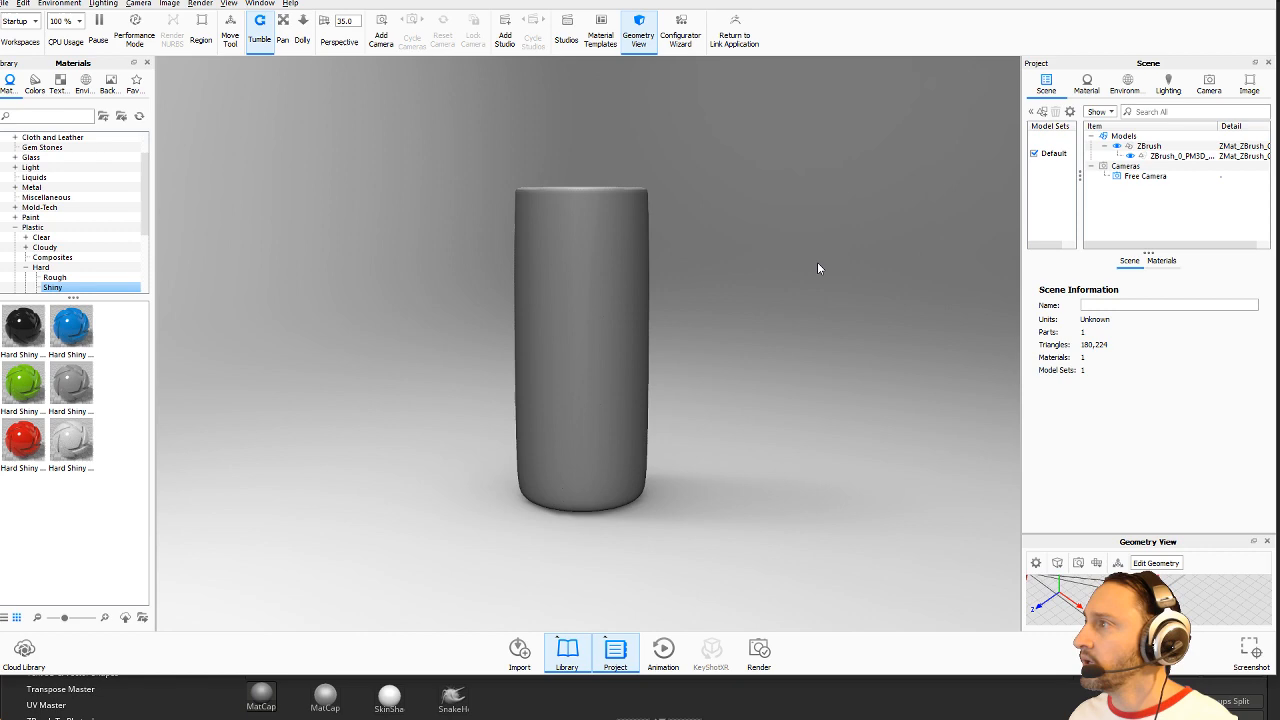
Step: Switch back to ZBrush, turn off Solo, and send the bottle, liquid cylinder and bubbles to KeyShot
left_click(180, 717)
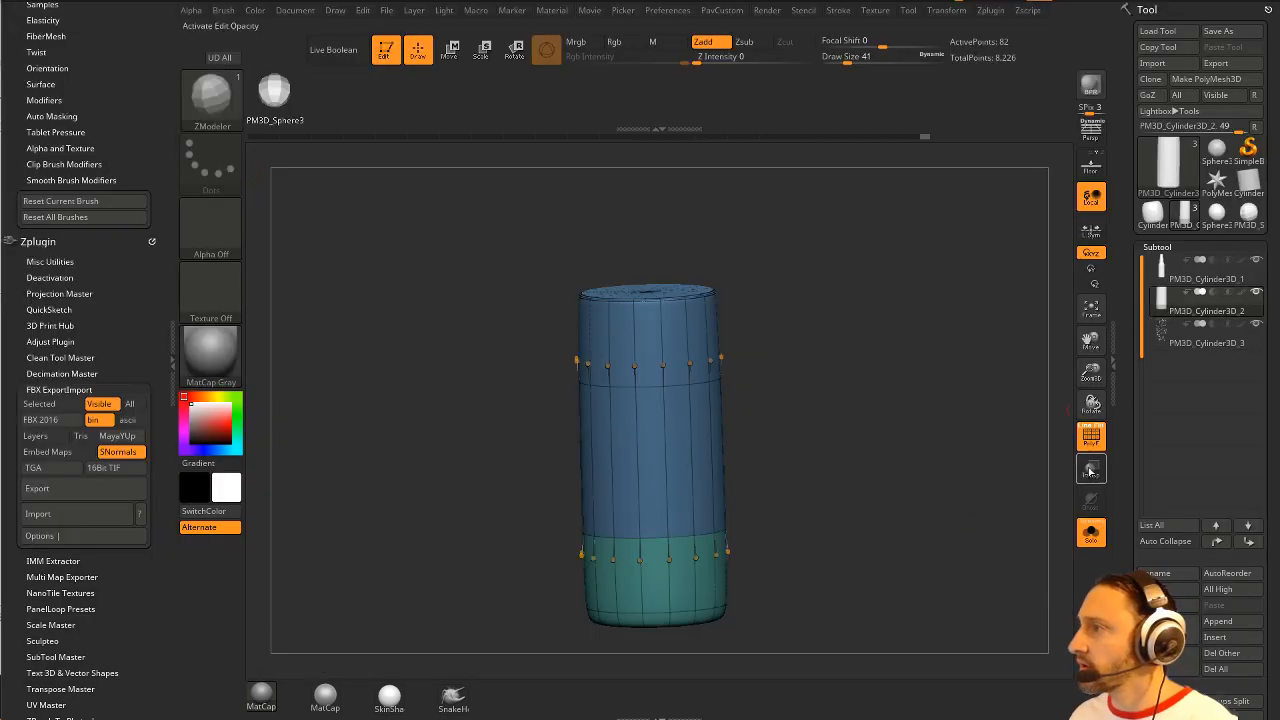
left_click(1092, 534)
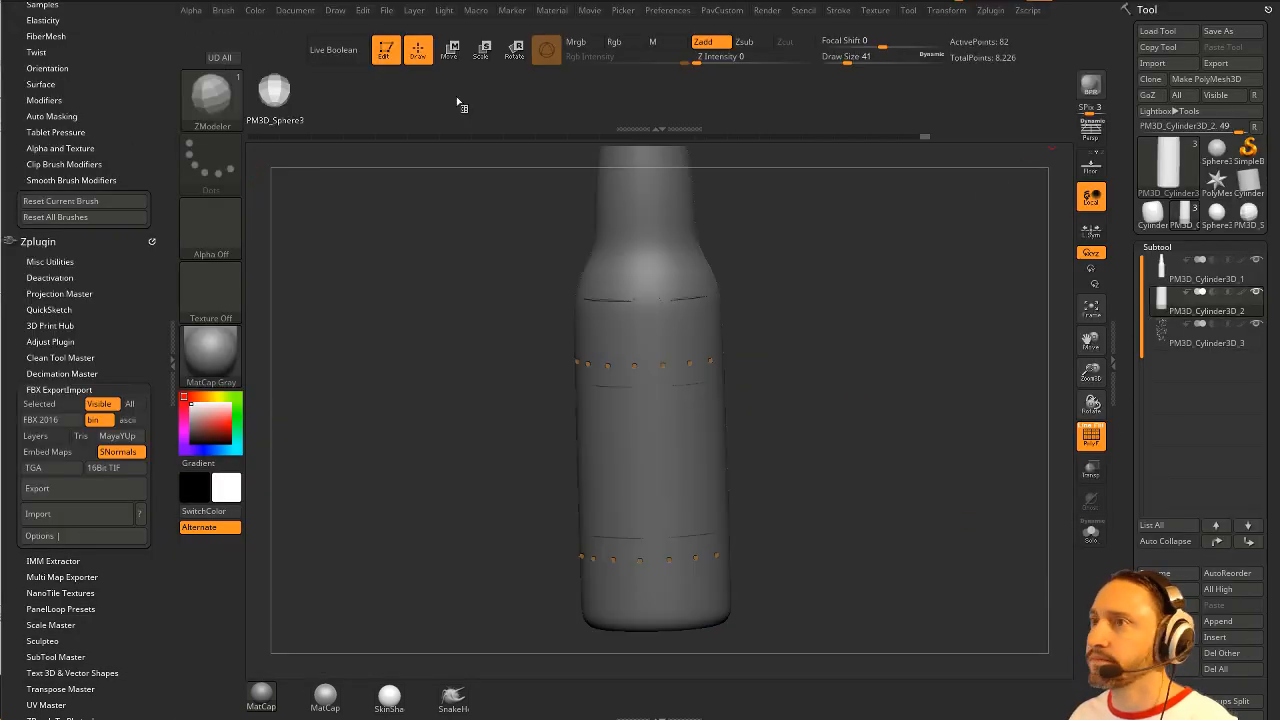
left_click(1091, 87)
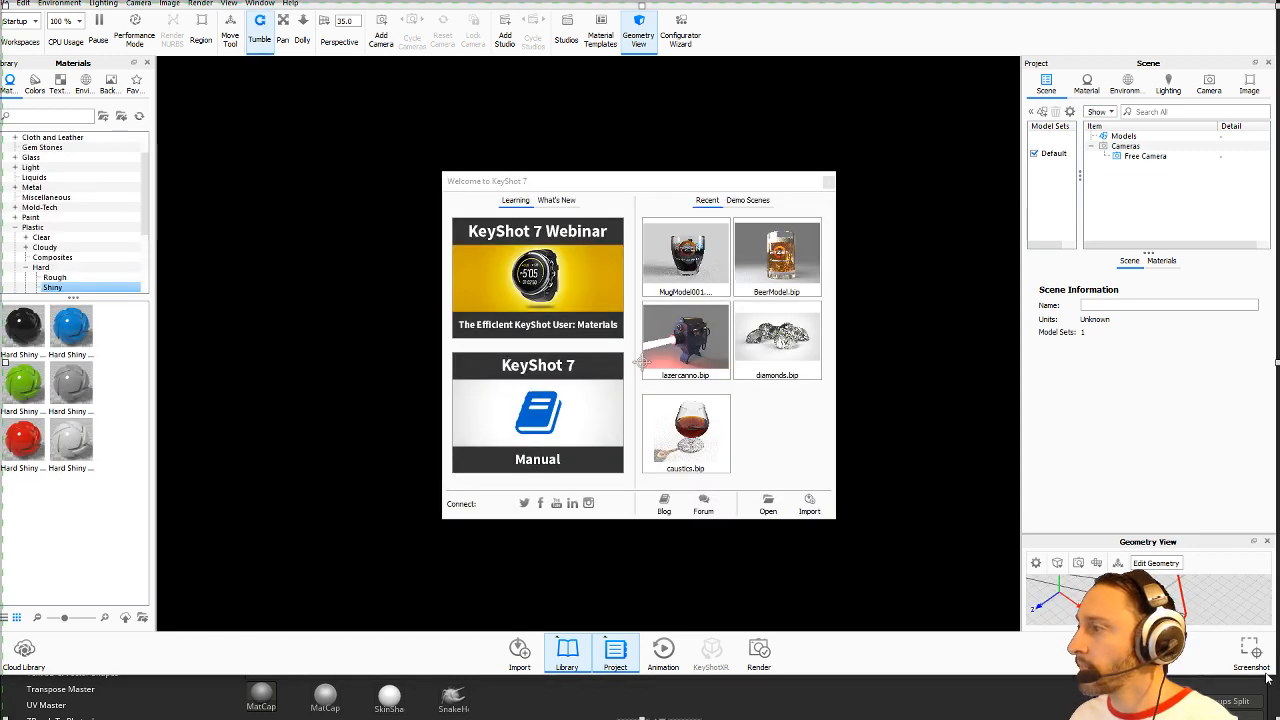
Step: Dismiss the welcome window of the extra empty KeyShot instance and quit that instance
left_click(828, 181)
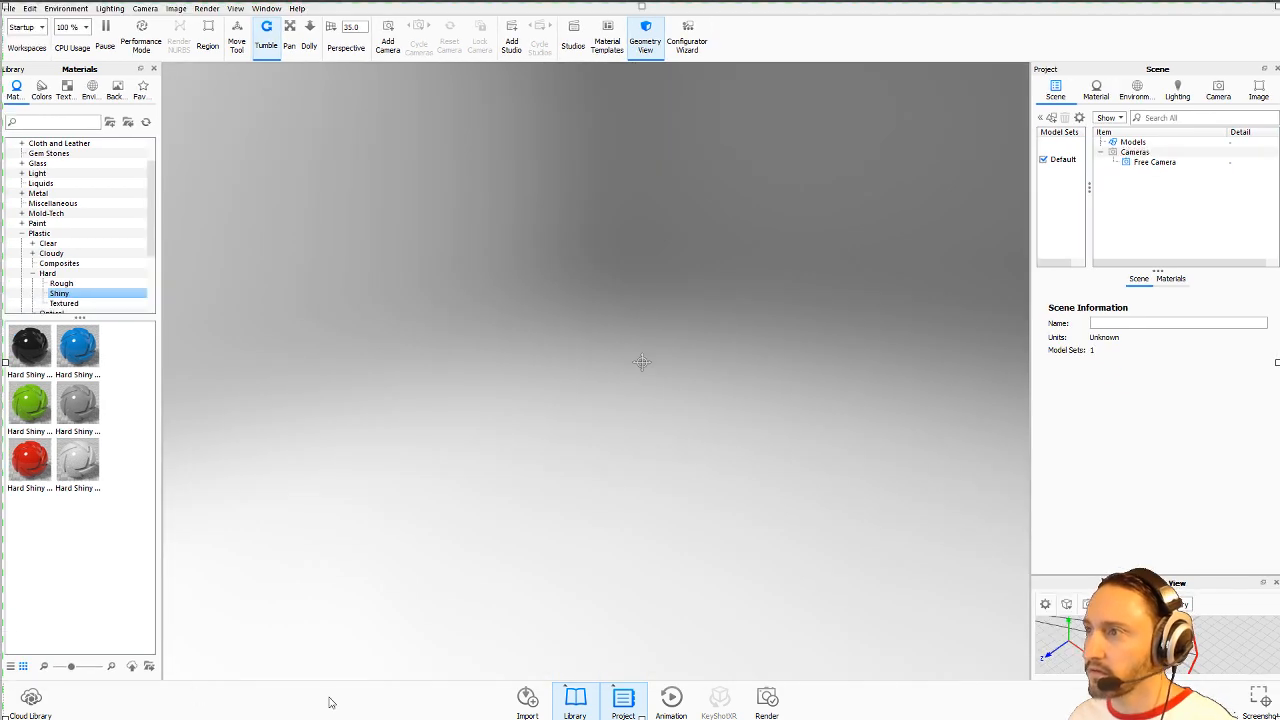
left_click_drag(600, 6, 533, 436)
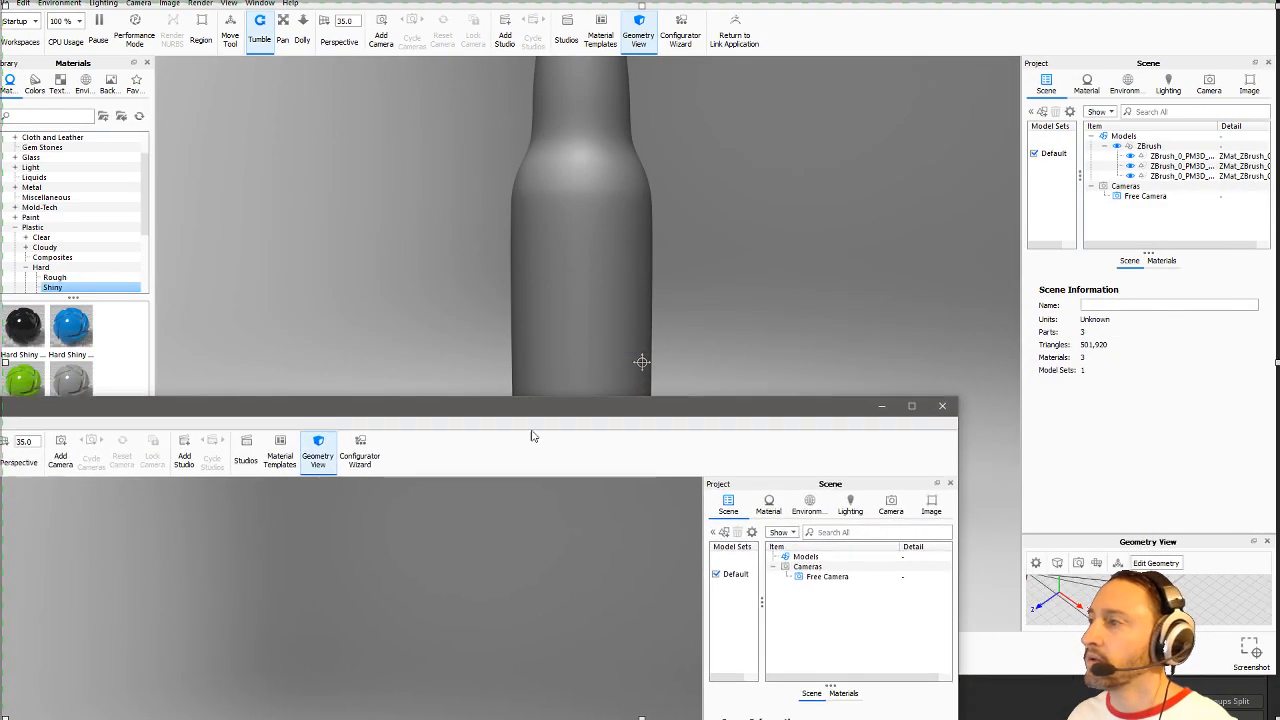
left_click(955, 409)
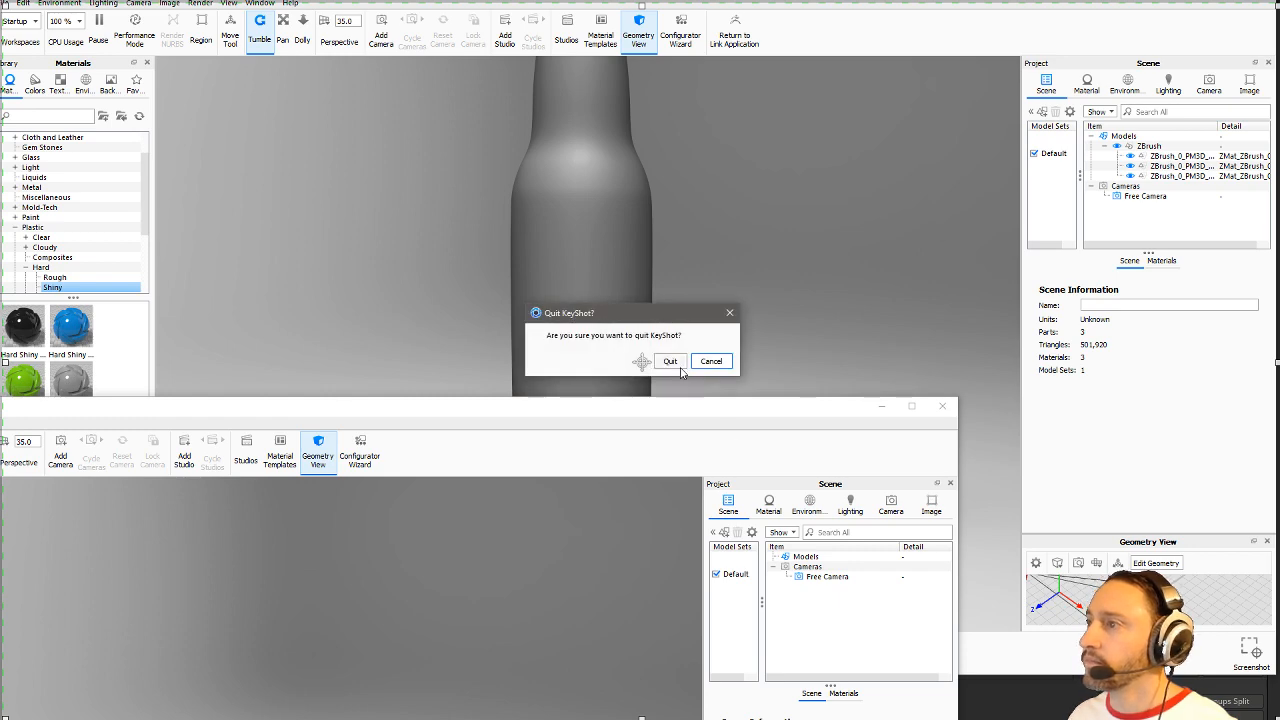
left_click(674, 363)
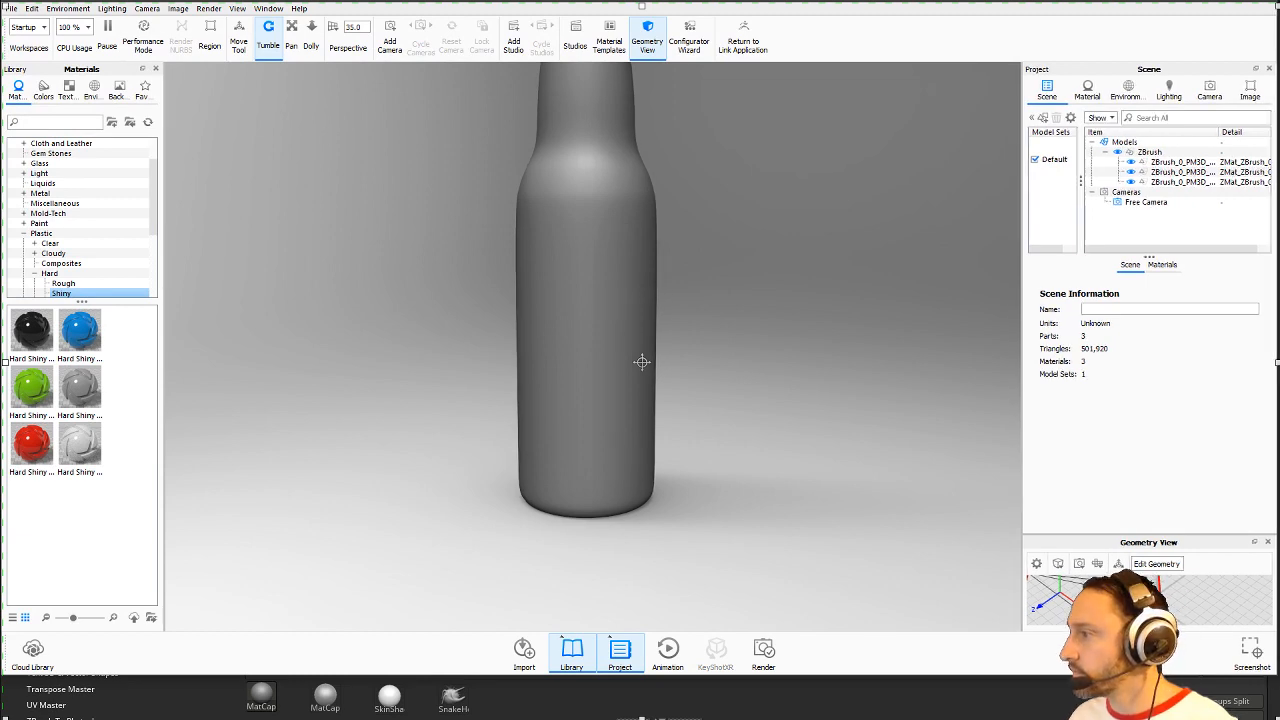
Step: Apply the Glass (Solid) White material from the Solid Glass library to the outer bottle
scroll(886, 404, "down", 1)
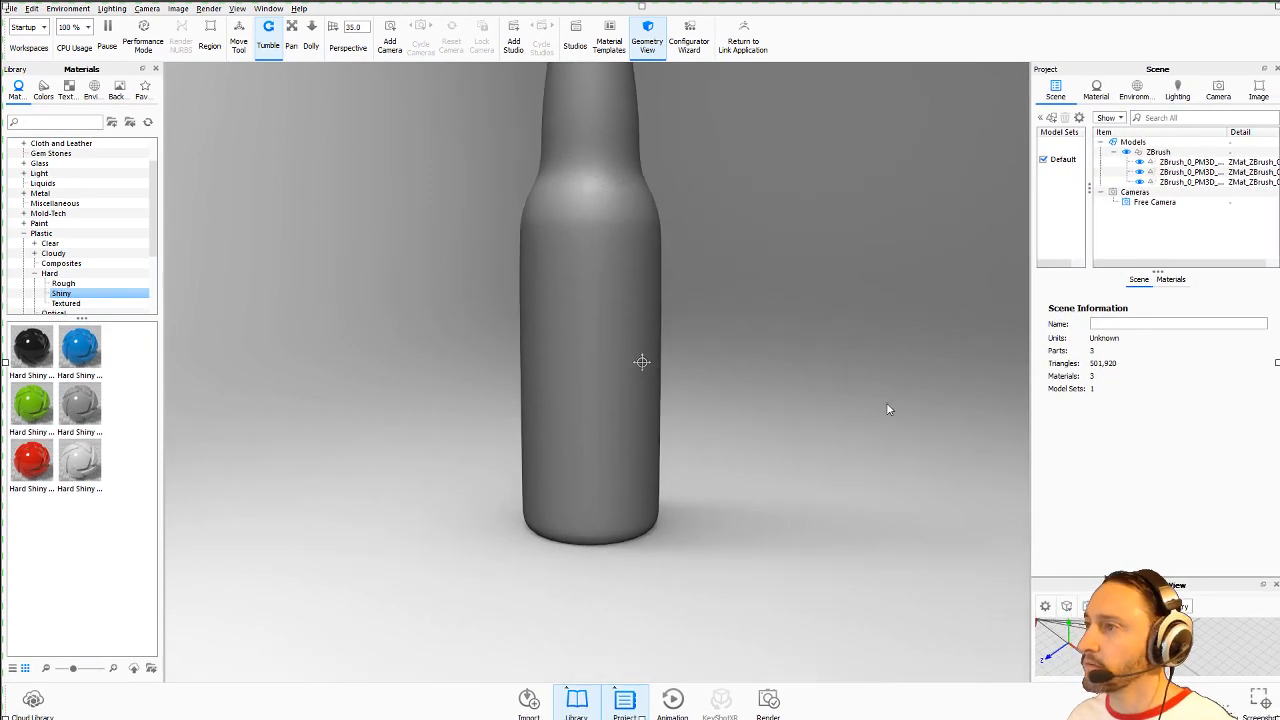
middle_click_drag(792, 290, 780, 348)
scroll(764, 290, "down", 5)
scroll(890, 406, "up", 2)
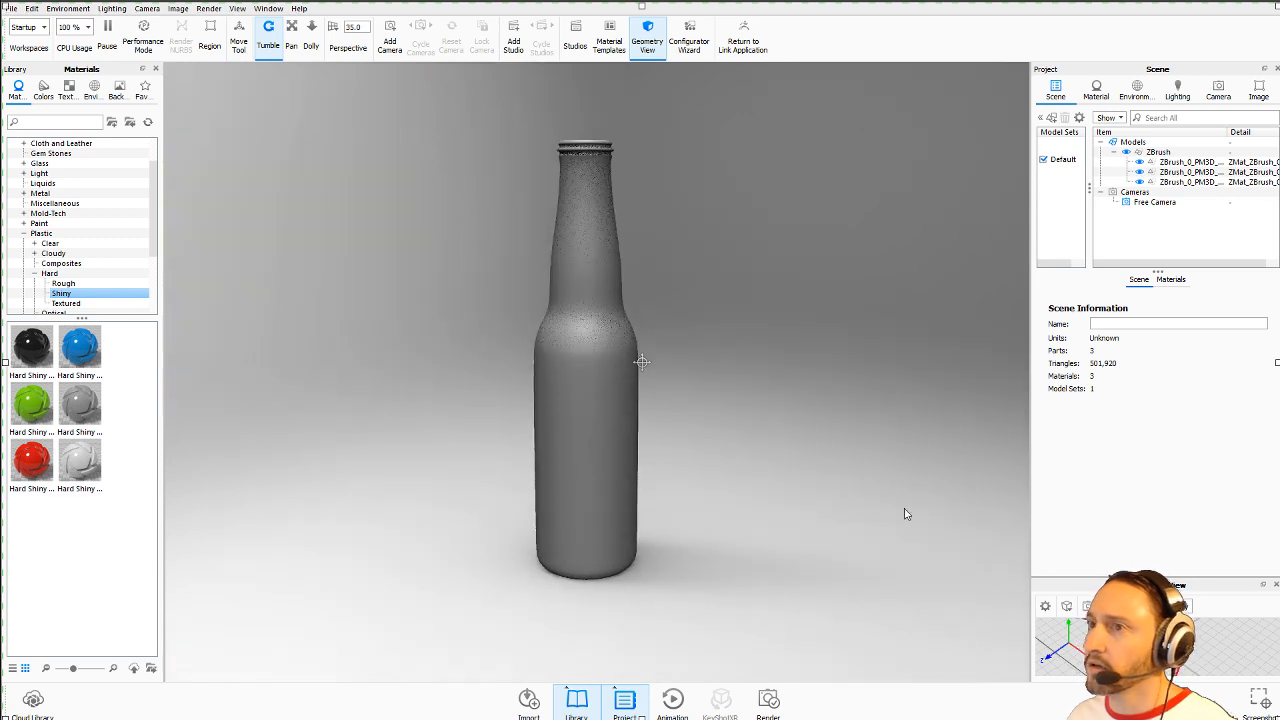
left_click(24, 233)
left_click(23, 164)
left_click(66, 174)
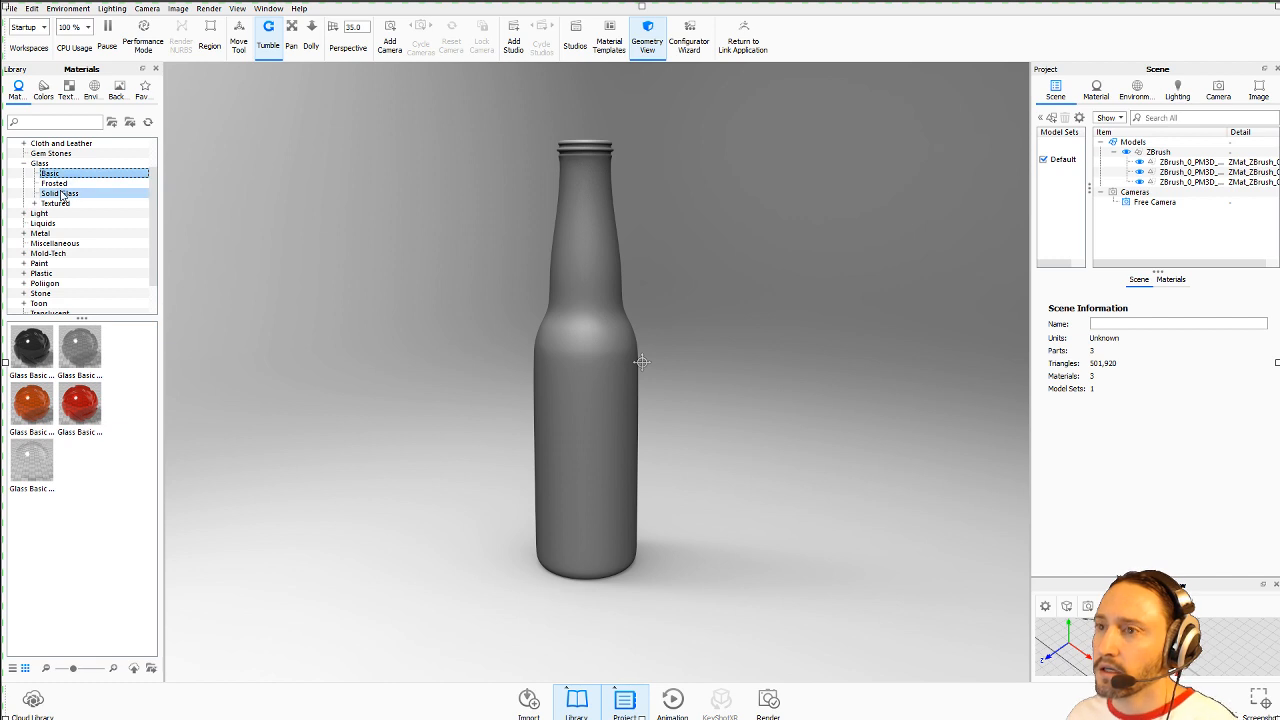
left_click(62, 194)
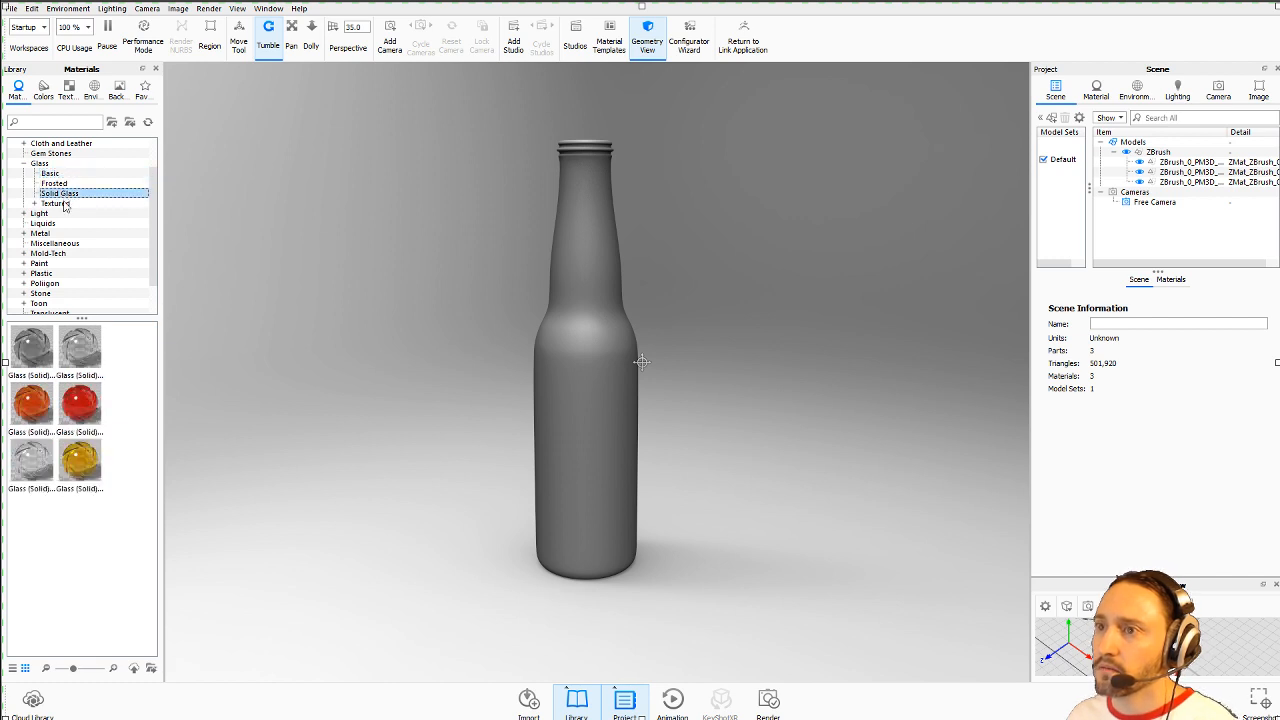
mouse_move(33, 347)
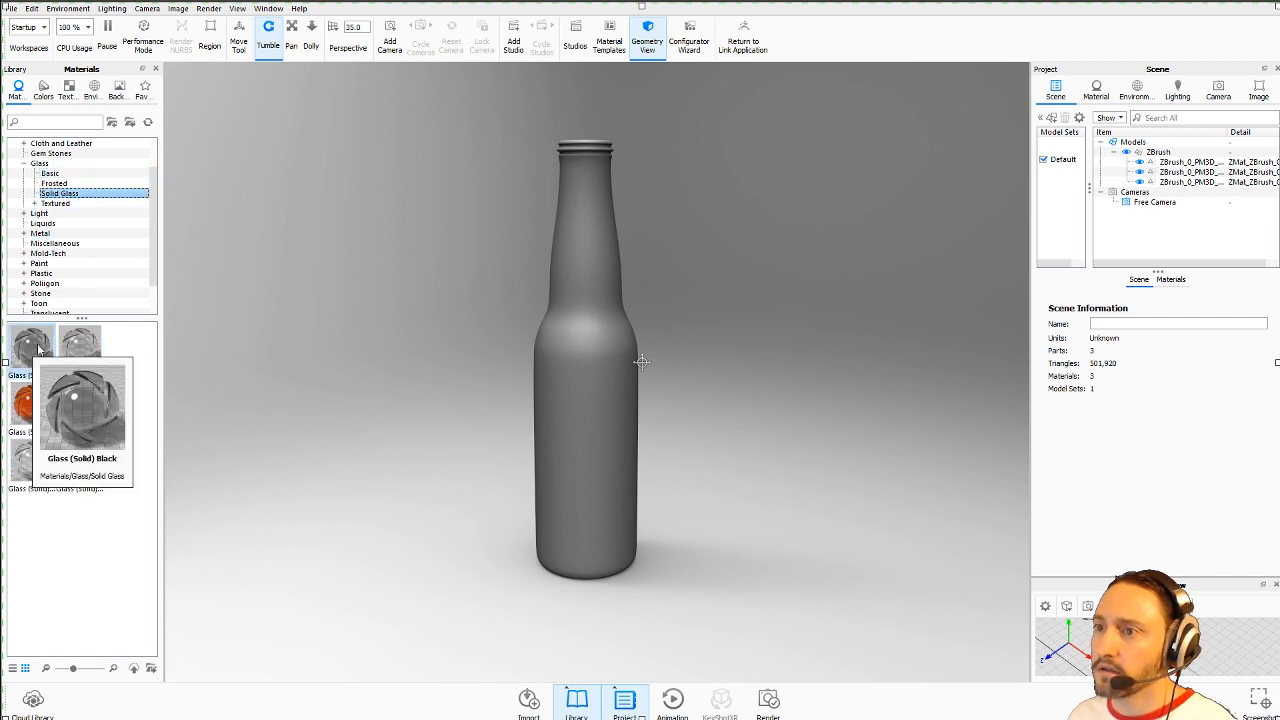
mouse_move(43, 396)
mouse_move(86, 400)
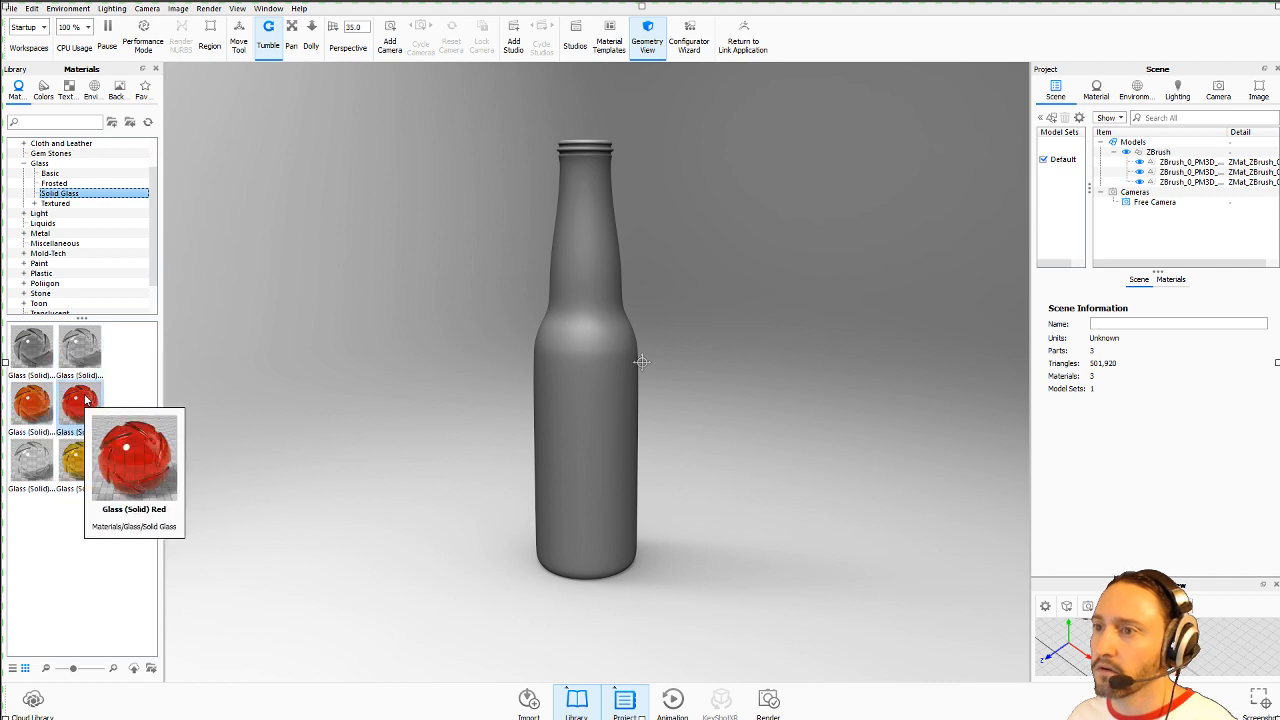
mouse_move(46, 463)
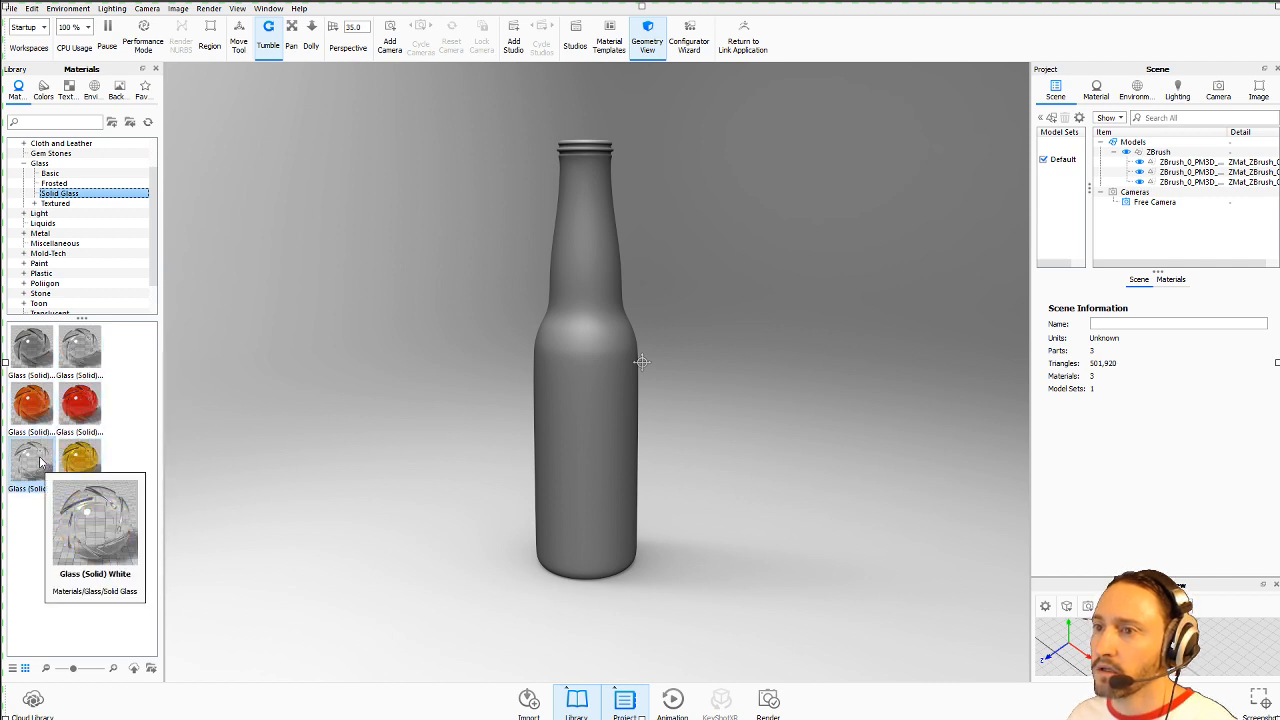
left_click_drag(40, 462, 562, 379)
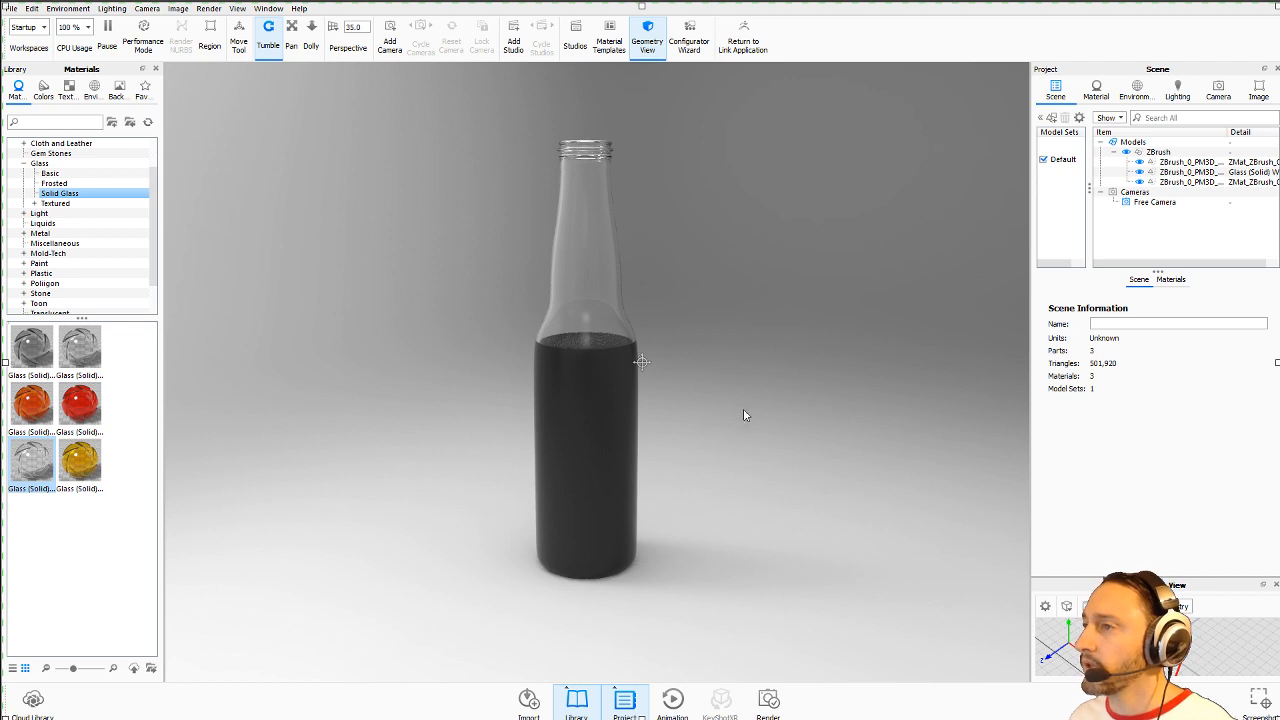
left_click(24, 164)
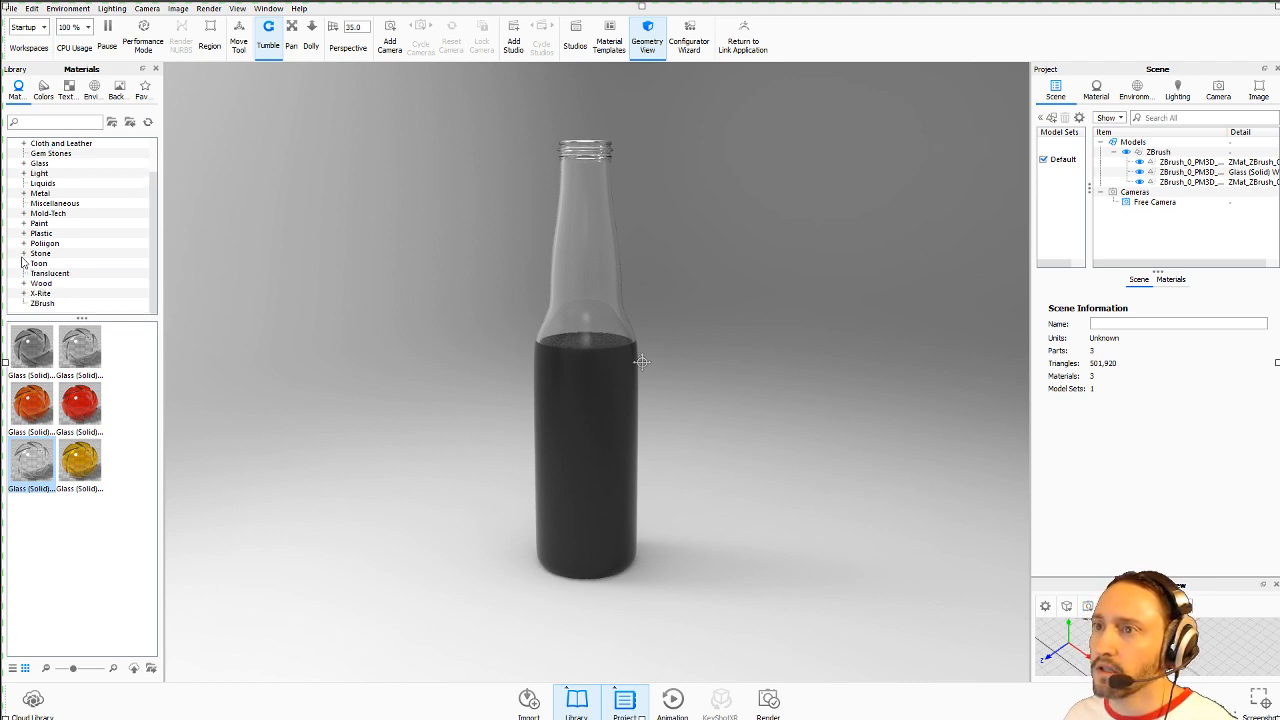
Step: Apply the Liquid Beer material from the Liquids library to the inner cylinder part of the bottle
scroll(22, 262, "up", 1)
left_click(42, 213)
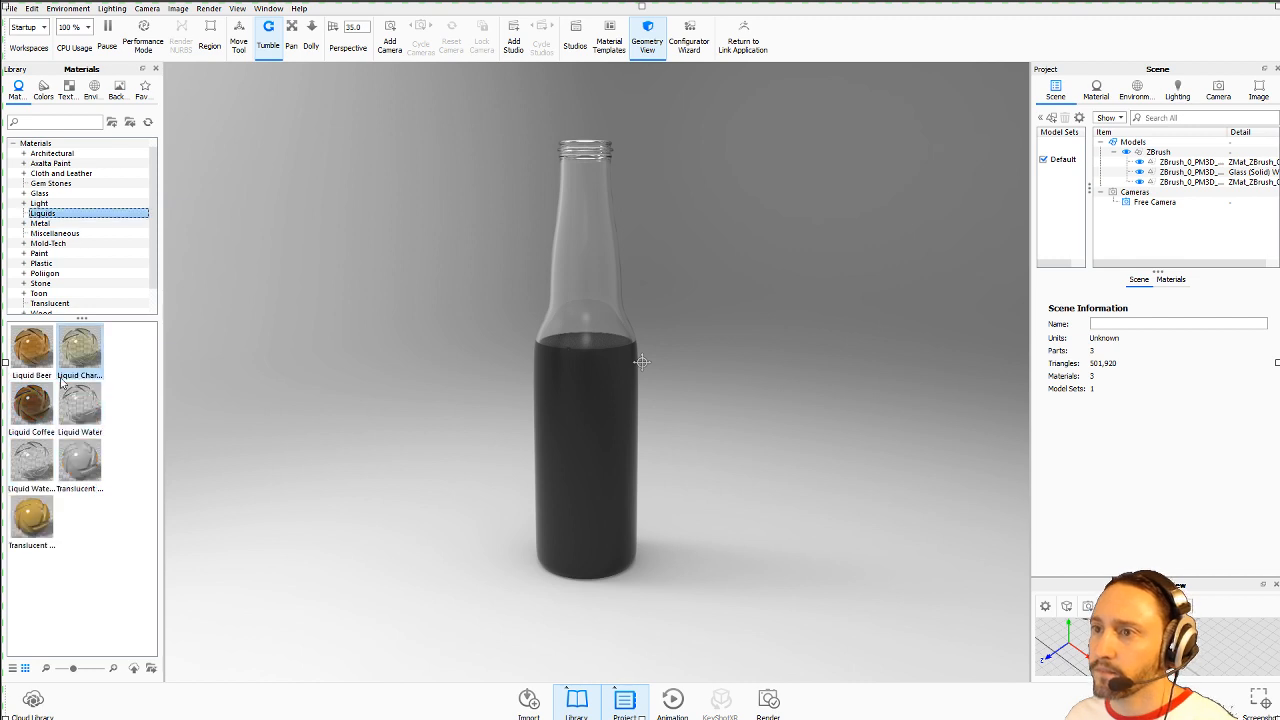
mouse_move(34, 349)
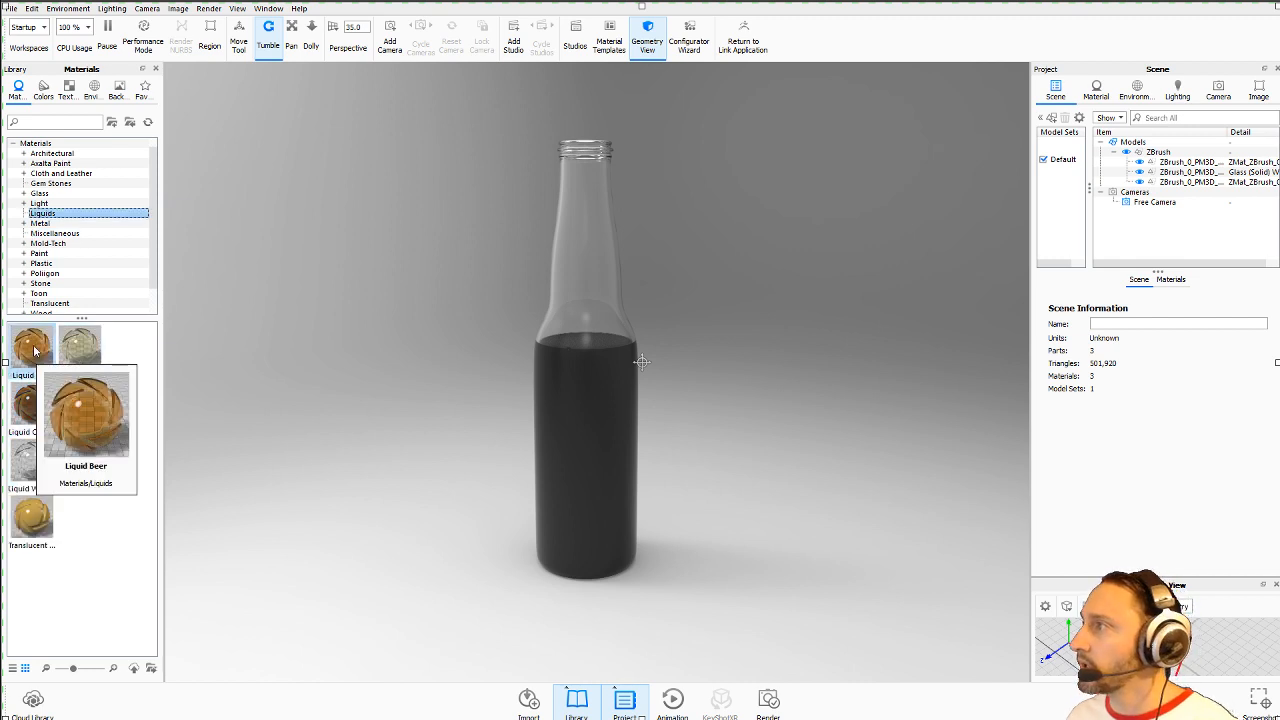
left_click(1210, 173)
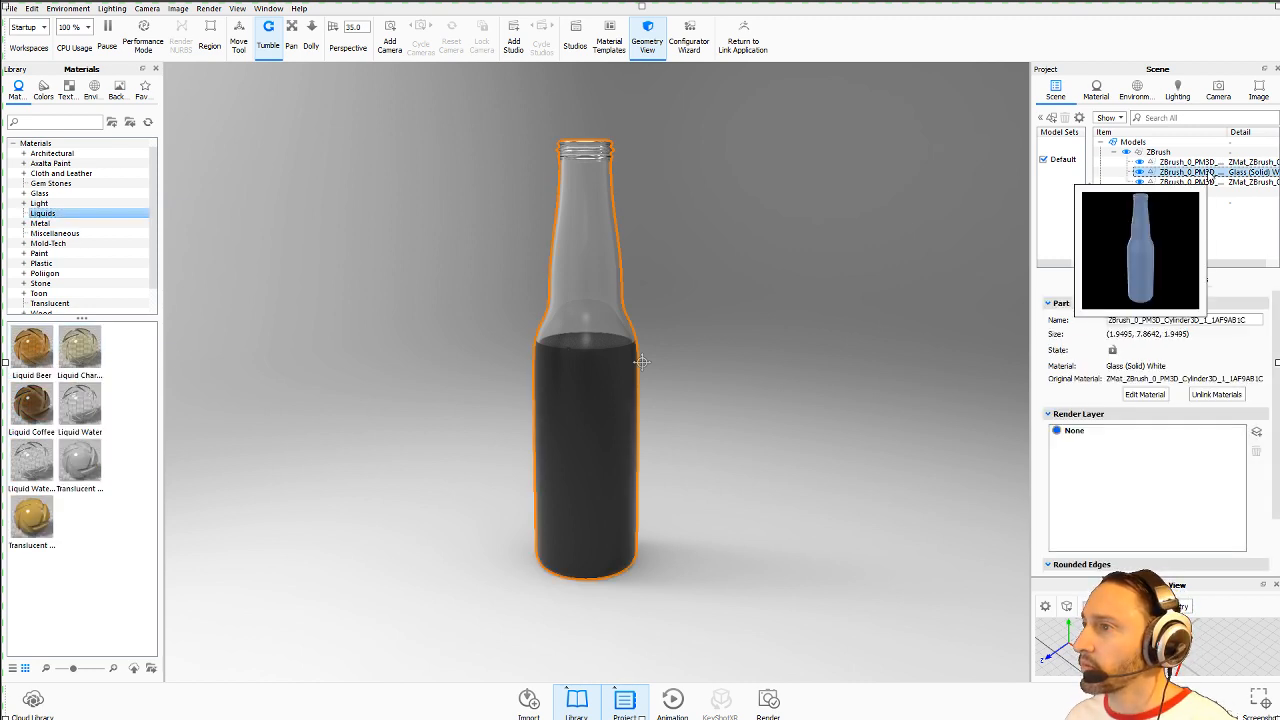
left_click(1205, 162)
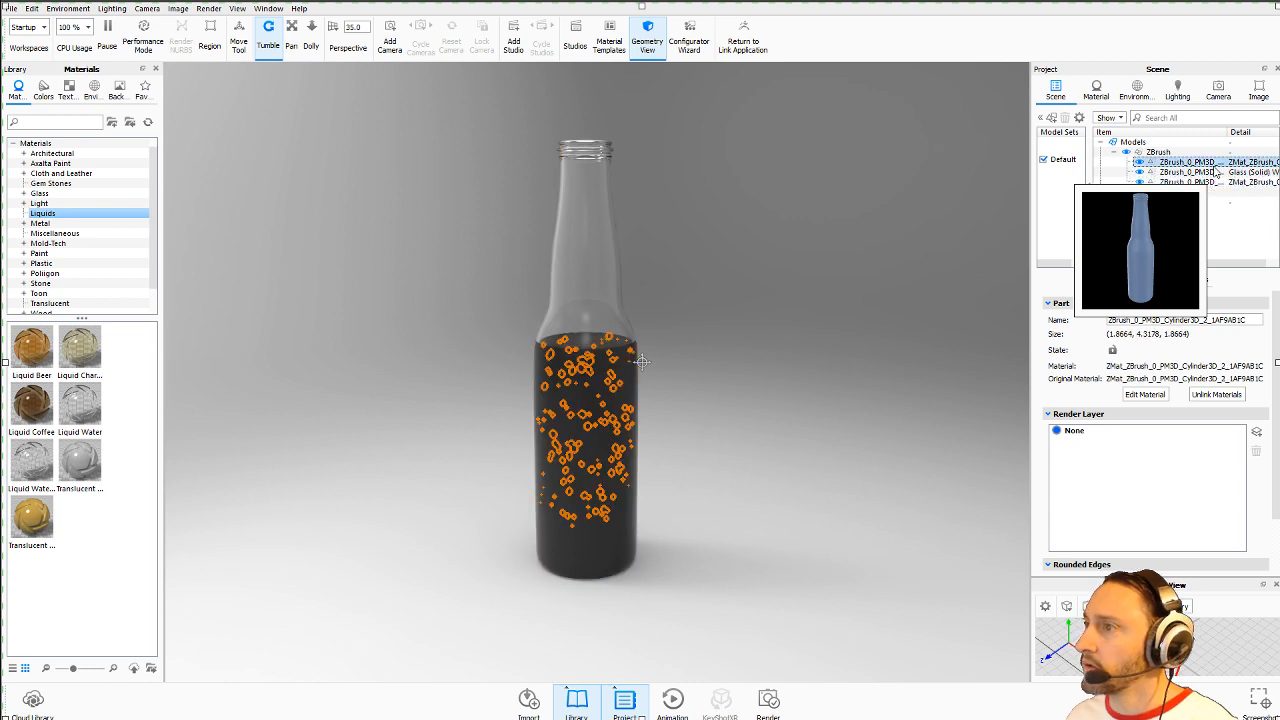
left_click_drag(32, 348, 1215, 161)
Step: Open the Liquid Beer material and try a transparency distance of 2, settling on 1
double_click(1195, 165)
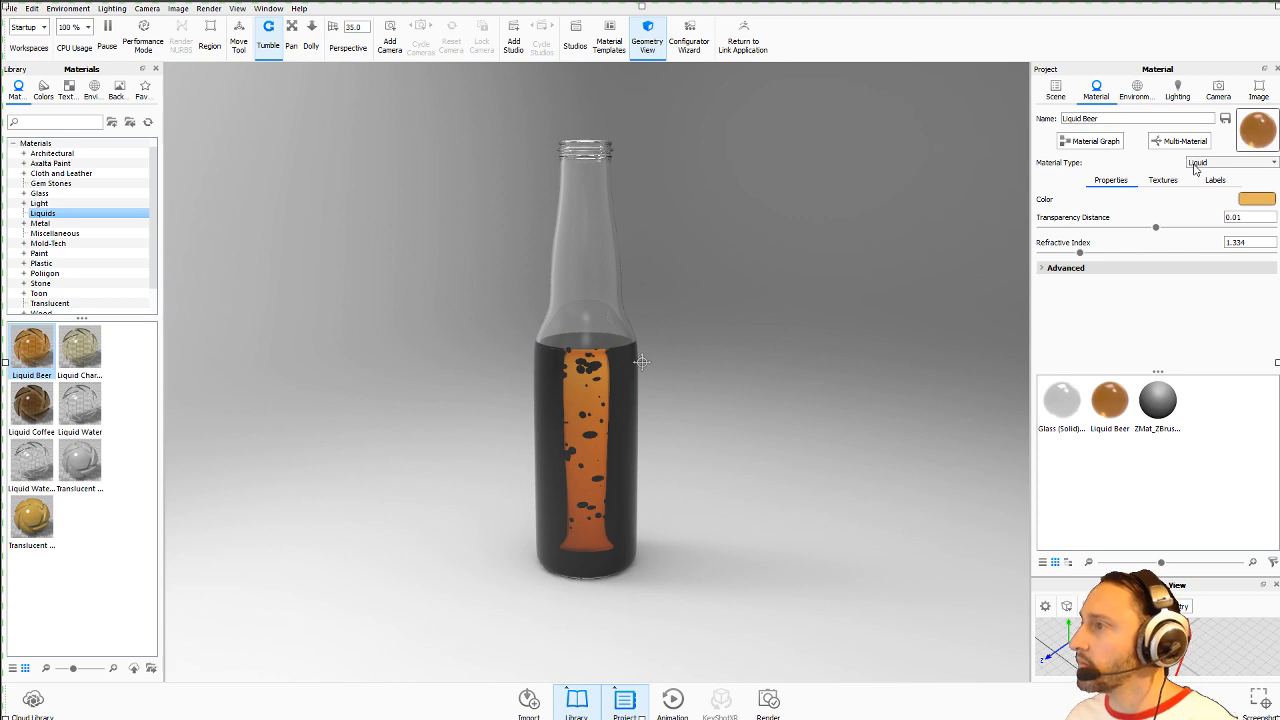
left_click_drag(1252, 219, 1201, 217)
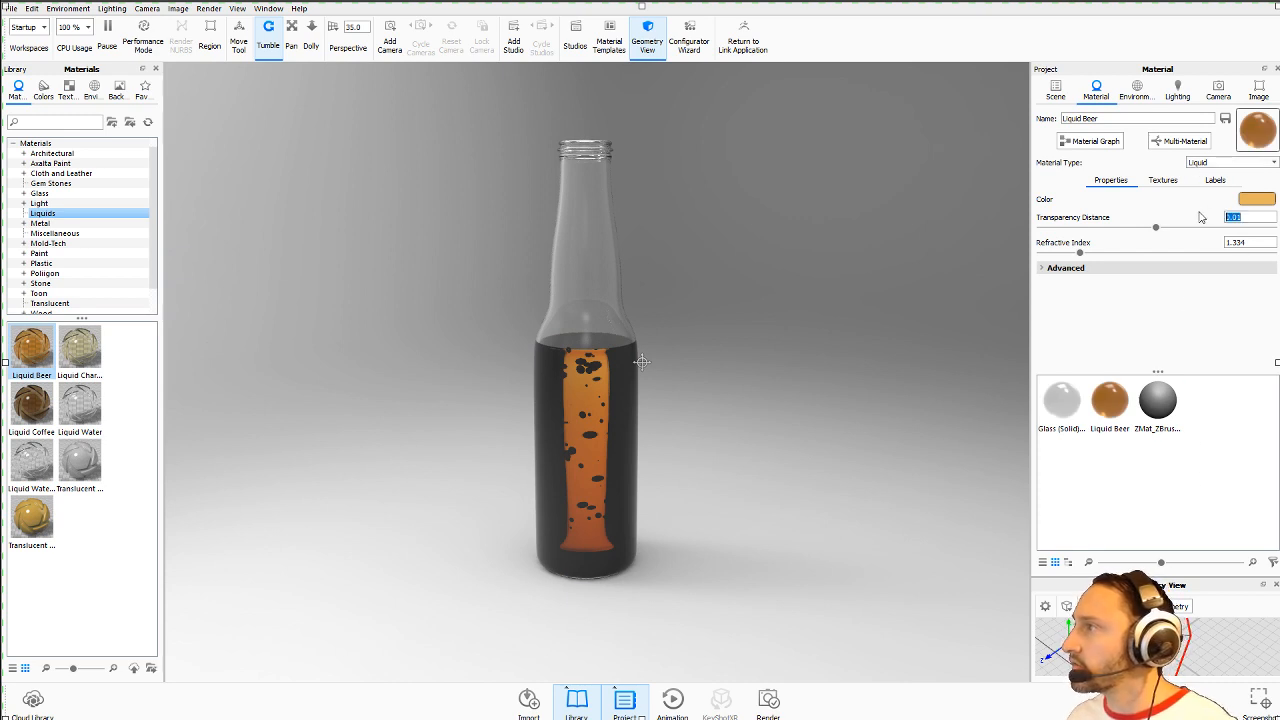
type("2")
key("Return")
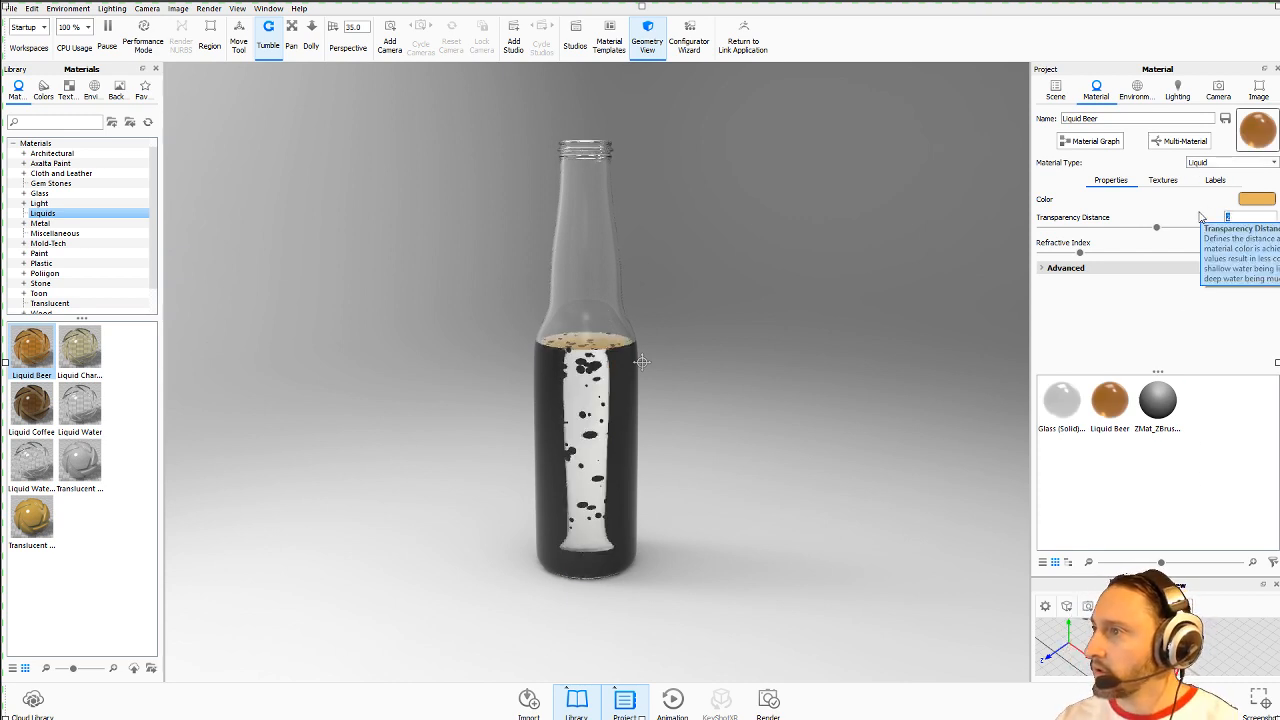
type("1")
key("Return")
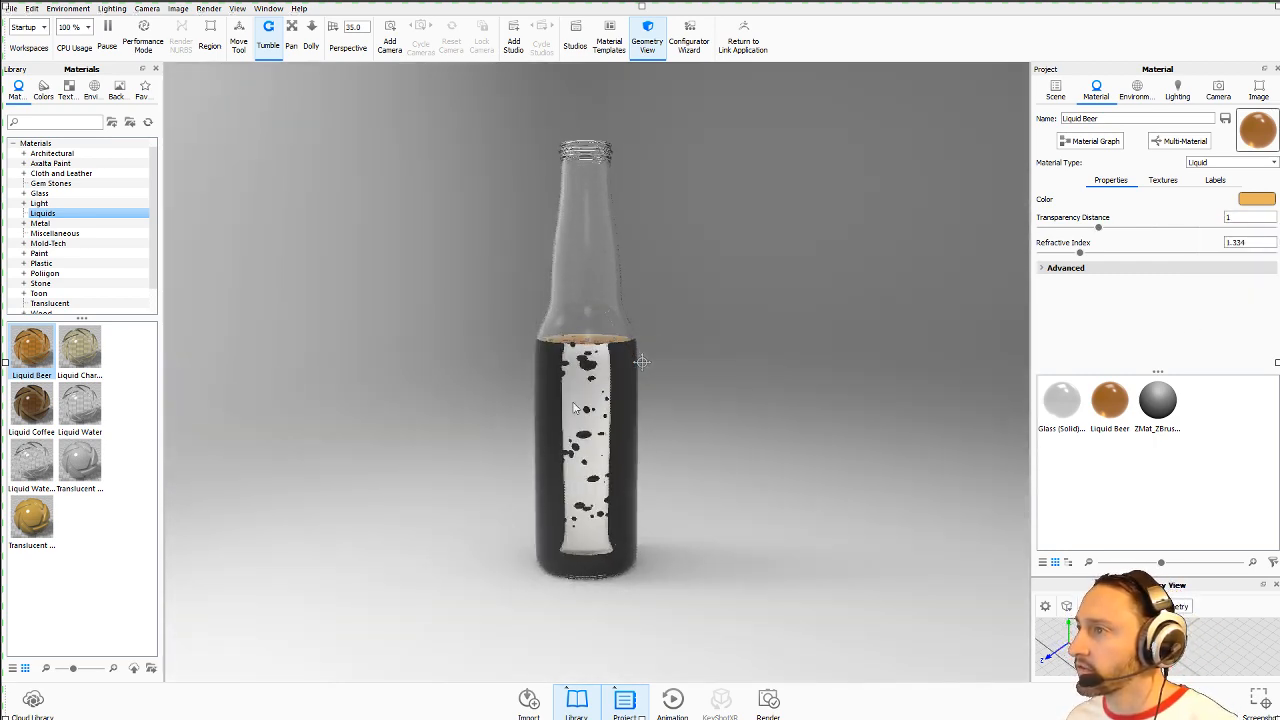
Step: Check the bottle glass's refractive index and set the Liquid Beer material's refractive index to 1.5
double_click(576, 243)
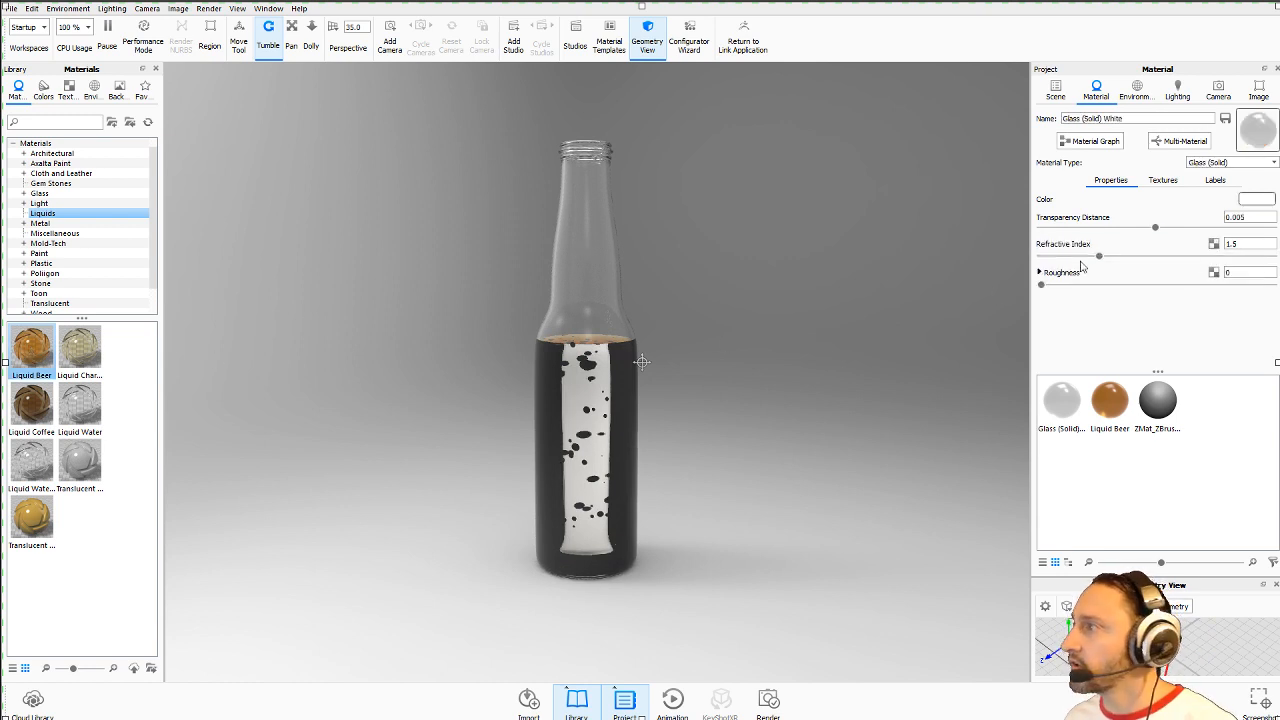
left_click(1110, 400)
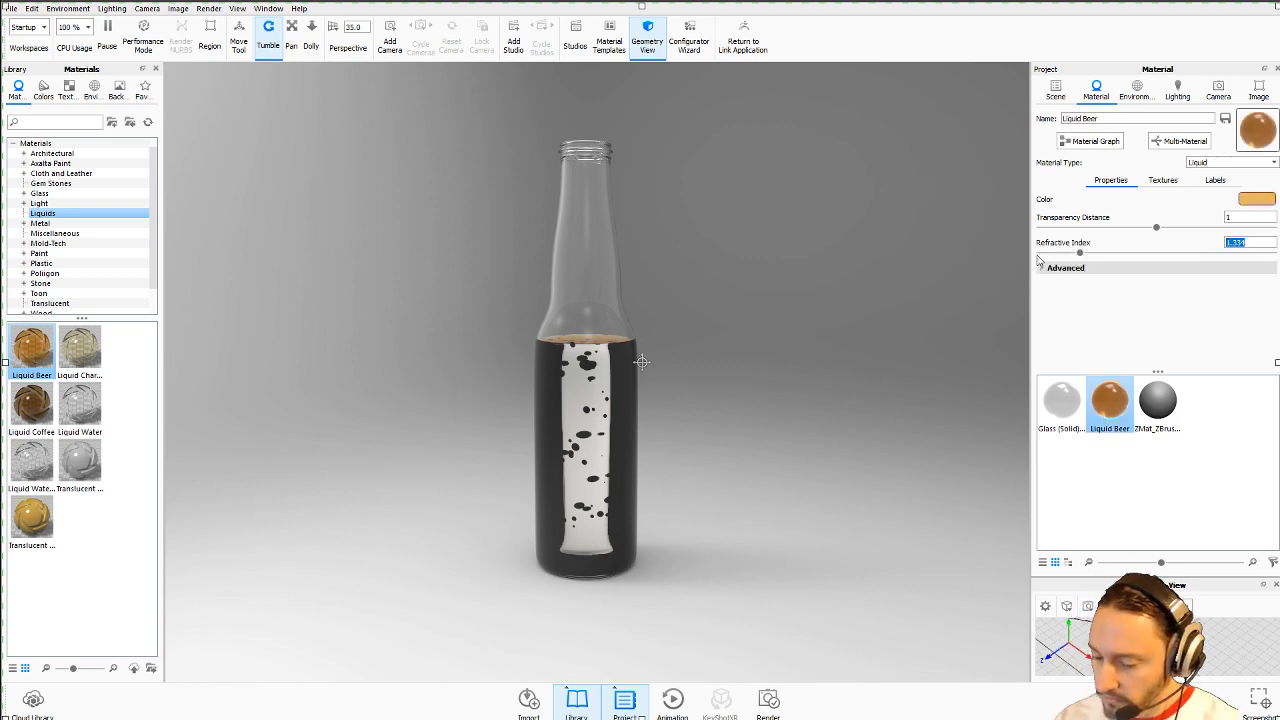
type("1.5")
key("Return")
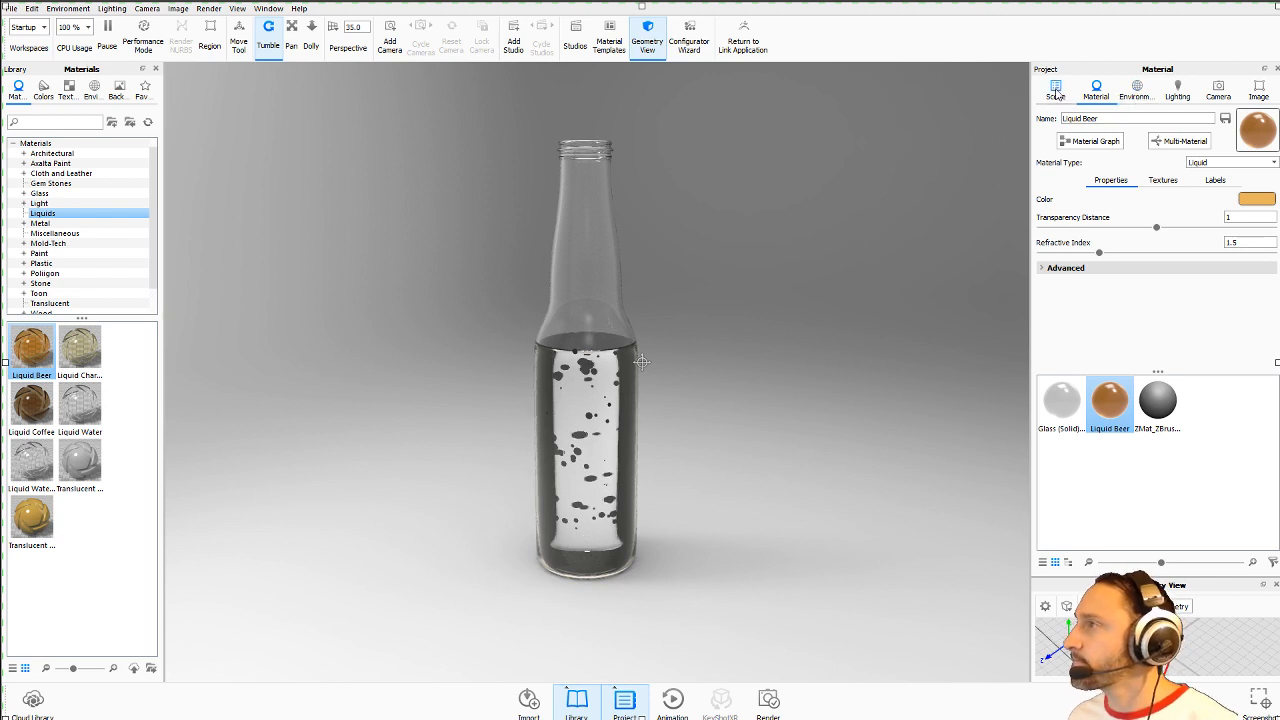
Step: Identify the bubble mesh among the scene parts and open its material for editing
left_click(1058, 90)
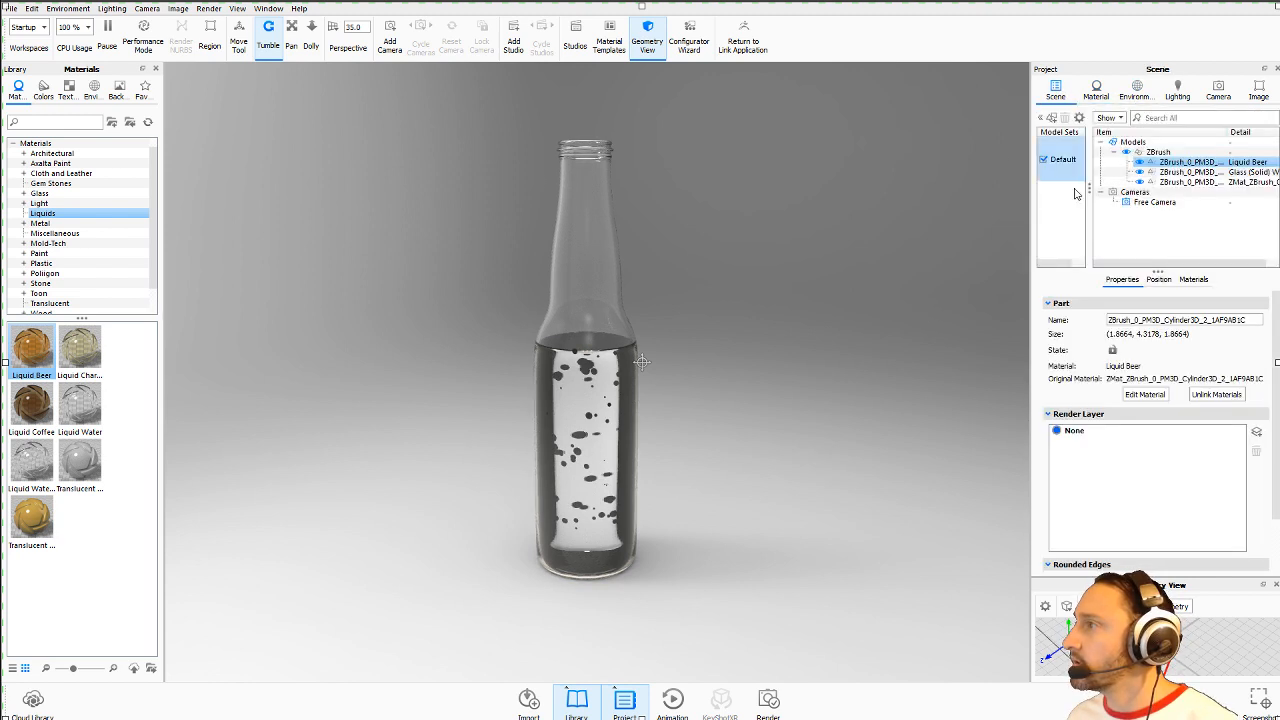
left_click(1190, 162)
left_click(1194, 183)
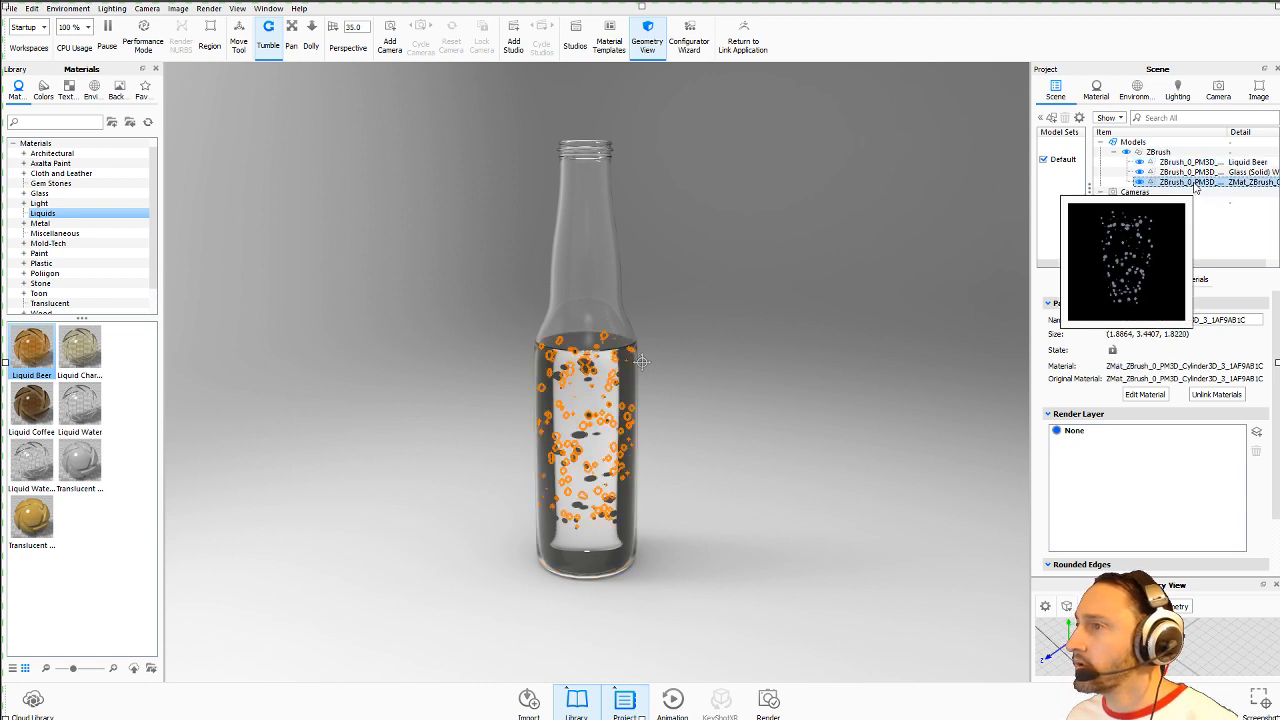
double_click(1194, 183)
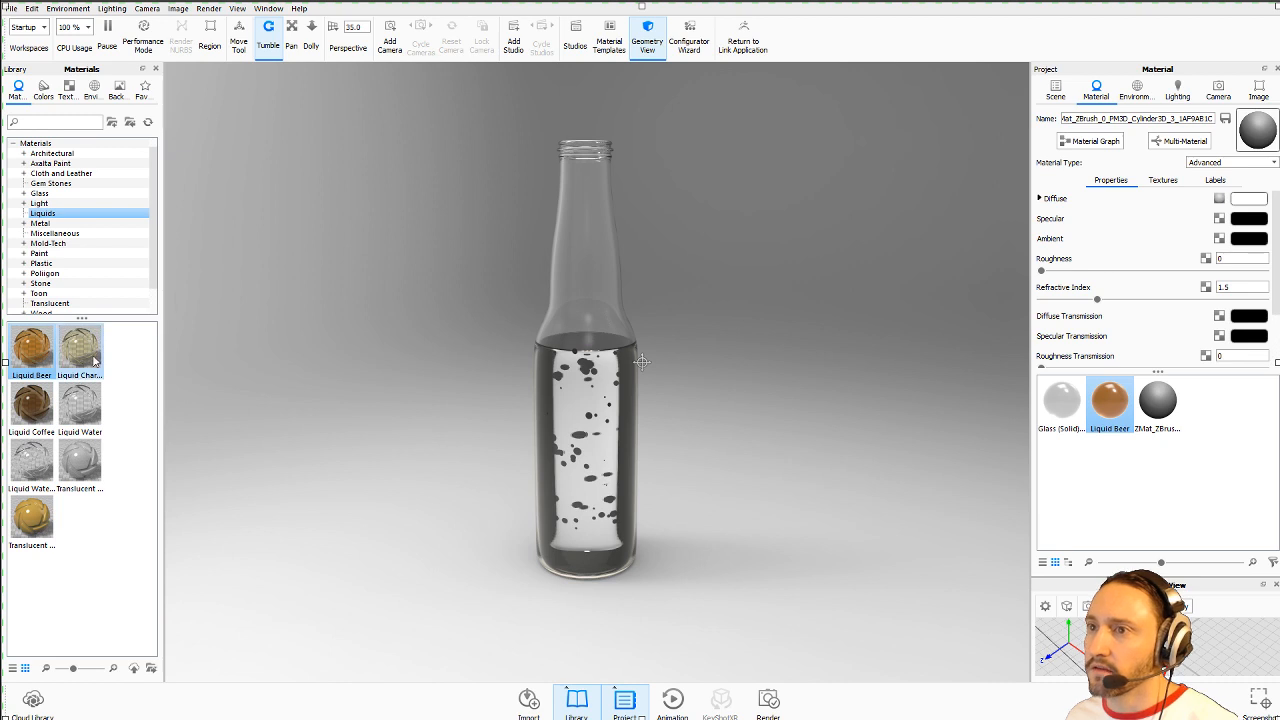
Step: Apply the Glass (Solid) White material from the Solid Glass library to the bubble mesh
left_click(66, 194)
left_click(82, 347)
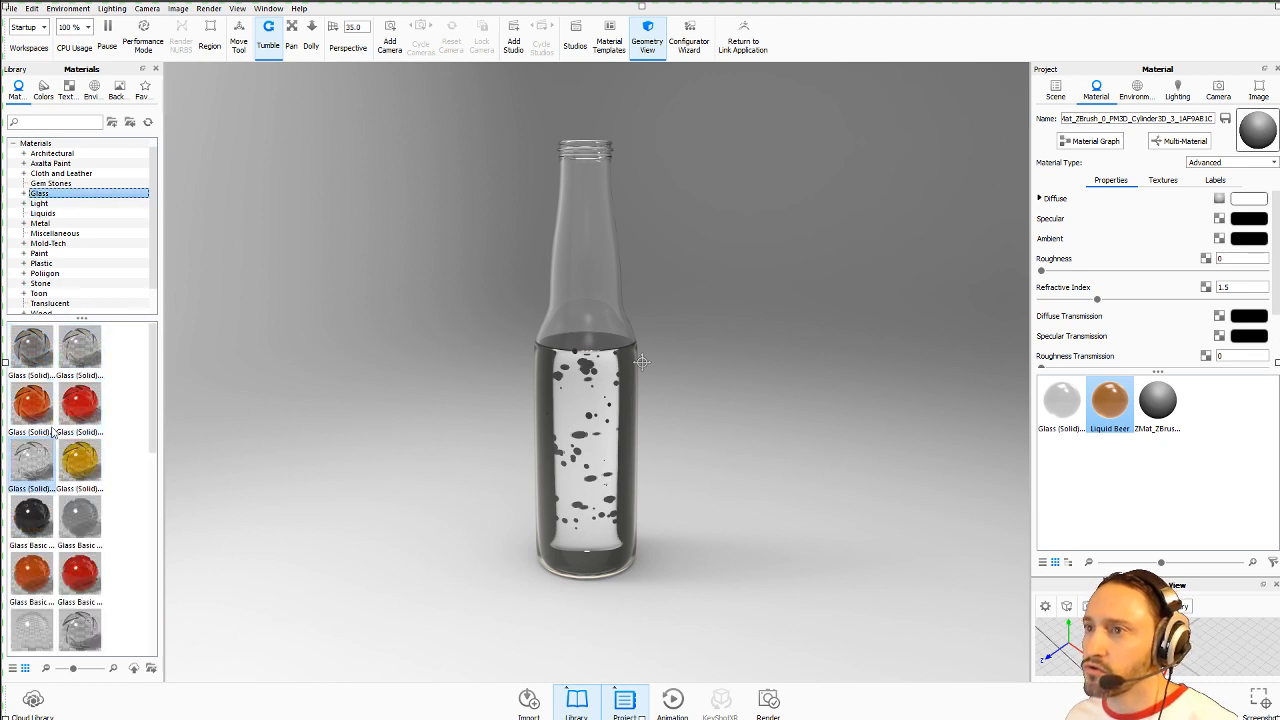
left_click(24, 193)
left_click(62, 224)
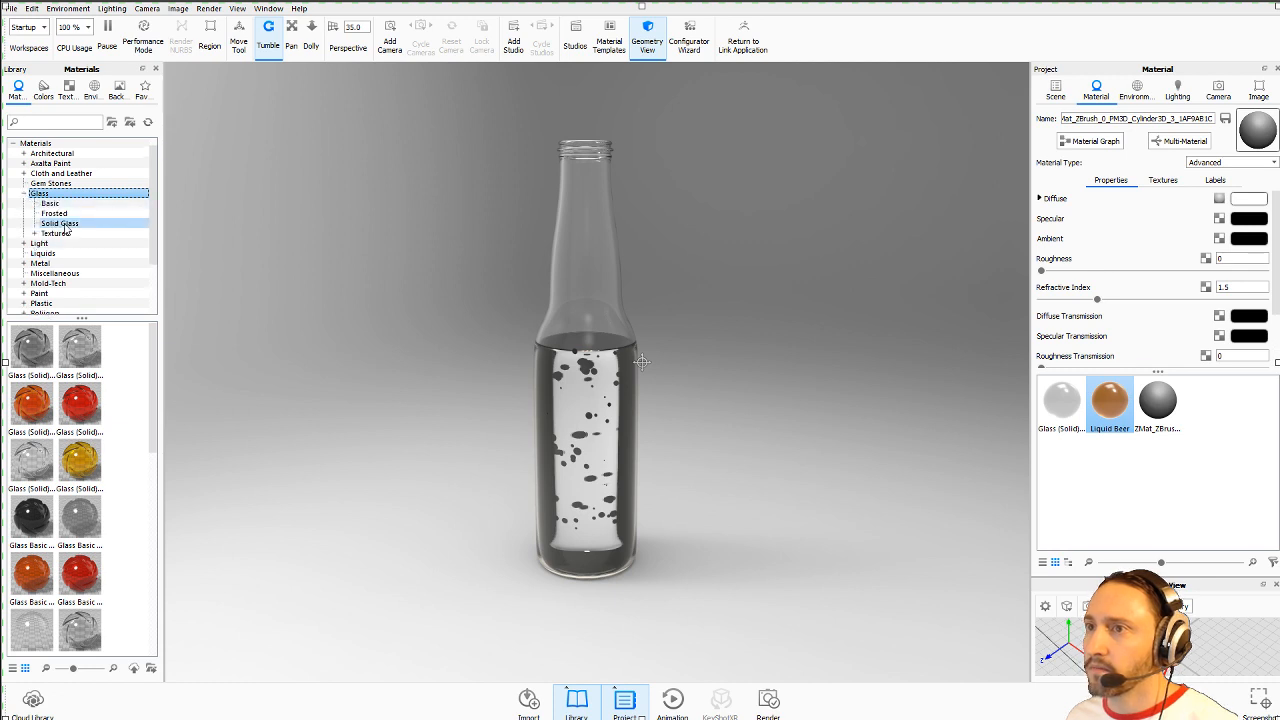
mouse_move(33, 461)
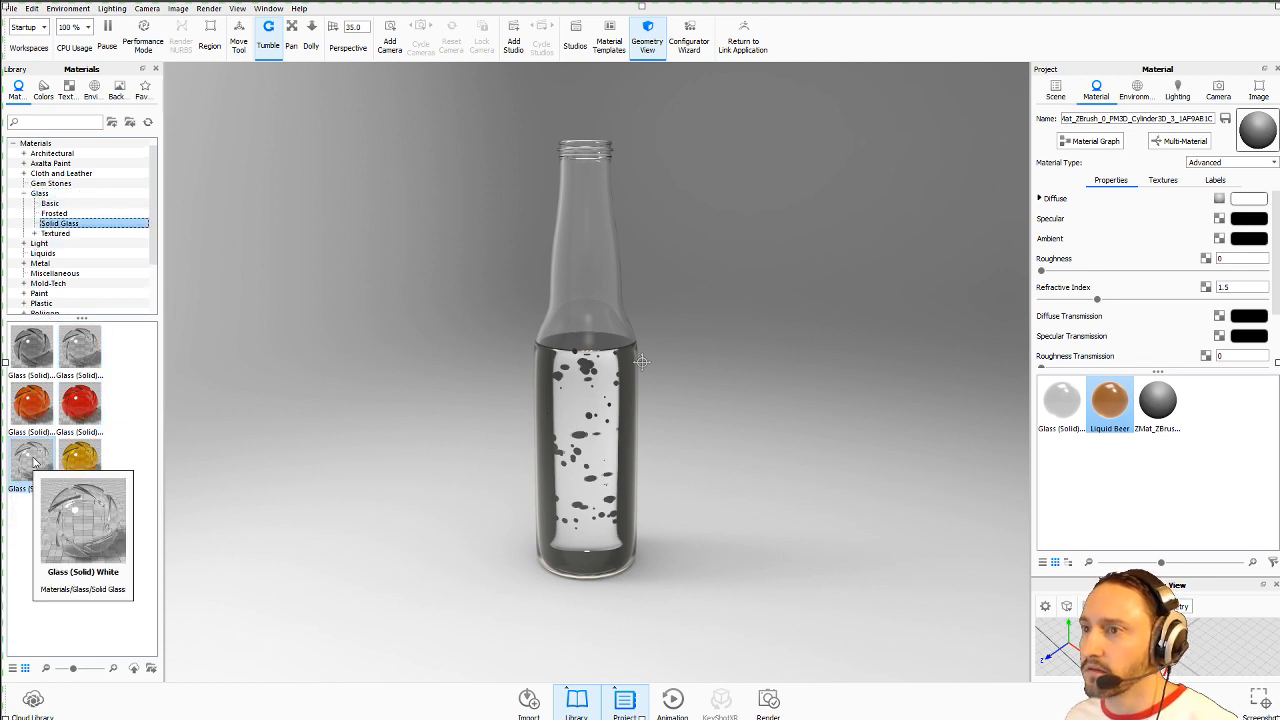
mouse_move(81, 346)
mouse_move(46, 355)
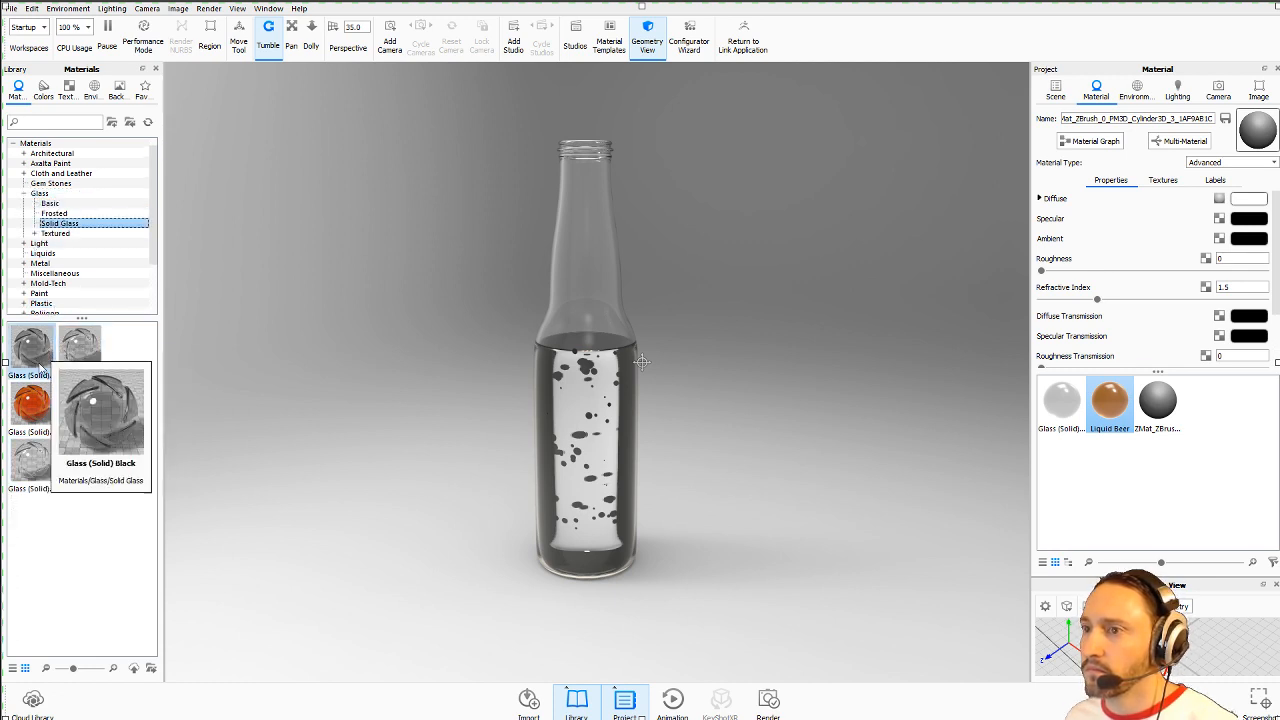
left_click_drag(31, 461, 1072, 88)
left_click(1061, 90)
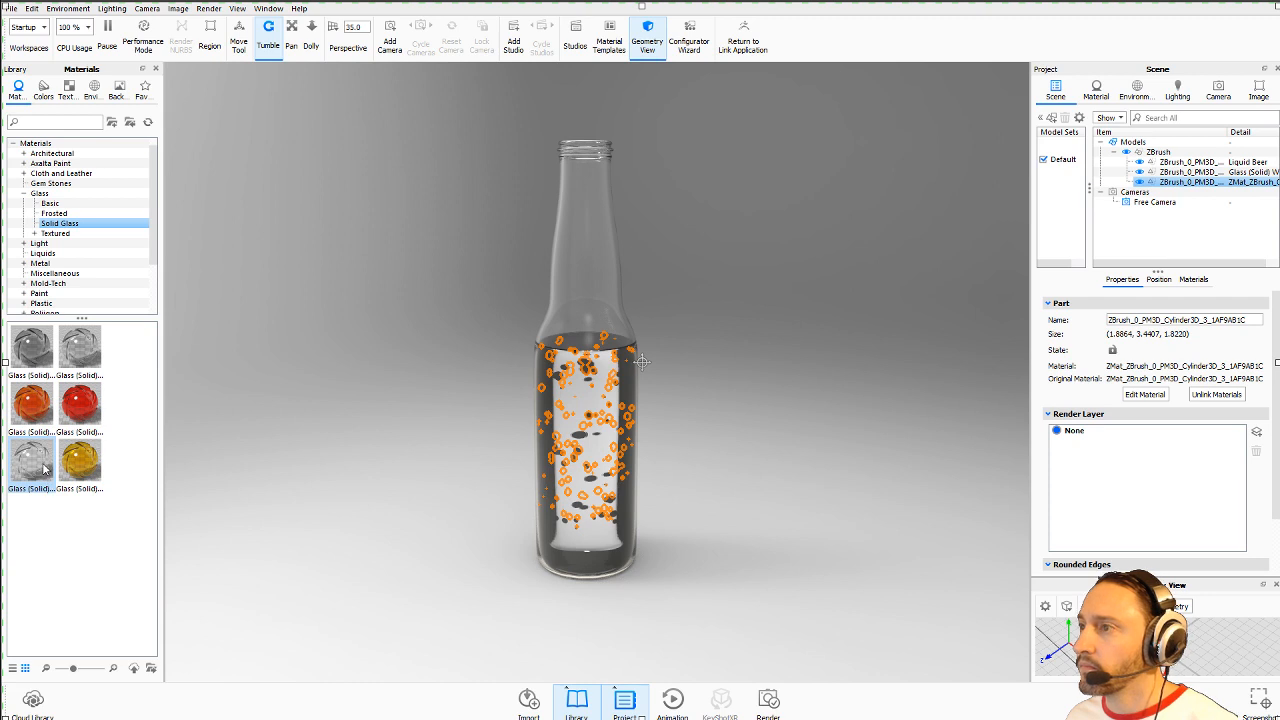
left_click_drag(45, 470, 1230, 184)
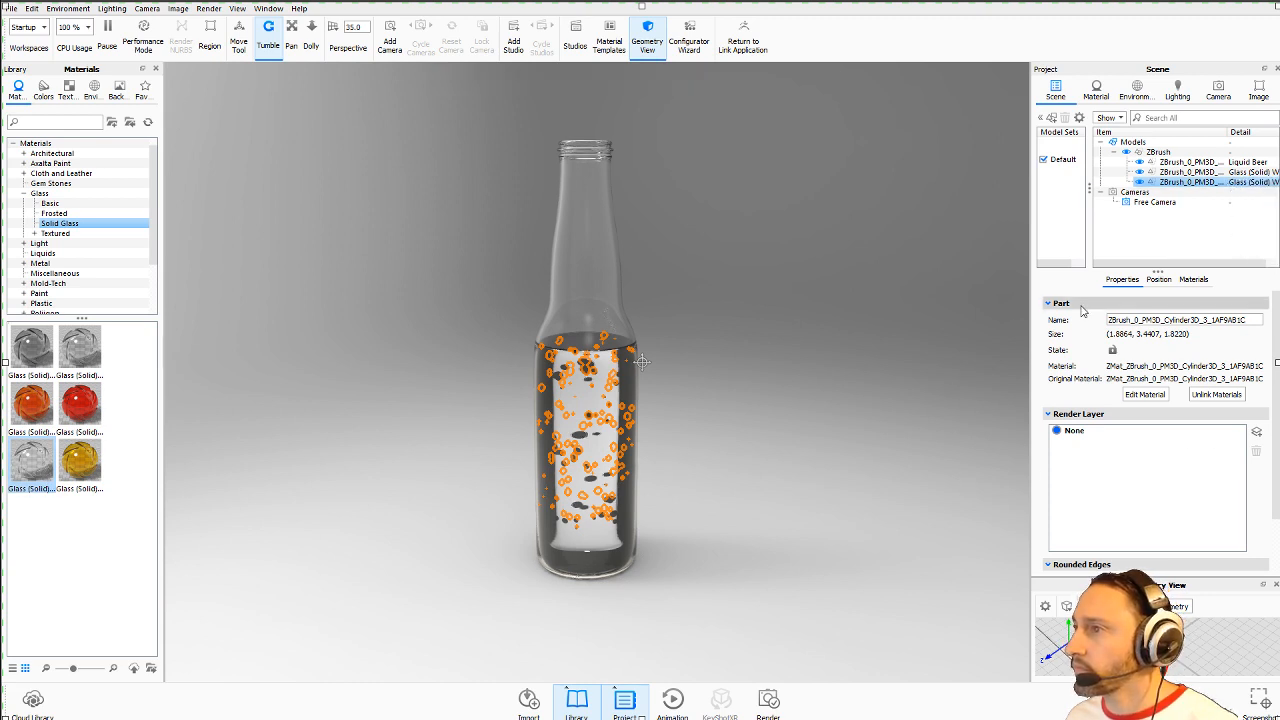
Step: Set the transparency distance of the bubbles' glass material to 3 and view the bottle up close
double_click(1211, 184)
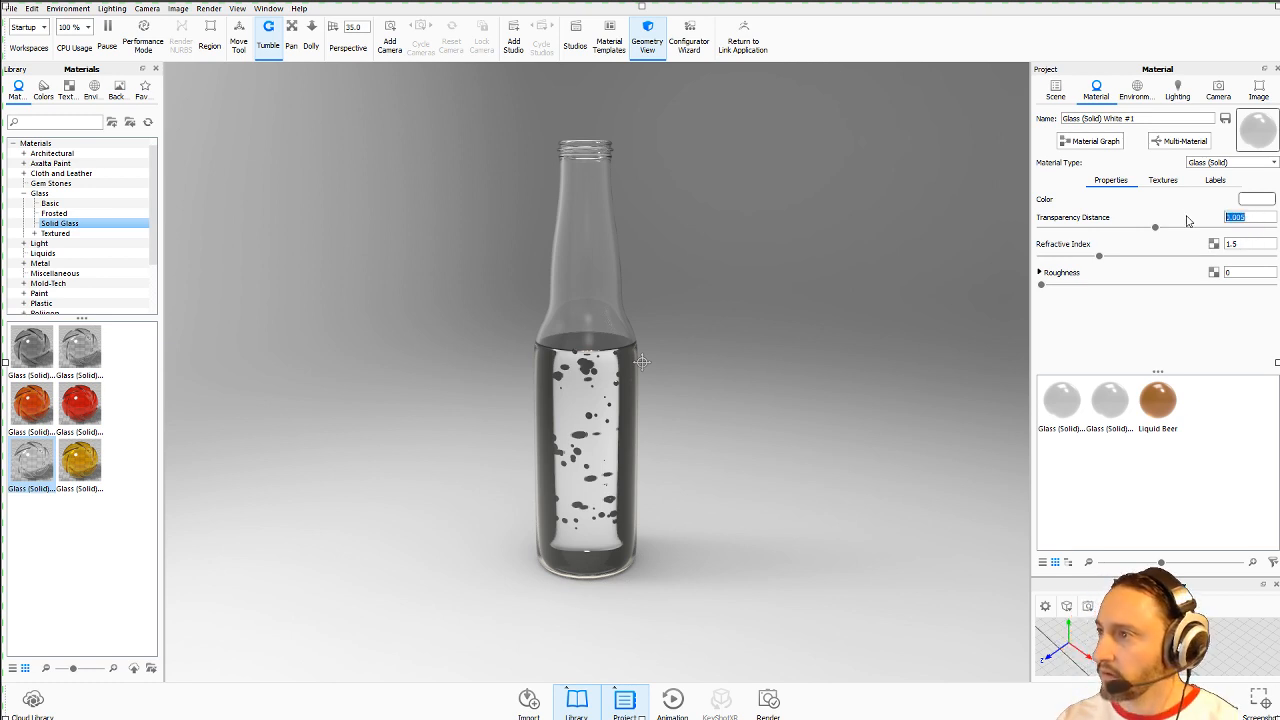
type("3")
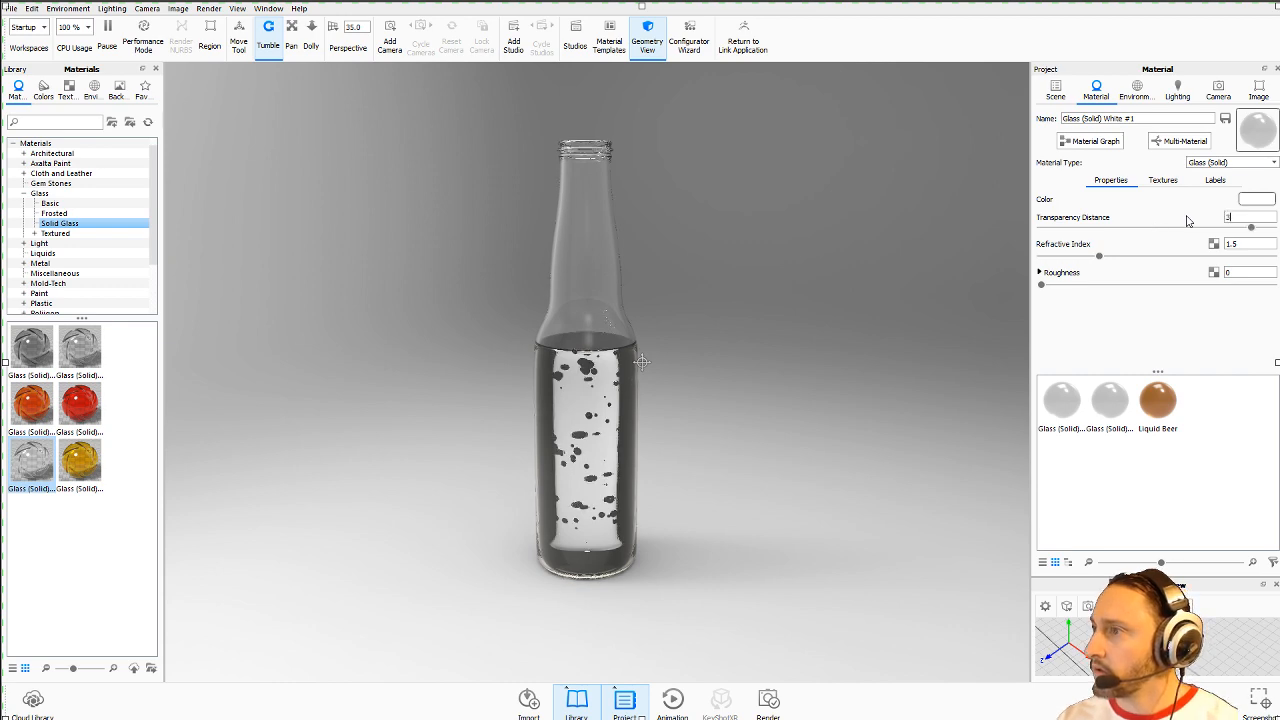
scroll(912, 400, "up", 4)
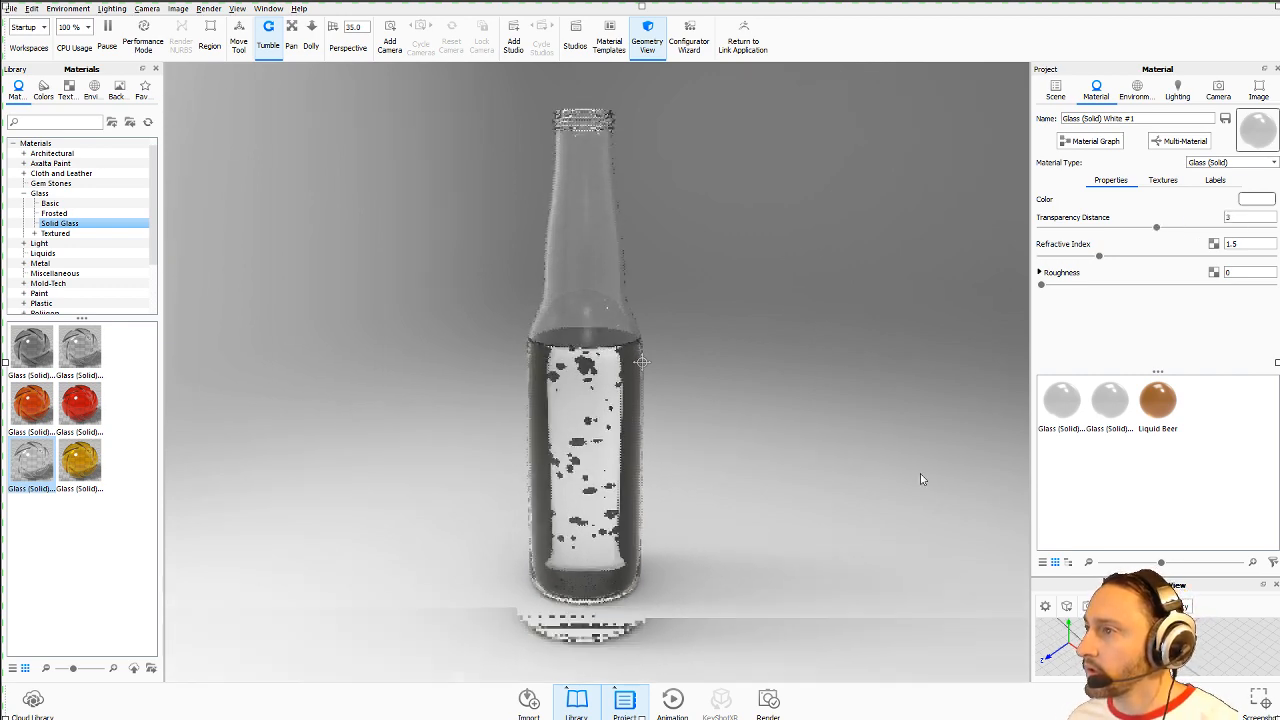
scroll(789, 316, "down", 3)
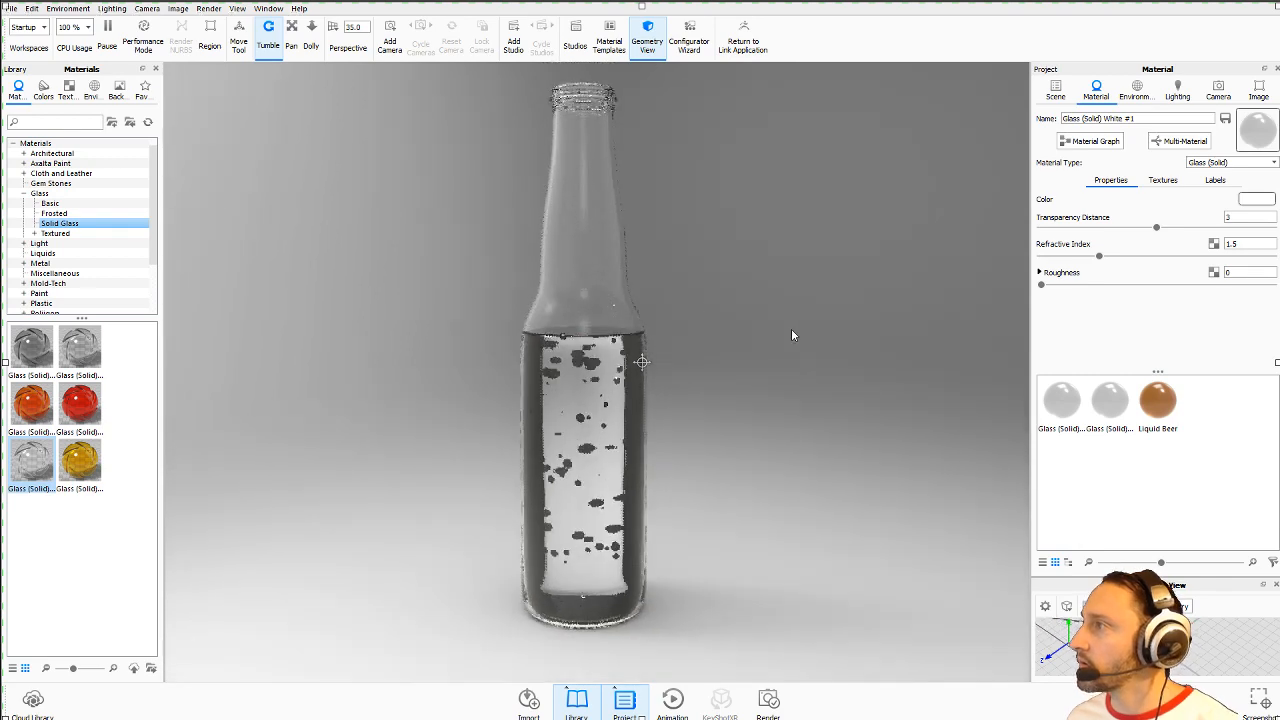
Step: Check the bottle's glass settings, and set the bubbles' glass to a transparency distance of 0.184 and a refractive index of 1.778
double_click(558, 196)
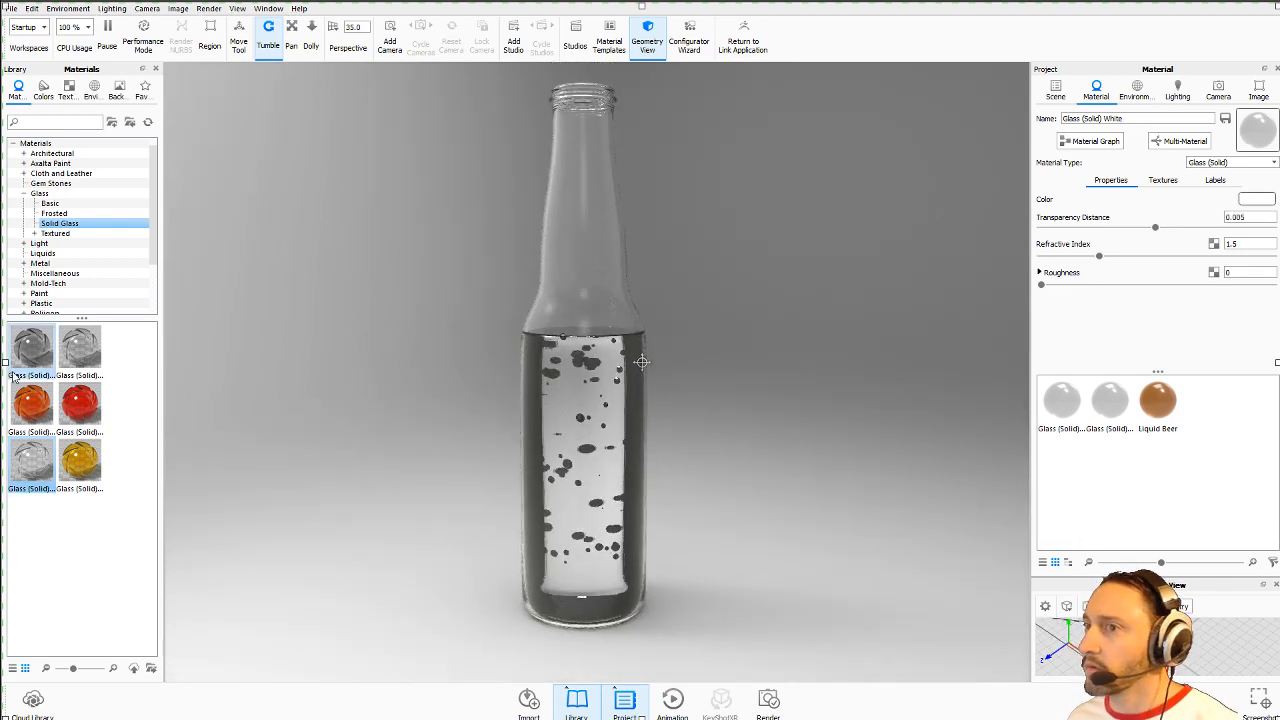
left_click(1058, 93)
double_click(1178, 175)
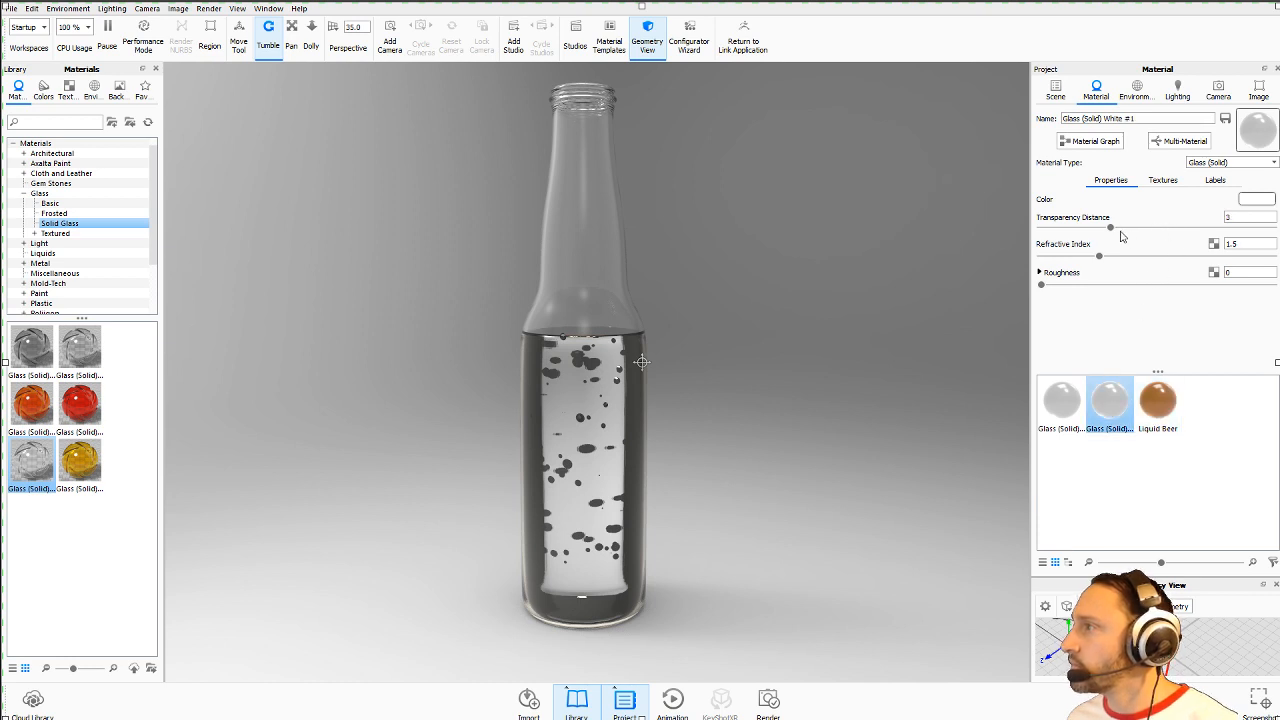
left_click_drag(1100, 257, 1067, 229)
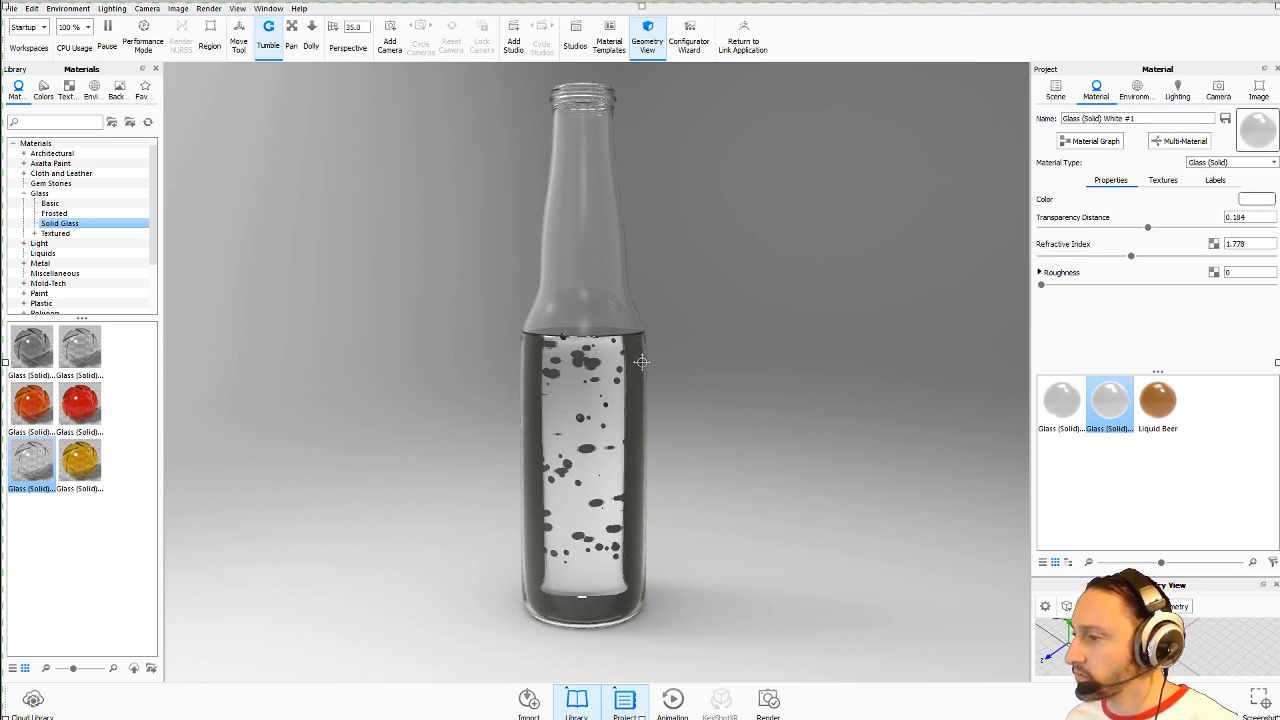
Step: Switch to the browser and review the rendered beer mug near 2:04:14 in the Pavlovich Workshop Episode 29 video, returning to KeyShot
left_click_drag(650, 0, 715, 48)
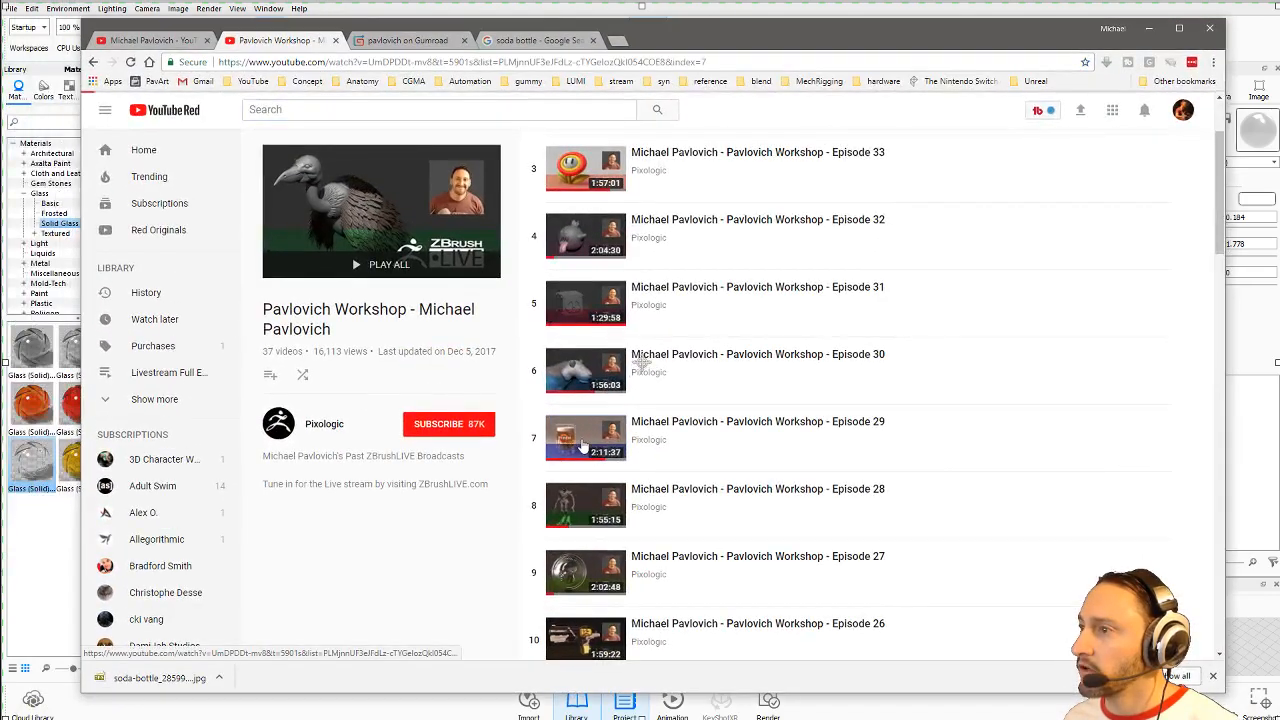
left_click(586, 445)
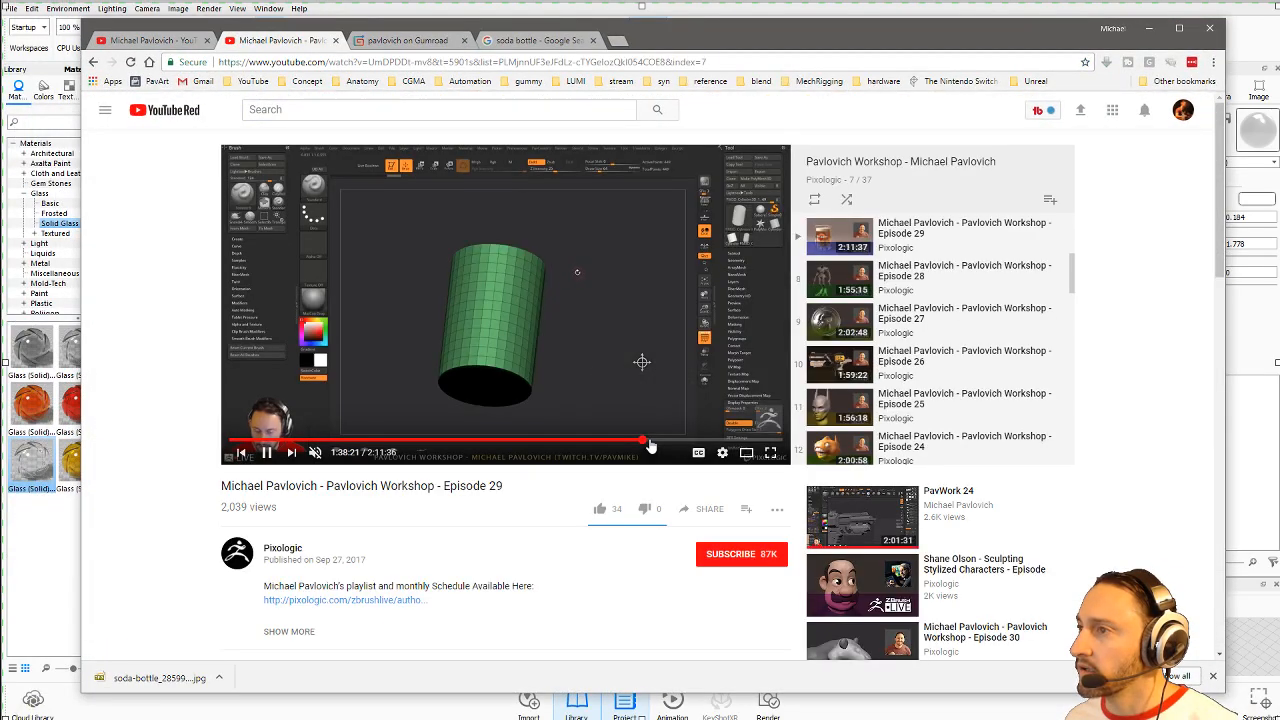
left_click(718, 441)
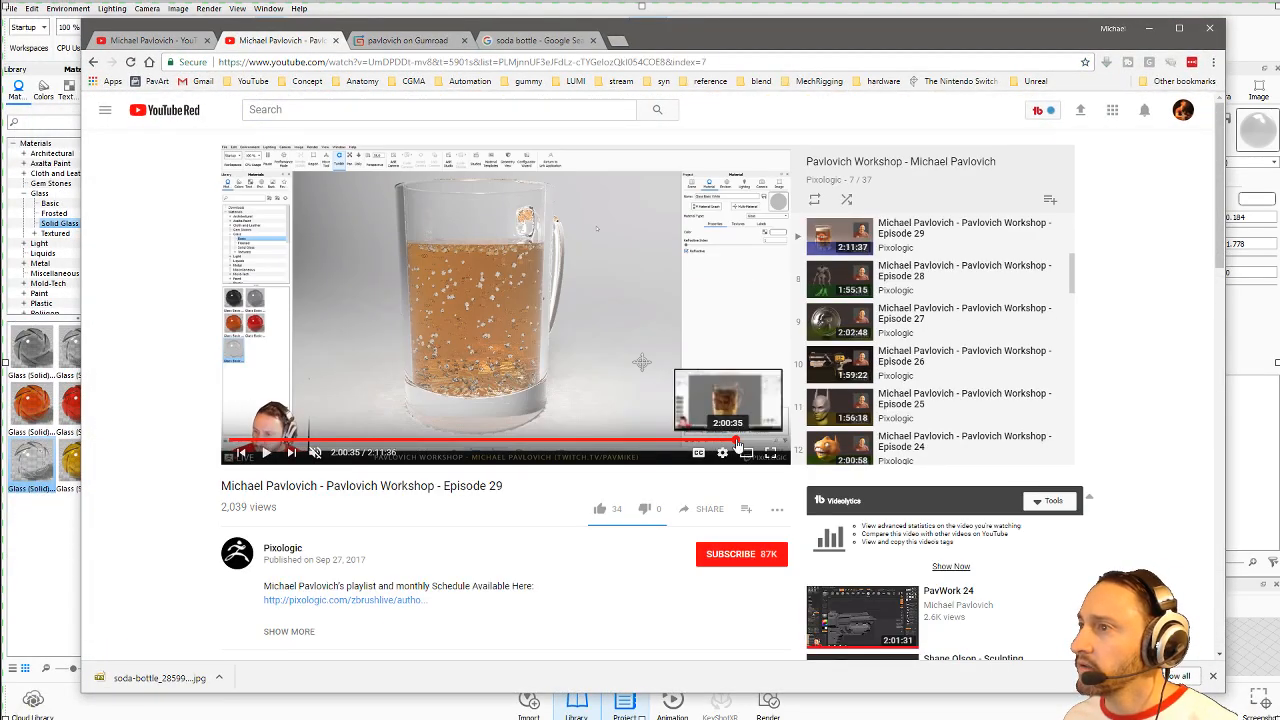
left_click(737, 441)
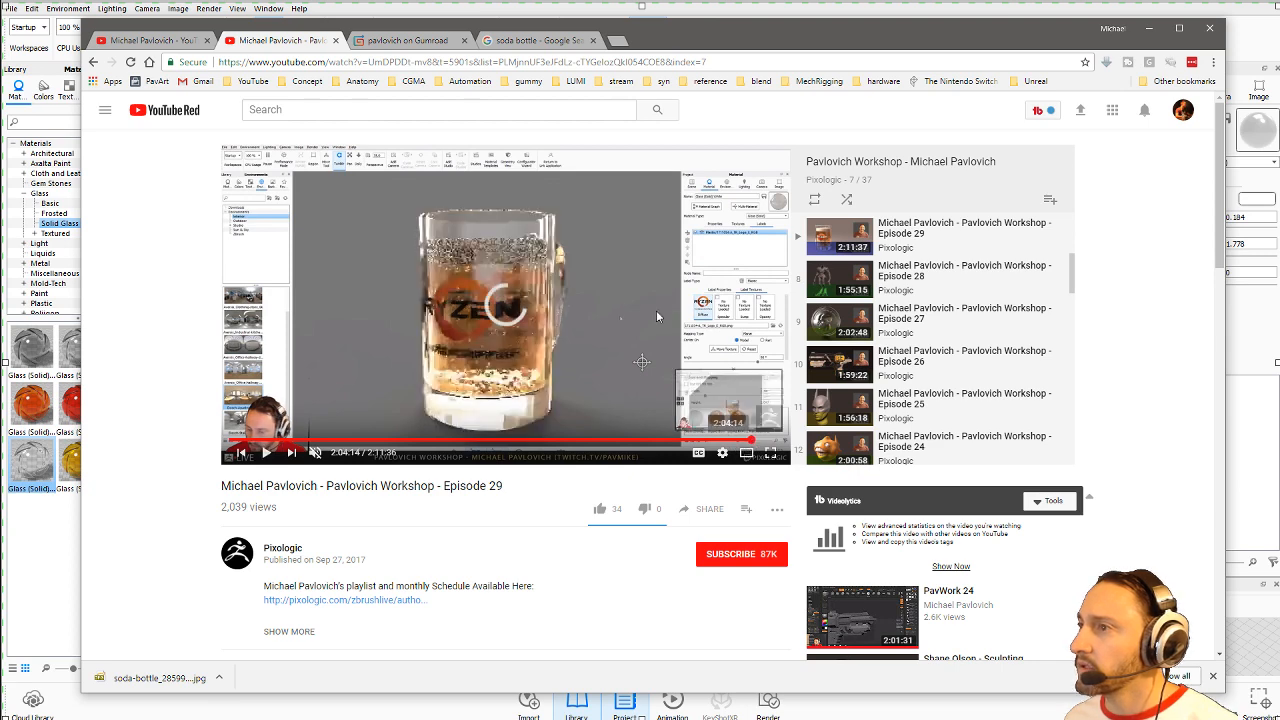
key("alt+Tab")
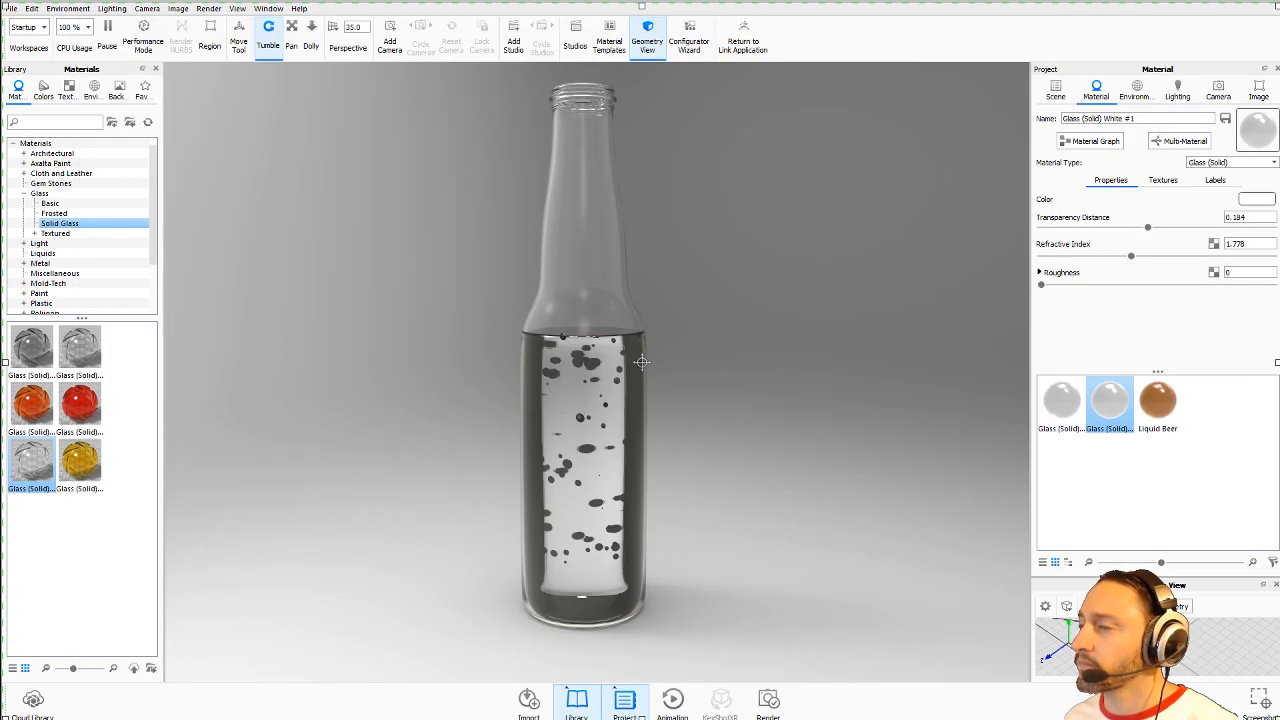
Step: Pause KeyShot's real-time rendering and minimize its window to return to ZBrush
left_click(107, 28)
left_click_drag(662, 4, 463, 252)
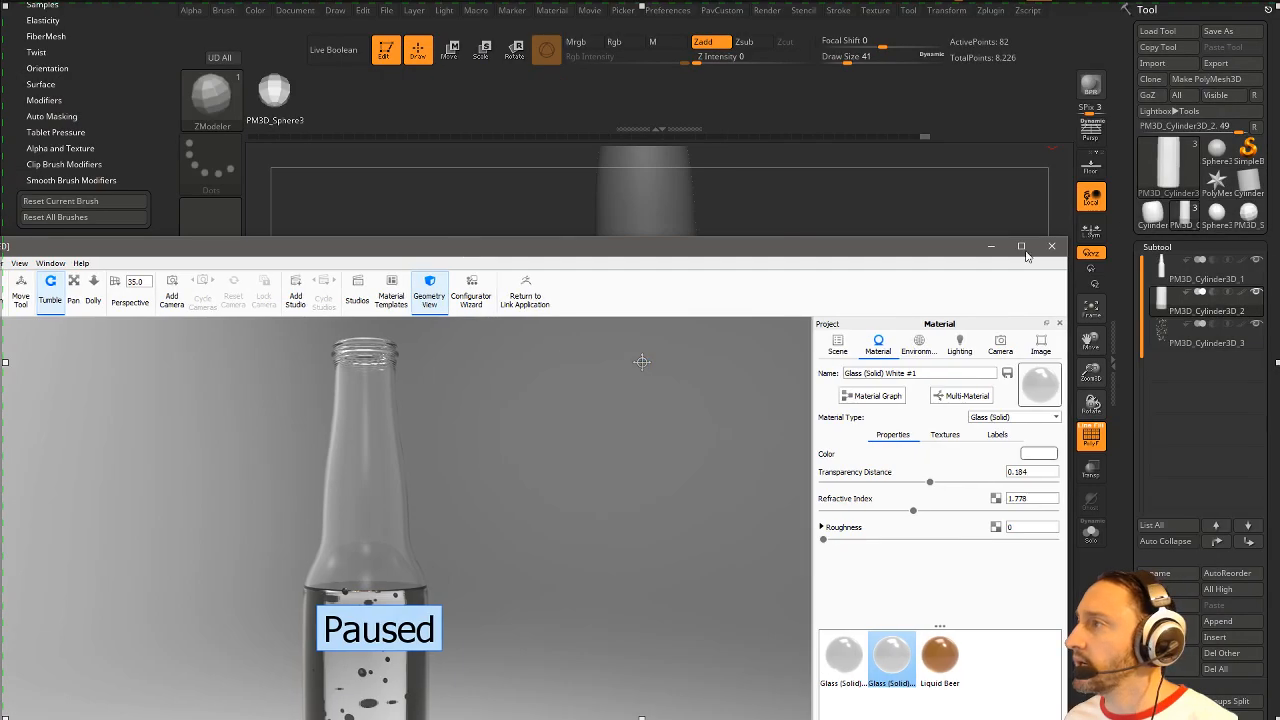
left_click(991, 249)
Step: Leave Edit mode for the bottle and clear the canvas
left_click_drag(872, 317, 900, 318)
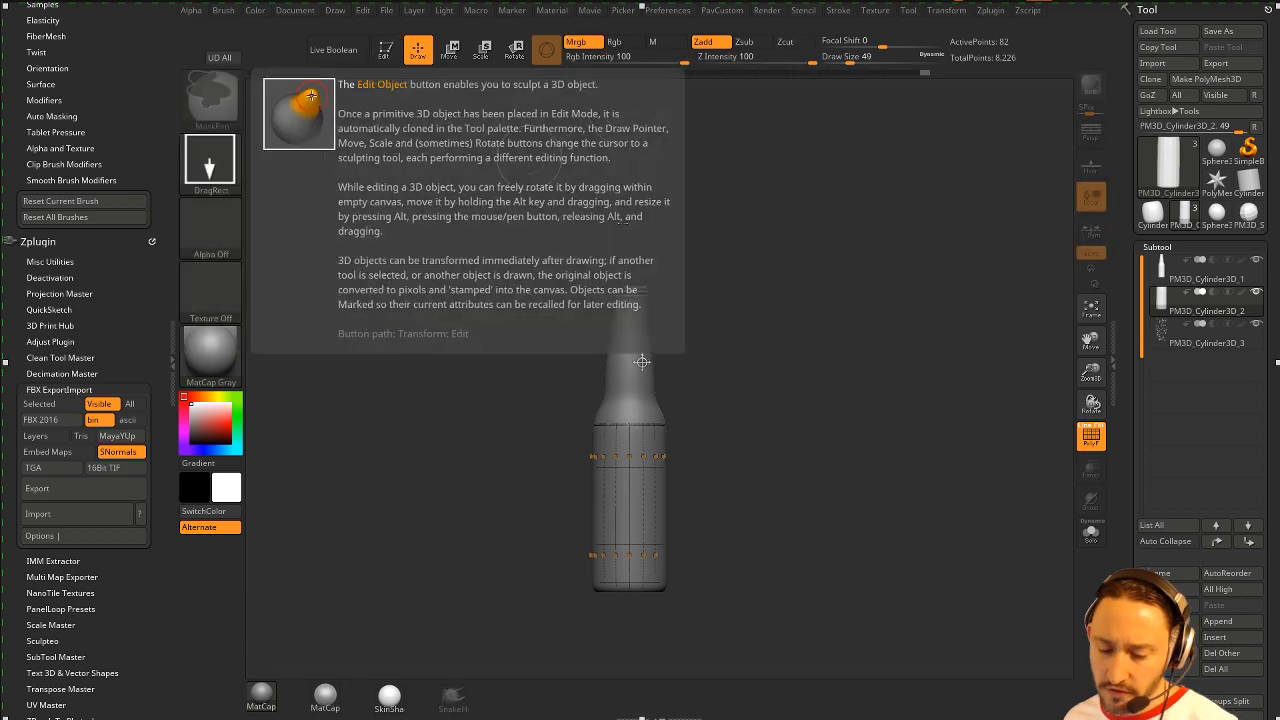
key("ctrl+n")
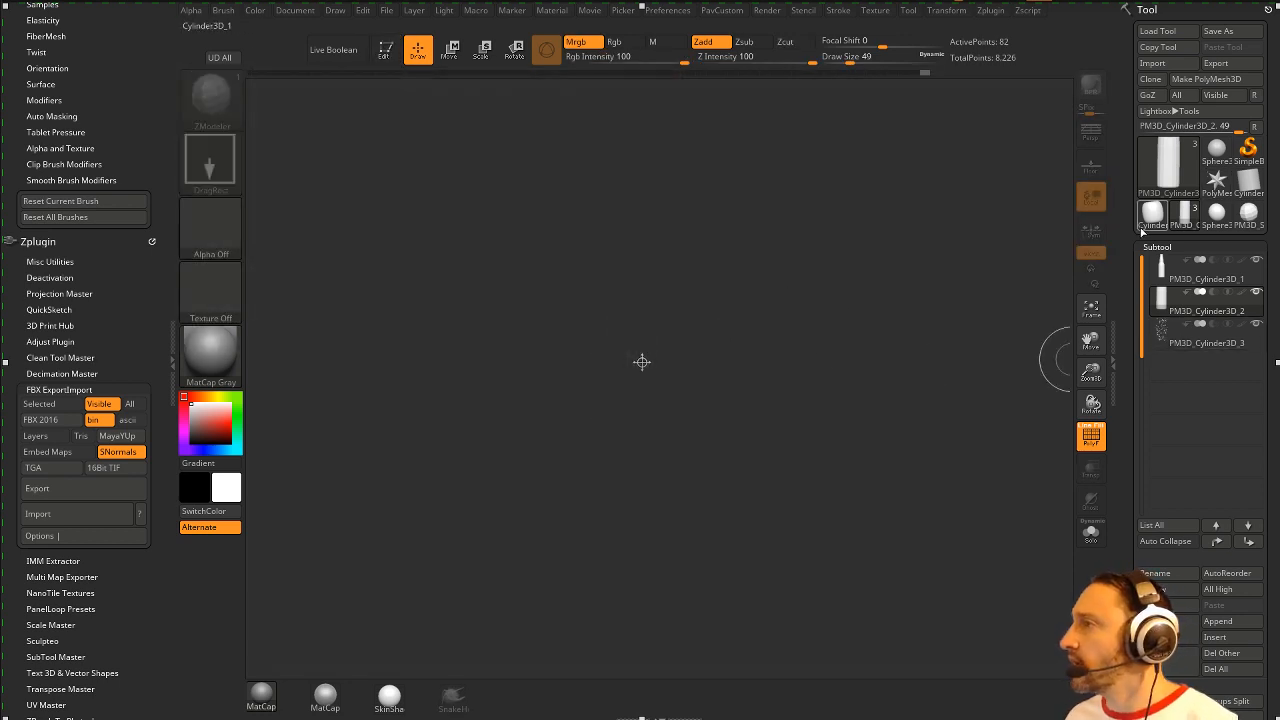
Step: Choose the SweepProfile3D primitive, draw it on the canvas and enter Edit mode with the shape seen straight on
left_click(1215, 178)
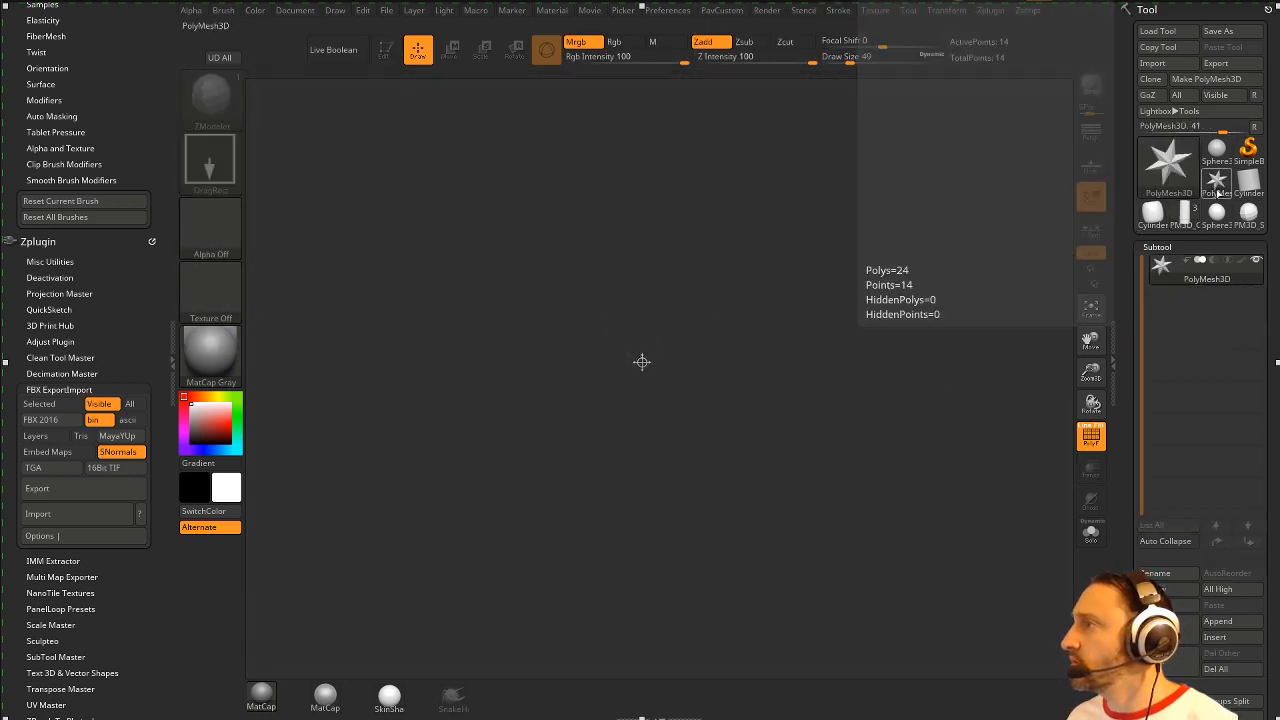
left_click(1168, 162)
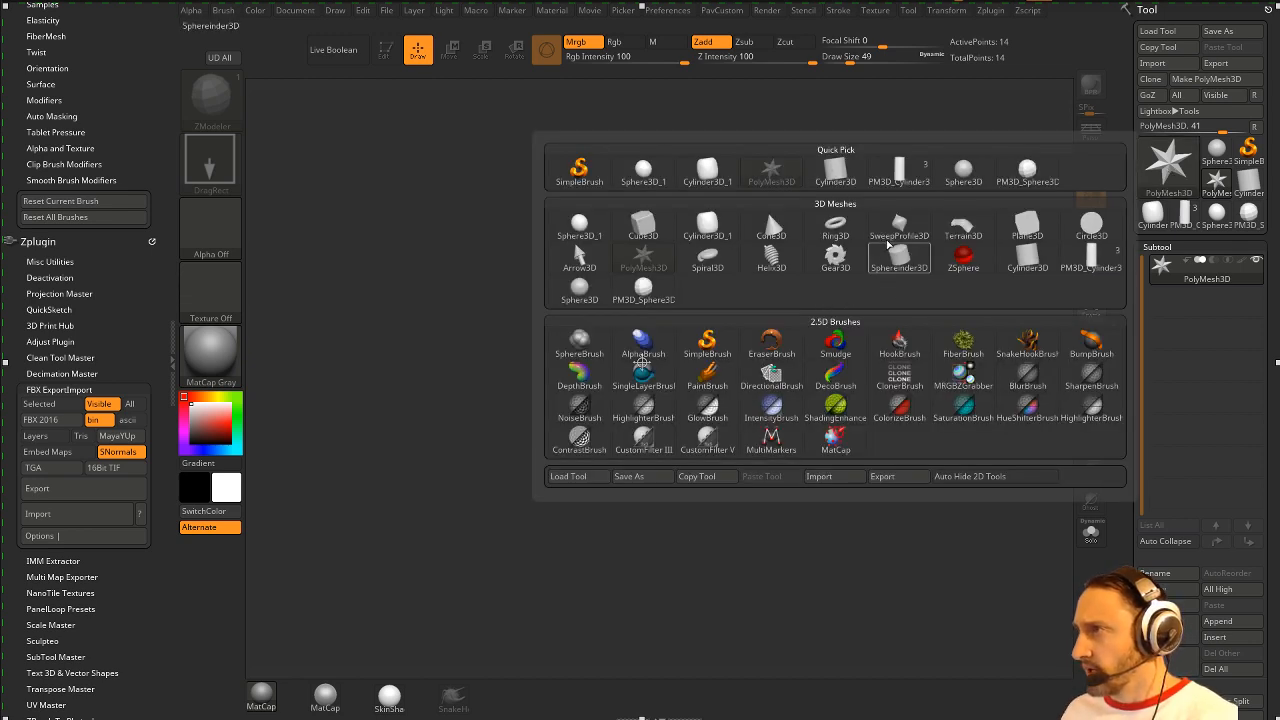
left_click(899, 228)
left_click_drag(623, 409, 690, 500)
key("t")
left_click_drag(959, 348, 935, 351, "shift")
left_click_drag(935, 351, 947, 401, "alt")
Step: Add an upper point to the Initialize sweep profile curve and move both curve ends outward, forming a narrow neck and open base
left_click_drag(1124, 404, 1119, 177)
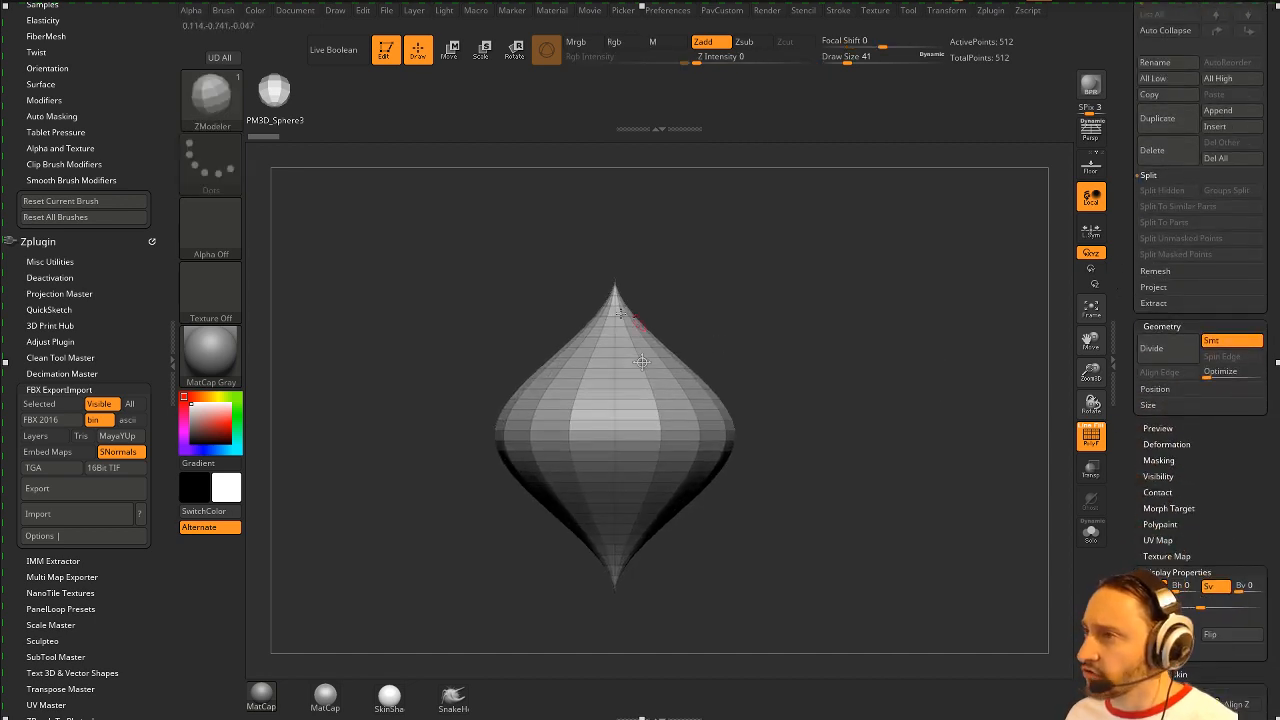
left_click_drag(1123, 449, 1123, 129)
left_click(1168, 414)
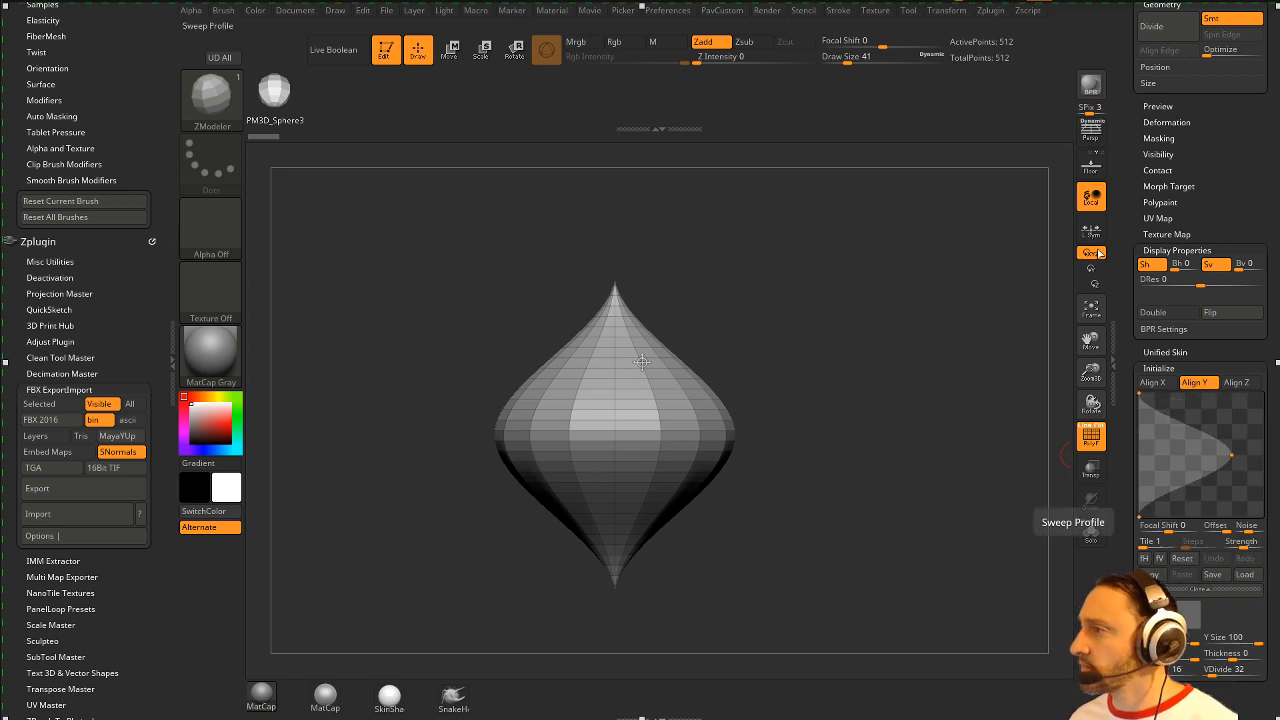
mouse_move(1168, 414)
left_mouse_down()
mouse_move(1166, 428)
mouse_move(1156, 393)
left_mouse_up()
left_click_drag(1139, 516, 1184, 518)
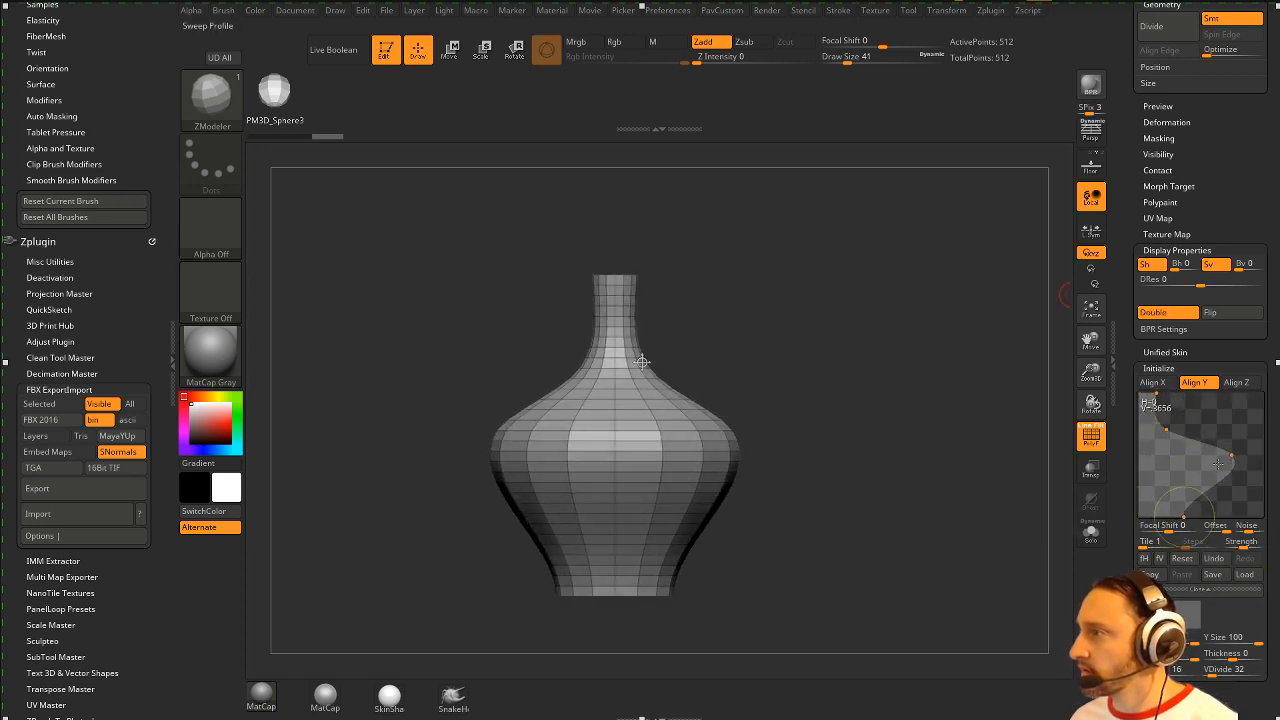
Step: Slim the sweep profile's belly and reshape the curve with extra points, making a bottle with a distinct shoulder above the body
left_click_drag(1231, 456, 1167, 429)
mouse_move(1181, 487)
left_mouse_down()
mouse_move(1168, 476)
mouse_move(1172, 517)
mouse_move(1186, 491)
mouse_move(1178, 499)
left_mouse_up()
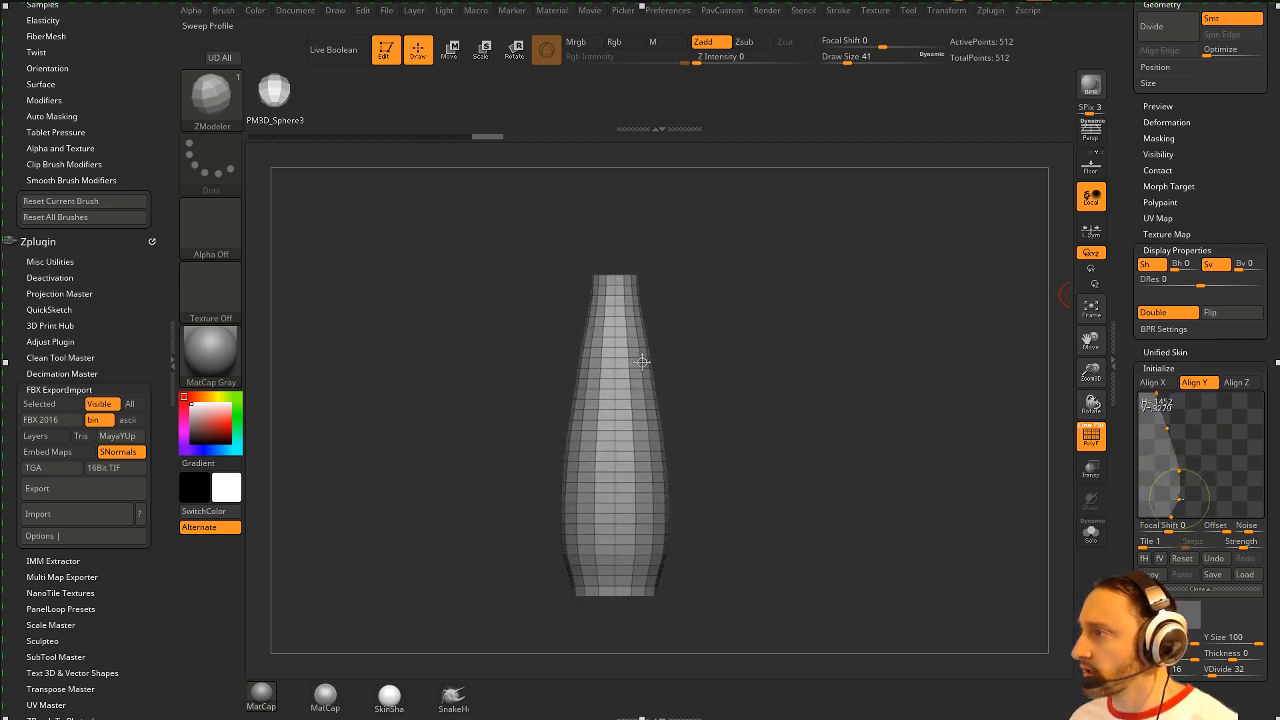
left_click(1174, 453)
mouse_move(1174, 453)
left_mouse_down()
mouse_move(1184, 446)
mouse_move(1162, 457)
left_mouse_up()
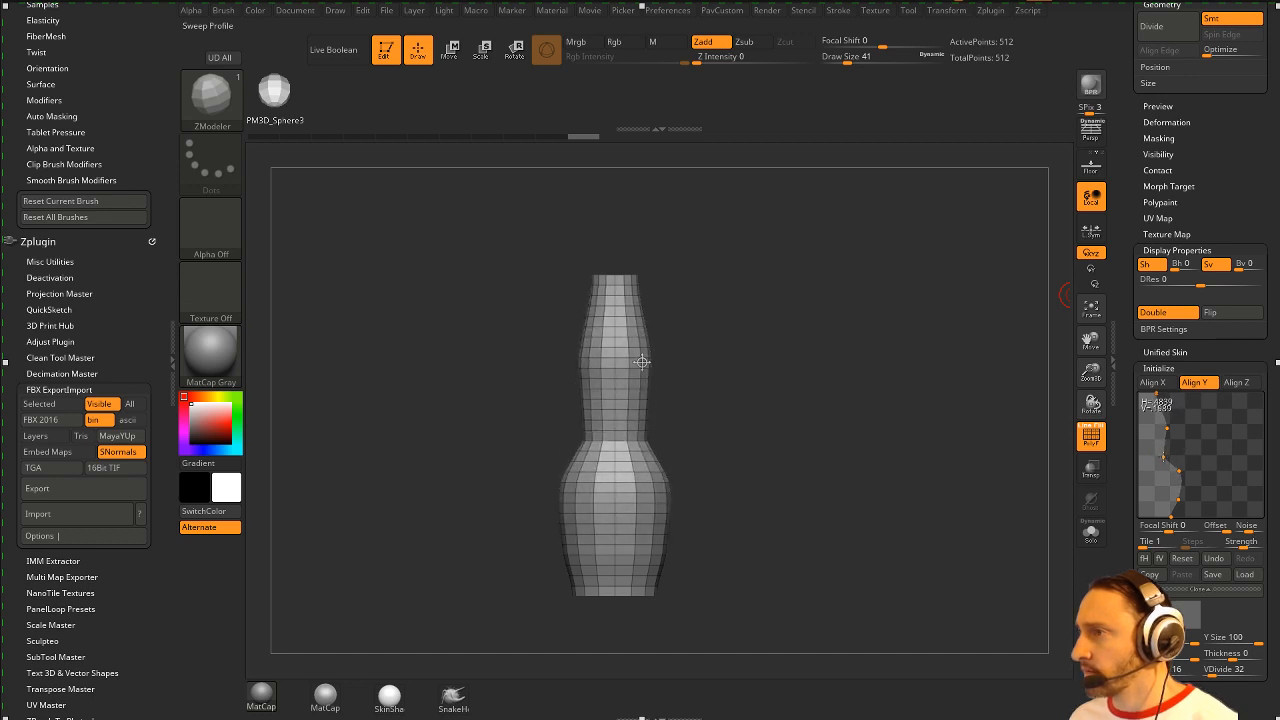
Step: Leave Edit mode for the sweep profile bottle and clear the canvas
left_click(646, 452)
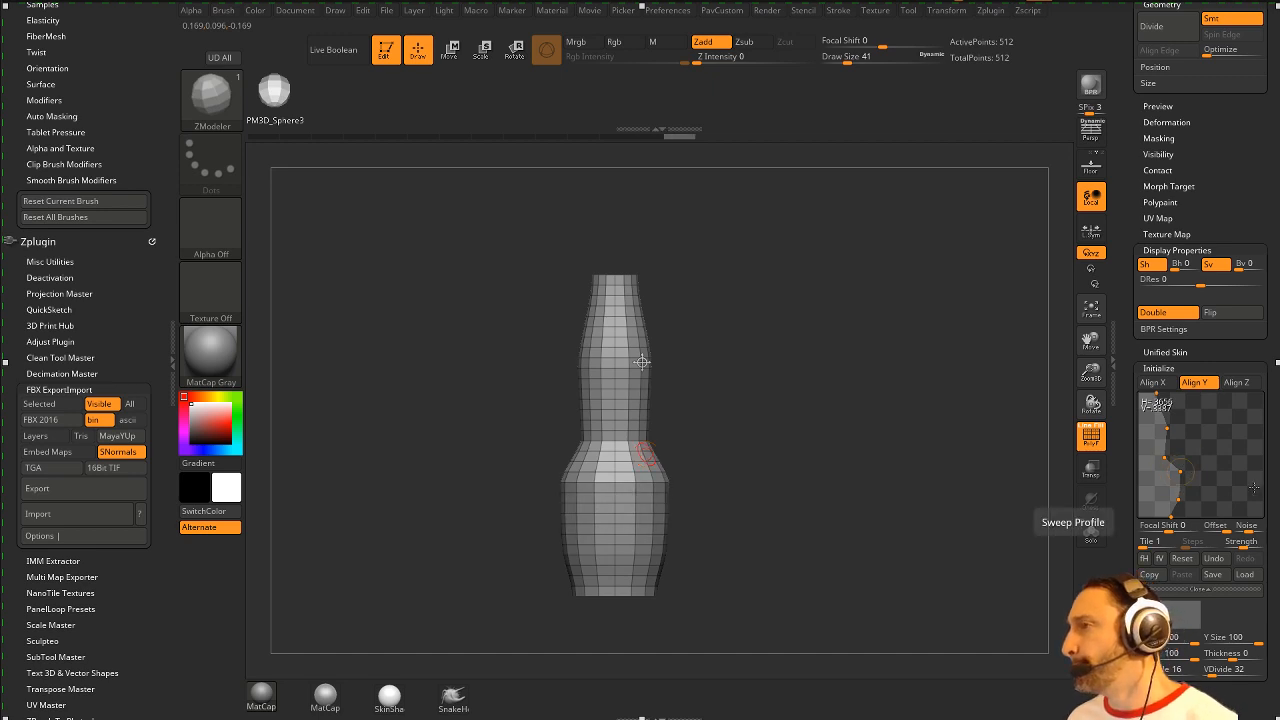
mouse_move(851, 364)
left_mouse_down()
mouse_move(811, 439)
mouse_move(842, 418)
mouse_move(860, 256)
mouse_move(844, 398)
mouse_move(856, 376)
left_mouse_up()
mouse_move(1127, 450)
left_mouse_down()
mouse_move(1127, 370)
mouse_move(1128, 449)
left_mouse_up()
left_click_drag(1129, 358, 1134, 590)
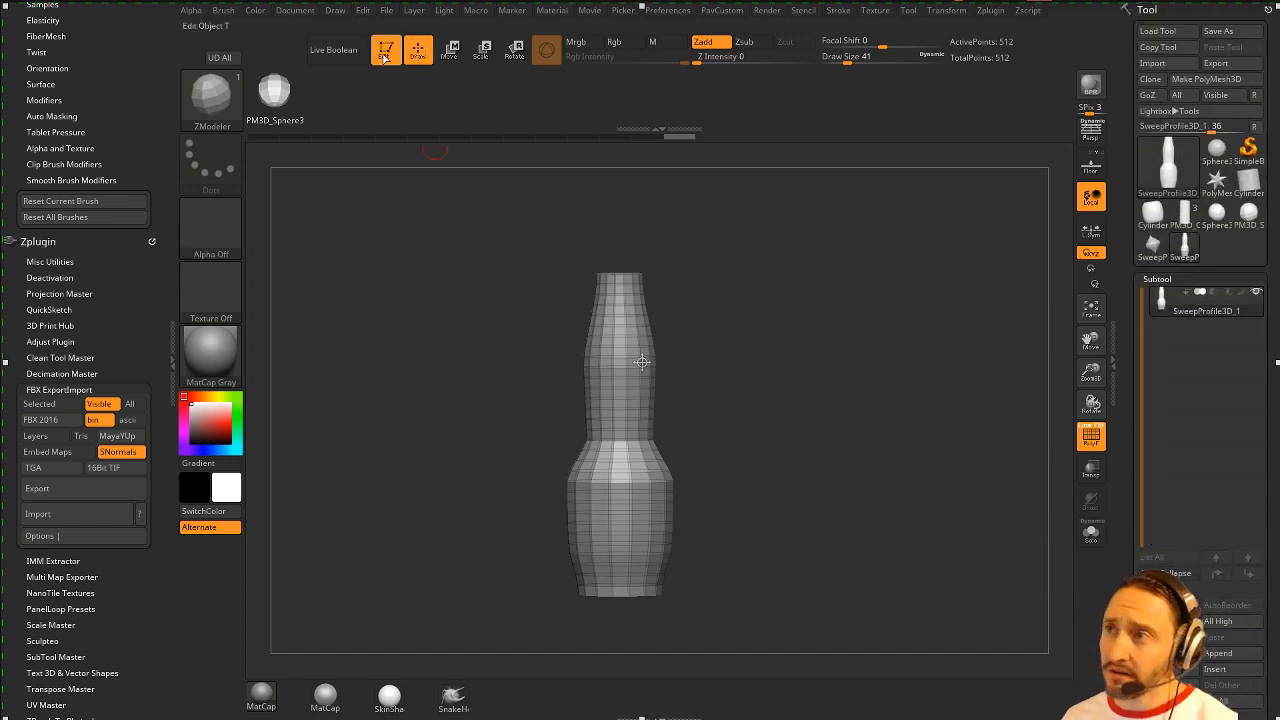
left_click(386, 50)
key("ctrl+n")
Step: Choose the Plane3D primitive and draw it on the empty canvas
left_click(1244, 150)
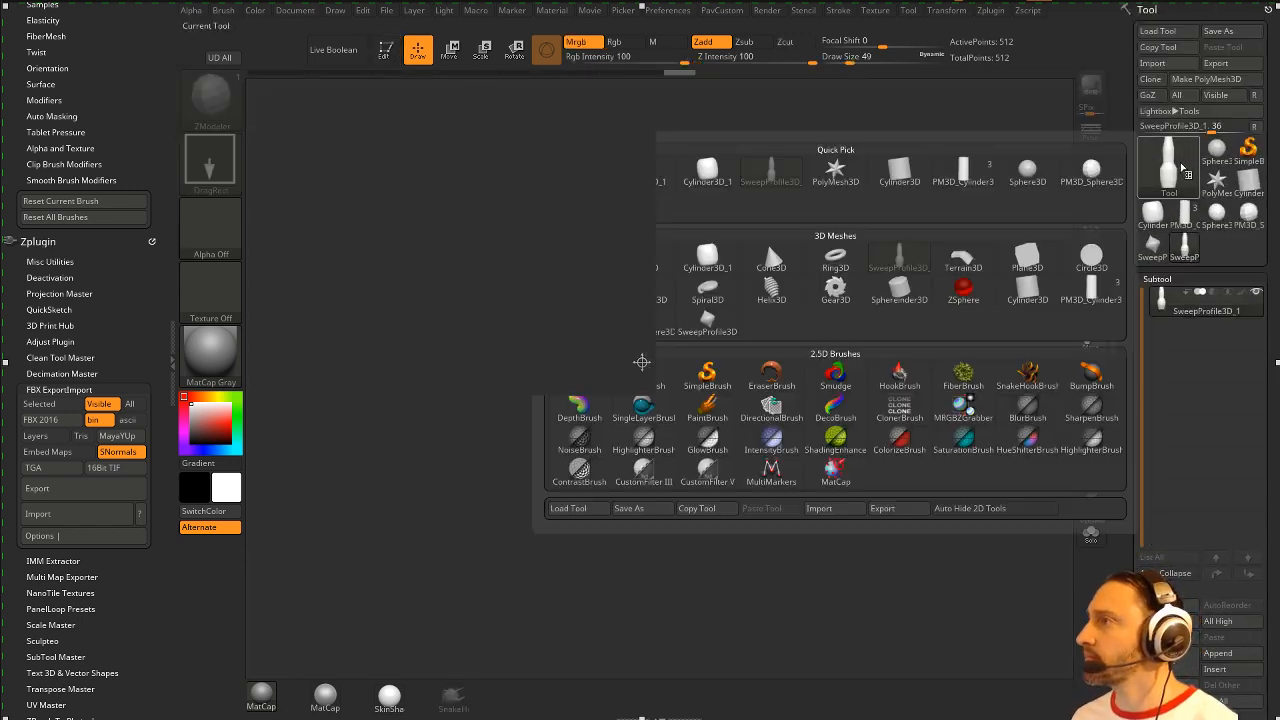
left_click(1019, 268)
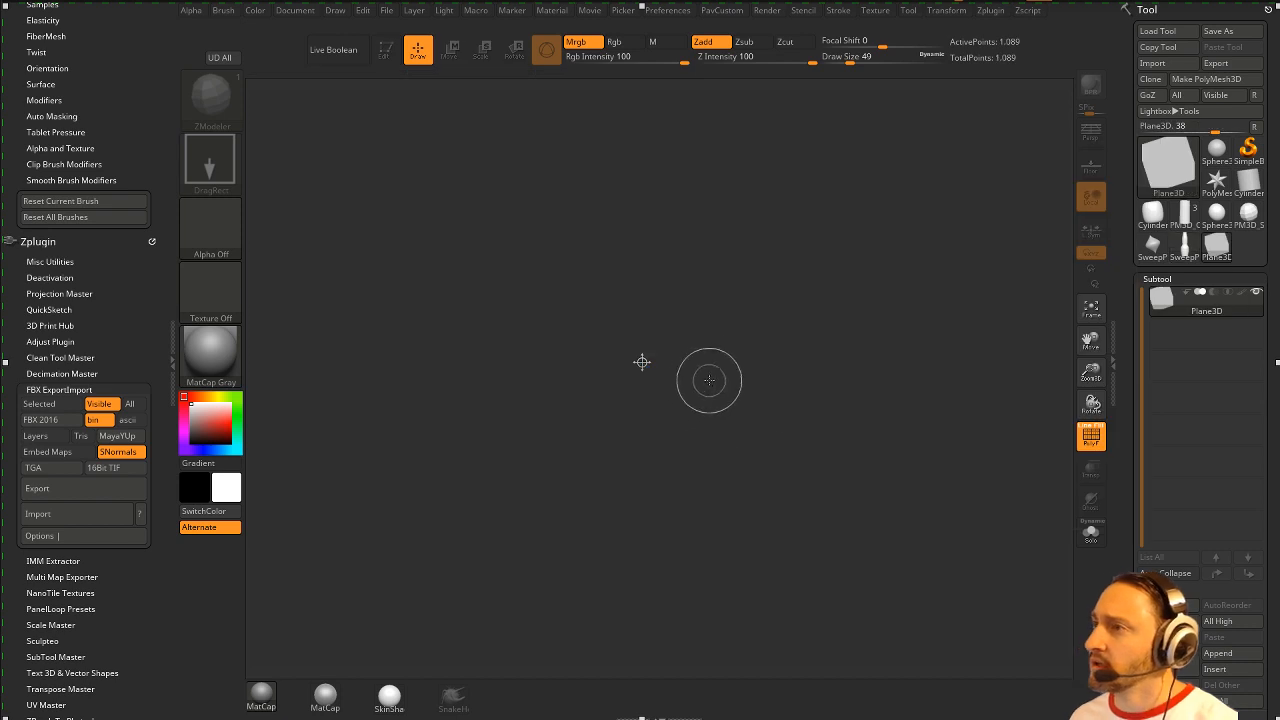
left_click_drag(709, 381, 751, 491)
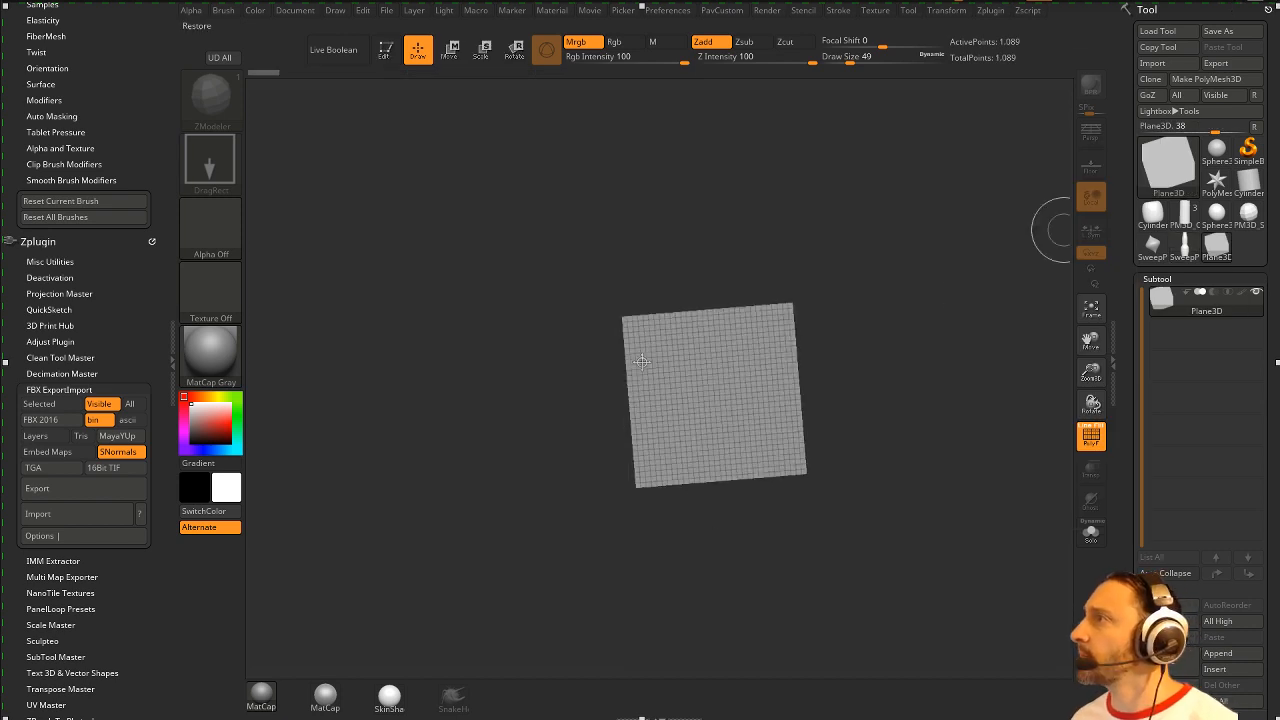
key("t")
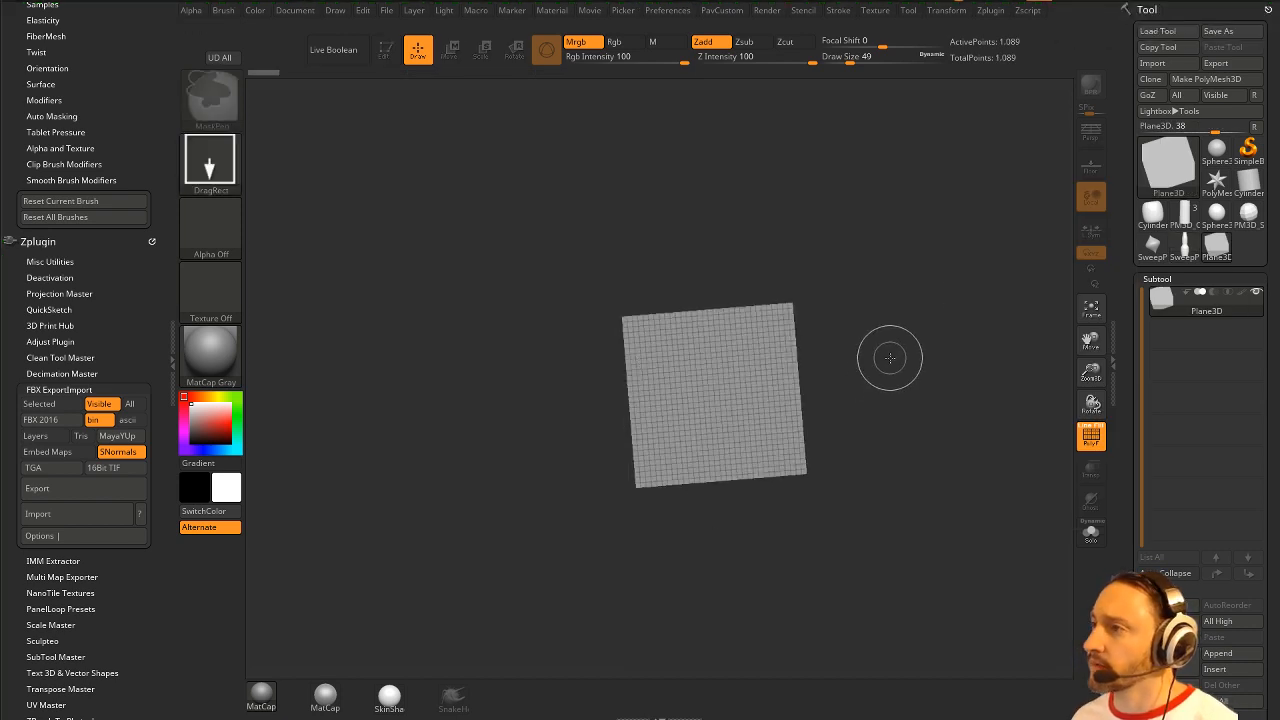
left_click(889, 355)
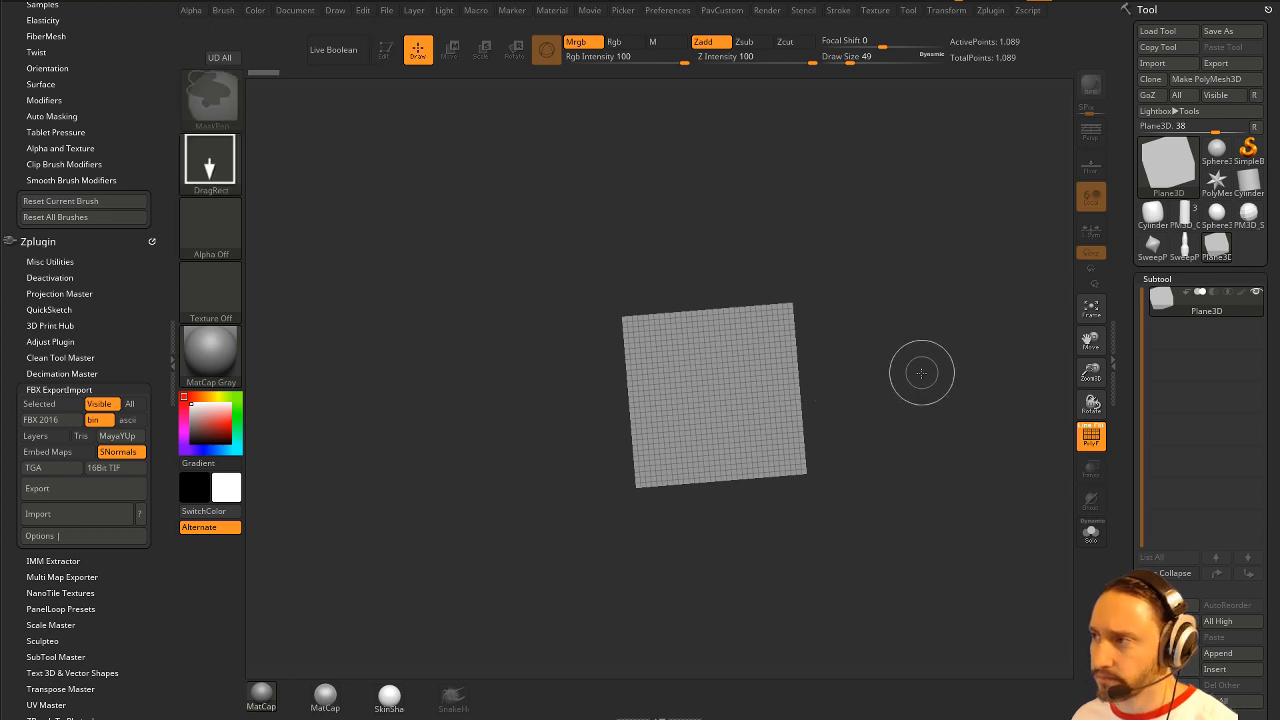
key("ctrl+z")
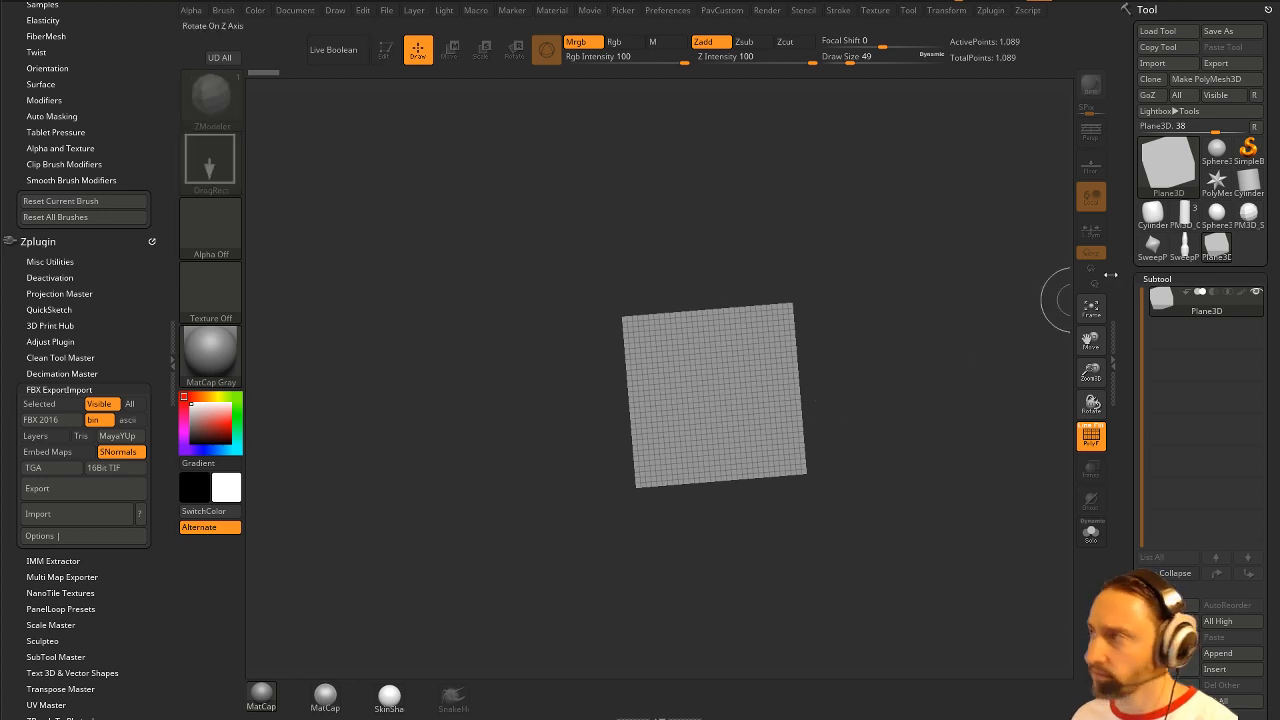
Step: Convert the plane to a PolyMesh3D and redraw it larger on a cleared canvas in Edit mode, facing the view
left_click(1208, 80)
left_click_drag(944, 256, 947, 310)
key("ctrl+n")
left_click_drag(526, 446, 630, 628)
left_click(394, 53)
left_click_drag(782, 285, 925, 296, "alt")
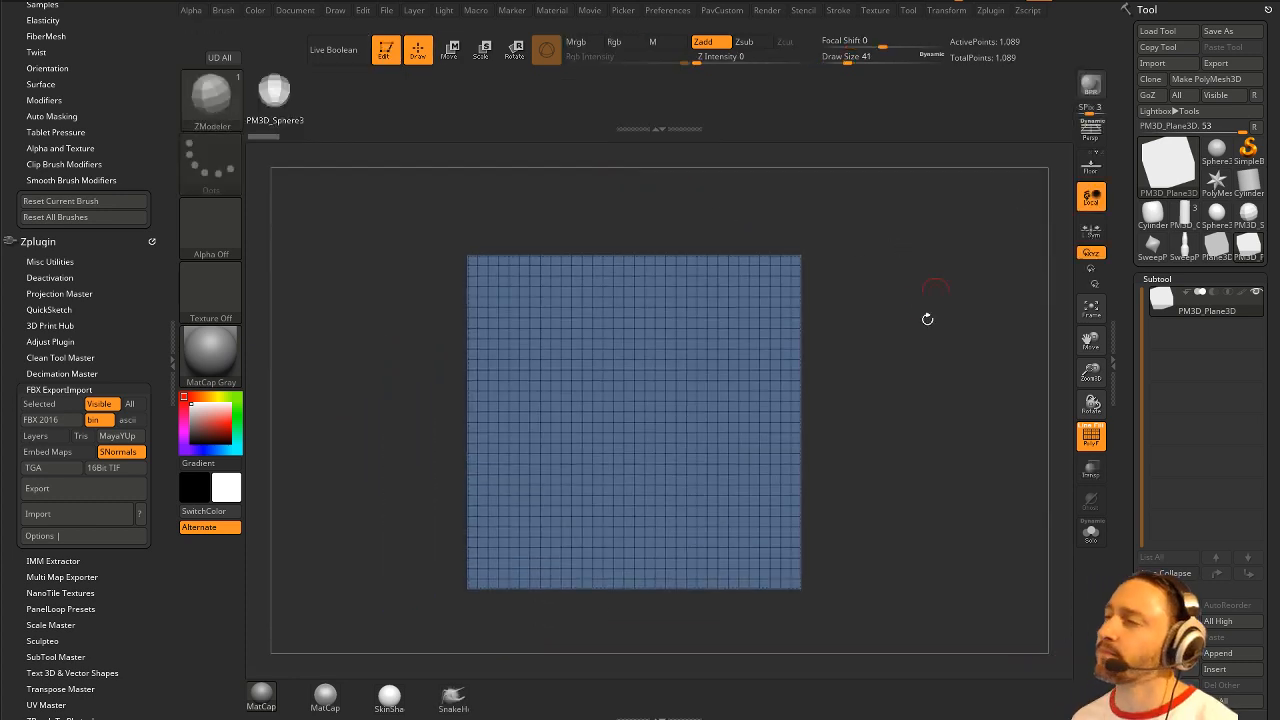
Step: Slice the plane from its upper to lower edge with a SliceCurve that bulges toward the right-hand side around mid-height
key("ctrl+shift")
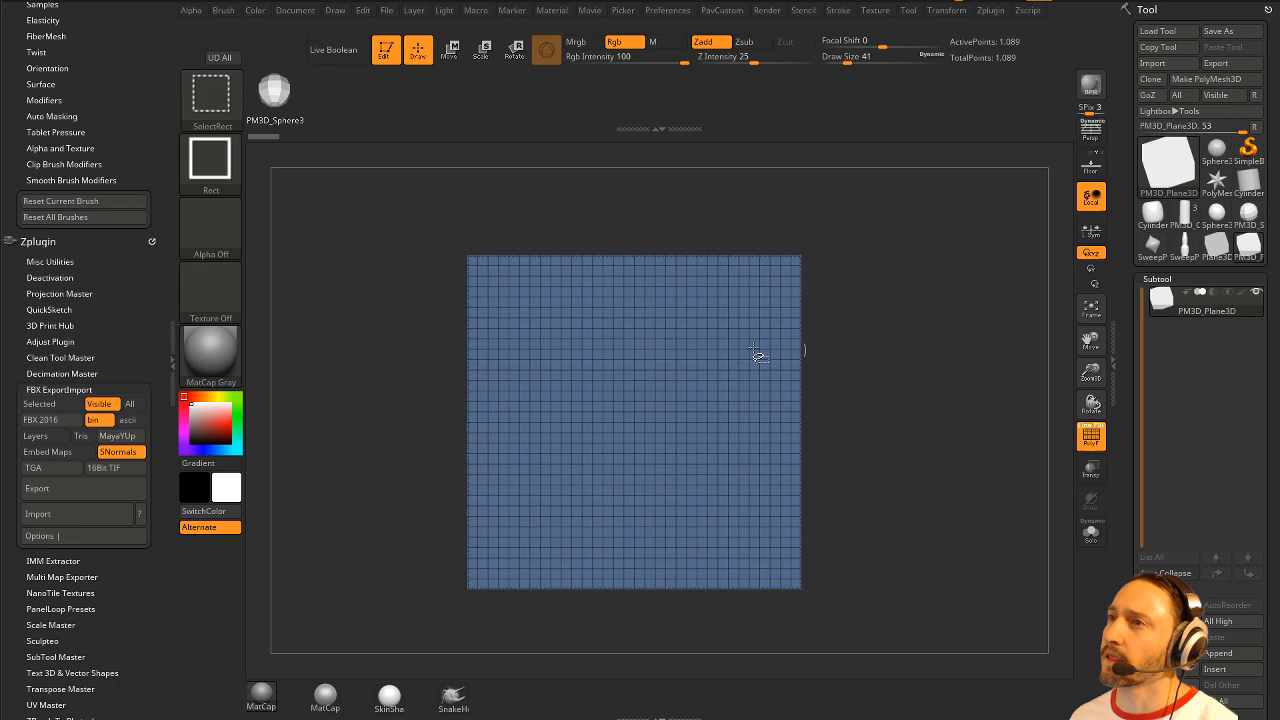
left_click(210, 95, "ctrl+shift")
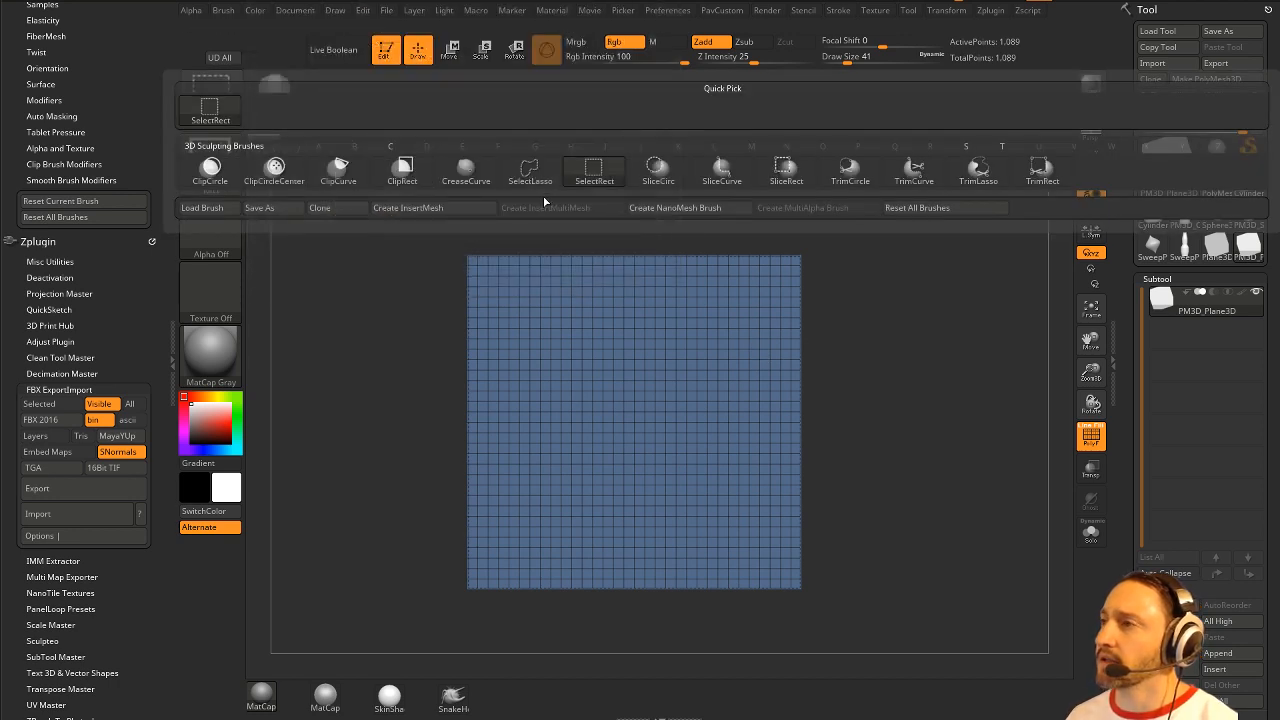
mouse_move(657, 200)
left_mouse_down("ctrl+shift")
mouse_move(686, 490)
mouse_move(670, 600)
left_mouse_up("ctrl+shift")
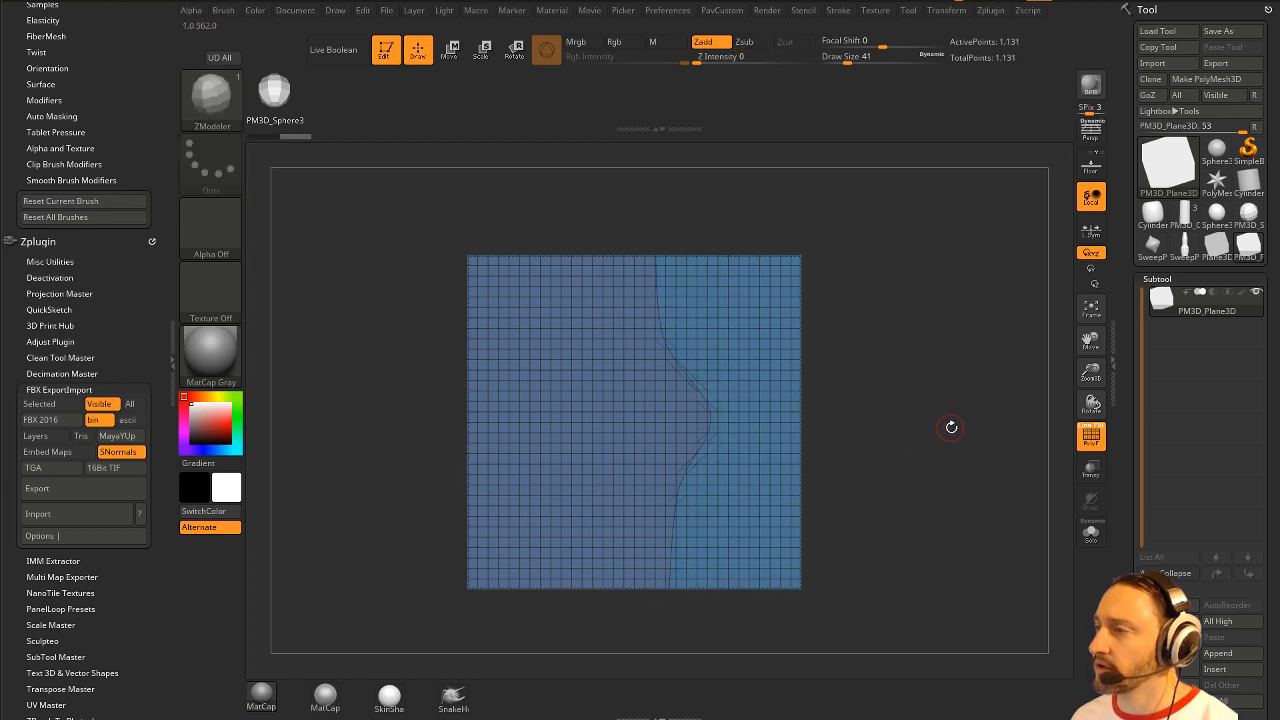
left_click_drag(968, 398, 975, 351, "alt")
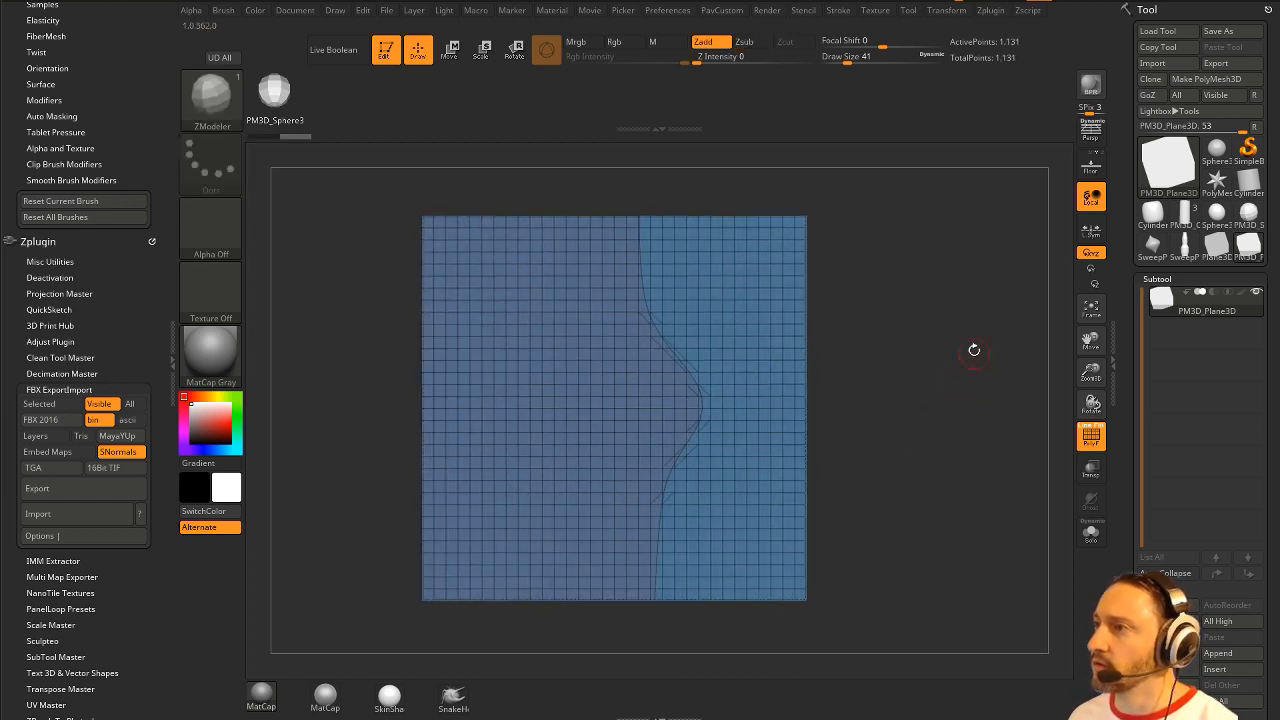
Step: Select the CurveLathe brush and lathe a solid along the plane's sliced border
key("b")
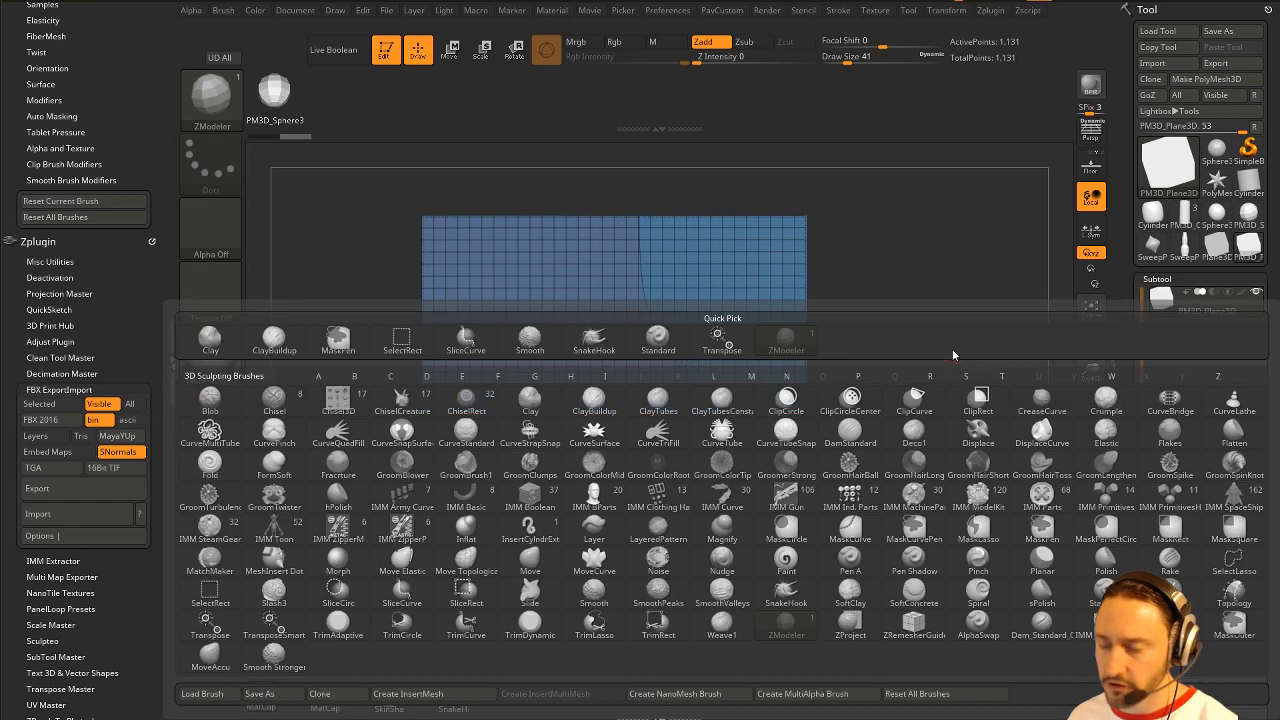
key("c")
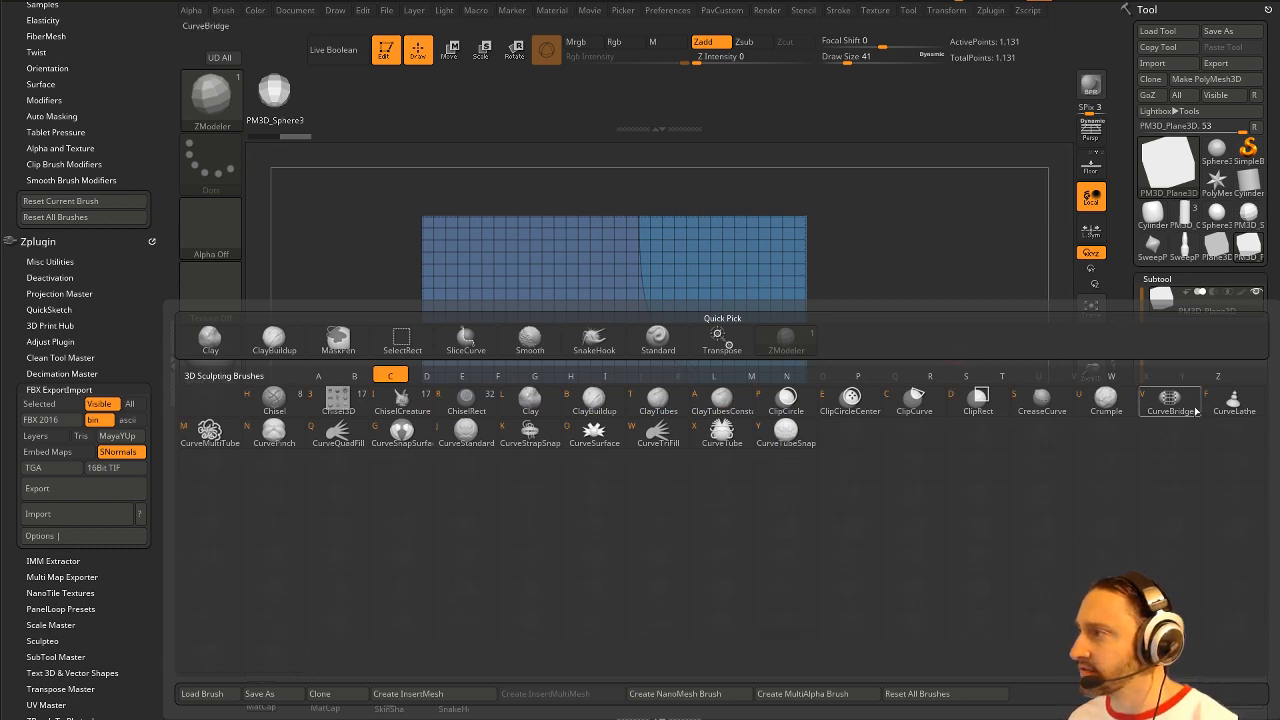
left_click(1233, 400)
left_click_drag(636, 238, 643, 248, "shift")
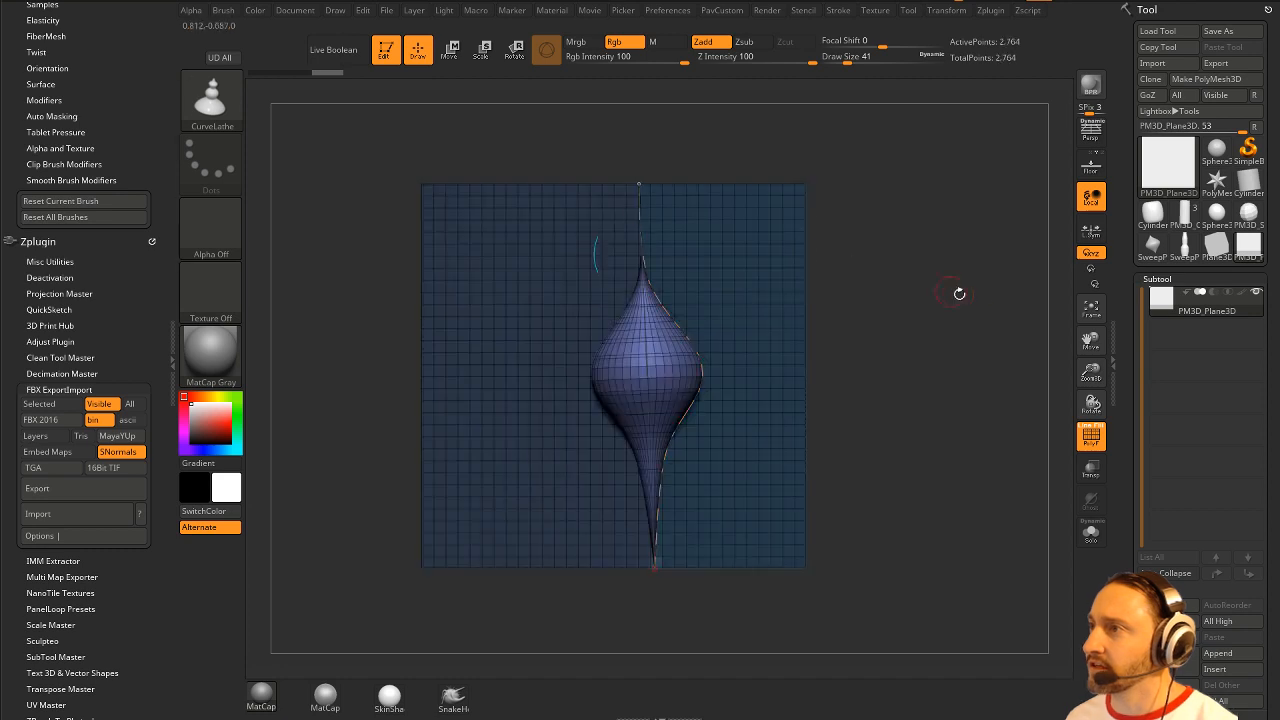
mouse_move(1028, 294)
left_mouse_down()
mouse_move(895, 316)
mouse_move(997, 314)
mouse_move(1020, 297)
left_mouse_up()
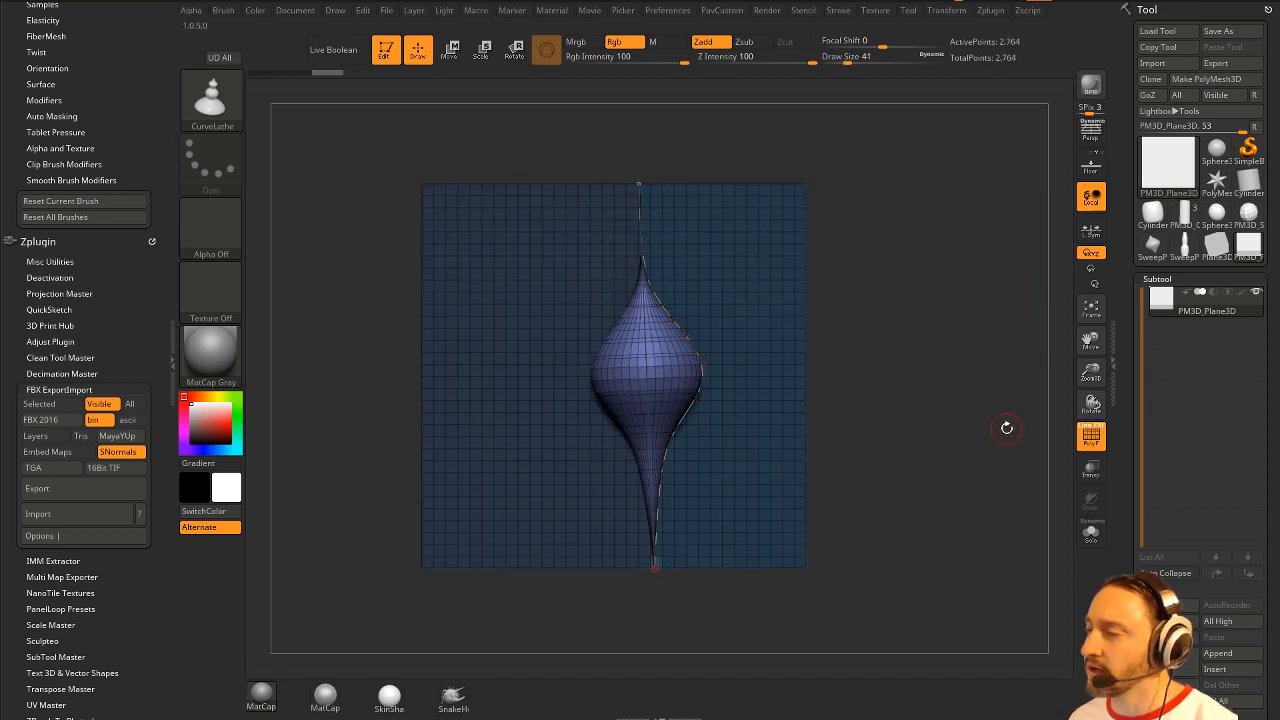
left_click_drag(979, 385, 989, 407, "alt")
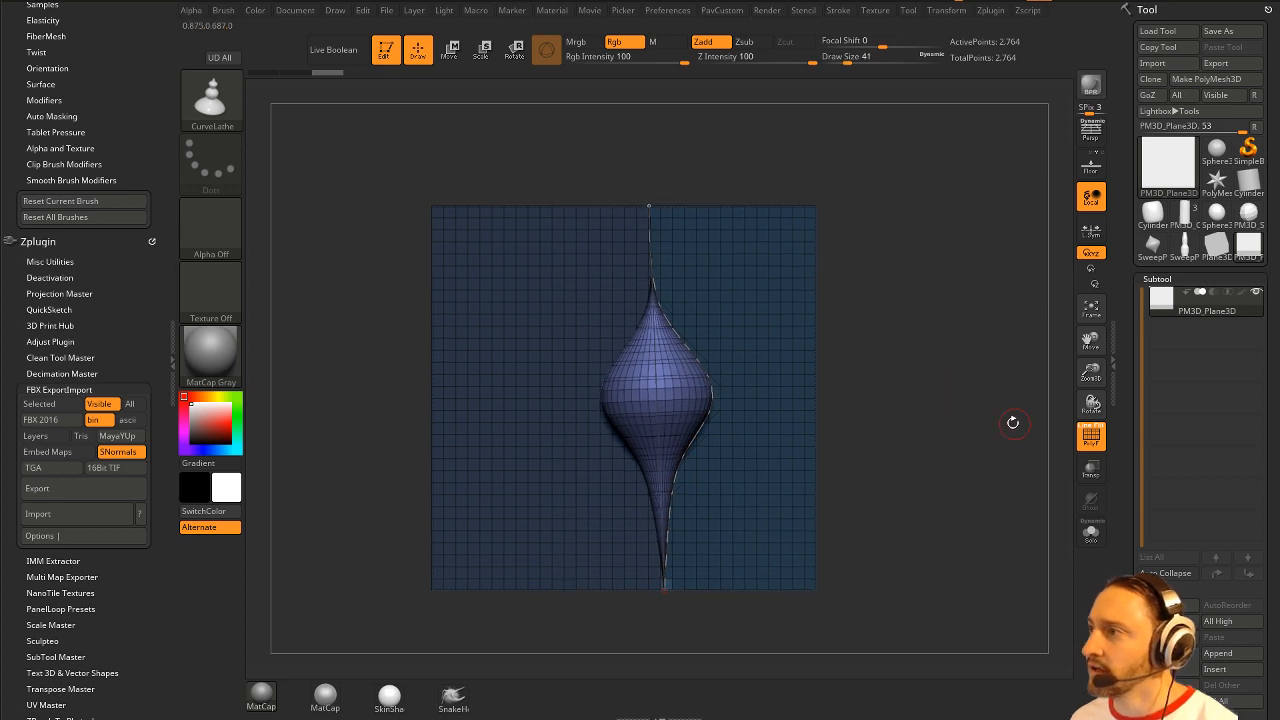
Step: Split the unmasked lathed shape from the plane into a separate subtool and show it in Solo
left_click(780, 288)
key("space")
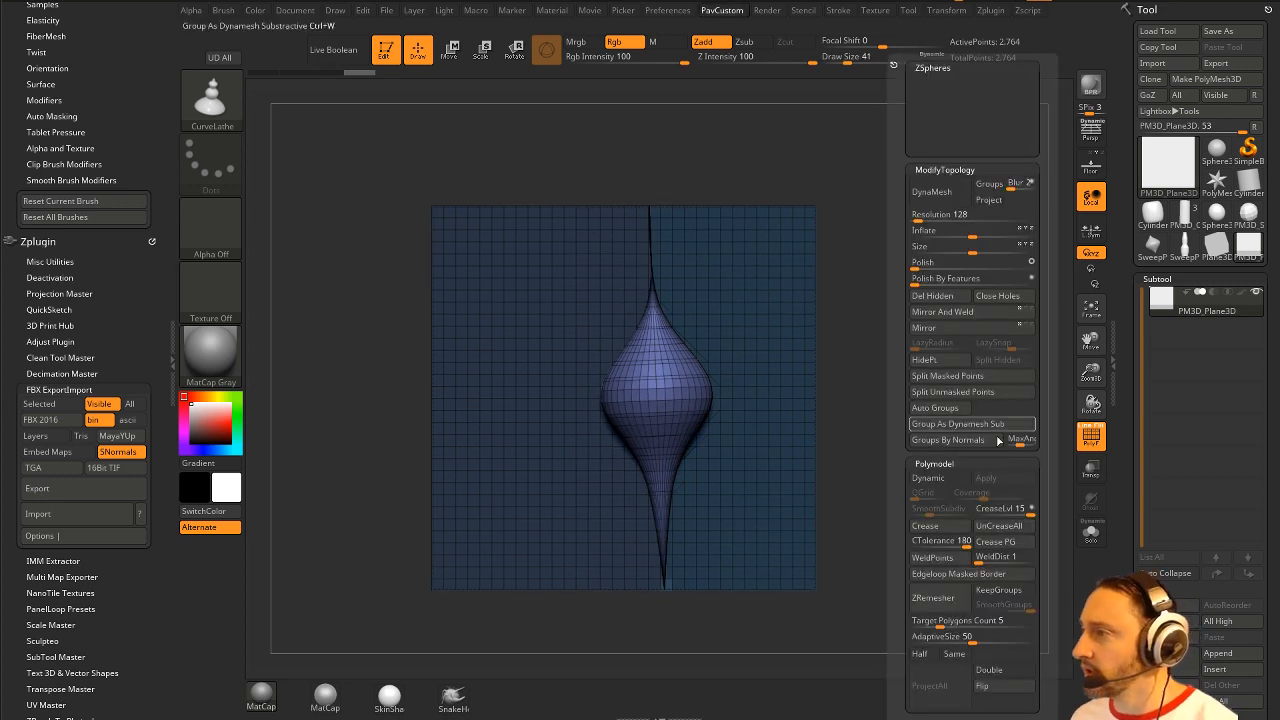
left_click(955, 392)
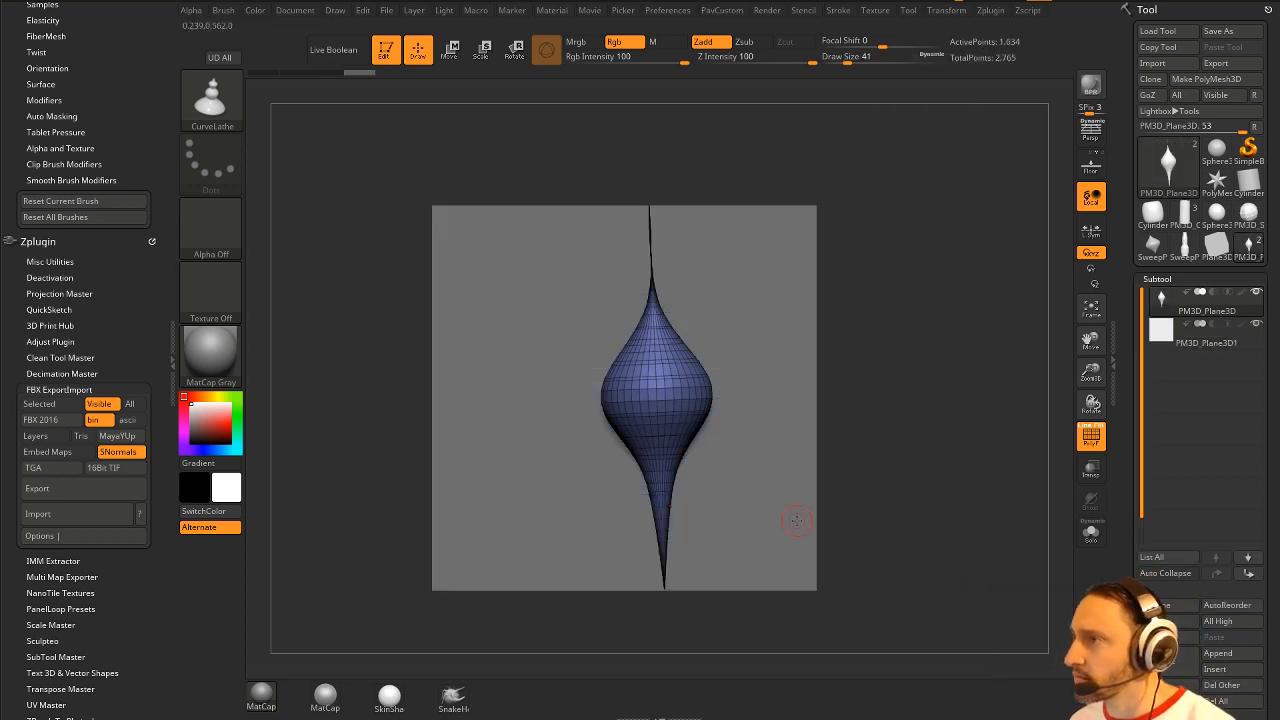
left_click_drag(870, 400, 766, 400)
left_click(1091, 532)
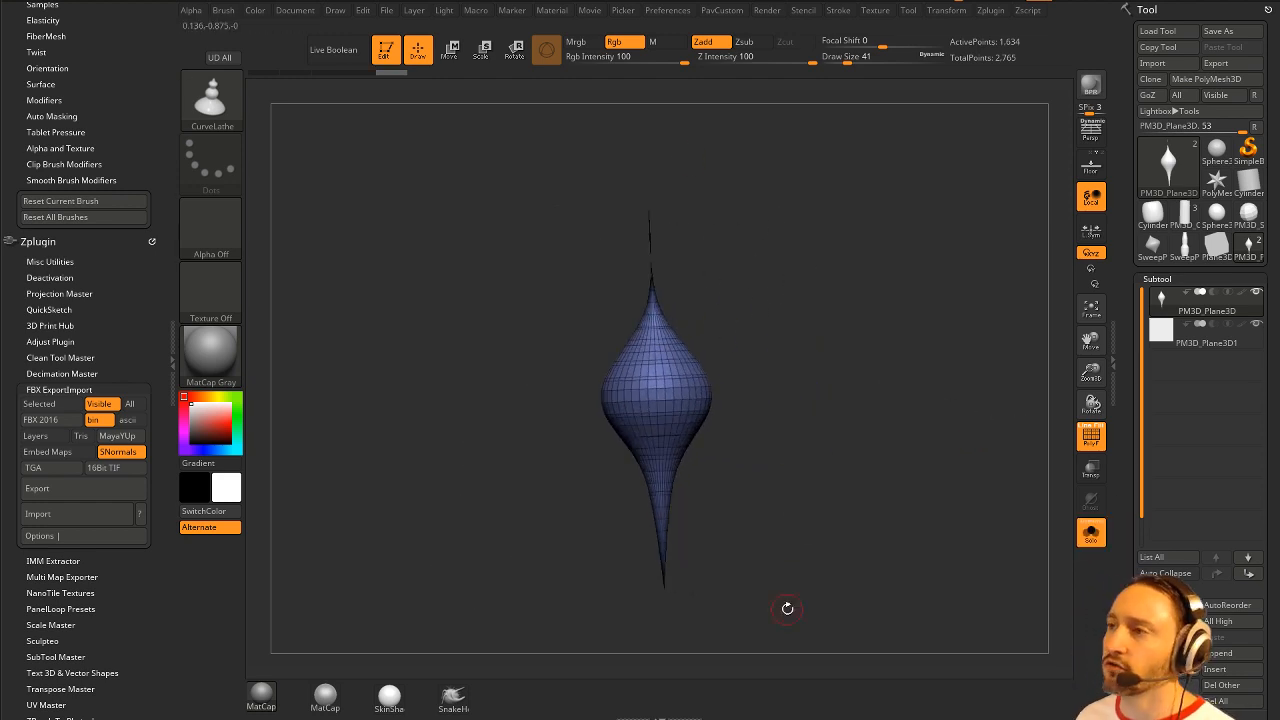
Step: Select the plane subtool and draw freehand CurveLathe profiles on its left half to produce revolved shapes
left_click(1176, 336)
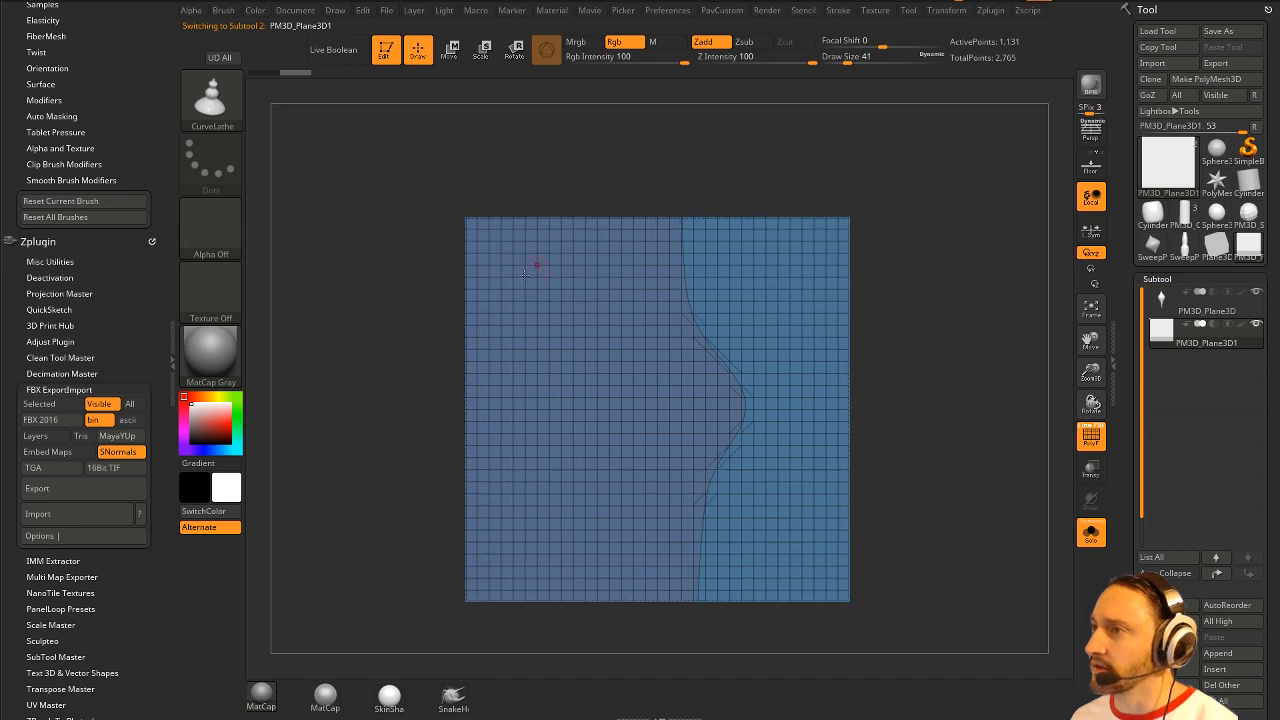
mouse_move(553, 251)
left_mouse_down()
mouse_move(551, 514)
mouse_move(600, 588)
mouse_move(612, 575)
left_mouse_up()
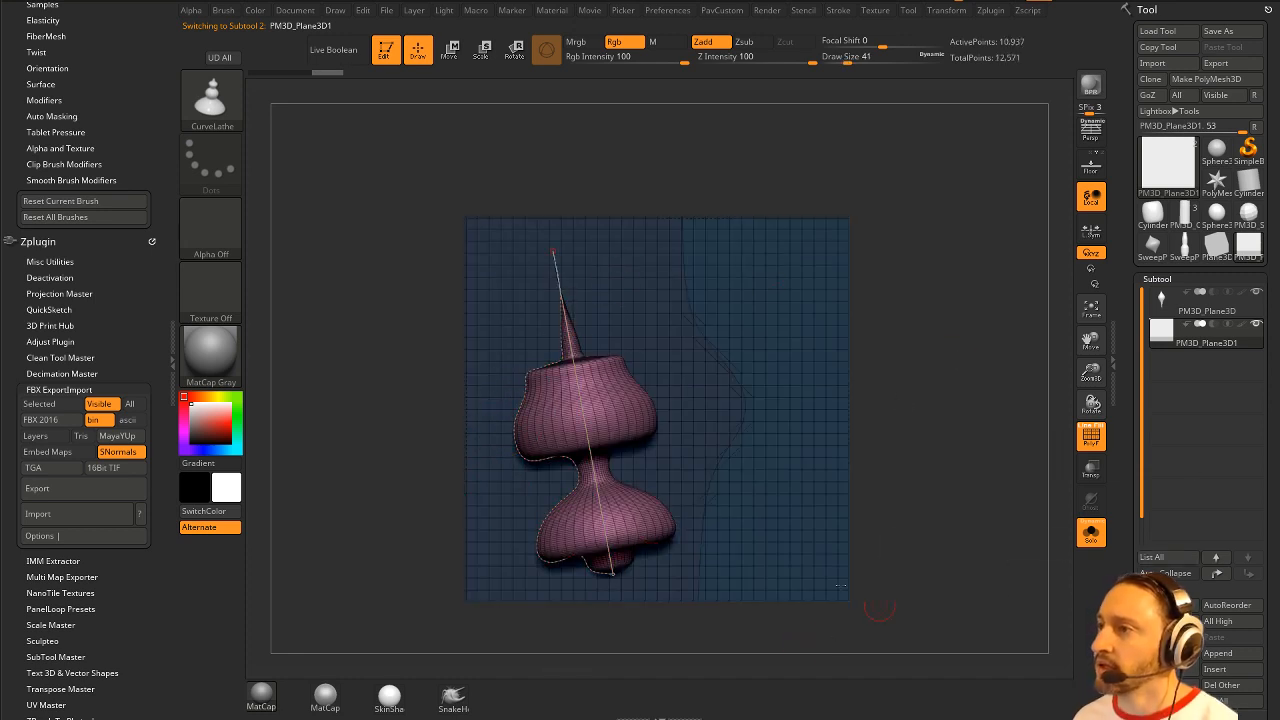
left_click_drag(514, 428, 504, 420)
left_click_drag(534, 380, 527, 384)
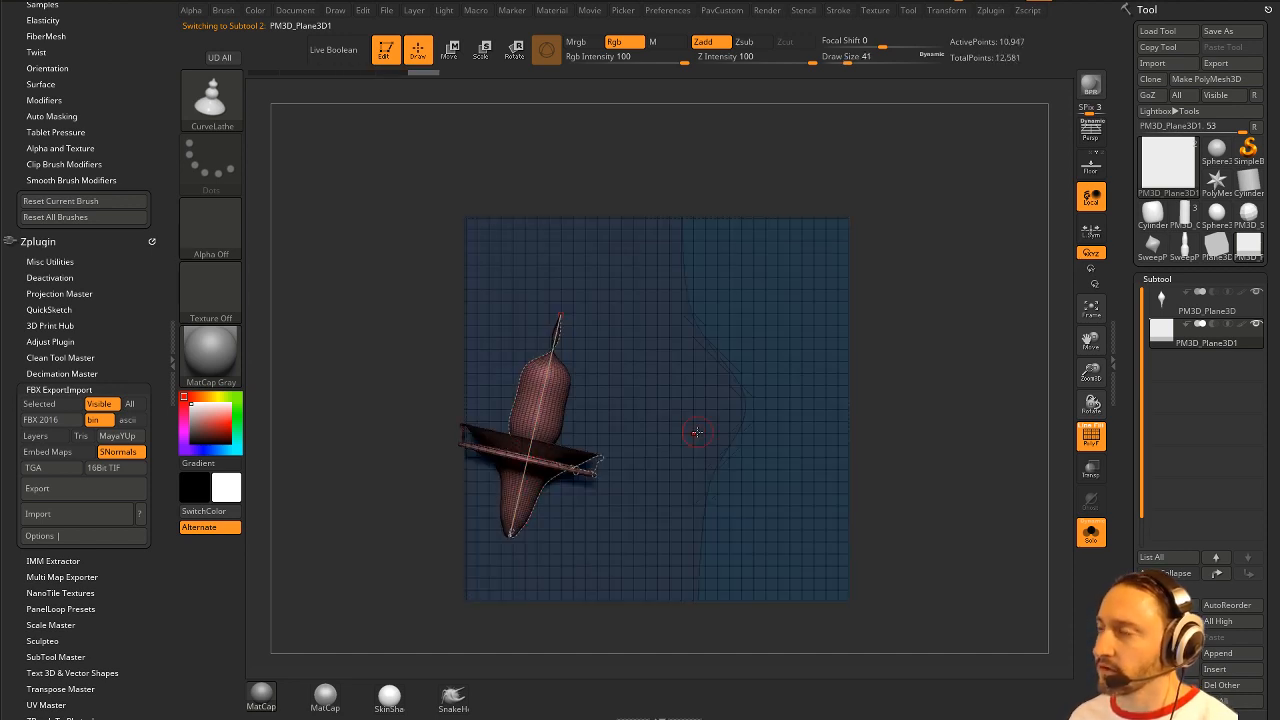
left_click_drag(885, 230, 946, 246)
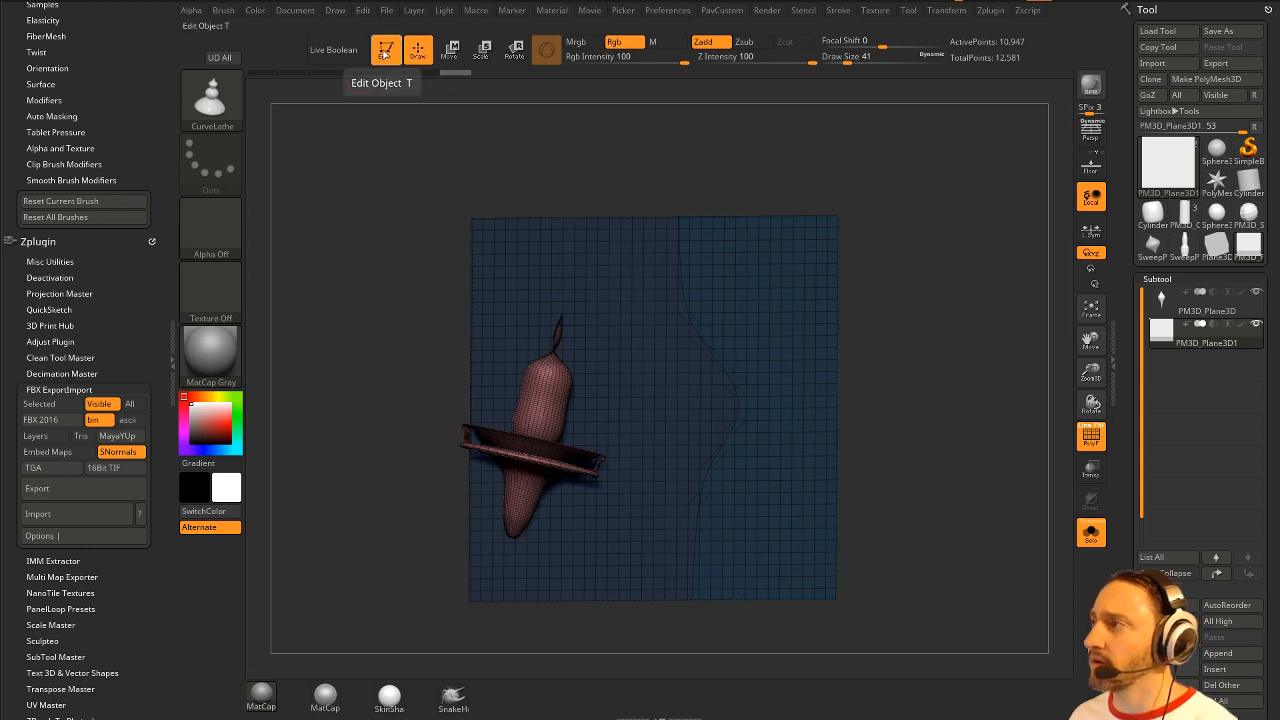
Step: Initialize ZBrush from the preferences and confirm the reset
left_click(668, 10)
left_click(686, 36)
left_click(668, 404)
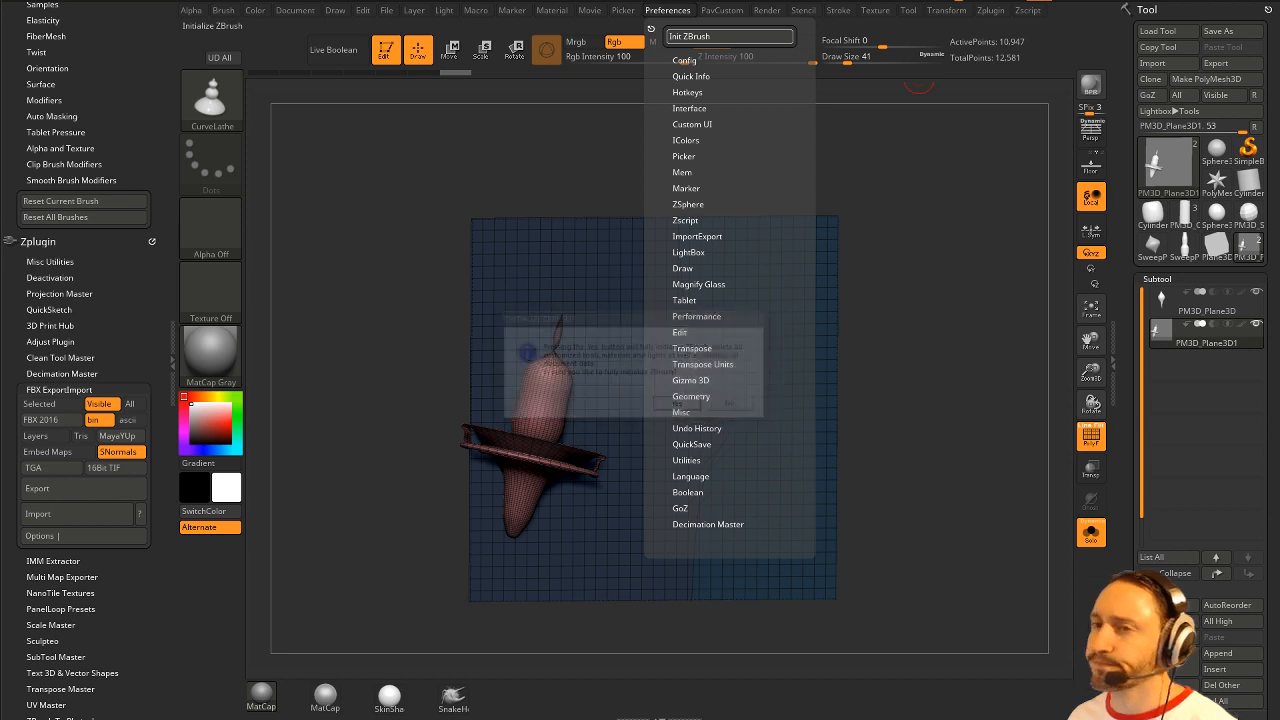
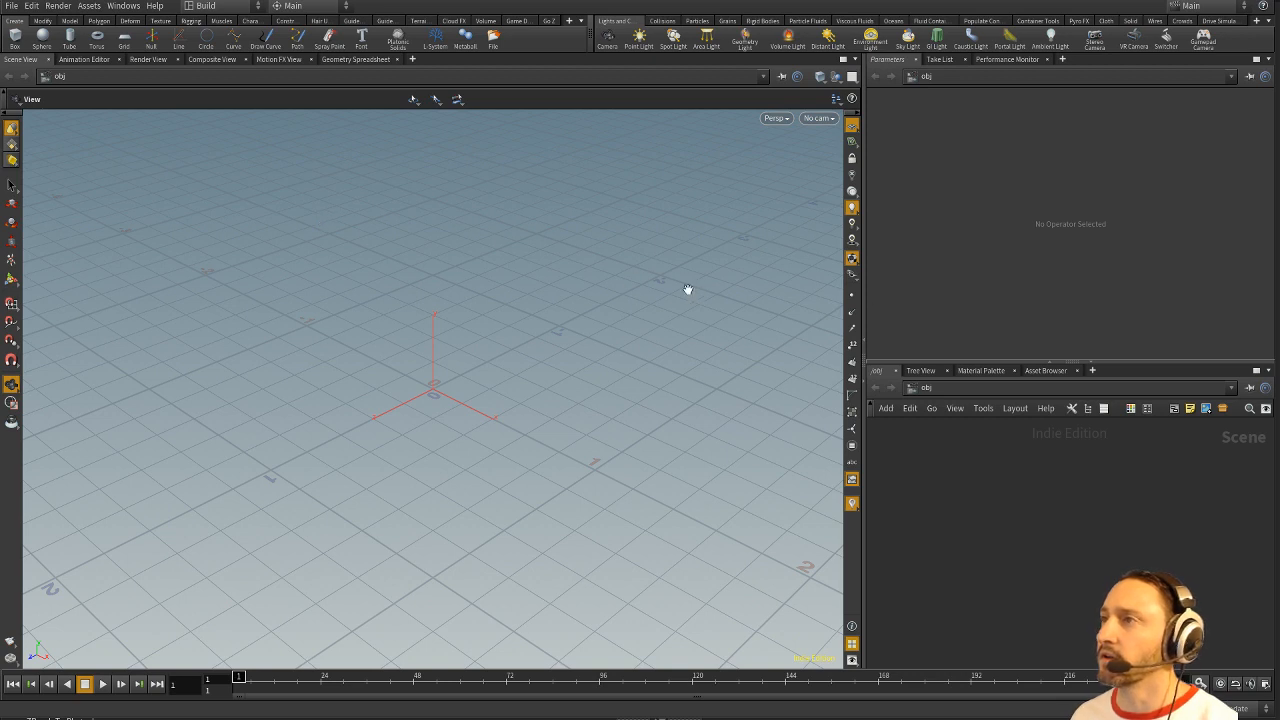
left_click(581, 20)
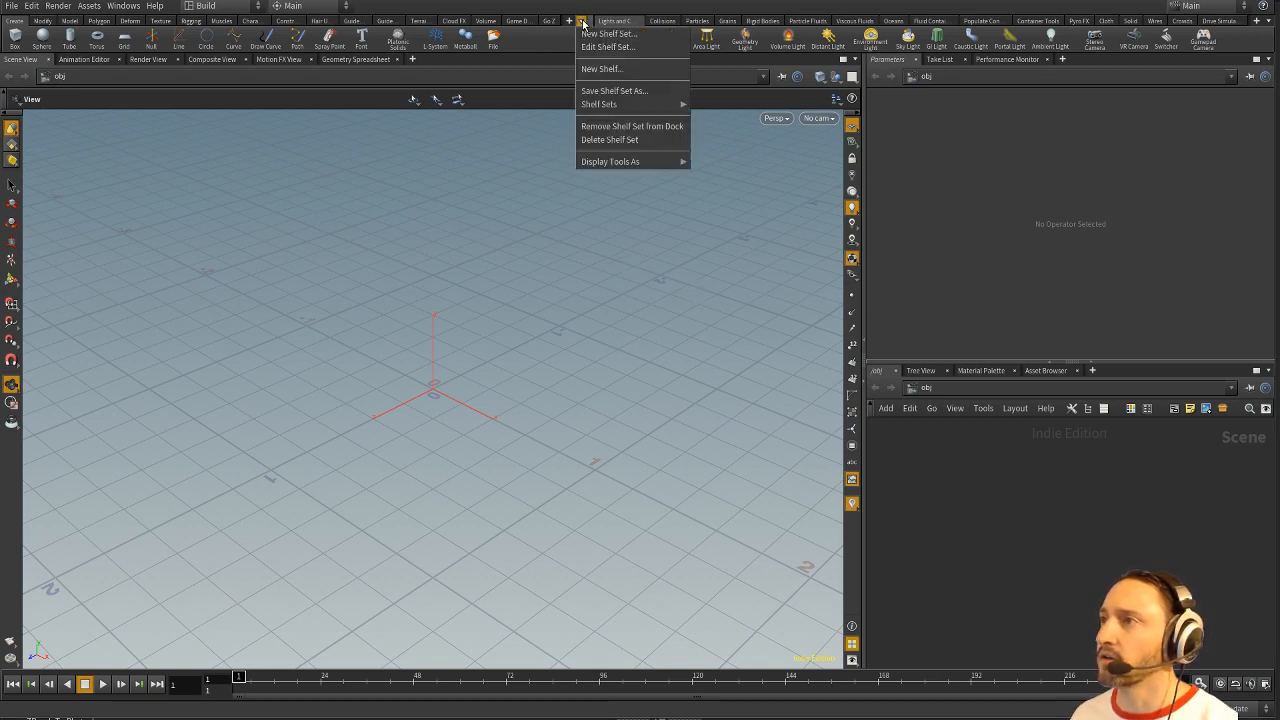
mouse_move(607, 105)
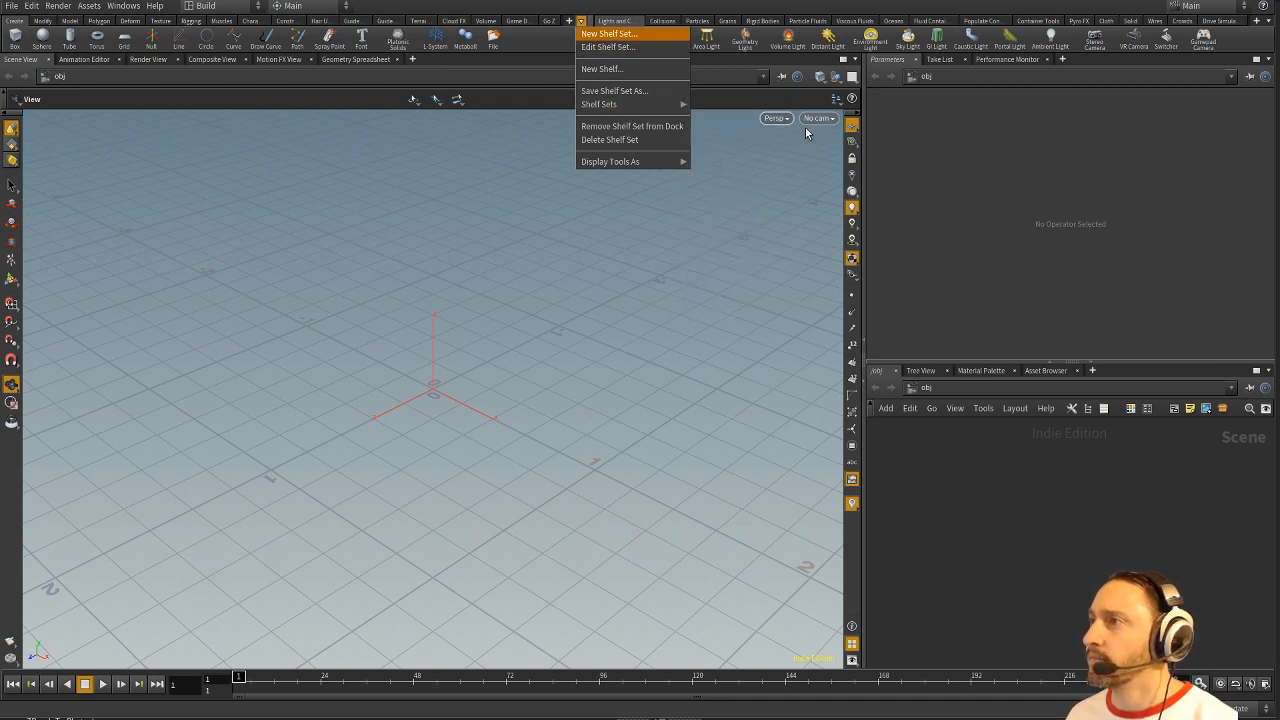
left_click(722, 146)
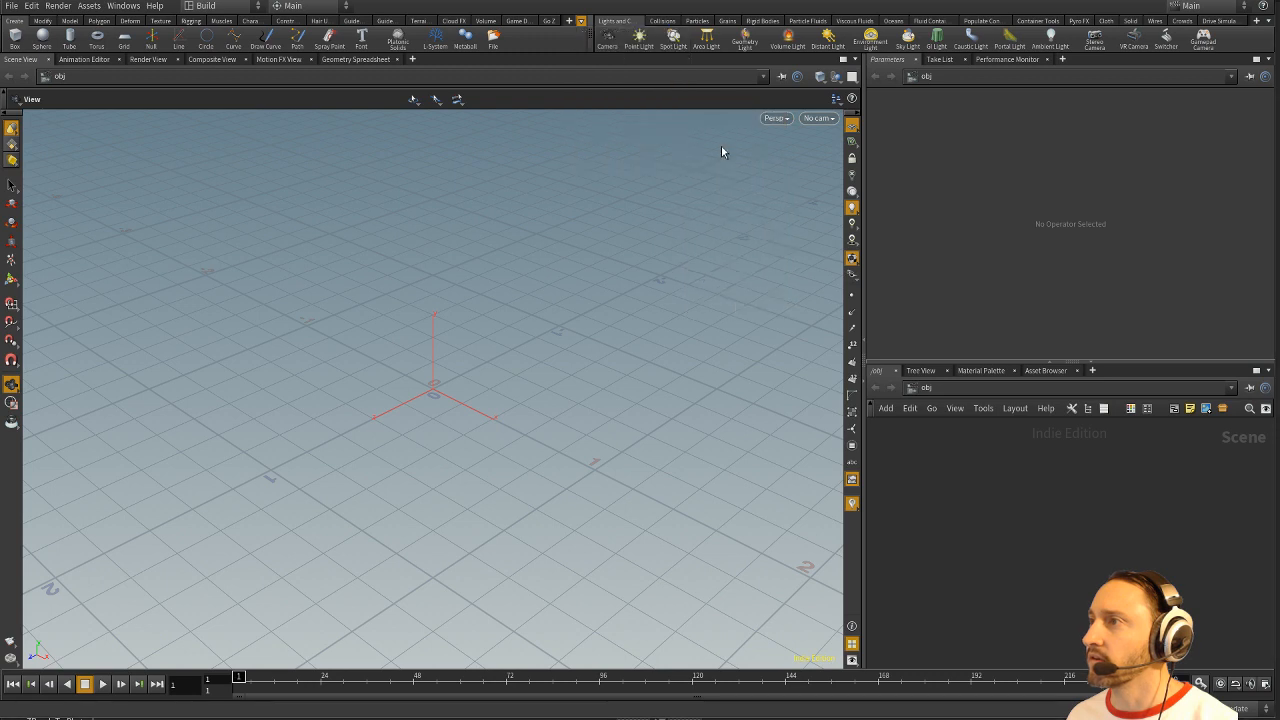
Step: Update the Game Development Toolset to release 1.7 and acknowledge the completed update
left_click(520, 21)
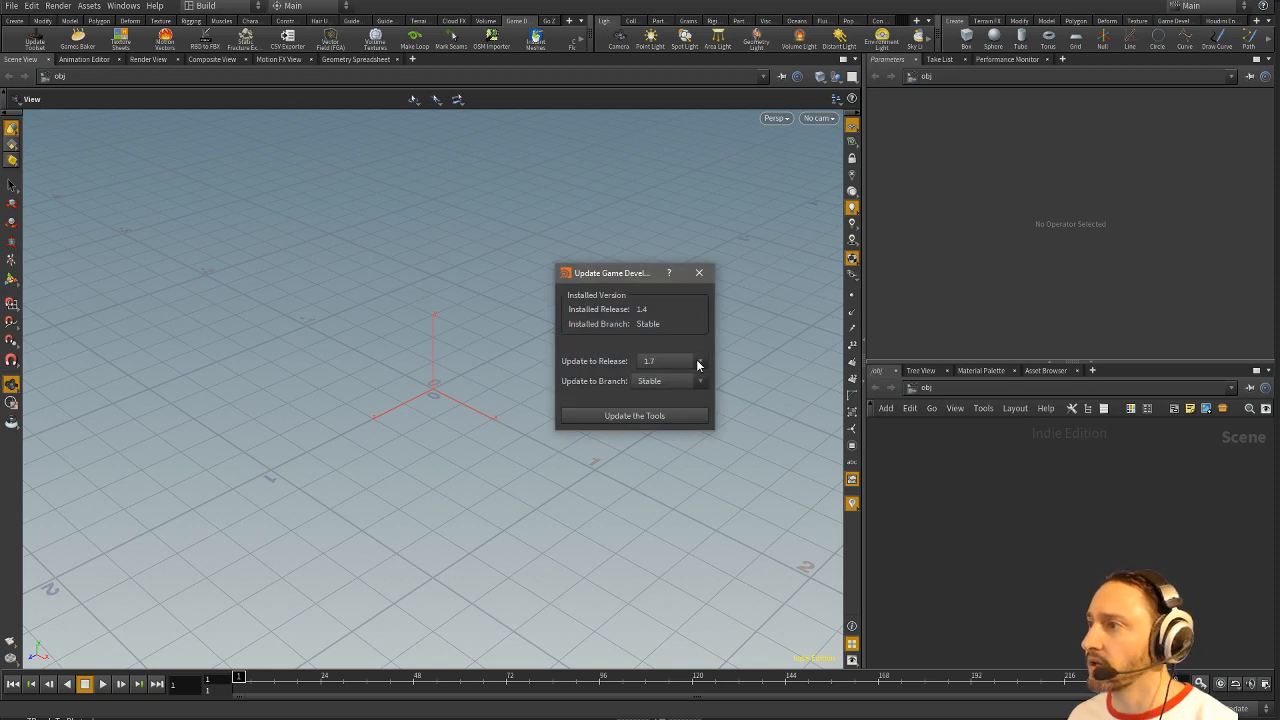
left_click(699, 363)
left_click(700, 374)
left_click(702, 377)
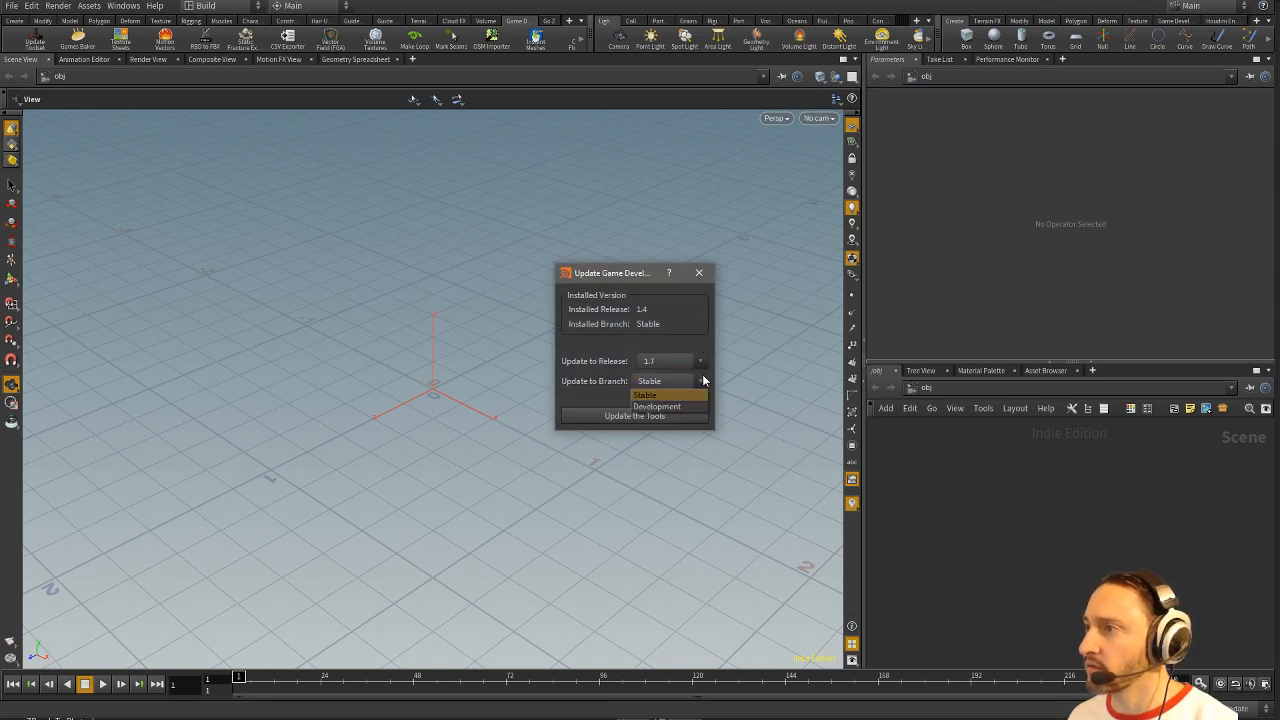
left_click(685, 402)
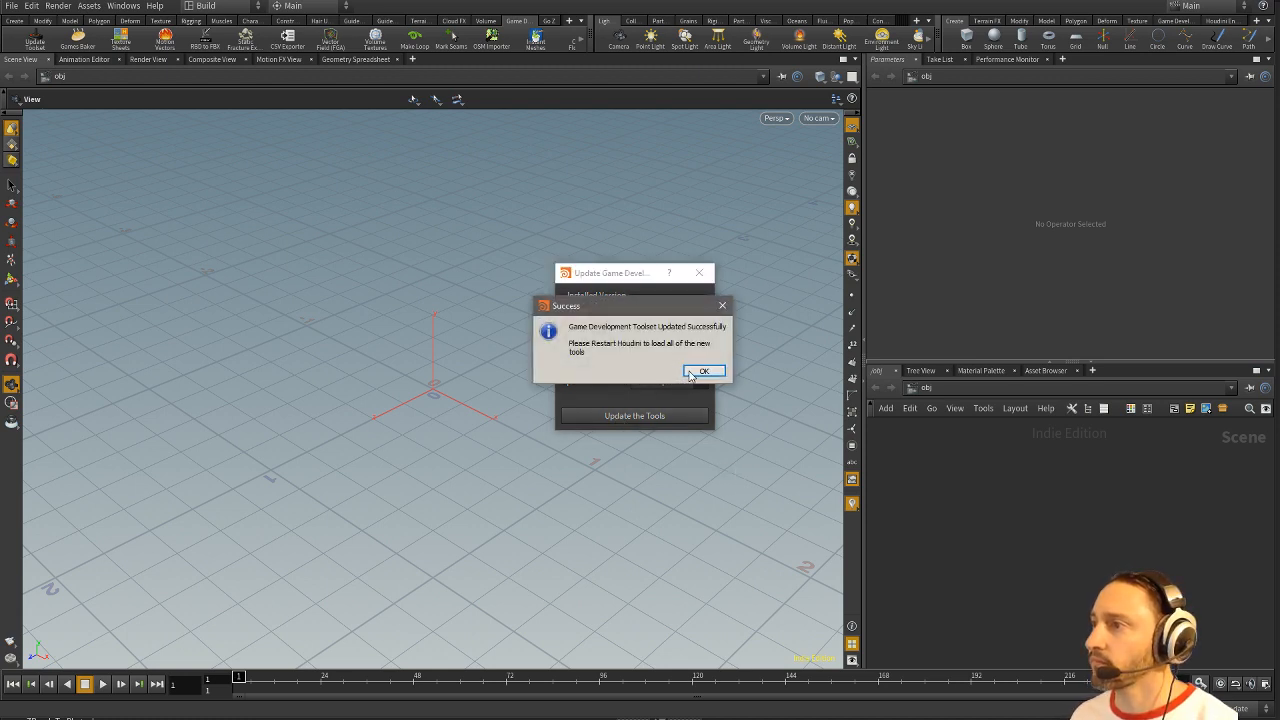
left_click(701, 372)
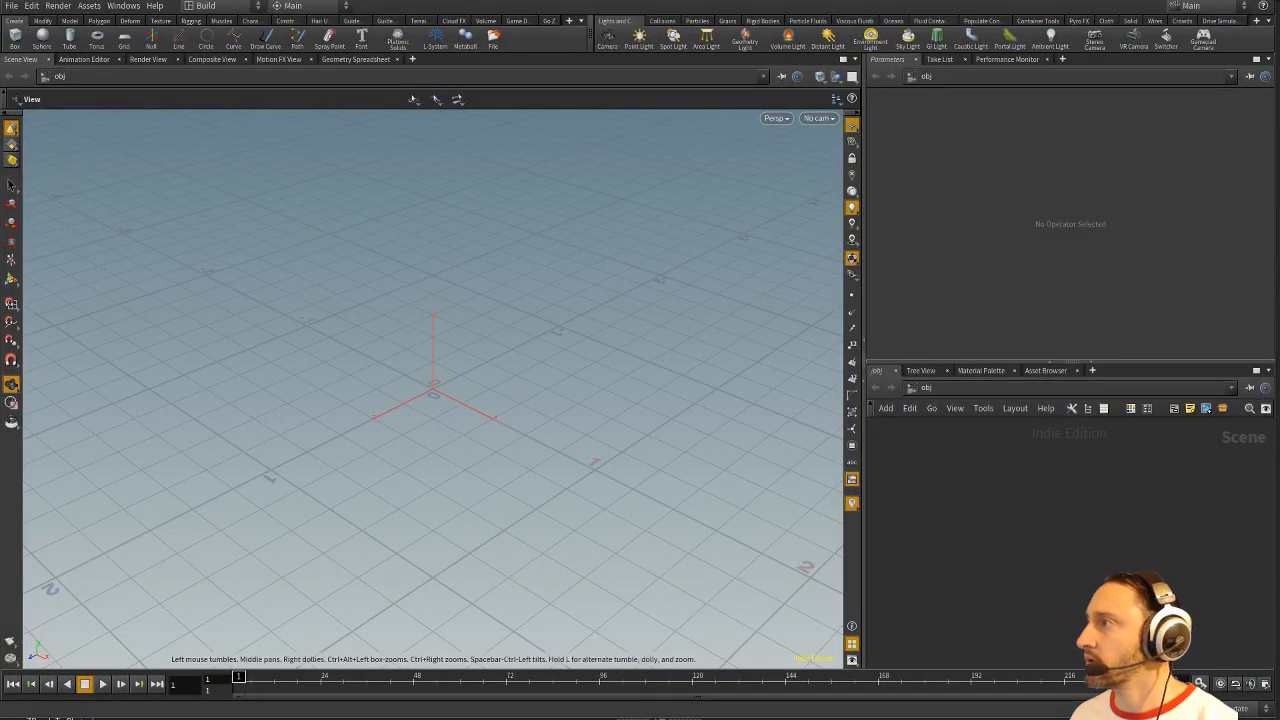
Step: Switch to ZBrush, load the Dog.ZTL tool and draw it on the canvas in Edit mode
left_click_drag(1275, 207, 1279, 208)
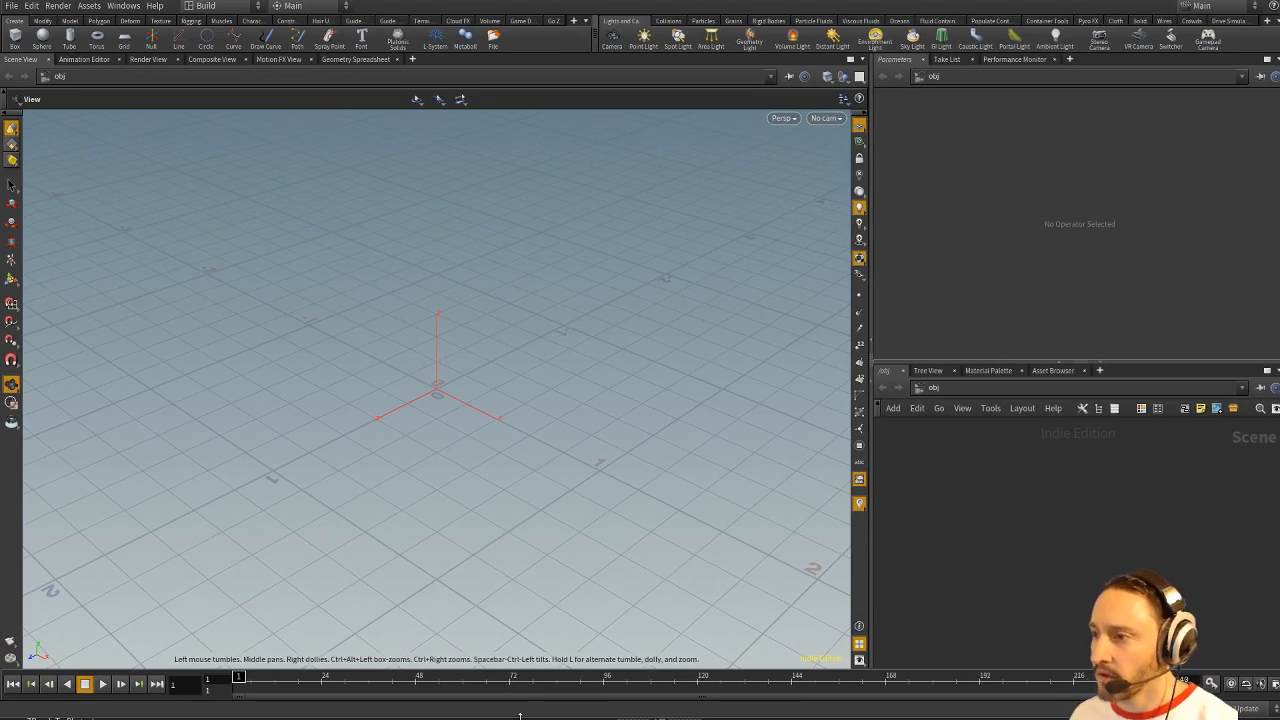
left_click_drag(520, 715, 520, 718)
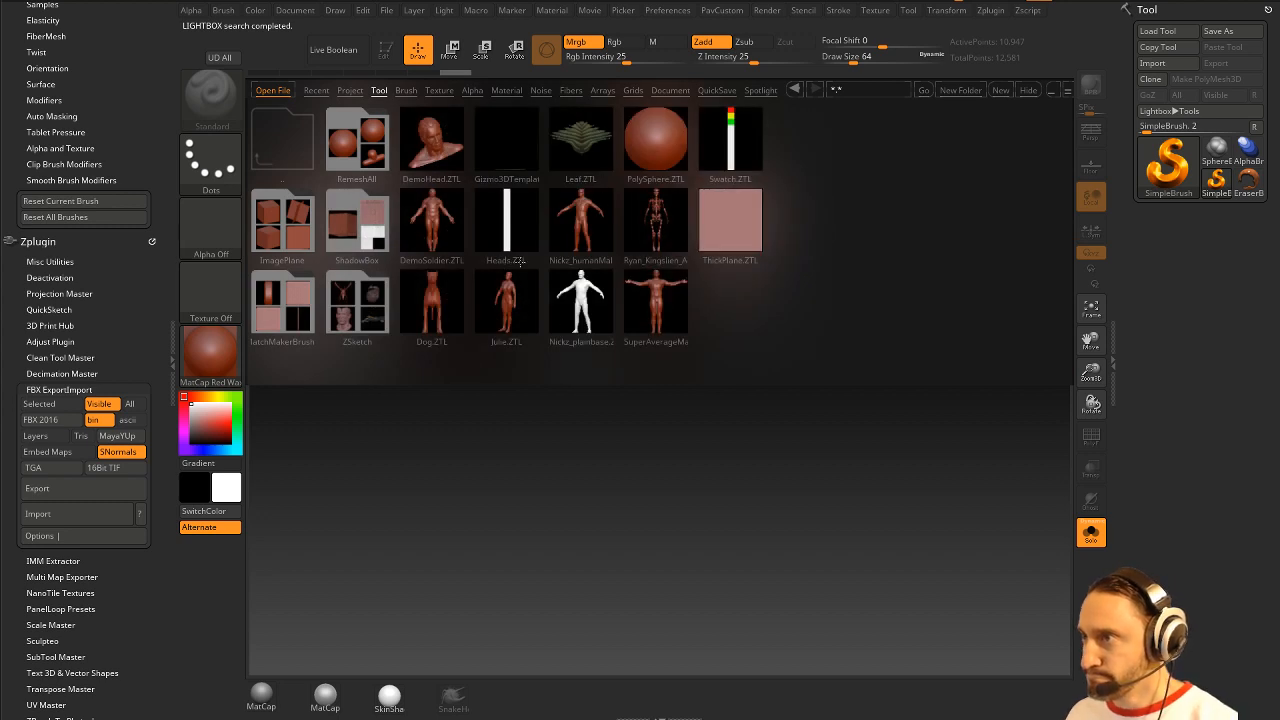
double_click(450, 300)
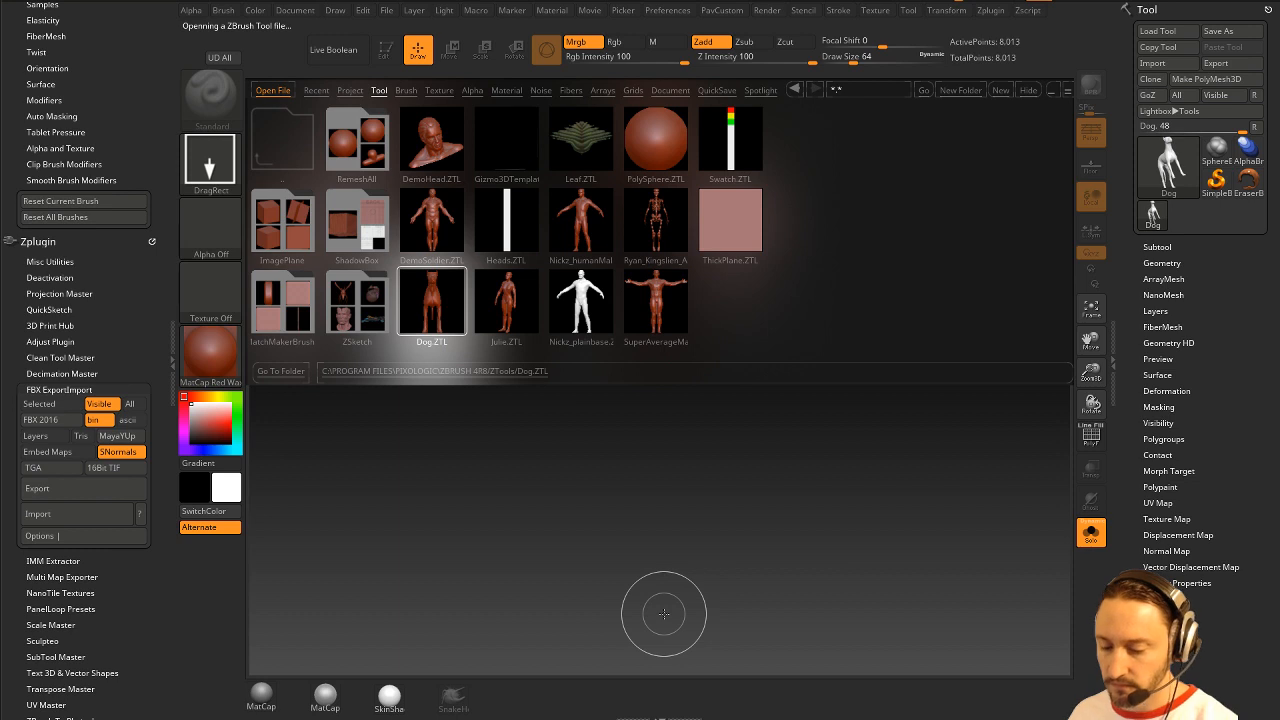
key("comma")
left_click_drag(594, 532, 541, 402)
left_click(386, 50)
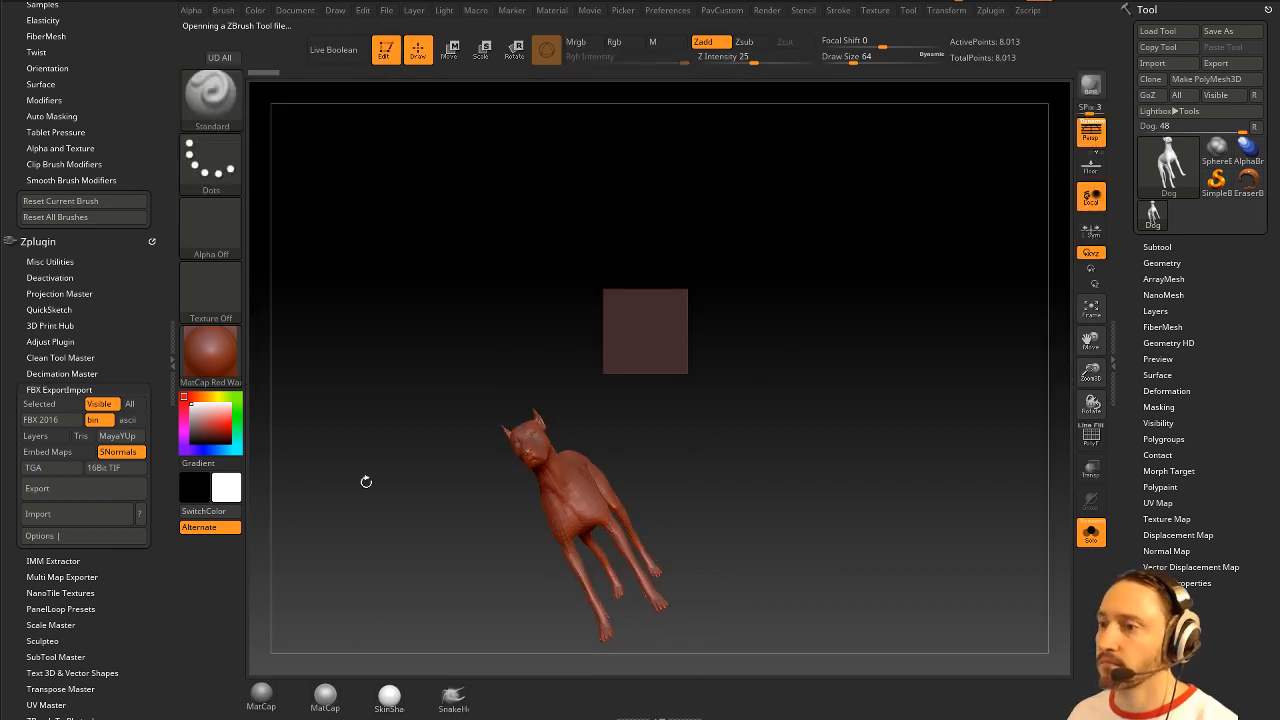
Step: Apply the MatCap Gray material to the dog, clear the canvas and turn the model to a three-quarter side view
left_click(275, 697)
key("ctrl+n")
left_click_drag(866, 391, 944, 354, "shift")
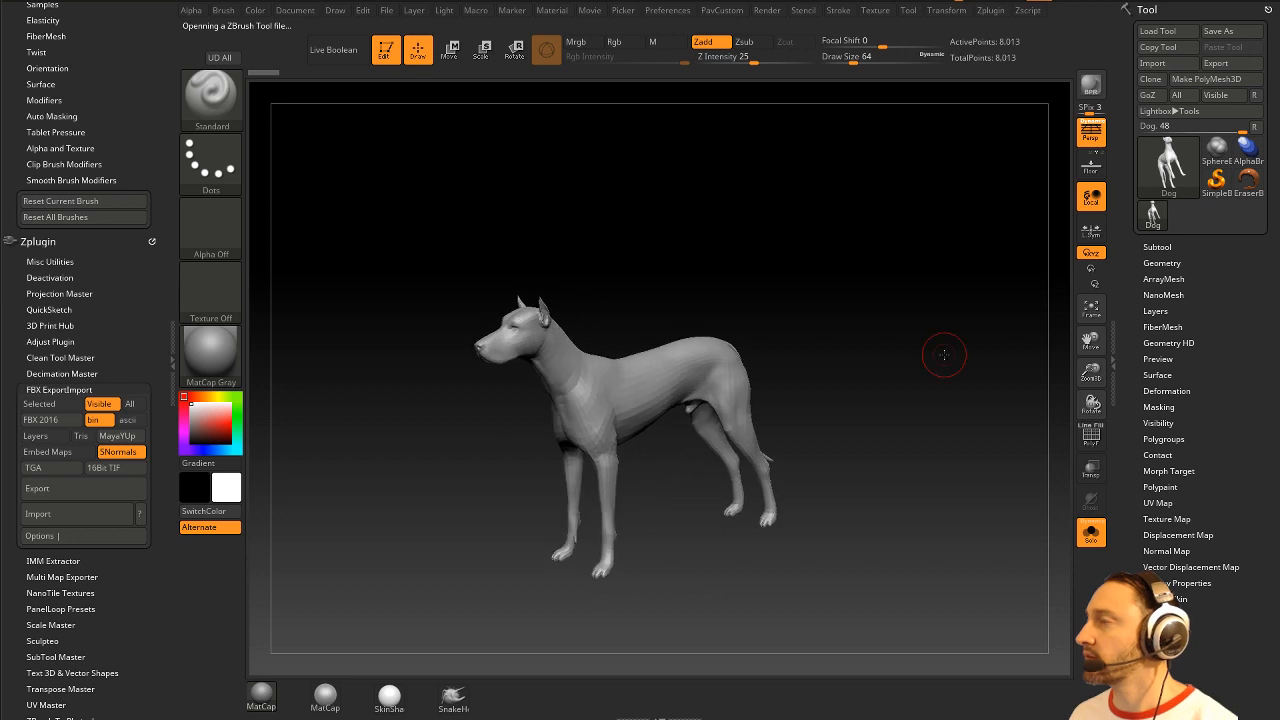
Step: Set the GoZ path for Houdini to the houdinifx.exe of Houdini 16.5.268
left_click(672, 12)
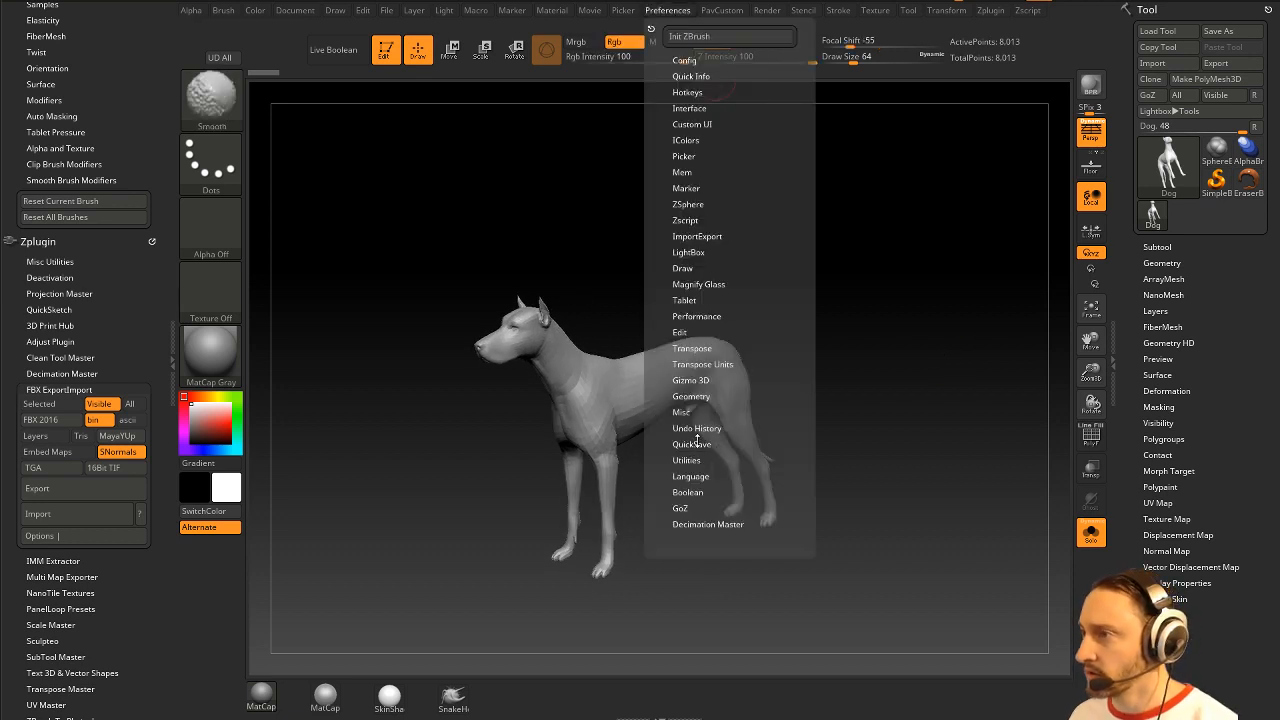
left_click(679, 508)
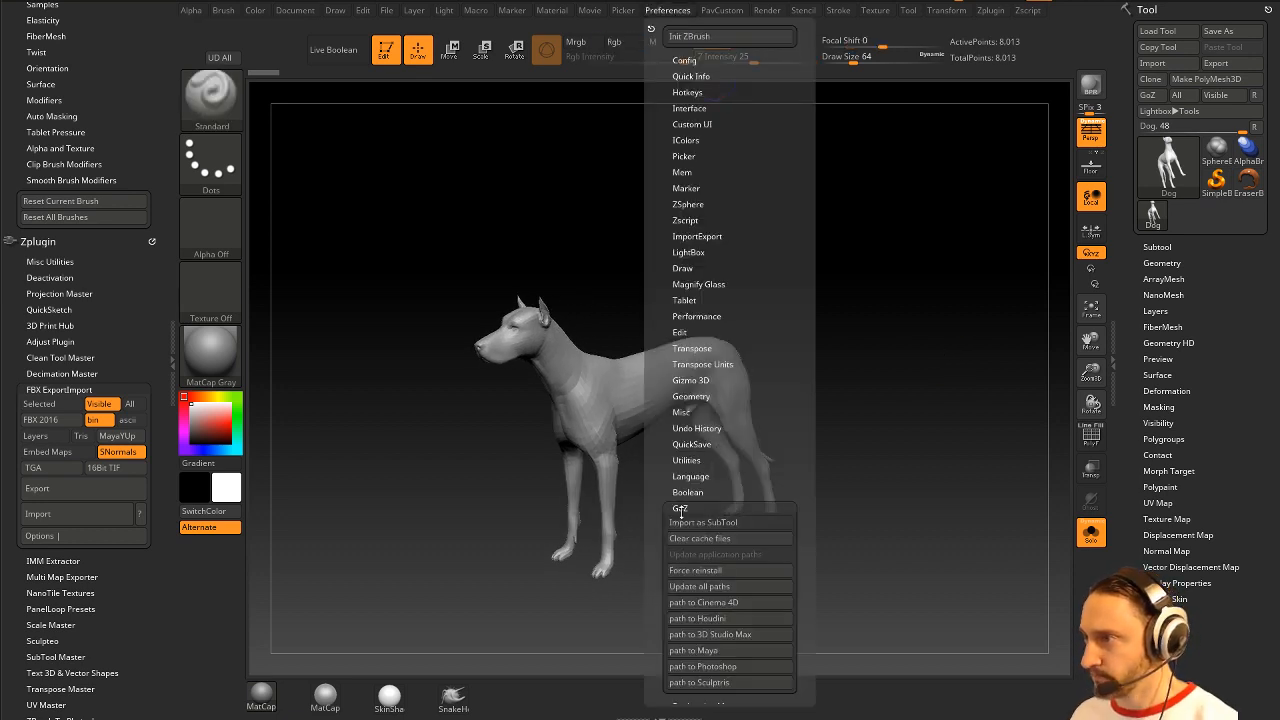
left_click(698, 618)
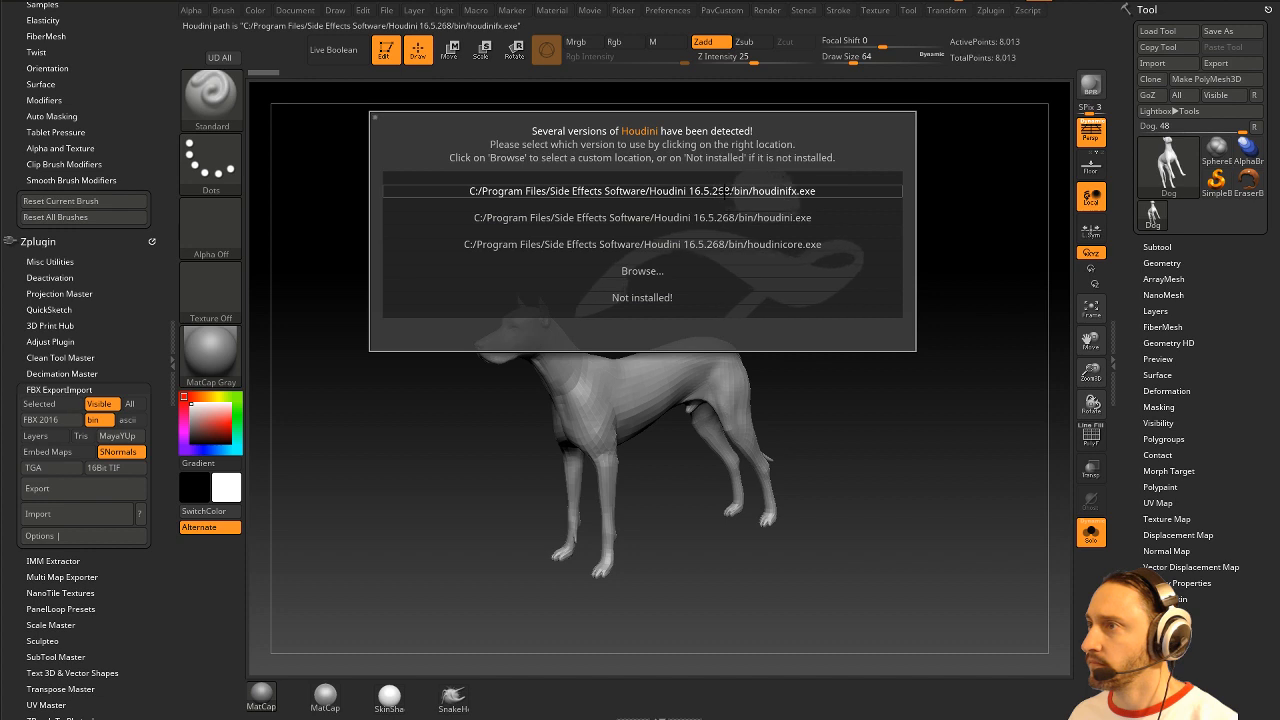
left_click(724, 190)
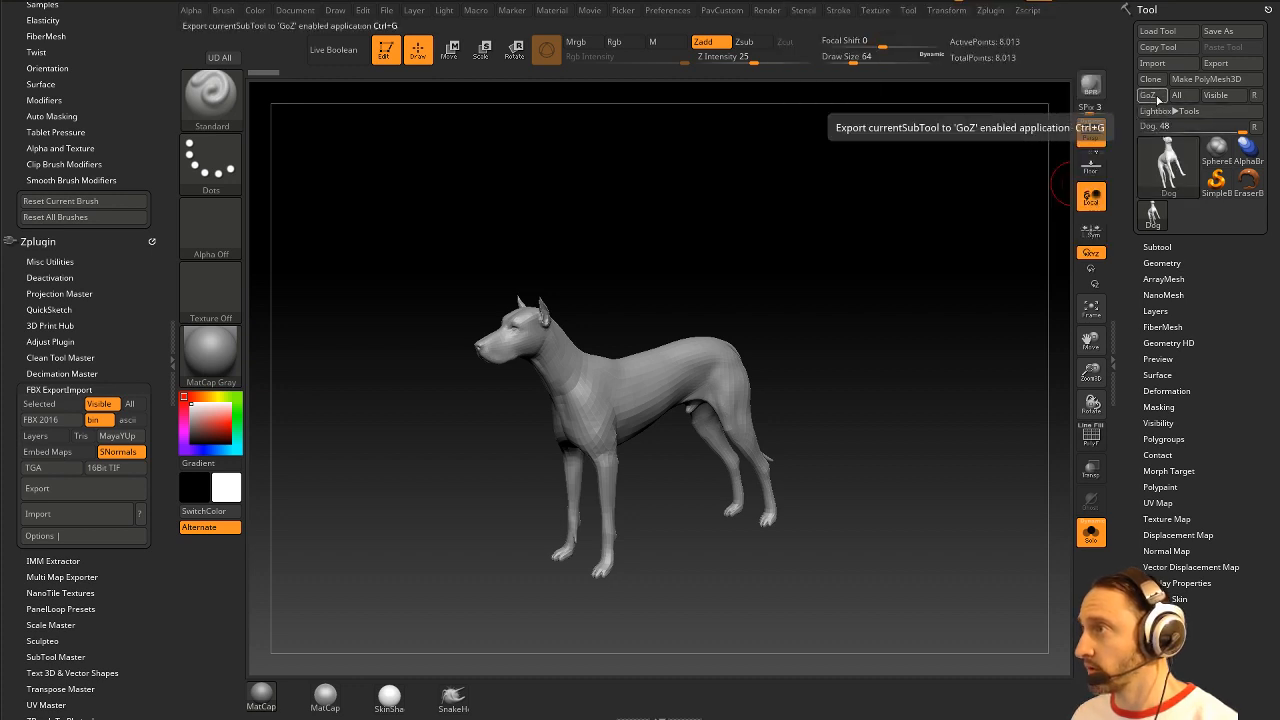
Step: Export the dog through GoZ, continue past the information notice and start GoZ in Houdini
left_click(1155, 96)
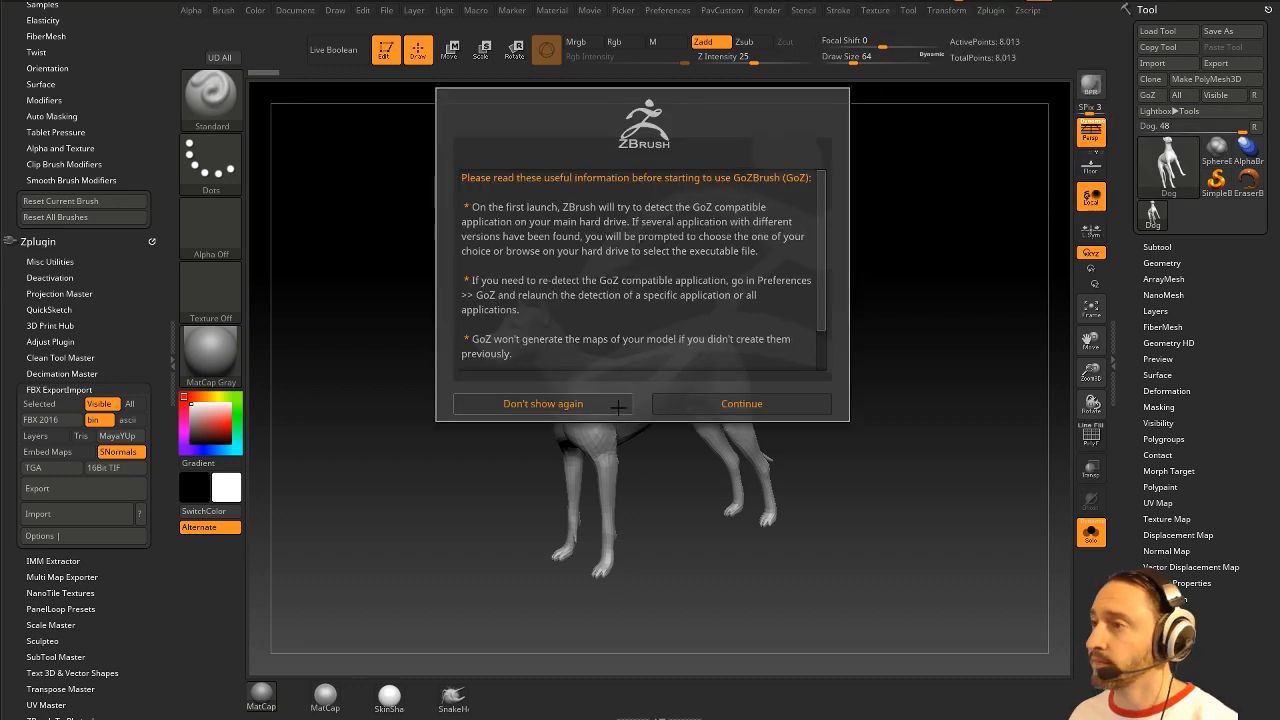
left_click(697, 403)
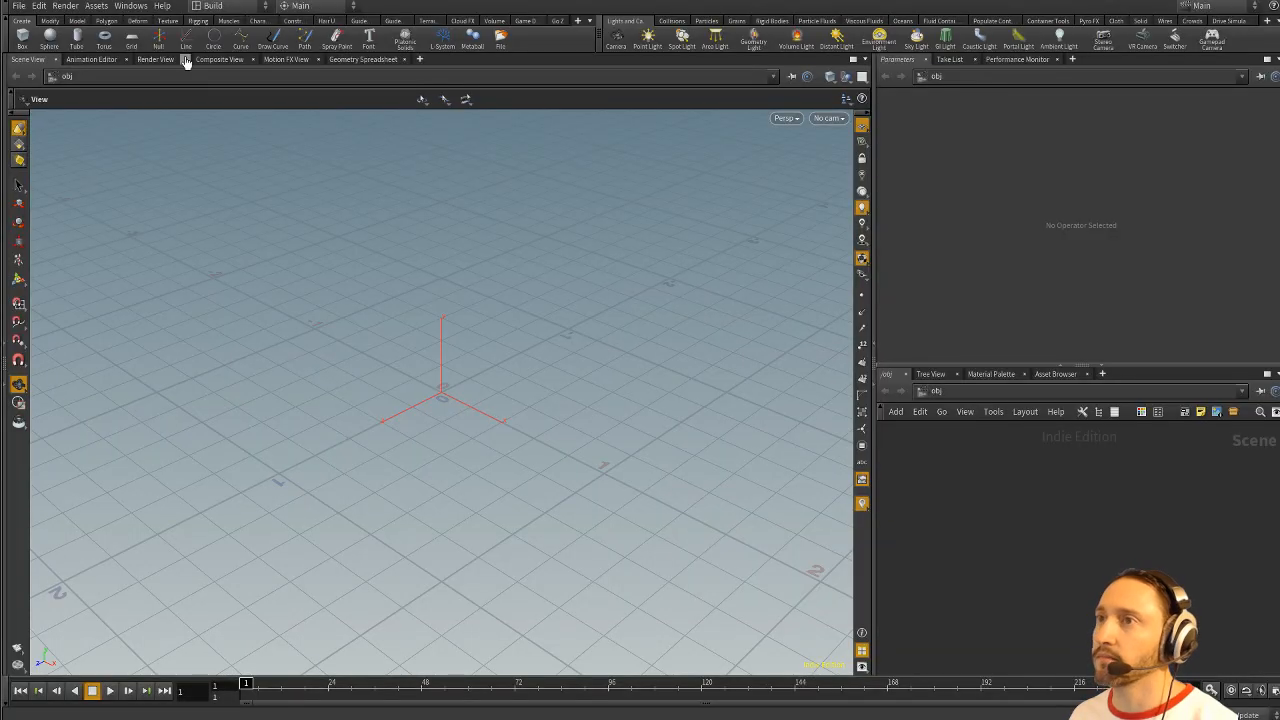
left_click(557, 21)
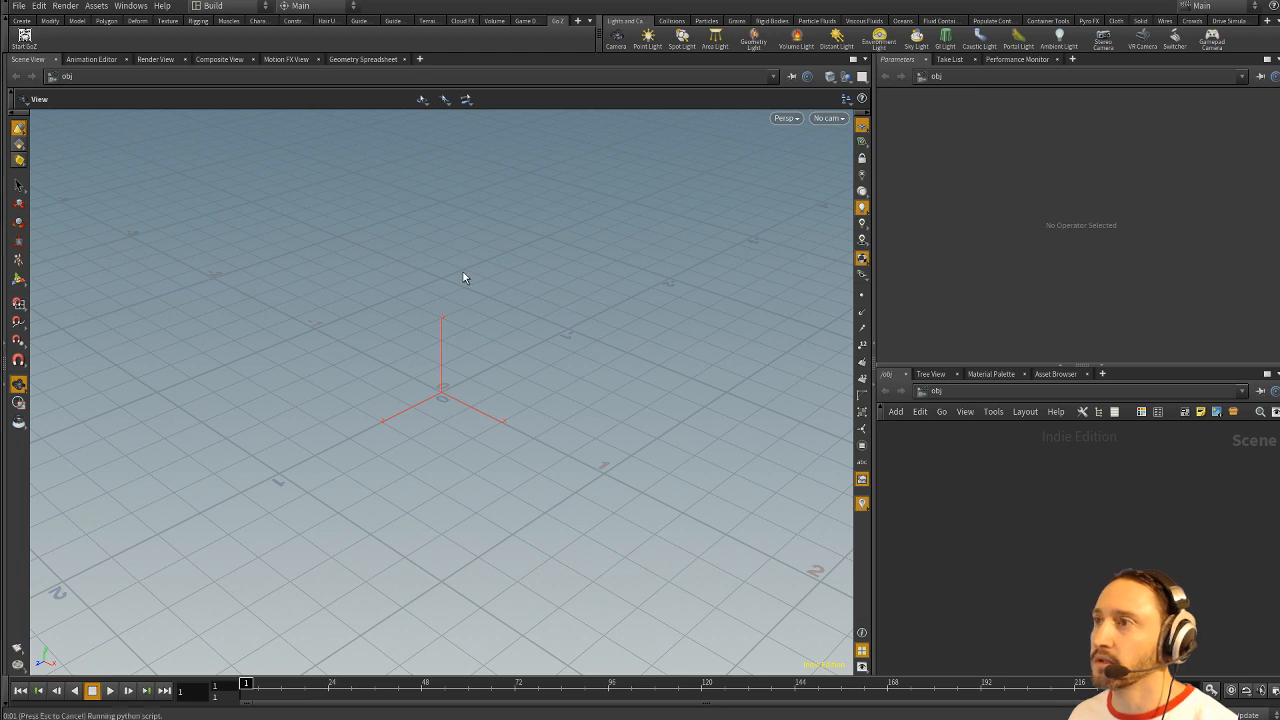
left_click(493, 296)
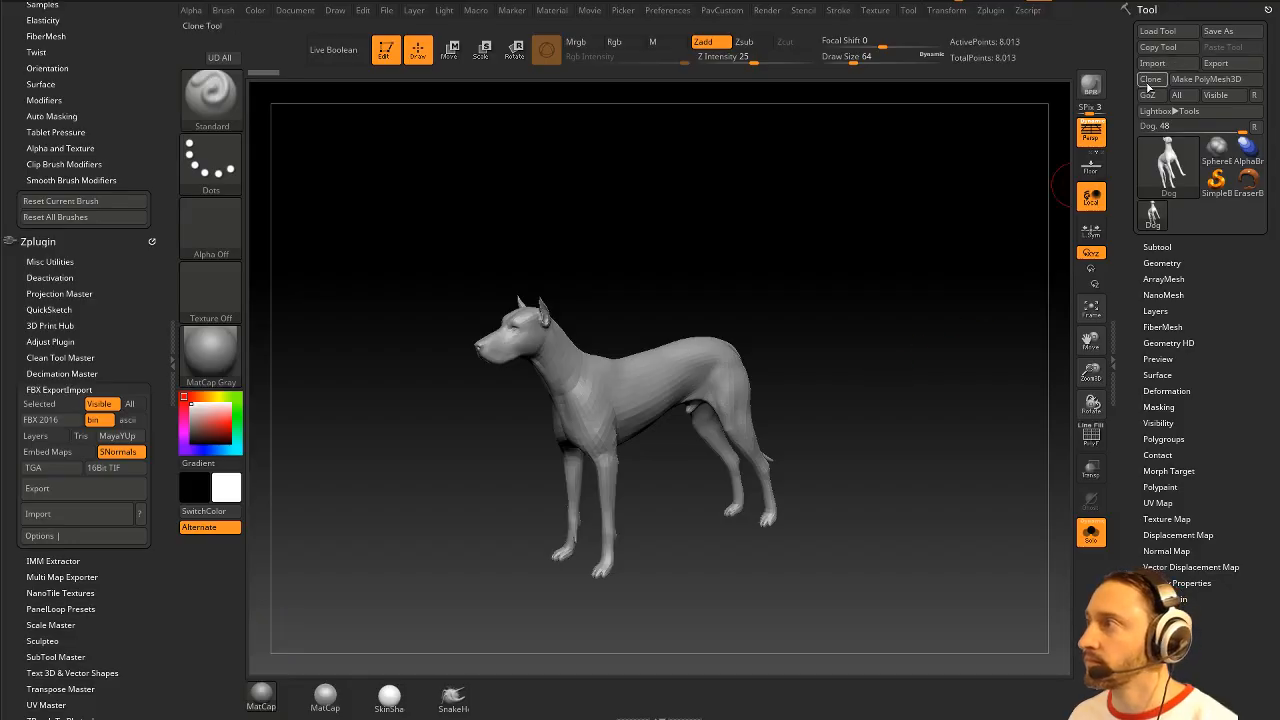
Step: Send the dog from ZBrush to Houdini again through GoZ and reposition the GoZ_Dog node in the network
left_click(1148, 94)
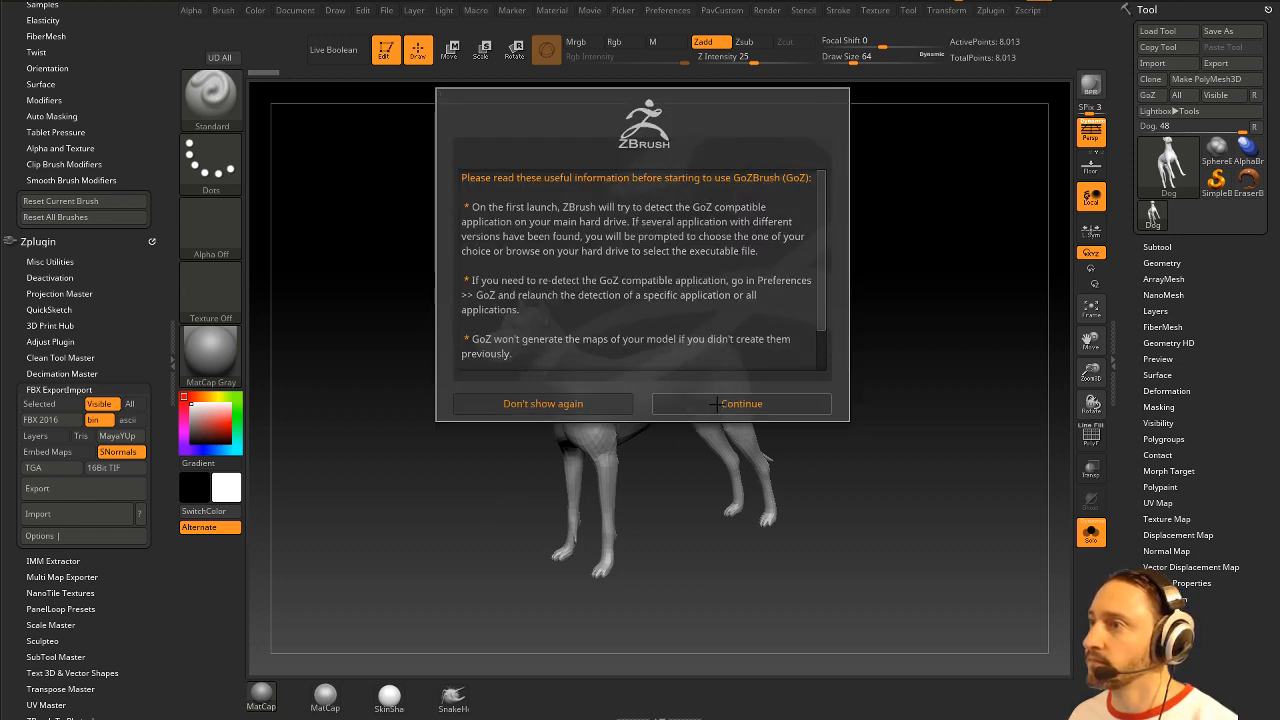
left_click(716, 404)
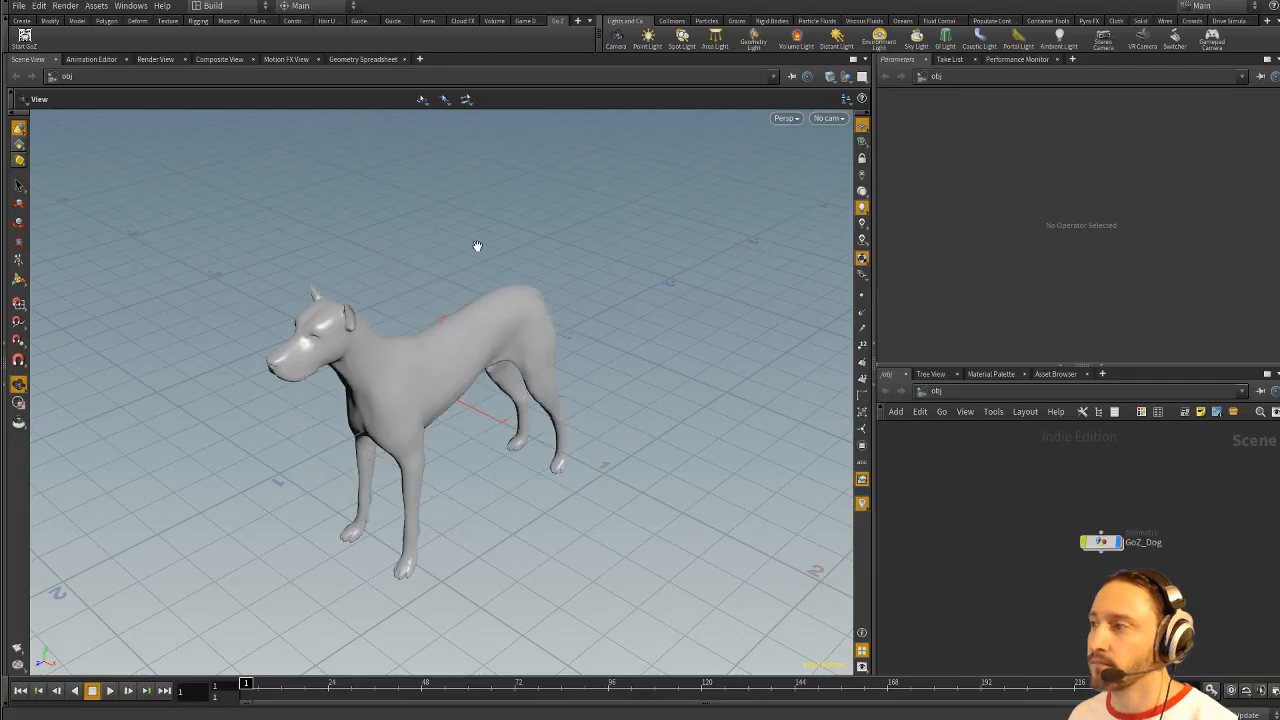
left_click_drag(544, 224, 591, 265)
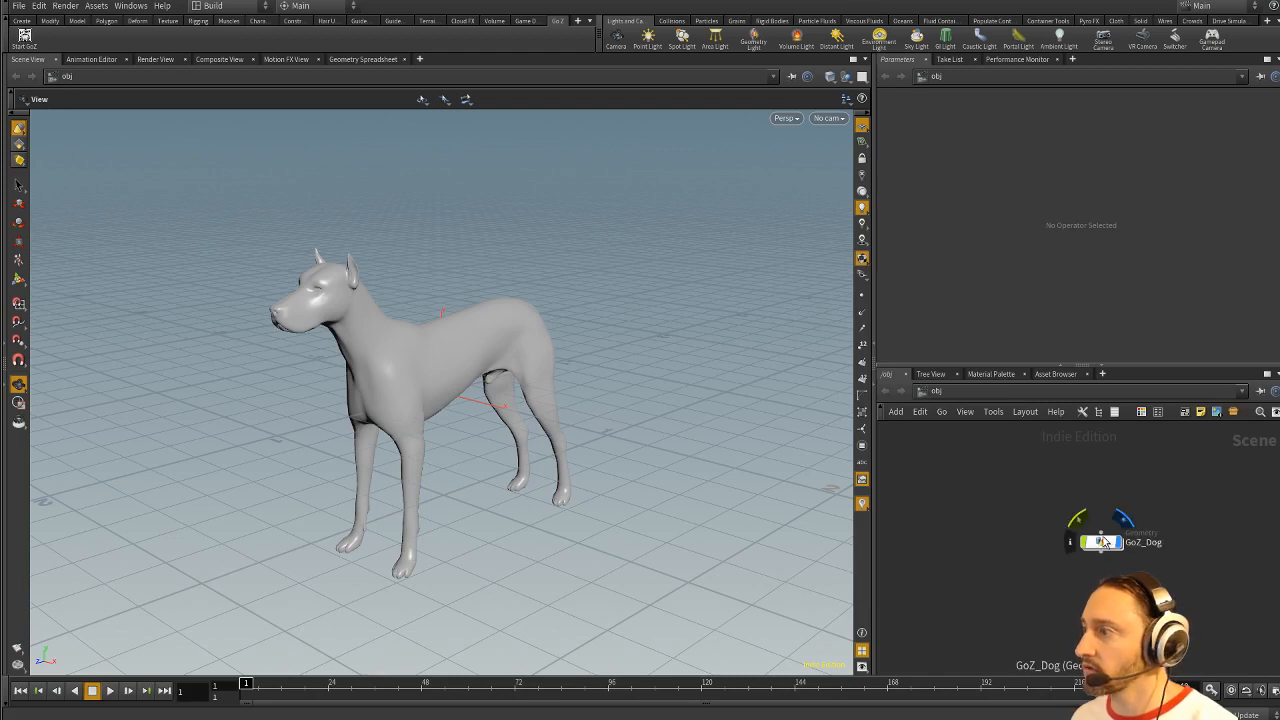
left_click_drag(1107, 541, 1033, 487)
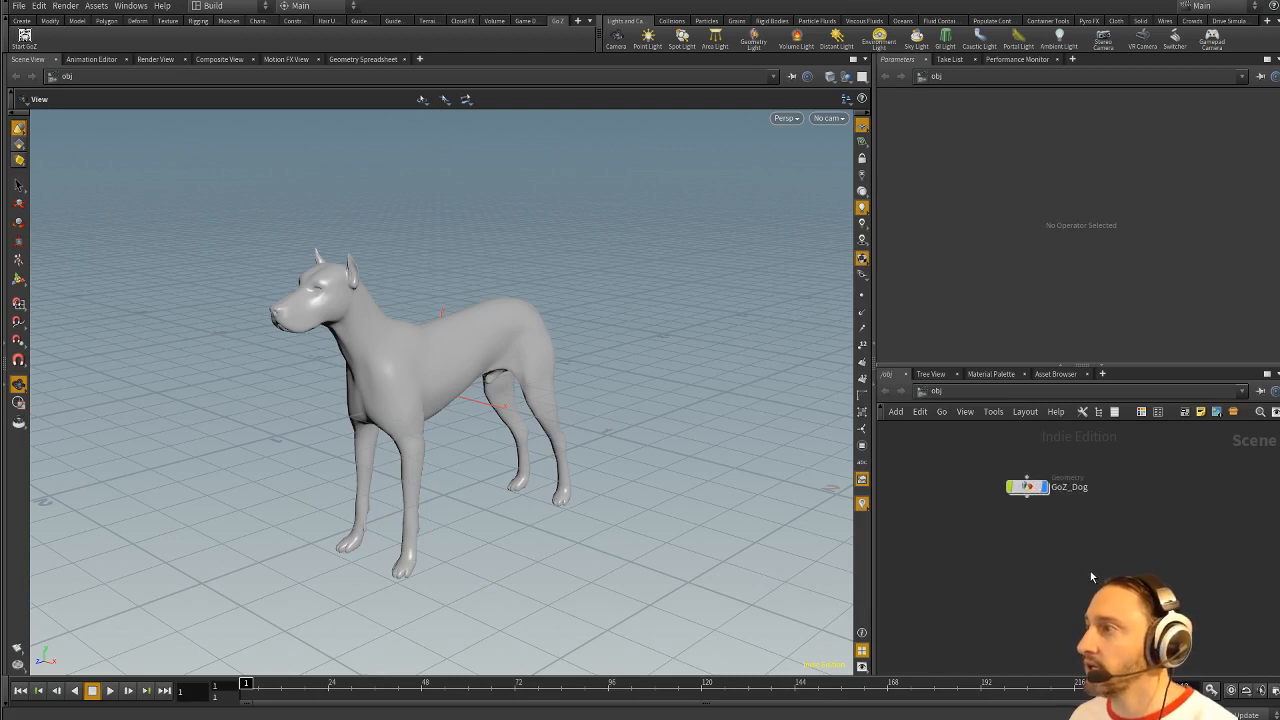
left_click(525, 20)
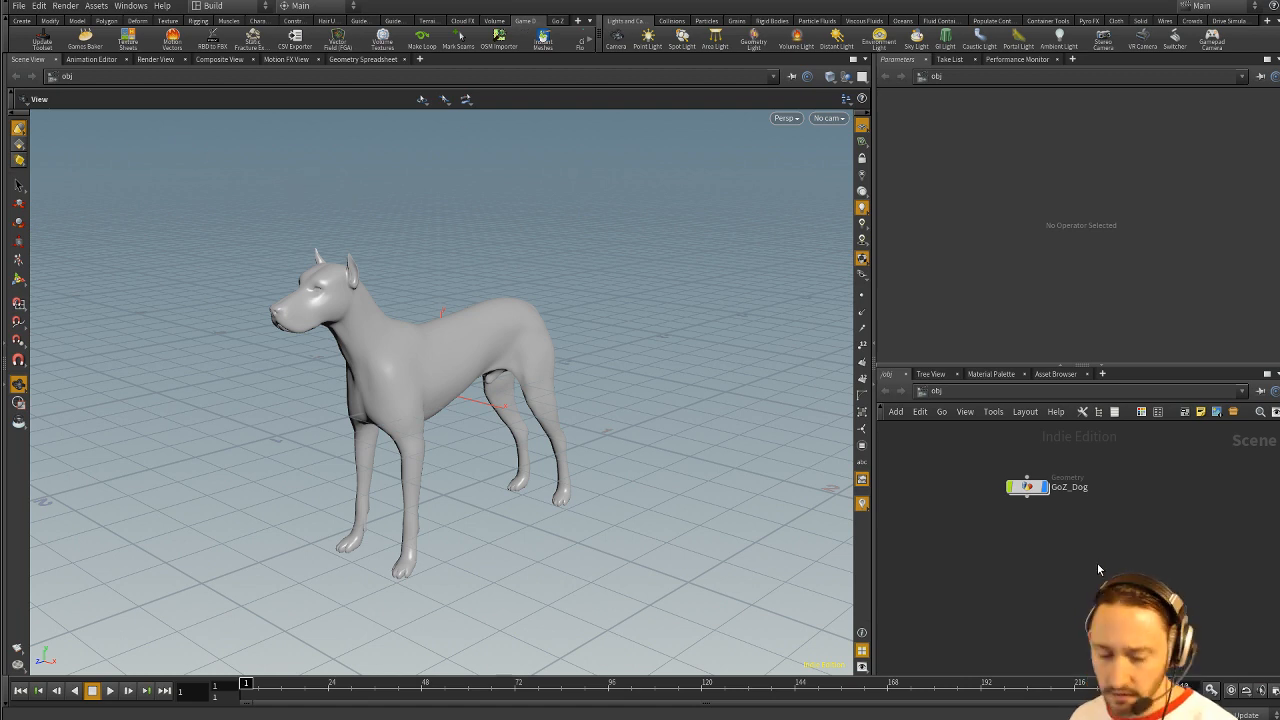
key("Tab")
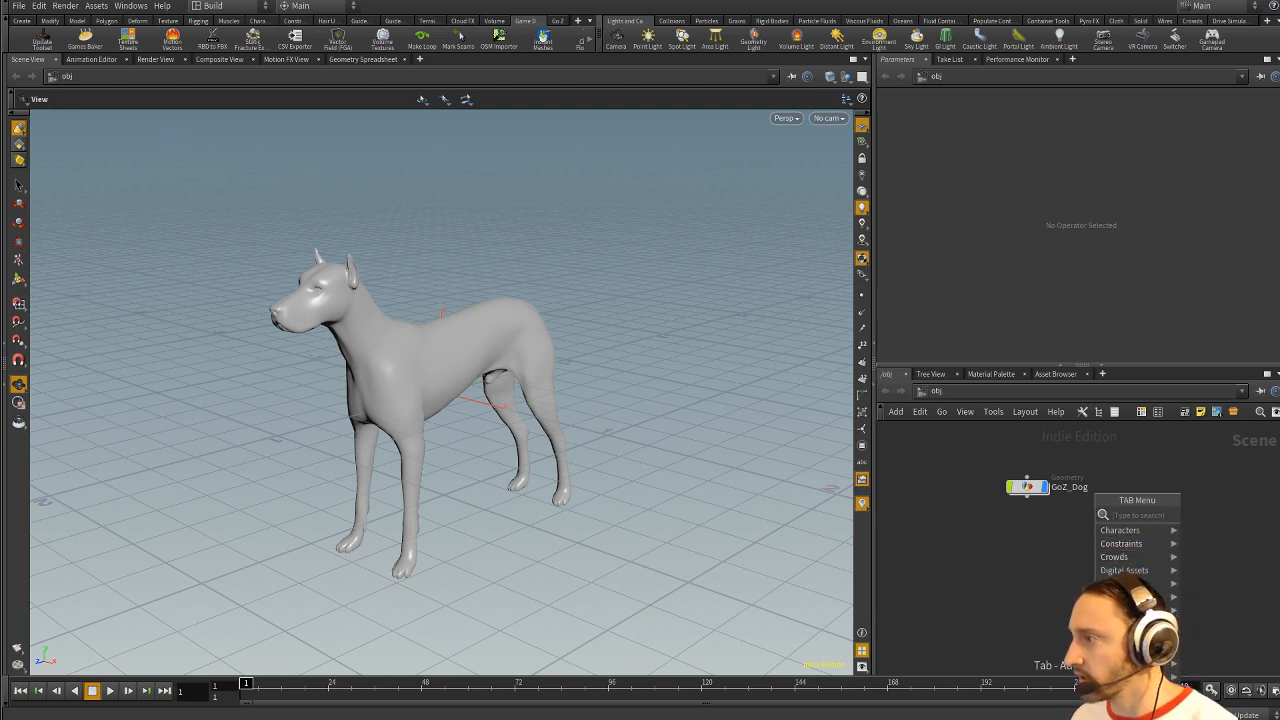
type("re")
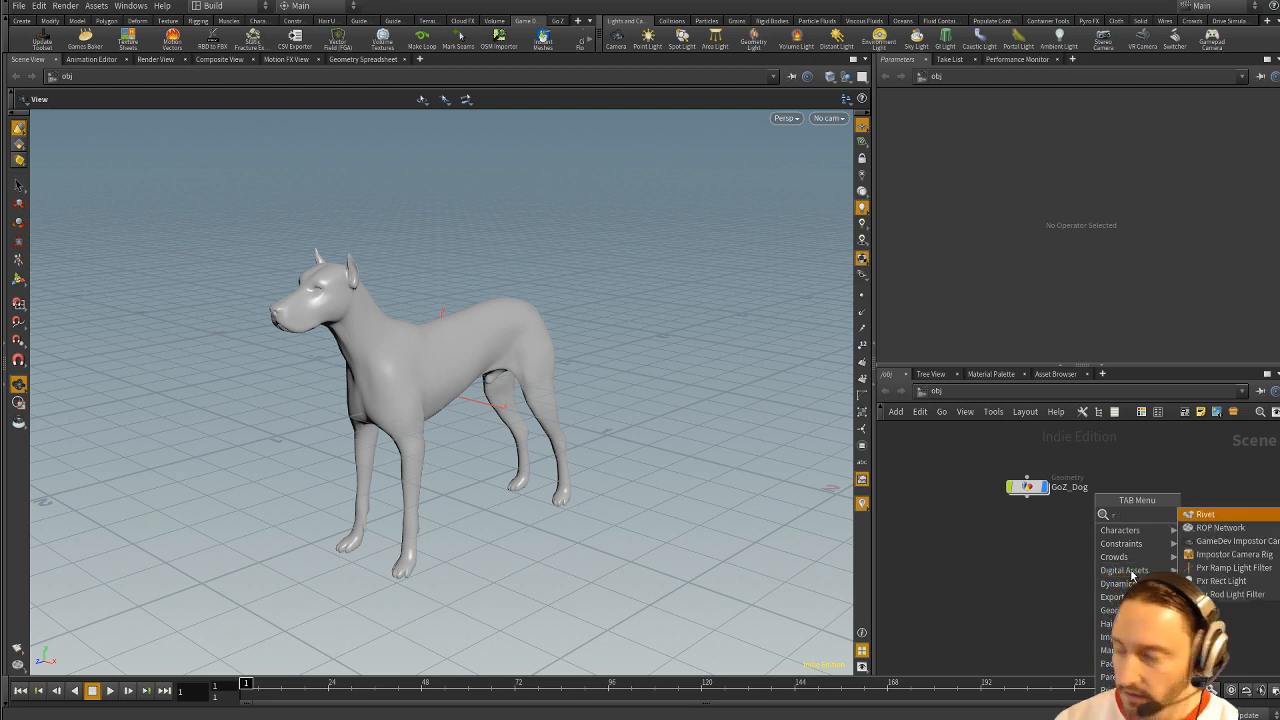
key("BackSpace")
key("BackSpace")
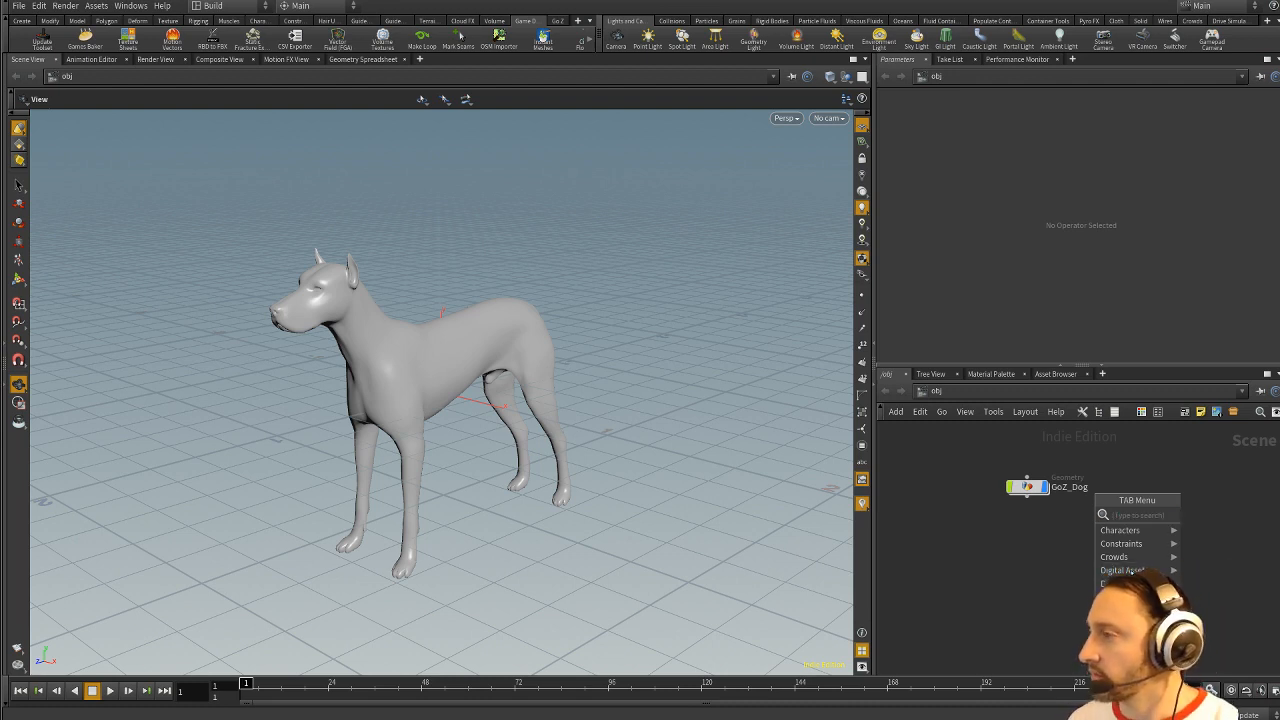
Step: Enter the GoZ_Dog geometry network and search its available operators for "game"
double_click(1027, 488)
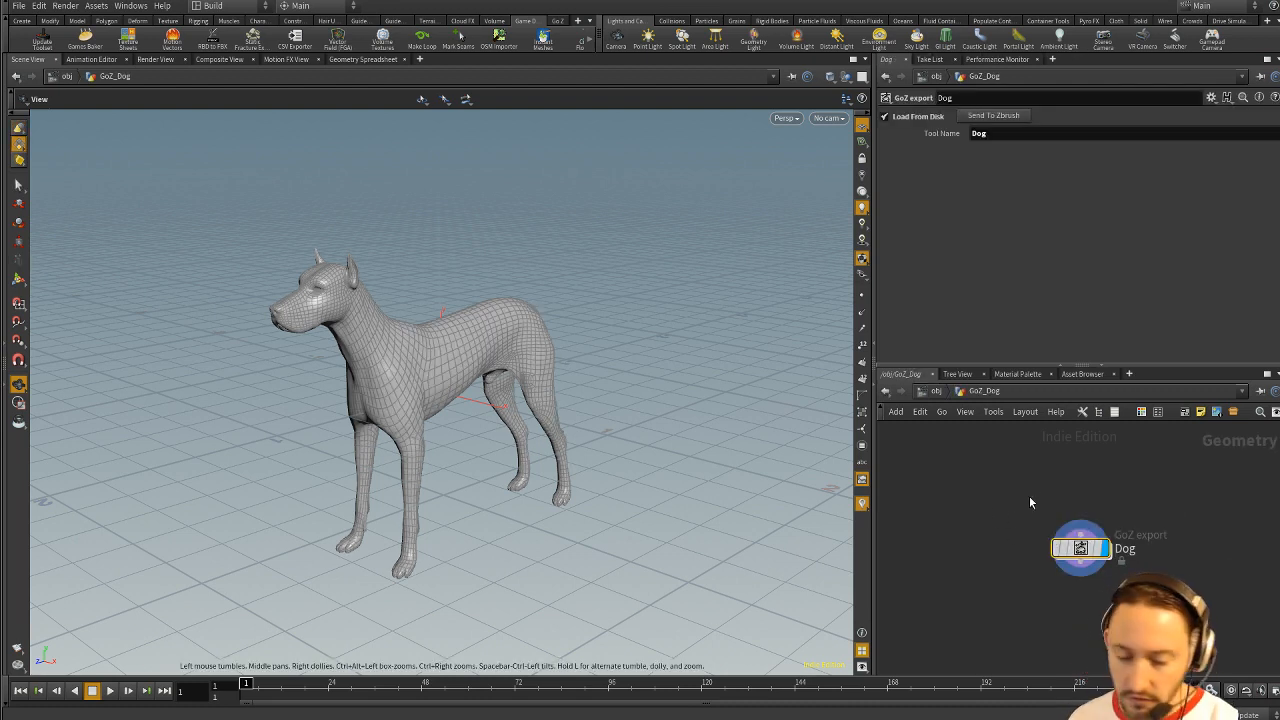
key("Tab")
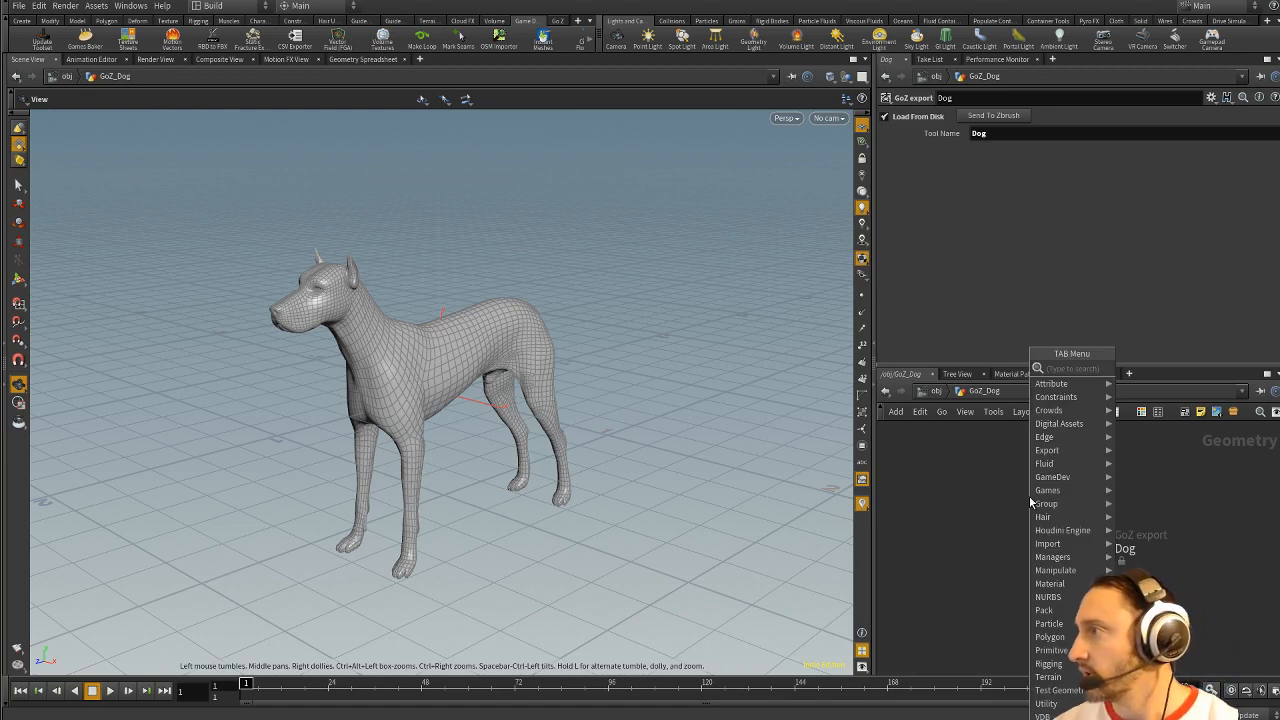
type("game")
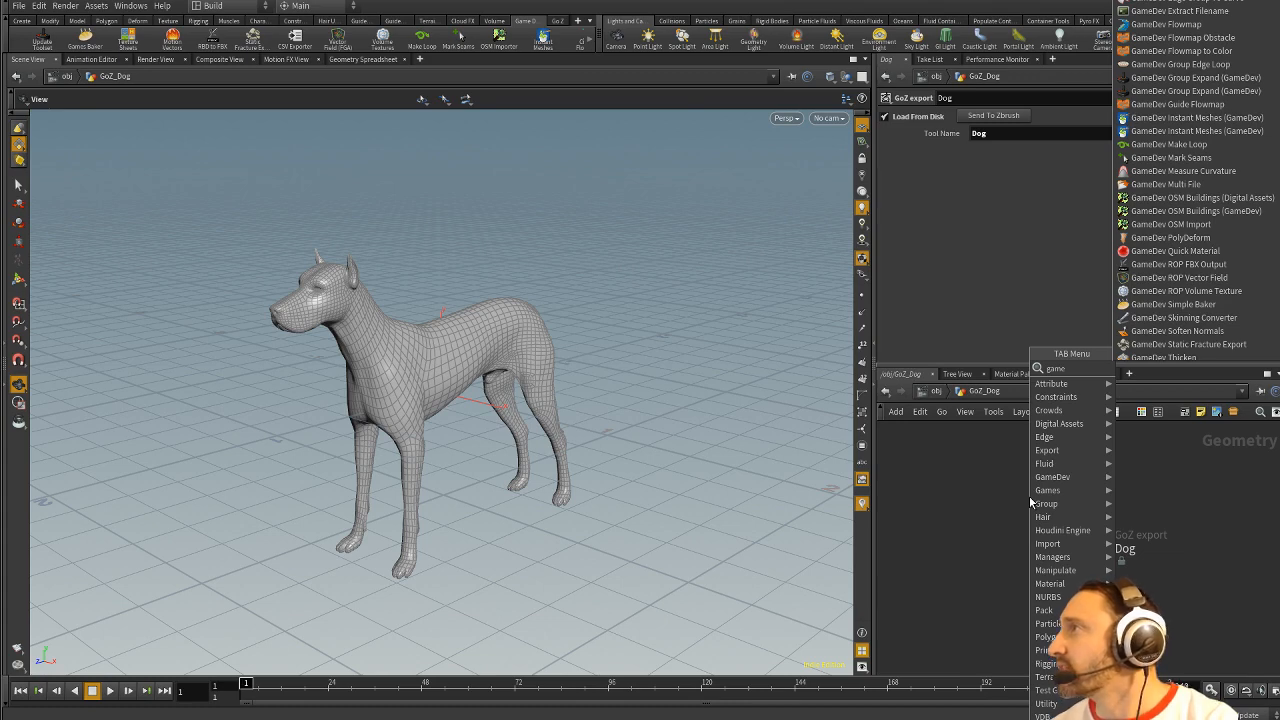
key("BackSpace")
key("BackSpace")
type("redu")
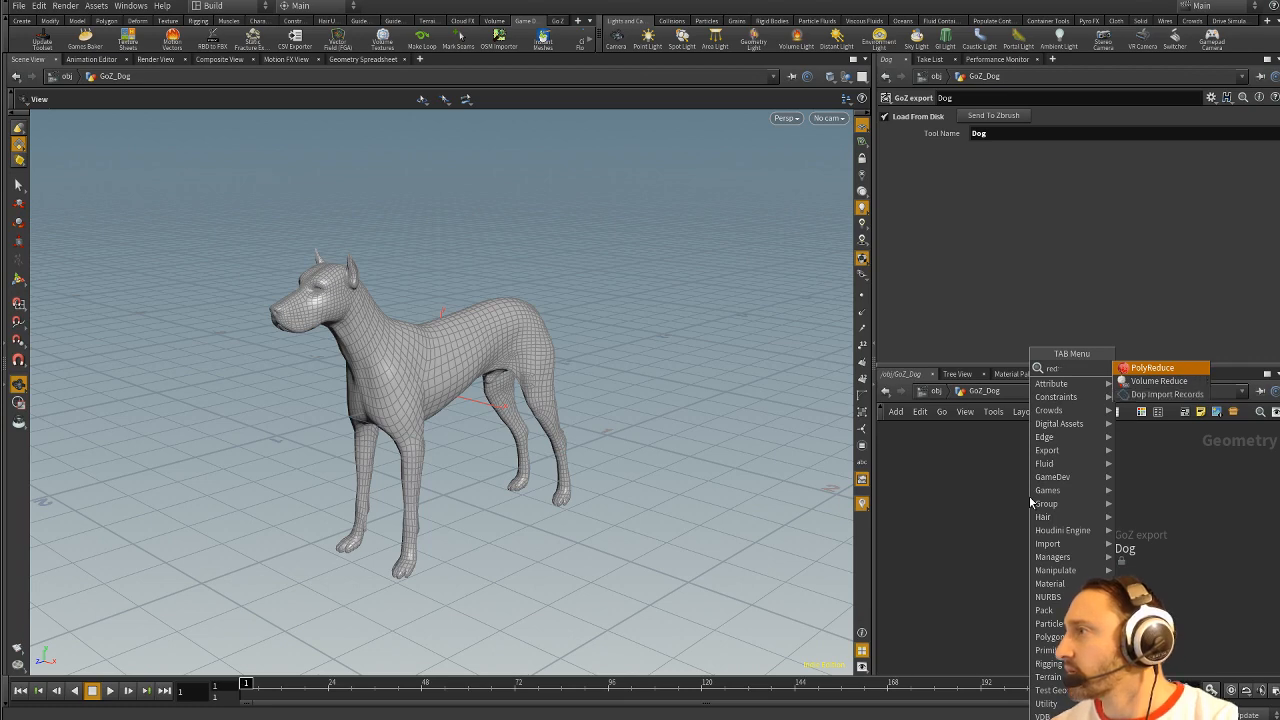
key("BackSpace")
key("BackSpace")
key("BackSpace")
key("BackSpace")
Step: Find the GameDev Voxel Mesh operator by searching "game" and place it below the Dog node
type("game")
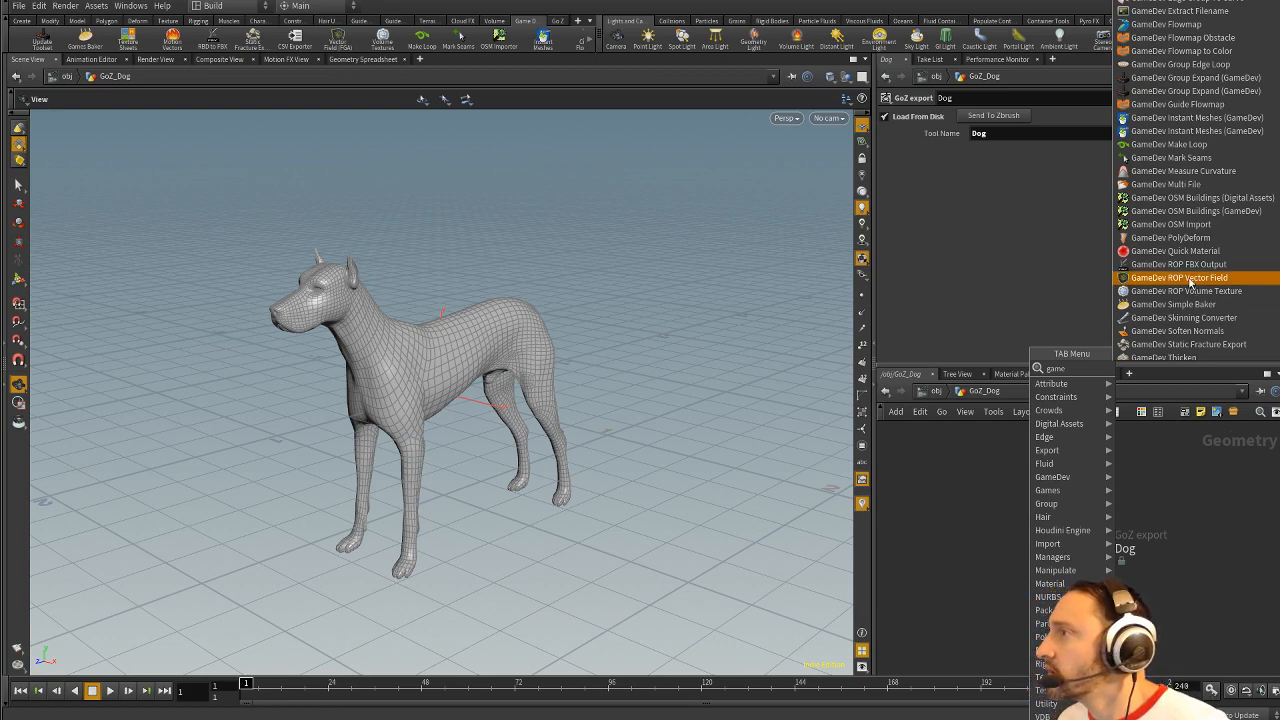
scroll(1188, 285, "down", 2)
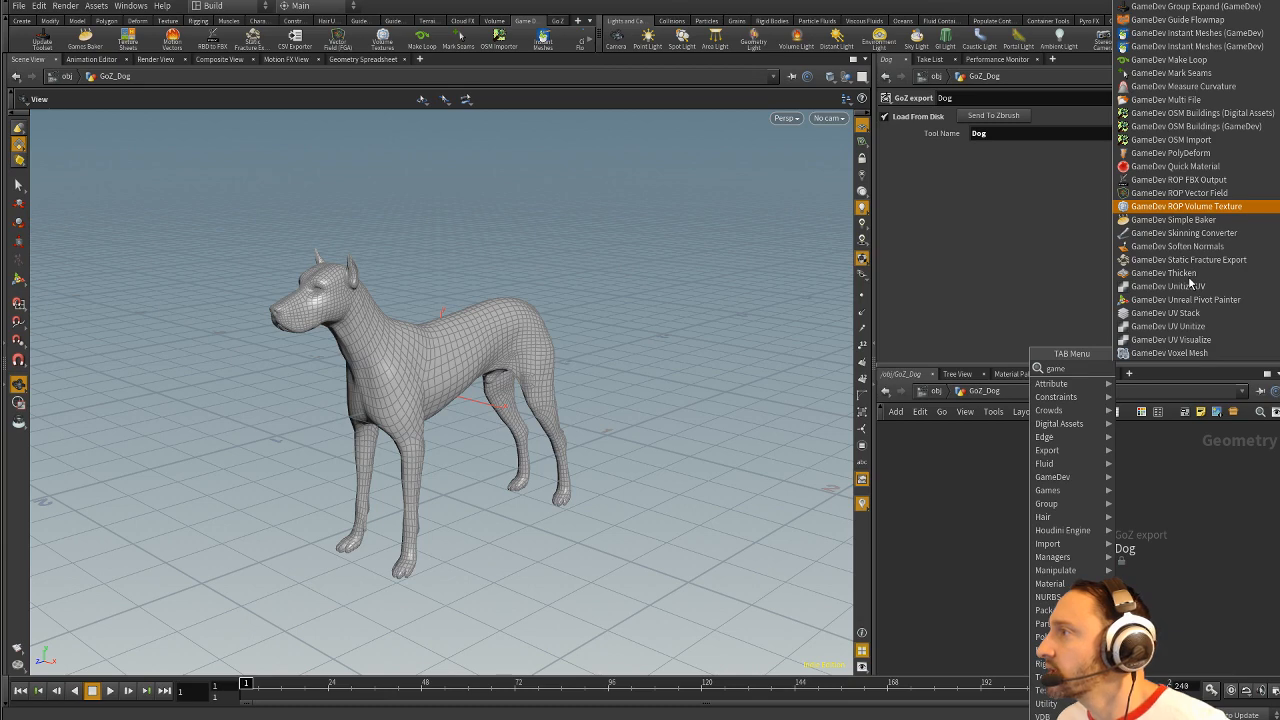
left_click(1170, 353)
left_click(1080, 602)
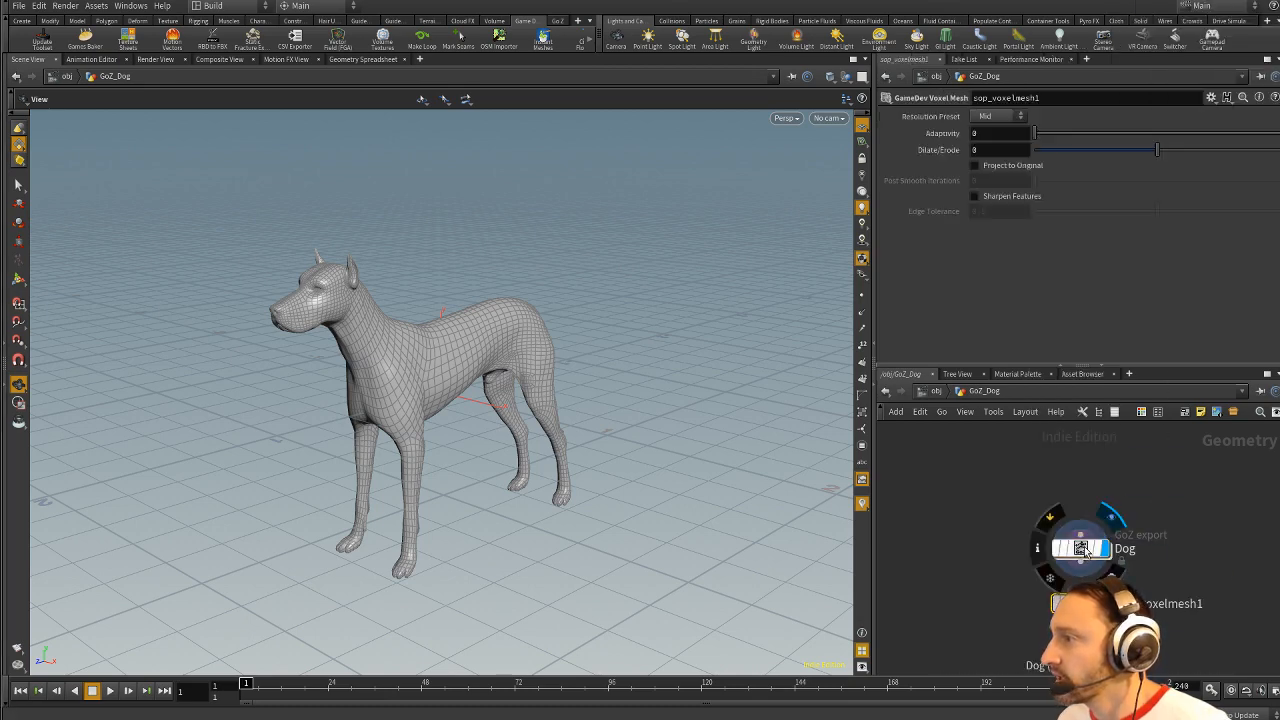
Step: Move the Dog node up away from the voxel mesh node and examine the voxel-meshed dog's surface up close
left_click_drag(1089, 561, 1061, 508)
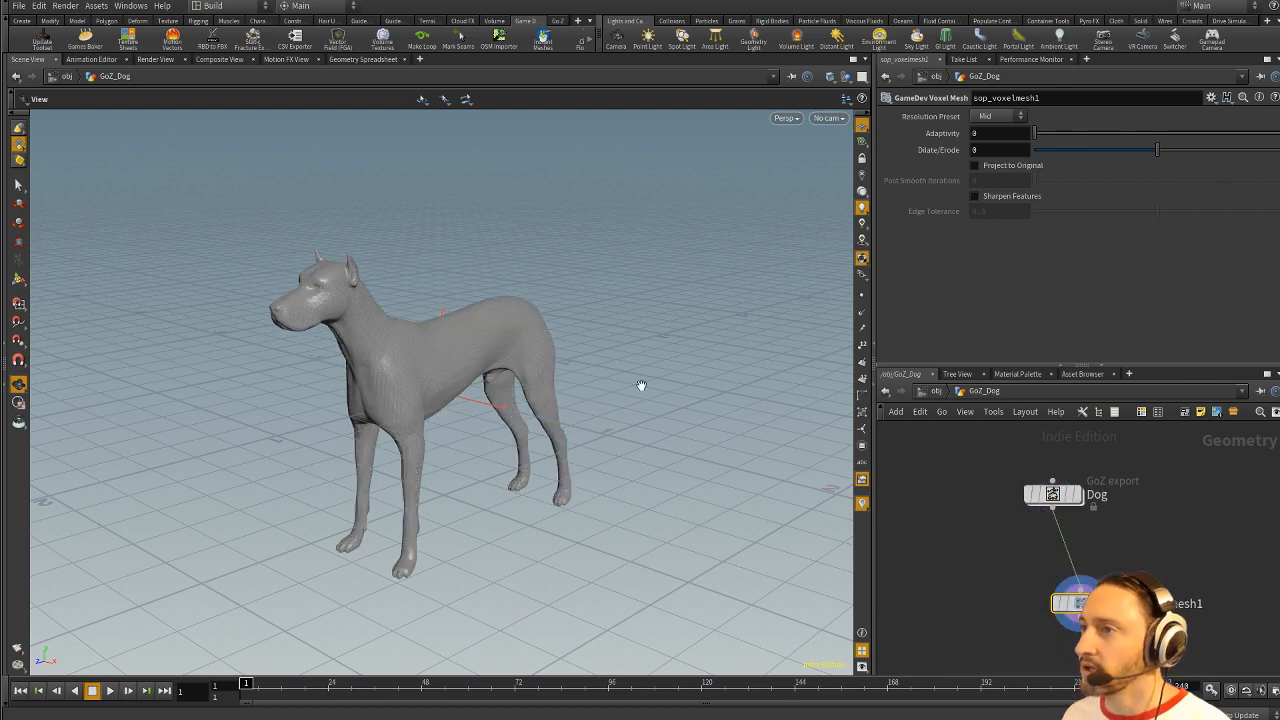
right_click_drag(336, 267, 755, 398)
left_click_drag(755, 398, 522, 344)
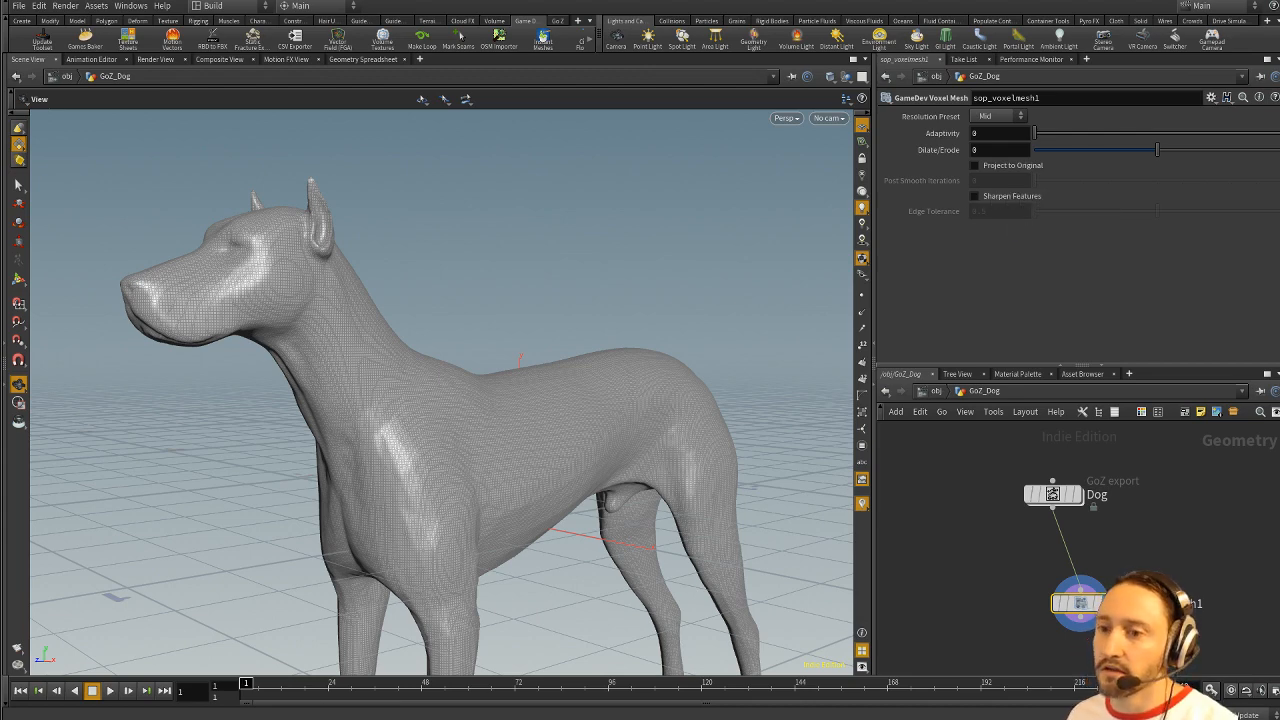
Step: Switch to ZBrush, take the dog out of Edit mode and clear the canvas
key("alt+Tab")
left_click_drag(694, 243, 734, 210)
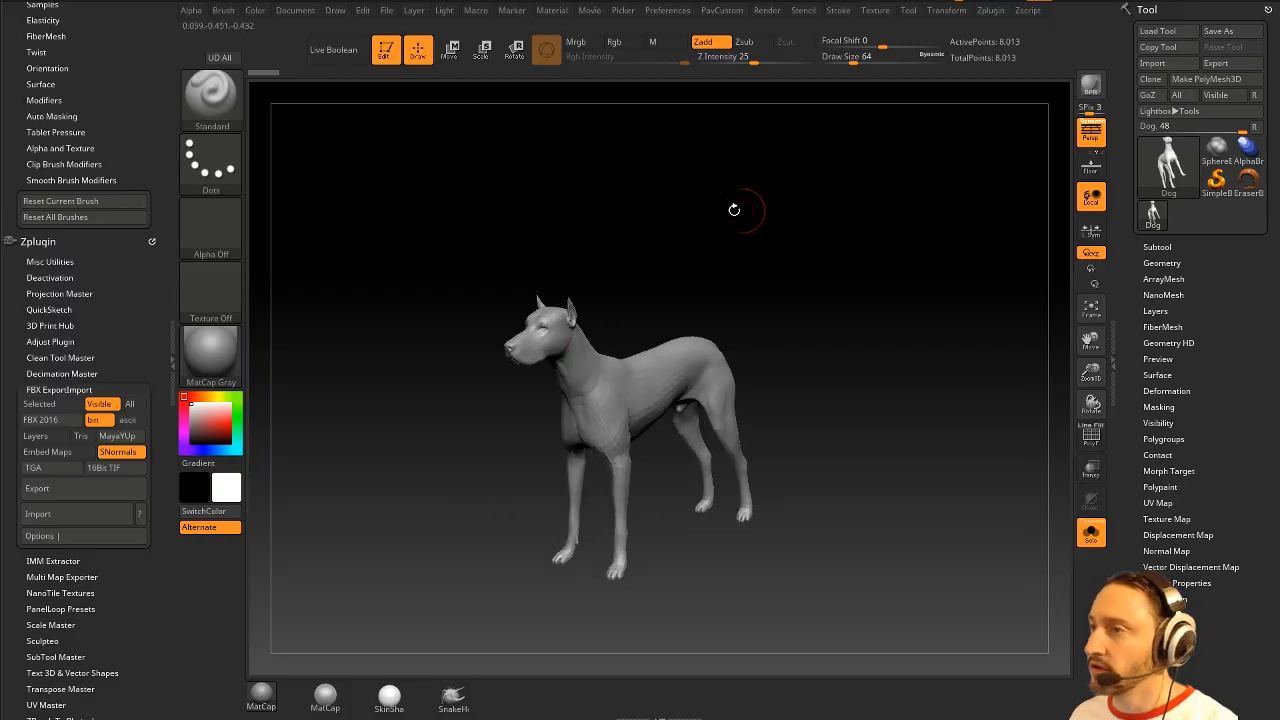
left_click(386, 50)
key("ctrl+n")
Step: Draw a Cube3D on the canvas, put it in Edit mode and convert it to a PolyMesh3D
left_click(1185, 175)
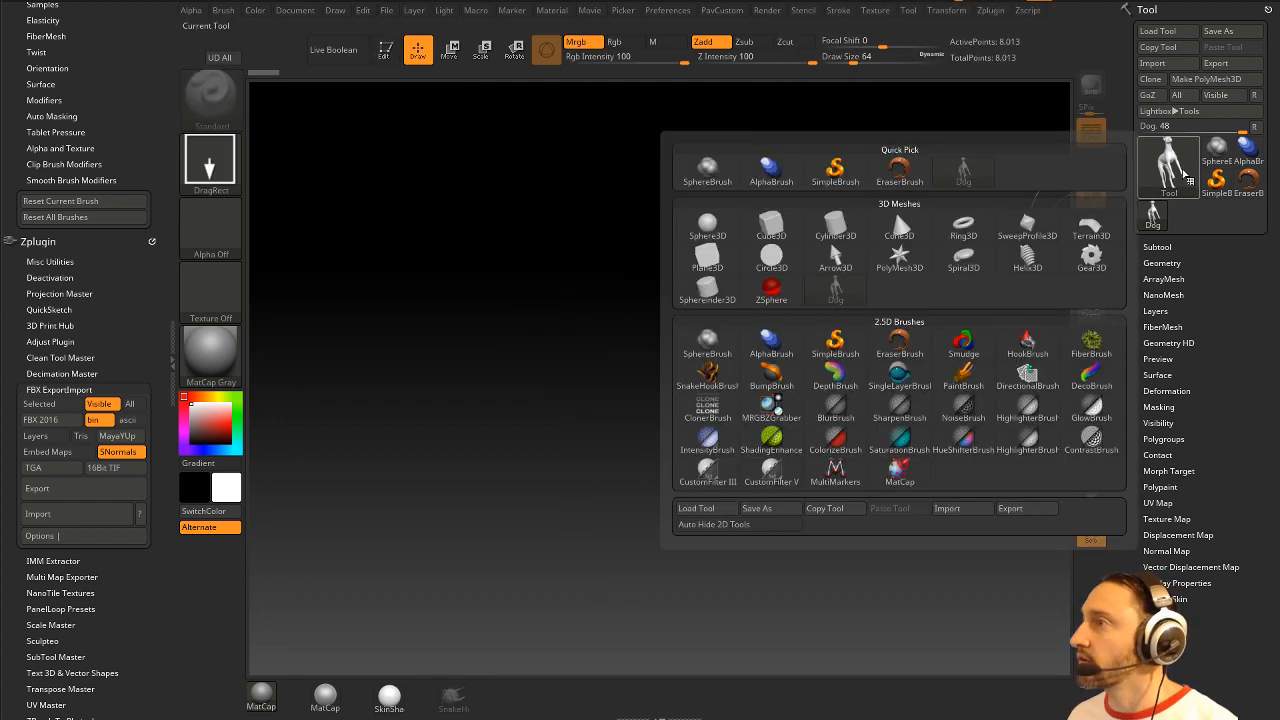
left_click(767, 228)
left_click_drag(617, 466, 396, 73)
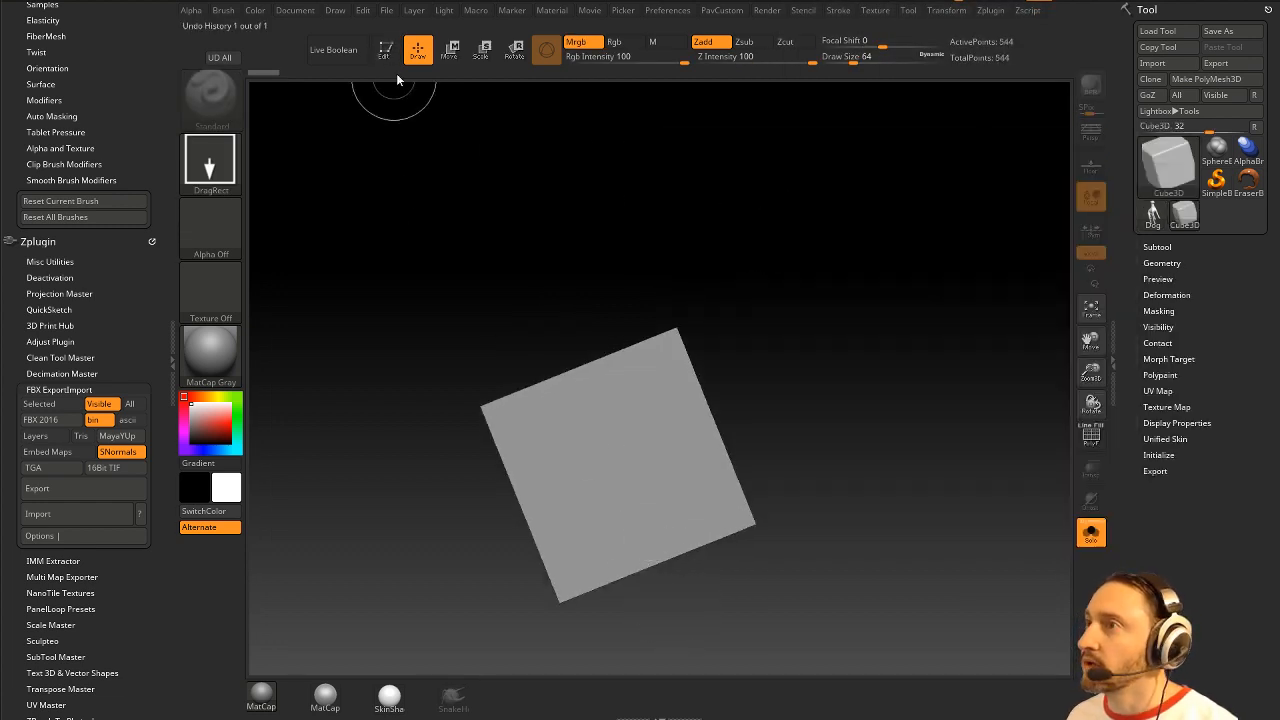
left_click(386, 50)
left_click(1189, 80)
Step: Duplicate the cube diagonally upward so both cubes overlap, and clear the mask from the original cube
key("w")
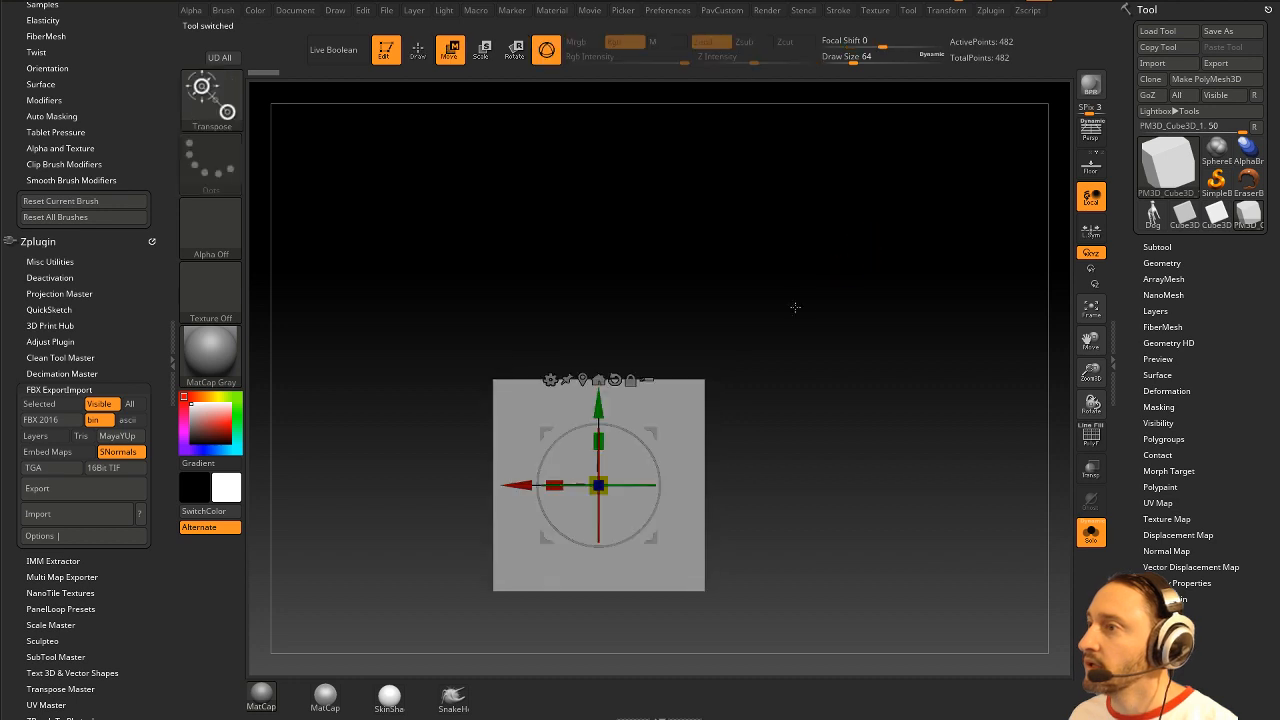
mouse_move(652, 428)
left_mouse_down("ctrl")
mouse_move(796, 277)
mouse_move(769, 299)
left_mouse_up("ctrl")
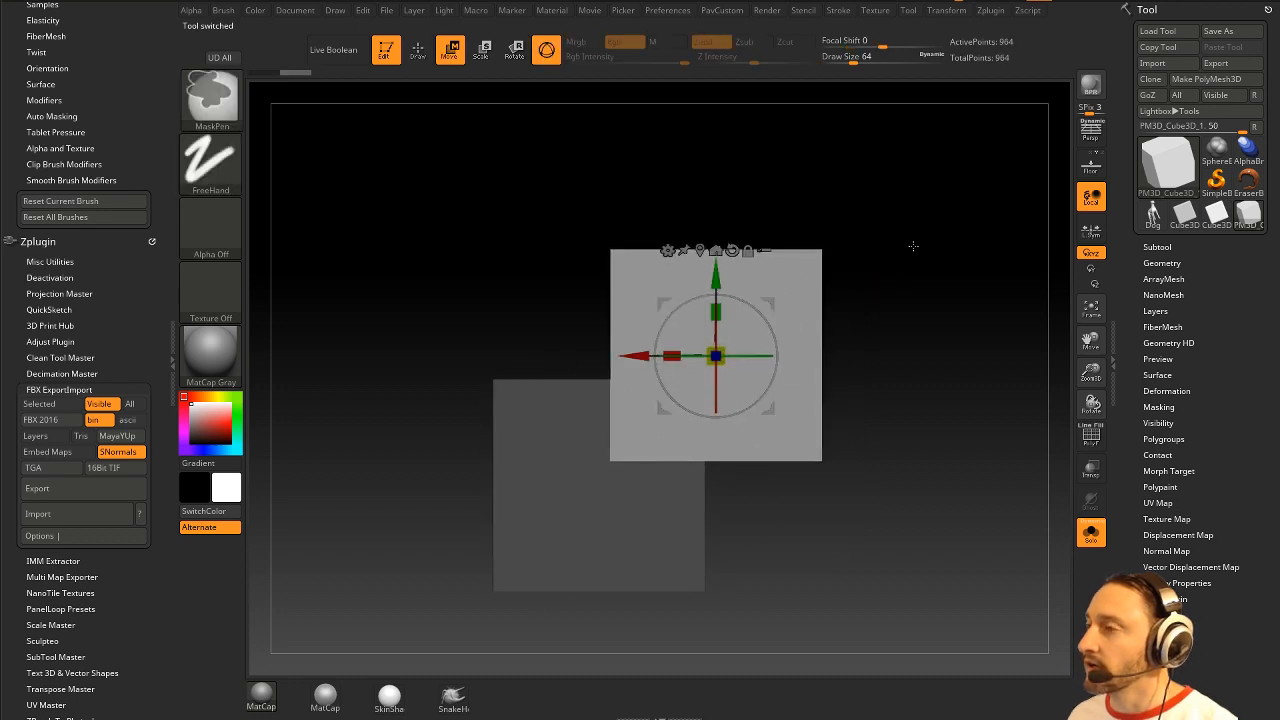
left_click_drag(911, 243, 975, 275, "ctrl")
left_click_drag(990, 262, 926, 294)
Step: Set the DynaMesh blur to 0 and merge the two cubes with DynaMesh at resolution 128
key("q")
key("3")
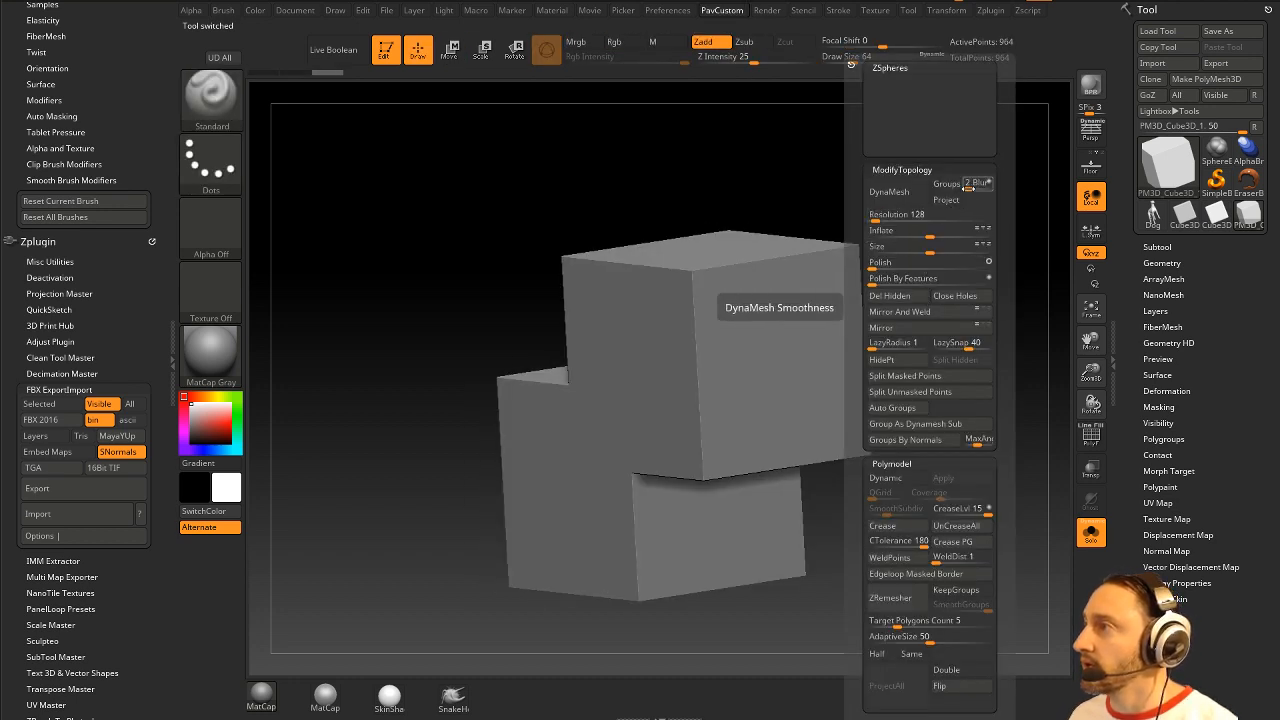
left_click(975, 186)
type("0")
left_click(894, 202)
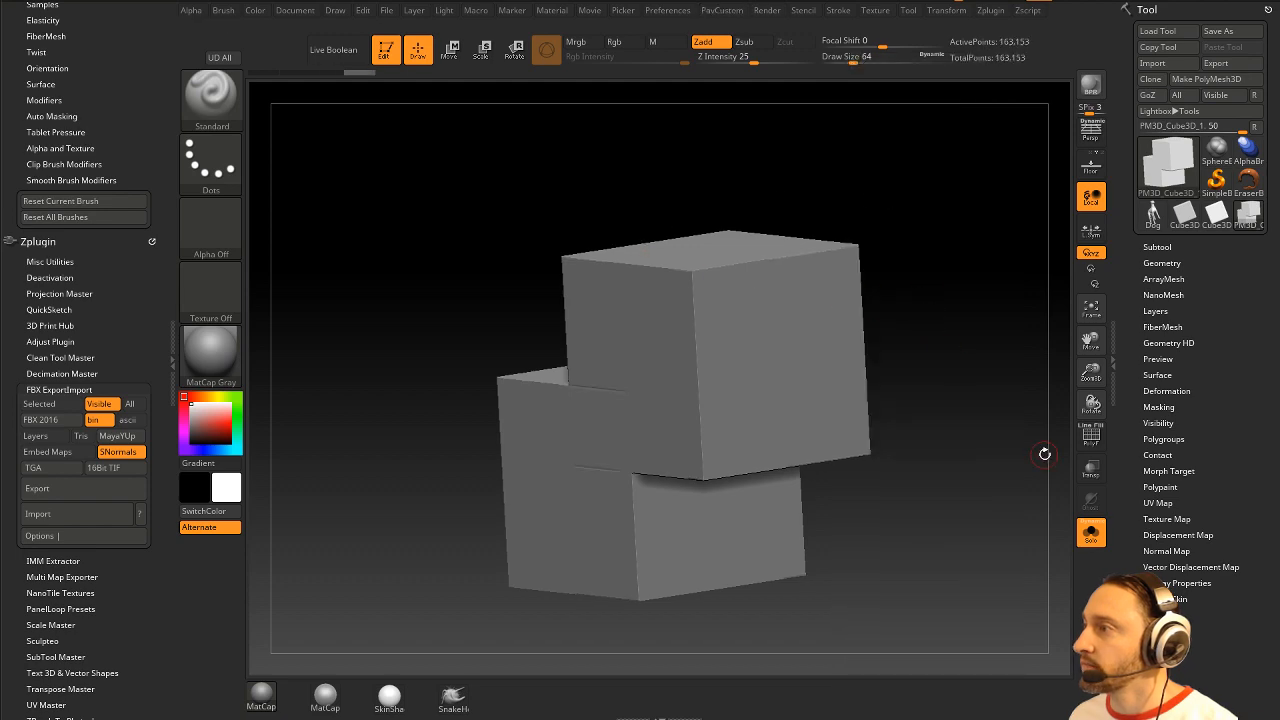
Step: Show the polyframe and examine the merged cubes' wireframe along the upper cube's edges
key("shift+f")
mouse_move(1011, 457)
left_mouse_down("alt")
mouse_move(963, 453)
mouse_move(1000, 455)
left_mouse_up("alt")
mouse_move(997, 300)
left_mouse_down("alt")
mouse_move(912, 436)
mouse_move(972, 472)
left_mouse_up("alt")
left_click_drag(972, 472, 912, 450)
key("shift")
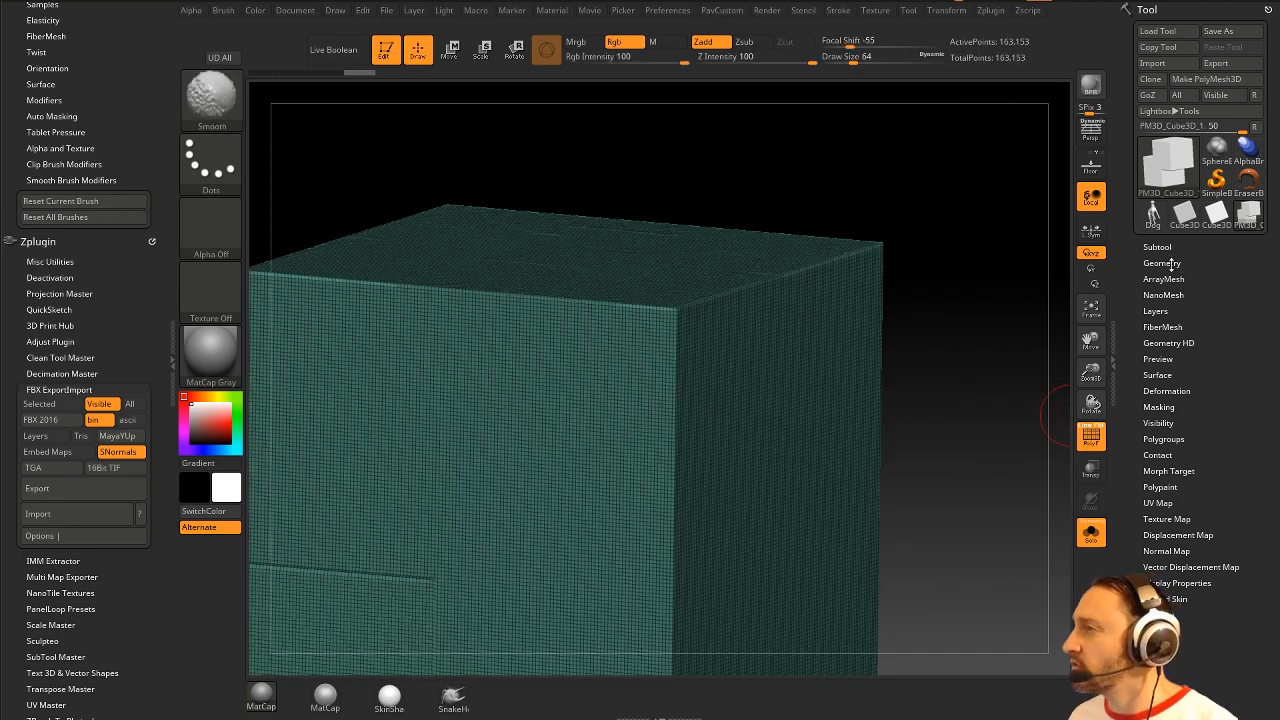
Step: Enable Project in the DynaMesh settings, remesh the merged cubes at resolution 128 and inspect the corner edges
left_click(1164, 263)
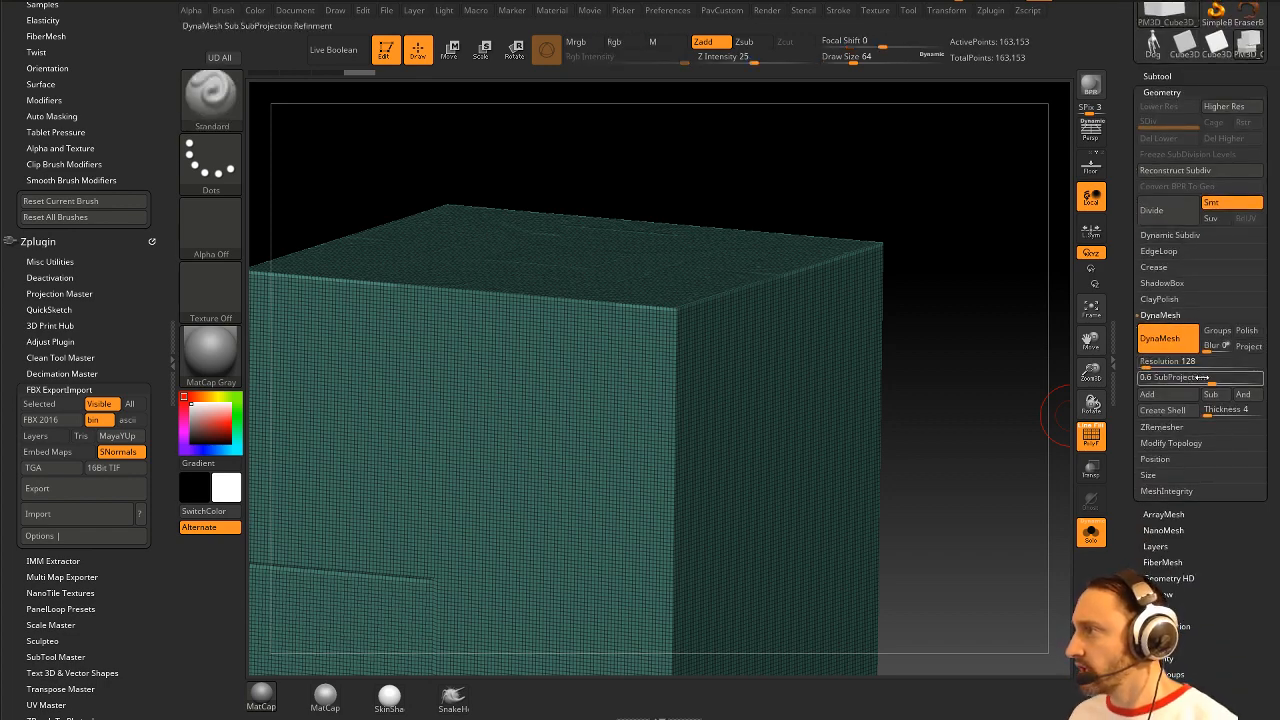
left_click(1249, 347)
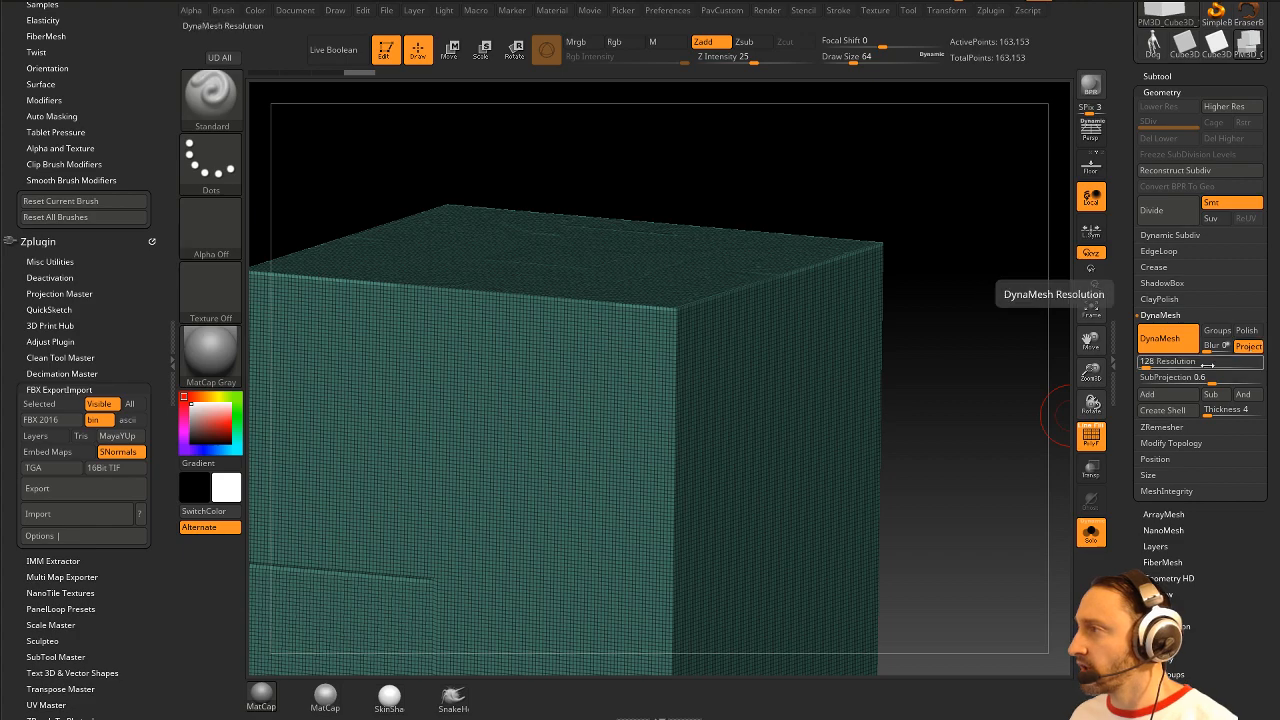
right_click_drag(786, 350, 823, 337, "alt")
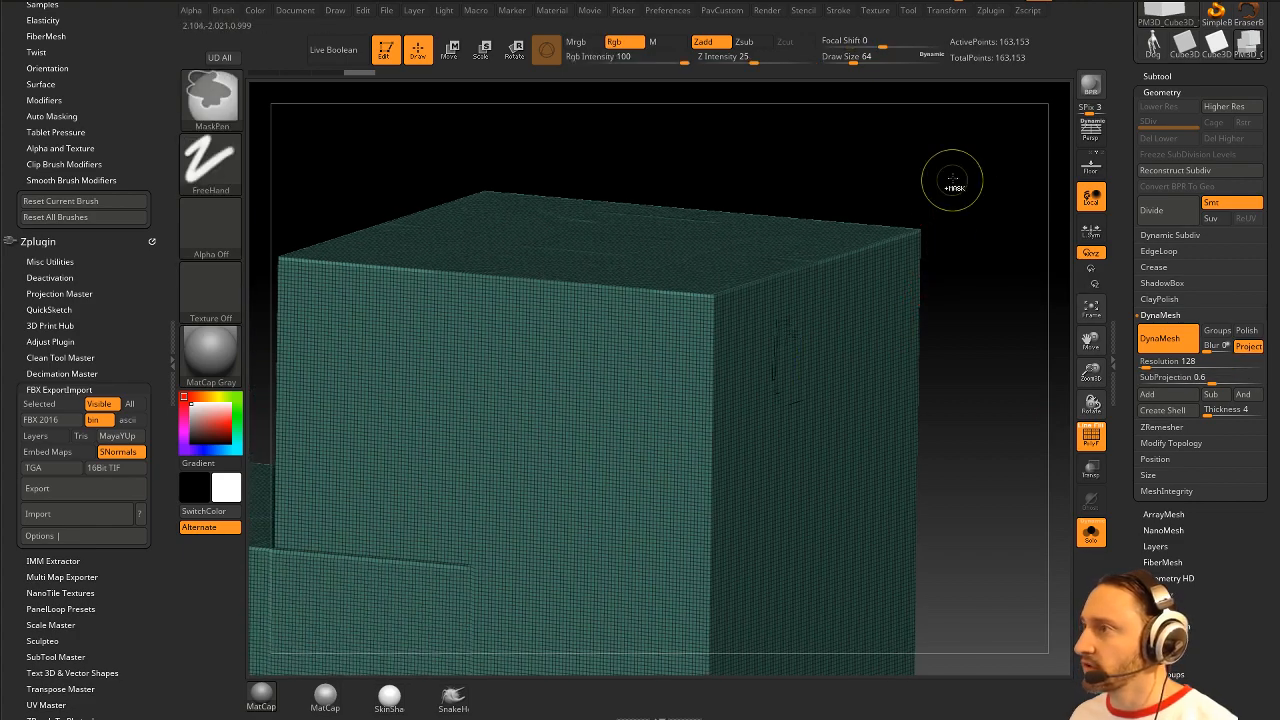
left_click_drag(959, 175, 985, 227, "ctrl")
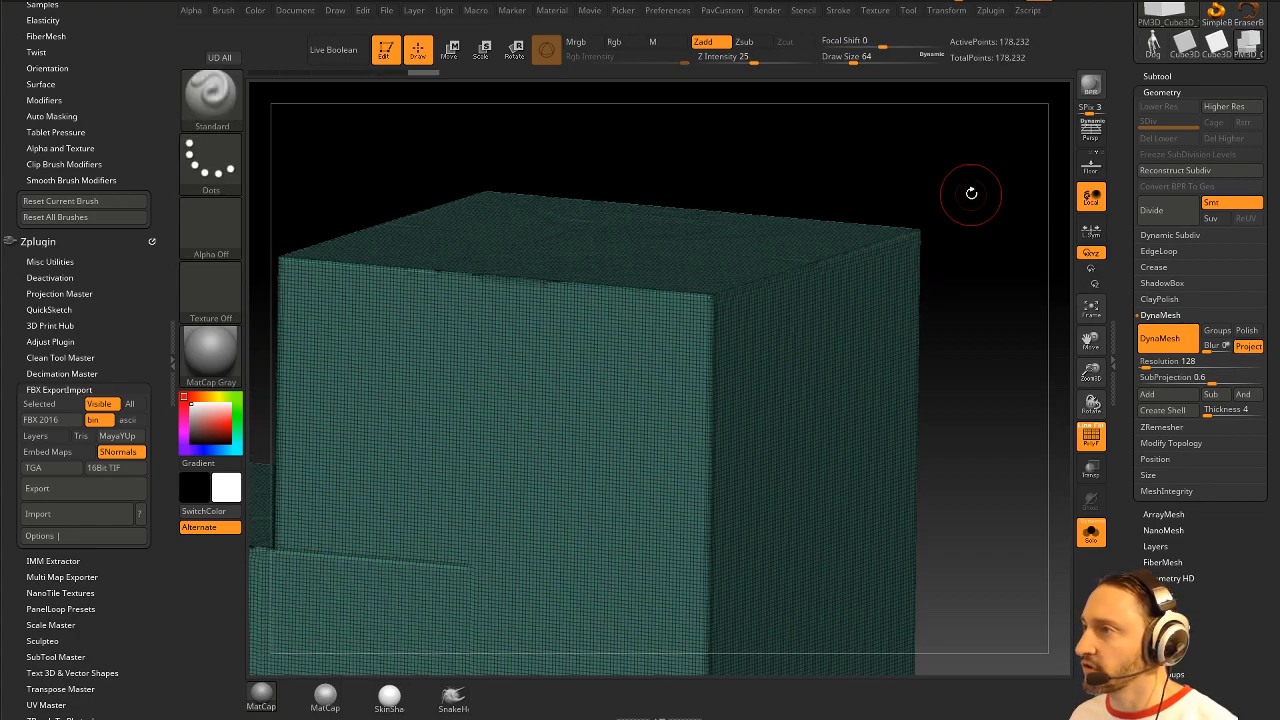
right_click_drag(971, 193, 945, 295, "ctrl")
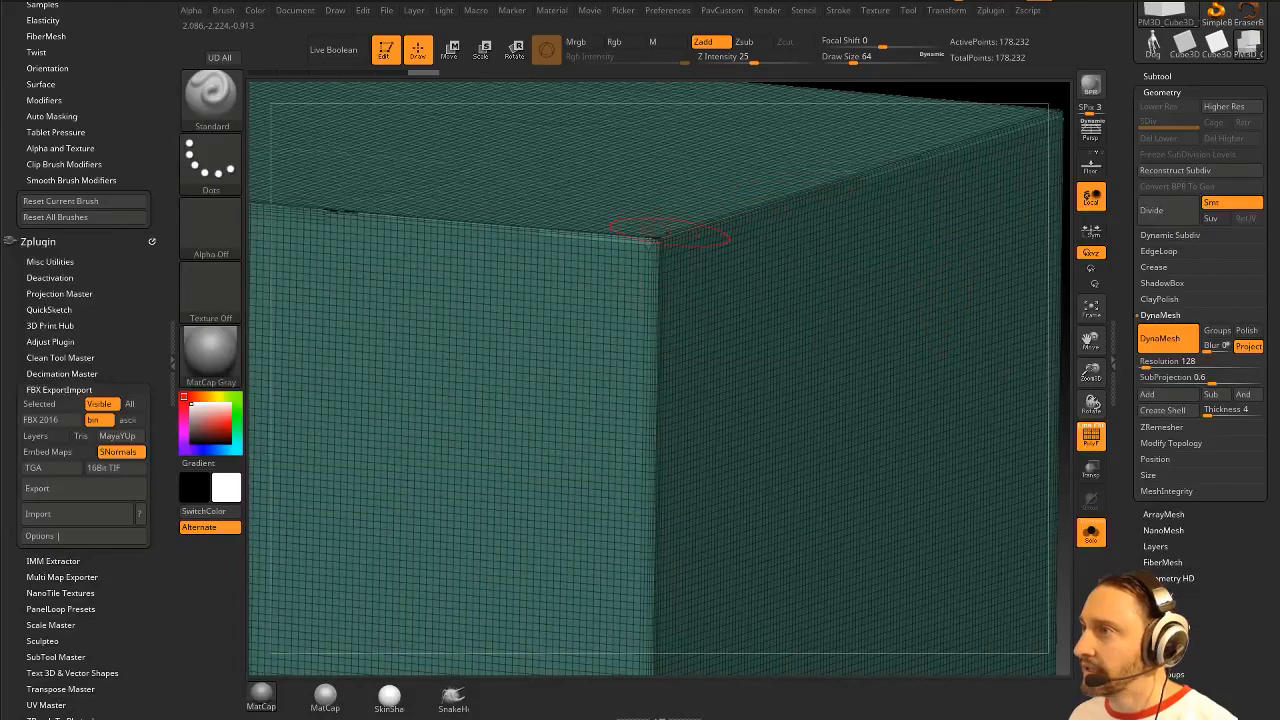
right_click_drag(1026, 89, 855, 35, "ctrl")
right_click_drag(975, 249, 971, 278)
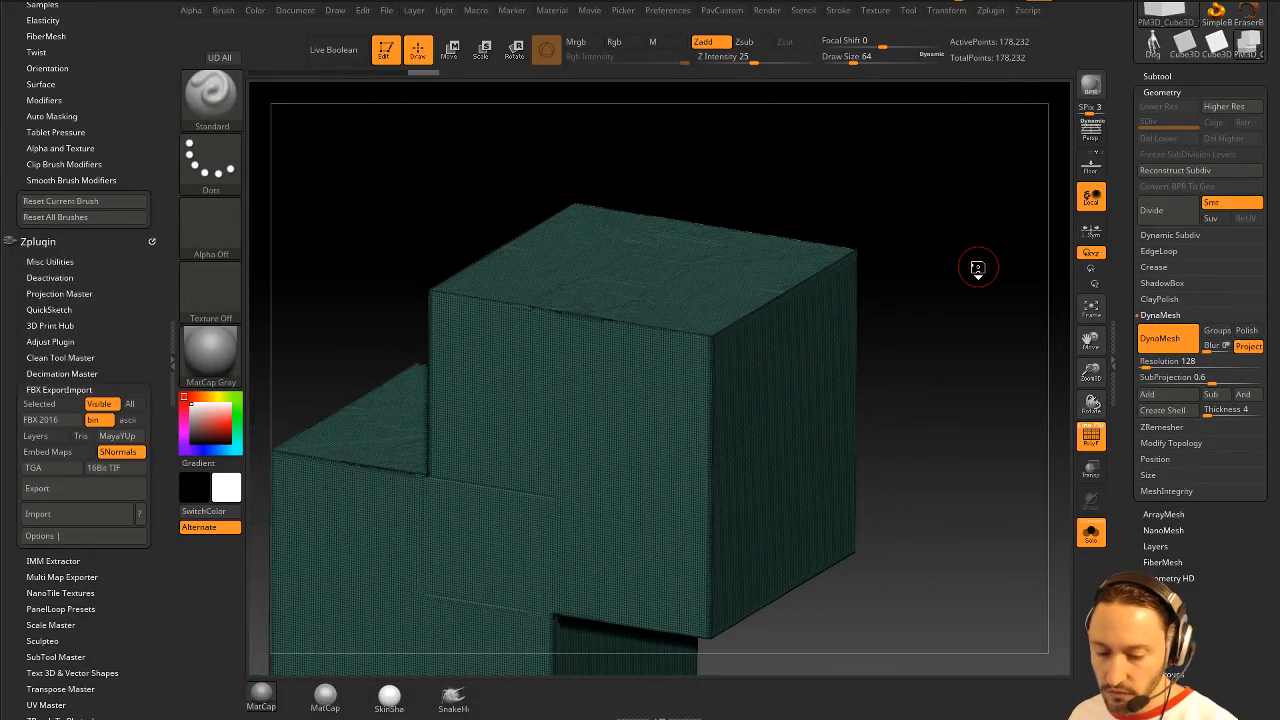
Step: Insert a Cylinder32 primitive on the upper cube's top face and adjust its position along its axis
key("m")
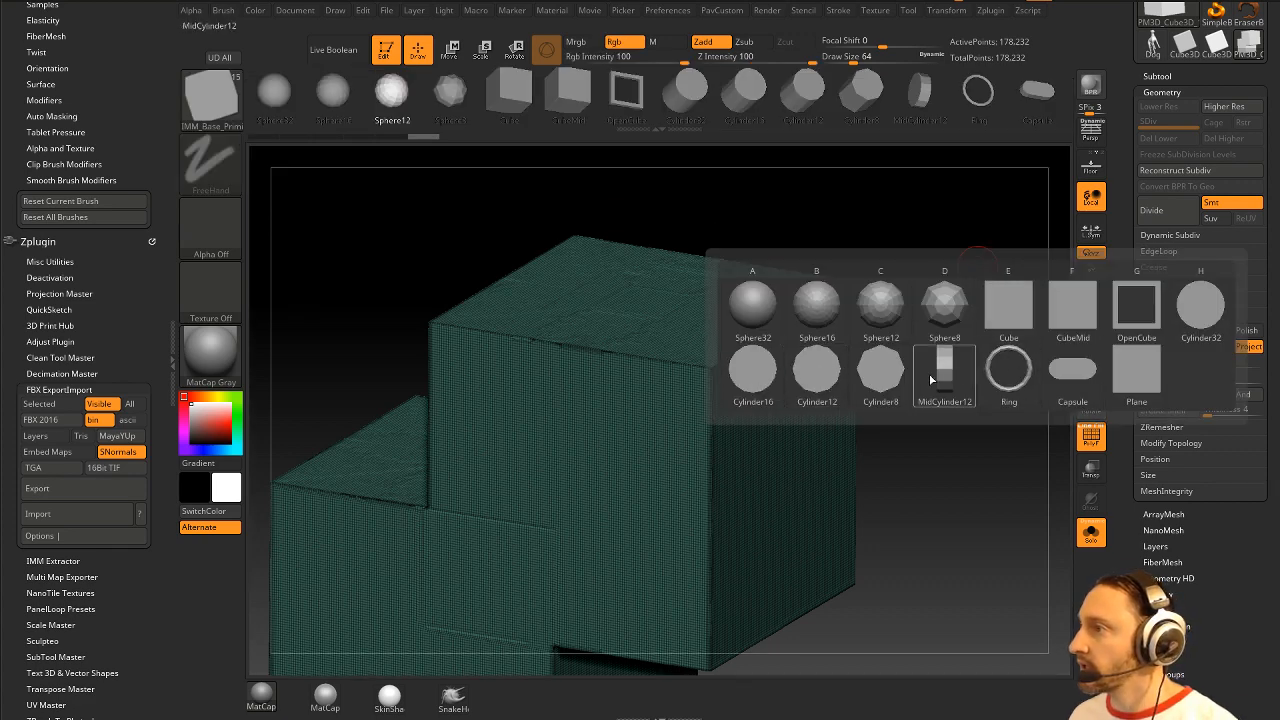
left_click(1193, 308)
left_click_drag(634, 306, 652, 317)
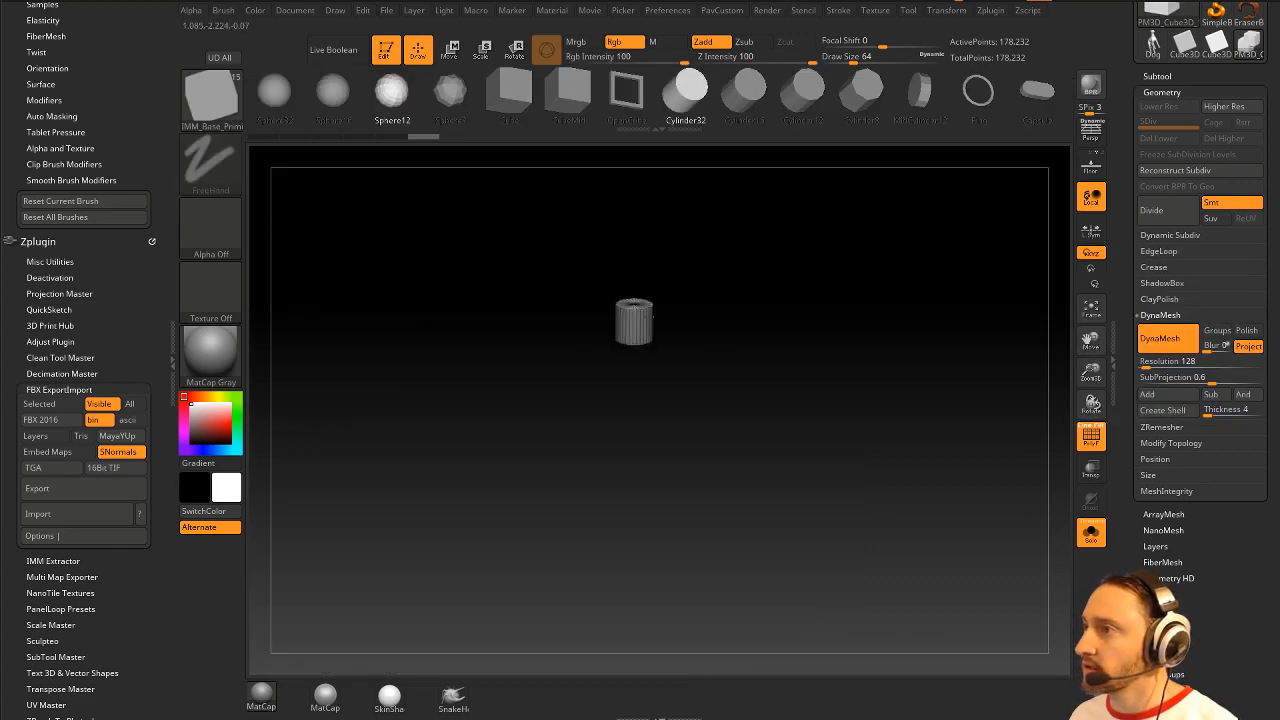
key("w")
left_click_drag(632, 390, 635, 328)
Step: Update the DynaMesh to subtract the cylinder as a round hole, and inspect it with the polyframe off and on
key("q")
mouse_move(904, 226)
left_mouse_down("ctrl")
mouse_move(948, 314)
mouse_move(991, 315)
mouse_move(877, 377)
left_mouse_up("ctrl")
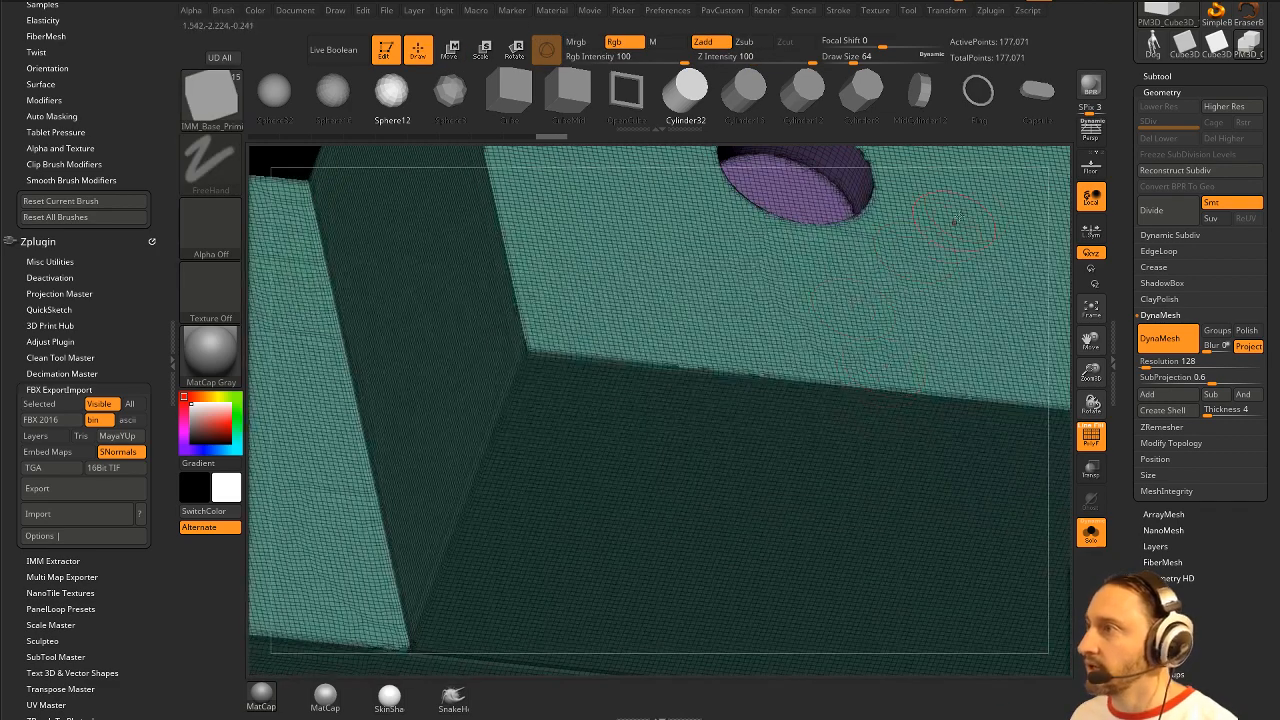
right_click_drag(1040, 188, 1060, 434)
left_click(1091, 434)
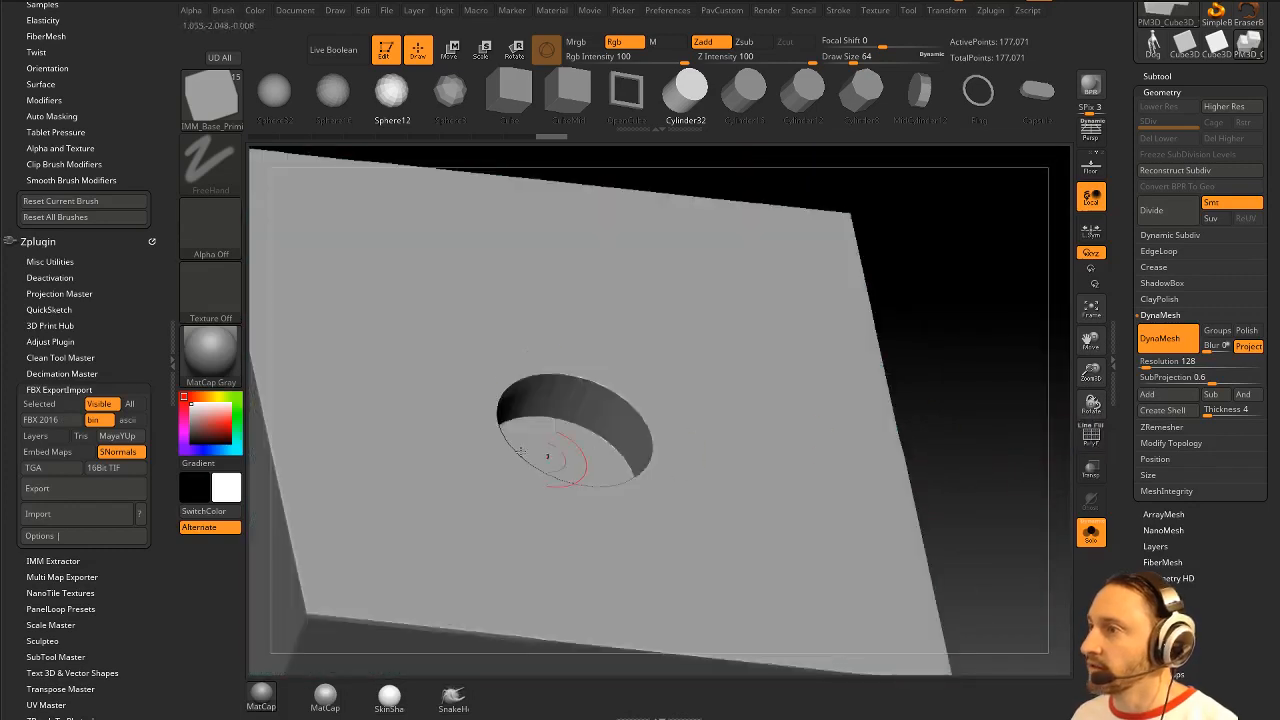
left_click(1091, 434)
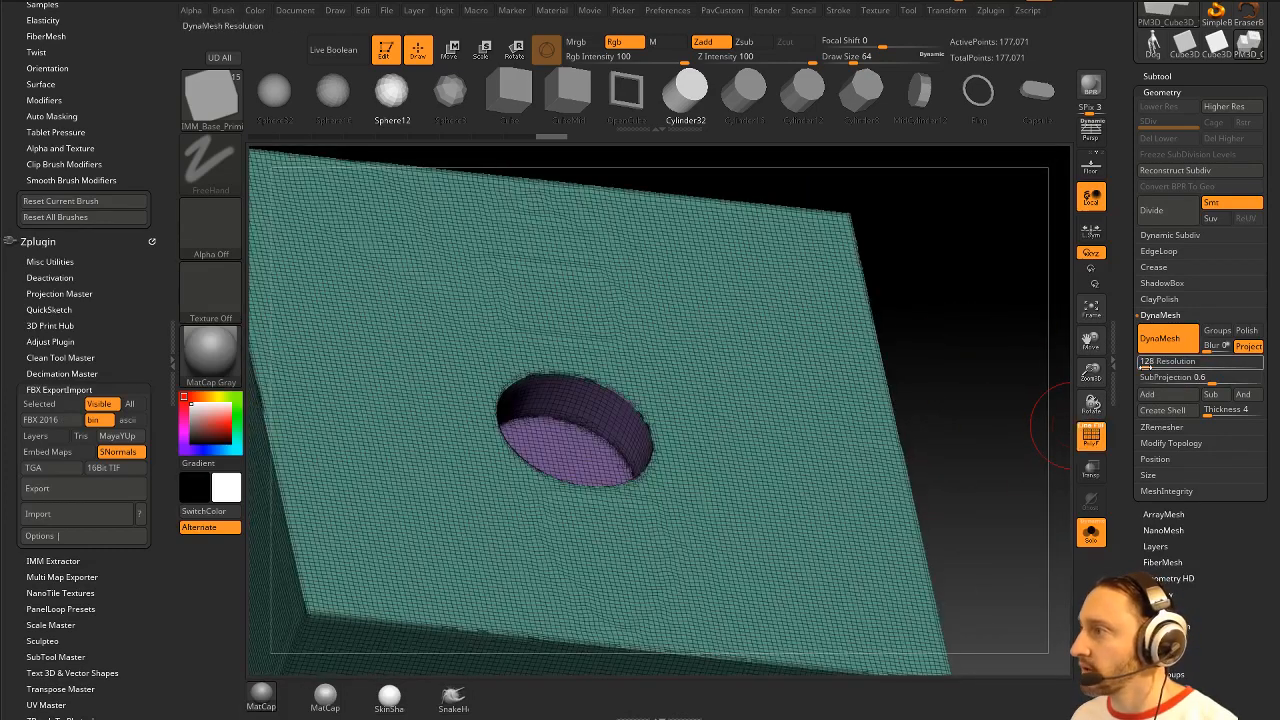
Step: Set the DynaMesh resolution to 56 and SubProjection to 1, and remesh the cubes with the hole
left_click_drag(1211, 380, 1262, 380)
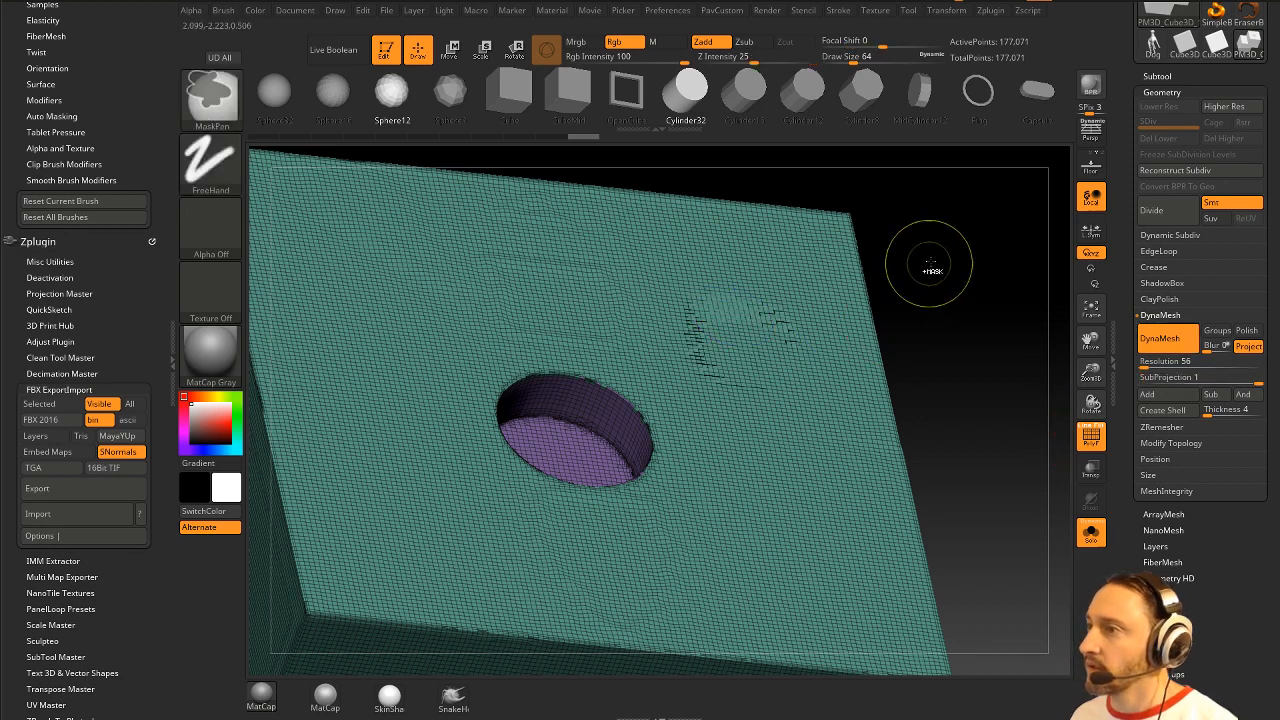
left_click_drag(935, 263, 955, 328, "ctrl")
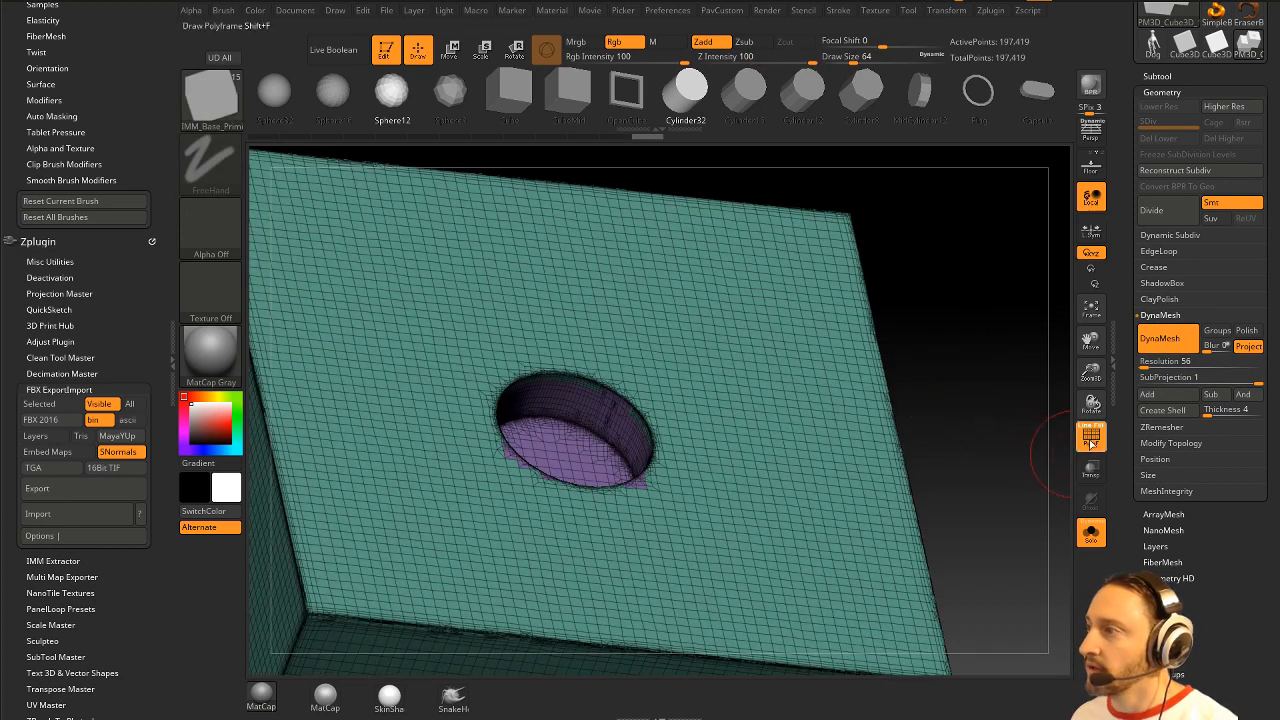
left_click_drag(736, 320, 777, 386)
key("ctrl+z")
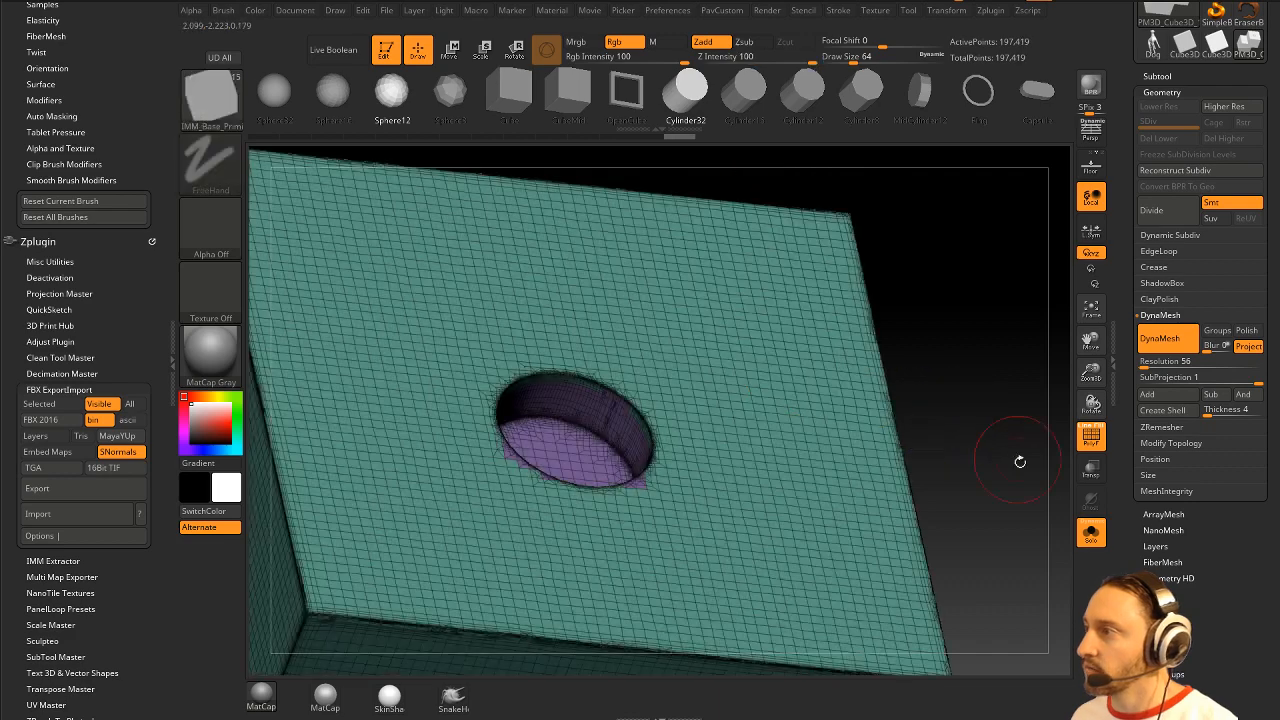
Step: Hide the polyframe and examine the hole's rim and the remeshed block's edges from several angles
left_click(1090, 435)
left_click_drag(1014, 414, 860, 390)
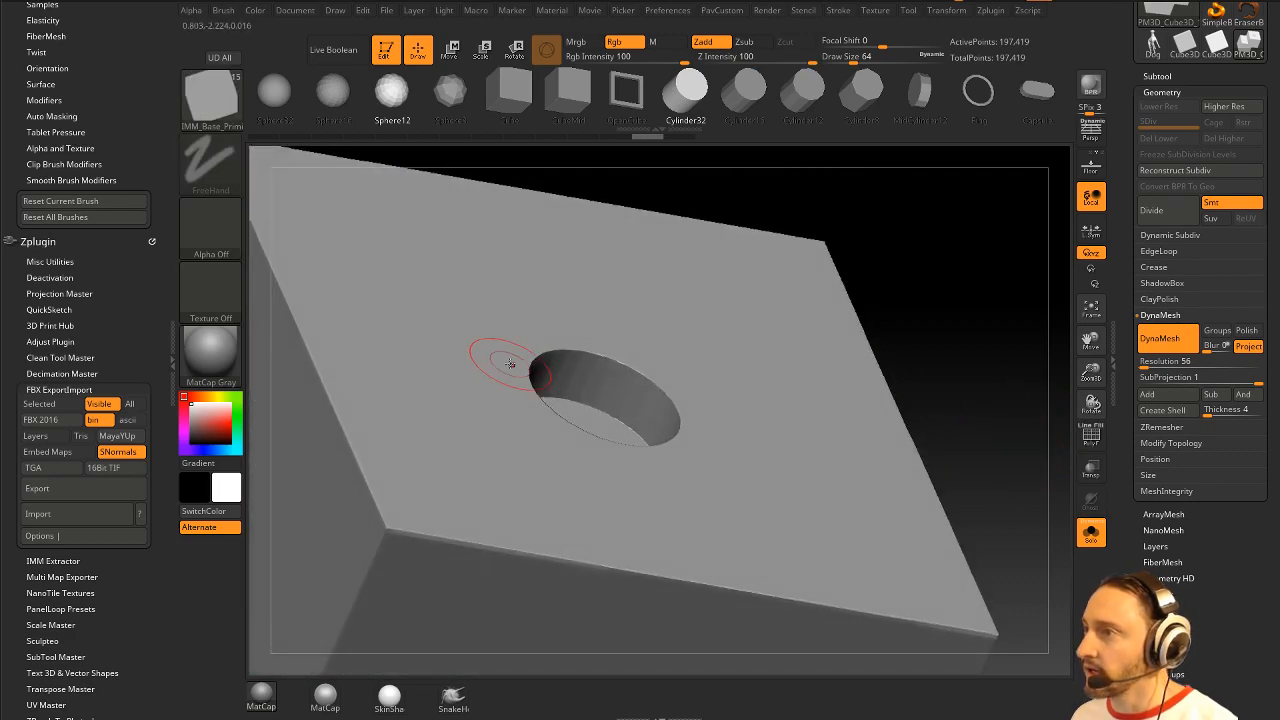
left_click_drag(951, 309, 822, 318)
mouse_move(909, 371)
left_mouse_down()
mouse_move(957, 354)
mouse_move(523, 486)
left_mouse_up()
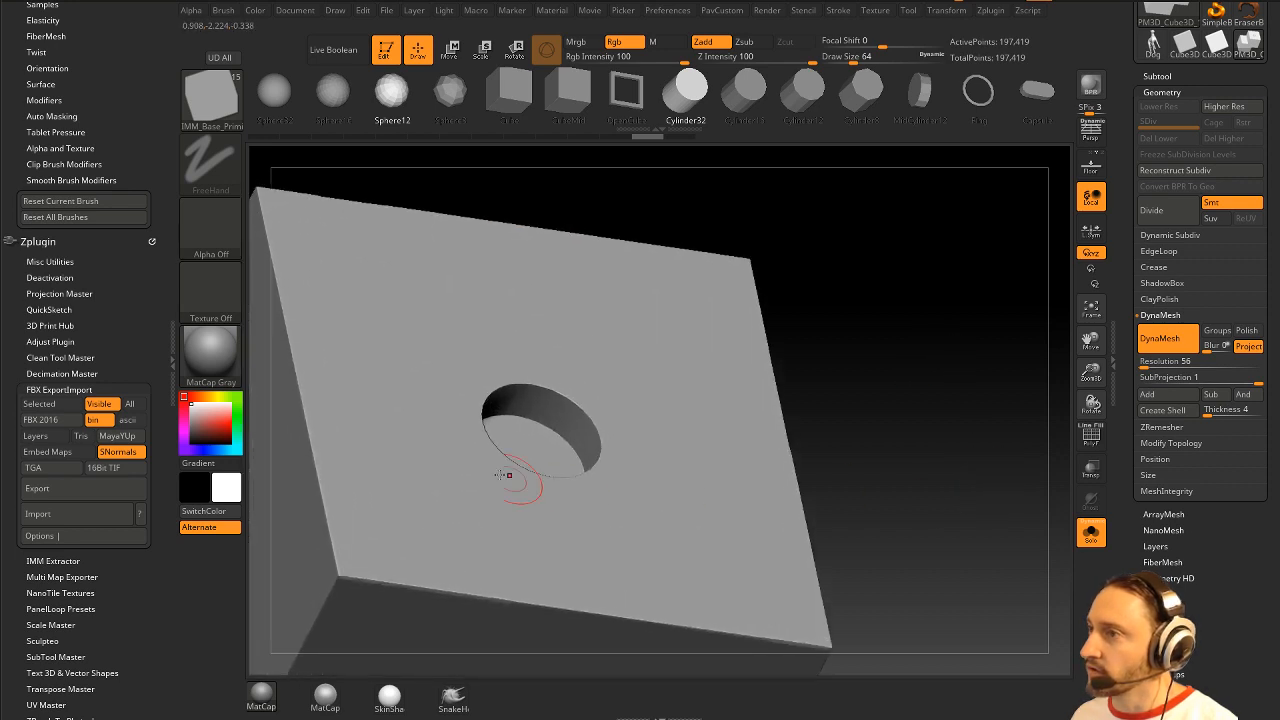
left_click_drag(790, 400, 851, 326)
left_click_drag(876, 359, 984, 453)
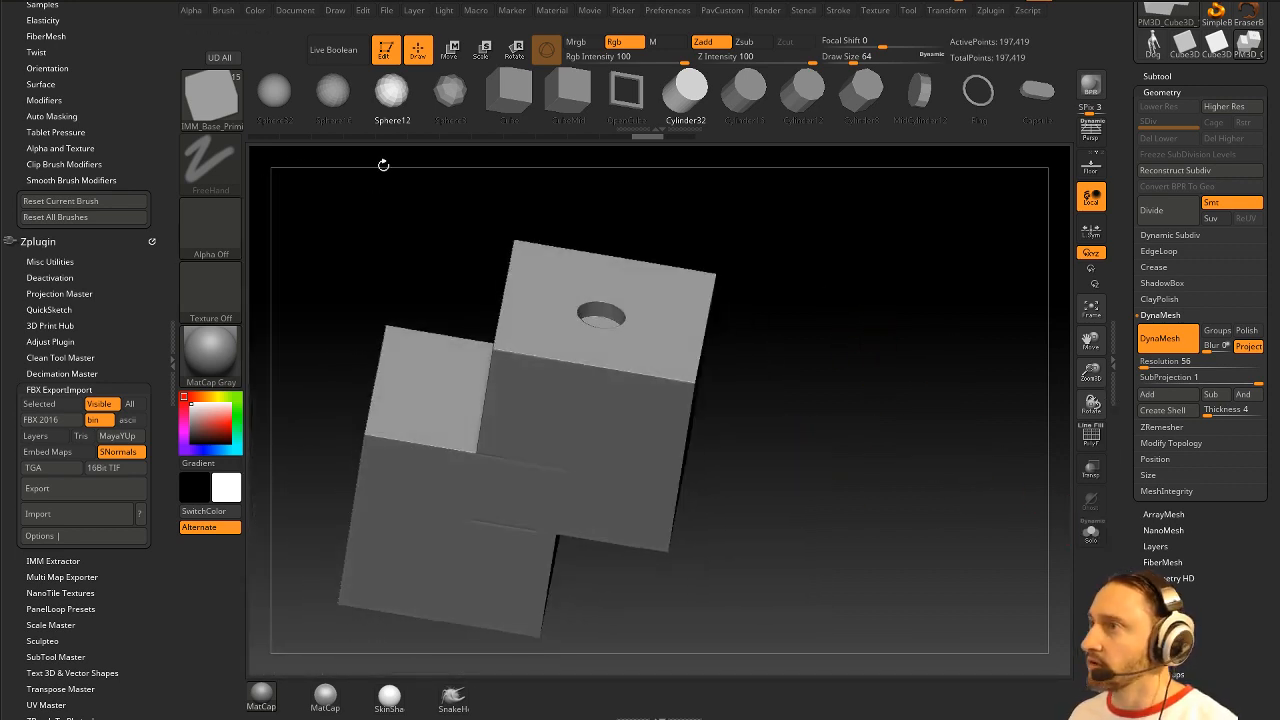
Step: Clear the canvas, draw a new Cube3D and put it in Edit mode
left_click(385, 51)
key("ctrl+n")
left_click_drag(1130, 34, 1133, 205)
left_click(1184, 214)
left_click_drag(637, 455, 589, 381)
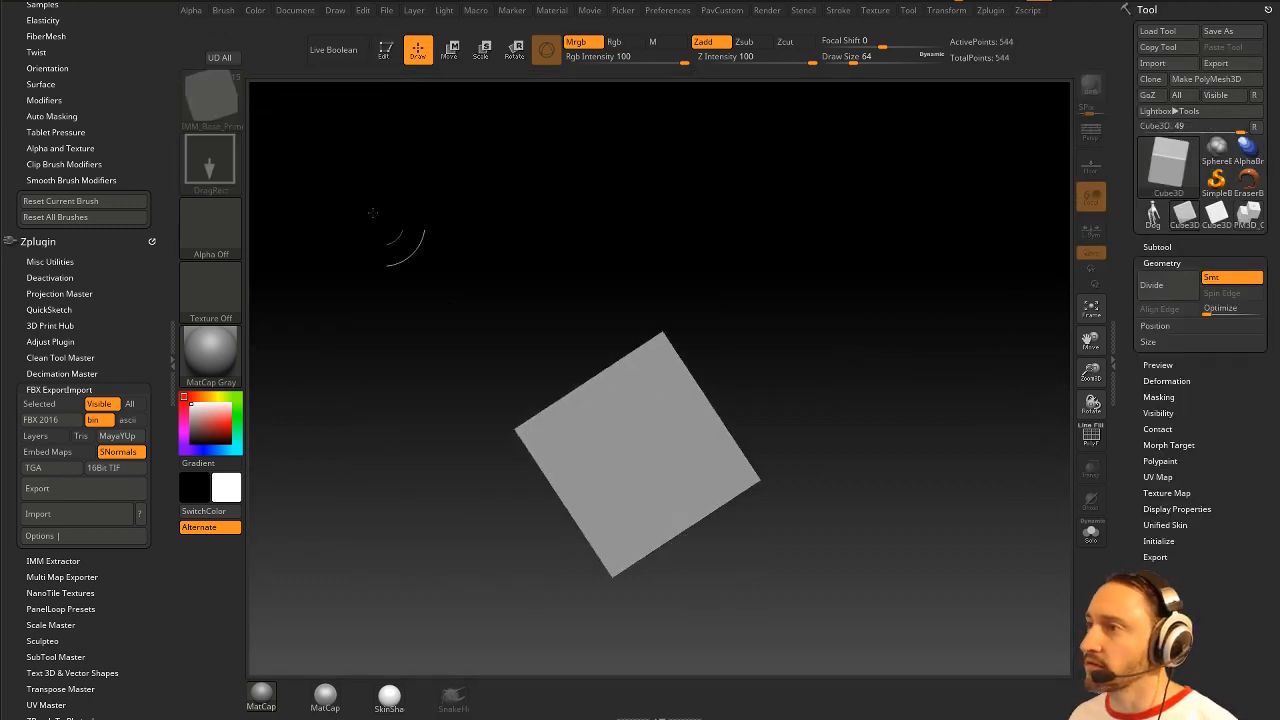
left_click(384, 51)
Step: Show the new cube's polyframe from a straight-on view and convert the cube to a PolyMesh3D
left_click(1092, 436)
left_click_drag(891, 417, 892, 451, "shift")
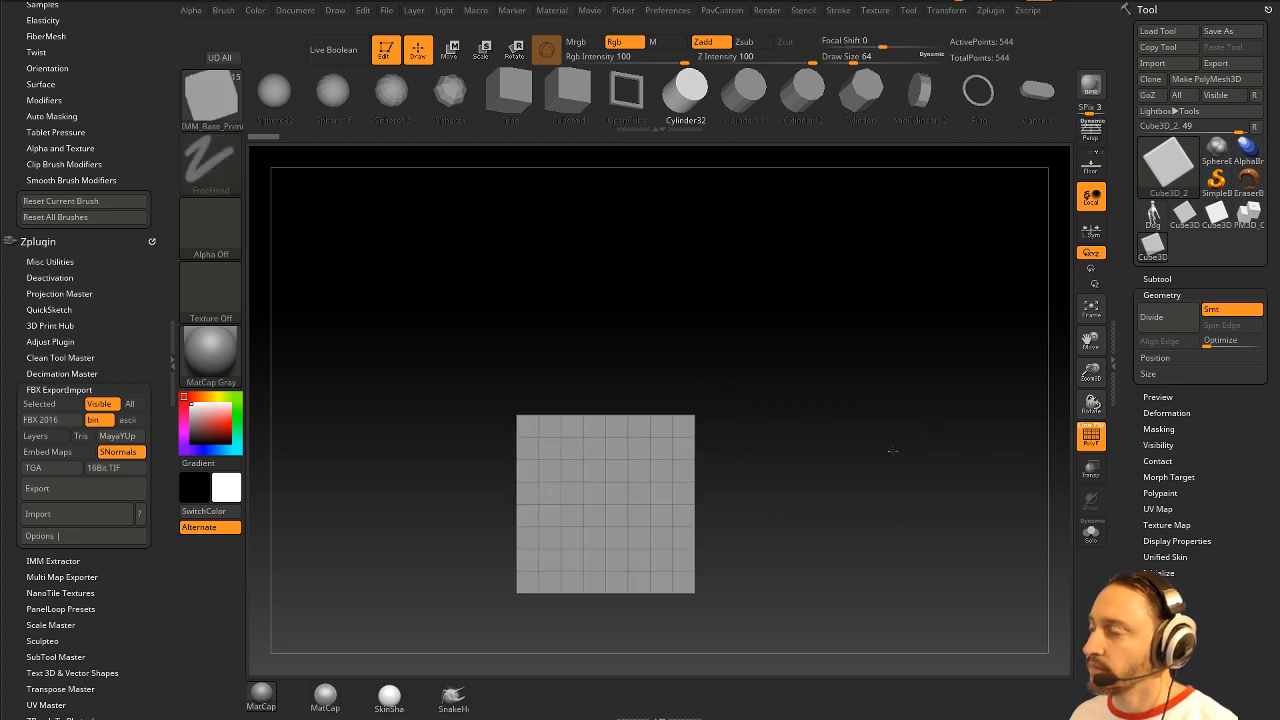
left_click(1206, 79)
Step: Duplicate the new cube diagonally upward and view the overlapping pair at an angle
key("w")
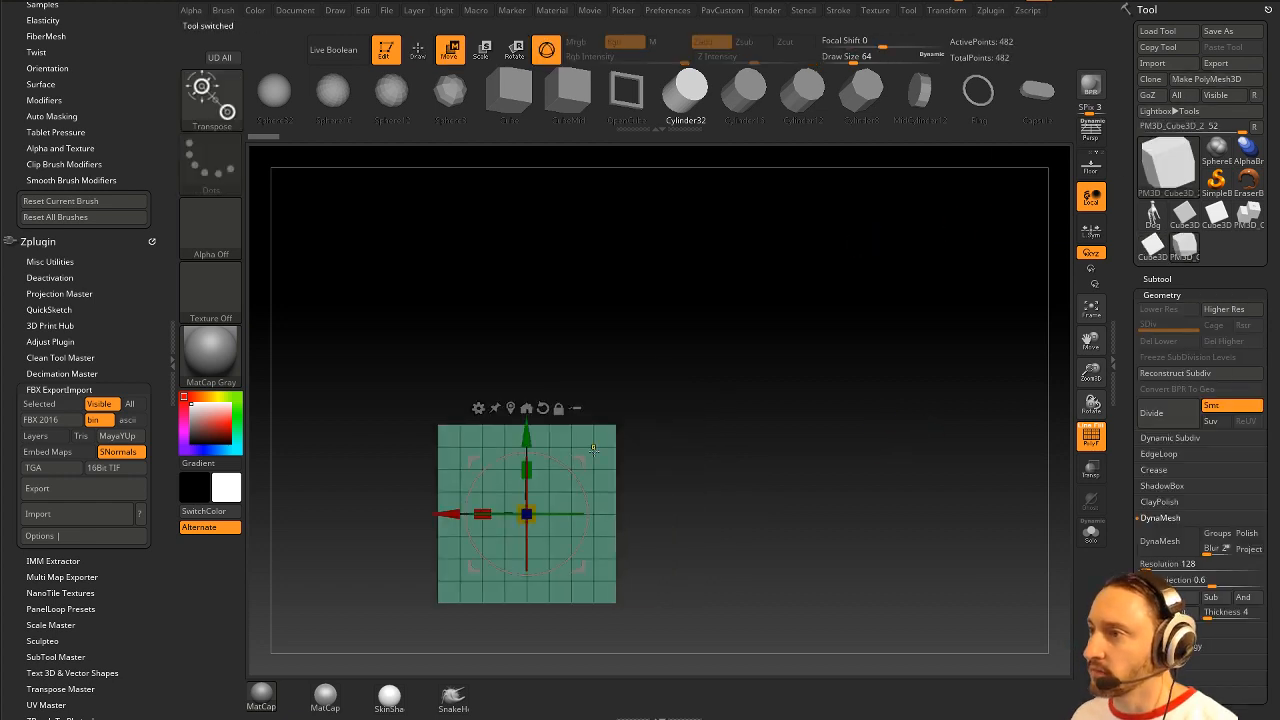
left_click_drag(594, 451, 710, 337)
left_click_drag(862, 326, 914, 374)
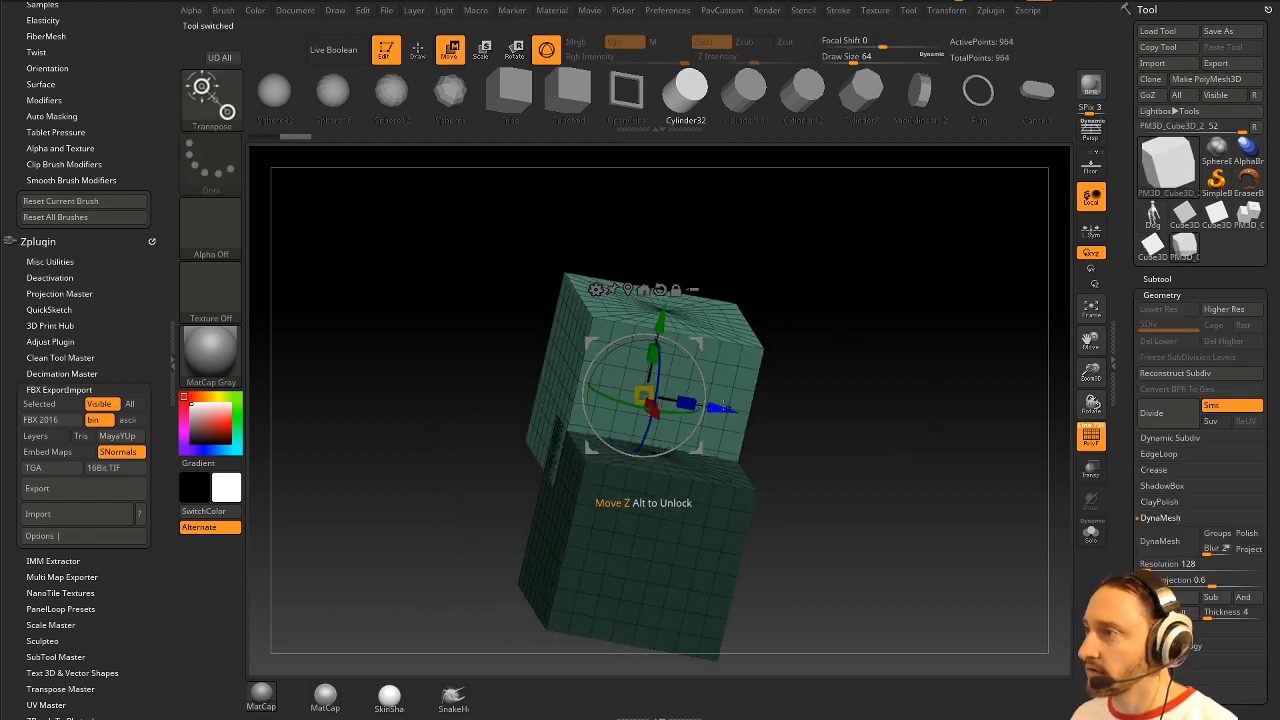
Step: Shift the upper cube along Z so it is offset from the lower cube, and clear the mask
left_click_drag(722, 405, 780, 416)
left_click_drag(911, 357, 948, 378, "ctrl")
key("q")
mouse_move(960, 352)
left_mouse_down()
mouse_move(940, 329)
mouse_move(938, 366)
left_mouse_up()
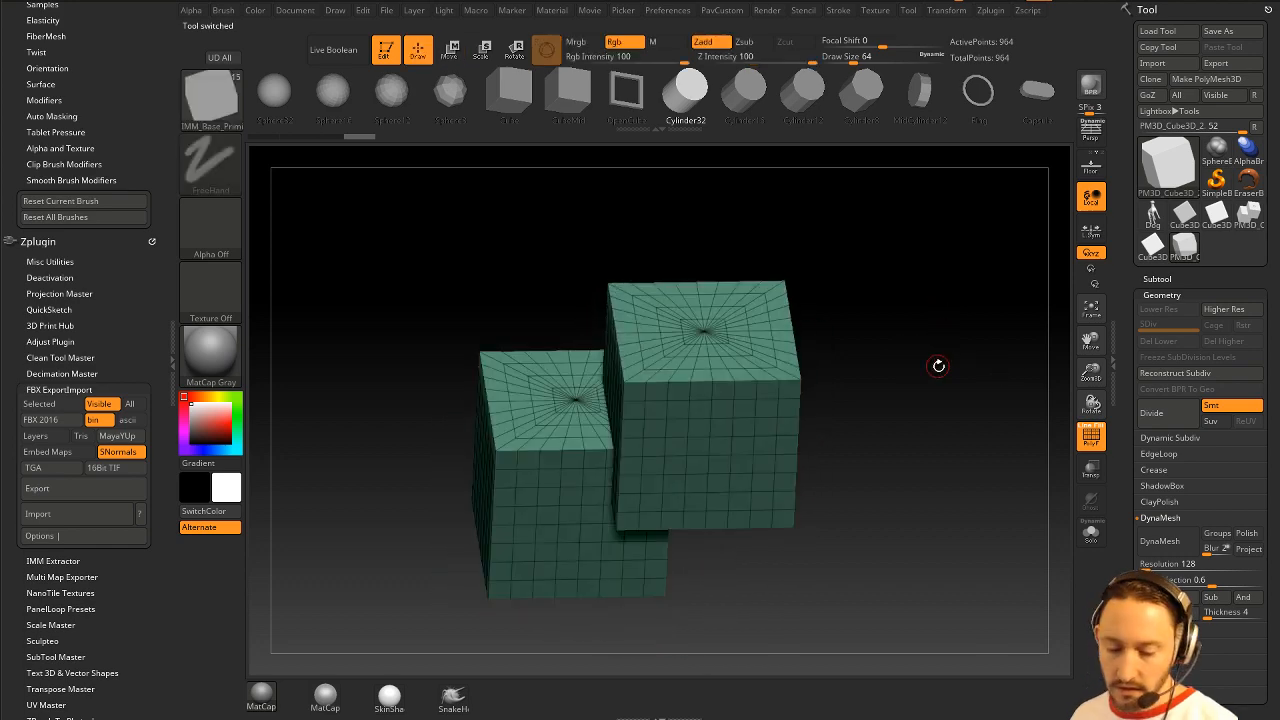
Step: Insert a Cylinder16 primitive on the upper face of the higher cube
key("m")
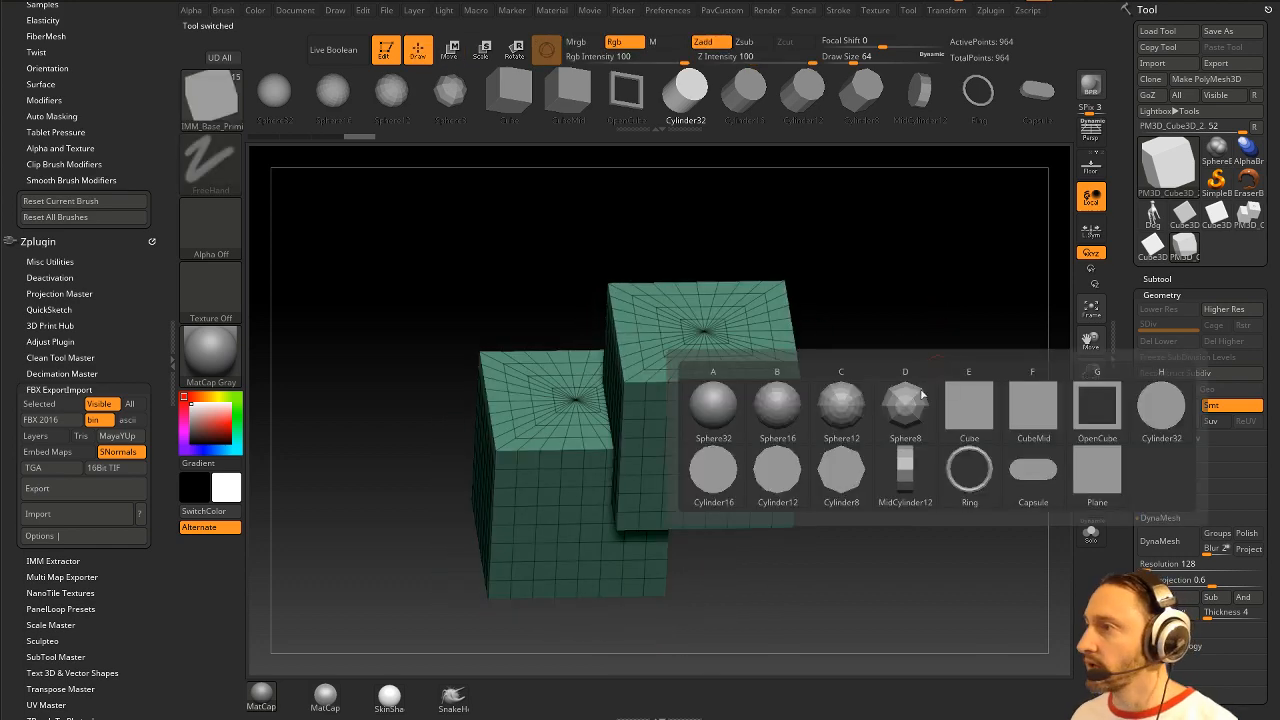
left_click(717, 479)
left_click_drag(723, 337, 788, 382)
left_click_drag(898, 378, 944, 335)
Step: Lower the cylinder until it is partly sunk into the higher cube's upper face, and clear the mask
key("w")
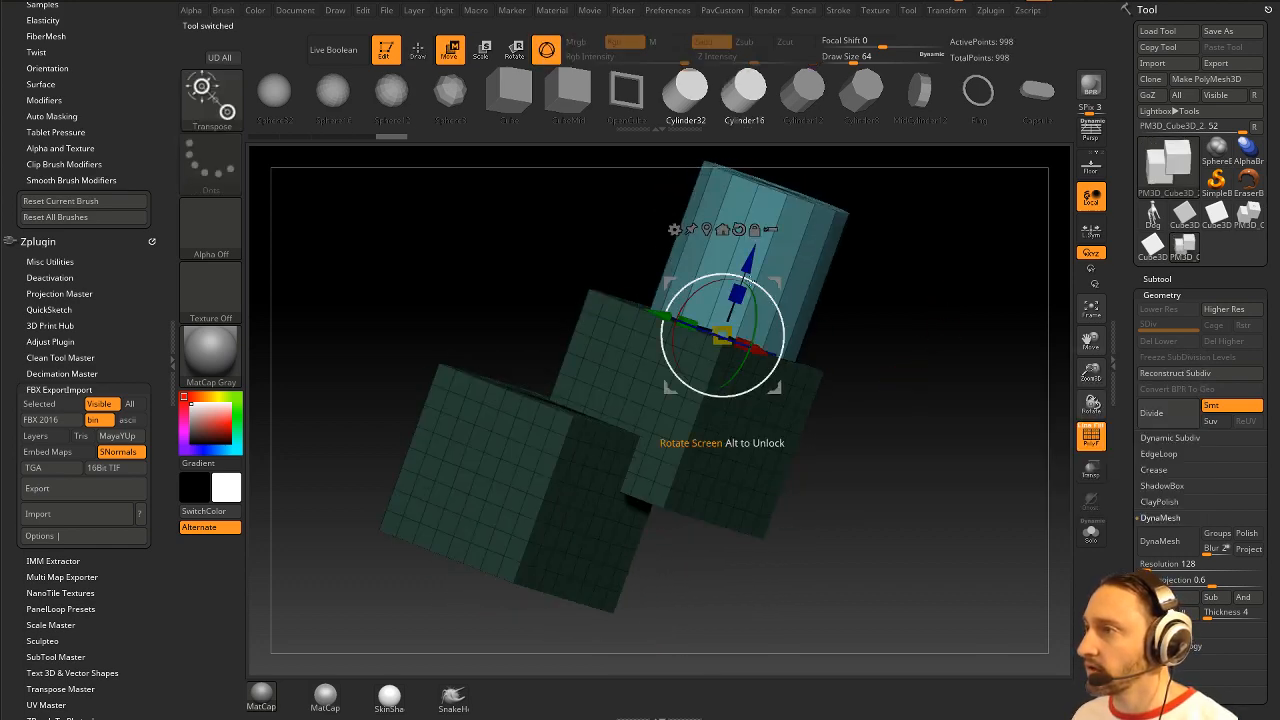
left_click_drag(749, 264, 731, 316)
left_click_drag(848, 328, 807, 386)
left_click_drag(704, 387, 662, 428)
key("q")
left_click_drag(911, 376, 620, 440)
key("w")
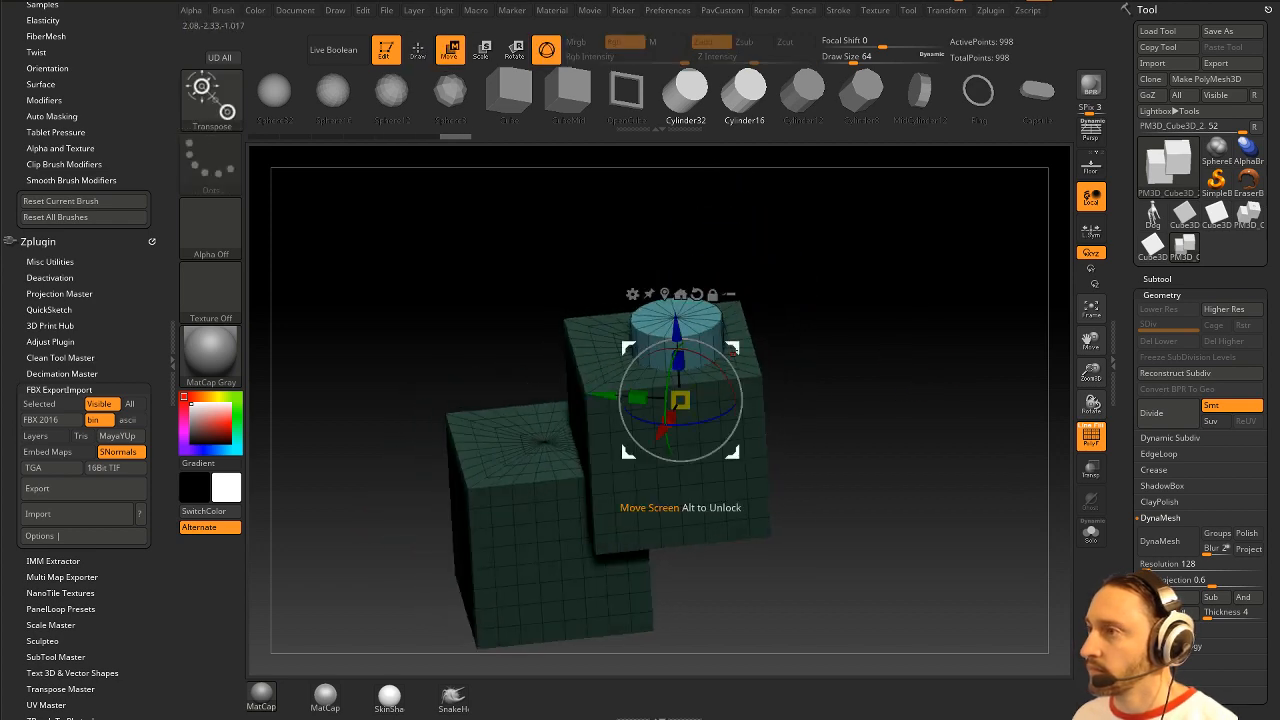
left_click_drag(677, 328, 677, 290)
key("q")
mouse_move(900, 320)
left_mouse_down()
mouse_move(954, 309)
mouse_move(918, 290)
left_mouse_up()
left_click_drag(918, 281, 960, 338, "ctrl")
mouse_move(957, 338)
left_mouse_down("shift")
mouse_move(939, 350)
mouse_move(946, 380)
left_mouse_up("shift")
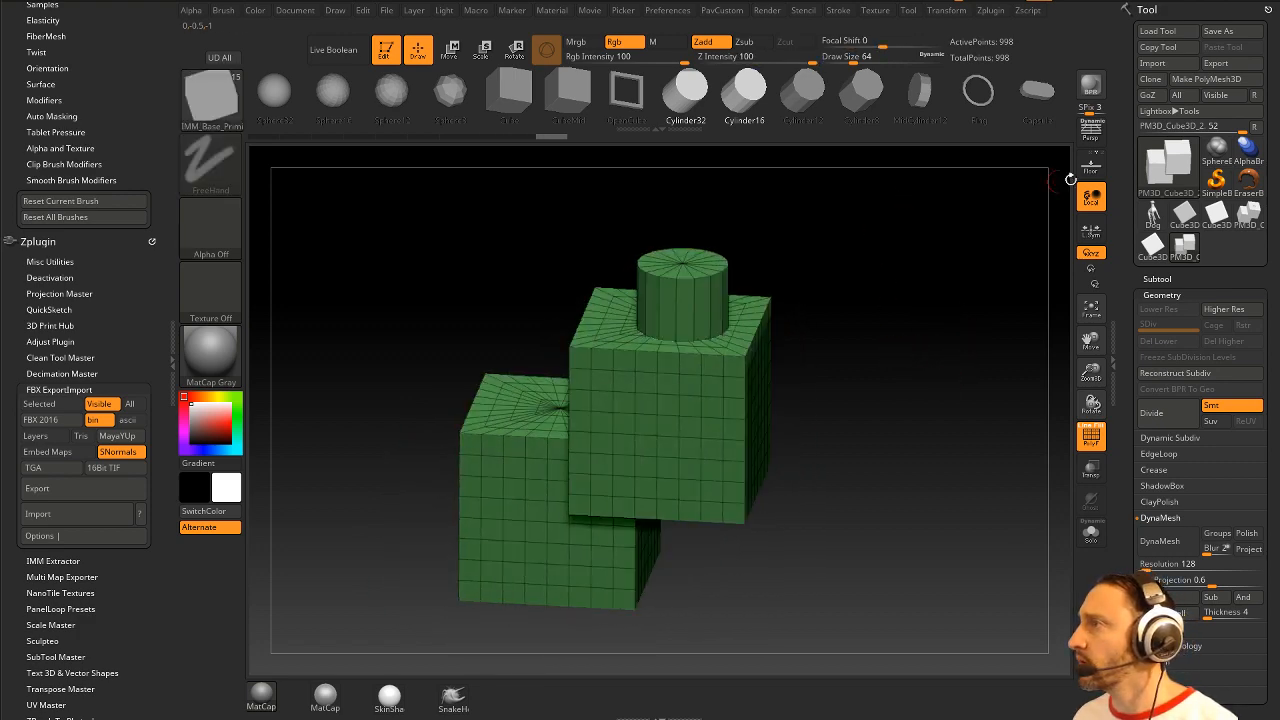
Step: Isolate the cylinder and split the hidden cubes off into a separate subtool
mouse_move(775, 256)
left_mouse_down()
mouse_move(794, 222)
mouse_move(748, 283)
left_mouse_up()
left_click(795, 273, "ctrl+shift")
key("2")
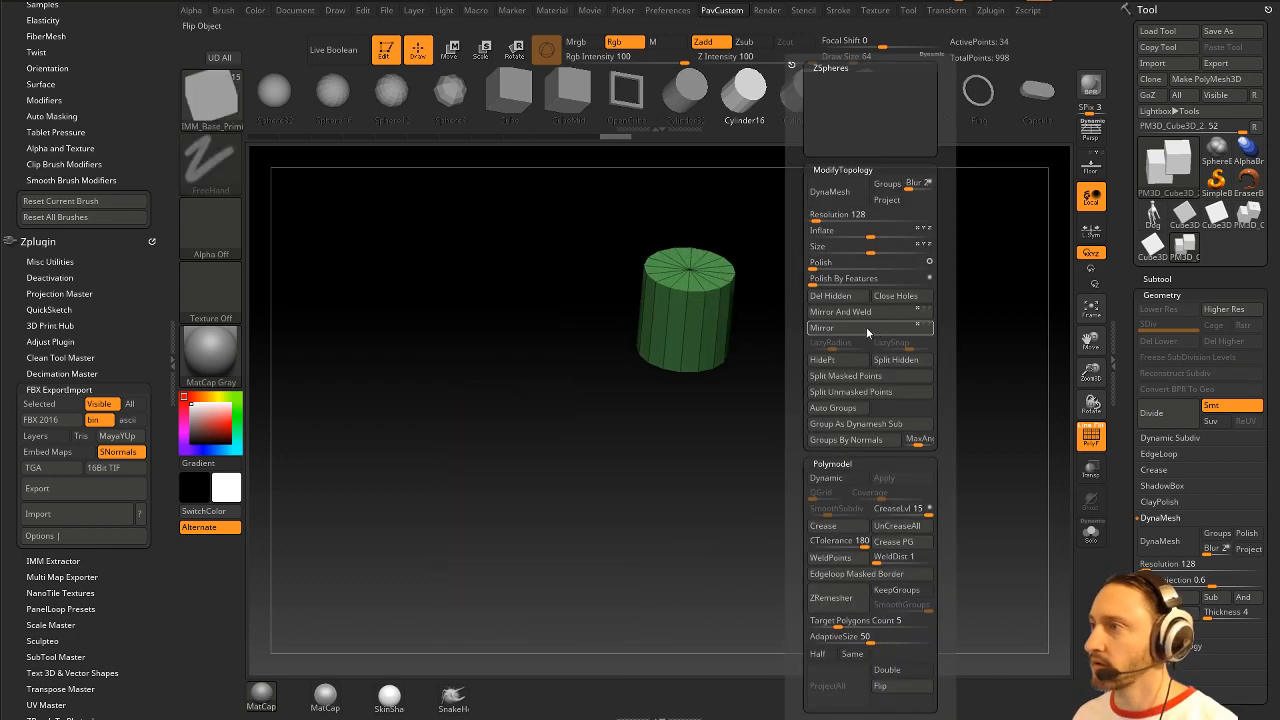
left_click(885, 360)
Step: Turn on dynamic subdivision for the cylinder and apply it as real geometry
key("2")
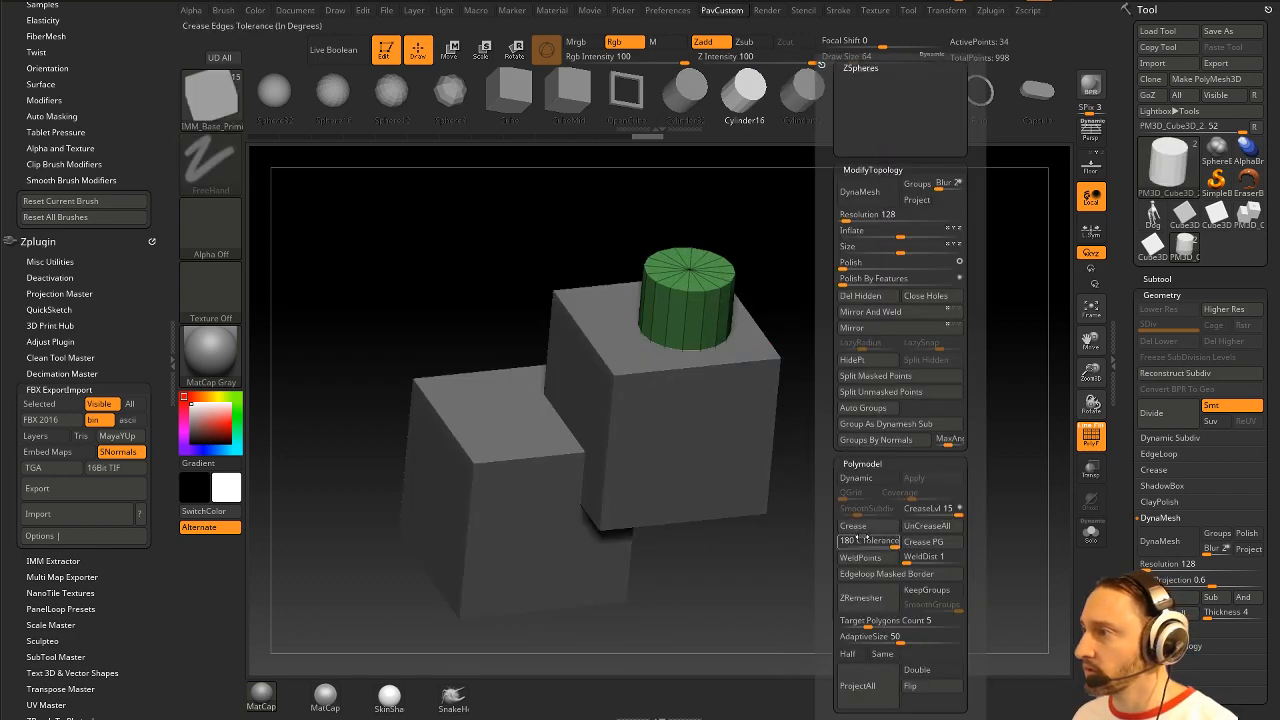
left_click(864, 480)
left_click(919, 480)
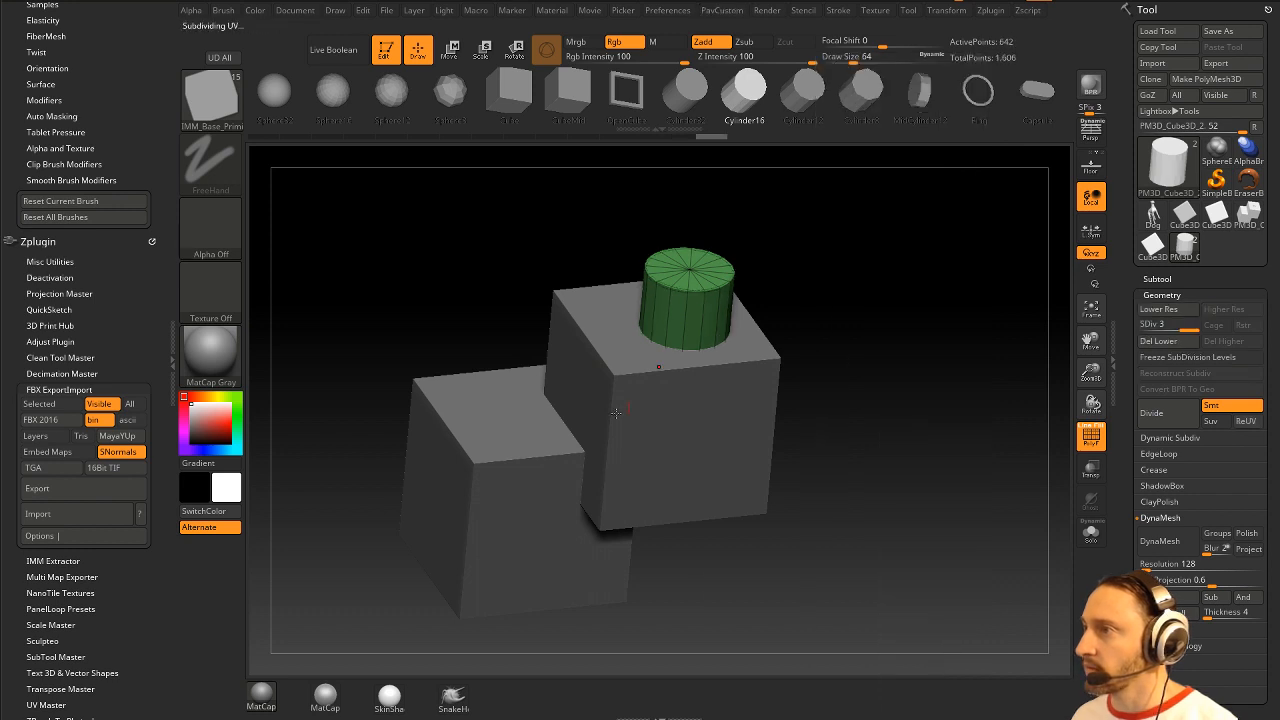
Step: Merge the cylinder subtool with the cubes subtool and send the combined mesh to Houdini through GoZ
left_click(1154, 279, "shift")
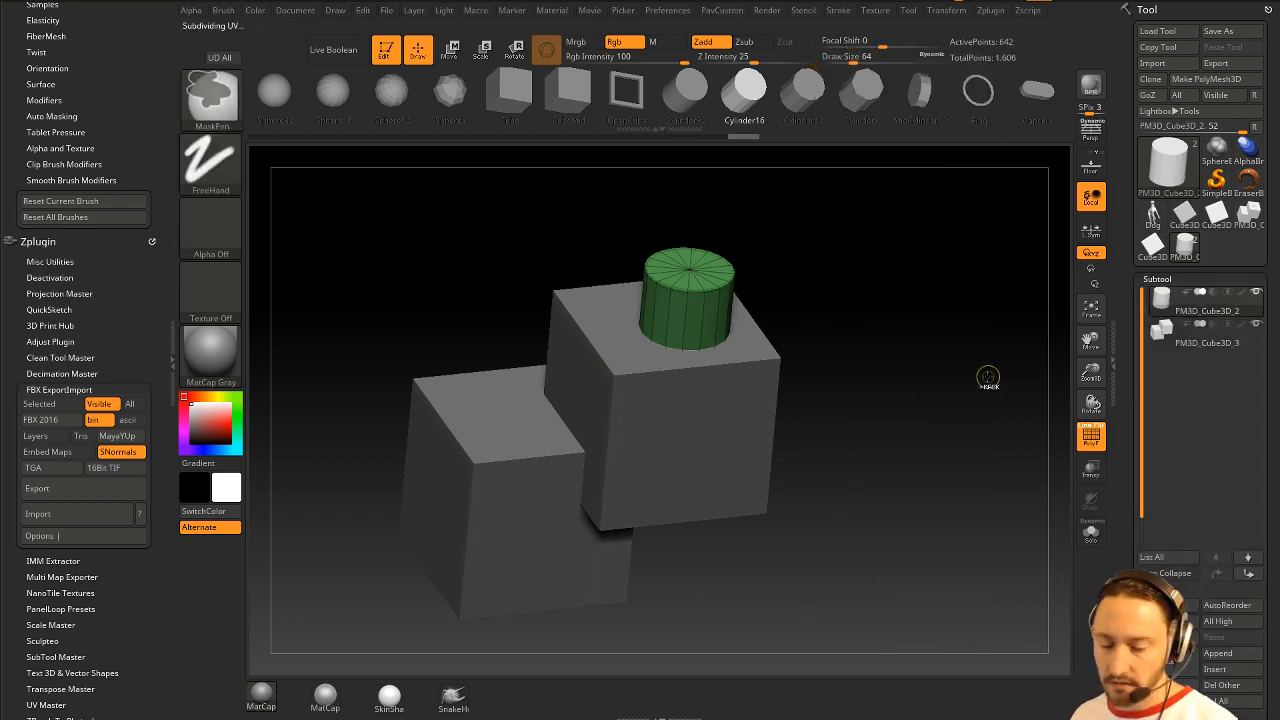
key("ctrl+e")
left_click(975, 410)
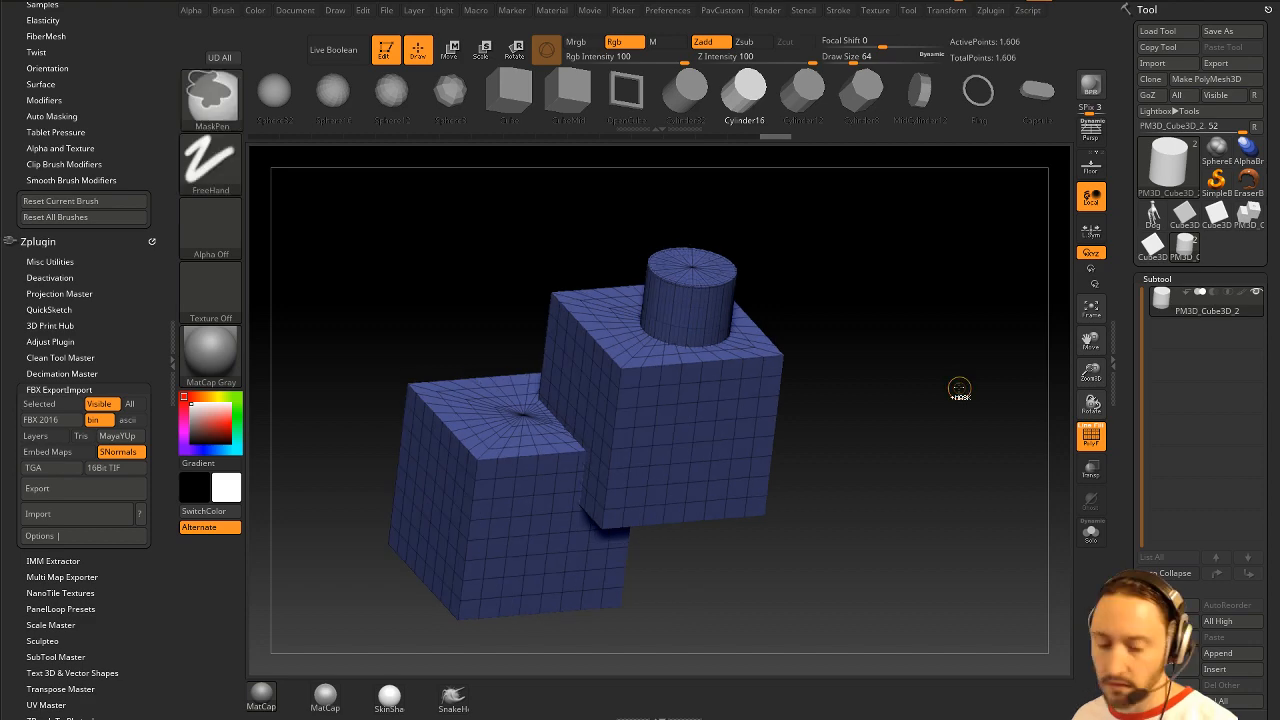
left_click(1150, 96)
left_click(513, 404)
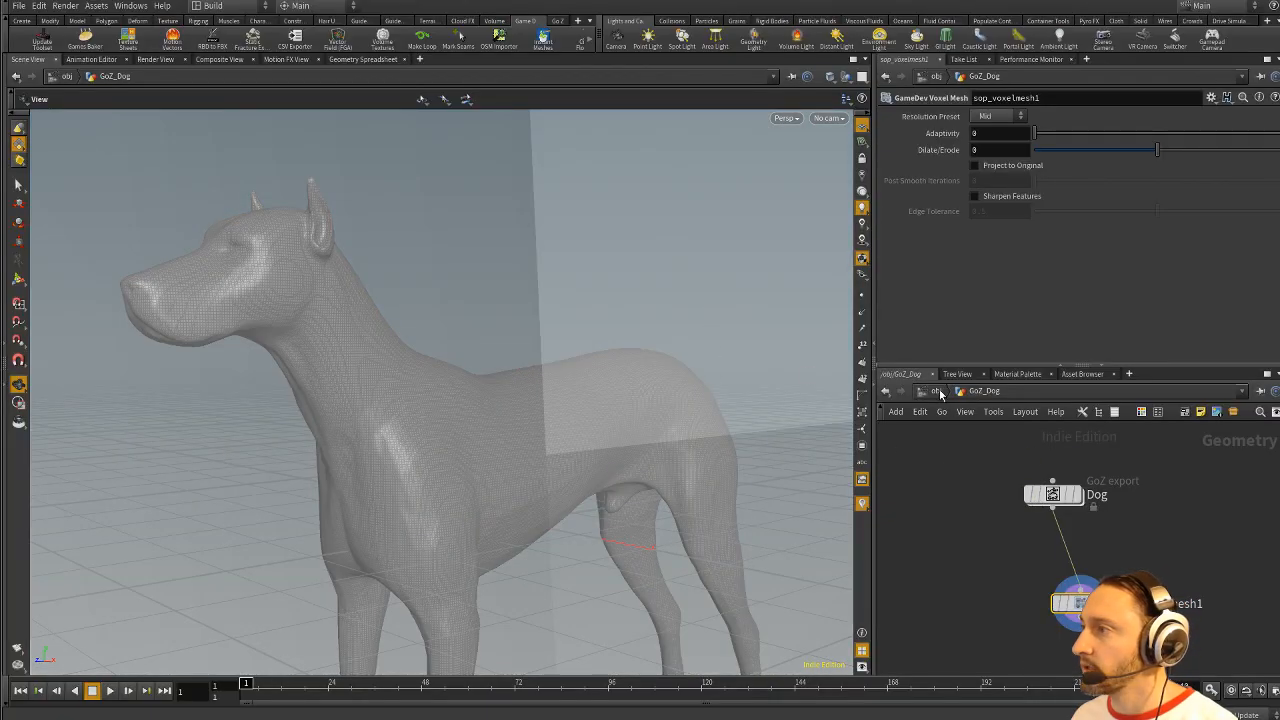
Step: Go up to the object level and delete the GoZ_Dog object
left_click(937, 391)
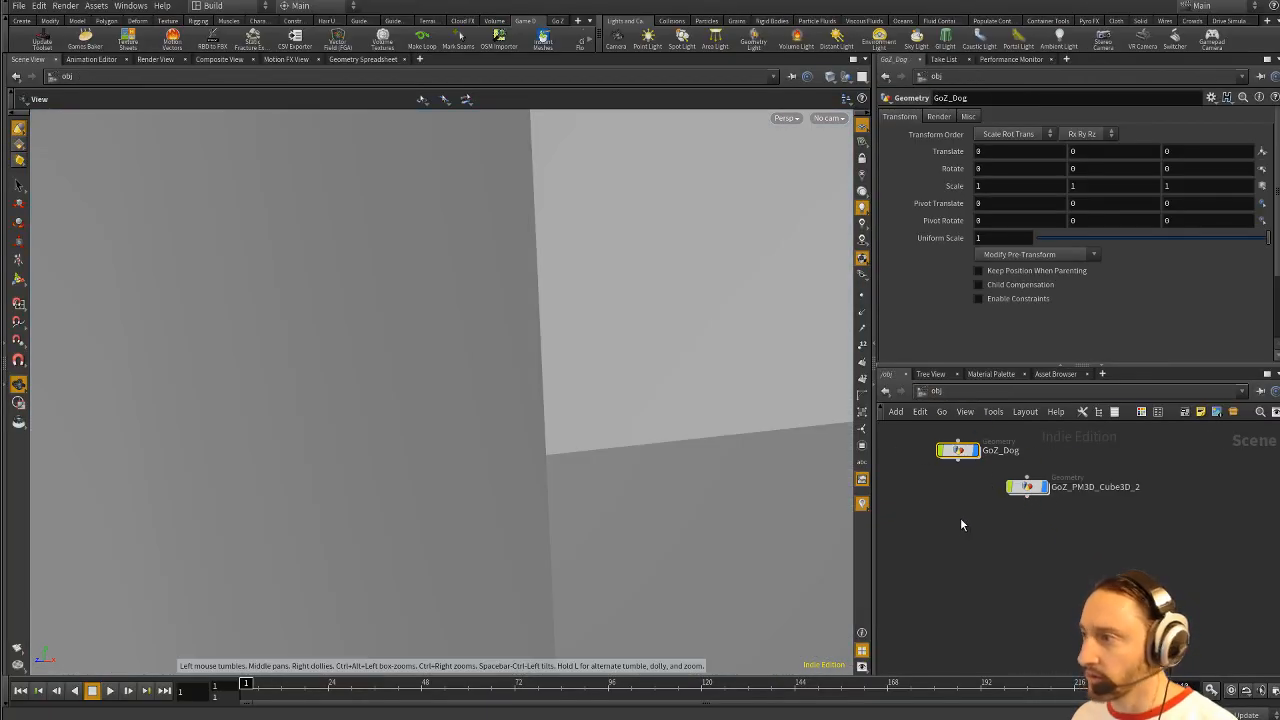
key("Delete")
right_click_drag(473, 322, 550, 300)
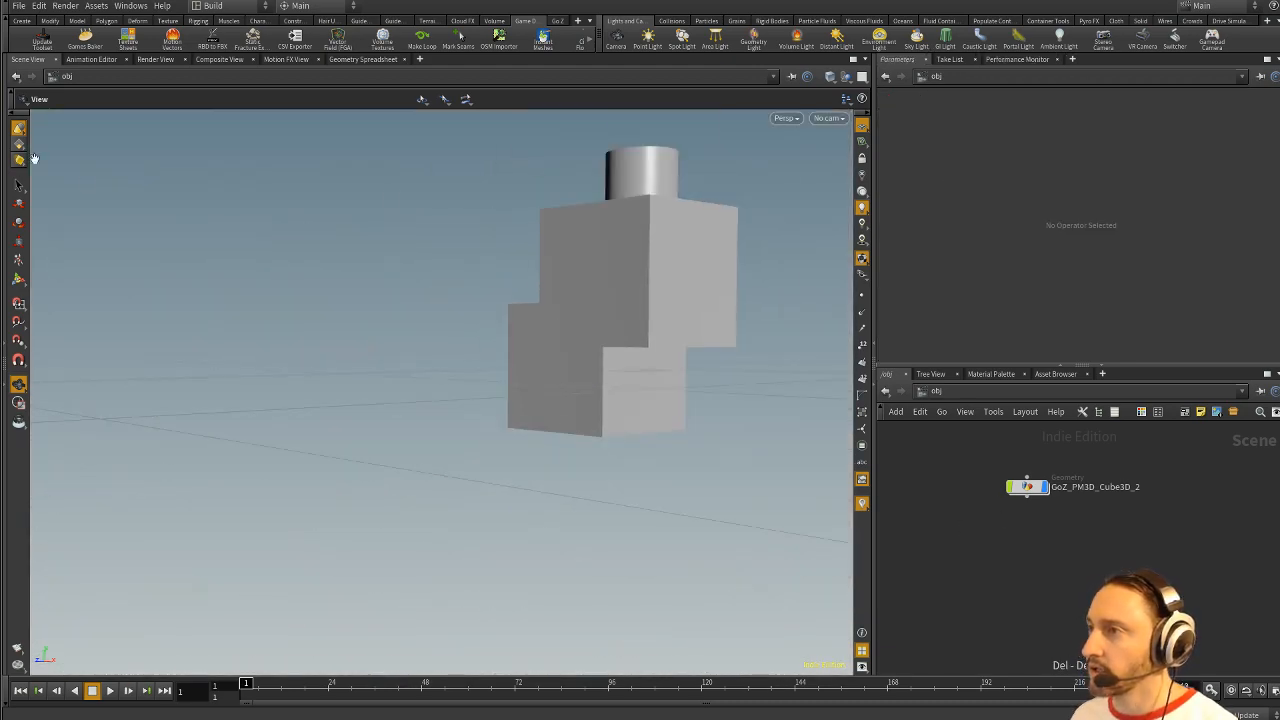
middle_click_drag(610, 285, 483, 380)
left_click_drag(483, 380, 286, 437)
middle_click_drag(555, 416, 377, 331)
left_click_drag(377, 331, 440, 337)
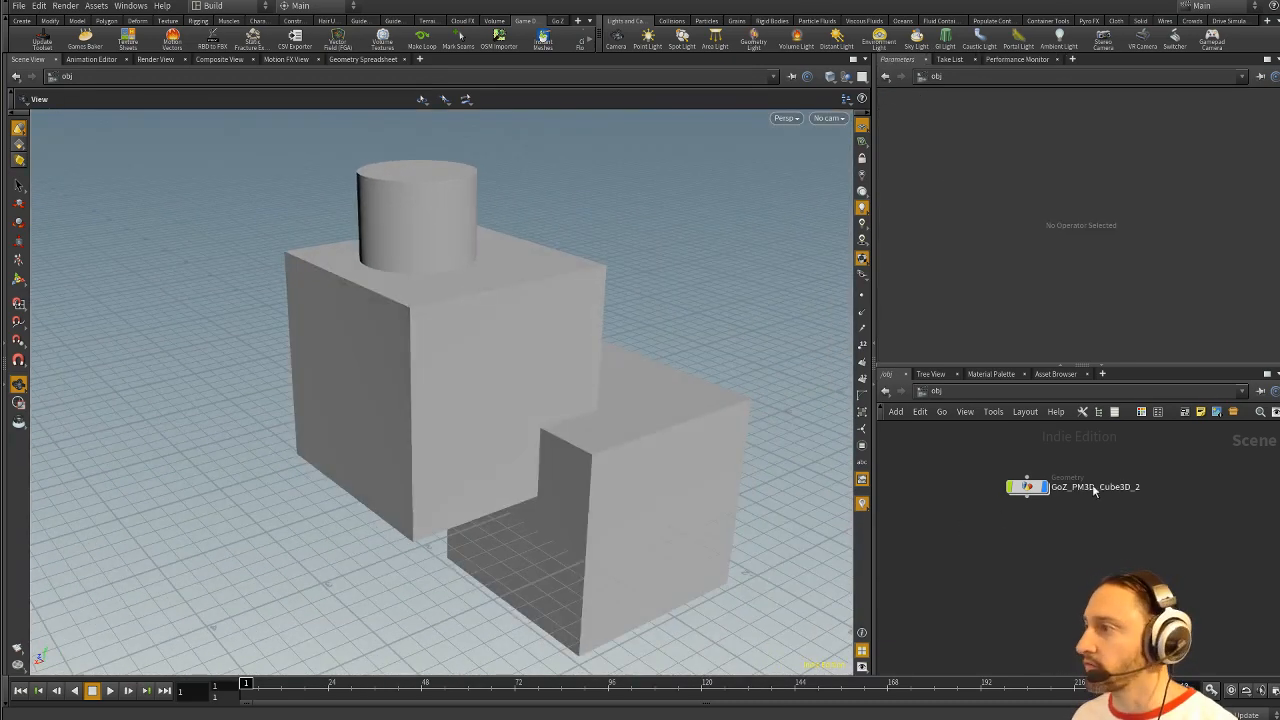
Step: Inside GoZ_PM3D_Cube3D_2, add a GameDev Voxel Mesh node below the imported mesh and display its result
double_click(1028, 487)
key("Tab")
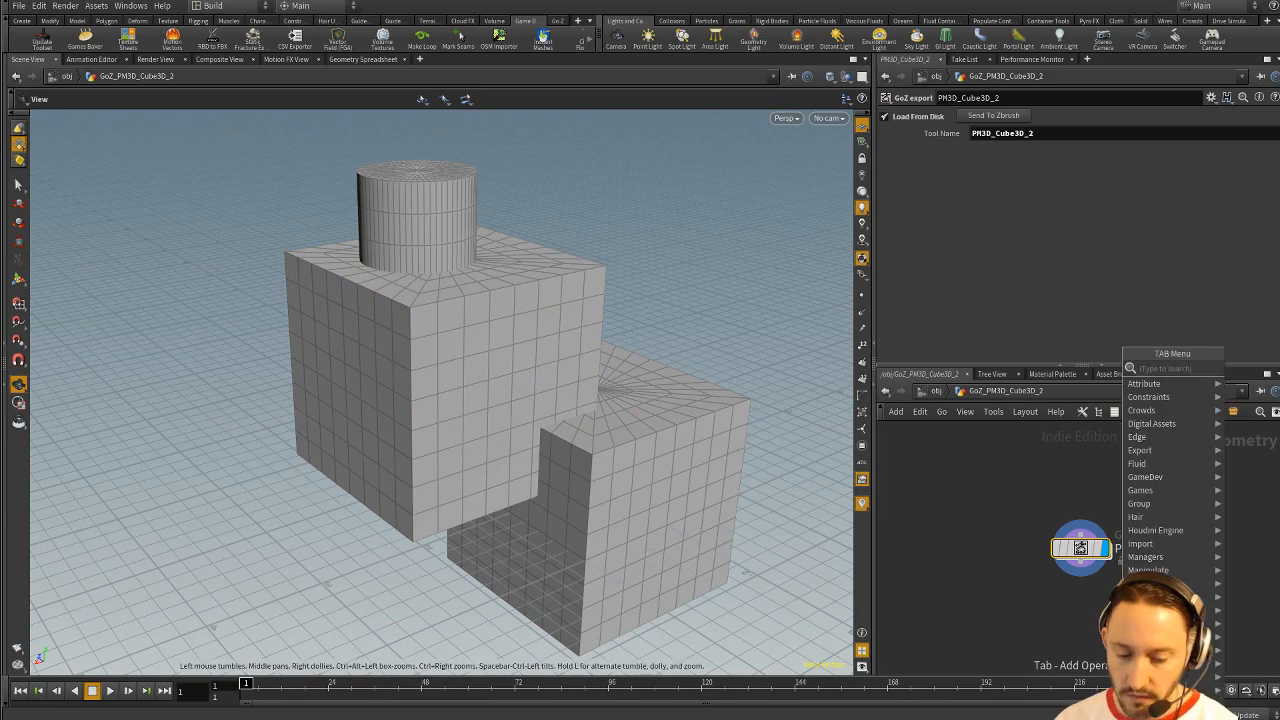
type("rem")
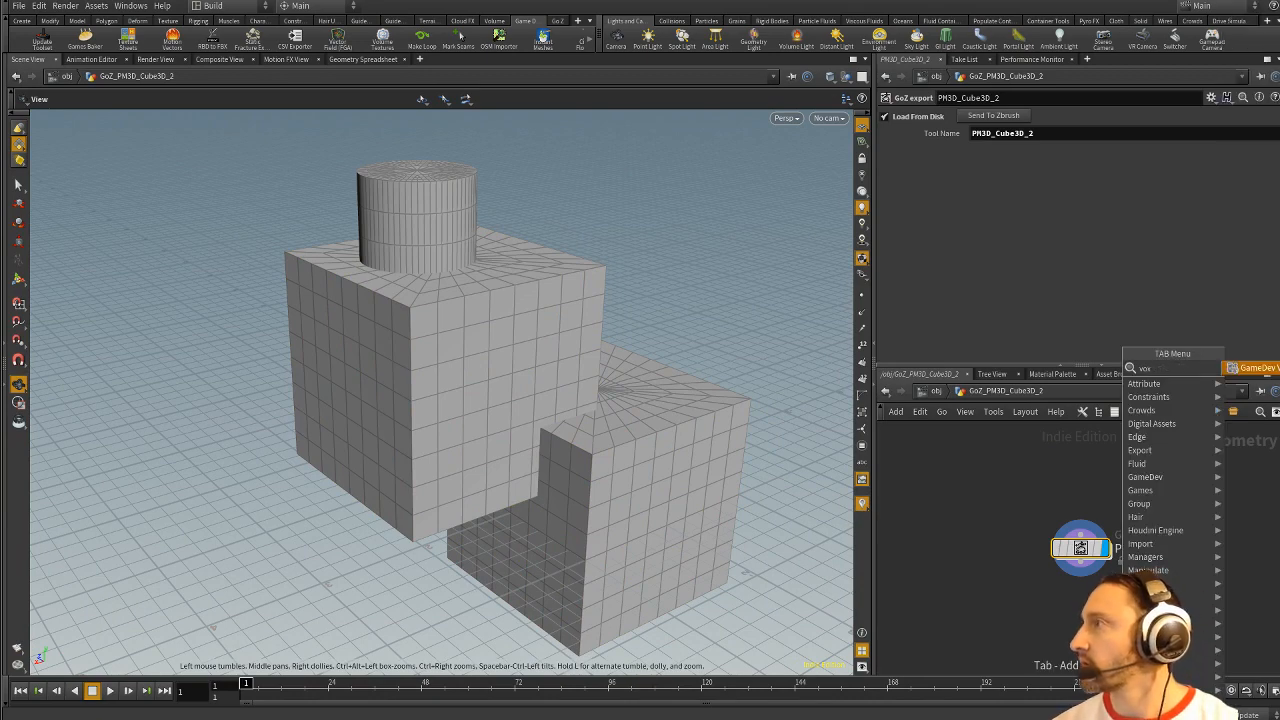
key("Return")
left_click(1087, 580)
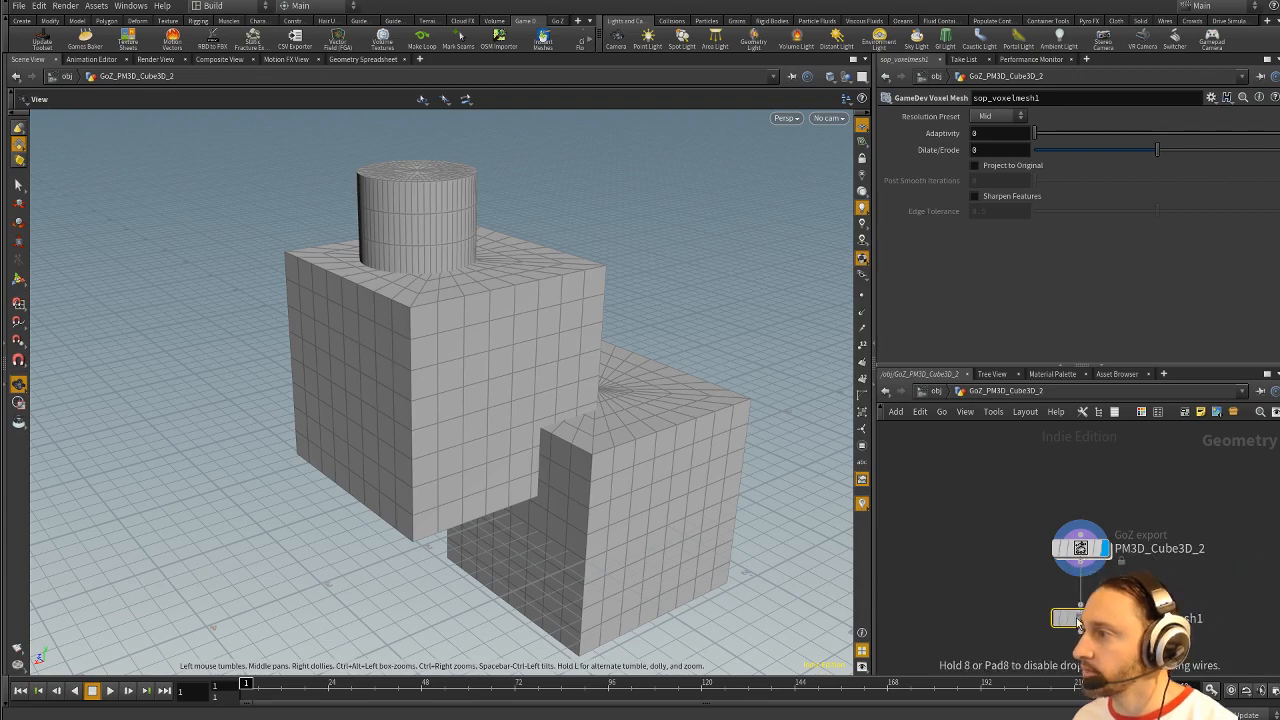
mouse_move(540, 334)
left_mouse_down()
mouse_move(486, 294)
mouse_move(257, 234)
mouse_move(536, 322)
left_mouse_up()
scroll(536, 322, "up", 2)
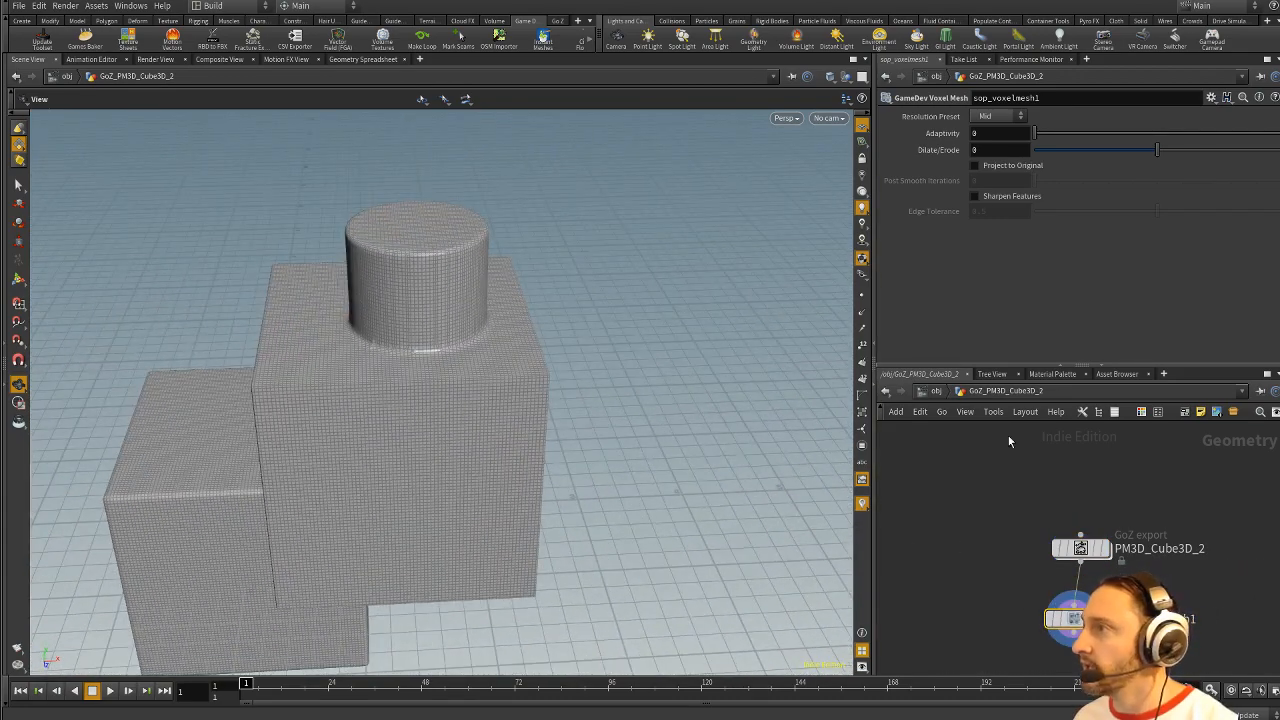
Step: Enable Project to Original and Sharpen Features on the voxel mesh node
left_click(974, 166)
left_click(975, 167)
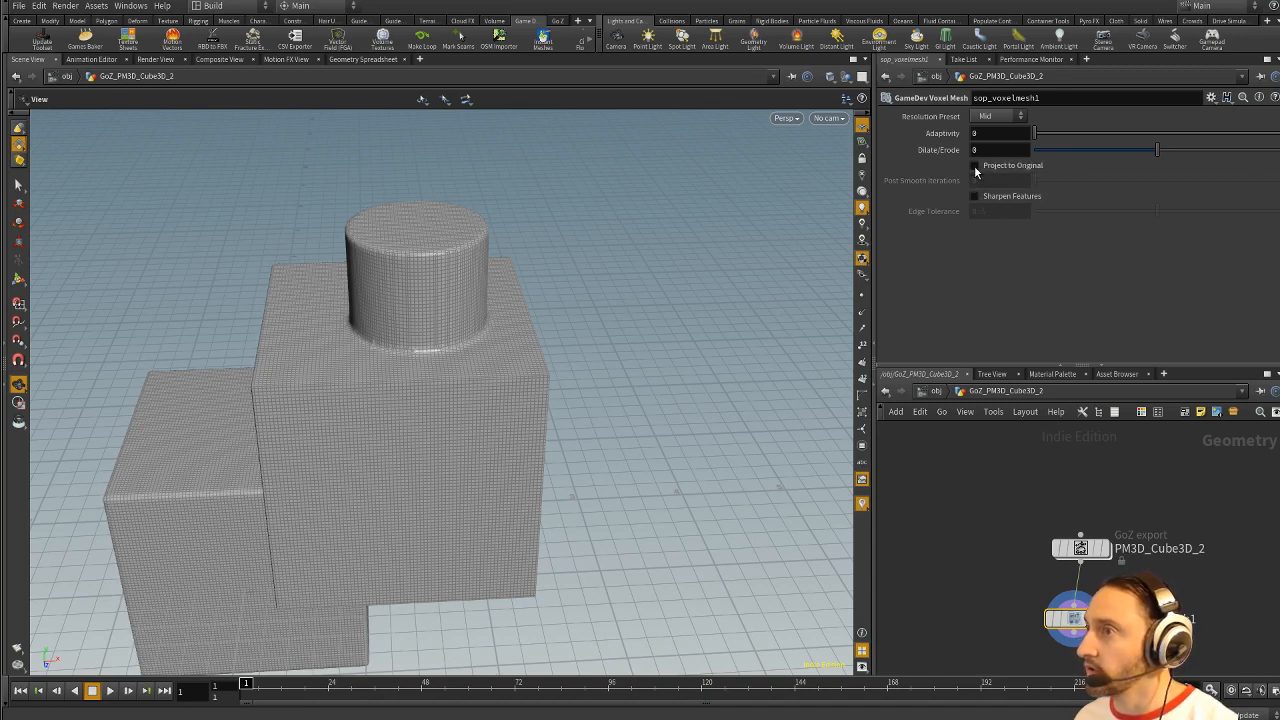
left_click(975, 167)
left_click(975, 167)
left_click(975, 167)
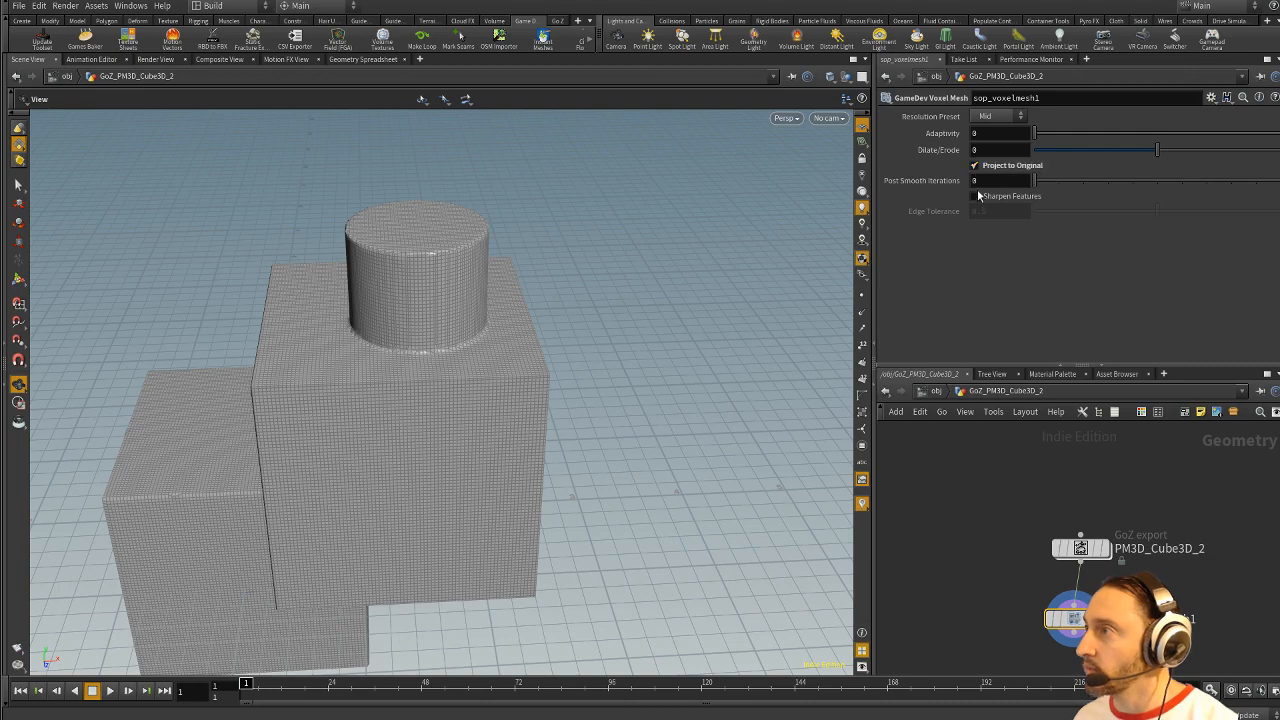
left_click(975, 196)
Step: Set the voxel mesh node's Resolution Preset to High
left_click_drag(643, 266, 679, 248, "alt")
right_click_drag(679, 248, 754, 363)
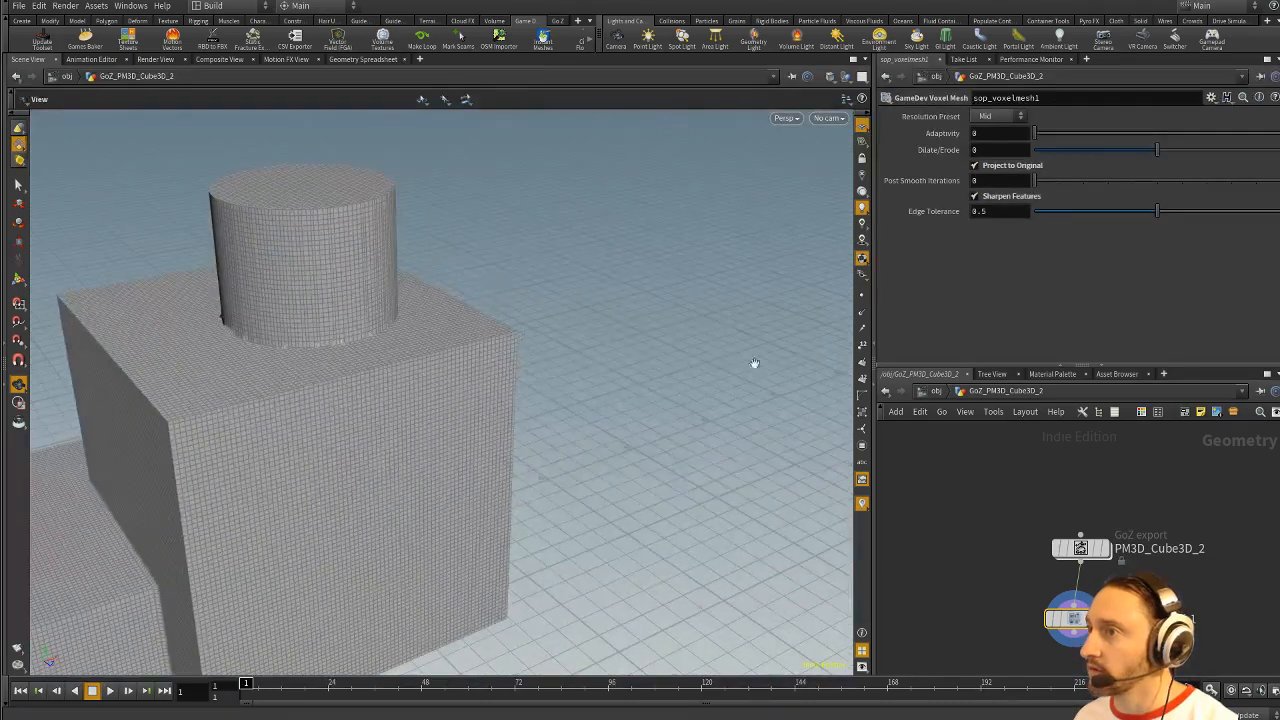
middle_click_drag(361, 192, 511, 237)
right_click_drag(511, 237, 563, 329)
middle_click_drag(768, 325, 277, 336)
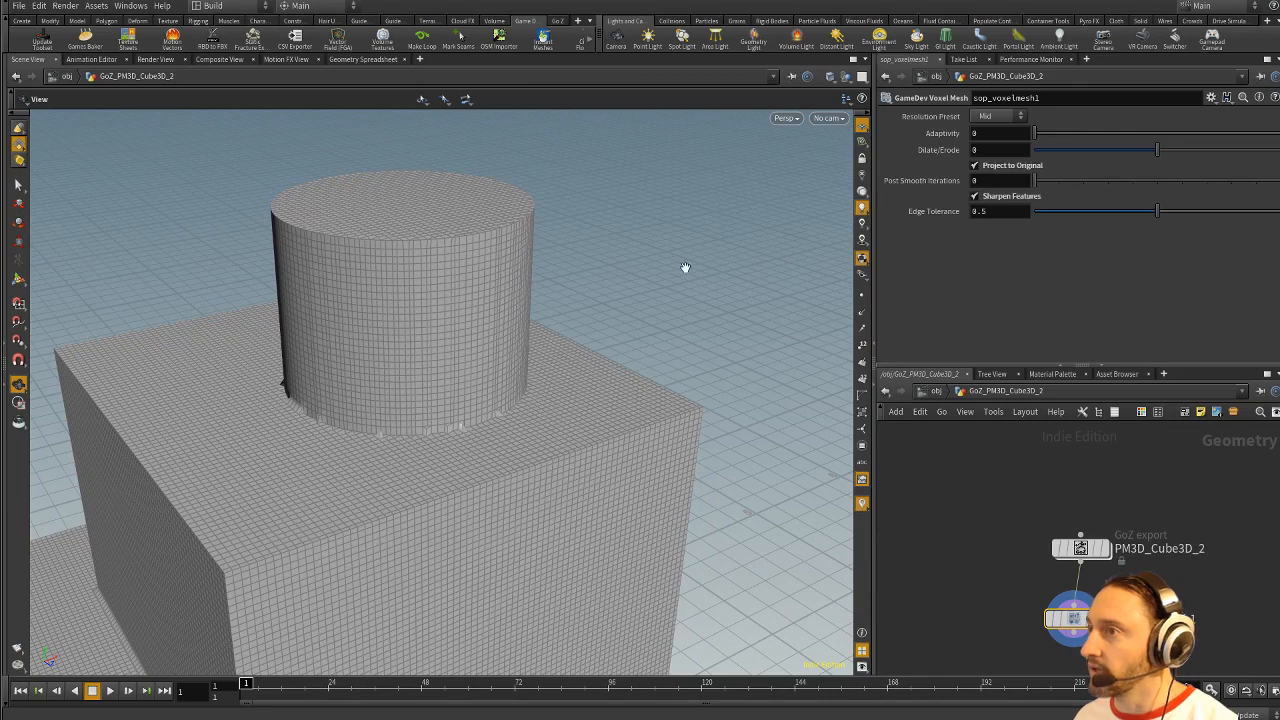
middle_click_drag(683, 268, 705, 275)
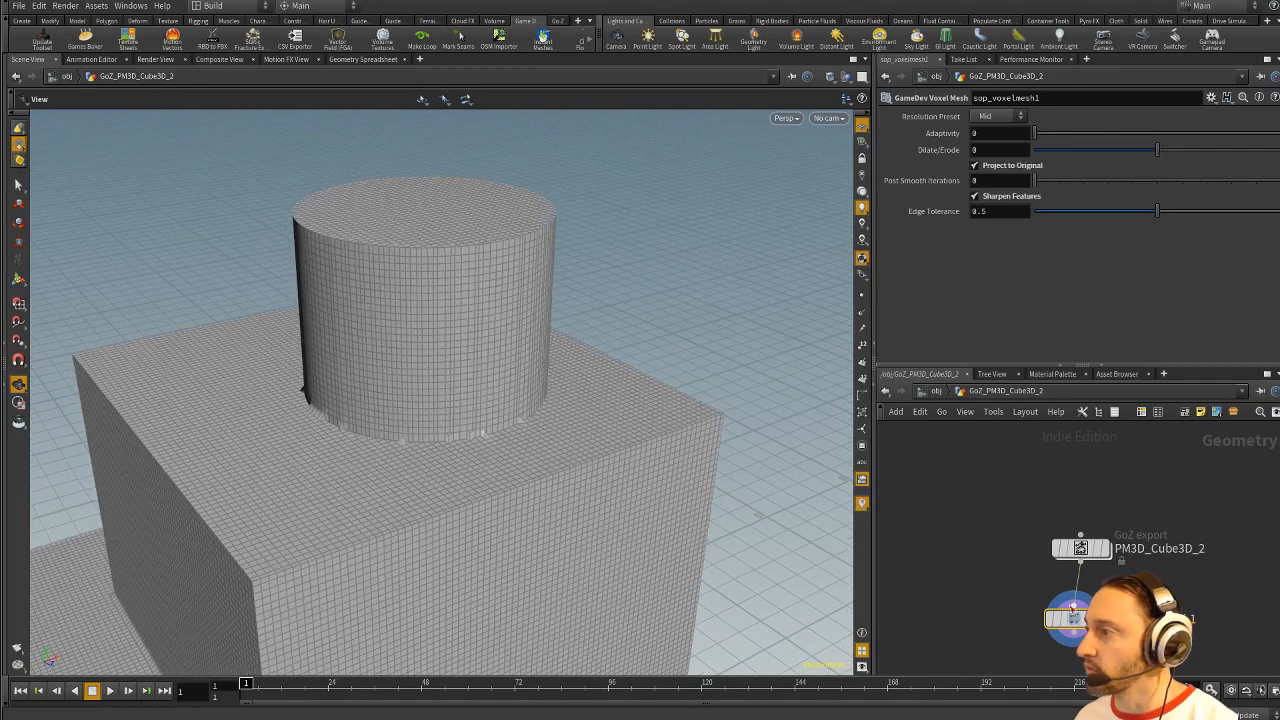
left_click(1000, 116)
left_click(985, 156)
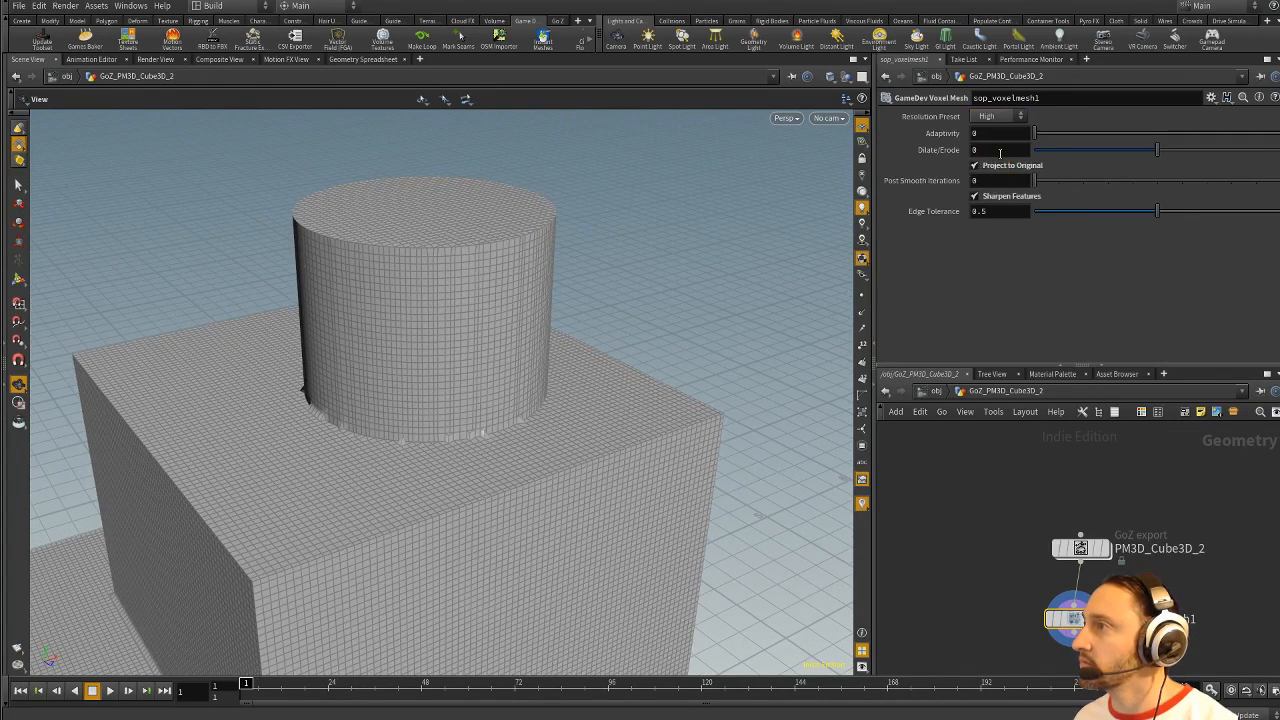
Step: Add a PolyReduce node below sop_voxelmesh1 and display its result
scroll(691, 240, "down", 5)
left_click_drag(691, 240, 414, 334)
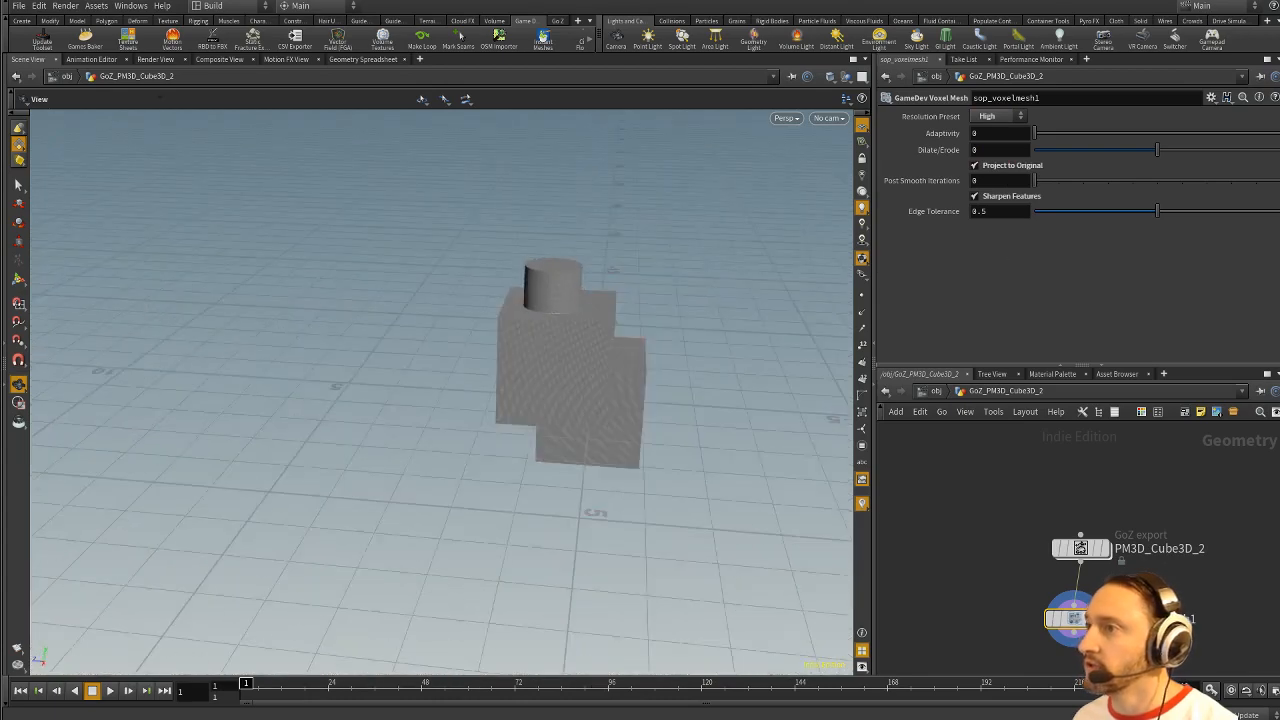
right_click_drag(414, 334, 777, 423)
middle_click_drag(777, 423, 628, 396)
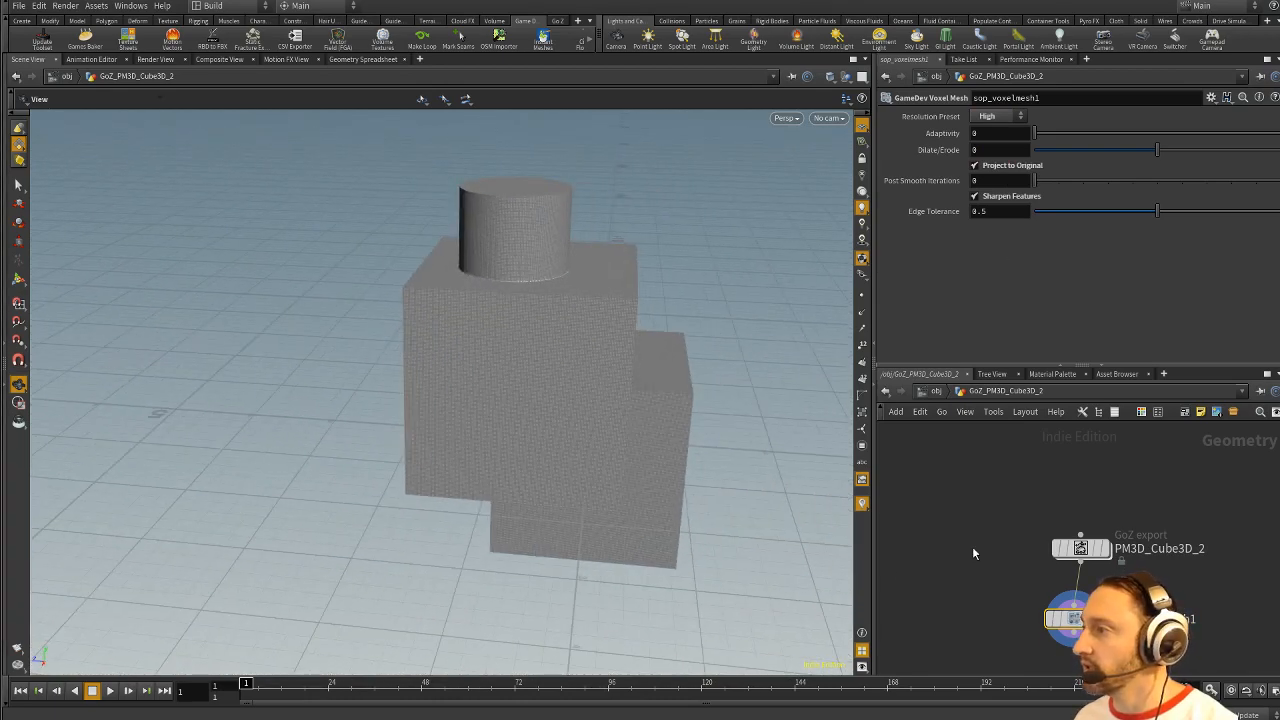
middle_click_drag(972, 546, 901, 466)
key("Tab")
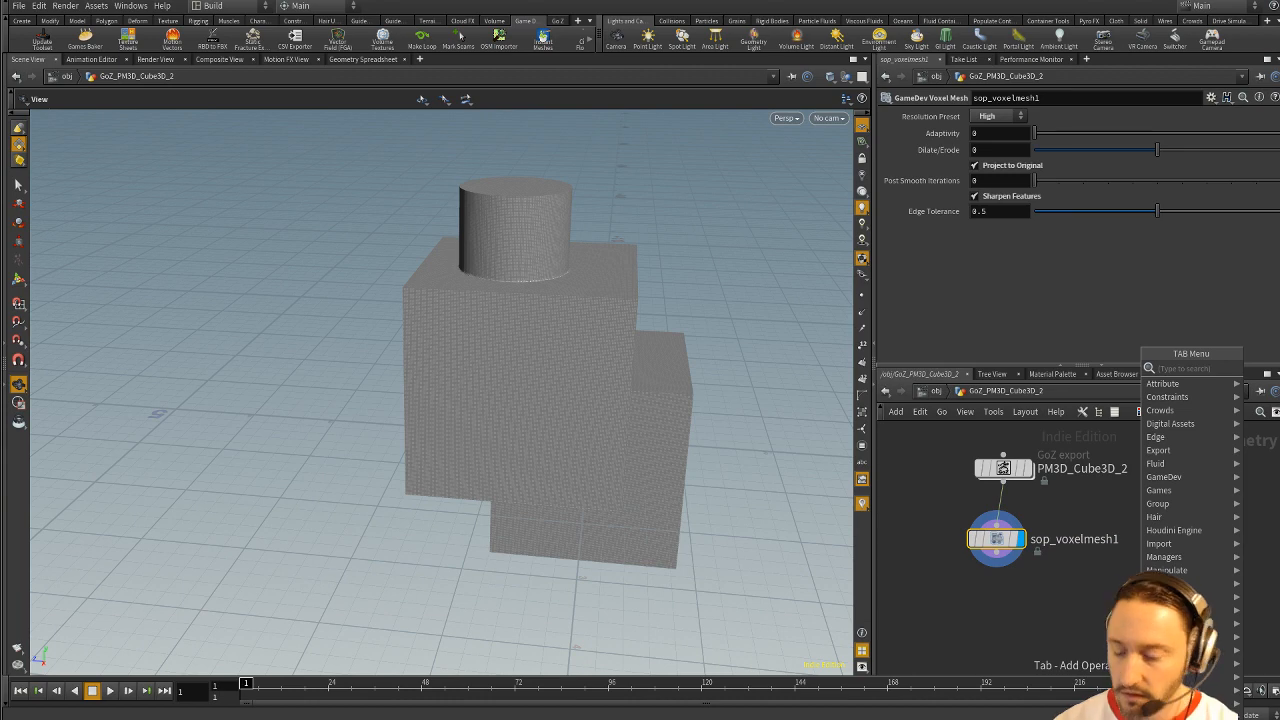
type("polyre")
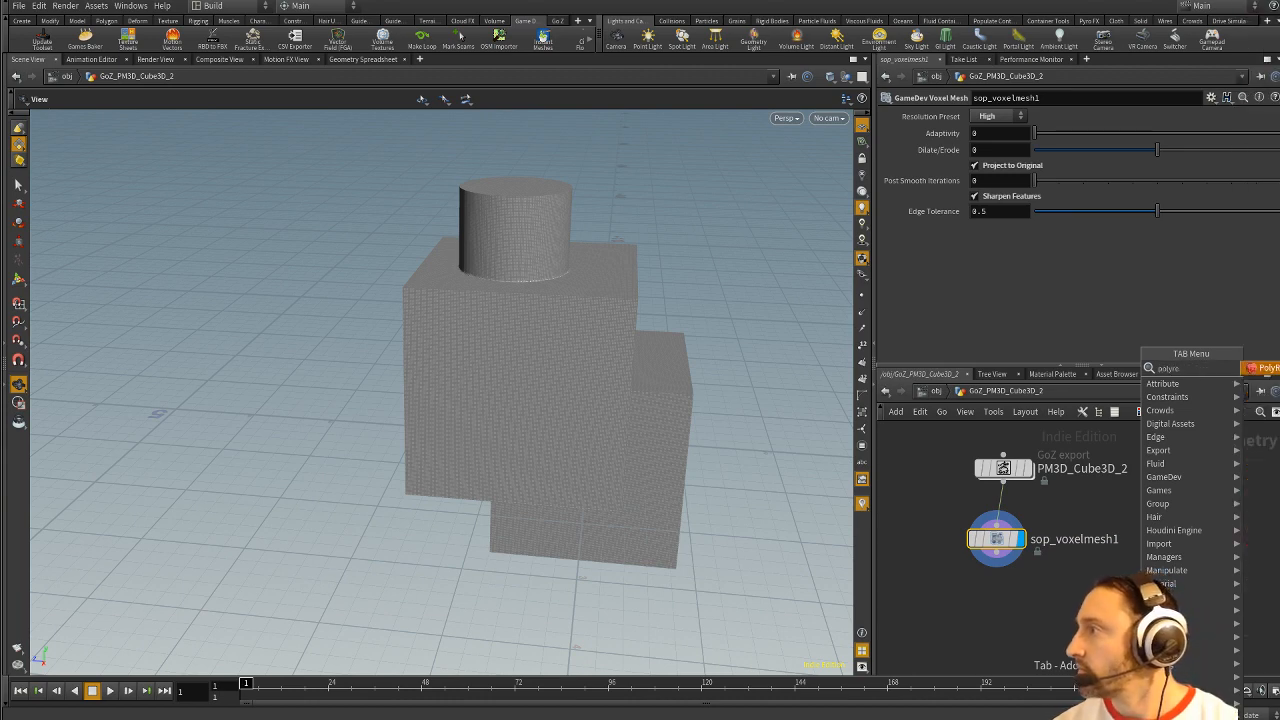
key("Return")
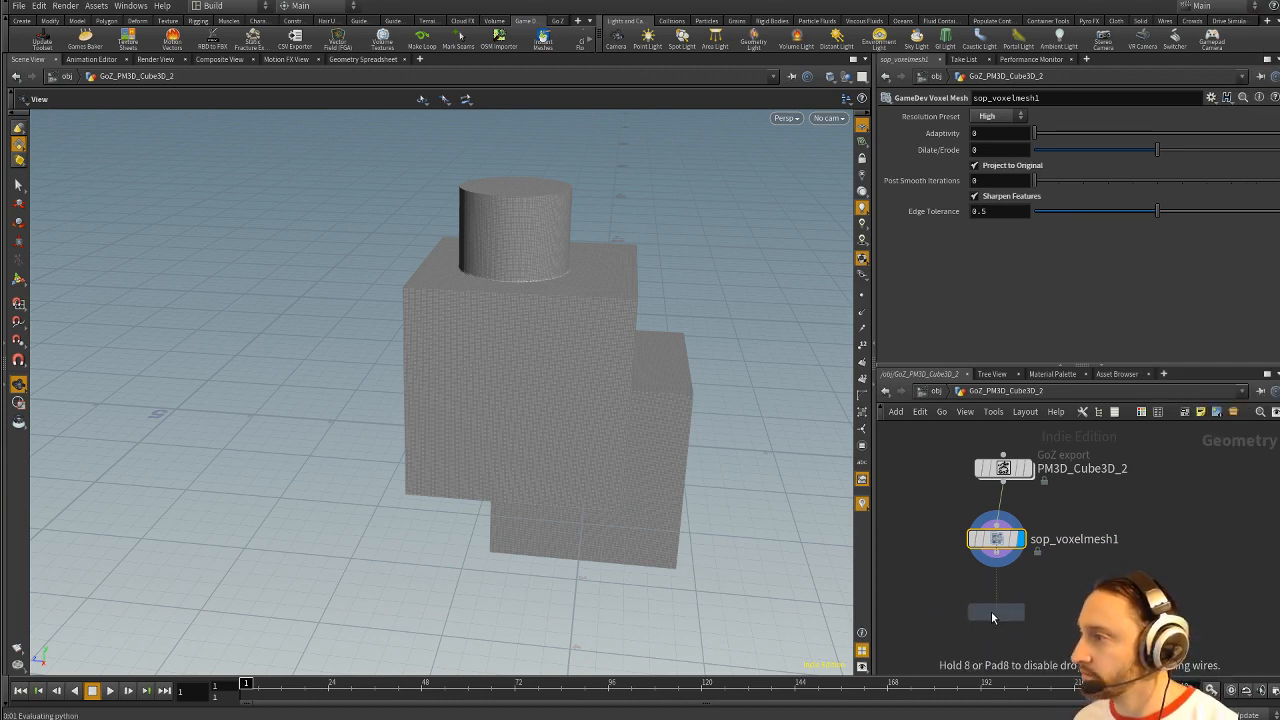
left_click(996, 612)
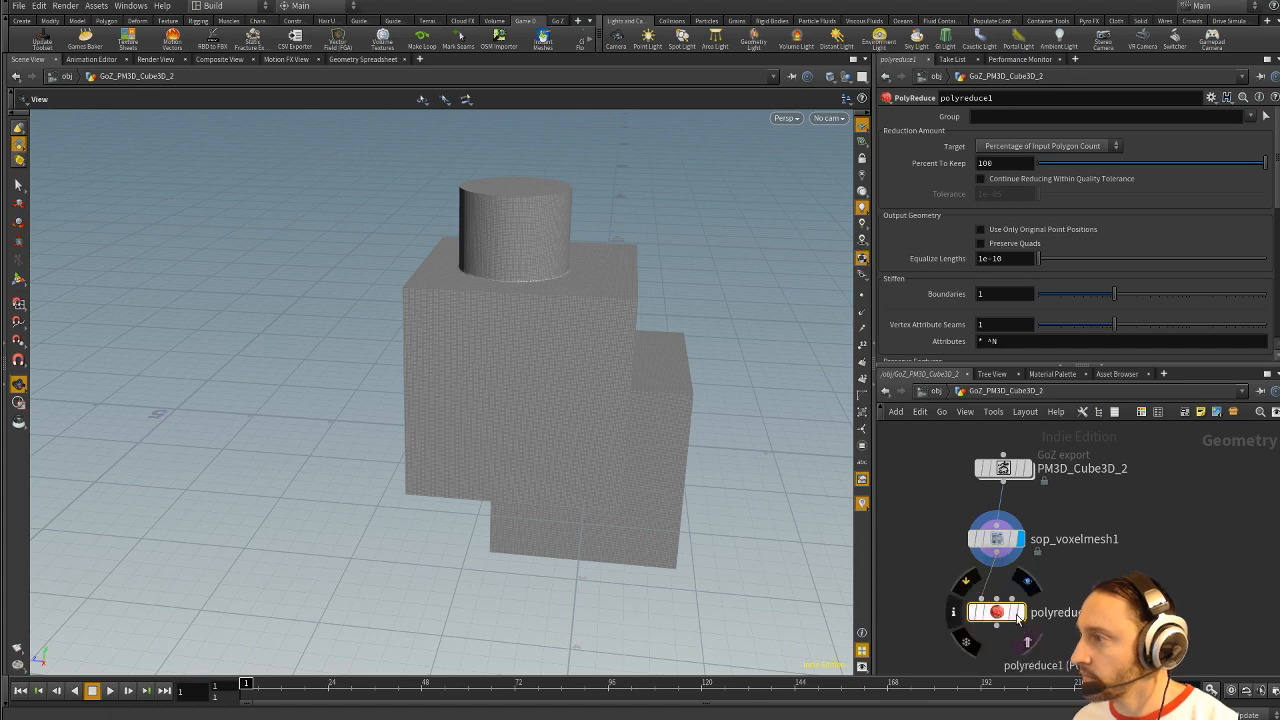
left_click(1018, 612)
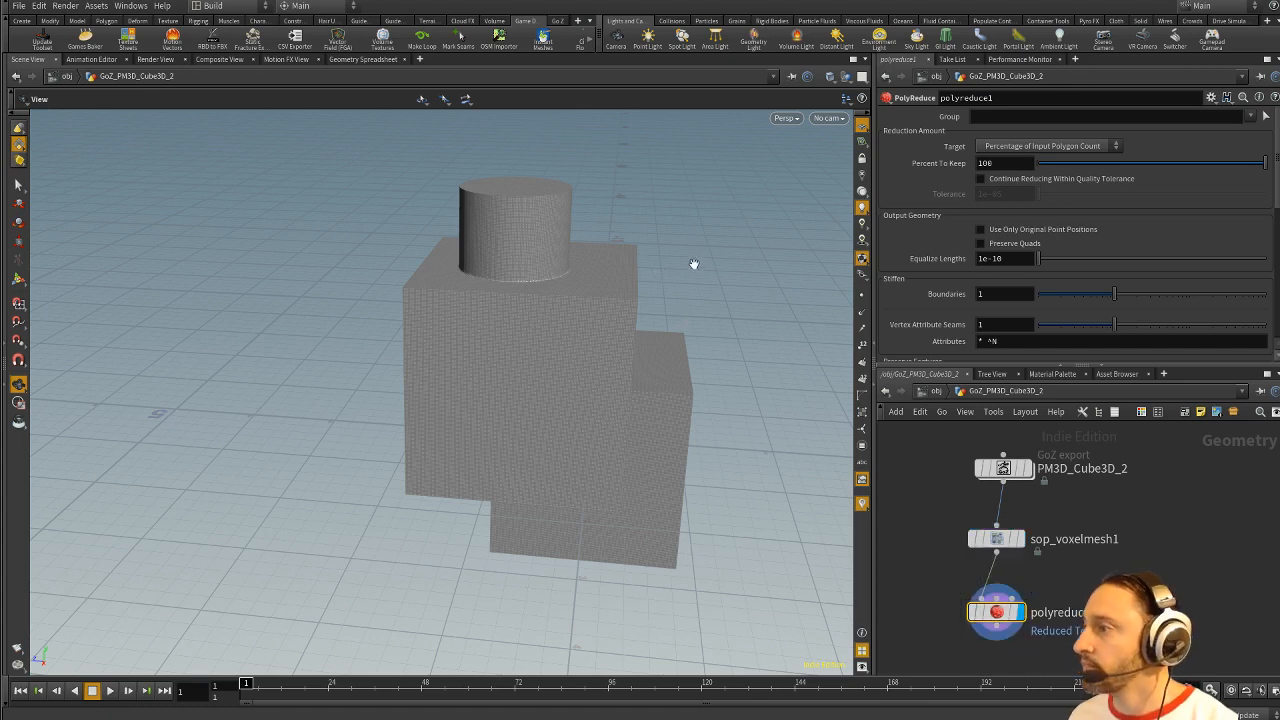
Step: Examine the reduced mesh, the PolyReduce Target options and the description of the Target parameter
middle_click_drag(694, 264, 686, 277)
right_click_drag(686, 277, 767, 326)
left_click_drag(767, 326, 738, 314)
right_click_drag(738, 314, 794, 295)
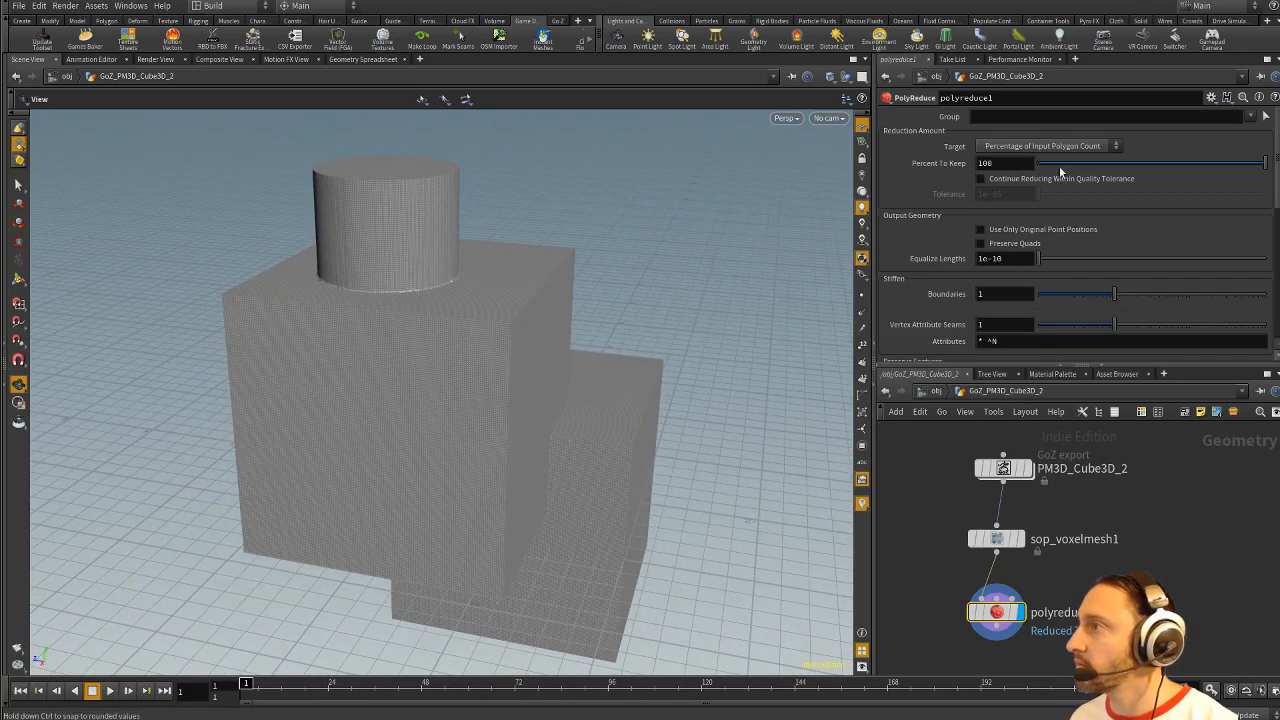
left_click(1026, 150)
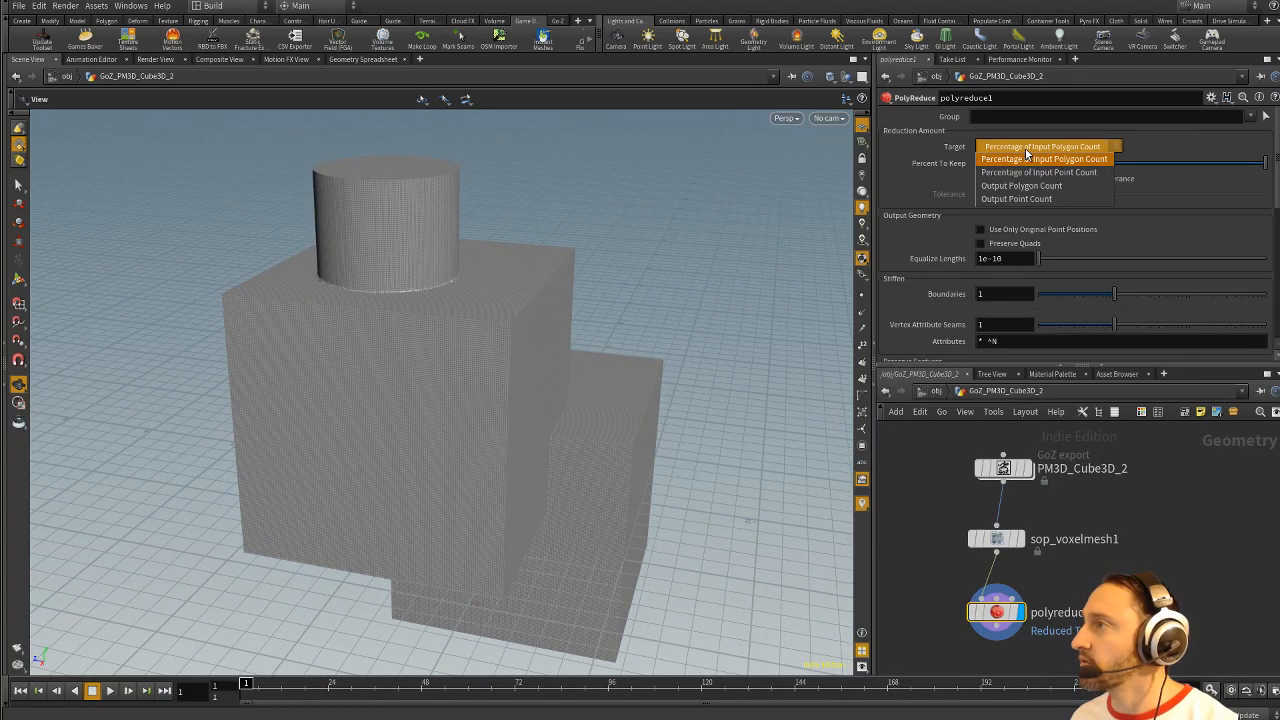
left_click(1028, 148)
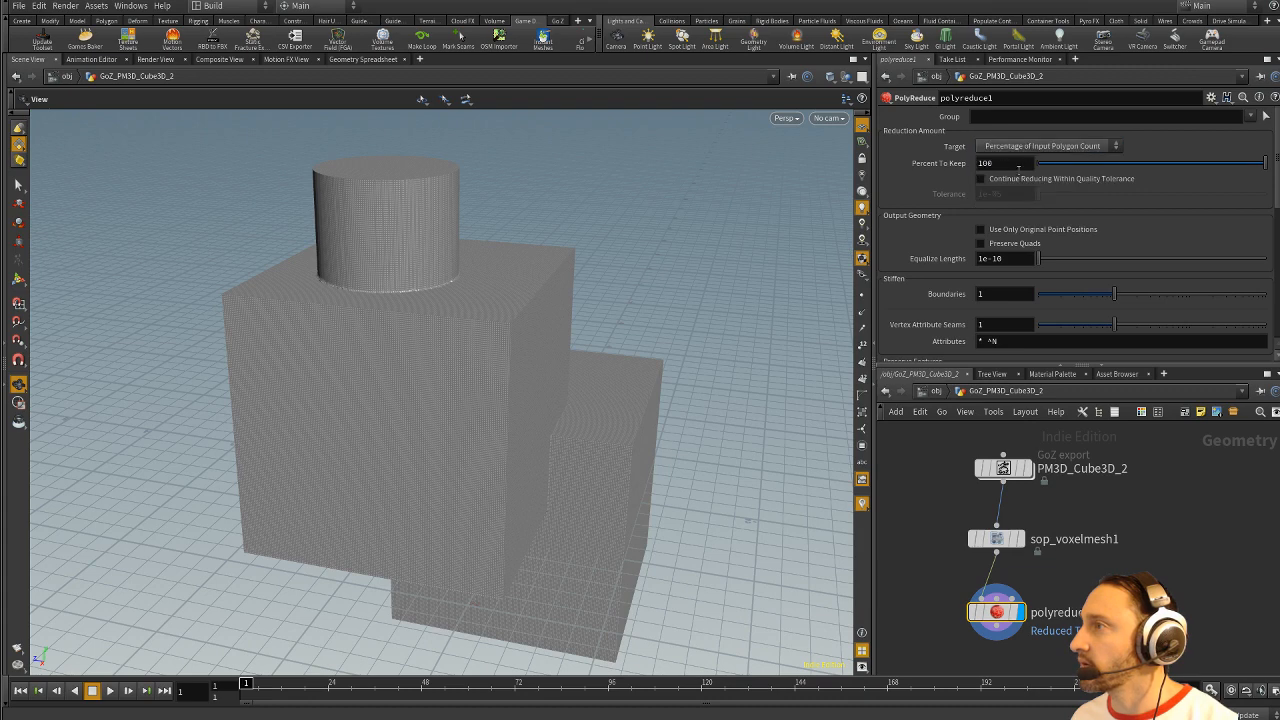
mouse_move(900, 155)
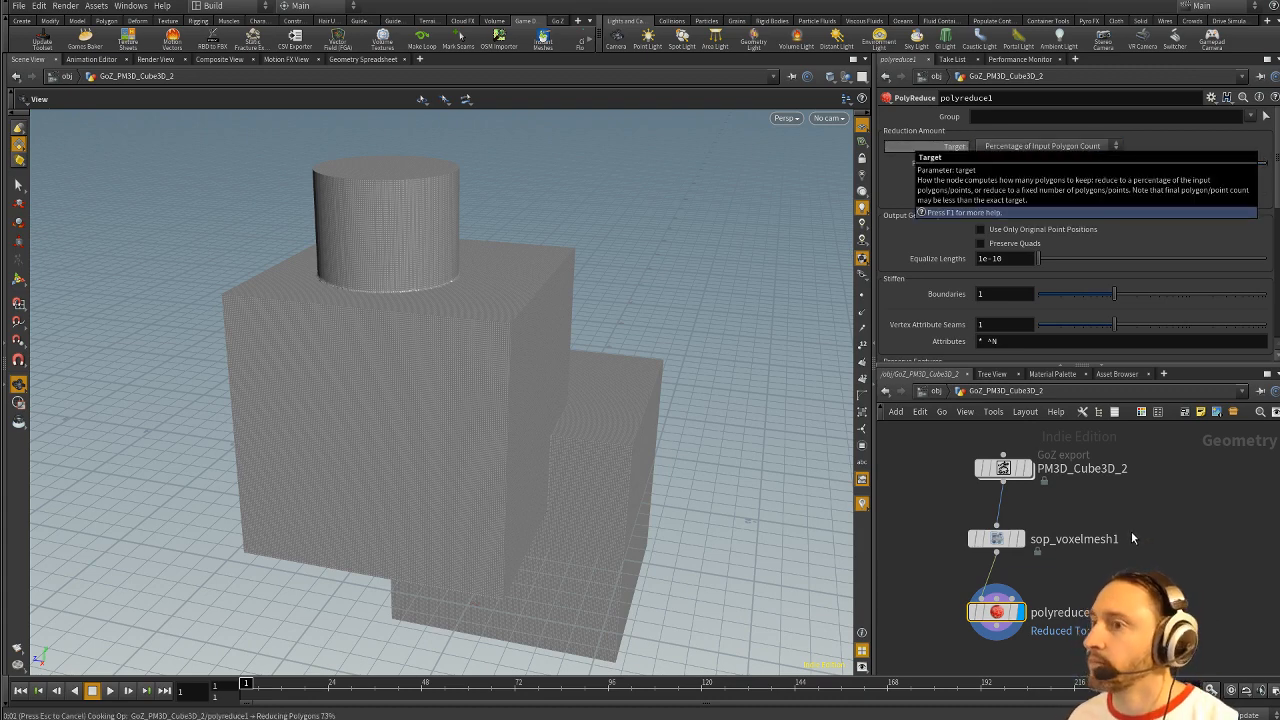
Step: Lower the PolyReduce node's Percent To Keep to 1.2
mouse_move(608, 338)
left_mouse_down()
mouse_move(517, 343)
mouse_move(603, 317)
left_mouse_up()
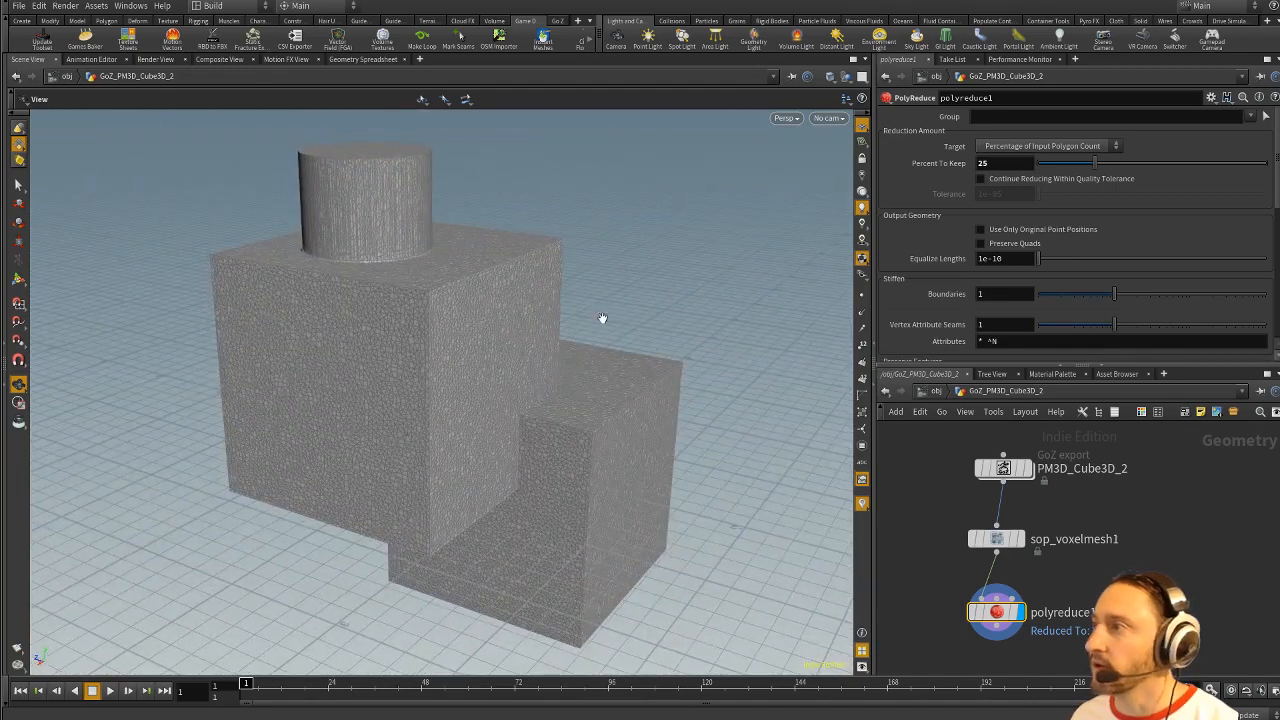
left_click_drag(1092, 162, 1050, 182)
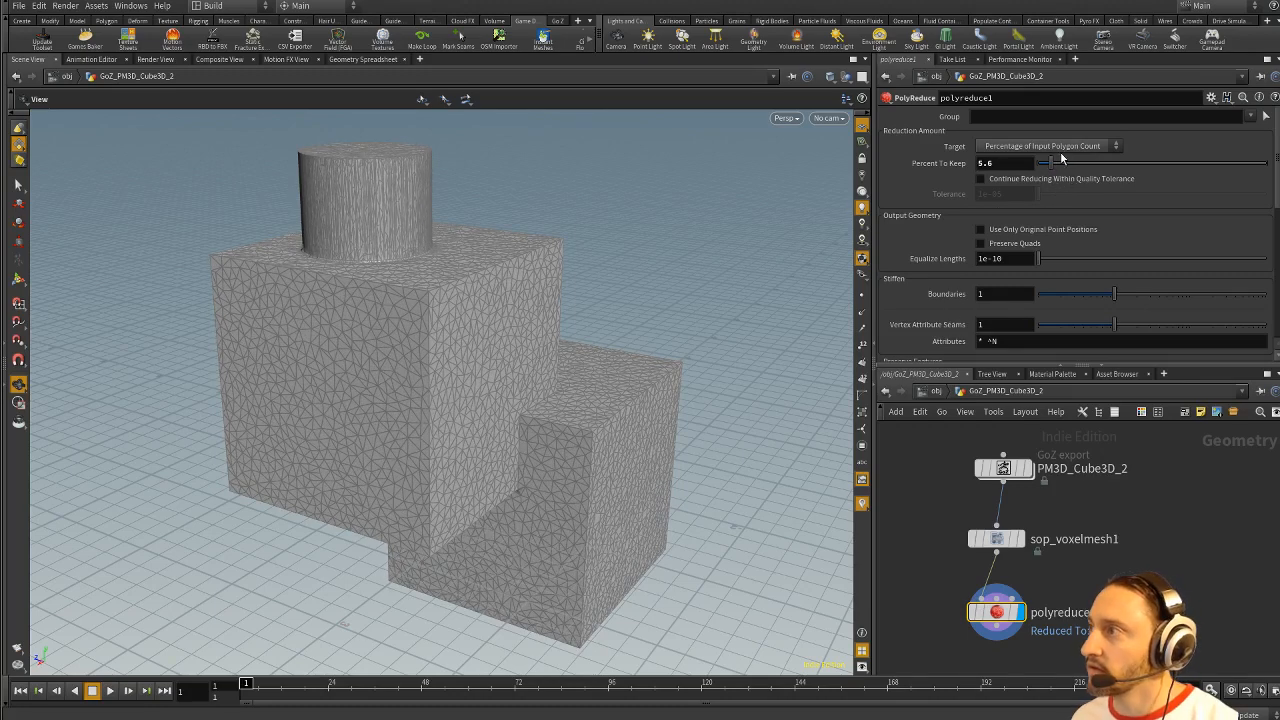
mouse_move(1051, 162)
left_mouse_down()
mouse_move(1096, 163)
mouse_move(1040, 179)
left_mouse_up()
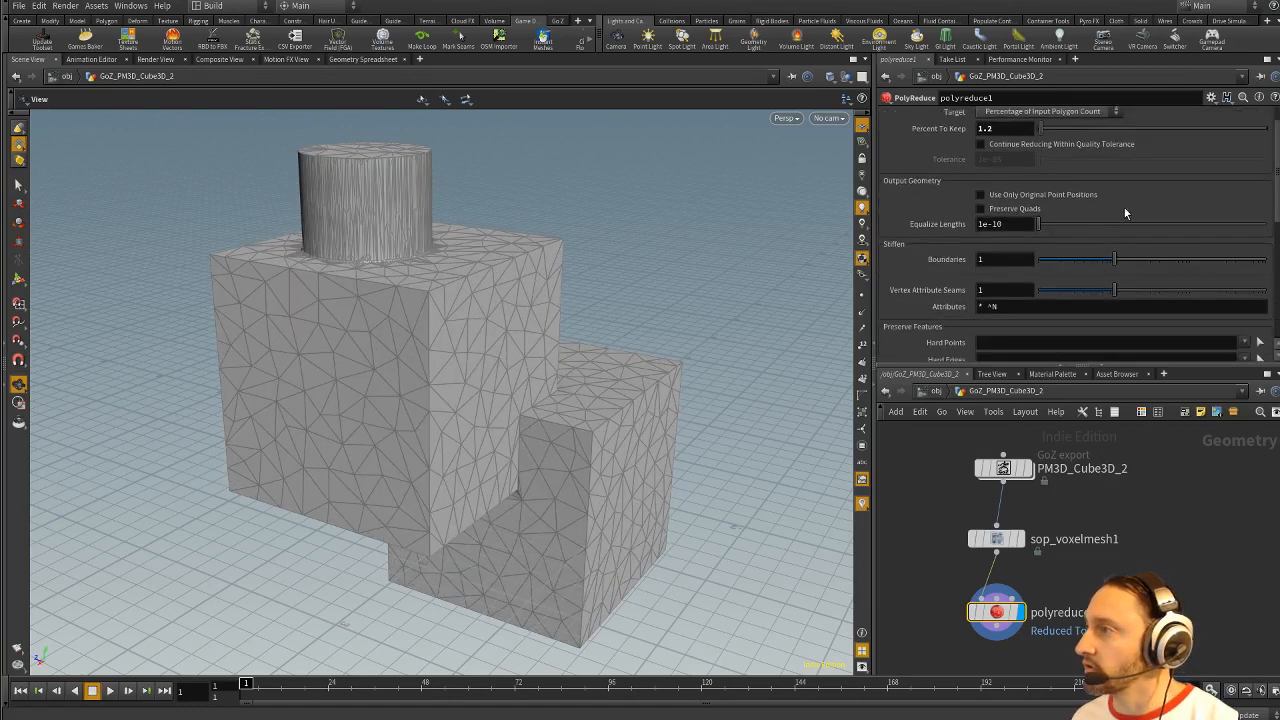
scroll(1124, 207, "down", 4)
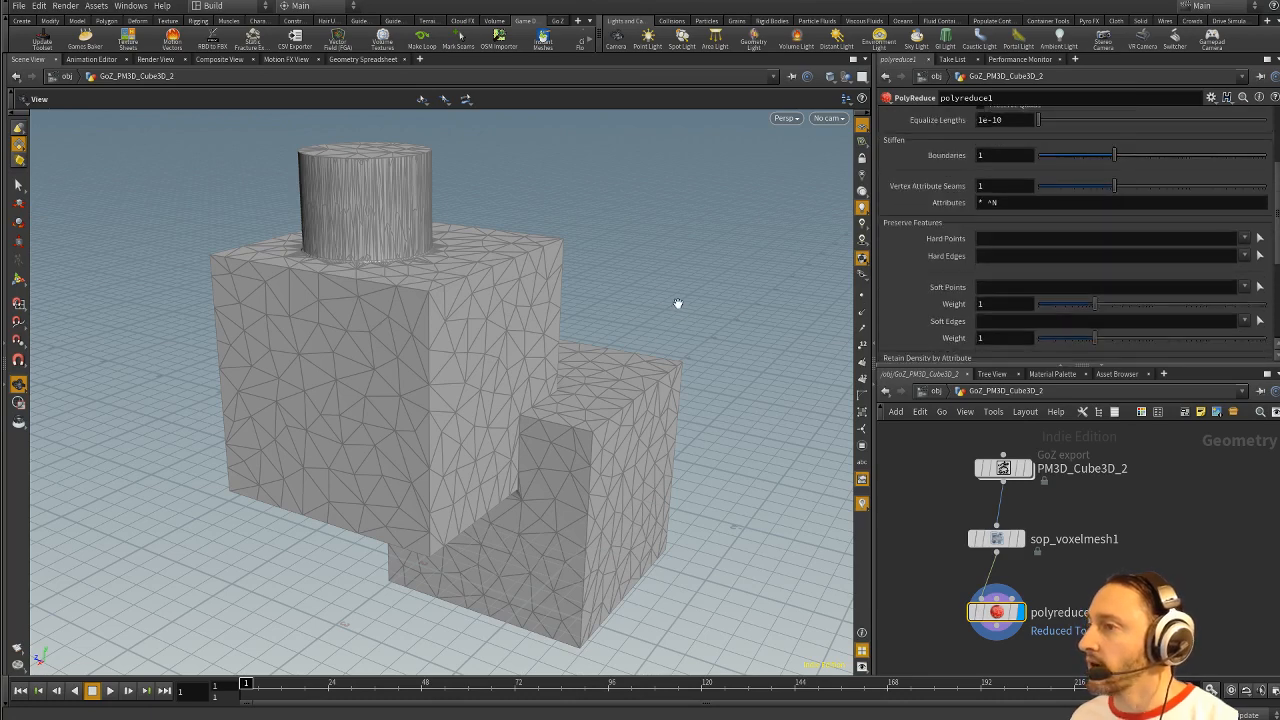
Step: Switch to ZBrush, leave Edit mode and clear the canvas of the cube and cylinder model
key("alt+Tab")
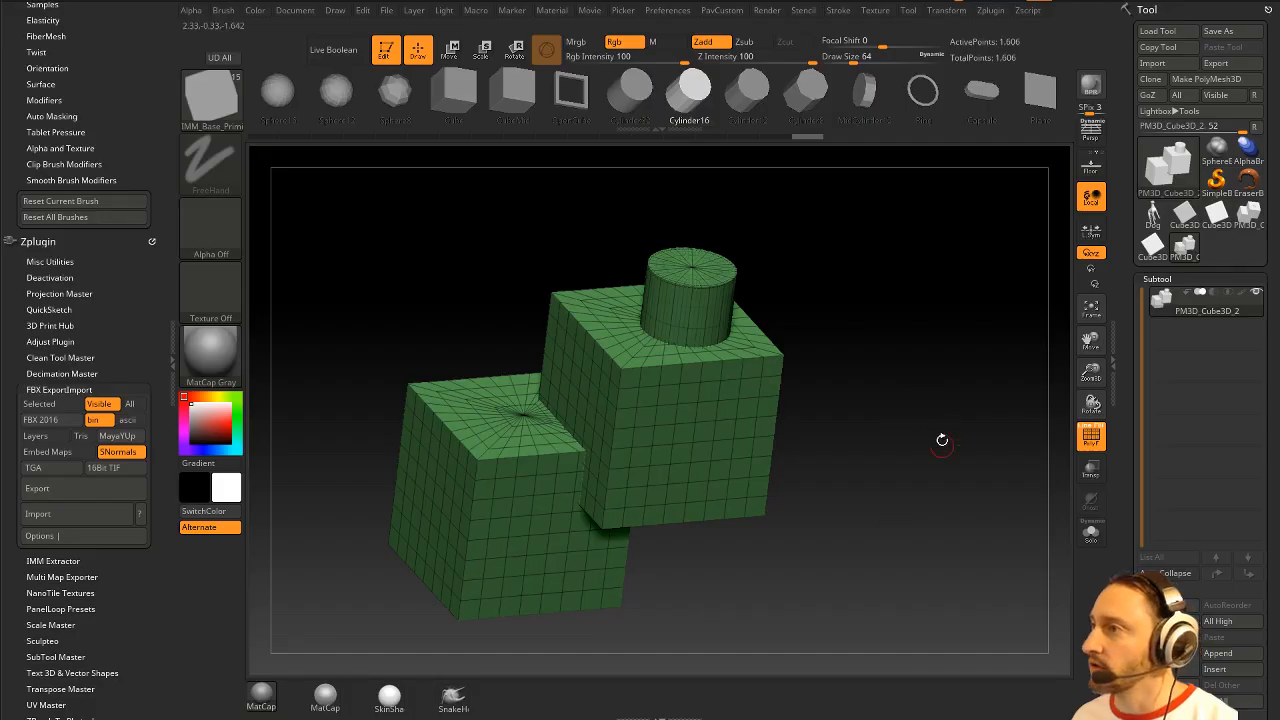
left_click(386, 52)
key("ctrl+n")
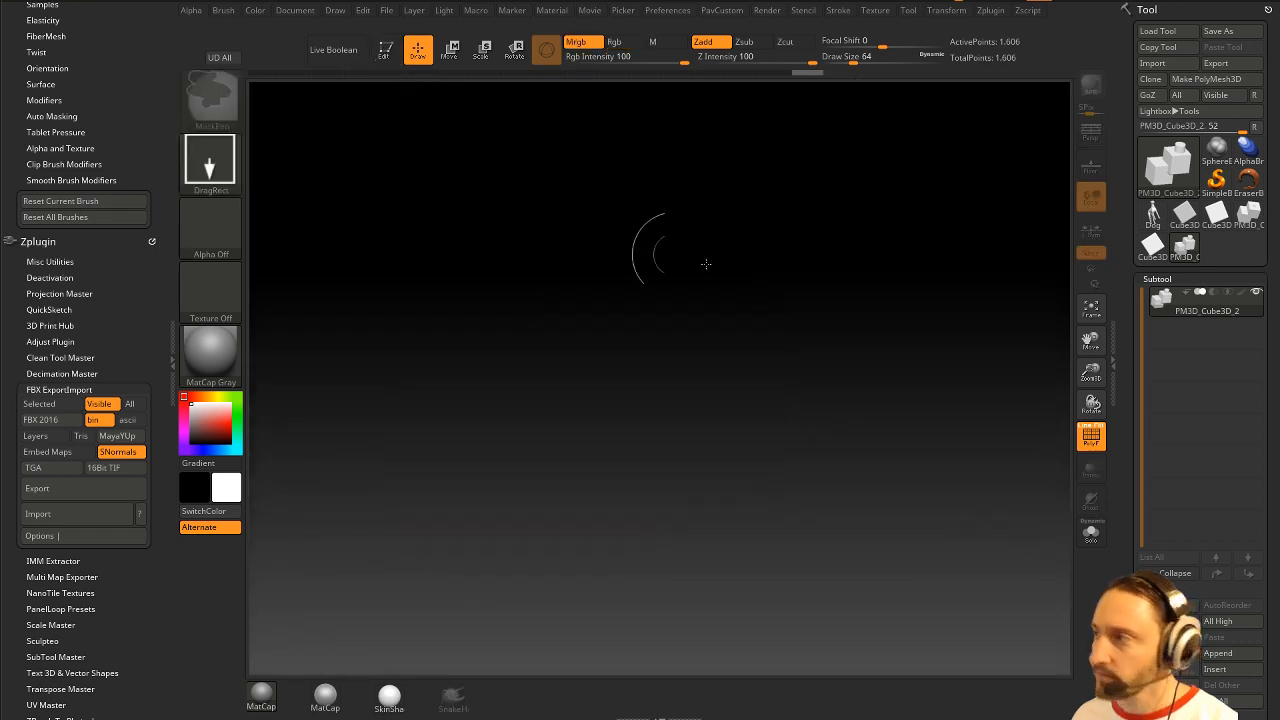
key("s")
left_click_drag(954, 340, 952, 342)
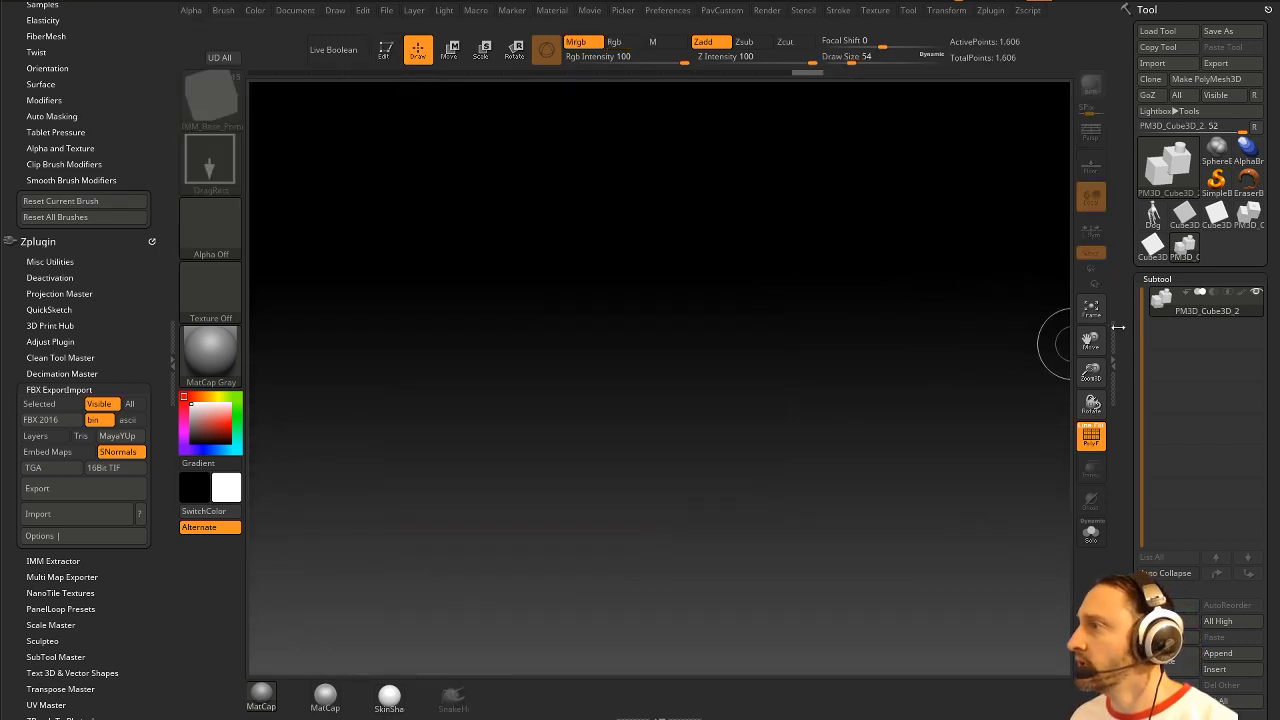
left_click_drag(1120, 324, 1121, 298)
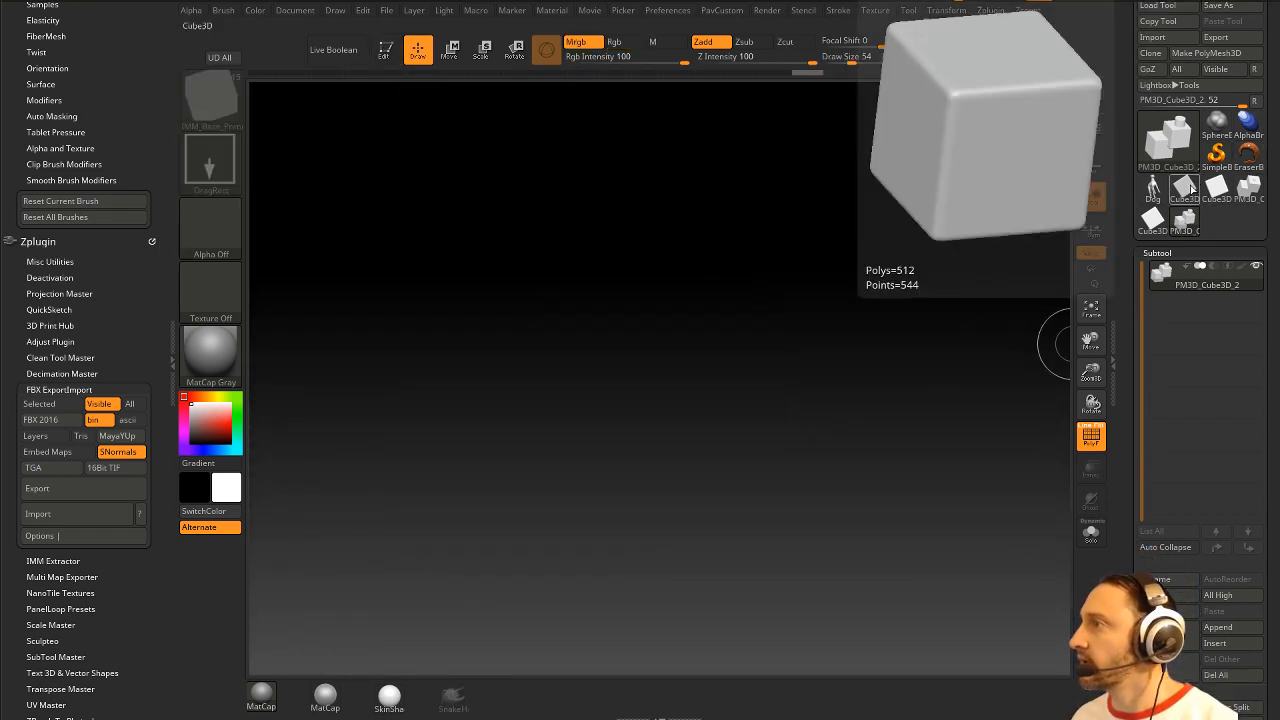
Step: Draw a new Cube3D on the canvas in Edit mode and convert it to a PolyMesh3D
left_click(1188, 188)
left_click_drag(481, 433, 563, 561)
left_click(386, 52)
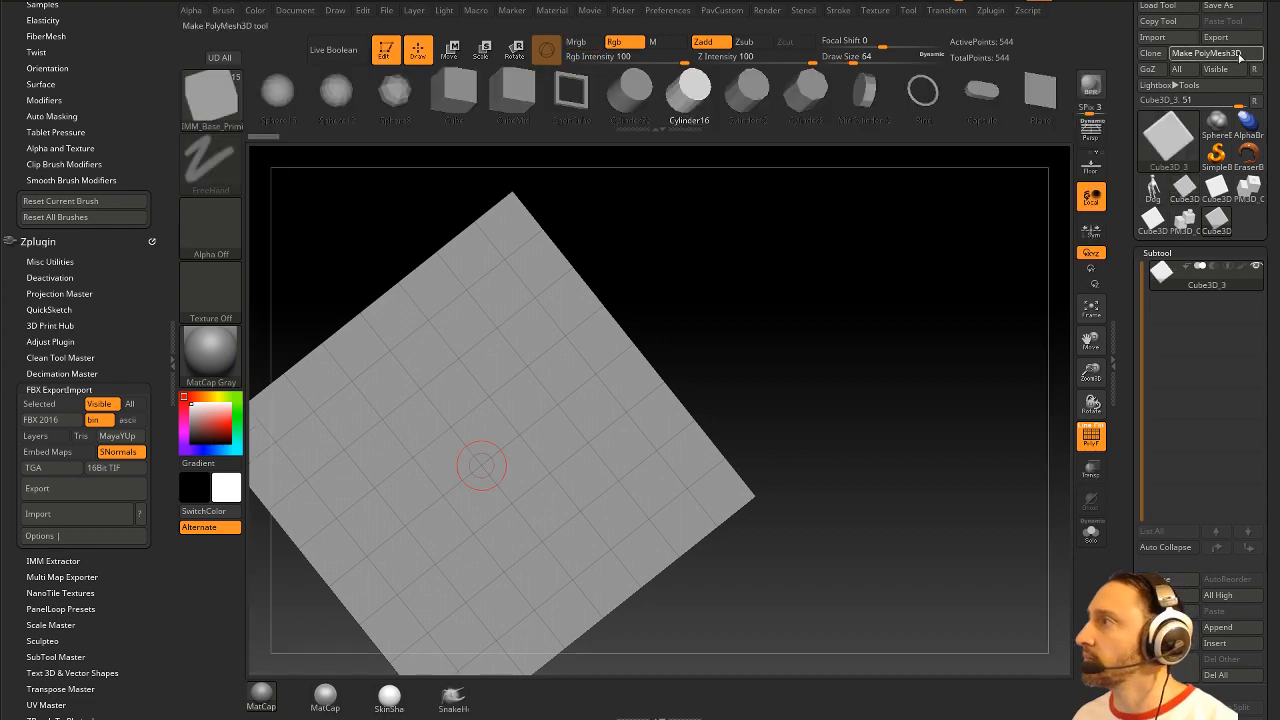
left_click(1240, 57)
left_click_drag(766, 266, 818, 318)
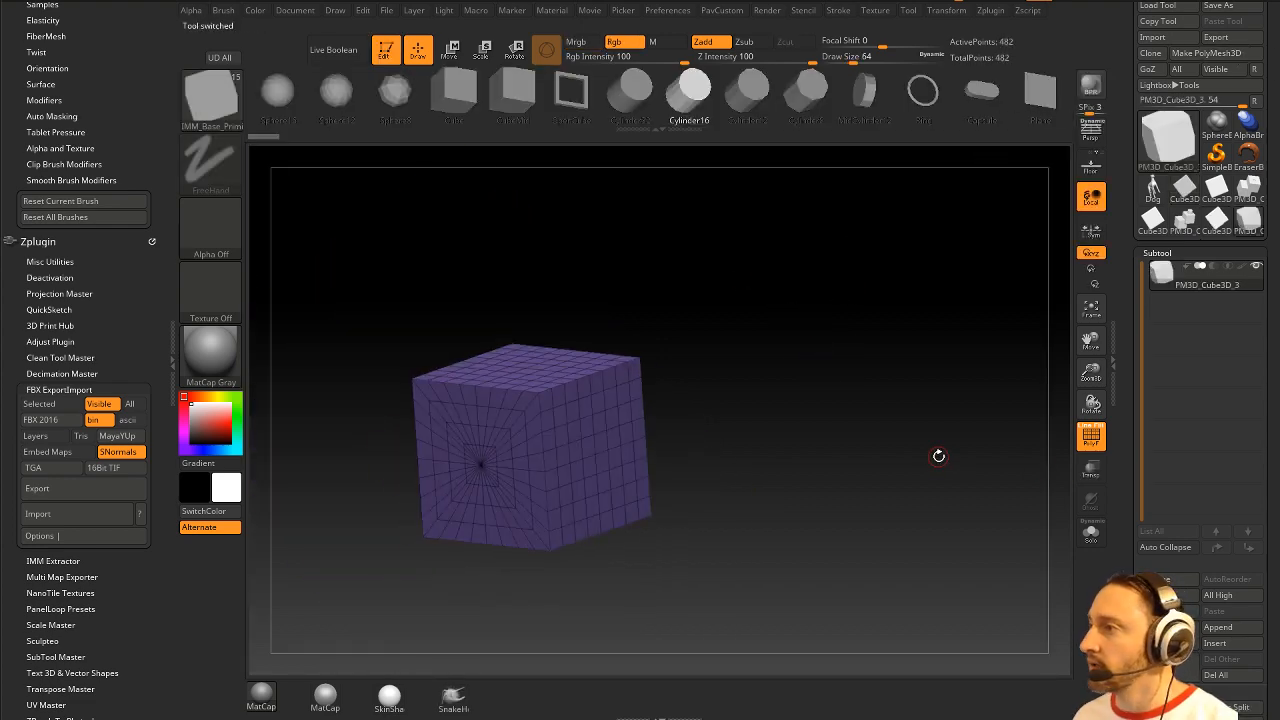
Step: Initialize the mesh as a QCube with X, Y and Z Res 2 and unify its size
mouse_move(1129, 488)
left_mouse_down()
mouse_move(1157, 313)
mouse_move(1151, 266)
left_mouse_up()
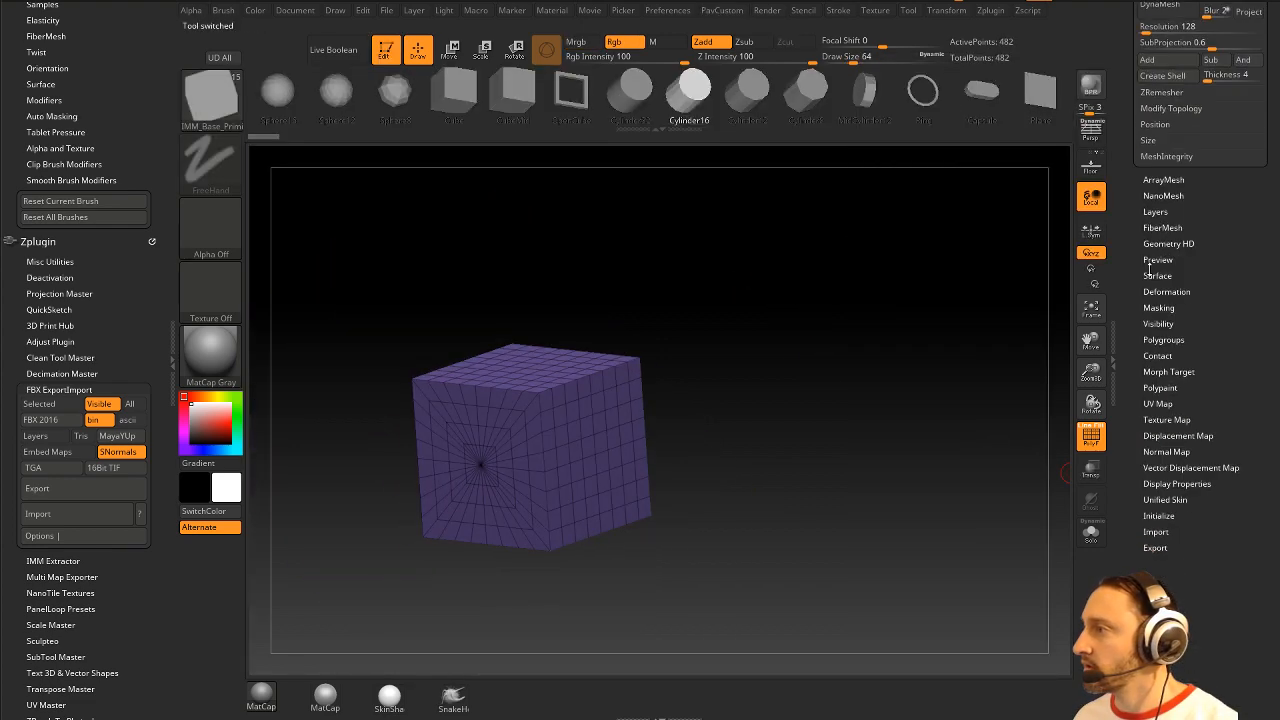
left_click(1155, 530)
key("f")
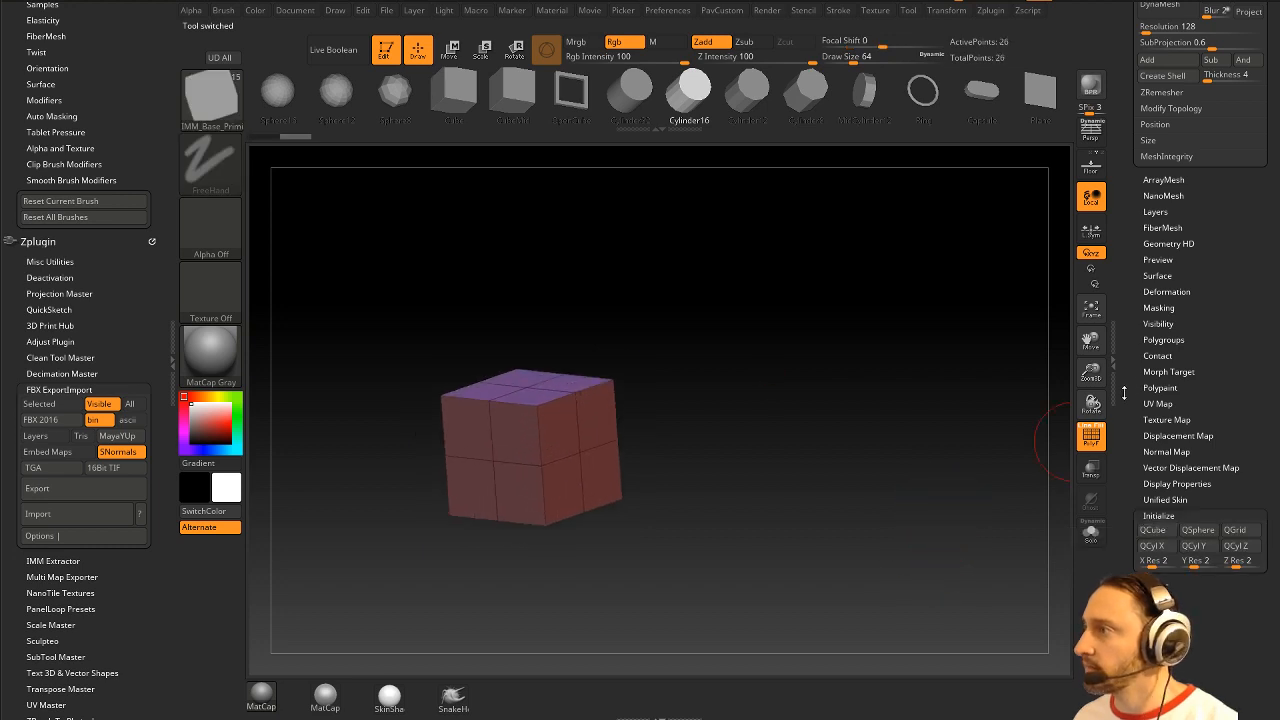
left_click(1160, 290, "shift")
left_click(1157, 307)
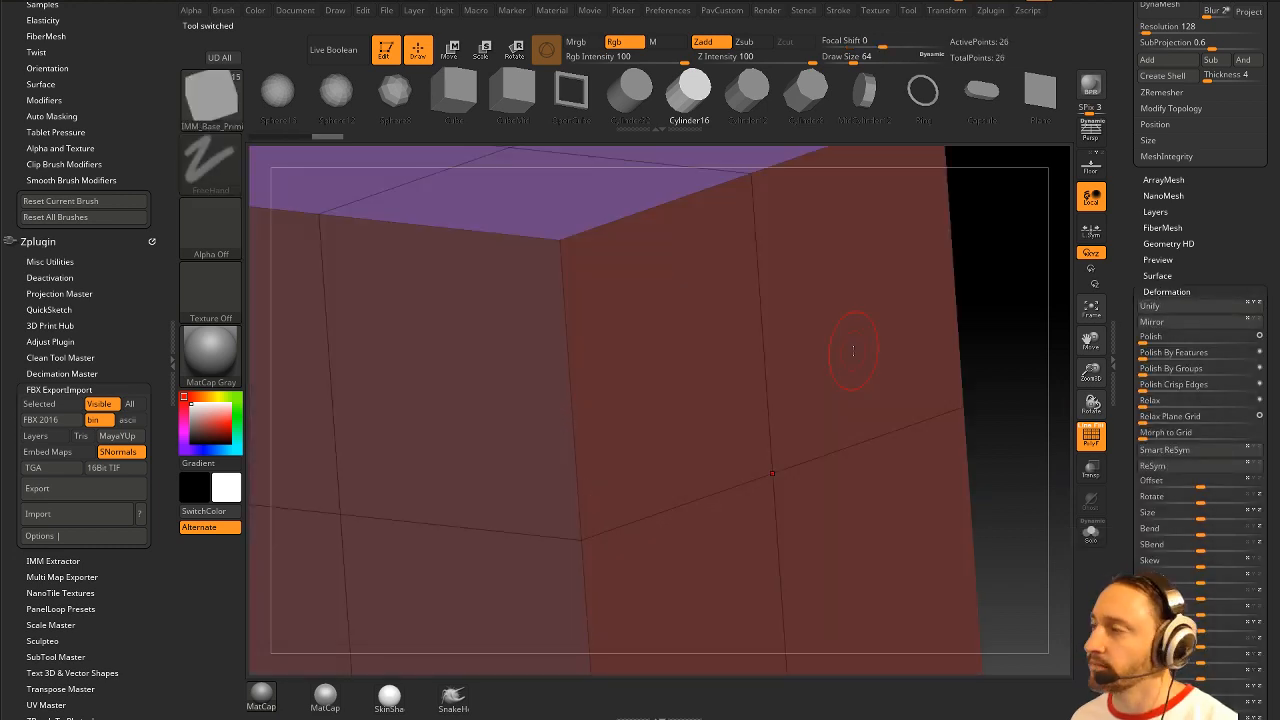
key("f")
Step: With the ZModeler brush, mark the four polygons of one cube side and extrude them outward together using QMesh
key("b")
key("z")
key("m")
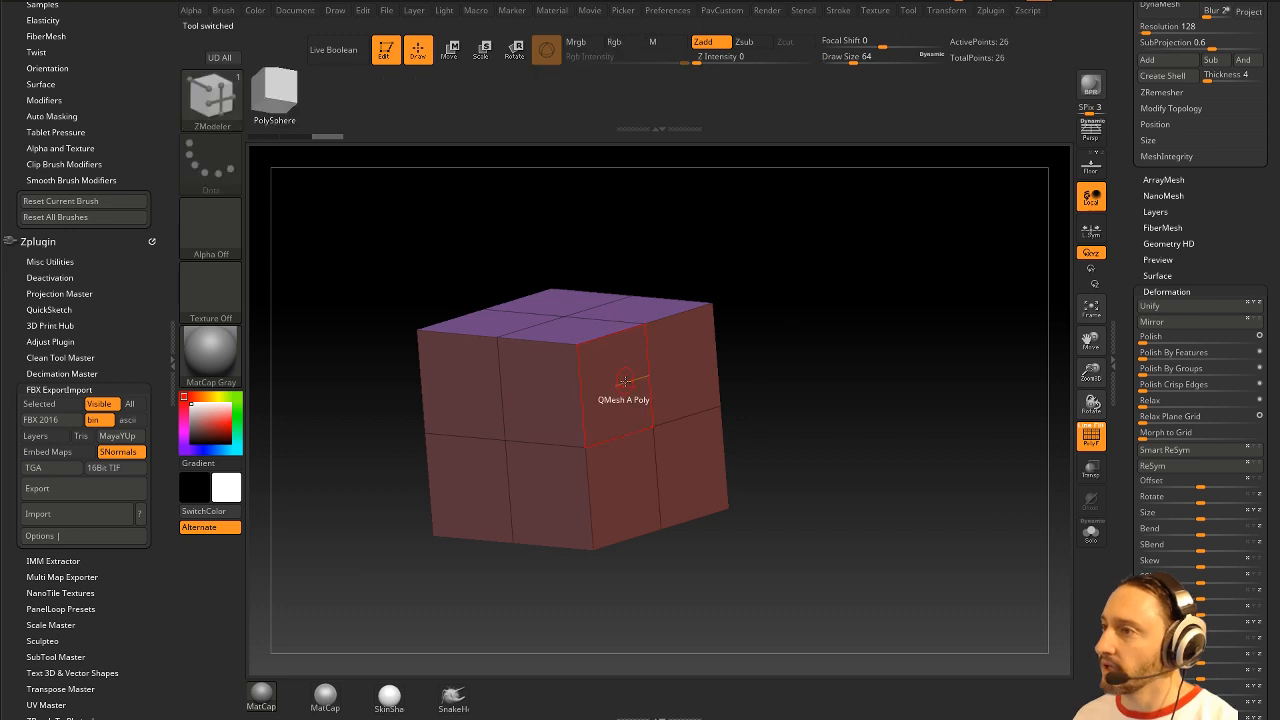
left_click_drag(621, 386, 744, 358, "alt")
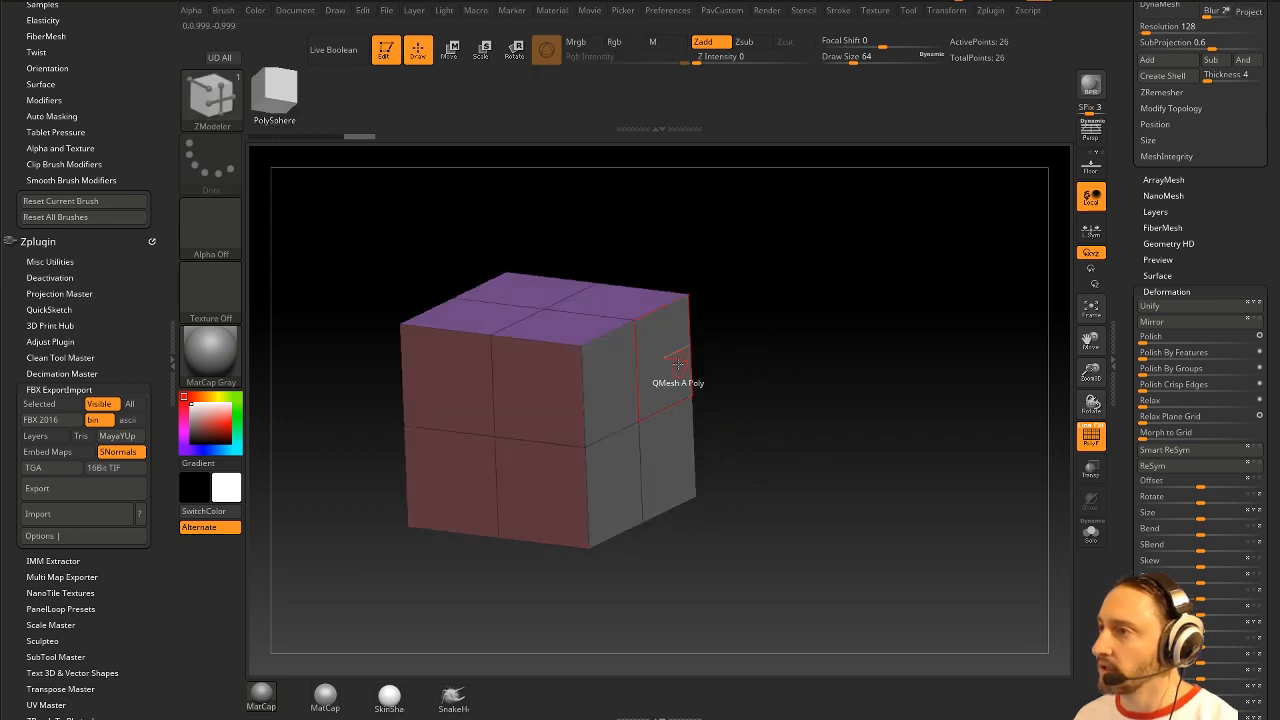
left_click_drag(660, 367, 772, 415)
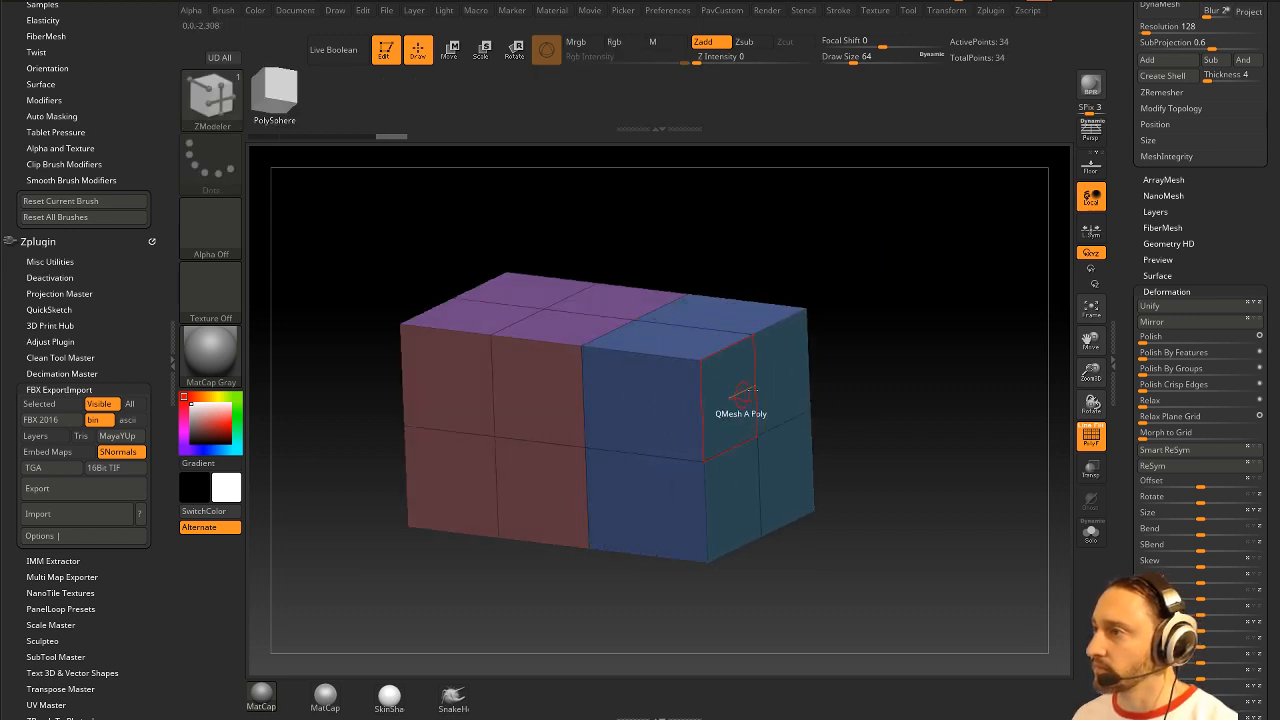
Step: Set the ZModeler polygon action to Bridge with Connected Polys and delete the horizontal edge loop around the block's middle
left_click_drag(852, 385, 760, 398)
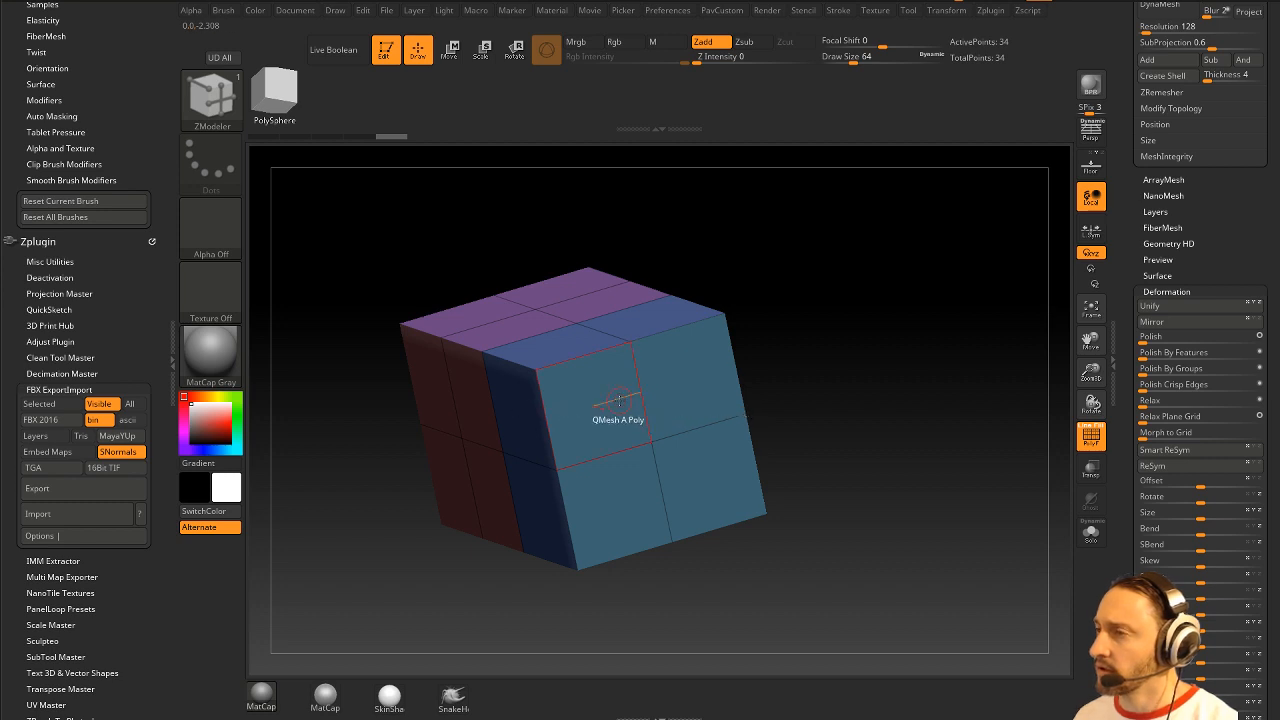
key("space")
left_click(512, 208)
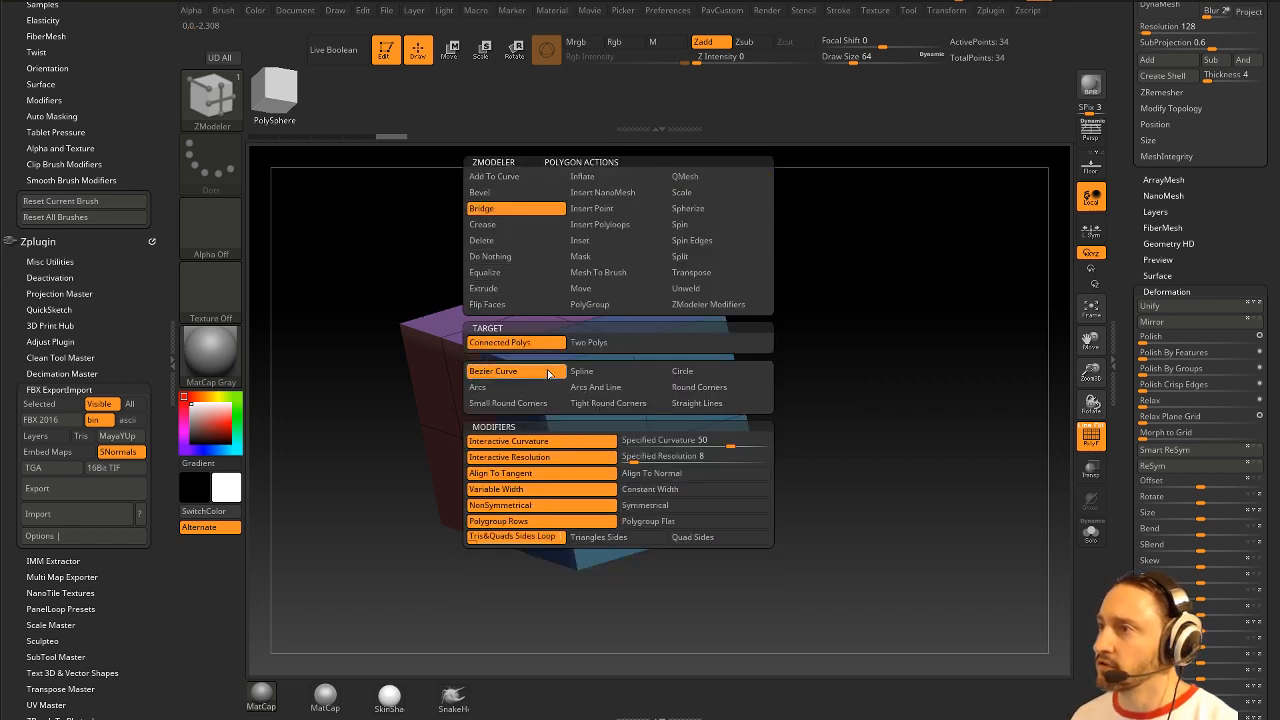
left_click(590, 343)
key("space")
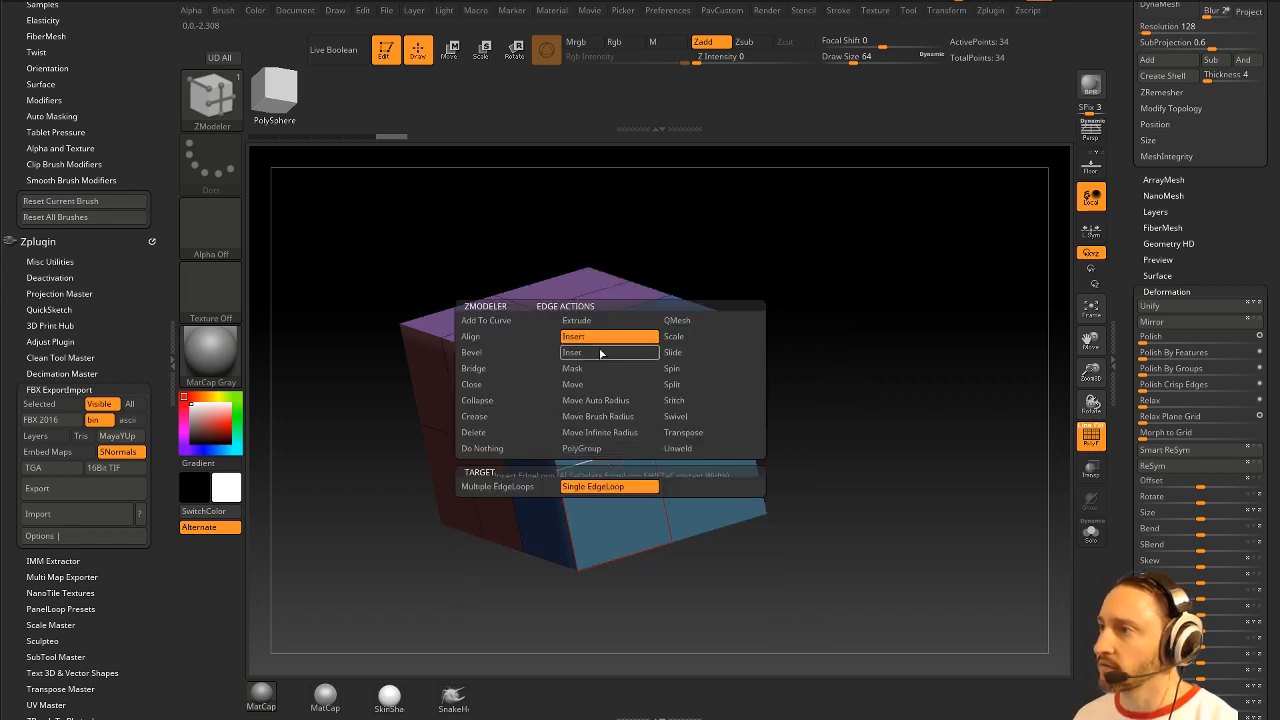
left_click(609, 466, "alt")
left_click_drag(830, 402, 705, 398)
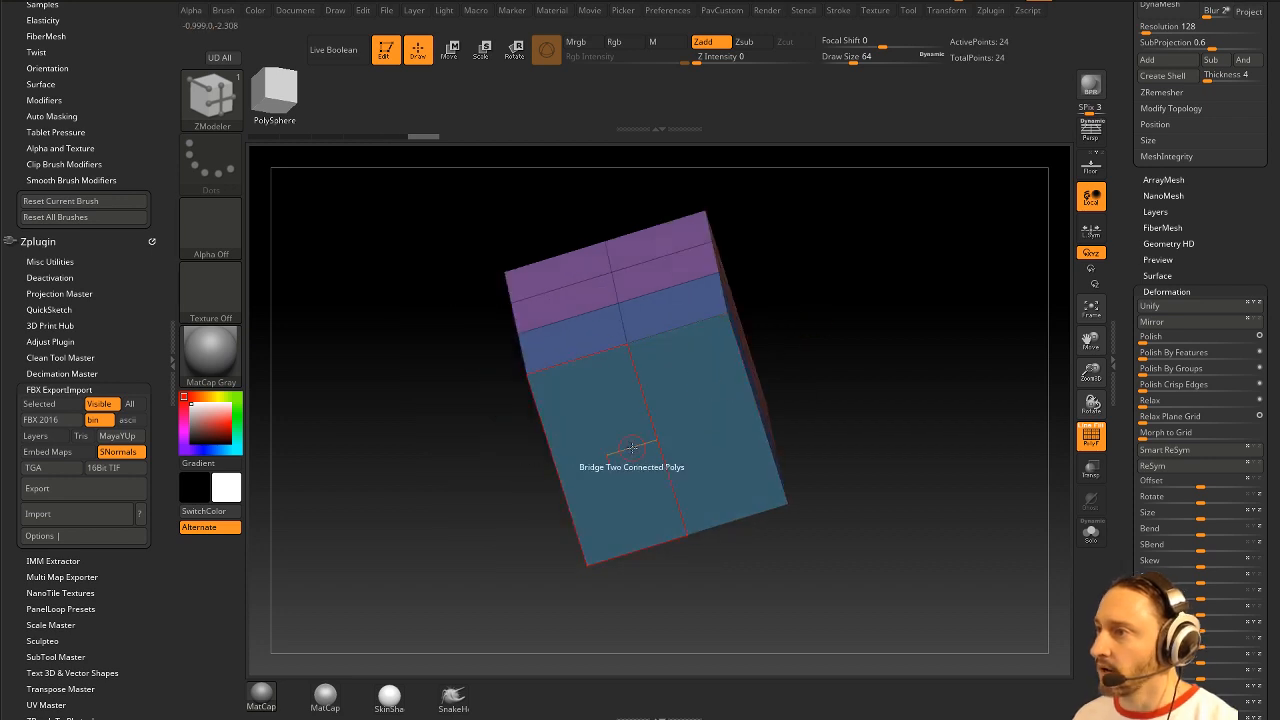
Step: Set Bridge to Circle with Specified Curvature and Specified Resolution, and bridge the two end polygons into a rounded end
key("space")
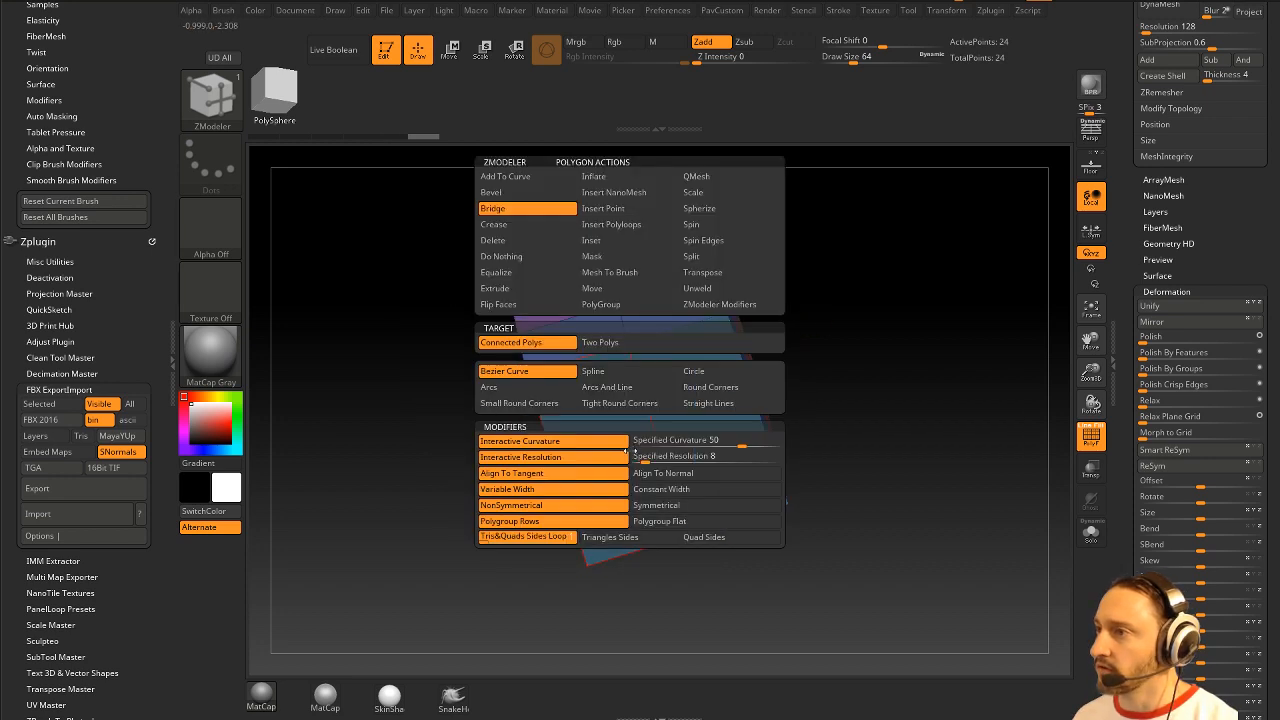
left_click(695, 372)
left_click(740, 440)
left_click(757, 455)
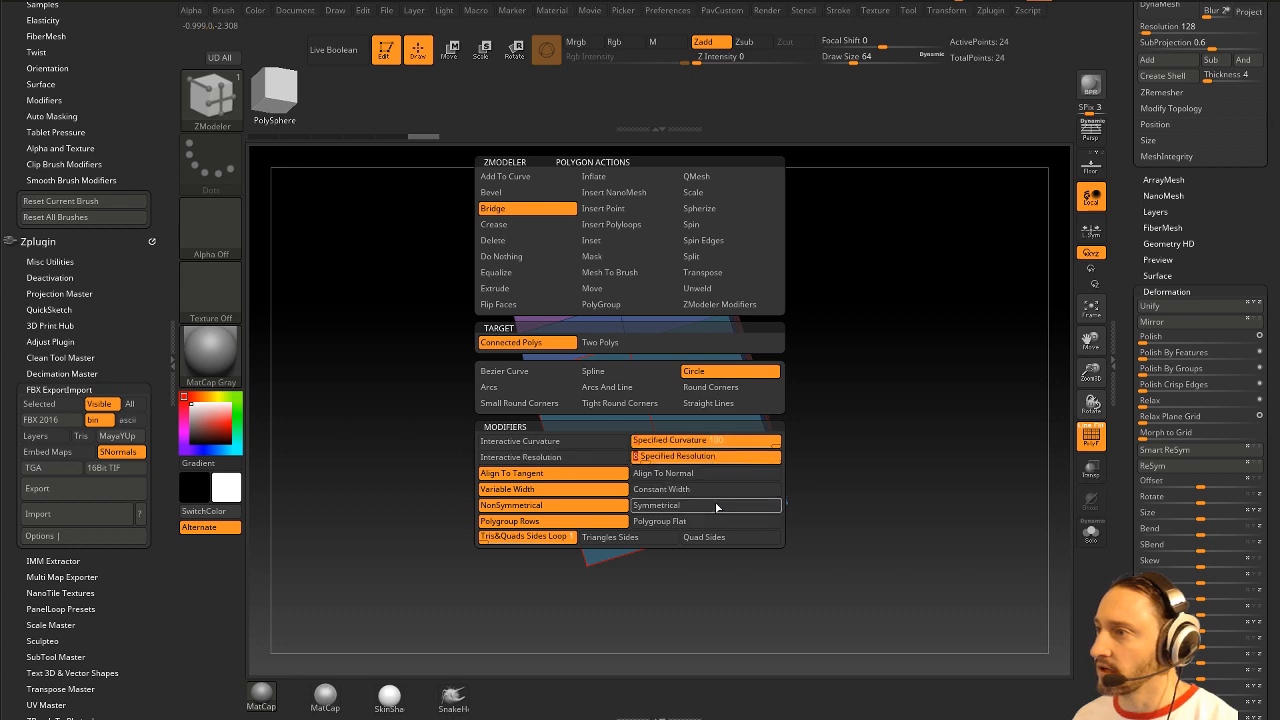
left_click(681, 476)
left_click(670, 432)
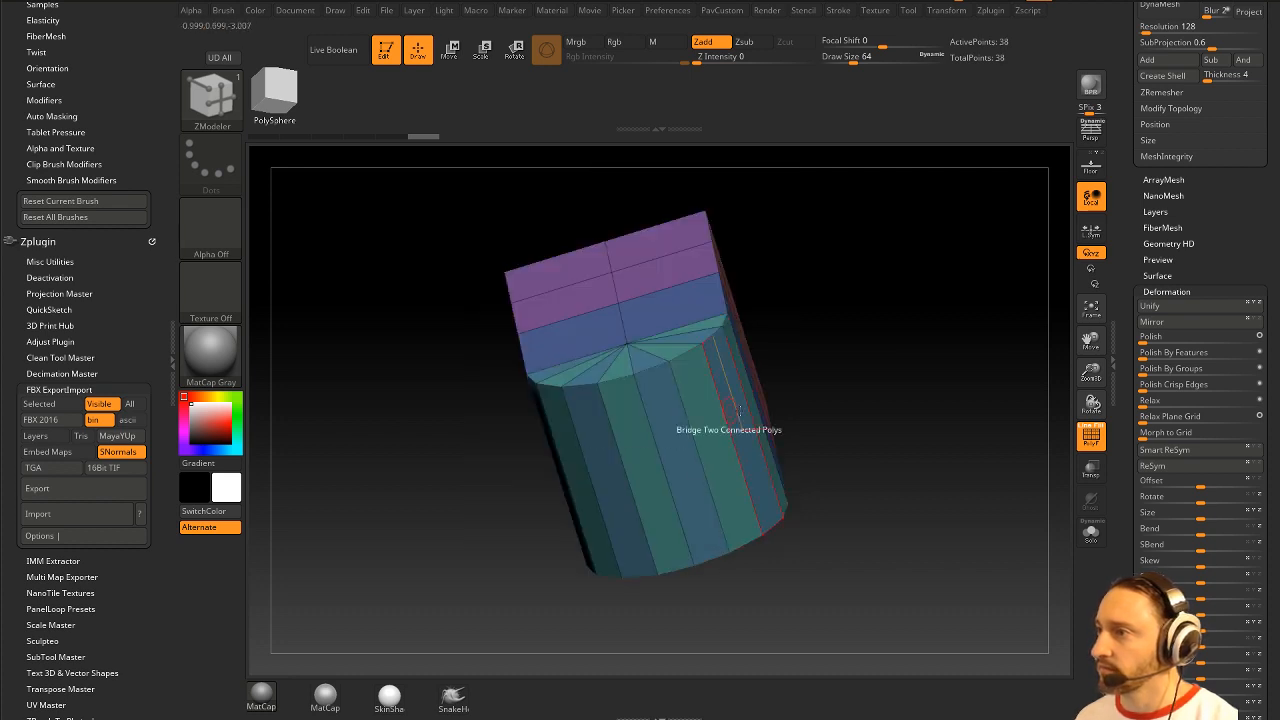
Step: Put the whole mesh in one polygroup and enable Dynamic Subdivision with its edges creased at CTolerance 54 and CreaseLvl 3
right_click_drag(800, 426, 950, 402)
key("ctrl+w")
key("a")
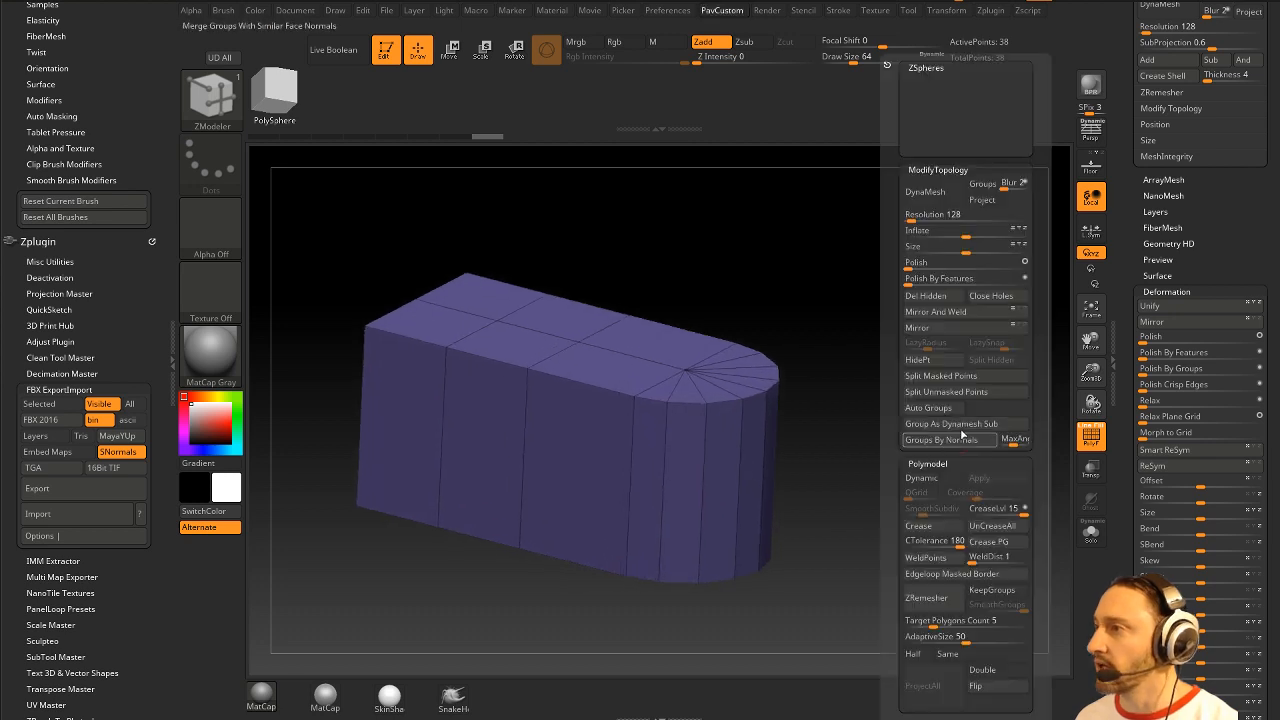
left_click(946, 481)
left_click_drag(952, 516, 985, 510)
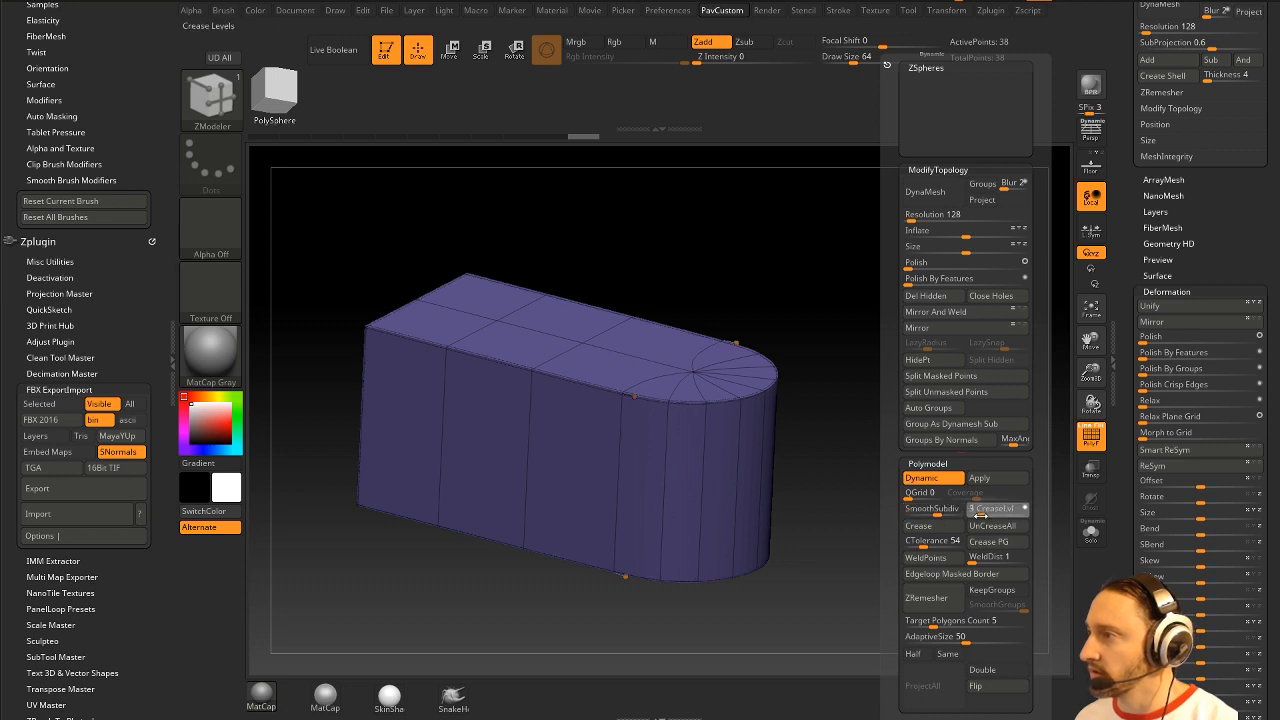
key("shift+d")
key("d")
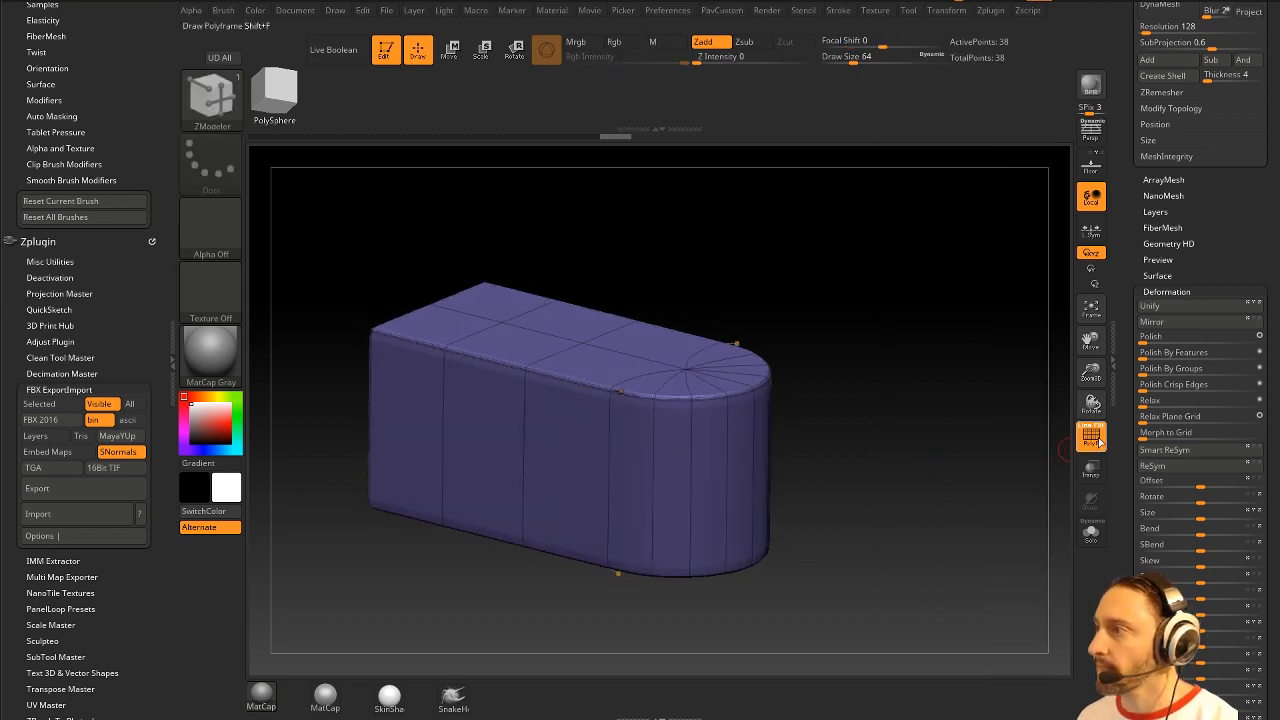
Step: Hide the polyframe, adjust SmoothSubdiv and apply the dynamic subdivision to the rounded block
left_click(1098, 441)
left_click_drag(984, 384, 914, 424)
key("grave")
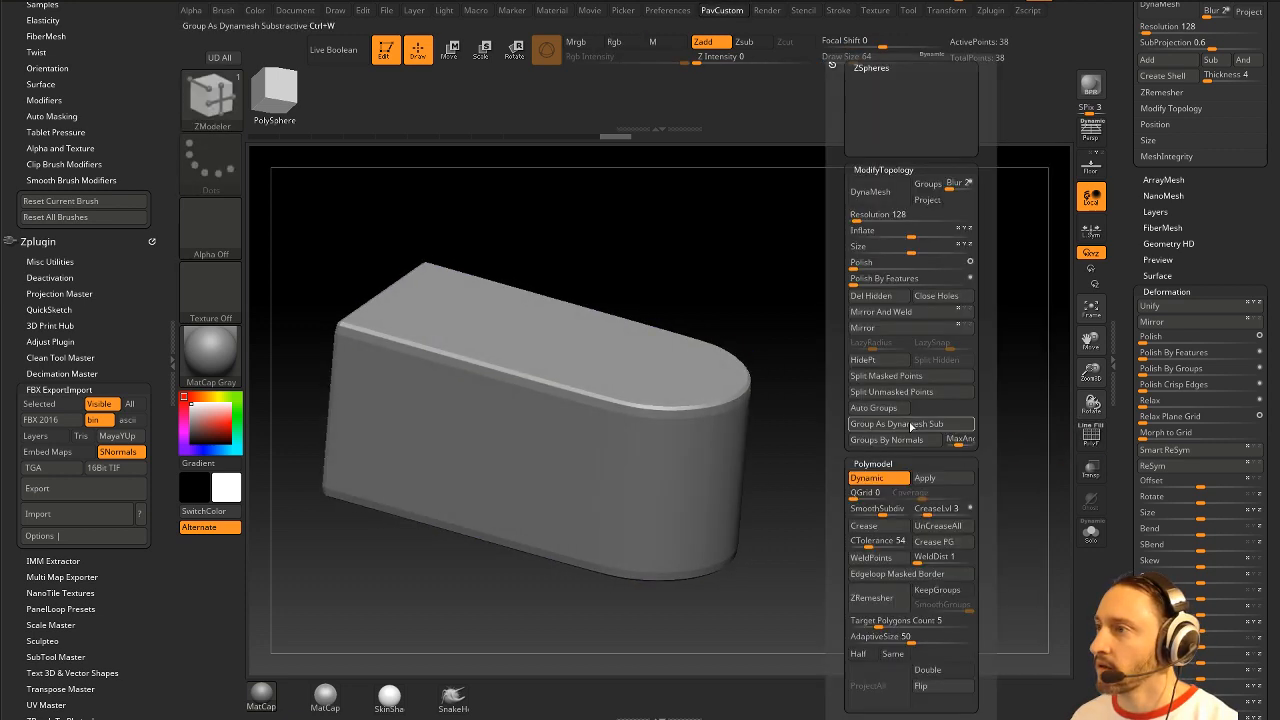
left_click(889, 511)
left_click_drag(835, 472, 886, 453)
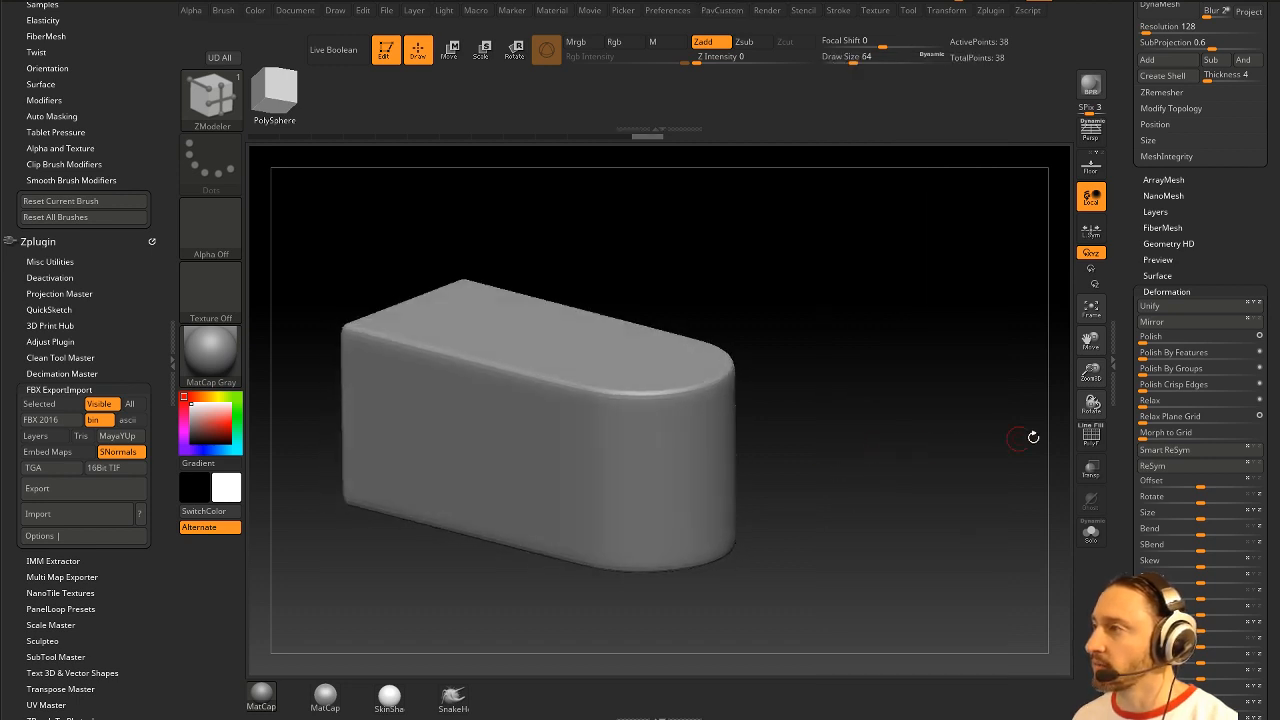
key("grave")
left_click(990, 478)
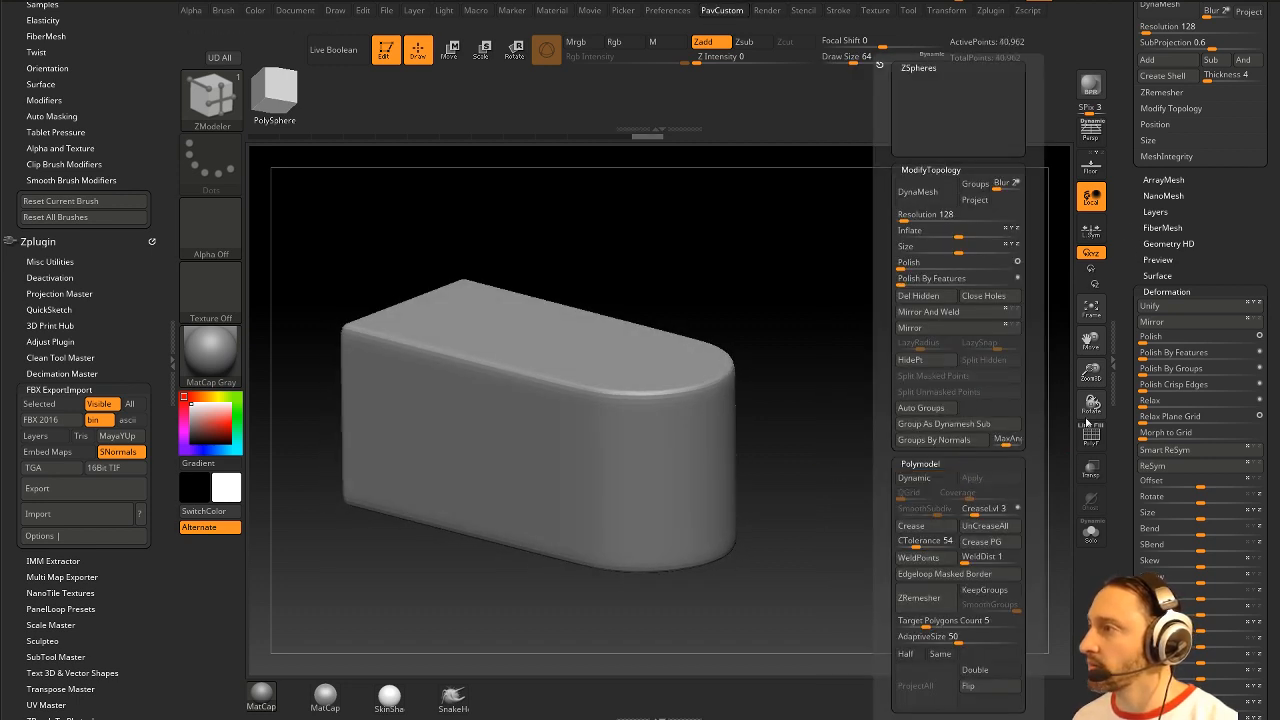
Step: Send the rounded block out through GoZ
left_click_drag(1123, 243, 1112, 276)
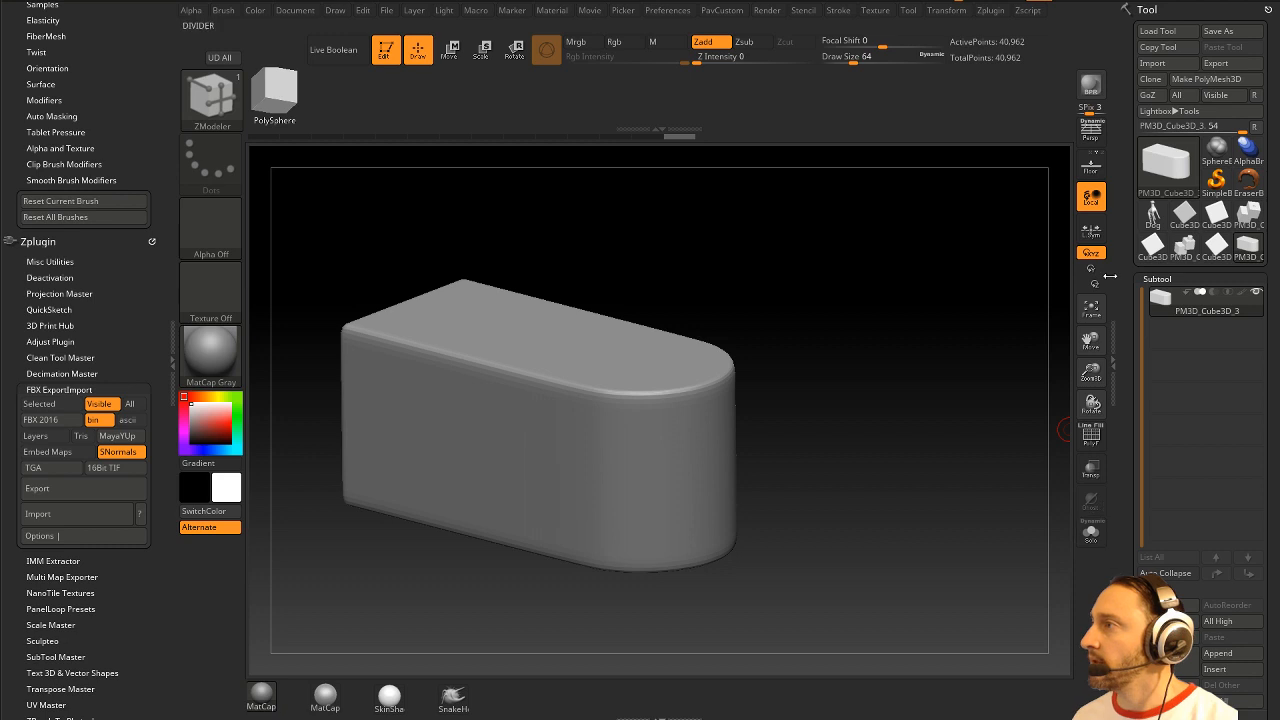
left_click(1146, 97)
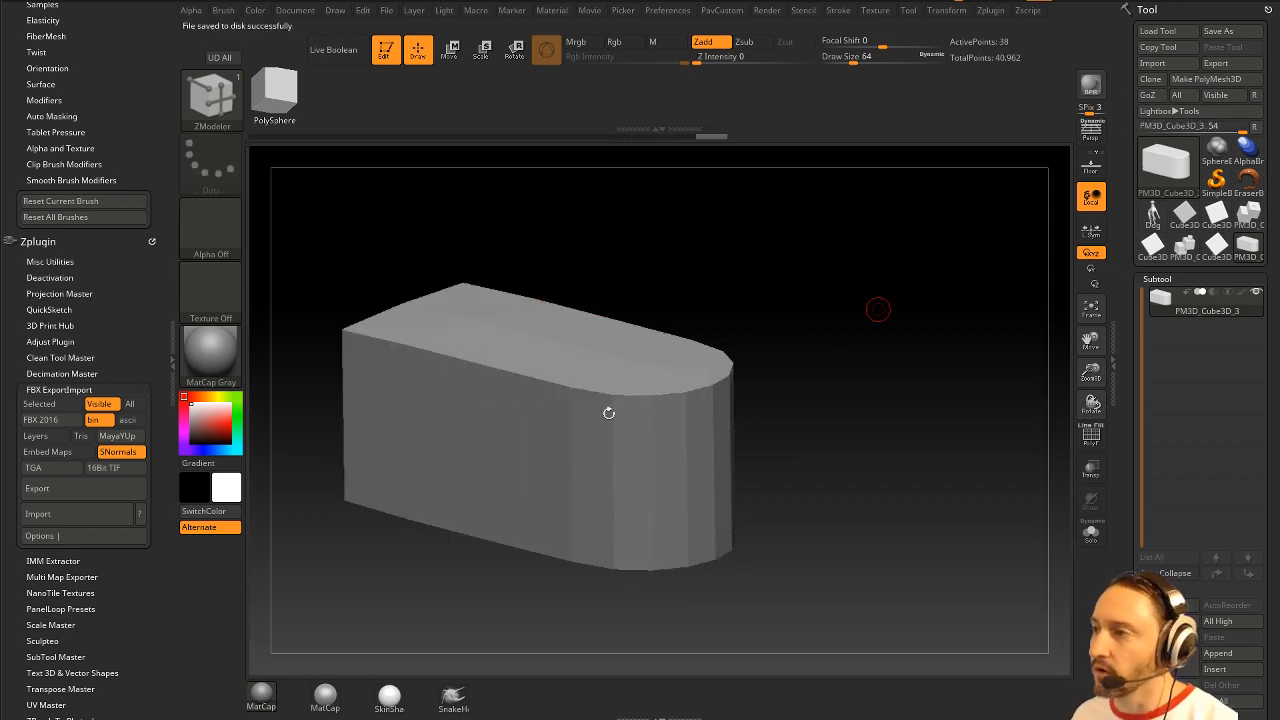
left_click_drag(836, 443, 898, 433)
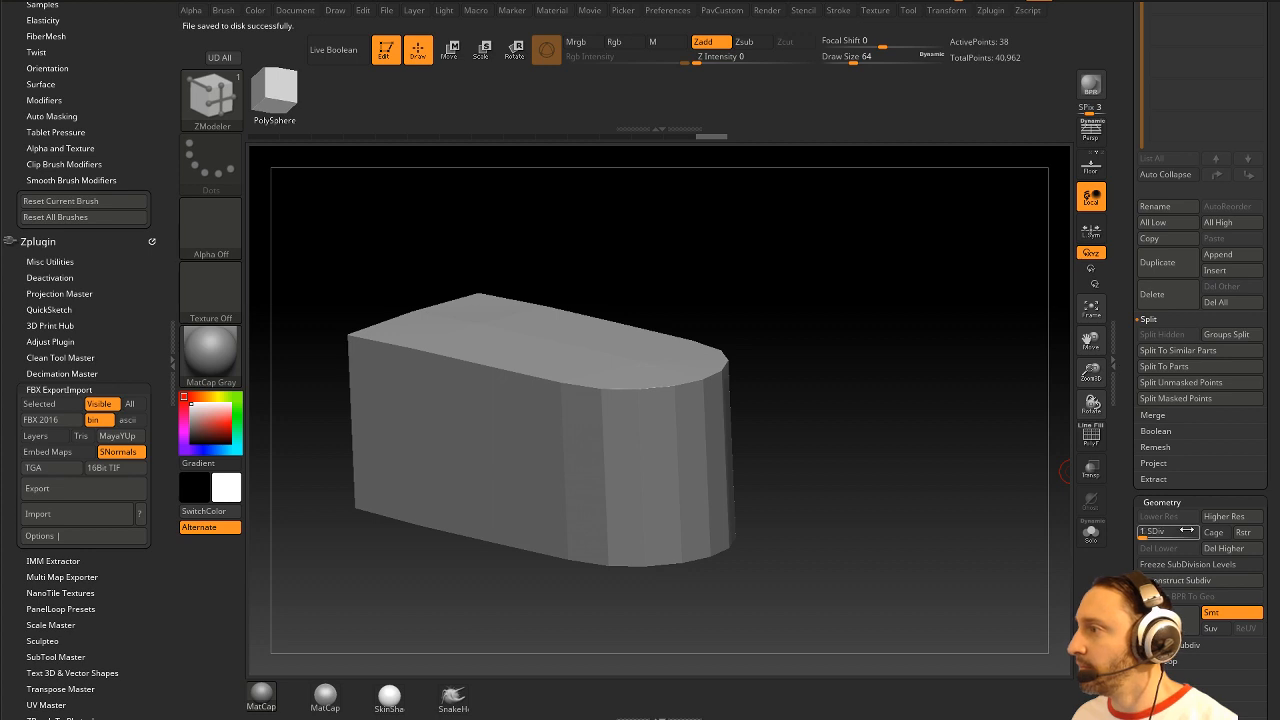
Step: Raise the block's SDiv to 6 and delete its lower subdivision levels
left_click_drag(1186, 531, 1200, 531)
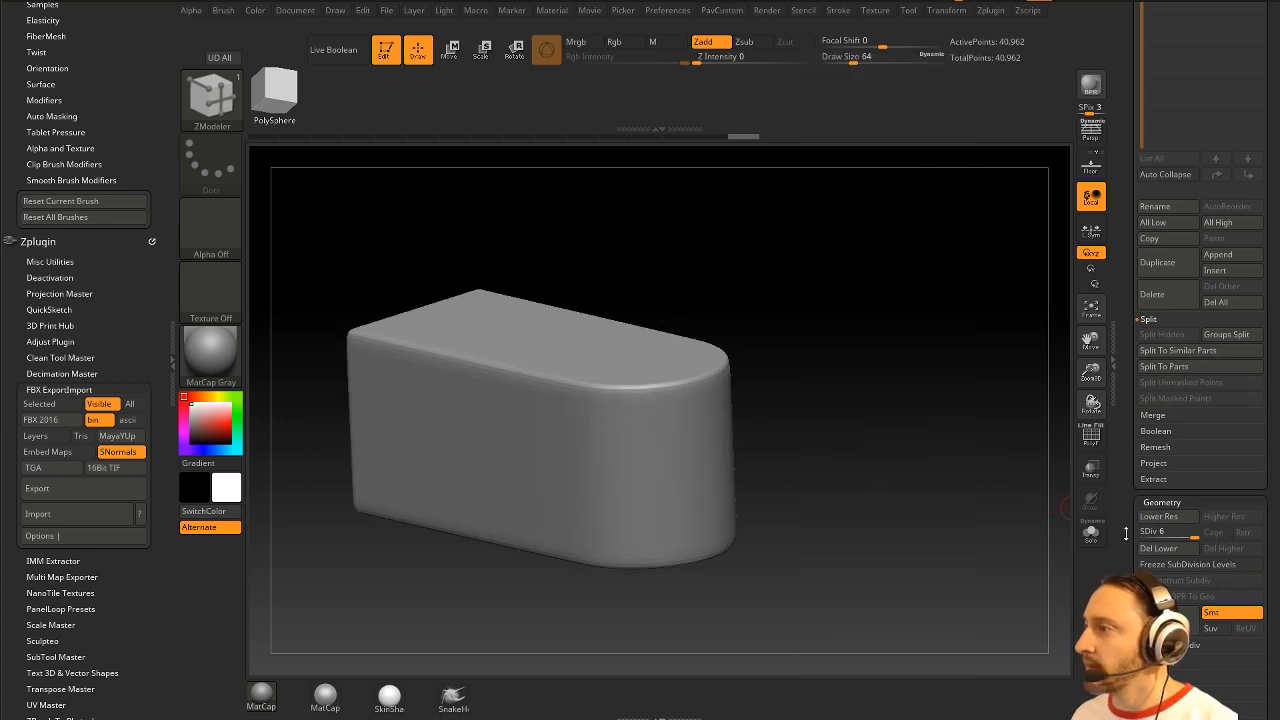
left_click(1151, 563)
left_click(1149, 564)
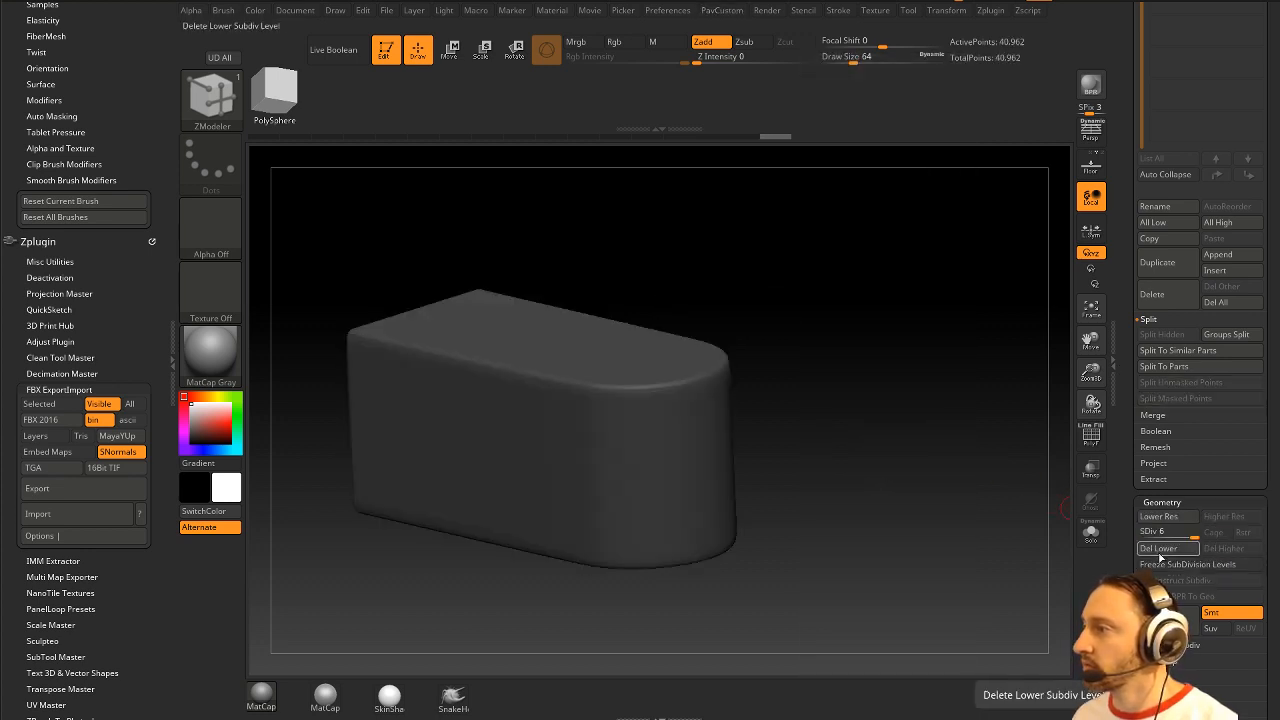
left_click(1158, 548)
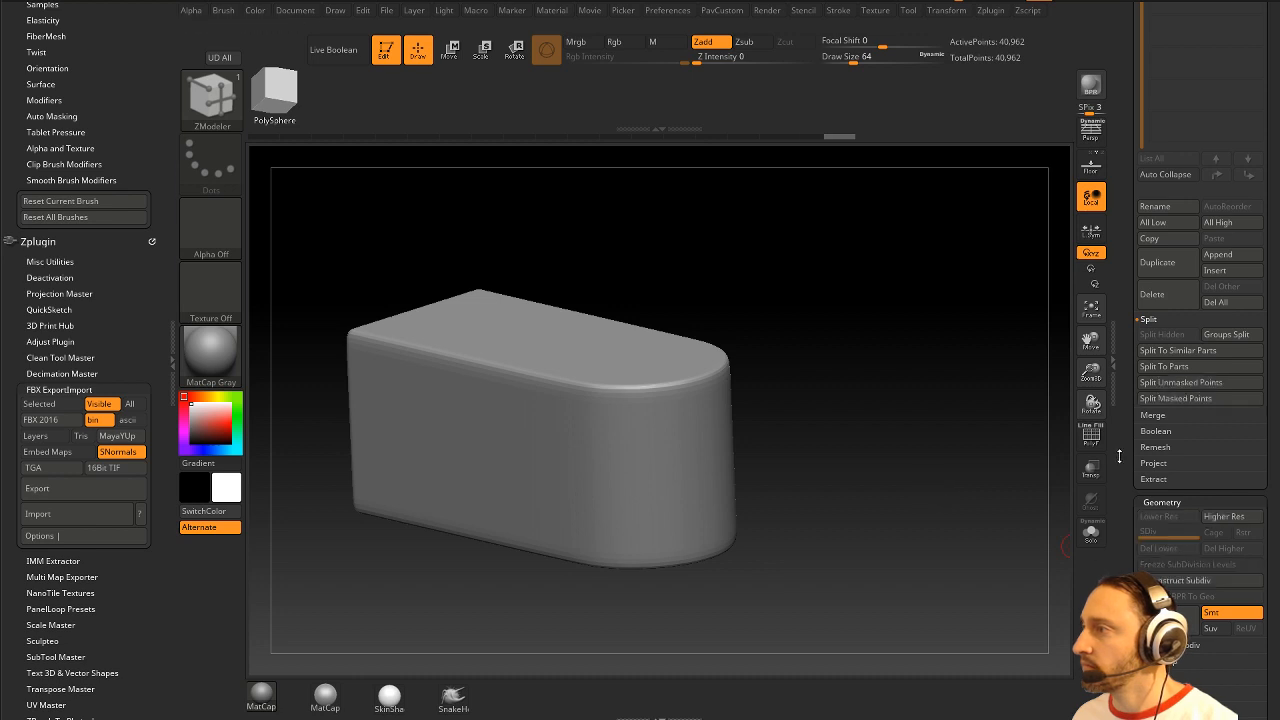
Step: Send the dense rounded block to Houdini through GoZ and delete the previous GoZ_PM3D_Cube3D_2 geometry node there
left_click_drag(1119, 456, 1118, 640)
left_click(1150, 95)
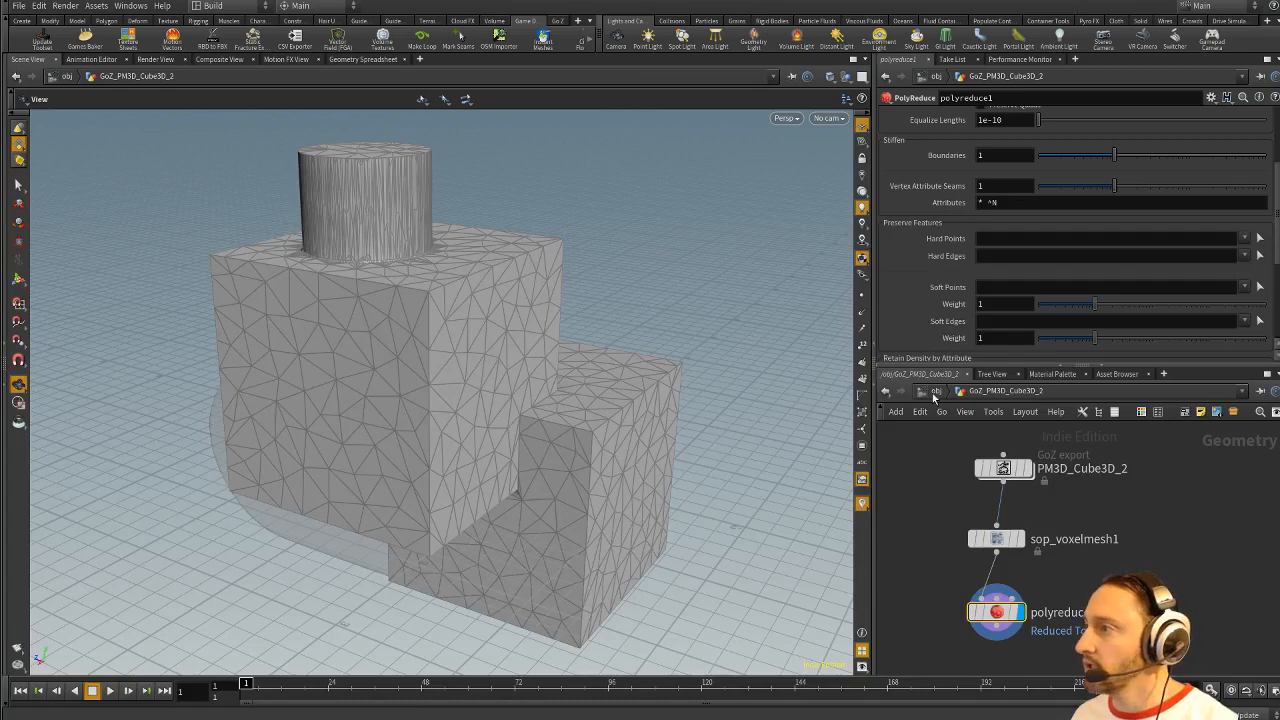
left_click(935, 391)
left_click(976, 475)
left_click(957, 450)
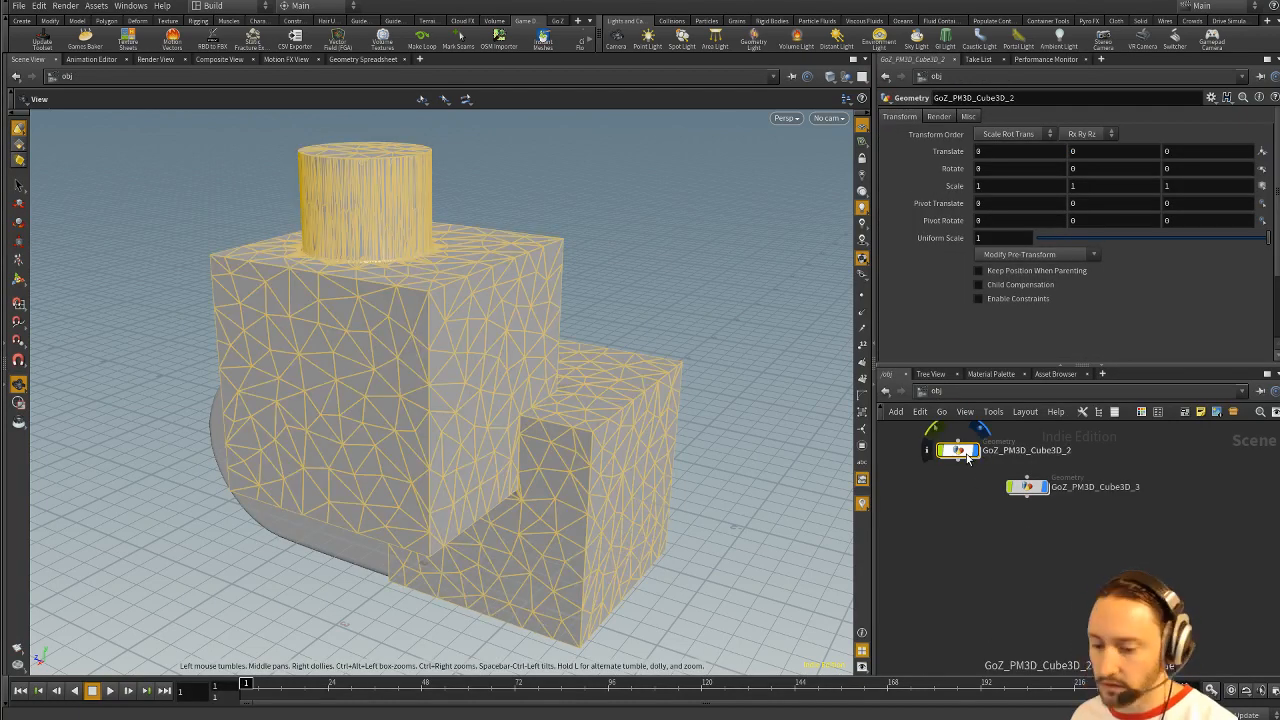
key("Delete")
Step: Inside GoZ_PM3D_Cube3D_3, add a PolyReduce node, connect it to the GoZ export node and display its result
double_click(1030, 488)
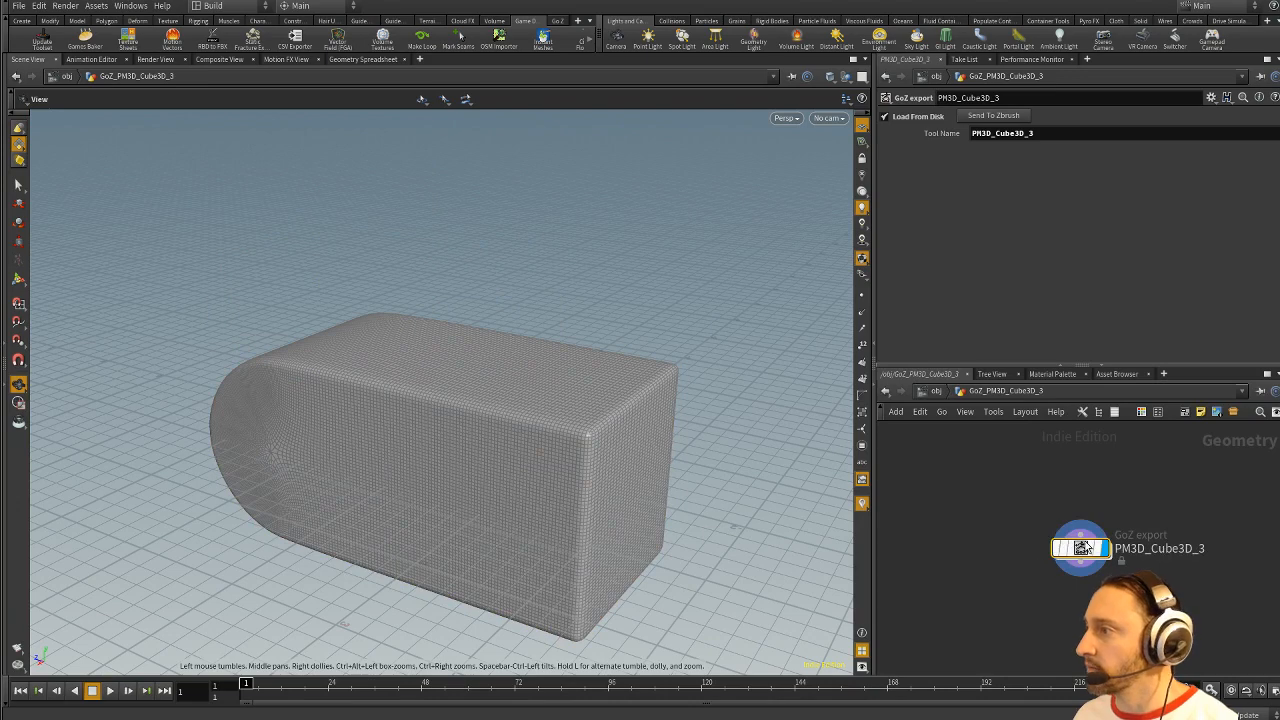
key("Tab")
type("polyred")
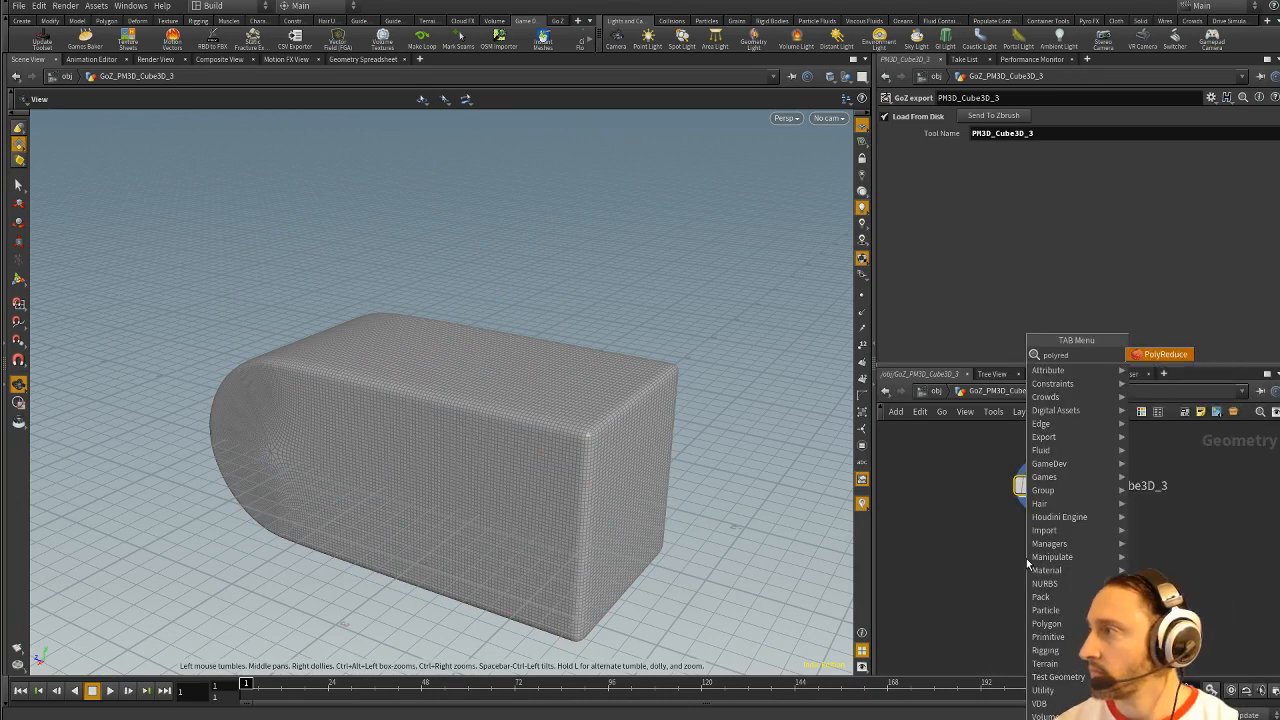
key("Return")
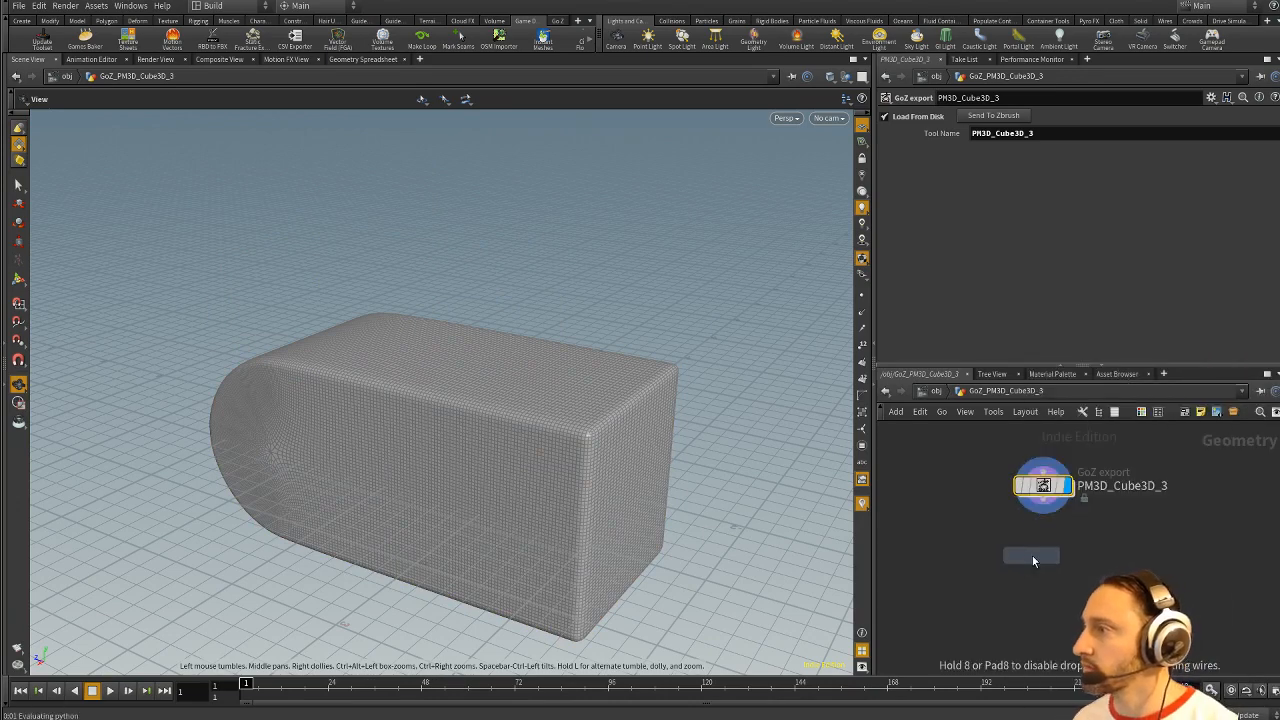
left_click(1032, 555)
left_click_drag(1043, 501, 1017, 542)
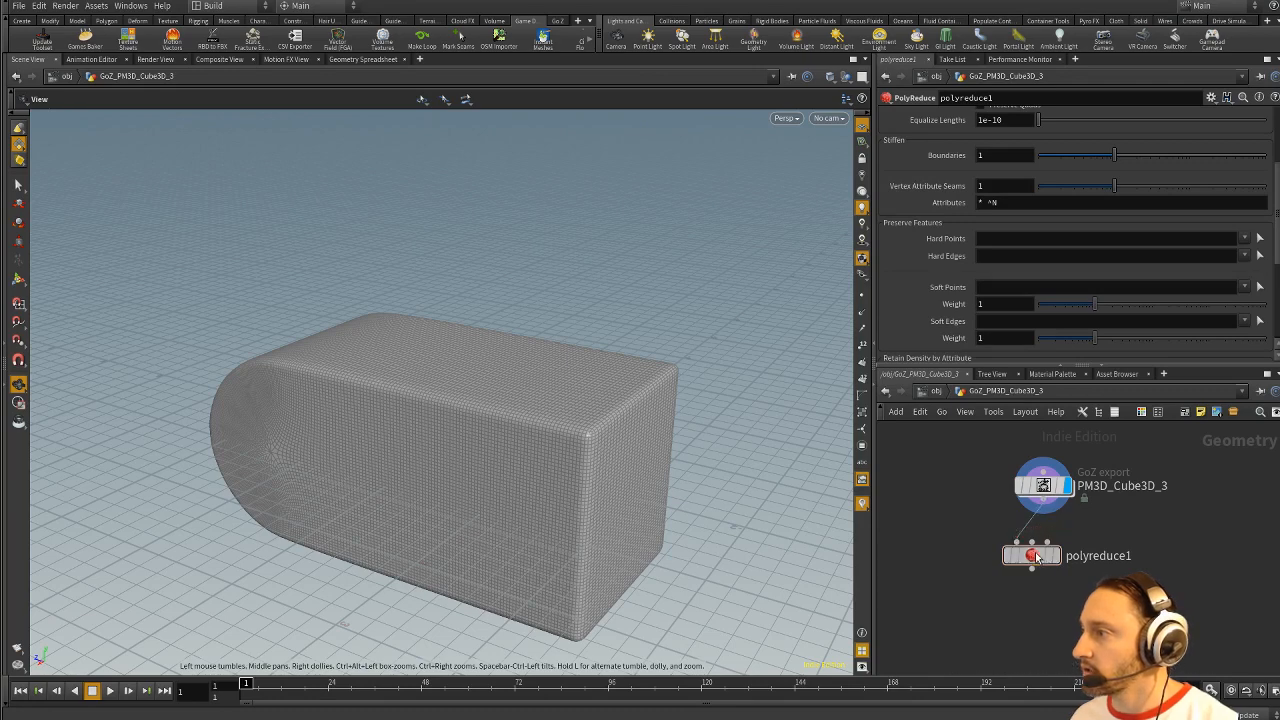
left_click(1057, 551)
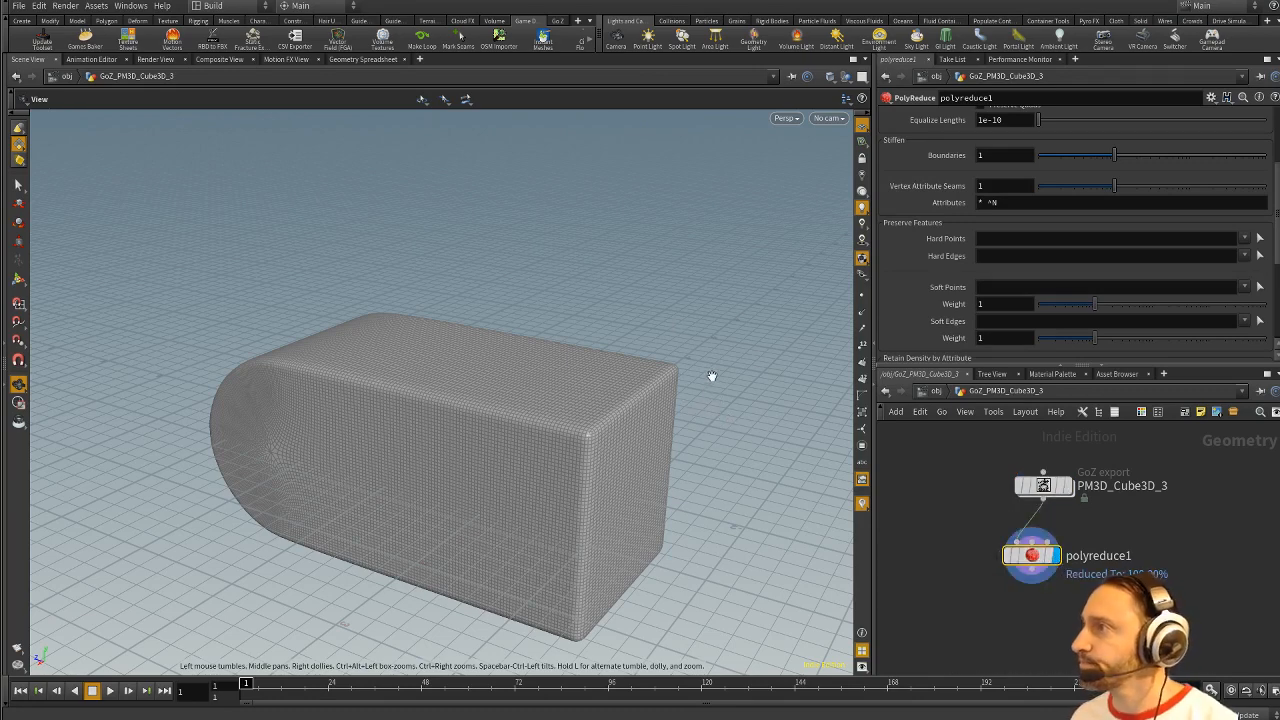
Step: Enable Preserve Quads on the PolyReduce node and set Percent To Keep to 50
scroll(1078, 290, "up", 5)
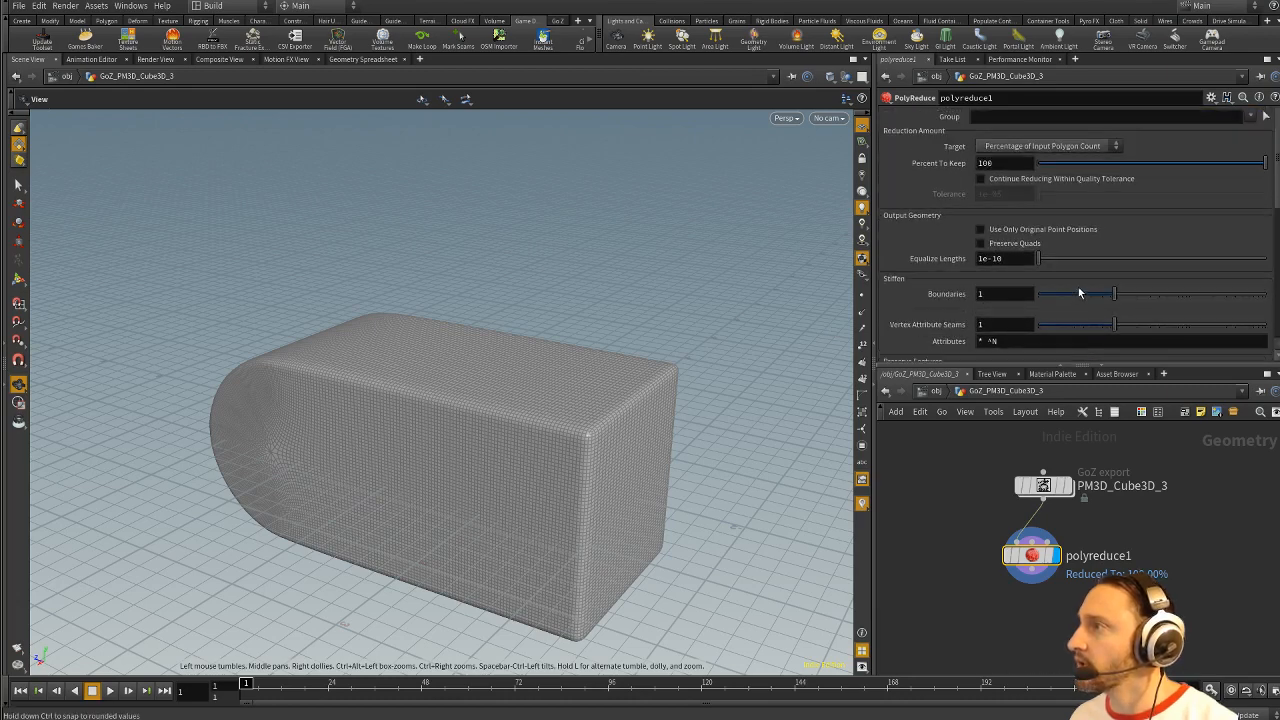
left_click(1022, 244)
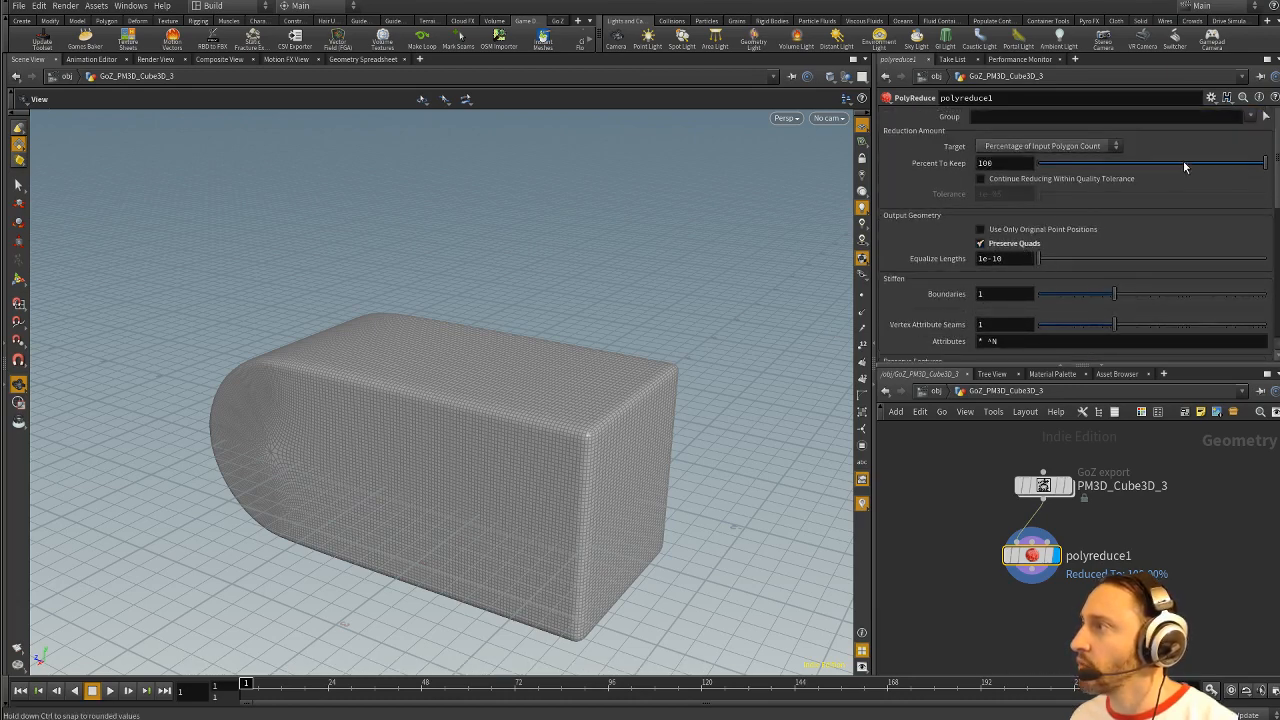
type("50")
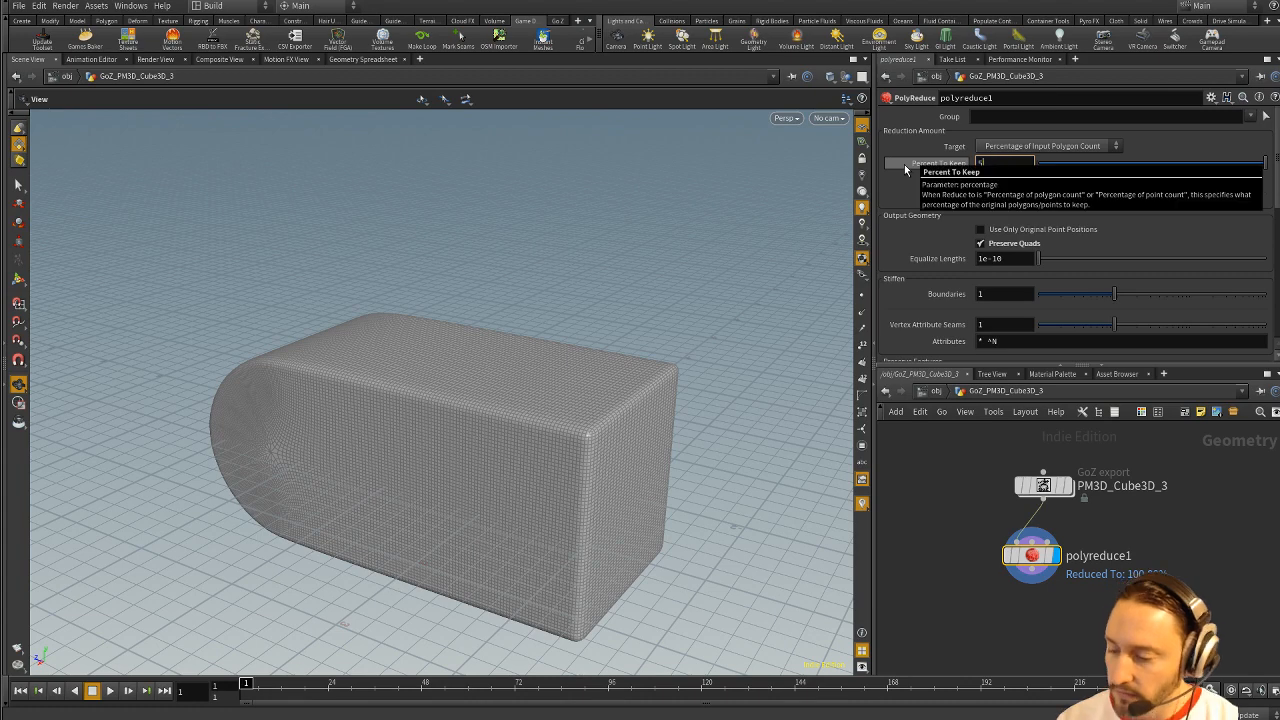
key("Return")
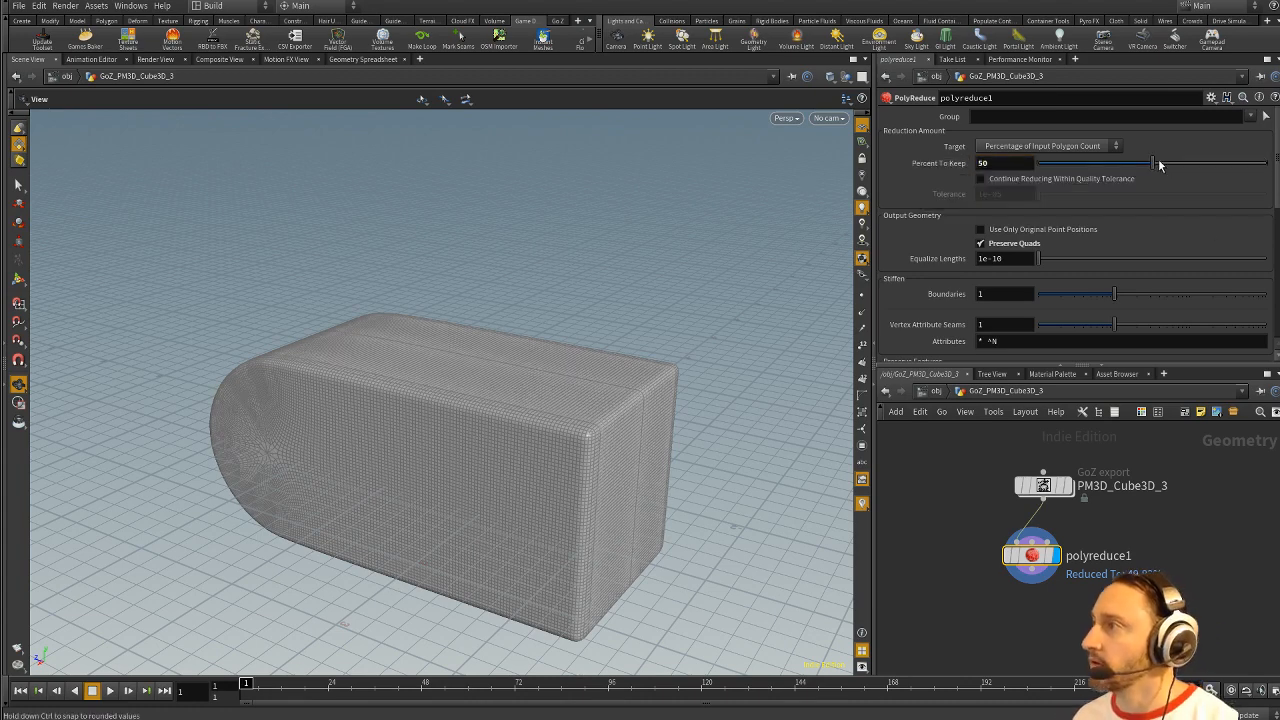
Step: Lower the PolyReduce node's Percent To Keep to 0.9 and look over the reduced quad mesh
left_click_drag(1153, 163, 1039, 198)
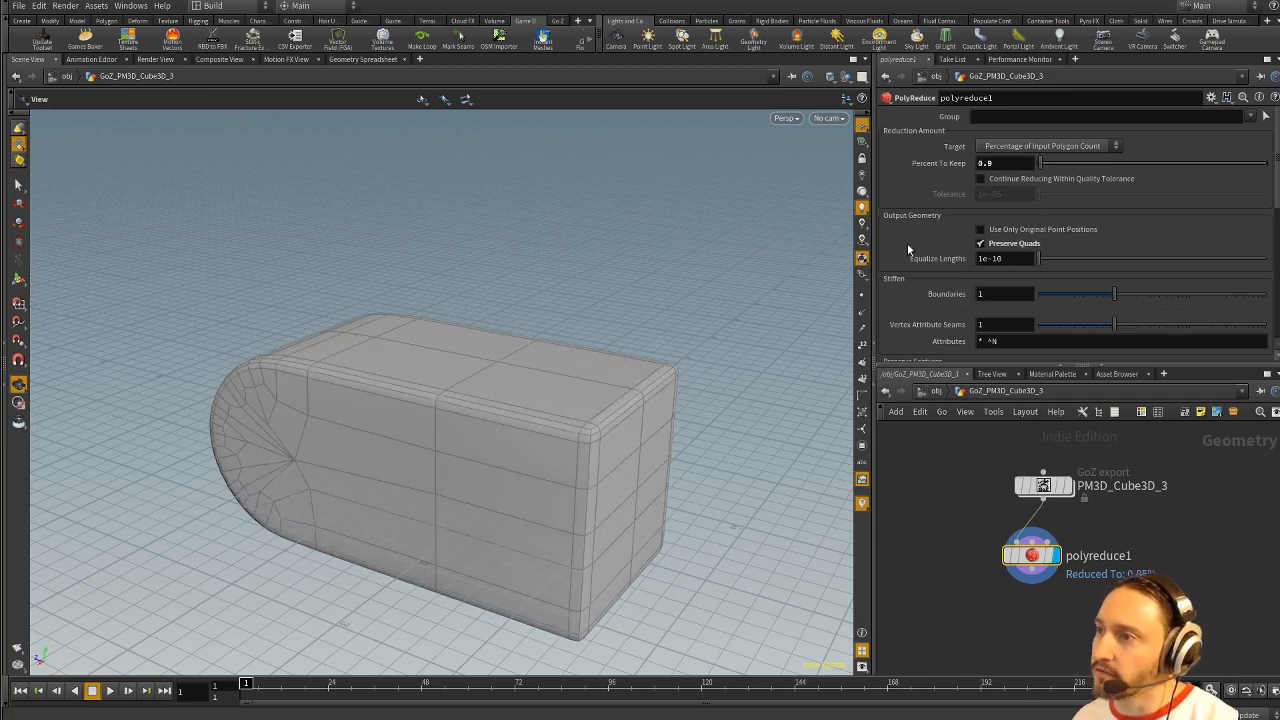
left_click_drag(457, 310, 441, 357)
left_click_drag(693, 282, 785, 311)
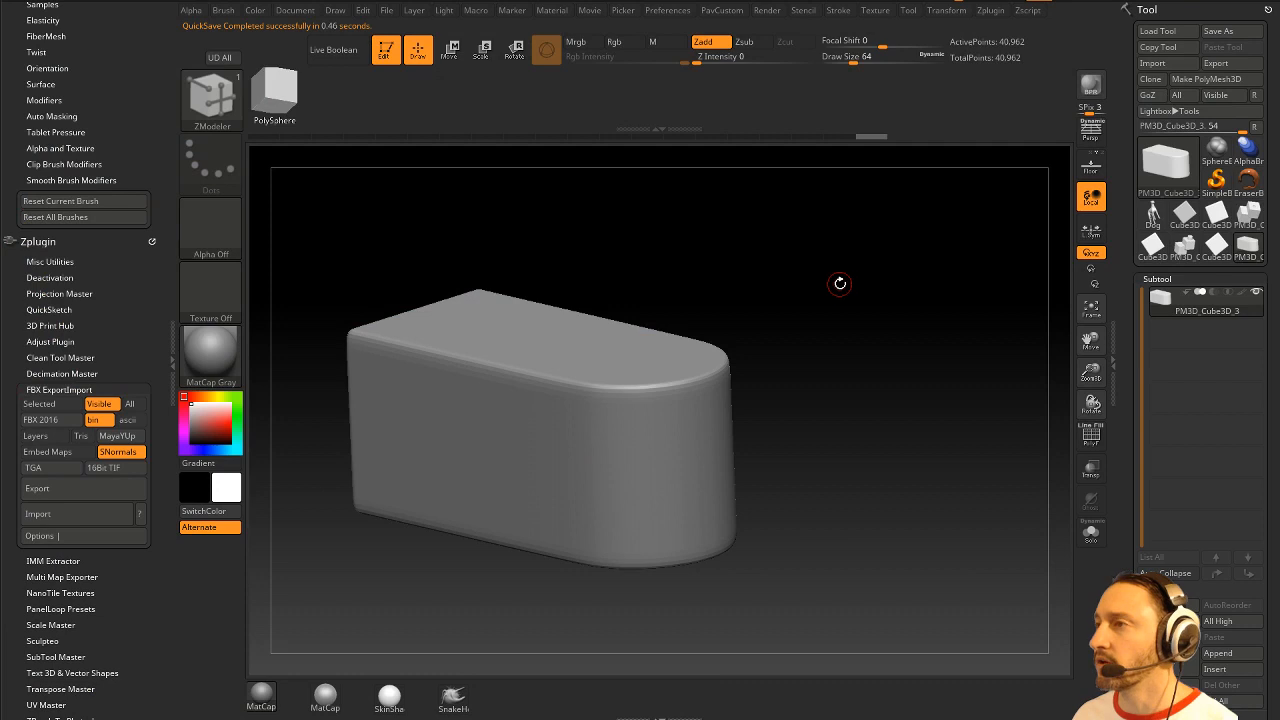
Step: Switch to ZBrush and examine the block's polyframe, isolating small areas of the mesh before showing everything again
left_click_drag(837, 283, 837, 306)
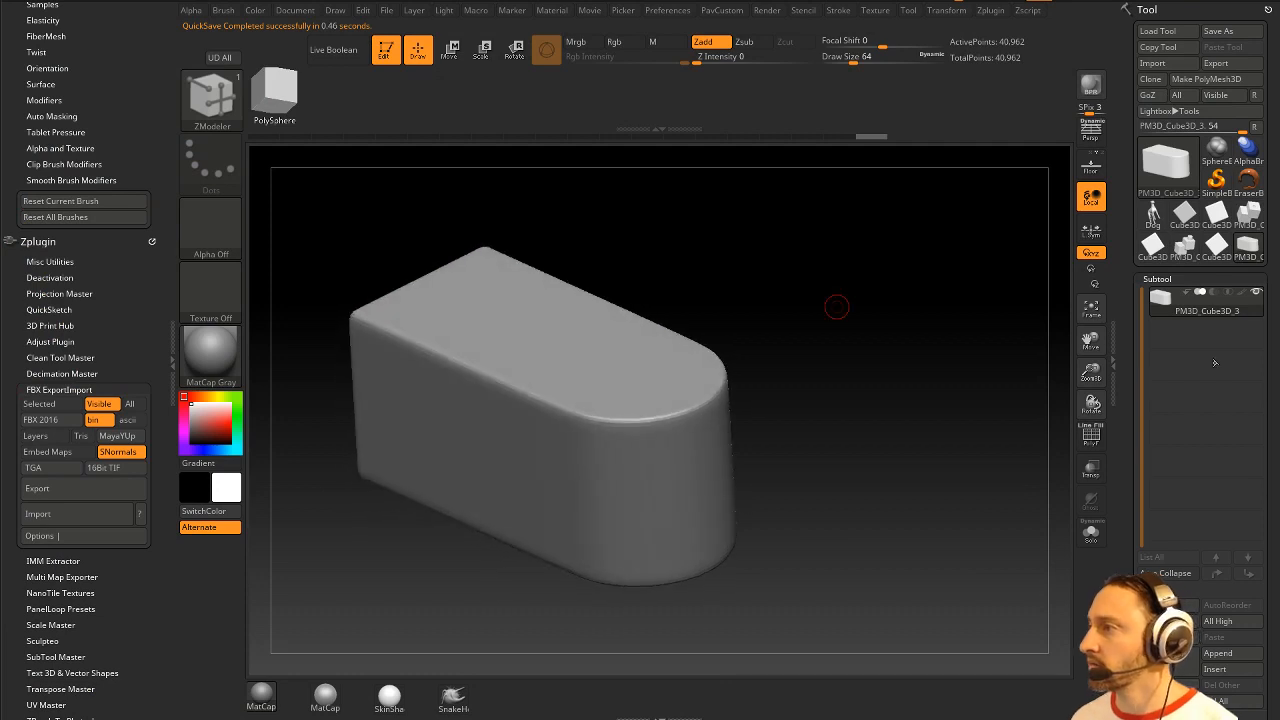
left_click(1088, 444)
left_click_drag(999, 408, 911, 317, "alt")
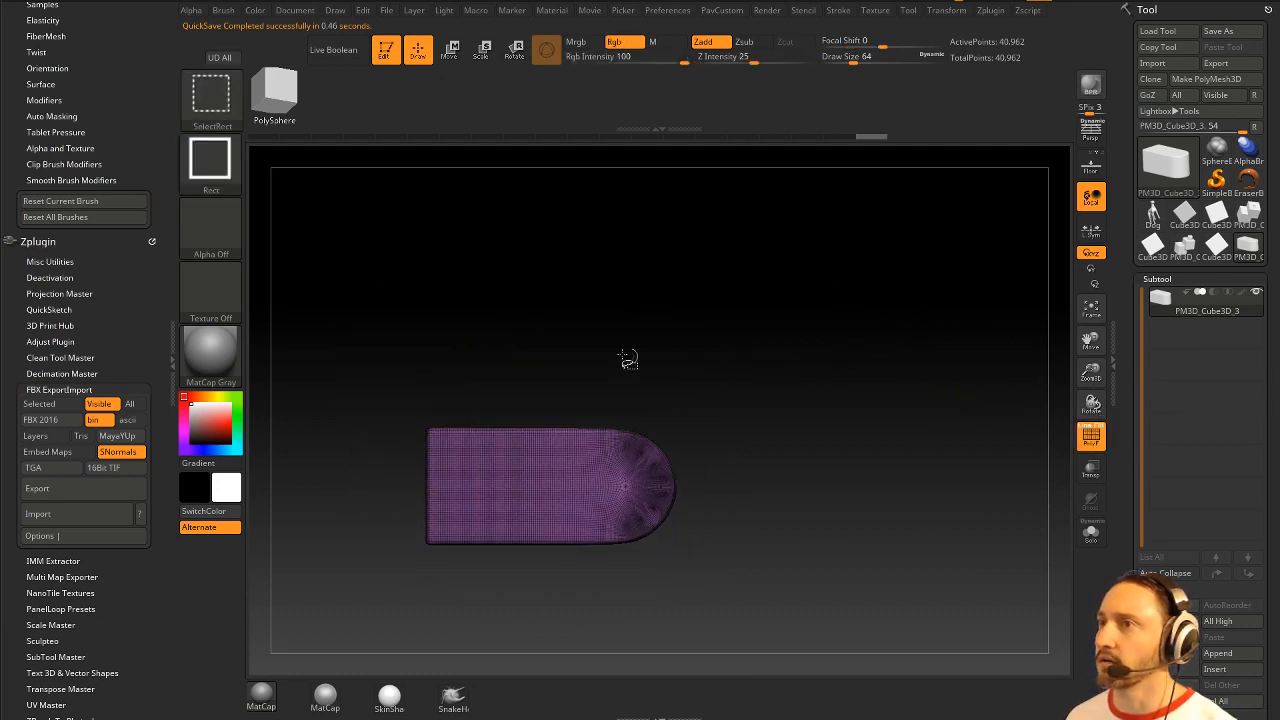
left_click_drag(563, 371, 572, 502, "ctrl+shift")
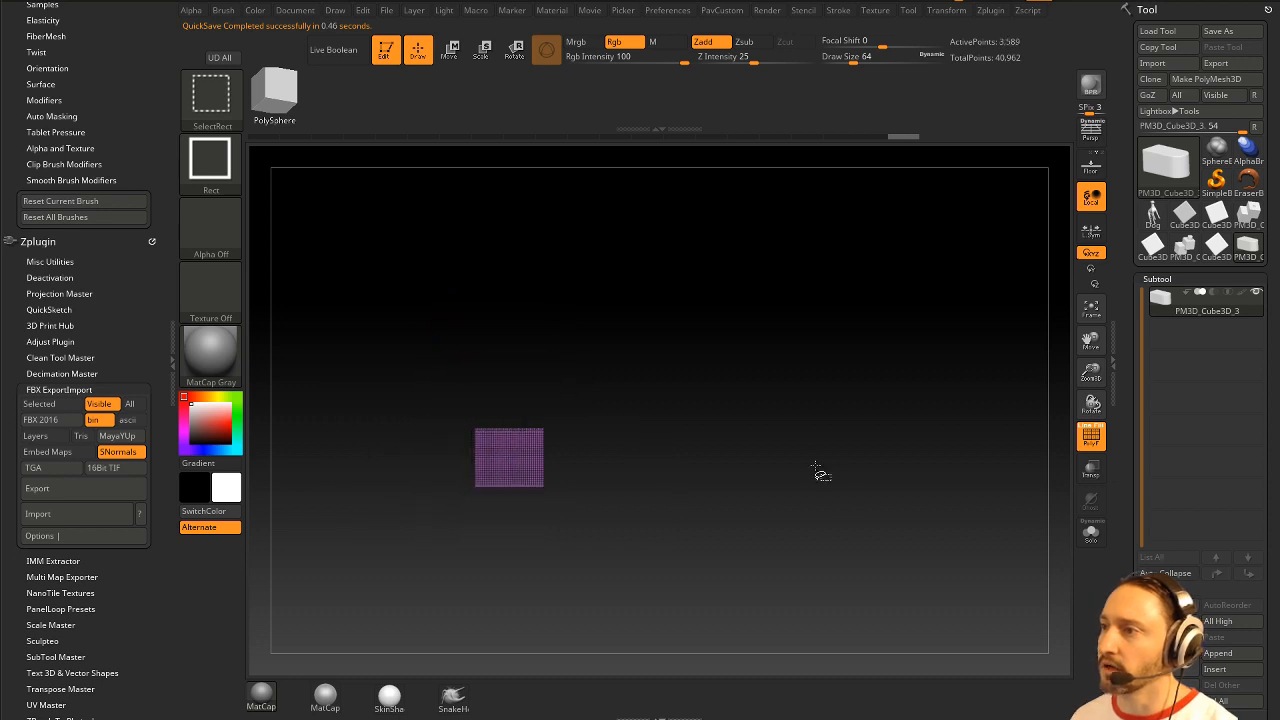
left_click(773, 379, "ctrl+shift")
left_click_drag(777, 331, 540, 622, "ctrl+shift")
mouse_move(689, 384)
left_mouse_down("ctrl+shift")
mouse_move(771, 460)
mouse_move(740, 454)
left_mouse_up("ctrl+shift")
left_click(820, 400, "ctrl+shift")
key("f")
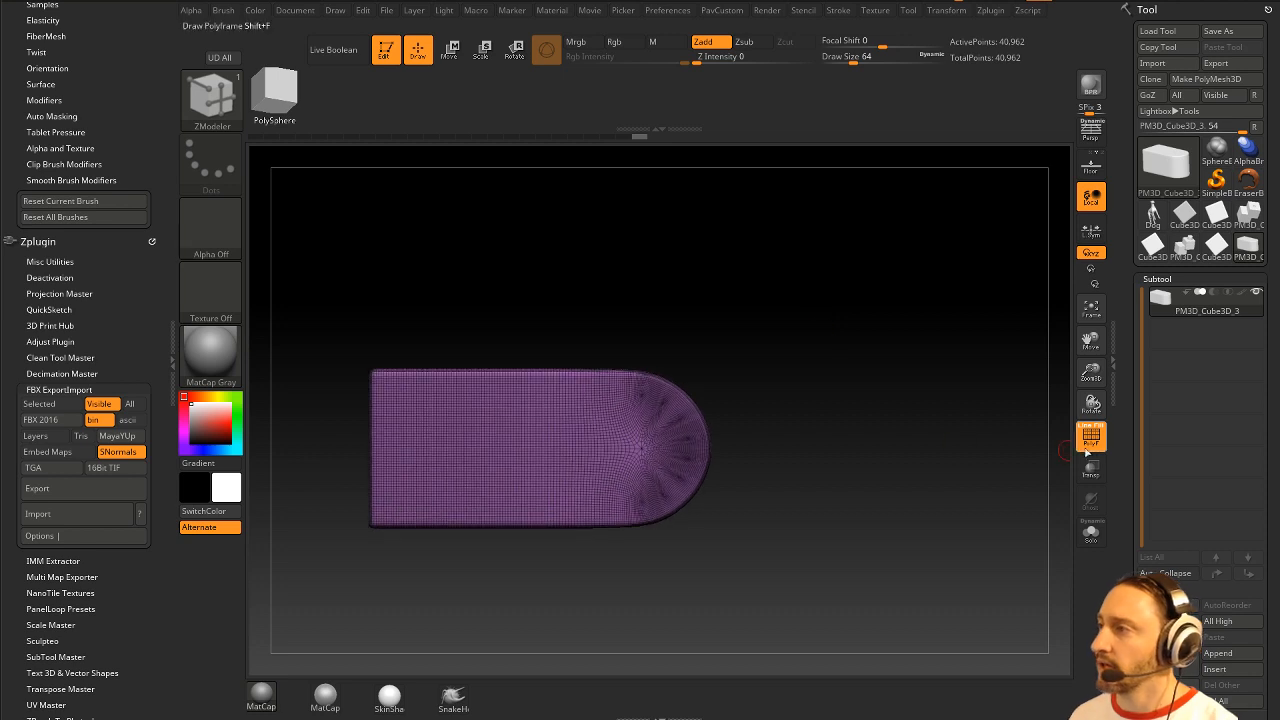
left_click(1088, 446)
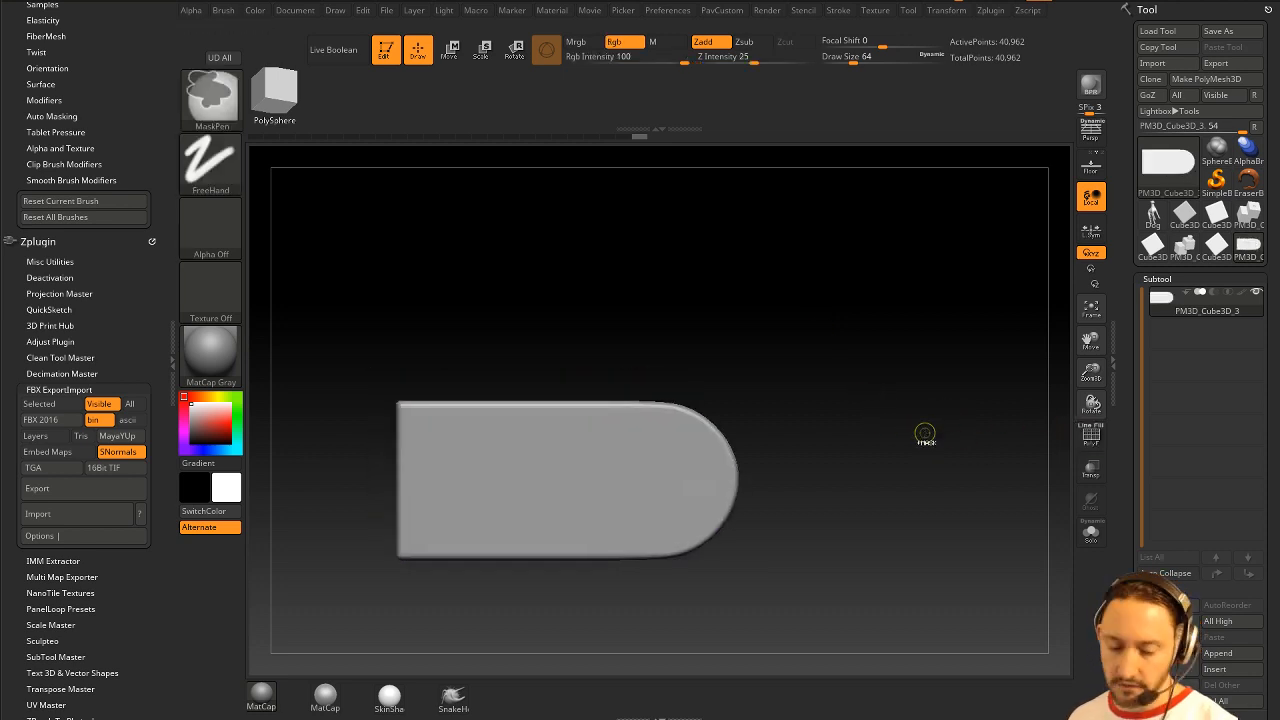
Step: Subdivide the rounded block by one more level
key("ctrl+d")
left_click_drag(908, 439, 930, 431, "alt")
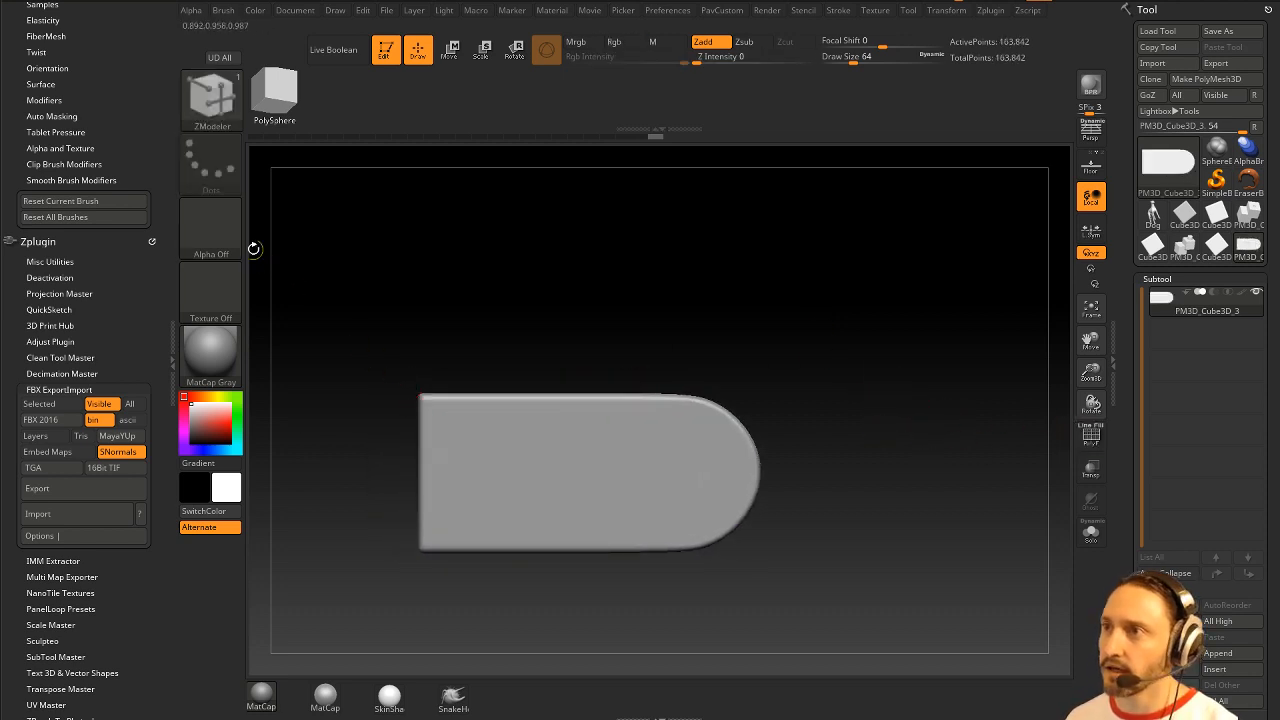
left_click(210, 162, "ctrl")
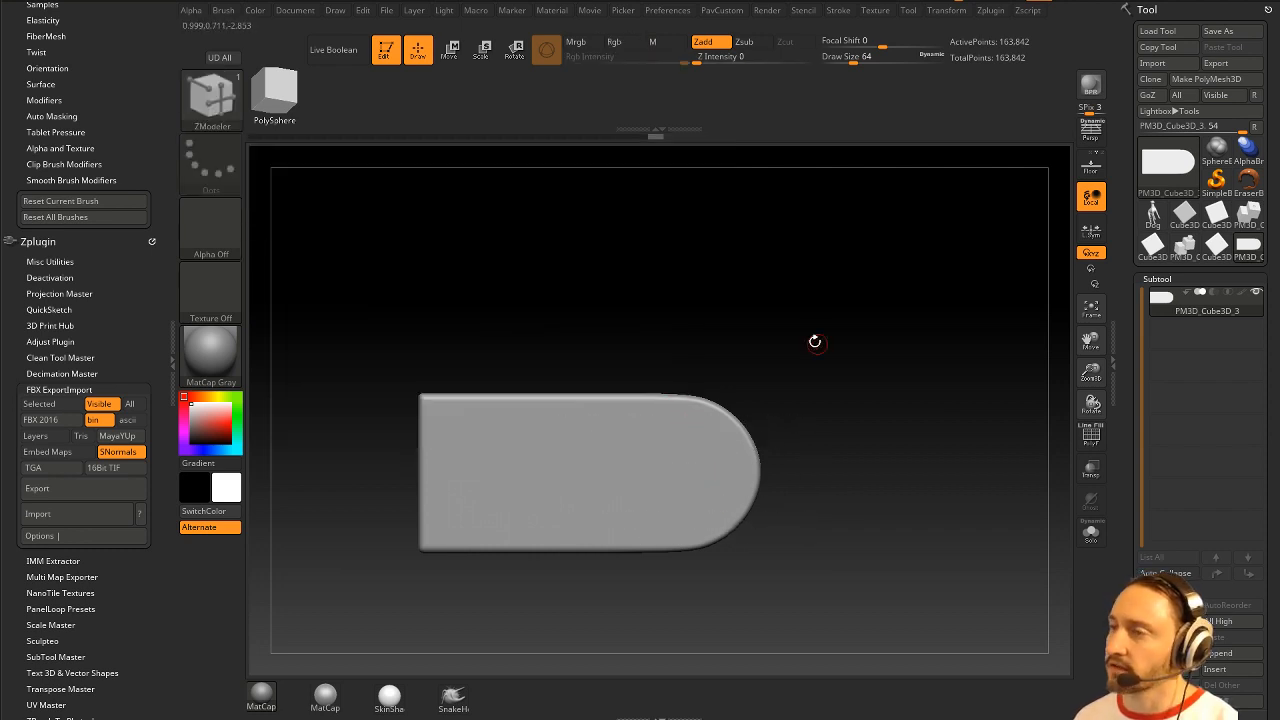
left_click_drag(814, 340, 800, 345, "alt")
Step: Load the CircleText004 alpha from LightBox's Military alphas and hide LightBox
key("comma")
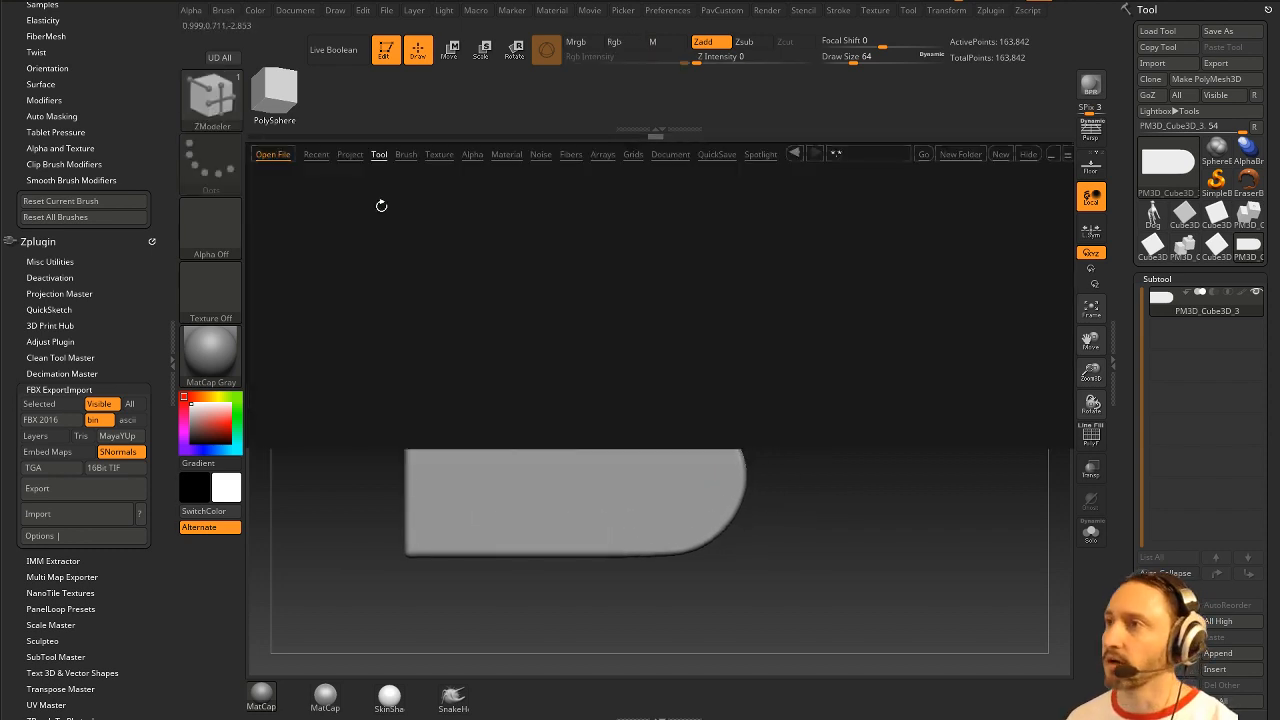
left_click(470, 155)
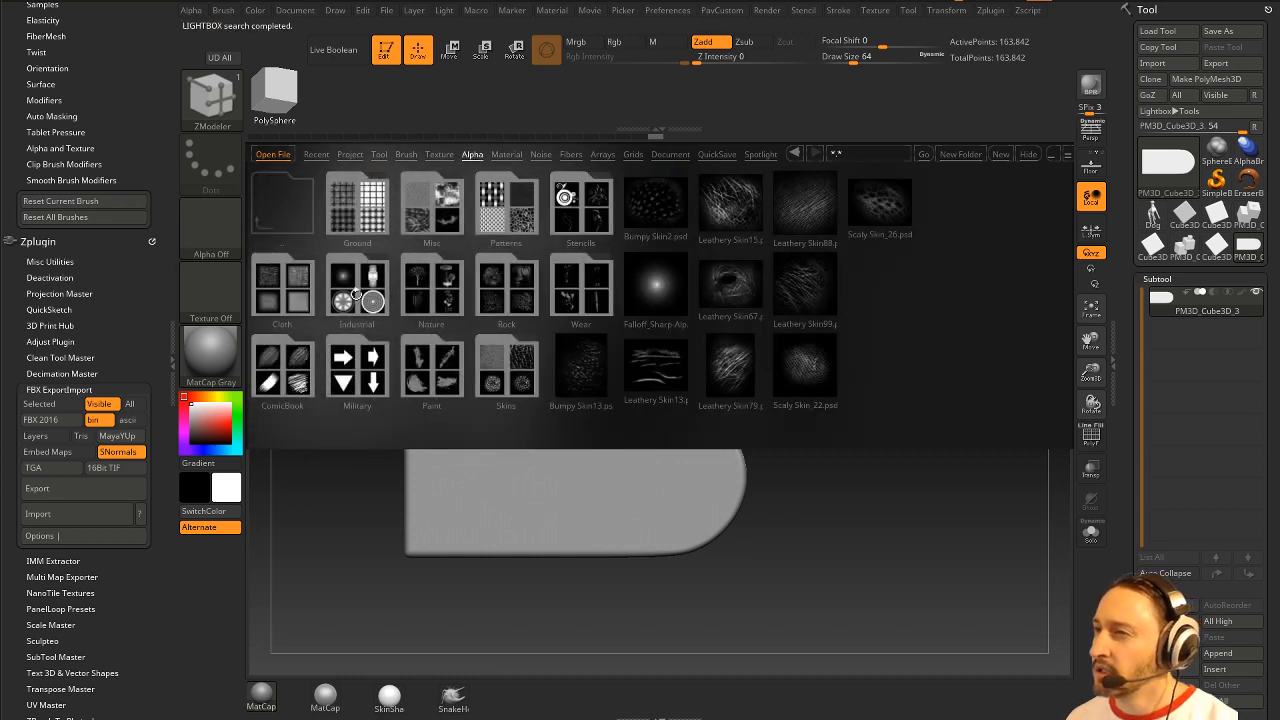
left_click(370, 324)
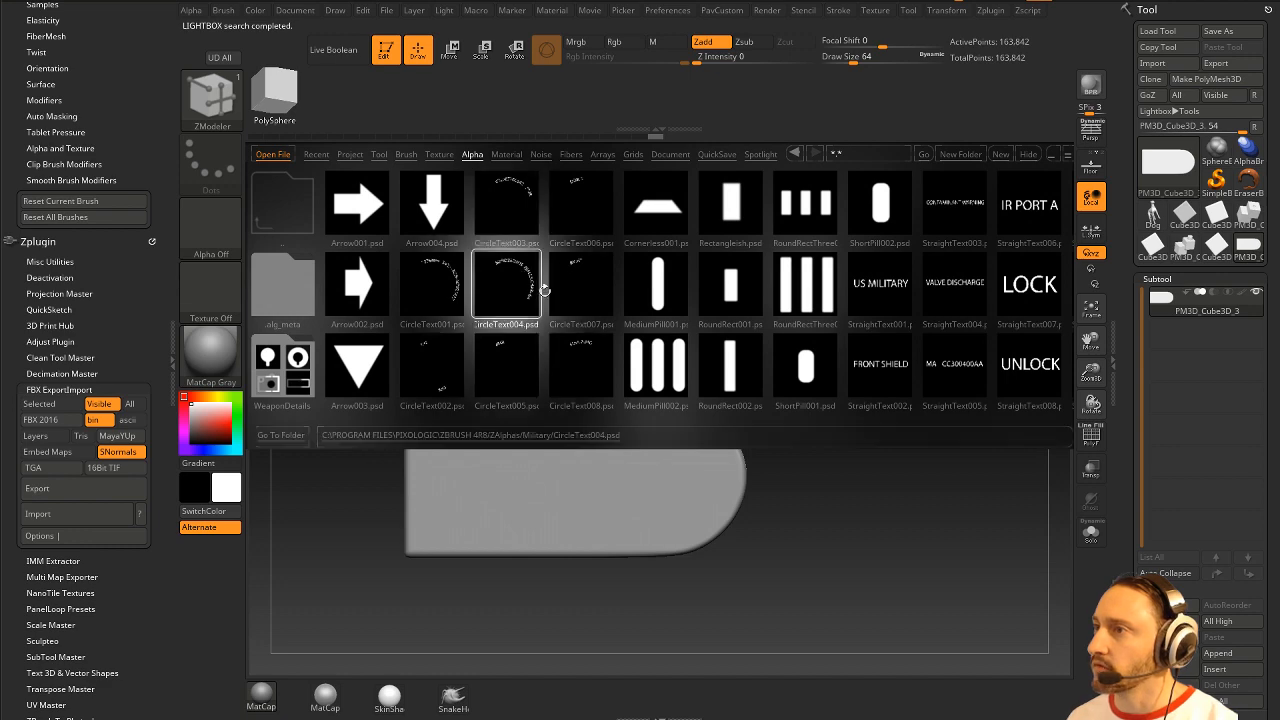
left_click(1024, 157)
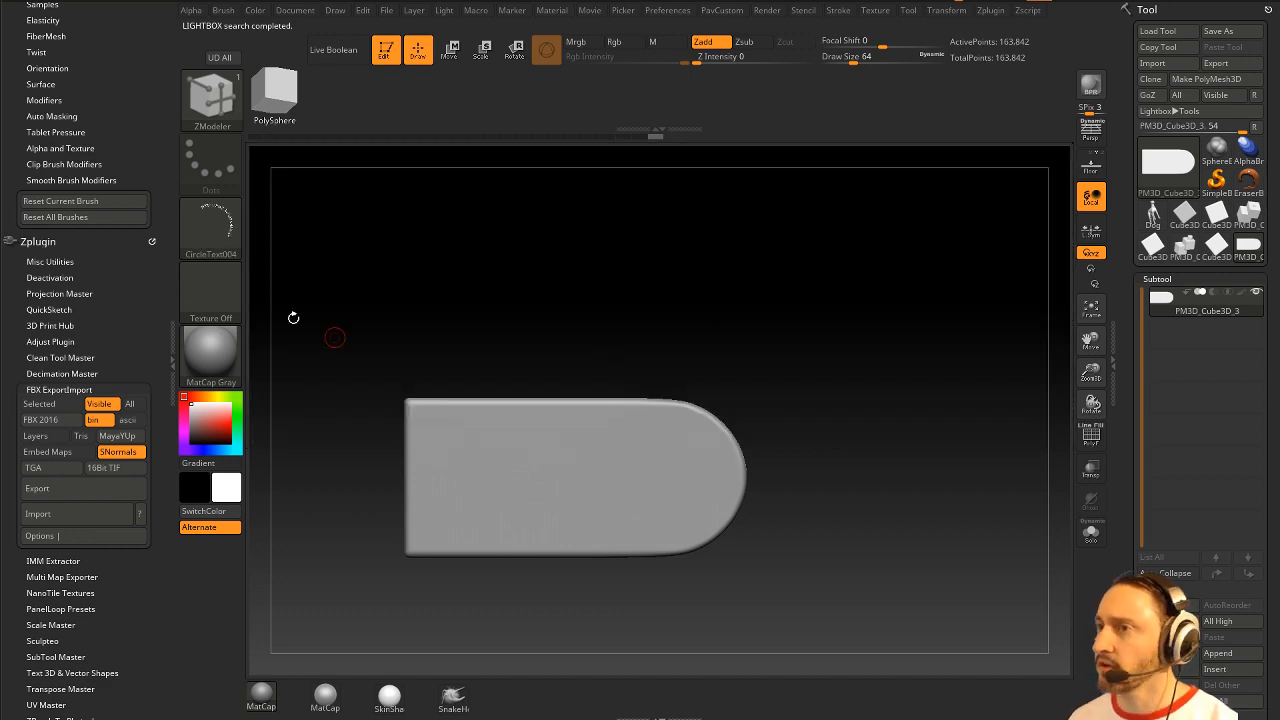
Step: Give the MaskPen brush the CircleText004 alpha and the DragRect stroke
left_click(215, 232)
left_click(548, 238)
left_click(211, 160)
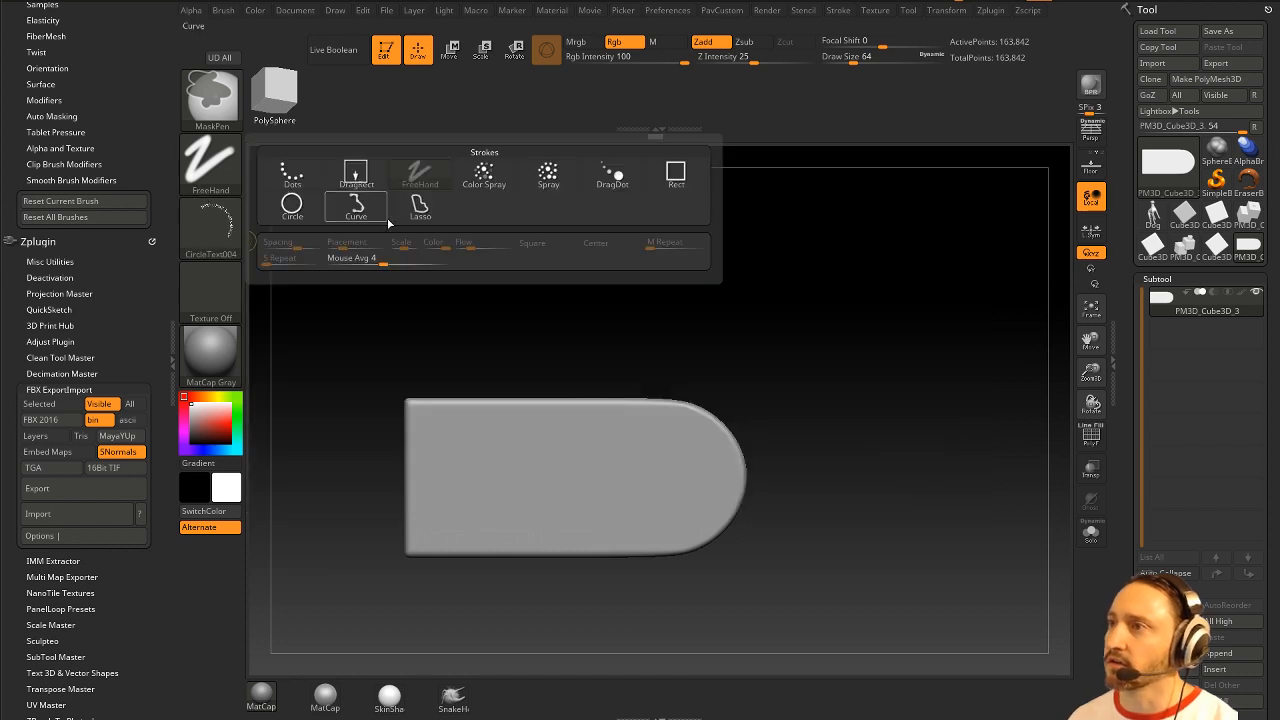
left_click(356, 177)
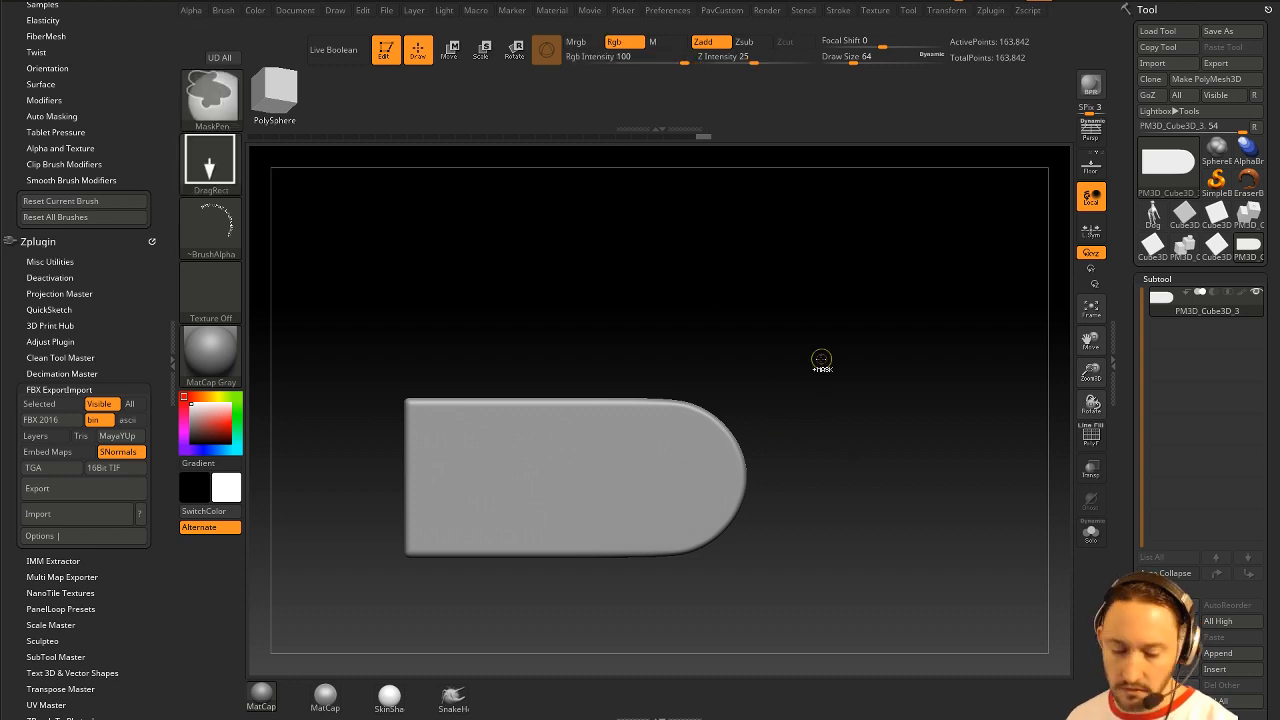
Step: Subdivide the block once more, clear the mask and set the MaskPen's Draw Size to 120
key("ctrl+d")
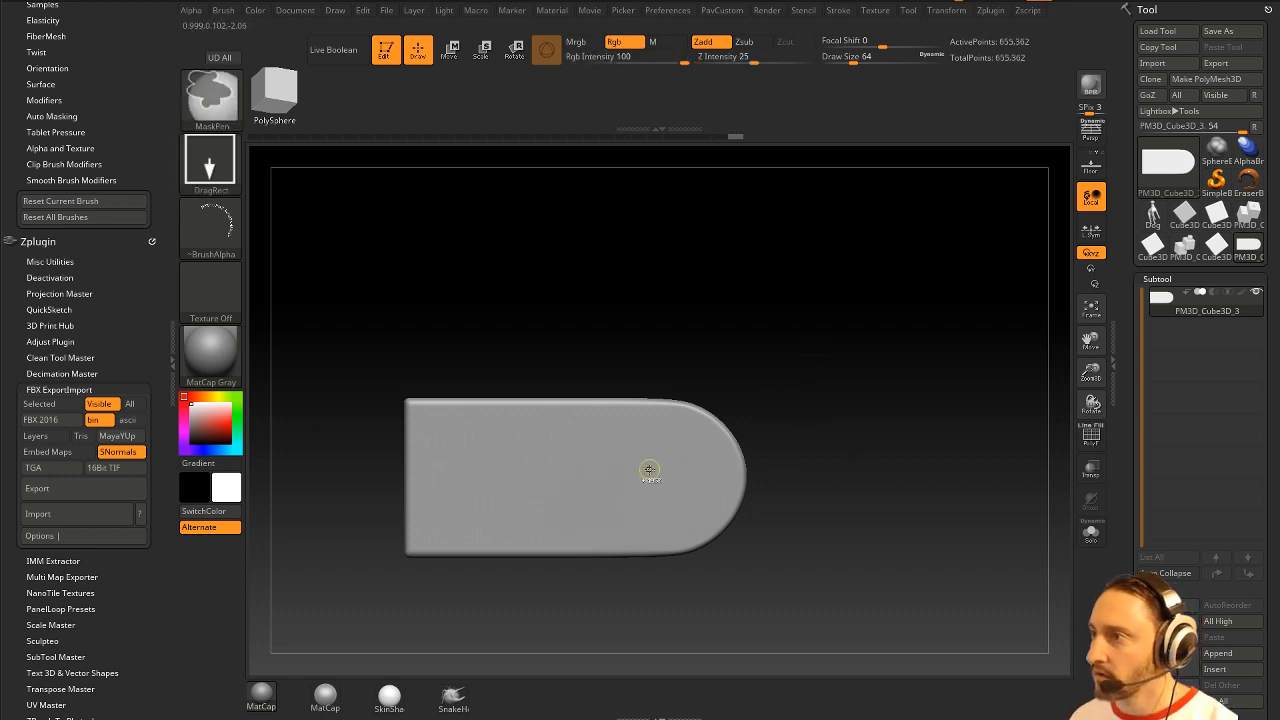
mouse_move(844, 367)
left_mouse_down("ctrl")
mouse_move(889, 442)
mouse_move(935, 461)
mouse_move(892, 436)
left_mouse_up("ctrl")
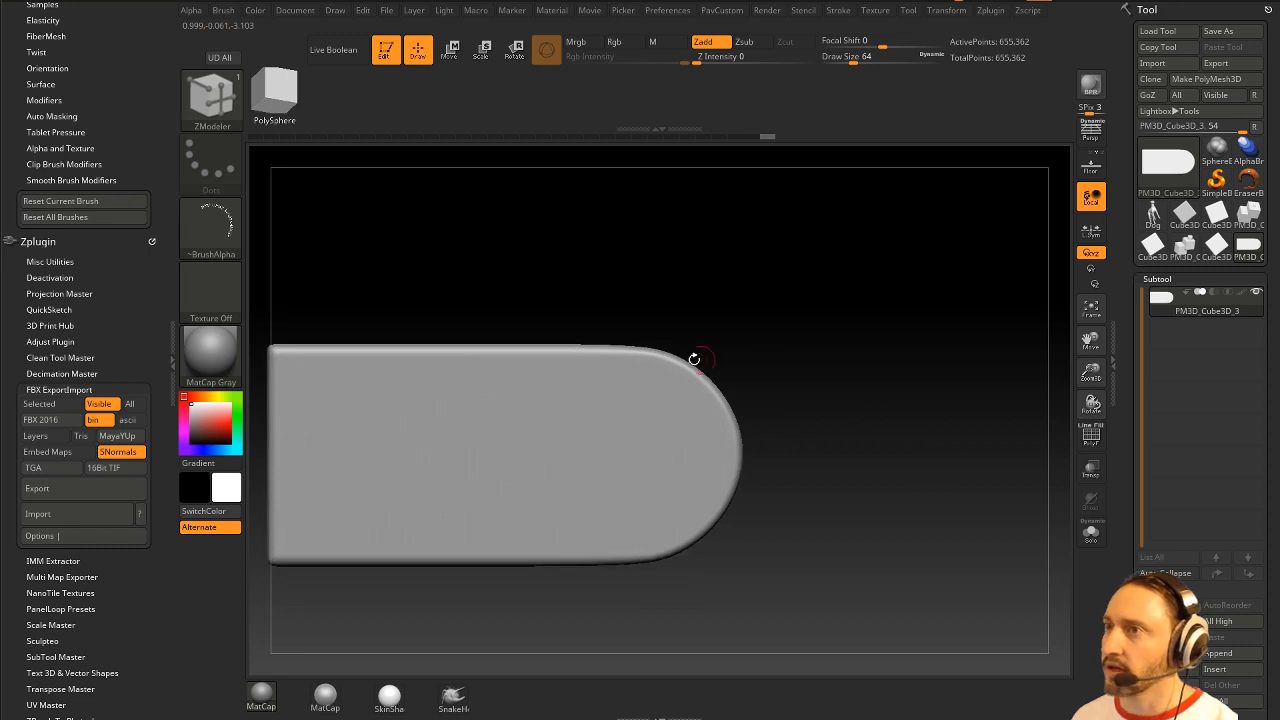
left_click(210, 163)
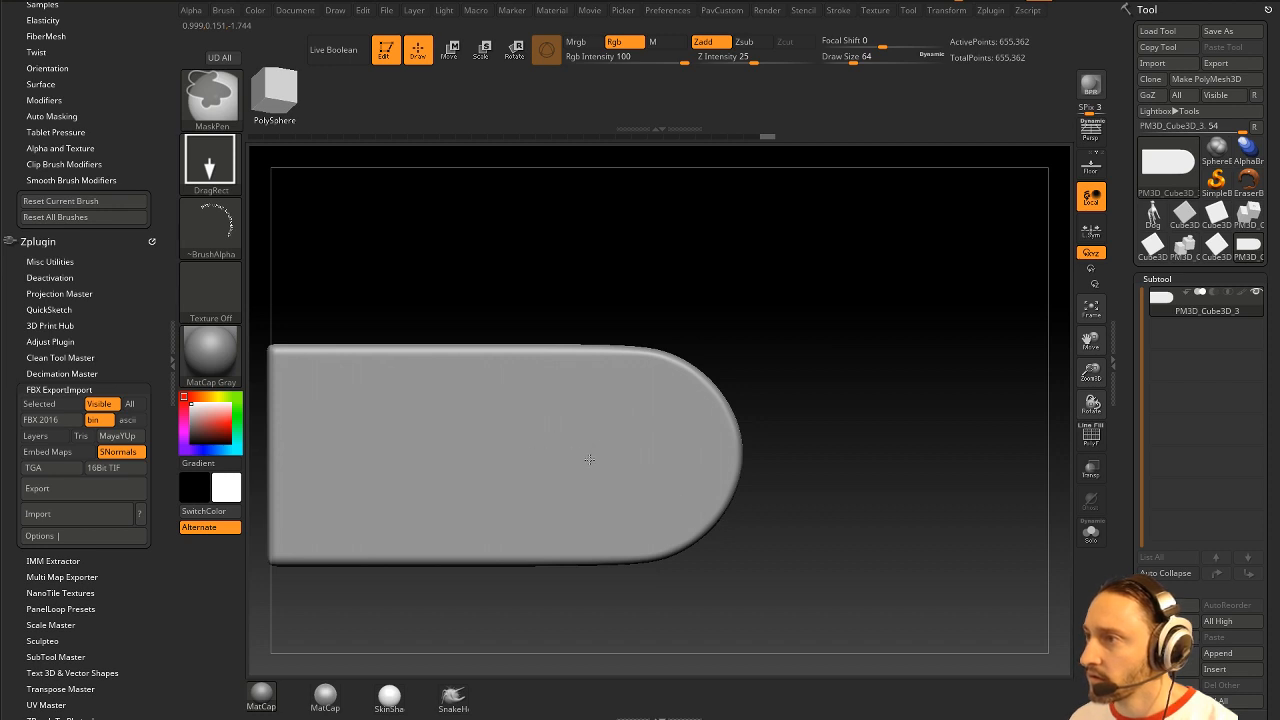
key("s")
left_click_drag(757, 333, 769, 336)
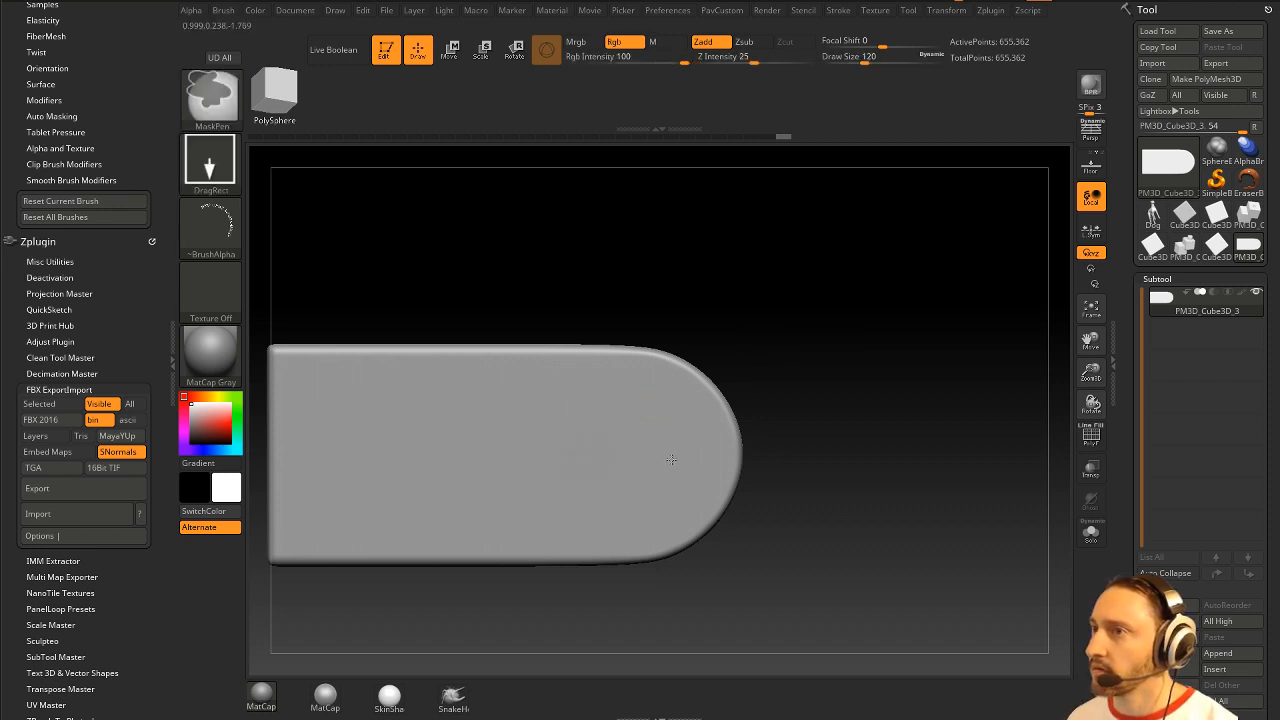
Step: Try masking across the block's rounded end with the MaskPen, clearing the mask after each attempt
mouse_move(620, 277)
left_mouse_down("ctrl")
mouse_move(717, 477)
mouse_move(766, 506)
mouse_move(680, 541)
mouse_move(708, 553)
left_mouse_up("ctrl")
left_click_drag(866, 303, 897, 375, "ctrl")
mouse_move(744, 326)
left_mouse_down("ctrl")
mouse_move(719, 521)
mouse_move(688, 522)
mouse_move(716, 548)
mouse_move(704, 548)
mouse_move(692, 517)
mouse_move(738, 546)
mouse_move(738, 597)
mouse_move(715, 627)
left_mouse_up("ctrl")
left_click_drag(857, 367, 873, 395, "ctrl")
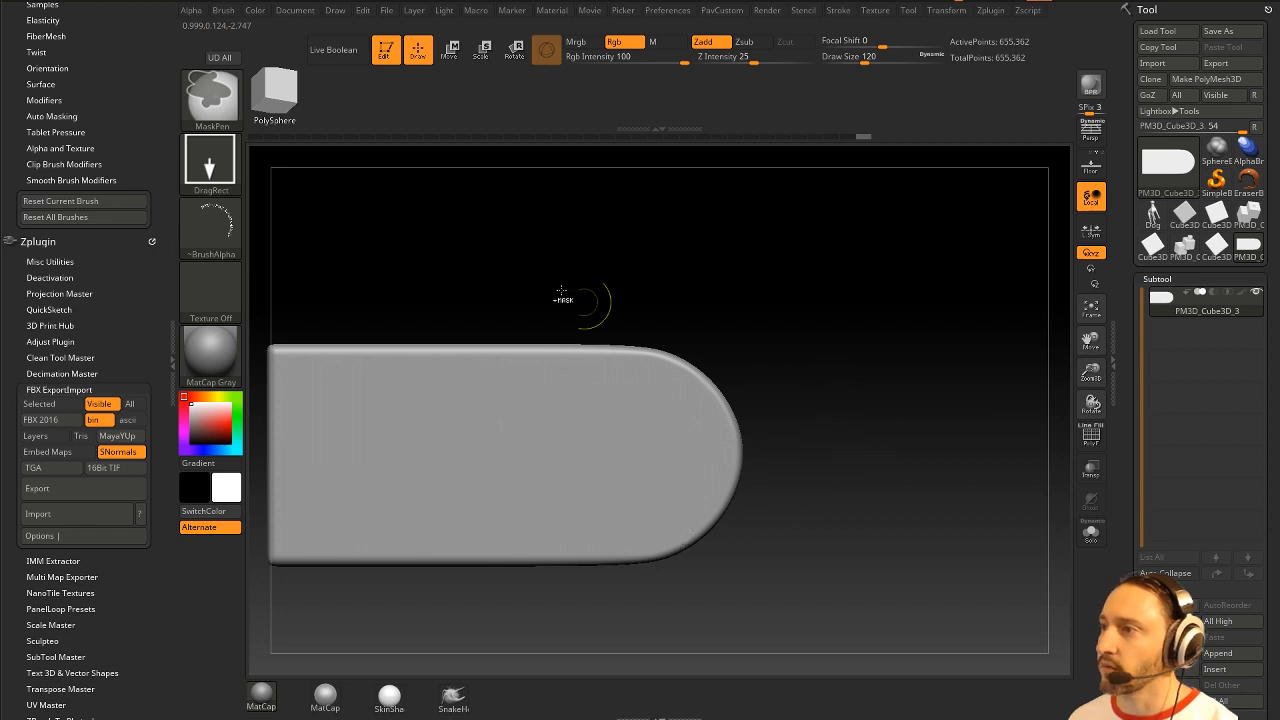
Step: Change the MaskPen's stroke to Rect
left_click(210, 160)
left_click(210, 225)
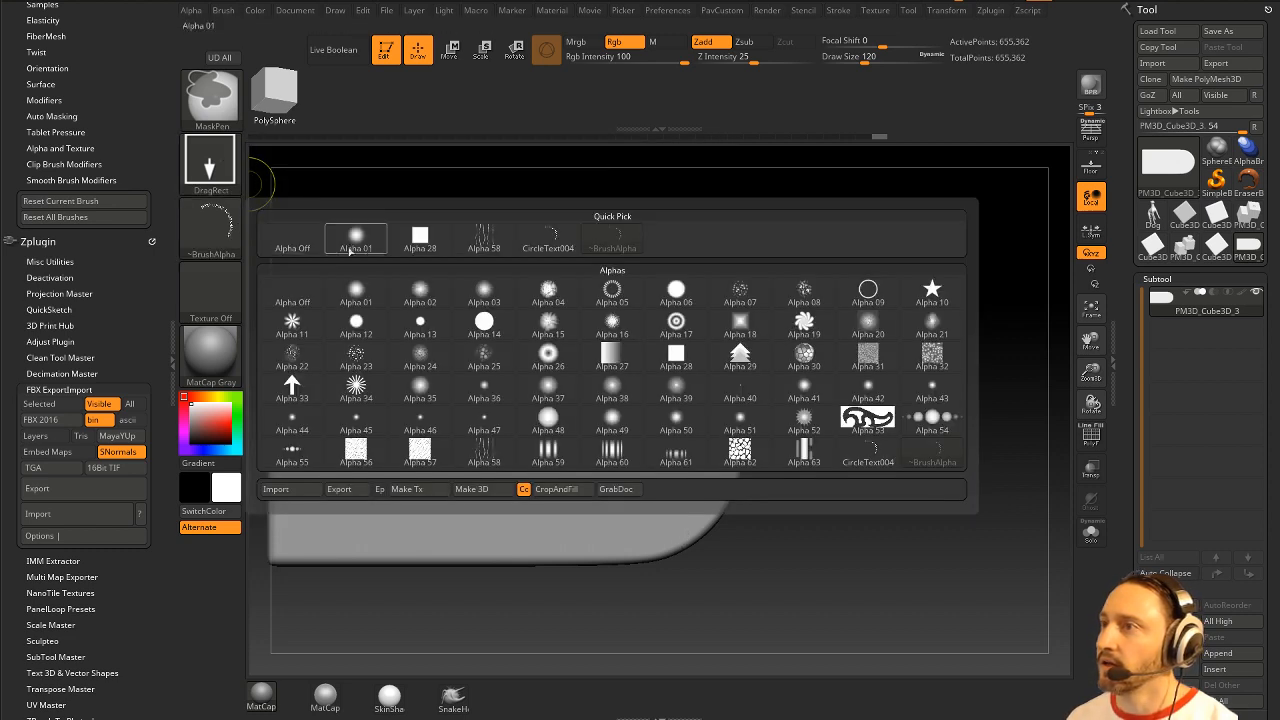
left_click(210, 160)
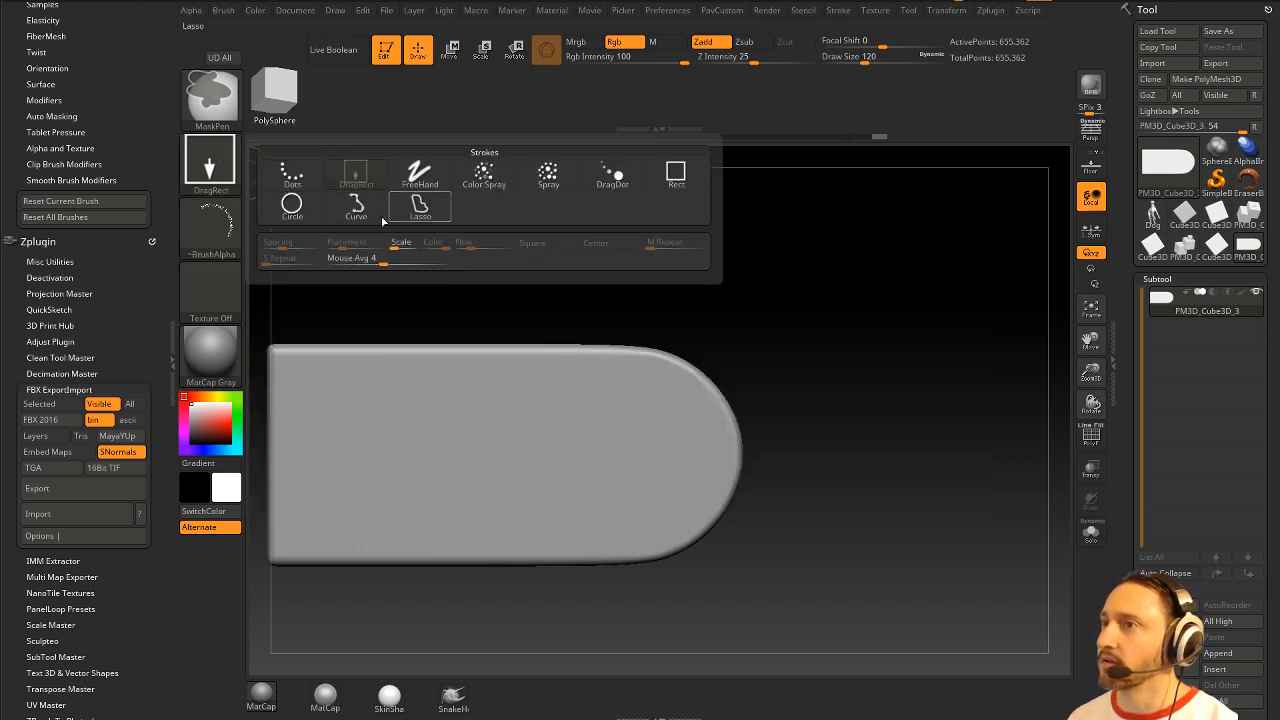
left_click(210, 160)
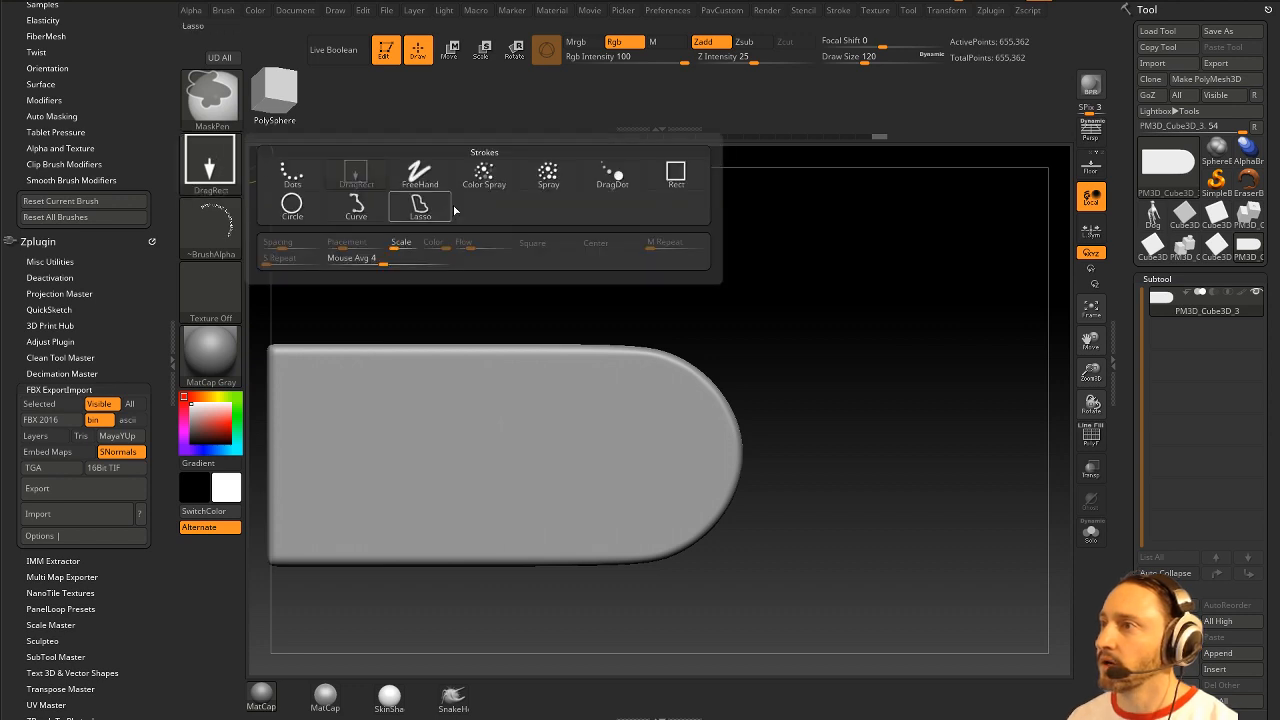
left_click(676, 174)
Step: Enable the Square and Center options for the MaskPen's Rect stroke
left_click(210, 160)
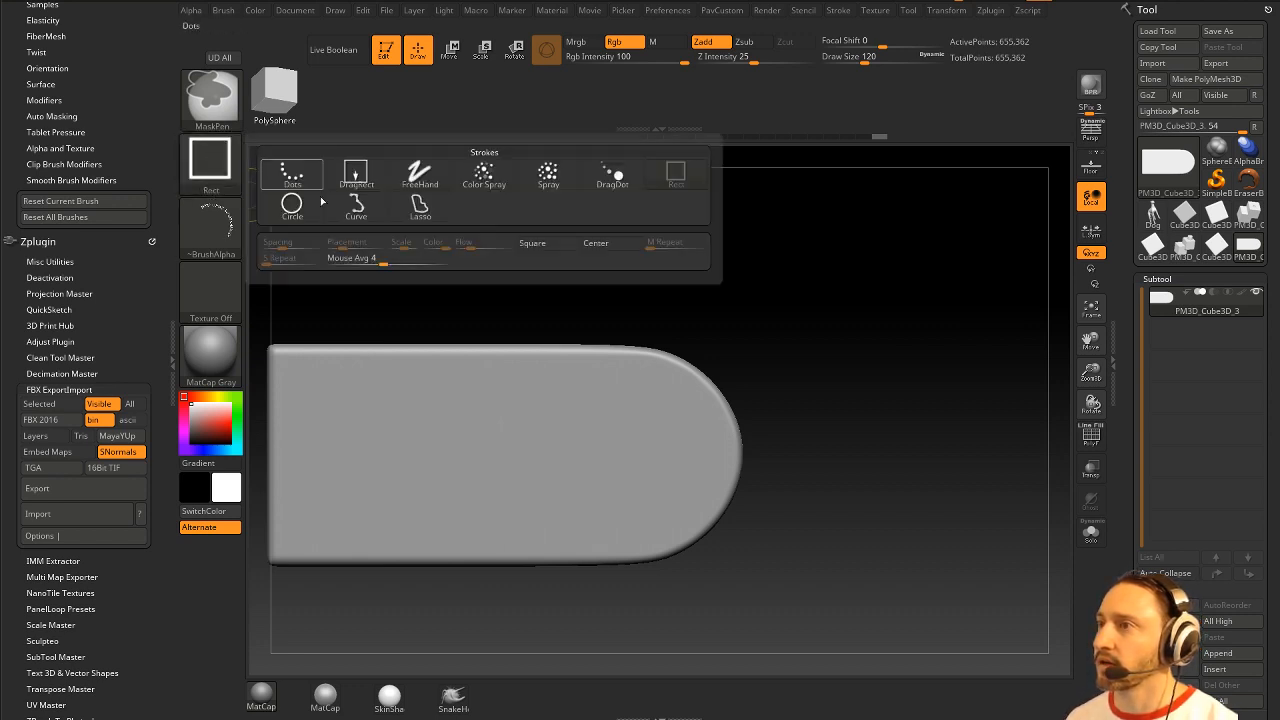
left_click(556, 250, "ctrl")
left_click(624, 254, "ctrl")
left_click(212, 165, "ctrl")
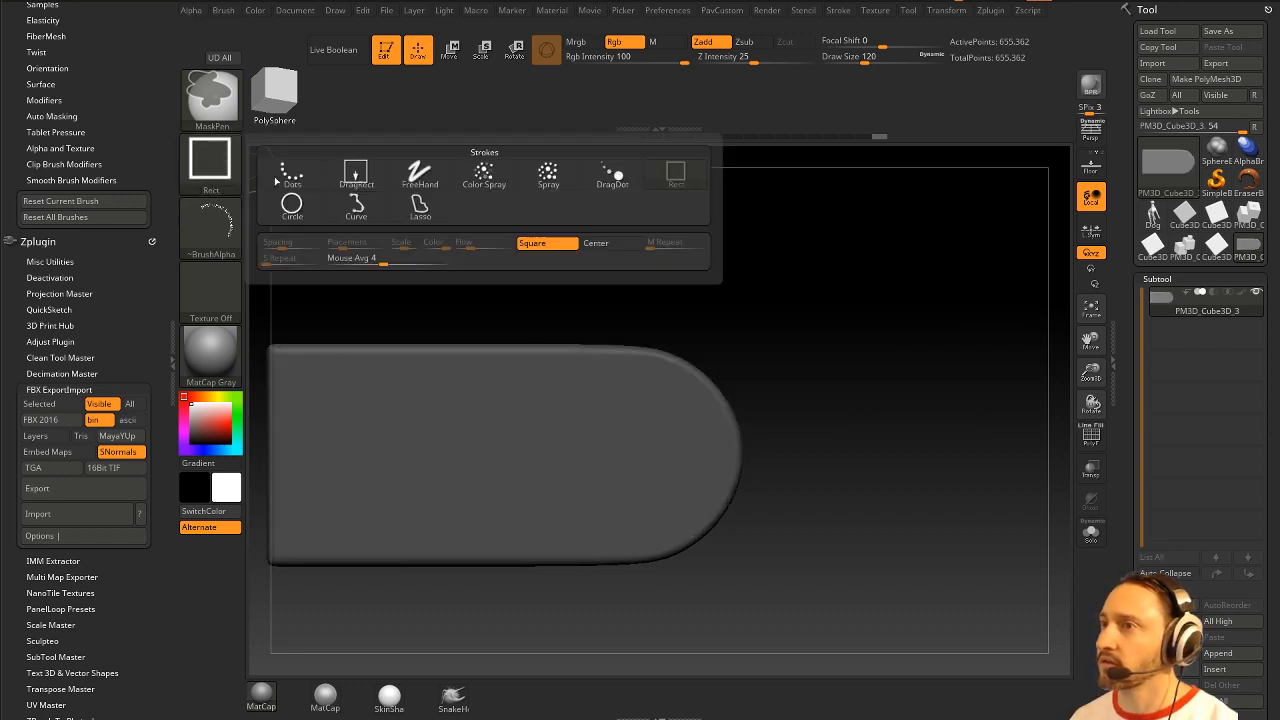
left_click(605, 248, "ctrl")
Step: Try masking the block's rounded end with the square, centred Rect stroke, clearing the mask after each attempt
left_click(840, 426, "ctrl")
left_click_drag(659, 456, 787, 513, "ctrl")
left_click_drag(783, 378, 809, 458, "ctrl")
left_click_drag(614, 444, 741, 600, "ctrl")
left_click_drag(920, 384, 923, 386, "ctrl")
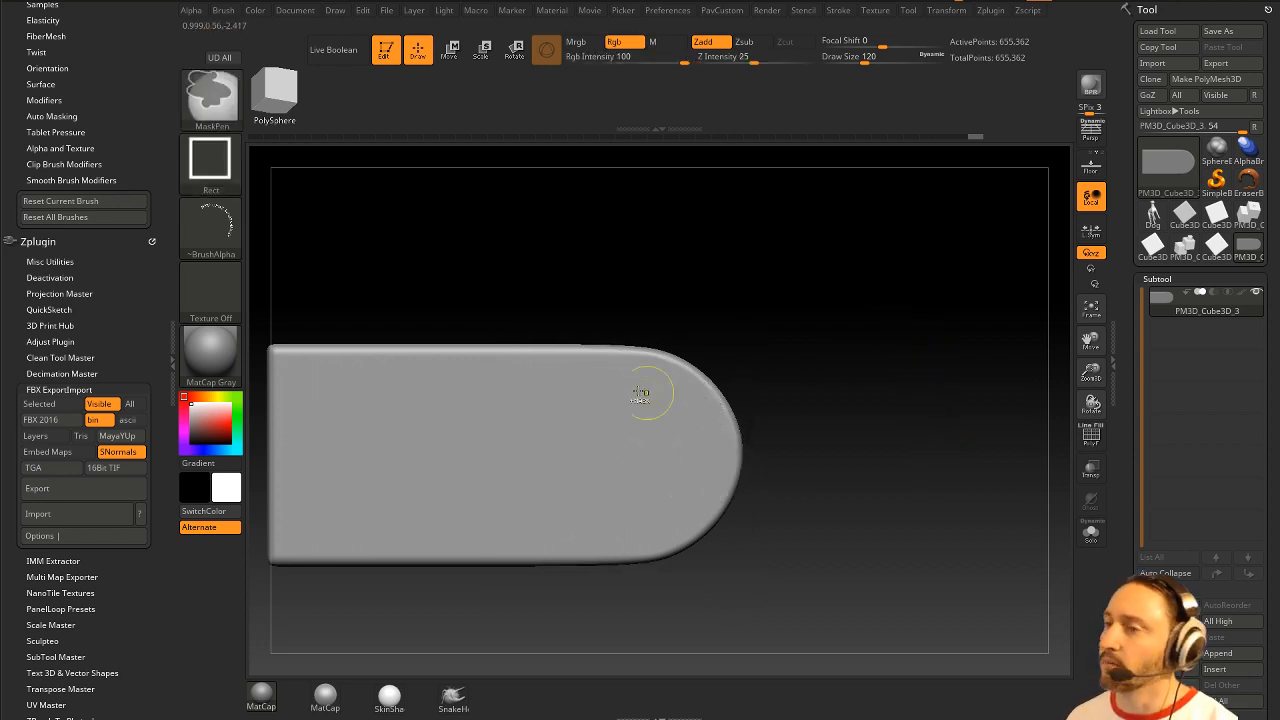
Step: Make ZModeler the active sculpting brush
key("b")
key("z")
key("m")
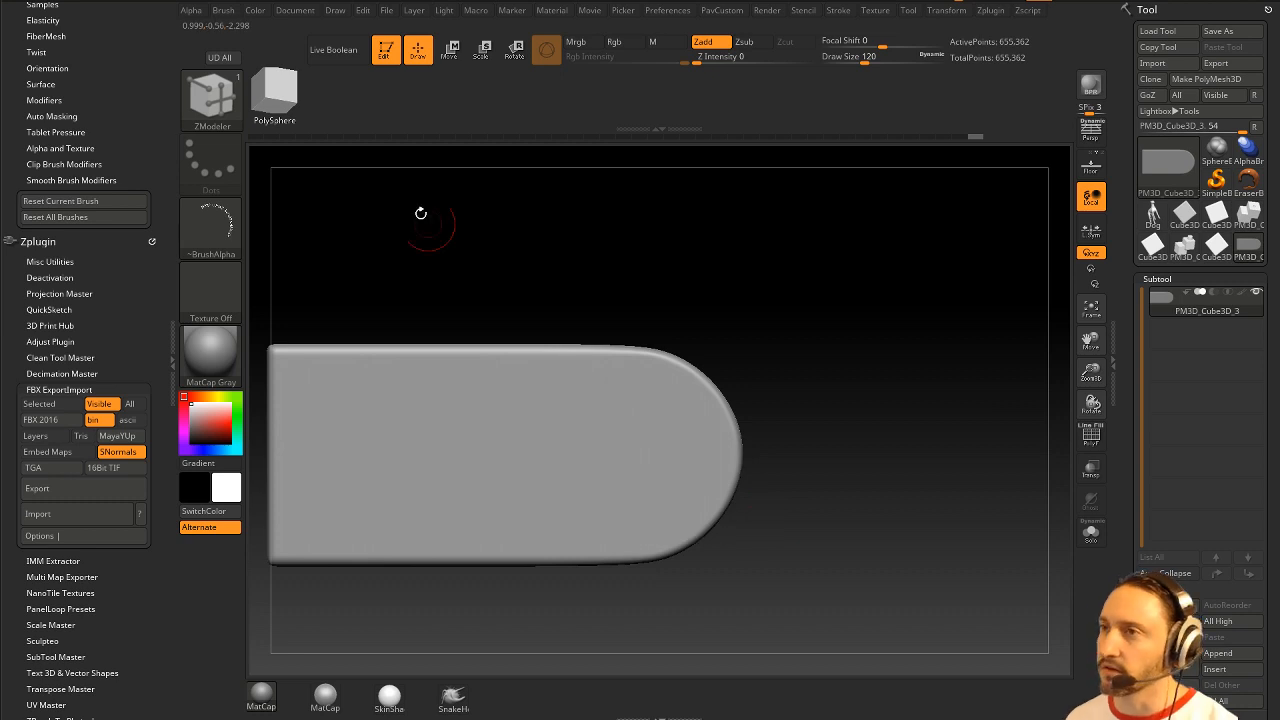
key("ctrl")
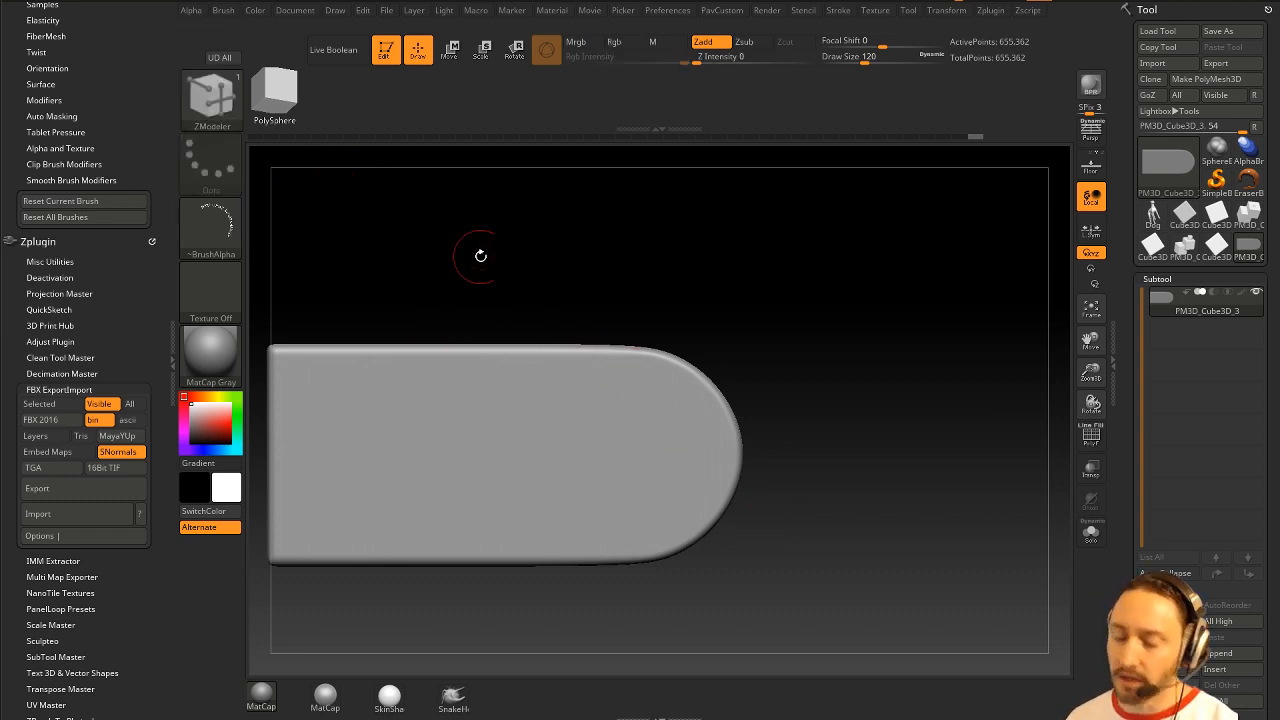
Step: Choose the TransposeSmart brush with the ~BrushAlpha alpha and swap the gizmo for the transpose line
key("b")
key("t")
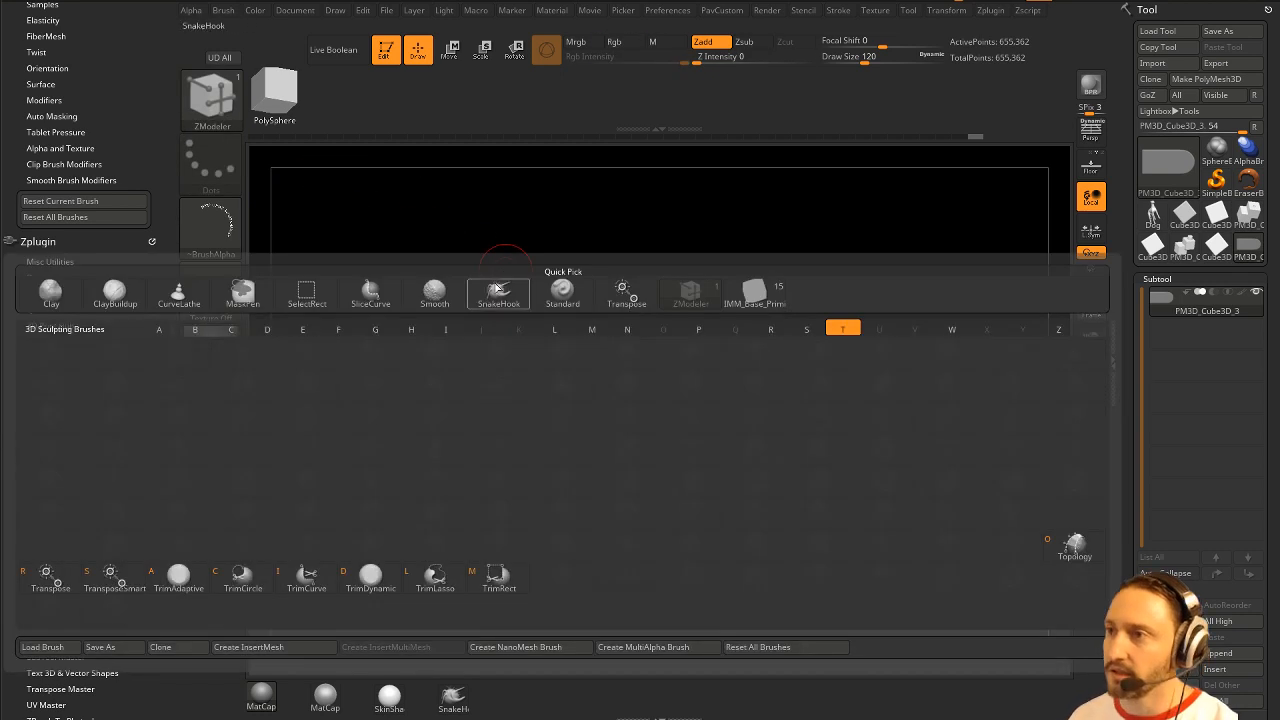
left_click(110, 576)
left_click(210, 226)
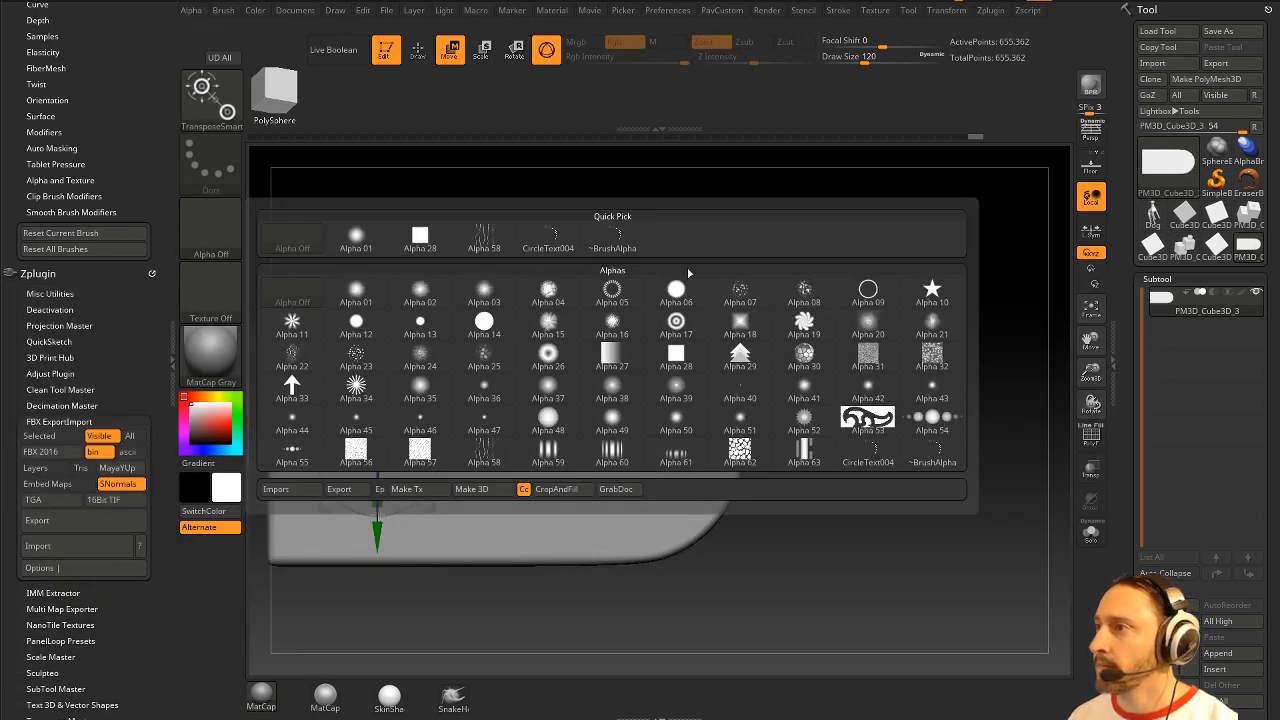
left_click(613, 238)
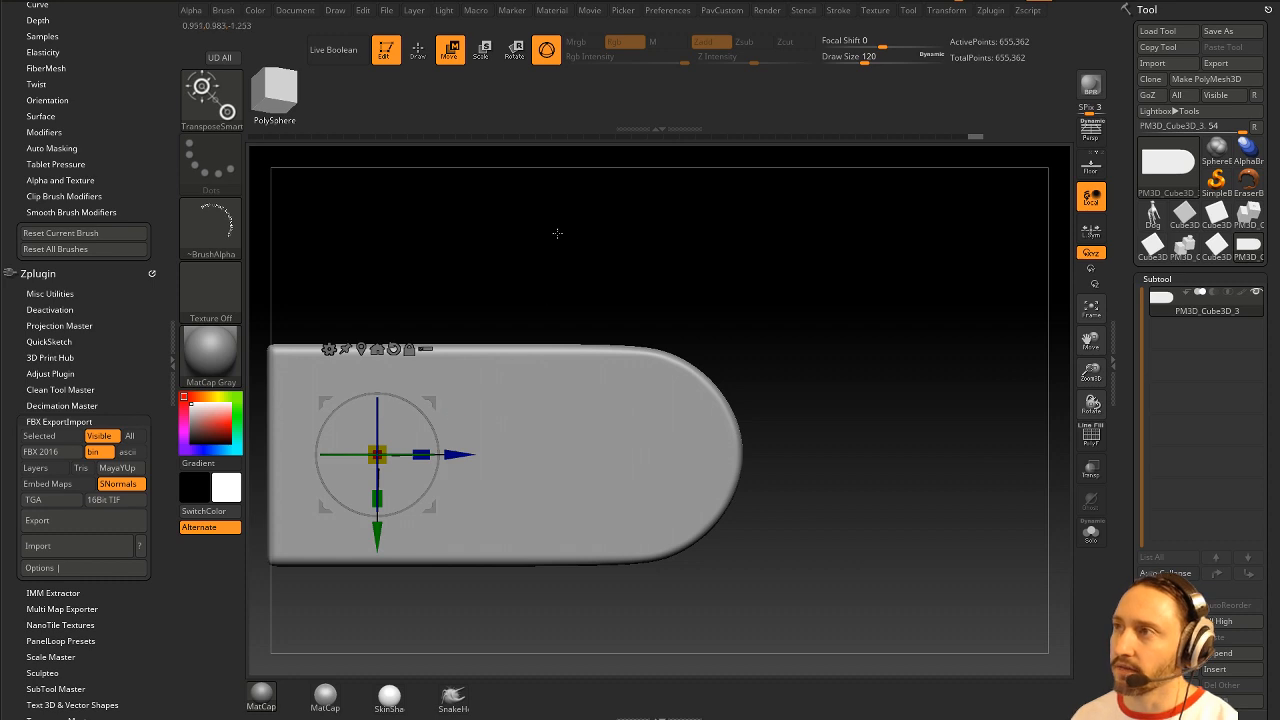
left_click(547, 54)
Step: Mask the curved text along the block's rounded end, undoing the oversized first attempt, and invert the mask
right_click_drag(846, 369, 867, 335, "ctrl")
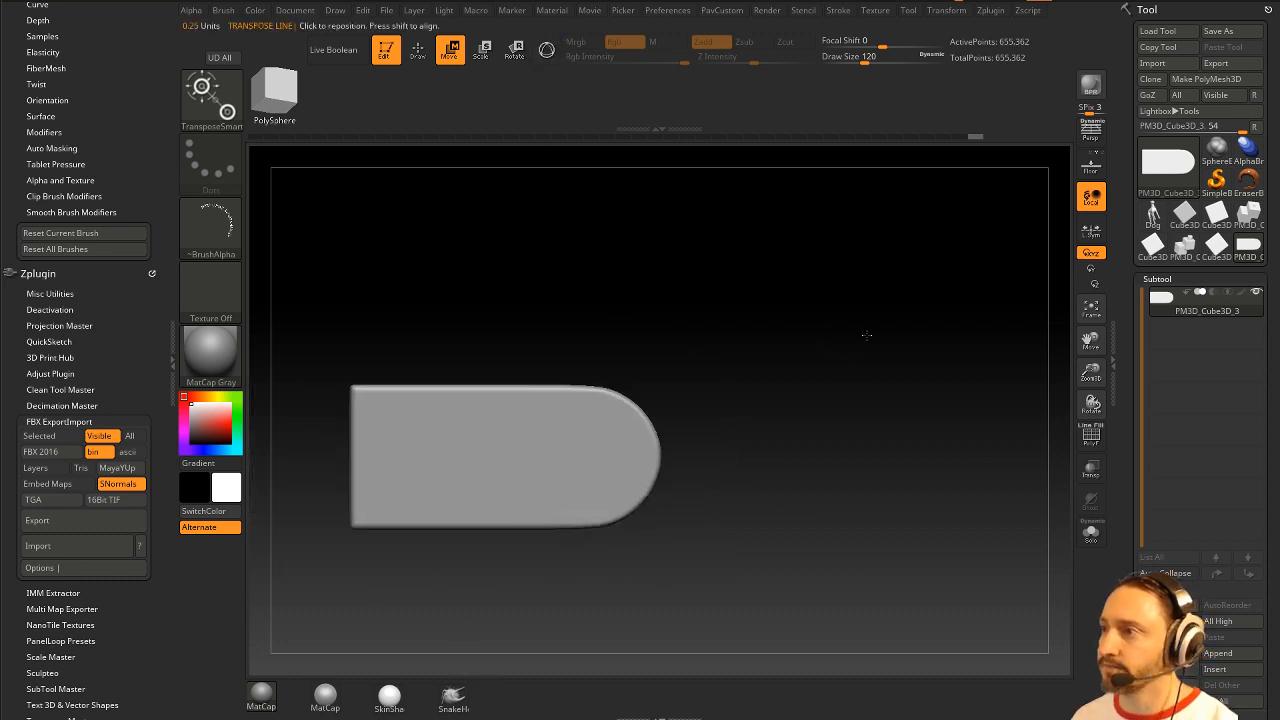
mouse_move(467, 443)
left_mouse_down()
mouse_move(561, 495)
mouse_move(560, 577)
mouse_move(485, 604)
mouse_move(509, 603)
mouse_move(309, 603)
mouse_move(383, 608)
mouse_move(346, 586)
left_mouse_up()
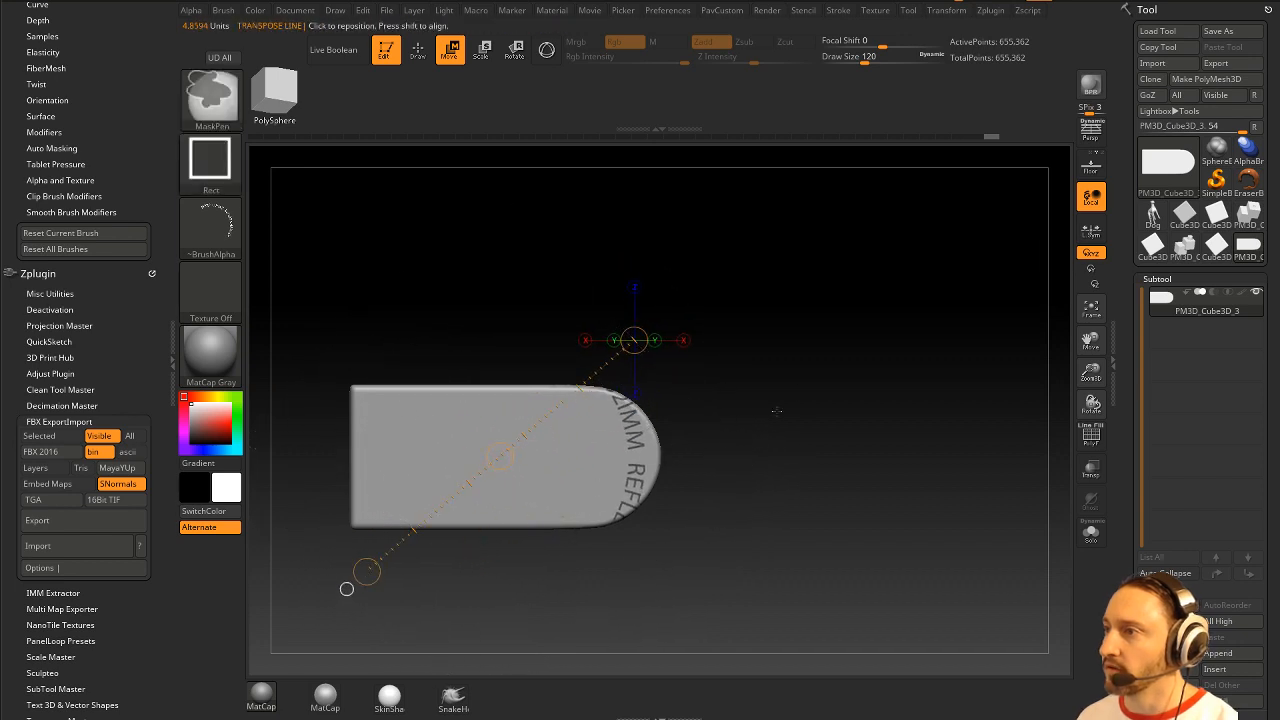
key("ctrl+z")
mouse_move(586, 472)
left_mouse_down()
mouse_move(533, 485)
mouse_move(530, 514)
mouse_move(548, 505)
mouse_move(545, 515)
mouse_move(551, 477)
mouse_move(560, 495)
mouse_move(515, 506)
mouse_move(524, 531)
mouse_move(540, 513)
left_mouse_up()
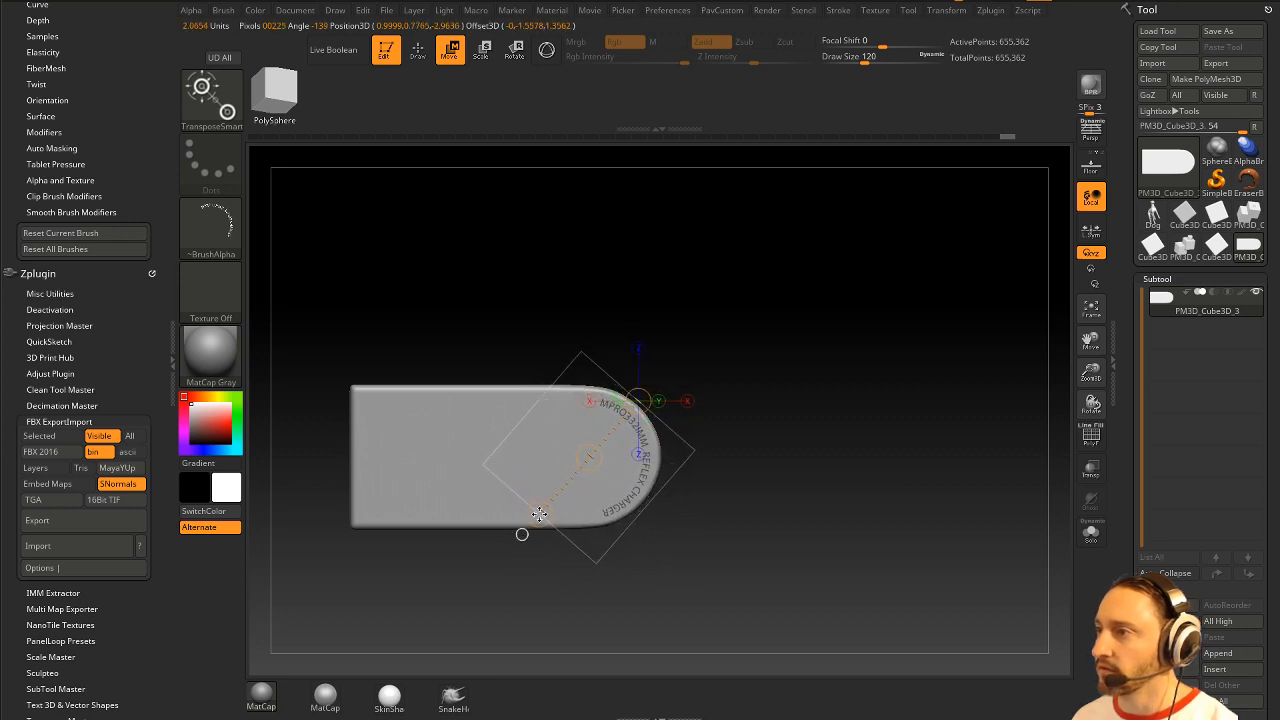
left_click(929, 376, "ctrl")
Step: Return to draw mode, engrave the unmasked text with a negative Inflate and clear the mask
right_click_drag(929, 376, 934, 396, "ctrl")
key("q")
key("2")
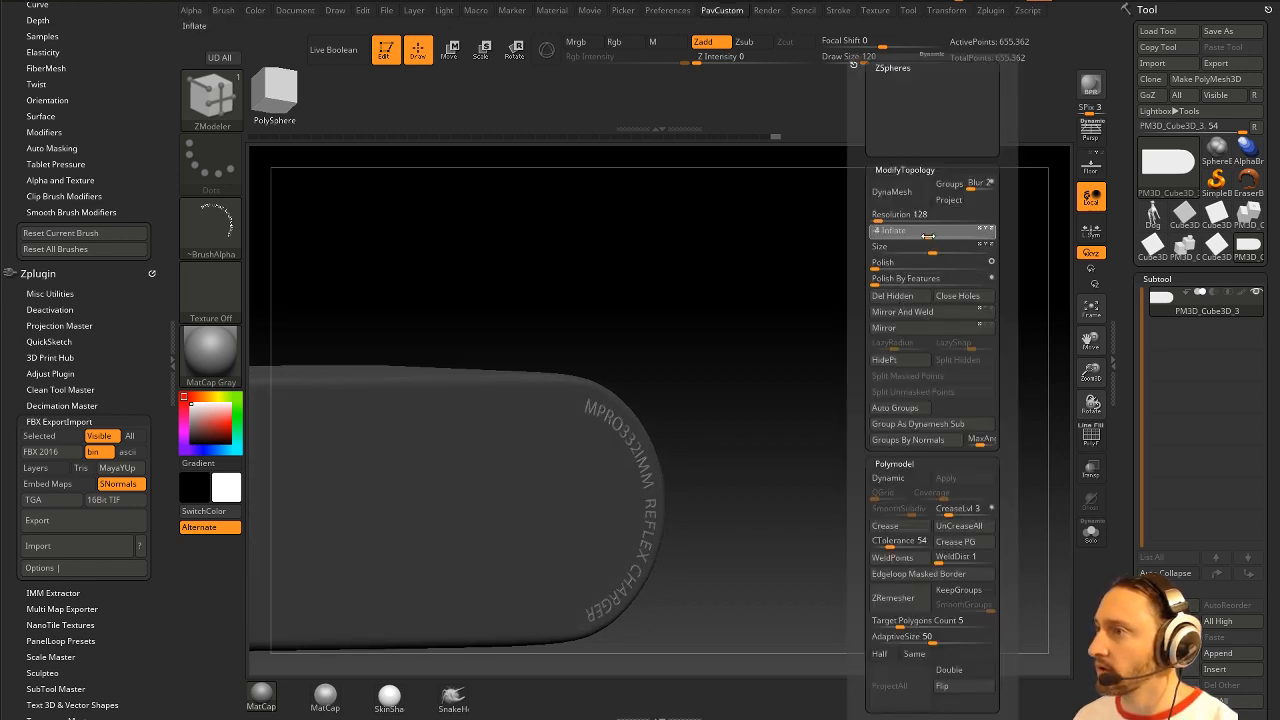
left_click_drag(925, 236, 923, 236)
left_click_drag(722, 316, 782, 366, "ctrl")
right_click_drag(838, 387, 884, 389)
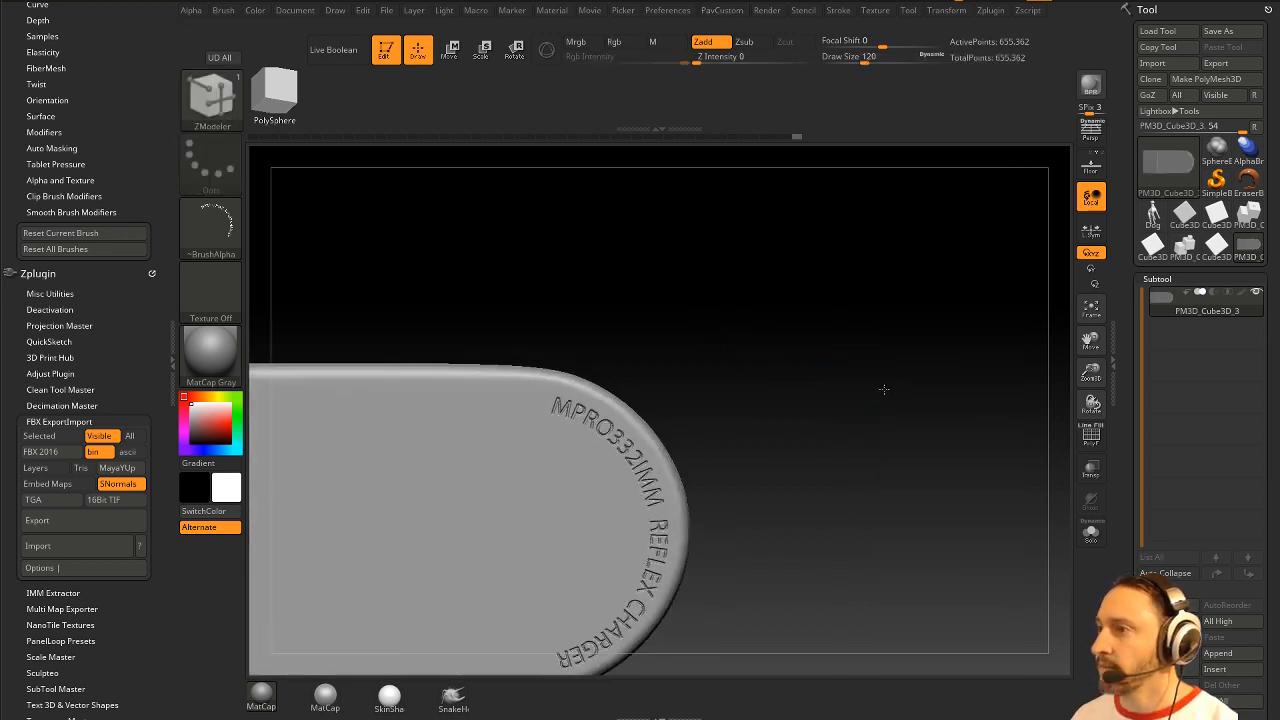
right_click_drag(911, 500, 915, 402, "alt")
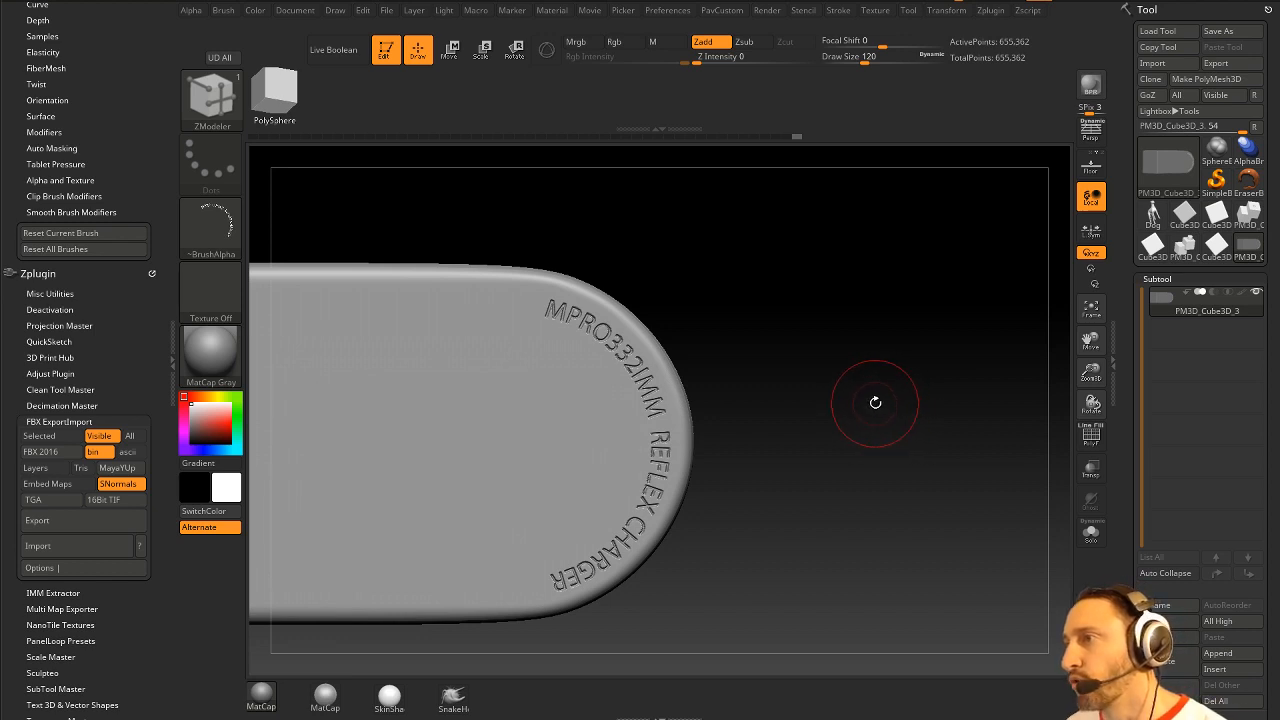
Step: Set the brush's Draw Size to 83
key("s")
left_click_drag(774, 359, 767, 359)
right_click_drag(606, 540, 618, 440, "ctrl")
right_click_drag(618, 440, 710, 442, "alt")
right_click_drag(934, 408, 946, 411)
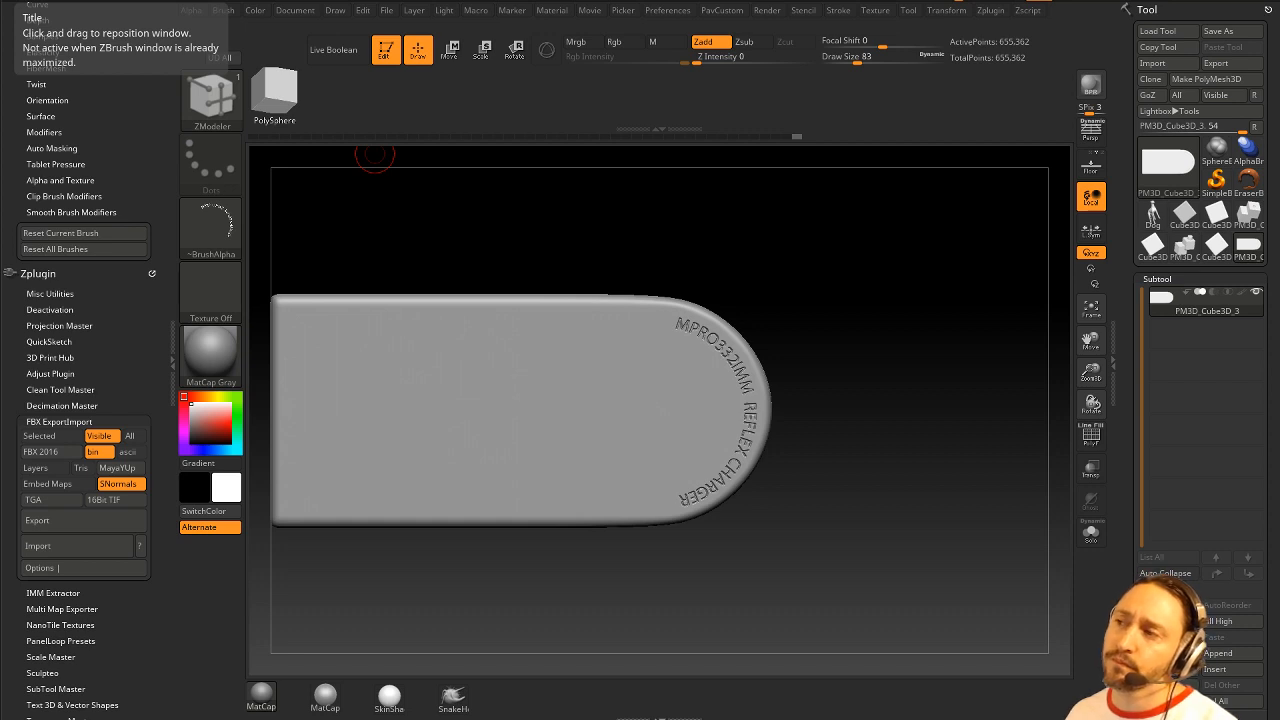
Step: Remove the docked Brush palette and expand the Multi Map Exporter settings
left_click_drag(142, 106, 147, 273)
left_click(155, 7)
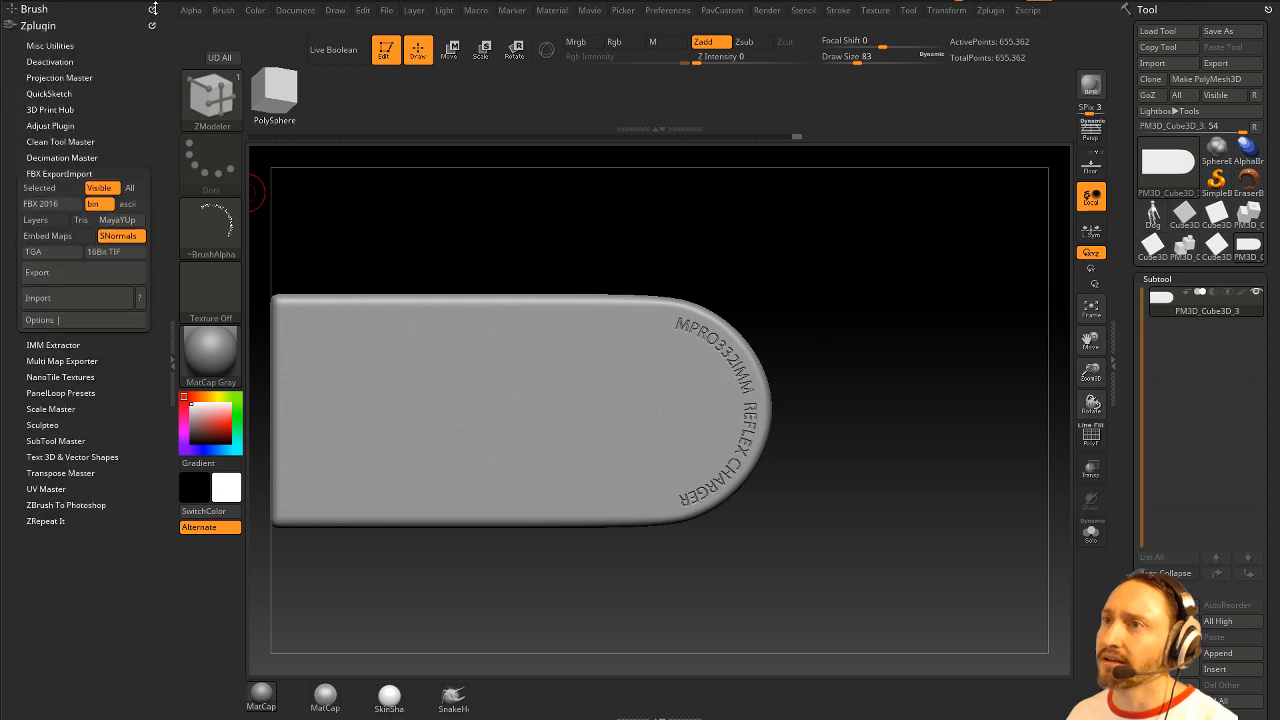
left_click(155, 7)
left_click(153, 9)
left_click(108, 10)
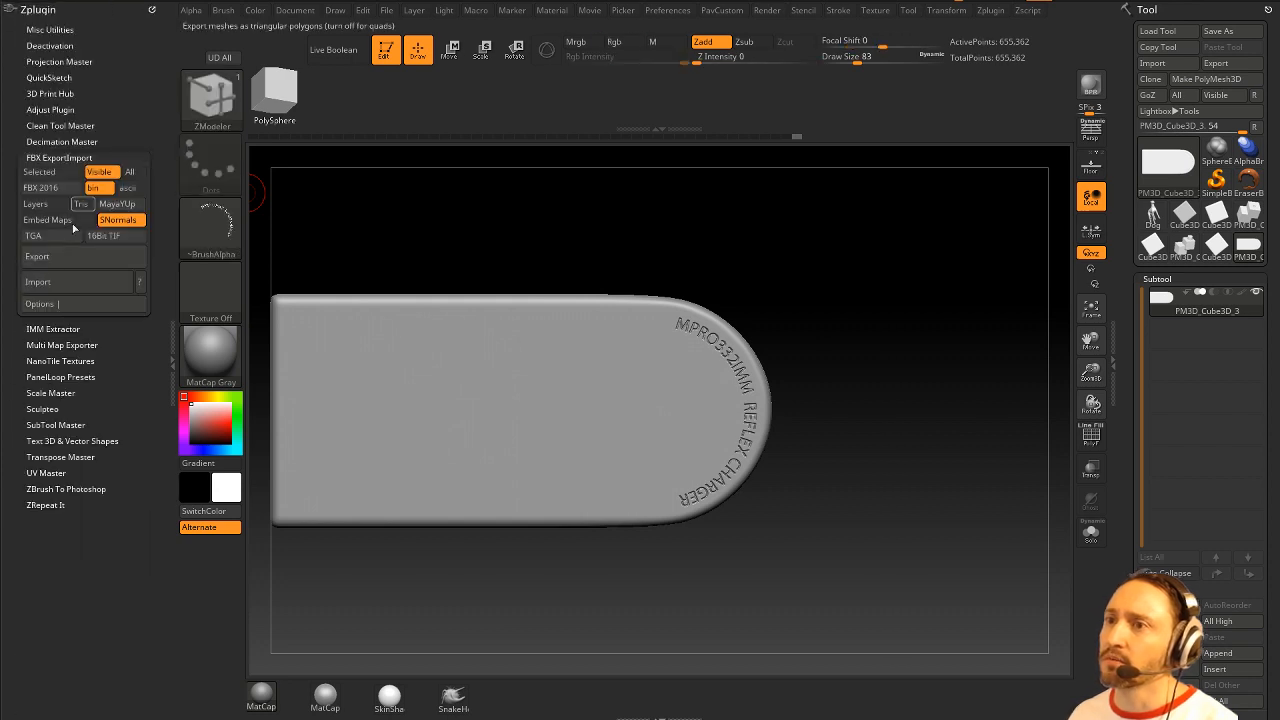
left_click(60, 345)
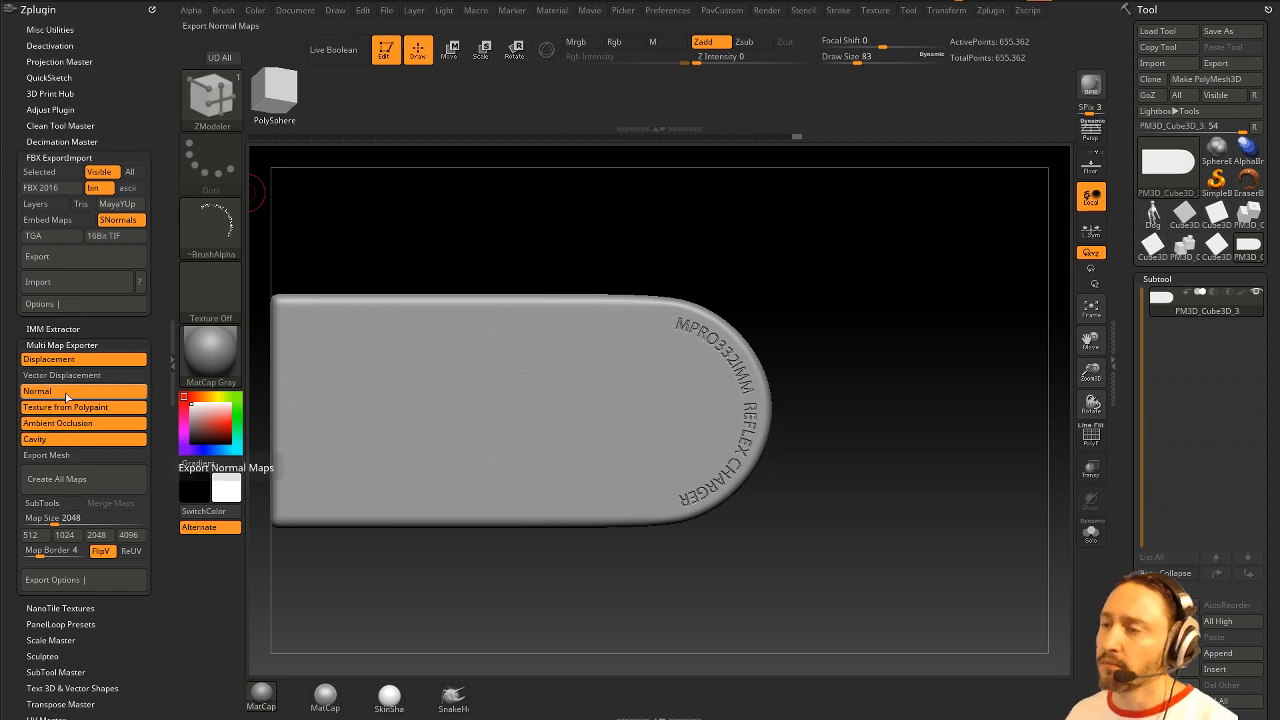
Step: Take the engraved block to subdivision level 1 and reconstruct its lower subdivision levels
left_click_drag(843, 286, 1110, 383)
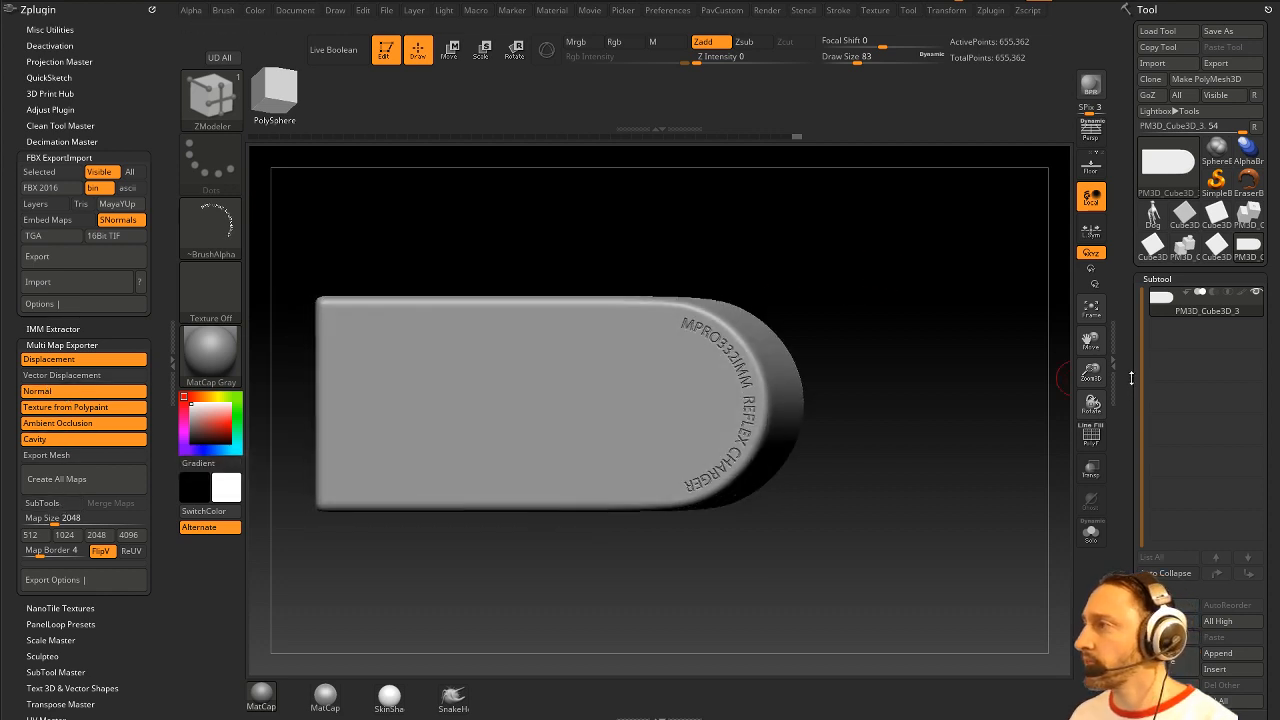
scroll(1138, 385, "down", 5)
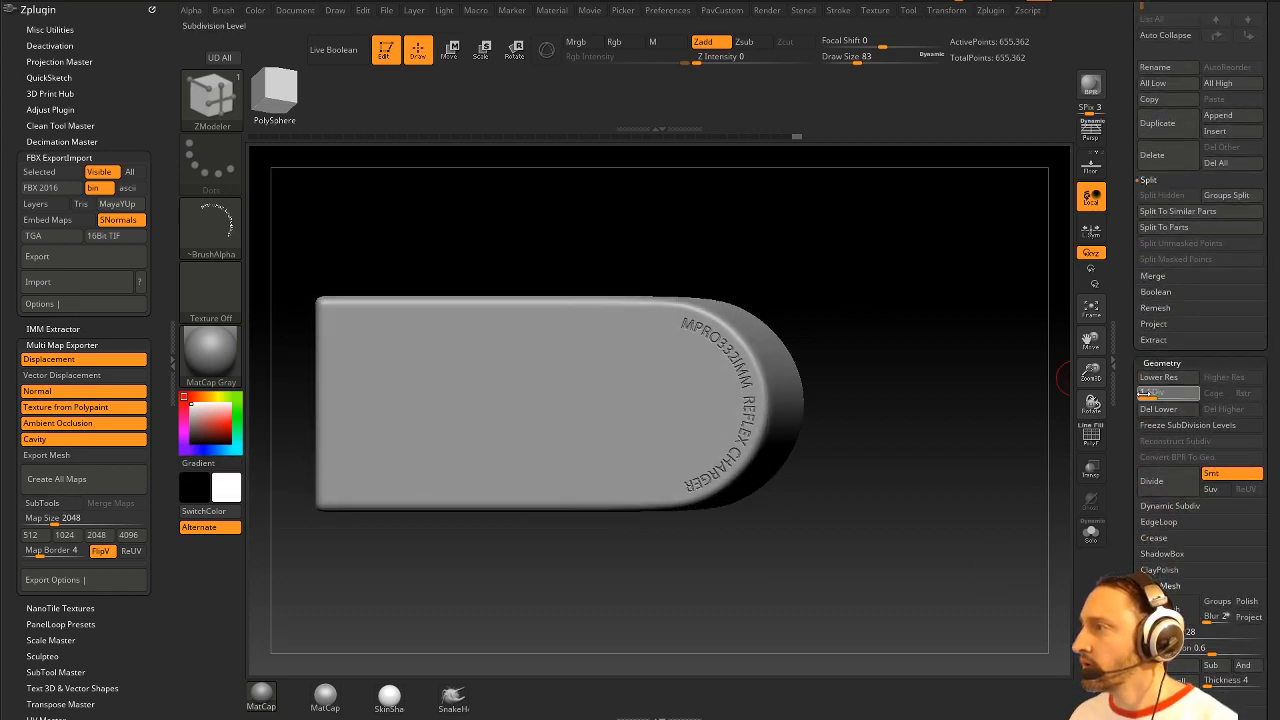
left_click(1142, 393)
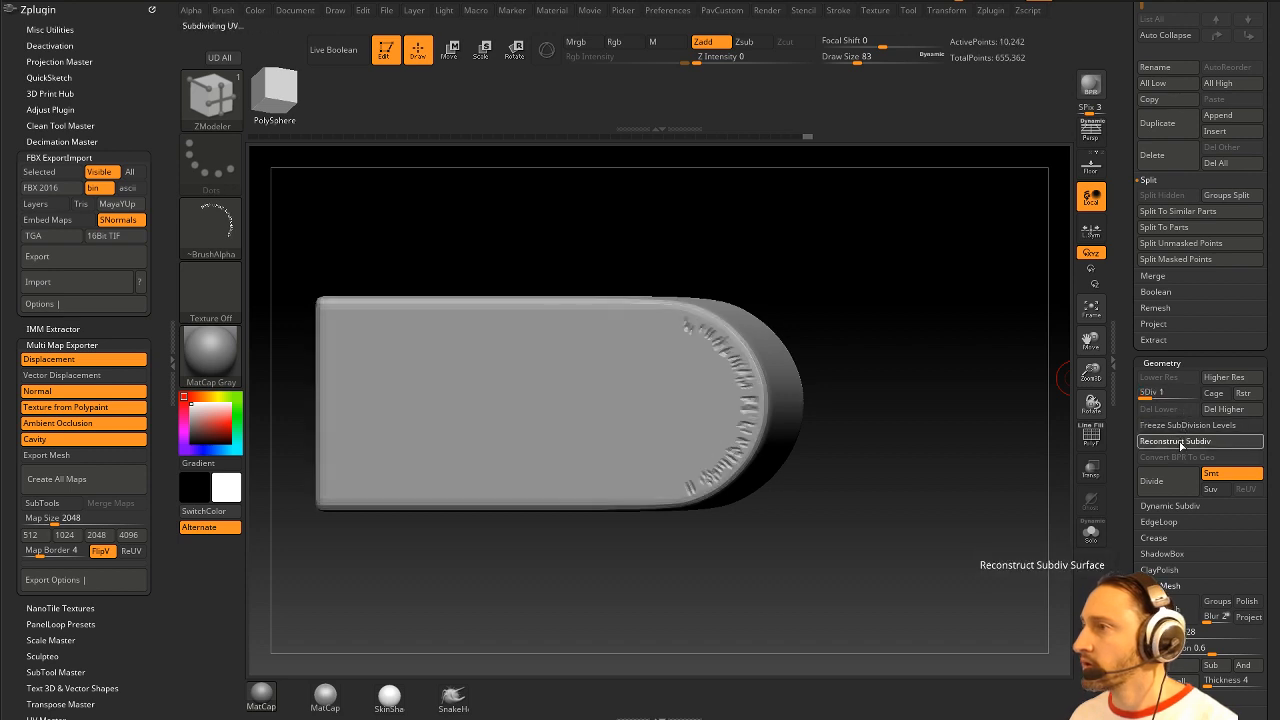
left_click(1180, 442)
left_click(1180, 442)
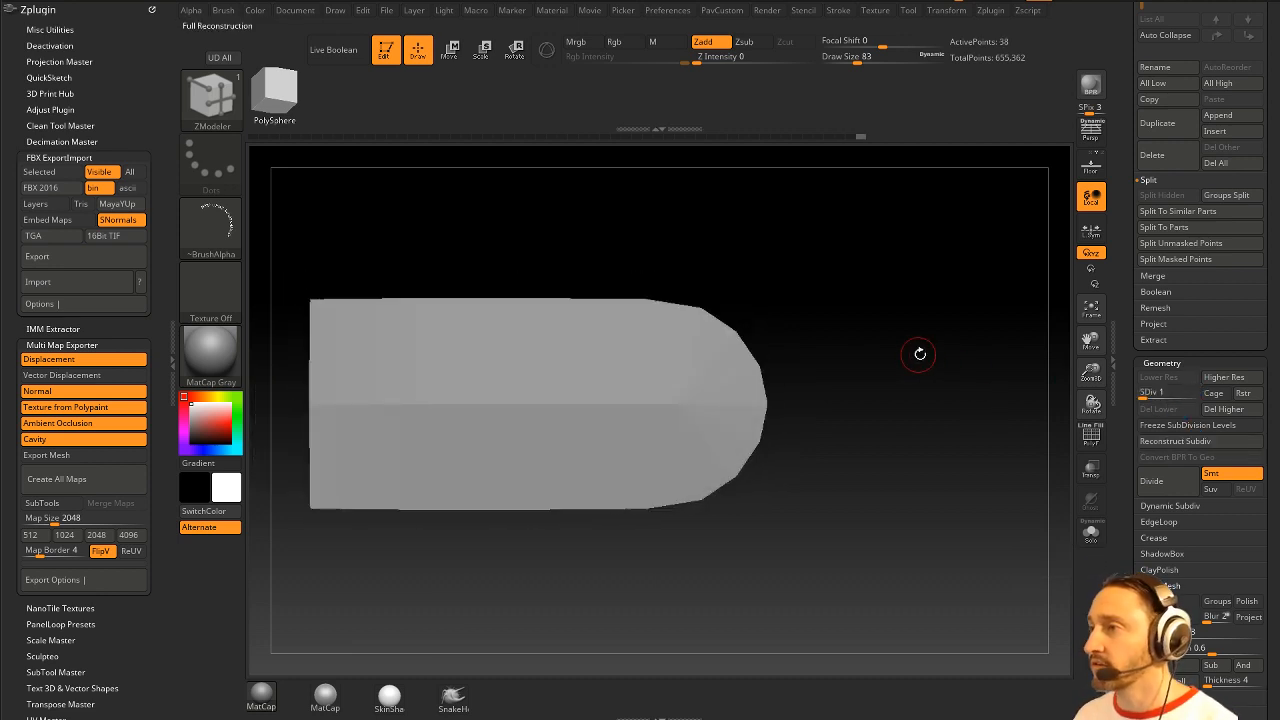
Step: Raise the block to subdivision level 4, delete all lower levels and return to level 1
left_click_drag(920, 354, 930, 377)
left_click(1149, 396)
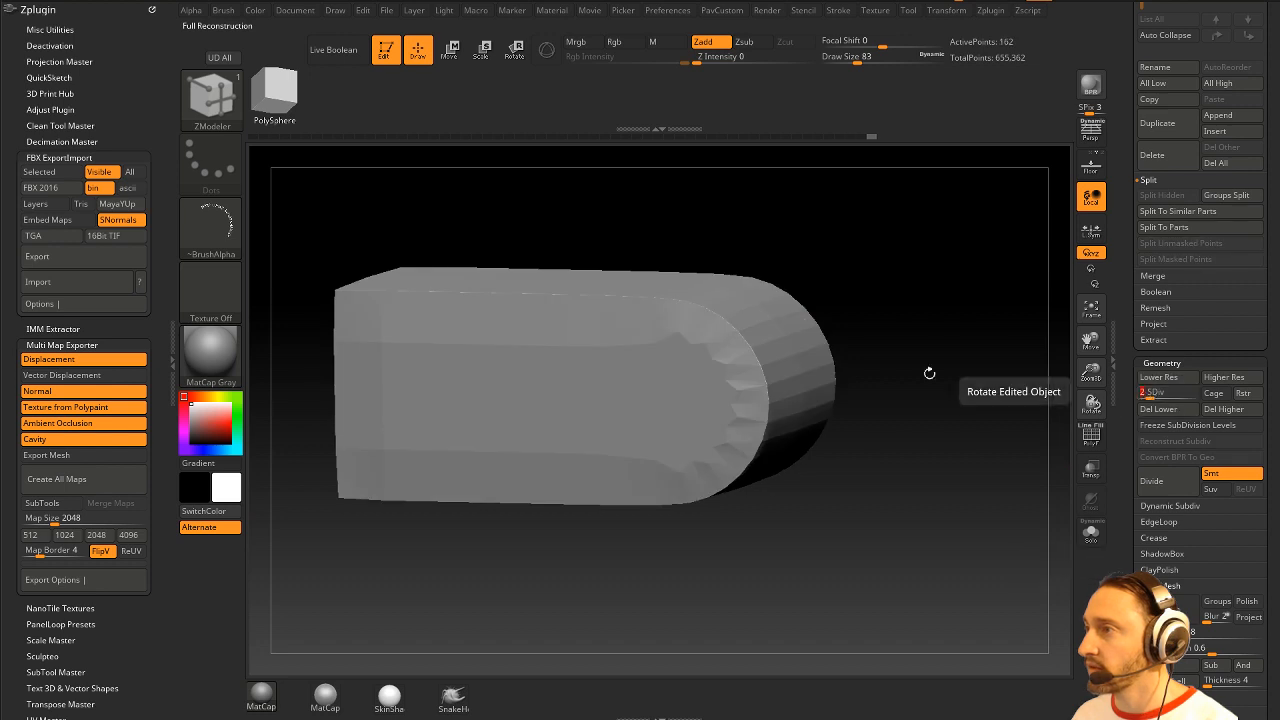
left_click(1148, 396)
left_click_drag(1148, 396, 1172, 392)
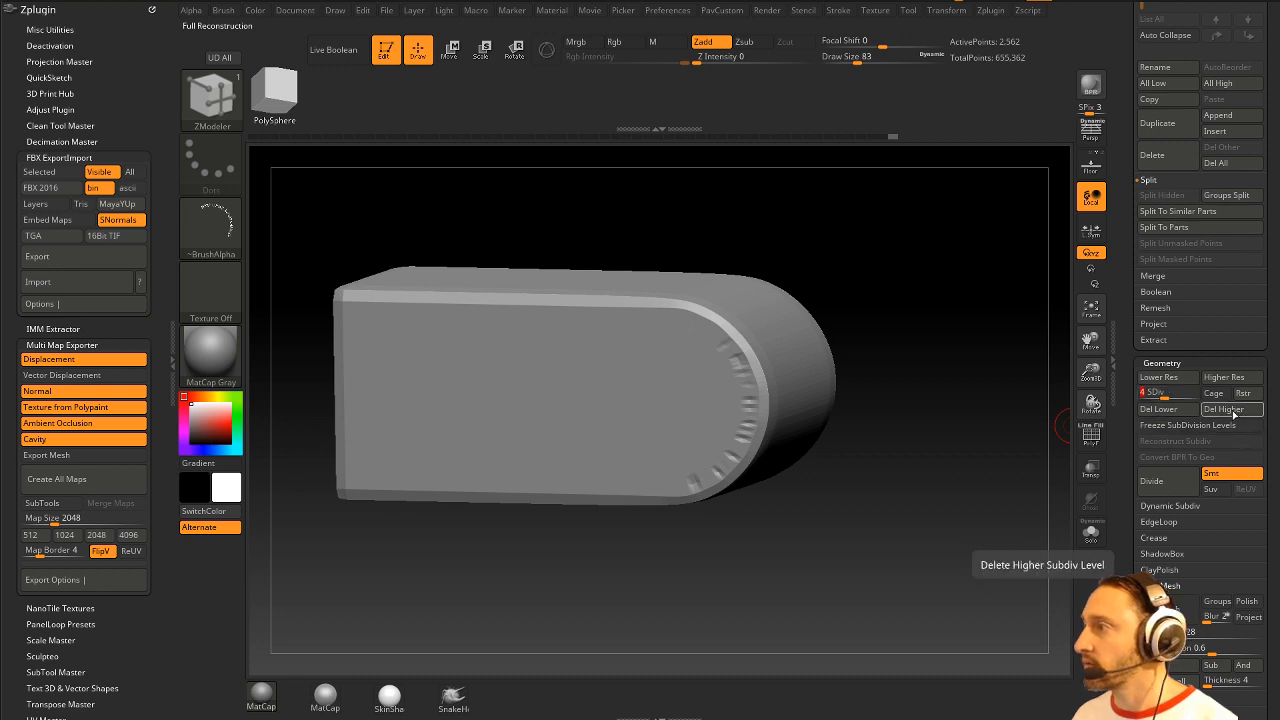
left_click(1172, 410)
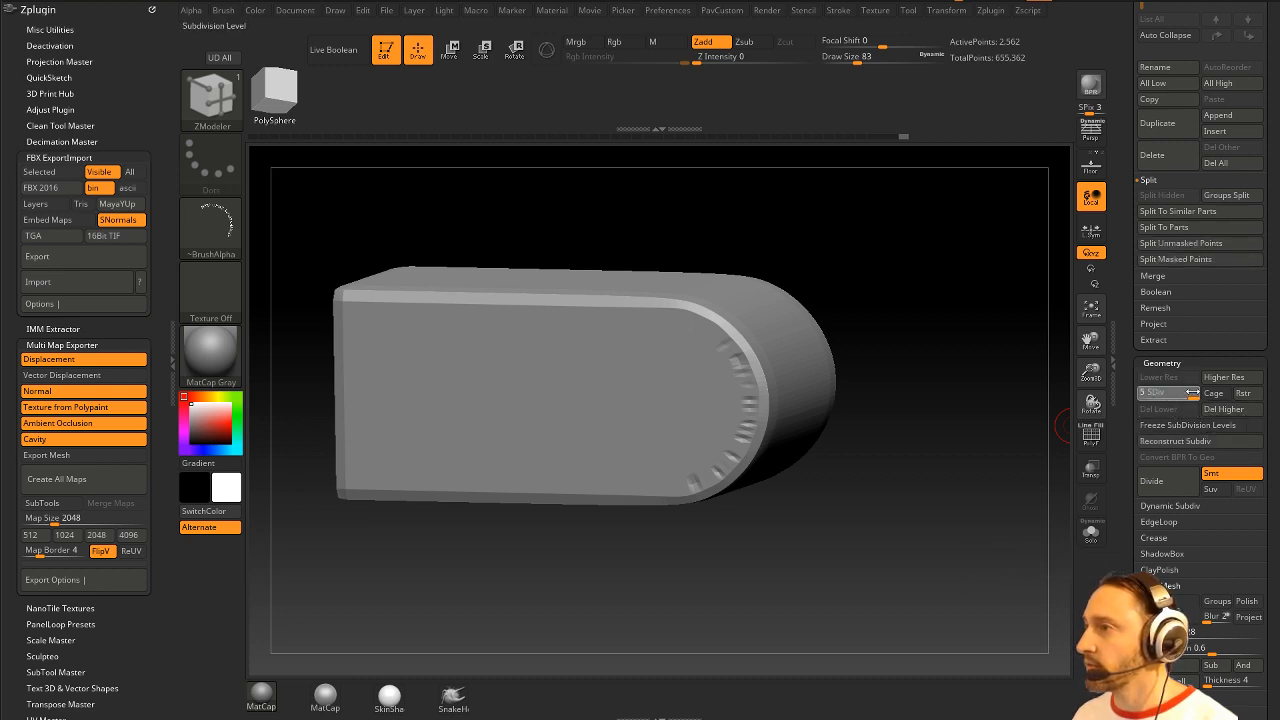
left_click_drag(1192, 392, 1140, 392)
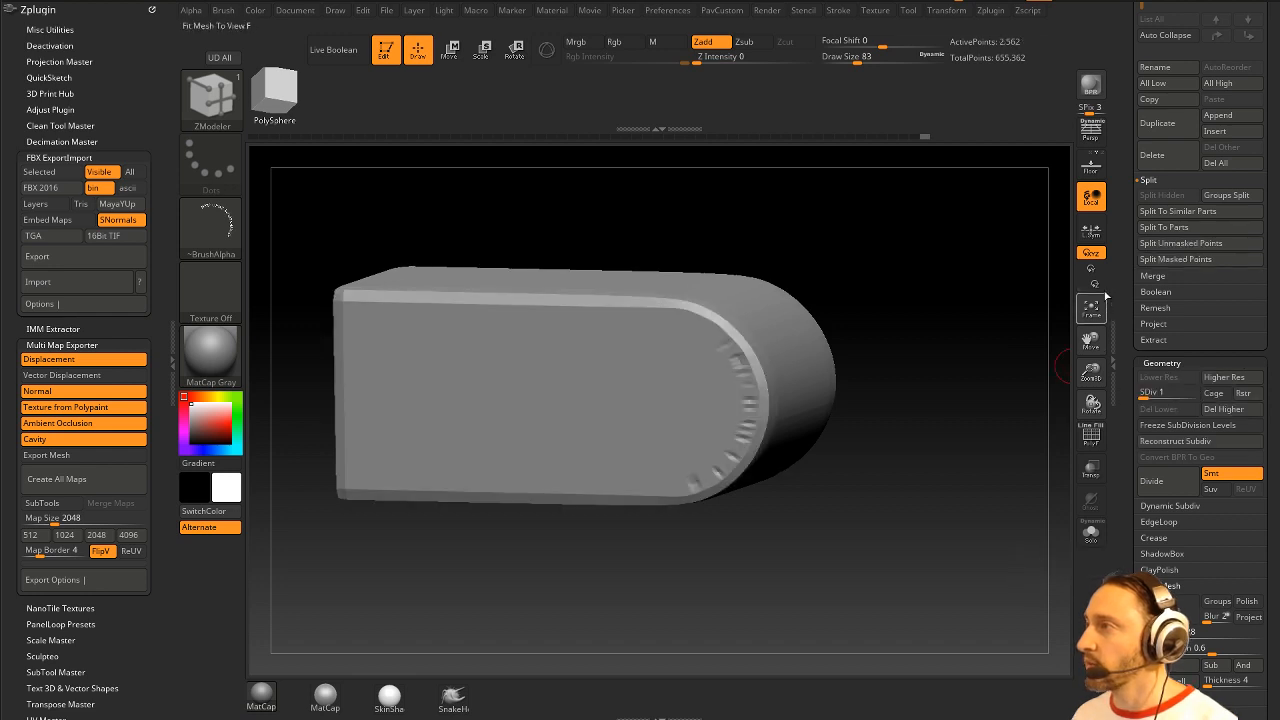
Step: Expand the UV Master settings and show the block's polyframe
left_click_drag(154, 330, 152, 89)
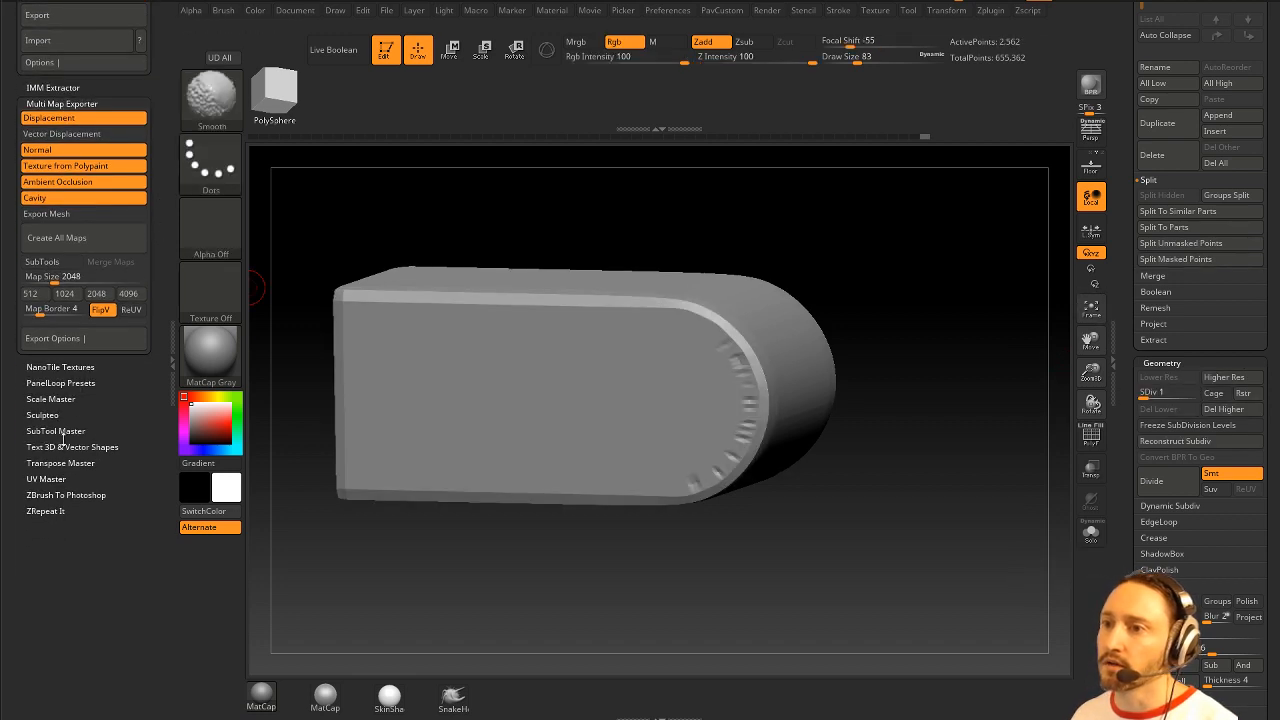
left_click(46, 479)
left_click(1091, 436)
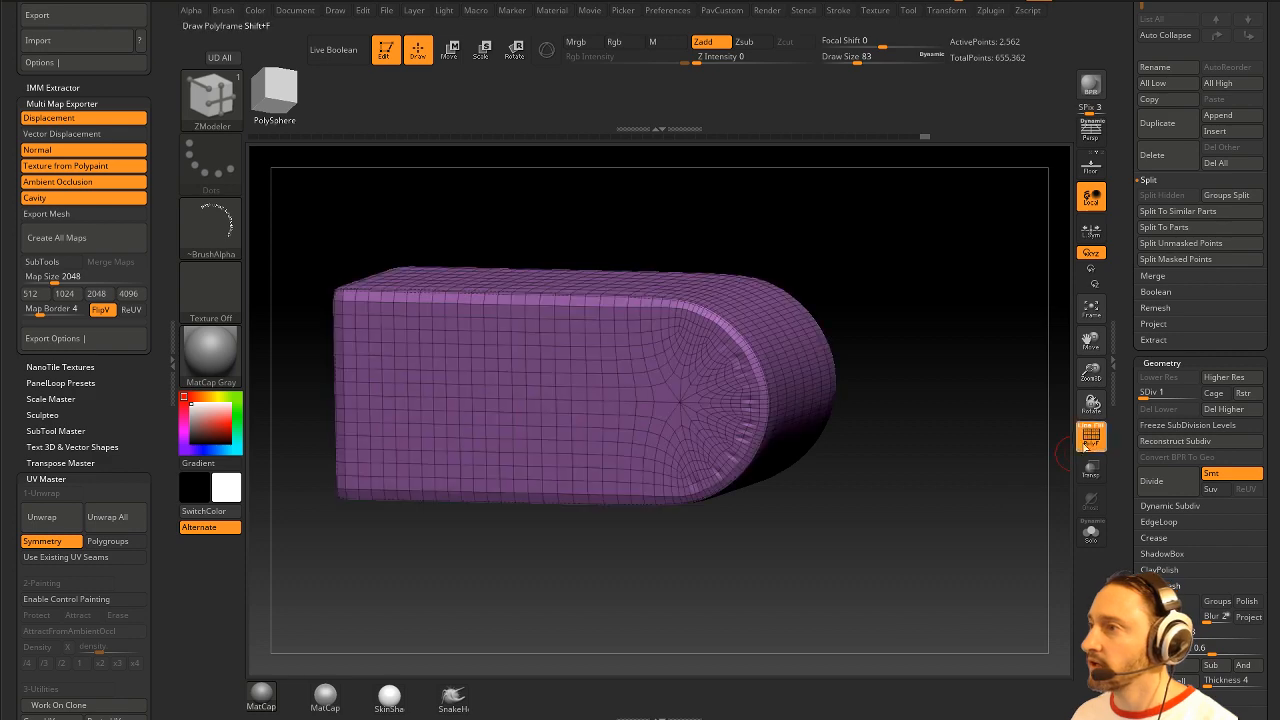
Step: Split the block into polygroups with Groups By Normals
mouse_move(1022, 445)
left_mouse_down()
mouse_move(1000, 495)
mouse_move(1022, 434)
left_mouse_up()
key("space")
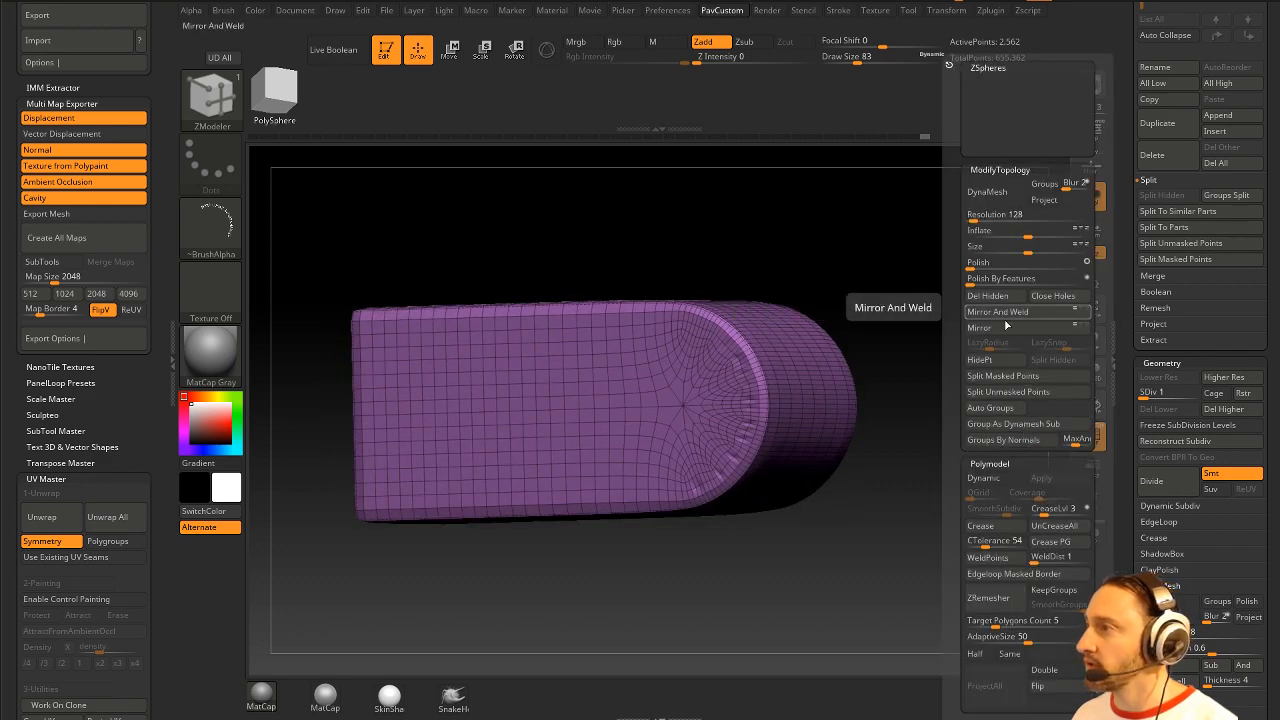
left_click(1000, 440)
left_click_drag(755, 168, 777, 183)
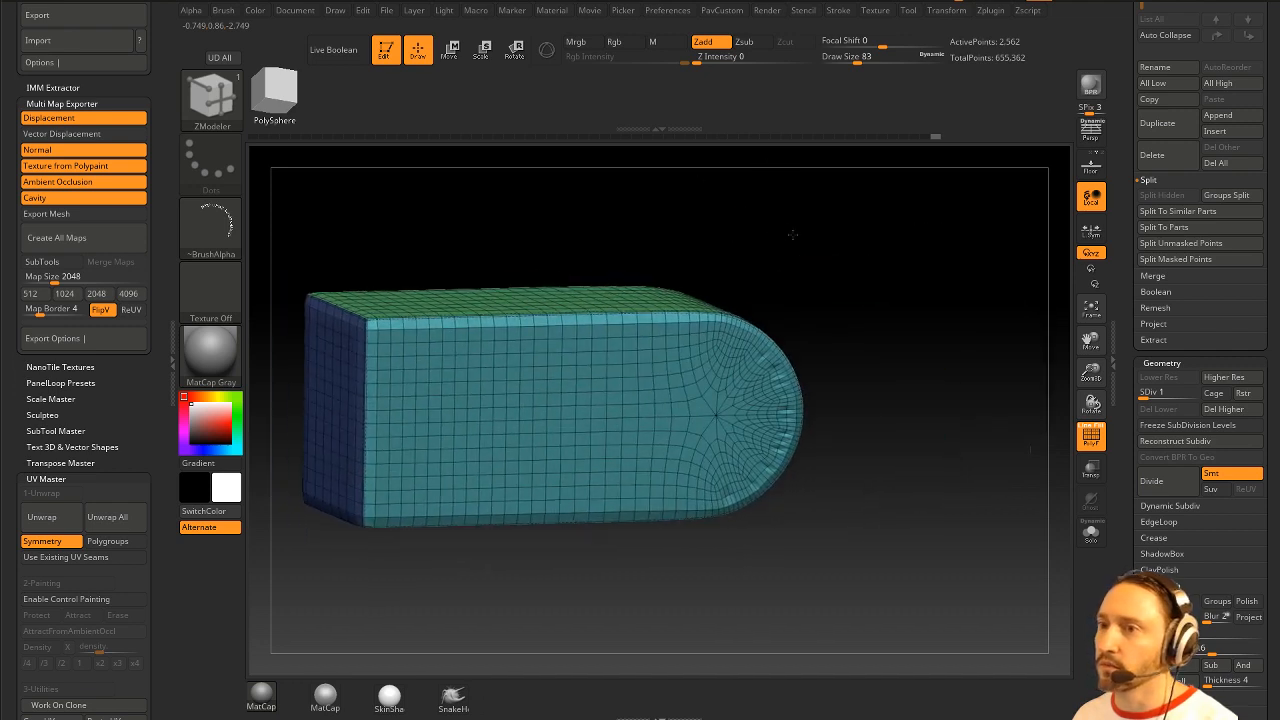
Step: Turn off Symmetry and enable Polygroups in UV Master, and create a working clone of the block
left_click(66, 548)
left_click(104, 542)
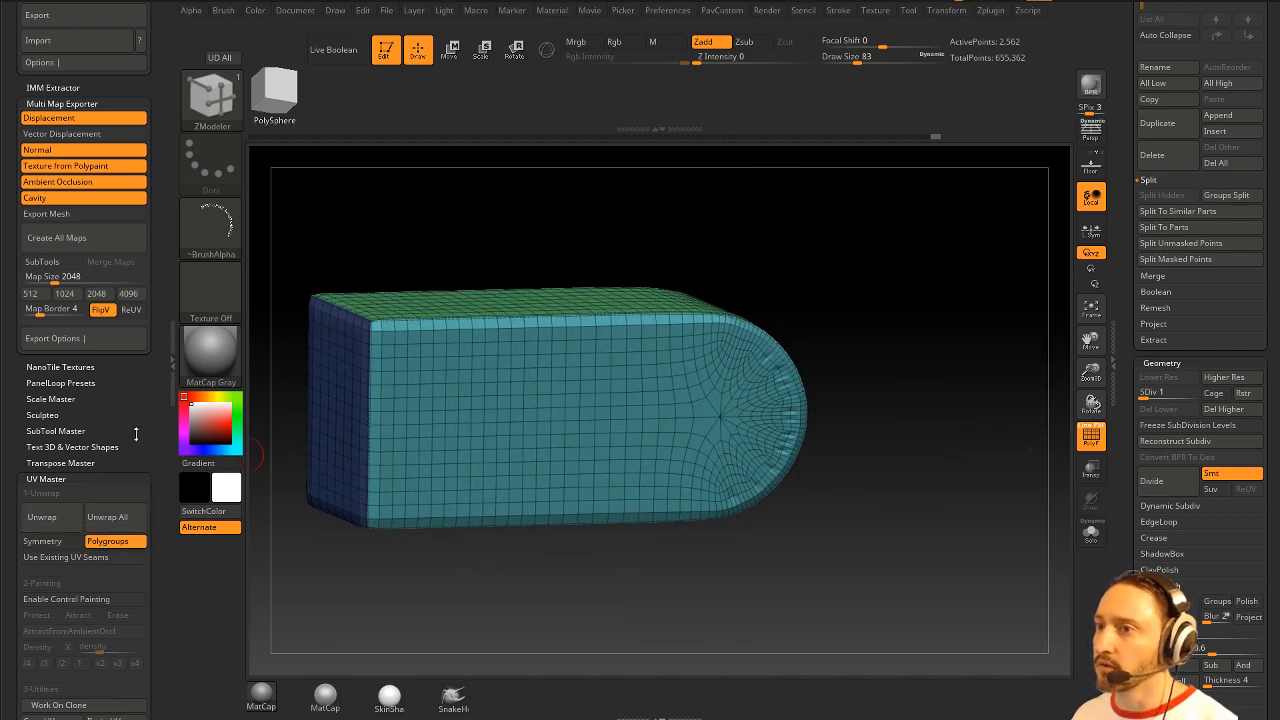
scroll(68, 470, "down", 5)
left_click(66, 414)
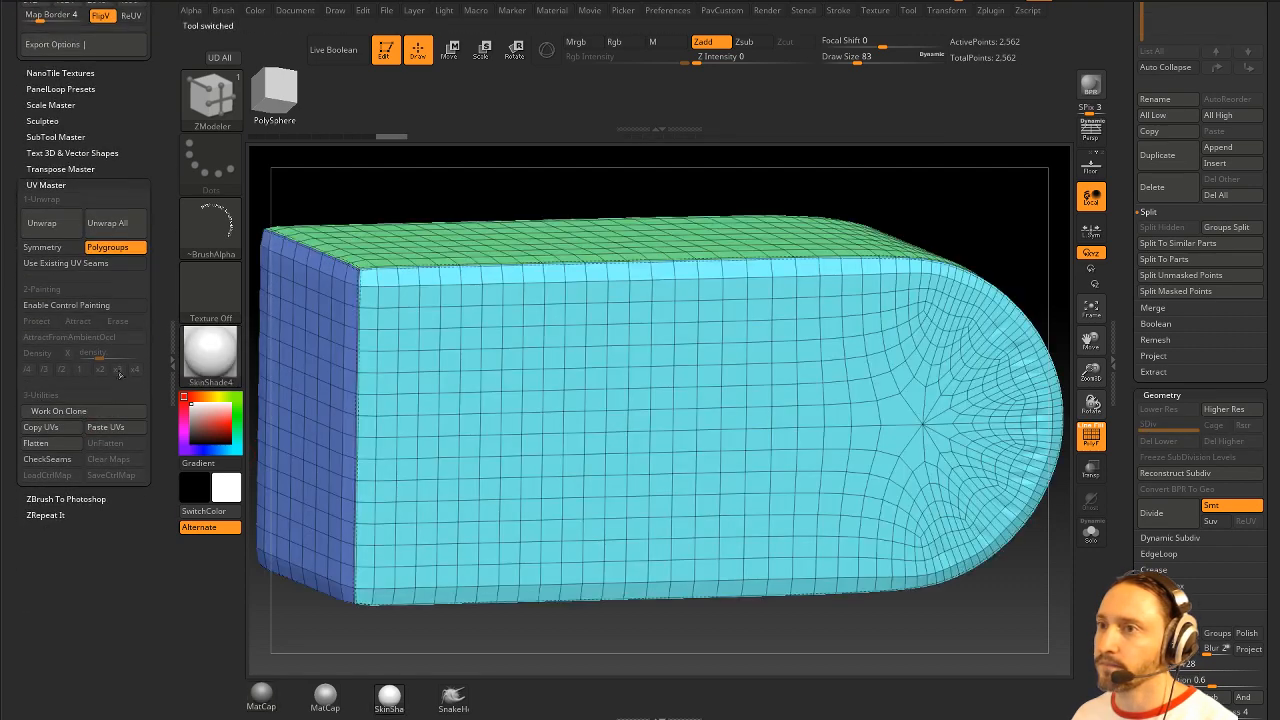
Step: Unwrap the clone's UVs by polygroups, check the flattened UV layout and return to the 3D shape
left_click(62, 228)
left_click(50, 443)
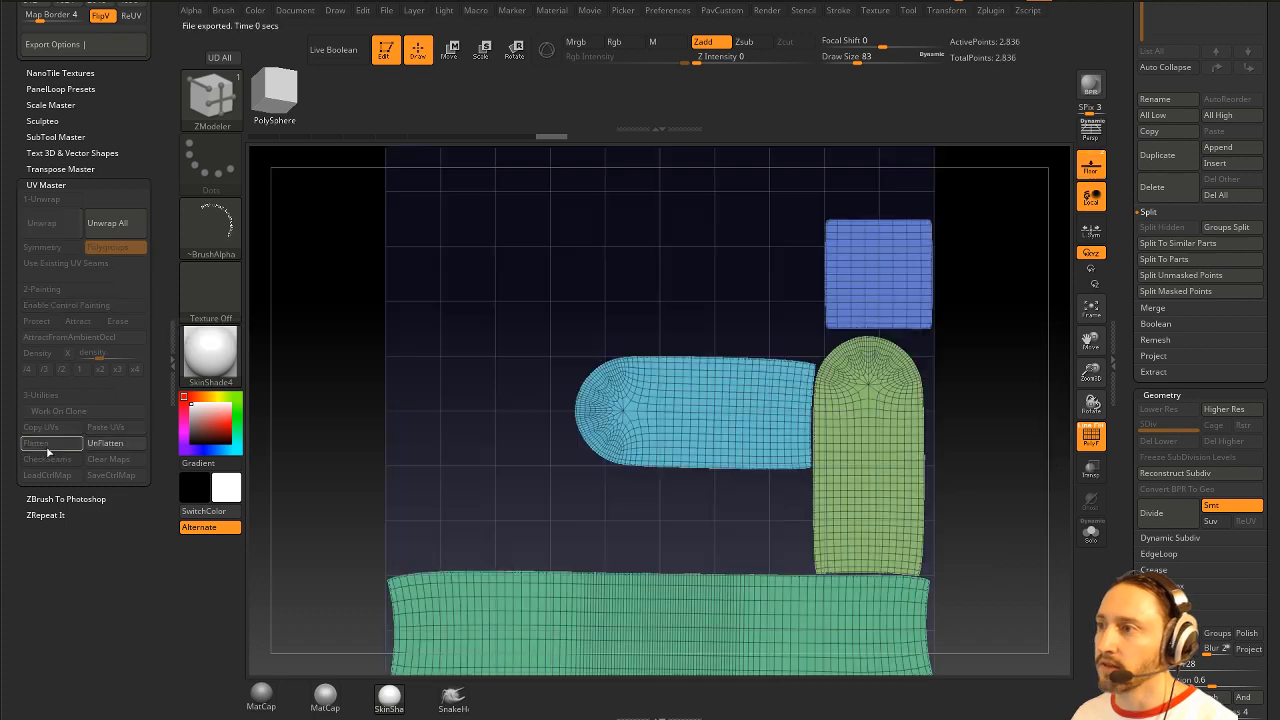
left_click(92, 444)
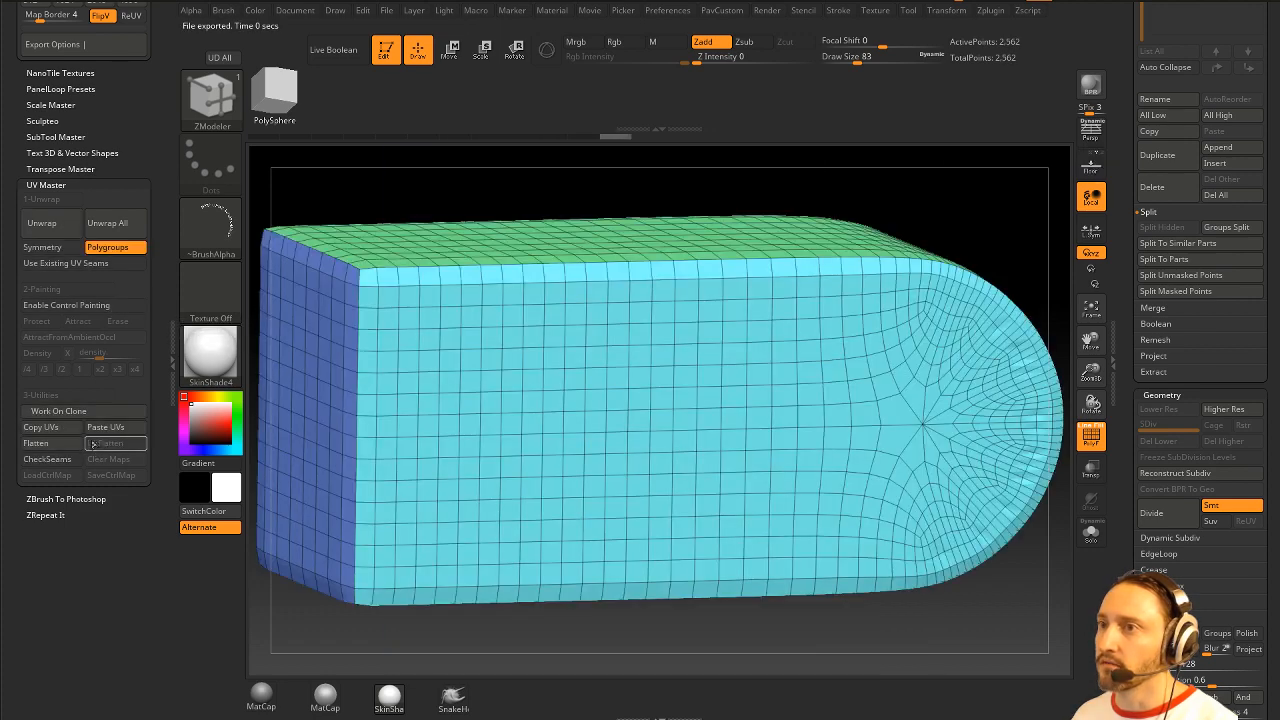
Step: Copy the UVs from the clone and paste them onto the original subdivided block PM3D_Cube3D_4
left_click(51, 428)
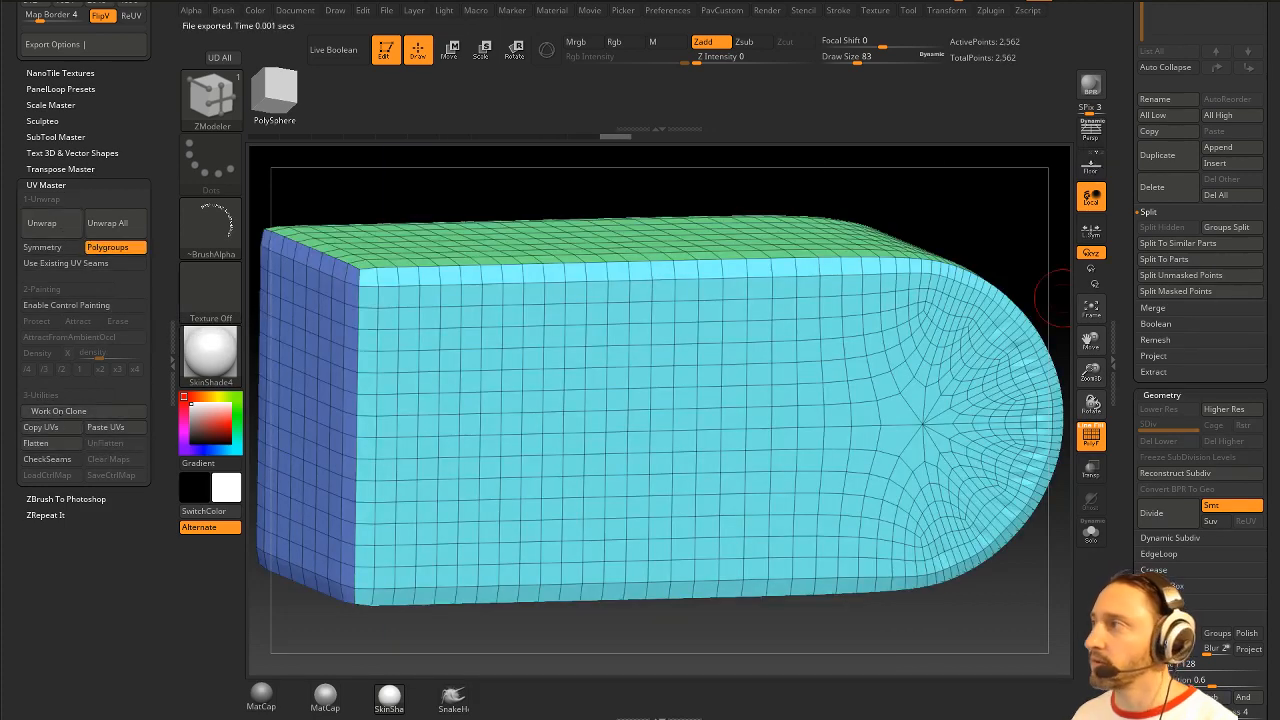
scroll(1125, 111, "up", 5)
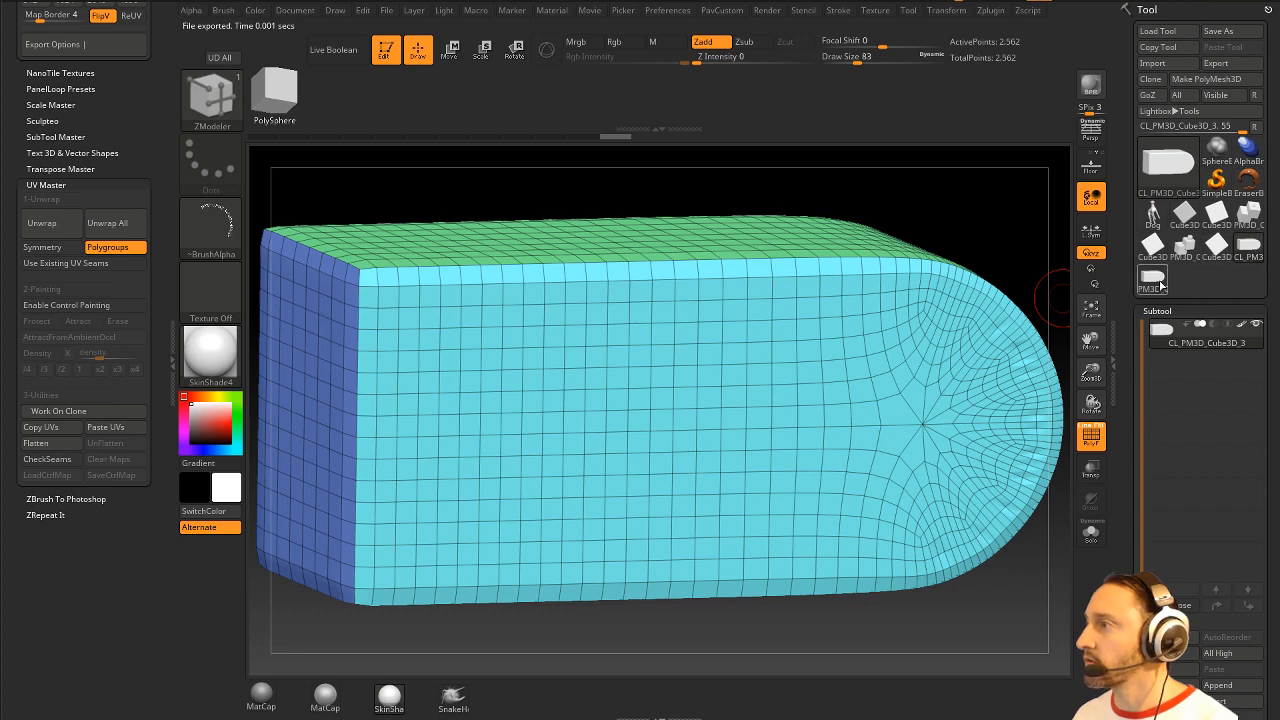
left_click(1156, 283)
scroll(1138, 119, "down", 5)
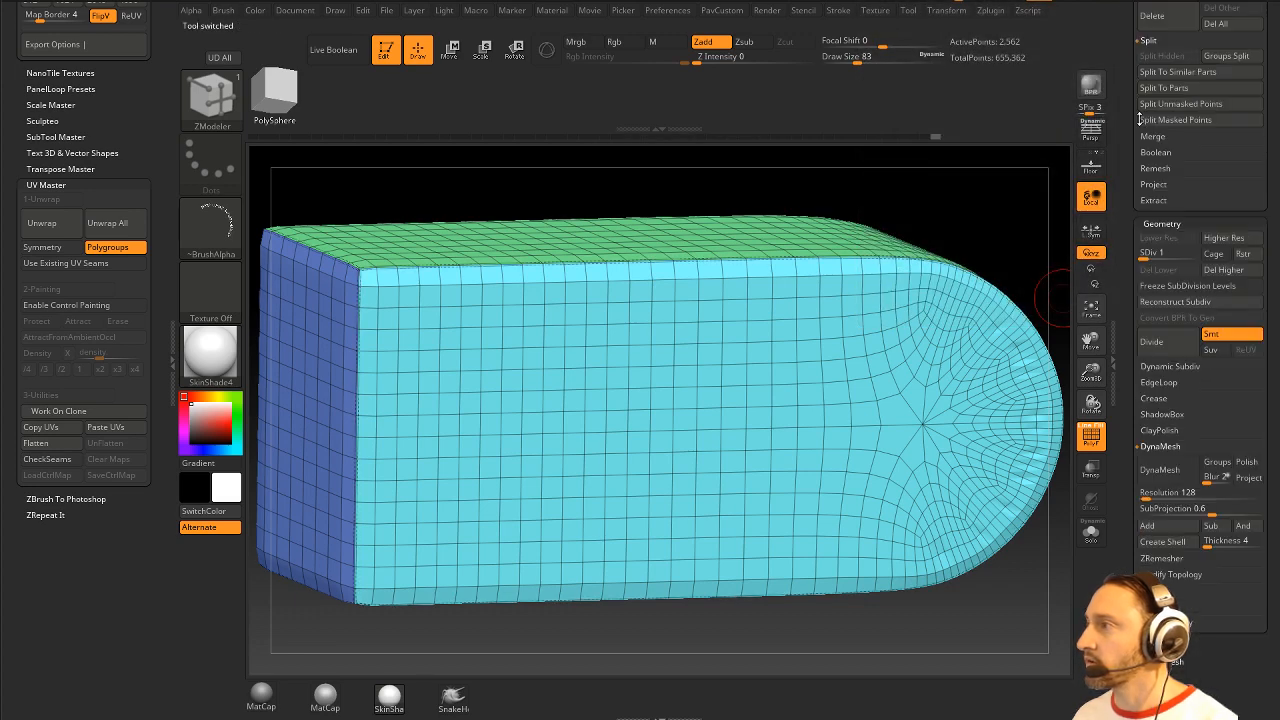
scroll(1138, 119, "up", 5)
left_click(114, 427)
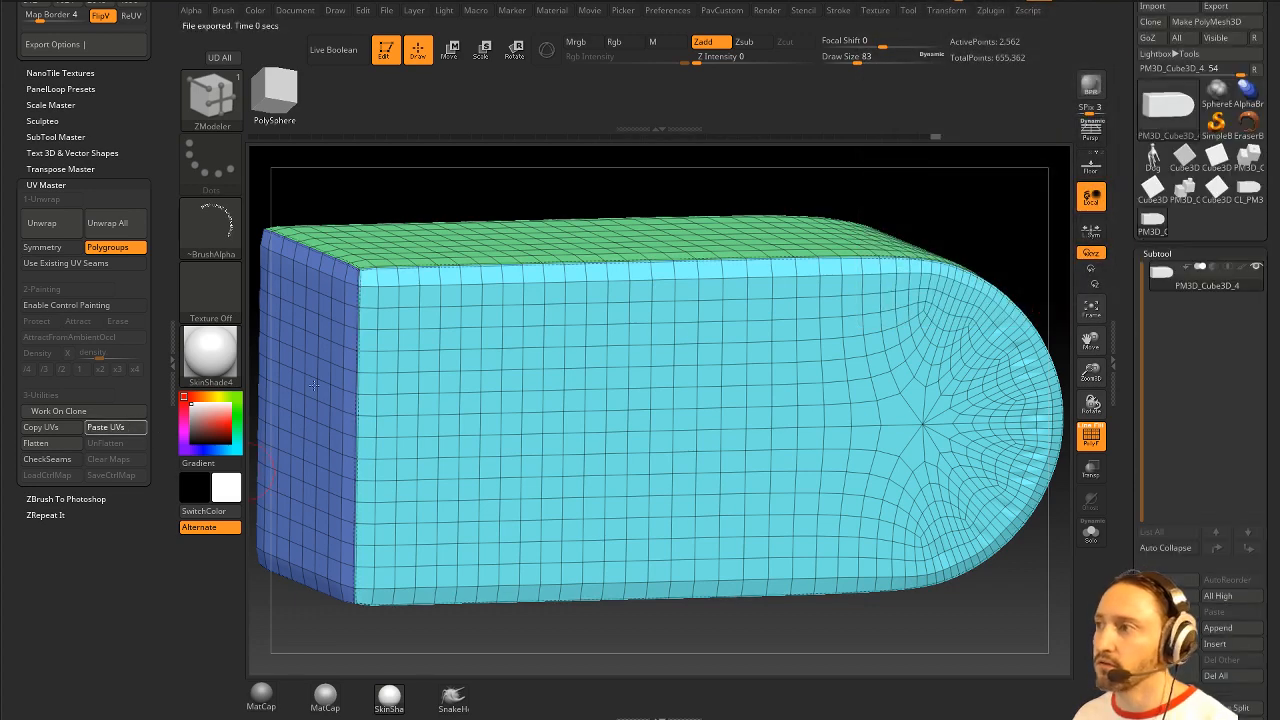
Step: Hide the block's polyframe, collapse UV Master and bring the Multi Map Exporter settings into view
left_click_drag(980, 196, 790, 226, "shift")
left_click(1088, 441)
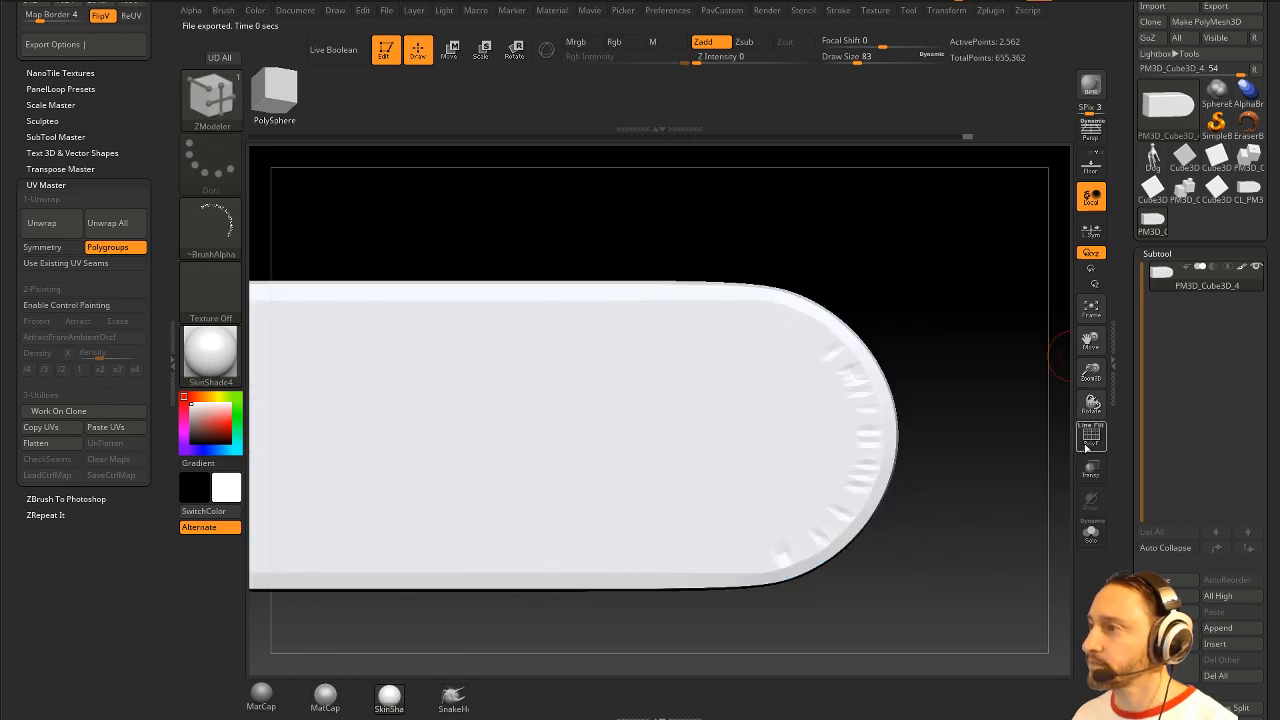
left_click_drag(1038, 350, 986, 293)
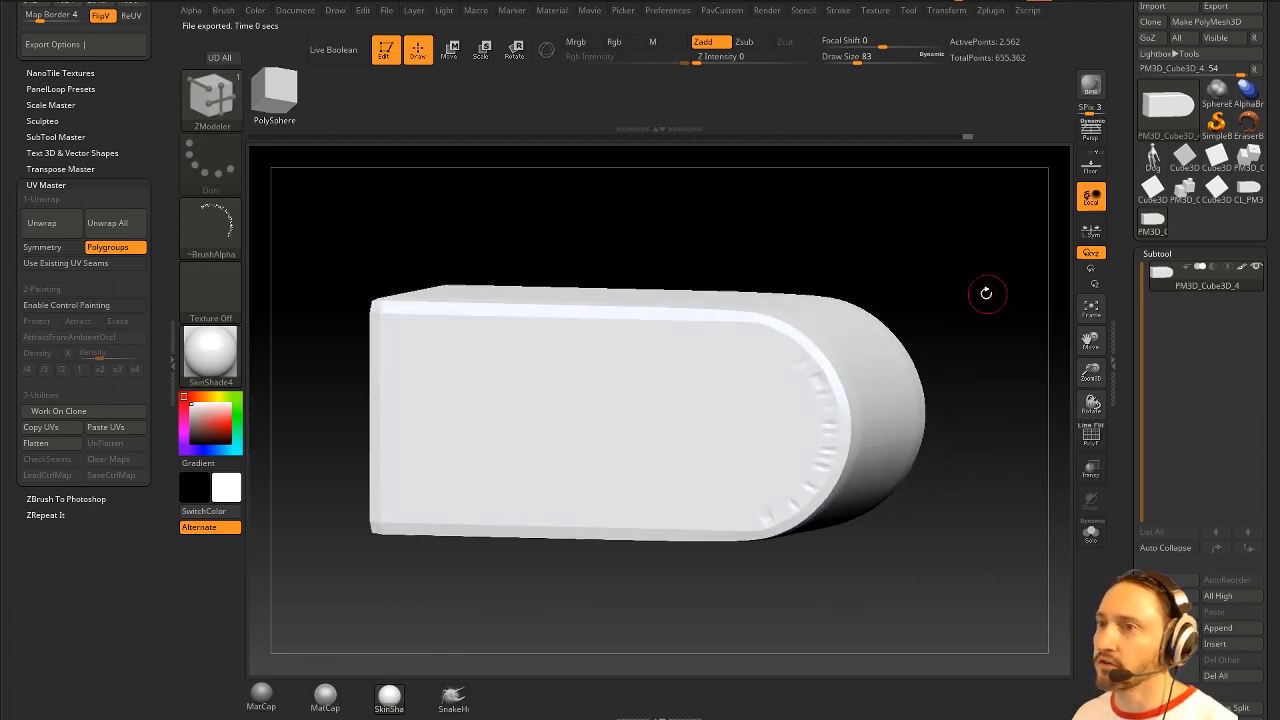
left_click(20, 185)
scroll(136, 239, "up", 5)
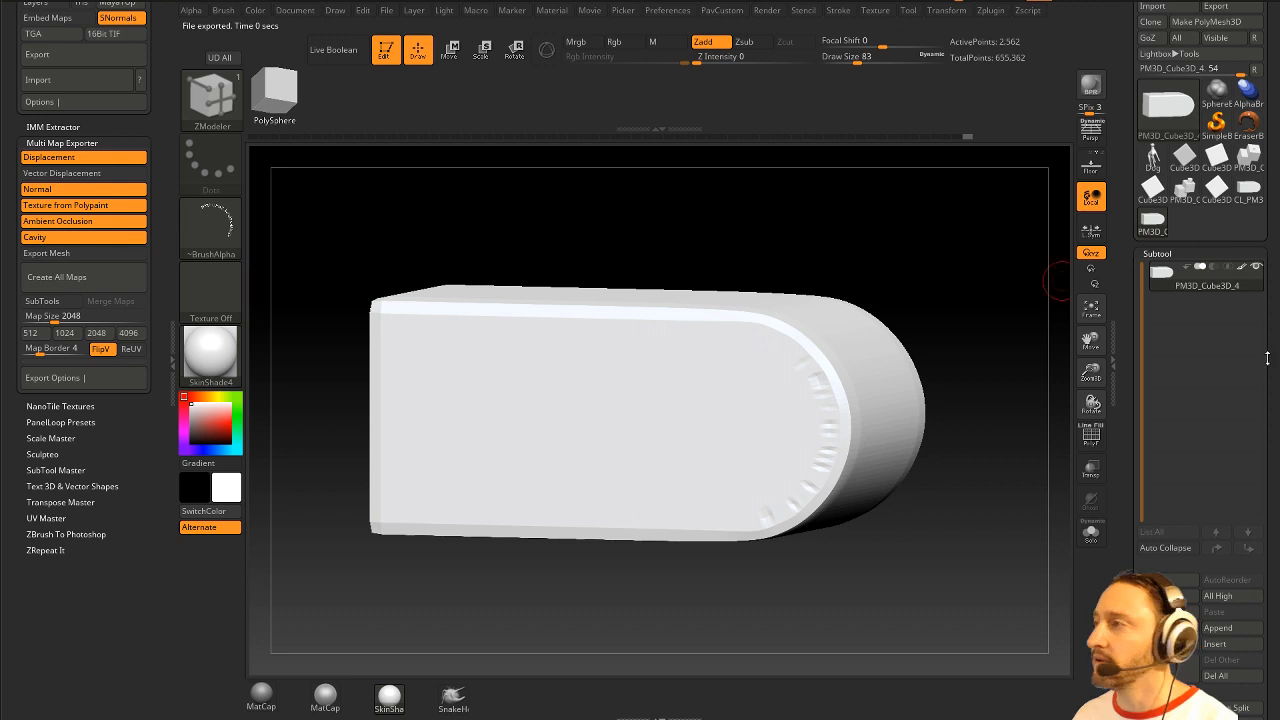
Step: Examine the block's Texture Map creation options and its Normal Map settings
left_click_drag(1131, 379, 1129, 191)
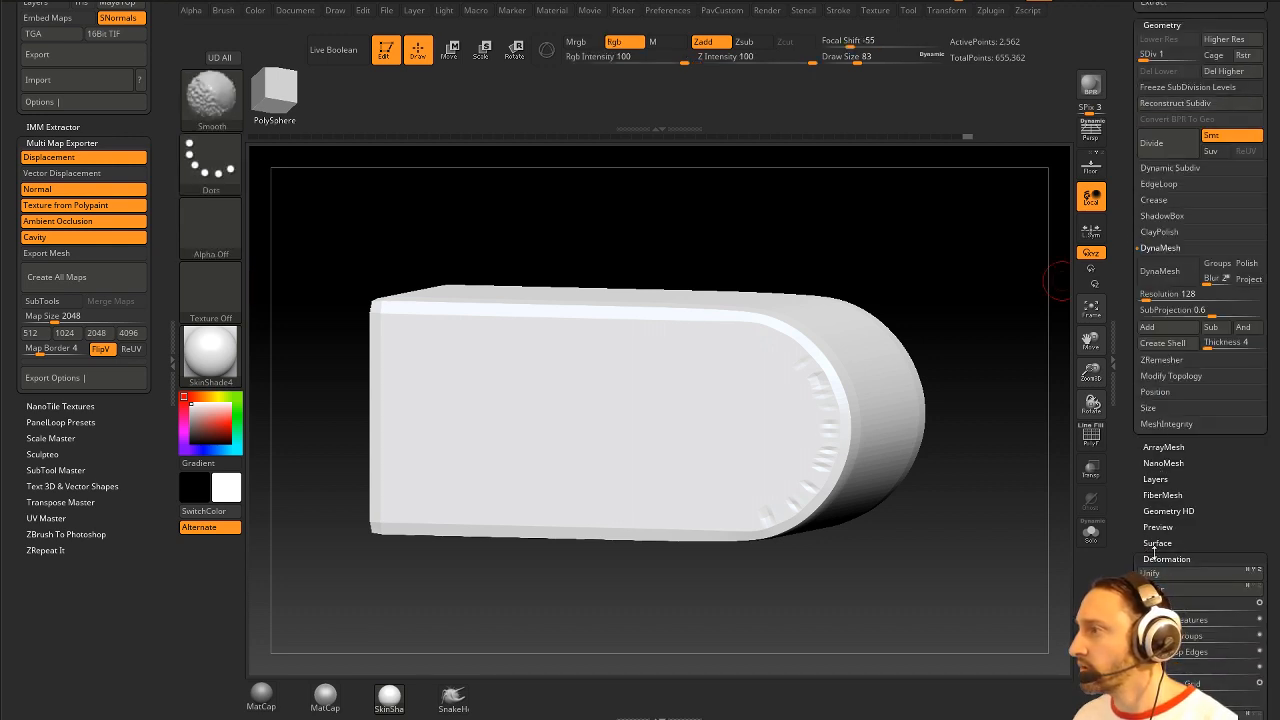
left_click(1157, 556)
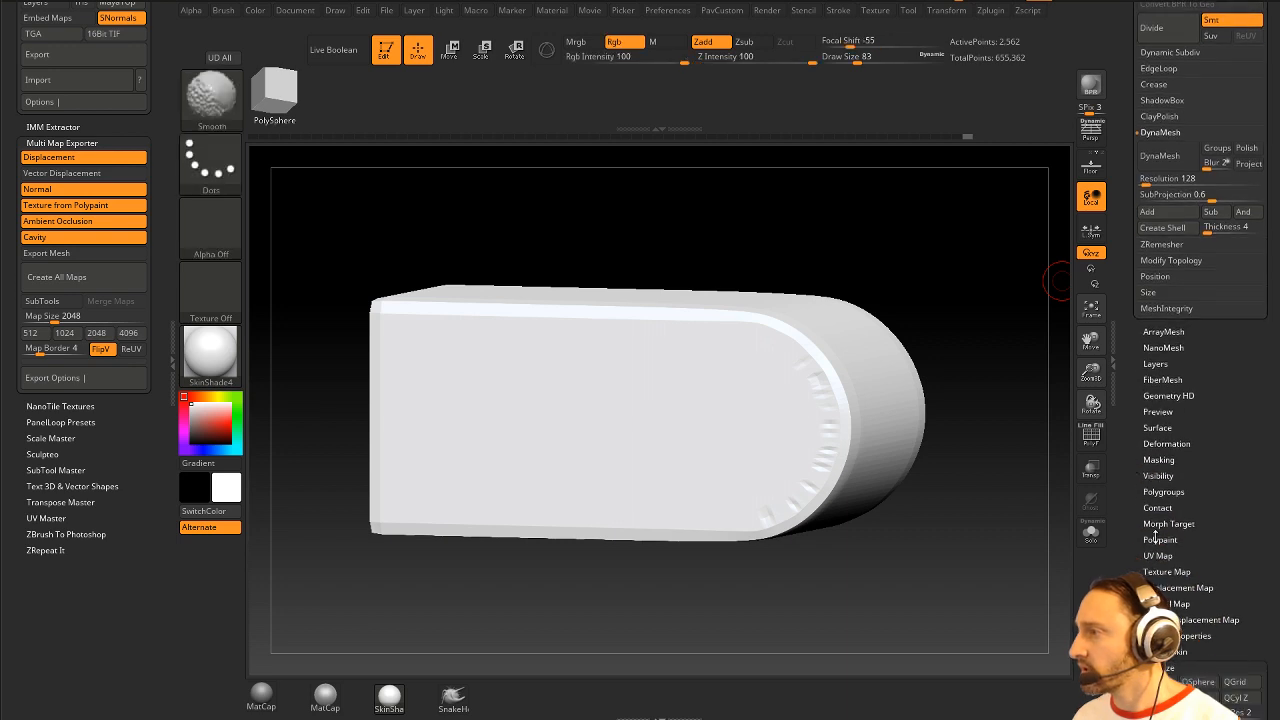
left_click(1157, 572)
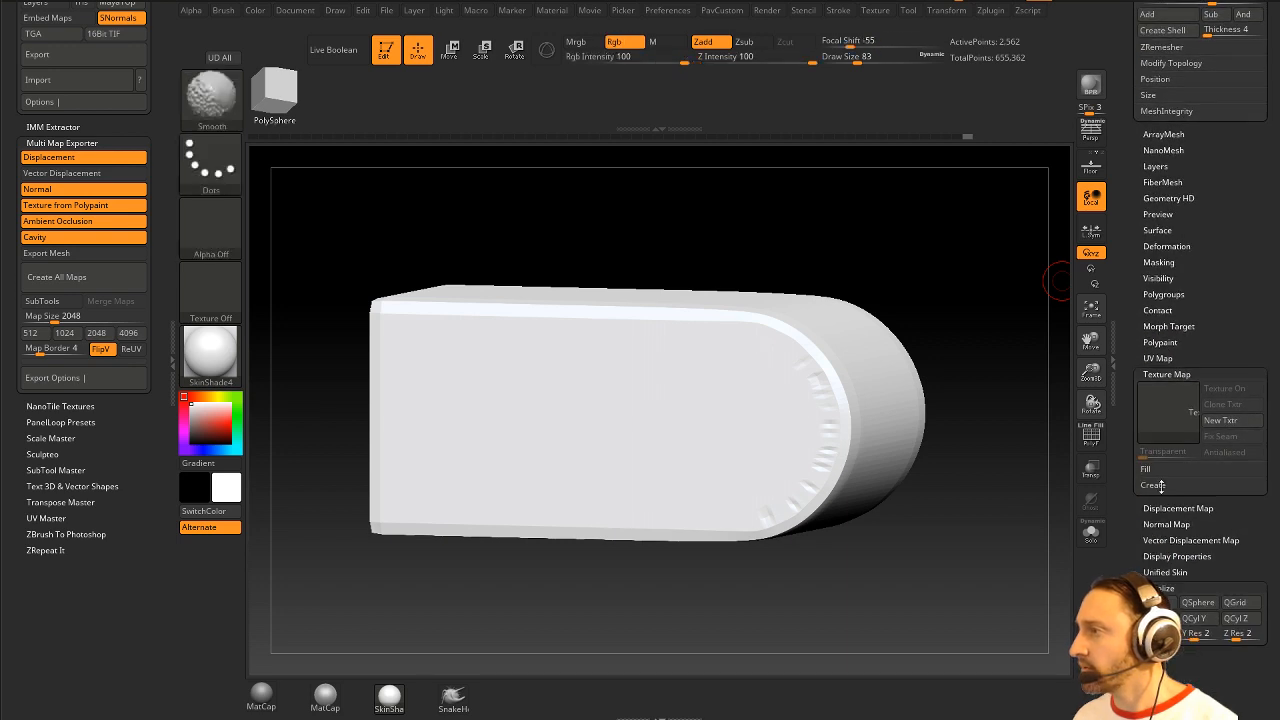
left_click_drag(1134, 449, 1134, 442)
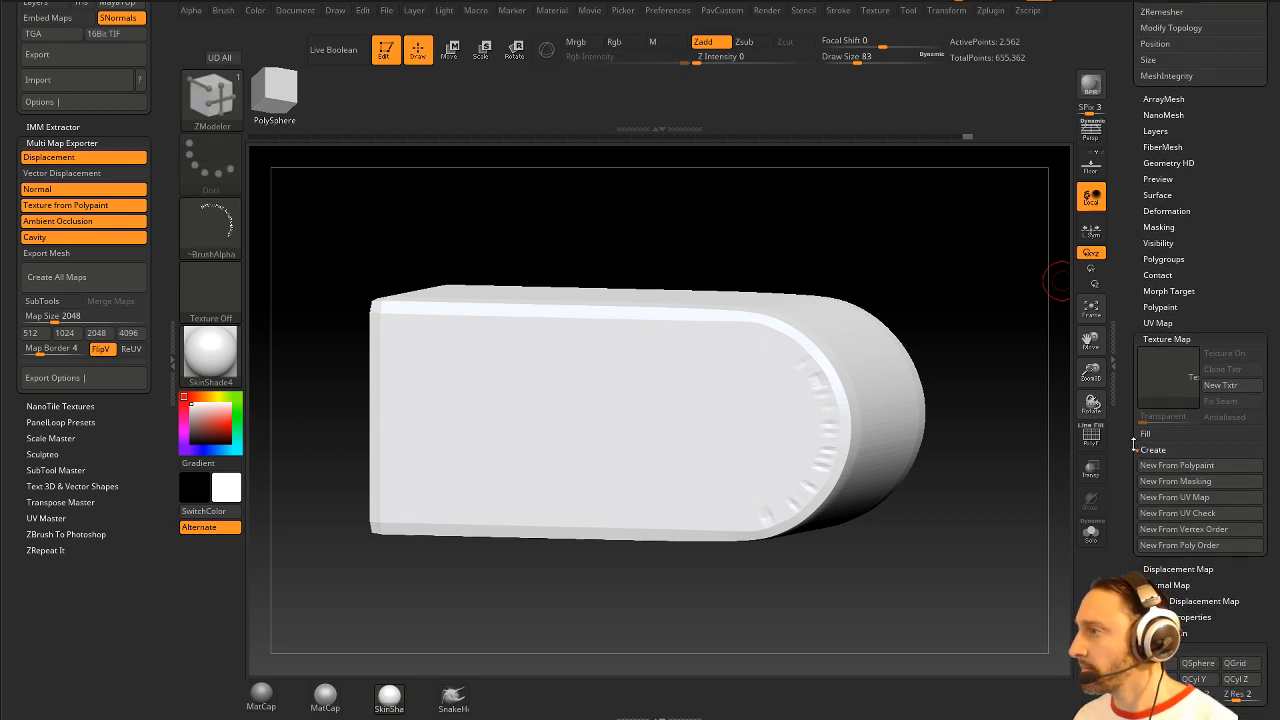
key("shift")
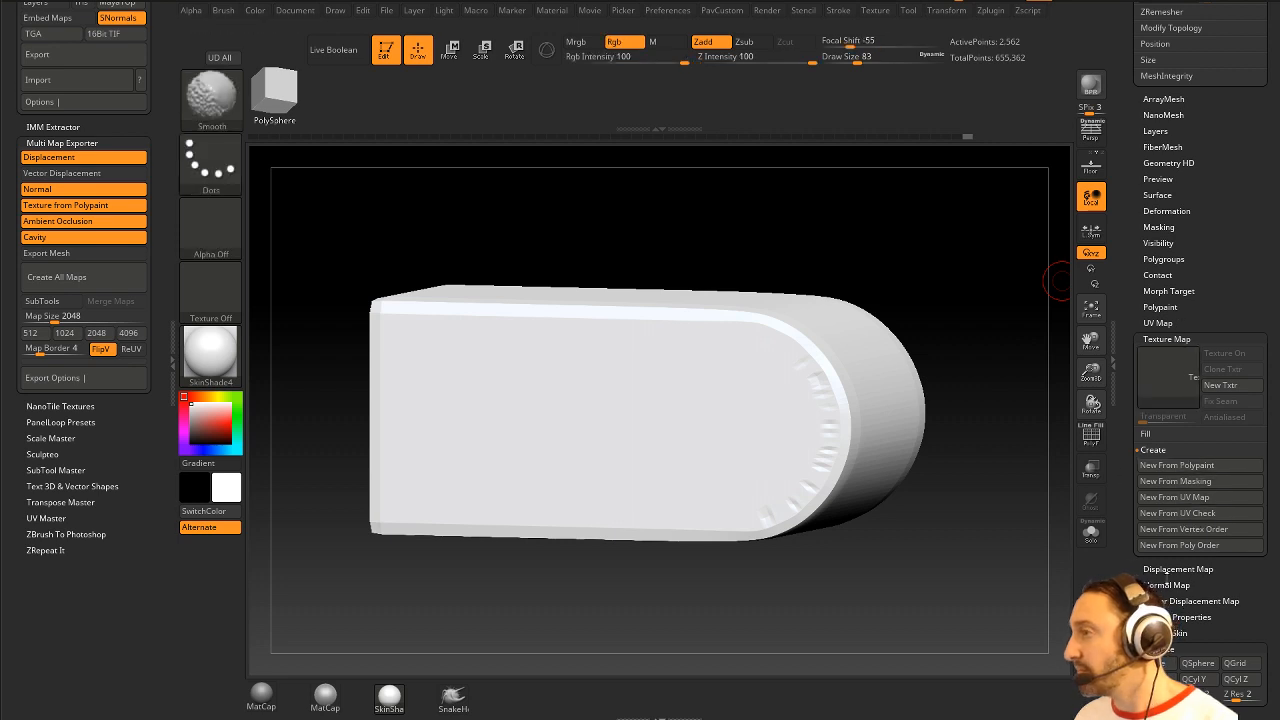
left_click(1162, 587)
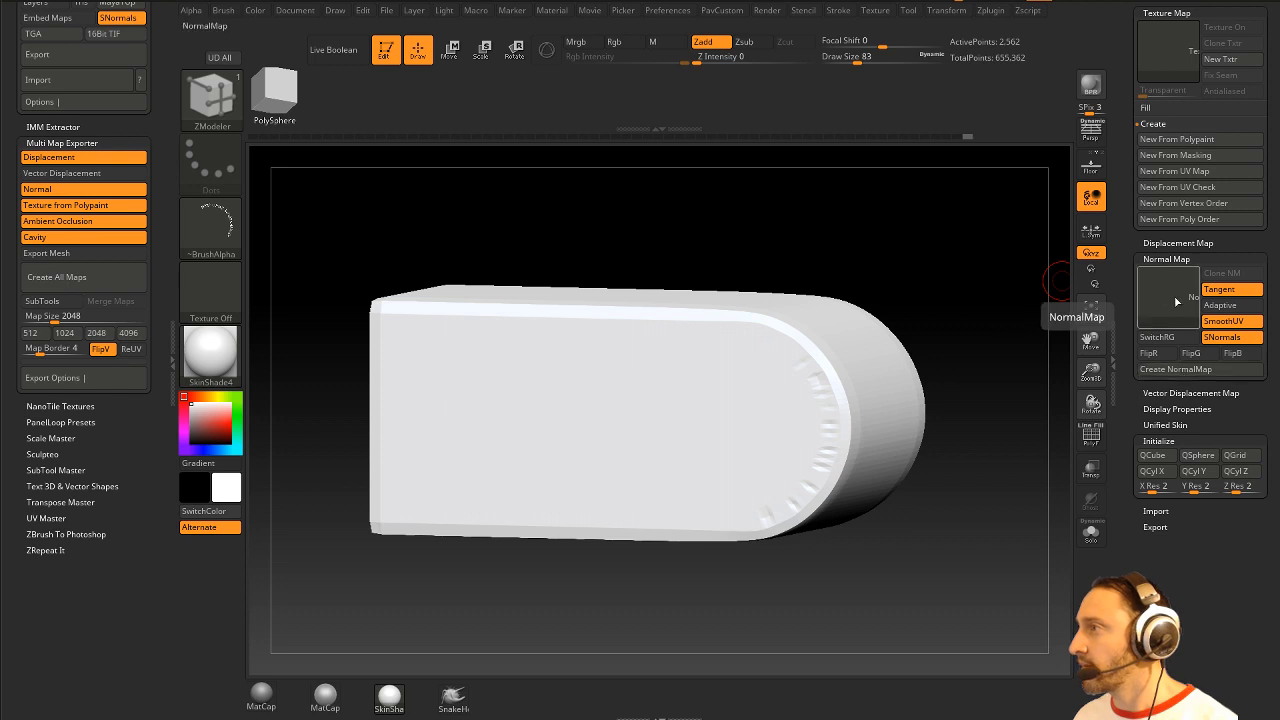
left_click_drag(1125, 255, 1121, 350)
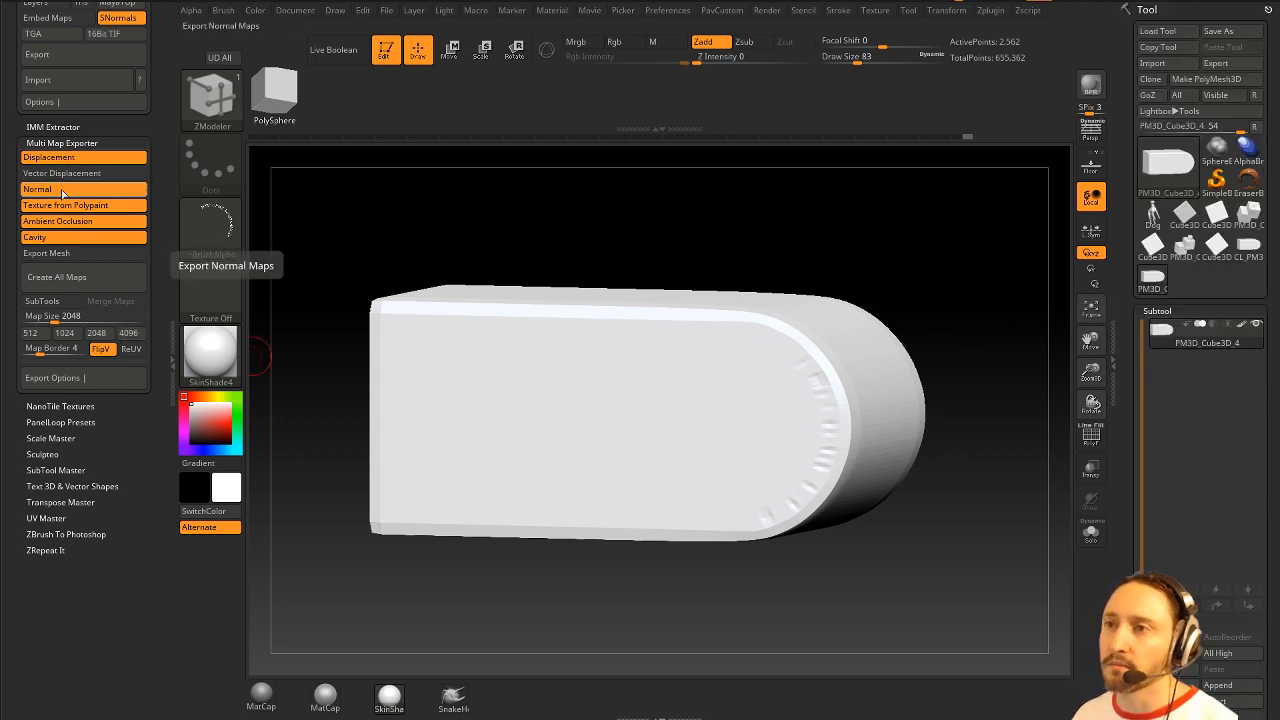
Step: Apply the MatCap Gray material and raise the block to subdivision level 5
left_click_drag(818, 239, 880, 250, "shift")
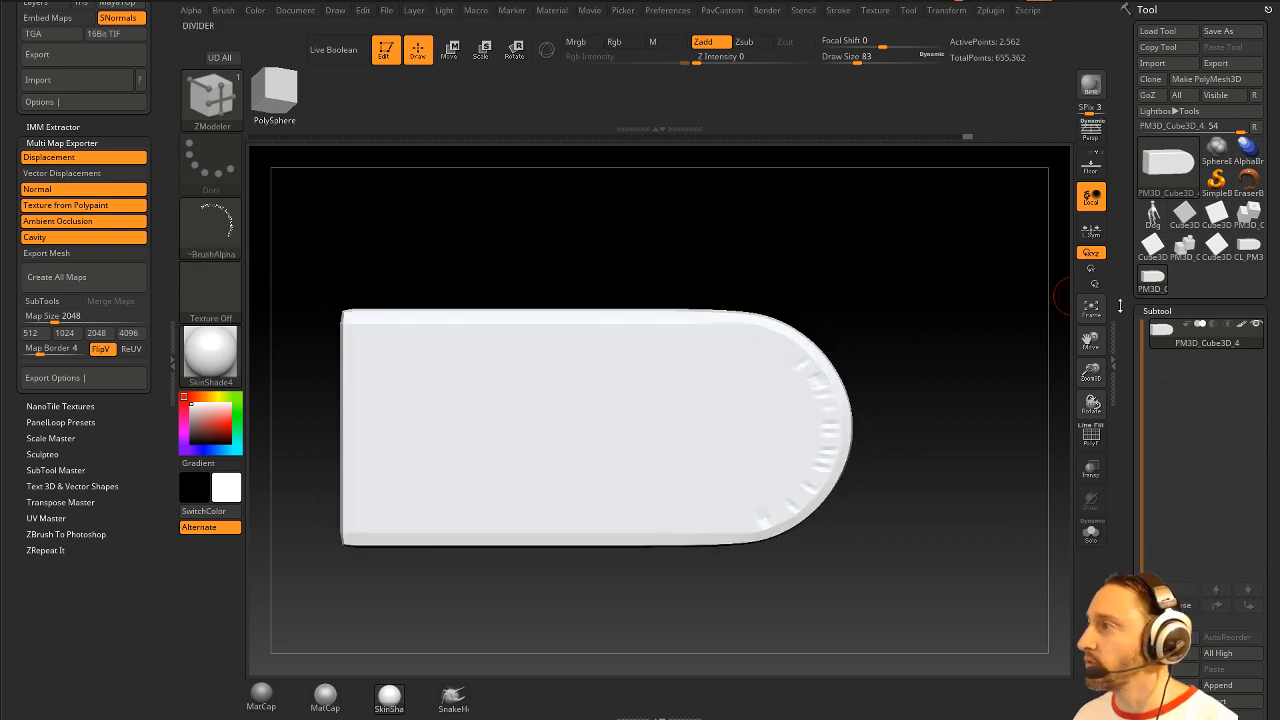
left_click(261, 695)
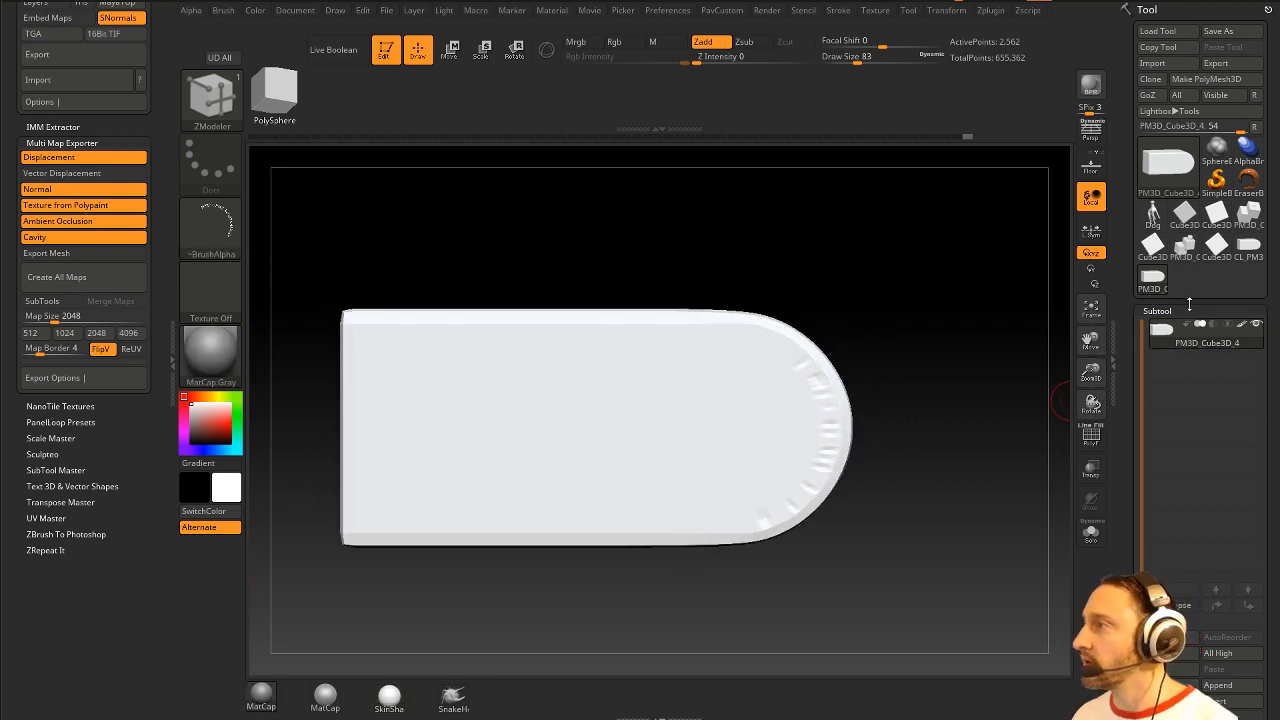
left_click_drag(1125, 390, 1128, 57)
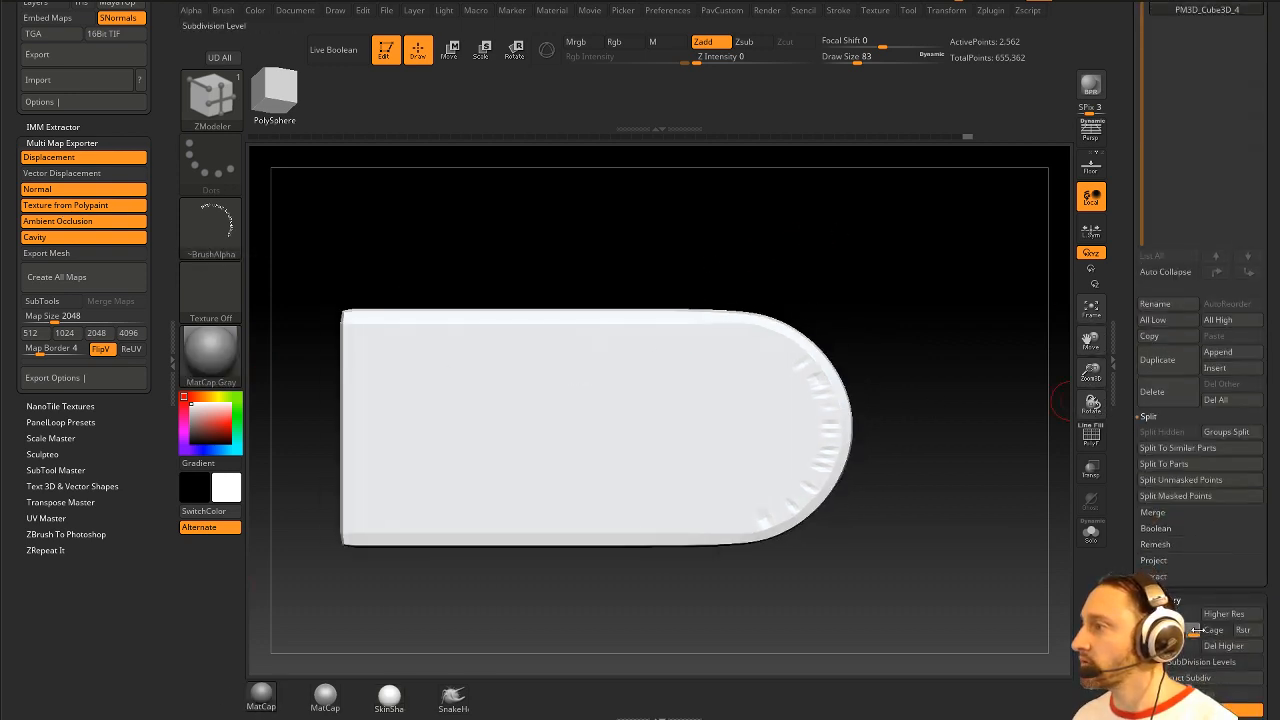
left_click(1197, 630)
left_click_drag(1125, 357, 1154, 479)
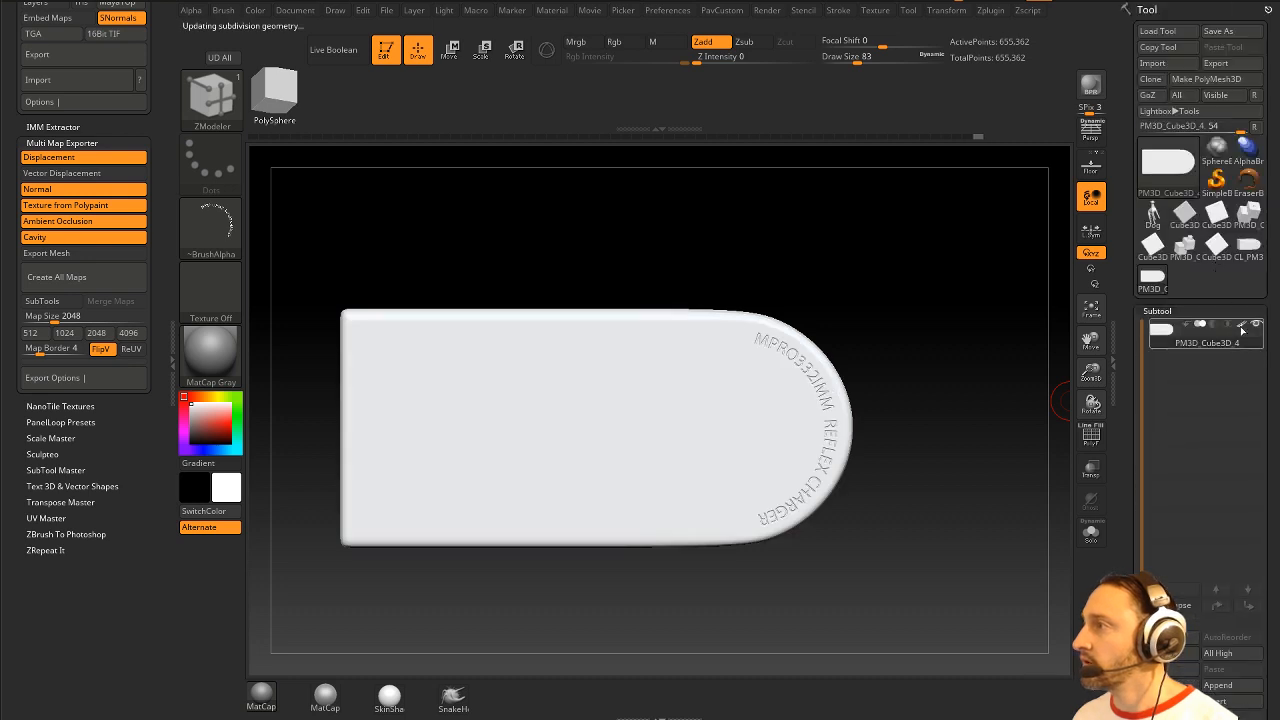
Step: Set MaskPen to the Dots stroke with no alpha and mask the whole block except a vertical band across its middle
mouse_move(526, 228)
left_mouse_down("ctrl")
mouse_move(786, 486)
mouse_move(761, 463)
left_mouse_up("ctrl")
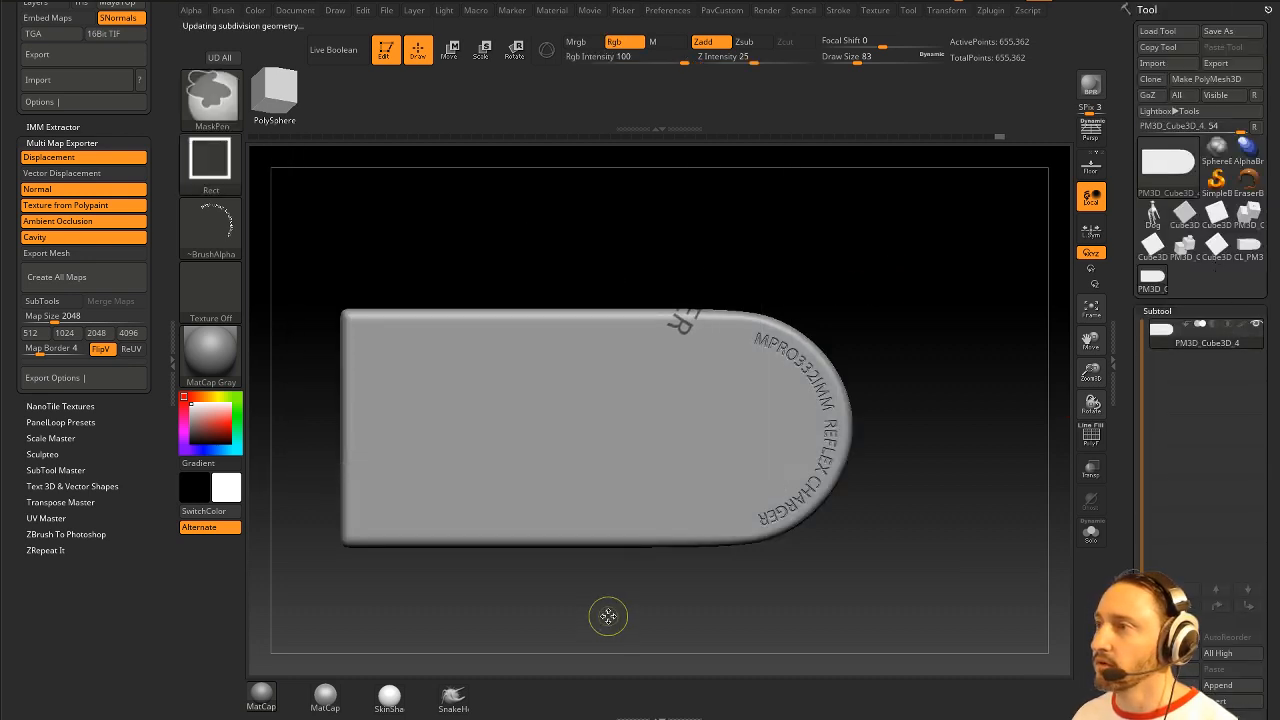
left_click(228, 165)
left_click(276, 183)
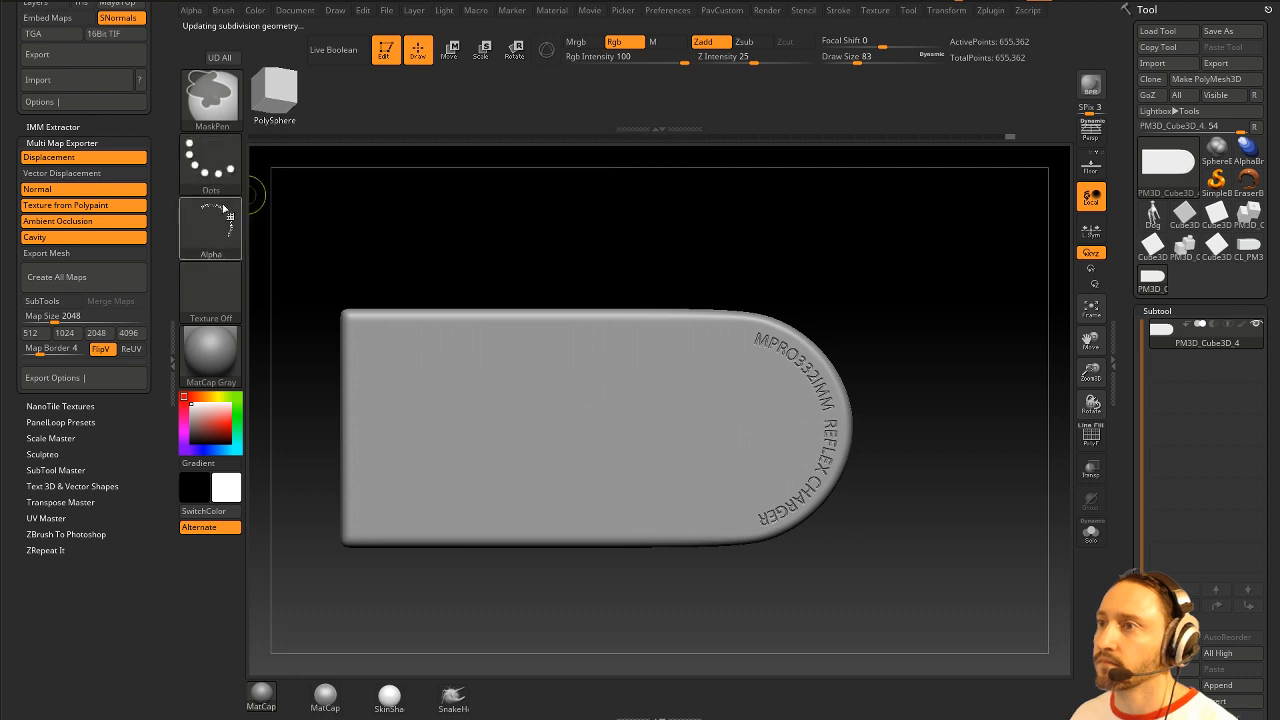
left_click(210, 226)
left_click(282, 238)
left_click_drag(545, 219, 630, 657, "ctrl")
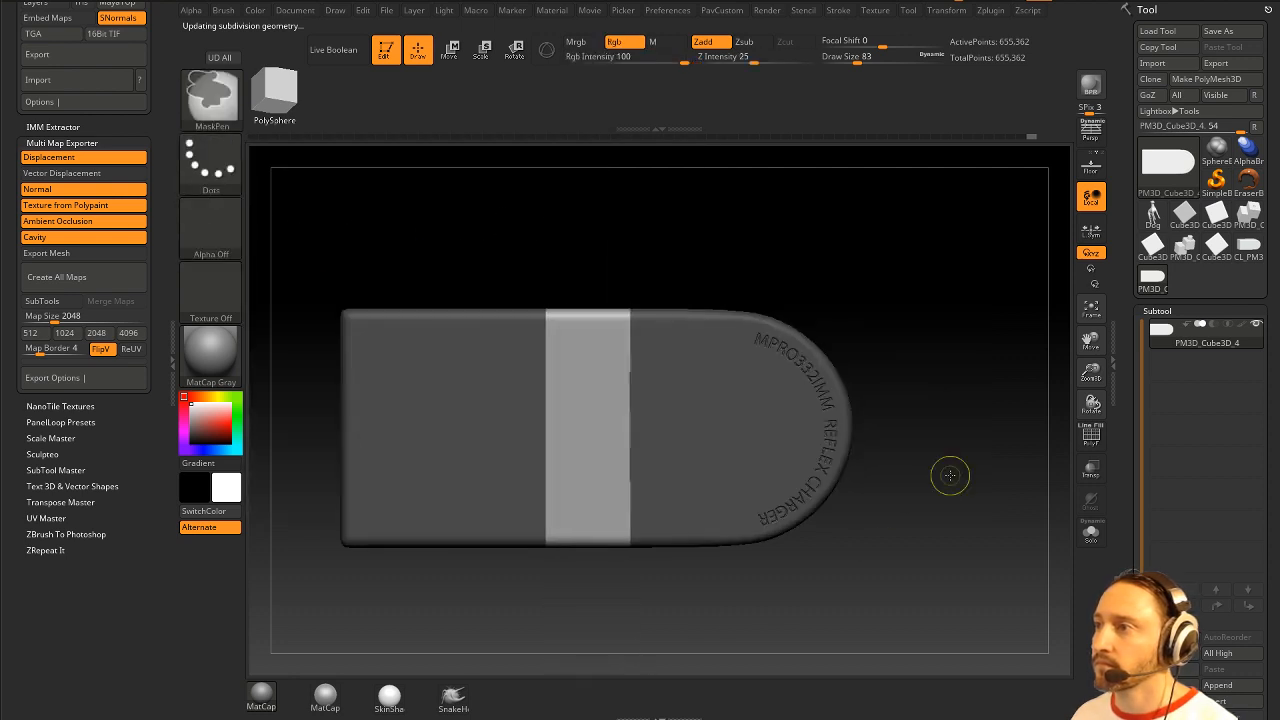
Step: Fill the unmasked middle band with red and set the current colour back to white
left_click(226, 427)
key("ctrl+f")
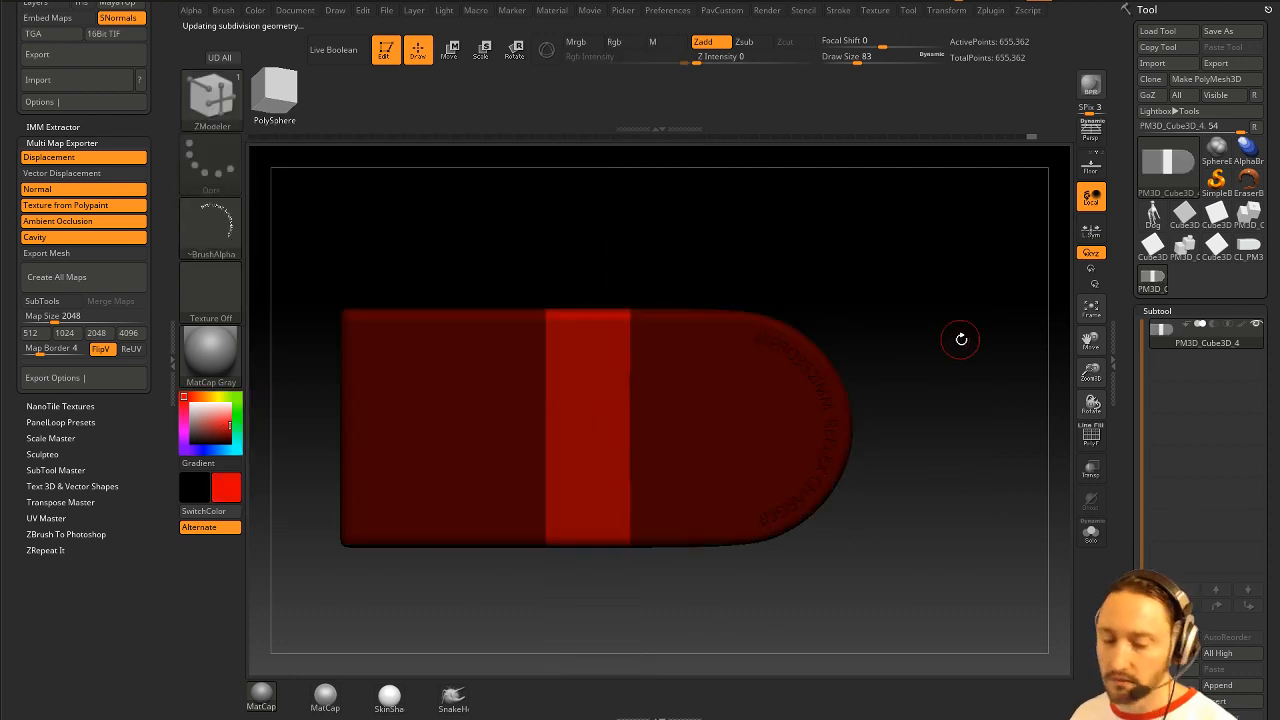
left_click(958, 300, "ctrl")
left_click(190, 403)
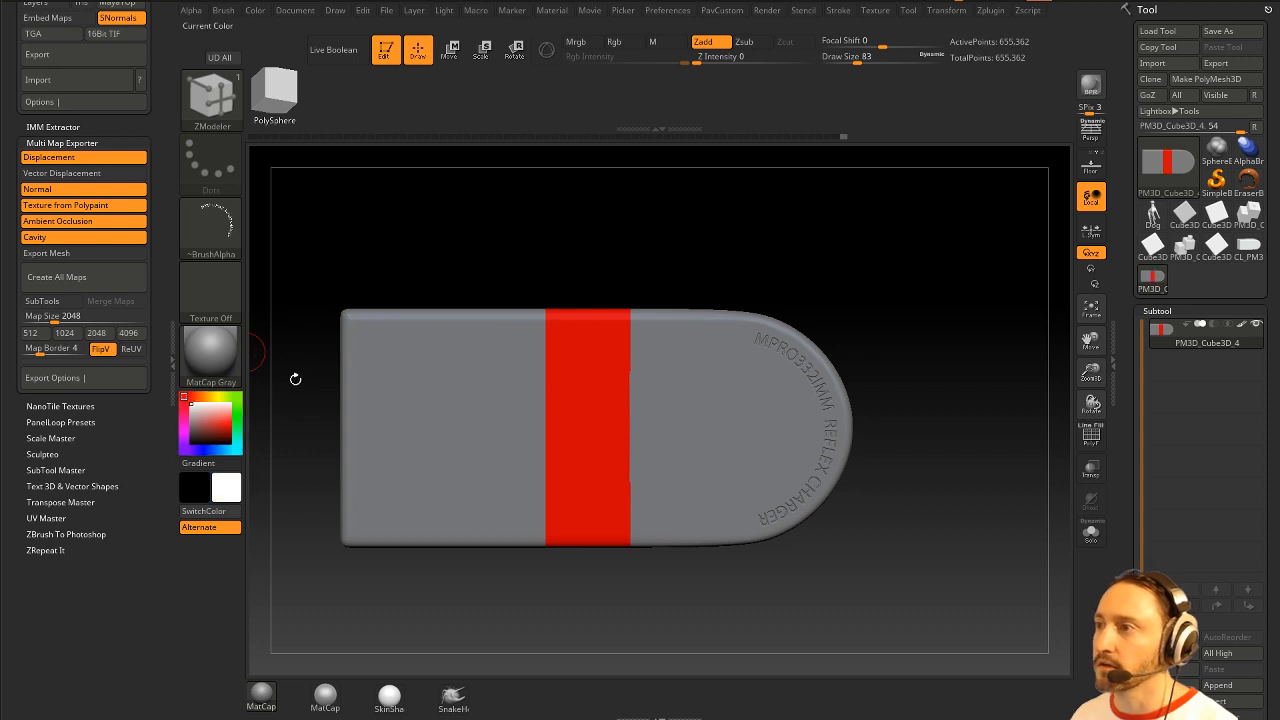
Step: Inspect the red band without the mask, then restore the mask and invert it to protect the band
left_click_drag(883, 231, 927, 279, "ctrl")
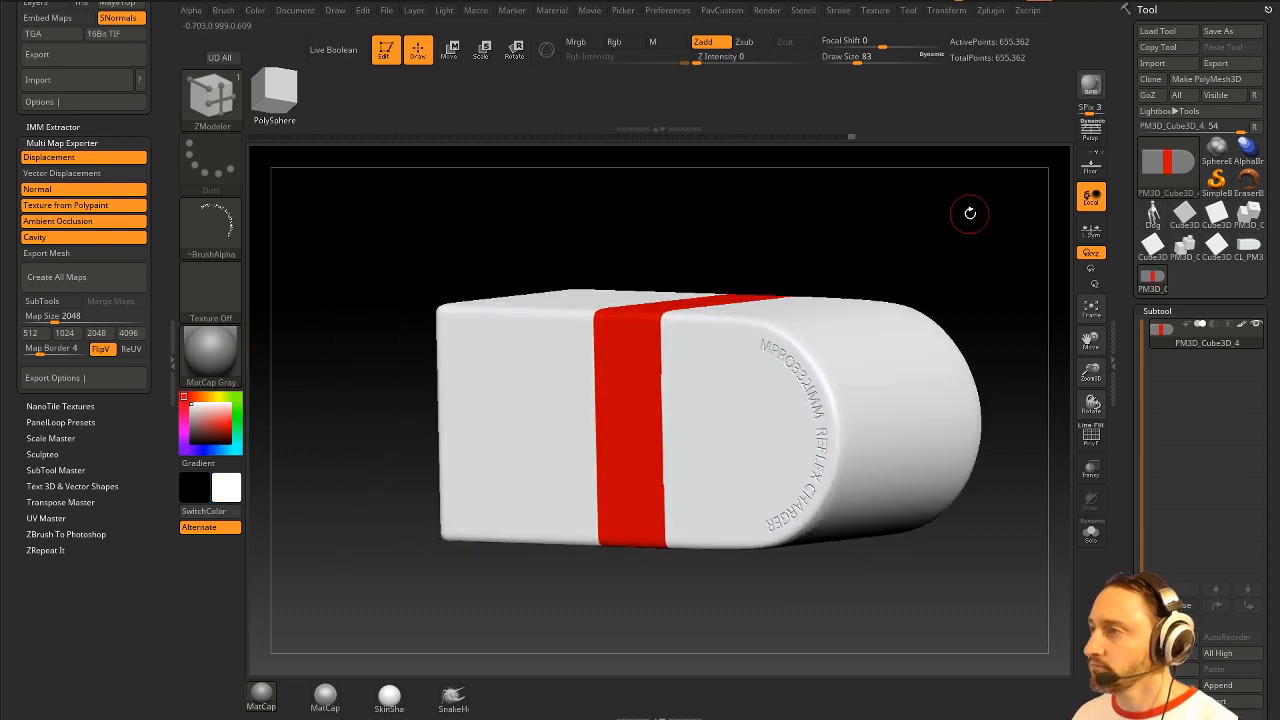
left_click_drag(969, 214, 933, 218)
left_click_drag(987, 317, 888, 279)
key("ctrl+z")
left_click(897, 274, "ctrl")
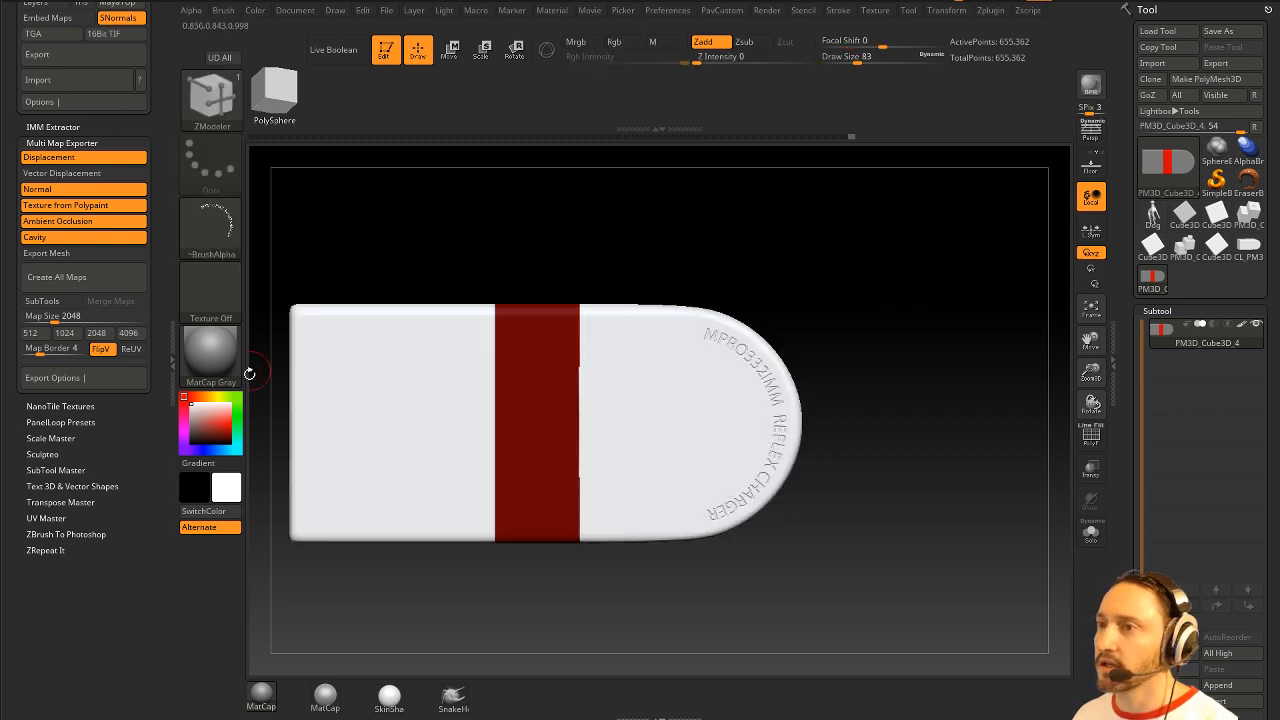
Step: Fill the block outside the red band with dark grey and clear the mask
left_click(191, 429)
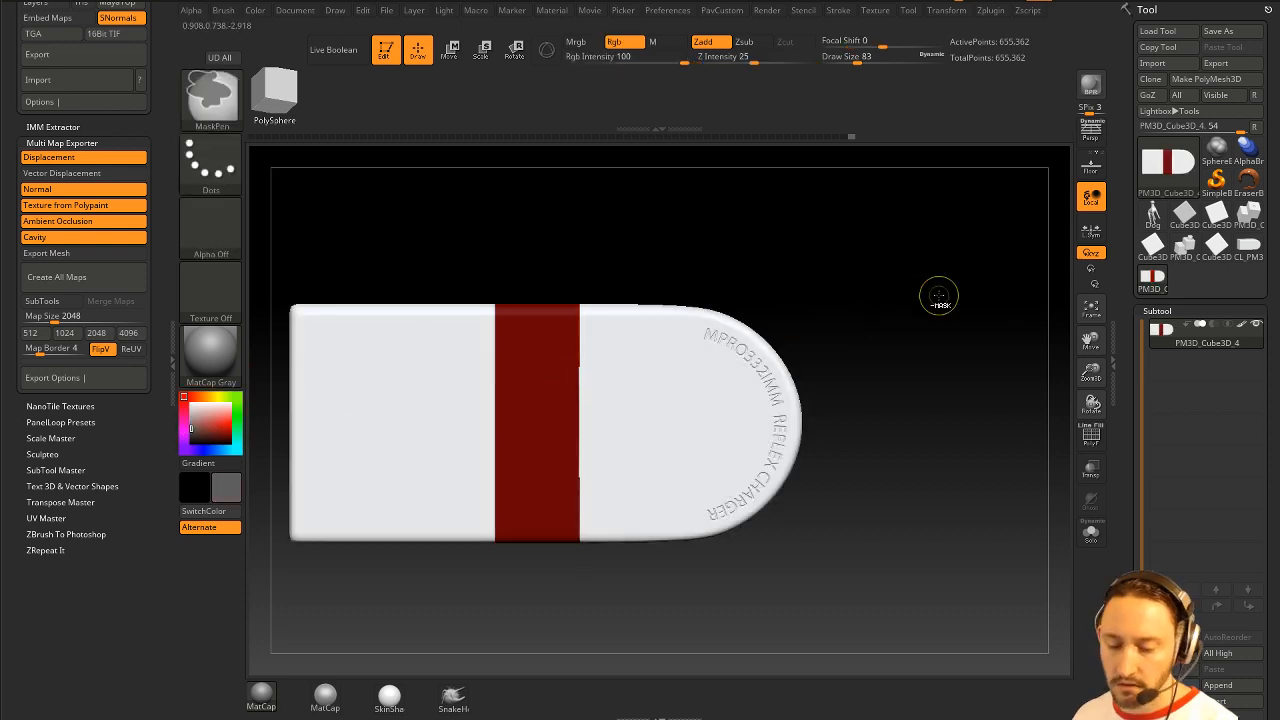
key("ctrl+f")
left_click_drag(939, 248, 938, 304, "ctrl")
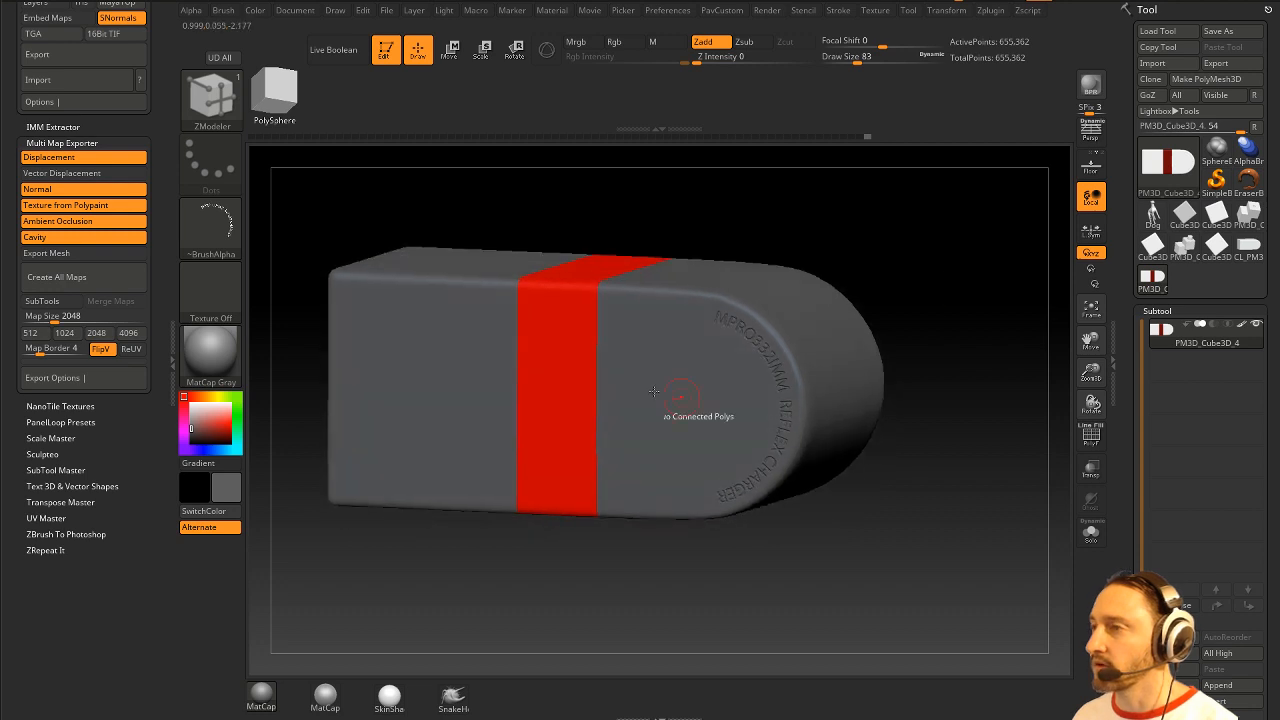
Step: Create a texture map from the block's polypaint and switch the texture display off
left_click_drag(1131, 371, 1136, 117)
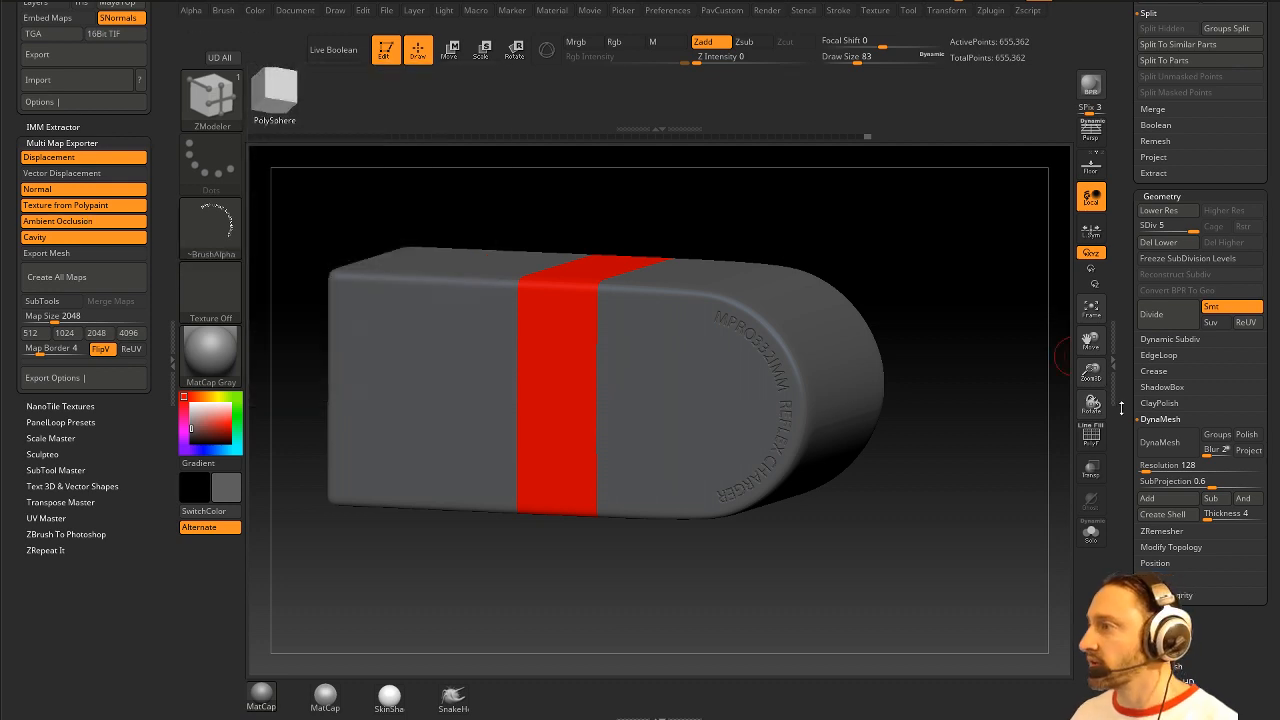
left_click_drag(1114, 408, 1116, 120)
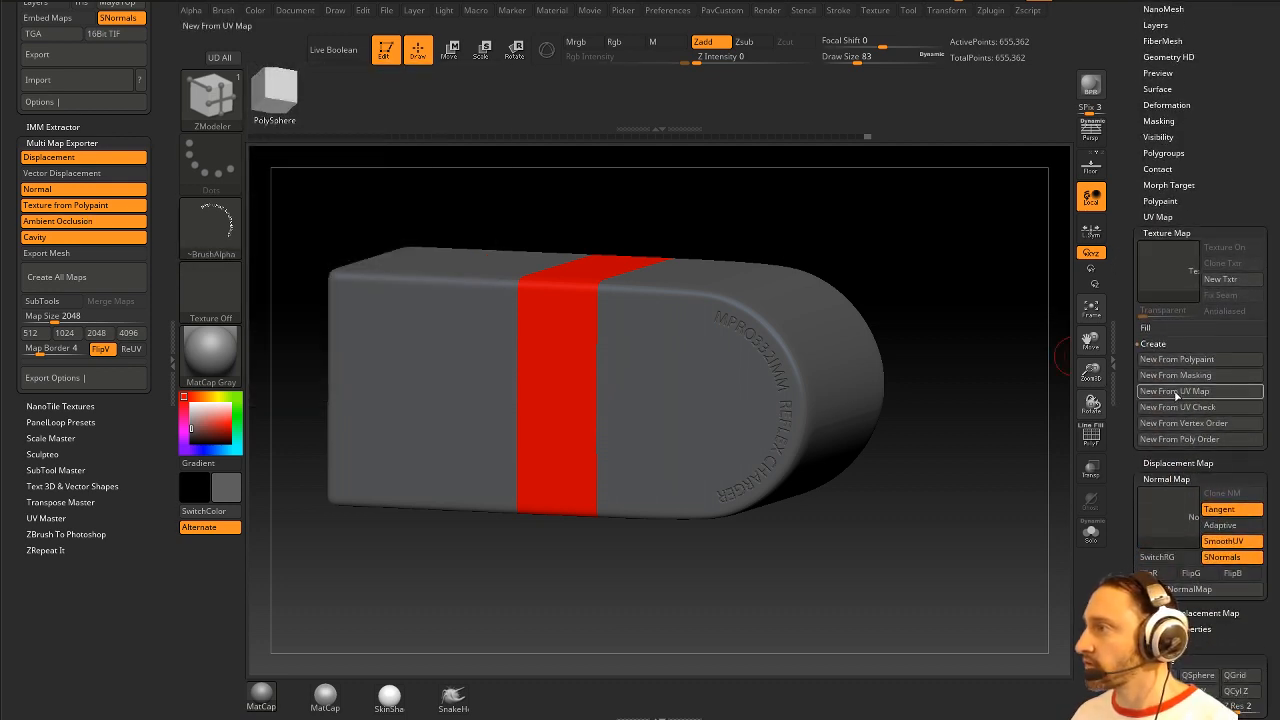
left_click(1177, 359)
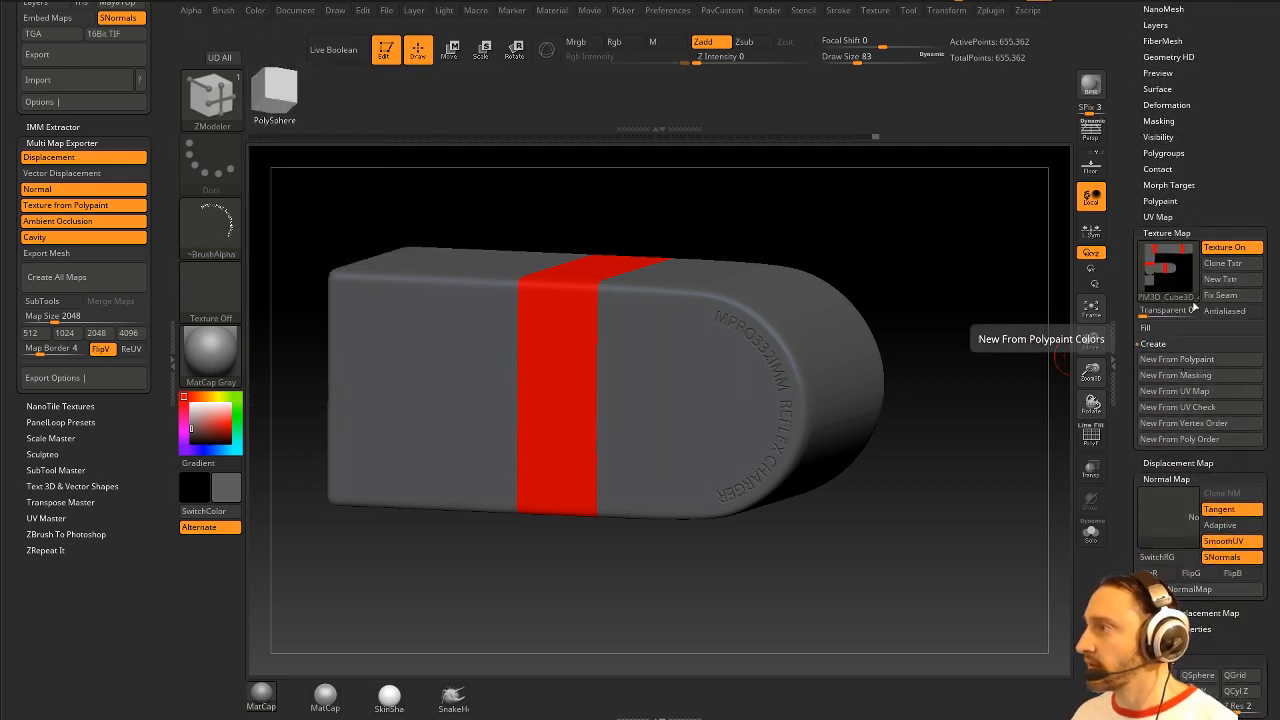
mouse_move(1188, 283)
left_click(1224, 251)
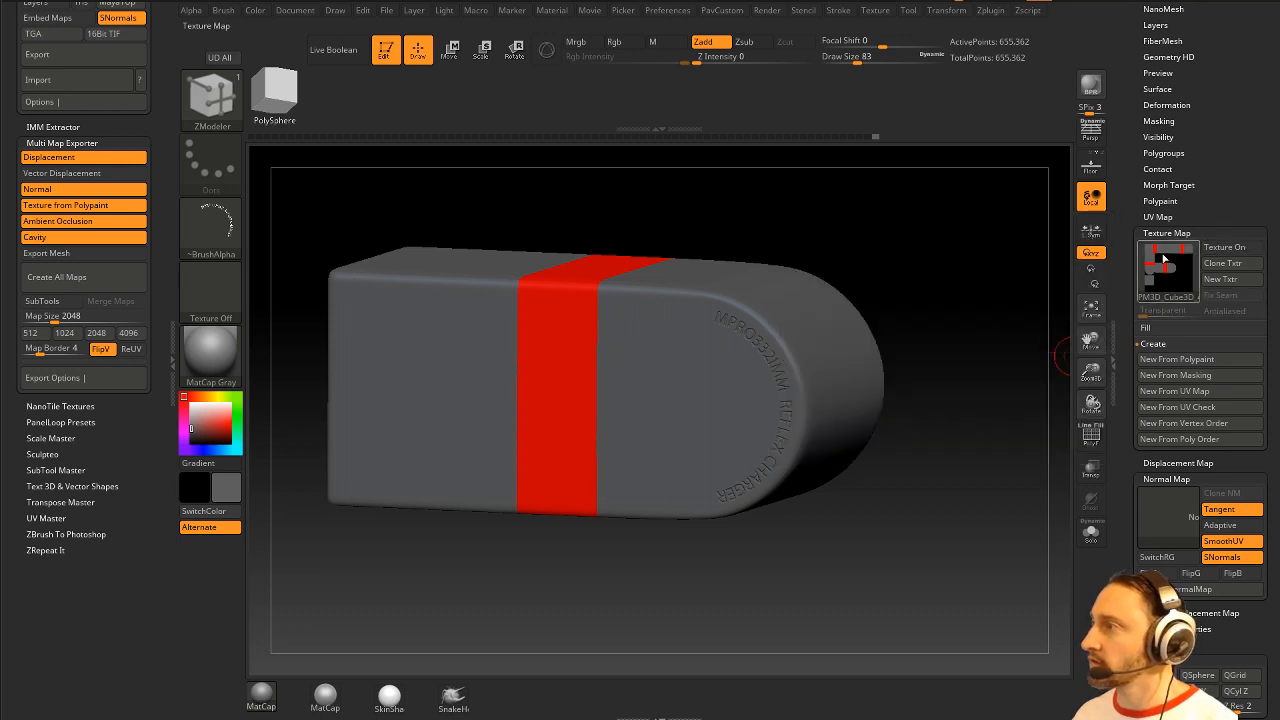
left_click_drag(1130, 255, 1128, 470)
Step: Switch to the Standard brush and turn the block to a straight front view
mouse_move(903, 223)
left_mouse_down()
mouse_move(929, 303)
mouse_move(952, 319)
mouse_move(959, 307)
left_mouse_up()
key("b")
key("s")
key("t")
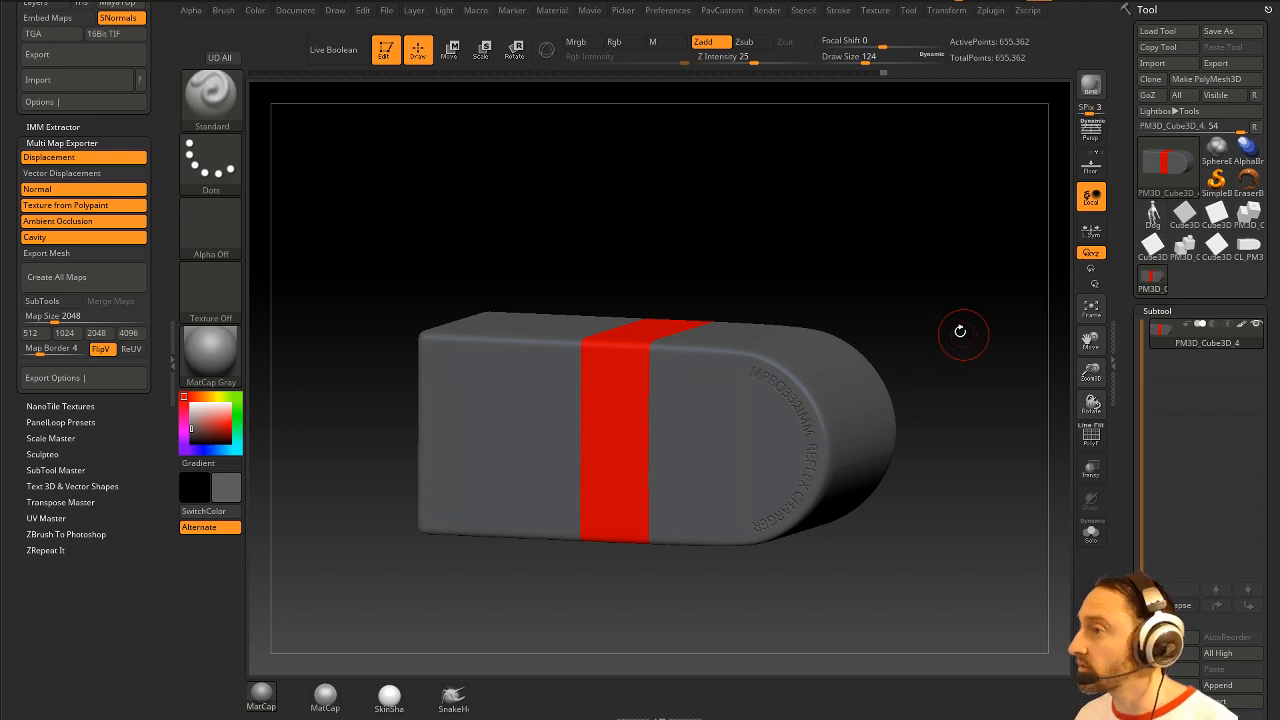
left_click_drag(337, 391, 654, 209, "shift")
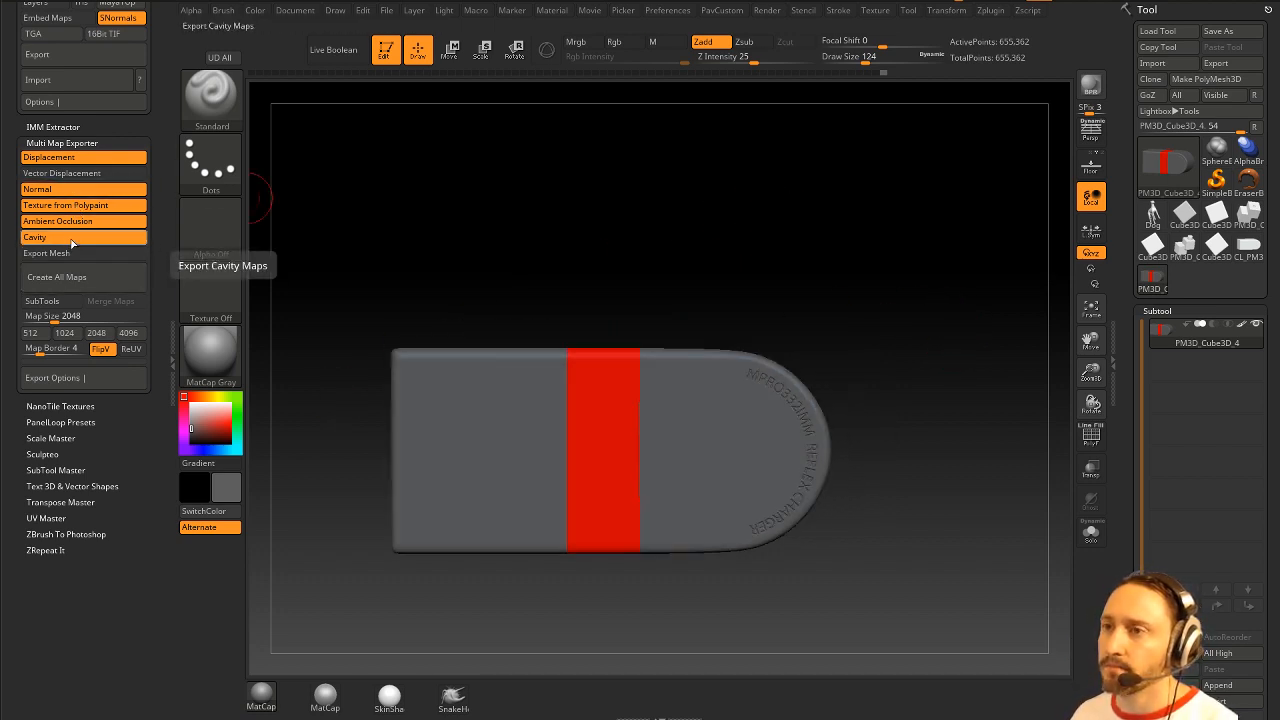
Step: Compare the block's lowest subdivision level with subdivision level 5 from an angled view
left_click_drag(851, 257, 895, 308)
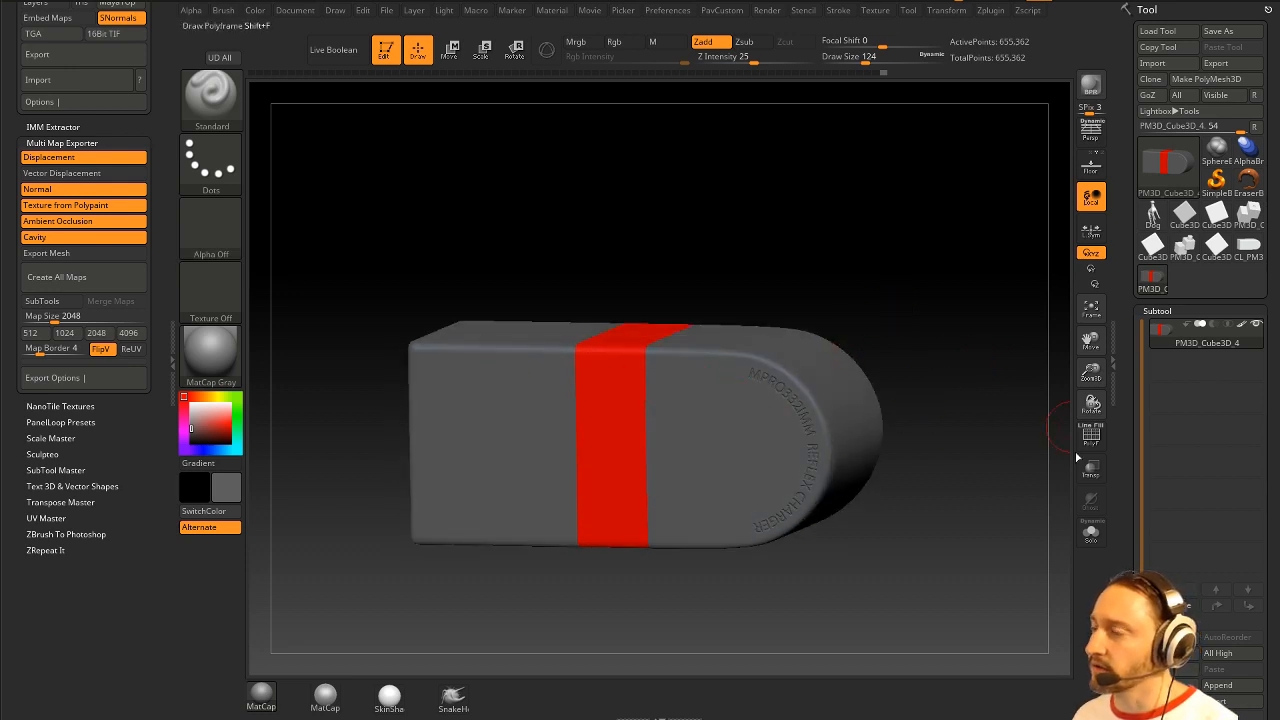
left_click_drag(1116, 378, 1118, 232)
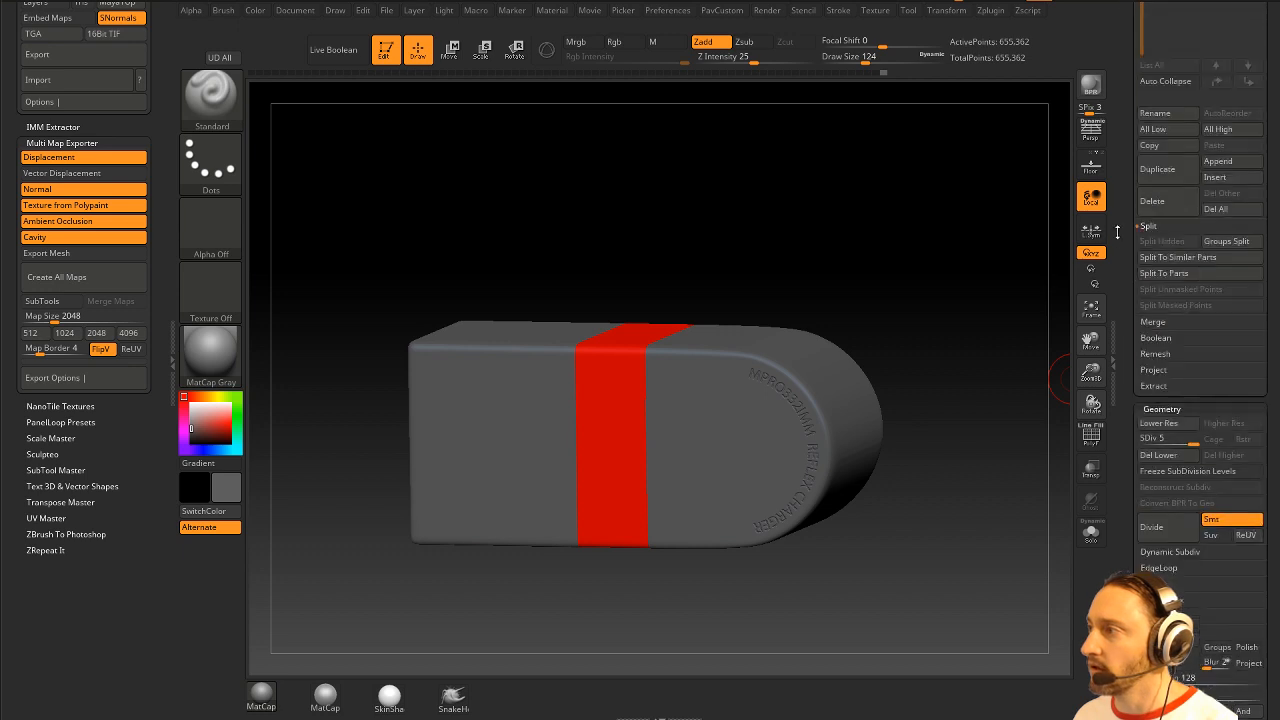
left_click(1143, 439)
left_click(1191, 438)
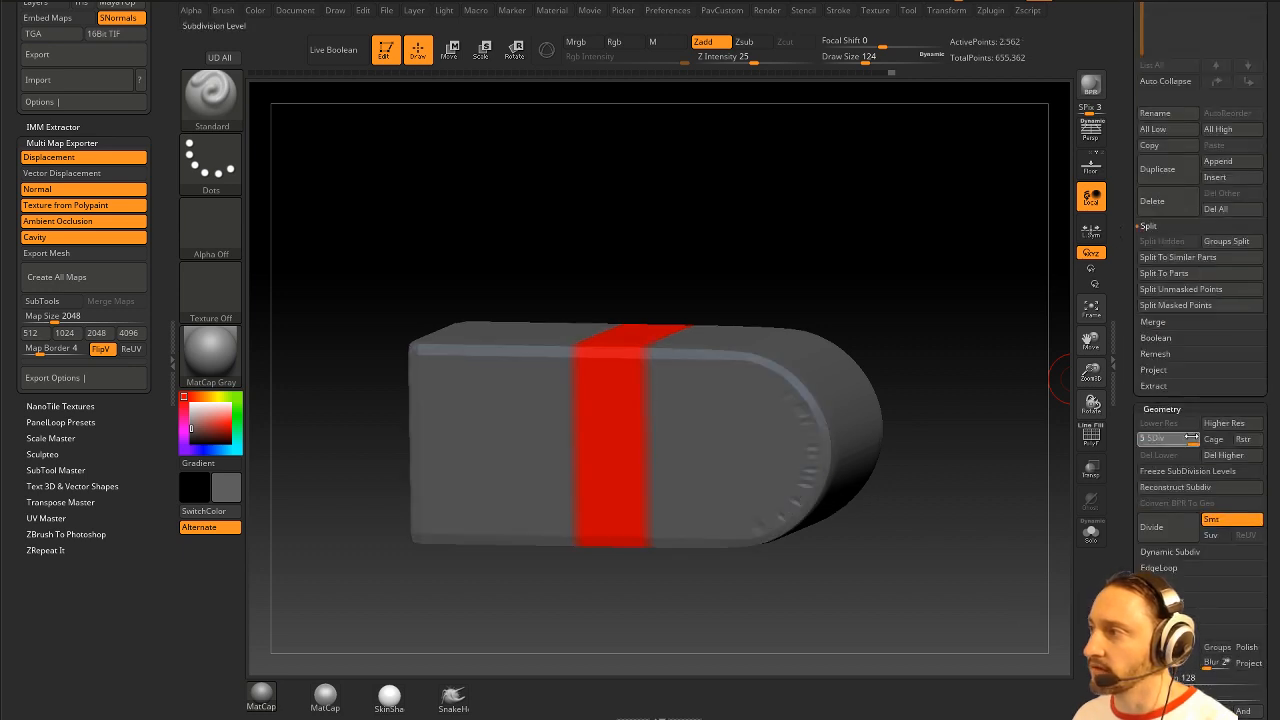
left_click_drag(1128, 338, 1122, 510)
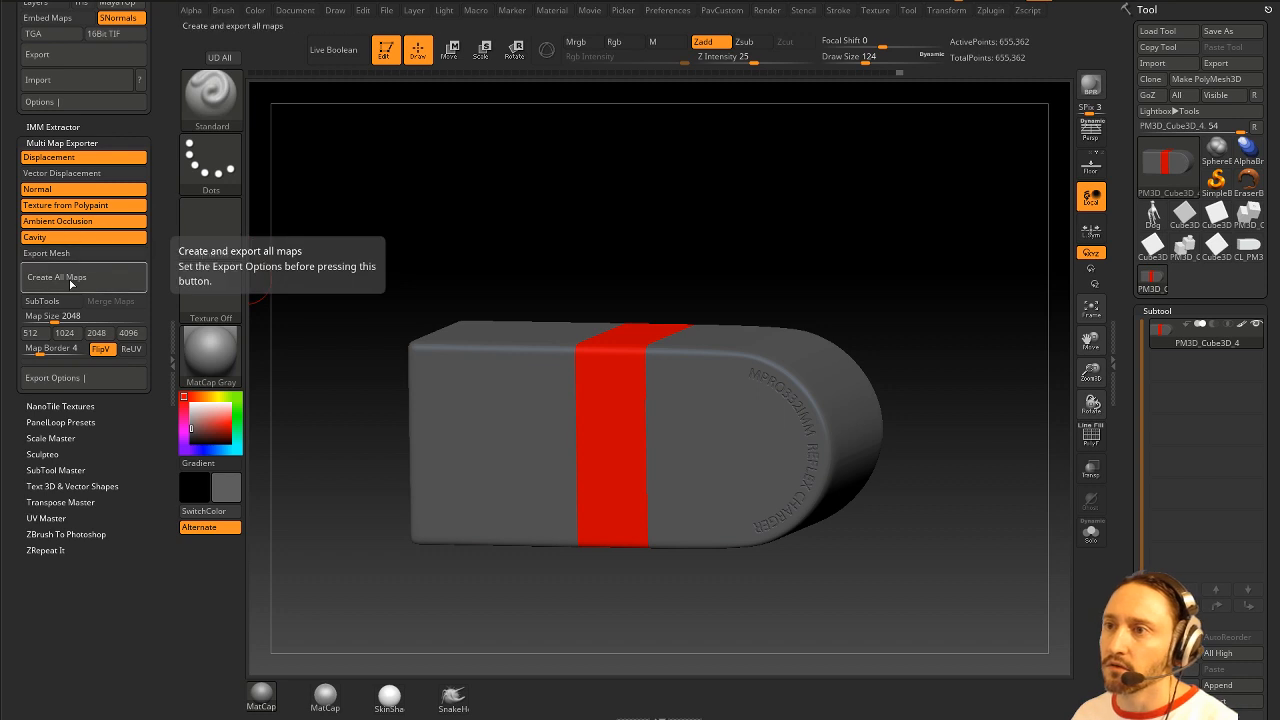
Step: Create and export all 2048 maps to the Desktop as PM3D_Cube3D_4.psd, then close the displacement map and dismiss the file-opening prompt
left_click(53, 378)
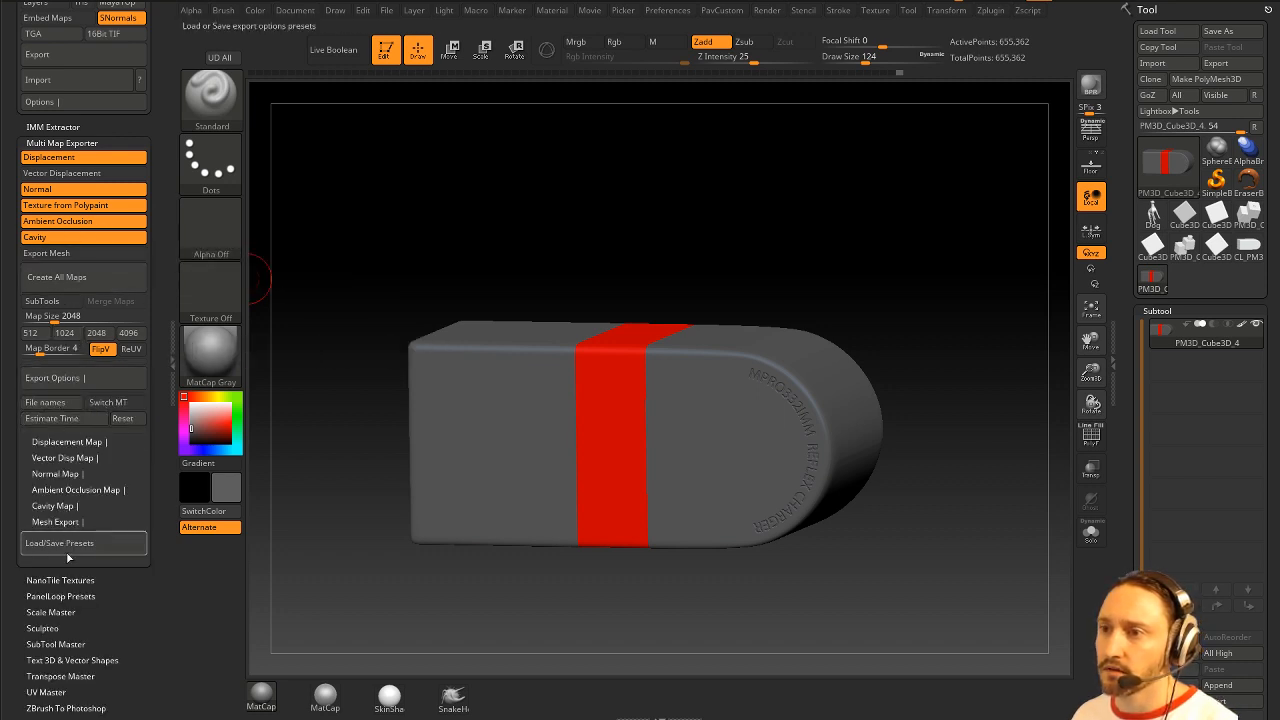
left_click(53, 378)
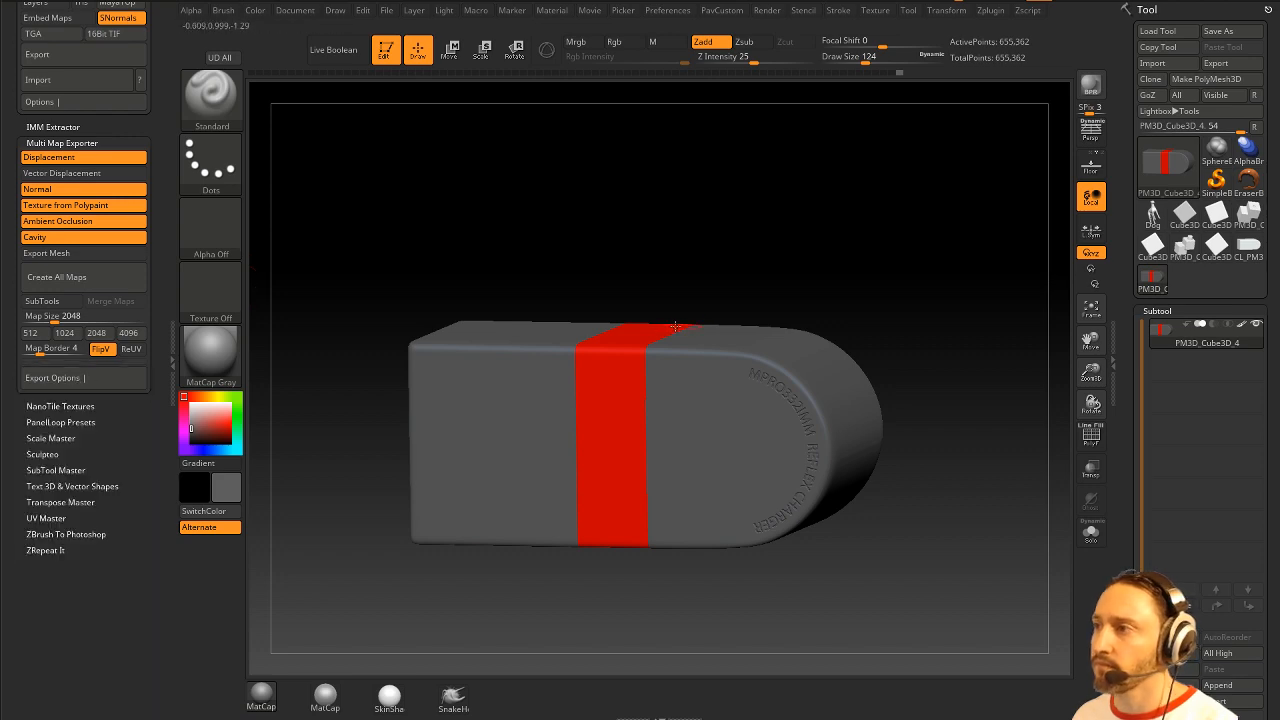
left_click(70, 278)
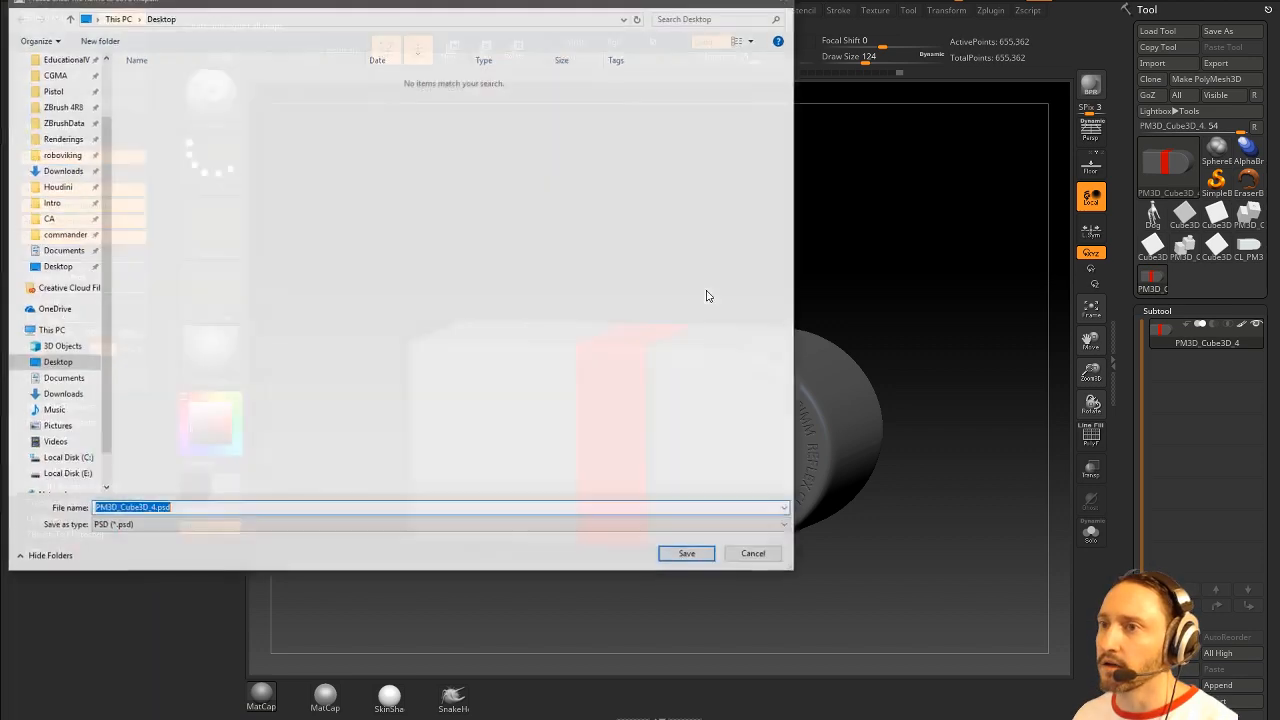
left_click(662, 554)
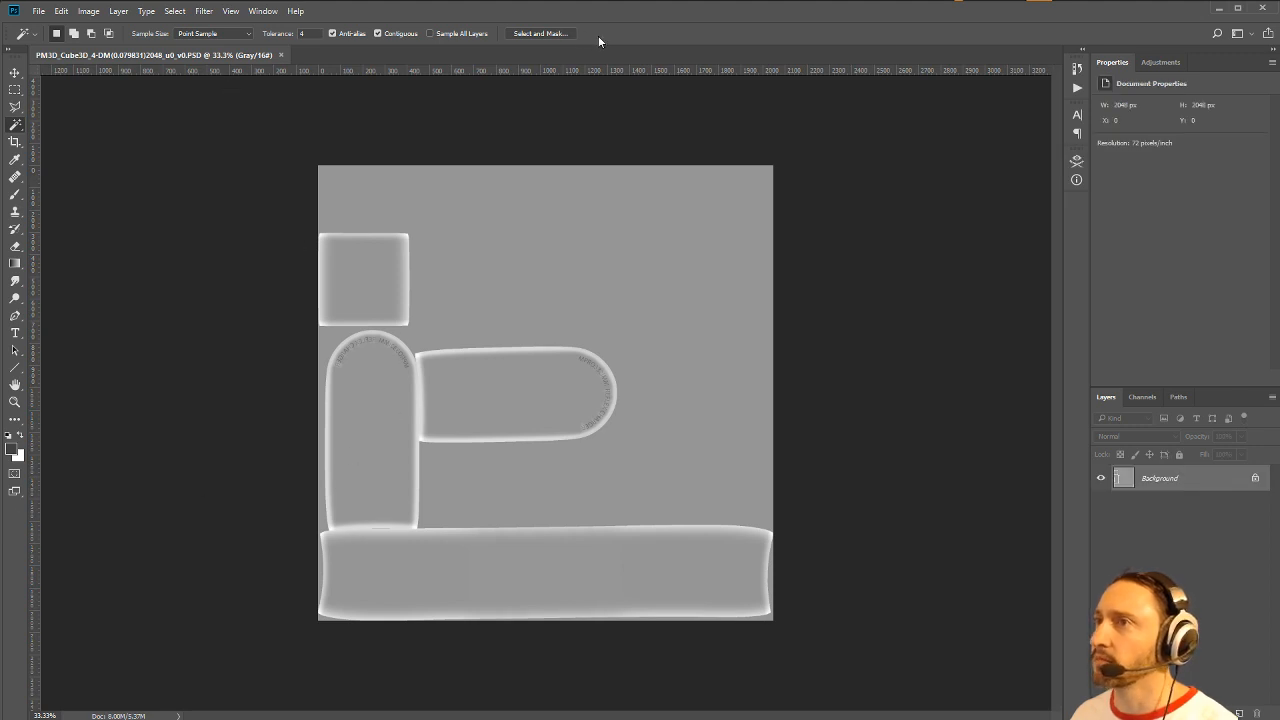
left_click(281, 55)
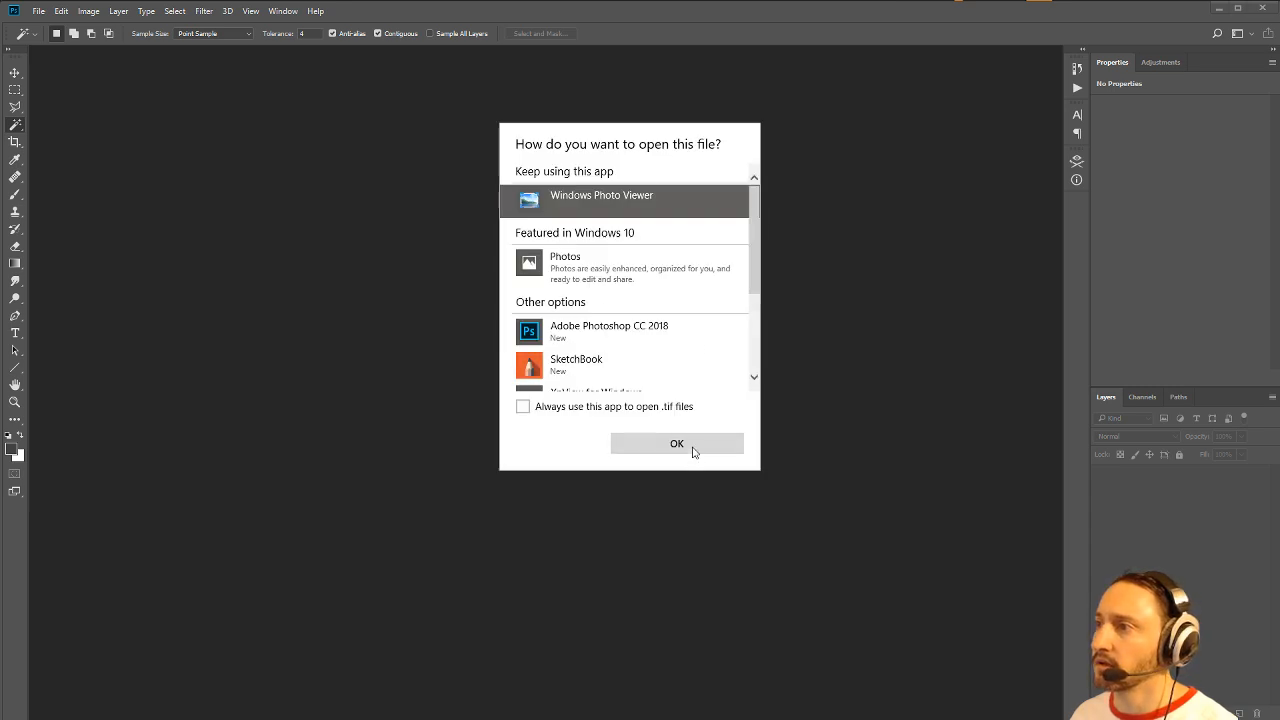
left_click(877, 259)
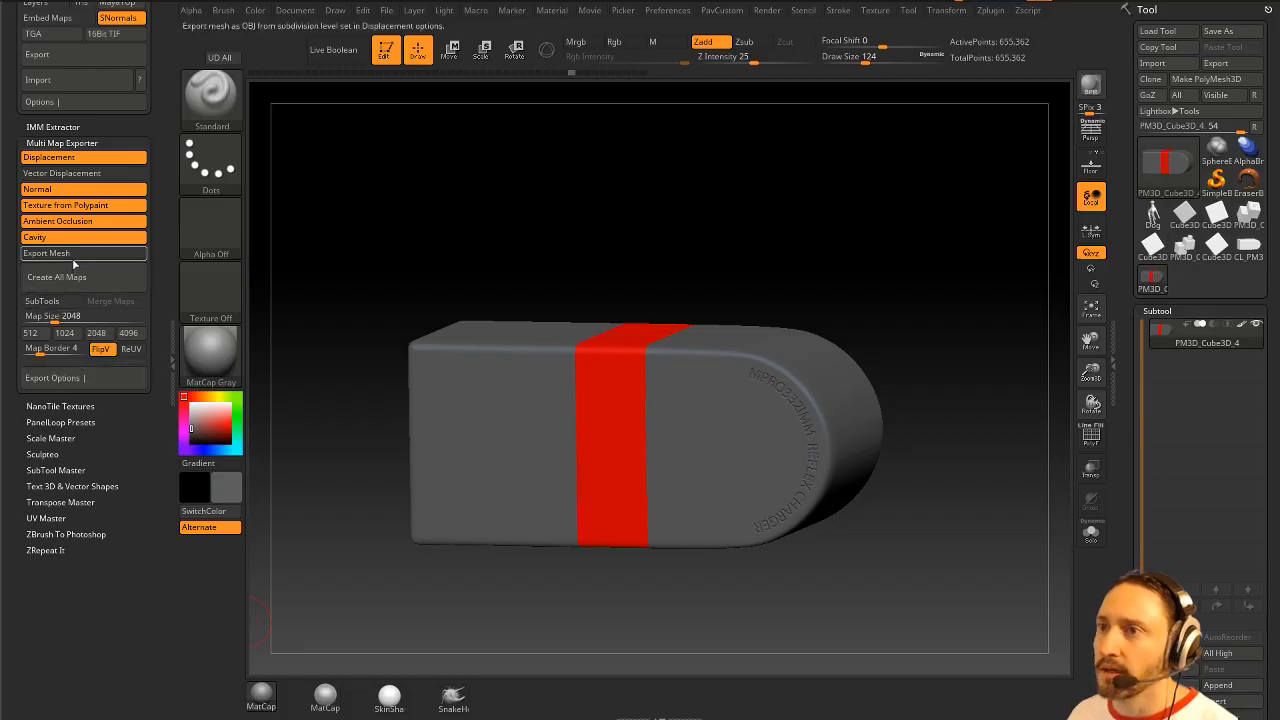
Step: Set the normal map export options to tangent space with SNormals and a flipped green channel
left_click(55, 378)
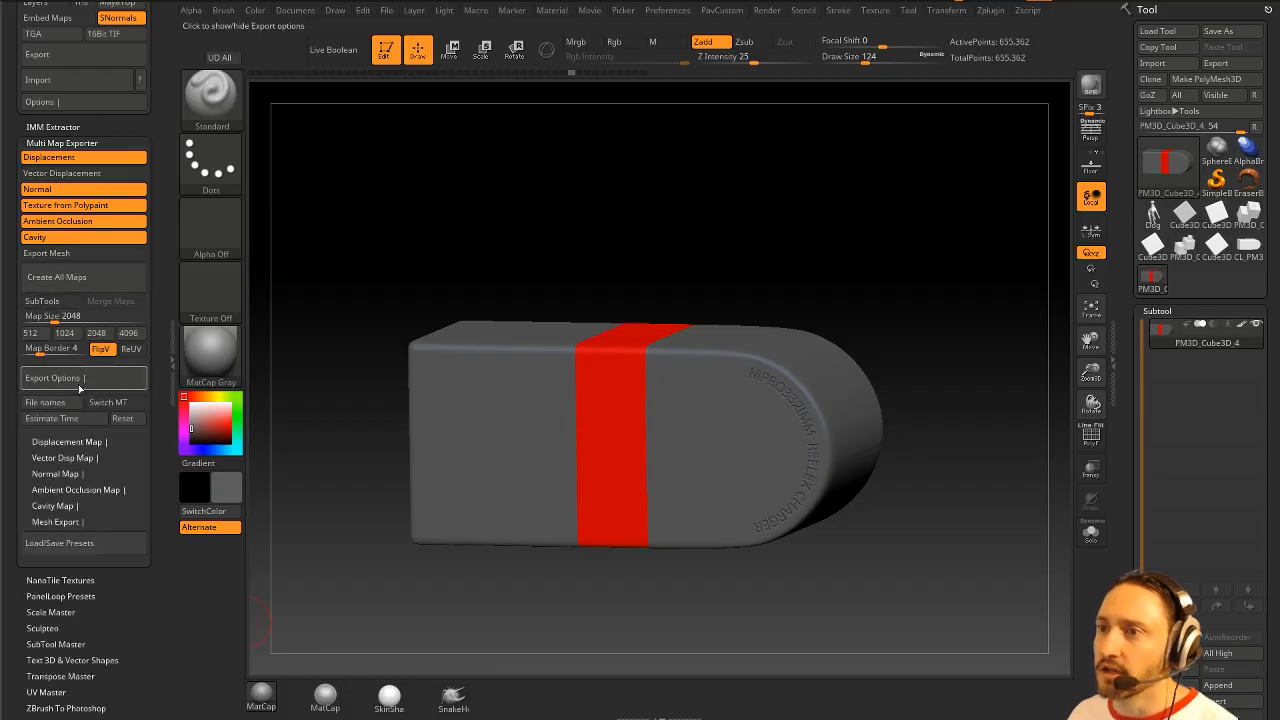
key("shift")
left_click(58, 471)
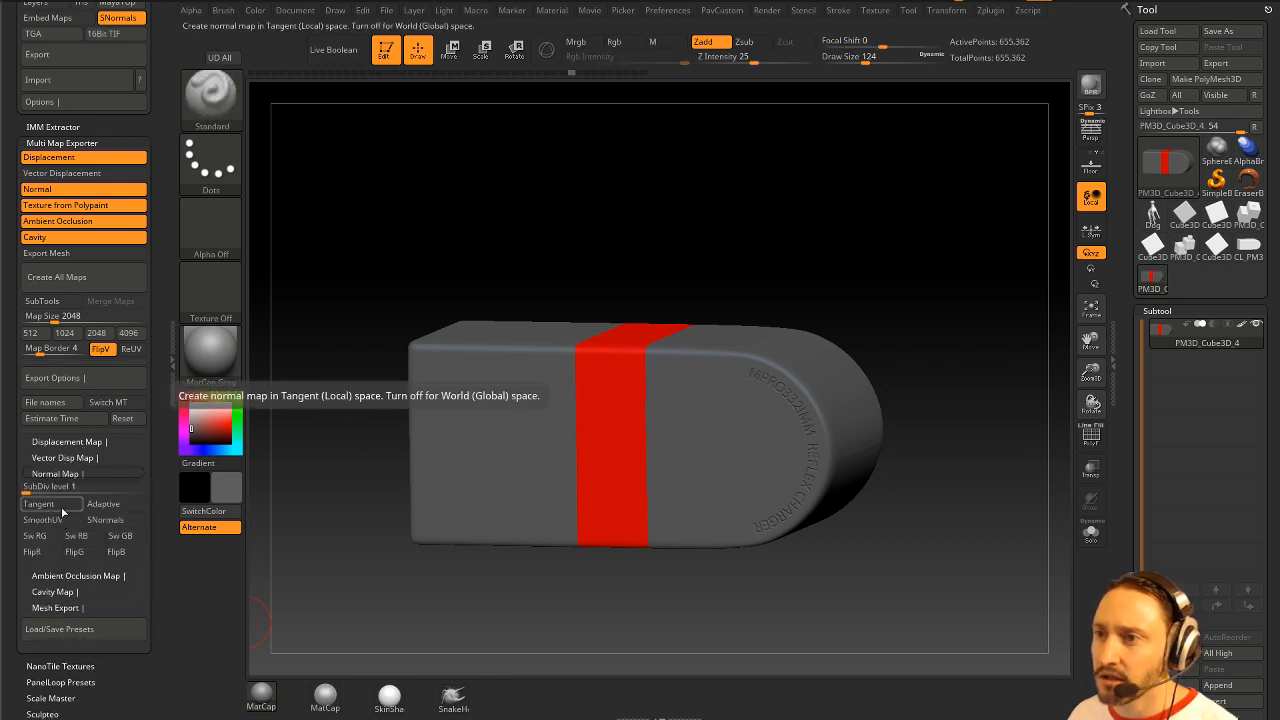
left_click(60, 506)
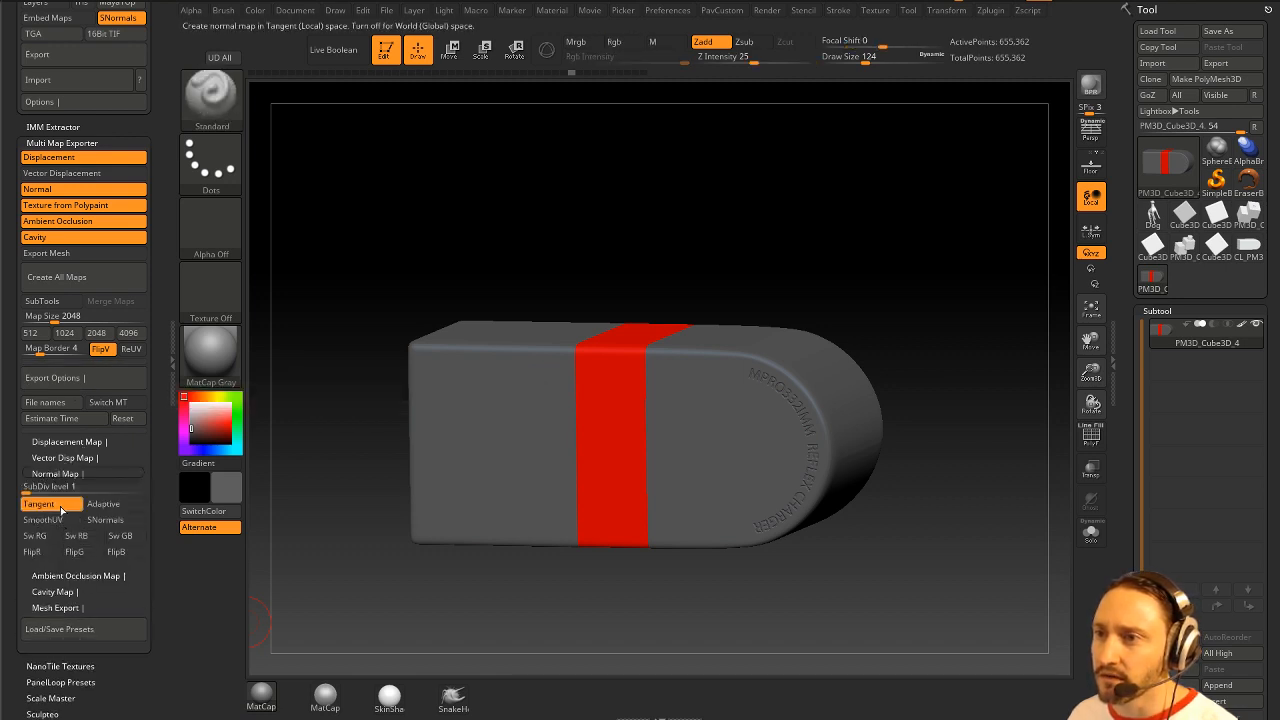
left_click(115, 521)
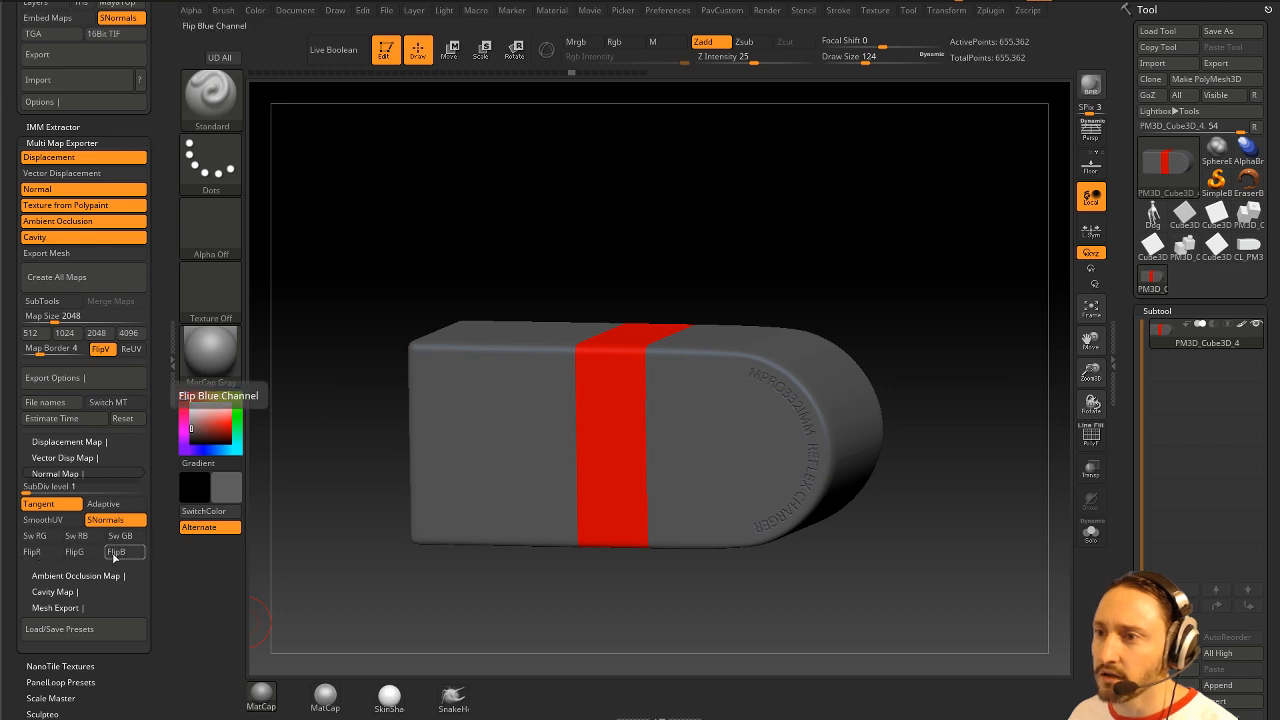
left_click(74, 552)
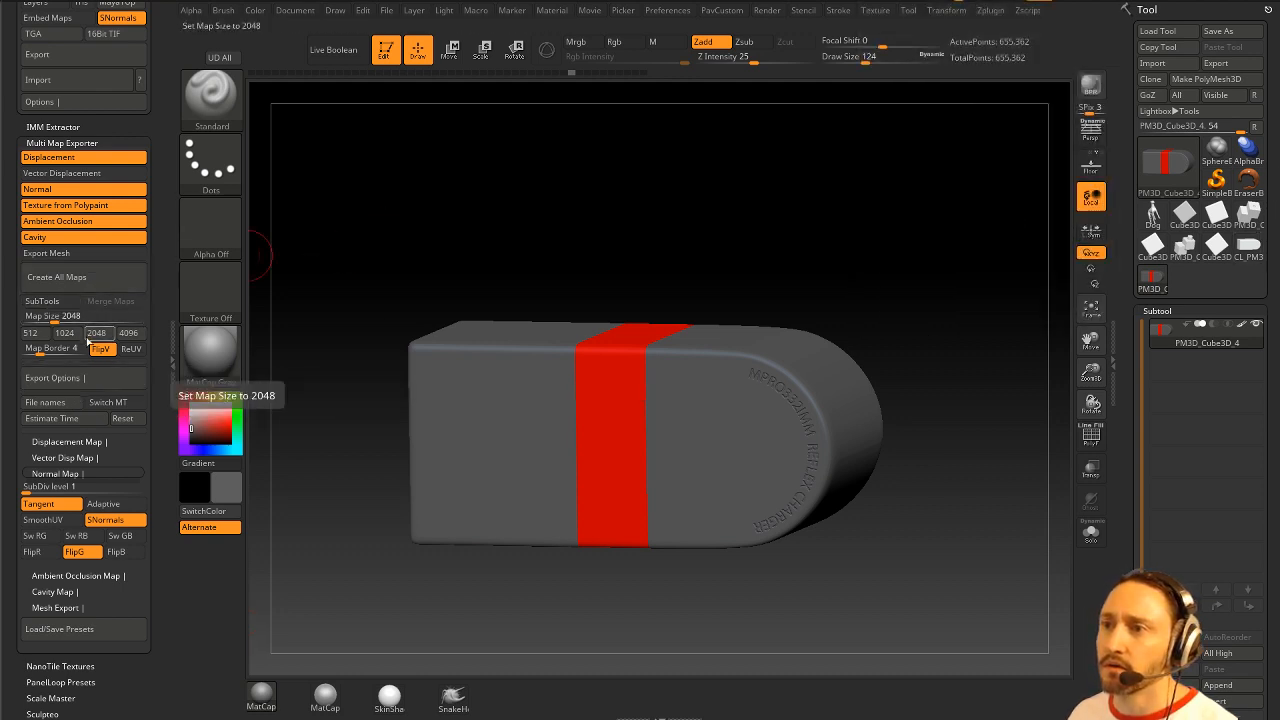
left_click(85, 378)
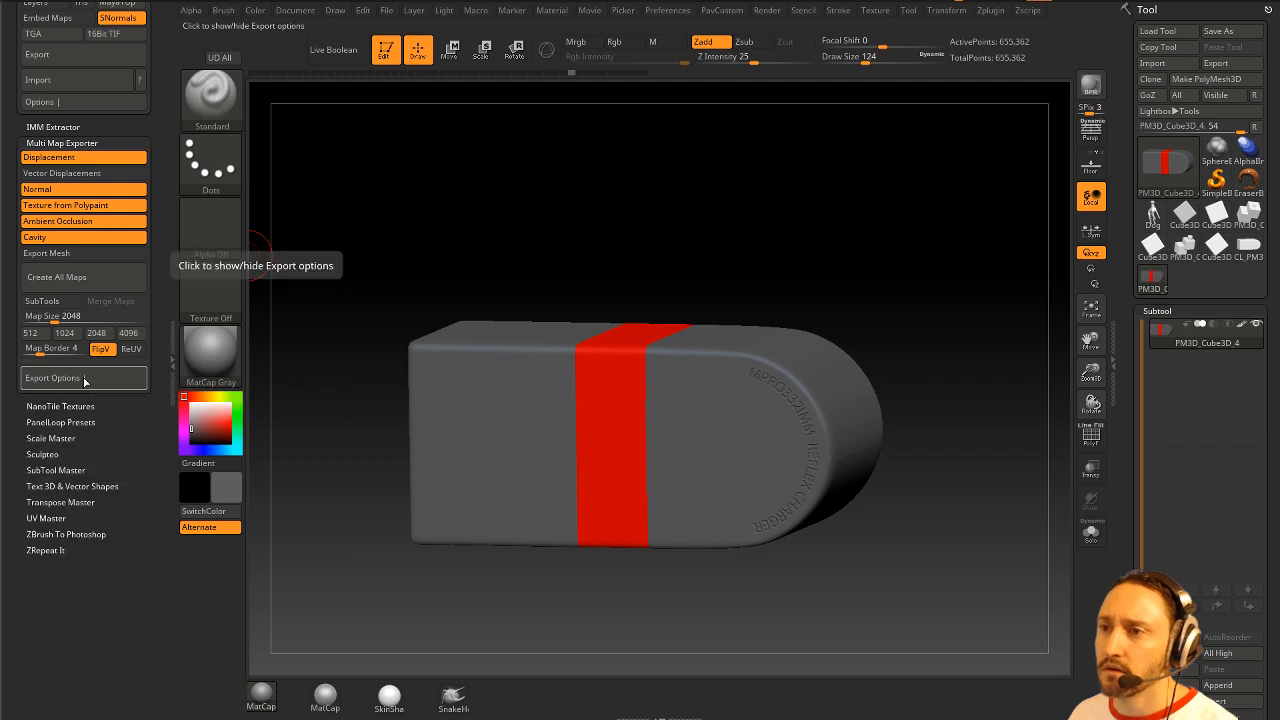
Step: Create and export all maps again to the Desktop under the file name PM3D_Cube3D_4.psd
left_click(85, 378)
left_click(101, 476)
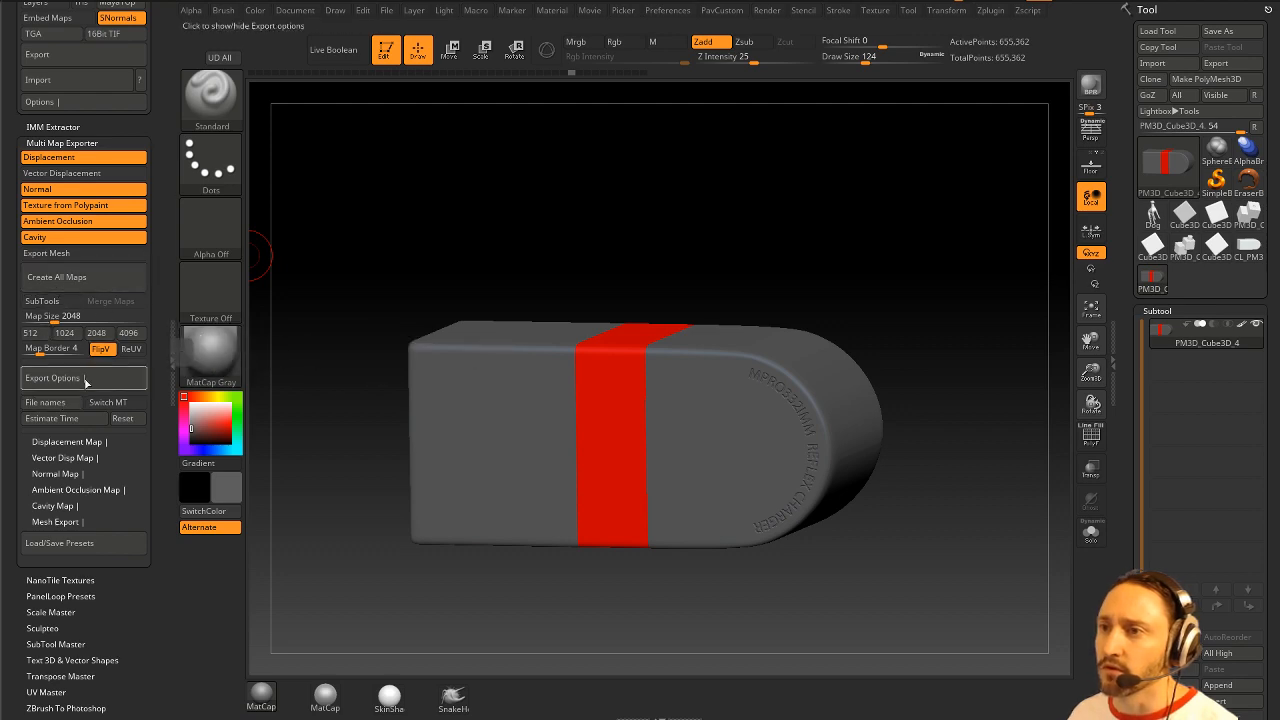
left_click(73, 287)
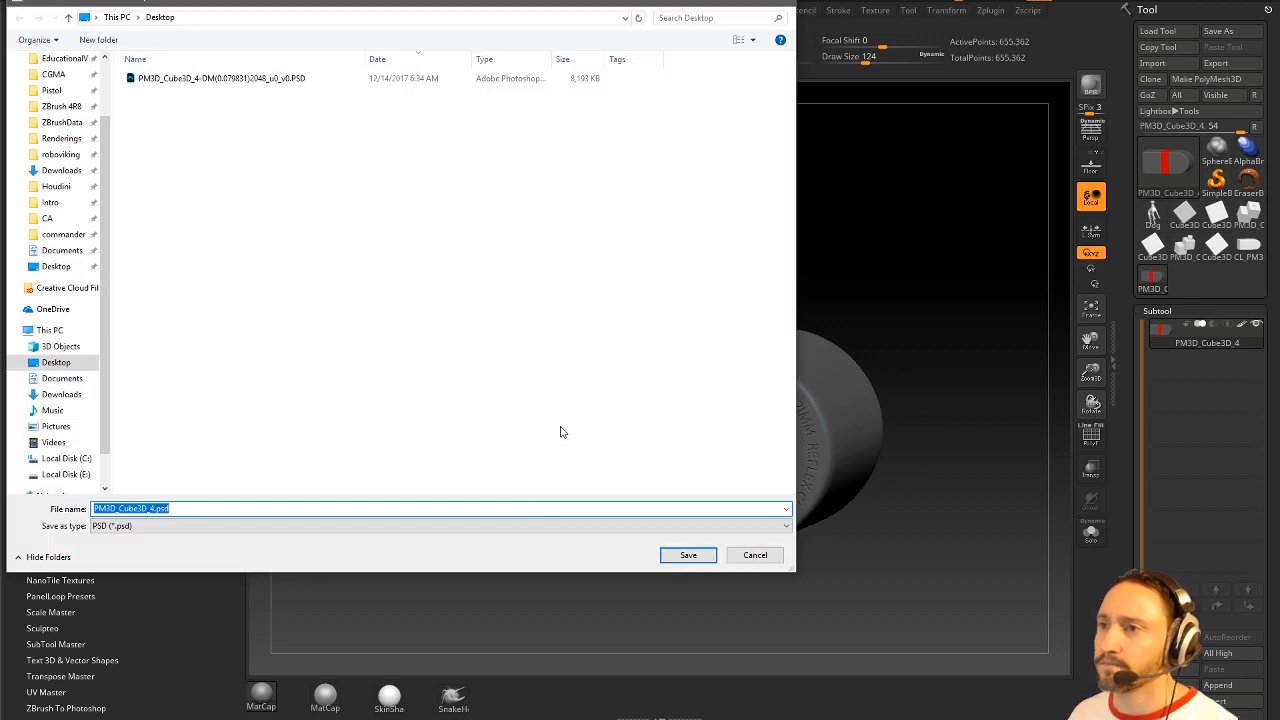
left_click(686, 557)
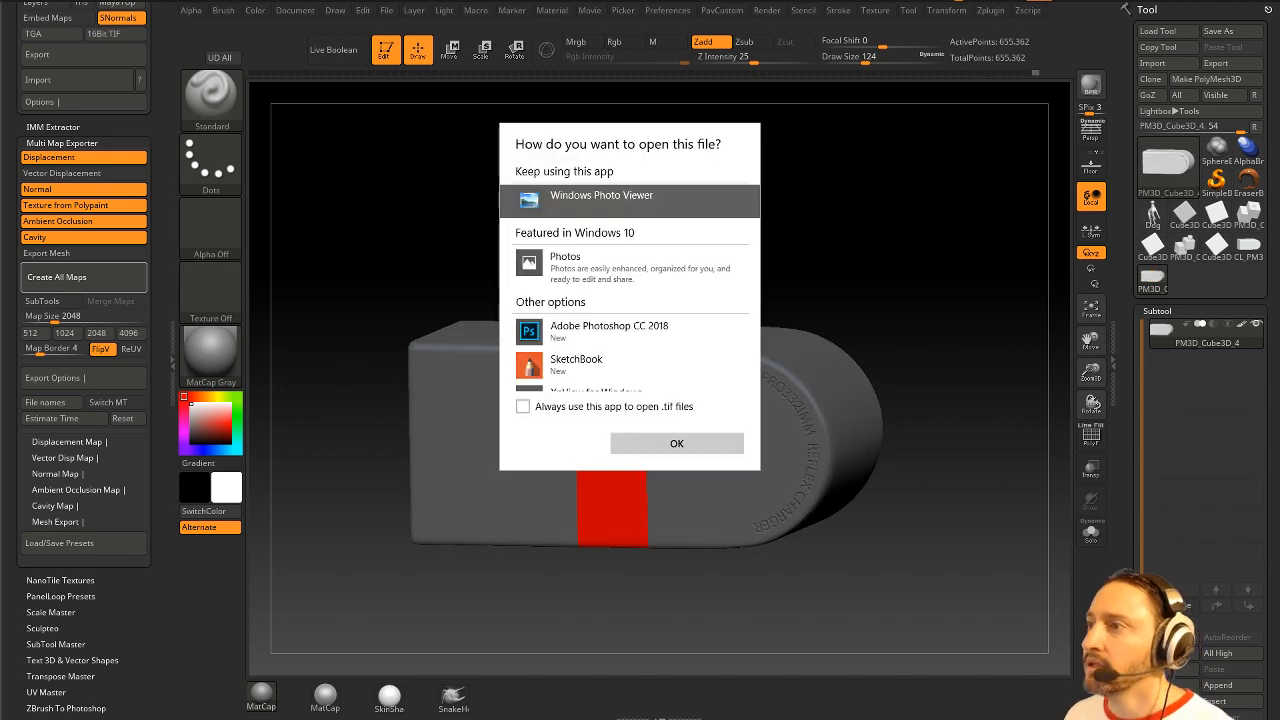
Step: Open the exported TIF normal map in Adobe Photoshop CC 2018, inspect it, close it and return to ZBrush
left_click(575, 333)
left_click(644, 450)
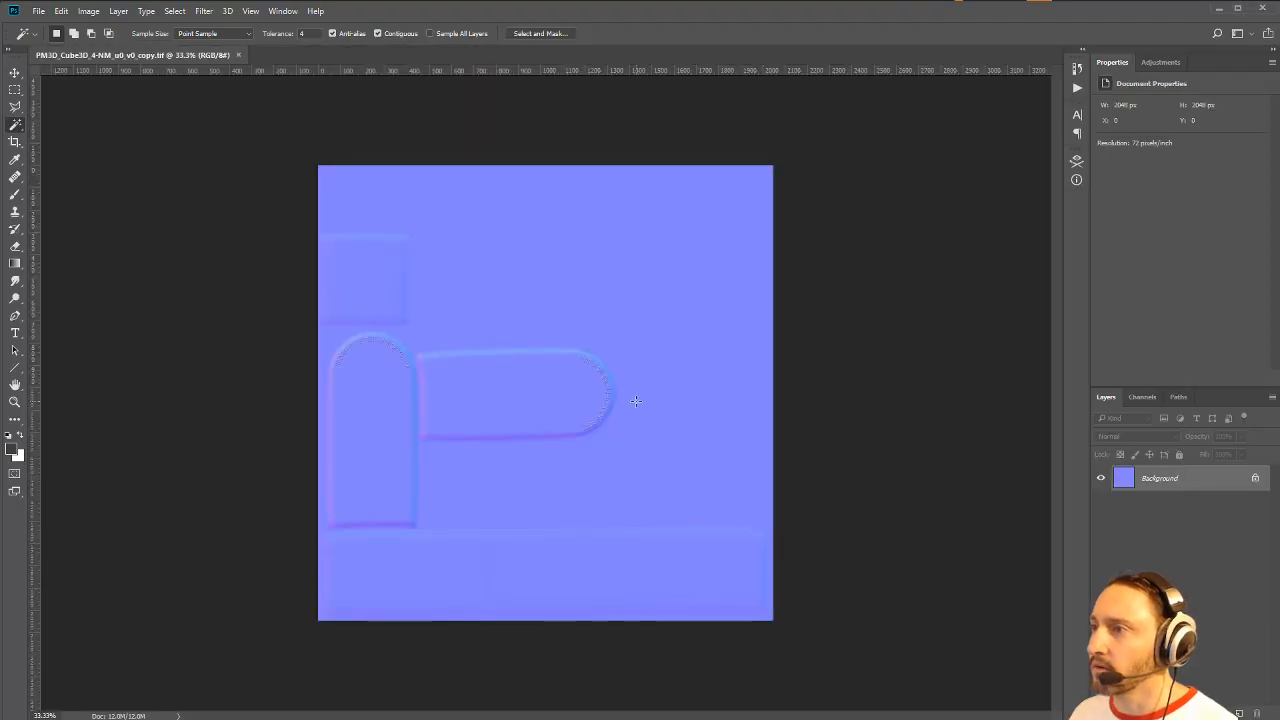
left_click(238, 54)
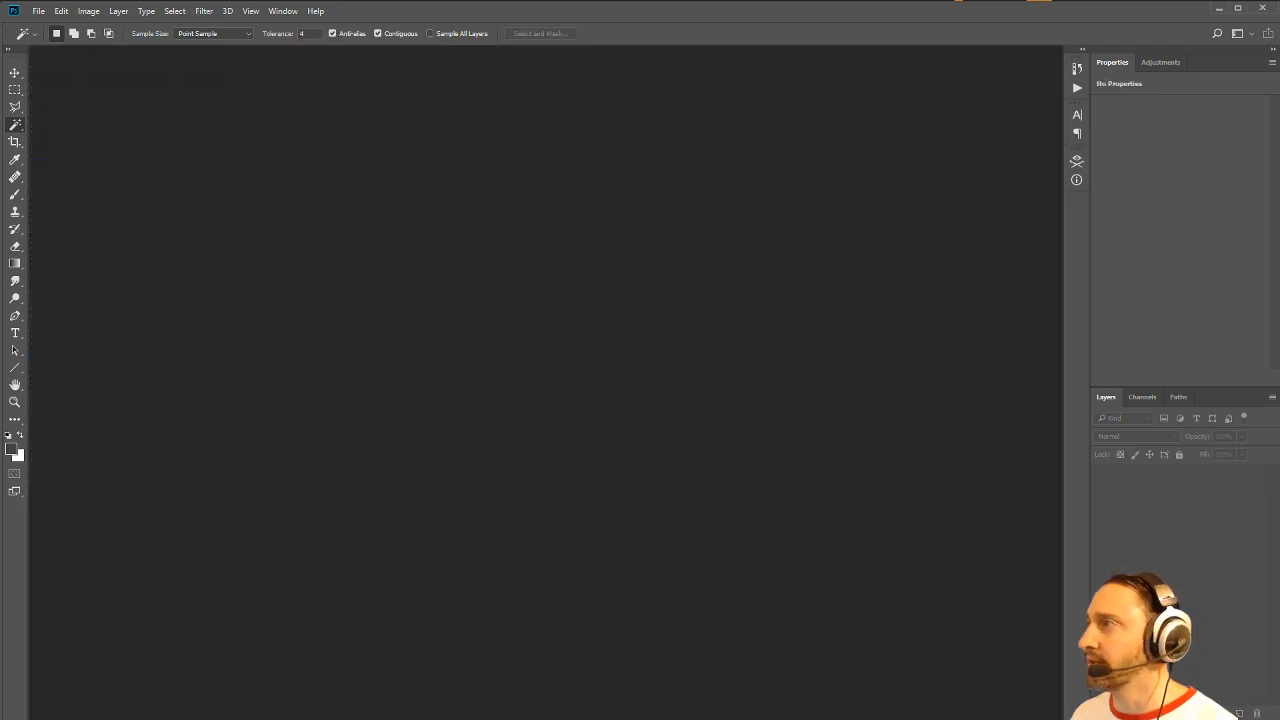
key("alt+Tab")
left_click(674, 195)
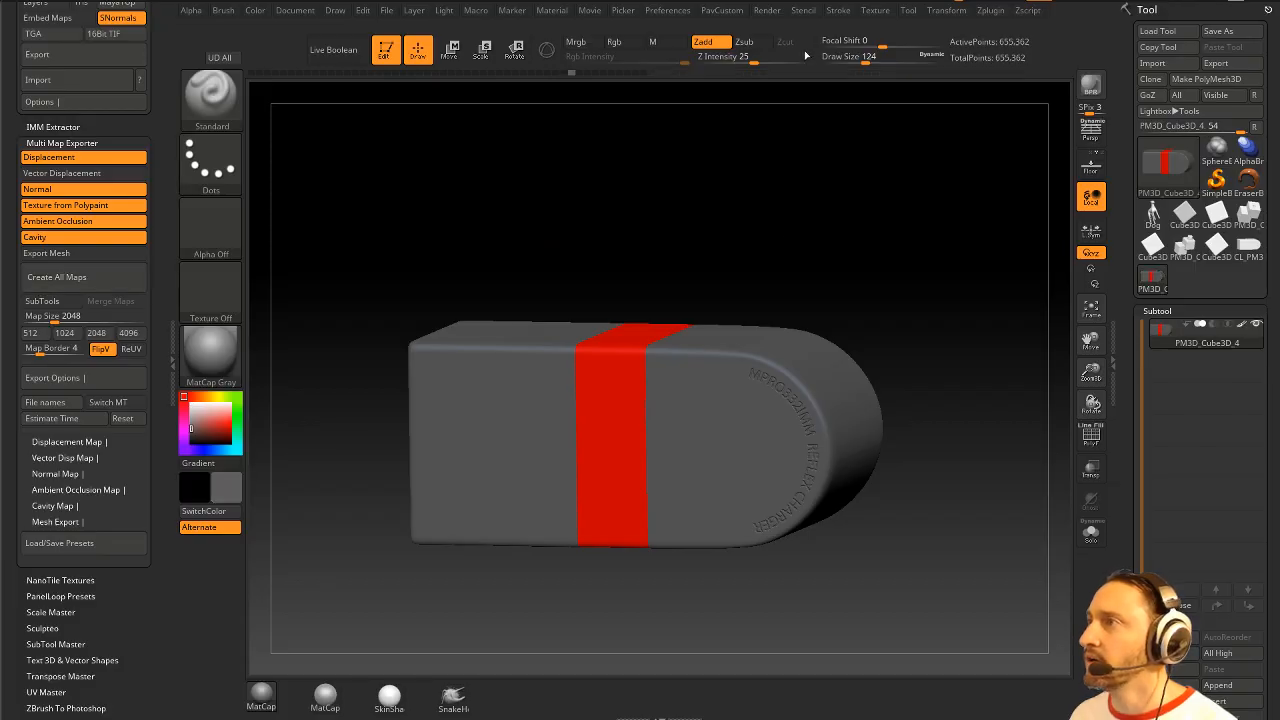
Step: Select the PM3D_Cube3D_4-NM_u0_v0 normal map texture, flip it vertically and preview it
left_click(867, 12)
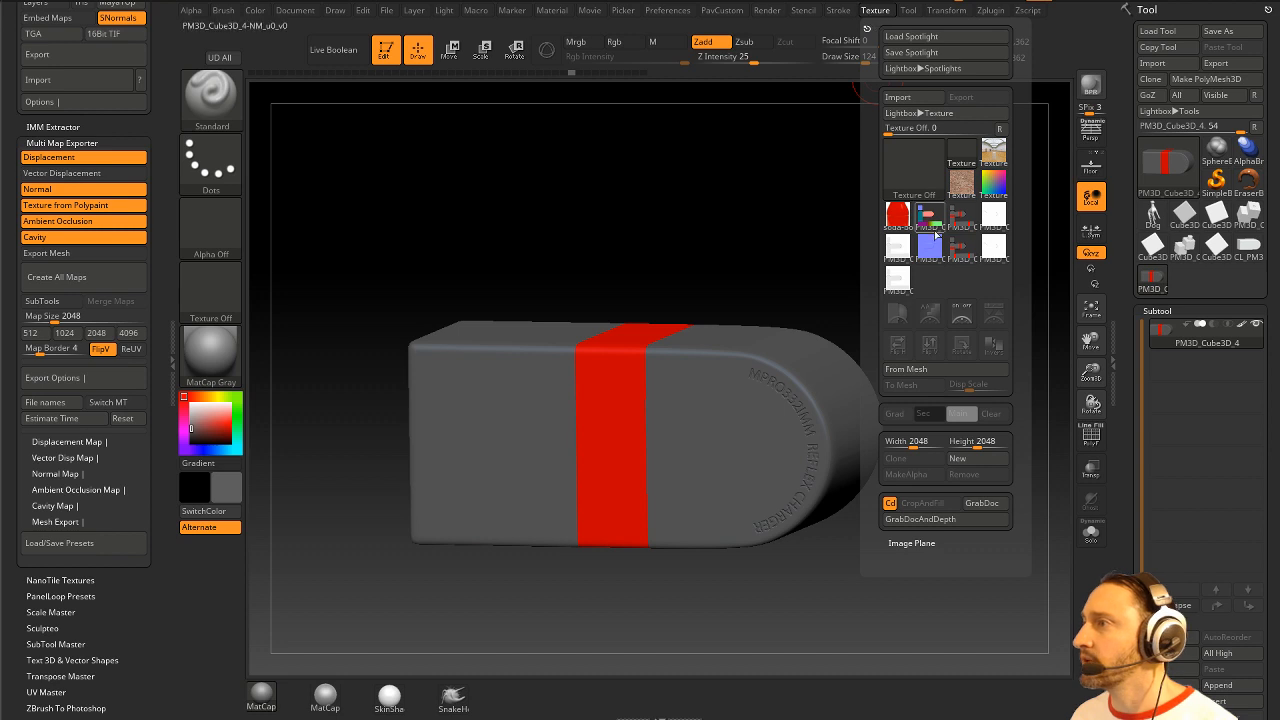
left_click(930, 247)
left_click(930, 345)
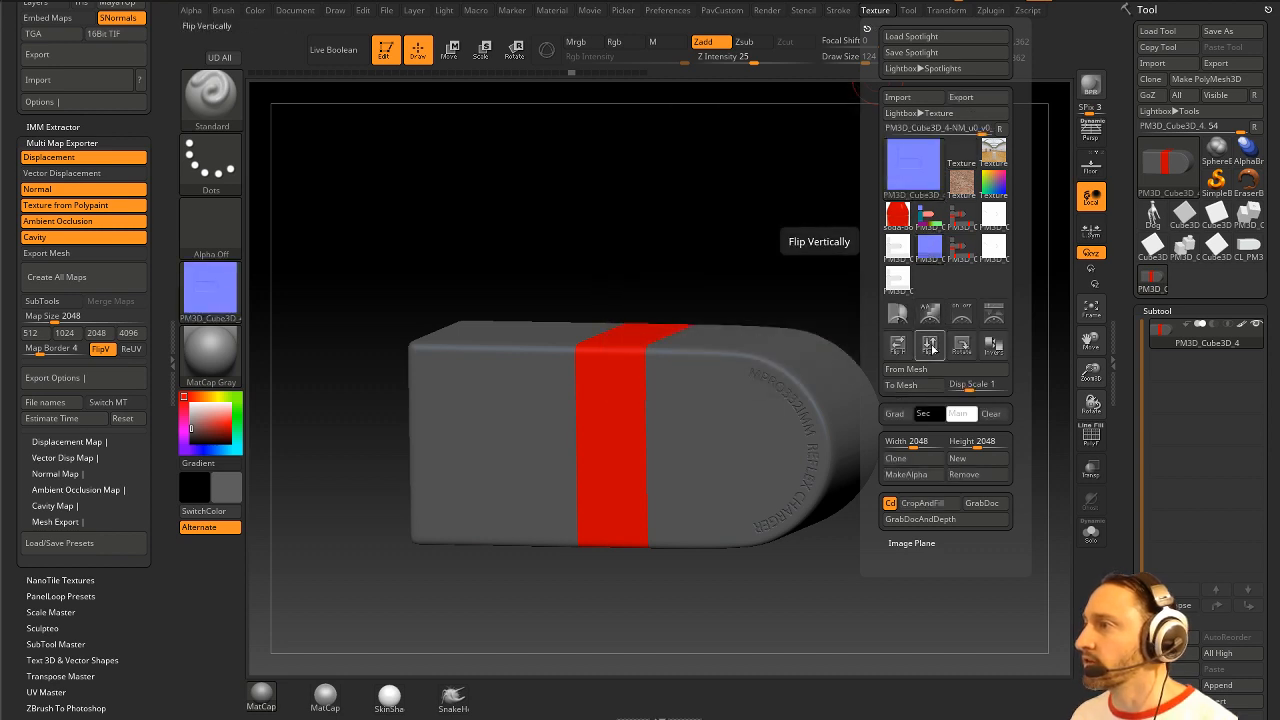
mouse_move(933, 173)
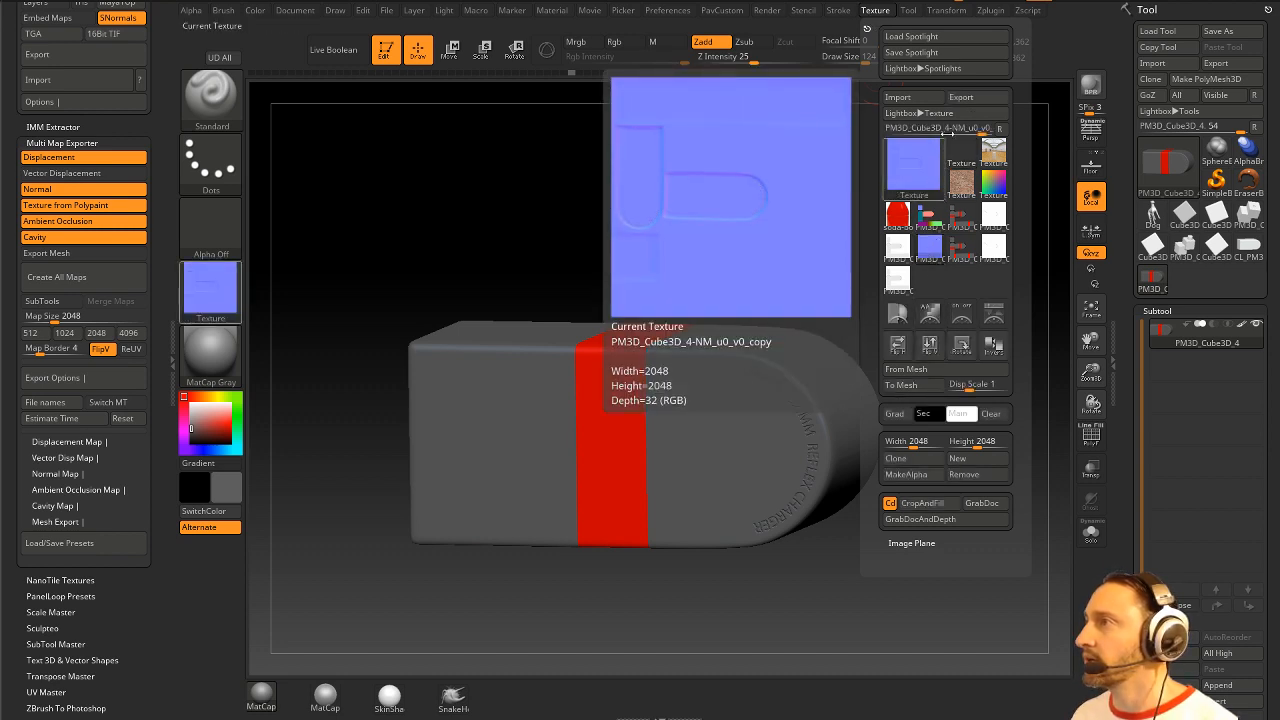
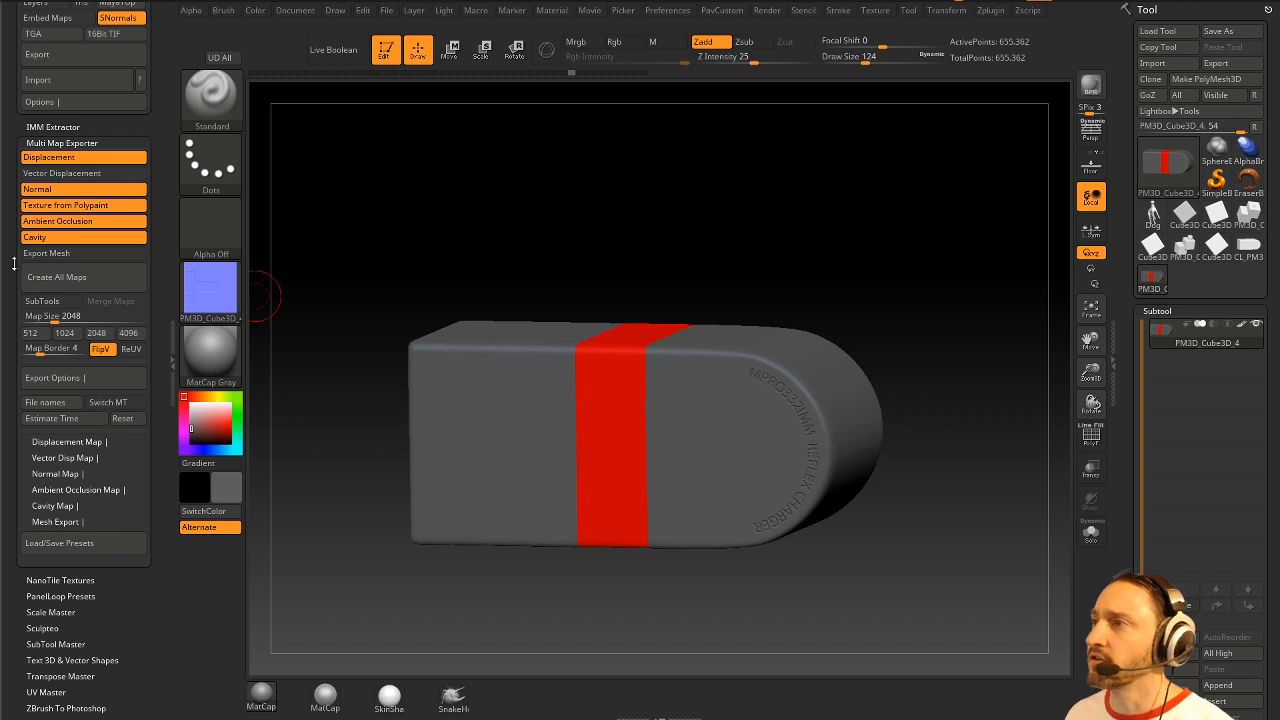
Step: Set the painted block to subdivision level 1
left_click_drag(1137, 268, 1137, 195)
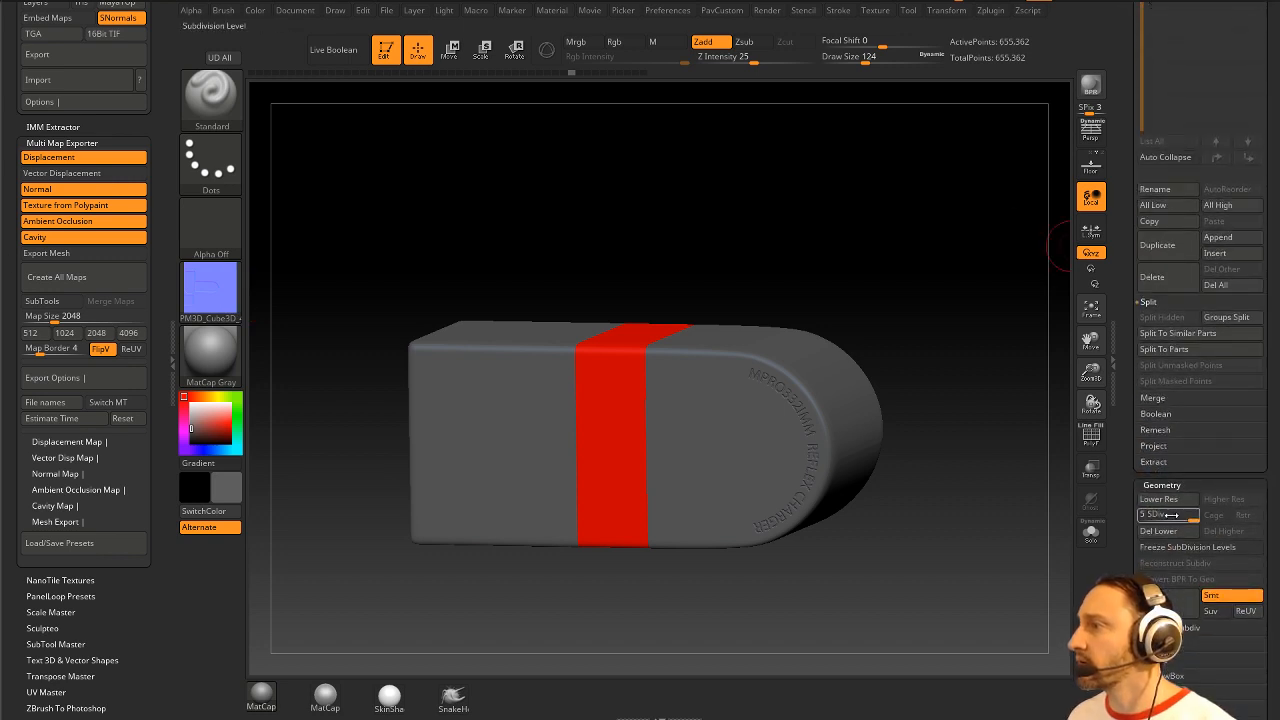
left_click(1145, 514)
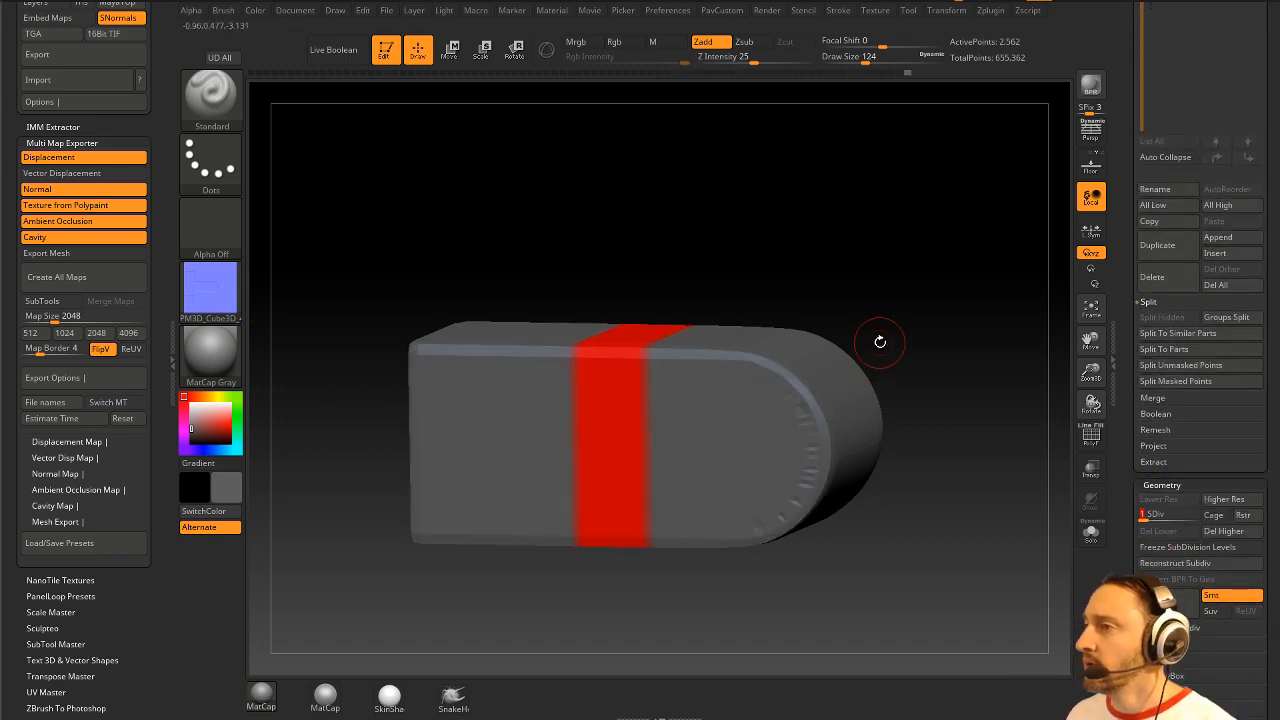
left_click_drag(1130, 202, 1131, 430)
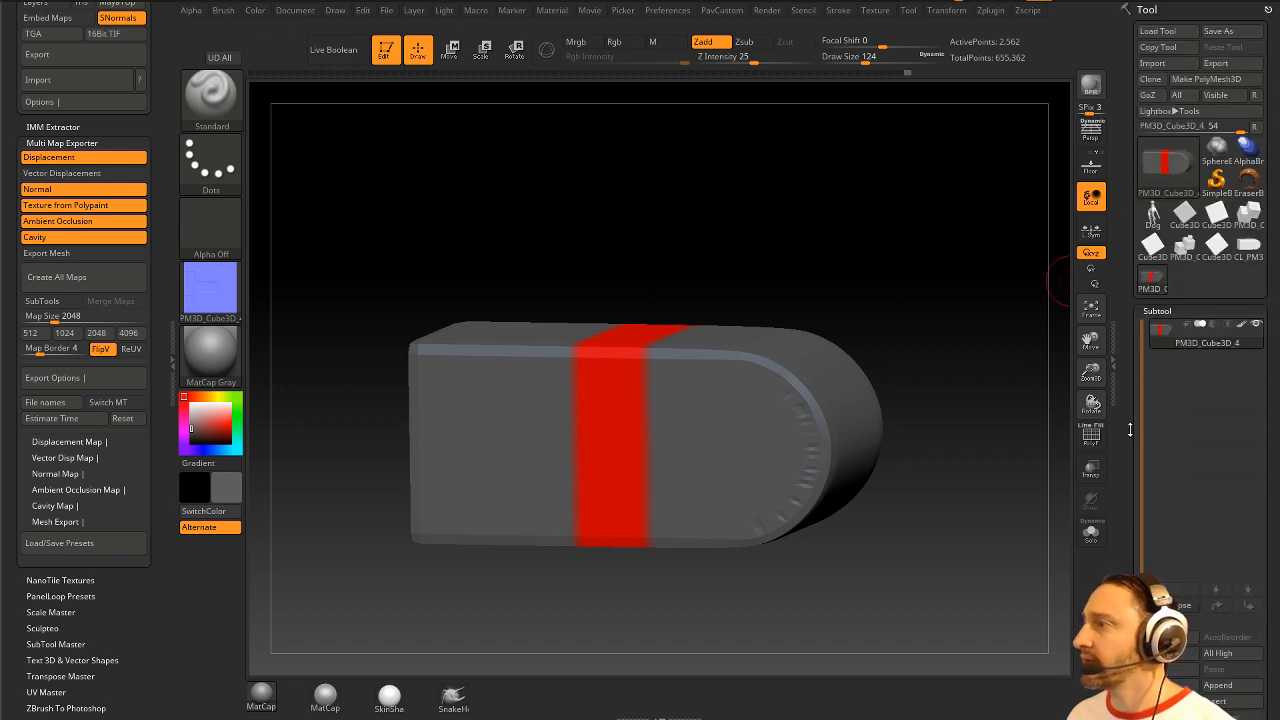
Step: Switch to the unpainted clone CL_PM3D_Cube3D_3 and flatten its UVs with UV Master
left_click(1245, 247)
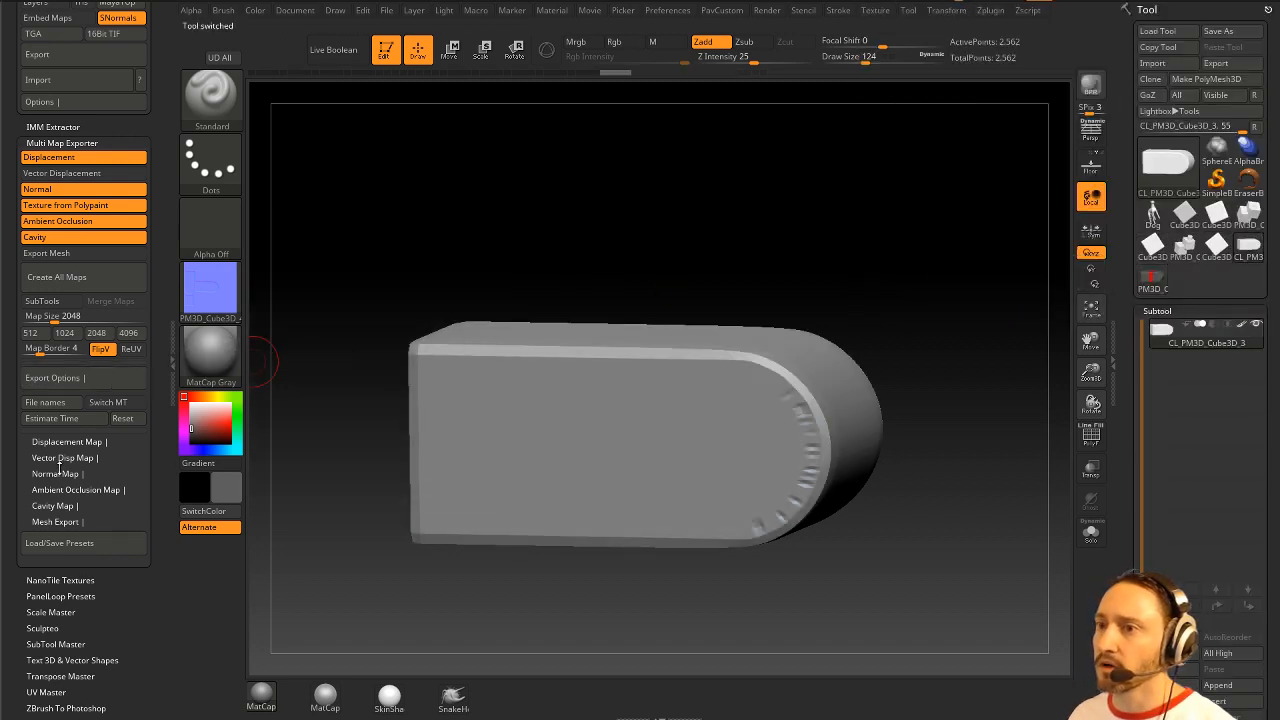
left_click(60, 143)
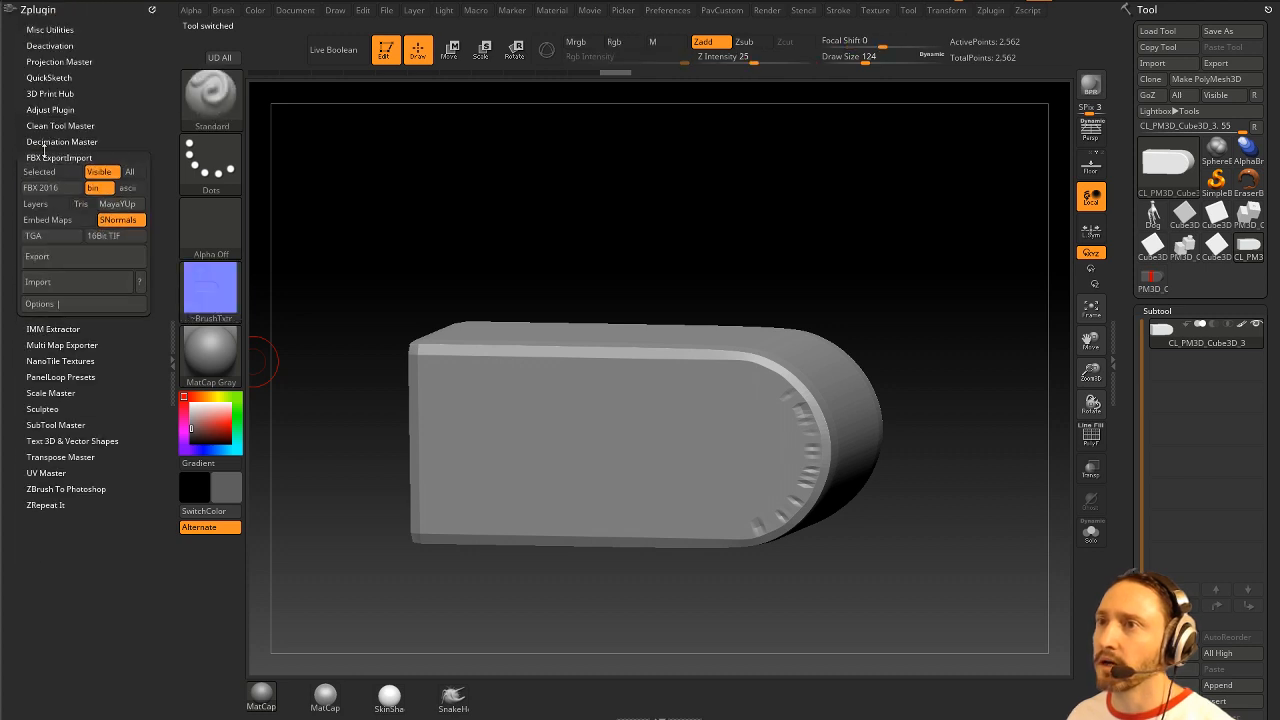
left_click(86, 158)
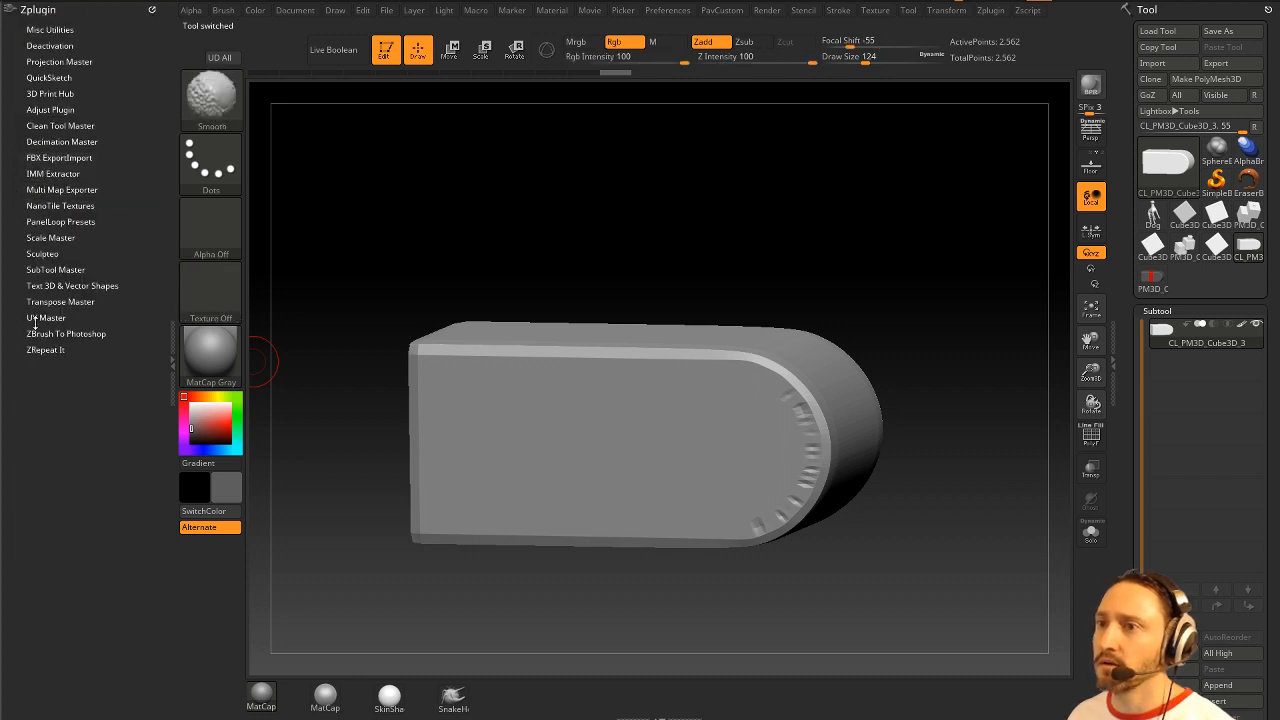
left_click(40, 318)
left_click(36, 576)
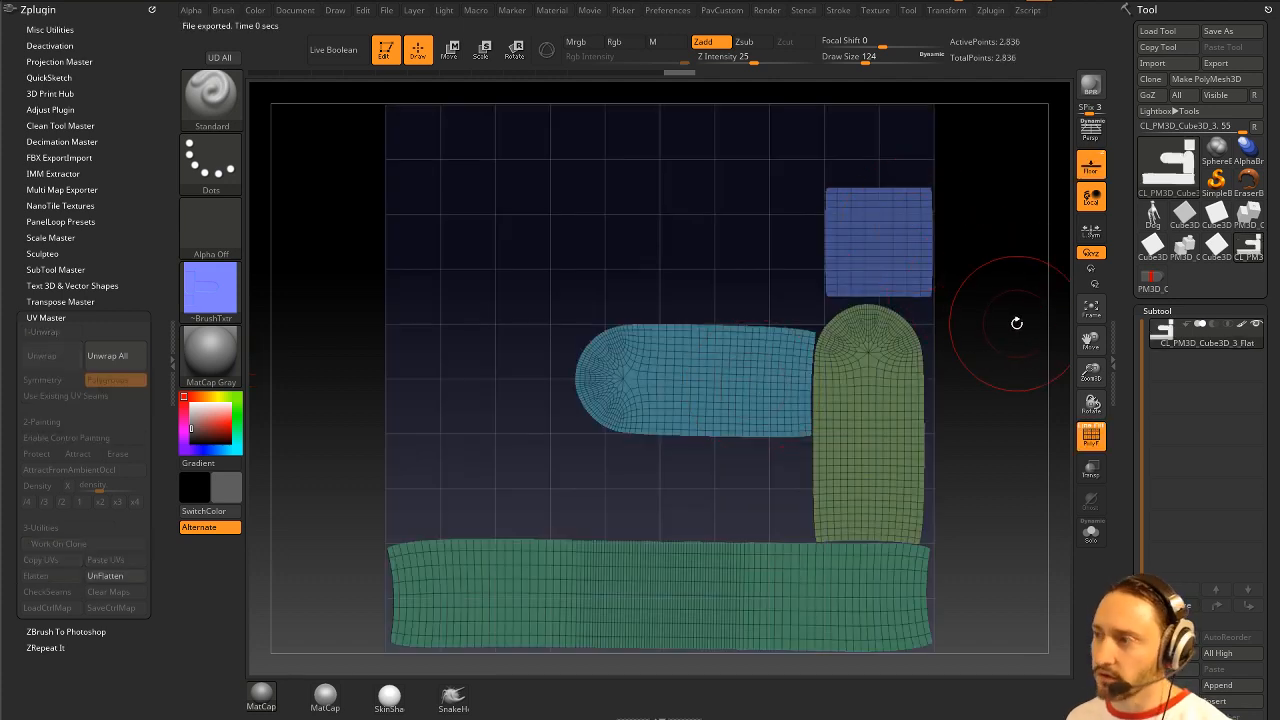
Step: Choose the Move brush with draw size 257 and nudge the middle of the long UV island's upper edge upward
key("s")
left_click_drag(1009, 317, 995, 317)
mouse_move(1003, 290)
left_mouse_down("alt")
mouse_move(969, 292)
mouse_move(996, 320)
left_mouse_up("alt")
left_click_drag(974, 368, 983, 366, "alt")
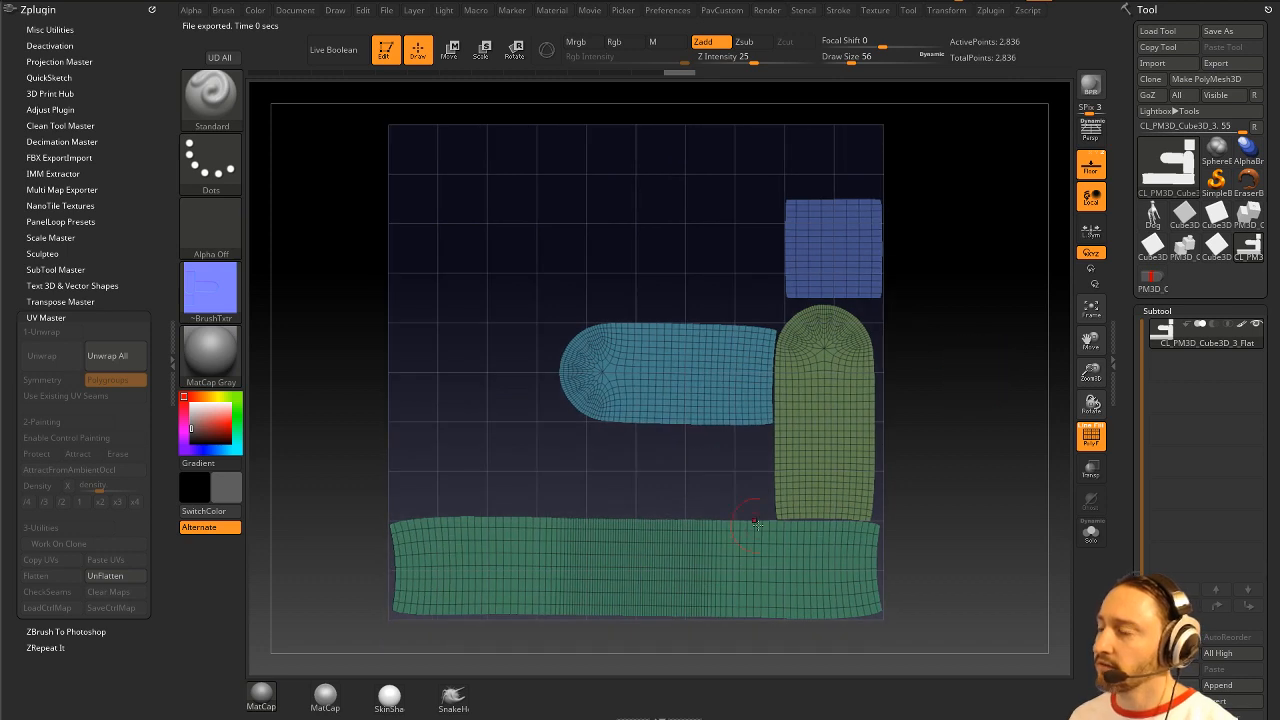
key("s")
left_click_drag(962, 508, 993, 508)
key("b")
key("m")
key("v")
mouse_move(612, 536)
left_mouse_down()
mouse_move(531, 461)
mouse_move(622, 523)
left_mouse_up()
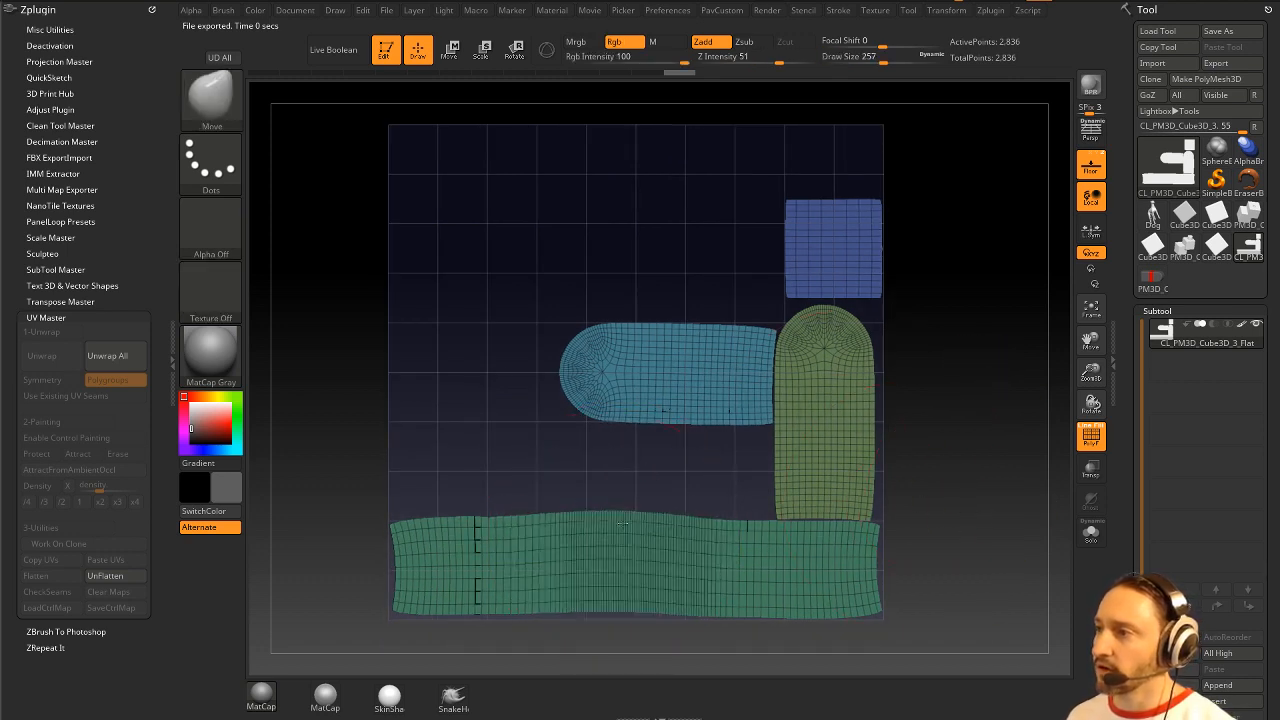
Step: Undo the Move brush nudges and use the Gizmo to move the long UV island to the upper edge of the UV tile
key("ctrl+z")
key("ctrl+z")
key("w")
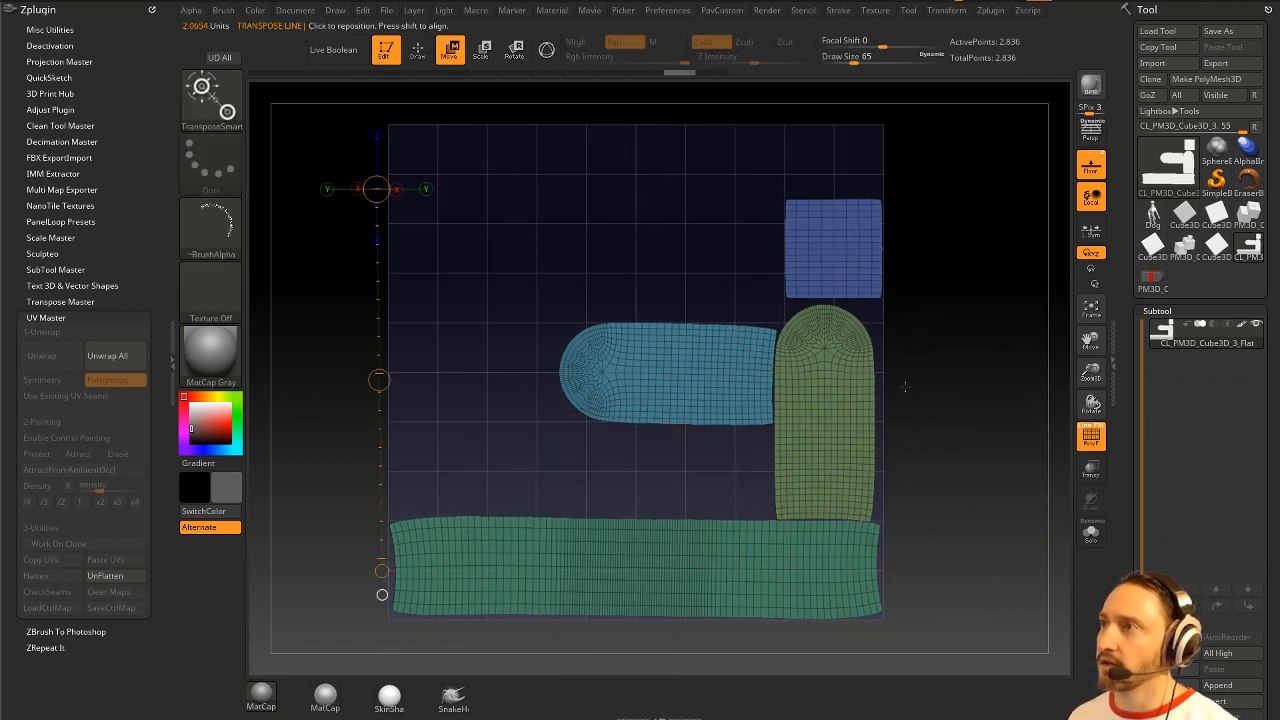
left_click(546, 50)
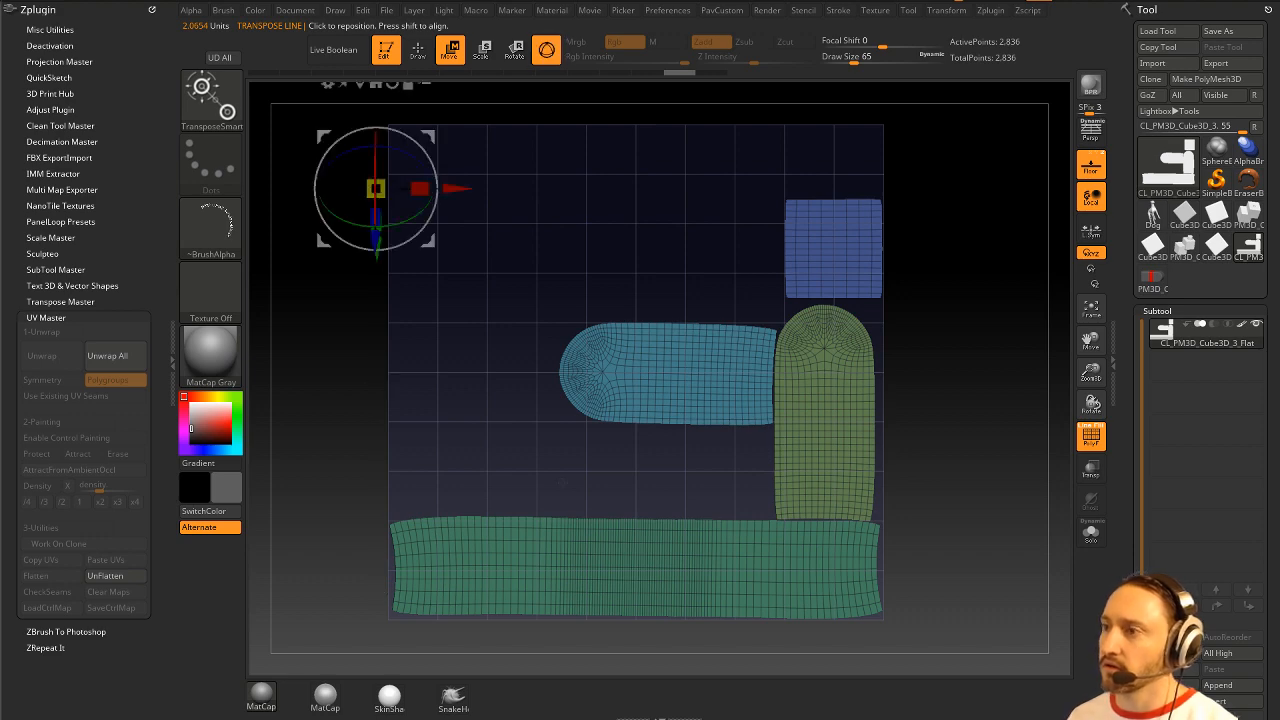
left_click(567, 546, "ctrl")
left_click_drag(600, 442, 590, 438, "alt")
left_click_drag(620, 510, 613, 101)
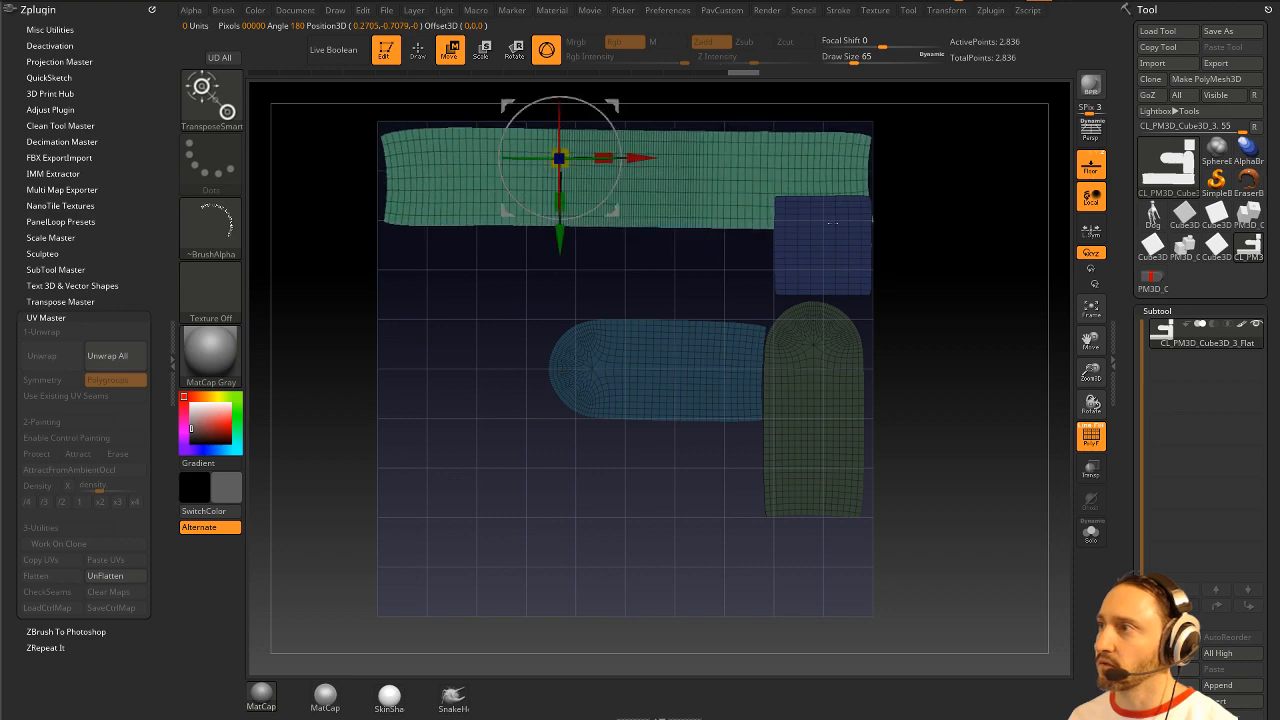
Step: Isolate the square UV island with a mask, move it beneath the long island's left end and clear the mask
left_click(822, 245, "ctrl")
left_click_drag(826, 265, 607, 322)
left_click_drag(636, 268, 494, 259)
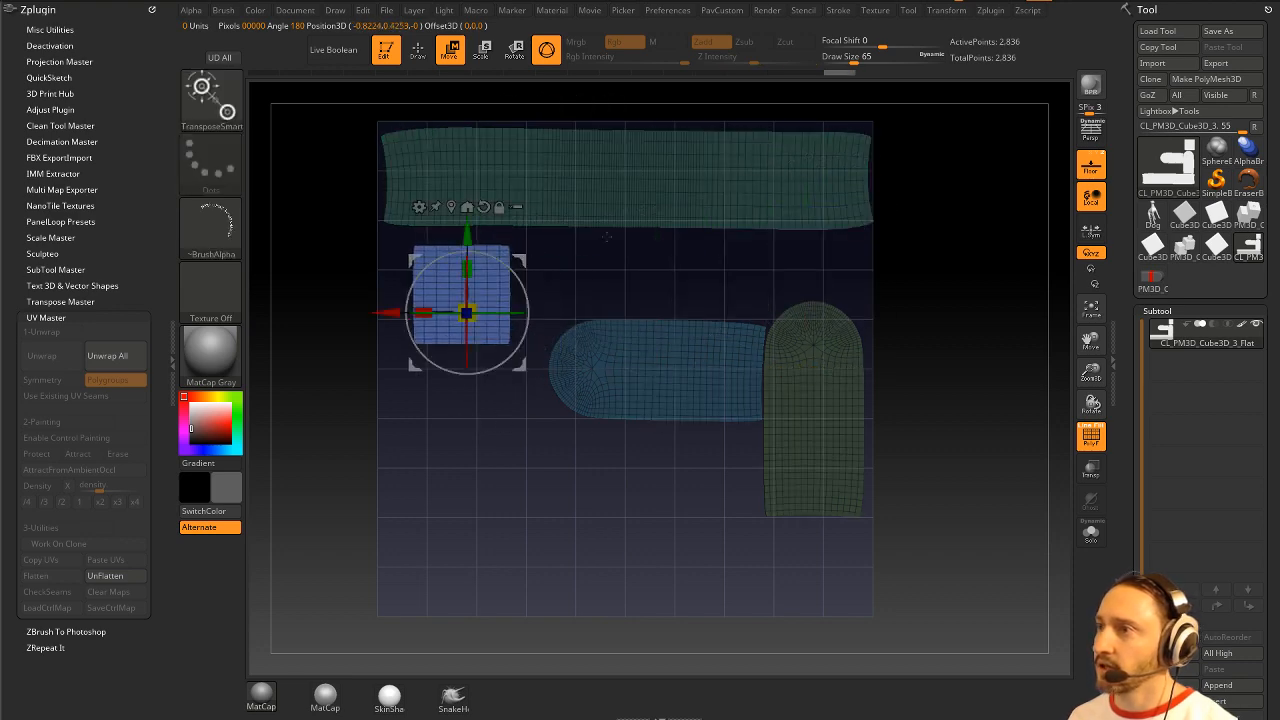
left_click_drag(815, 272, 843, 294, "ctrl")
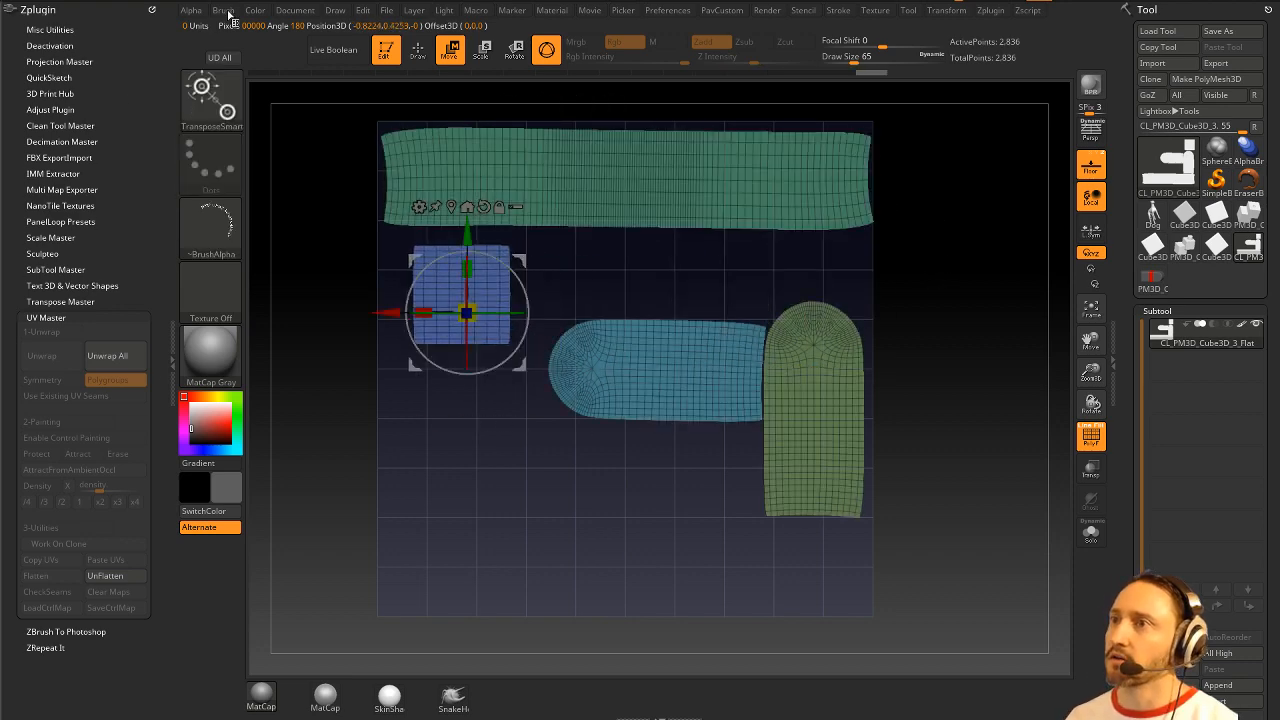
Step: Set the transpose brush's Mask By Polygroups to 100 and switch from the Gizmo to the Transpose line
left_click(224, 10)
left_click(219, 27)
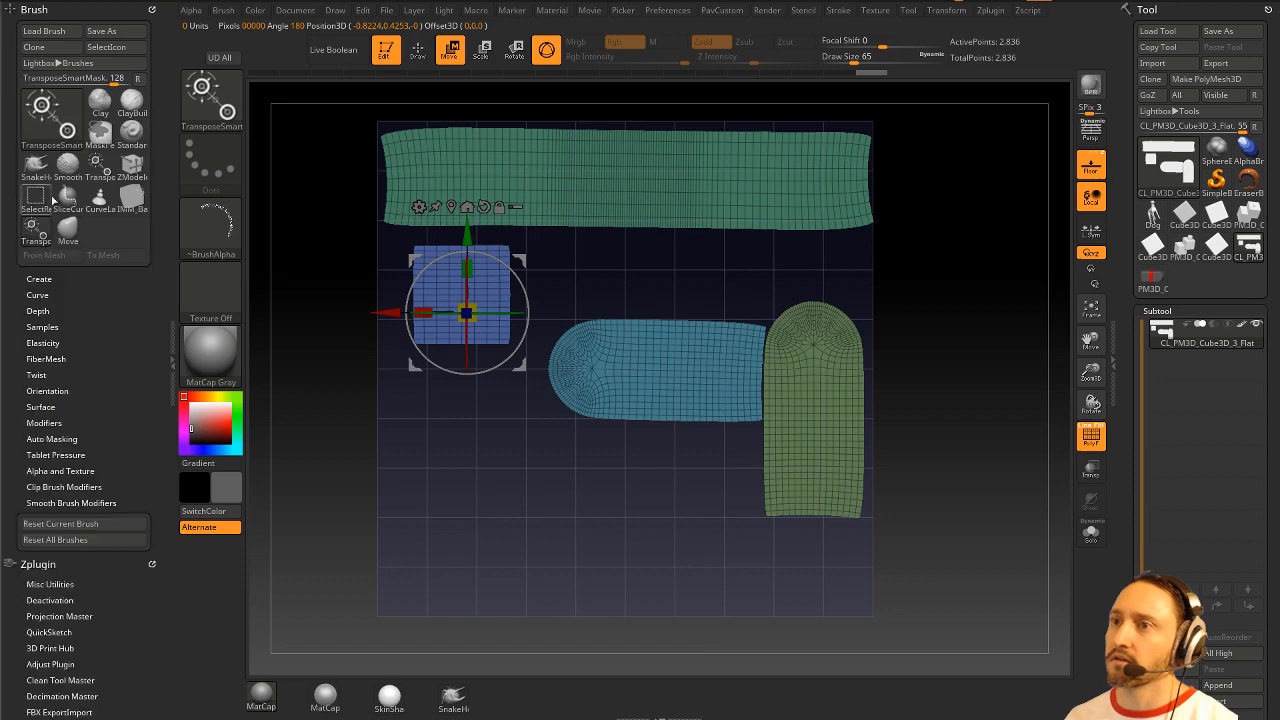
left_click(52, 439)
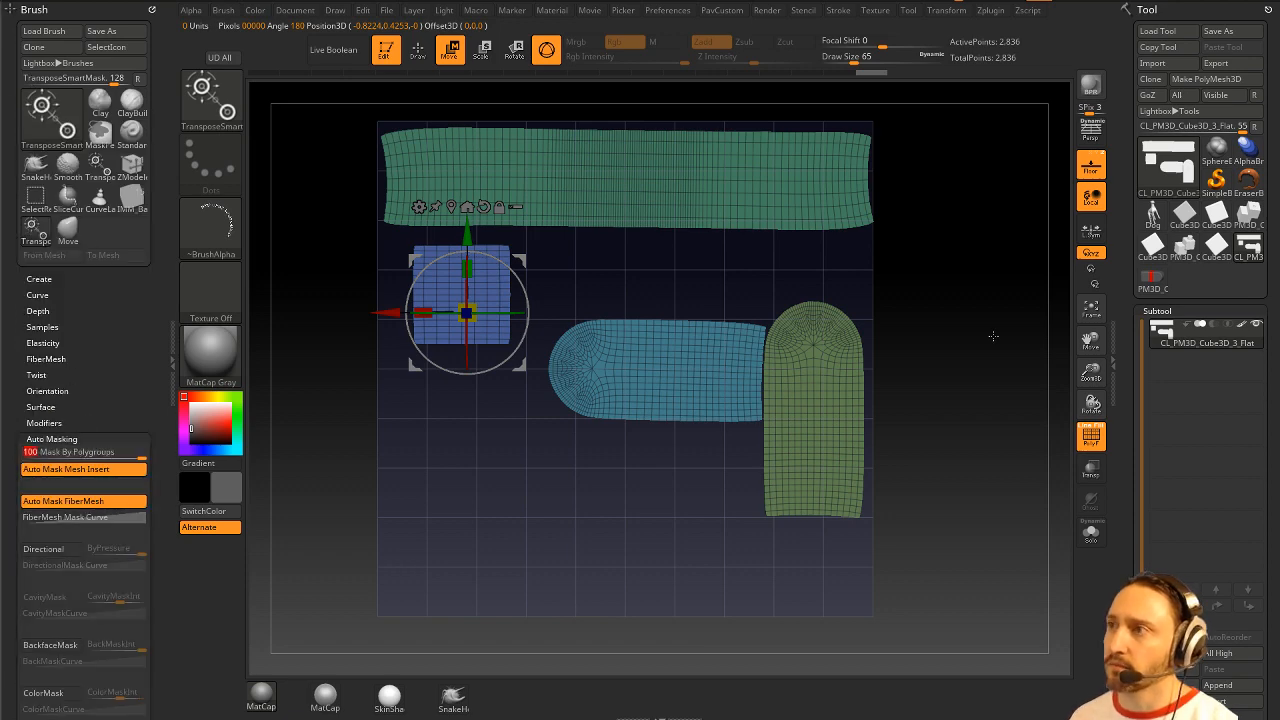
left_click(536, 54)
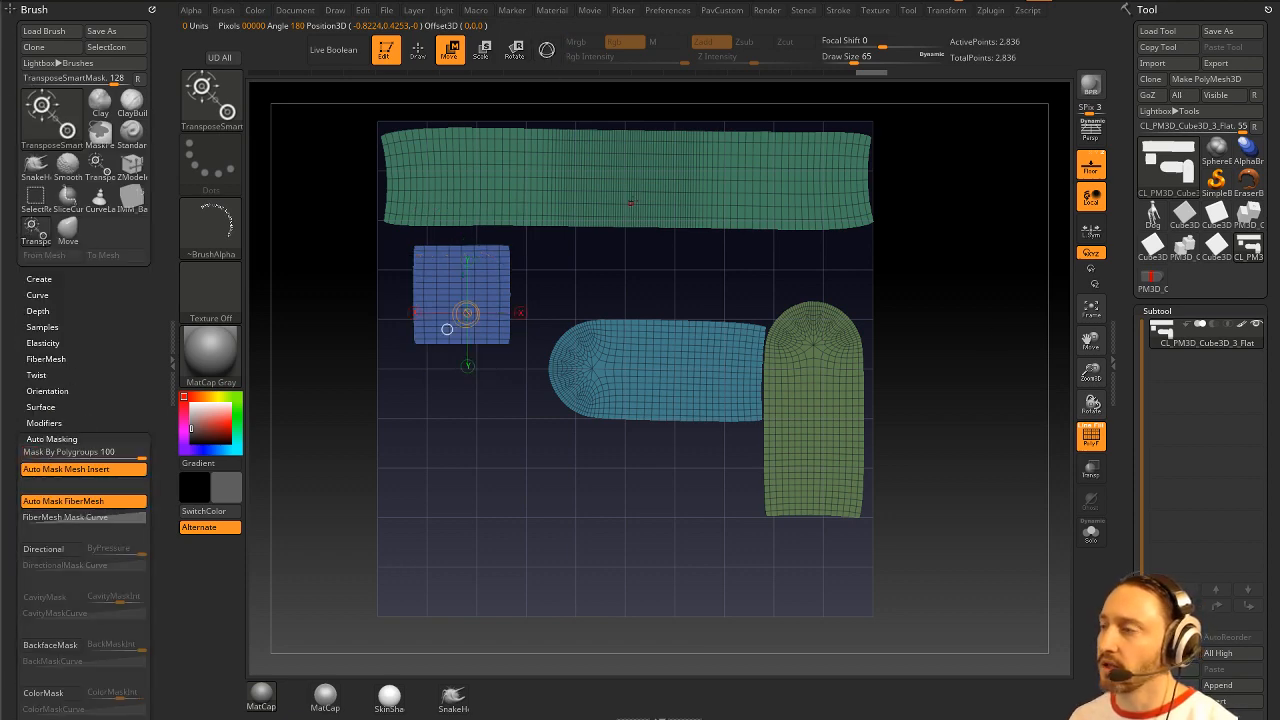
Step: Move the horizontal rounded island beside the square and the vertical rounded island beneath the square
left_click_drag(660, 370, 579, 540)
mouse_move(619, 455)
left_mouse_down()
mouse_move(537, 467)
mouse_move(595, 368)
left_mouse_up()
left_click_drag(801, 420, 632, 494)
mouse_move(716, 457)
left_mouse_down()
mouse_move(600, 495)
mouse_move(346, 511)
mouse_move(382, 519)
left_mouse_up()
Step: Set Mask By Polygroups to 0 and switch the transpose tool back to the Gizmo
left_click_drag(104, 453, 22, 445)
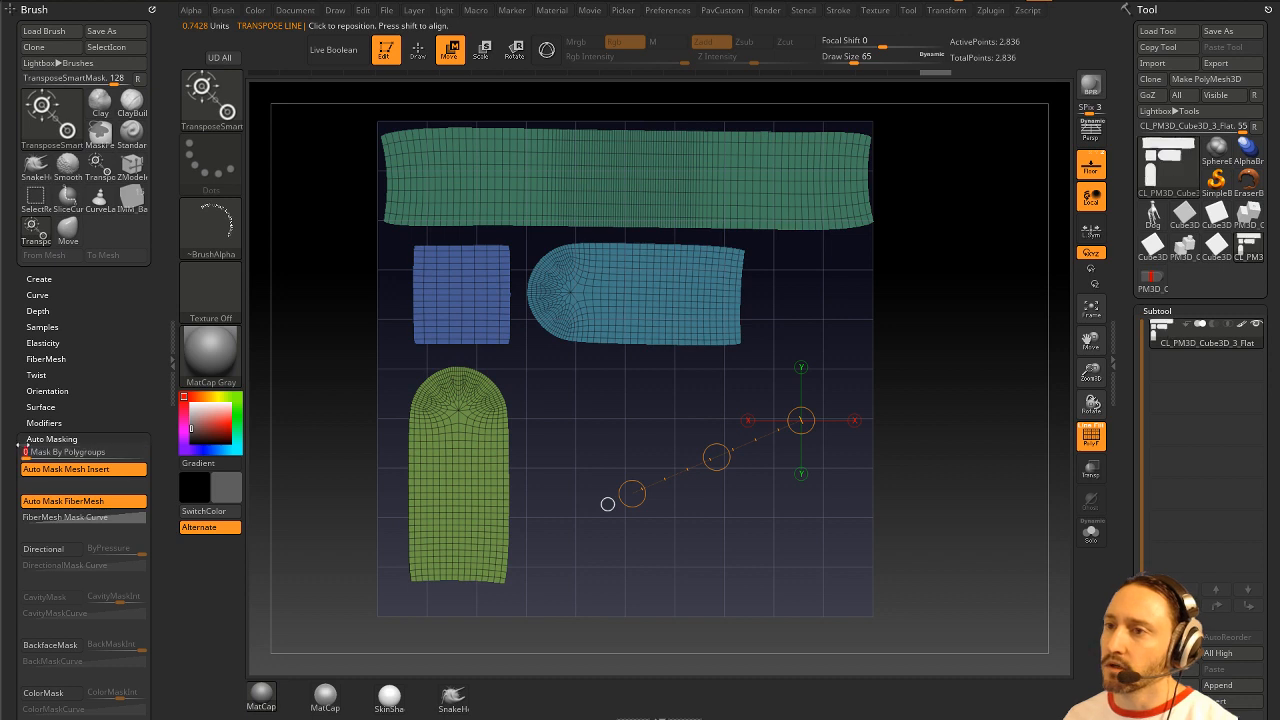
key("y")
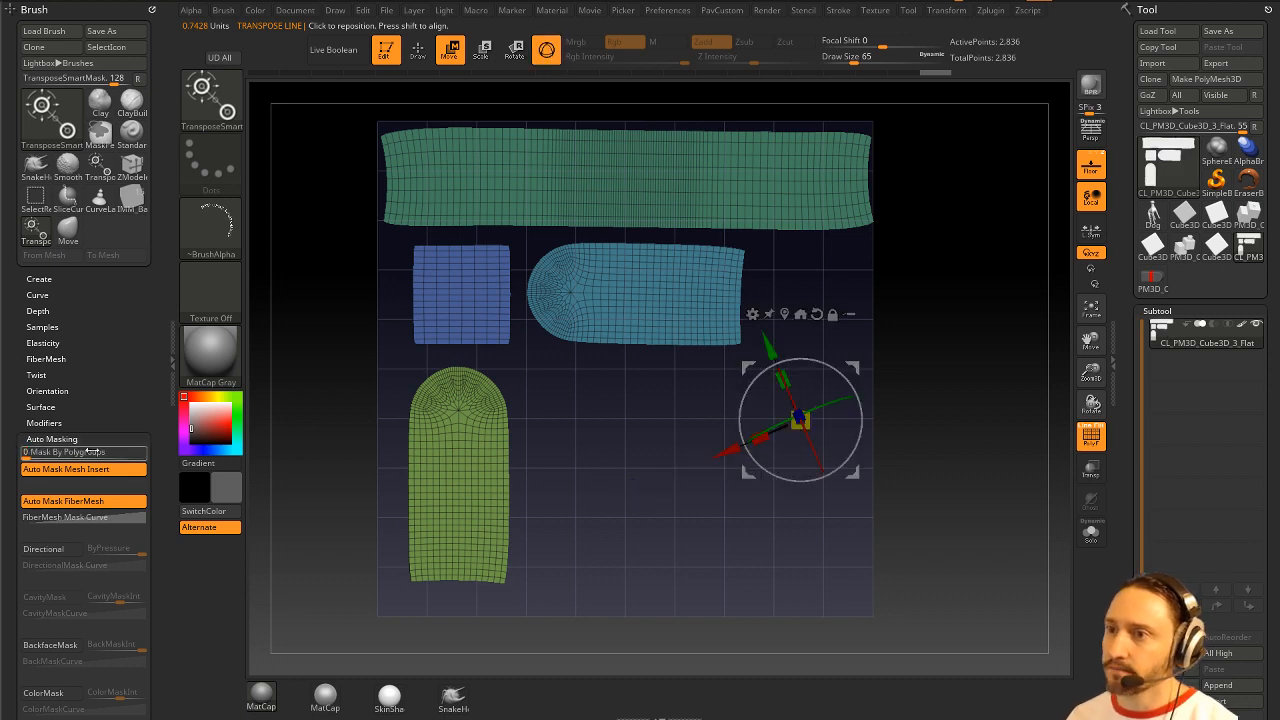
scroll(68, 600, "down", 3)
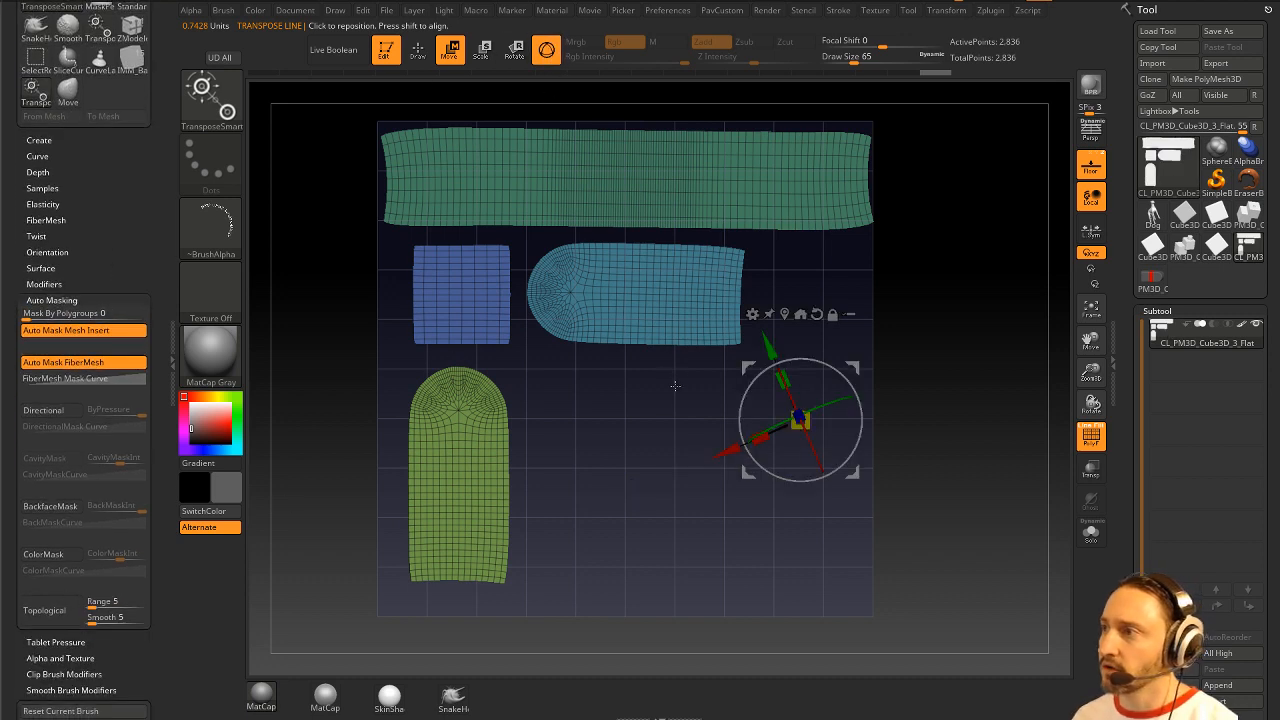
Step: Switch to the Move brush with draw size 1 and enable Topological auto masking
key("q")
key("s")
left_click_drag(799, 368, 792, 370)
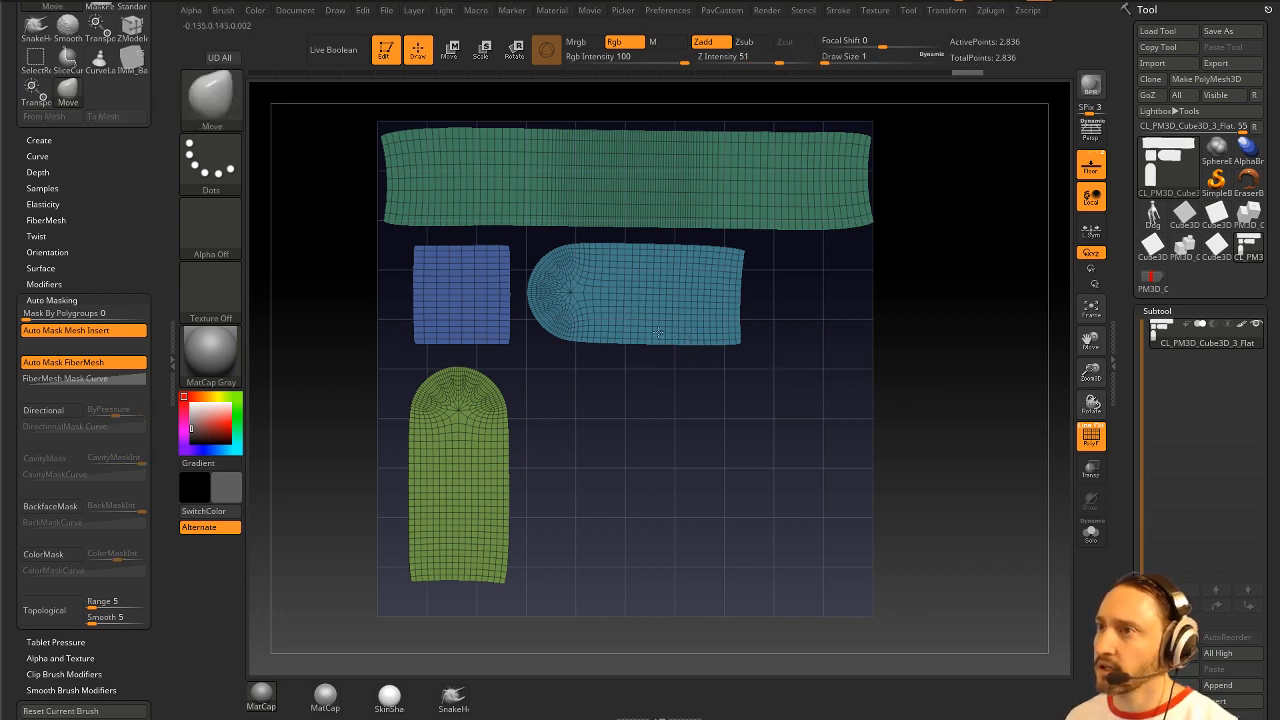
left_click(50, 610)
Step: Shift the four UV islands as whole pieces with the topological Move brush to adjust their spacing
left_click_drag(664, 300, 670, 308)
left_click_drag(698, 196, 694, 201)
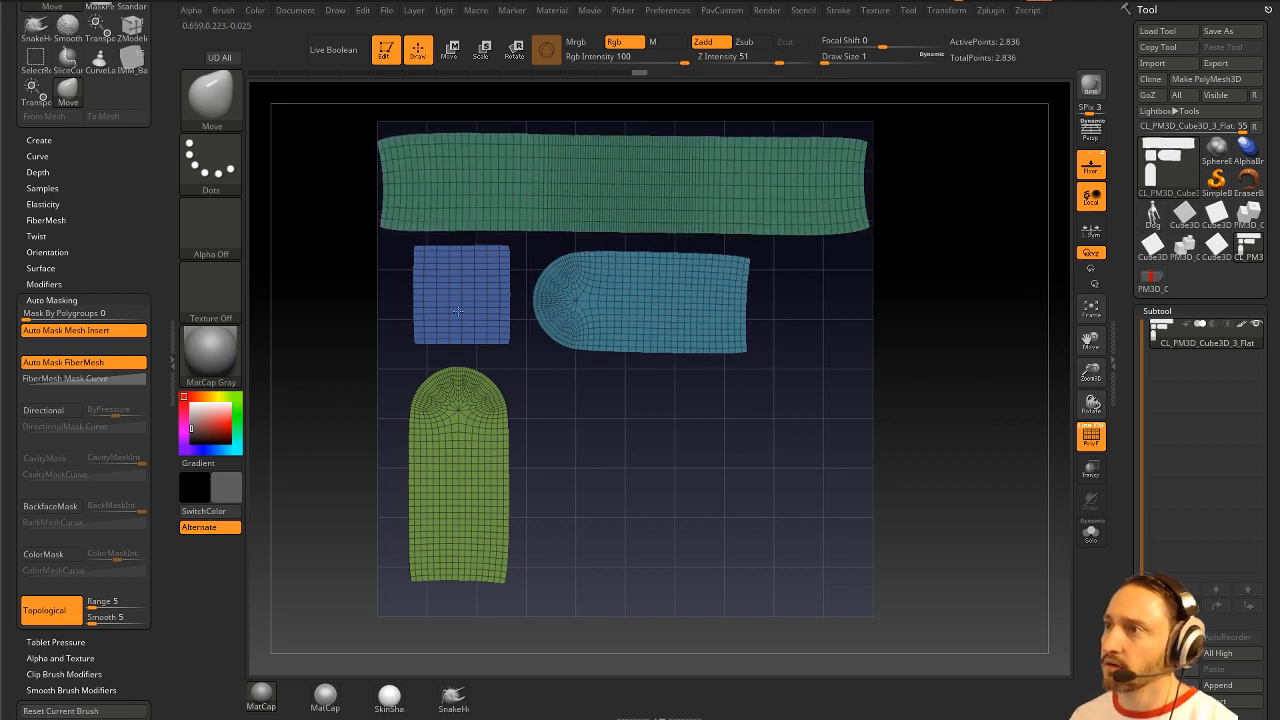
left_click_drag(415, 324, 396, 324)
left_click_drag(440, 425, 434, 420)
left_click_drag(580, 310, 580, 316)
left_click_drag(443, 306, 451, 309)
left_click_drag(642, 200, 647, 203)
Step: Try nudging the horizontal rounded island farther from the square island and undo the move
key("s")
left_click_drag(779, 388, 929, 405)
left_click_drag(745, 347, 753, 354)
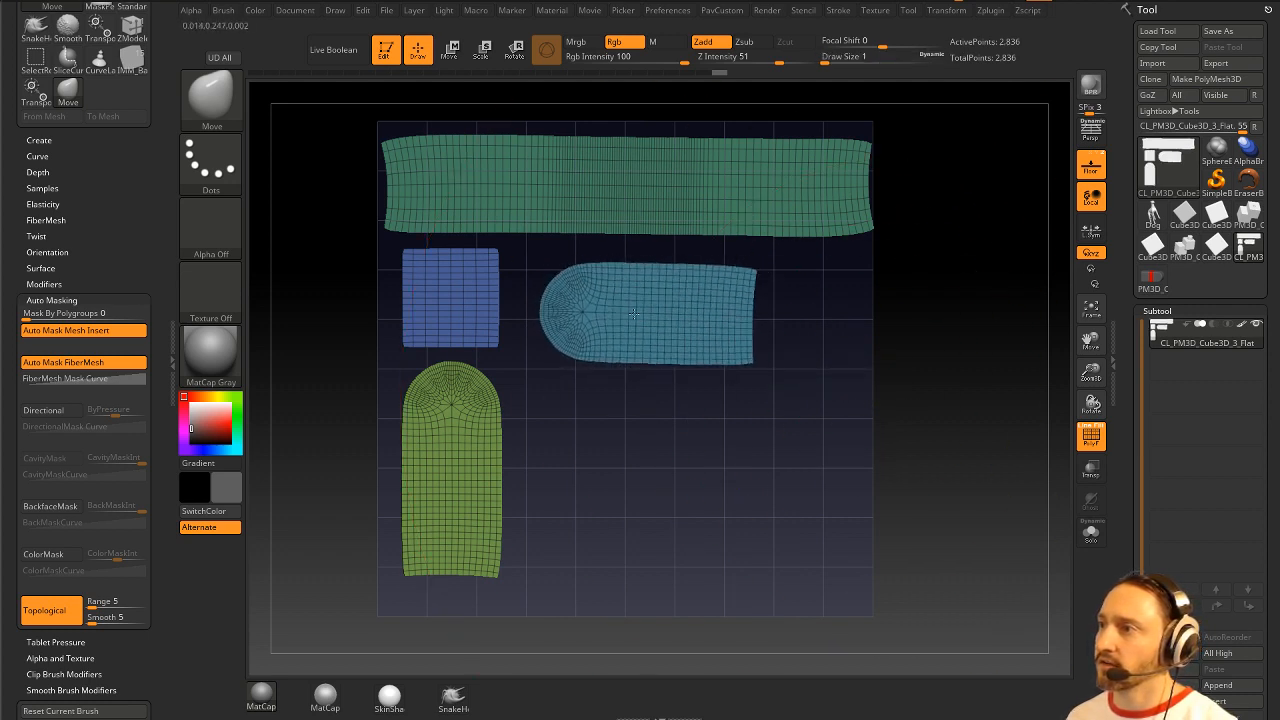
key("ctrl+z")
key("s")
key("s")
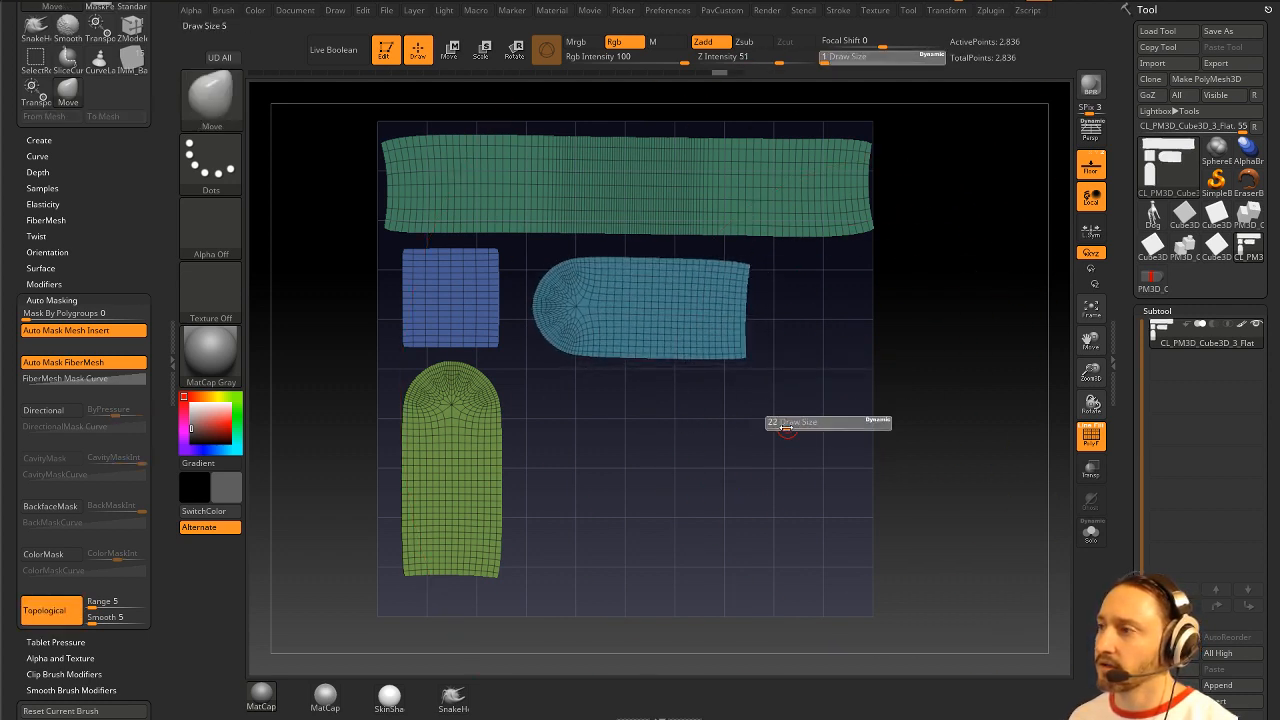
Step: Nudge the two rounded islands, the square and the long strip slightly to refine their placement in the UV tile
left_click_drag(621, 307, 624, 312)
left_click_drag(459, 307, 461, 310)
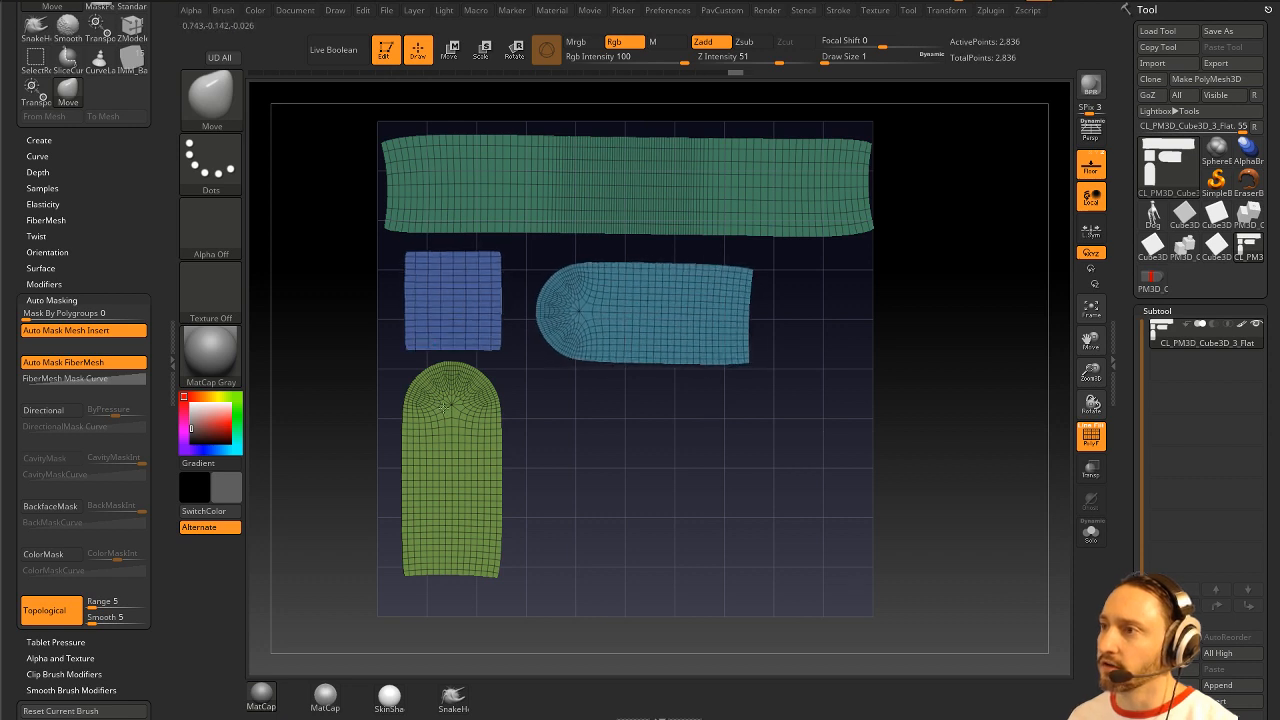
left_click_drag(444, 408, 442, 405)
left_click_drag(548, 173, 620, 175)
left_click_drag(710, 184, 713, 190)
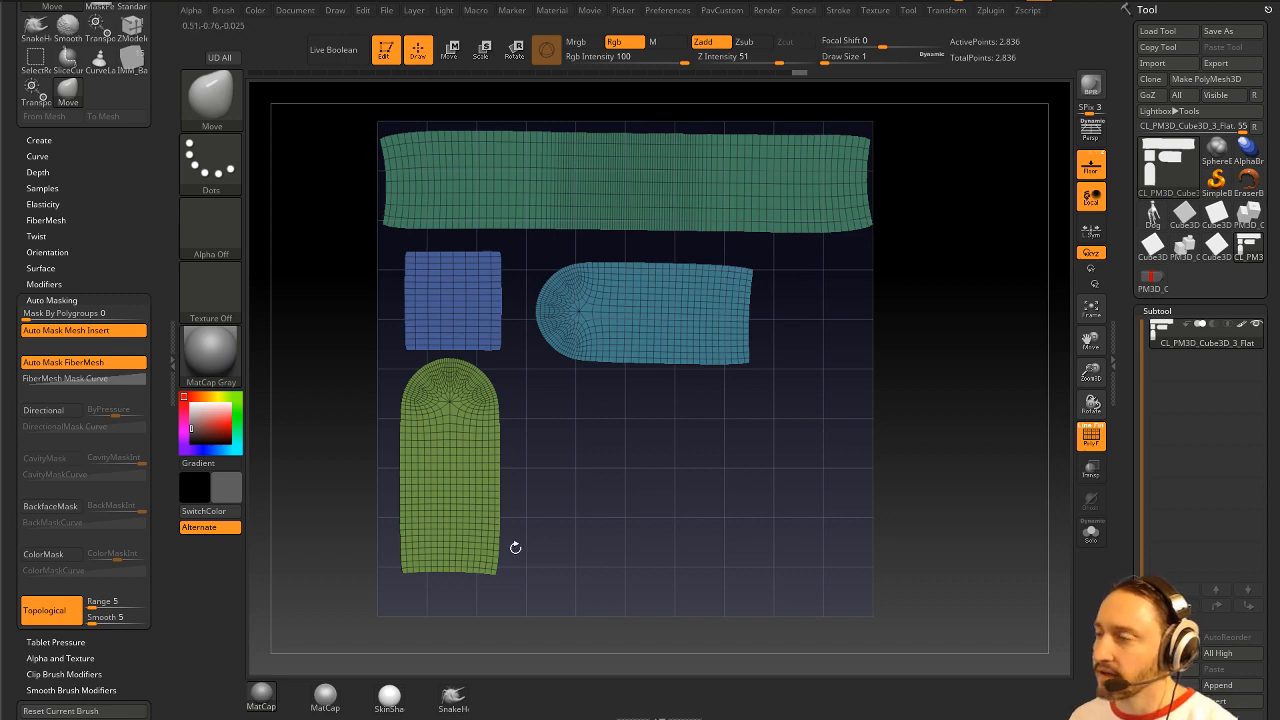
Step: Isolate the vertical rounded island and open the Masking settings
left_click(472, 463, "ctrl+shift")
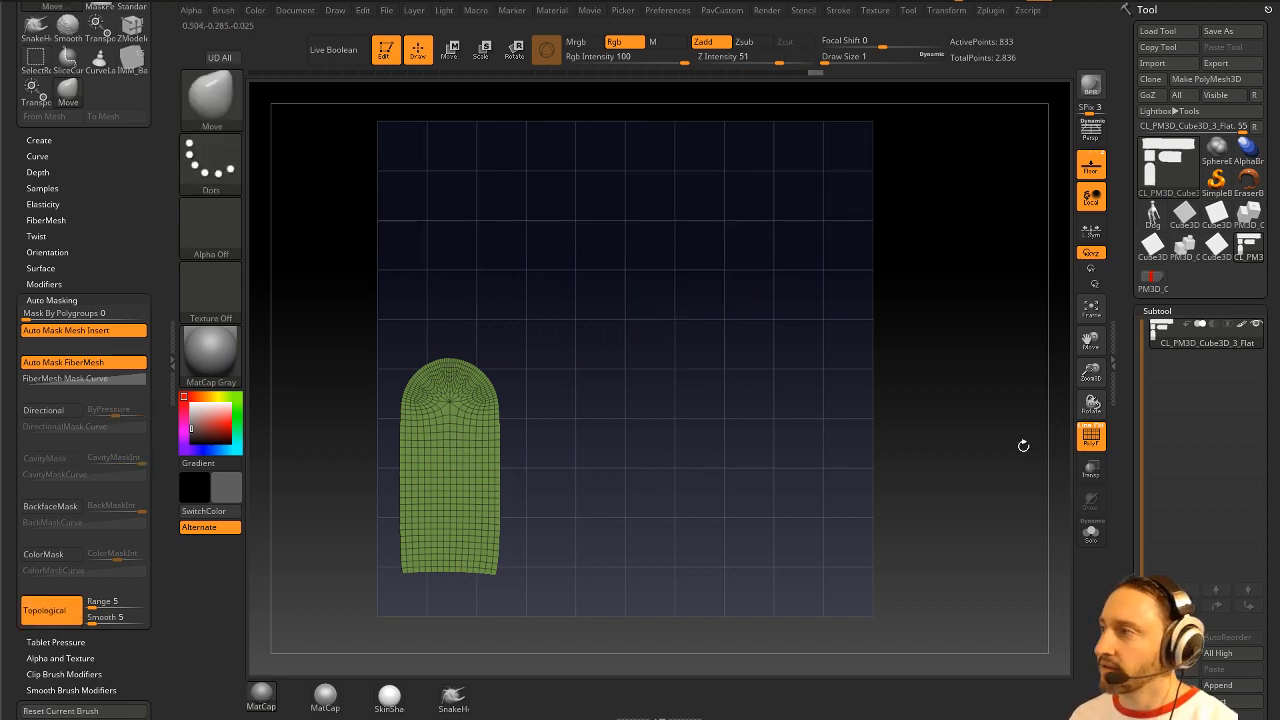
left_click_drag(1124, 455, 1143, 228)
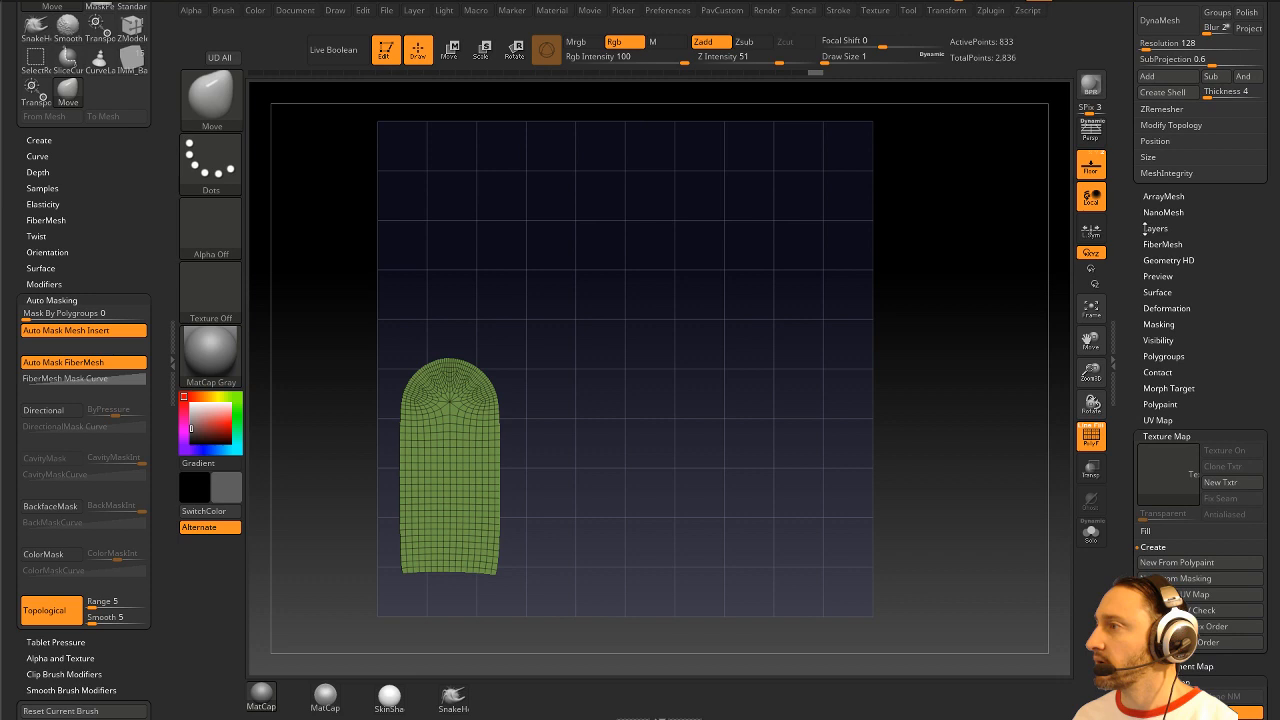
left_click(1154, 437, "shift")
left_click_drag(1131, 451, 1130, 320)
left_click(1168, 341, "shift")
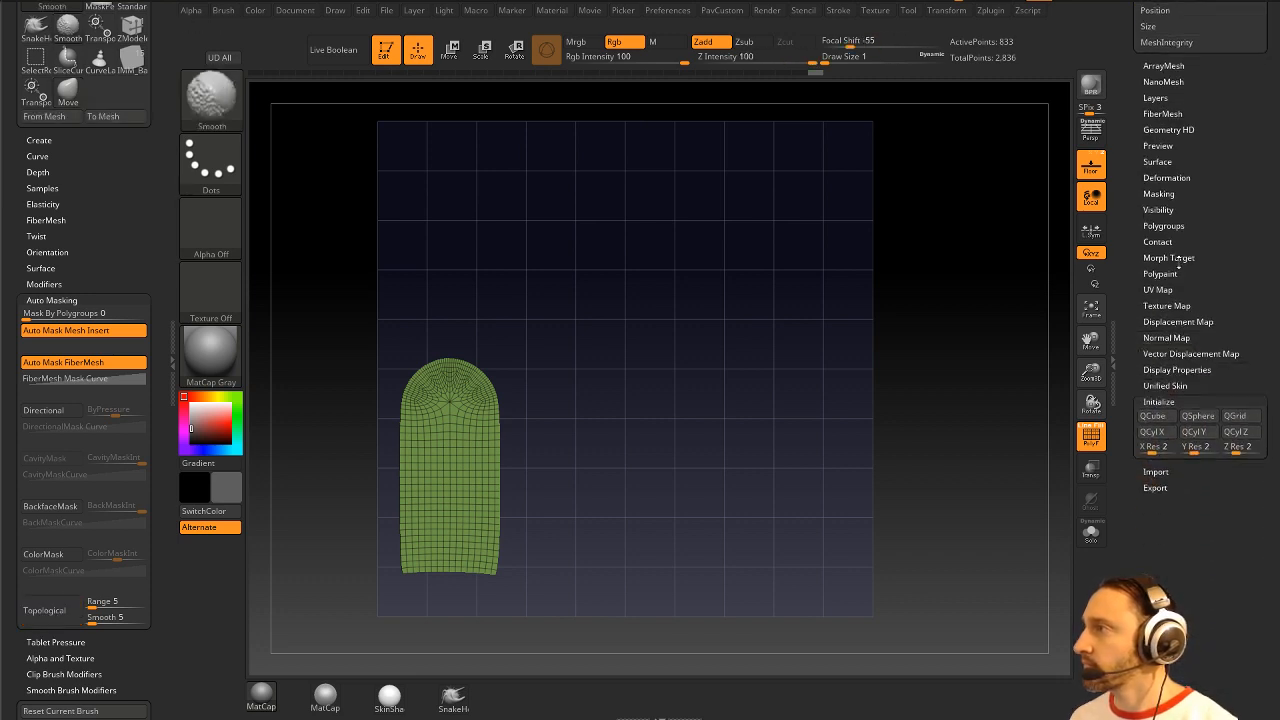
left_click(1159, 193)
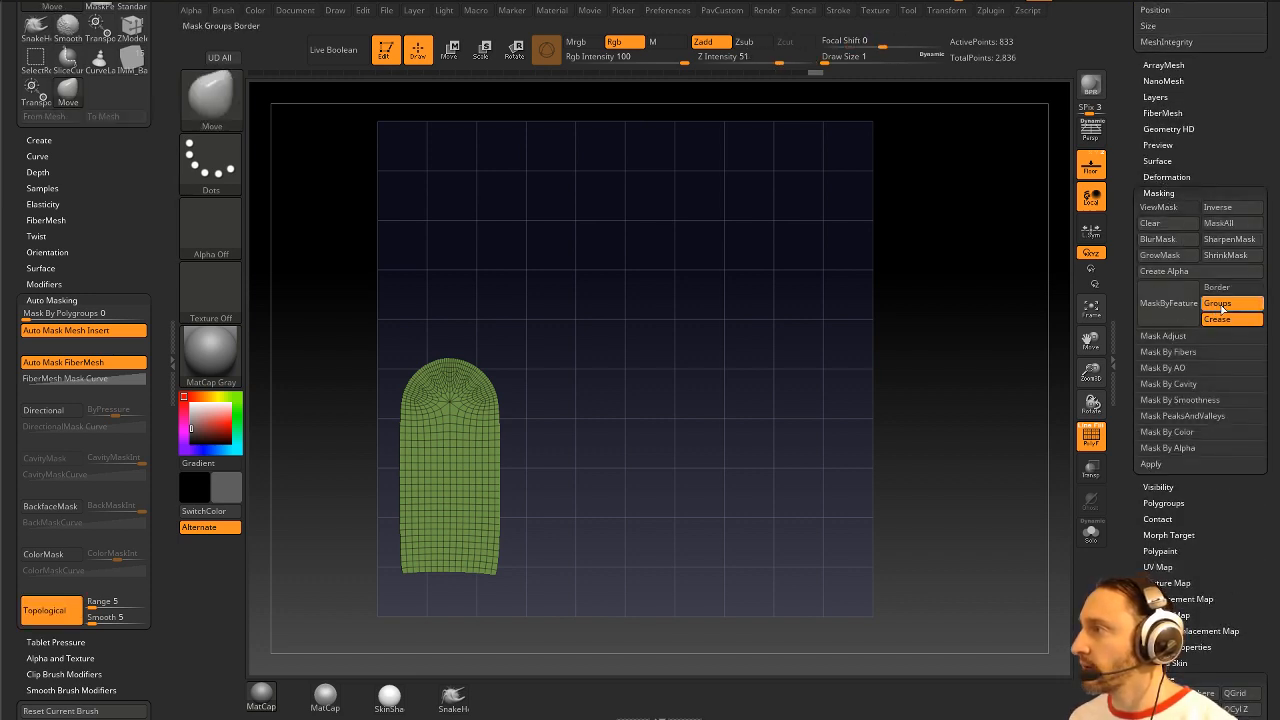
Step: Mask the isolated island by feature using only Border, grow the mask and invert it
left_click(1222, 318)
left_click(1227, 302)
left_click(1222, 289)
left_click(1178, 307)
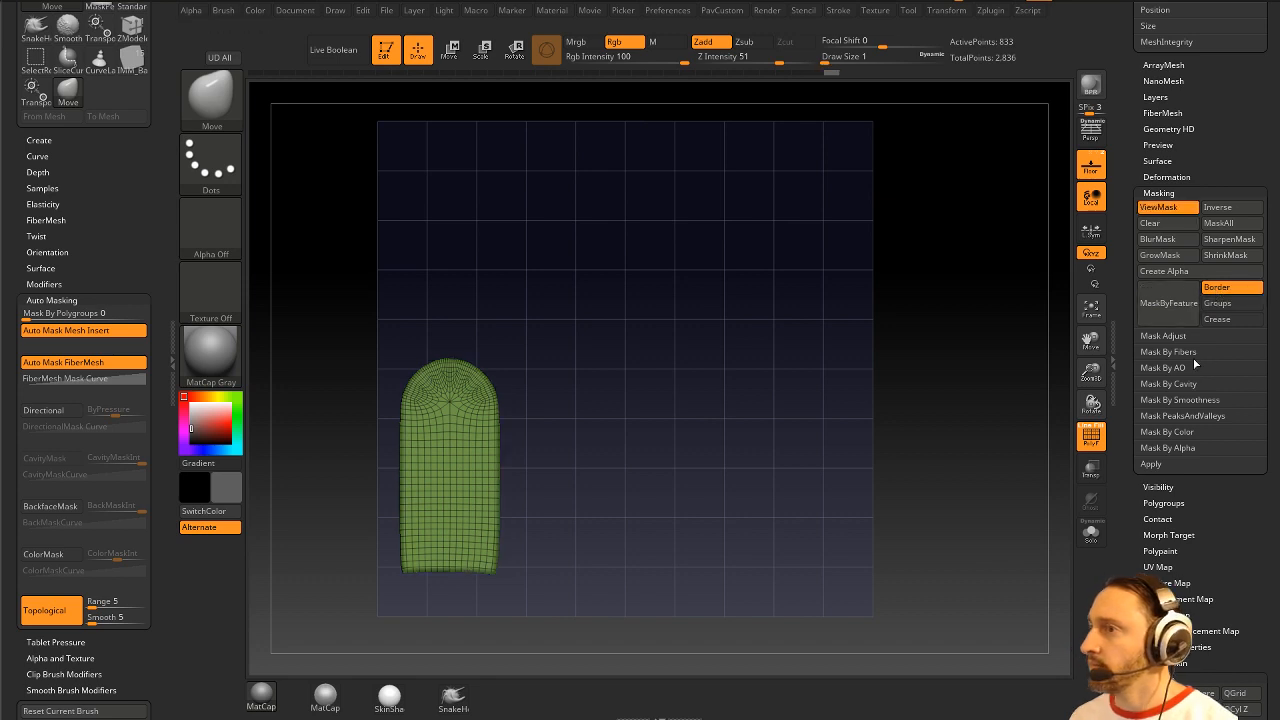
left_click(1178, 256)
left_click(797, 384, "ctrl")
Step: Restore the mask on the island's border and apply Polish By Features to its interior
key("2")
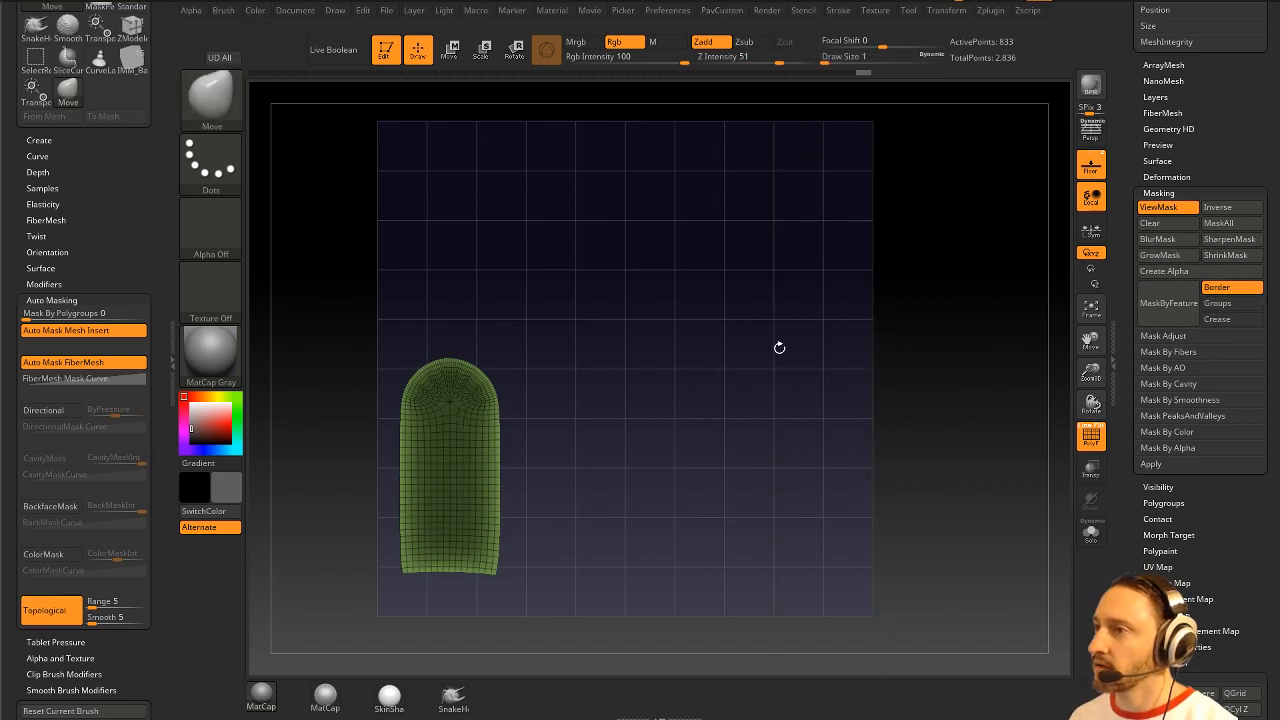
key("2")
key("ctrl+h")
left_click_drag(650, 399, 730, 430, "ctrl")
key("2")
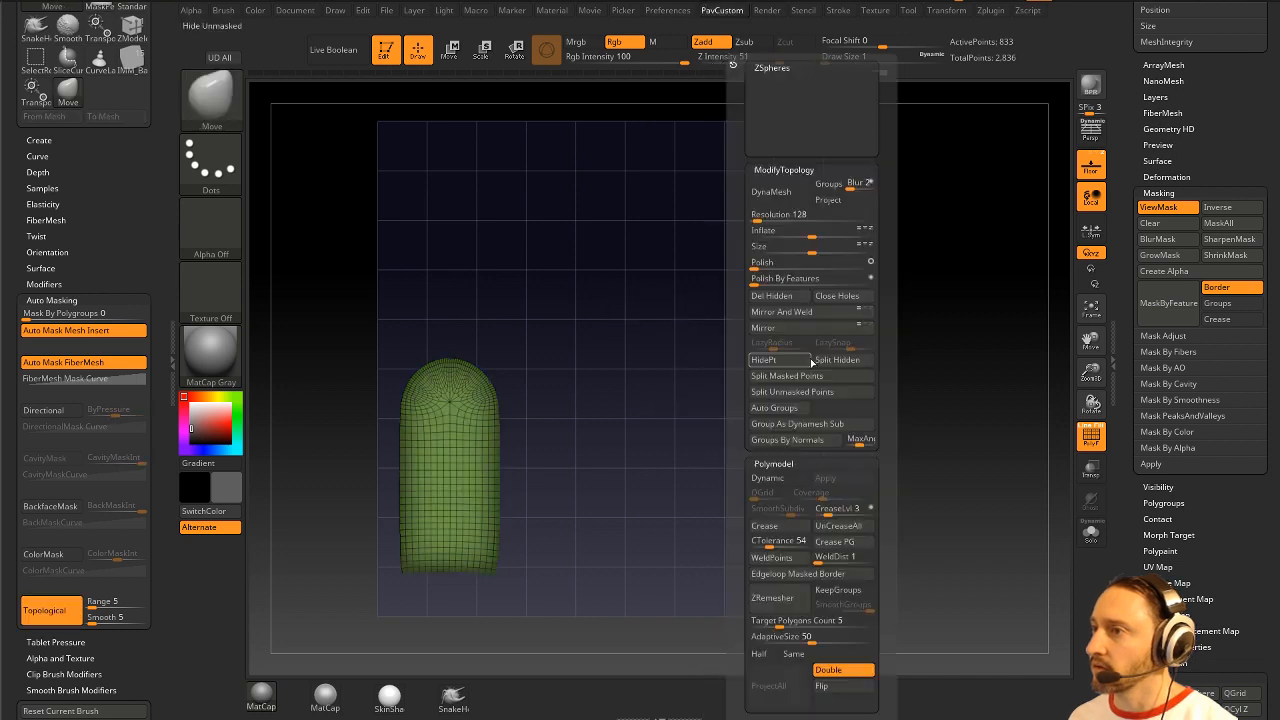
left_click(798, 281)
key("2")
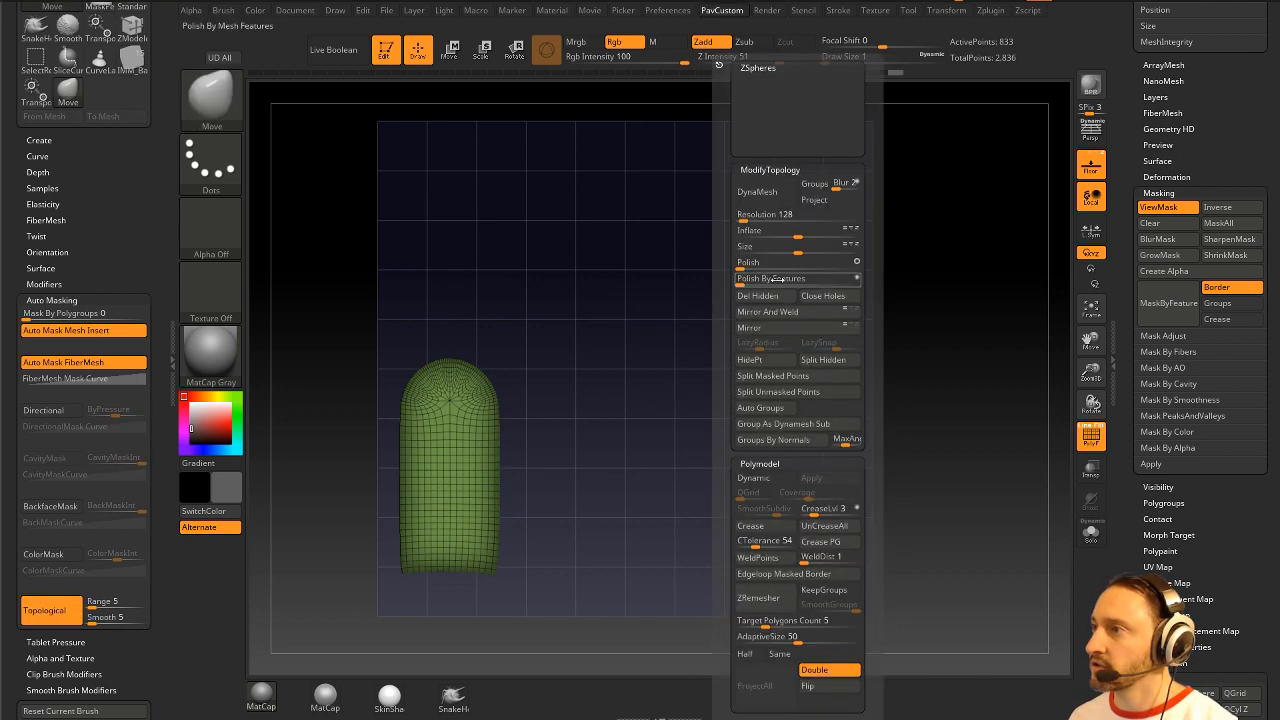
left_click(764, 281)
Step: Smooth the island's interior topology with draw size 104
key("s")
left_click_drag(561, 410, 603, 406)
left_click_drag(446, 390, 451, 405, "shift")
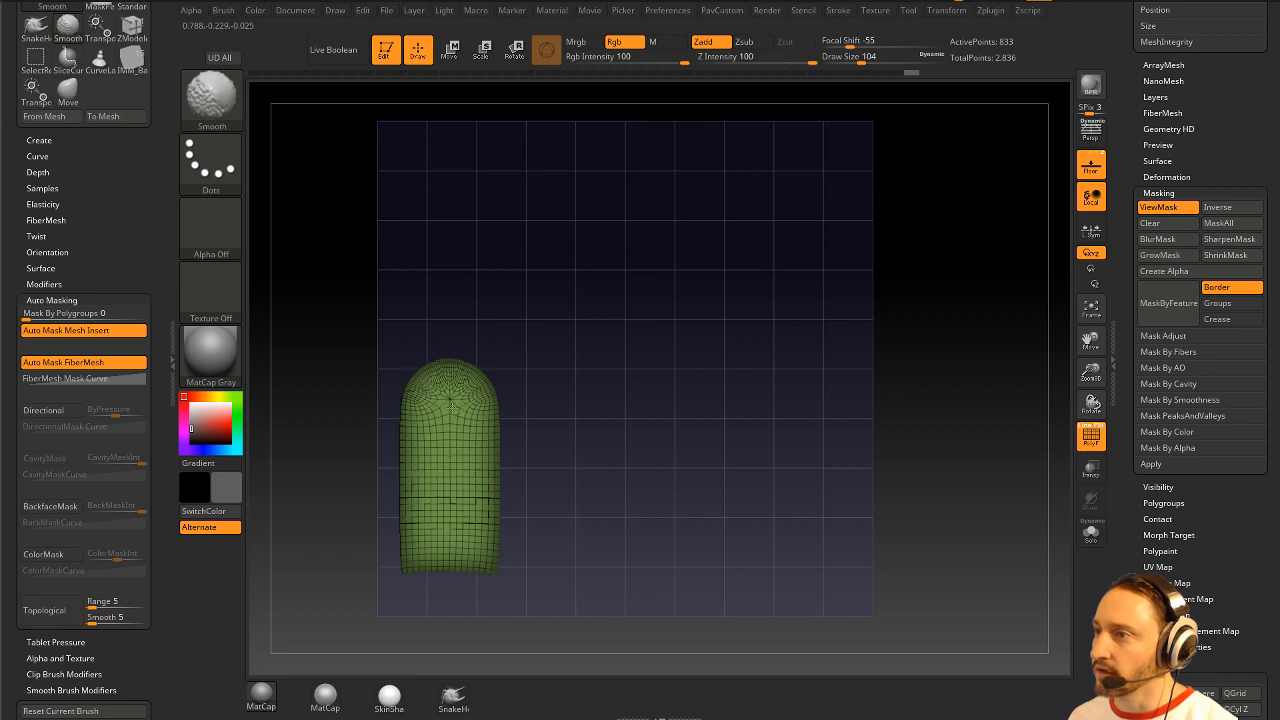
left_click_drag(426, 469, 447, 406, "shift")
Step: Undo the stray brush stroke, set the draw size to 29 and clear the island's mask
key("s")
left_click(452, 448)
key("ctrl+z")
key("s")
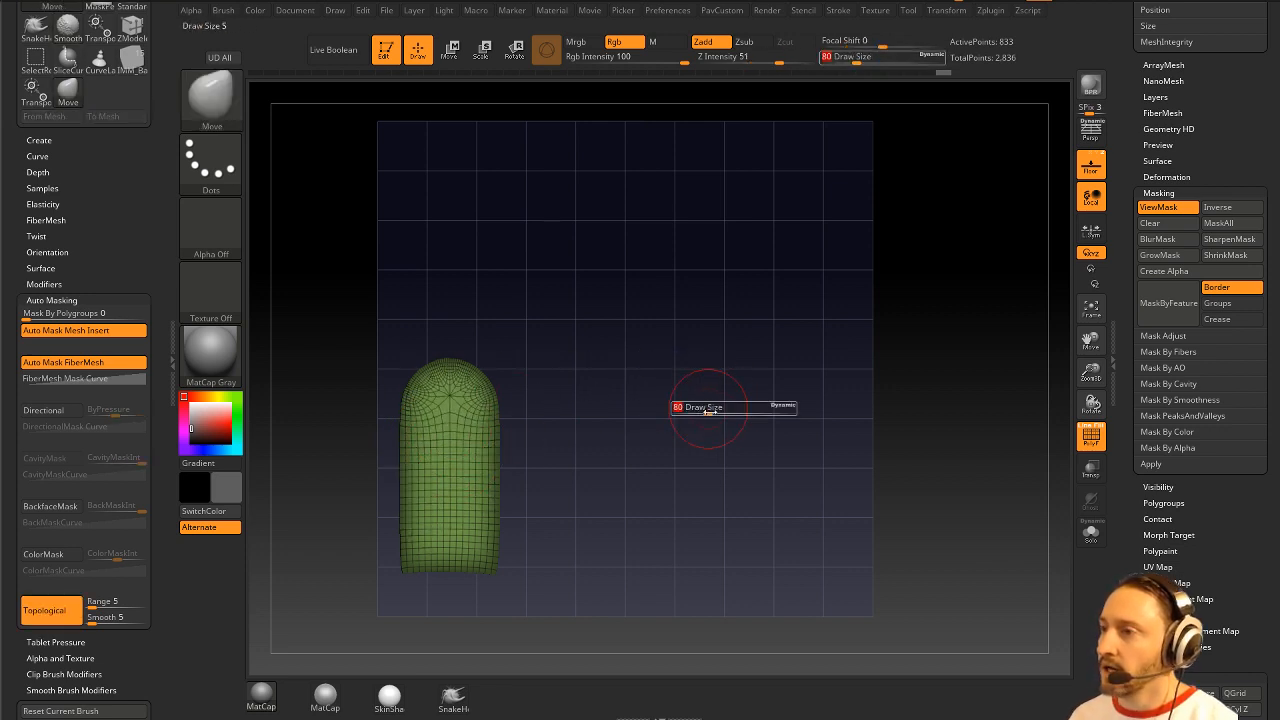
left_click_drag(709, 410, 697, 410)
left_click_drag(965, 425, 1008, 440, "ctrl")
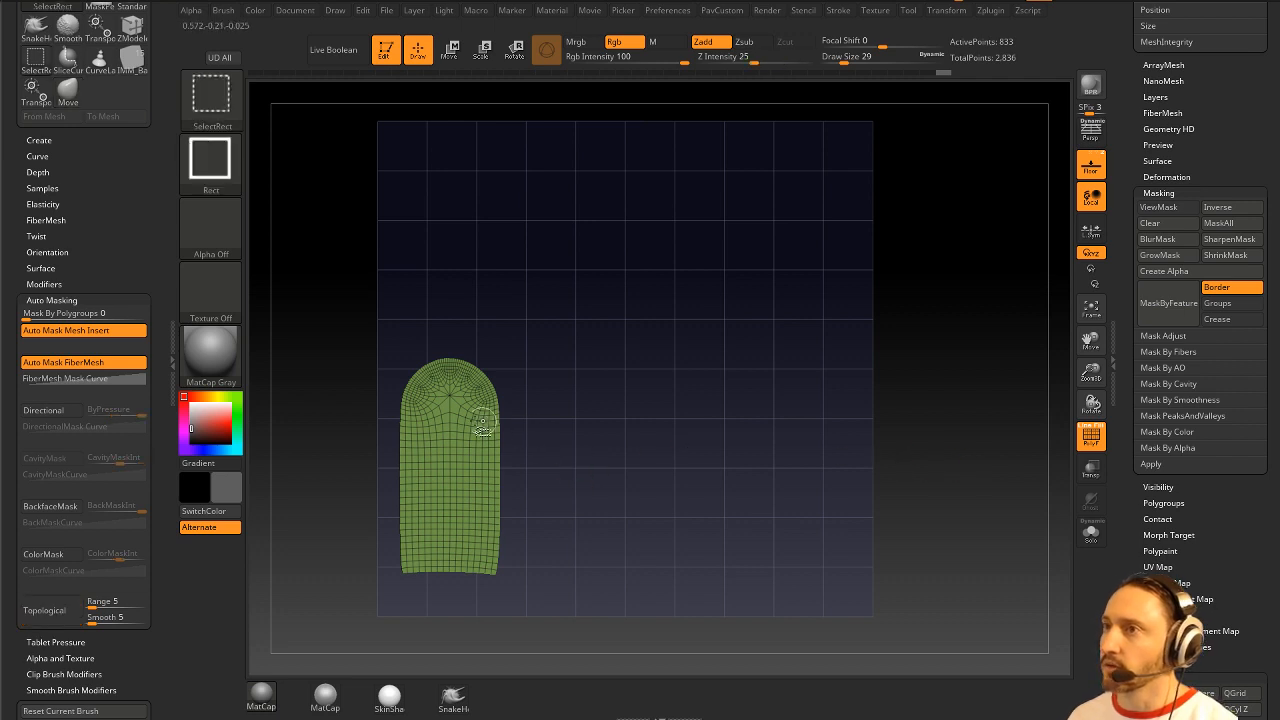
Step: Mask the island's interior by inverting a Border feature mask, and add its rounded end to the mask
left_click(1169, 306)
left_click(766, 408, "ctrl")
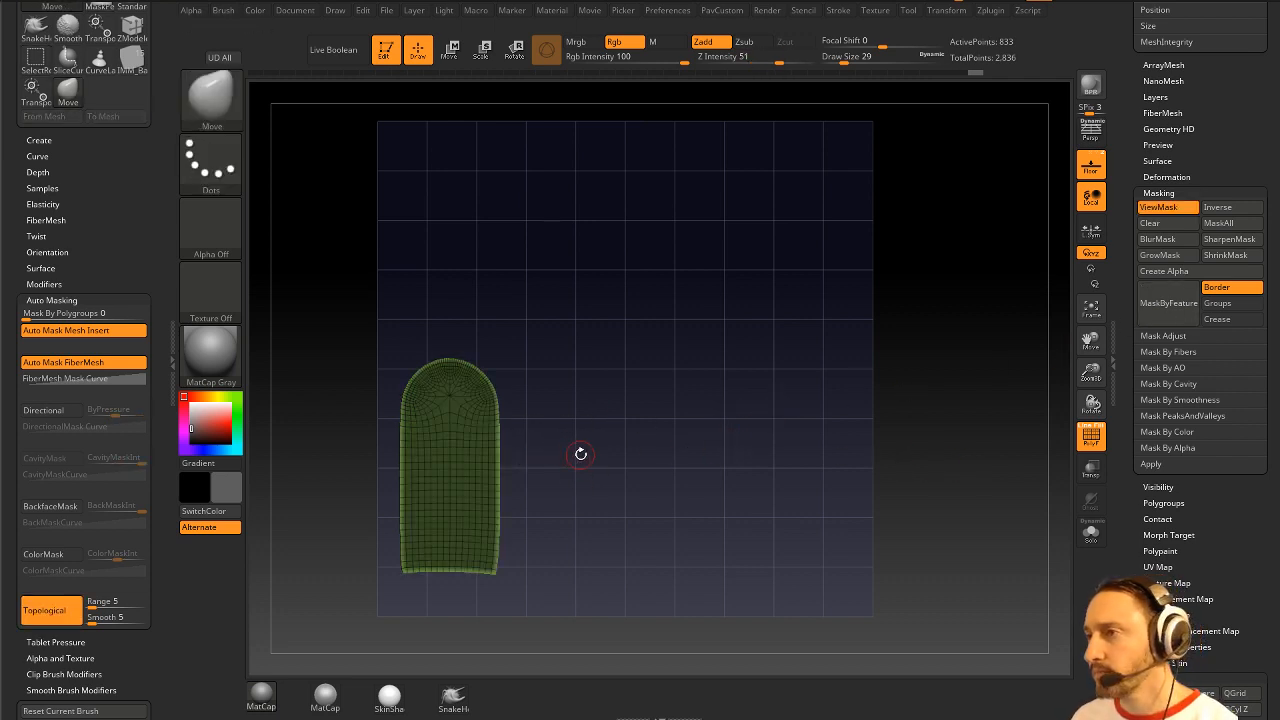
mouse_move(357, 297)
left_mouse_down("ctrl")
mouse_move(551, 380)
mouse_move(556, 405)
left_mouse_up("ctrl")
Step: Straighten the island's right edge with a vertical ClipCurve cut
left_click(214, 108, "ctrl+shift")
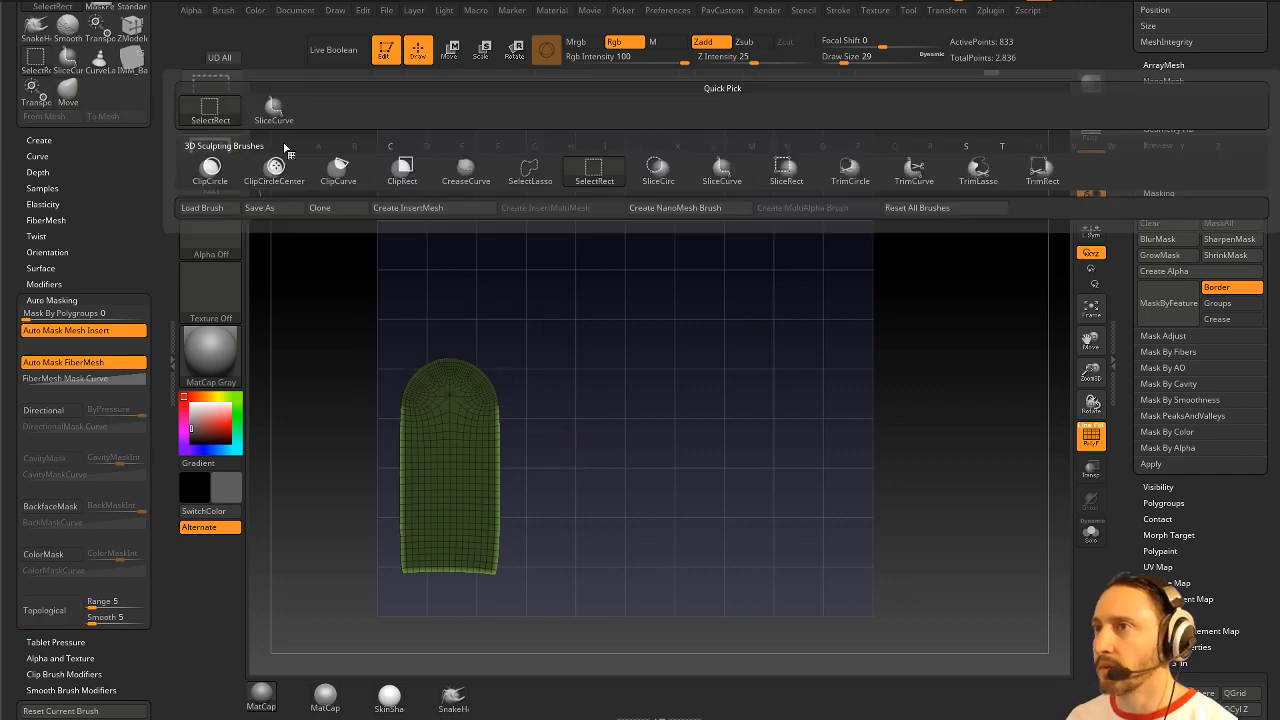
left_click(340, 172)
mouse_move(548, 655)
left_mouse_down("ctrl+shift")
mouse_move(563, 300)
mouse_move(503, 338)
left_mouse_up("ctrl+shift")
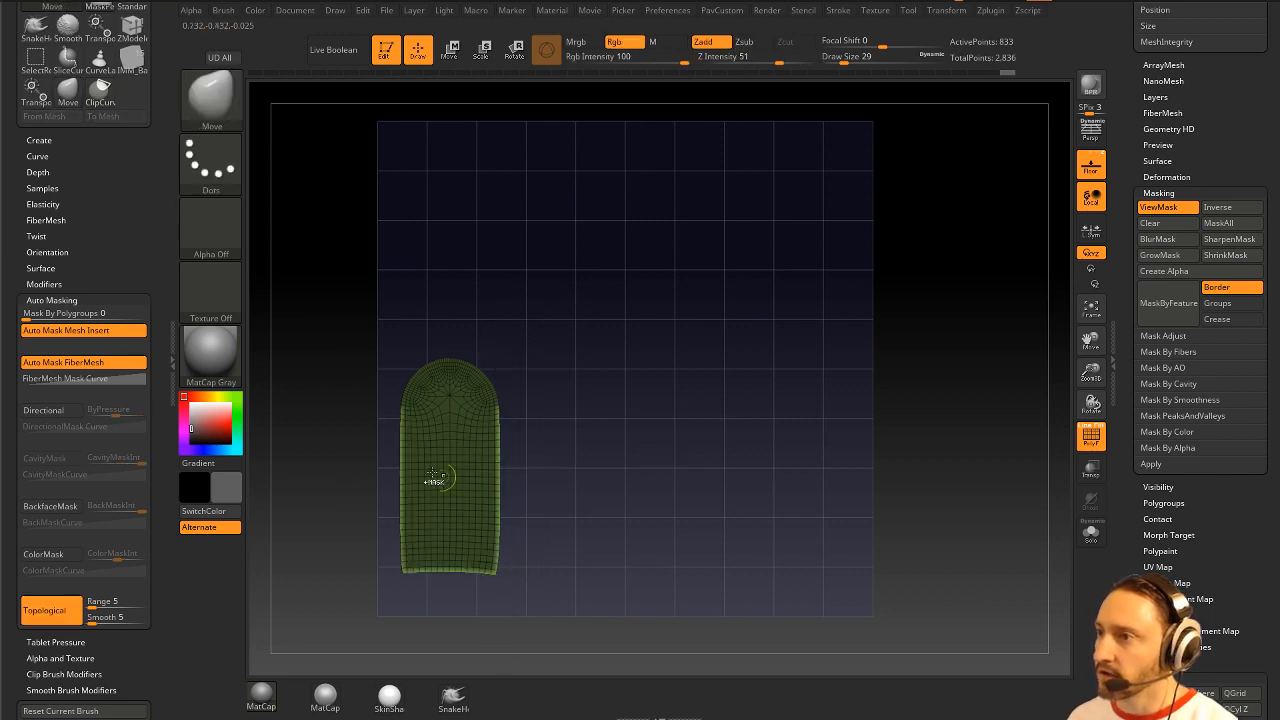
mouse_move(339, 303)
left_mouse_down("ctrl")
mouse_move(490, 633)
mouse_move(497, 295)
mouse_move(506, 310)
left_mouse_up("ctrl")
left_click_drag(498, 368, 497, 652, "ctrl+shift")
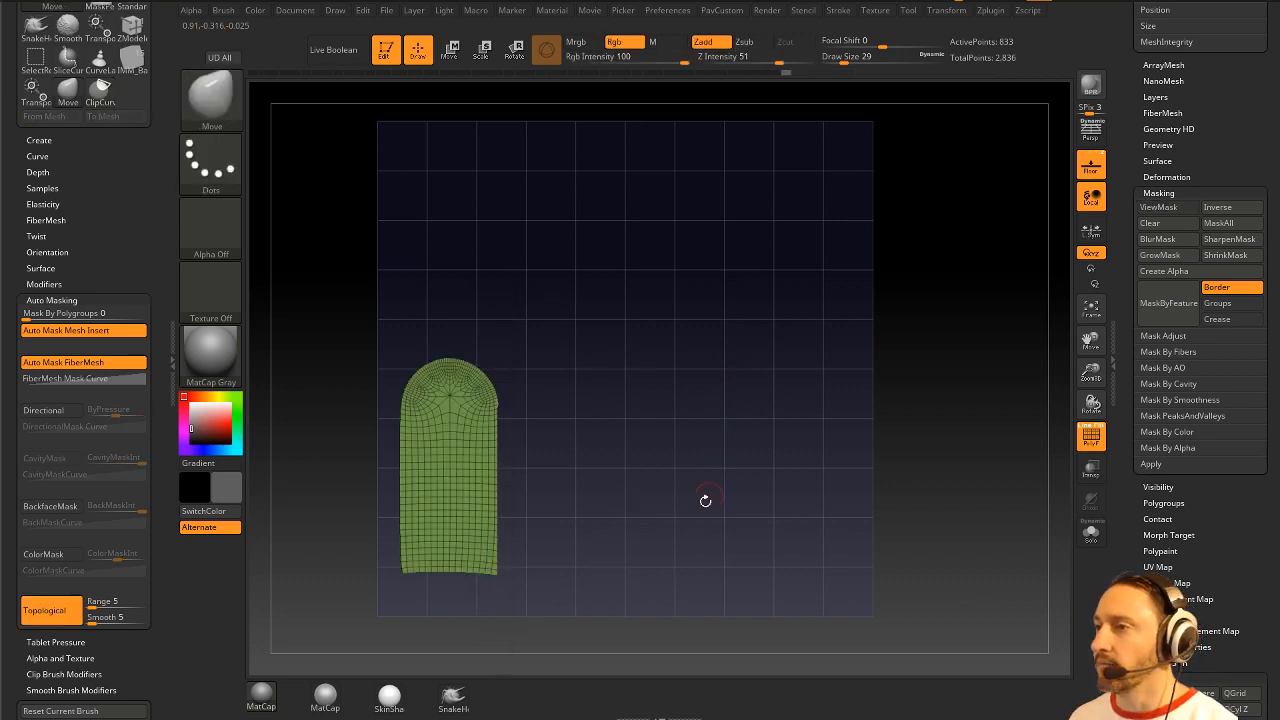
Step: Try clipping the island's lower edge straight with ClipCurve, undo that clip and unhide the other islands
mouse_move(704, 491)
left_mouse_down("ctrl+shift")
mouse_move(251, 491)
mouse_move(264, 538)
left_mouse_up("ctrl+shift")
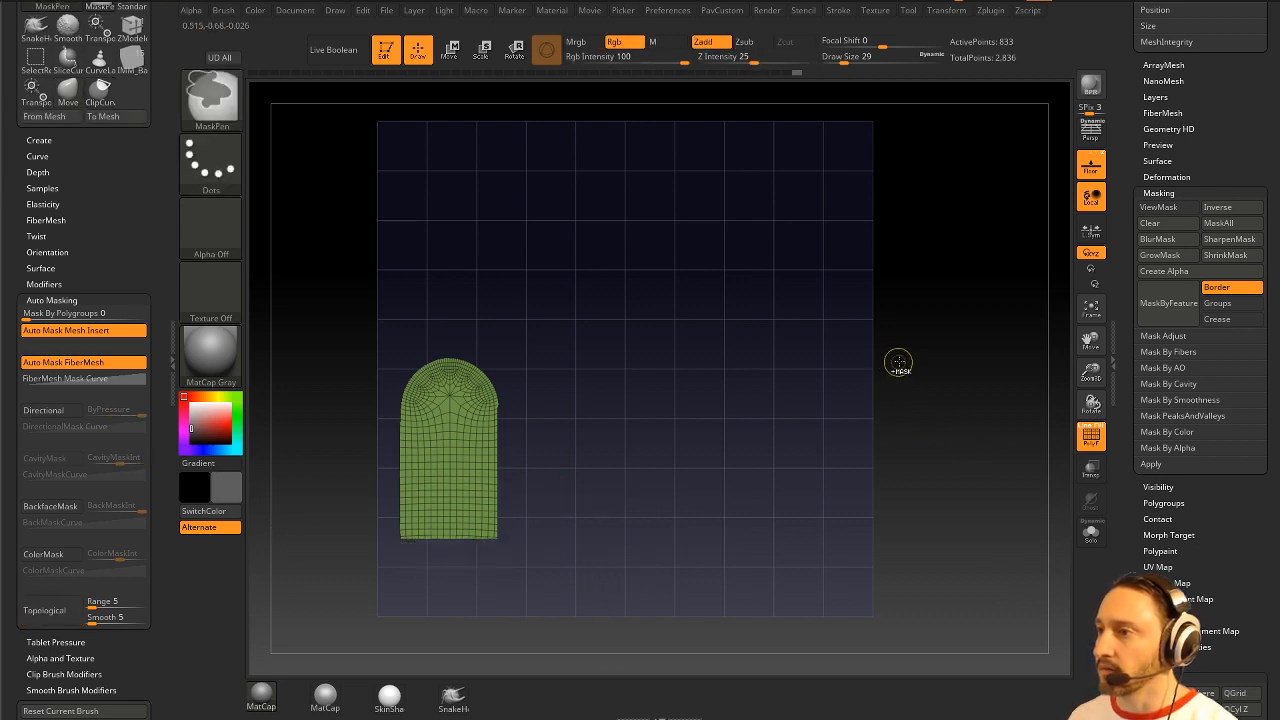
left_click(898, 364, "ctrl+shift")
key("ctrl+z")
key("ctrl+z")
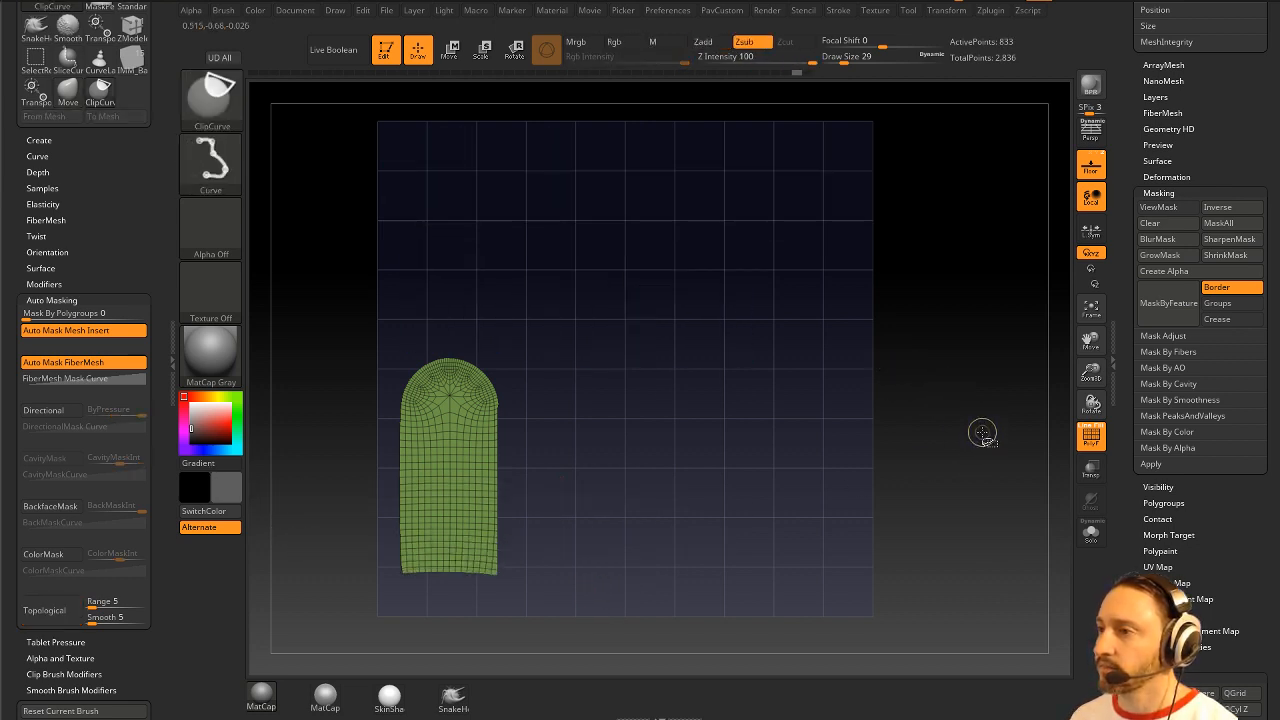
key("ctrl+z")
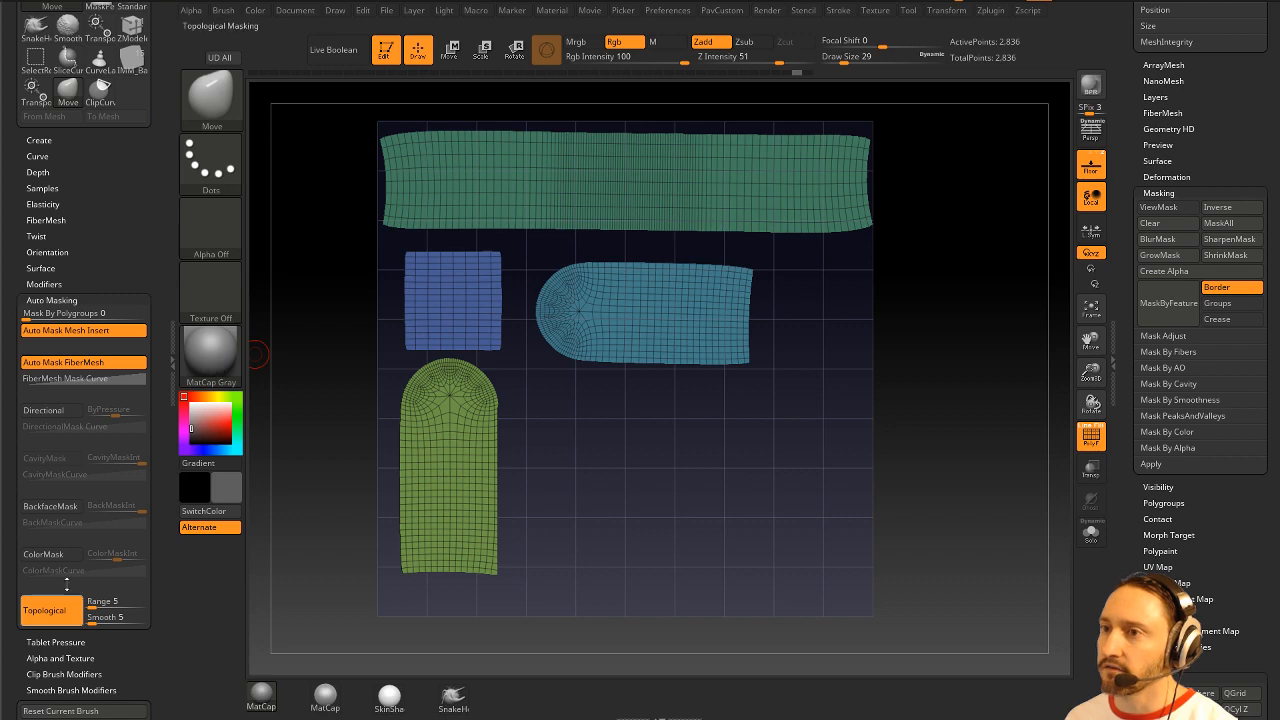
Step: Unflatten the clone's edited UV layout with UV Master to return it to its 3D shape
mouse_move(83, 240)
left_mouse_down()
mouse_move(98, 377)
mouse_move(121, 94)
left_mouse_up()
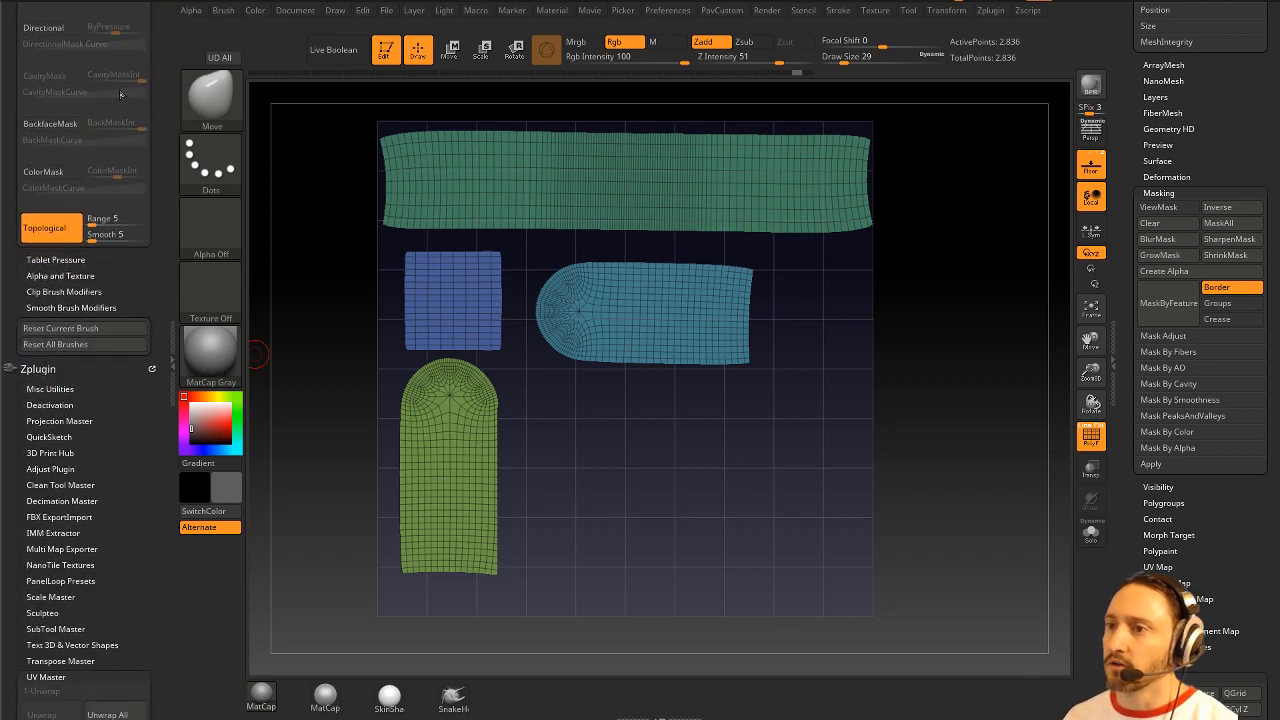
left_click(46, 677)
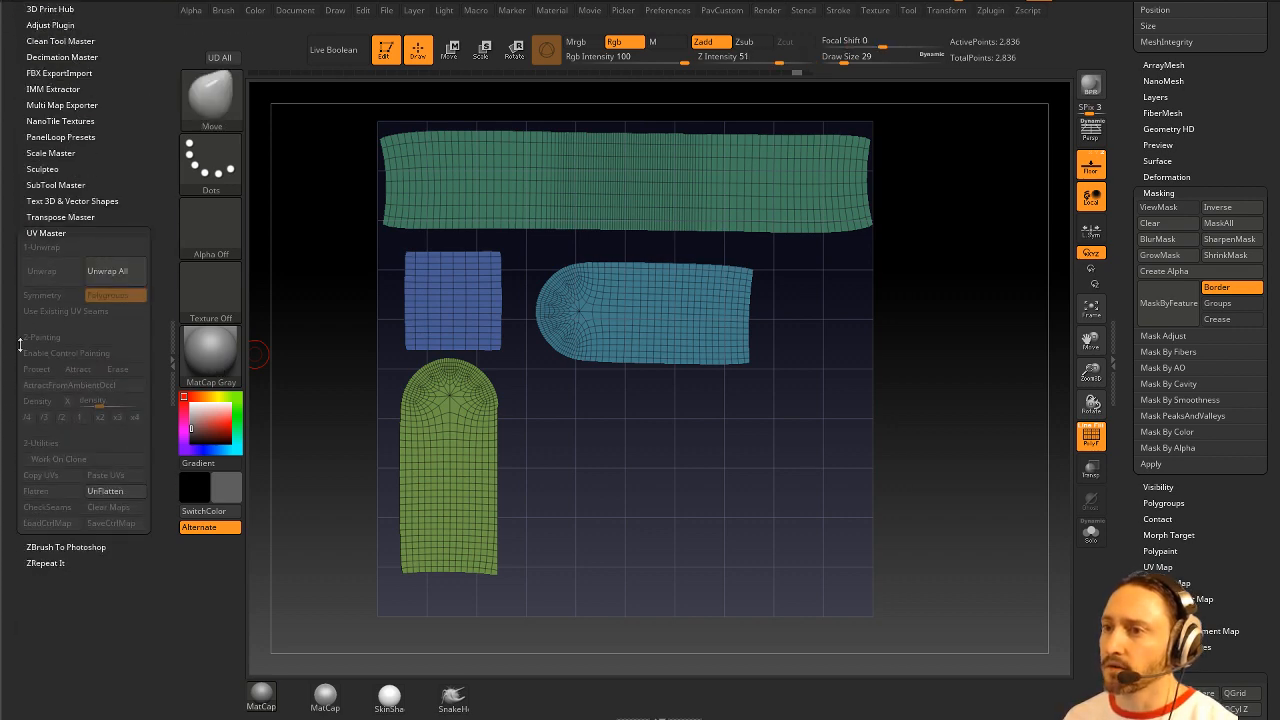
left_click(102, 493)
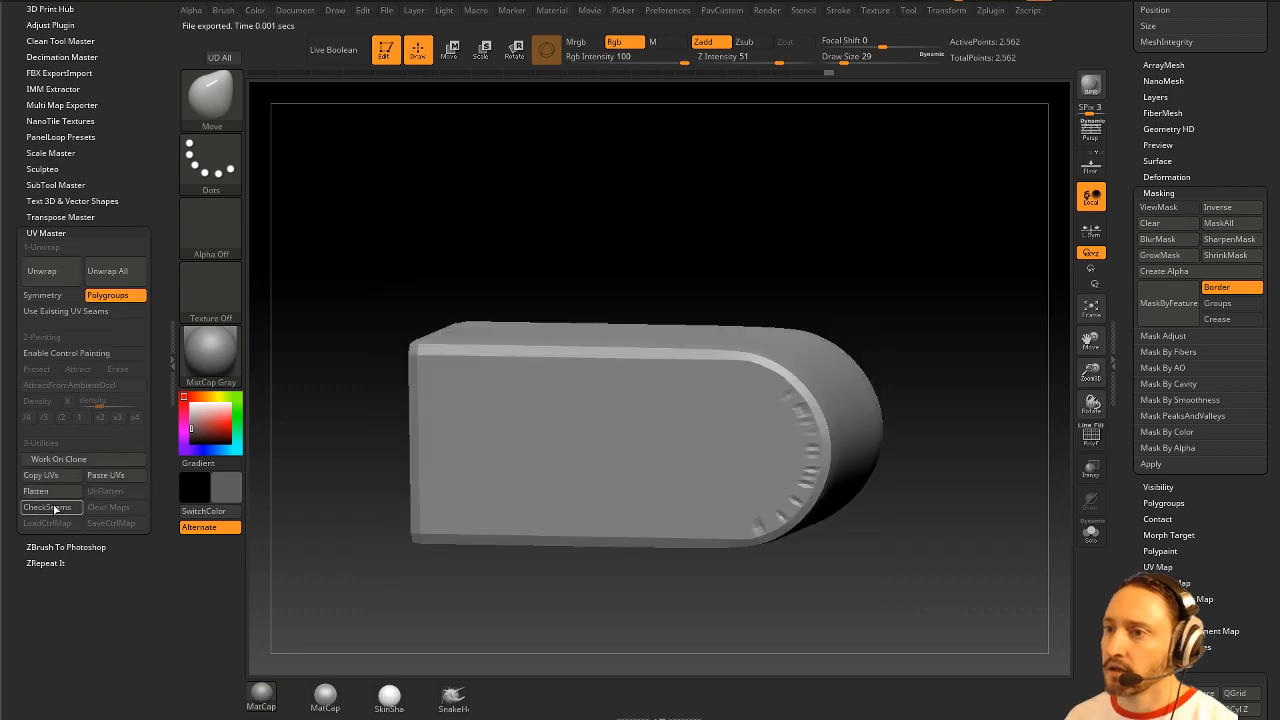
Step: Switch to the original PM3D_Cube3D_4 model and paste the clone's UVs onto it
left_click_drag(1130, 144, 1121, 381)
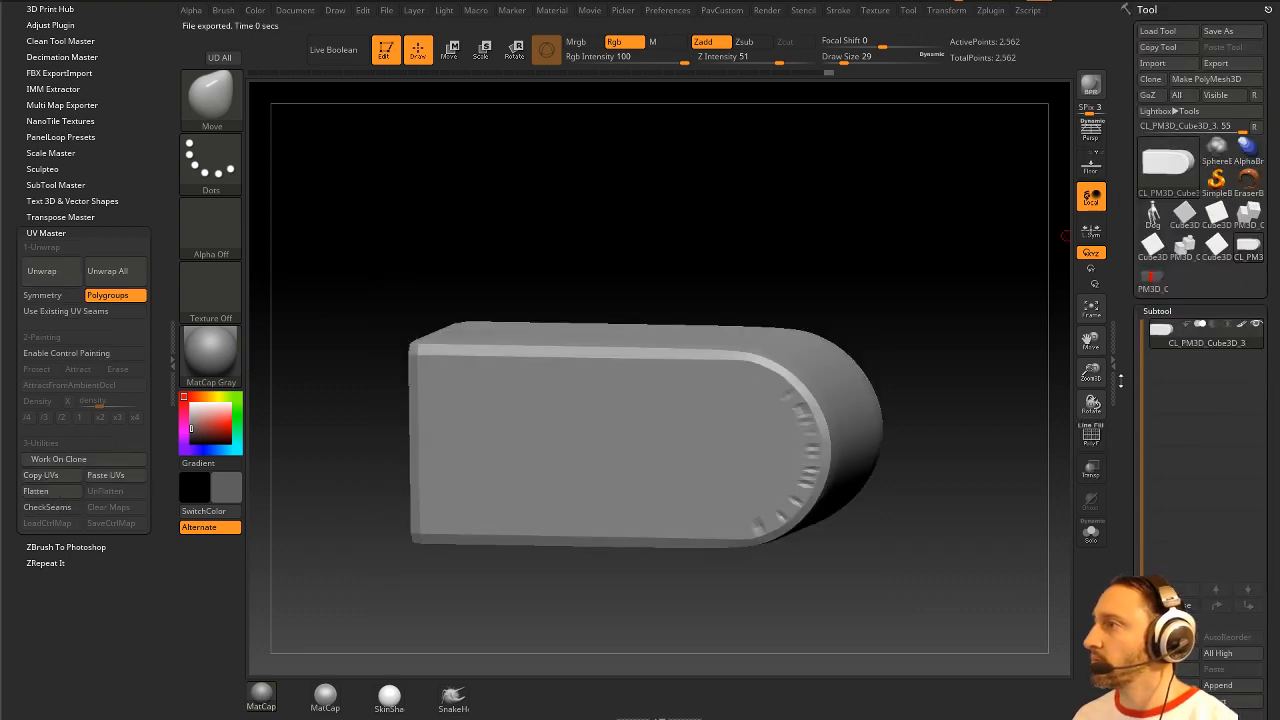
left_click(1152, 279)
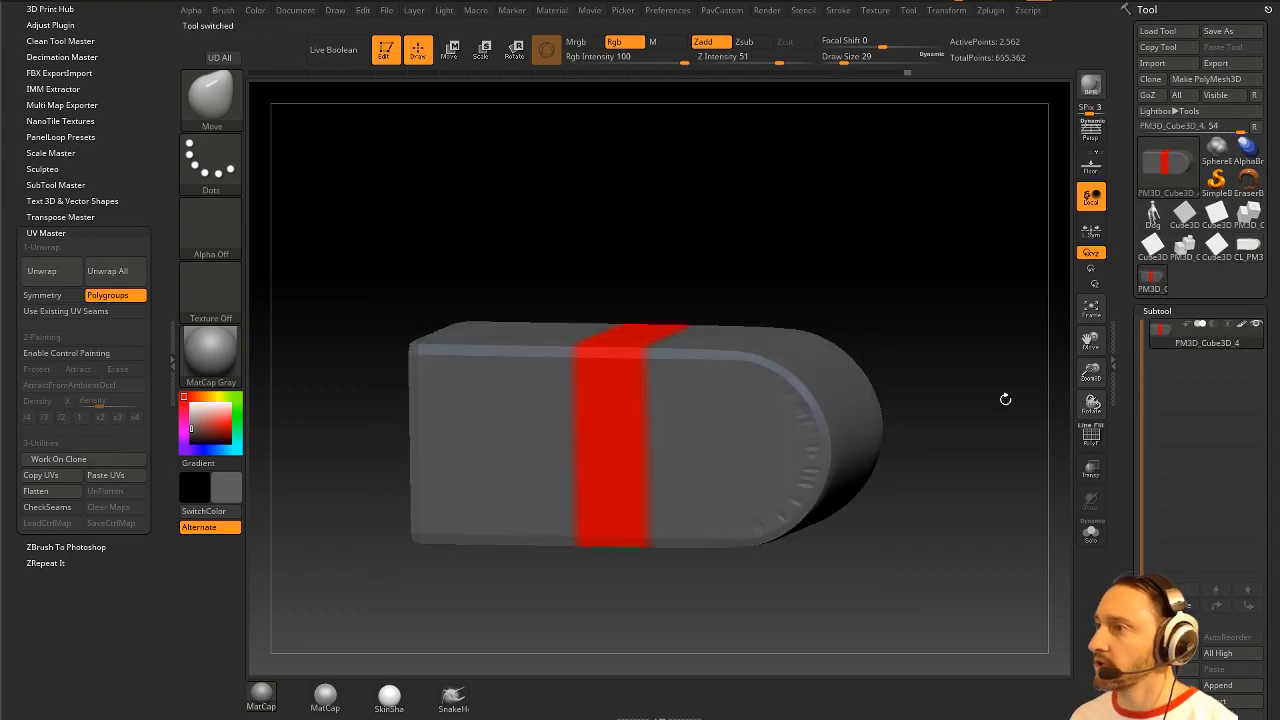
left_click(105, 475)
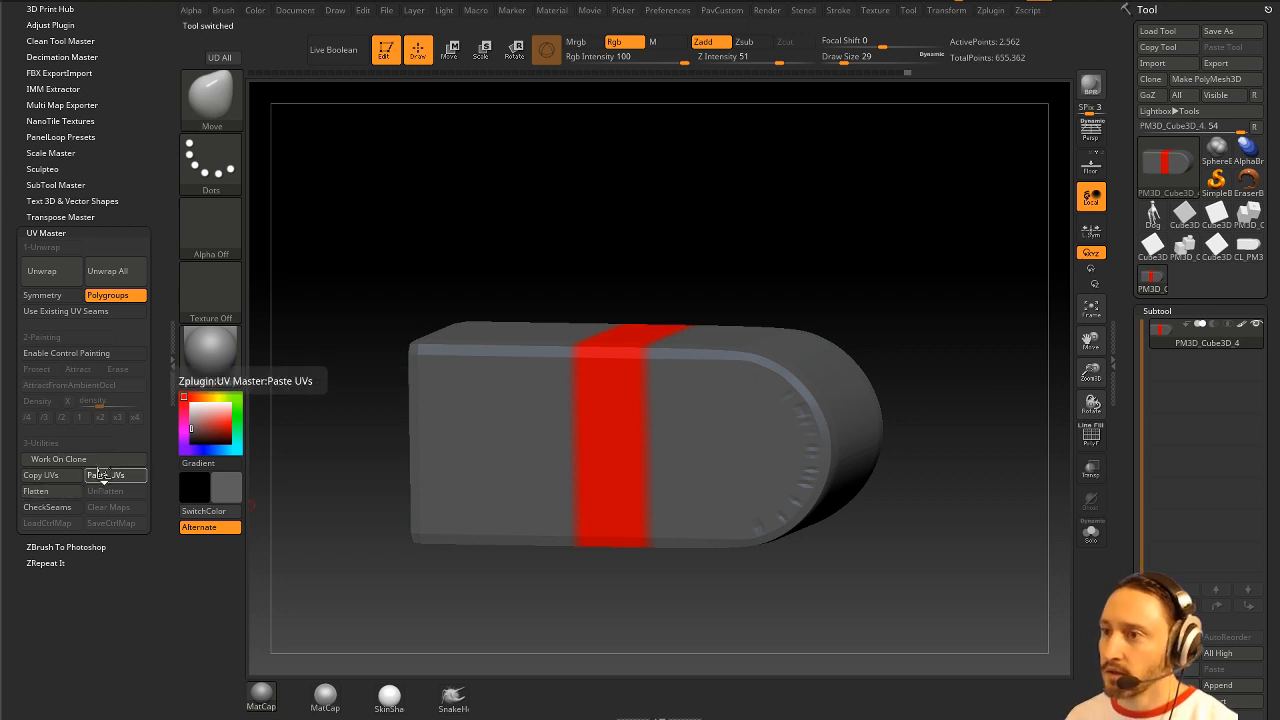
Step: Create a new texture map on the original model from its UV check
left_click_drag(1125, 405, 1125, 243)
left_click(1159, 325)
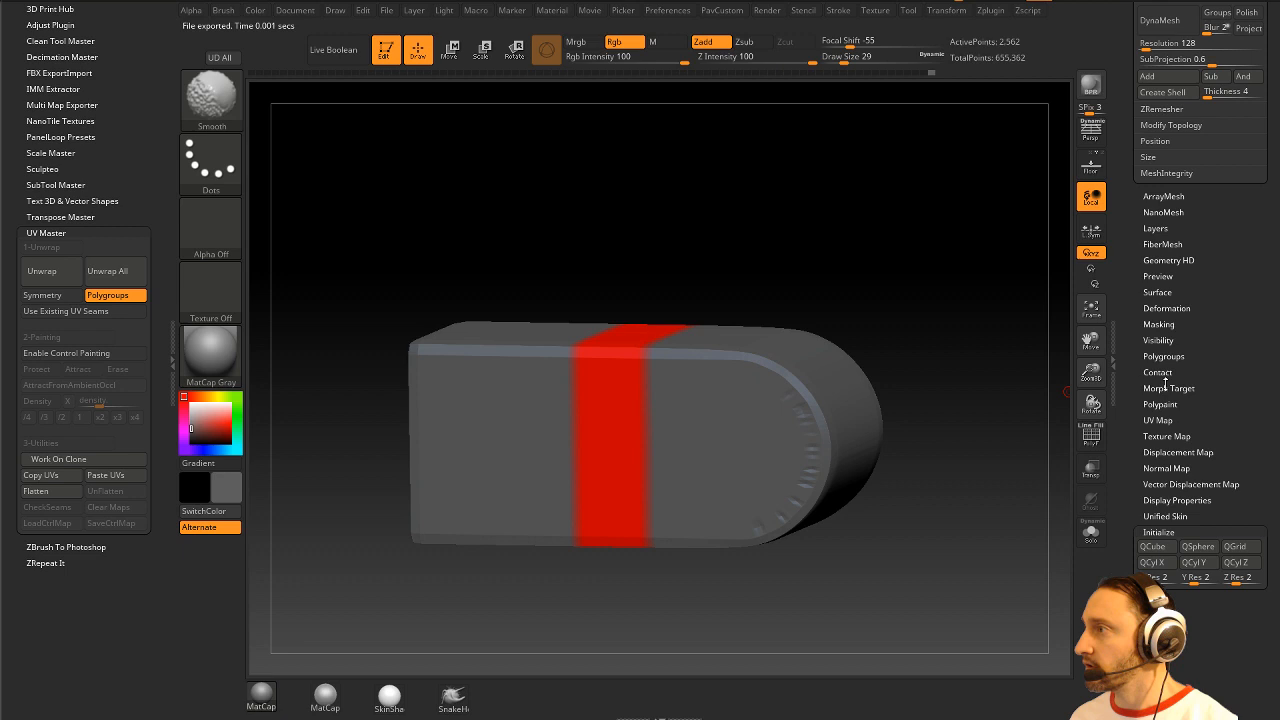
left_click(1167, 436)
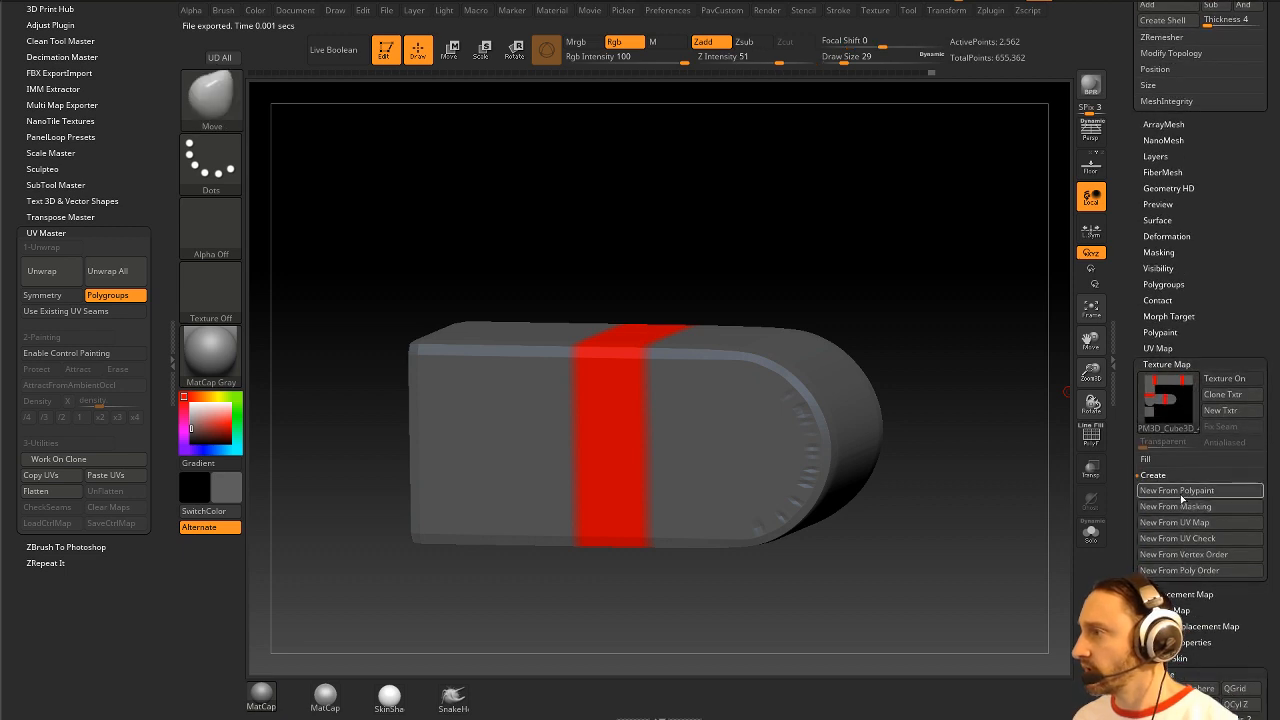
left_click(1185, 538)
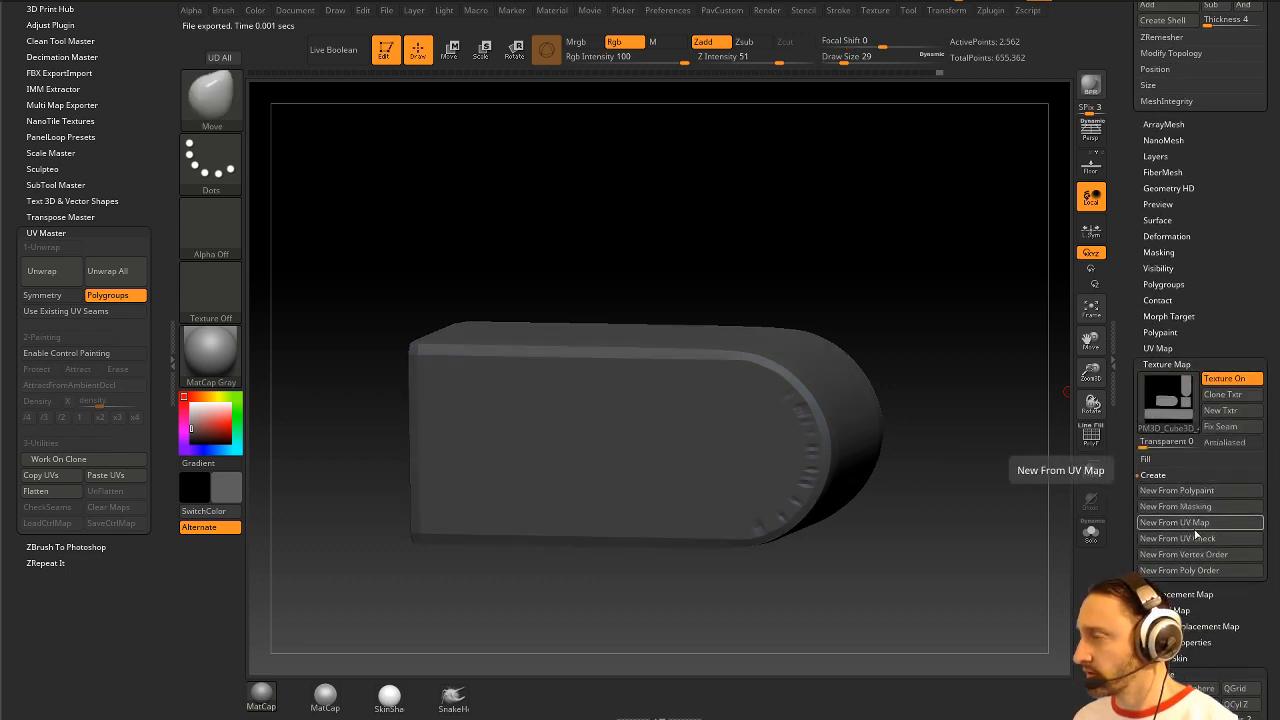
Step: Preview the stored PM3D_Cube3D_4 texture to examine its UV island layout and painted bands
mouse_move(1180, 424)
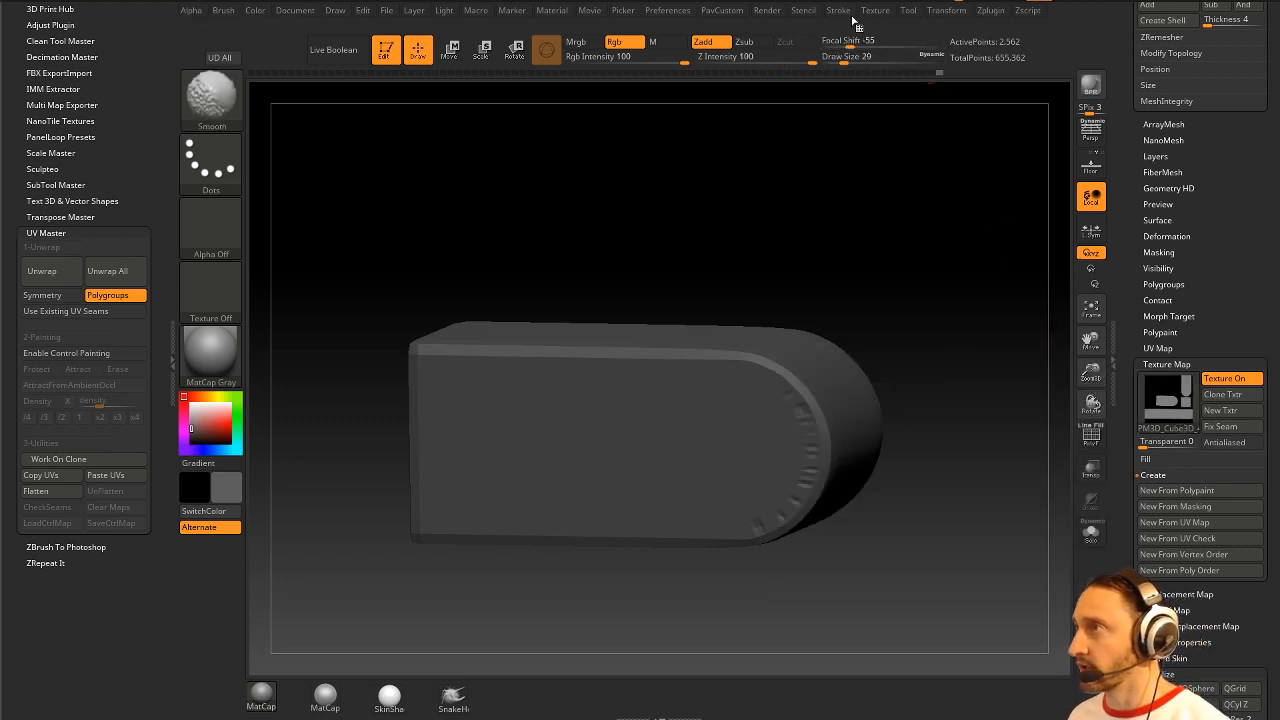
left_click(875, 10)
mouse_move(950, 12)
mouse_move(891, 20)
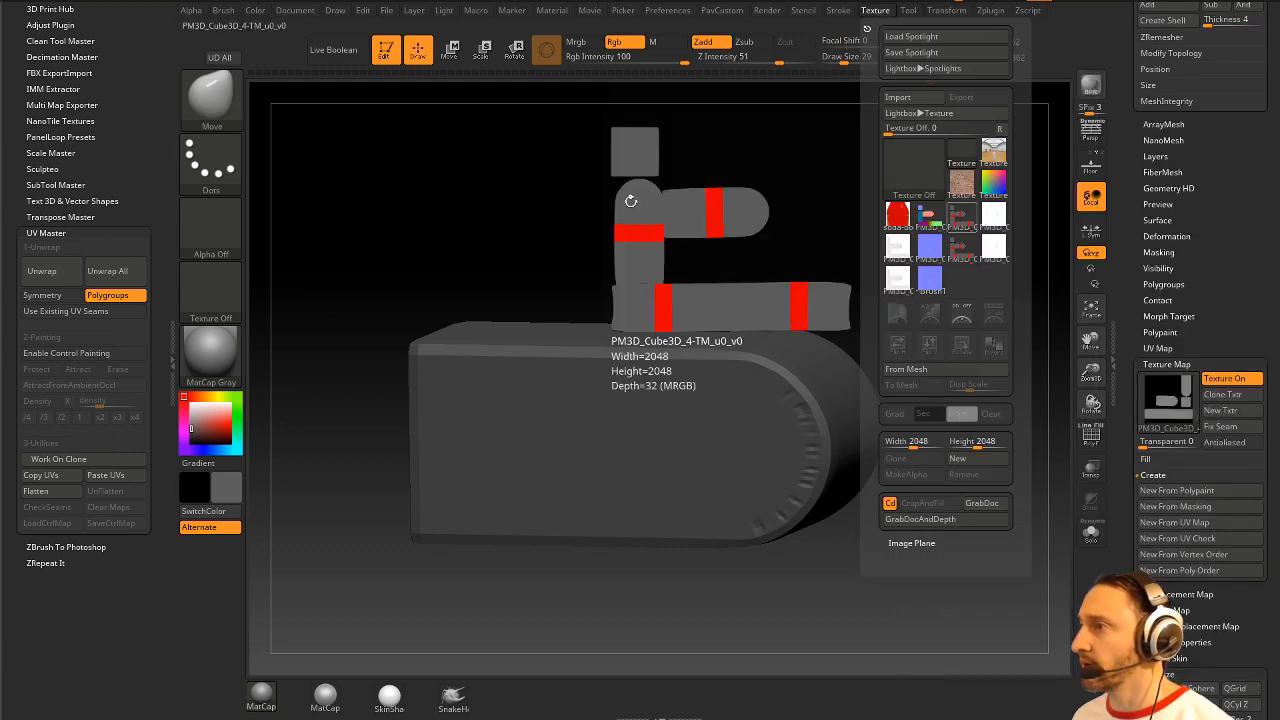
left_click_drag(842, 222, 885, 196)
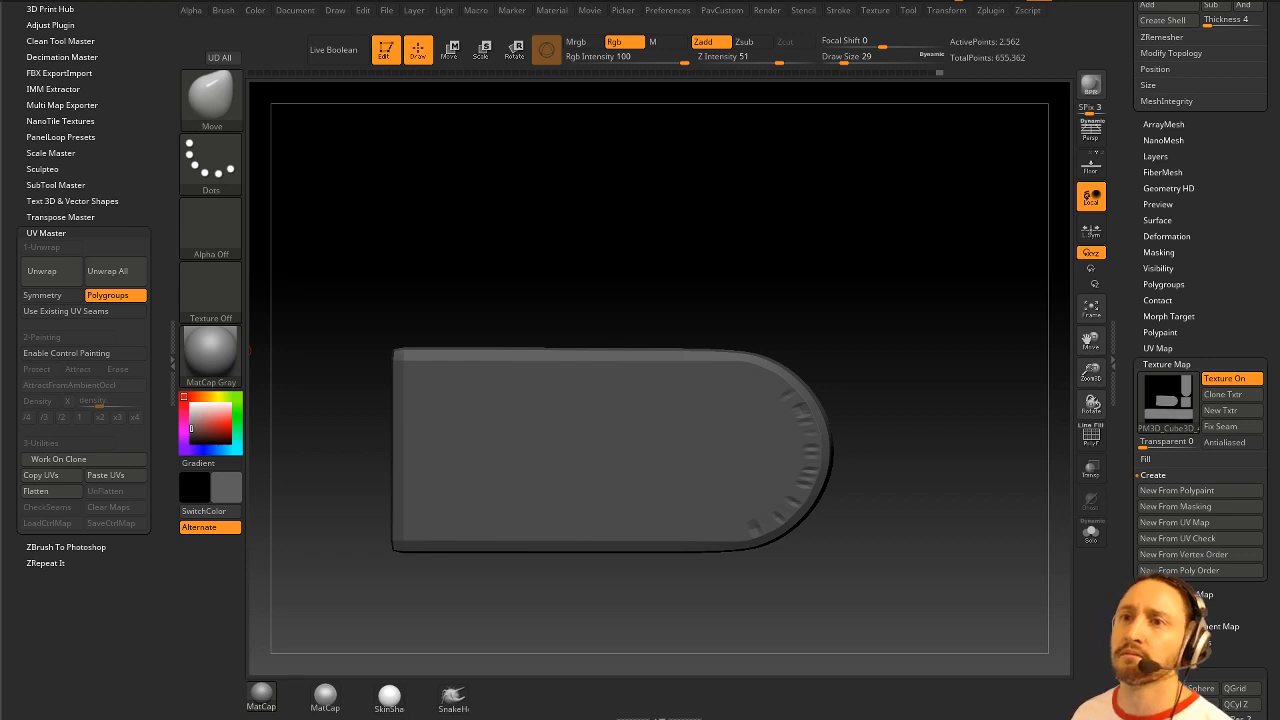
left_click_drag(1130, 193, 1110, 528)
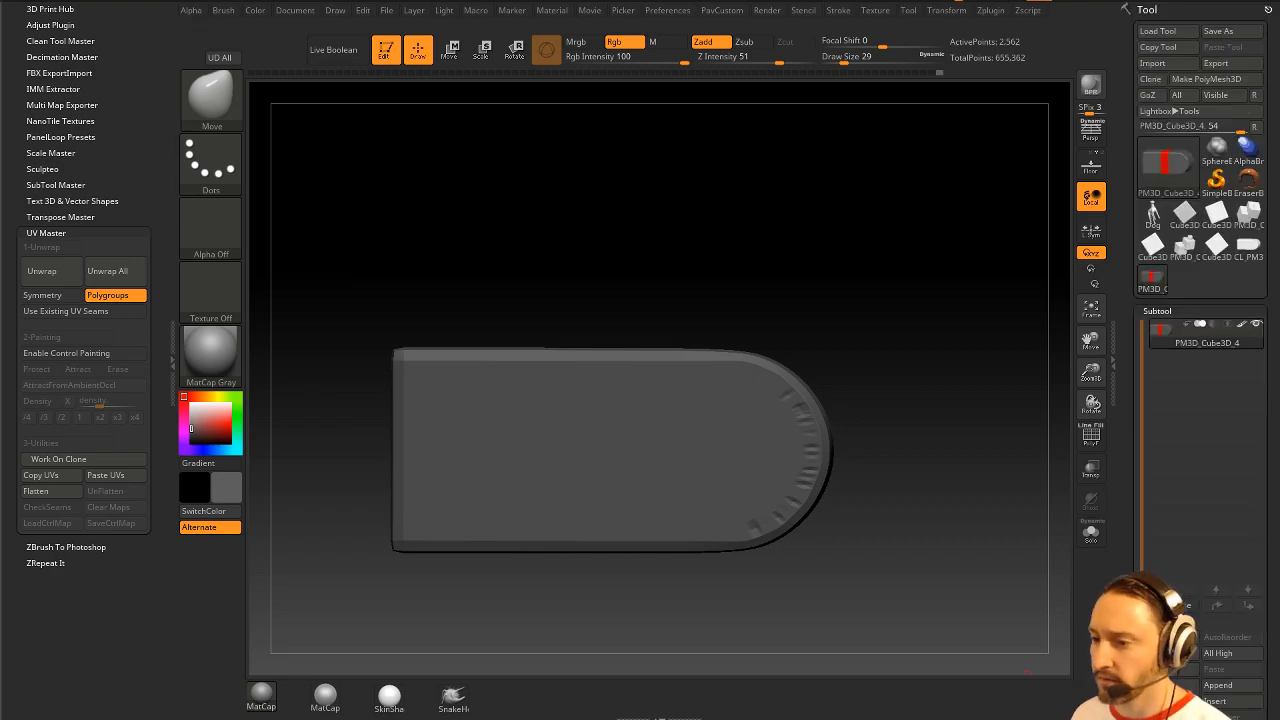
Step: Switch to the web browser and look through the YouTube channel's created playlists, returning to ZBrush at the end
key("alt+Tab")
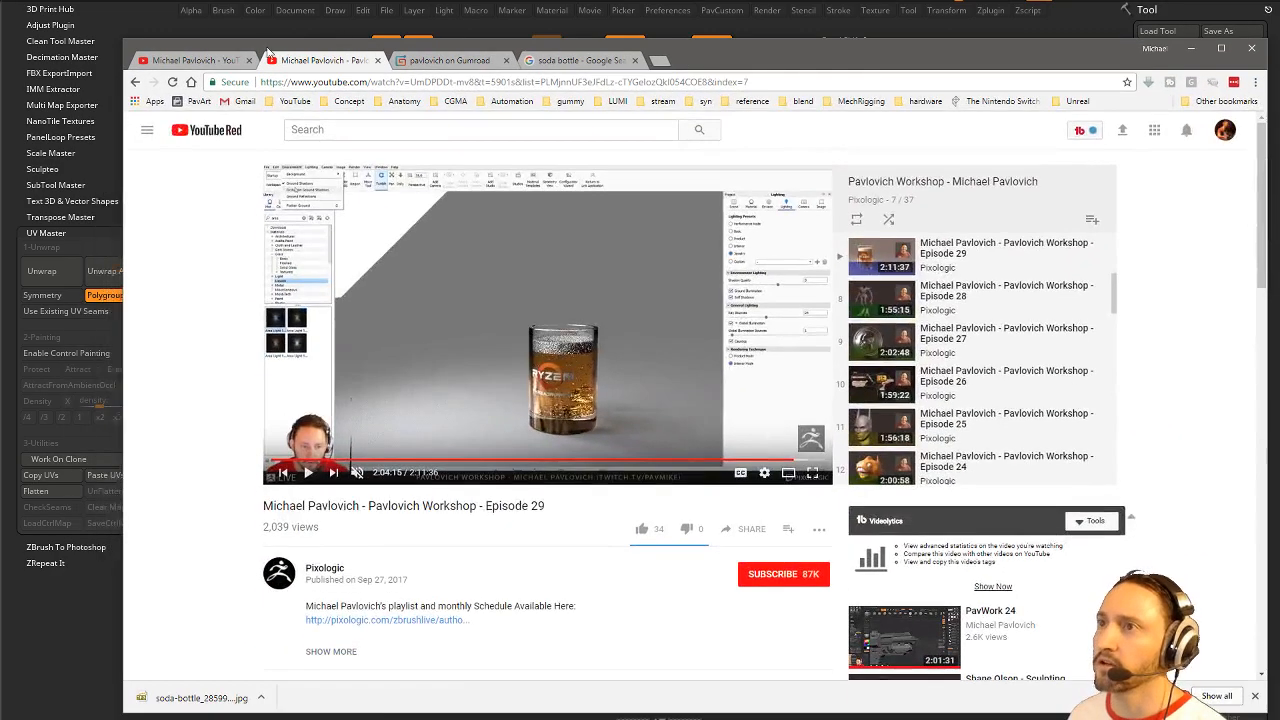
left_click(206, 62)
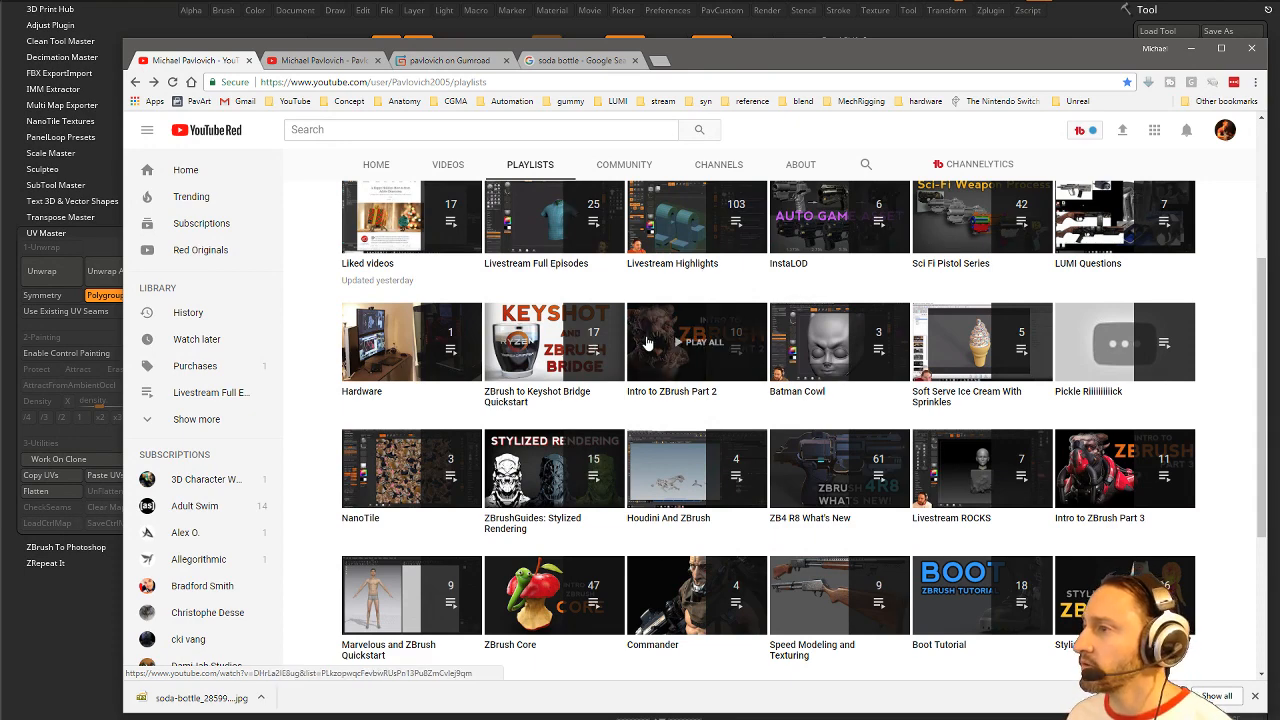
scroll(1085, 520, "down", 2)
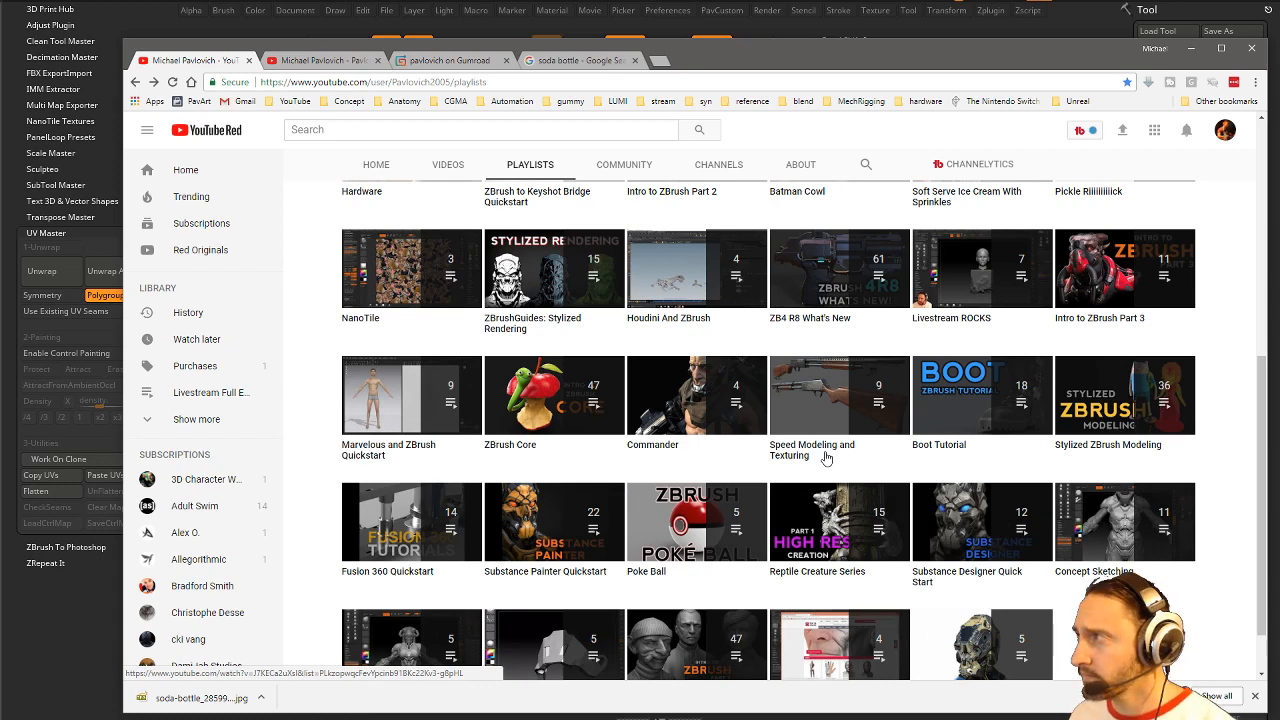
scroll(826, 457, "up", 3)
scroll(1095, 515, "down", 1)
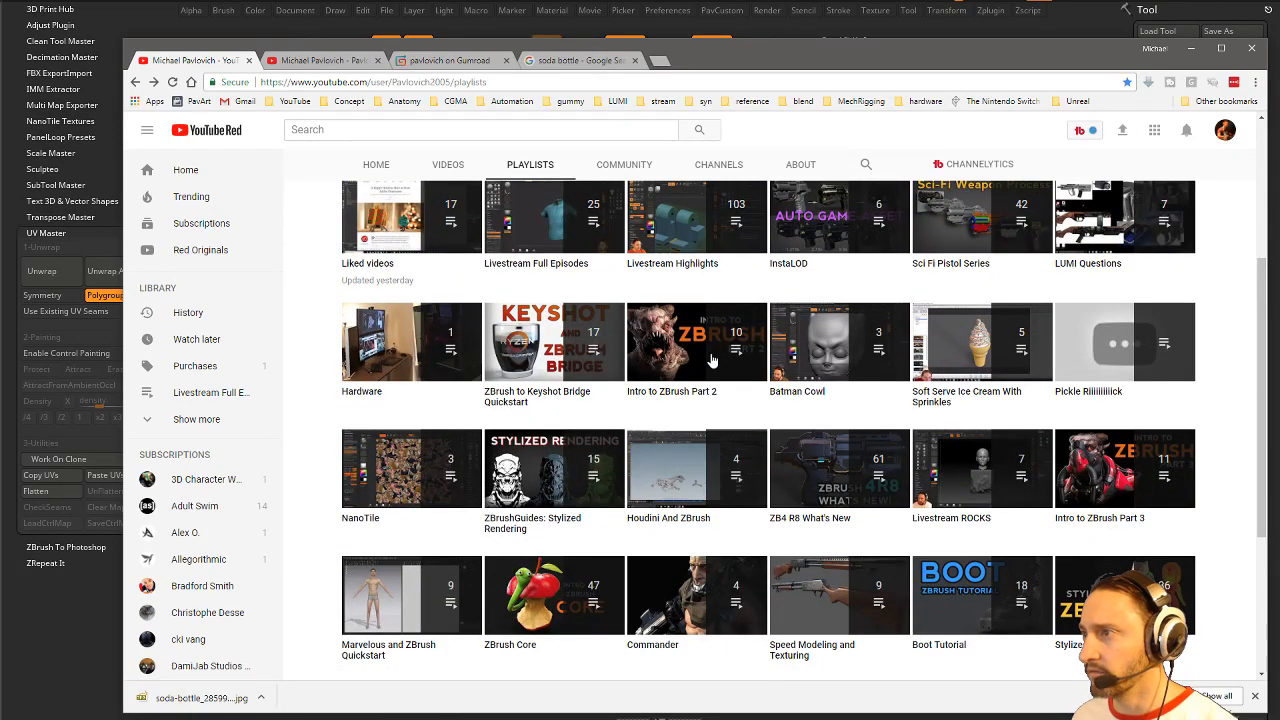
scroll(750, 390, "up", 1)
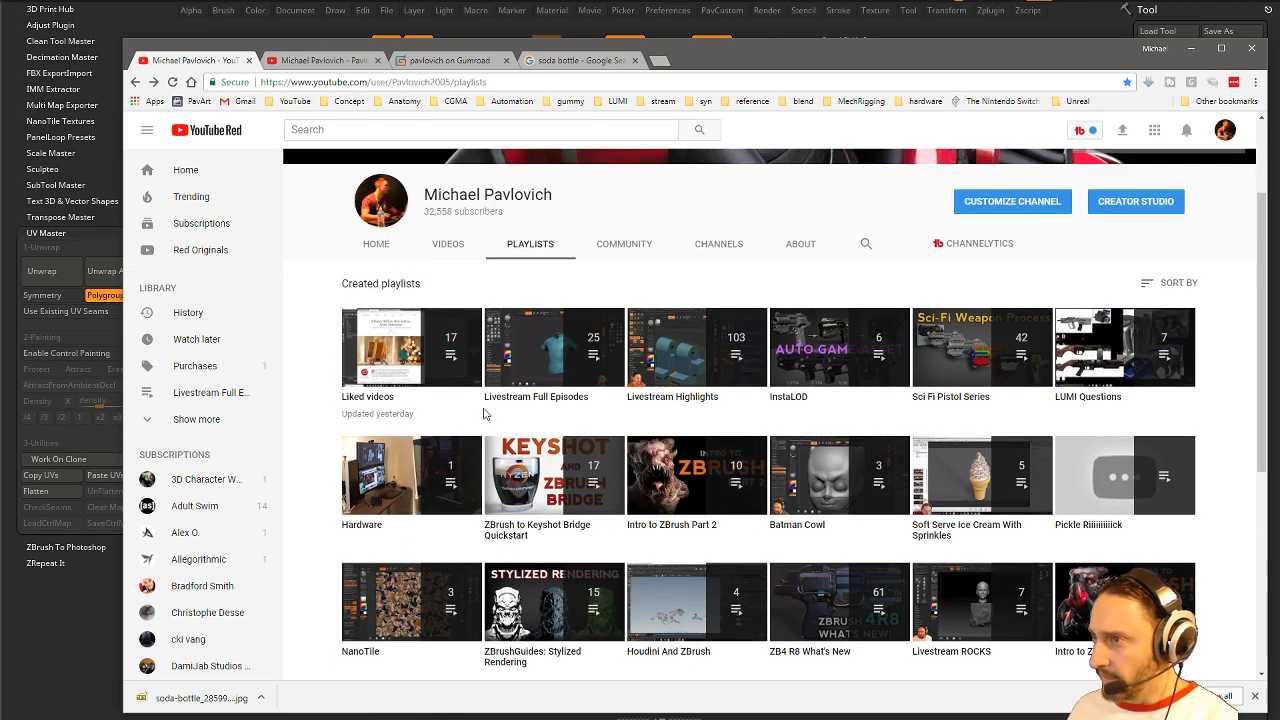
left_click_drag(705, 217, 710, 719)
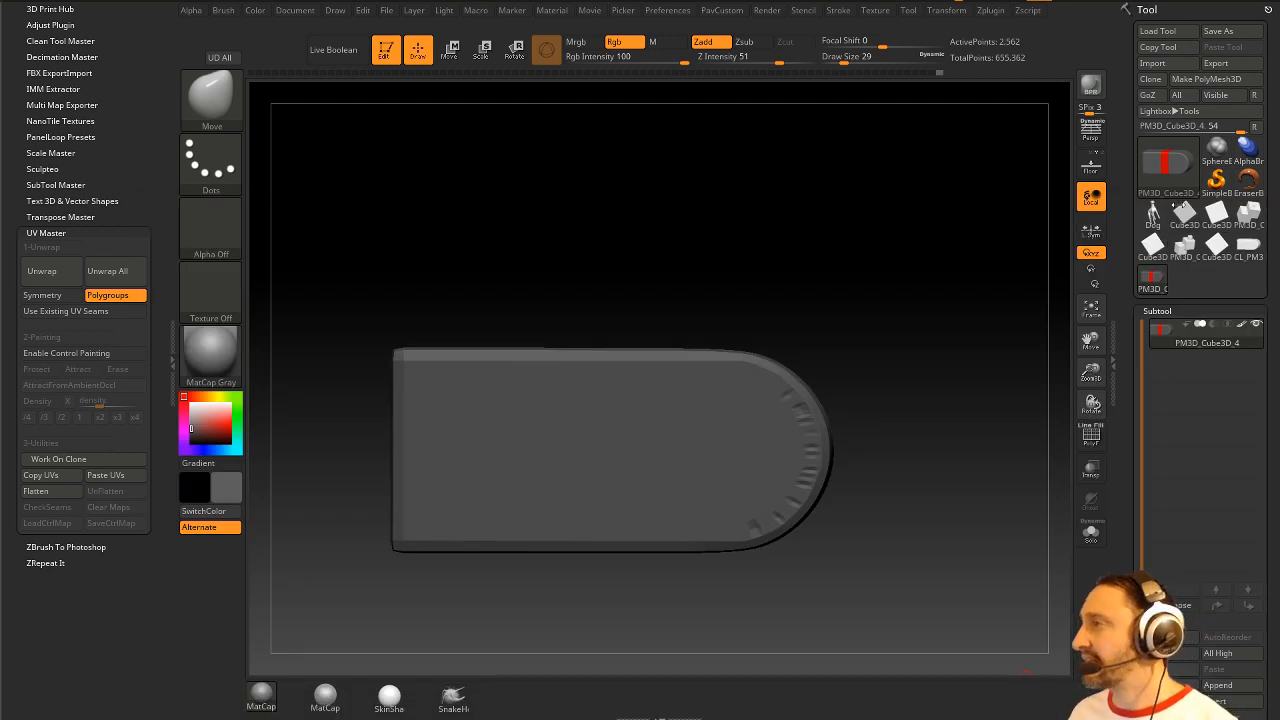
Step: Draw a new Sphere3D on the cleared canvas in Edit mode and set the current colour to white
left_click(1258, 184)
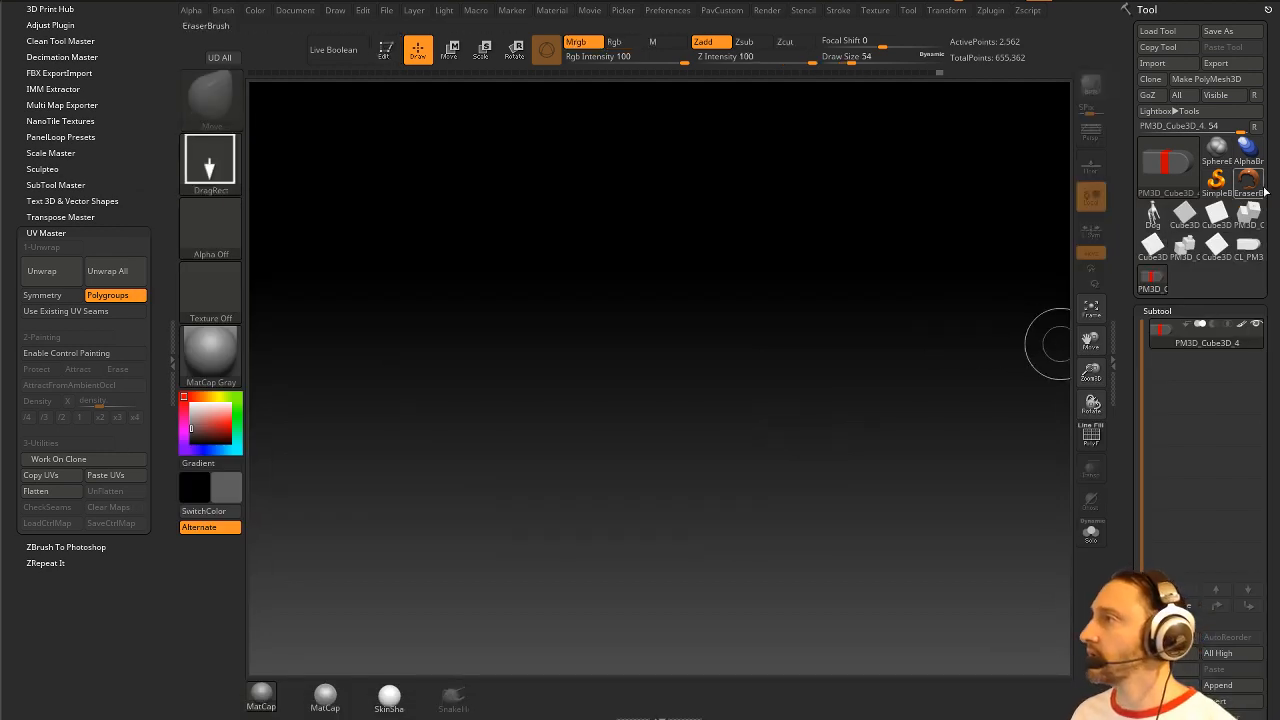
left_click(1226, 184)
left_click(1185, 184)
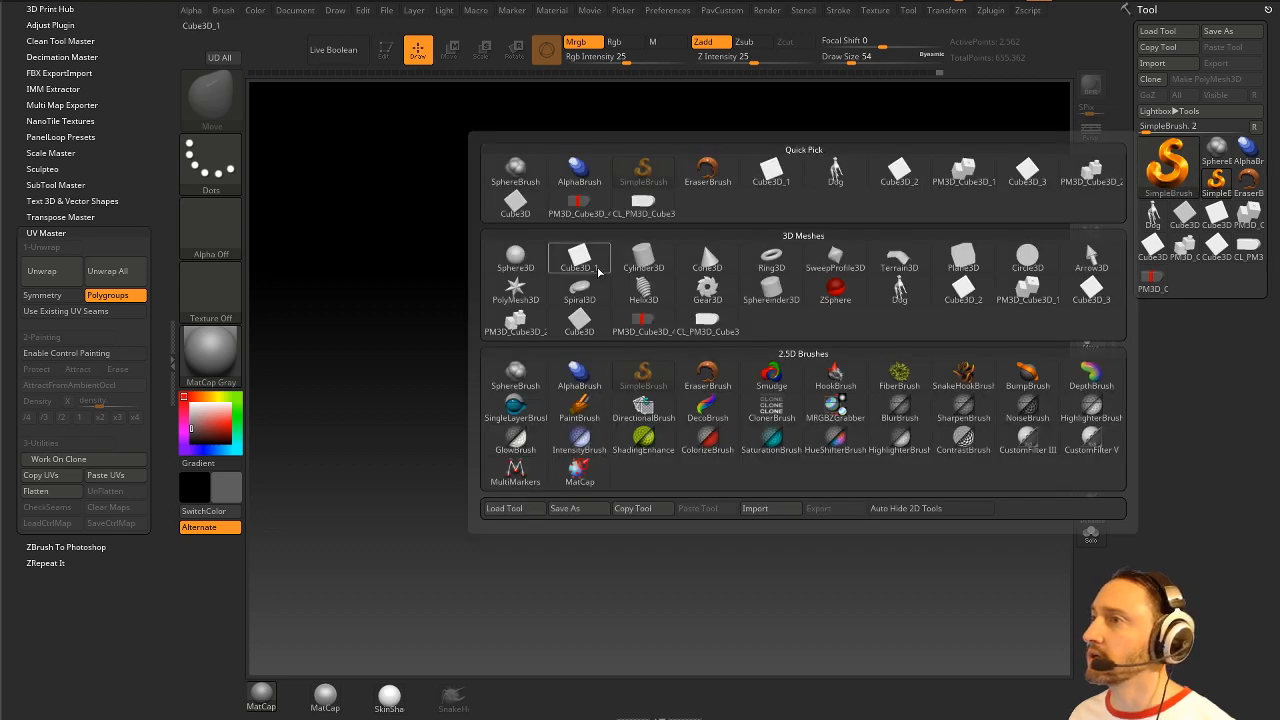
left_click(520, 262)
left_click_drag(637, 468, 811, 602)
left_click(384, 49)
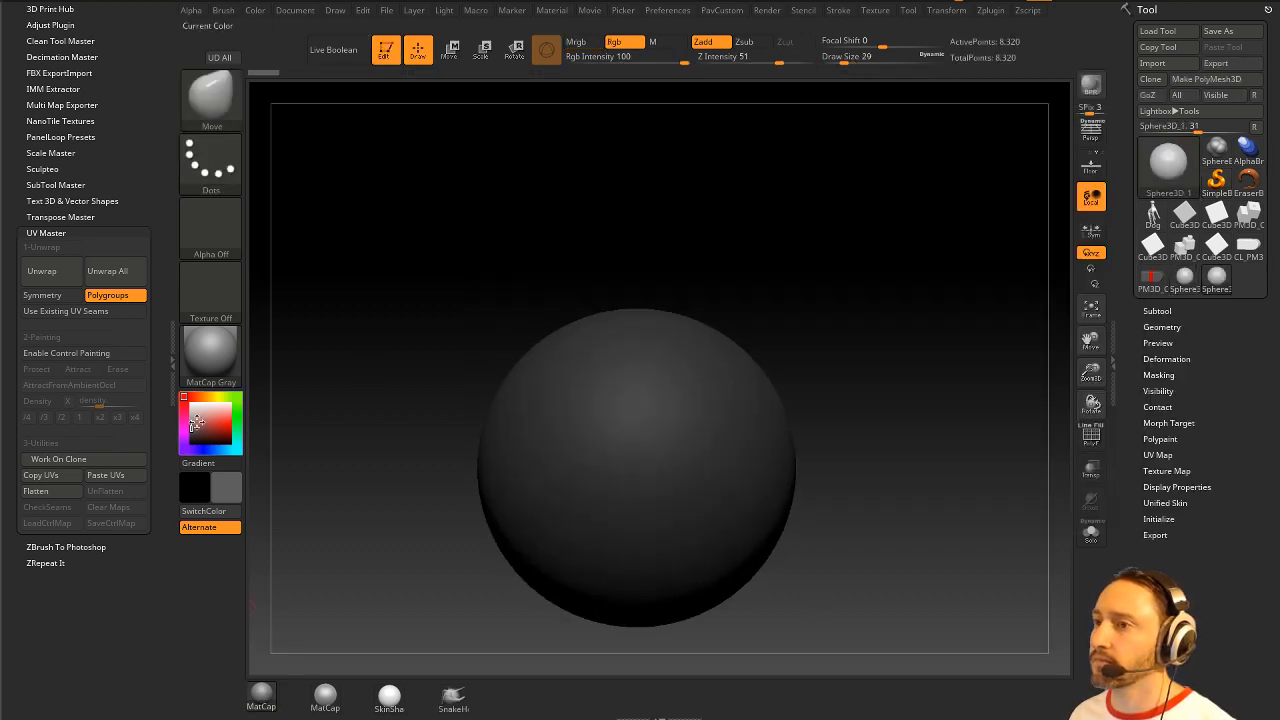
left_click_drag(196, 422, 190, 403)
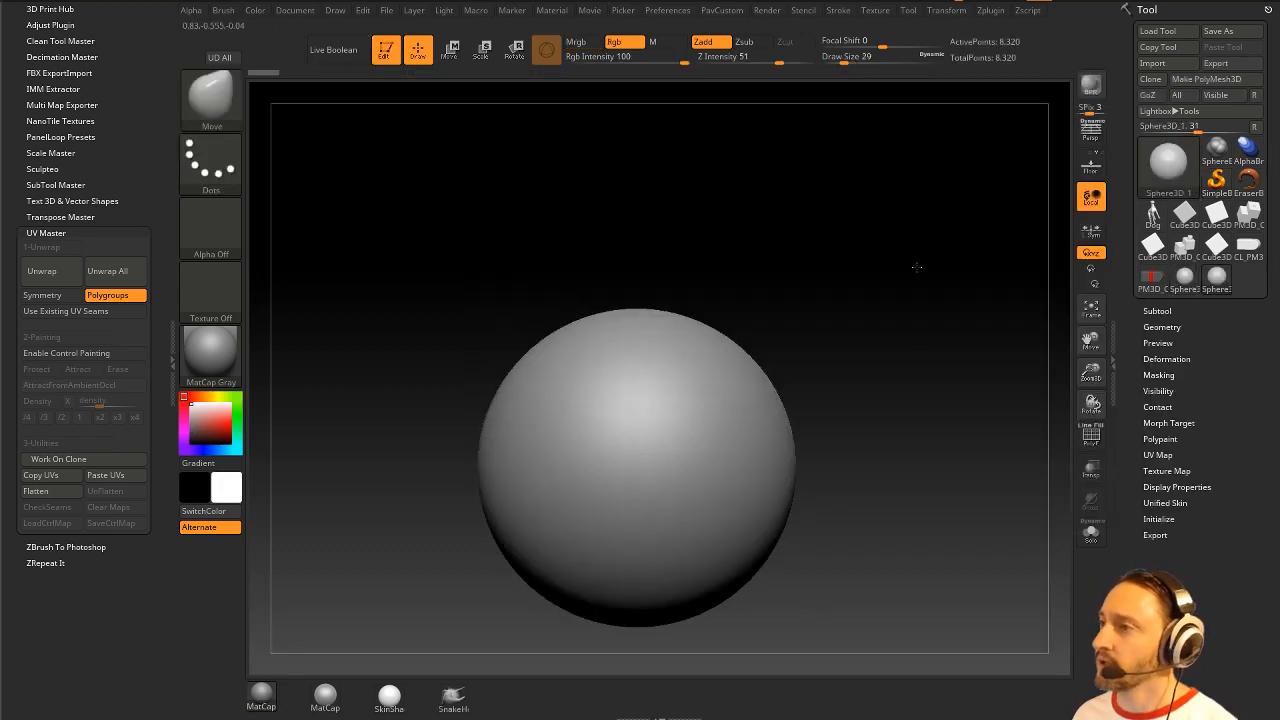
left_click_drag(917, 267, 887, 269, "alt")
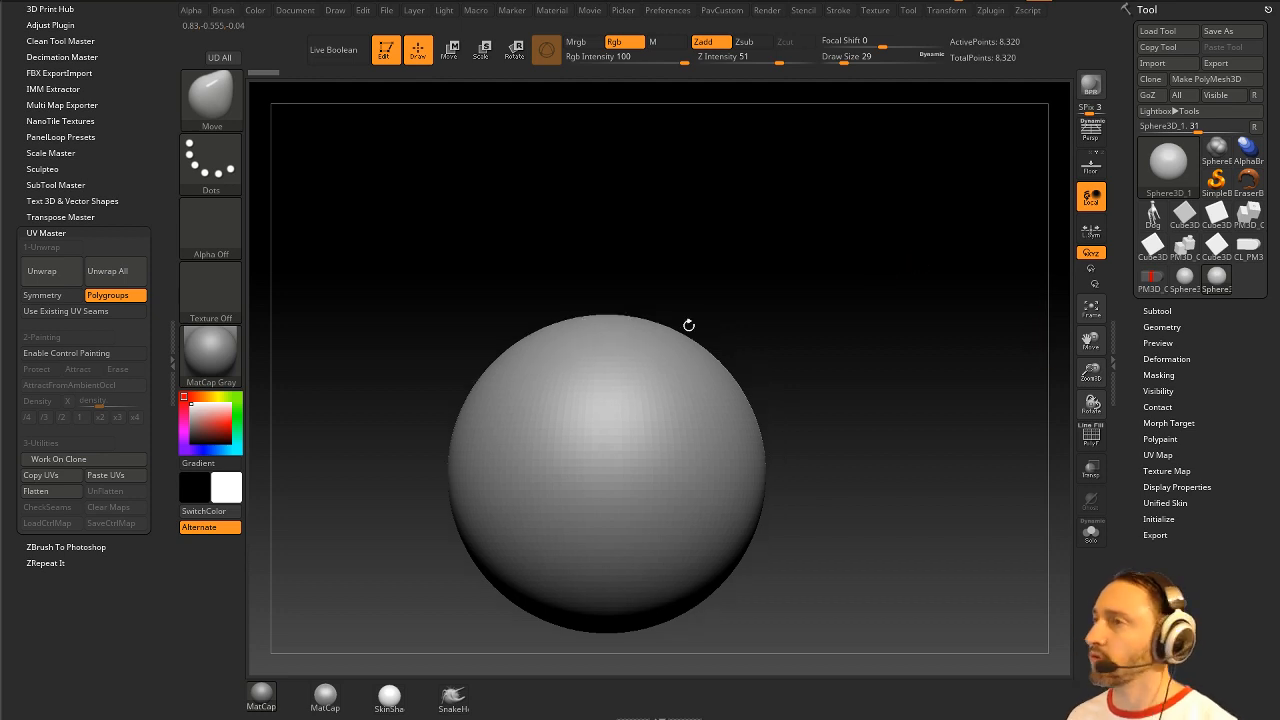
Step: Duplicate the sphere as a second subtool and turn the copy into a ShadowBox
left_click(1157, 311)
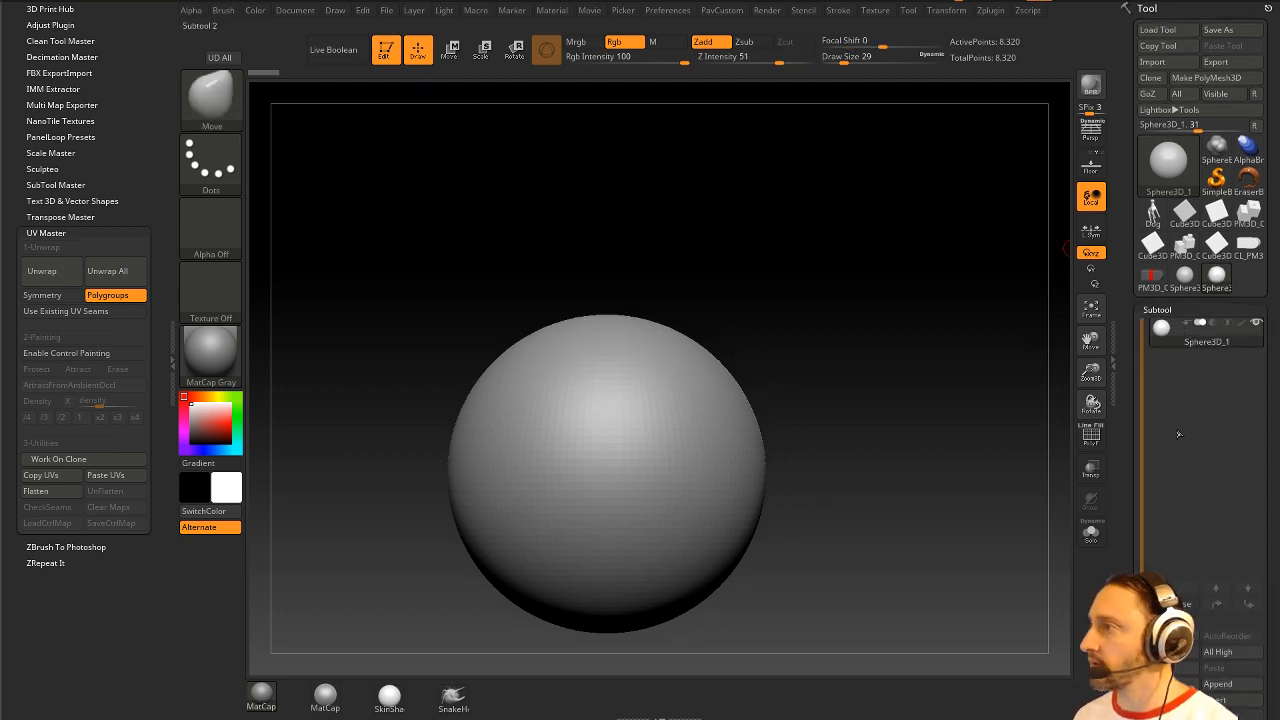
key("ctrl+shift+d")
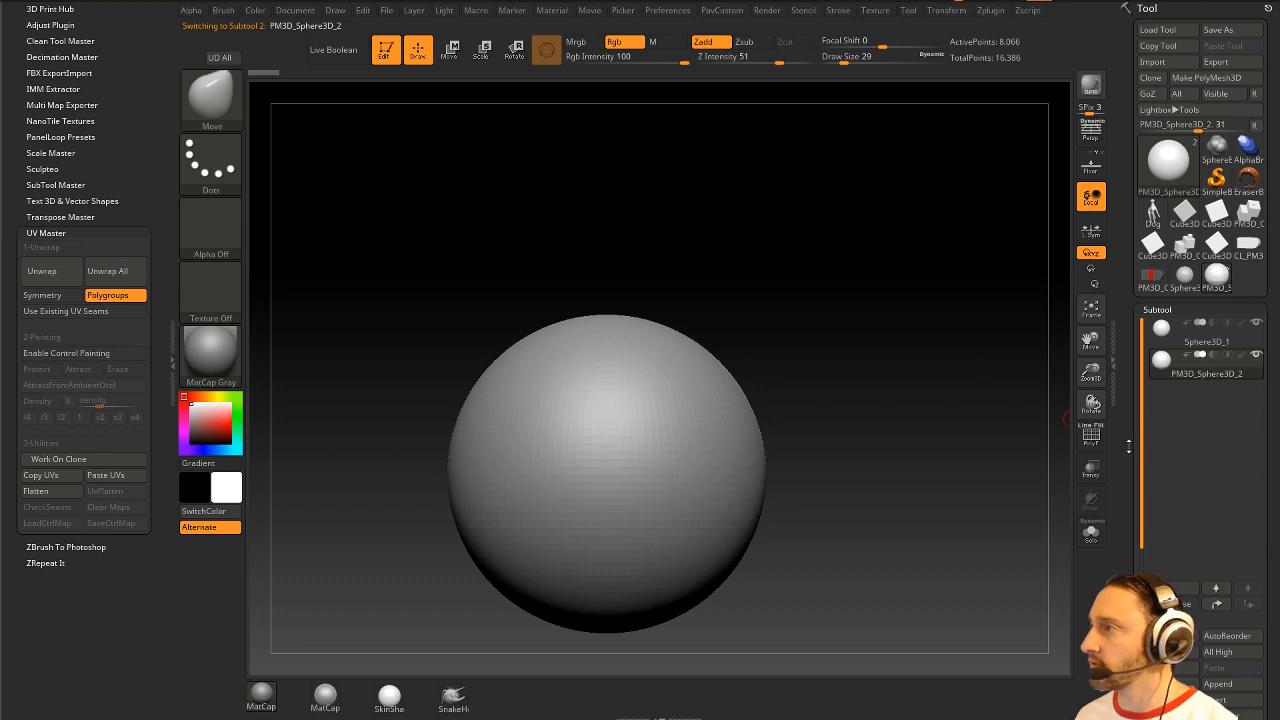
left_click_drag(1129, 447, 1129, 159)
left_click(1157, 246)
left_click(1159, 364)
left_click(1166, 329)
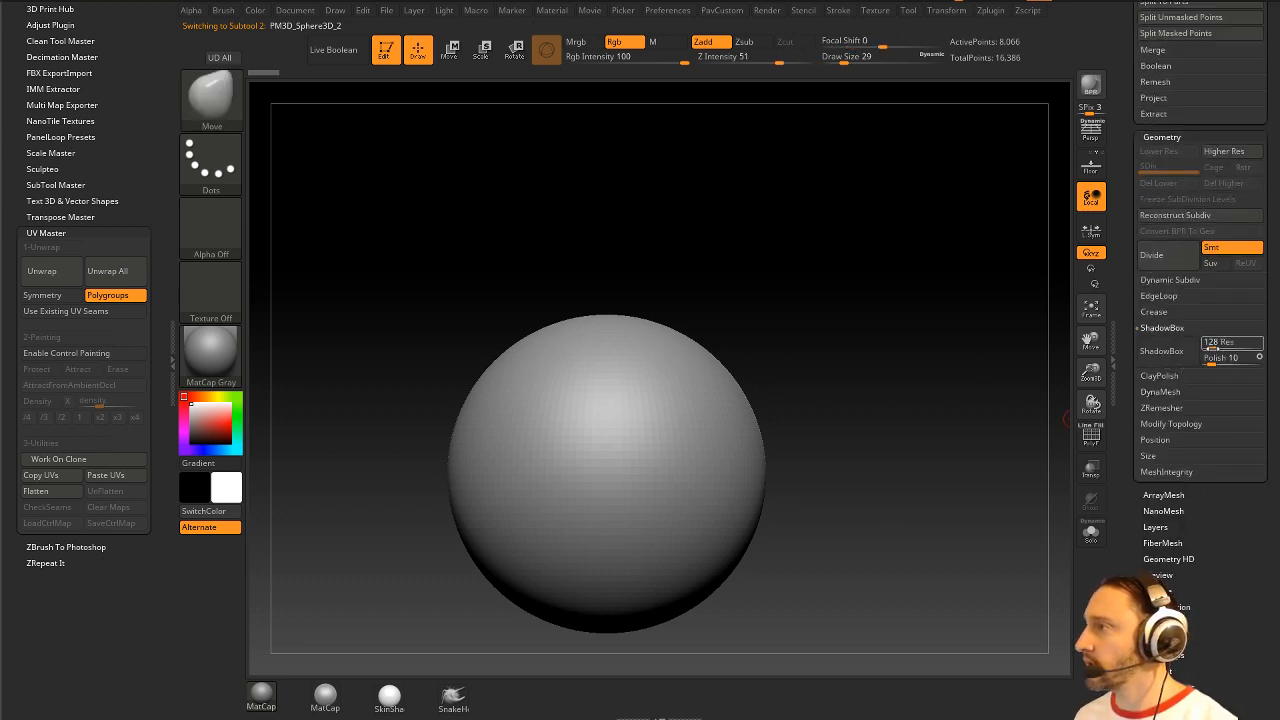
left_click(1161, 351)
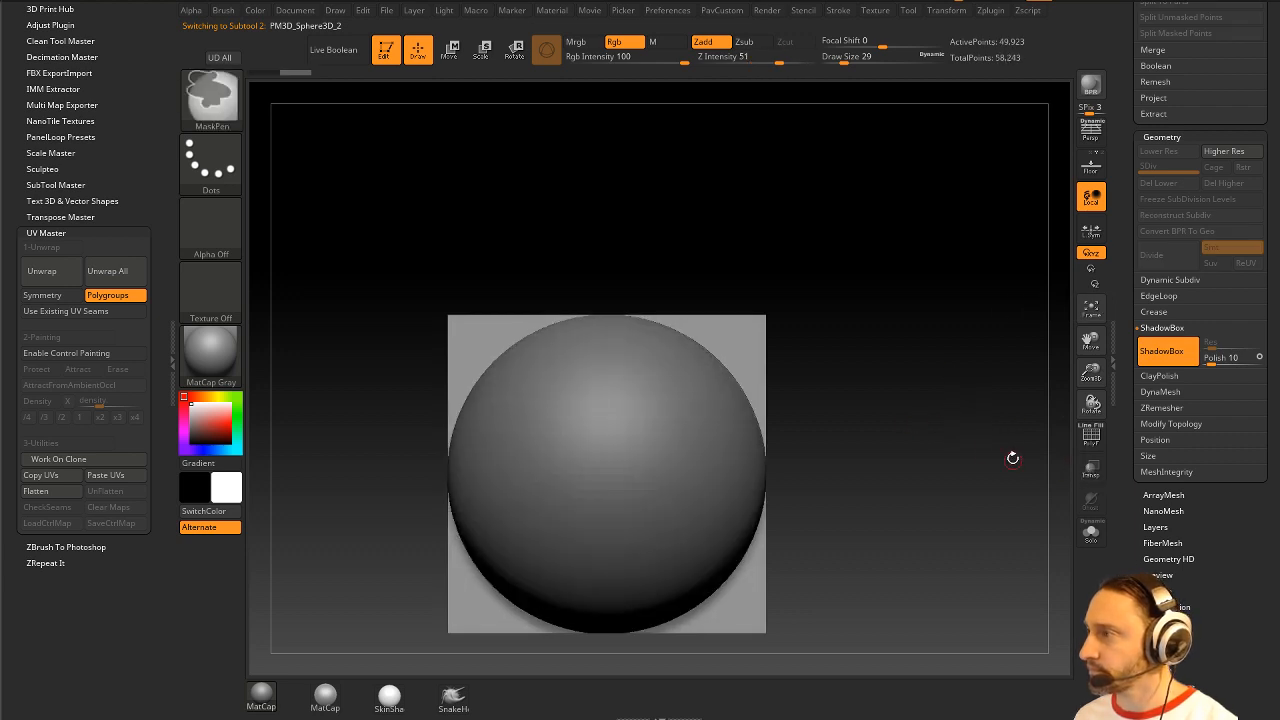
left_click_drag(981, 449, 963, 429, "alt")
Step: Load the star-shaped Alpha 10 into the MaskPen brush
left_click(212, 159)
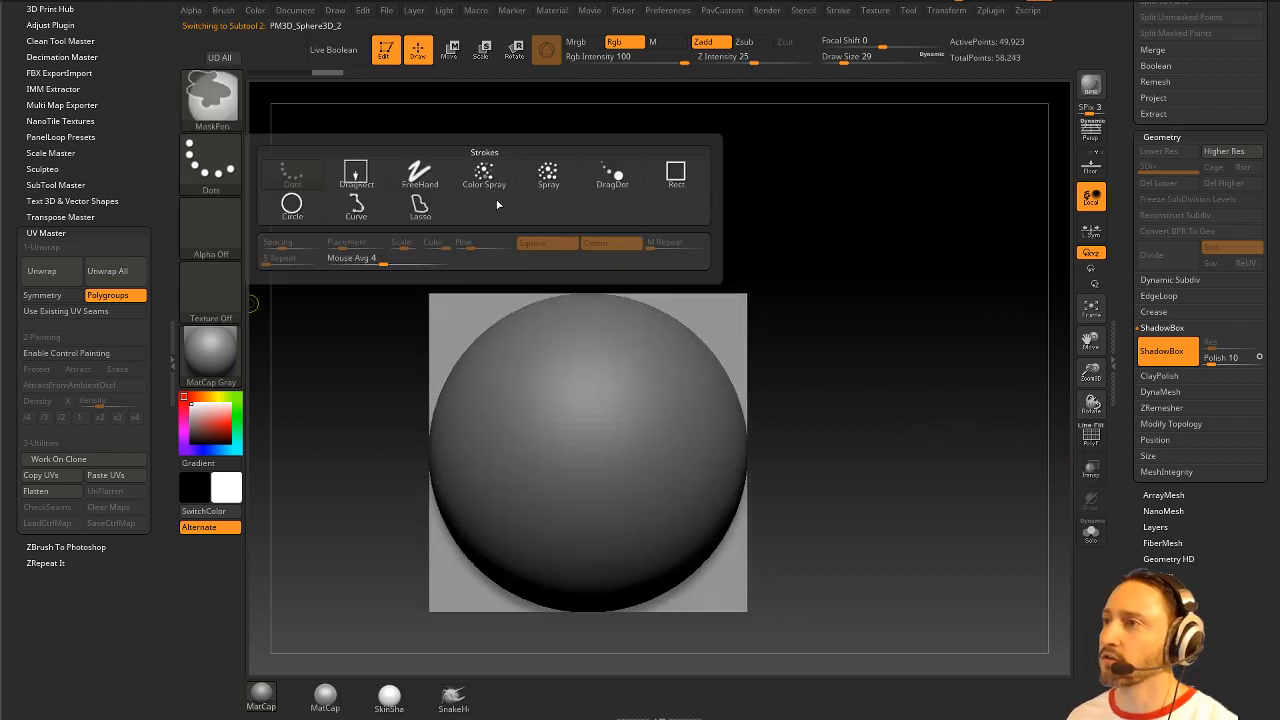
left_click(211, 228)
left_click(934, 289)
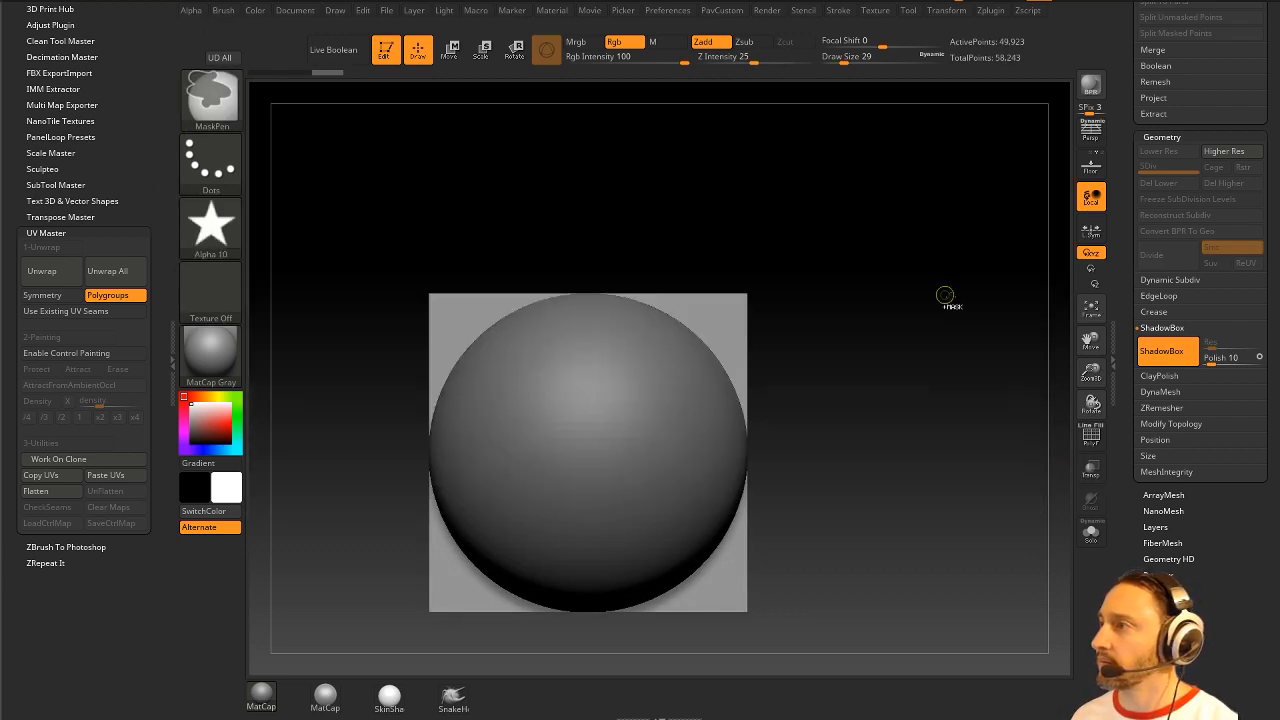
Step: Try isolating the ShadowBox, restore both subtools and turn on transparency for the inactive sphere
left_click(1091, 532)
left_click(1091, 468)
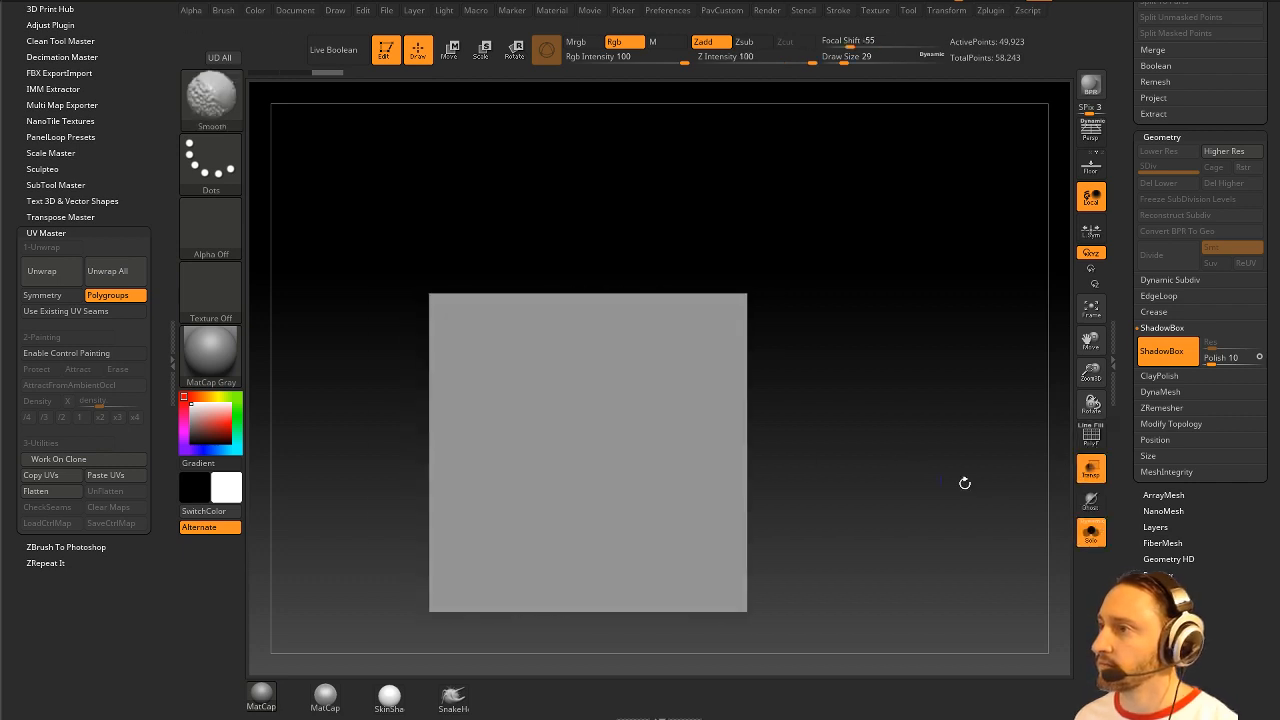
left_click(1091, 470)
left_click(1087, 534)
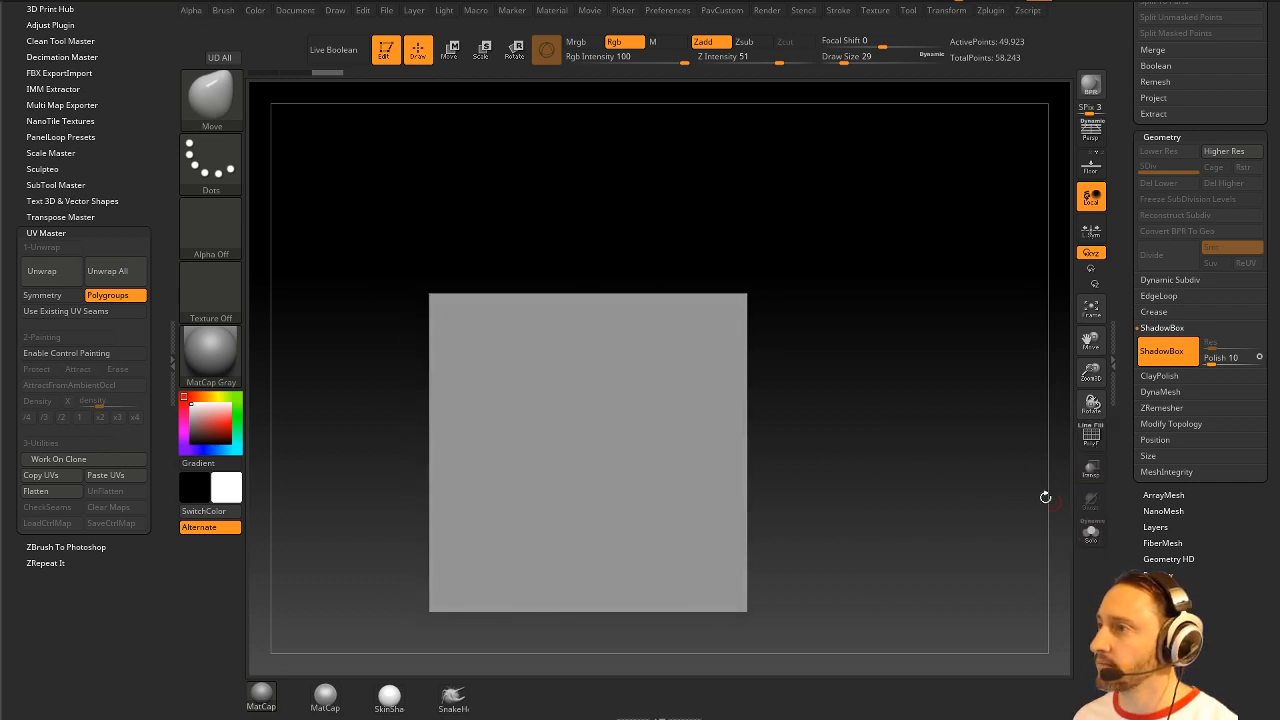
left_click(1091, 450)
left_click(1091, 448)
left_click(1091, 466)
mouse_move(911, 450)
left_mouse_down()
mouse_move(940, 454)
mouse_move(904, 448)
left_mouse_up()
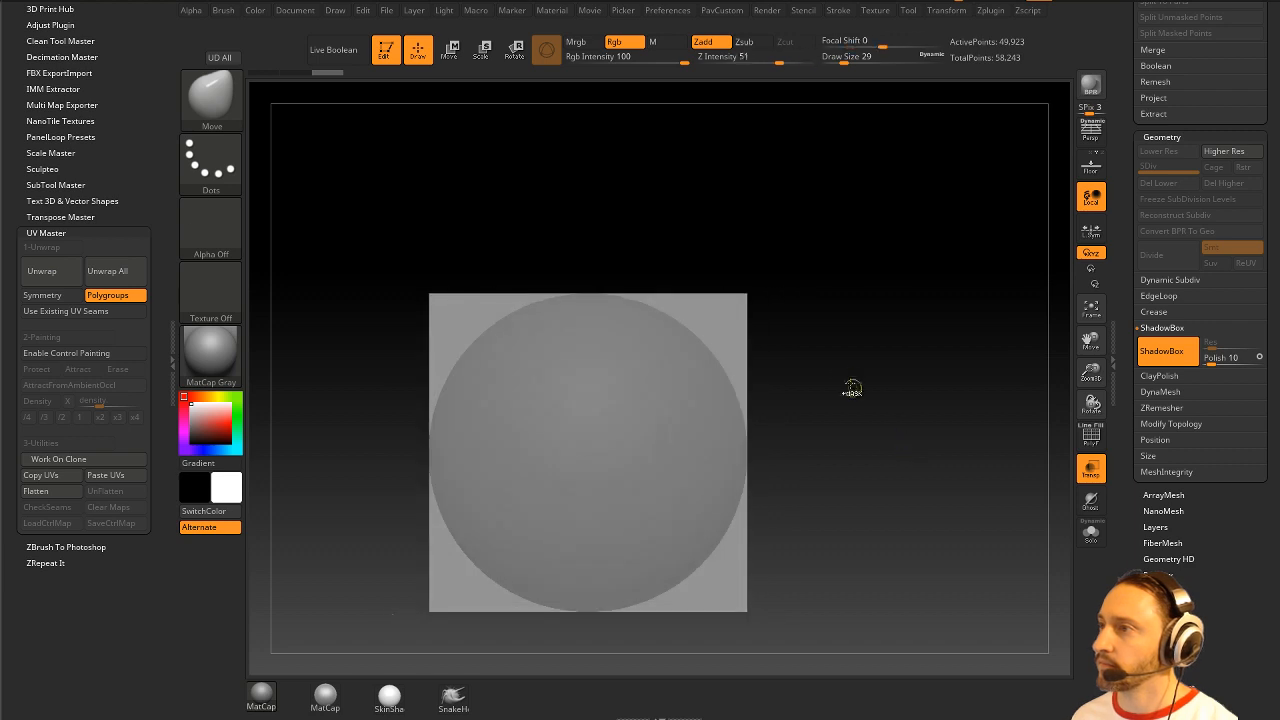
Step: Mask a star onto the ShadowBox to generate a star-shaped mesh, and inspect the box in isolation from an angle
mouse_move(852, 388)
left_mouse_down("ctrl")
mouse_move(915, 490)
mouse_move(683, 491)
mouse_move(657, 509)
mouse_move(683, 526)
left_mouse_up("ctrl")
mouse_move(894, 386)
left_mouse_down()
mouse_move(977, 397)
mouse_move(990, 423)
mouse_move(1039, 352)
left_mouse_up()
left_click(1091, 532)
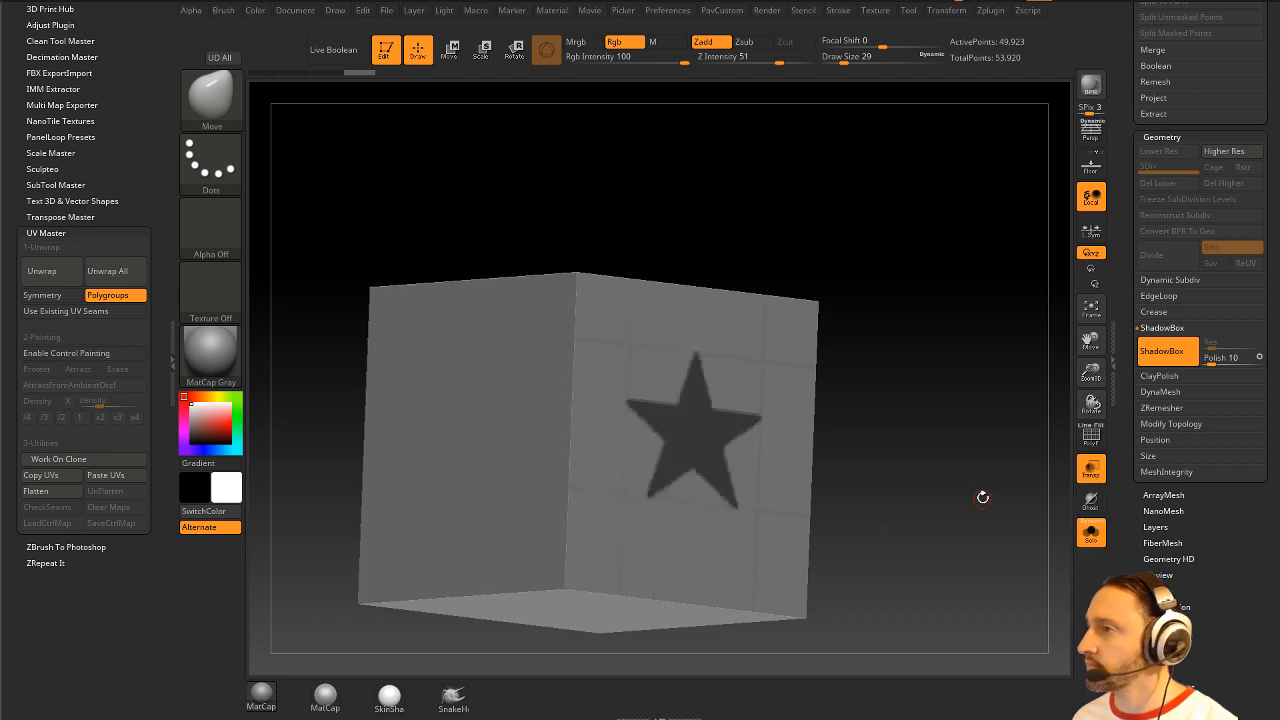
left_click(1091, 532)
scroll(1155, 503, "up", 3)
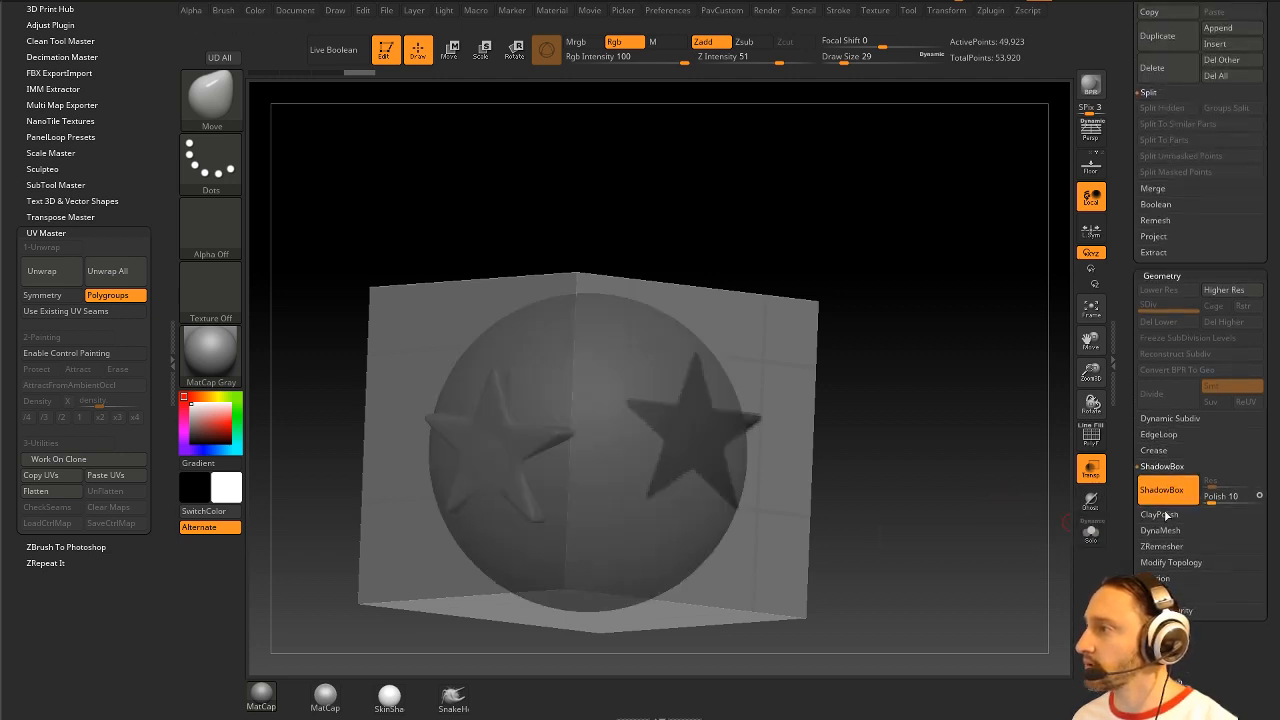
Step: Turn off ShadowBox to convert the masked star into a regular mesh, and view it face-on
left_click(1163, 490)
left_click_drag(988, 423, 995, 395)
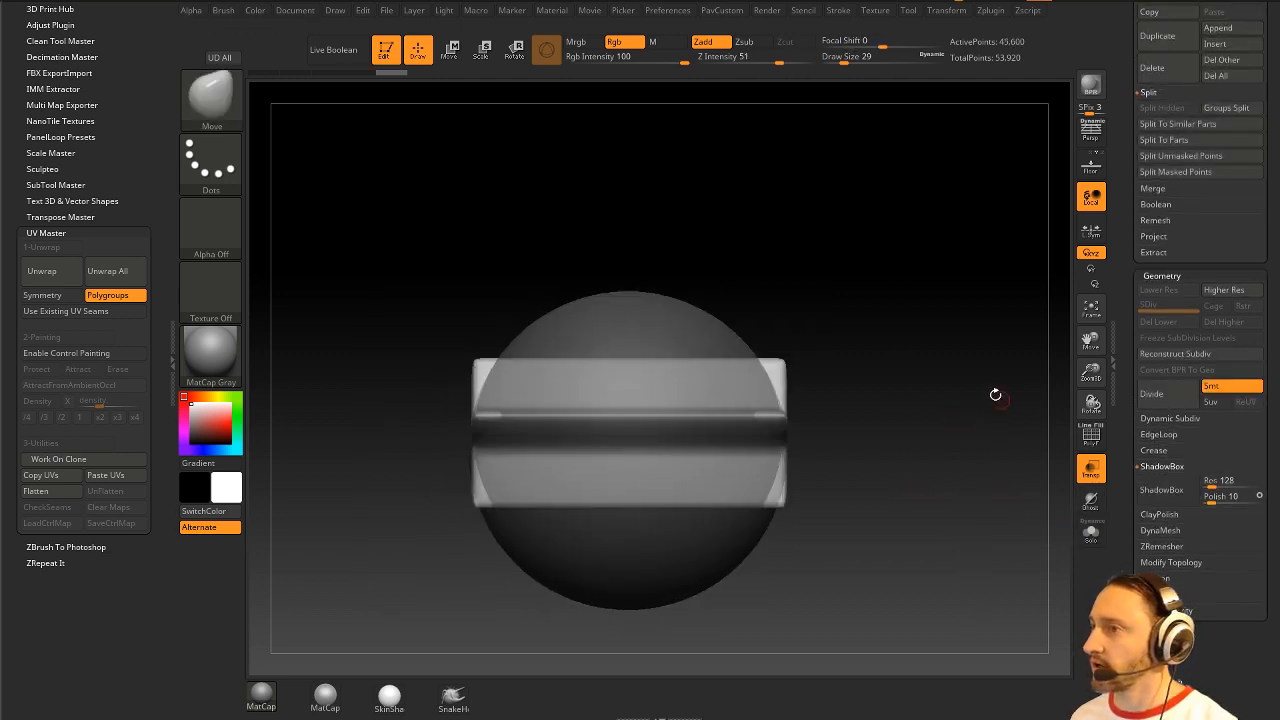
mouse_move(488, 226)
left_mouse_down("ctrl+shift")
mouse_move(505, 640)
mouse_move(487, 633)
mouse_move(489, 203)
left_mouse_up("ctrl+shift")
mouse_move(856, 322)
left_mouse_down()
mouse_move(898, 326)
mouse_move(913, 310)
left_mouse_up()
left_click_drag(913, 310, 957, 341, "alt")
Step: Remesh the star with DynaMesh at resolution 216 and blur 0
key("space")
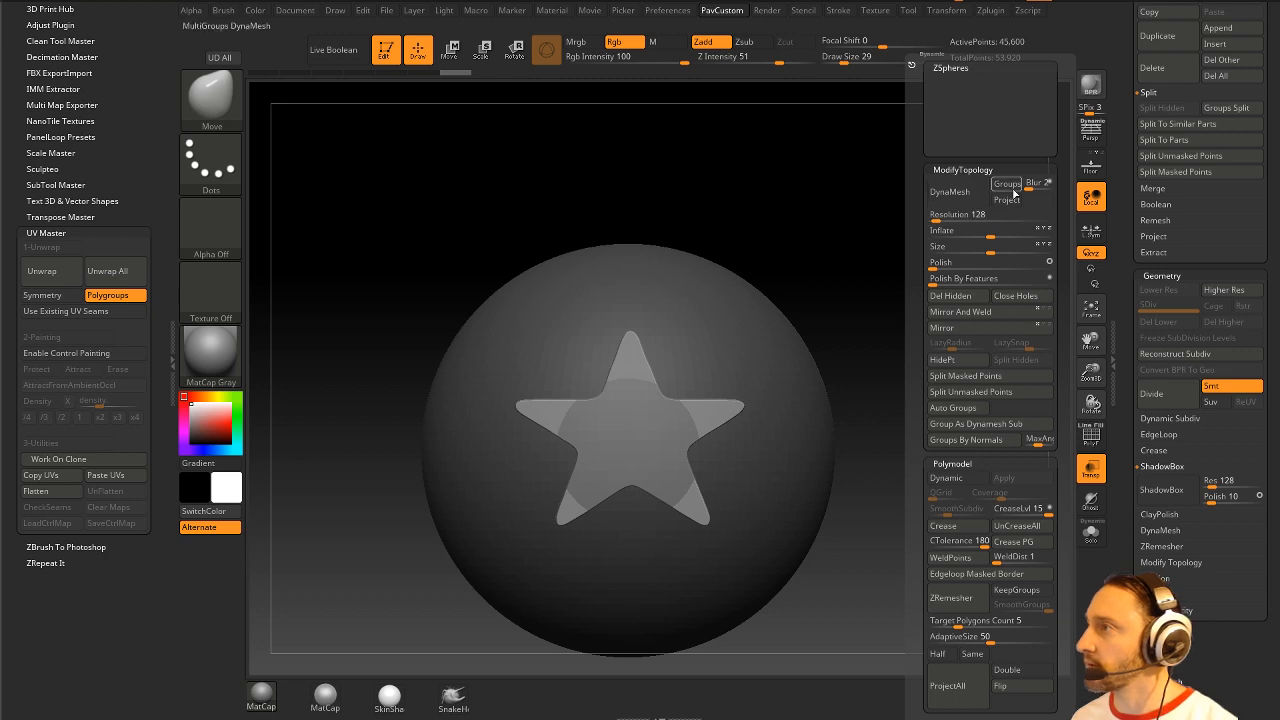
left_click_drag(1041, 186, 1024, 187)
left_click_drag(946, 214, 950, 212)
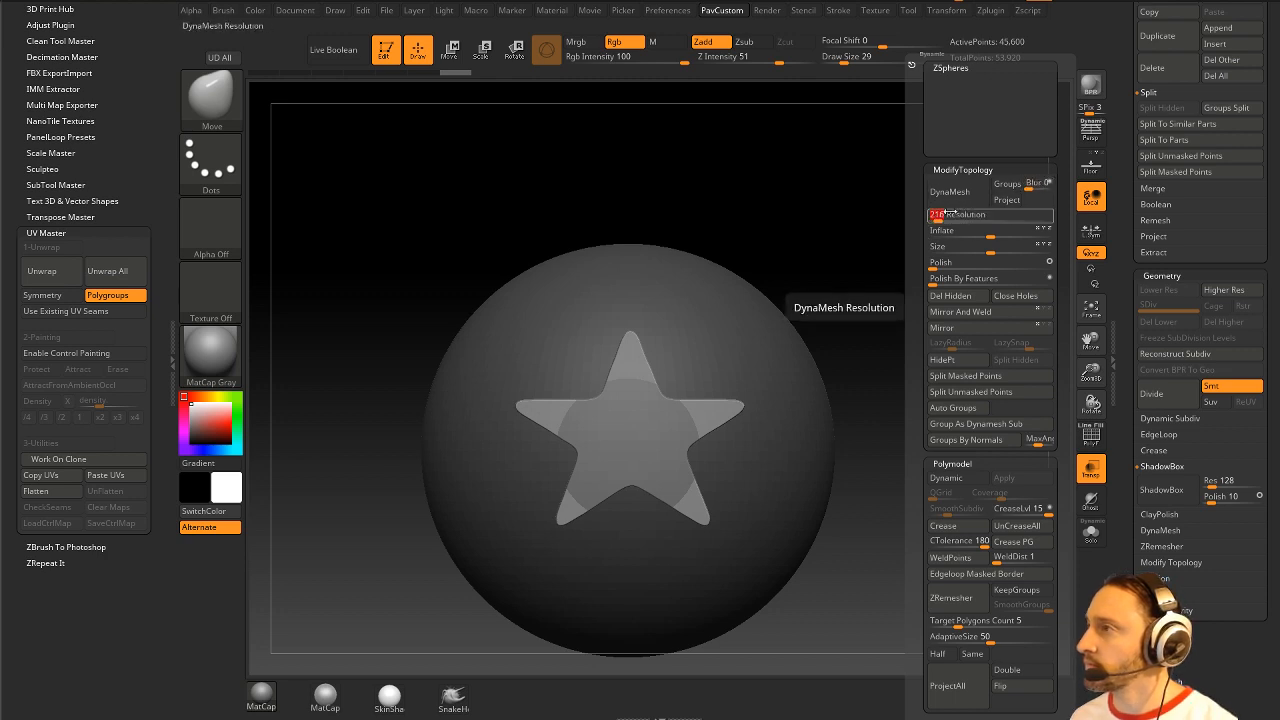
left_click_drag(880, 237, 881, 238, "ctrl")
Step: Show the polygon wireframe, assign the star to a single polygroup and isolate it
left_click(1091, 435)
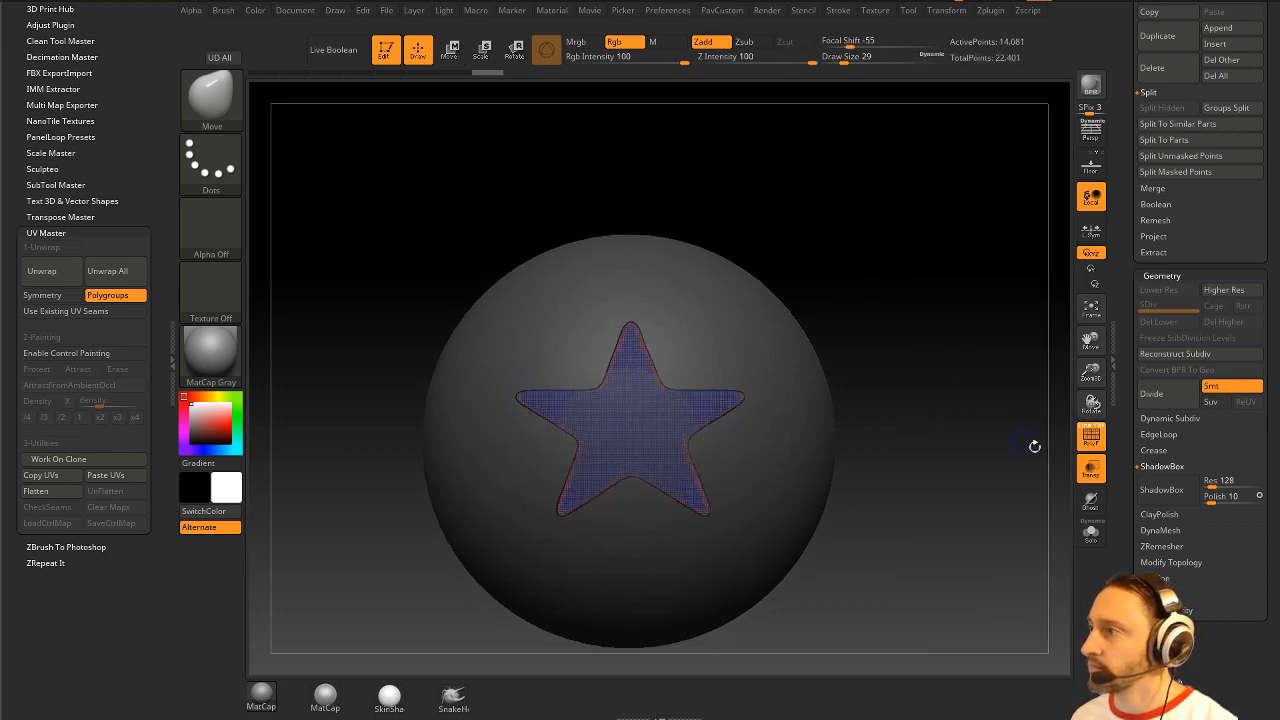
key("ctrl+w")
left_click(1091, 532)
Step: Thin the star along its thickness from a side view and re-run DynaMesh on it
left_click_drag(1053, 510, 959, 460, "shift")
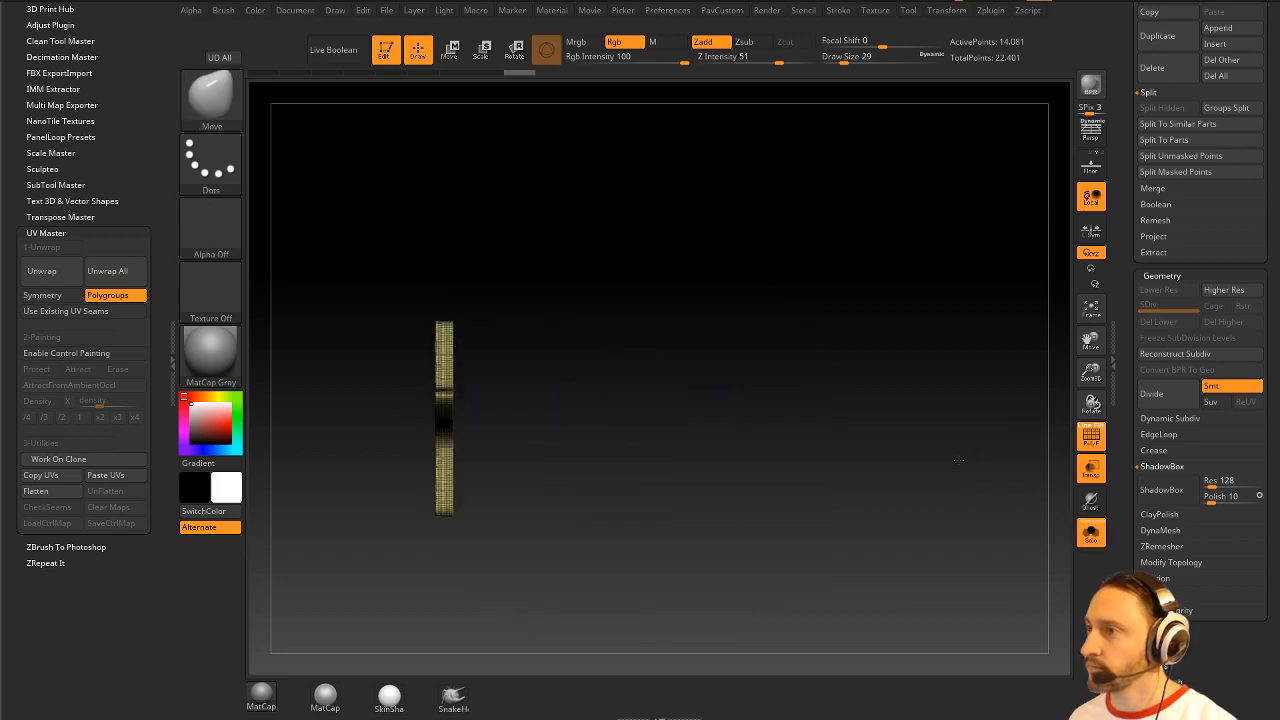
key("f")
key("w")
left_click(521, 289)
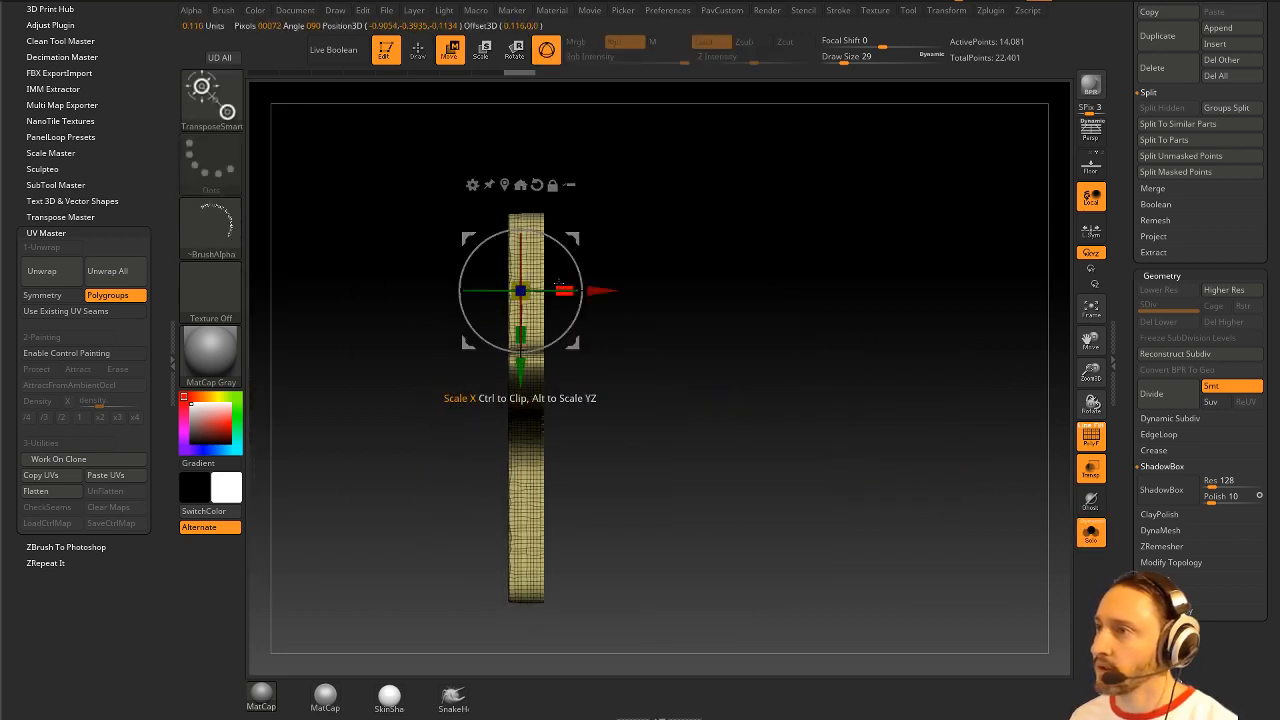
left_click_drag(561, 287, 548, 288)
left_click_drag(680, 240, 700, 255, "ctrl")
Step: Create a new InsertMesh brush from the front-facing star mesh
key("q")
left_click_drag(700, 262, 825, 290)
left_click_drag(858, 335, 955, 347, "alt")
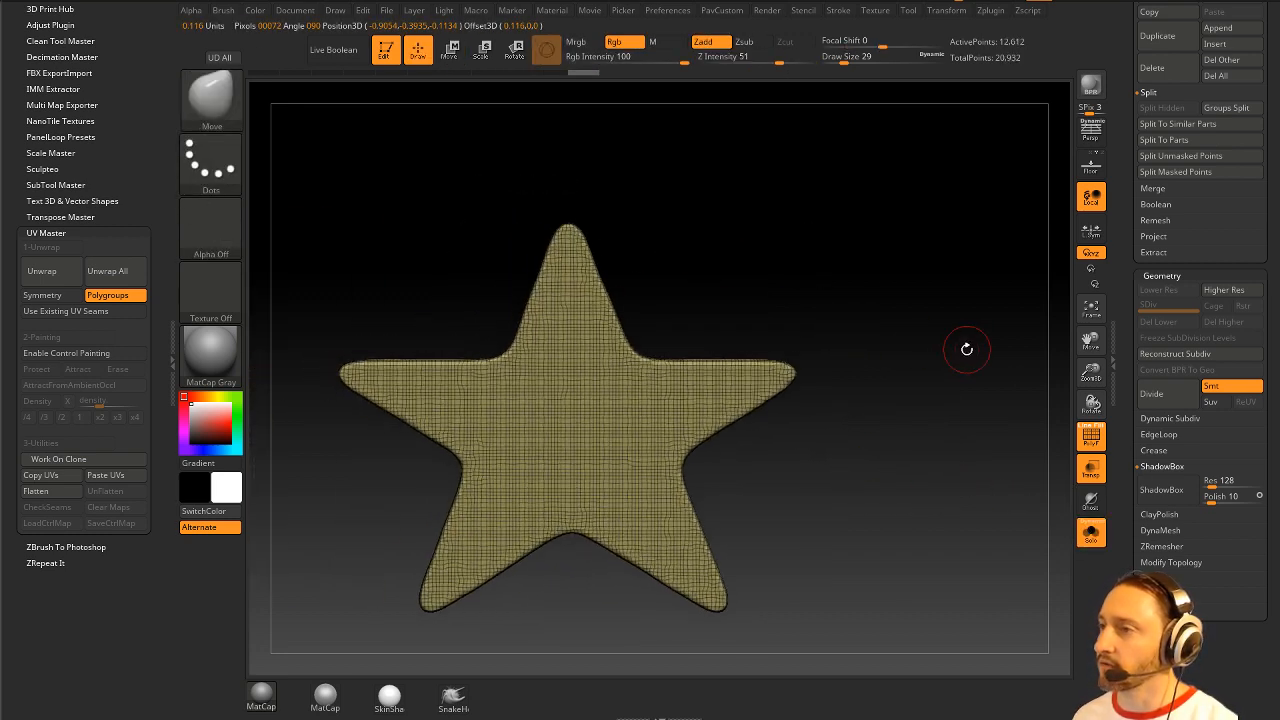
key("b")
left_click(450, 693)
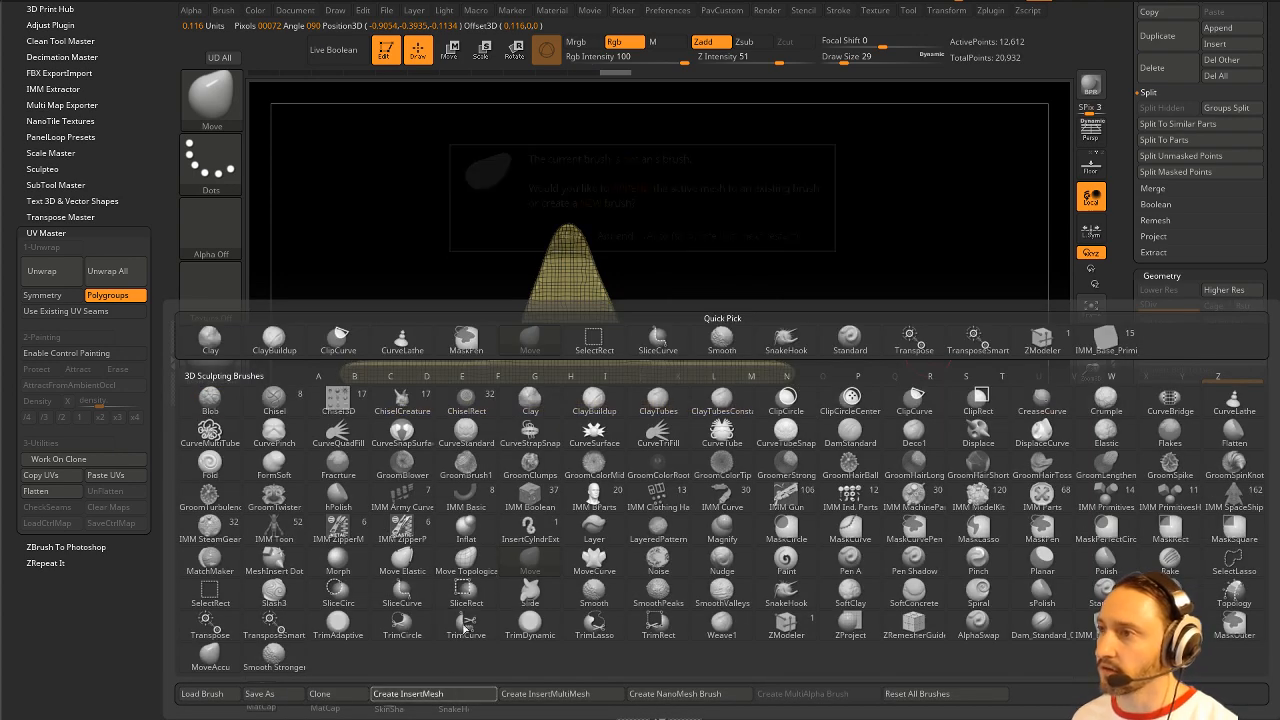
left_click(565, 236)
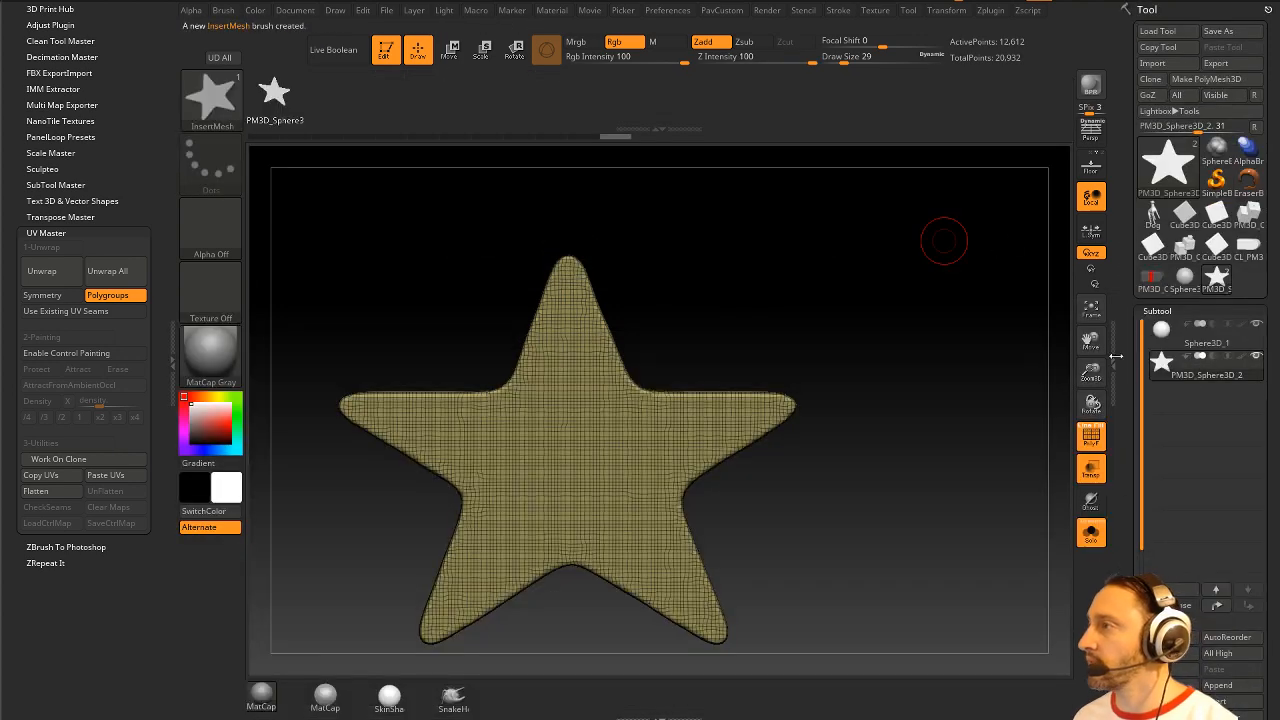
Step: Convert the sphere subtool into a PolyMesh3D and set the draw size to 87
left_click(1214, 345)
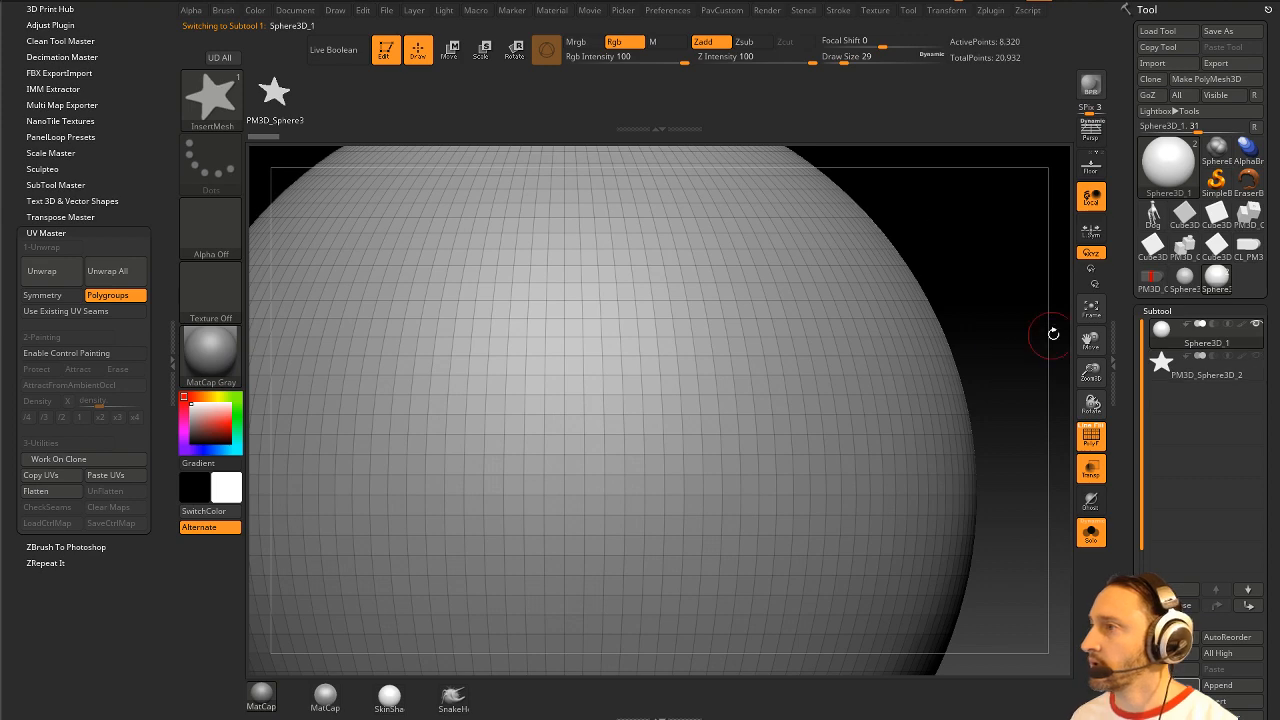
key("f")
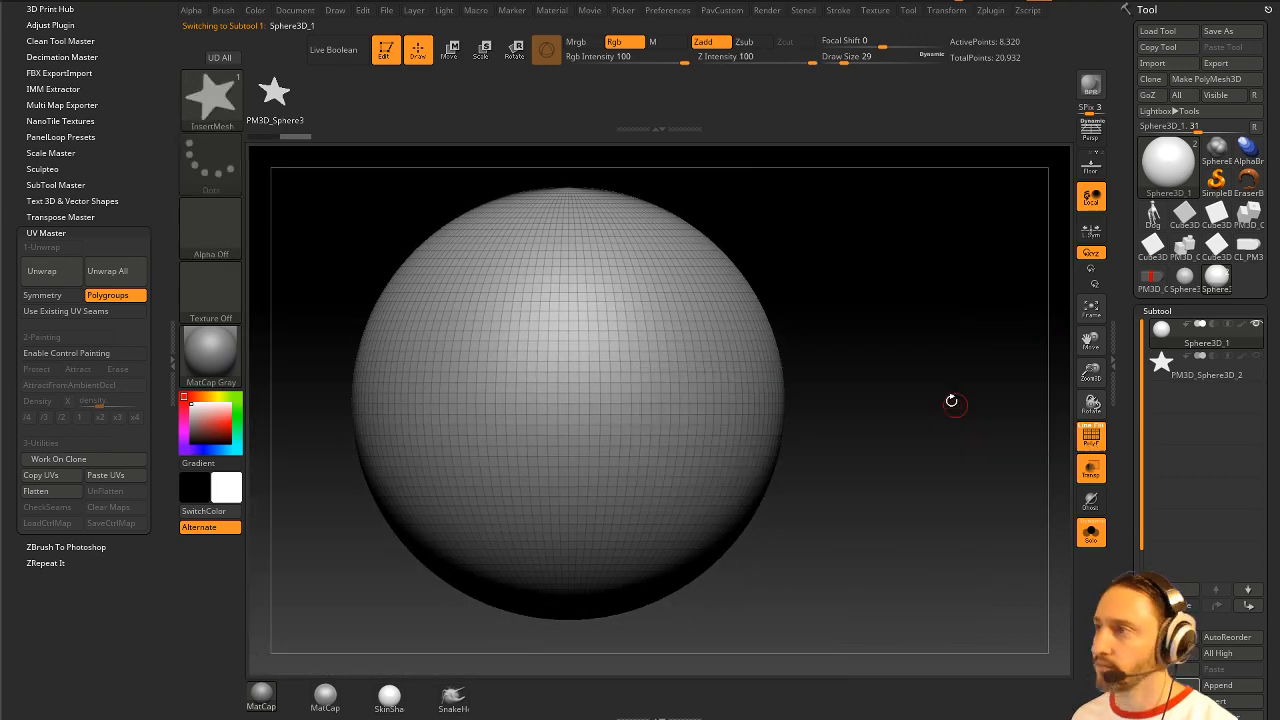
left_click(1206, 79)
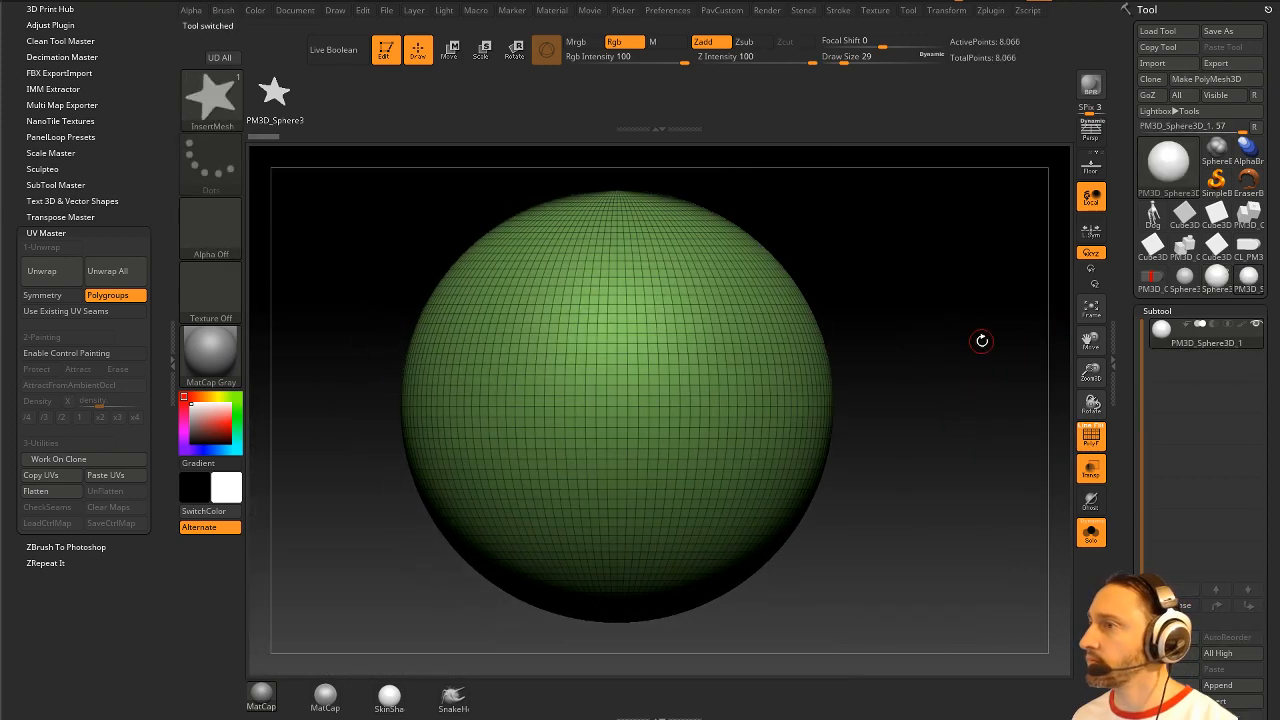
key("s")
left_click_drag(978, 345, 955, 348)
Step: Insert a test star on the sphere, inspect its fit from an angle and undo it
mouse_move(658, 395)
left_mouse_down()
mouse_move(673, 420)
mouse_move(770, 420)
left_mouse_up()
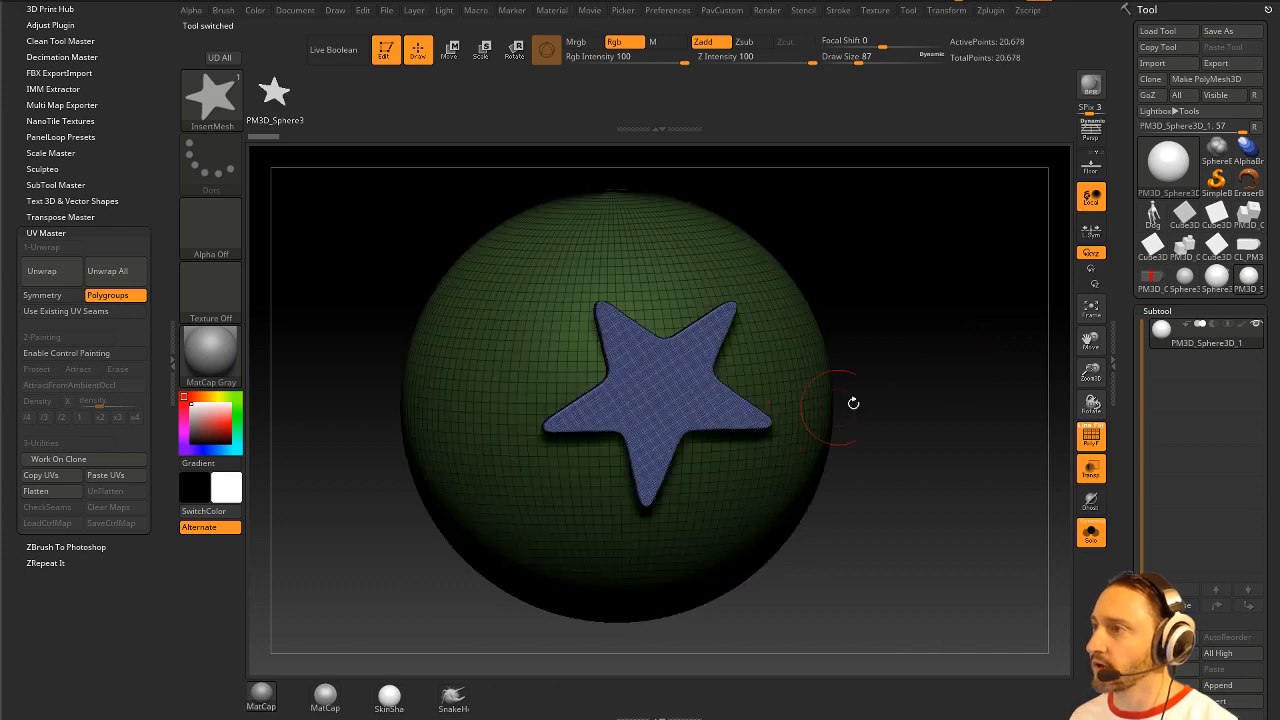
left_click_drag(853, 403, 965, 424)
key("ctrl+z")
Step: Set the InsertMesh brush's Projection Strength modifier to 100
left_click_drag(161, 212, 161, 75)
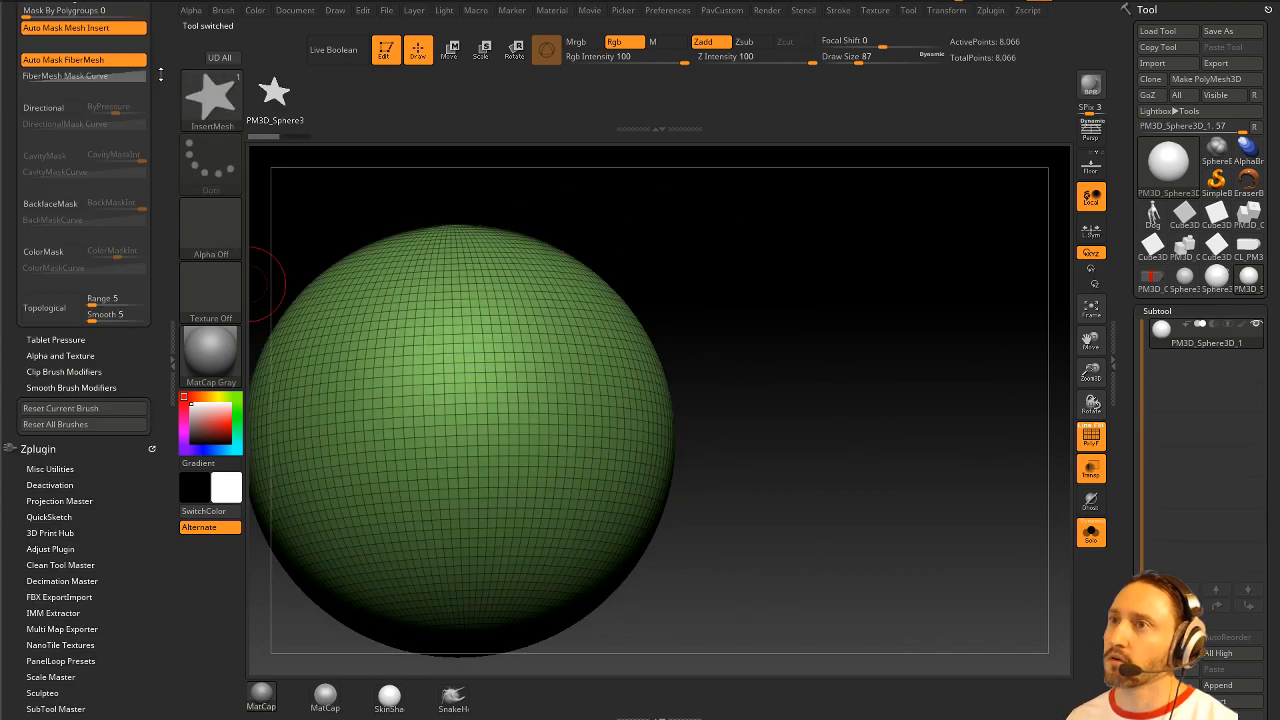
left_click_drag(168, 18, 166, 205)
left_click_drag(160, 370, 154, 7)
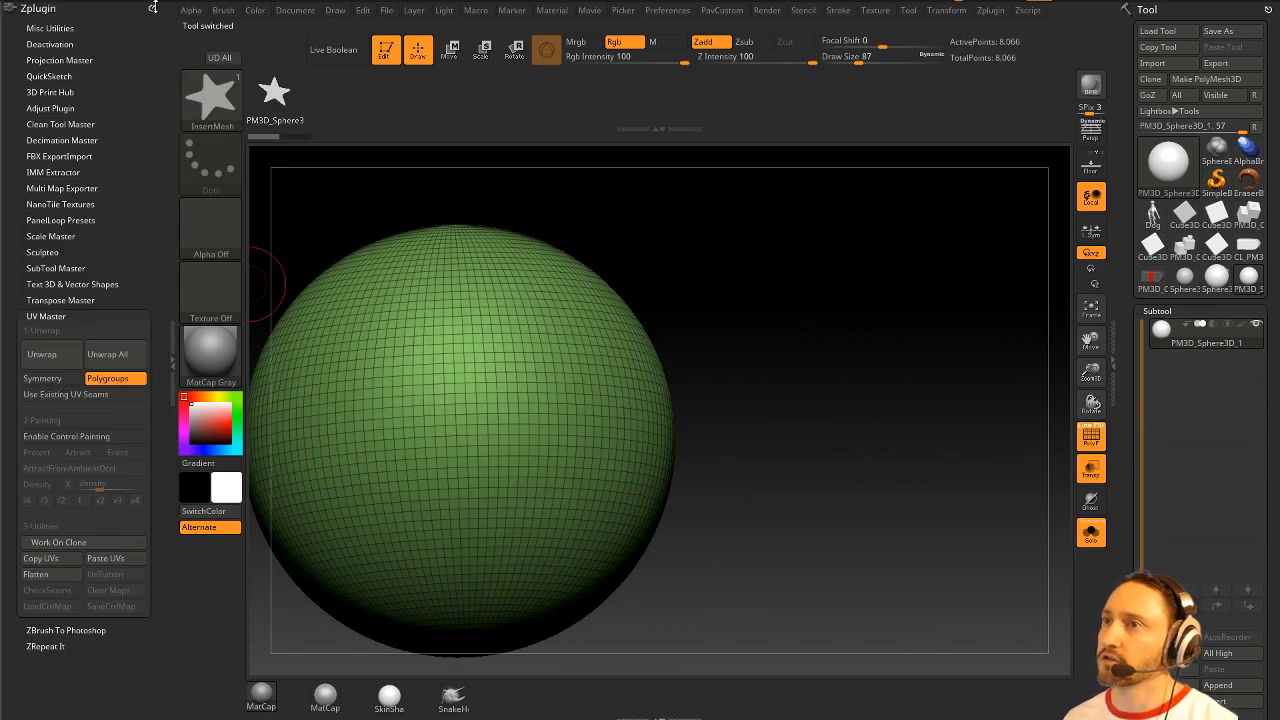
left_click(153, 7)
left_click(223, 10)
left_click(218, 24)
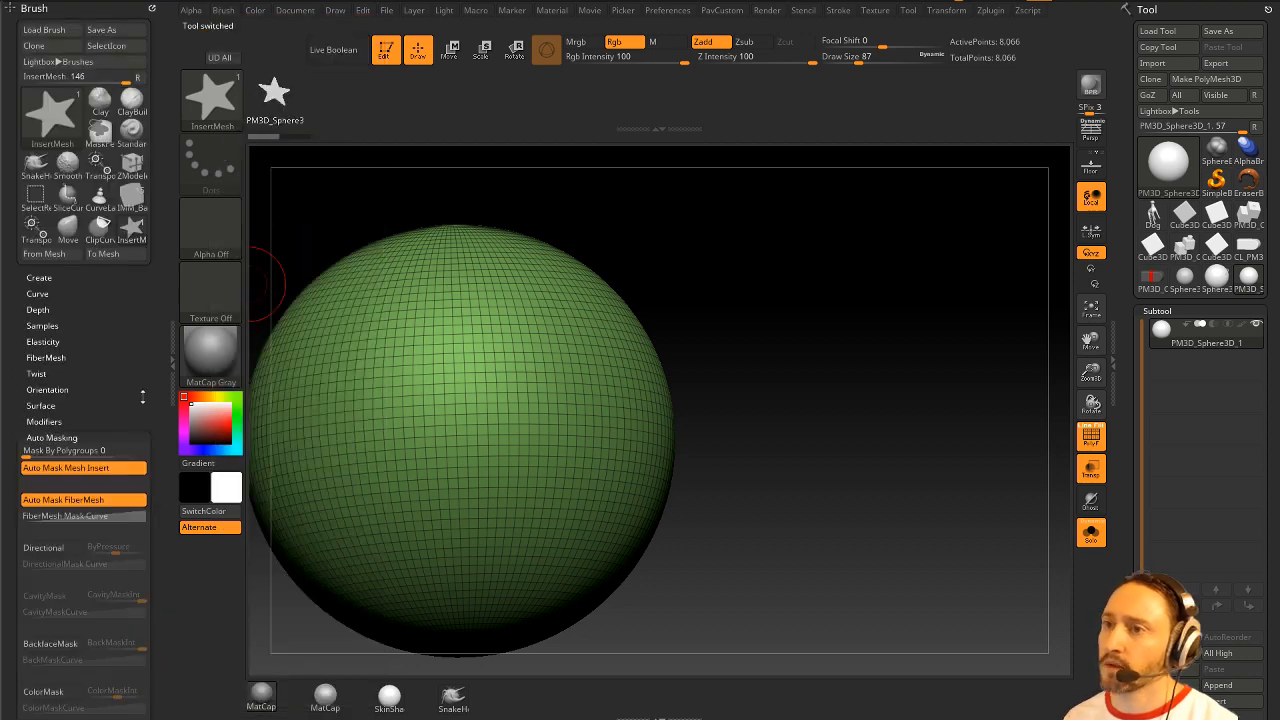
left_click_drag(142, 397, 148, 258)
left_click(44, 229)
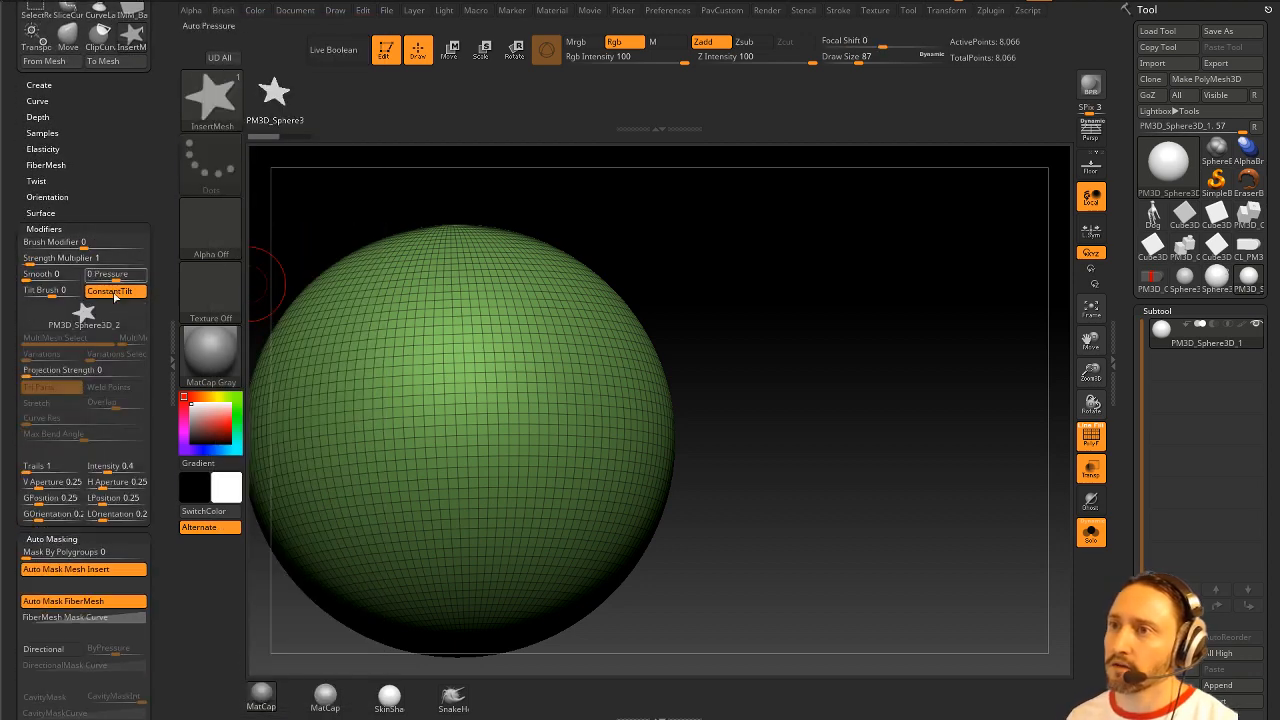
left_click_drag(68, 370, 177, 362)
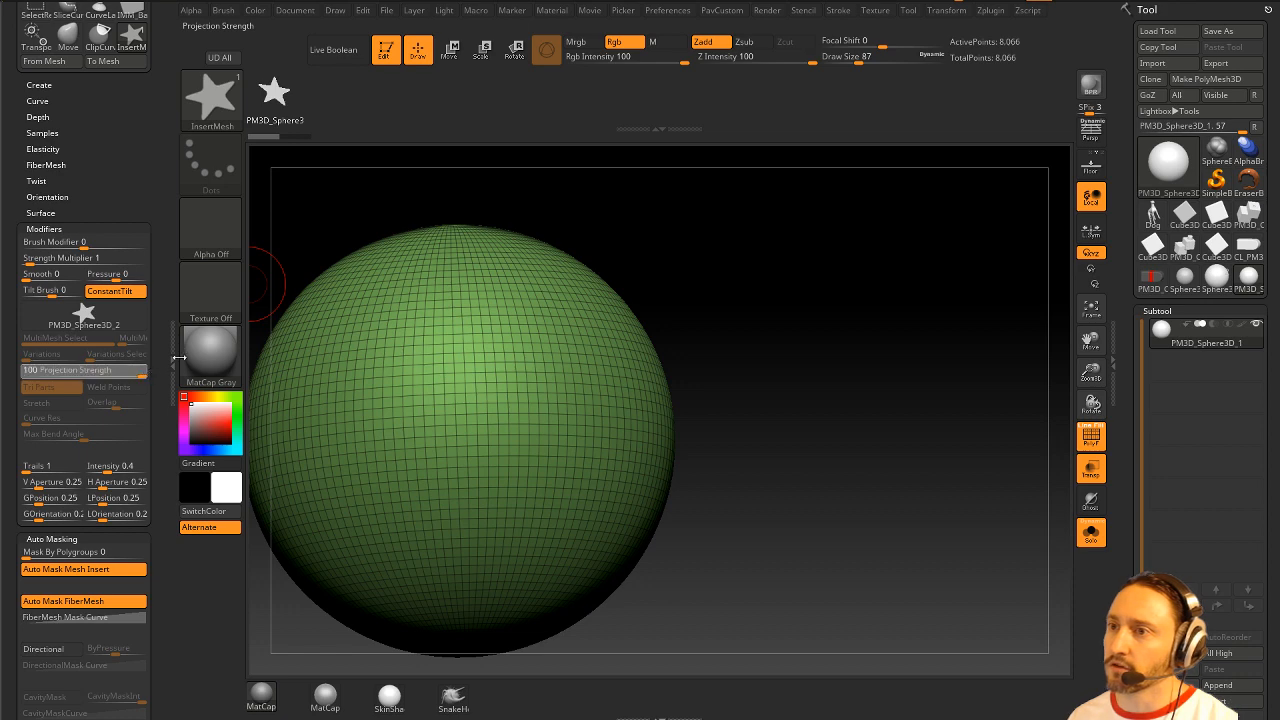
Step: Test-insert stars on the sphere with full projection strength, inspect them from an angle and undo them
left_click_drag(684, 420, 710, 394, "alt")
left_click_drag(577, 407, 690, 428)
left_click_drag(799, 433, 851, 435)
key("ctrl+z")
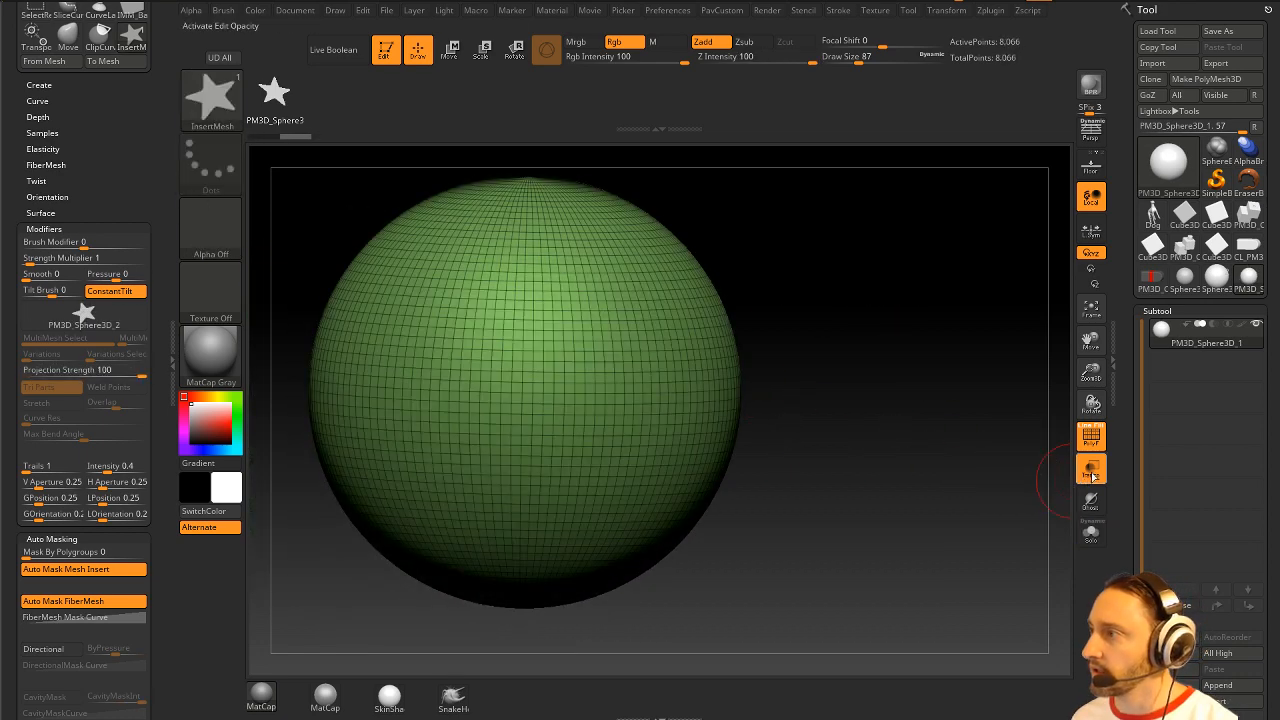
left_click_drag(602, 372, 733, 406)
left_click_drag(958, 402, 1009, 397)
key("ctrl+z")
left_click_drag(937, 354, 913, 388, "alt")
left_click_drag(925, 443, 949, 453)
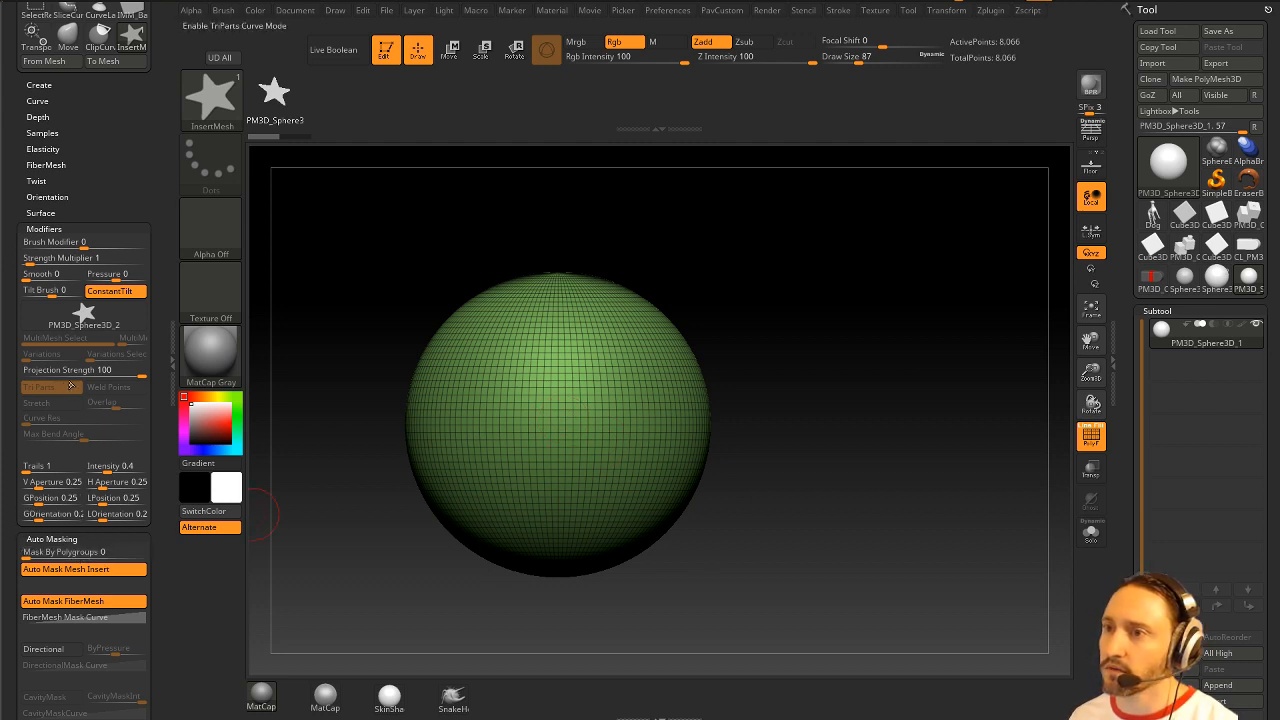
Step: Set Projection Strength back to 0 and insert a star on the front of the sphere
left_click_drag(50, 371, 14, 370)
left_click_drag(563, 413, 602, 484)
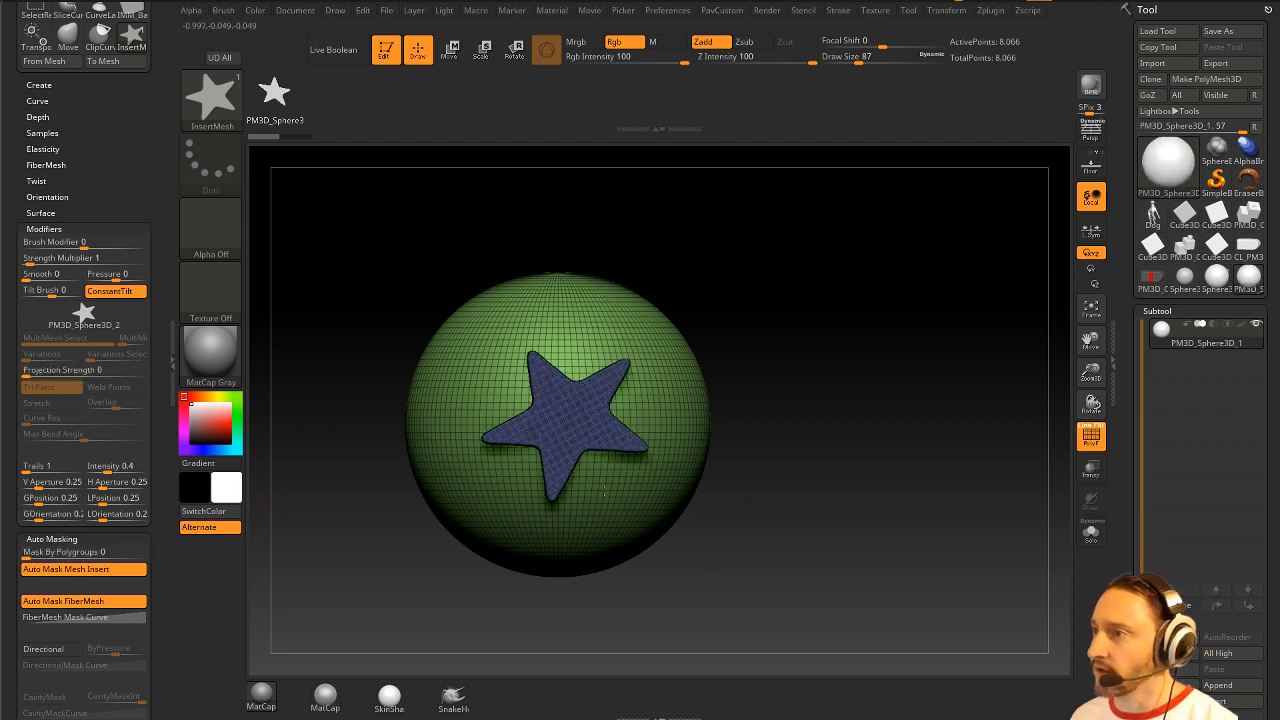
Step: Split the masked sphere from the inserted star, and move the star below the sphere in the subtool order
key("1")
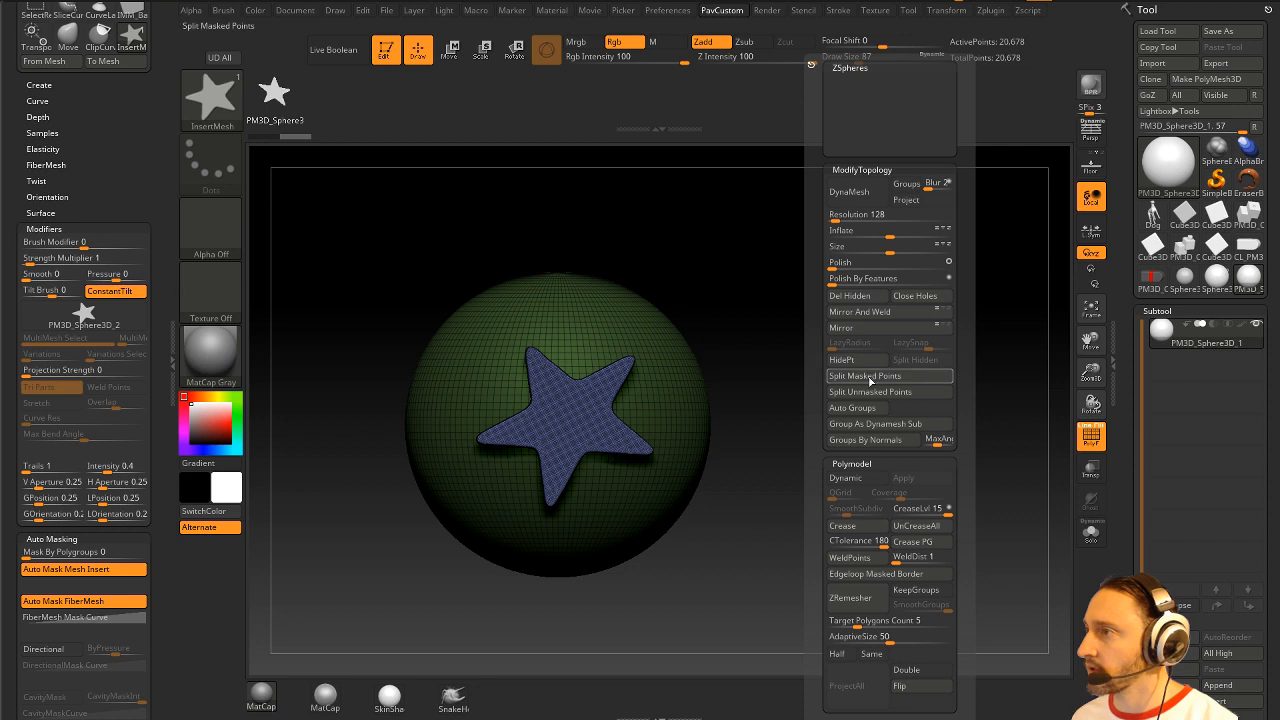
left_click(869, 377)
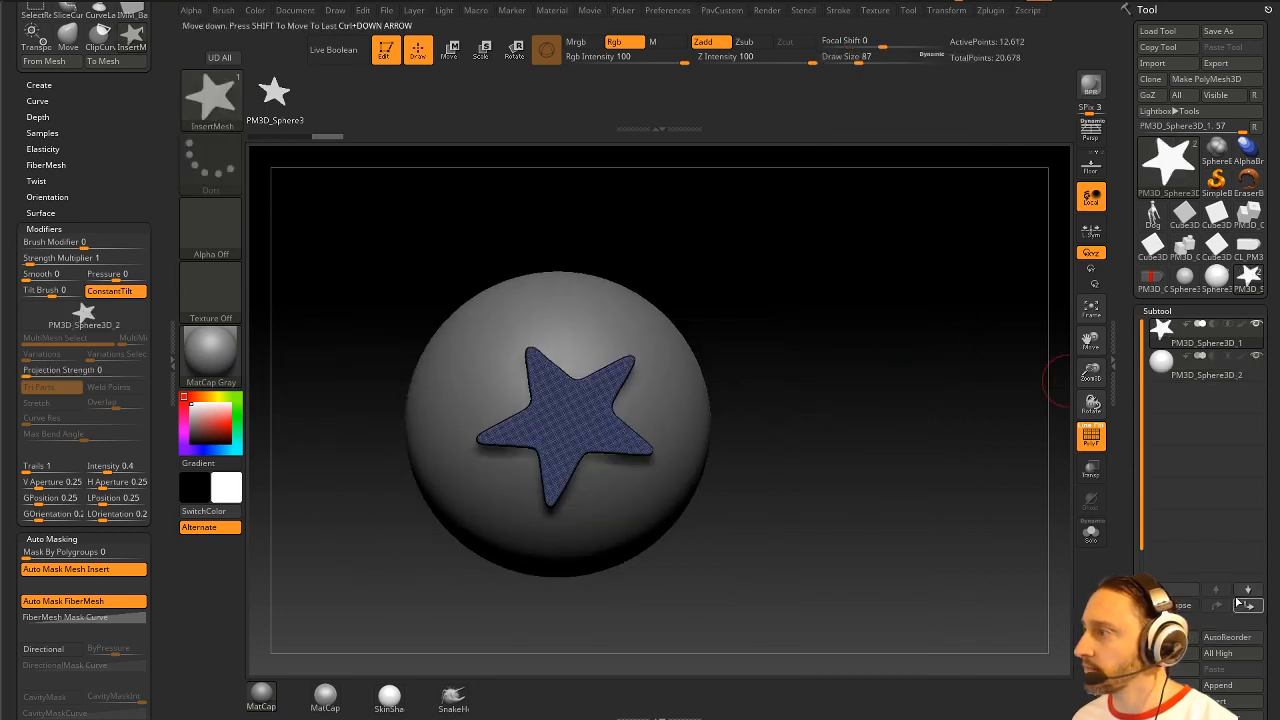
left_click(1242, 605)
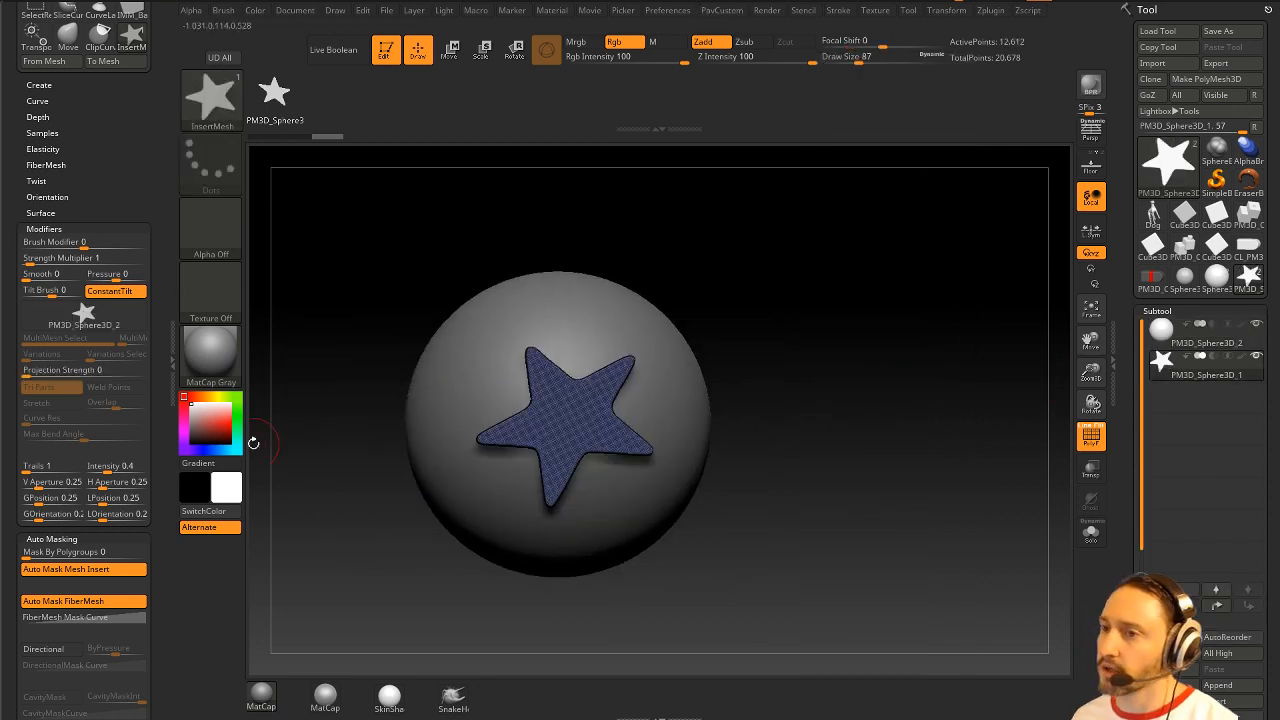
Step: Try conforming the star to the sphere's surface with the MatchMaker brush from different view angles
key("b")
key("m")
key("m")
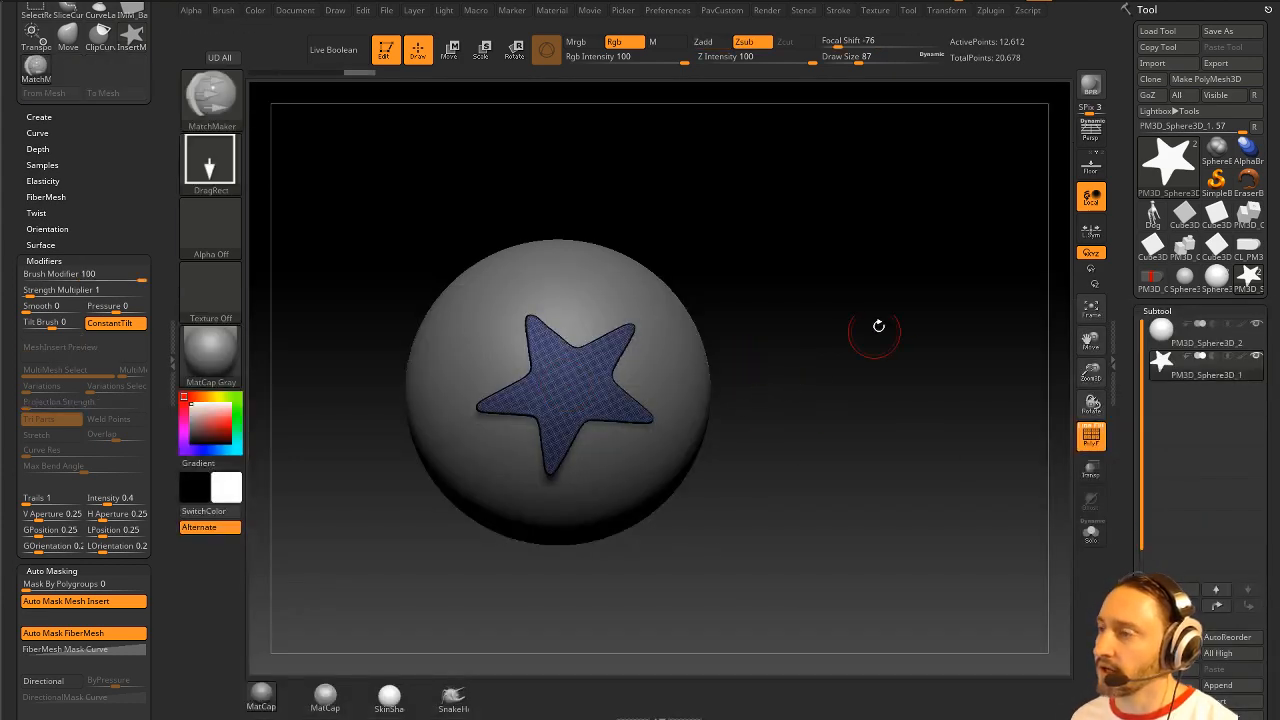
left_click_drag(893, 314, 846, 327)
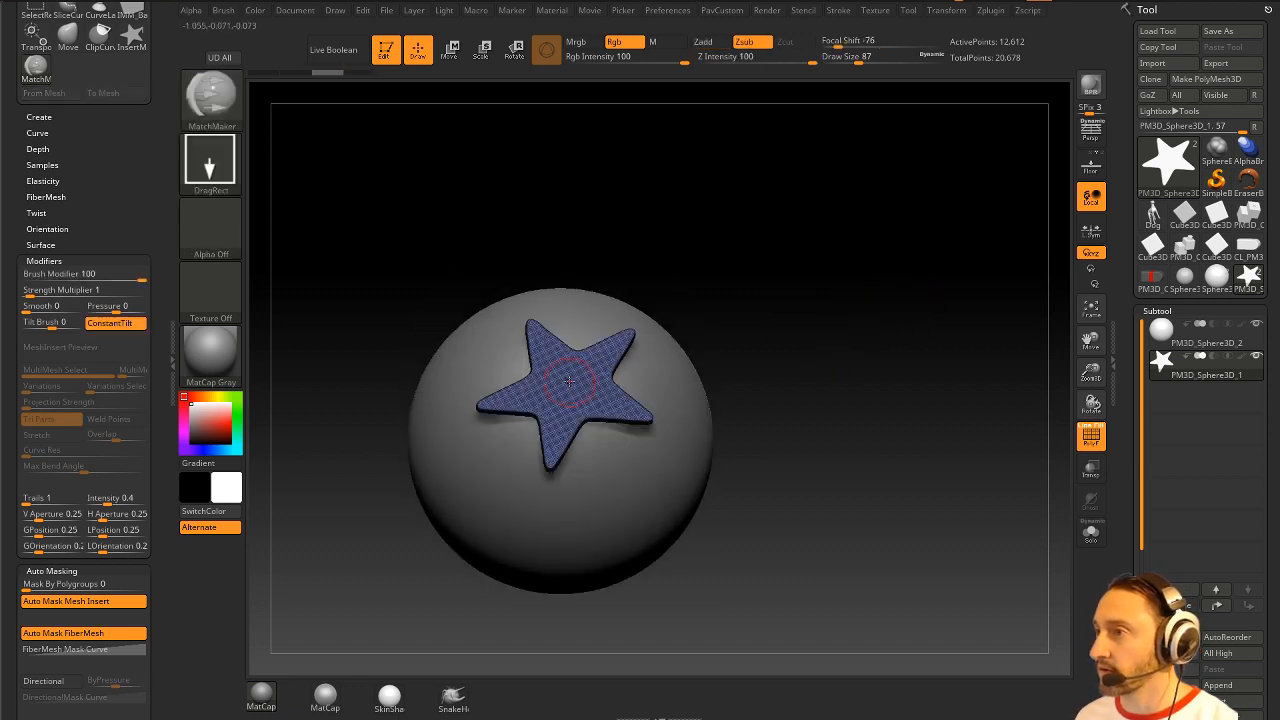
left_click_drag(569, 381, 642, 402)
mouse_move(865, 387)
left_mouse_down()
mouse_move(777, 346)
mouse_move(923, 371)
mouse_move(871, 306)
mouse_move(865, 369)
mouse_move(808, 349)
mouse_move(820, 366)
mouse_move(780, 370)
left_mouse_up()
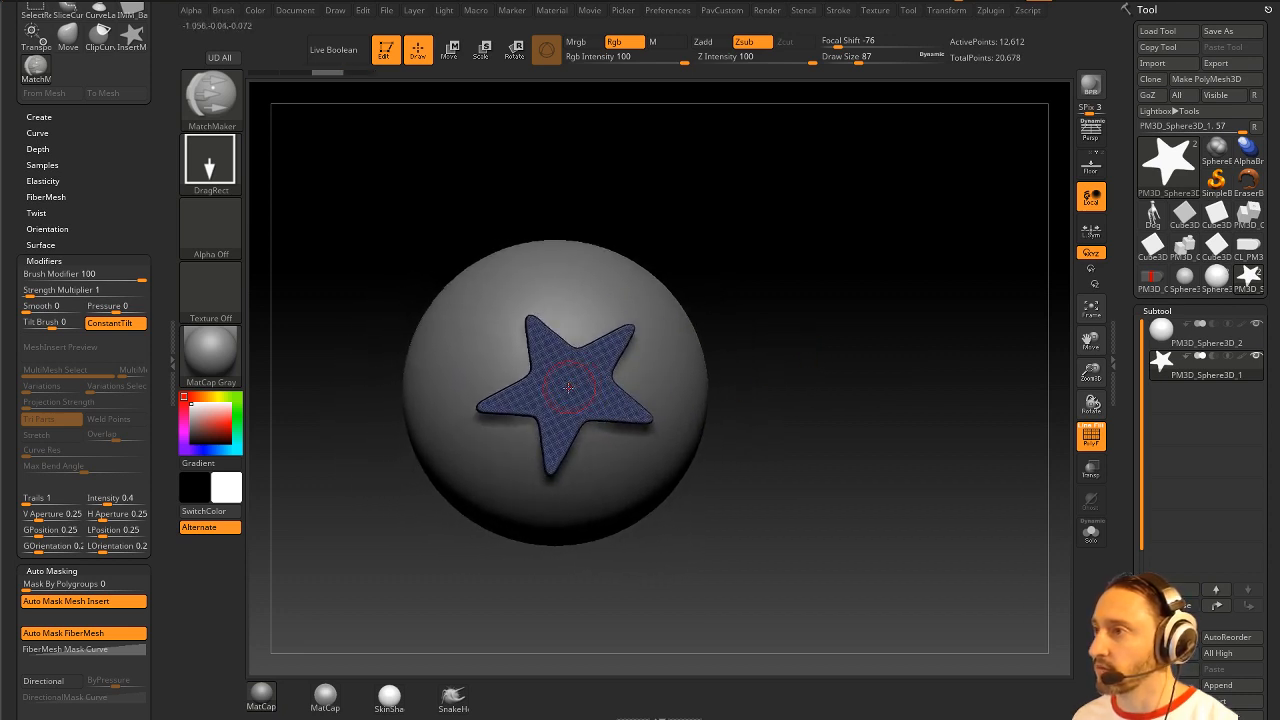
left_click_drag(568, 386, 632, 448)
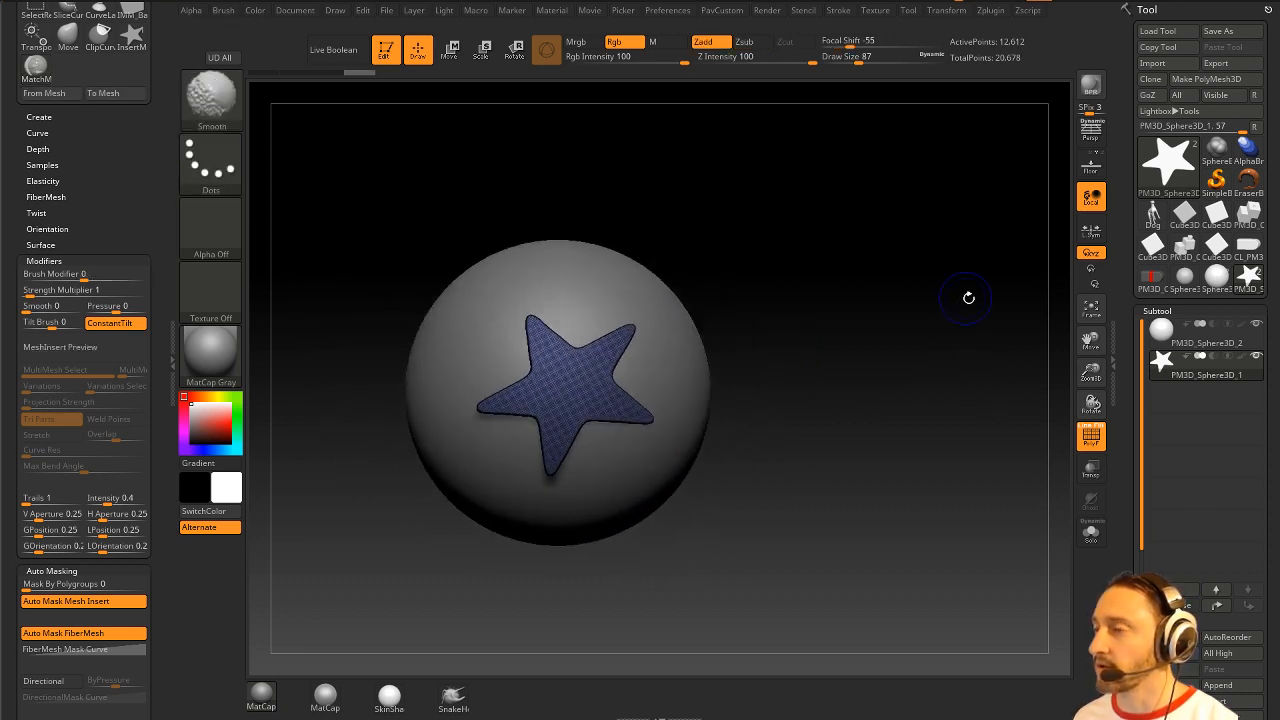
key("ctrl+s")
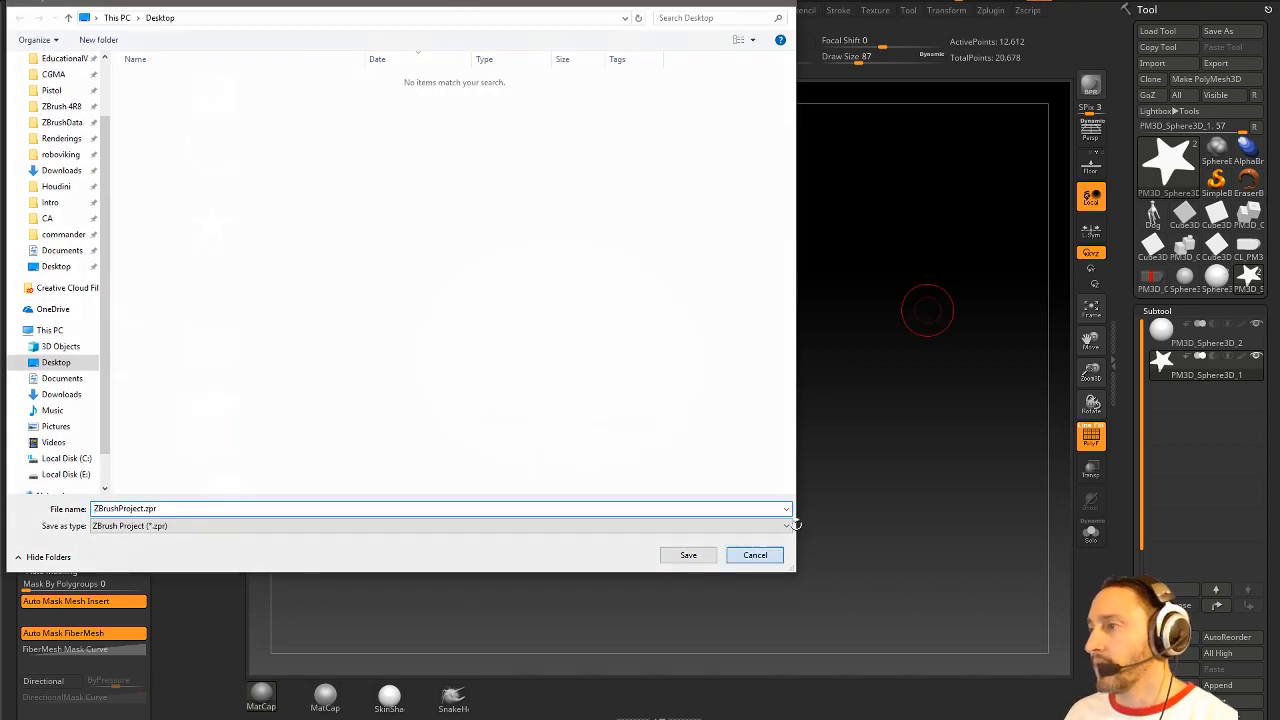
left_click(757, 554)
Step: Select the star subtool in a side view and try applying the Flatten deformer through the transform gizmo
left_click_drag(894, 395, 929, 395)
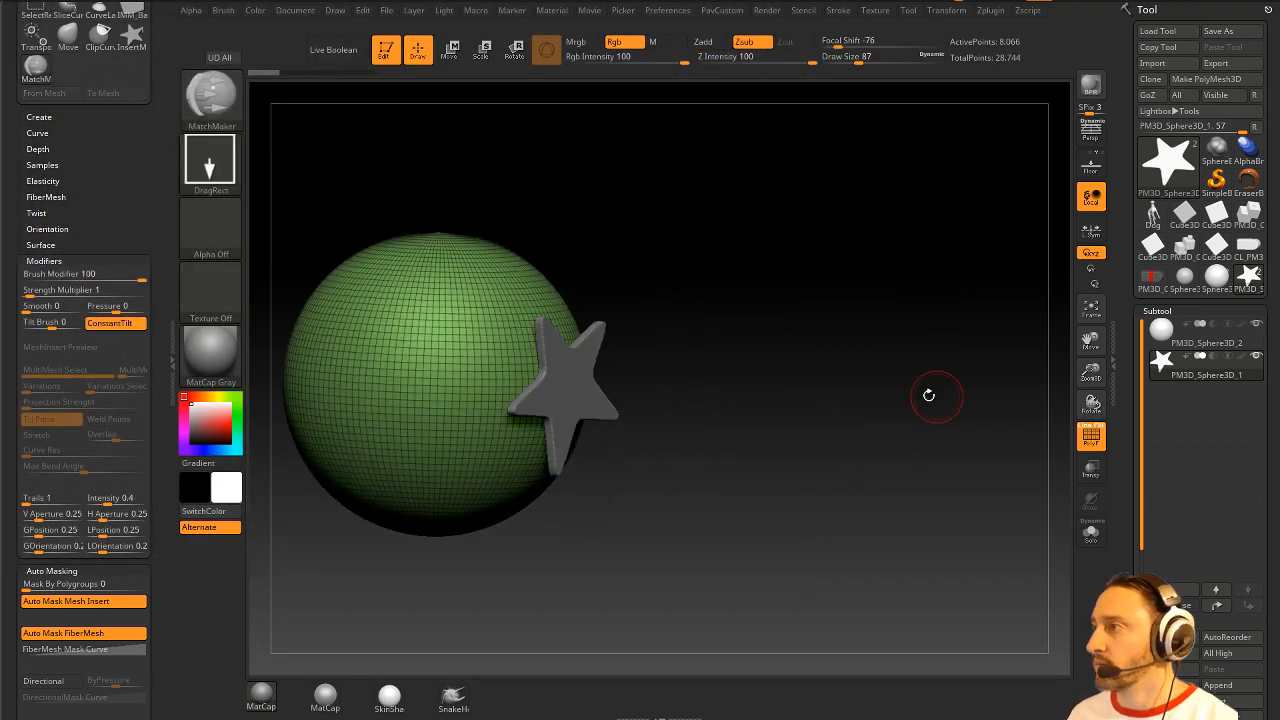
left_click(583, 377, "alt")
left_click_drag(745, 340, 791, 381)
key("w")
left_click_drag(747, 316, 773, 357, "alt")
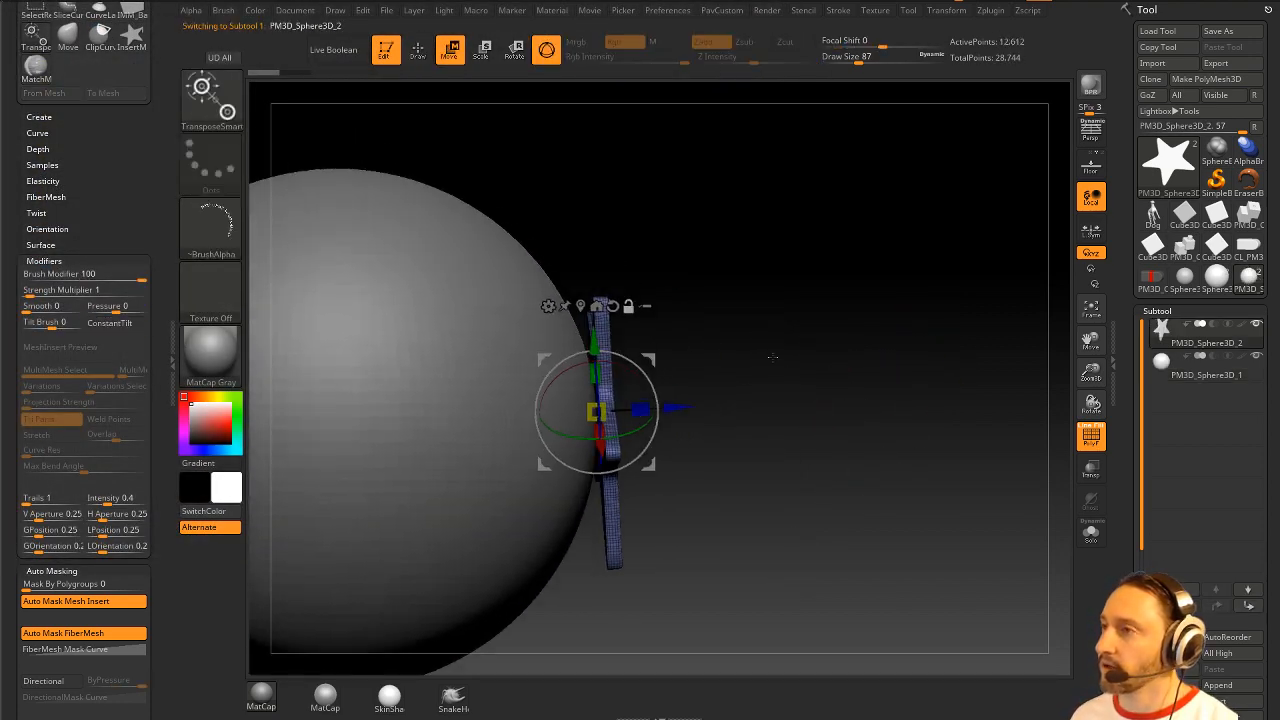
left_click(548, 306)
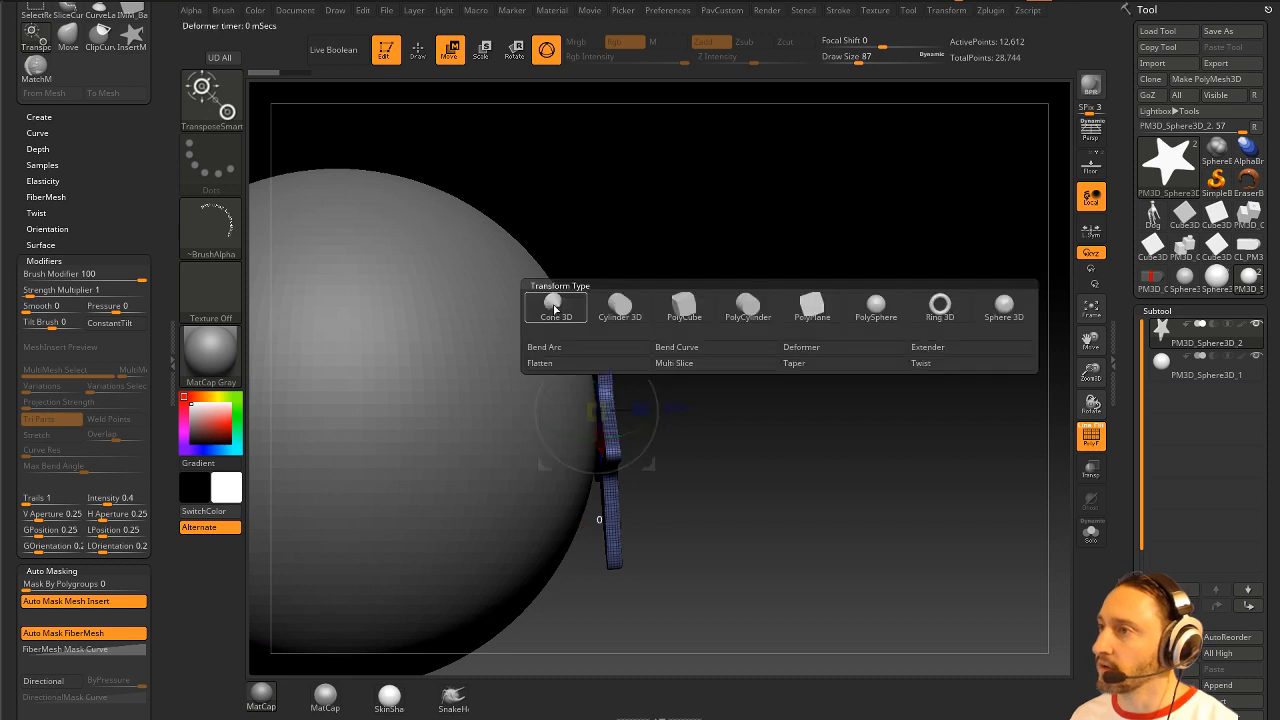
left_click(615, 363)
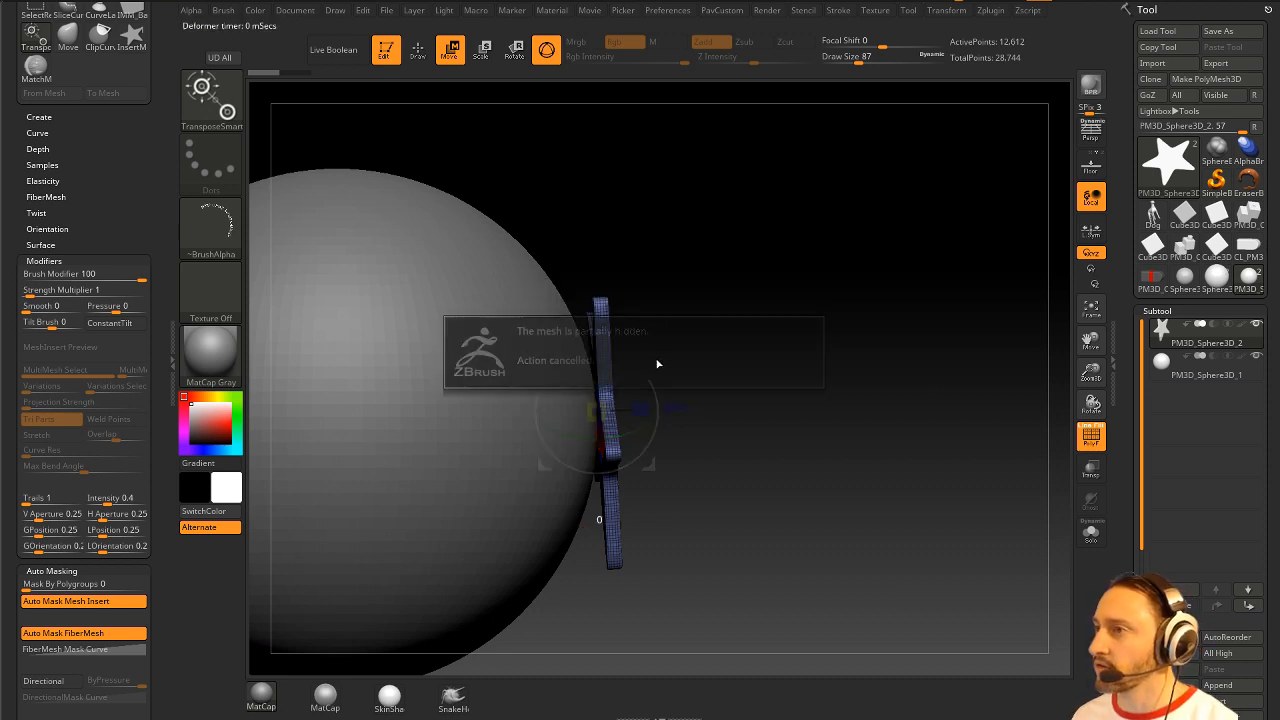
Step: Delete the star subtool's hidden geometry and apply the Flatten deformer to the star
key("3")
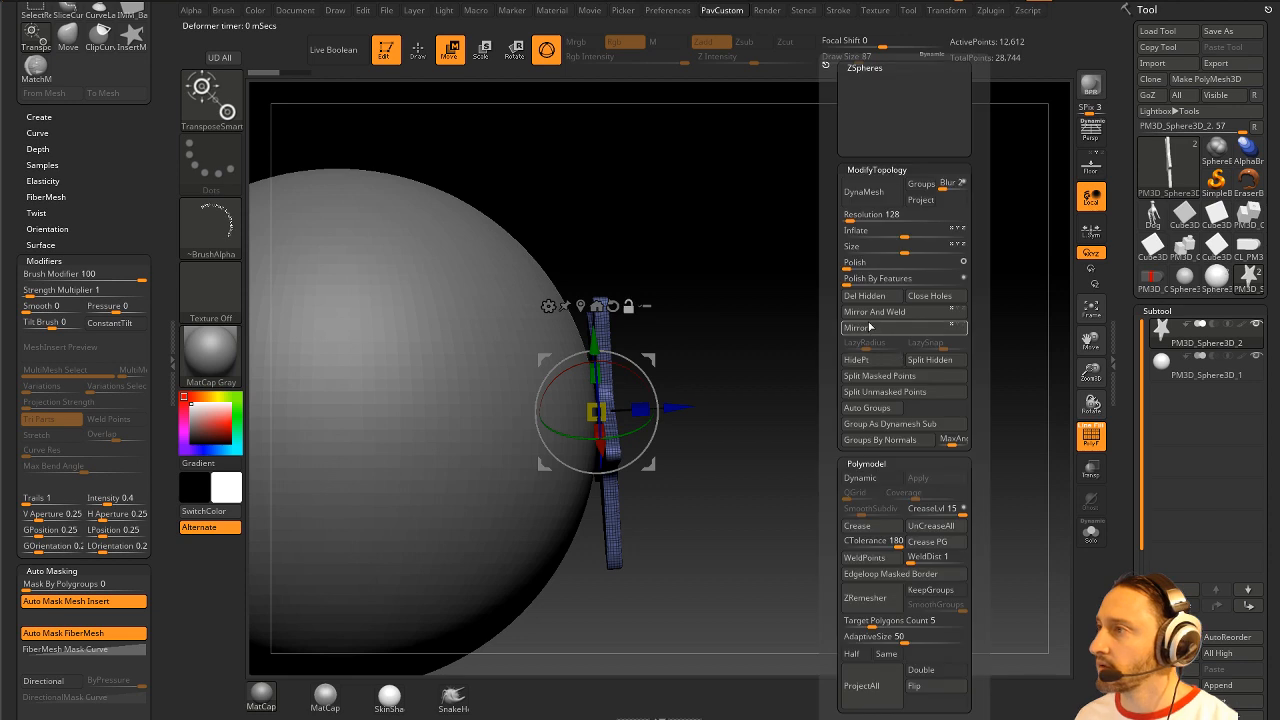
left_click(869, 297)
left_click(548, 310)
left_click(537, 362)
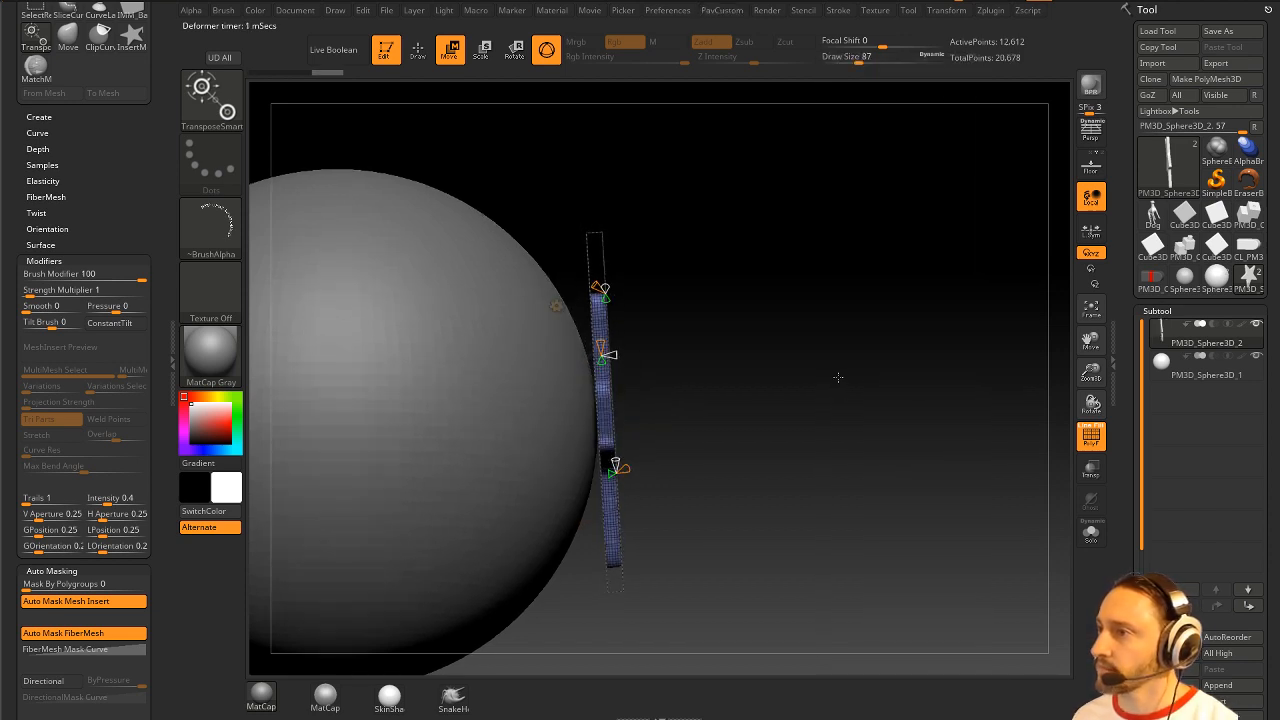
Step: Bend the star around the sphere's curvature with the deformer's control handles, testing the handles and undoing unwanted distortions
left_click_drag(616, 468, 572, 472)
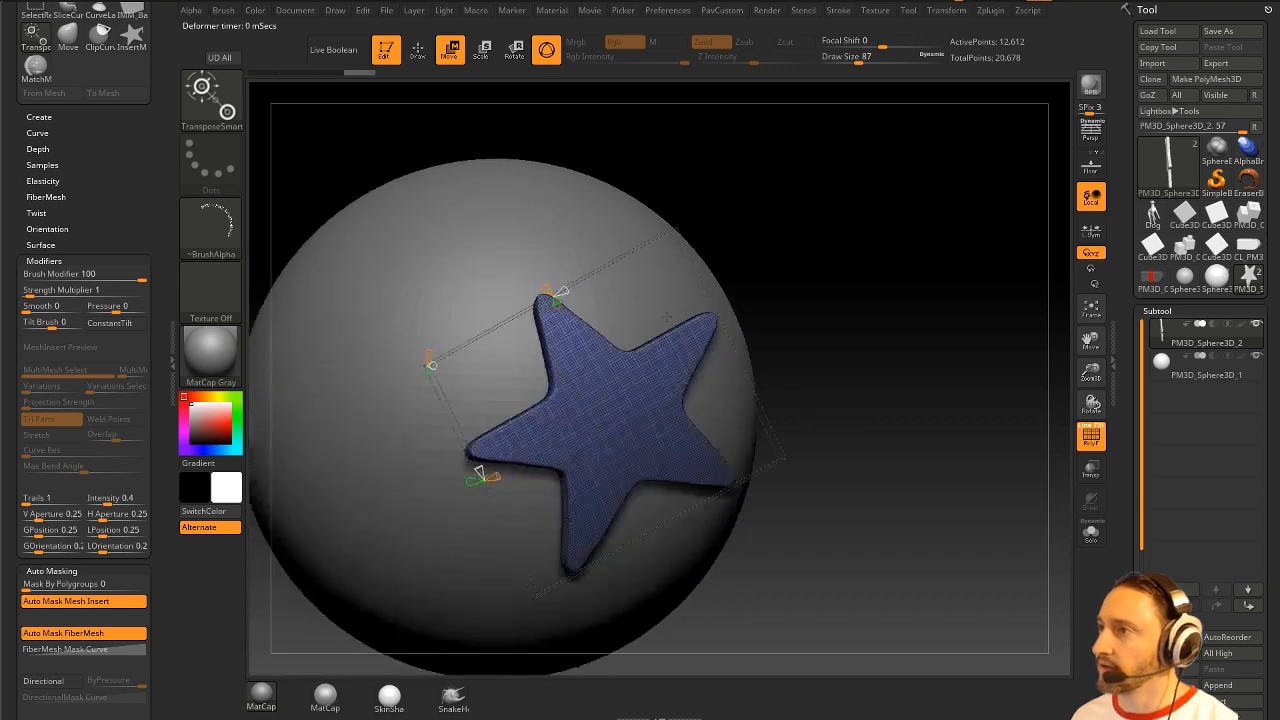
right_click_drag(667, 317, 603, 324)
left_click_drag(568, 304, 591, 335)
key("ctrl+z")
right_click_drag(648, 337, 608, 340)
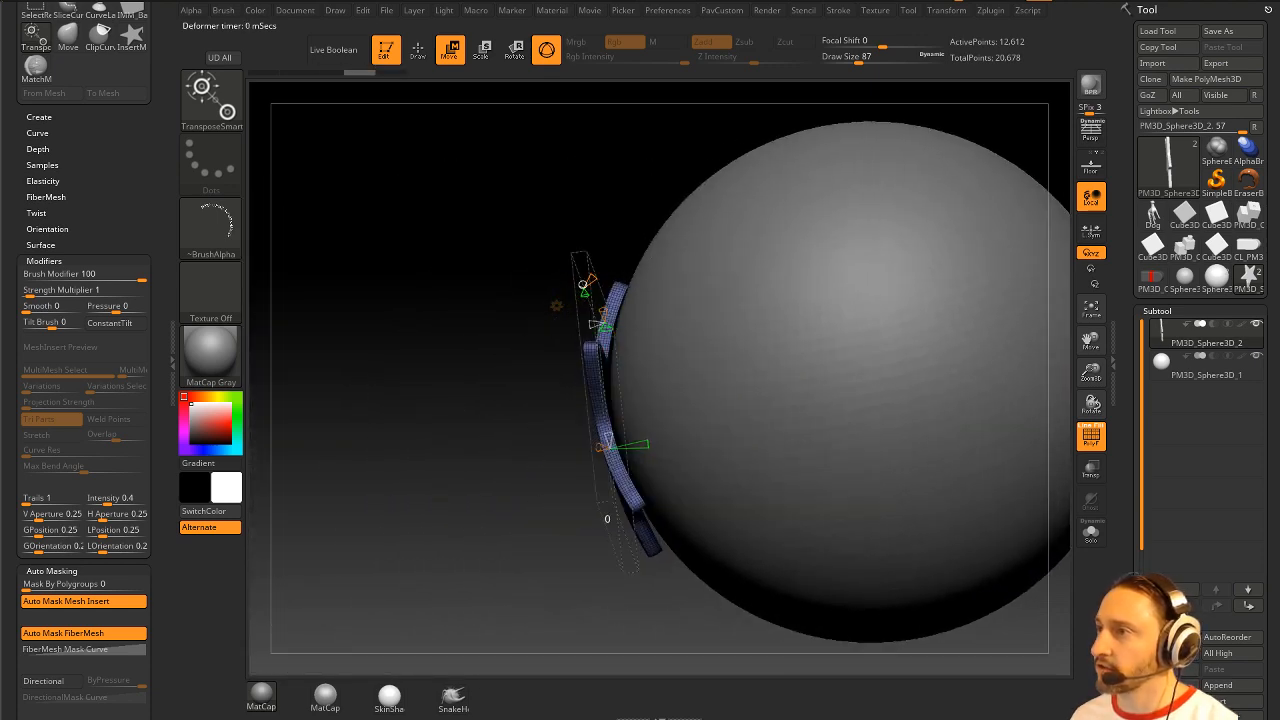
left_click_drag(605, 328, 614, 376)
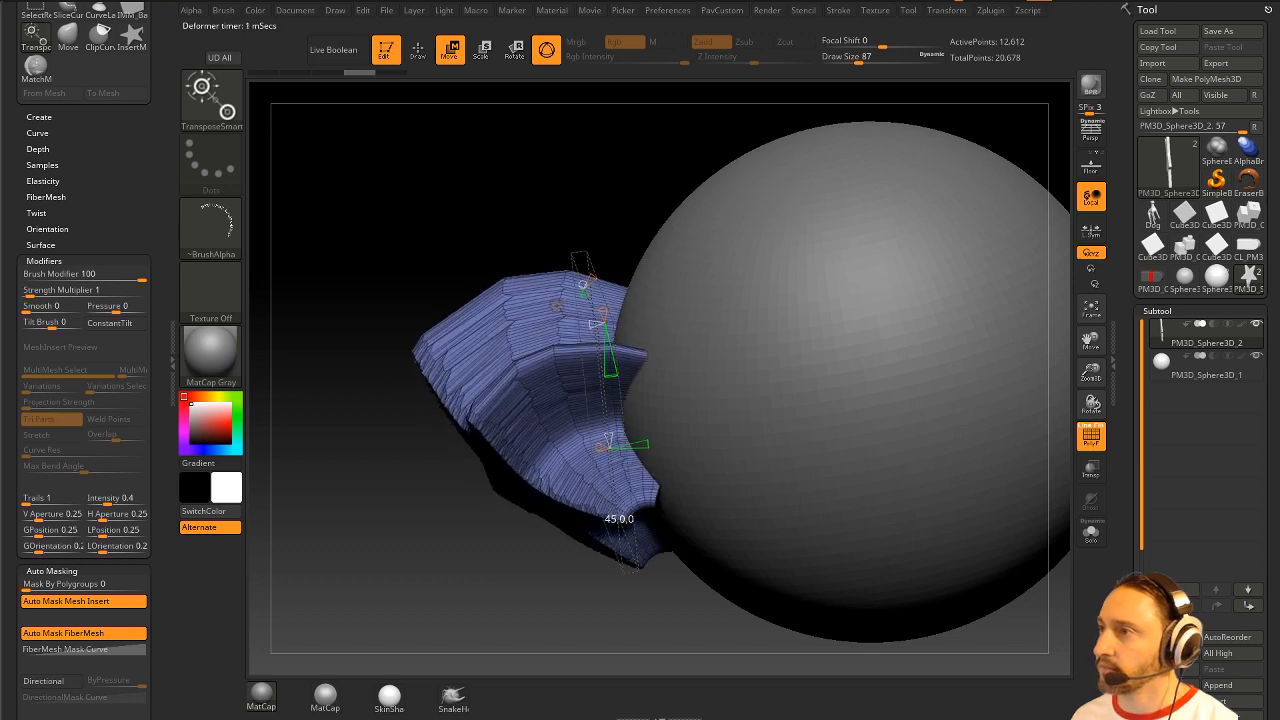
key("ctrl+z")
left_click_drag(586, 293, 596, 289)
key("q")
right_click_drag(490, 415, 885, 479)
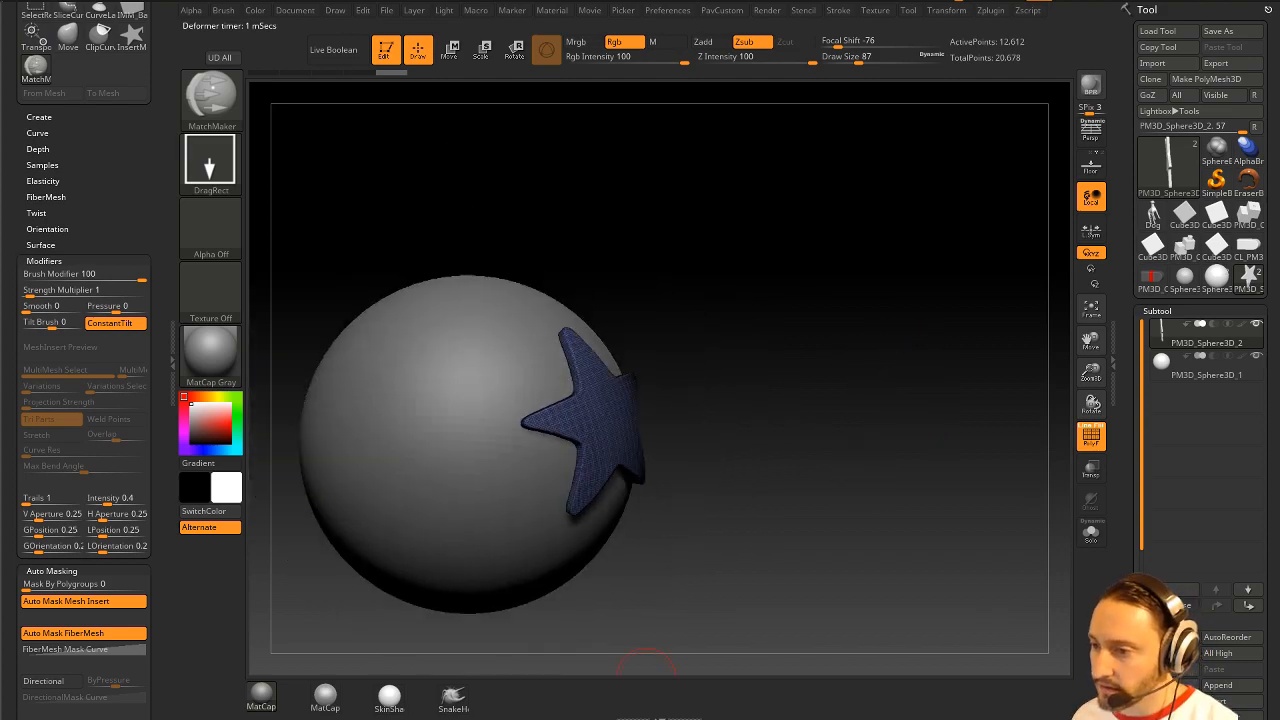
Step: Switch to the browser, look through the ZB4 R8 What's New playlist on YouTube to its last video, and return to ZBrush
key("alt+Tab")
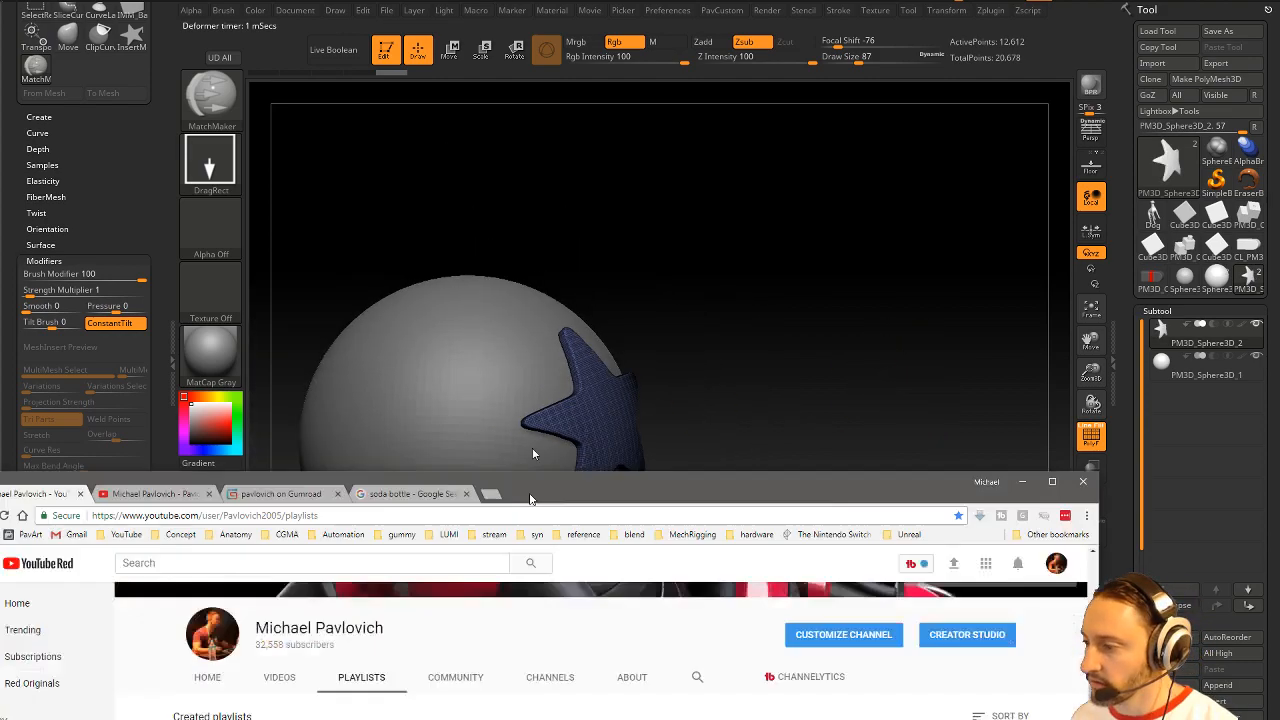
scroll(745, 455, "down", 2)
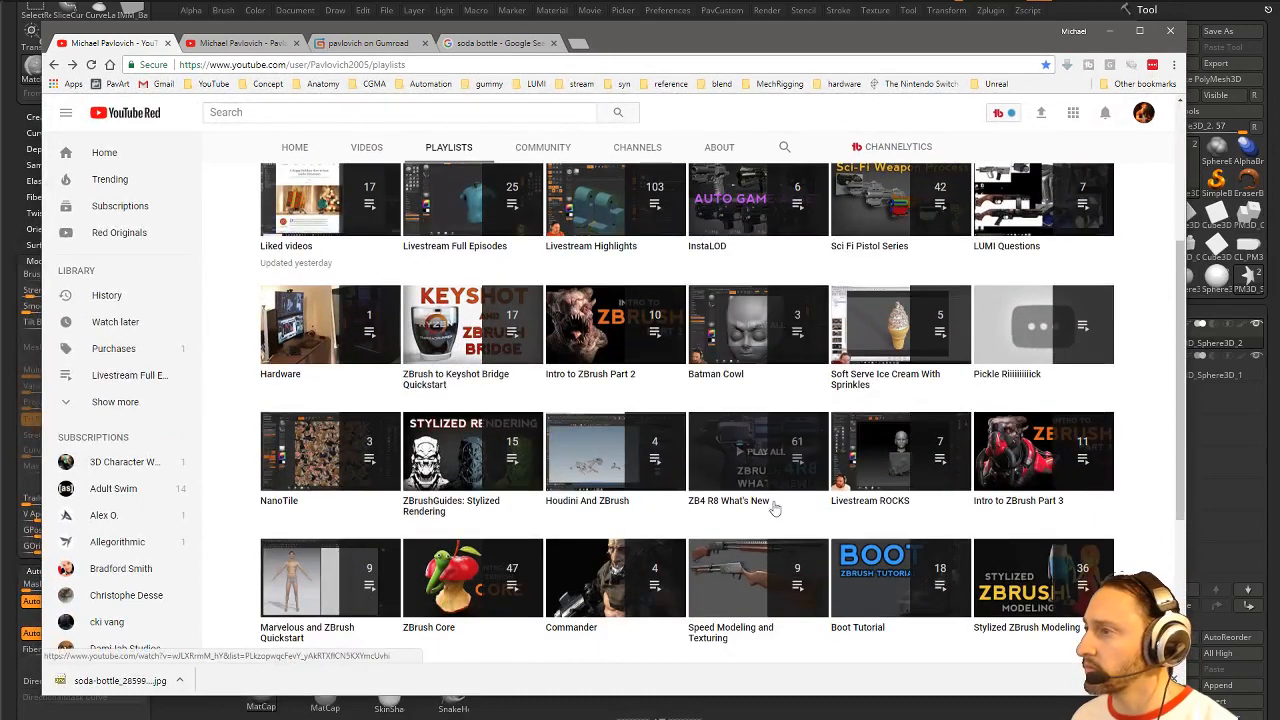
left_click(745, 455)
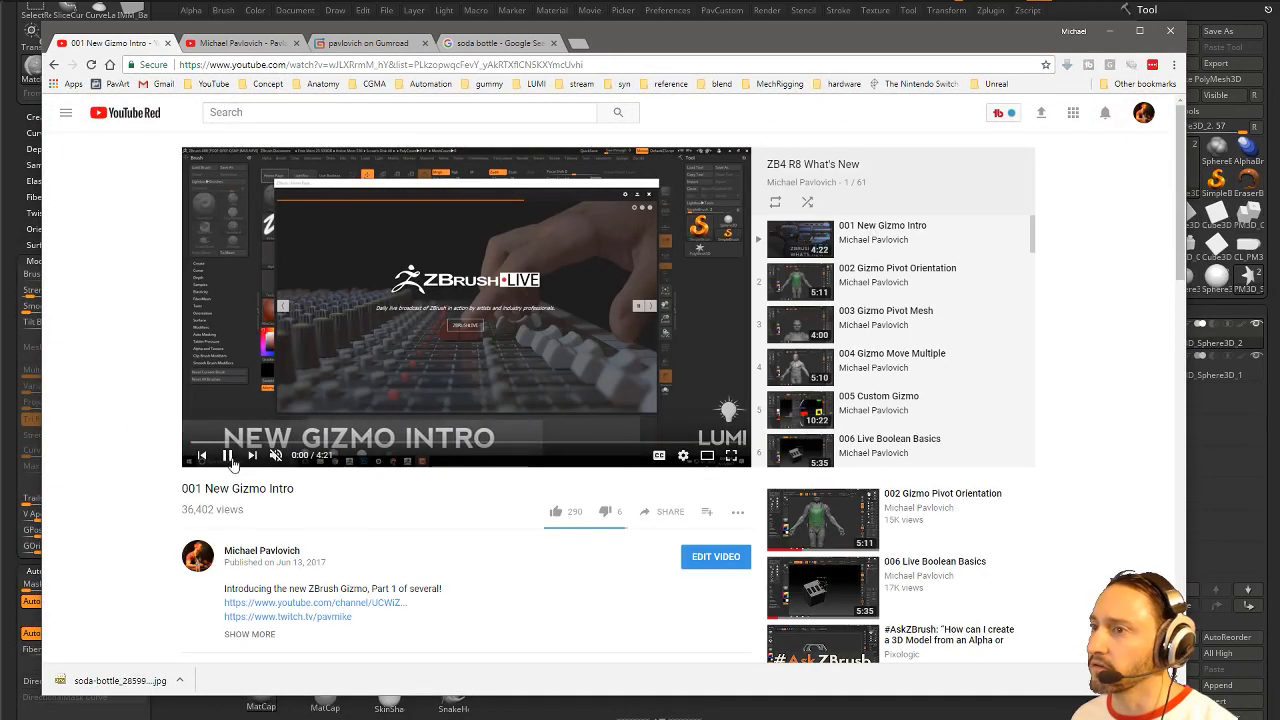
scroll(865, 327, "down", 10)
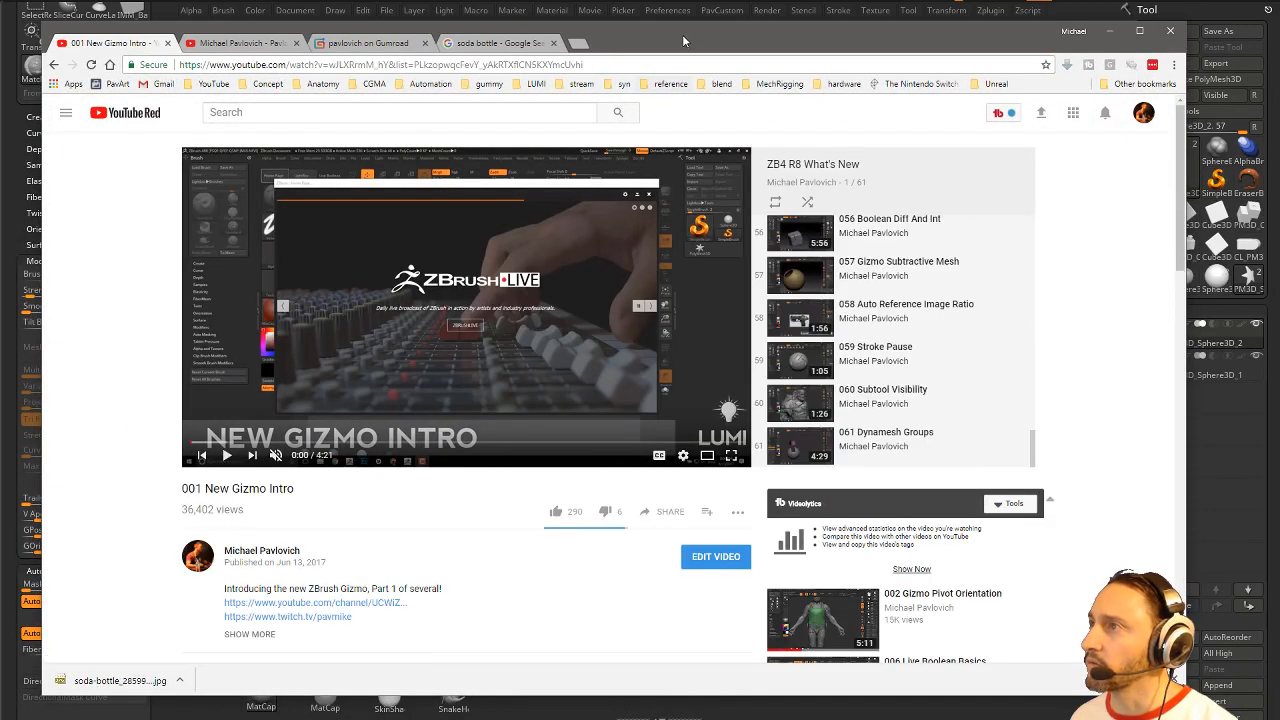
key("alt+Tab")
left_click_drag(805, 489, 908, 311)
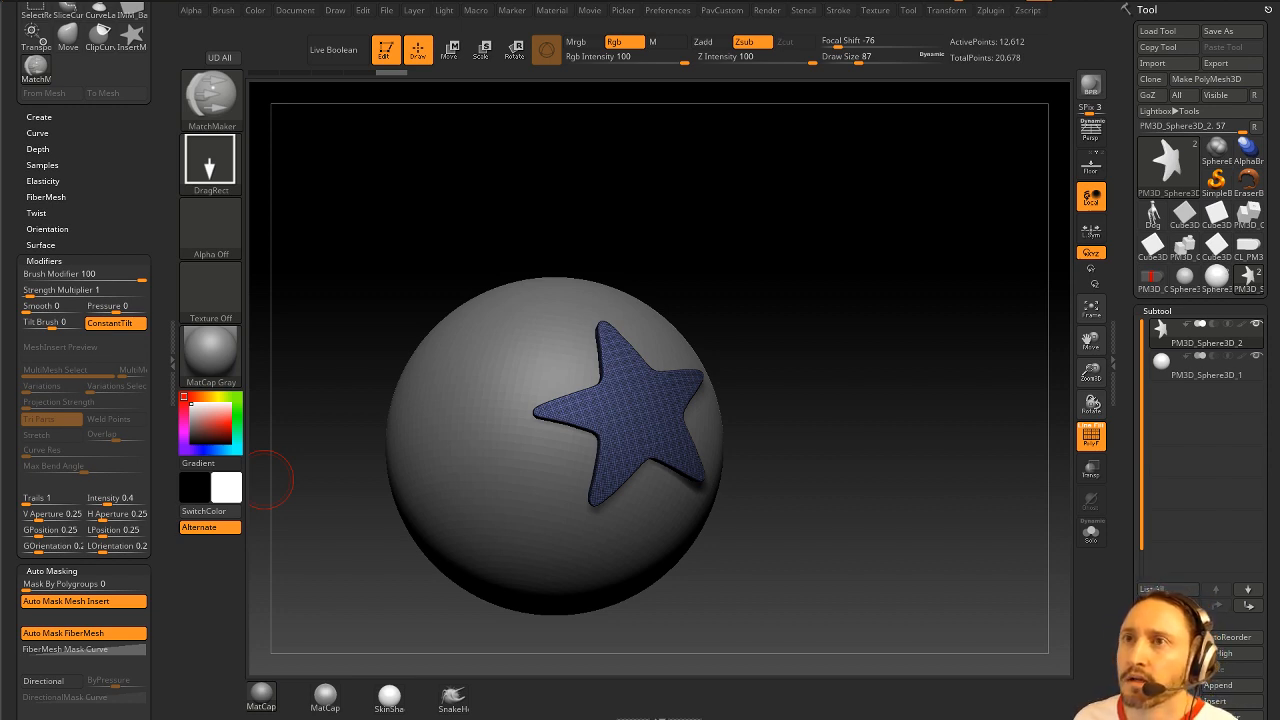
left_click_drag(0, 200, 0, 70)
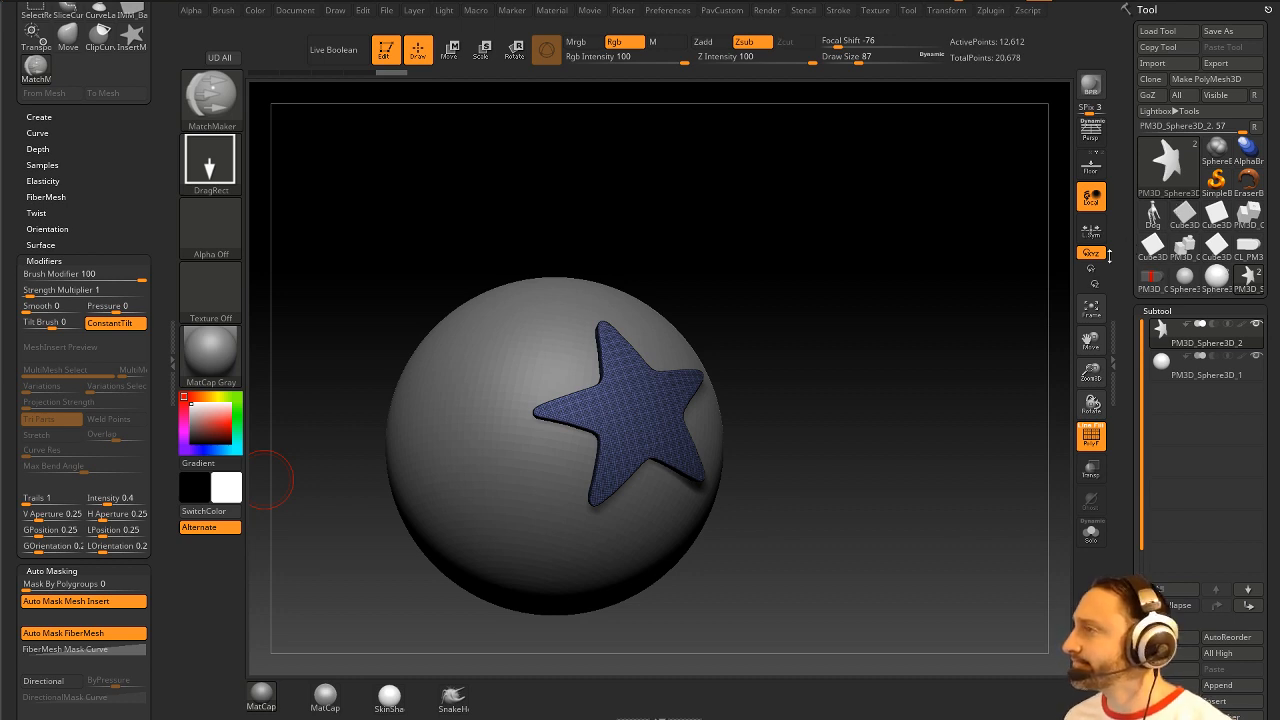
Step: Leave edit mode on the star and sphere, and clear the canvas
key("t")
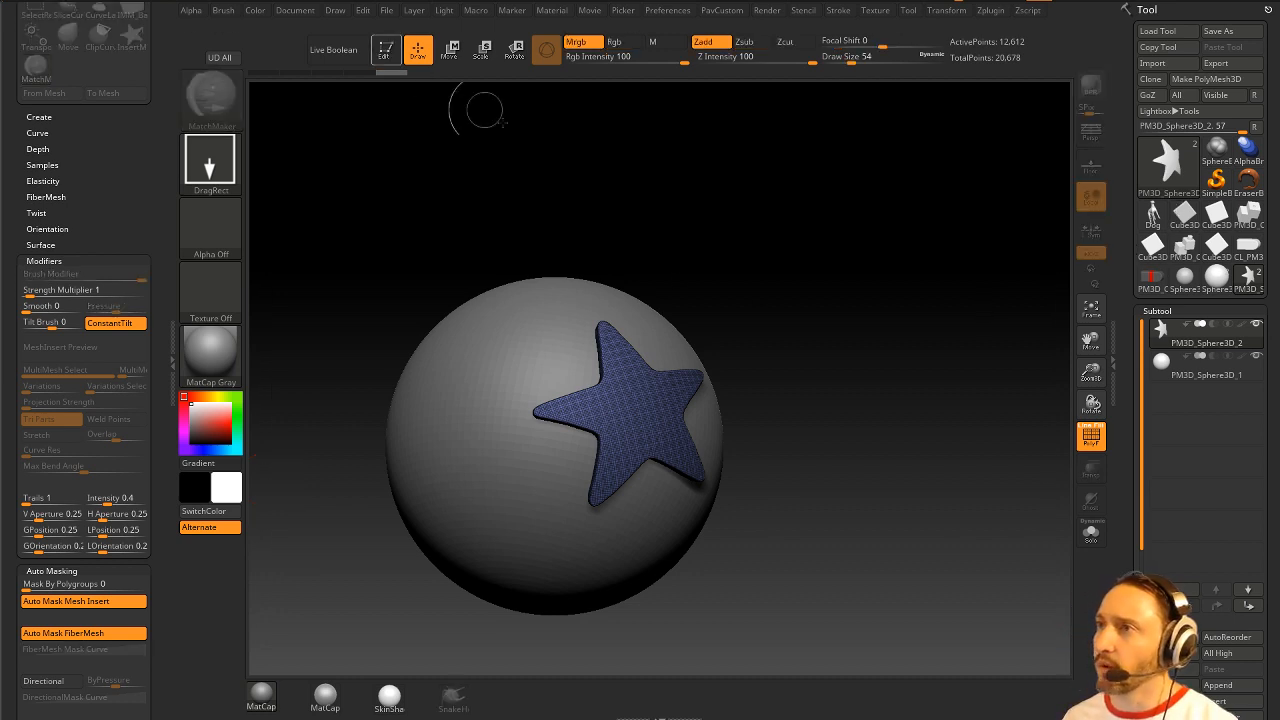
key("ctrl+n")
key("s")
mouse_move(848, 360)
left_mouse_down()
mouse_move(862, 357)
mouse_move(847, 361)
left_mouse_up()
Step: Draw a Cylinder3D on the empty canvas and convert it to a PolyMesh3D
left_click(1178, 190)
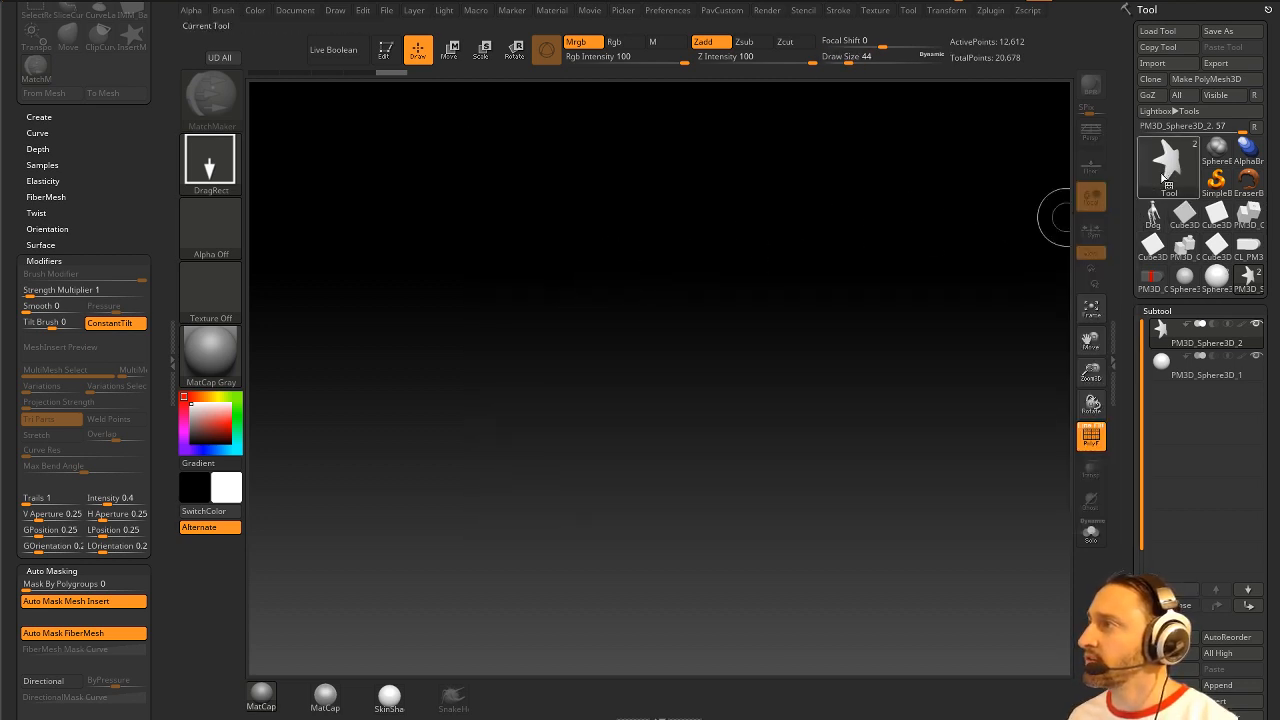
left_click(1170, 174)
left_click(640, 256)
left_click_drag(534, 397, 588, 522)
key("t")
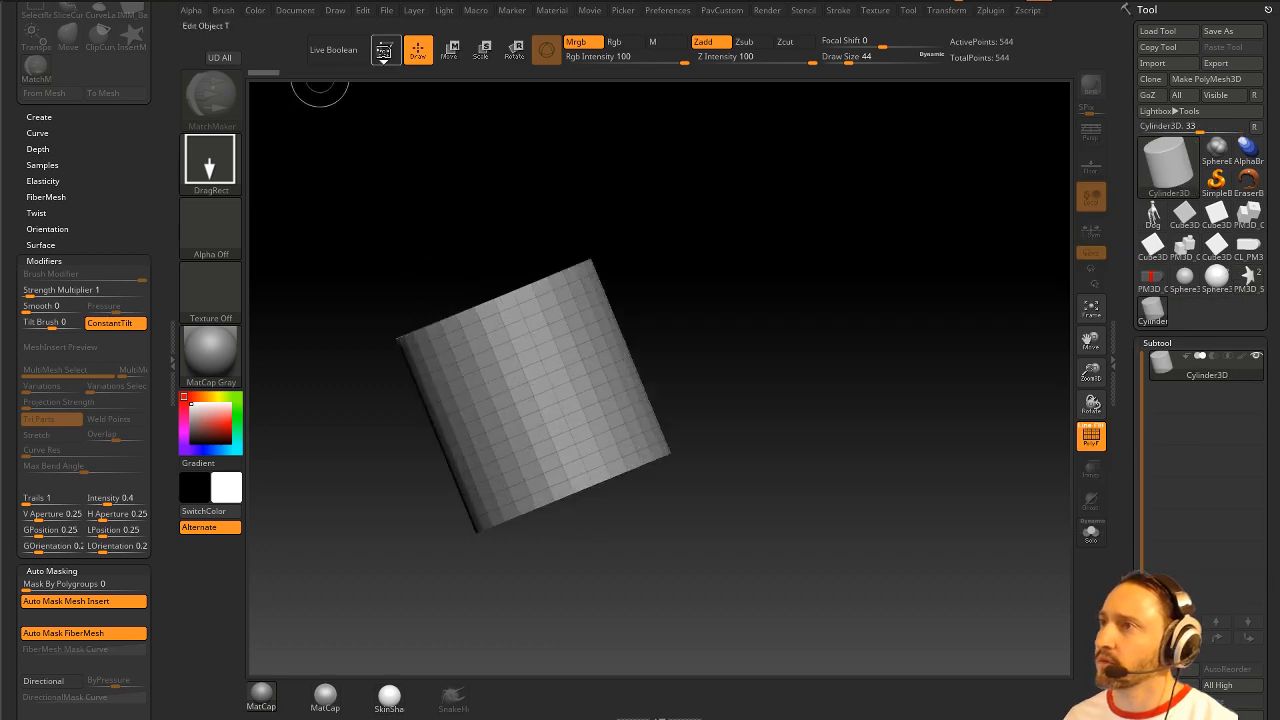
left_click(1206, 79)
left_click_drag(902, 307, 934, 303)
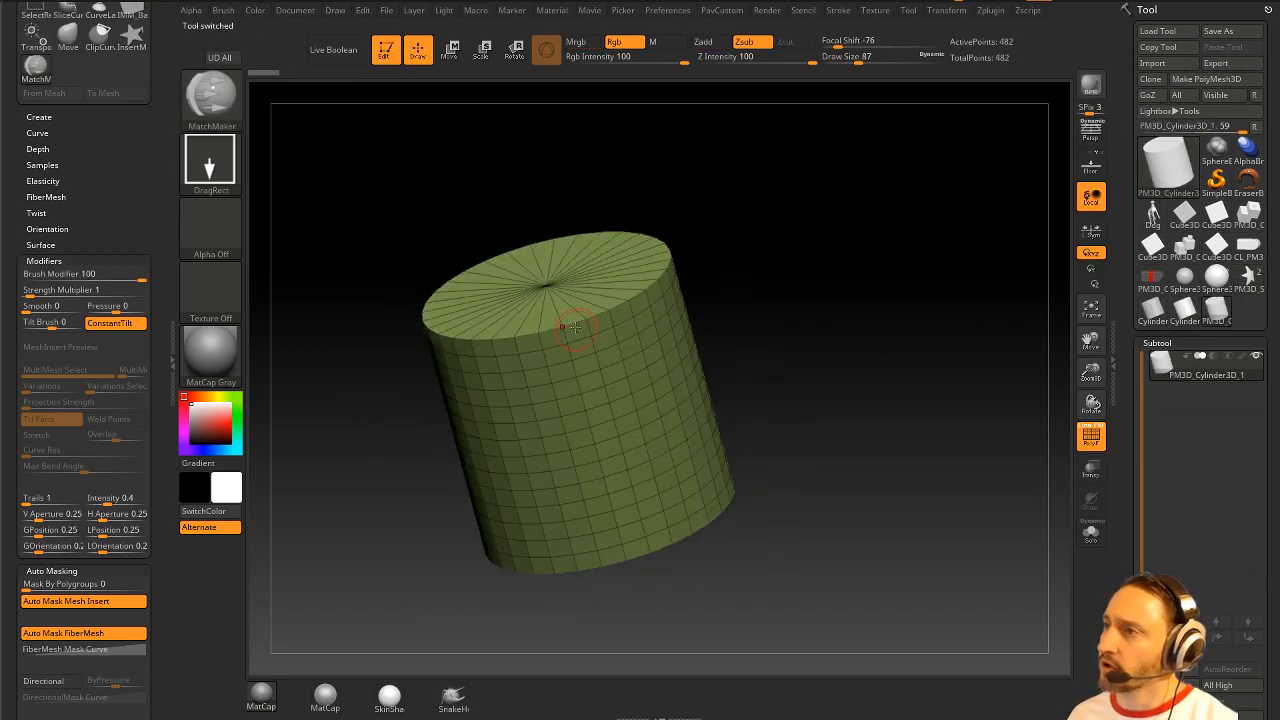
Step: Split the cylinder's caps and side into separate polygroups with Groups By Normals
left_click_drag(730, 285, 764, 296)
key("space")
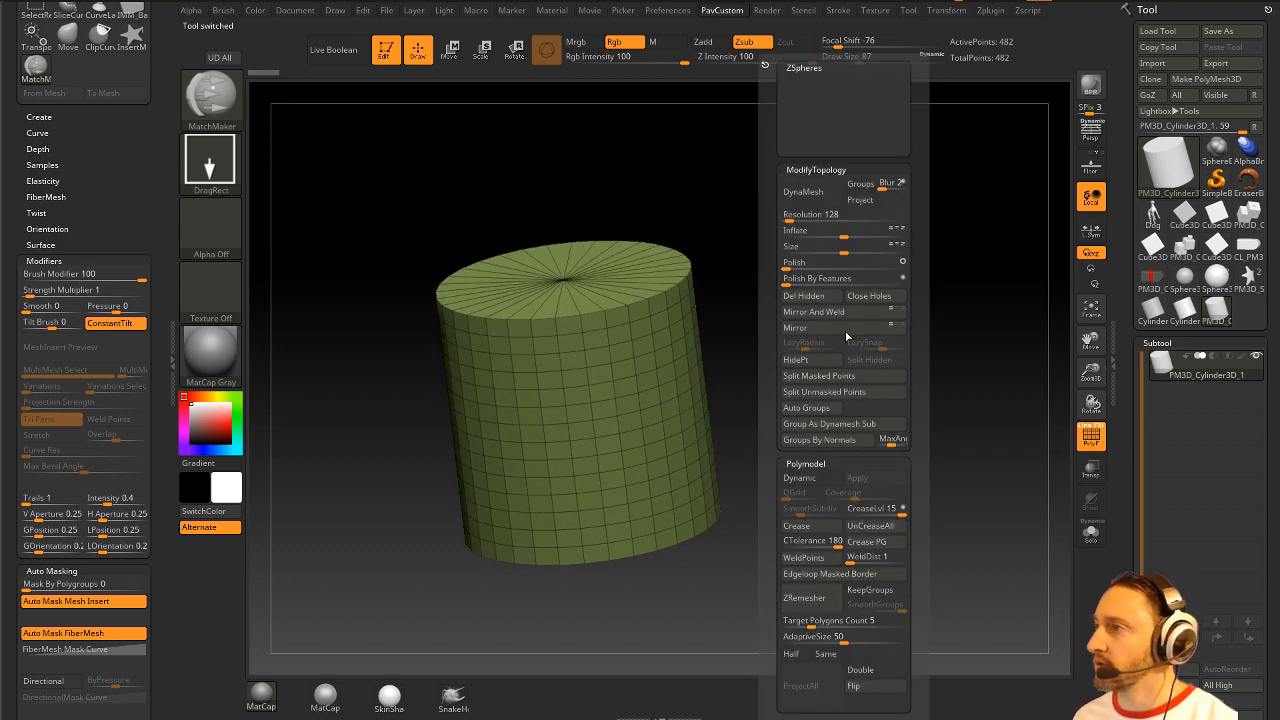
left_click(843, 439)
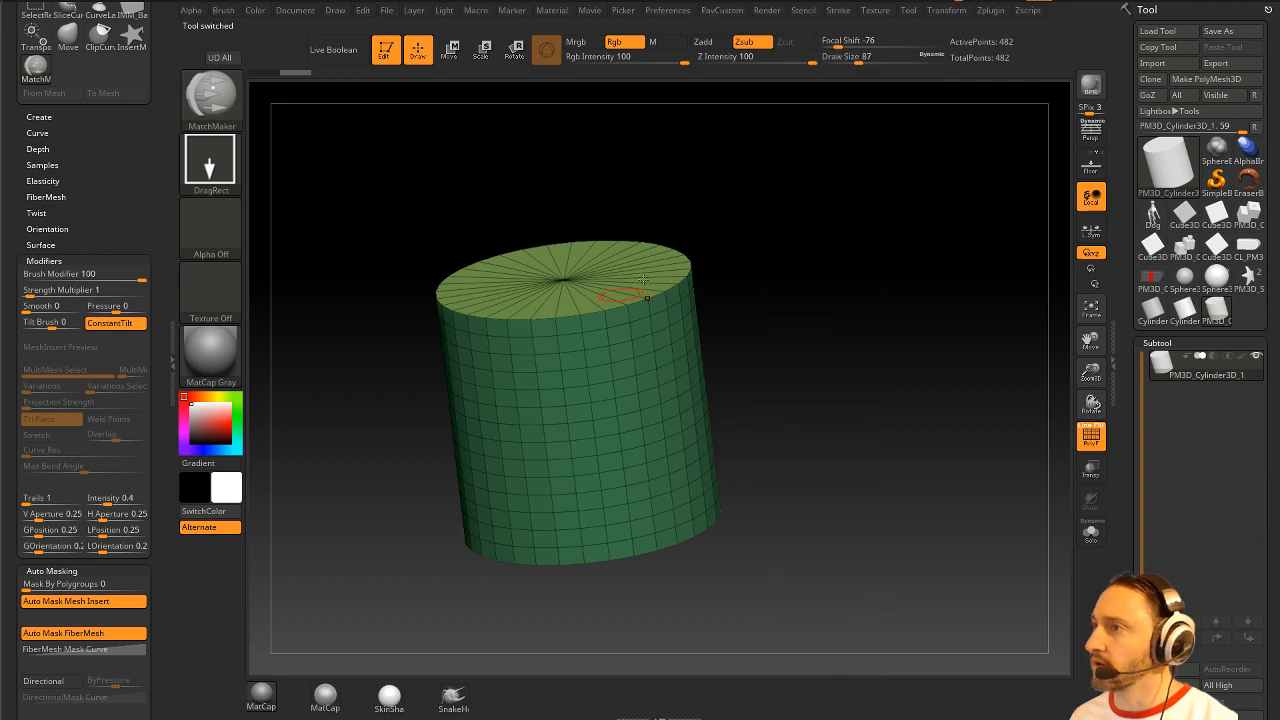
left_click_drag(725, 301, 703, 304)
Step: Unwrap the cylinder with UV Master, with both Symmetry and Polygroups enabled
left_click_drag(121, 214, 116, 408)
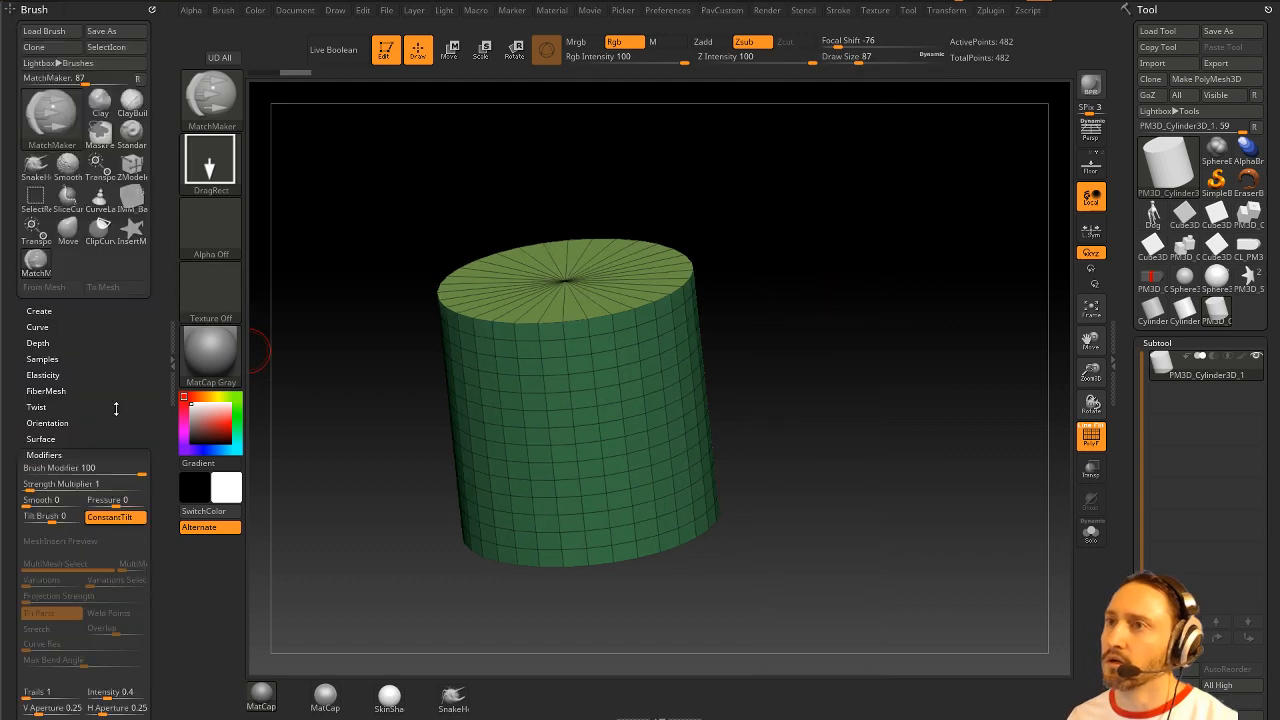
left_click(152, 10)
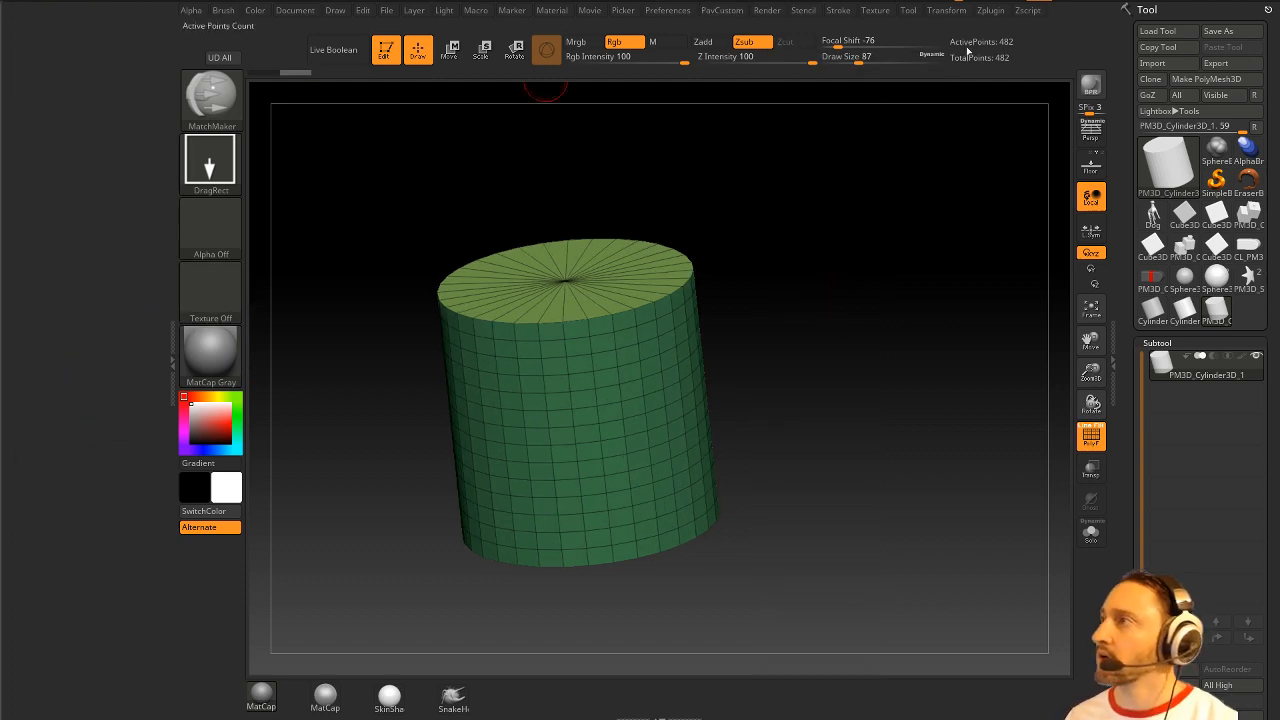
left_click(986, 12)
left_click_drag(380, 193, 86, 158)
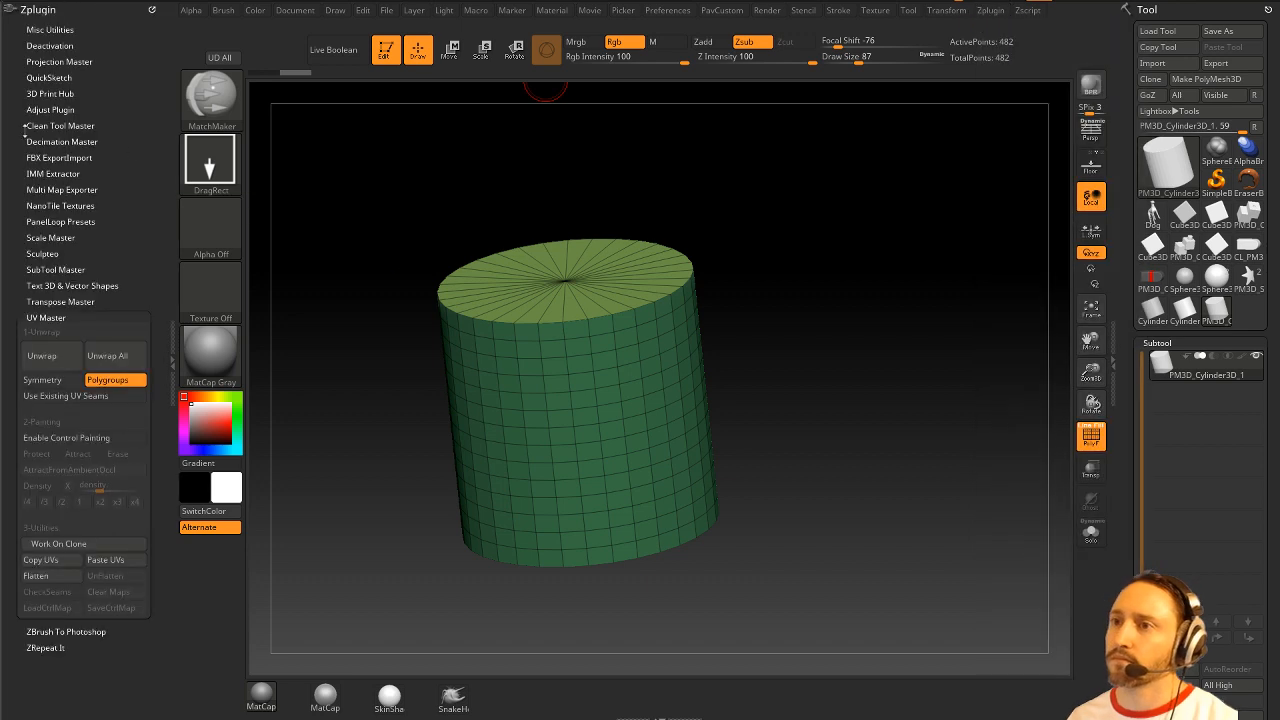
left_click(67, 317, "shift")
left_click(68, 317, "shift")
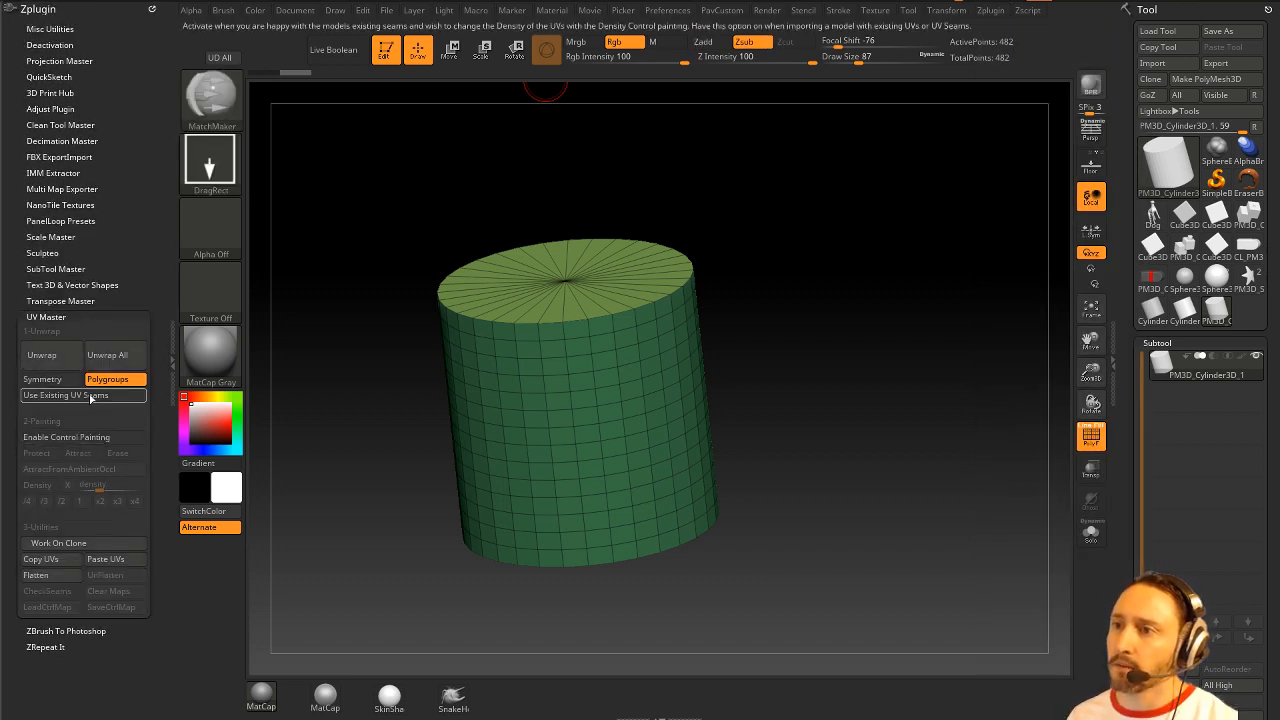
left_click(42, 379)
left_click(40, 355)
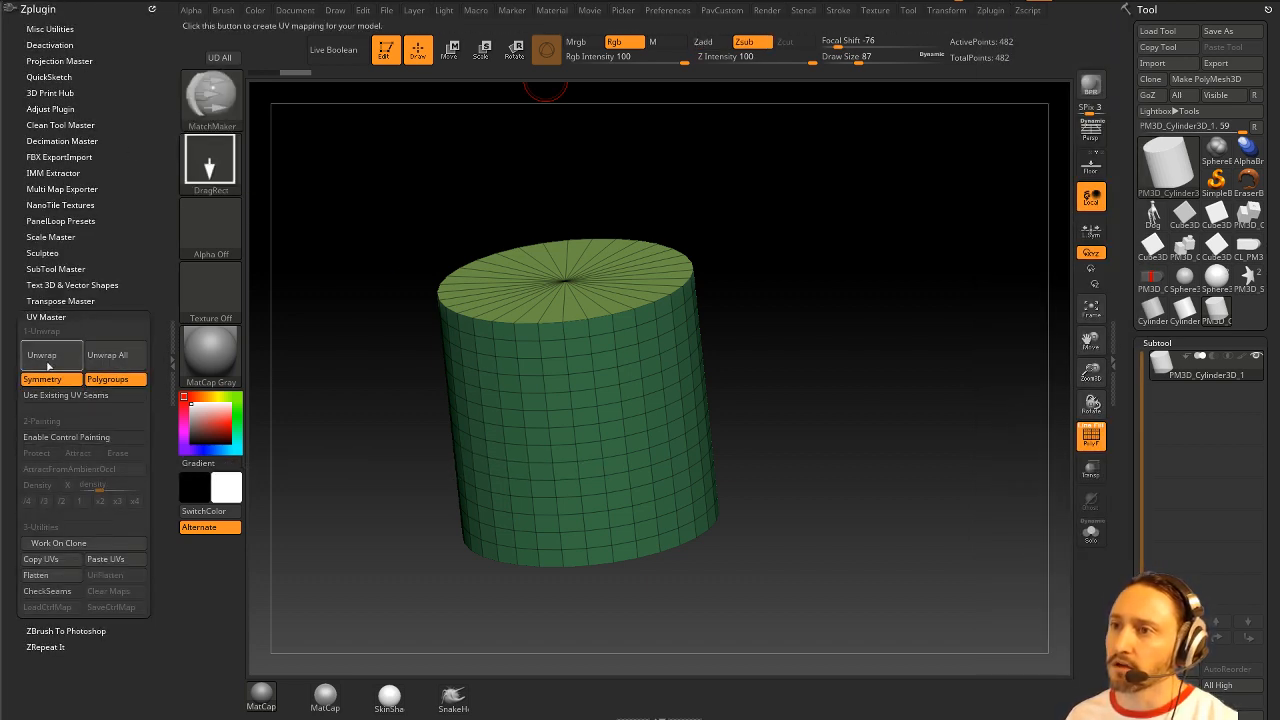
Step: Flatten the cylinder's UVs and select the Move brush at draw size 1
left_click(36, 575)
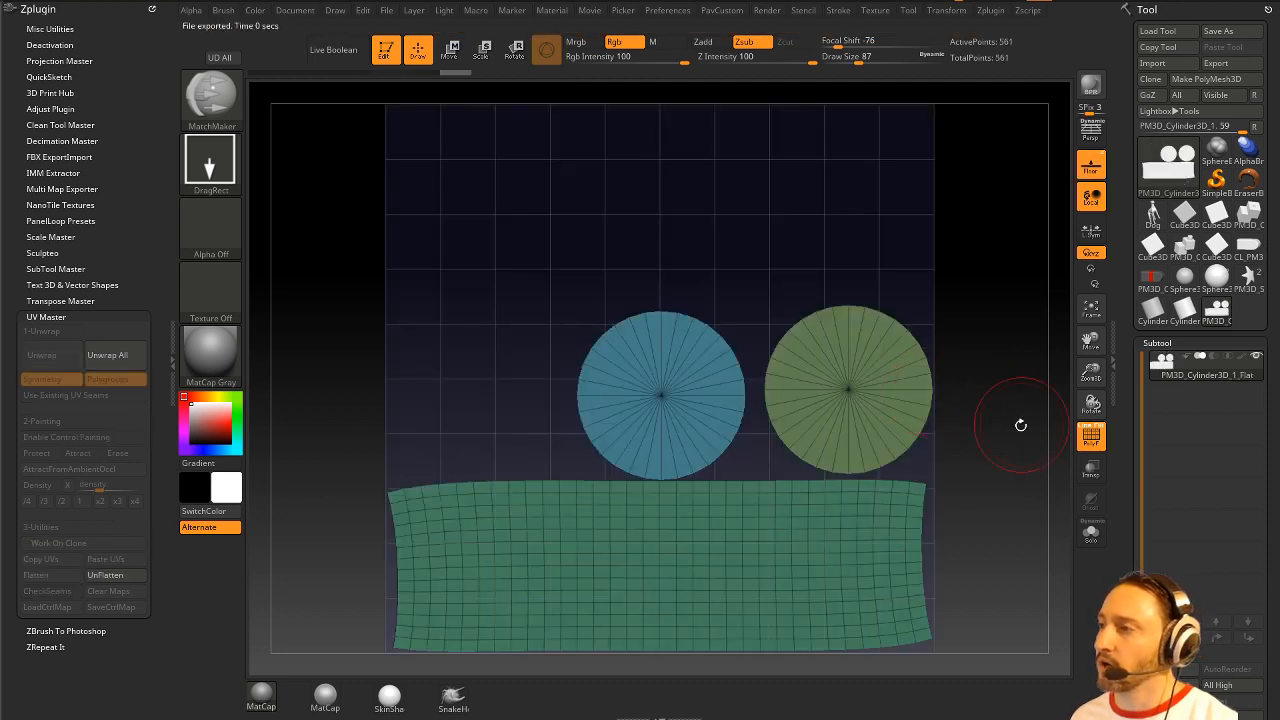
key("s")
left_click_drag(655, 373, 613, 371)
key("b")
key("m")
key("v")
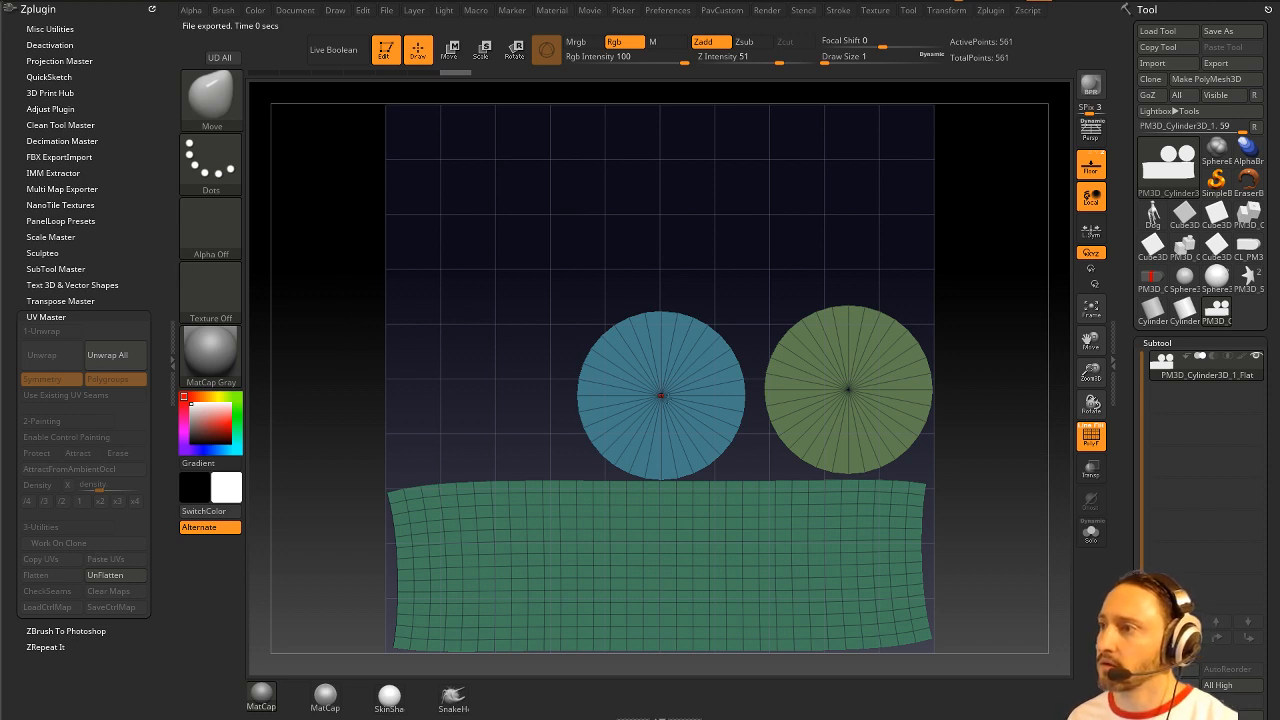
Step: Move both circular cap islands away from the side strip in the UV layout, and unflatten the cylinder
left_click_drag(661, 395, 596, 349)
left_click_drag(848, 389, 816, 360)
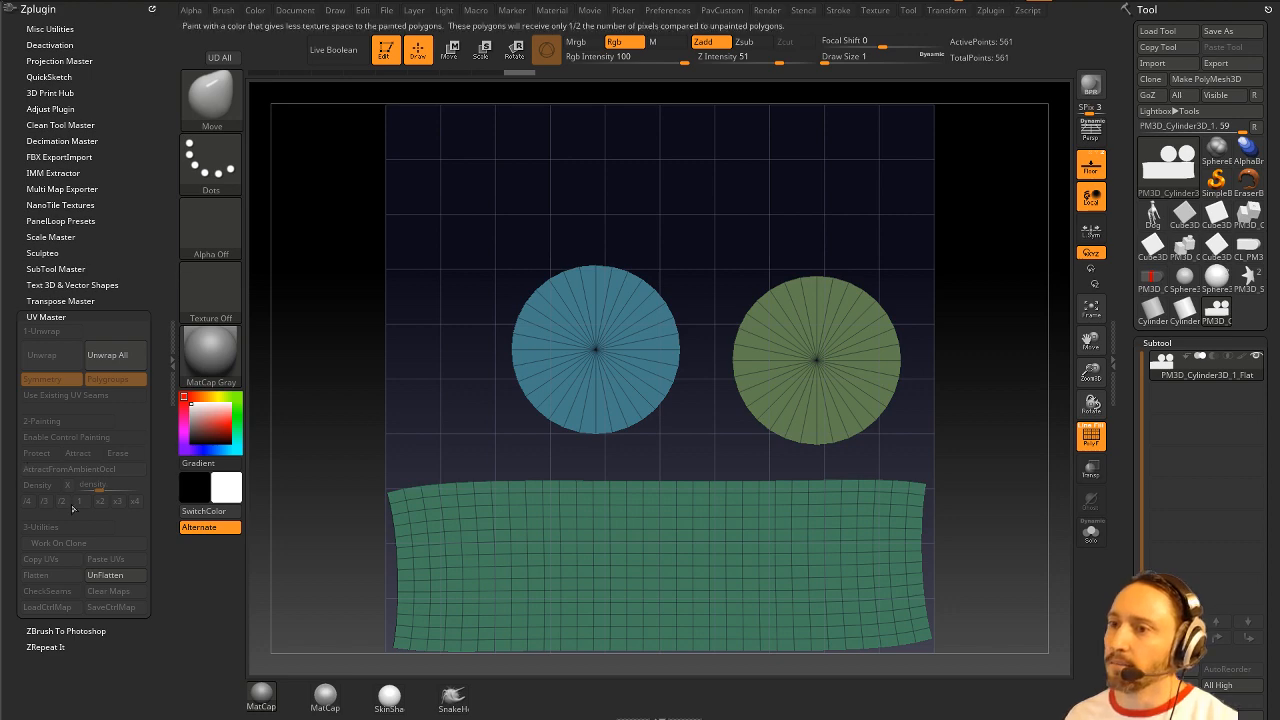
left_click(100, 577)
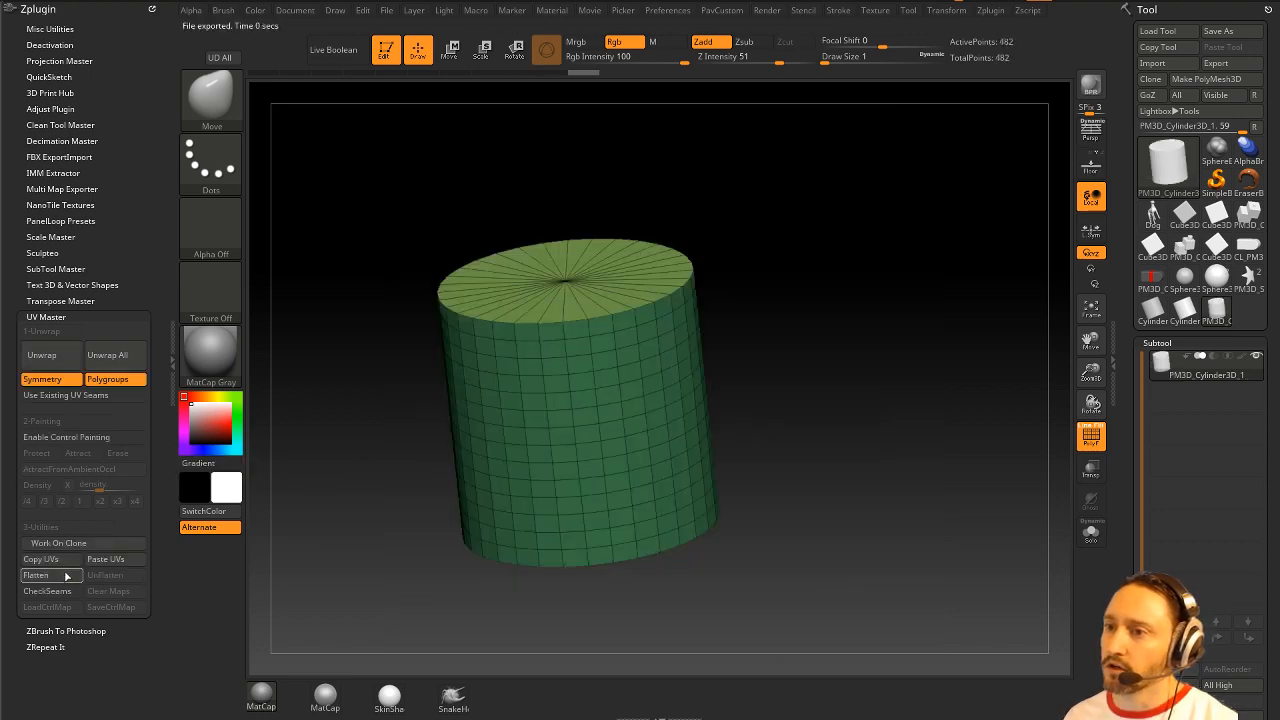
Step: Switch to the Standard brush at draw size 22 for the cylinder
left_click_drag(854, 300, 800, 289)
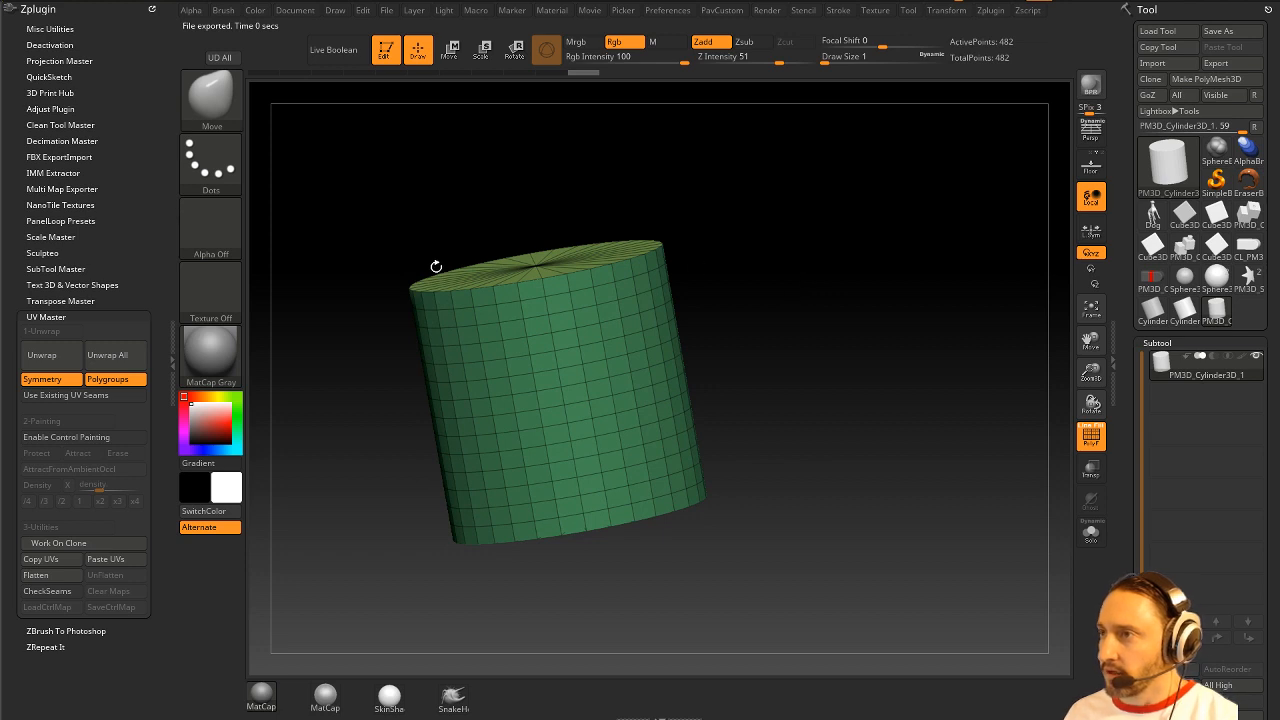
left_click_drag(642, 256, 562, 277)
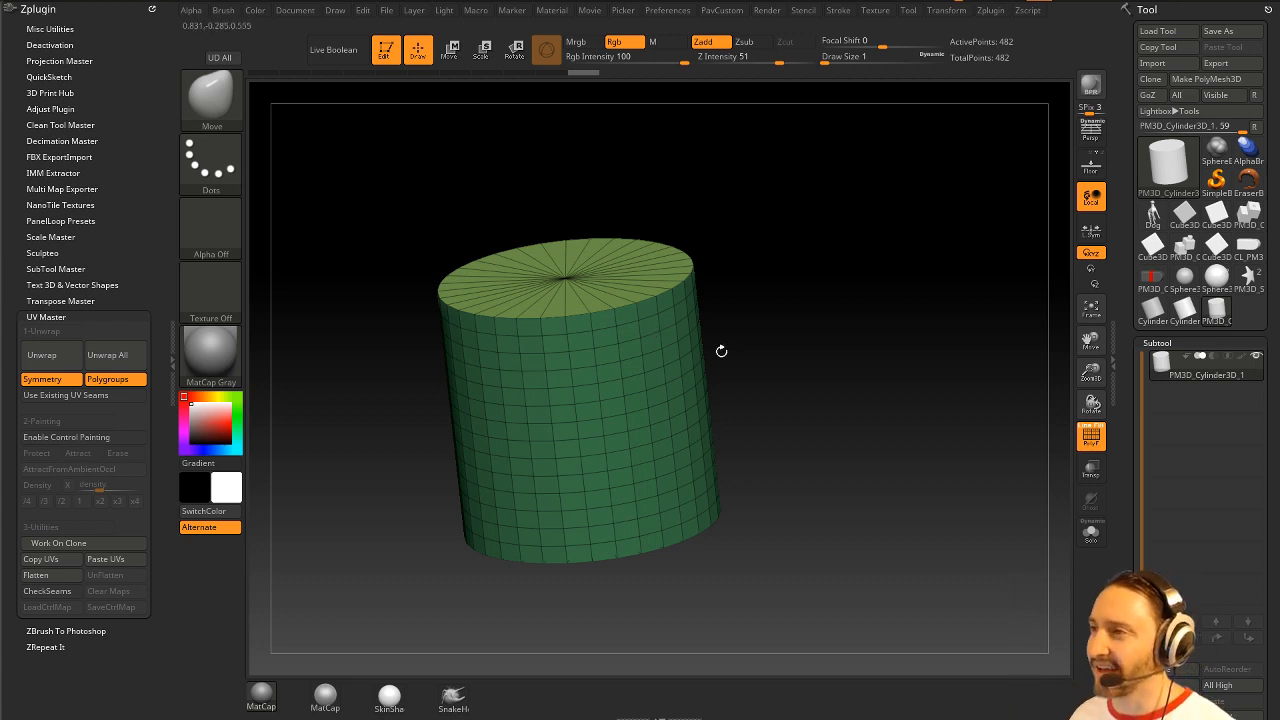
mouse_move(798, 333)
left_mouse_down()
mouse_move(819, 288)
mouse_move(838, 295)
mouse_move(831, 274)
mouse_move(717, 286)
left_mouse_up()
key("2")
key("s")
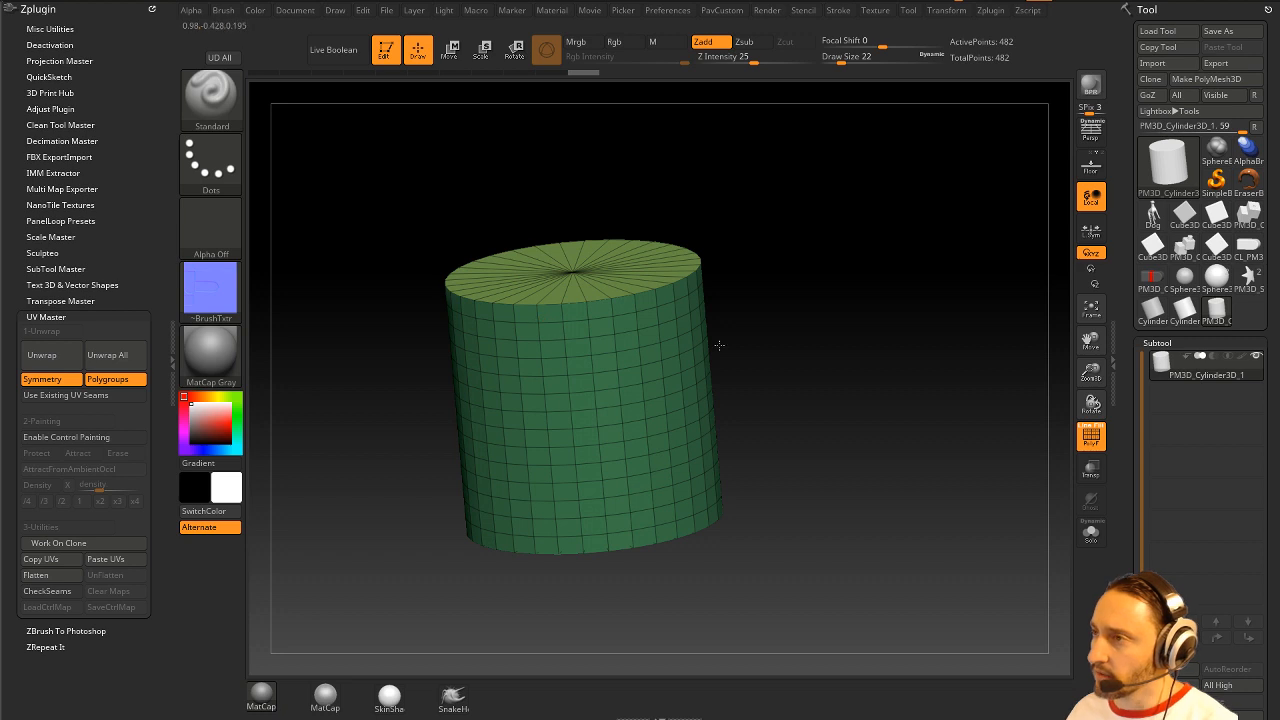
left_click_drag(719, 345, 861, 361)
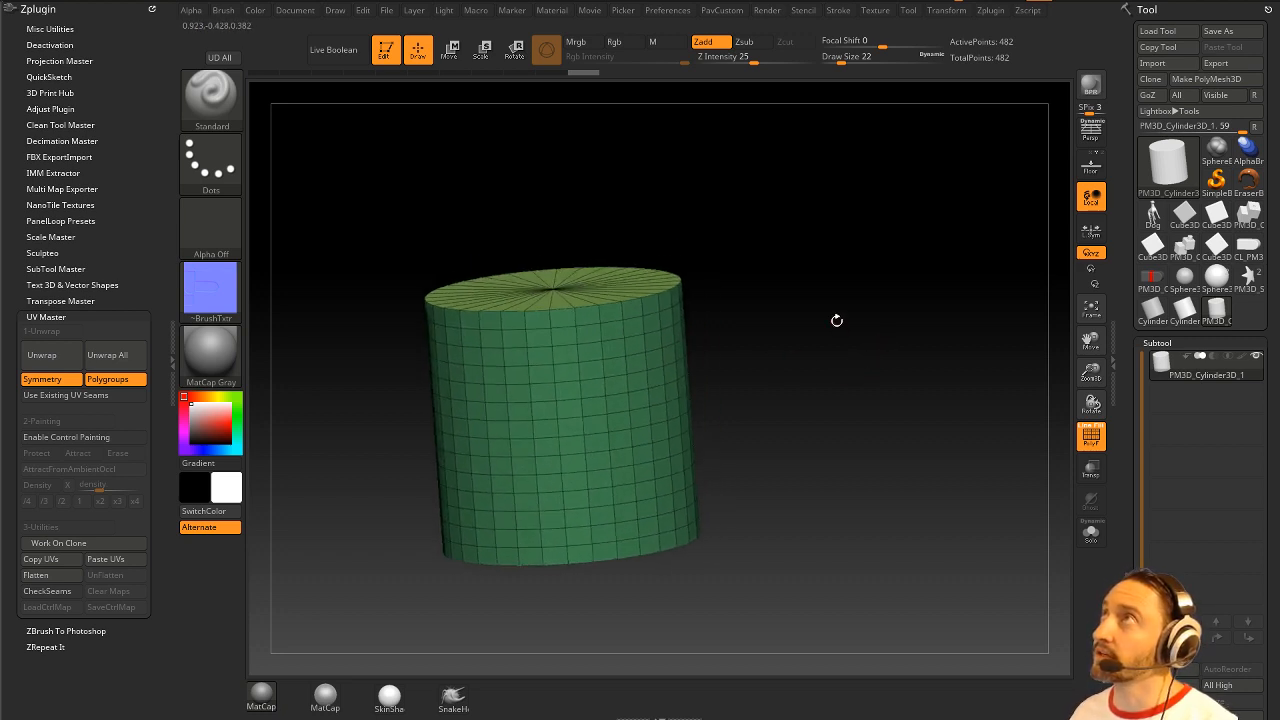
left_click_drag(837, 320, 841, 341)
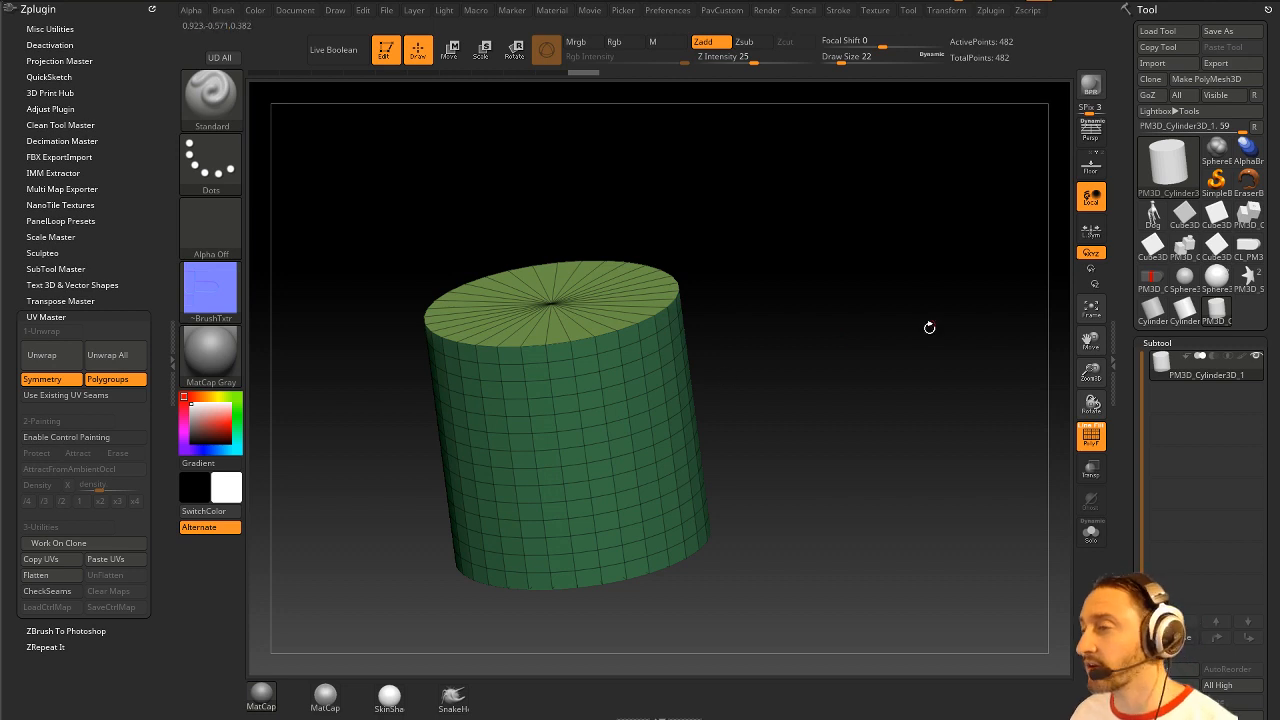
left_click_drag(929, 326, 881, 358)
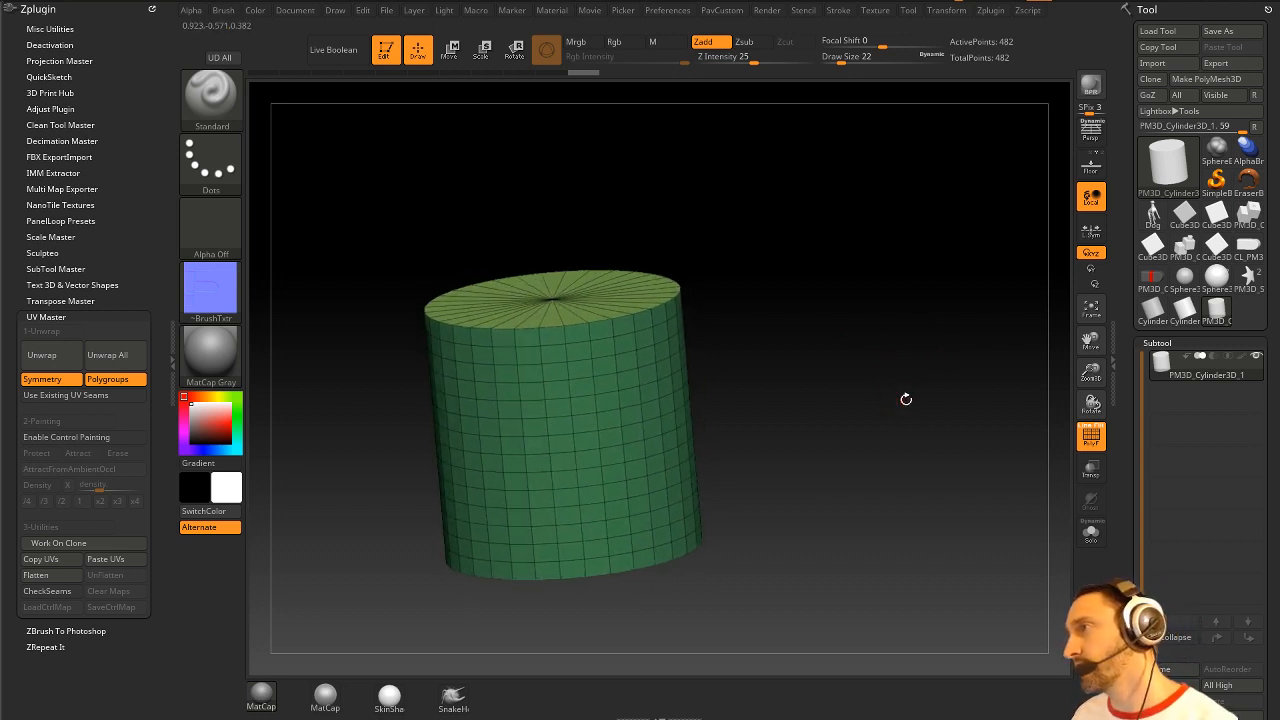
left_click_drag(780, 334, 775, 340)
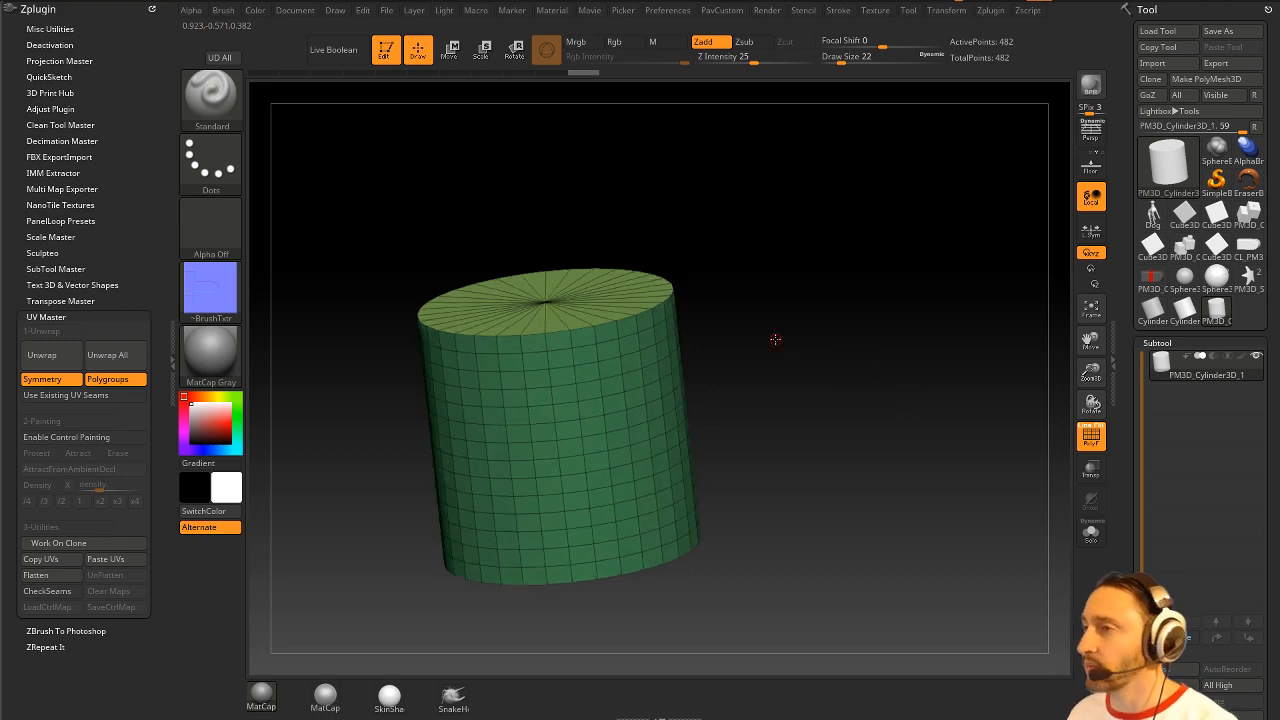
Step: Isolate the cylinder's side polygroup, show all polygroups again and inspect both end caps
left_click(597, 349, "ctrl+shift")
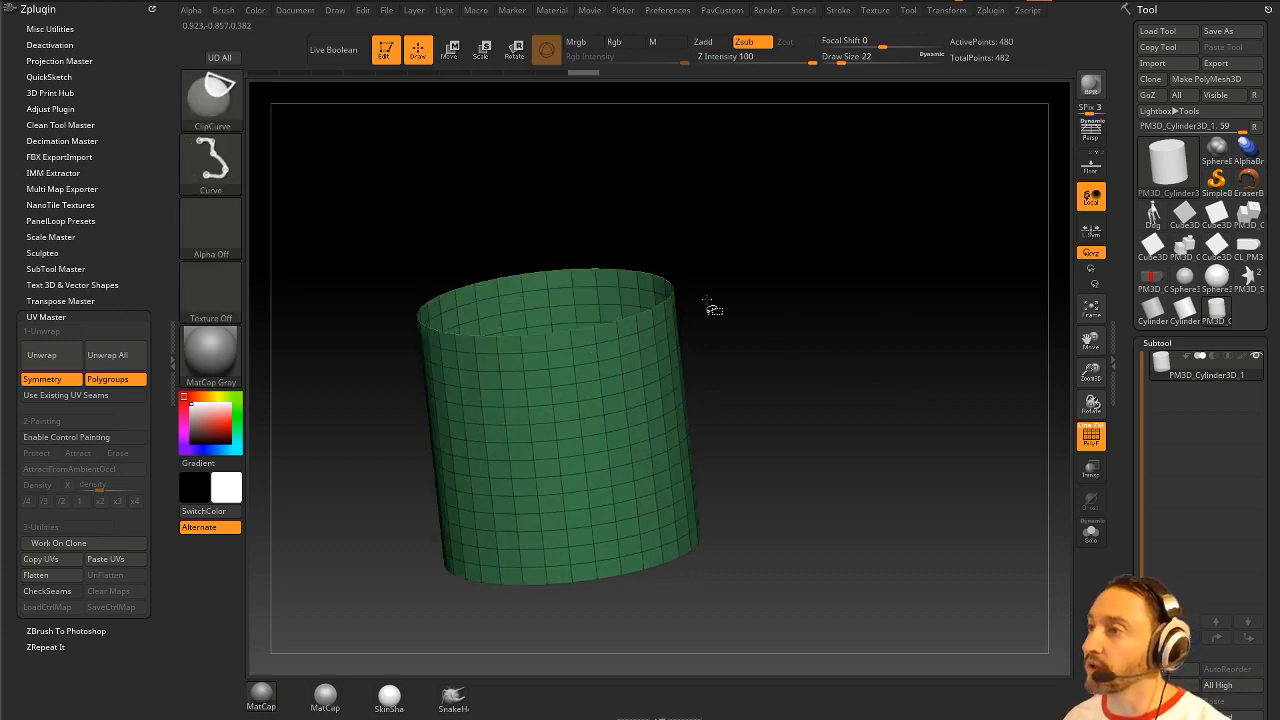
left_click_drag(711, 306, 884, 330)
left_click(886, 334, "ctrl+shift")
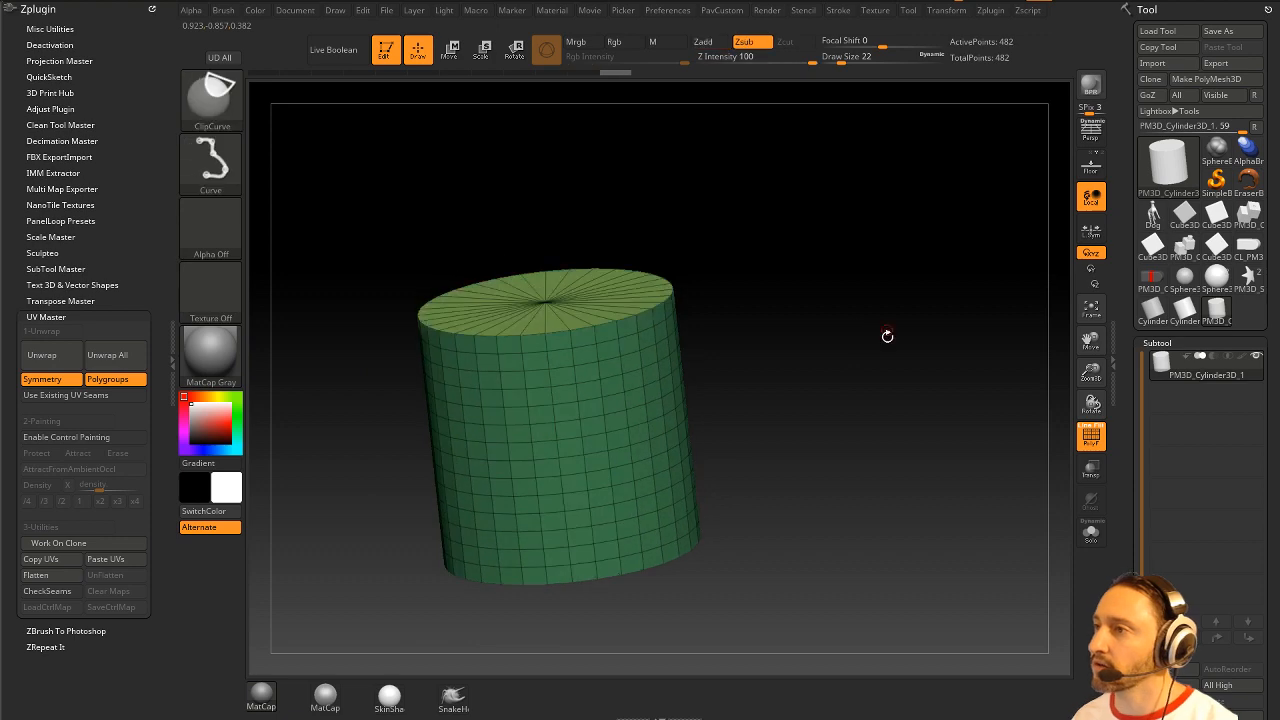
left_click_drag(790, 352, 796, 270)
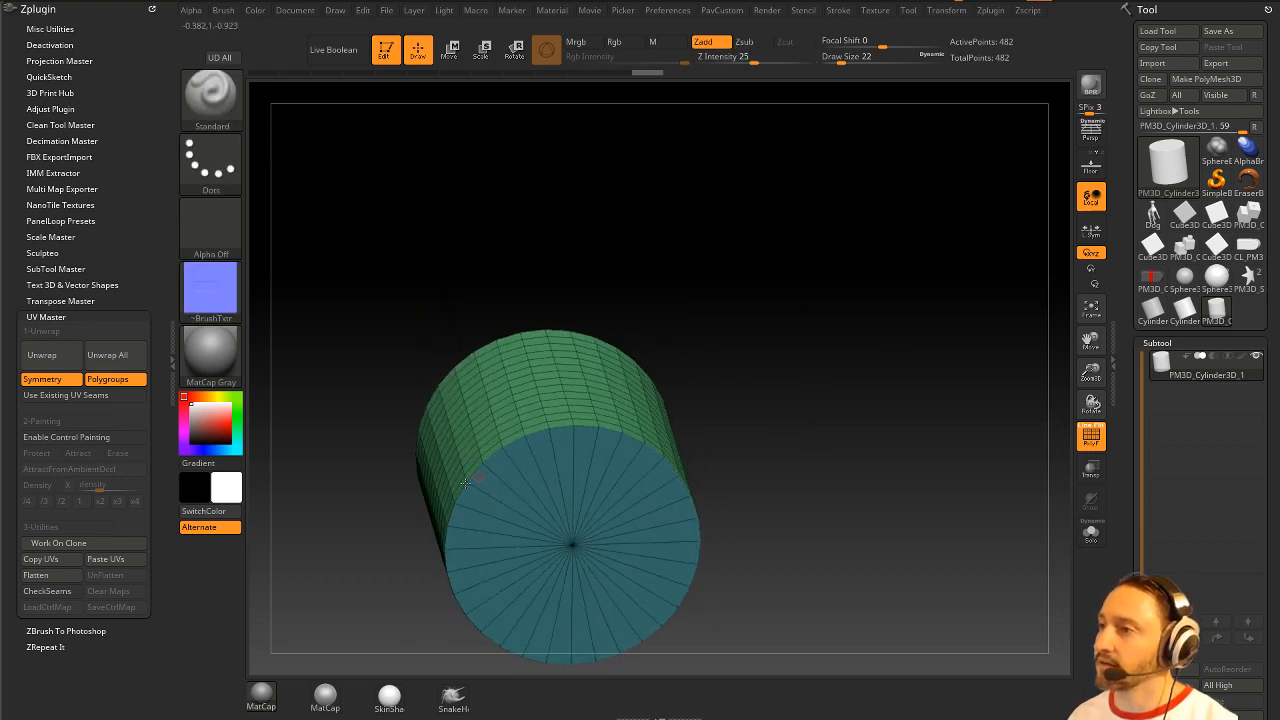
left_click_drag(768, 382, 793, 407)
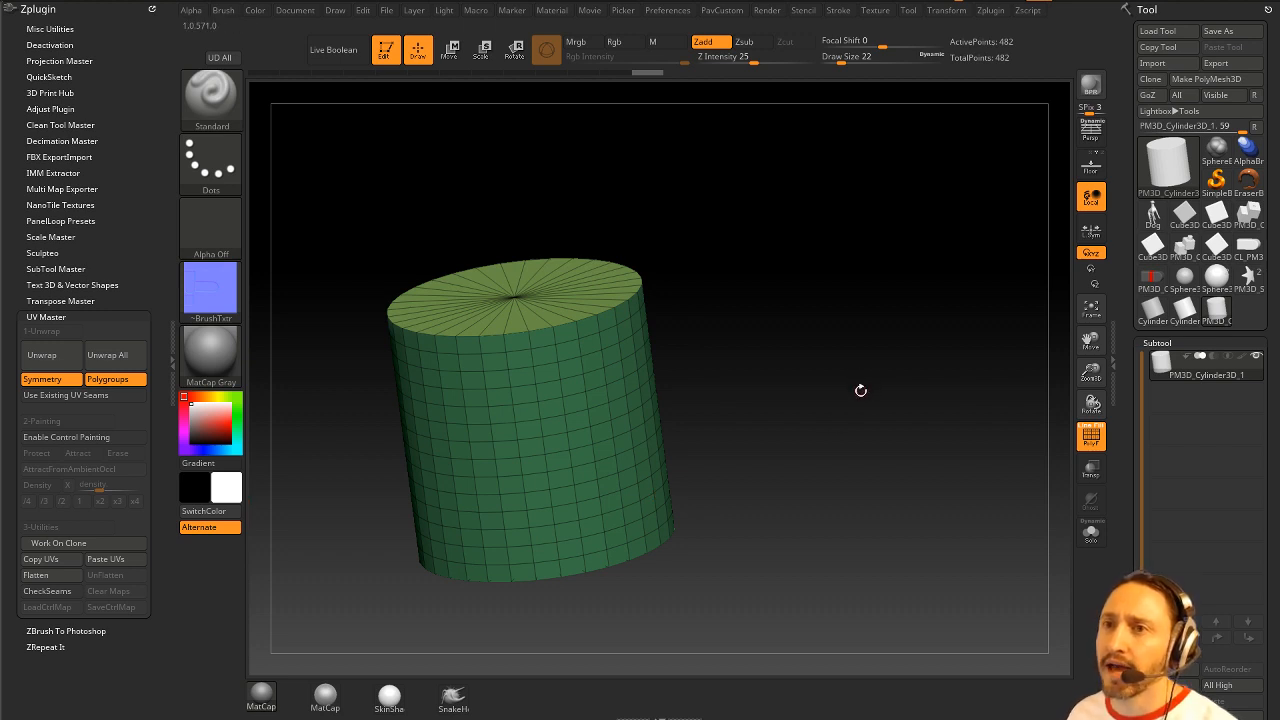
Step: Load the Dog model in place of the cylinder, hide its polygon wireframe and show the whole dog enlarged
left_click(1152, 214)
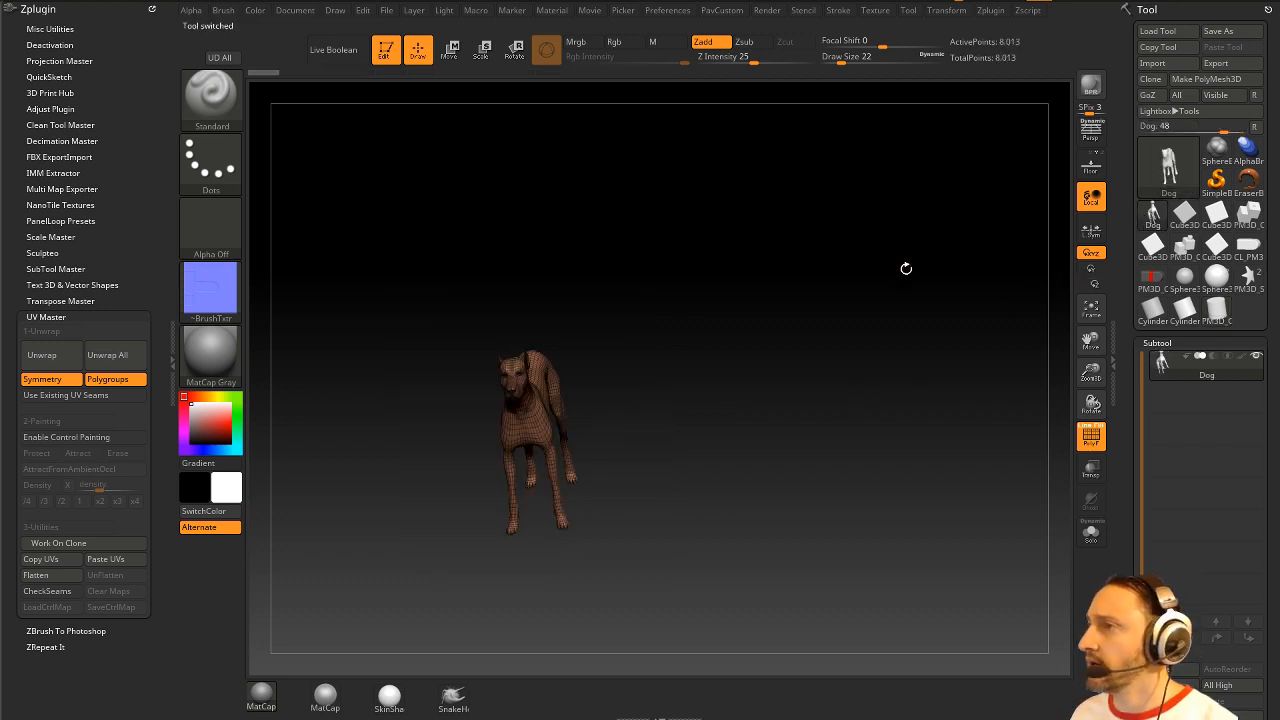
left_click_drag(906, 269, 1066, 446, "alt")
left_click(1090, 439)
left_click_drag(872, 348, 955, 358, "alt")
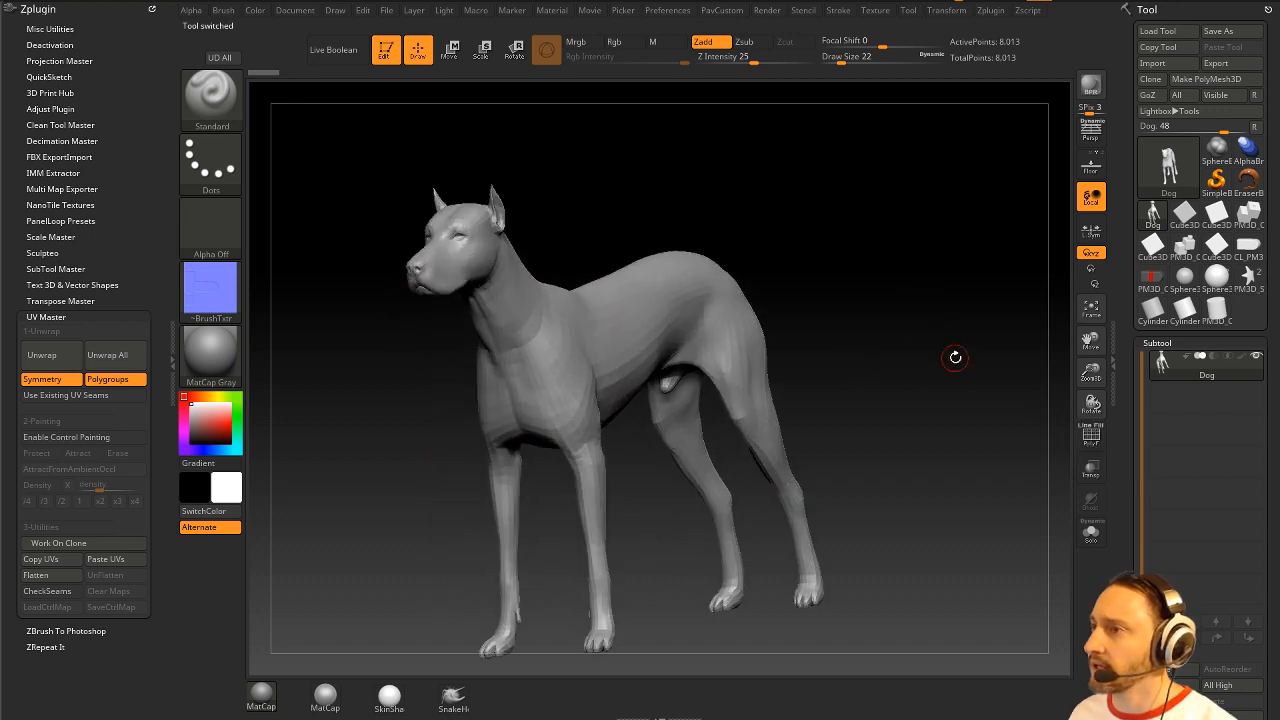
Step: Subdivide the dog mesh three times
key("ctrl+d")
key("ctrl+d")
key("ctrl+d")
key("space")
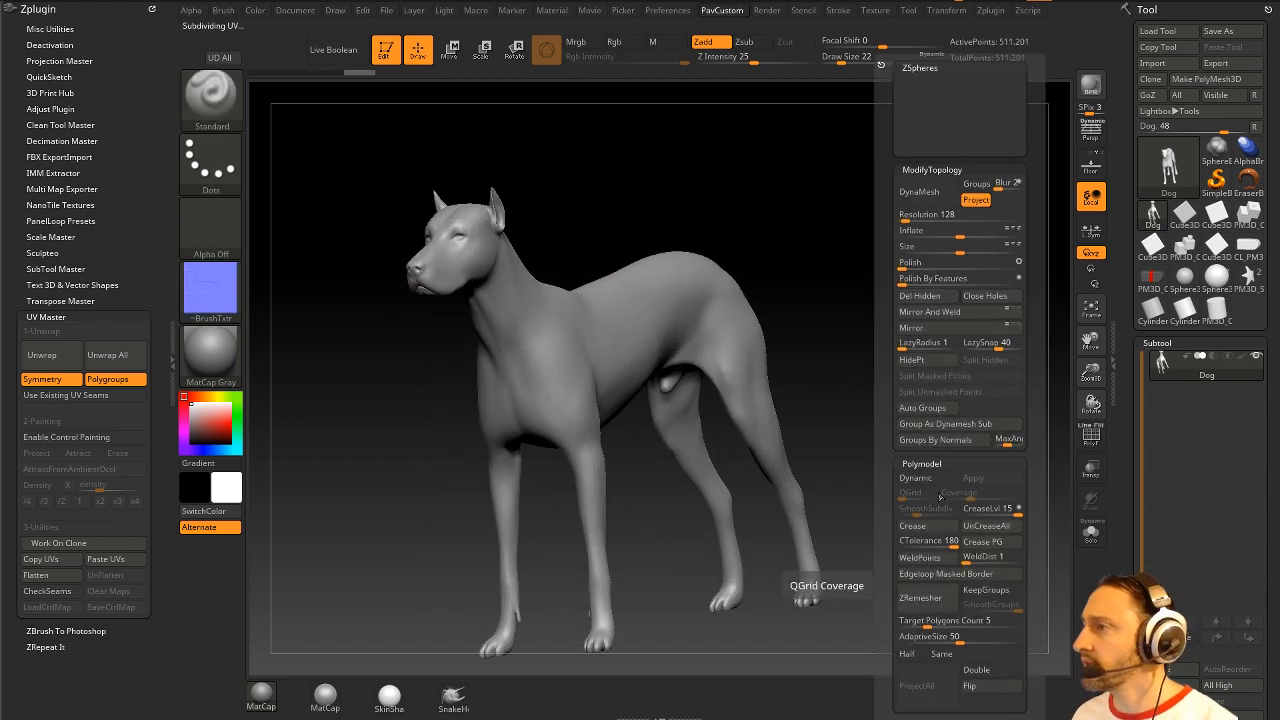
left_click_drag(1128, 458, 1119, 242)
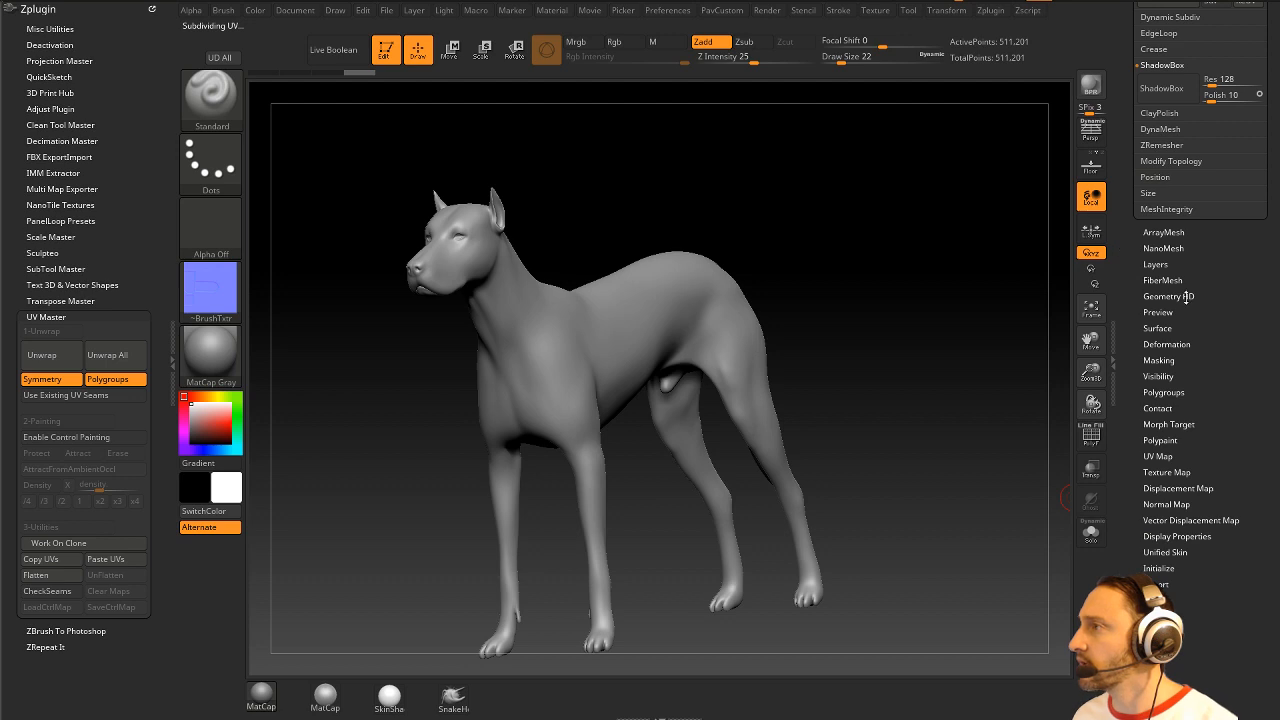
Step: Turn off the brush texture and sculpt a diagonal groove with smaller strokes on the dog's flank, using draw sizes 18 and 7
left_click_drag(908, 206, 893, 219, "alt")
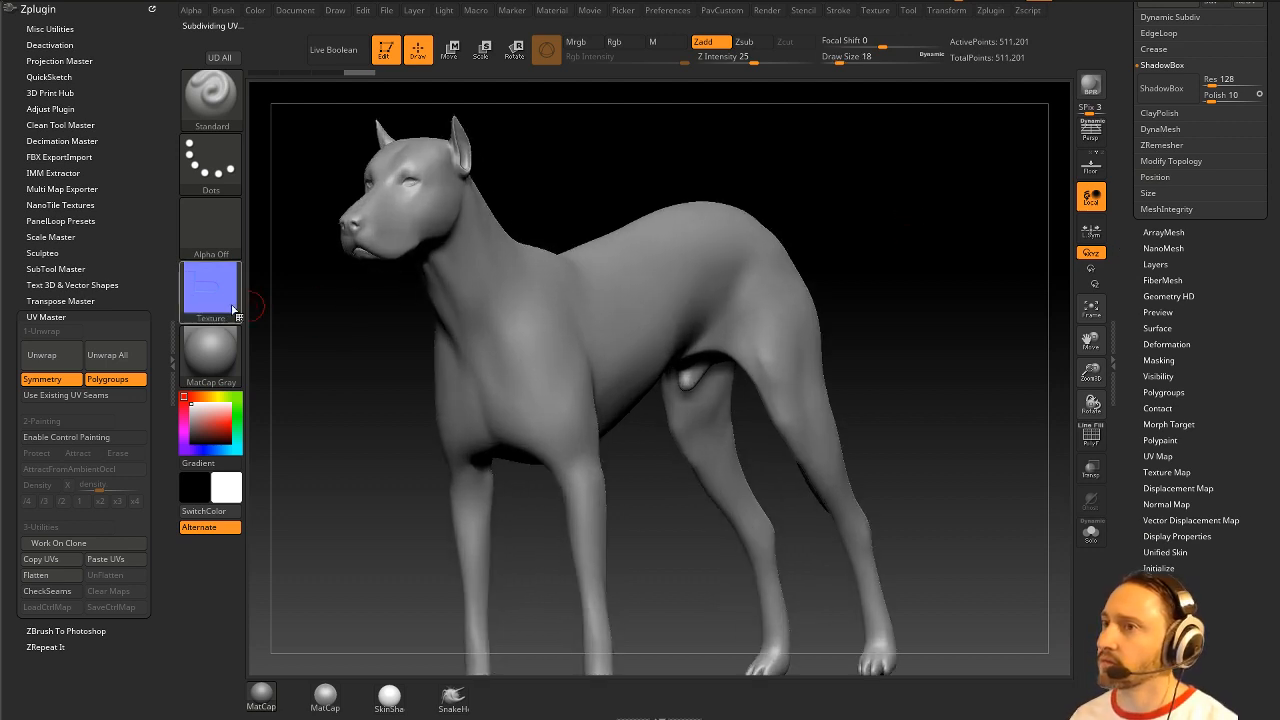
left_click(233, 308)
left_click(292, 303)
left_click_drag(664, 260, 612, 325)
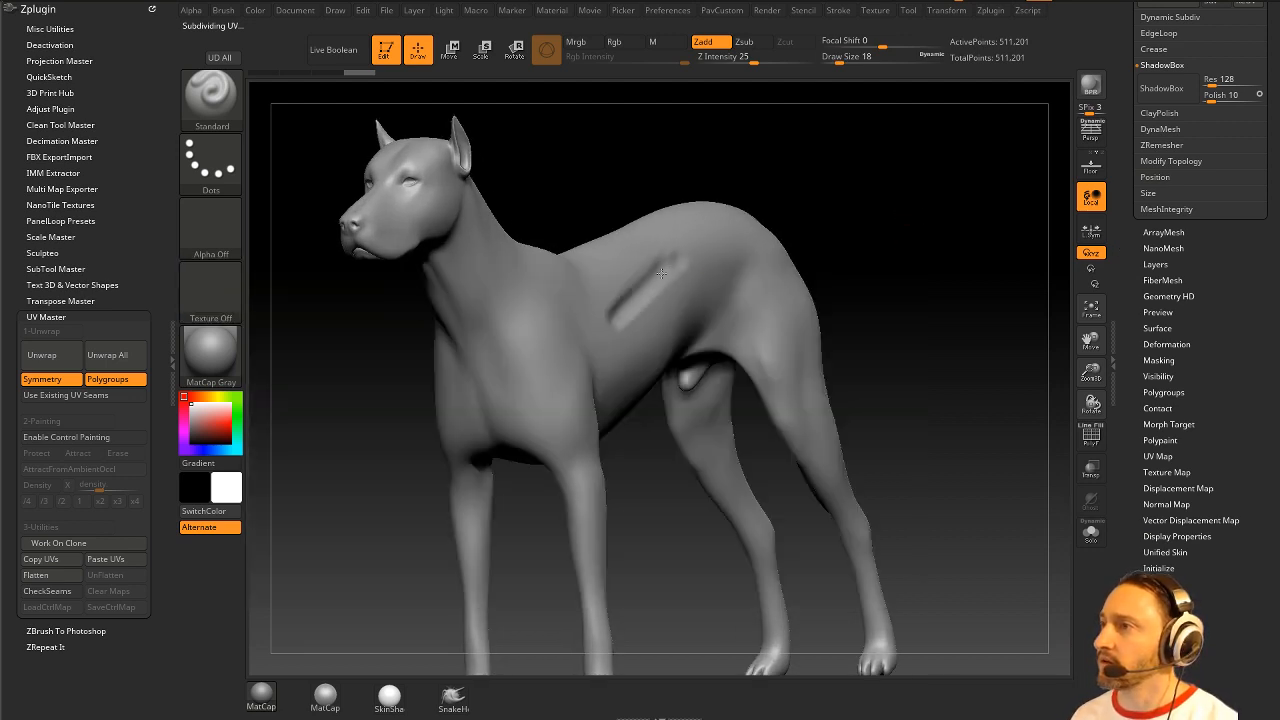
left_click_drag(686, 288, 680, 288)
mouse_move(650, 292)
left_mouse_down()
mouse_move(660, 316)
mouse_move(656, 304)
left_mouse_up()
left_click_drag(866, 234, 784, 268, "alt")
key("space")
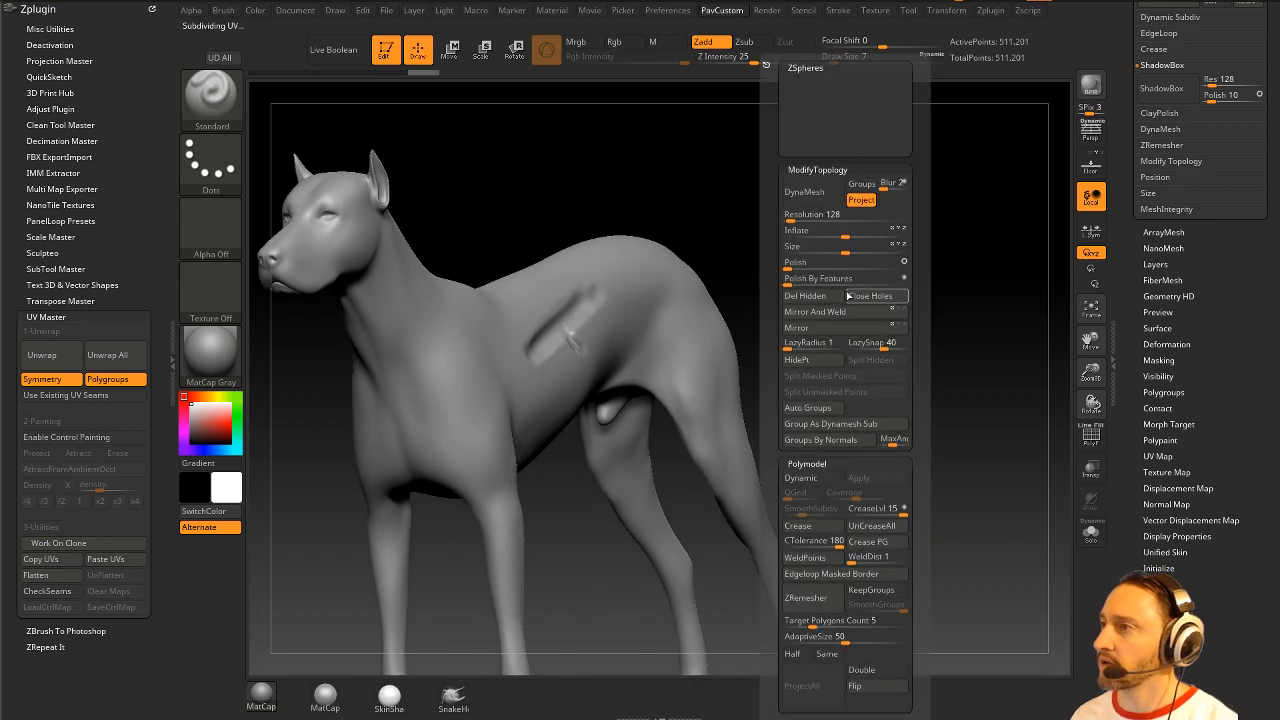
key("shift")
Step: Add surface noise to the dog with a noise scale of about 20 and strength -0.00073, and apply it to the mesh
left_click(1159, 328)
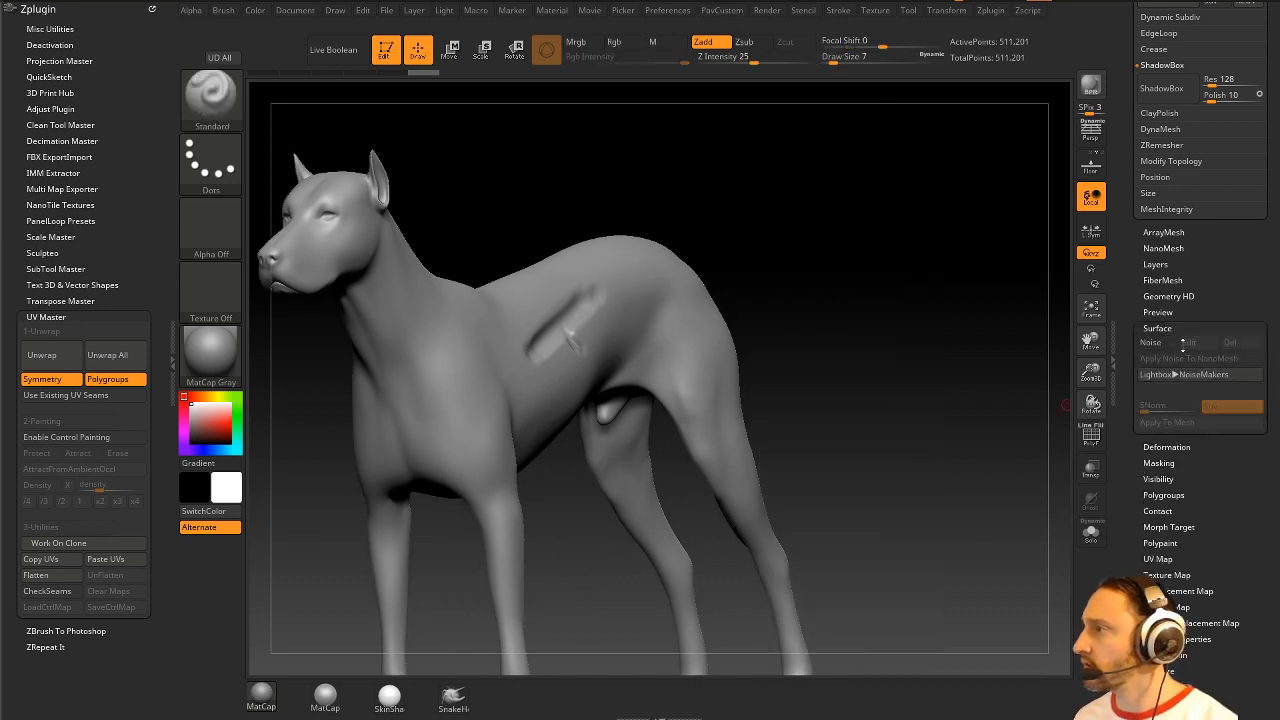
left_click(1158, 344)
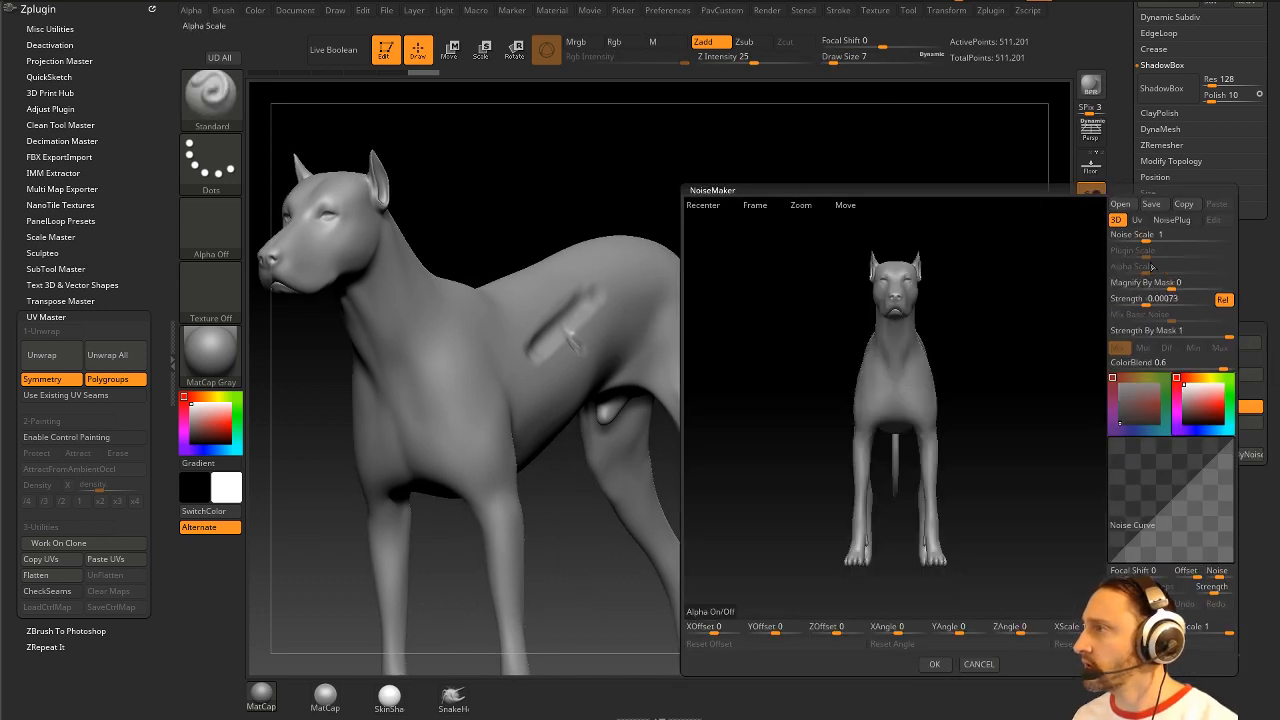
left_click_drag(1145, 234, 1202, 235)
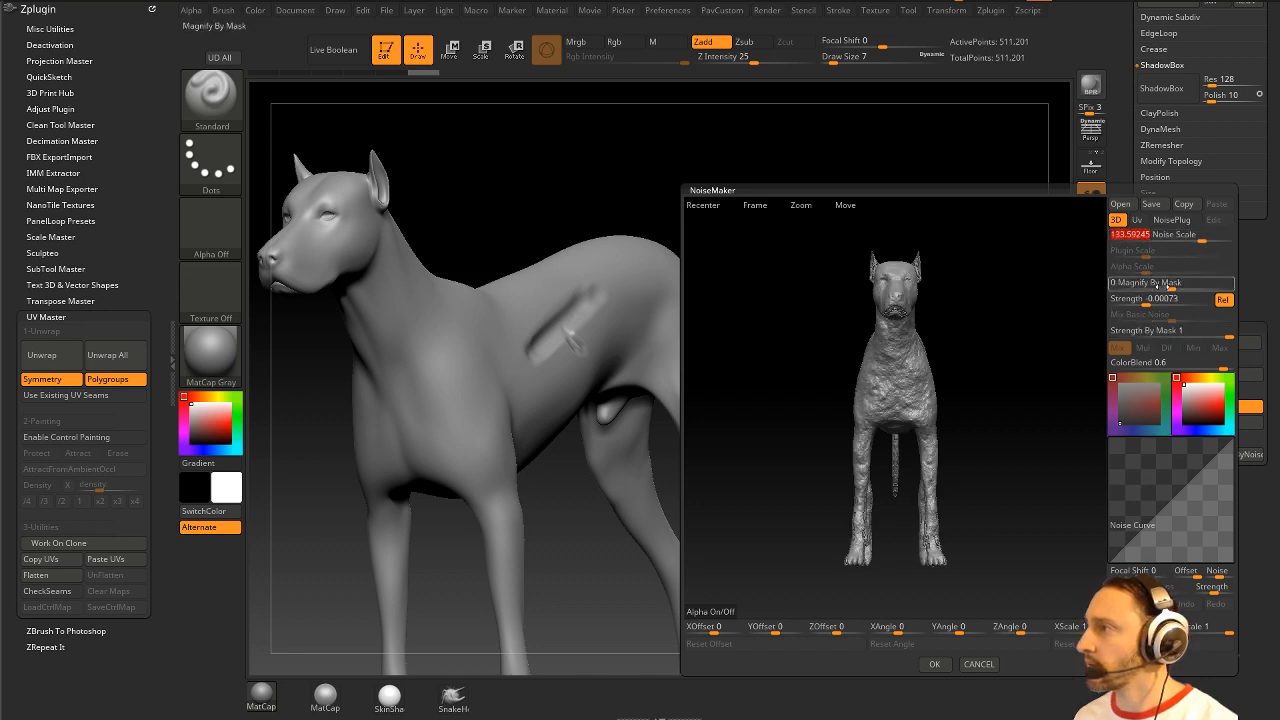
left_click(1173, 238)
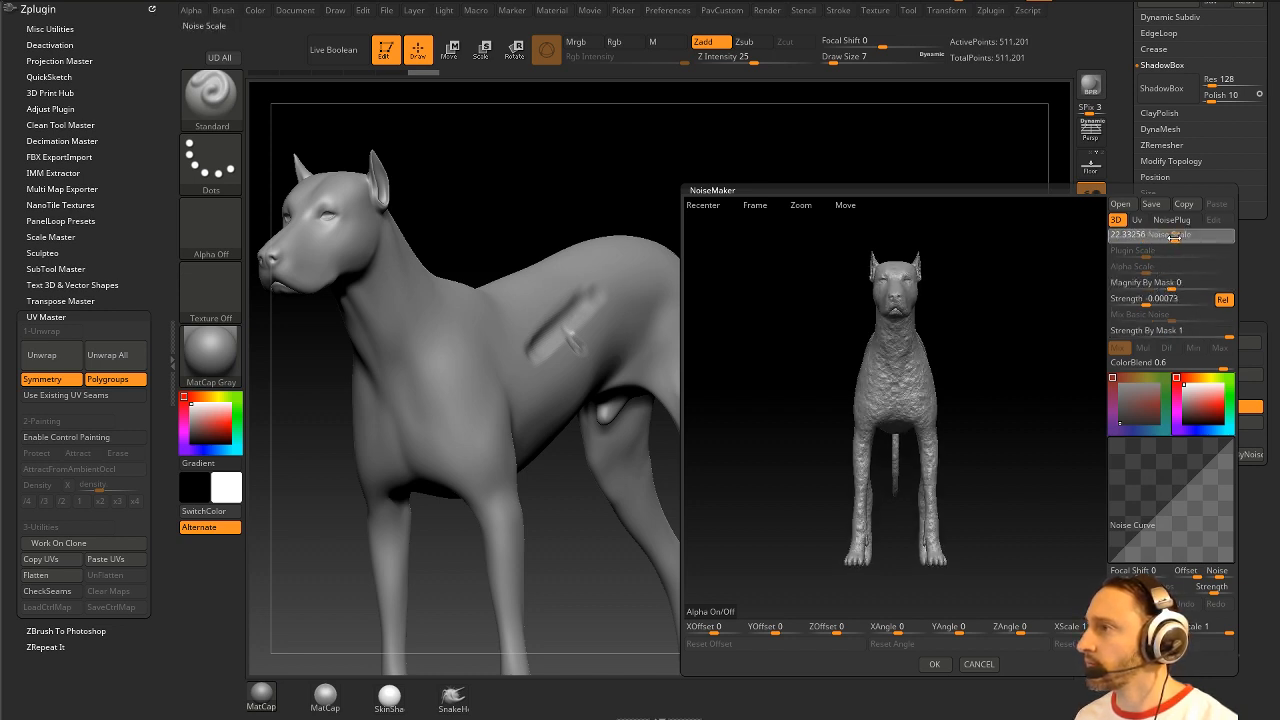
left_click(934, 664)
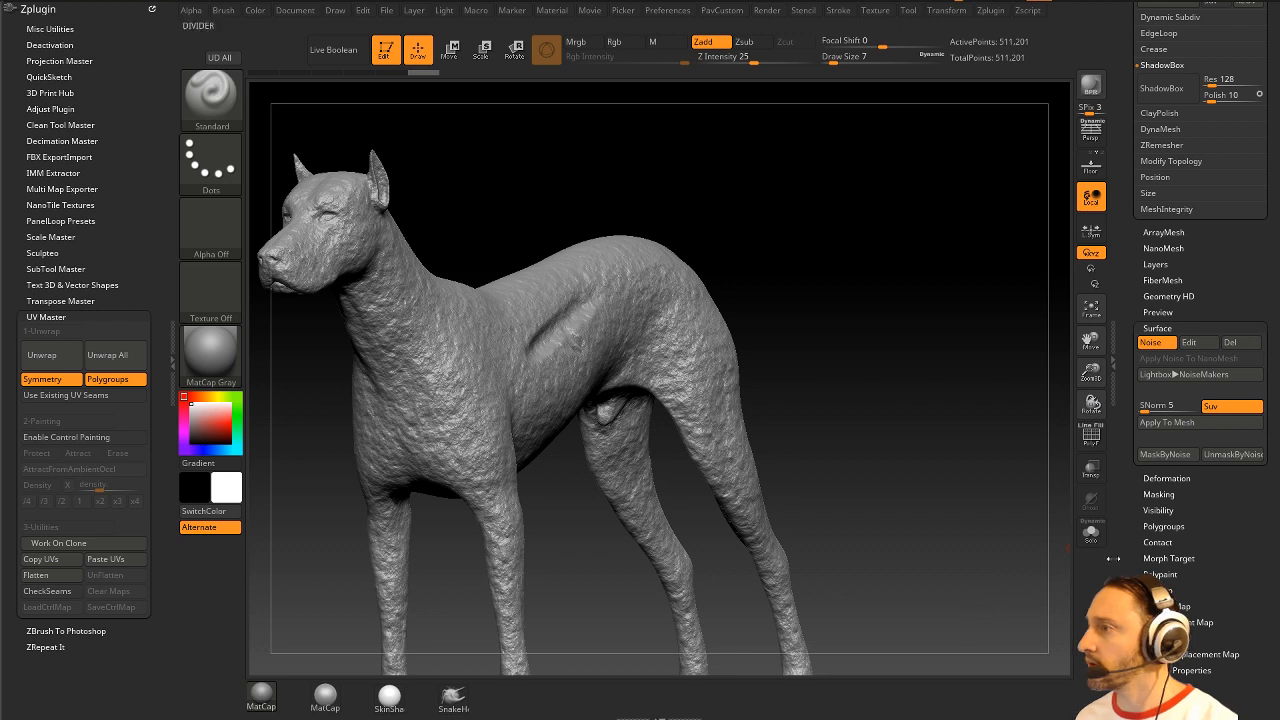
left_click(1167, 422)
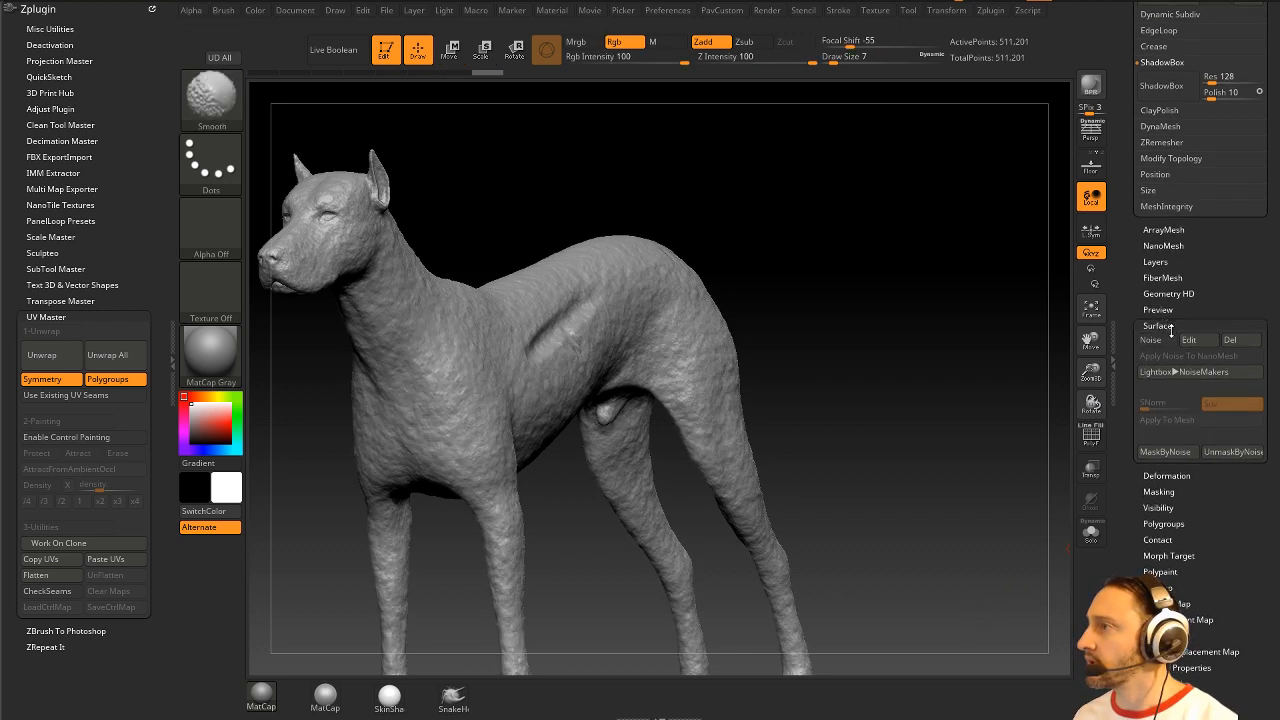
Step: Mask the dog by cavity with blur 2 and intensity 0
left_click(1157, 327, "shift")
left_click(1158, 358, "shift")
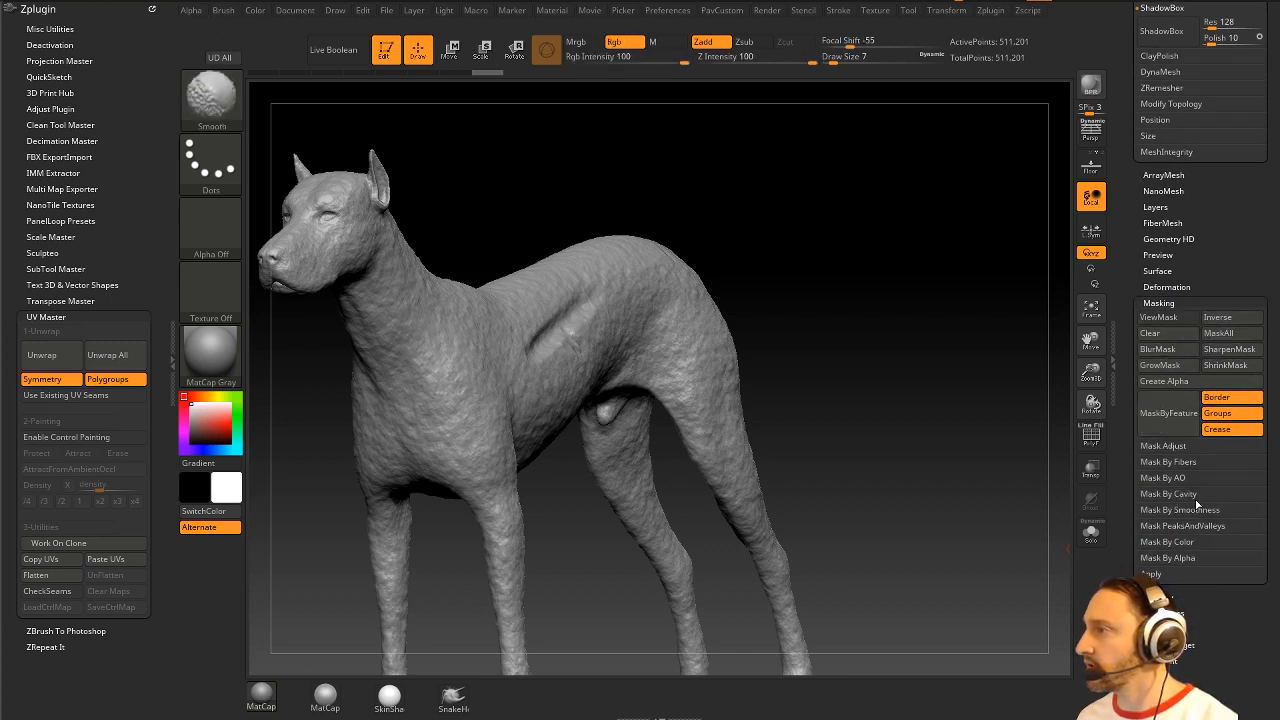
left_click(1168, 494, "shift")
left_click(1178, 486)
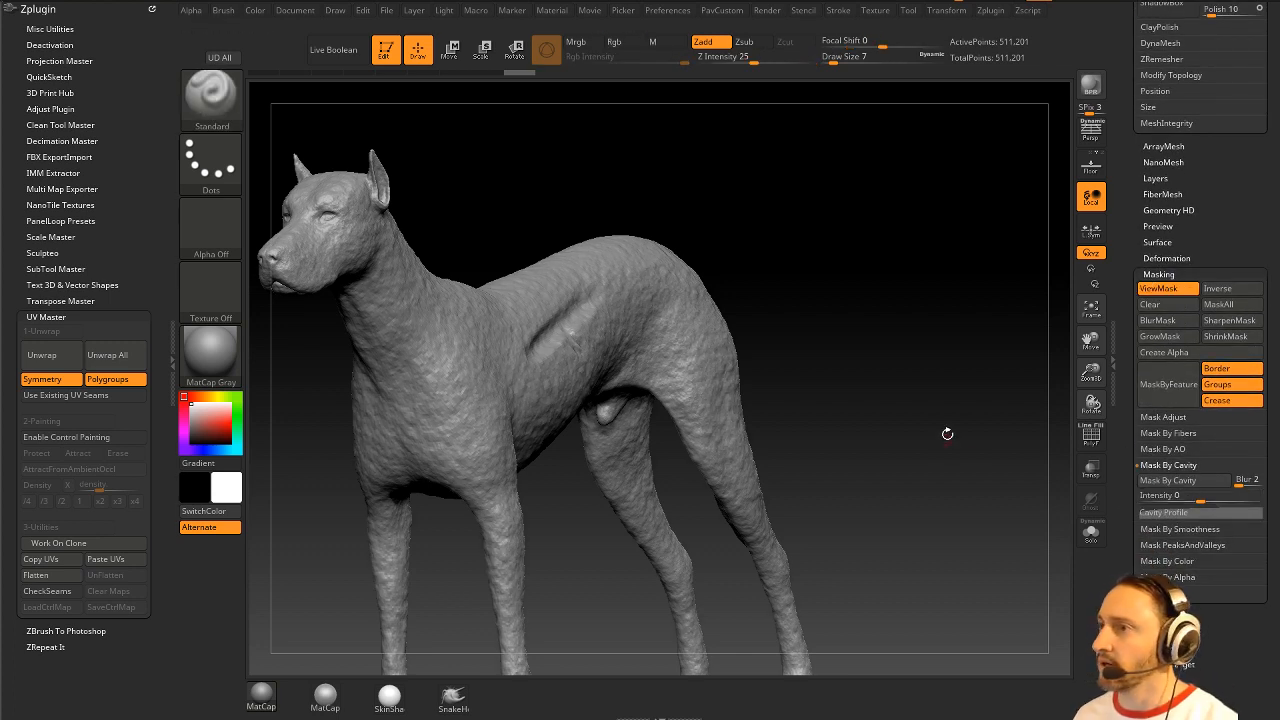
left_click_drag(1003, 442, 975, 446)
left_click_drag(943, 400, 998, 406, "alt")
Step: Fill the whole unmasked dog with red and set the current colour back to white
left_click(229, 425)
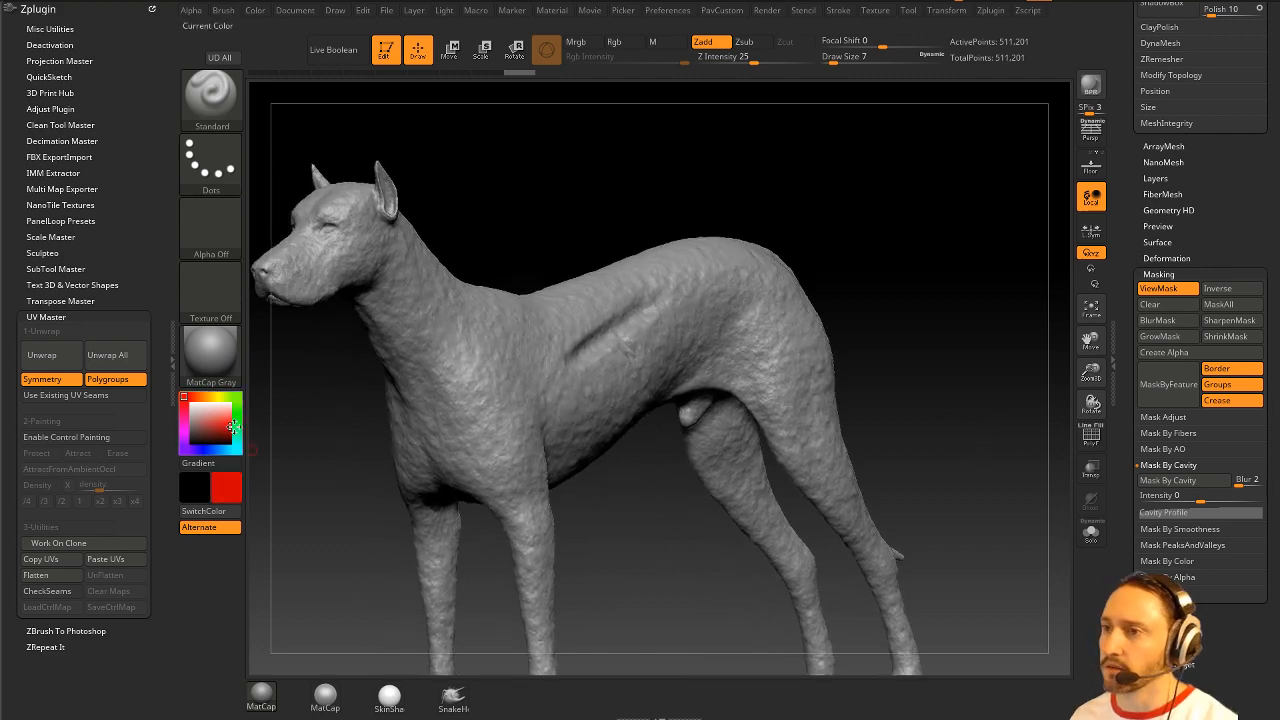
left_click(990, 301, "ctrl")
left_click(197, 424)
left_click_drag(197, 424, 185, 404)
mouse_move(919, 289)
left_mouse_down("ctrl")
mouse_move(937, 287)
mouse_move(942, 305)
left_mouse_up("ctrl")
Step: Turn the surface noise on again to check its NoiseMaker settings, and switch it off without applying it
left_click_drag(1128, 417, 1123, 394)
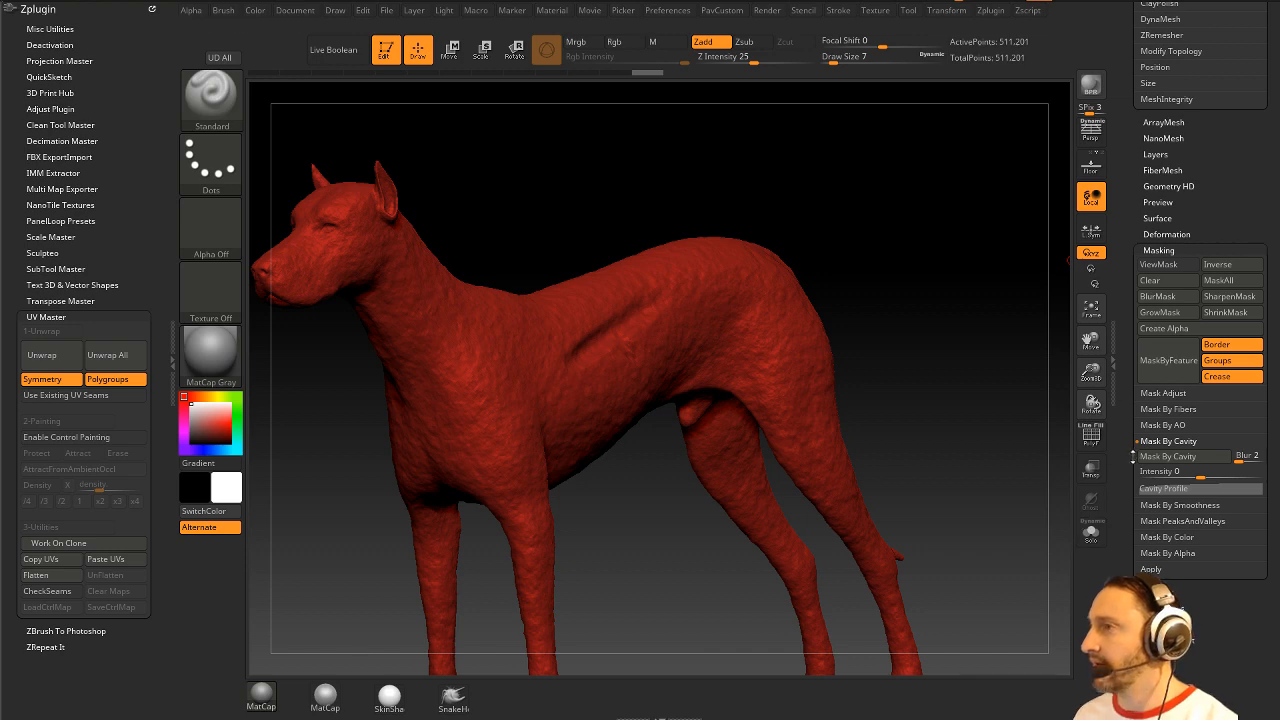
key("shift")
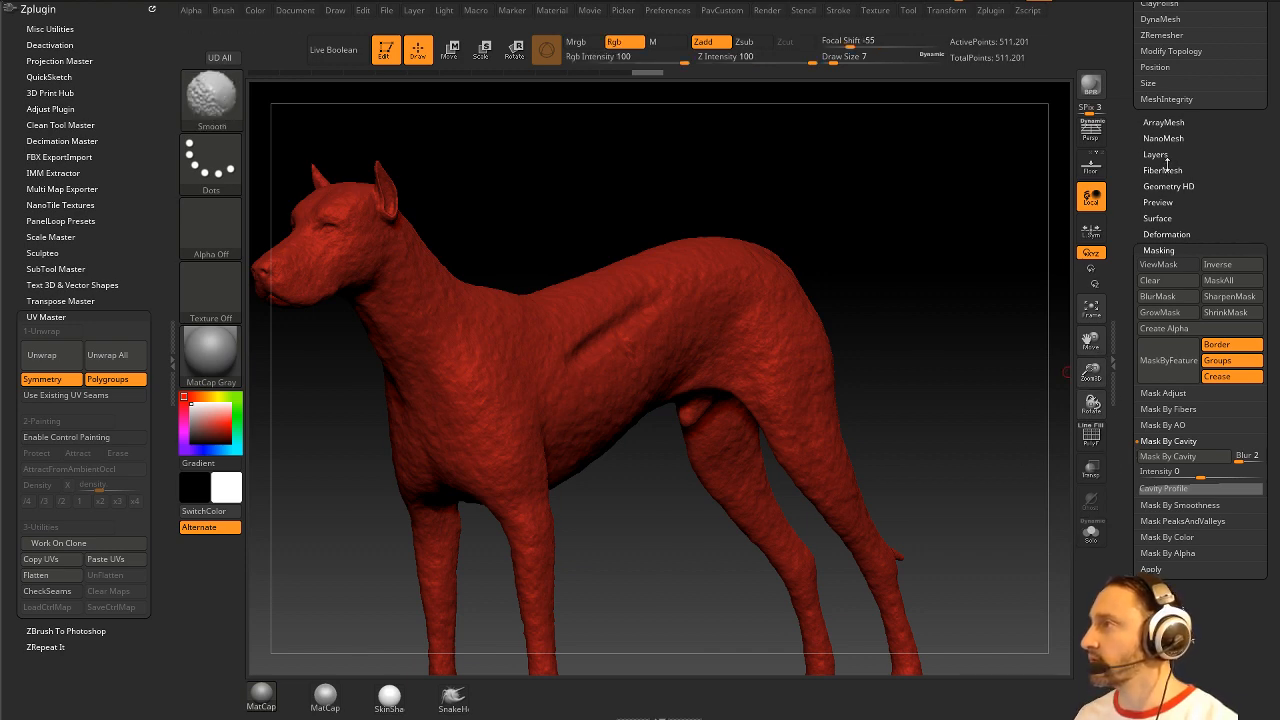
left_click(1157, 218)
left_click(1160, 195)
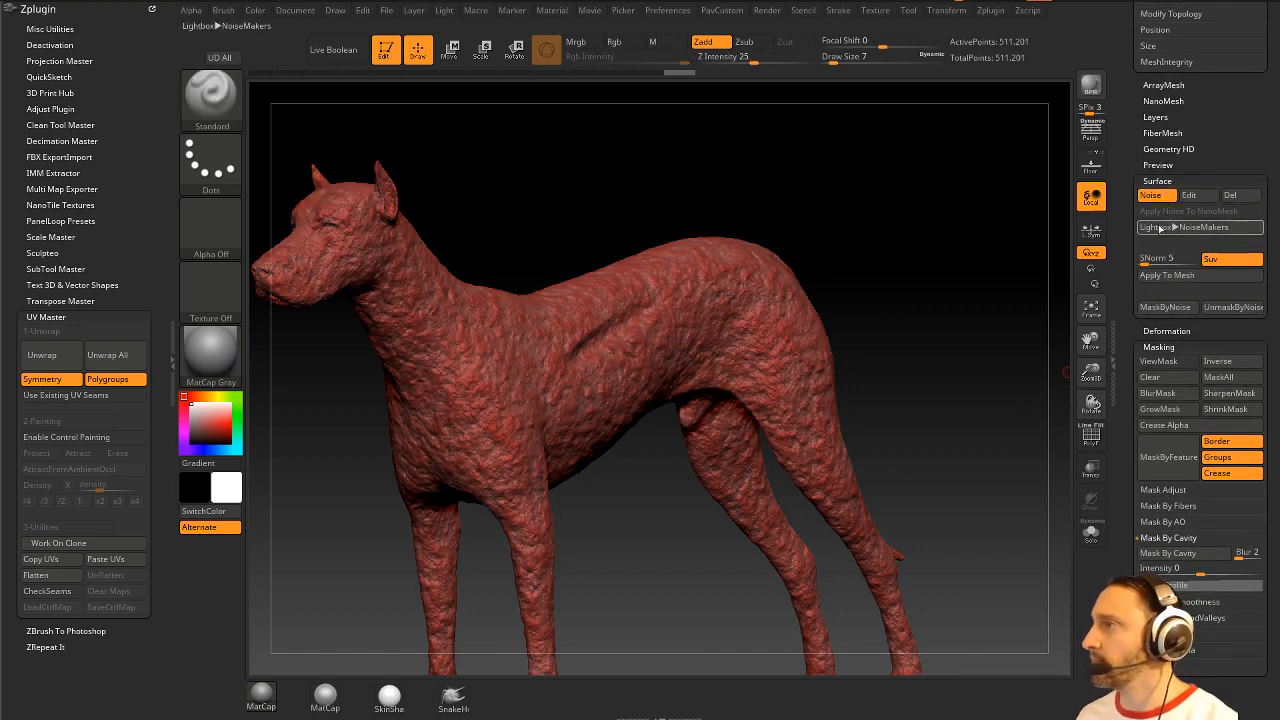
left_click(1189, 196)
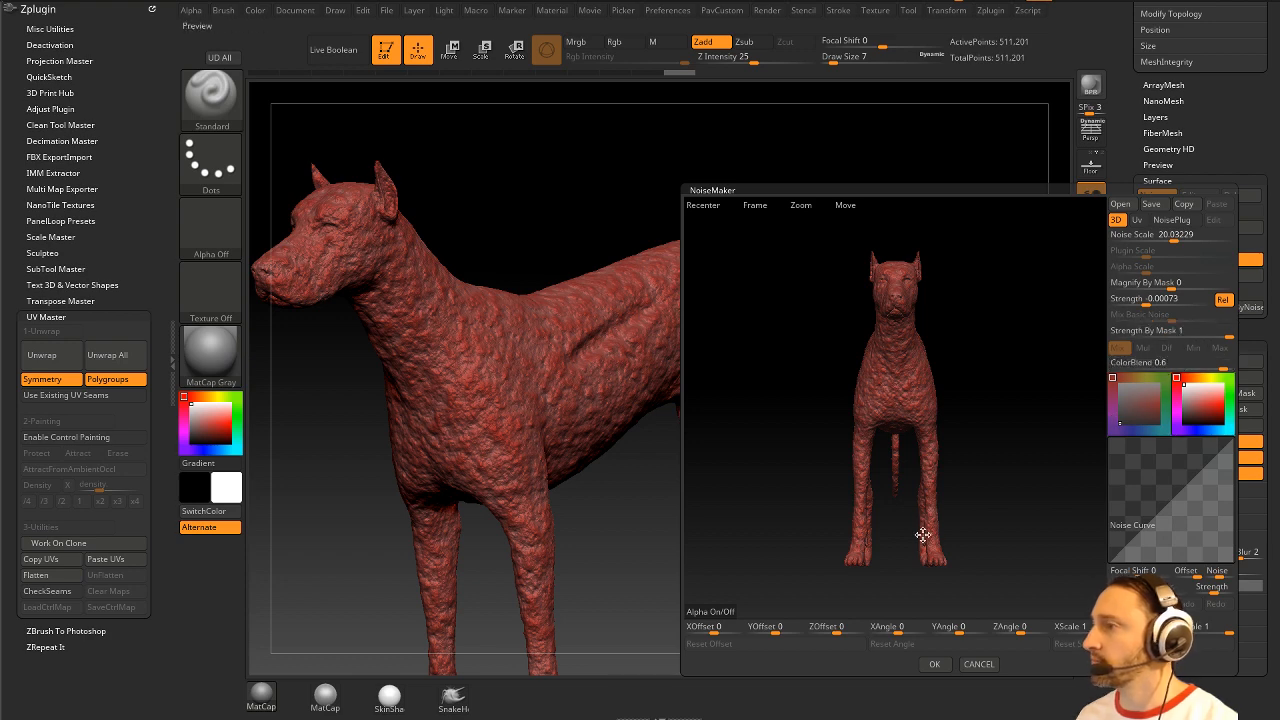
left_click(971, 664)
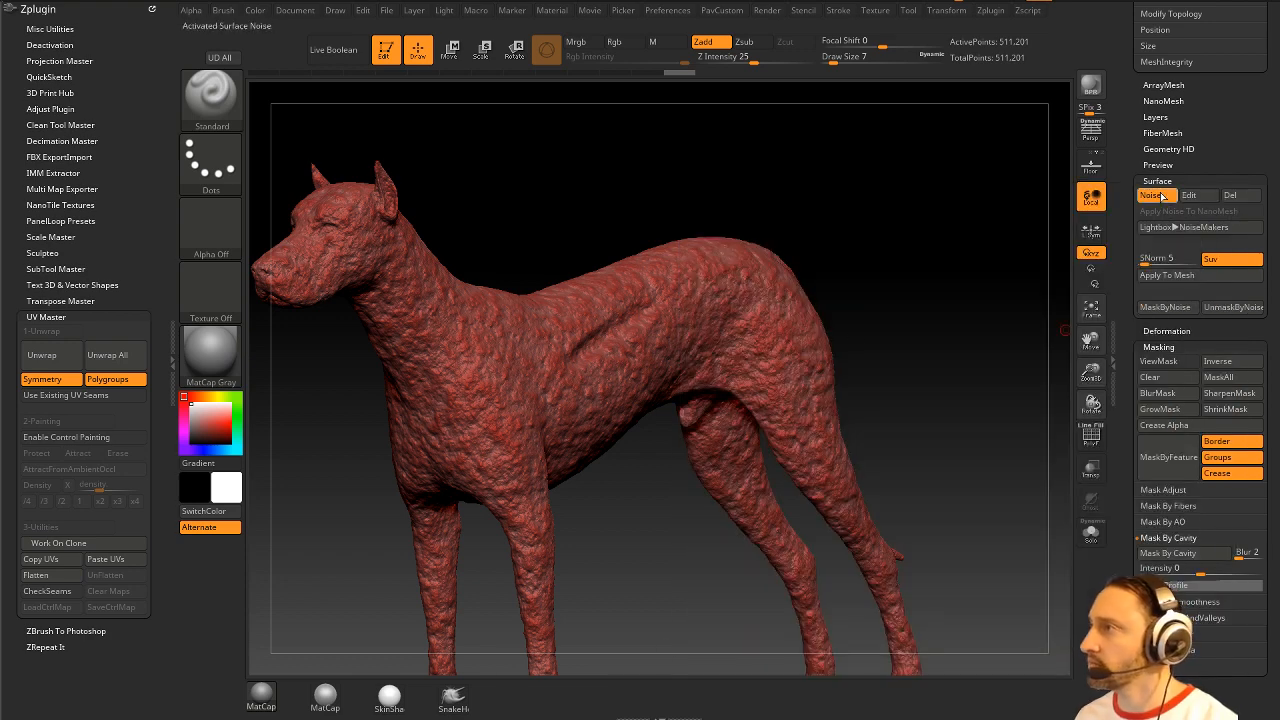
left_click_drag(666, 651, 1032, 346)
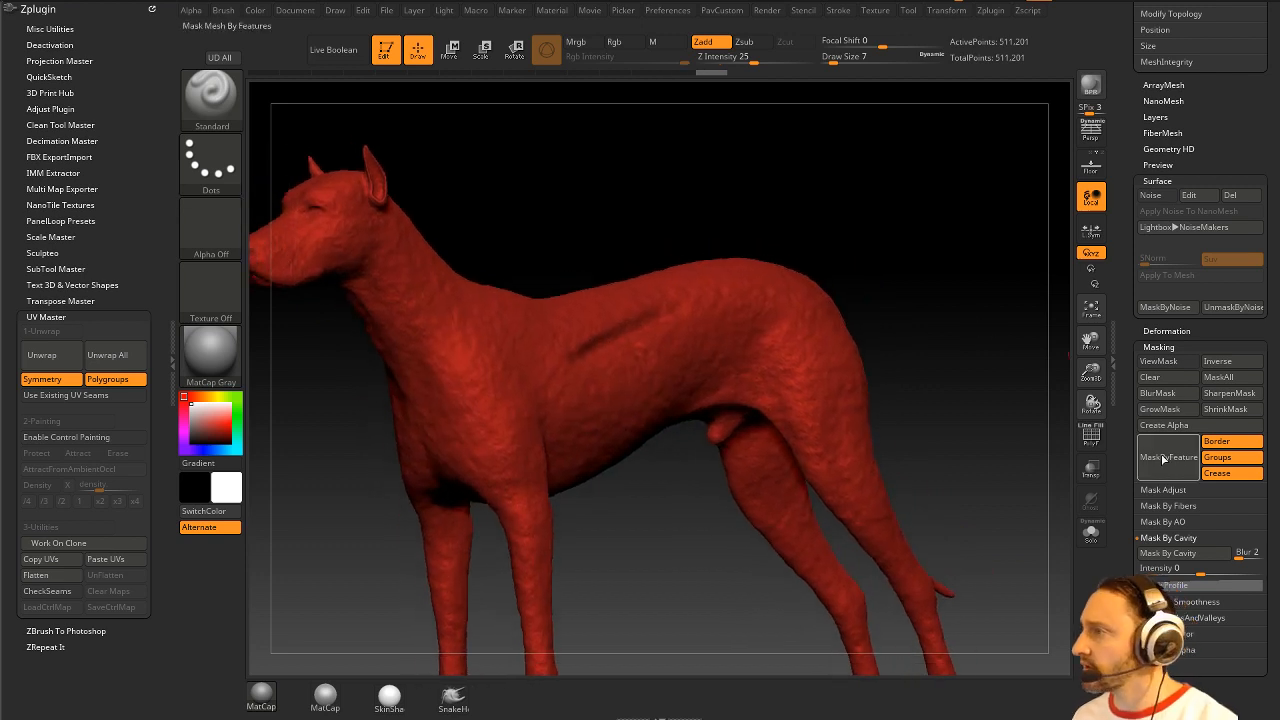
Step: Set cavity masking to blur 1 and intensity about 20, and mask the dog by cavity
left_click_drag(1124, 476, 1124, 315)
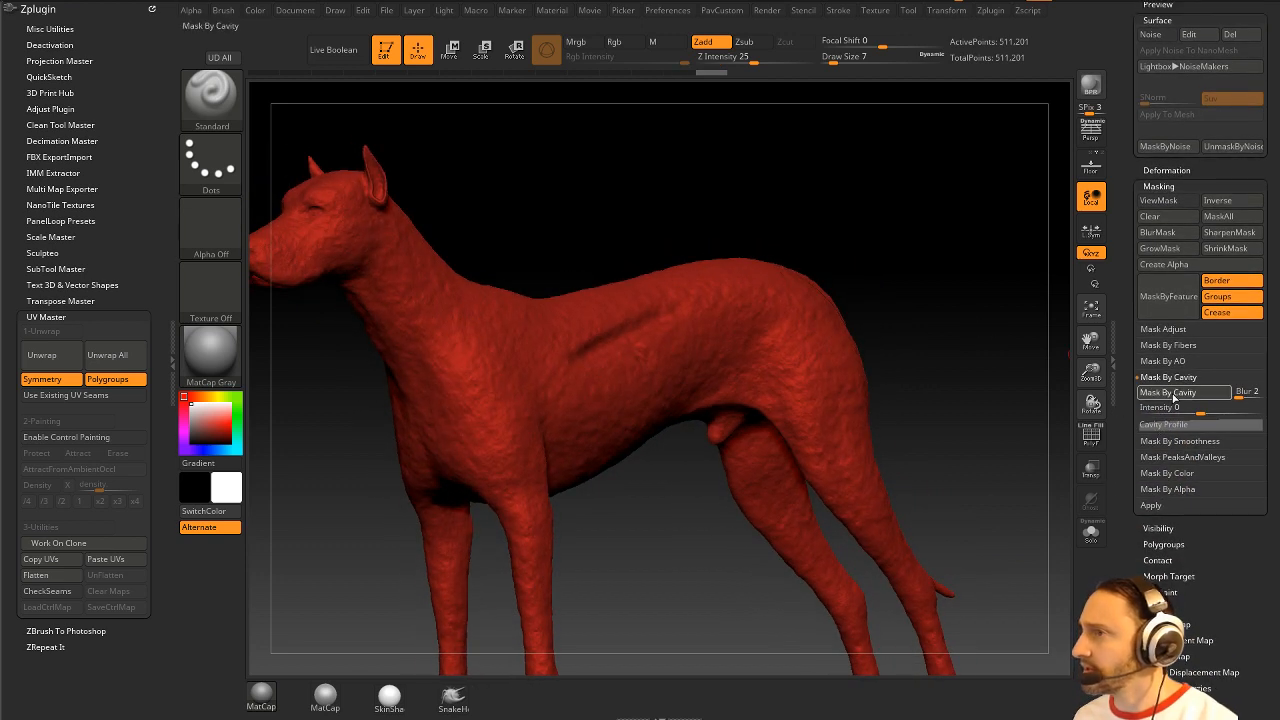
left_click(1174, 397)
mouse_move(1240, 396)
left_mouse_down()
mouse_move(1224, 414)
mouse_move(1240, 408)
left_mouse_up()
left_click(1168, 392)
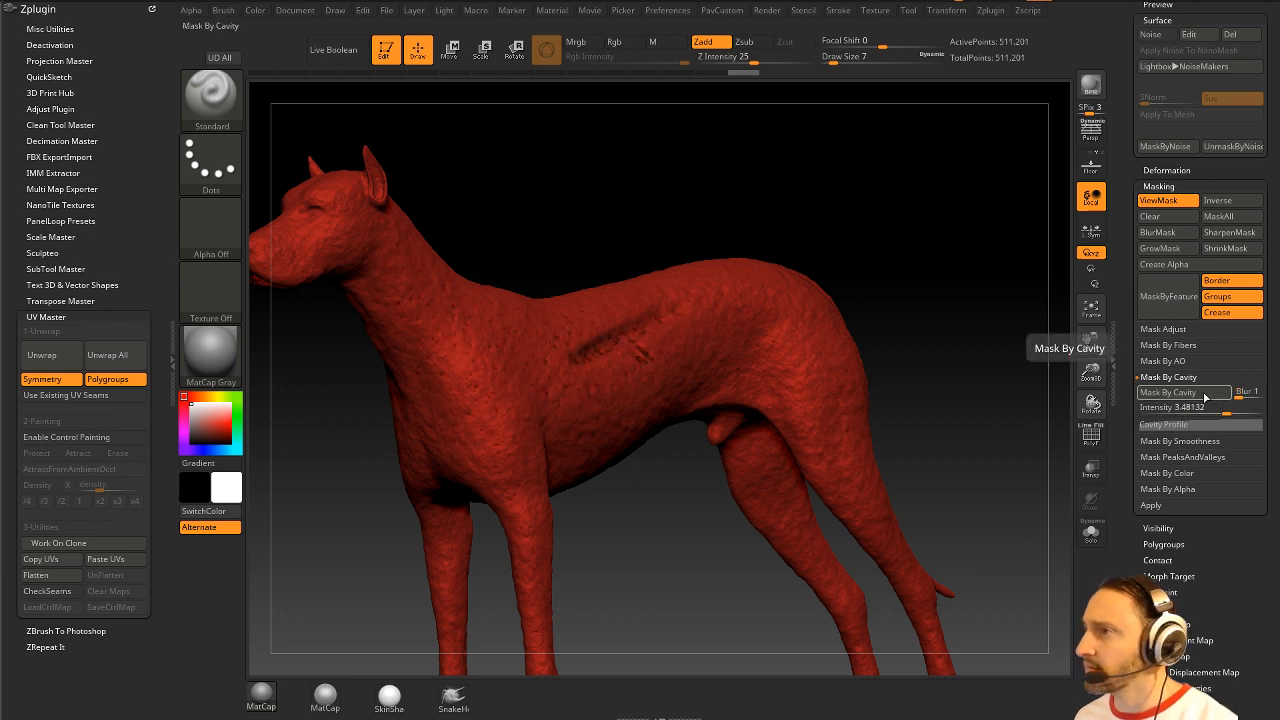
left_click(1168, 392)
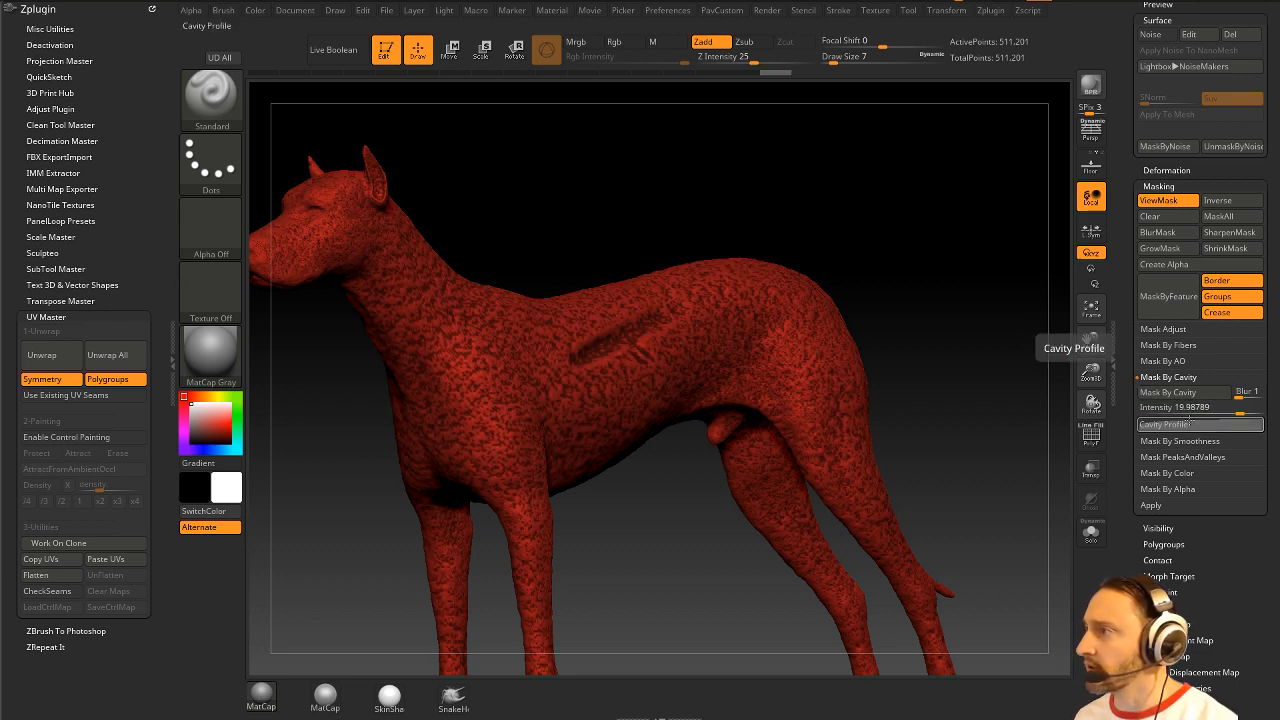
Step: Expand the cavity profile curve, clear the mask and regenerate the cavity mask on the dog
left_click(1163, 424)
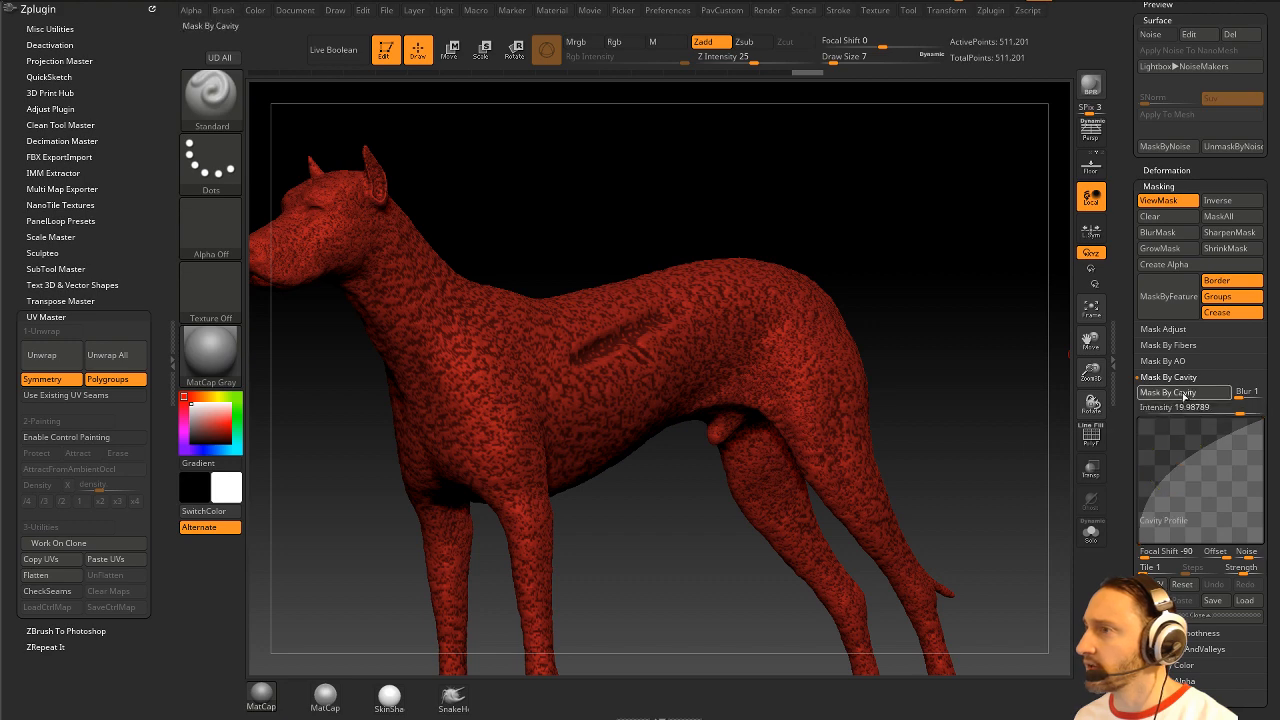
left_click_drag(977, 361, 992, 376, "ctrl")
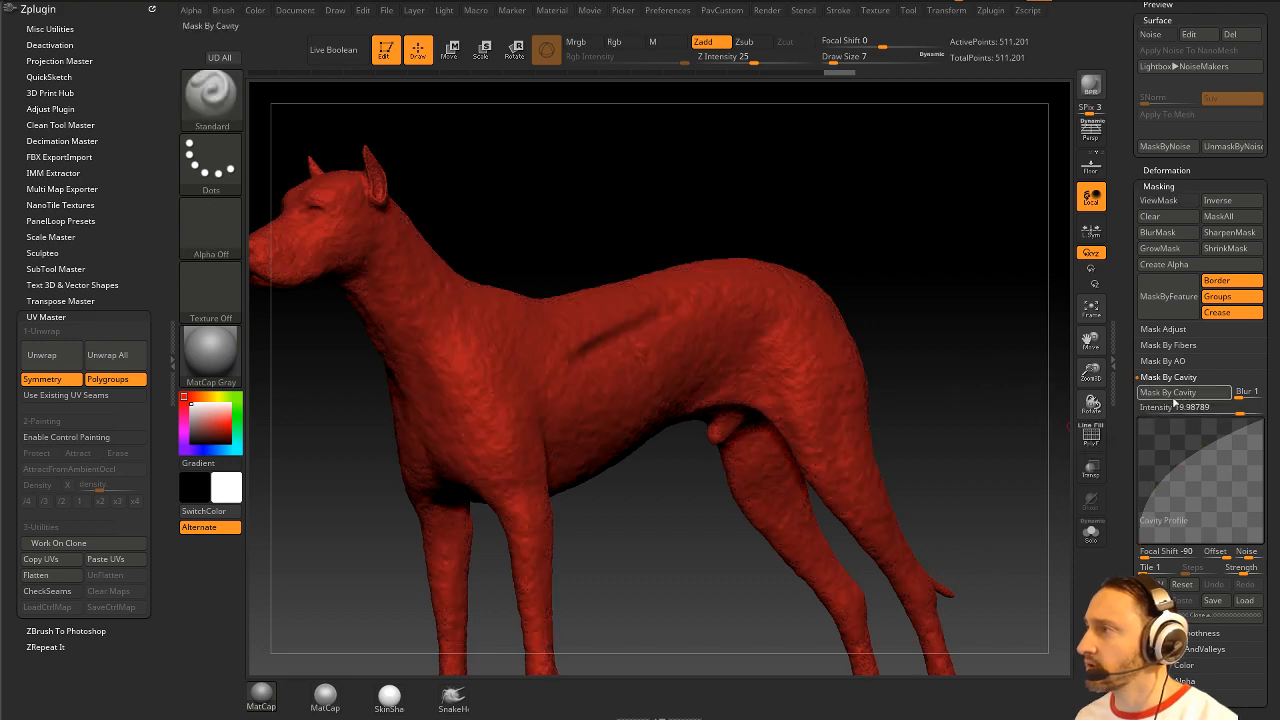
left_click(1174, 397)
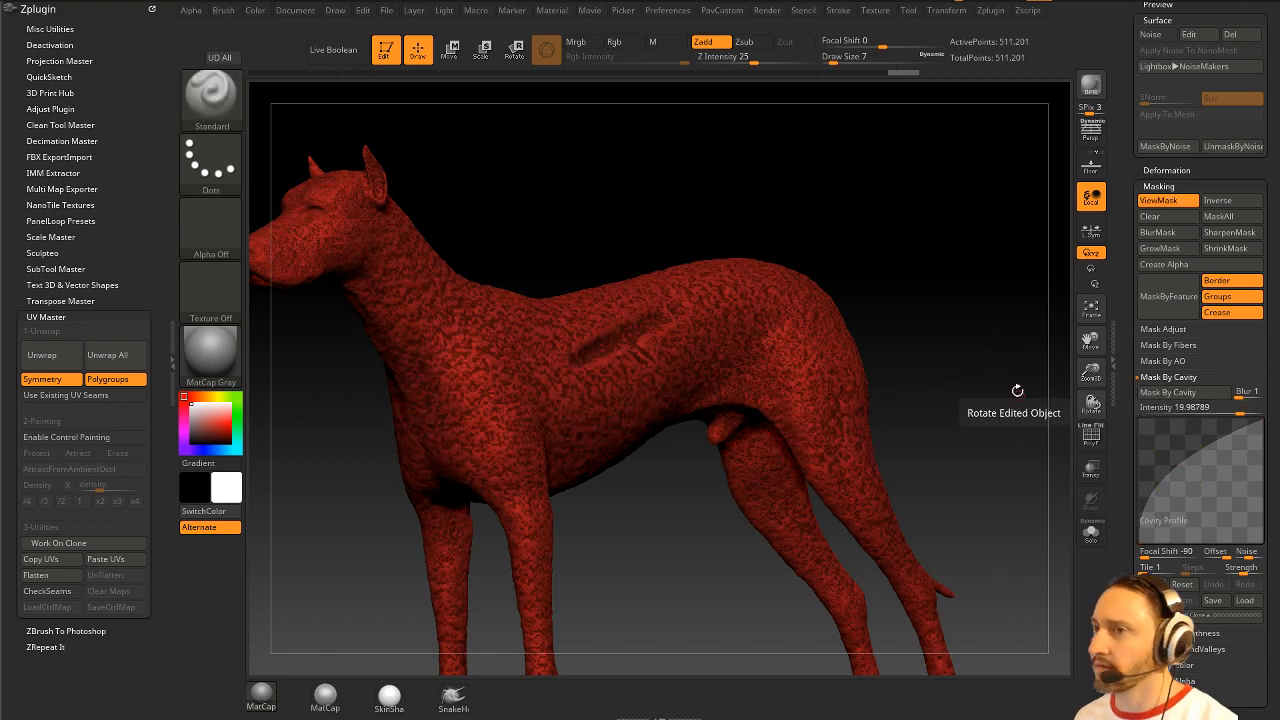
Step: Fill the areas left unmasked by the cavity mask with white and clear the mask
key("ctrl")
key("ctrl+f")
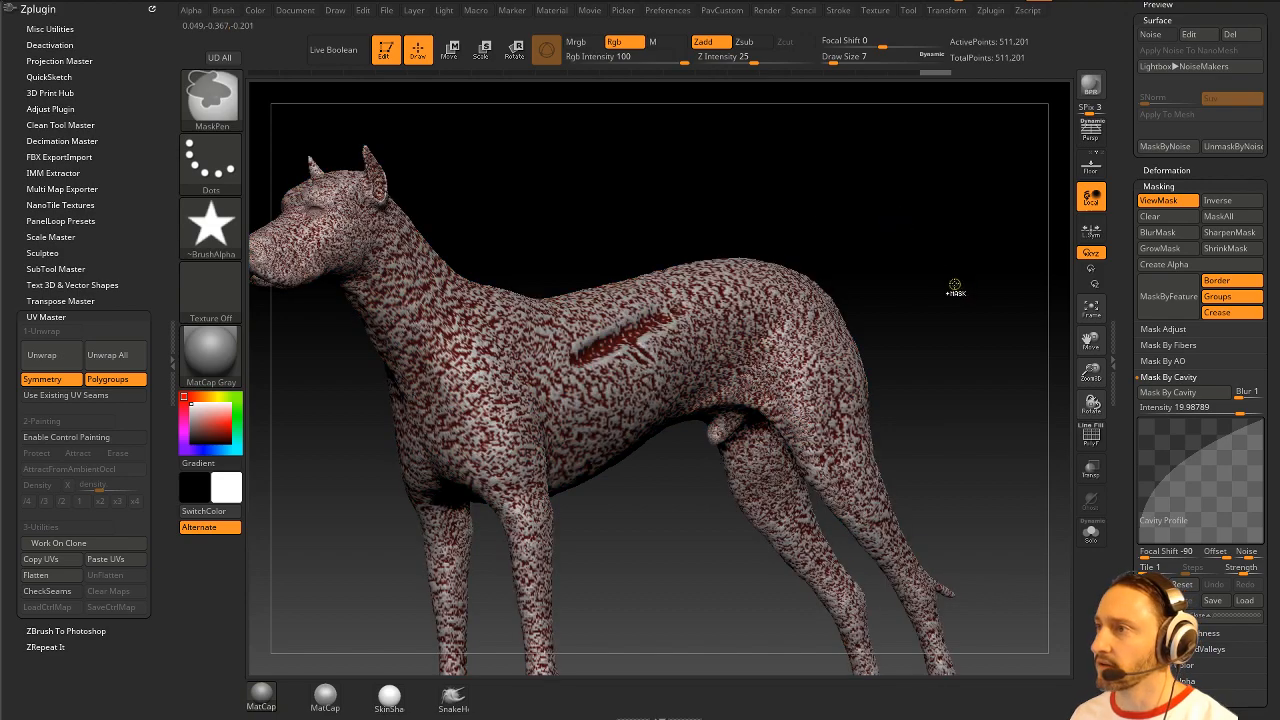
left_click_drag(954, 278, 990, 305, "ctrl")
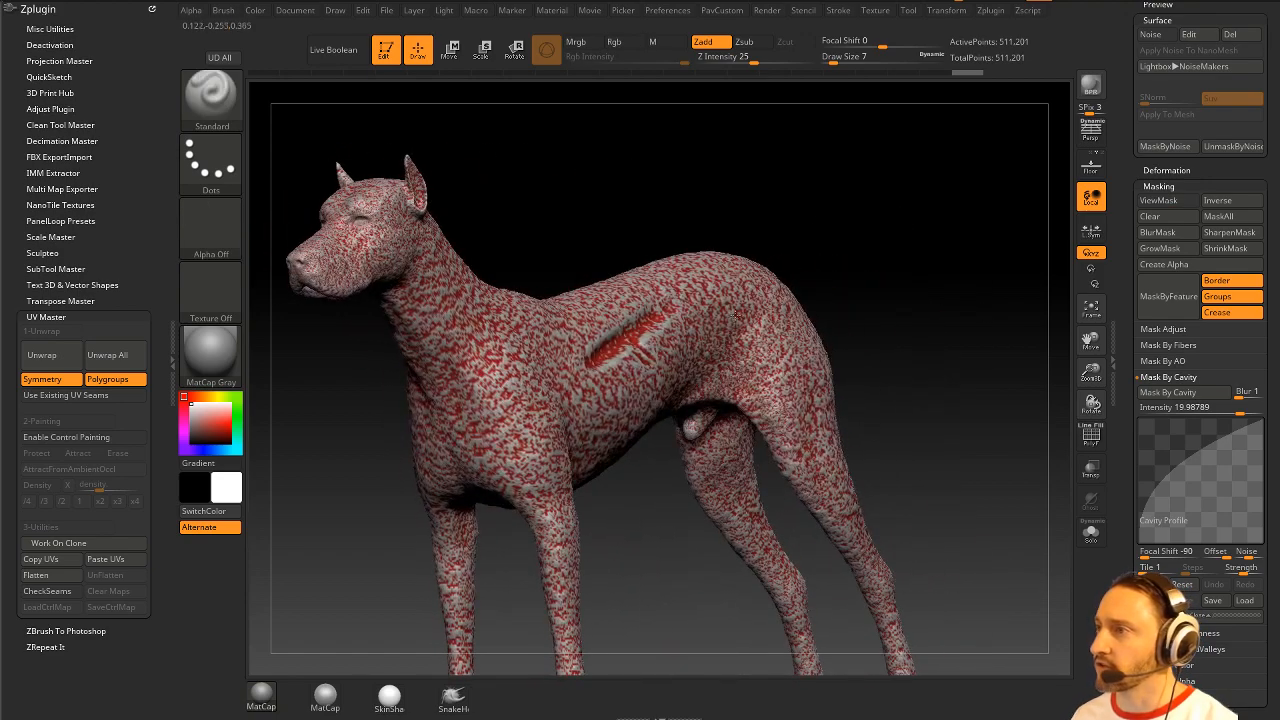
mouse_move(1033, 256)
left_mouse_down("alt")
mouse_move(963, 334)
mouse_move(1010, 358)
mouse_move(980, 357)
mouse_move(983, 328)
left_mouse_up("alt")
key("s")
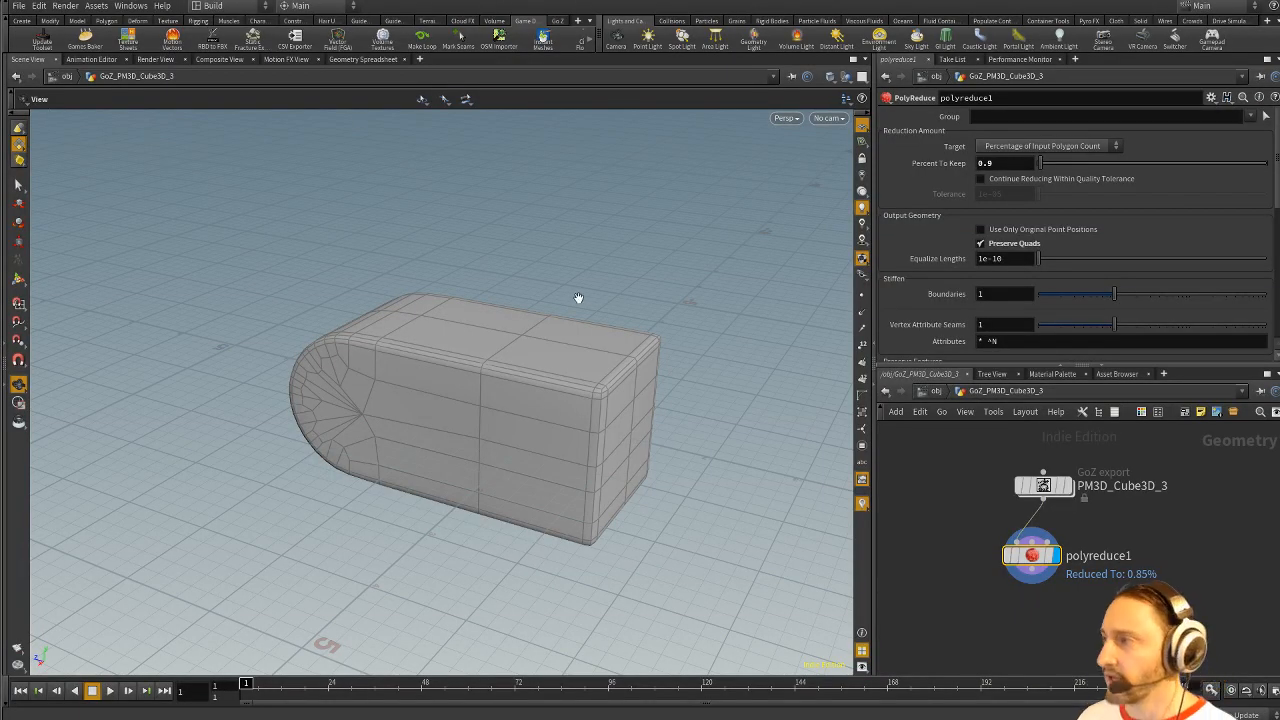
Step: Add a GameDev Auto UV node, connect it to the polyreduce1 output and make it the displayed node
middle_click_drag(919, 543, 933, 514)
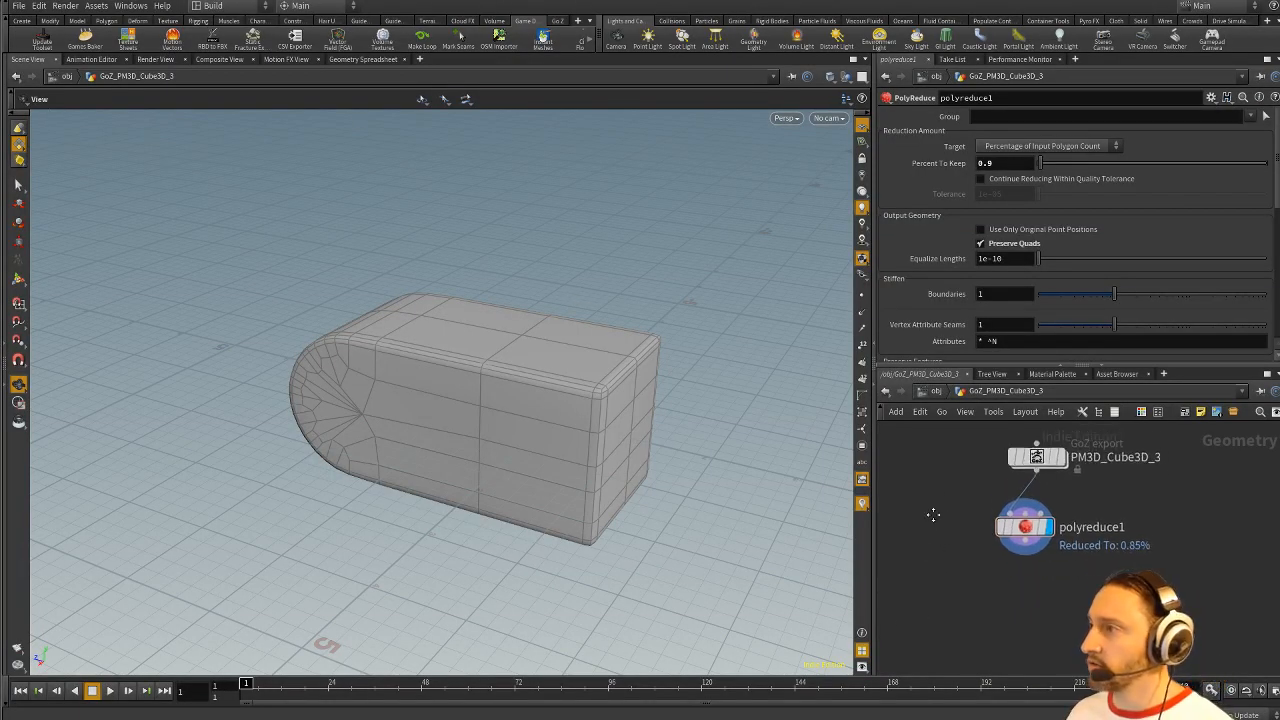
key("Tab")
type("uv")
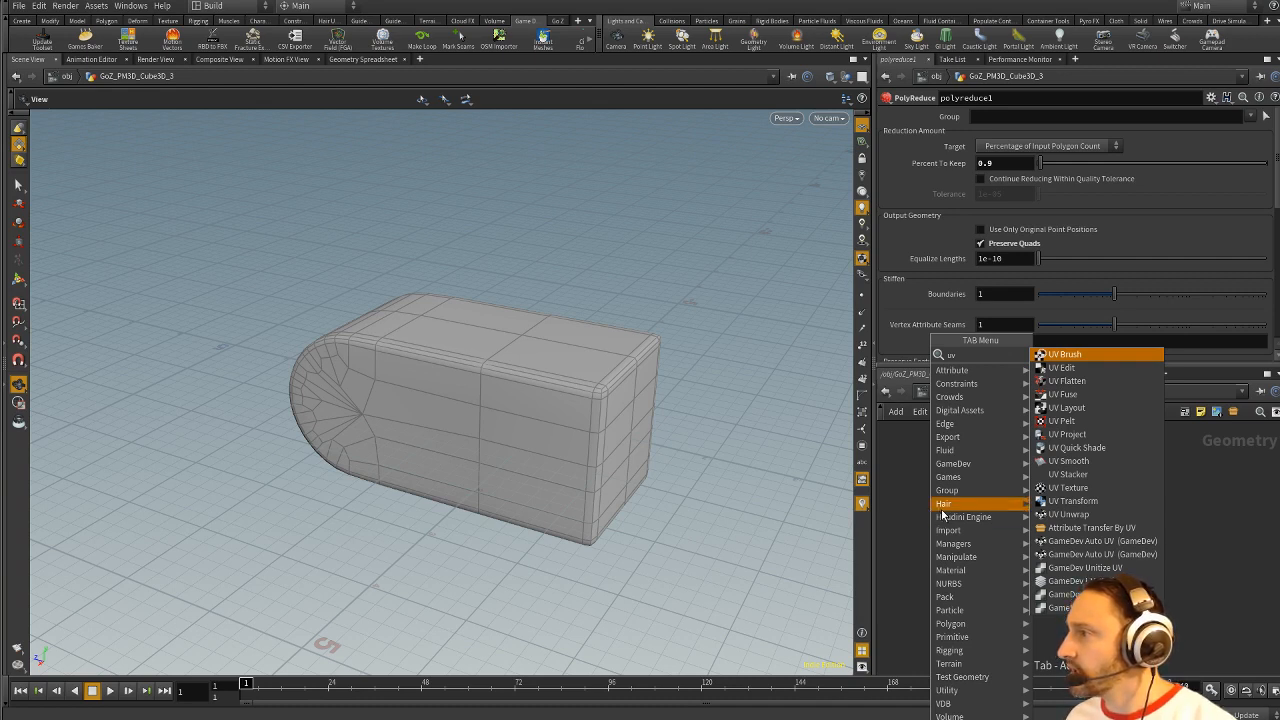
left_click(1072, 556)
left_click(1048, 598)
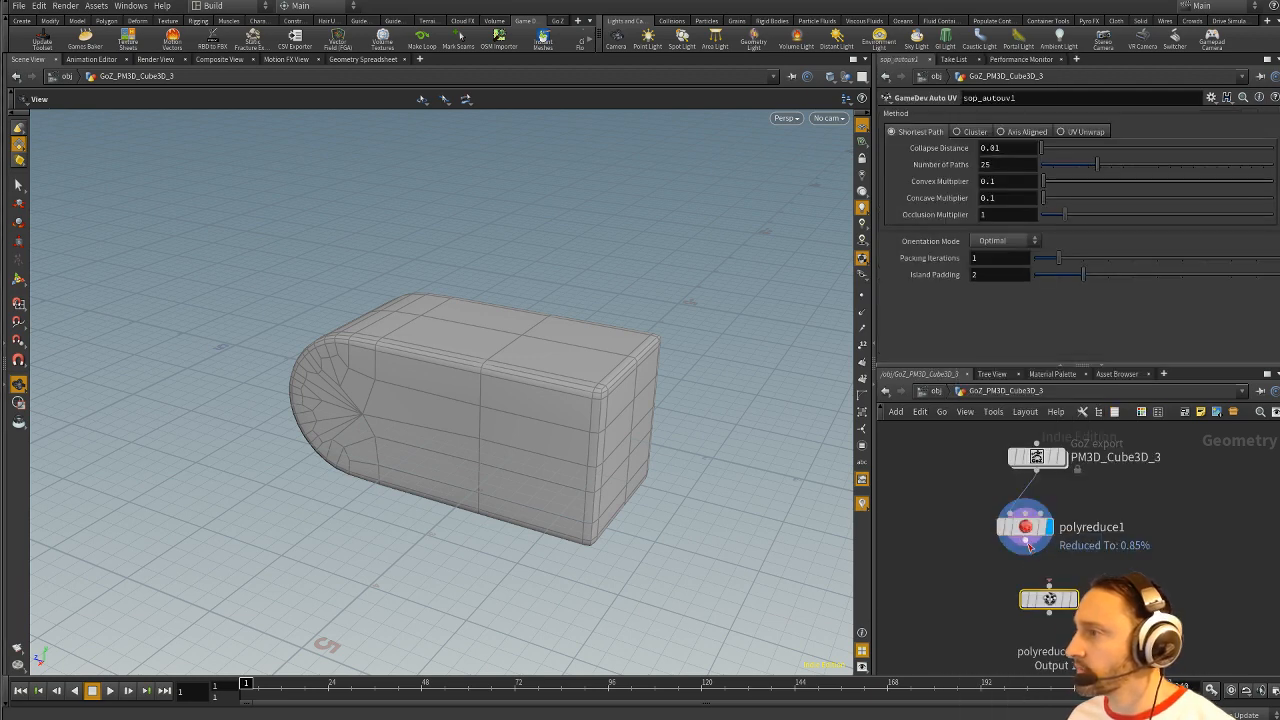
left_click_drag(1027, 542, 1049, 586)
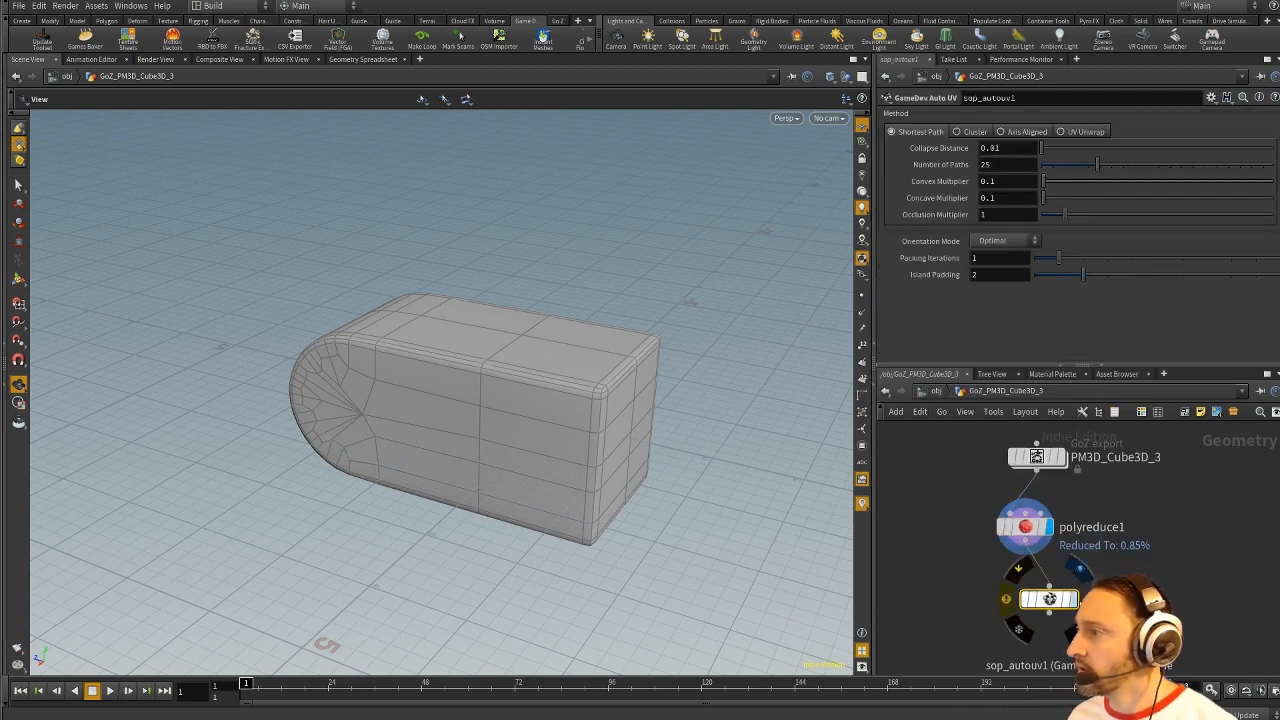
left_click(1074, 599)
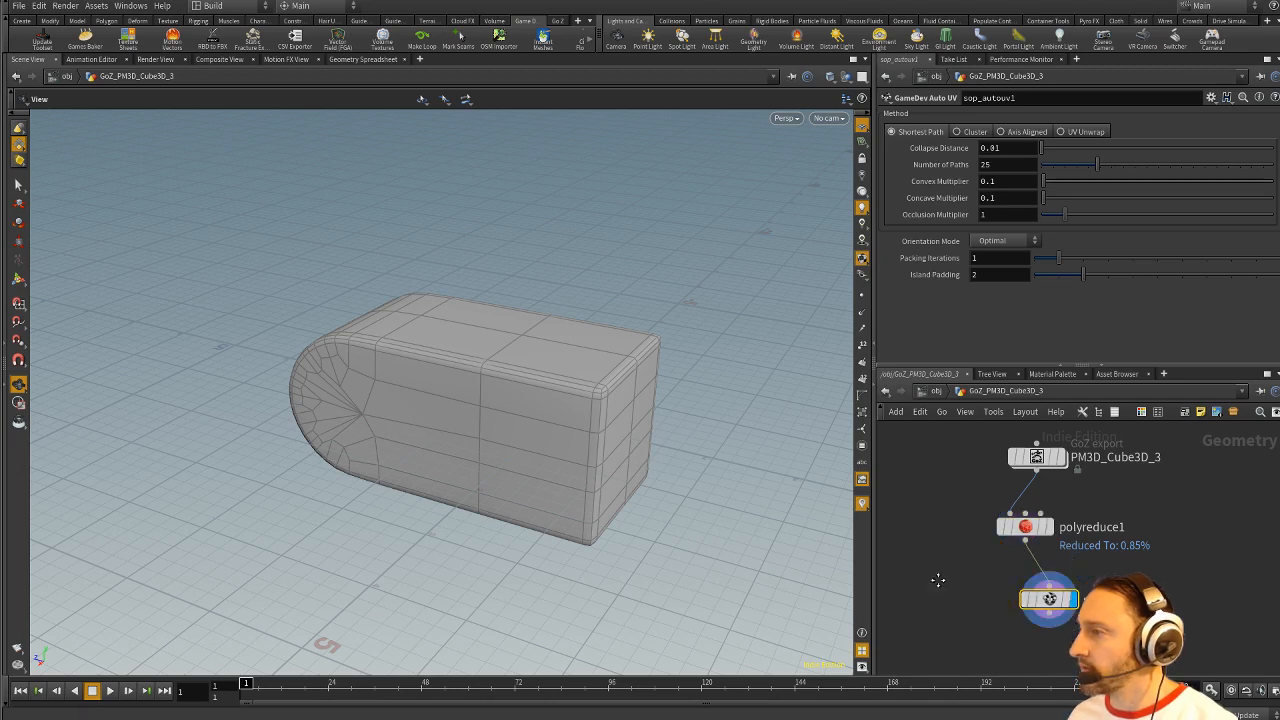
middle_click_drag(938, 580, 947, 550)
key("Tab")
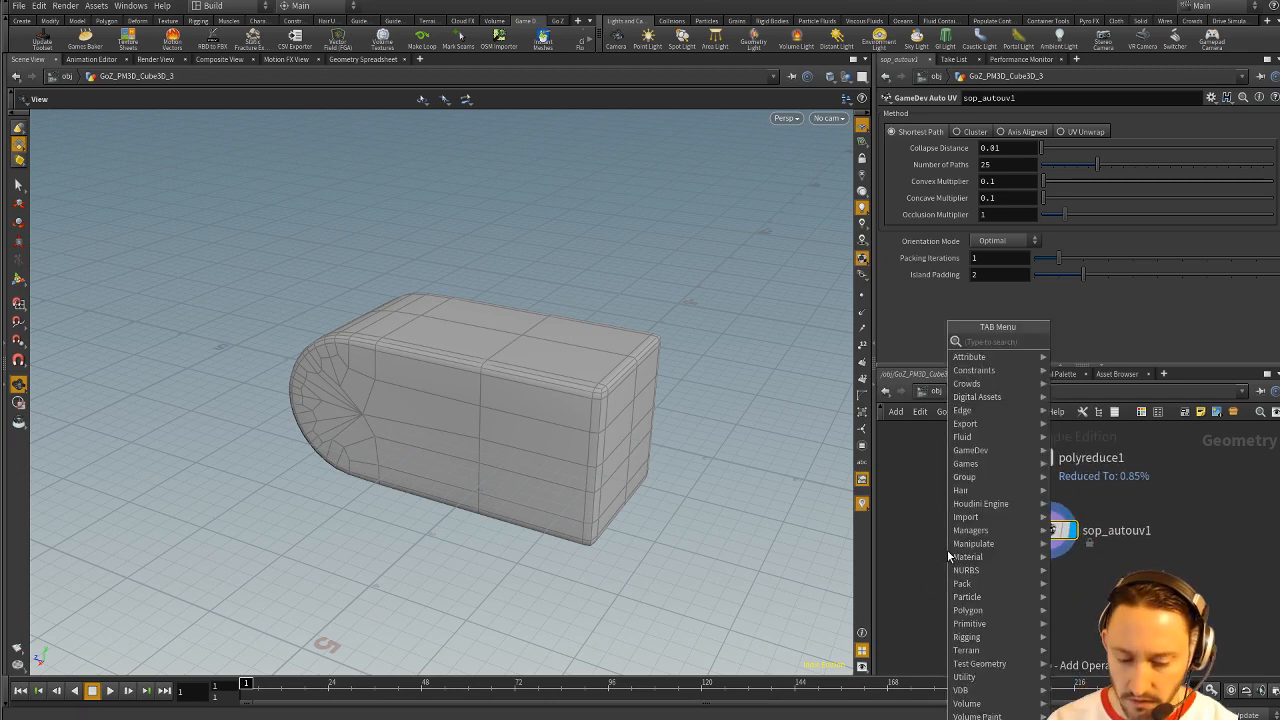
type("uv")
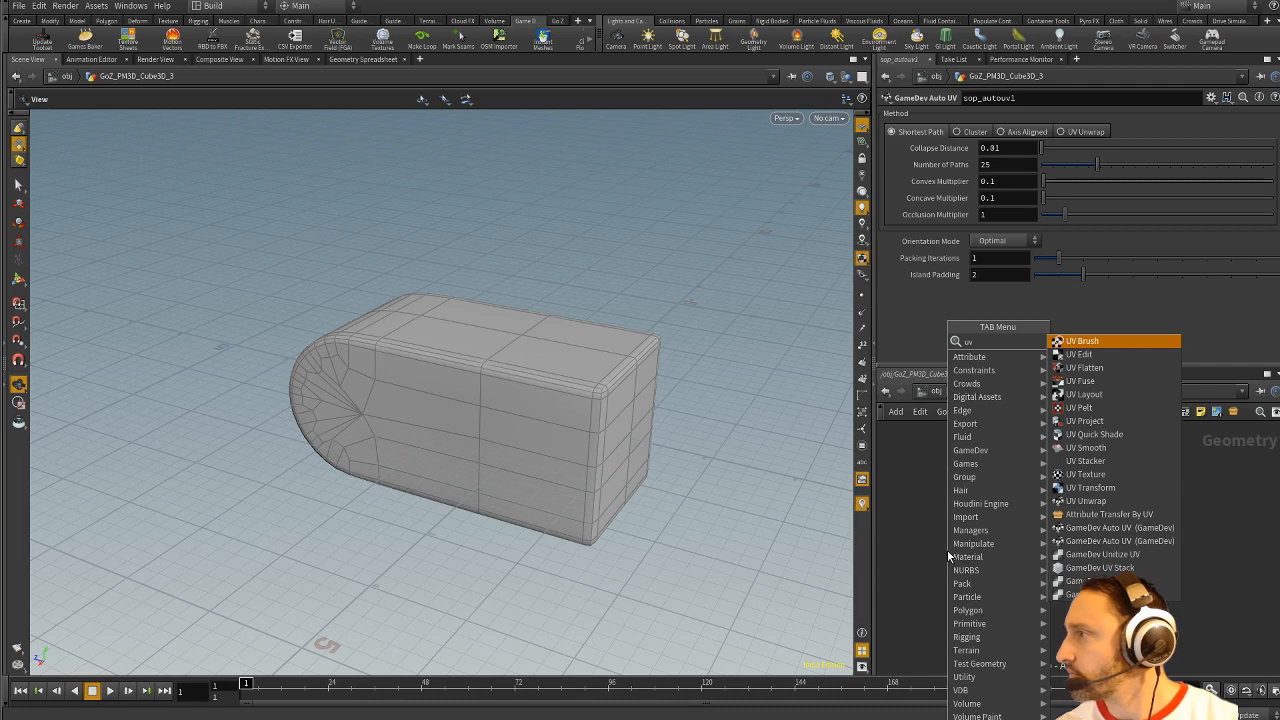
type("pr")
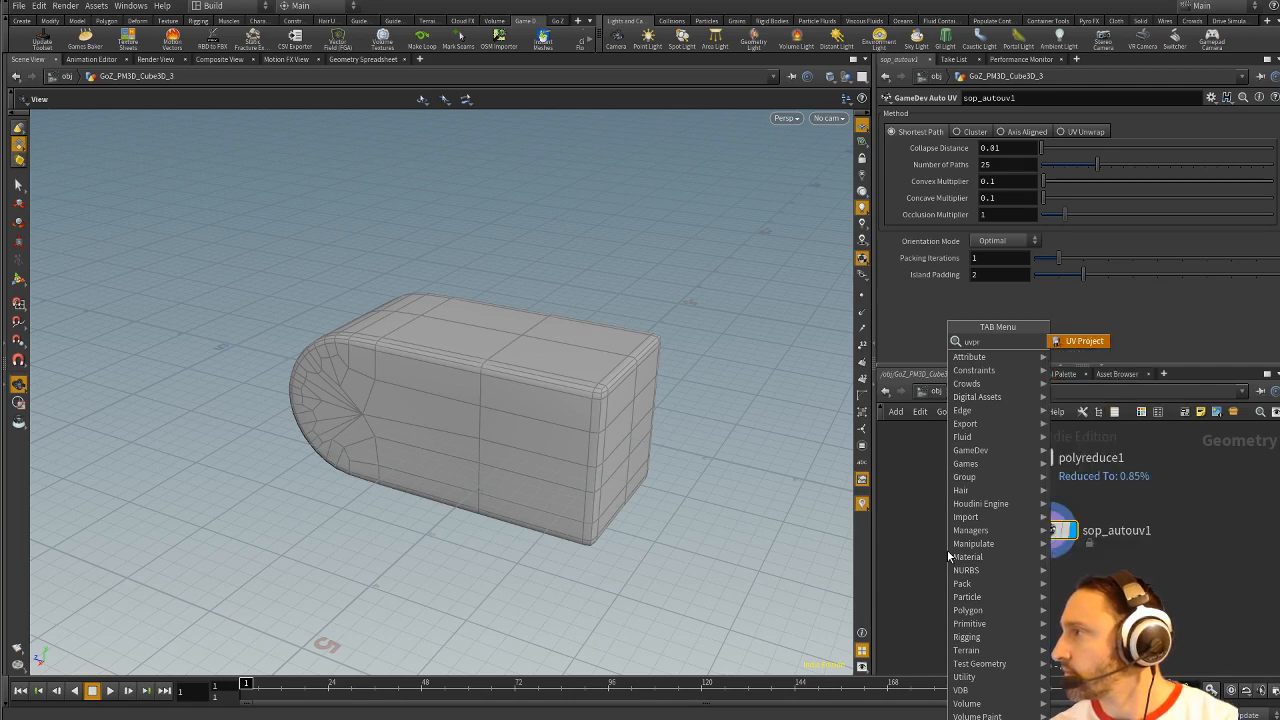
key("BackSpace")
key("BackSpace")
key("BackSpace")
type("vpr")
key("BackSpace")
key("BackSpace")
key("BackSpace")
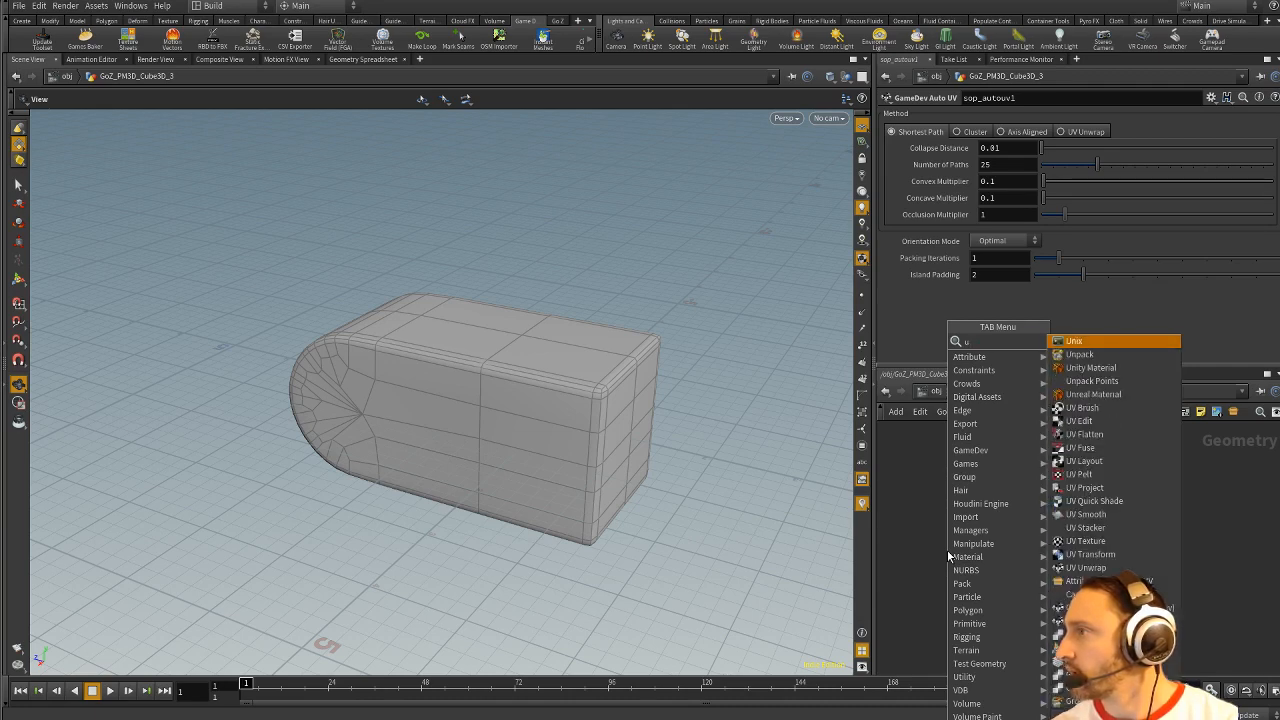
key("BackSpace")
type("pre")
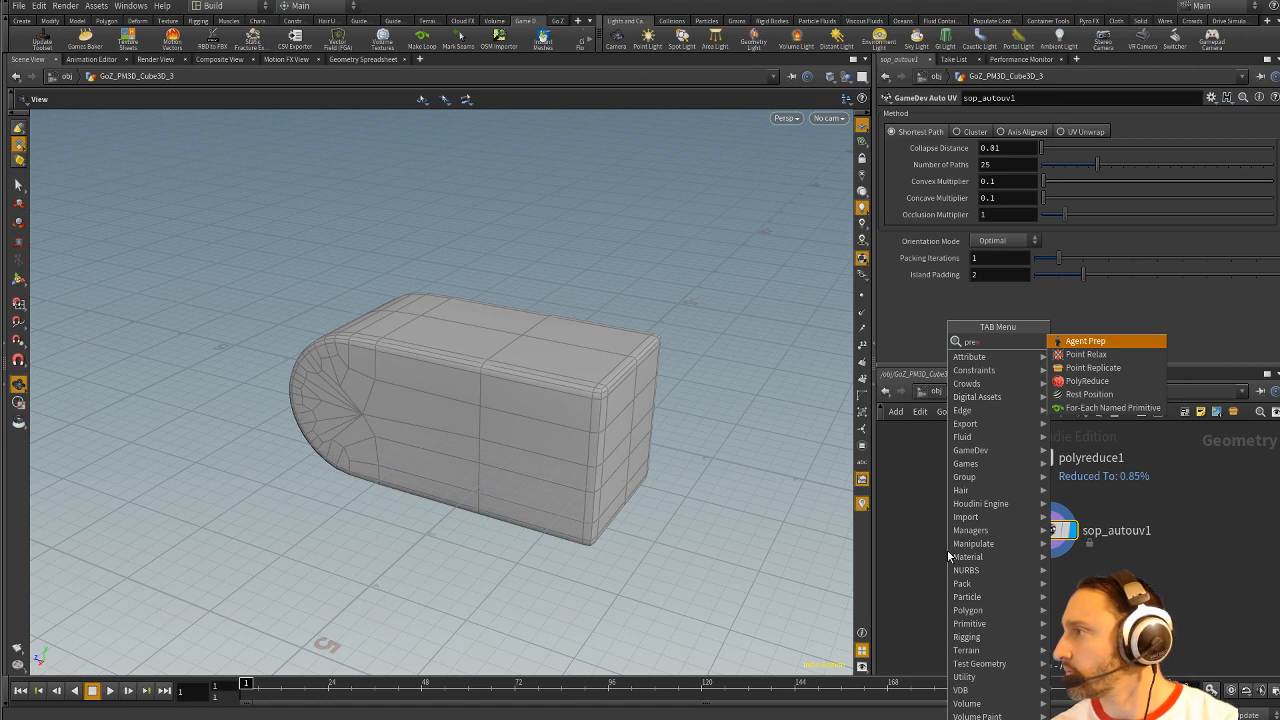
key("BackSpace")
key("BackSpace")
key("BackSpace")
type("u")
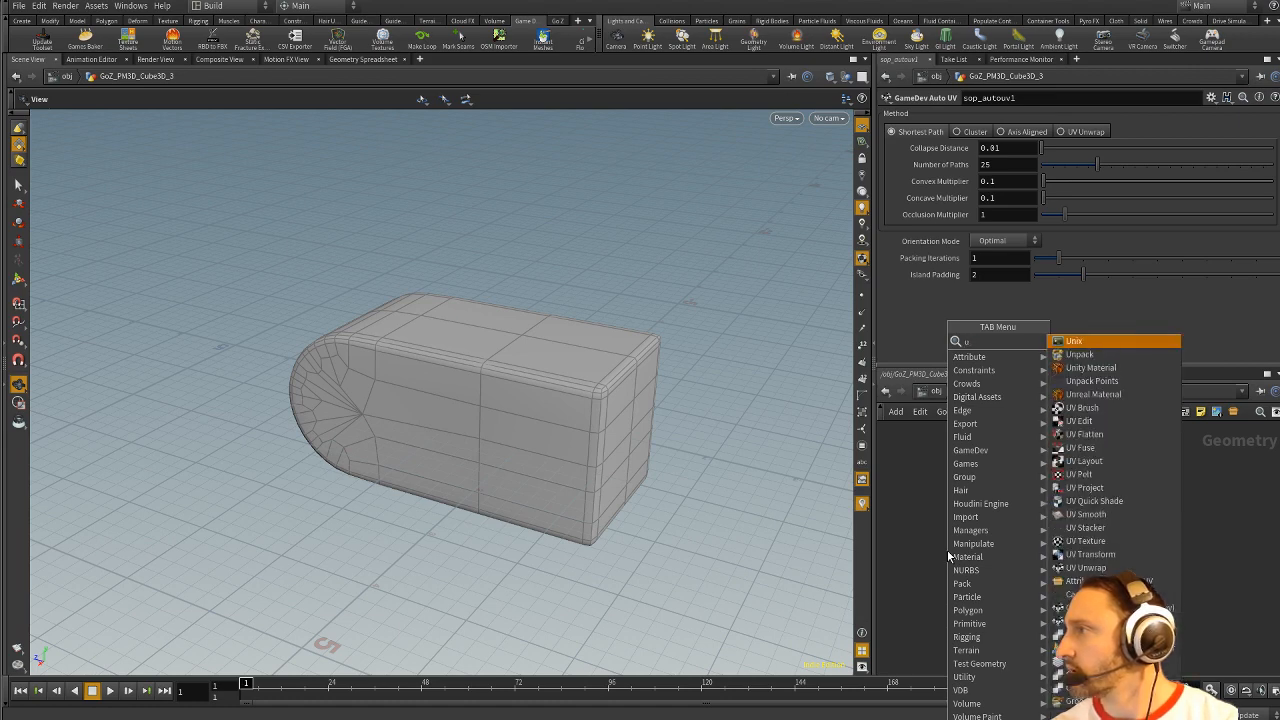
key("BackSpace")
type("j")
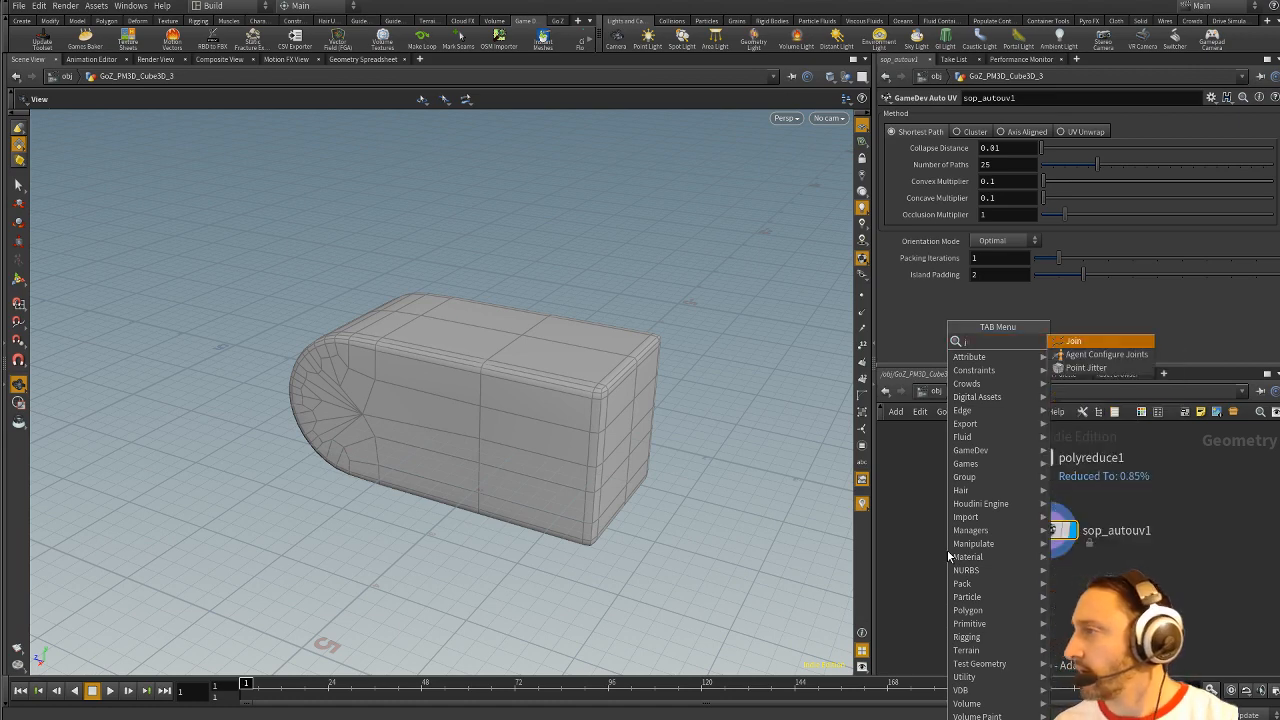
key("BackSpace")
type("uv")
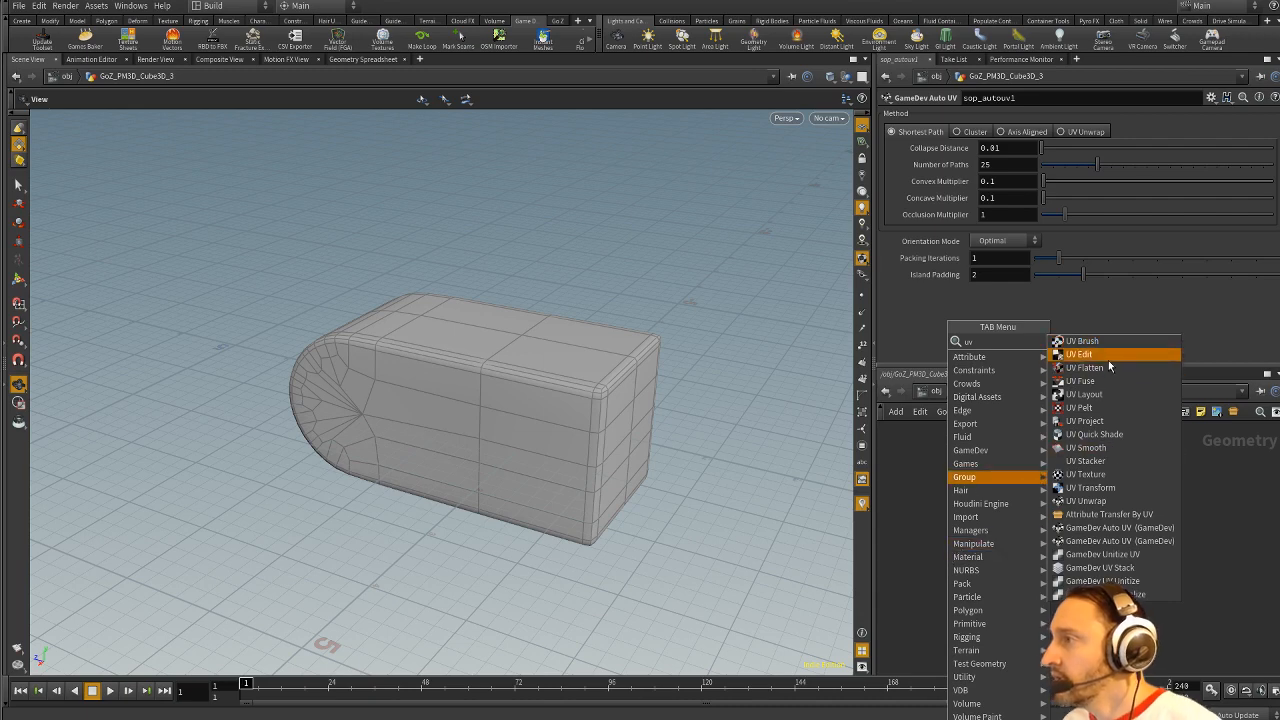
left_click(1254, 586)
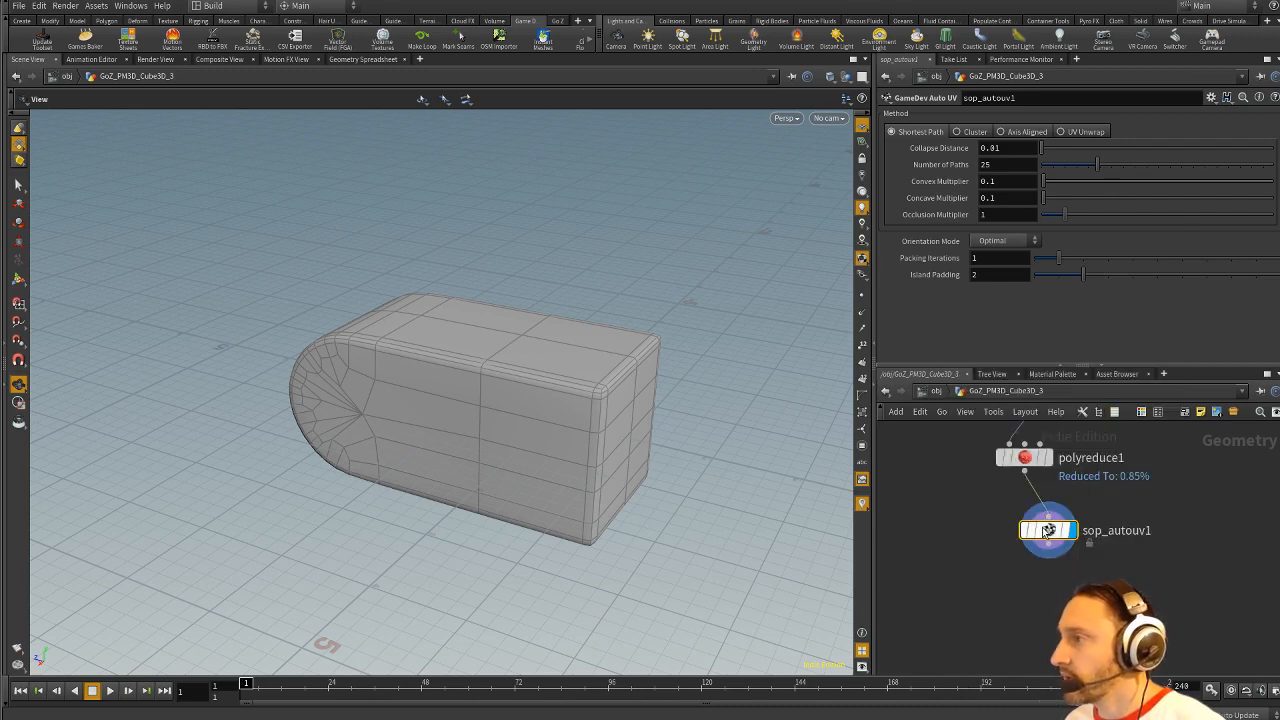
Step: Show the UV layout, compare the Cluster and UV Unwrap methods, and set the Auto UV method to Axis Aligned
key("space+5")
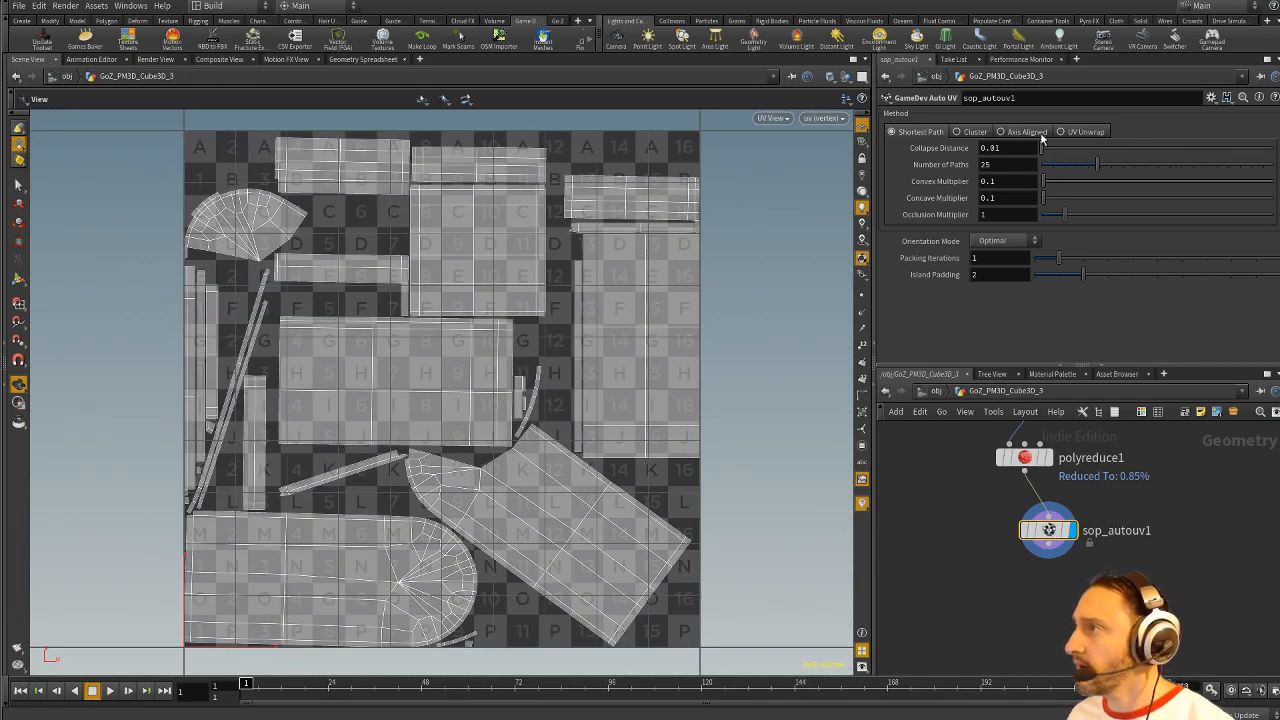
left_click(973, 133)
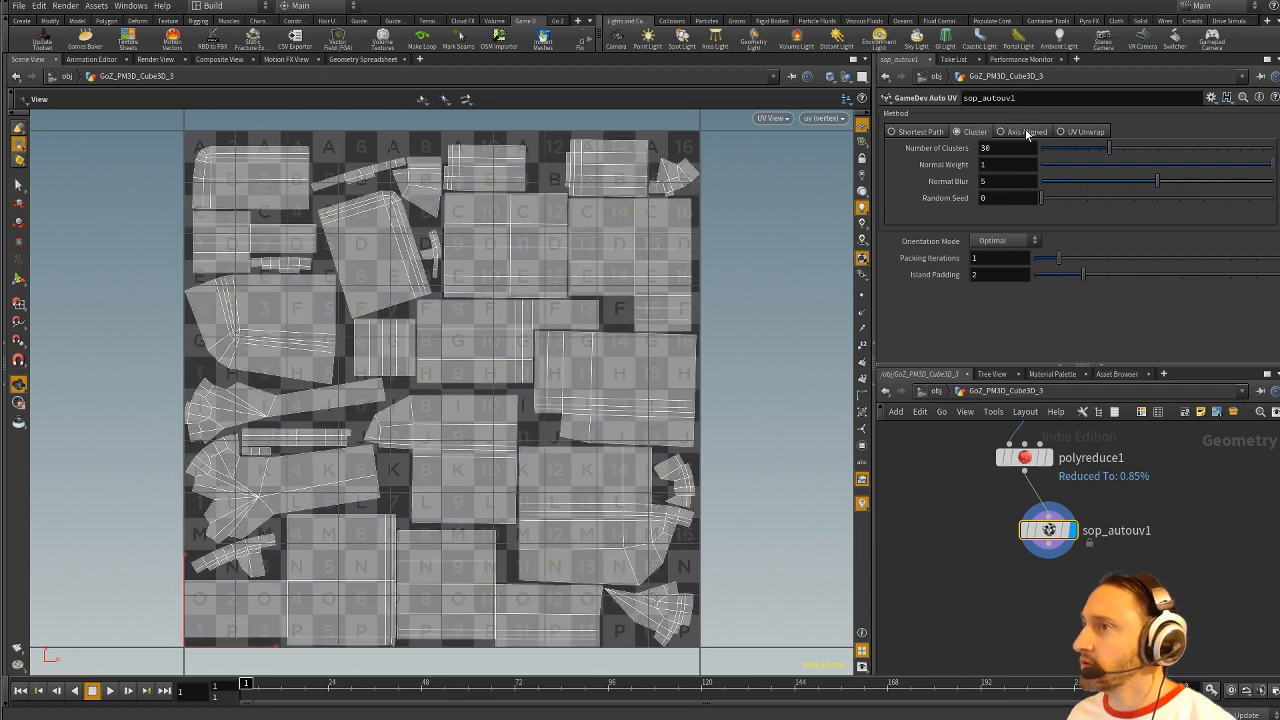
left_click(1026, 133)
left_click(1084, 132)
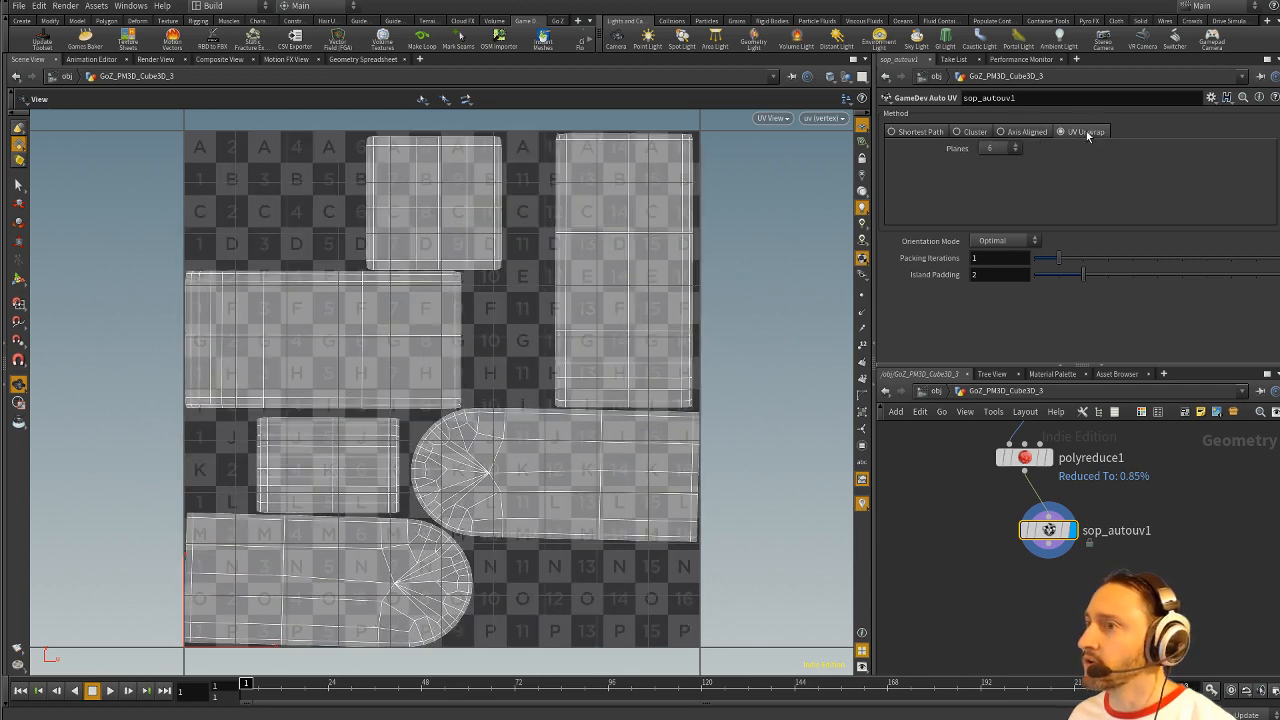
left_click(1024, 134)
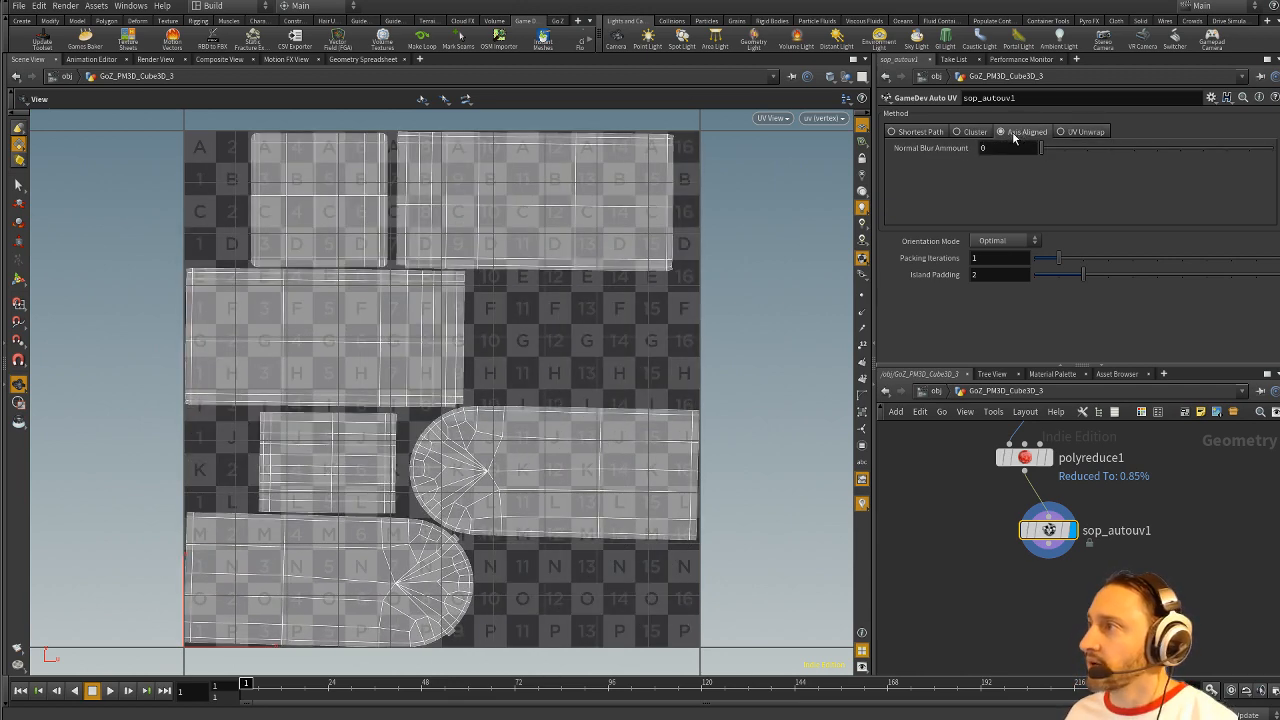
Step: Try the Axis Aligned, Min and Best orientation modes for the UV islands, and return to Optimal
left_click(1038, 244)
left_click(1015, 267)
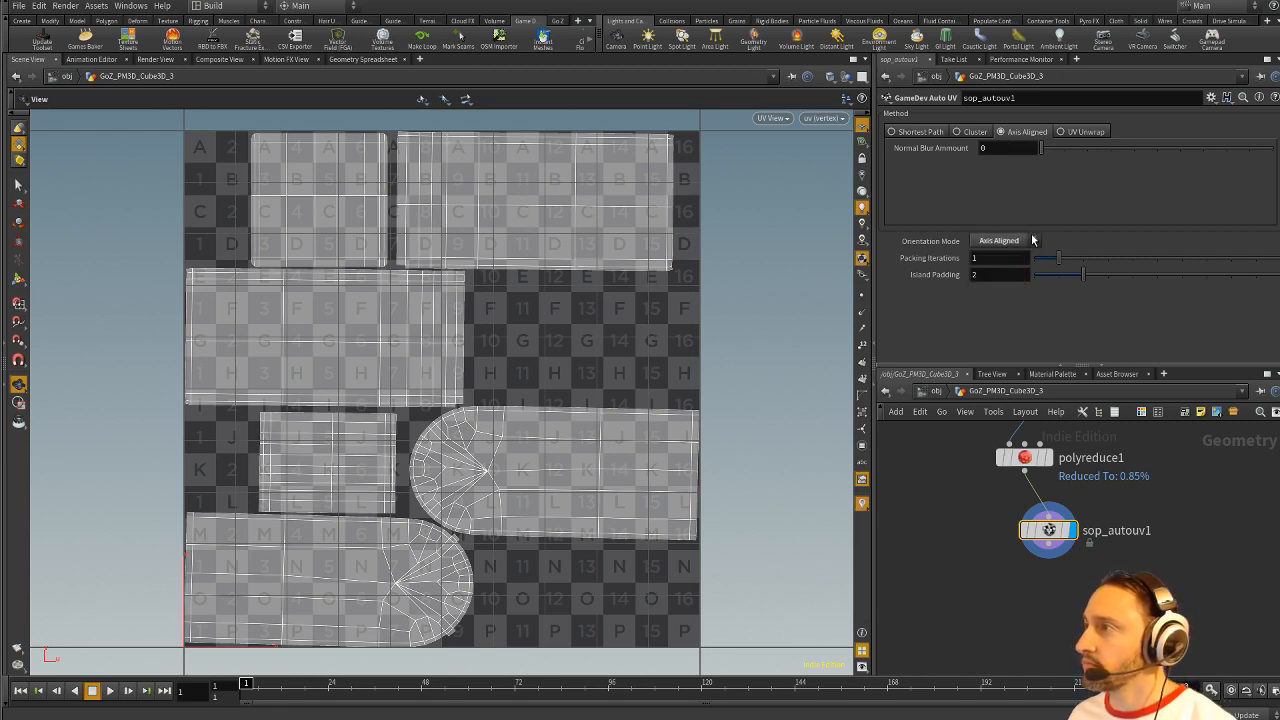
left_click(1035, 241)
left_click(1015, 255)
left_click(1035, 241)
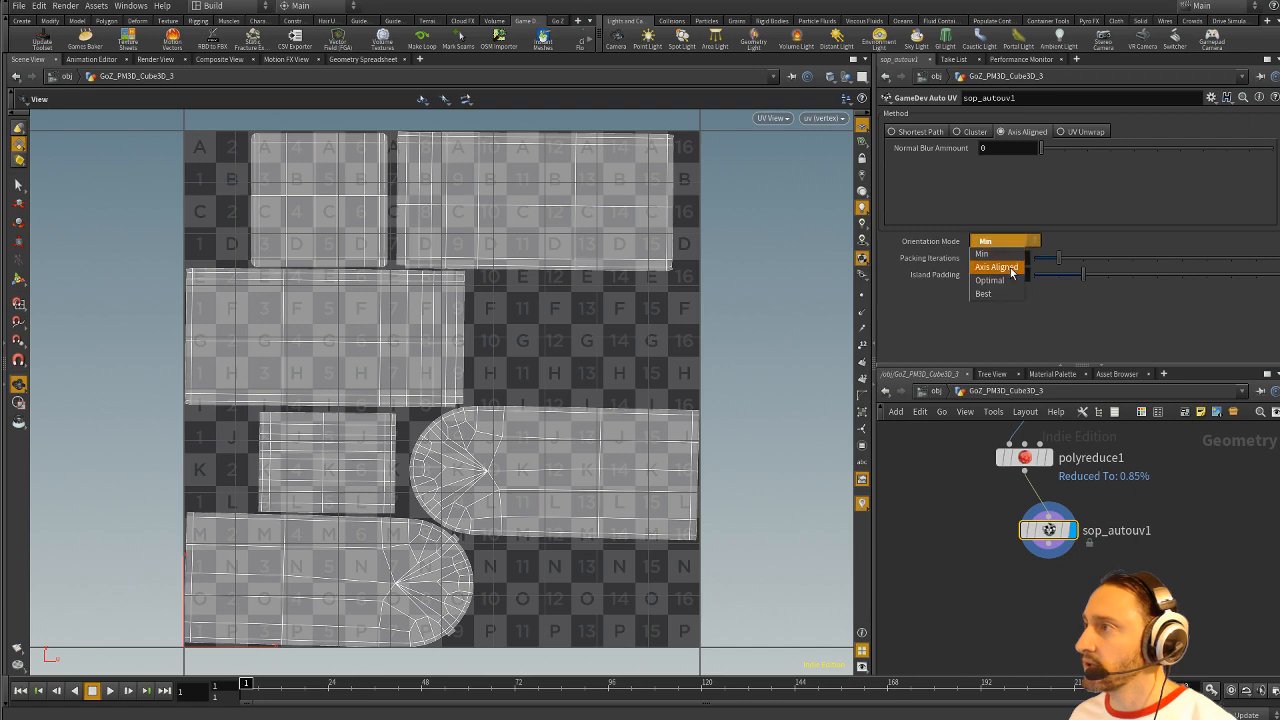
left_click(990, 280)
left_click(1032, 245)
left_click(984, 294)
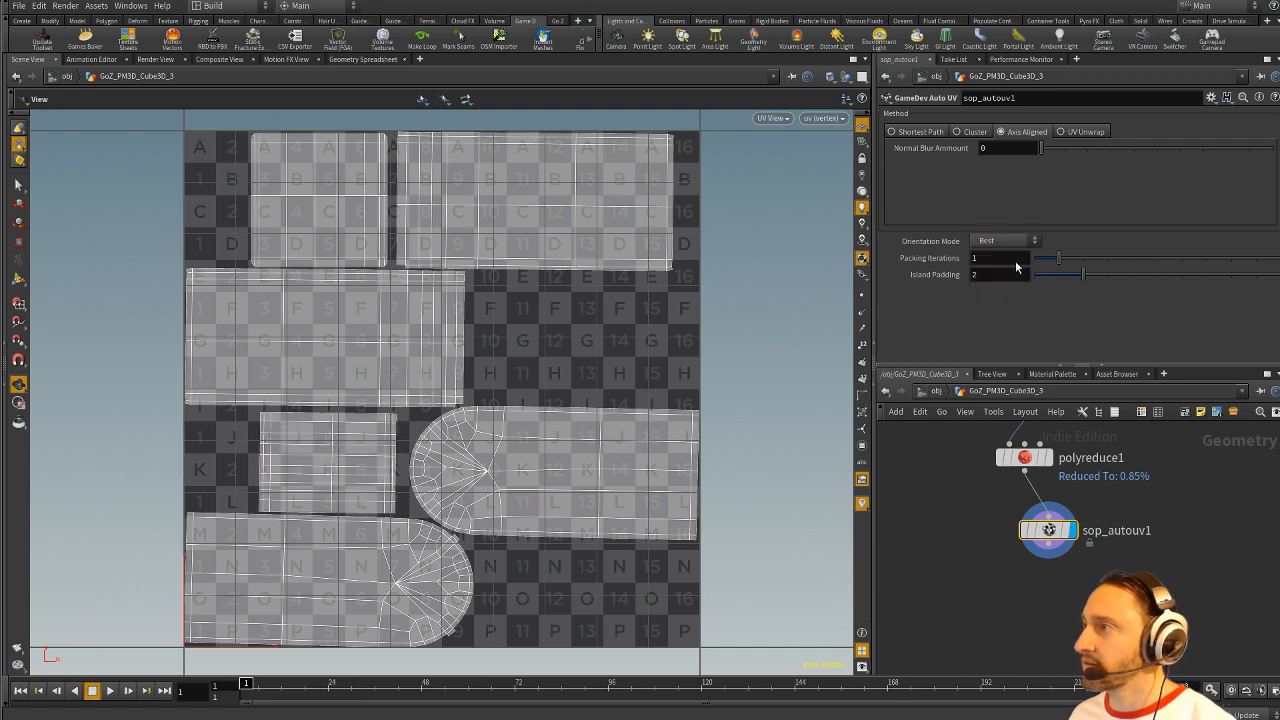
left_click(1035, 242)
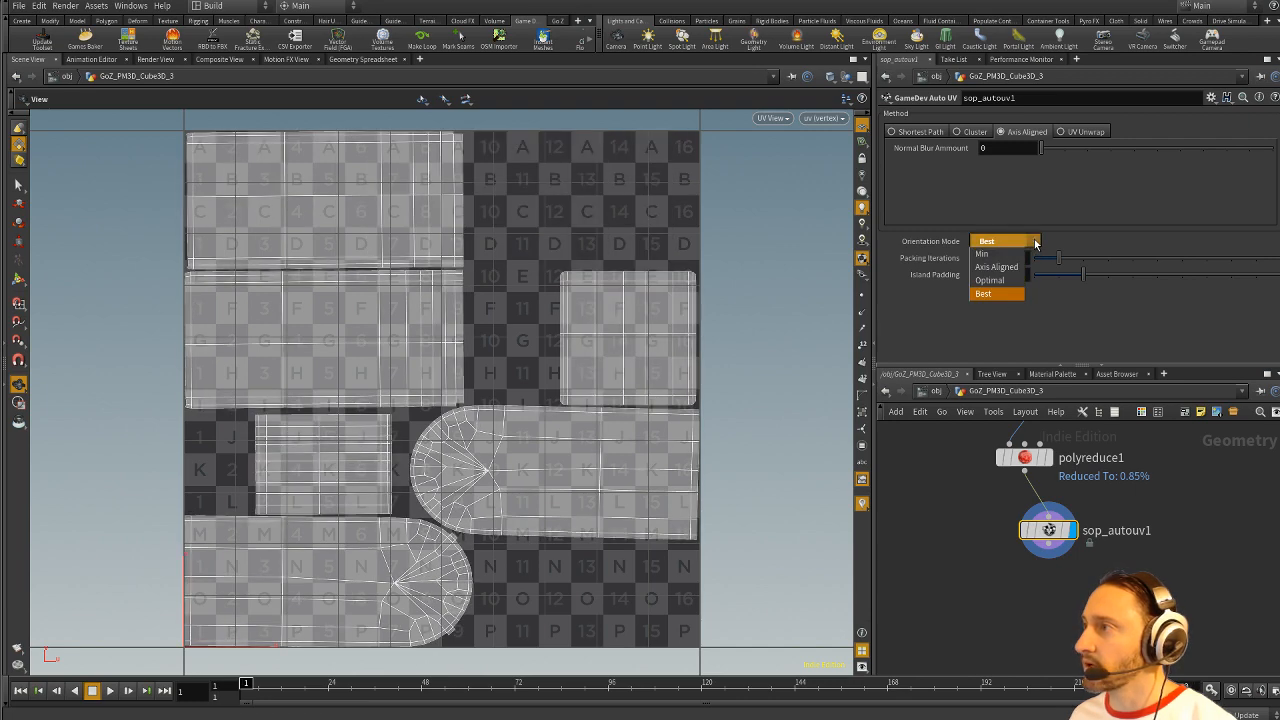
left_click(990, 280)
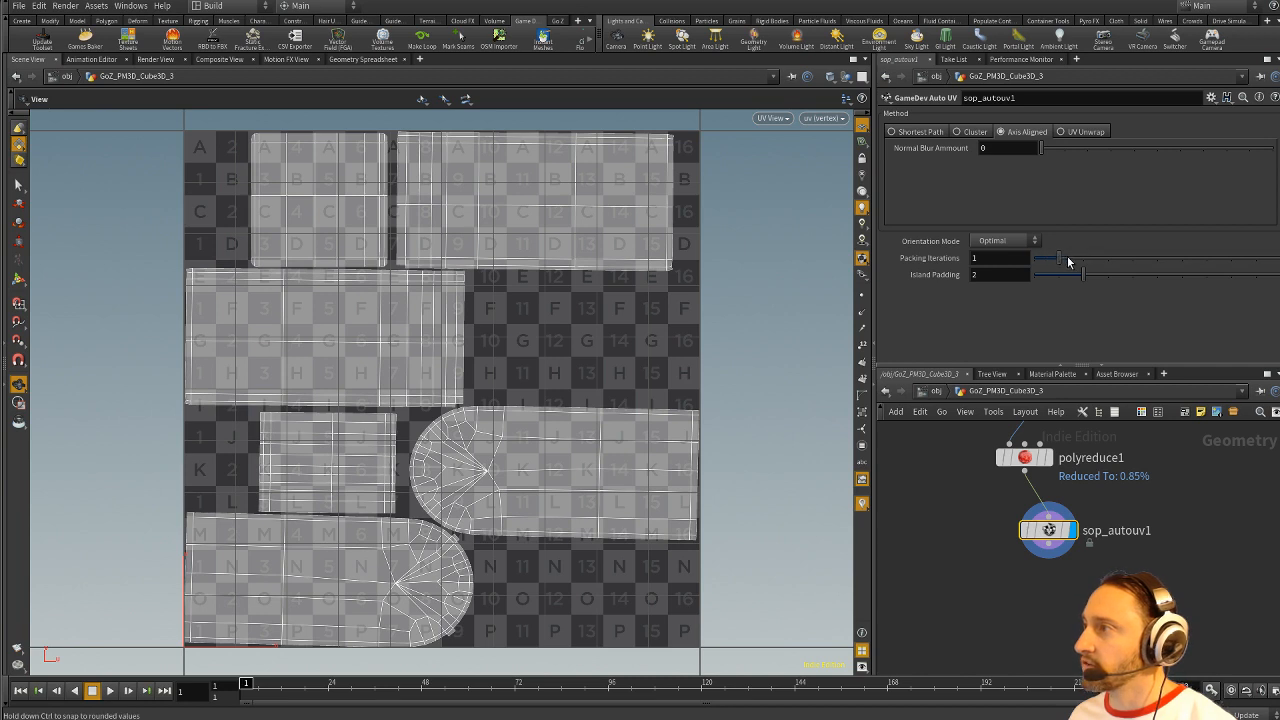
Step: Set the Auto UV packing iterations to 2 and review the UV layout and node chain
left_click_drag(1058, 258, 1084, 260)
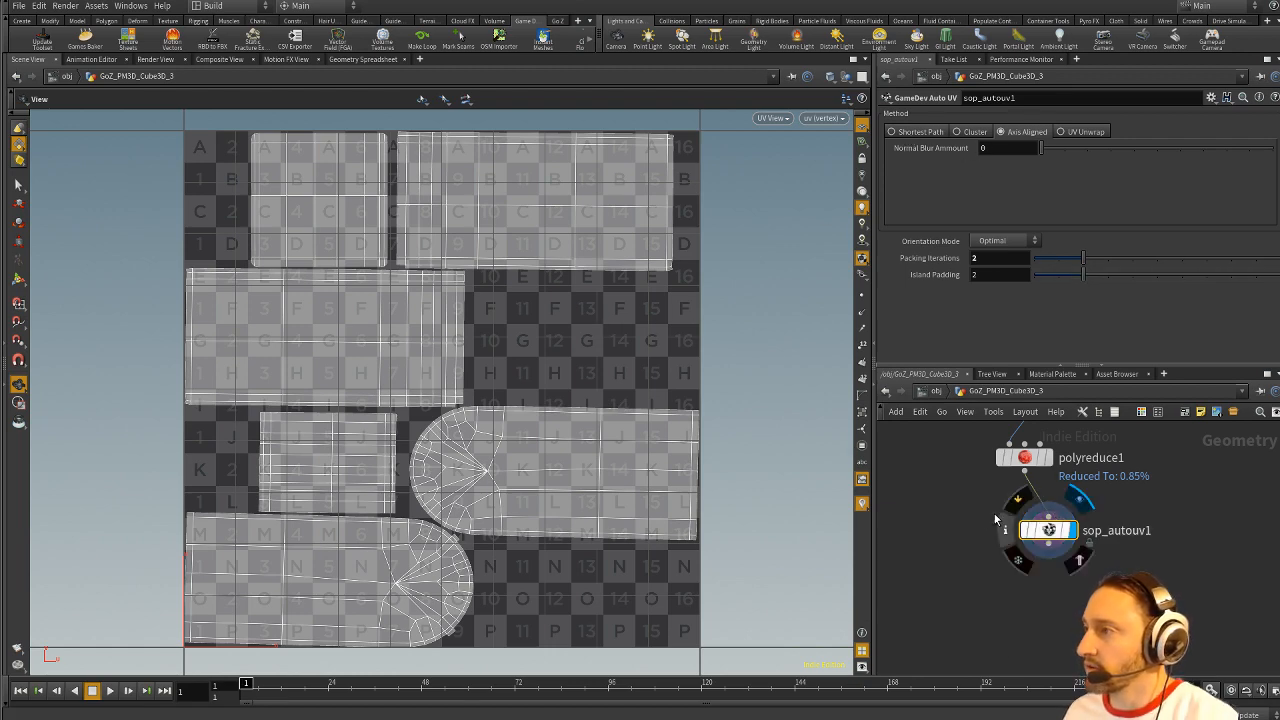
right_click_drag(729, 393, 577, 282)
middle_click_drag(577, 282, 515, 305)
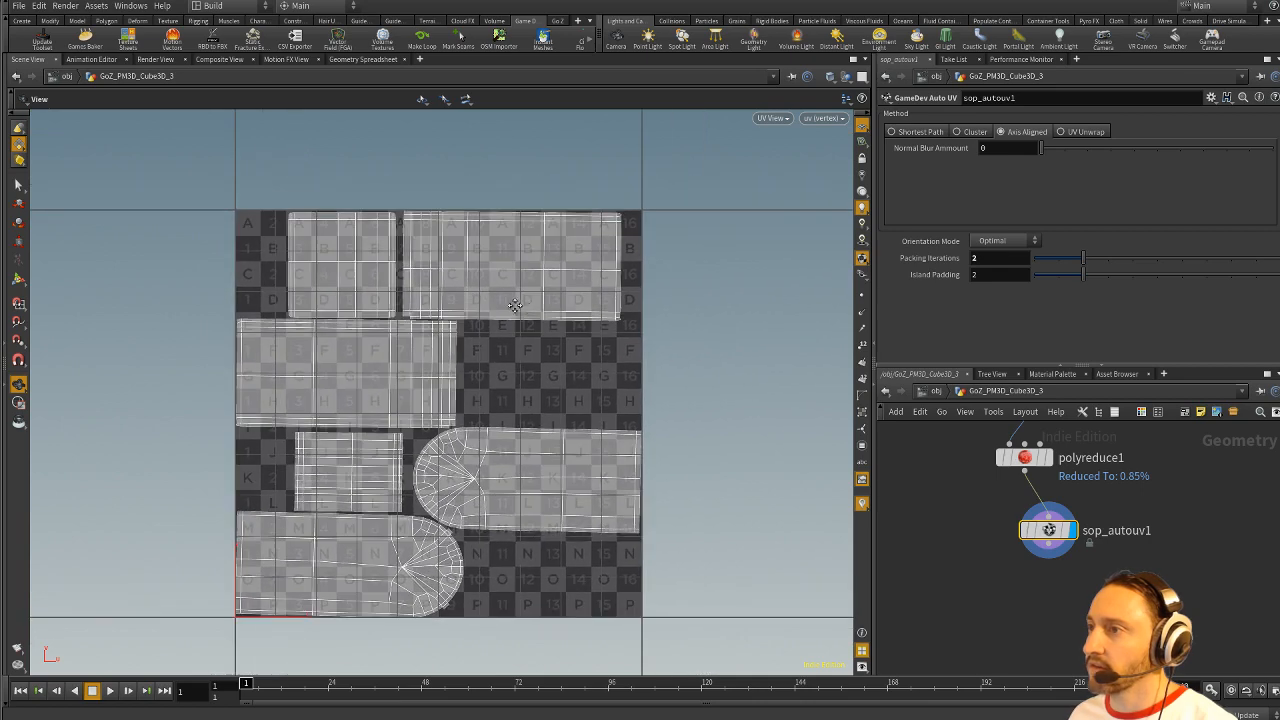
middle_click_drag(1007, 505, 957, 517)
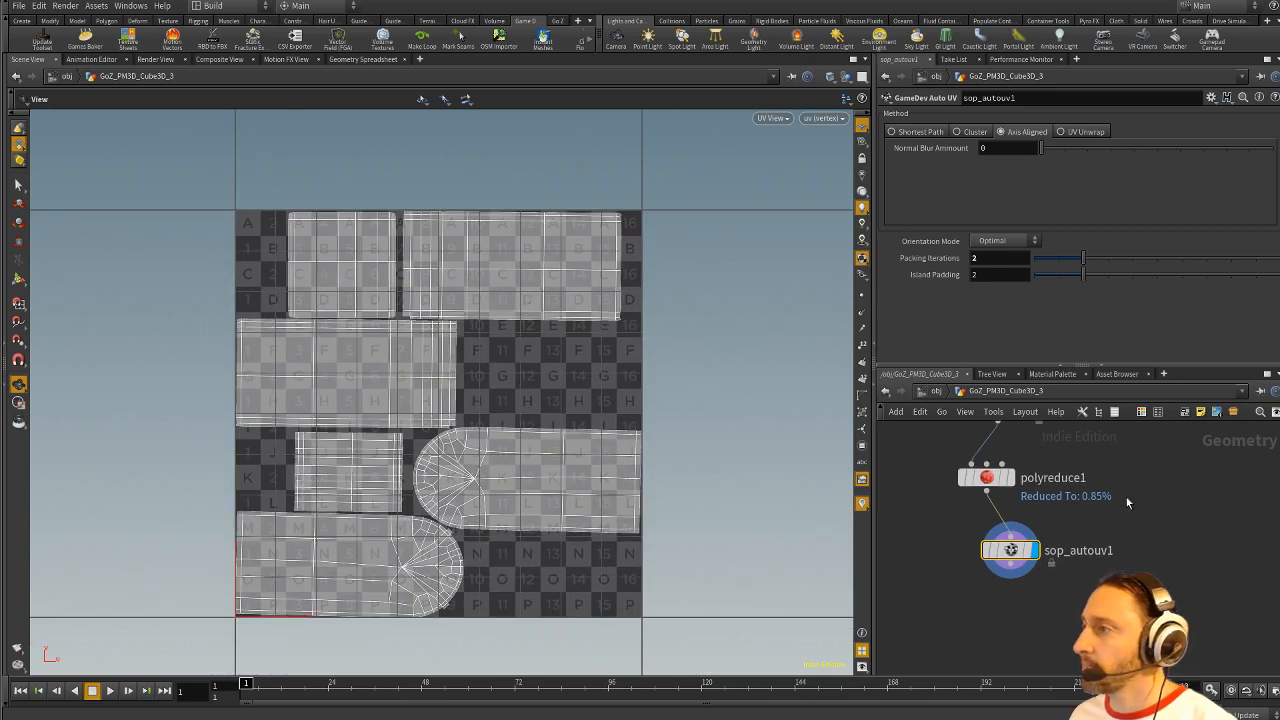
middle_click_drag(1126, 497, 1170, 508)
mouse_move(1170, 508)
right_mouse_down()
mouse_move(1177, 517)
mouse_move(1123, 474)
mouse_move(1191, 494)
mouse_move(1162, 493)
right_mouse_up()
middle_click_drag(1162, 493, 1177, 503)
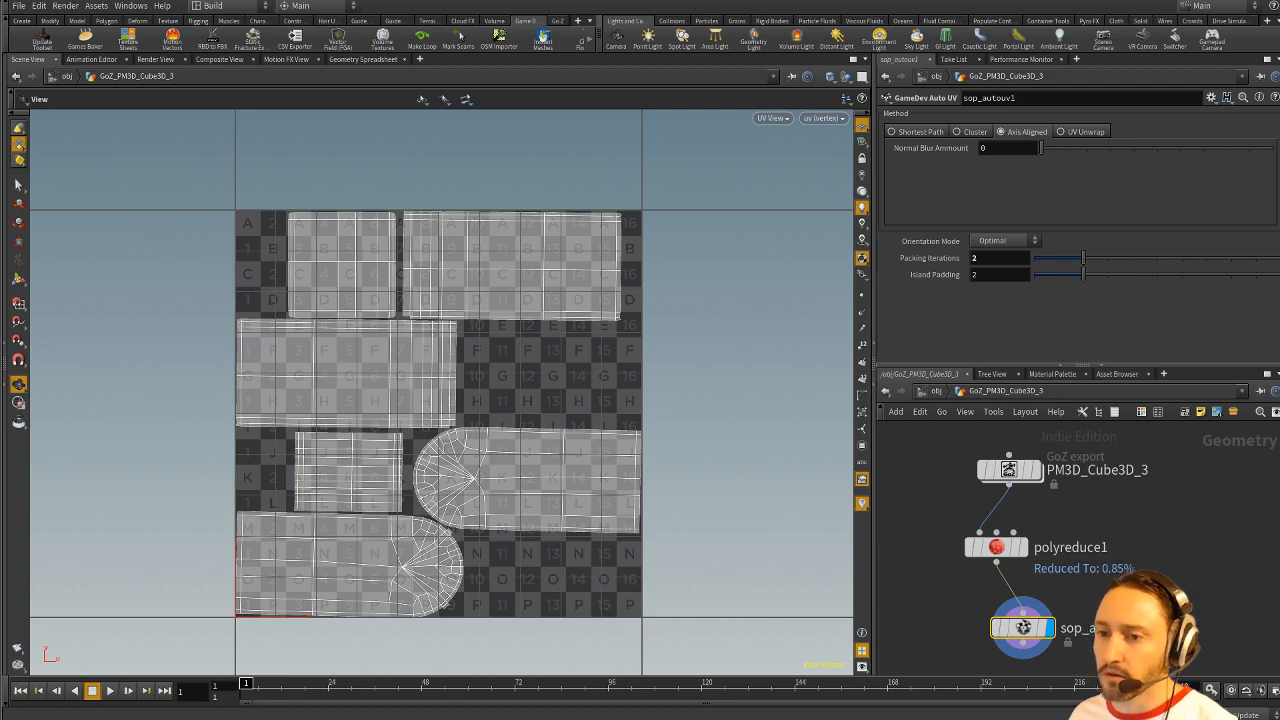
Step: Switch to ZBrush, view the masked dog from another angle and reduce the draw size to 29
key("alt+Tab")
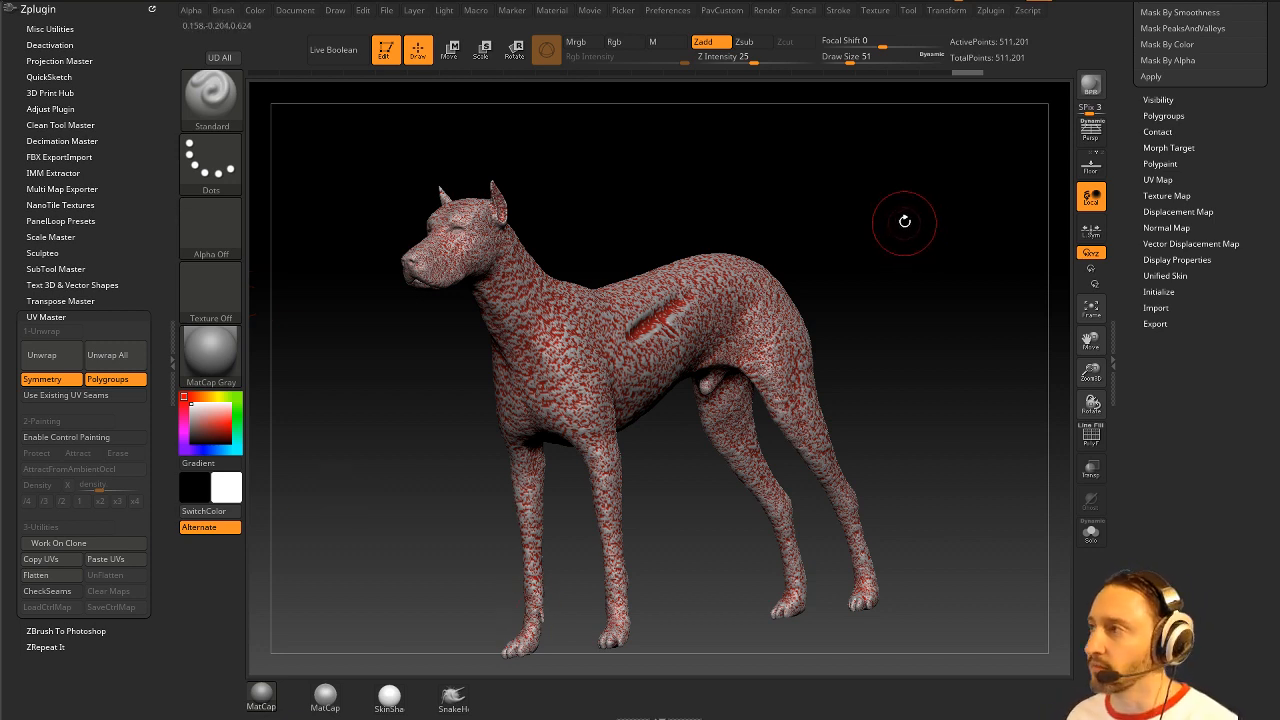
mouse_move(903, 217)
left_mouse_down()
mouse_move(920, 233)
mouse_move(946, 223)
mouse_move(909, 243)
mouse_move(912, 258)
mouse_move(902, 197)
left_mouse_up()
key("s")
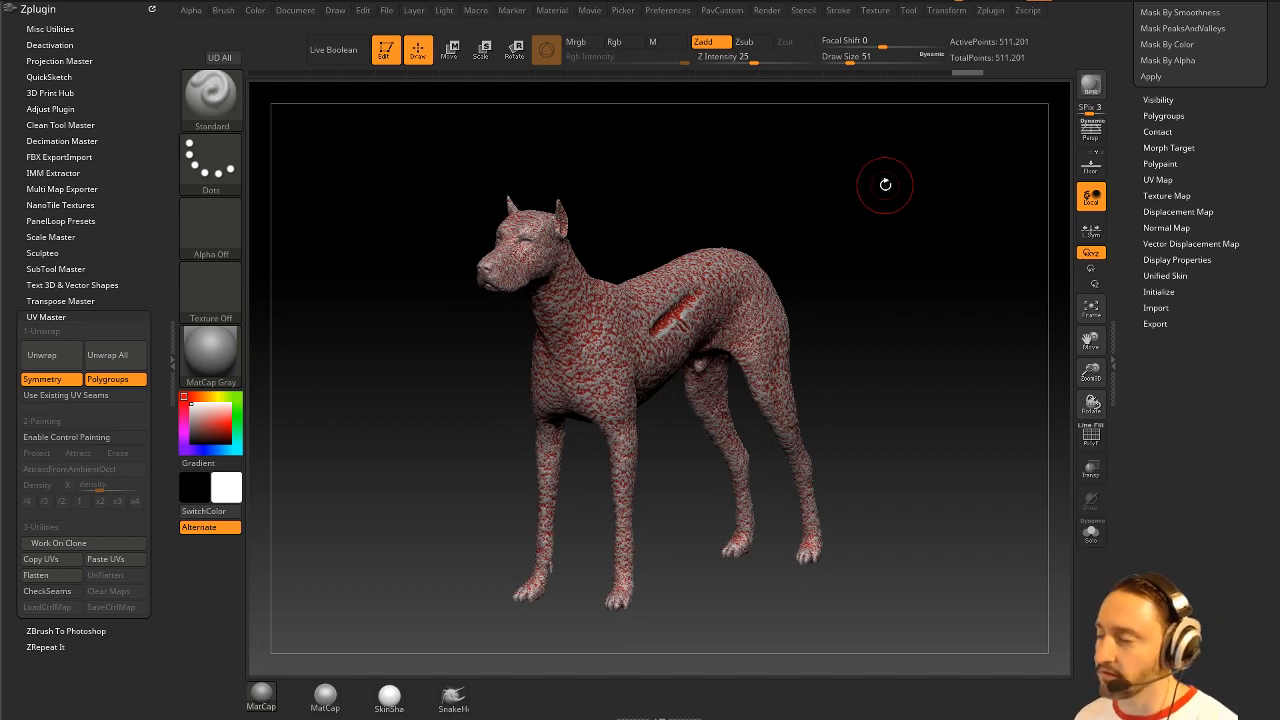
key("s")
left_click_drag(873, 227, 867, 230)
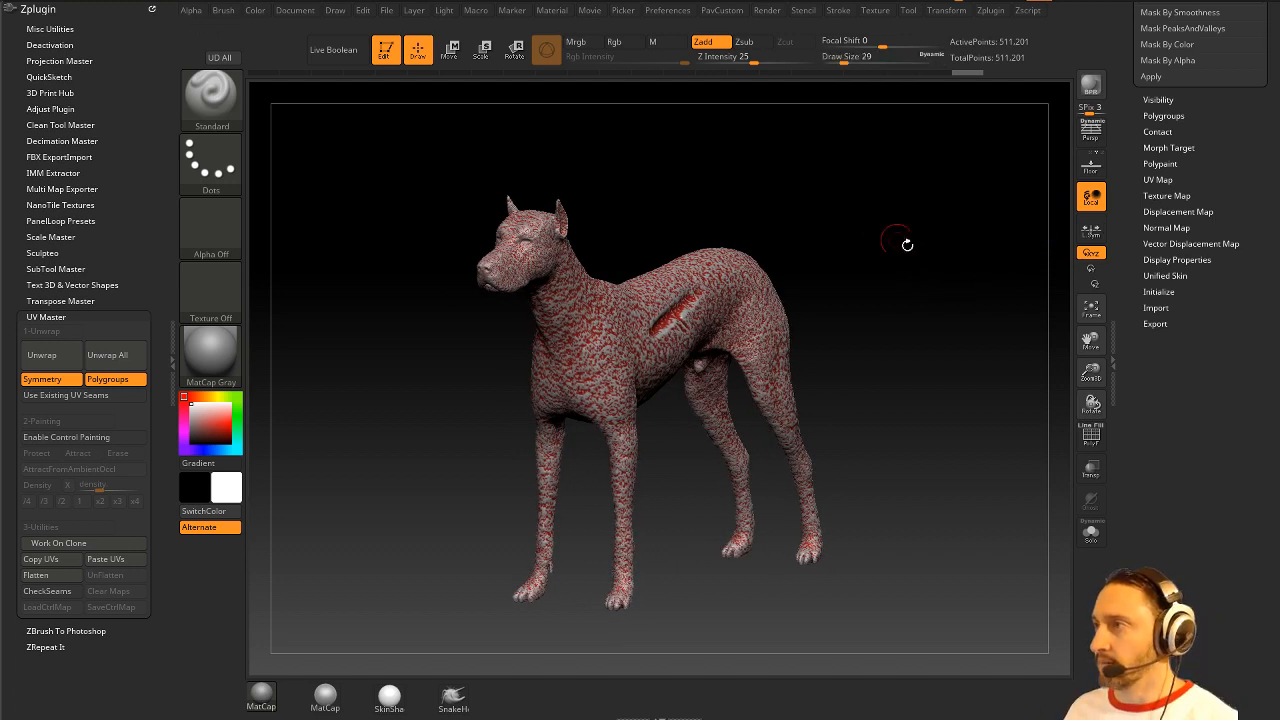
Step: Take the dog out of edit mode and clear the canvas
scroll(1127, 183, "up", 10)
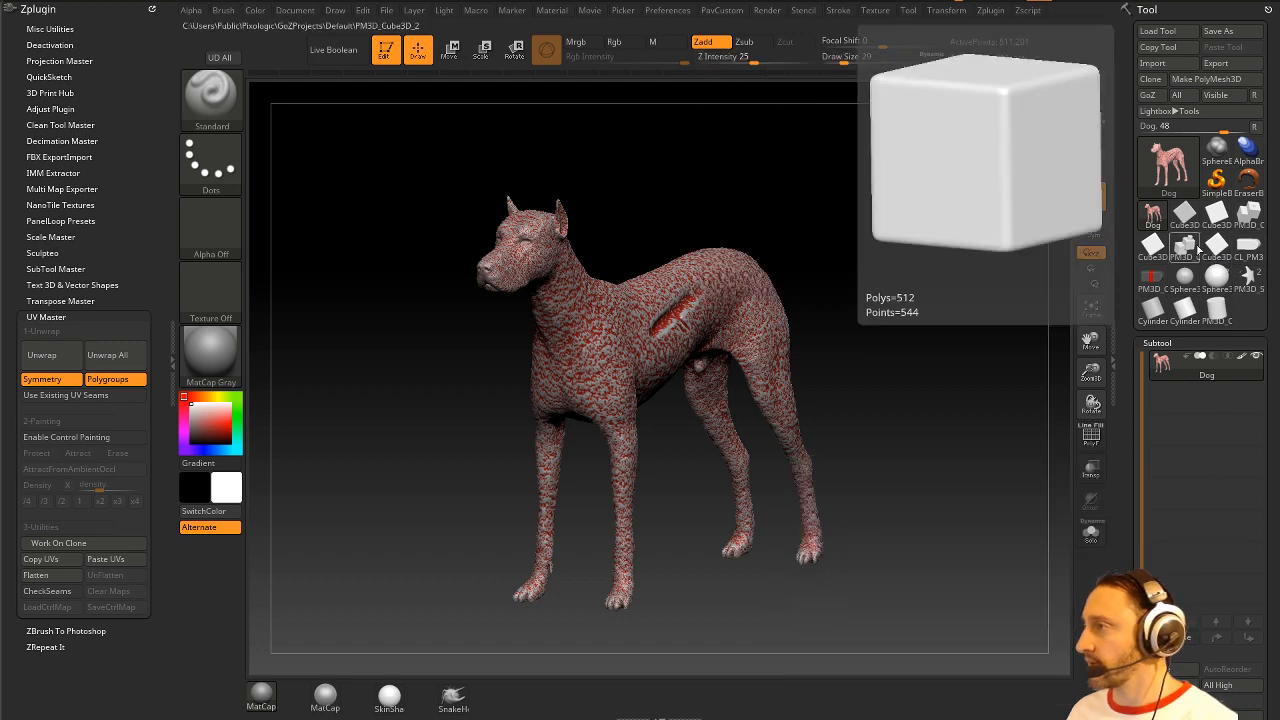
left_click(385, 49)
key("ctrl+n")
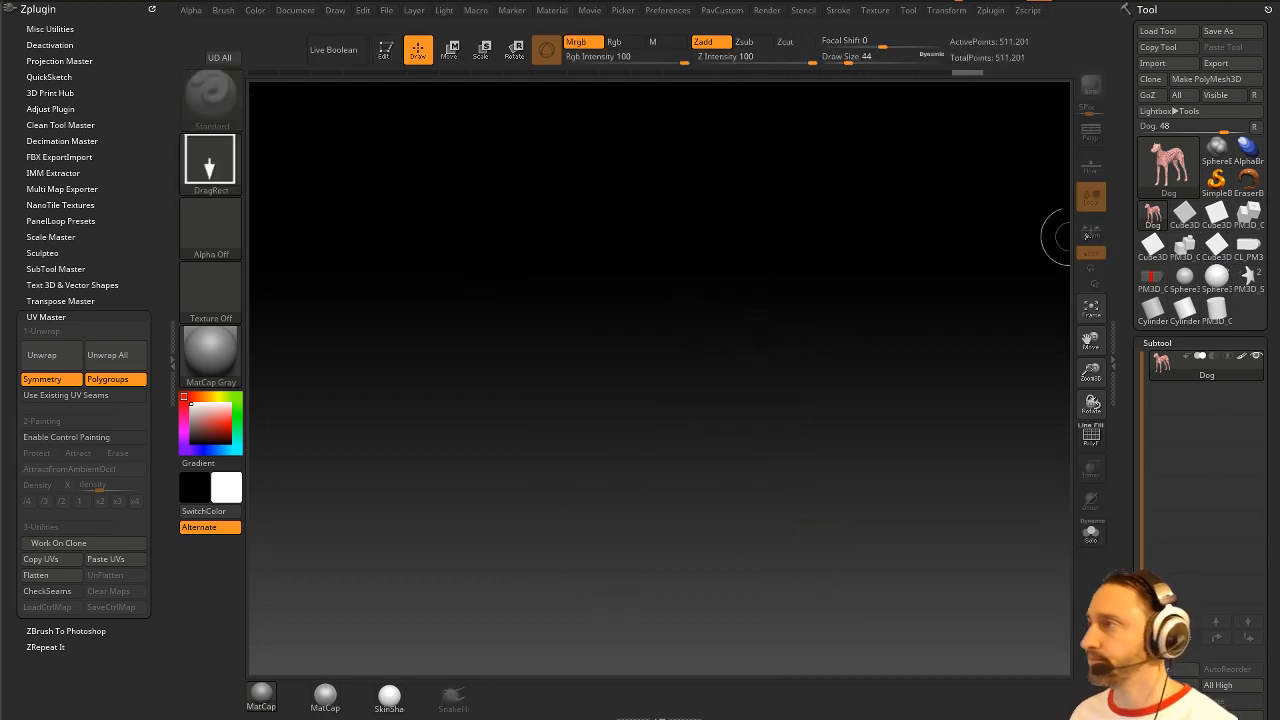
Step: Select the Cube3D tool and browse to the TurtlePower folder inside streaming to load a ZTool
left_click(1182, 216)
left_click(1168, 160)
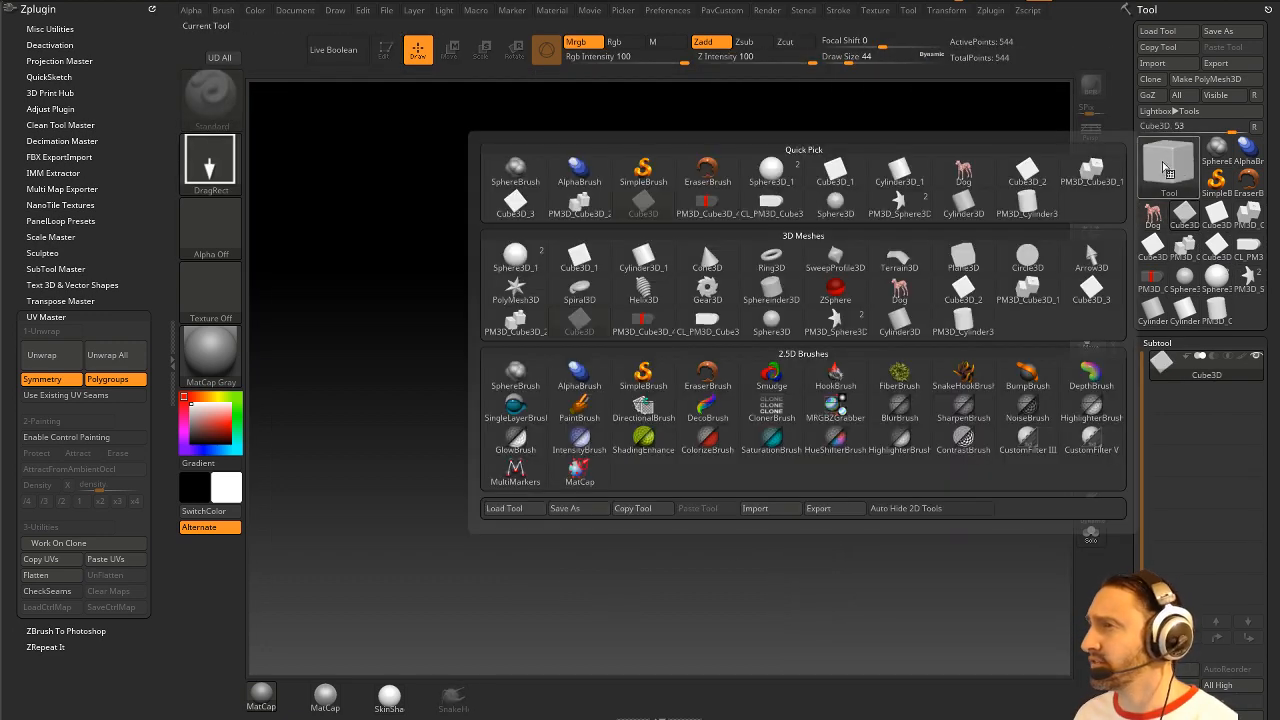
mouse_move(802, 305)
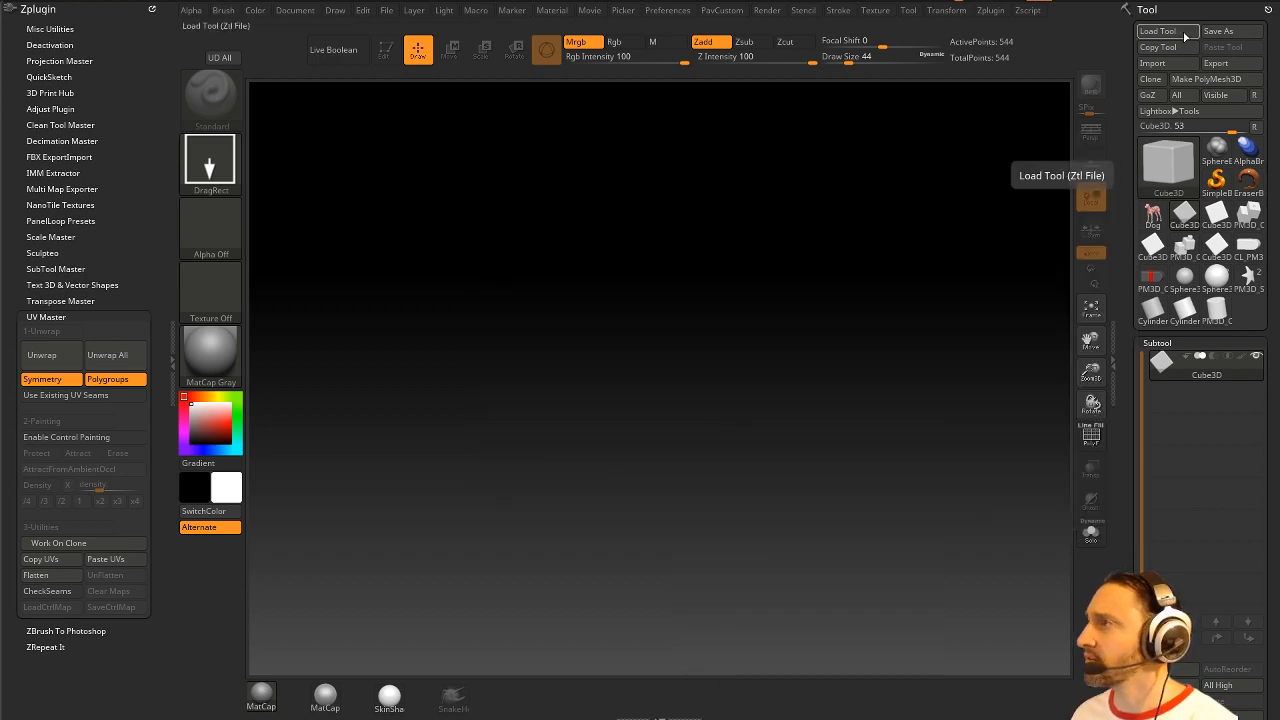
left_click(1158, 31)
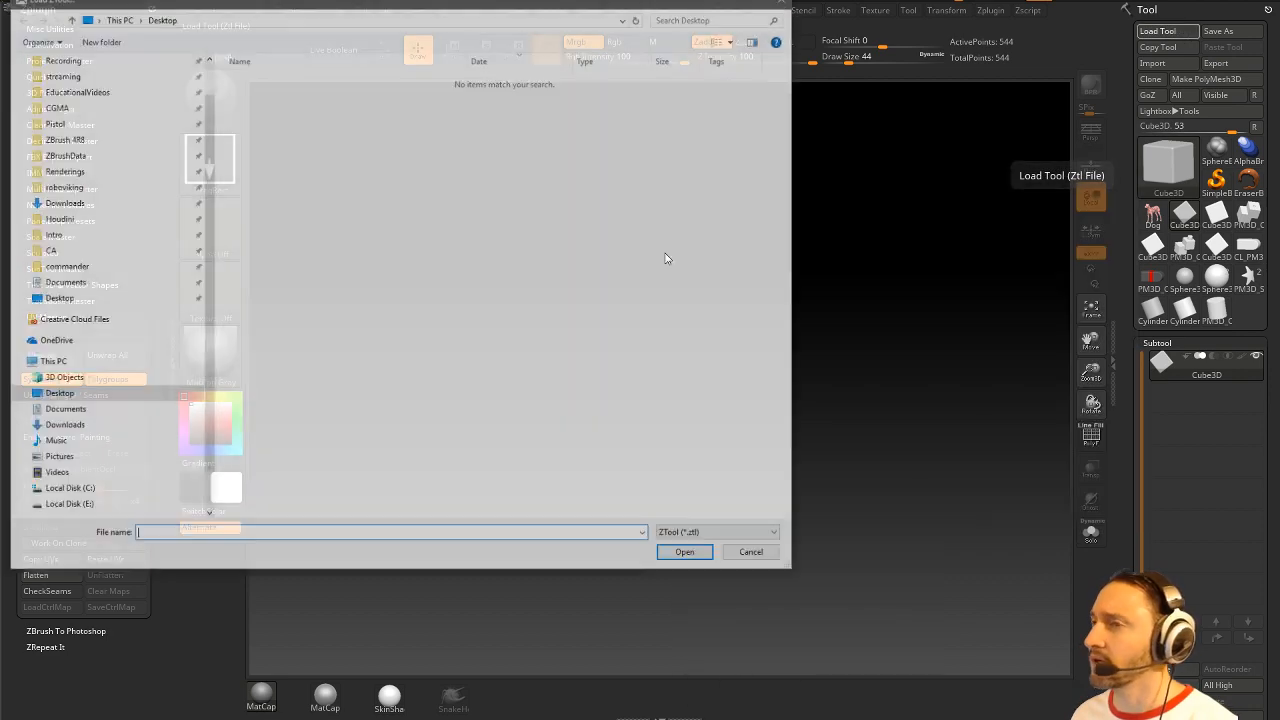
scroll(145, 240, "up", 1)
left_click(150, 117)
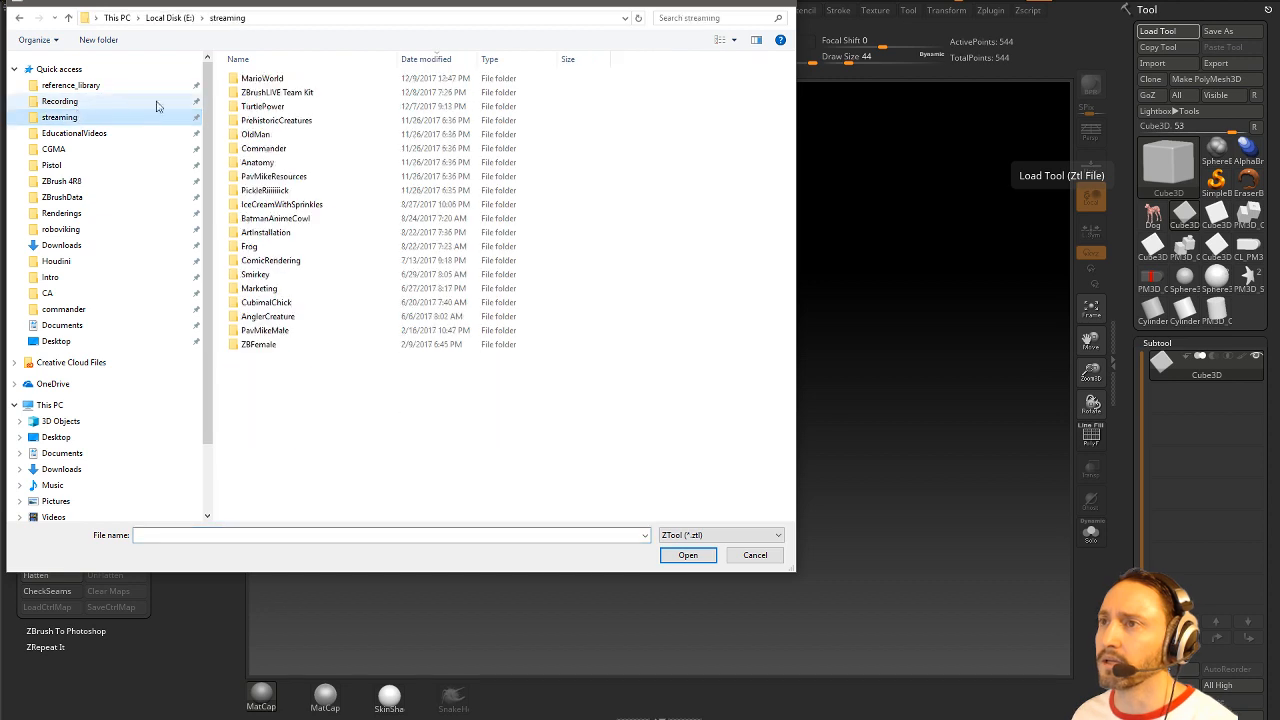
double_click(310, 107)
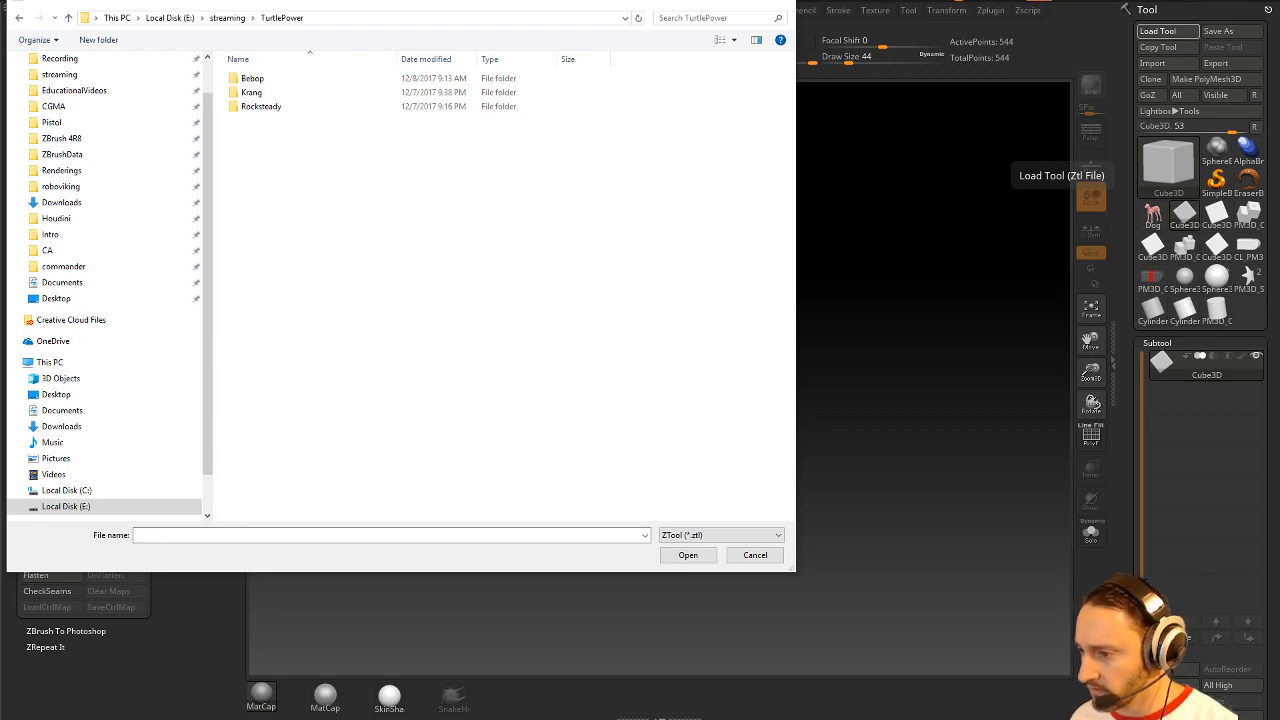
Step: Switch to the browser and start the Gigabyte X399 DESIGNARE EX modeling demo from AMD's Twitch videos
left_click_drag(598, 719, 622, 12)
scroll(641, 393, "down", 2)
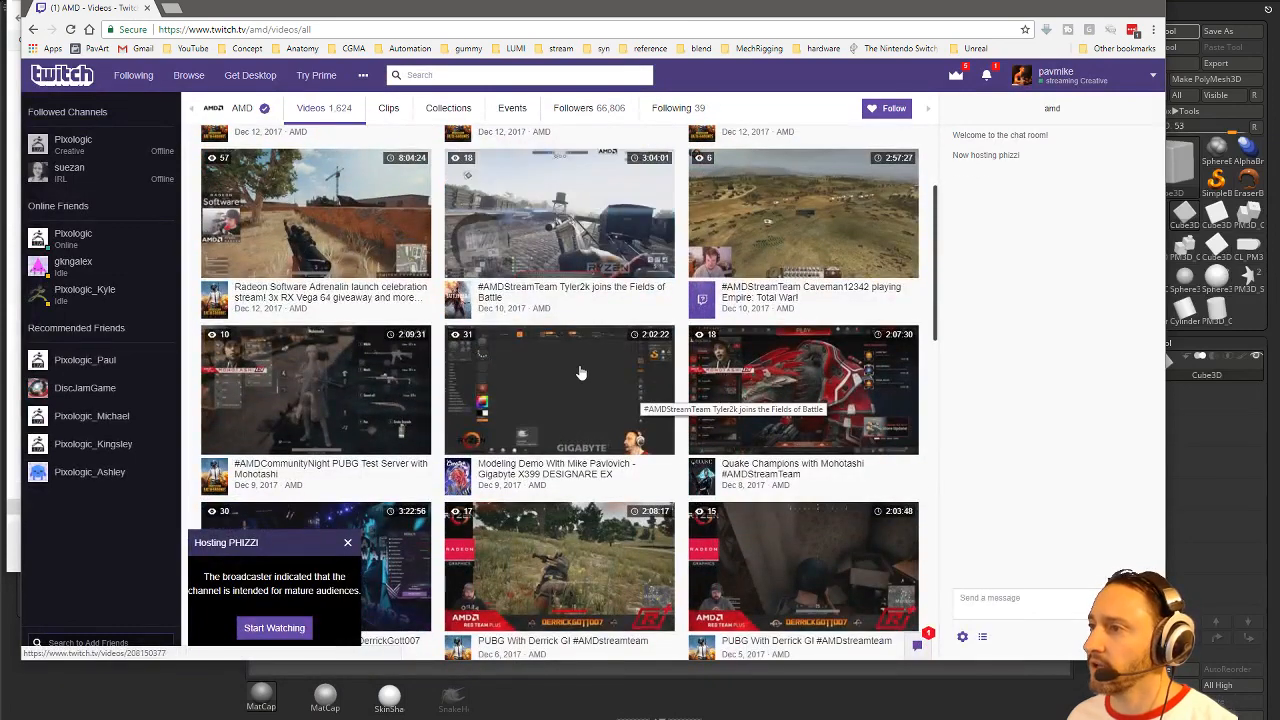
left_click(578, 372)
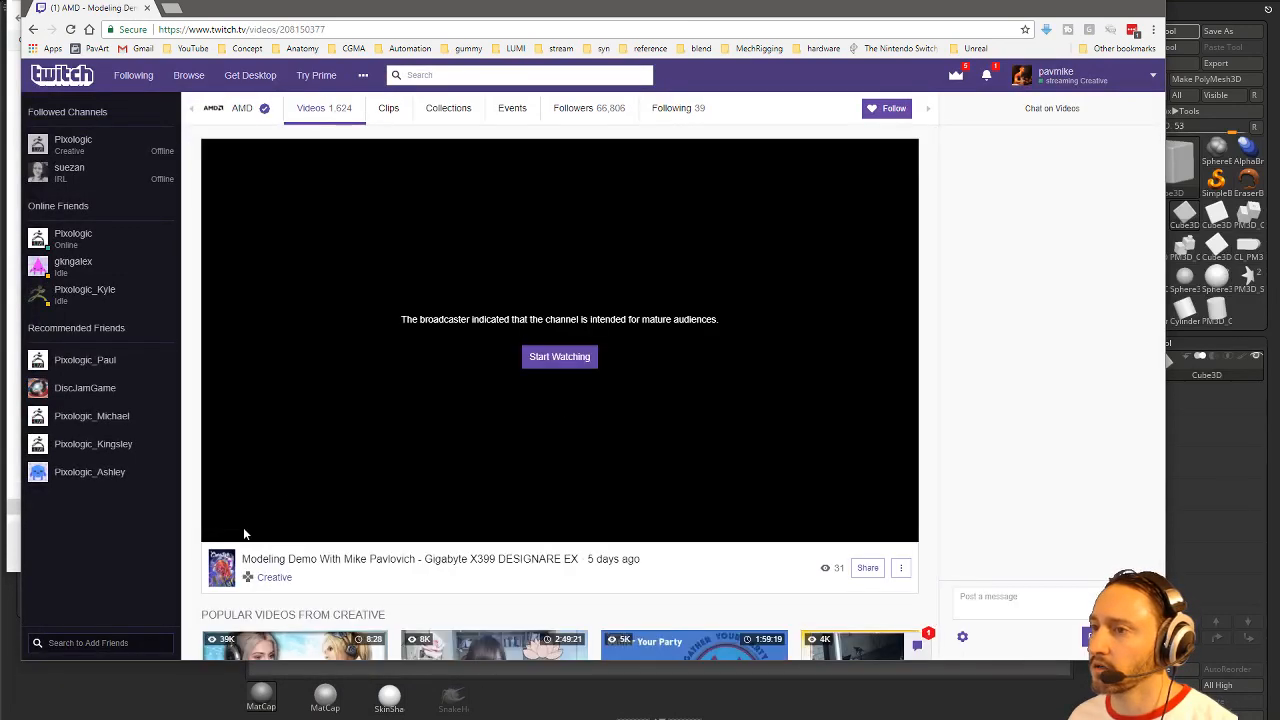
left_click(557, 358)
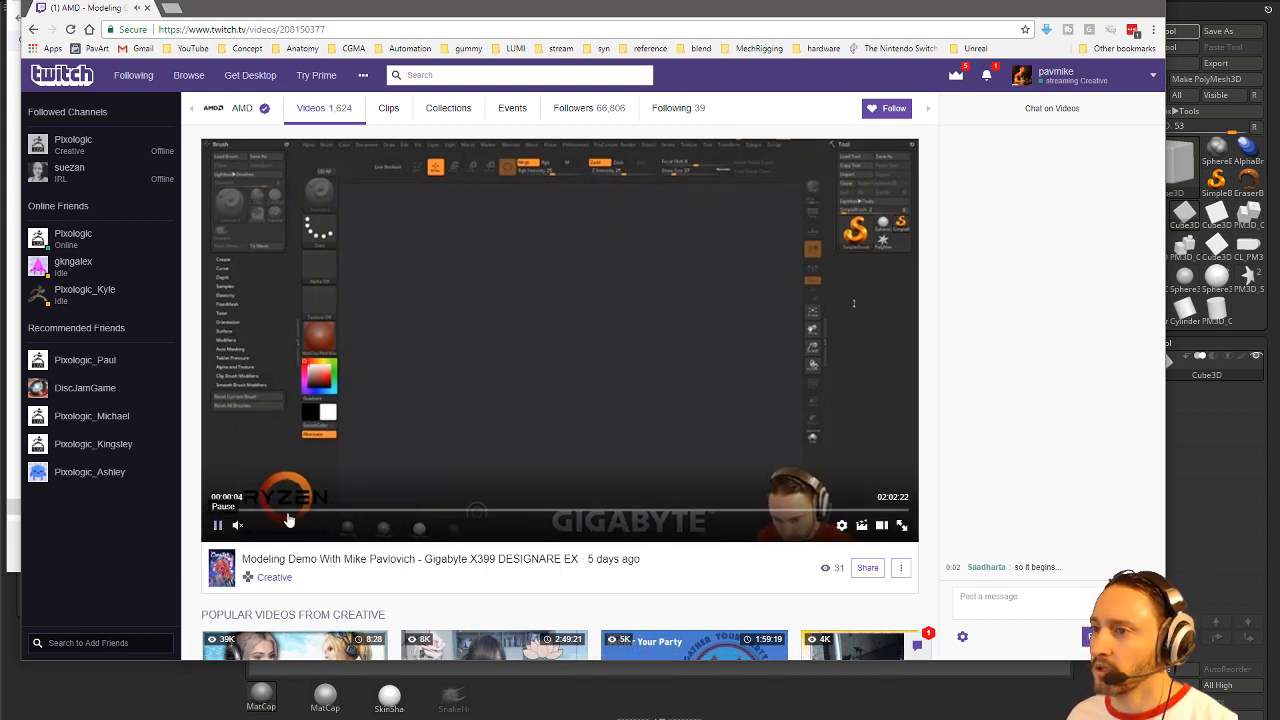
Step: Skim the modeling demo by jumping ahead through its timeline to examine the characters sculpted during the stream
left_click(237, 511)
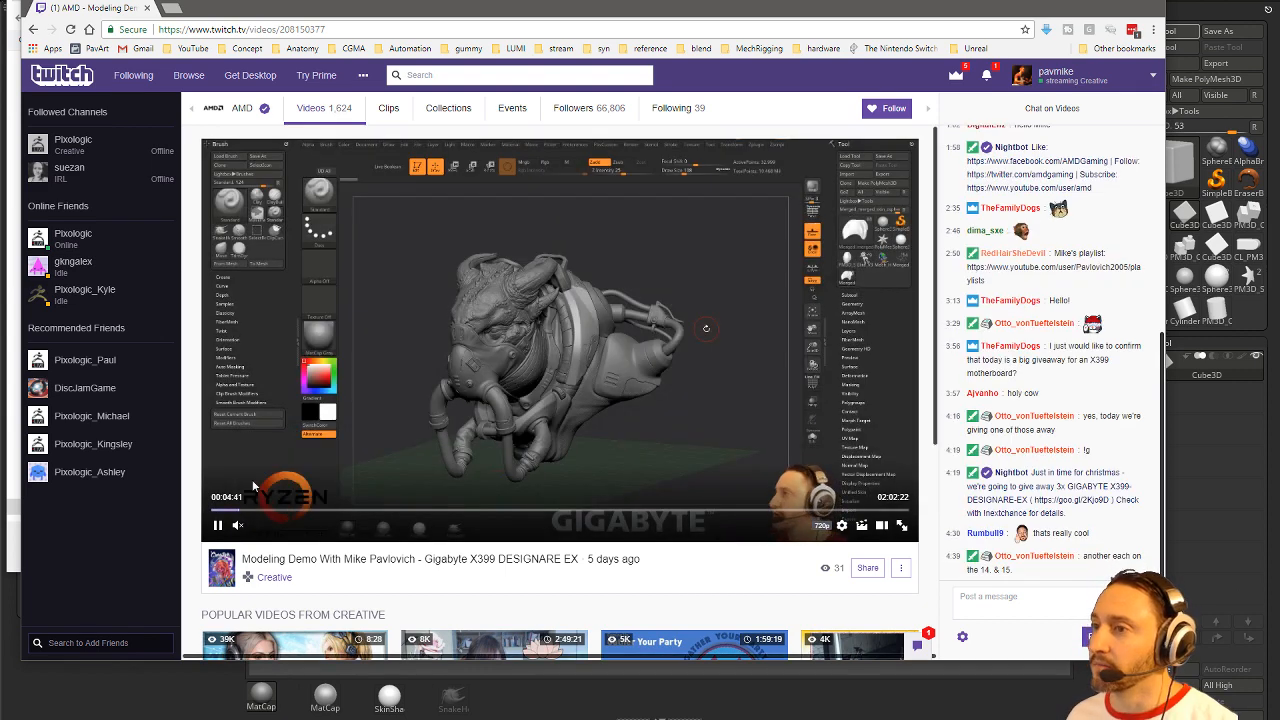
left_click(276, 512)
left_click(322, 512)
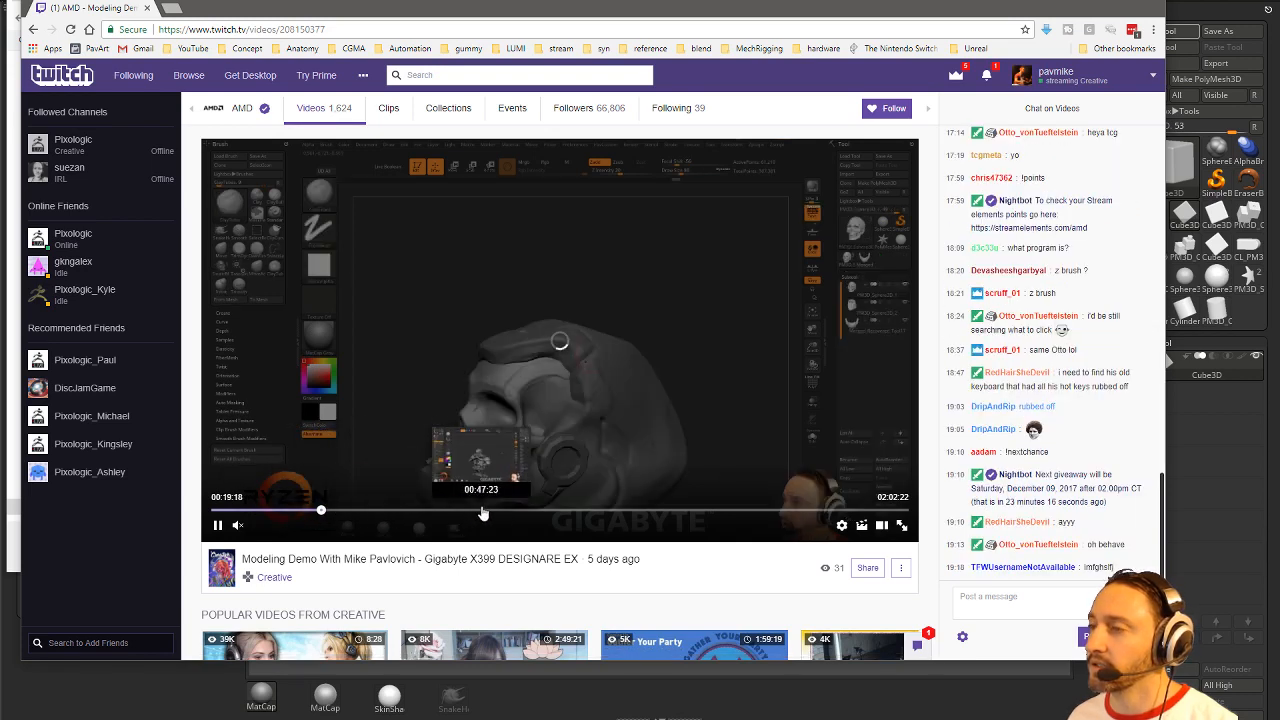
left_click(482, 512)
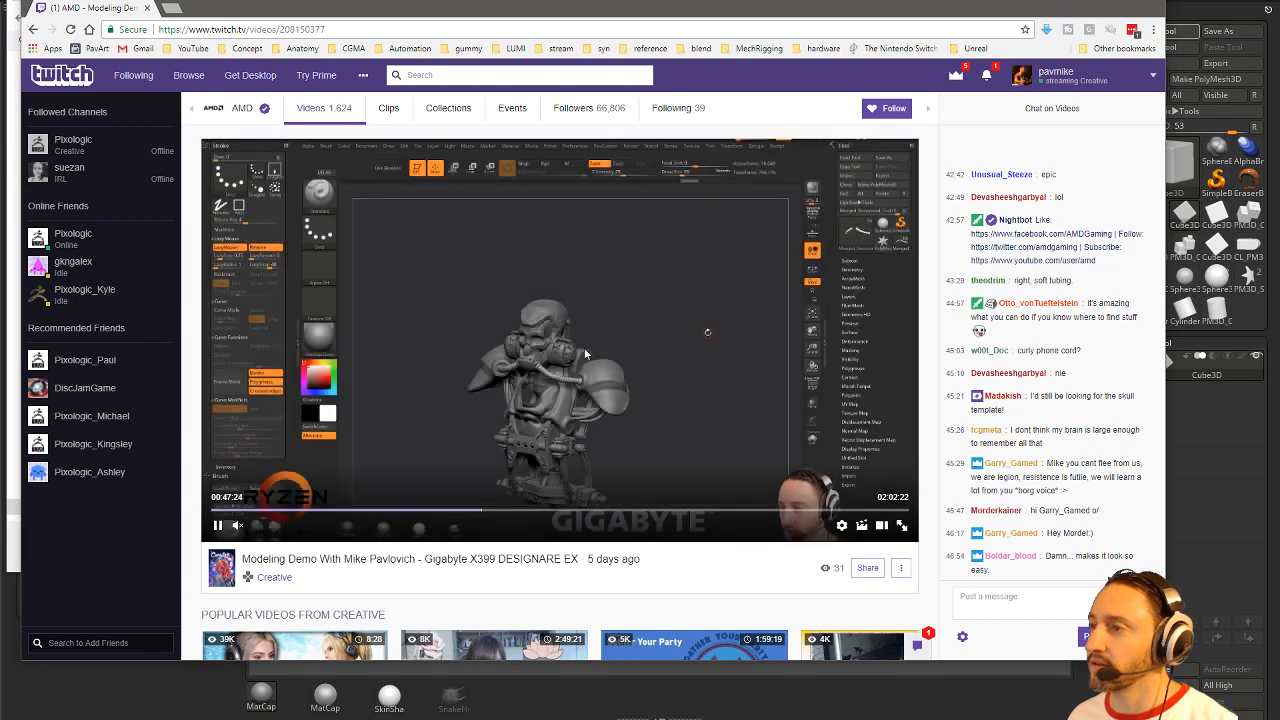
left_click(789, 513)
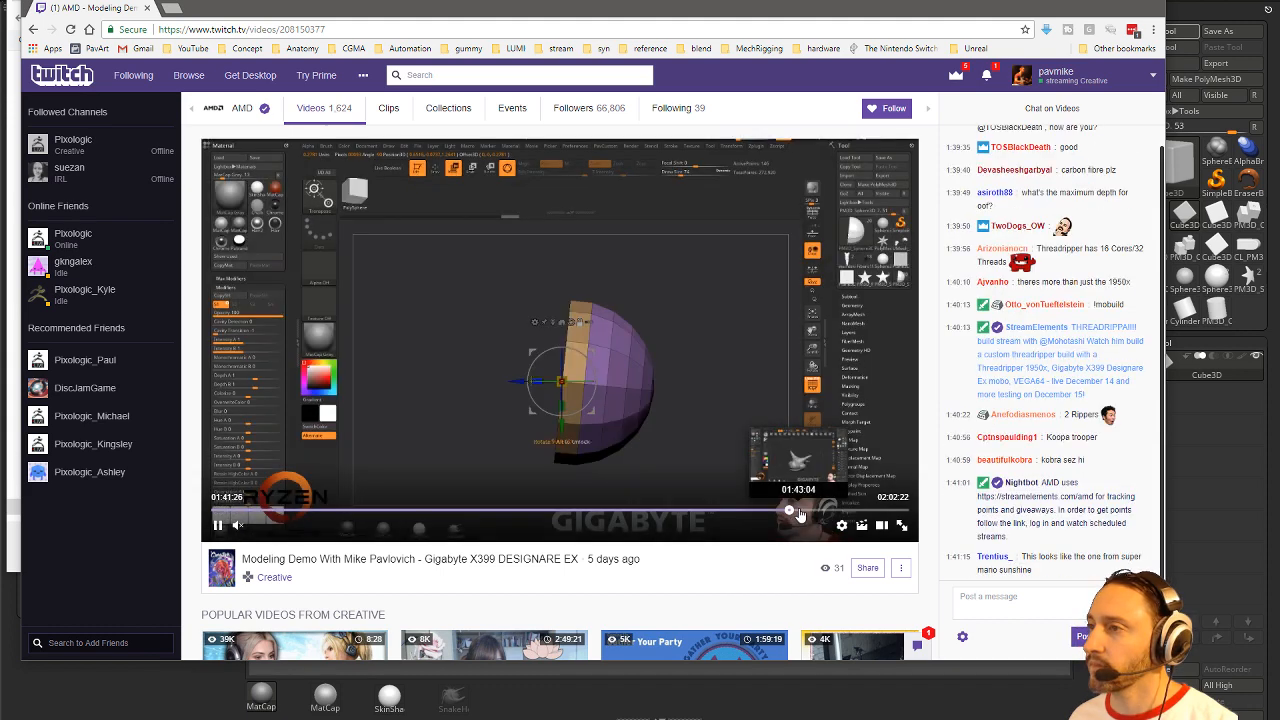
left_click(799, 513)
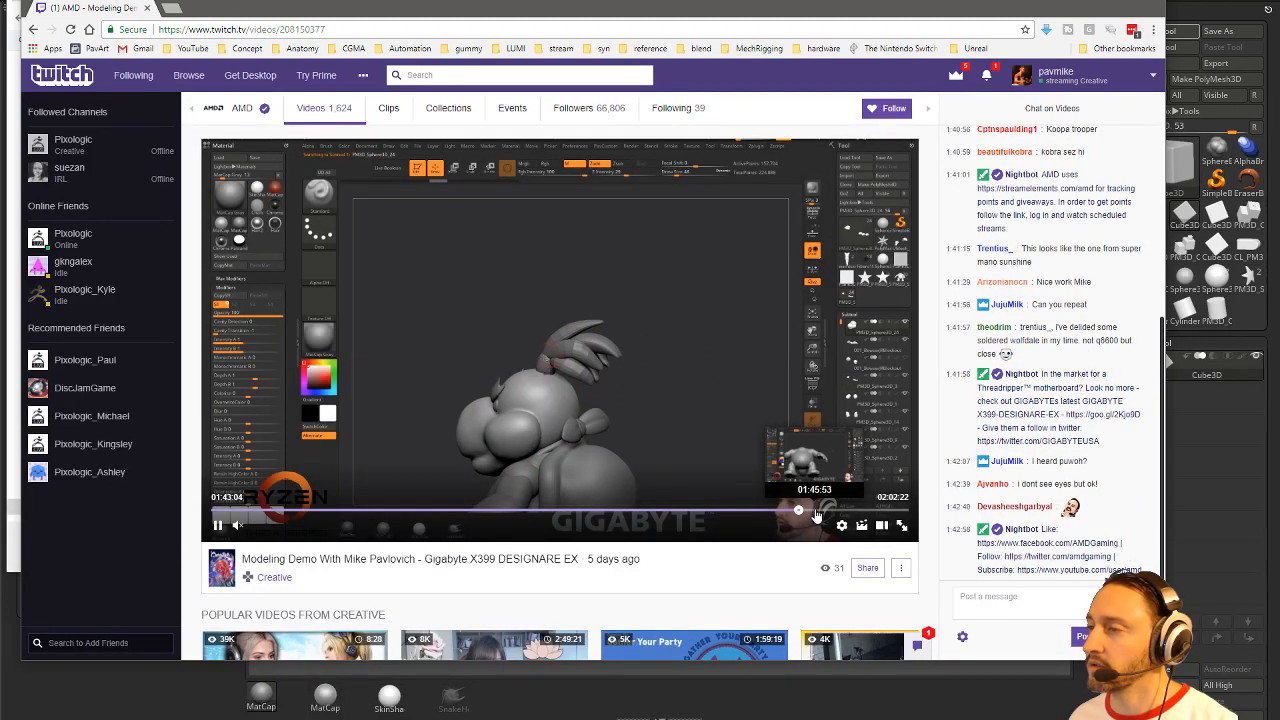
left_click(812, 513)
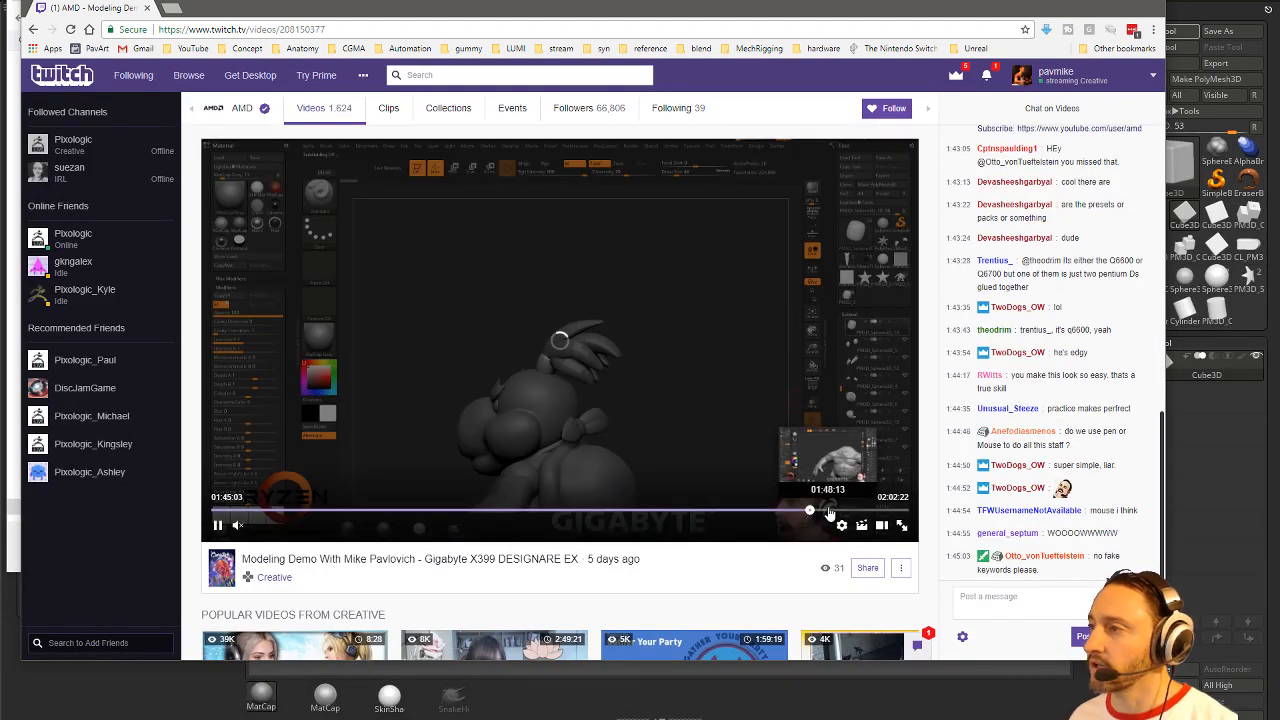
left_click(828, 513)
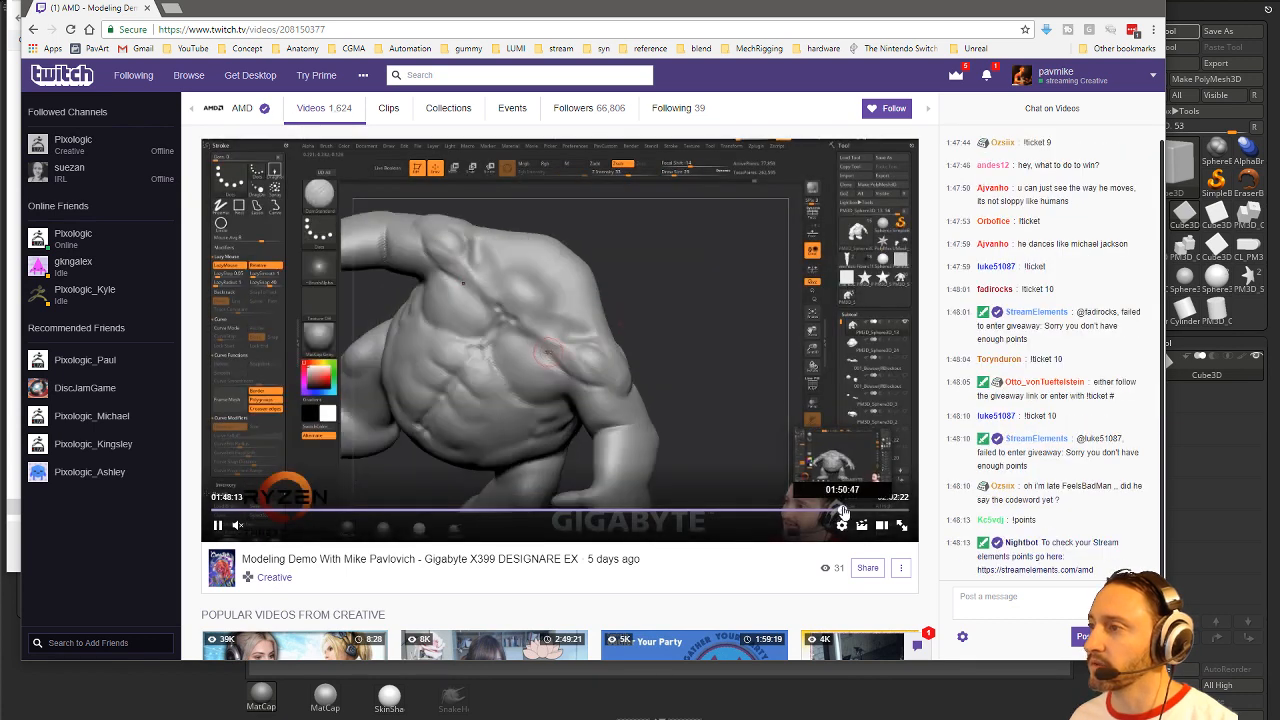
left_click(843, 513)
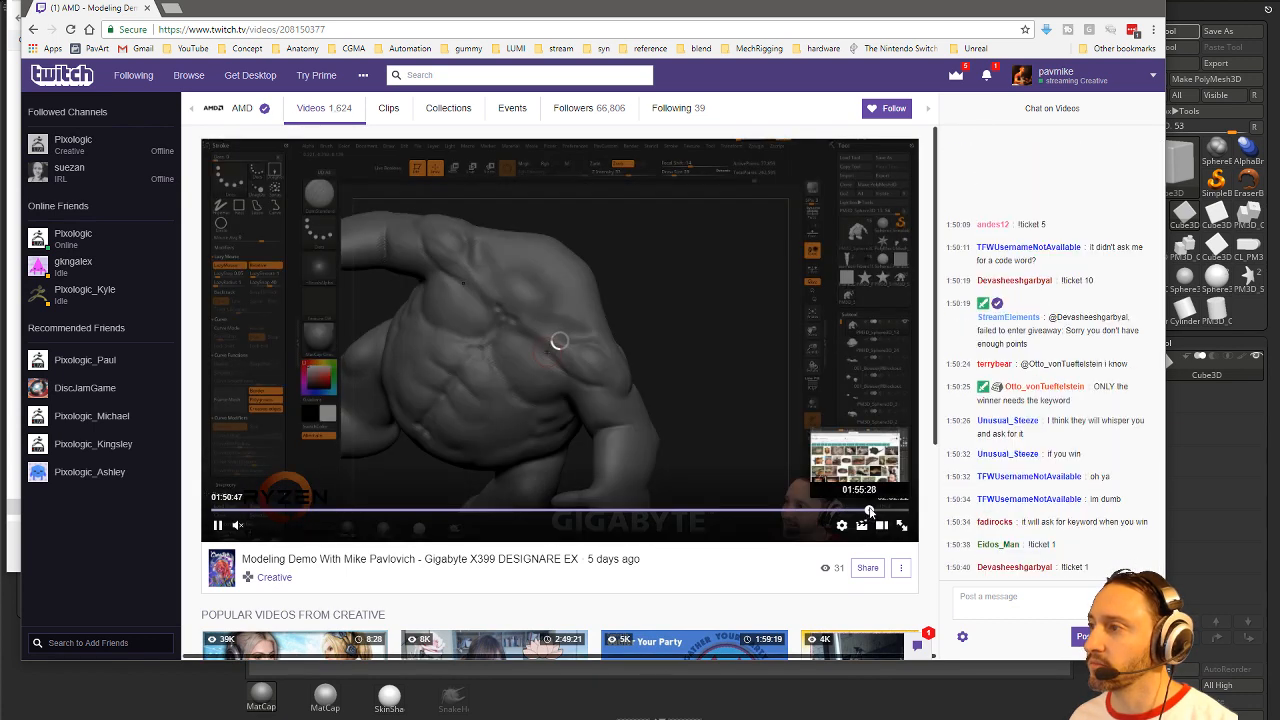
left_click(880, 513)
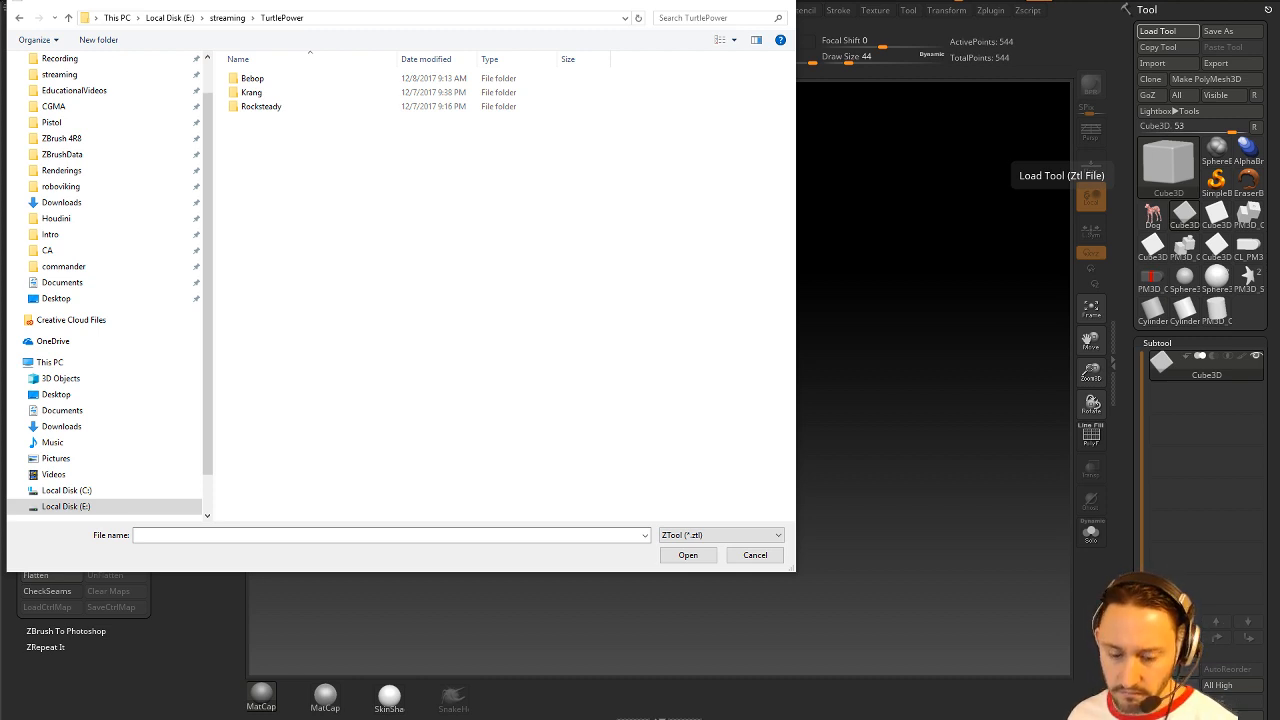
Step: Return to ZBrush's tool loading, look through the Bebop and Rocksteady folders and go back to the streaming folder
double_click(270, 79)
left_click(285, 19)
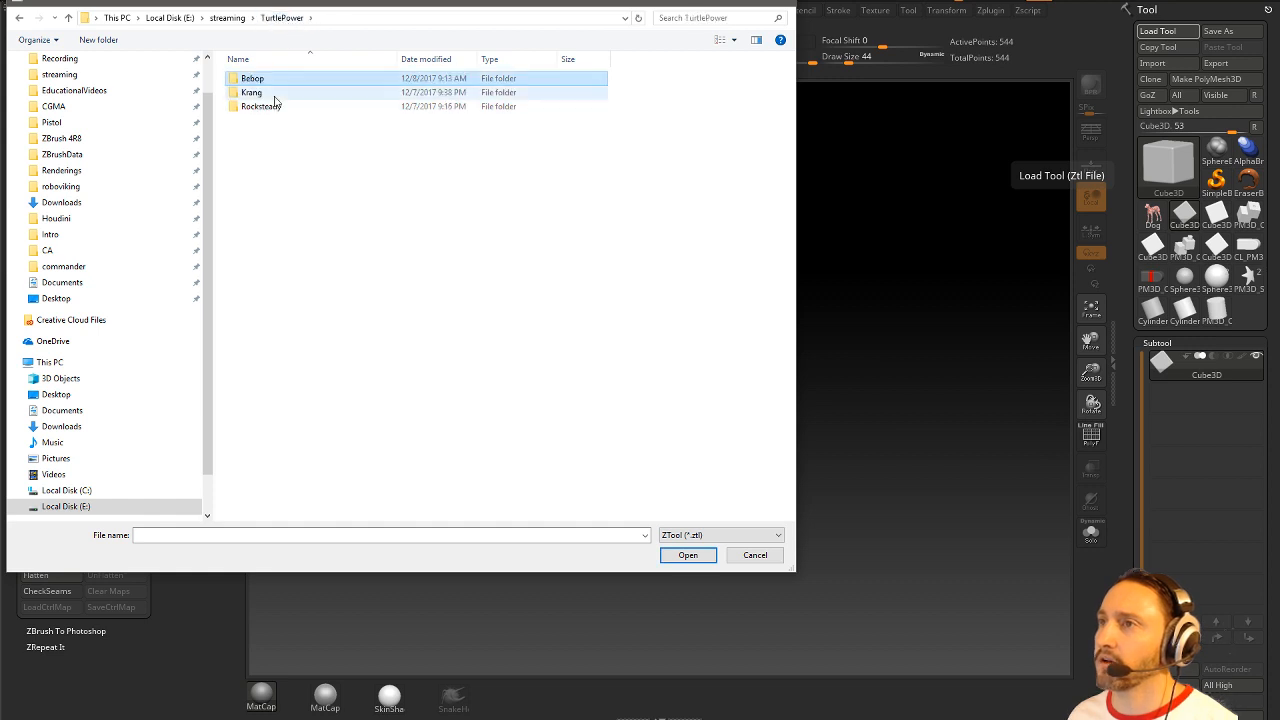
double_click(277, 104)
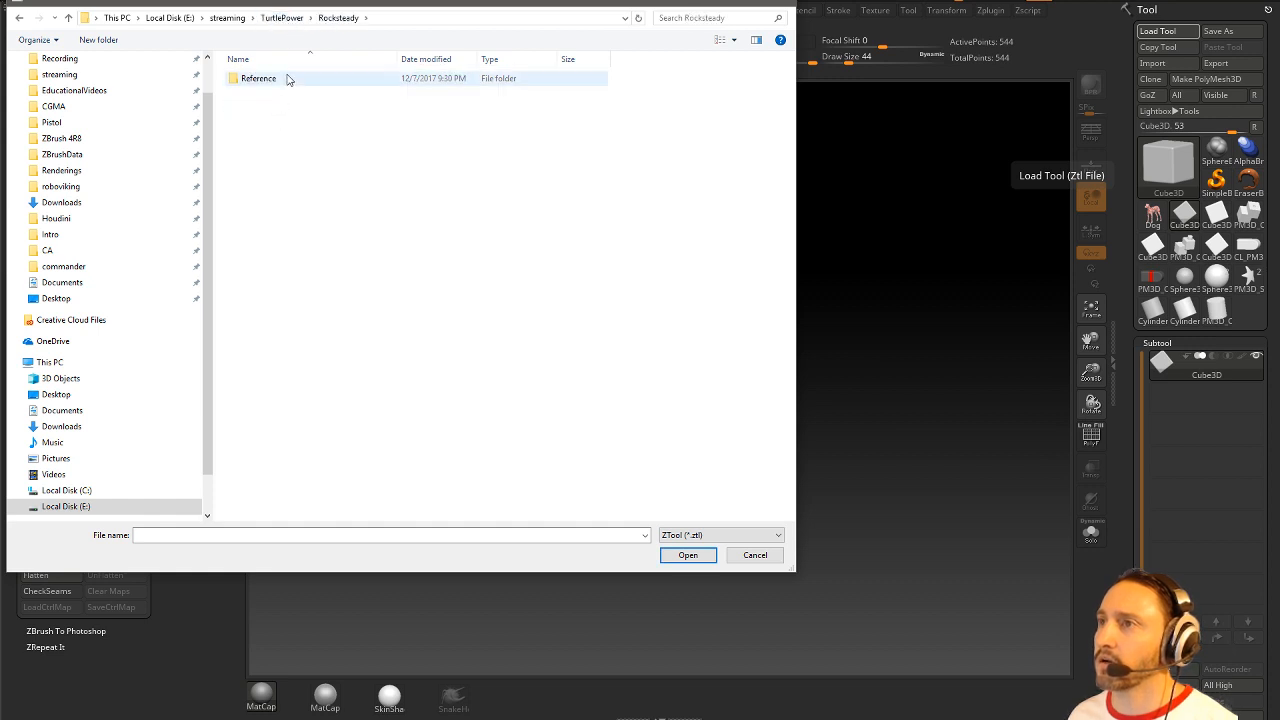
left_click(284, 18)
left_click(227, 18)
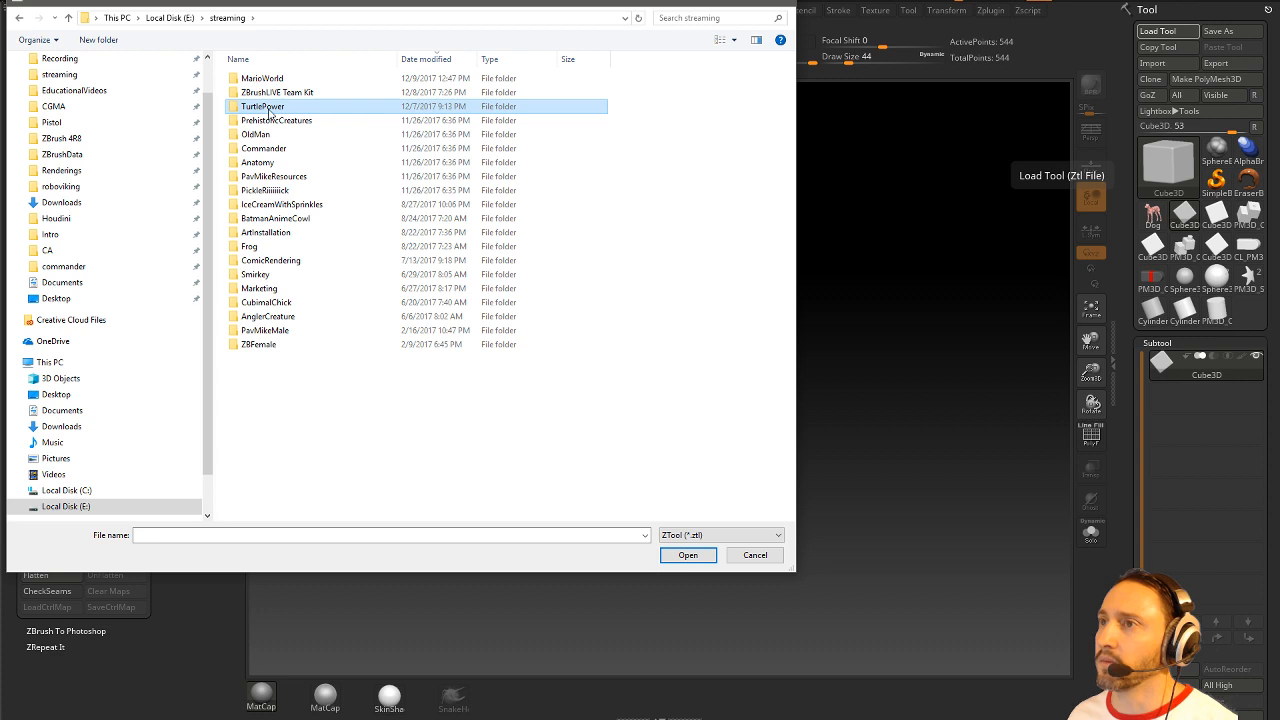
Step: Load 001_BowserJRBlockout.ZTL from the BowserKids folder in MarioWorld, toggling the file sort by date modified
double_click(262, 79)
double_click(288, 85)
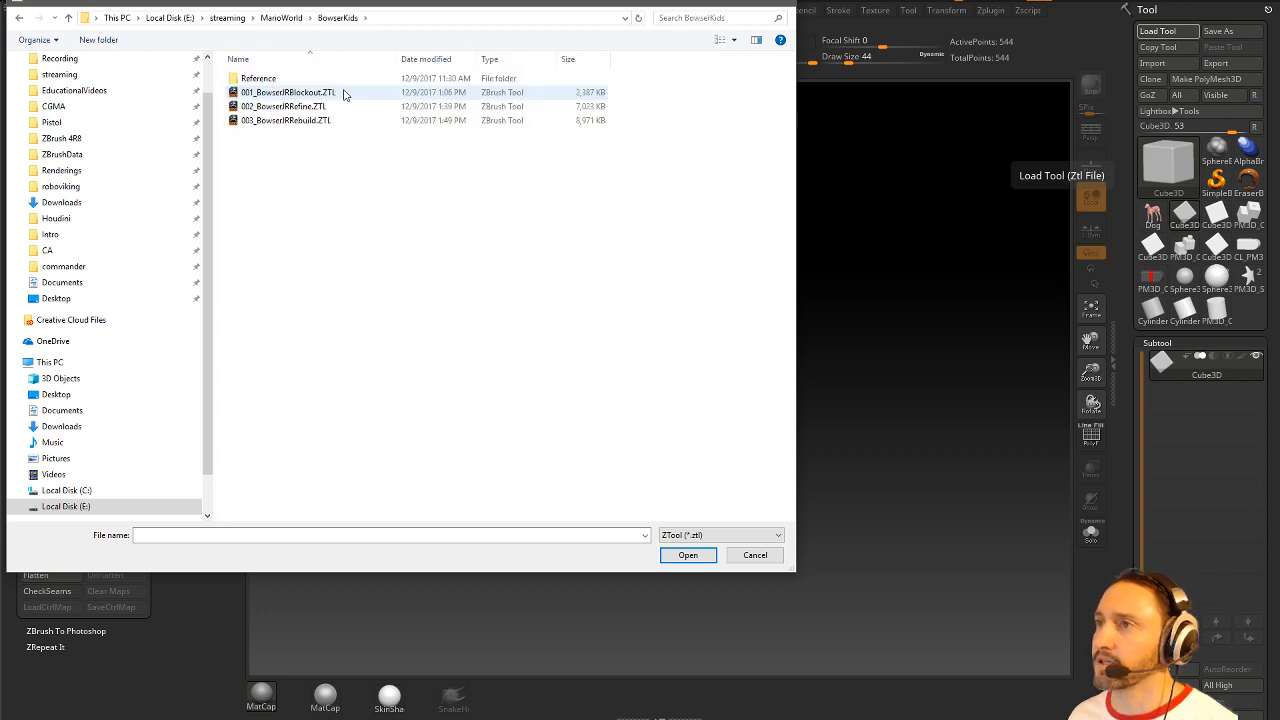
left_click(440, 59)
left_click(445, 60)
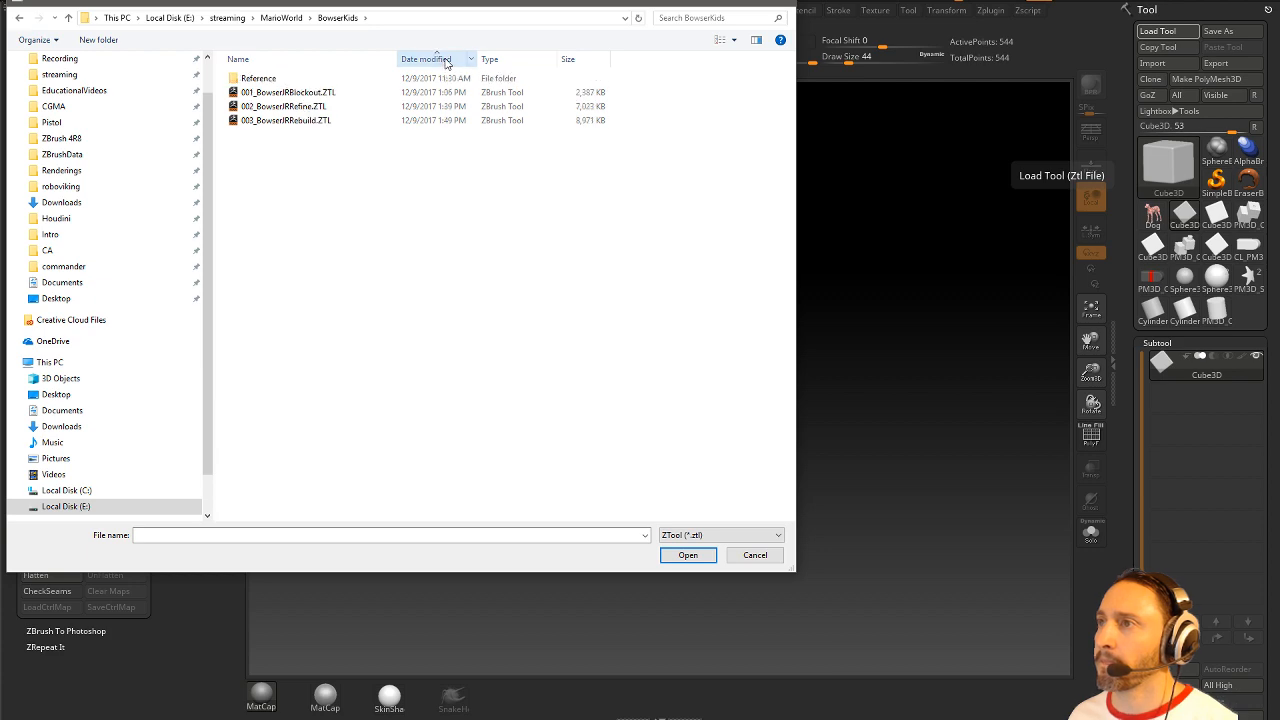
double_click(300, 92)
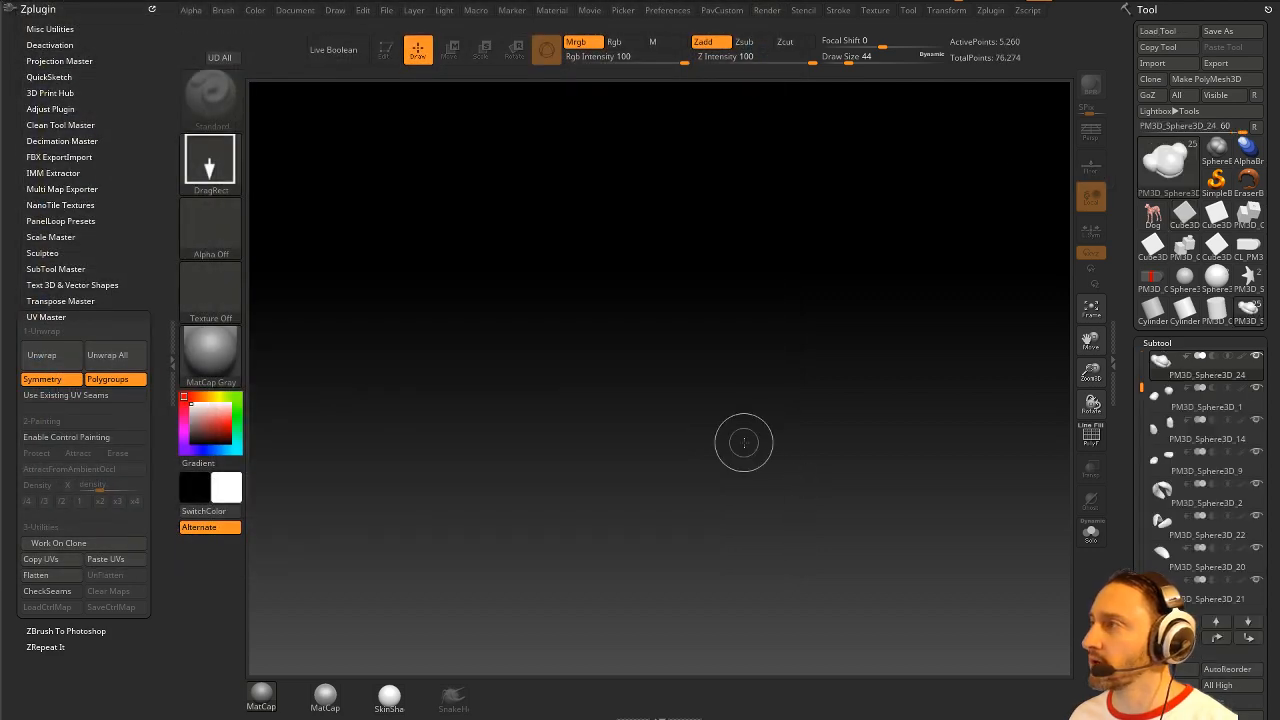
Step: Place the blockout character on the canvas in edit mode and frame it in a slightly turned front view
left_click(386, 51)
left_click_drag(785, 272, 829, 306, "shift")
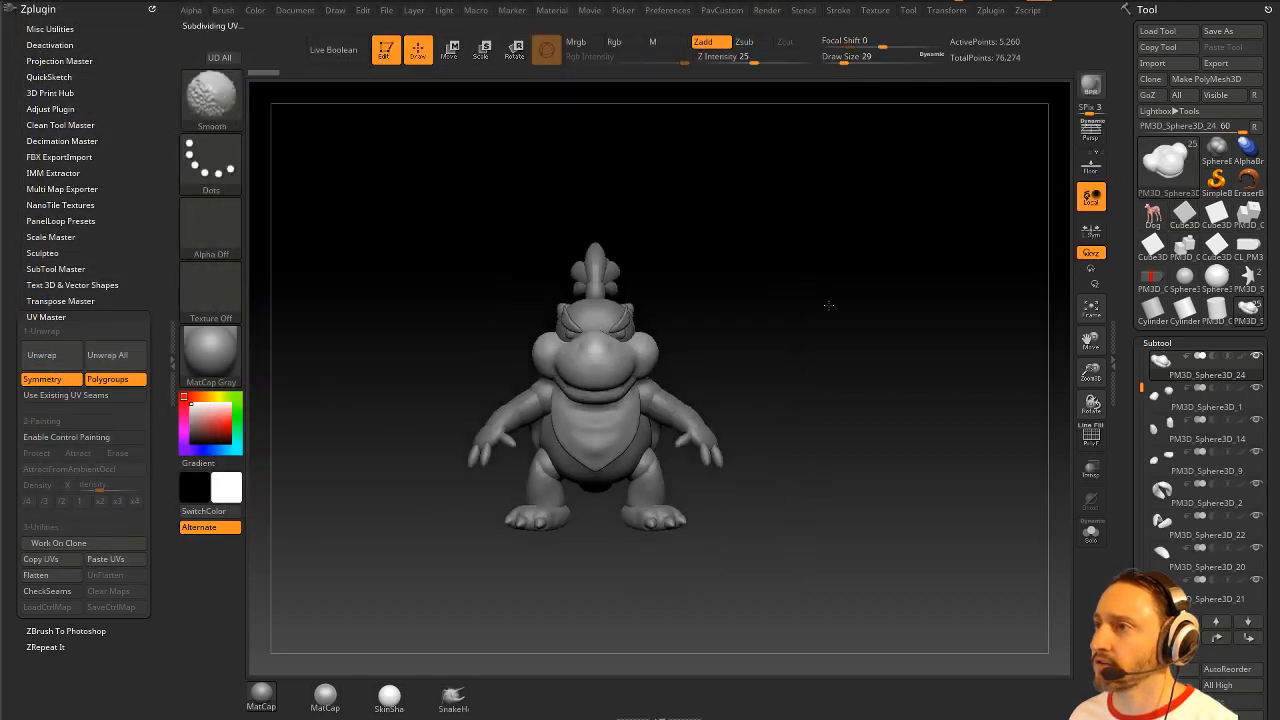
key("f")
left_click_drag(915, 335, 850, 343)
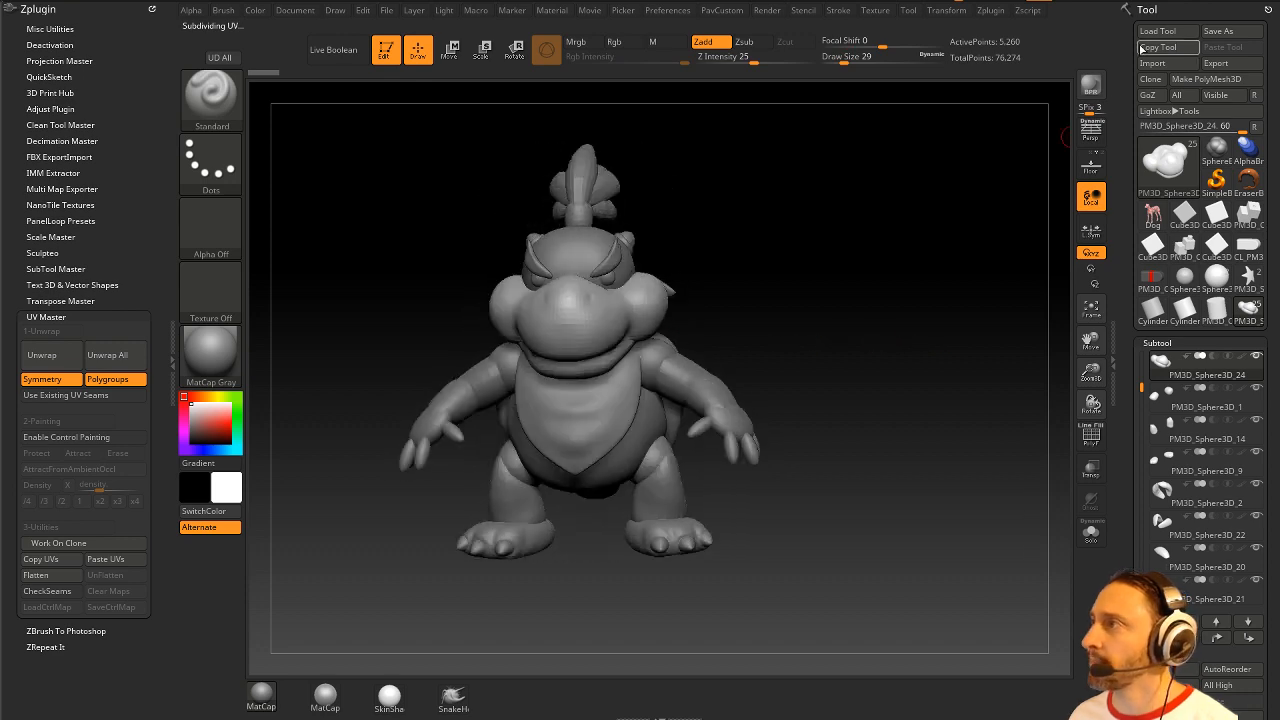
Step: Load 002_BowserJRRefine.ZTL in place of the blockout and make the character's body the active subtool
left_click(1155, 34)
double_click(320, 94)
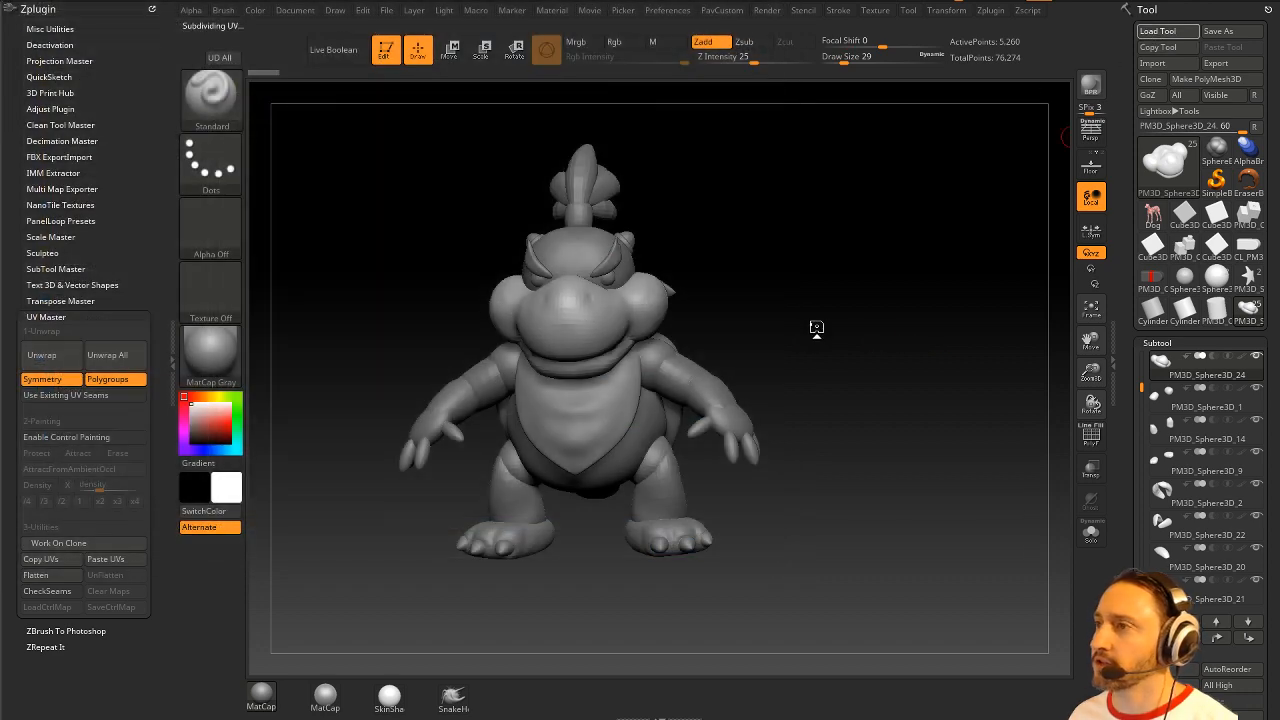
left_click(602, 387, "alt")
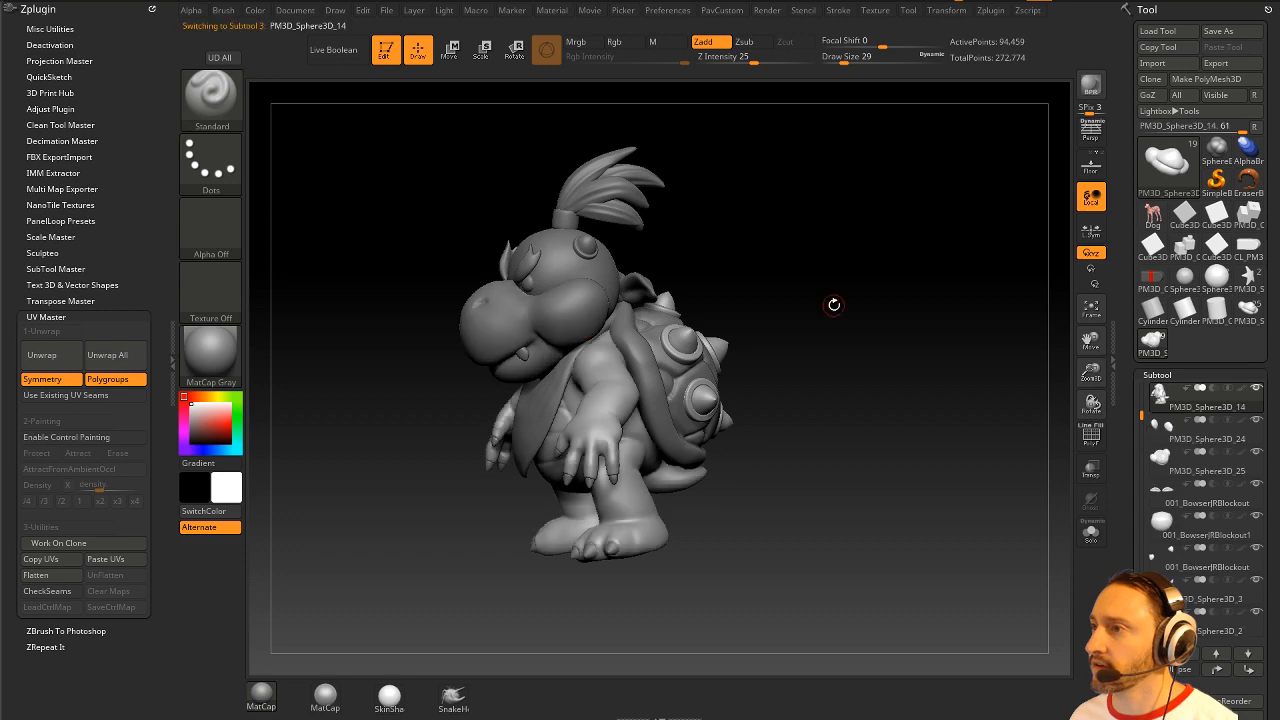
Step: Inspect the refined body in Solo, show all subtools again, and select the head while viewing the whole character
left_click_drag(834, 303, 858, 304)
left_click(1089, 534)
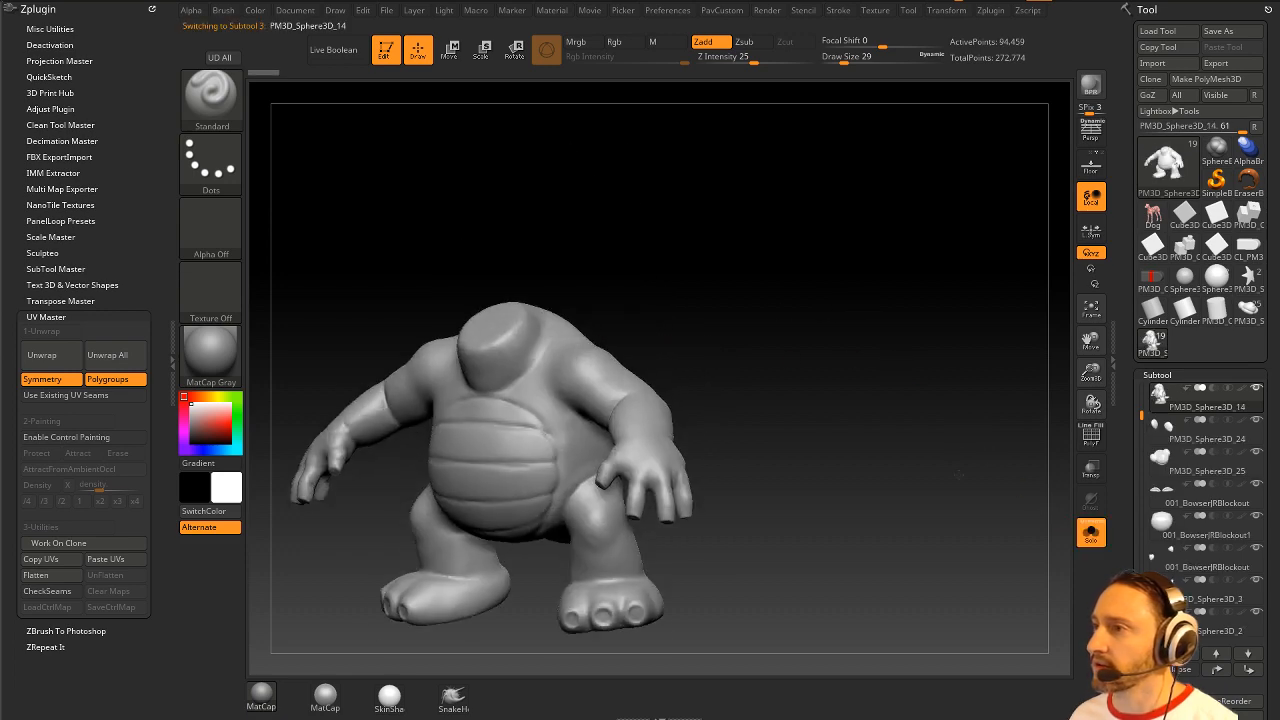
left_click(1081, 539)
left_click_drag(986, 472, 873, 441)
left_click(740, 410, "alt")
left_click_drag(969, 334, 892, 404, "alt")
left_click_drag(780, 340, 848, 243)
left_click(556, 262, "alt")
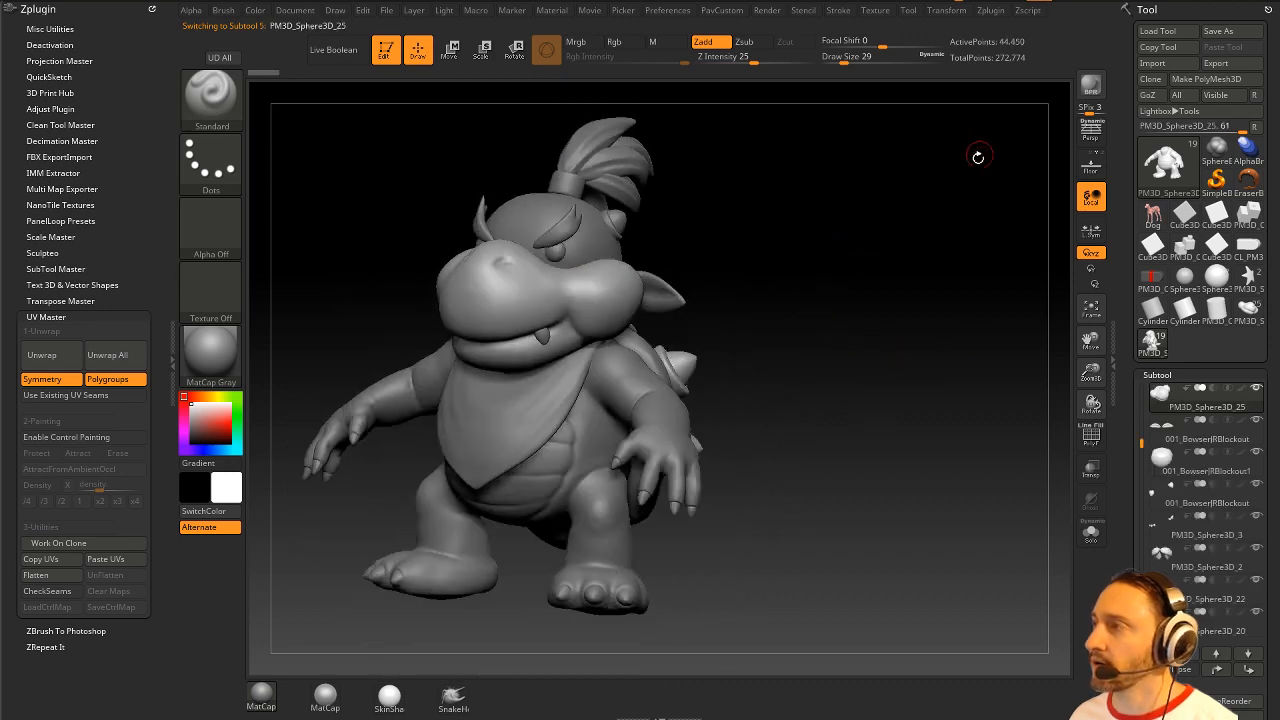
Step: Load 003_BowserJRRebuild.ZTL and check the muzzle's topology and polygroups by toggling Polyframe on and off
left_click(1152, 32)
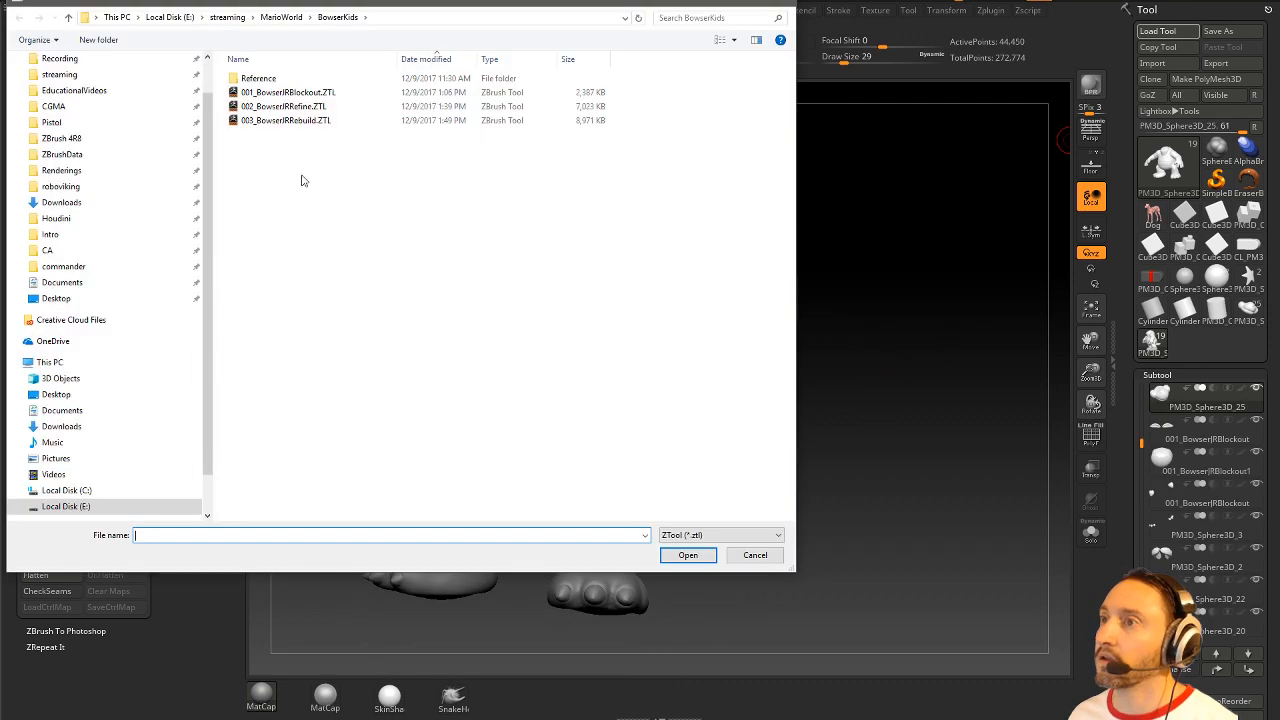
double_click(298, 122)
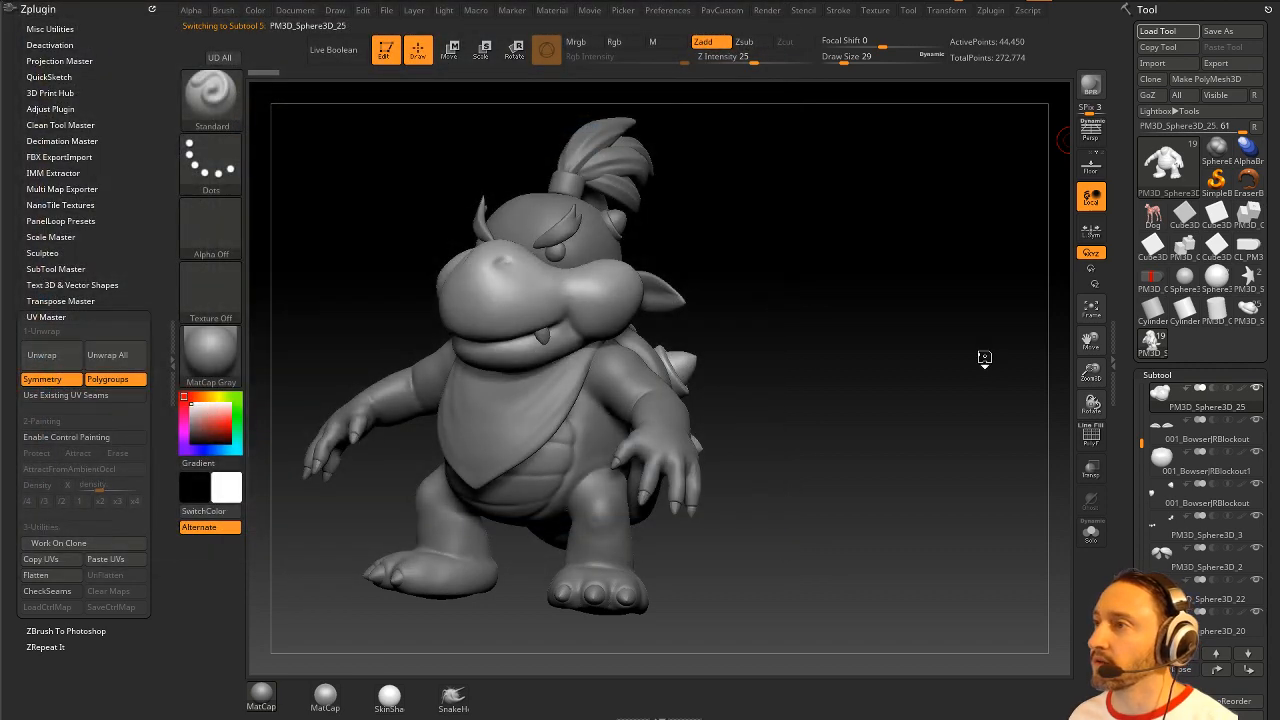
mouse_move(908, 294)
left_mouse_down()
mouse_move(855, 291)
mouse_move(908, 276)
mouse_move(913, 311)
mouse_move(912, 289)
left_mouse_up()
left_click(1091, 435)
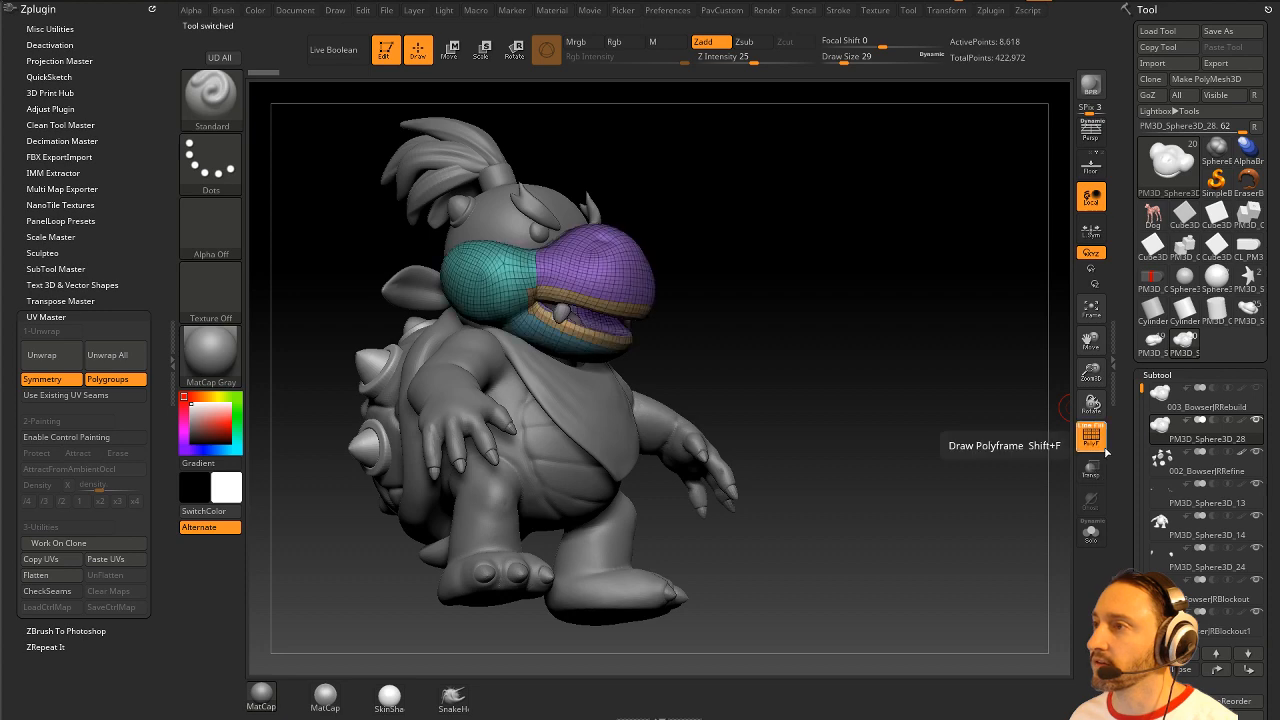
left_click(1091, 435)
Step: Examine the rebuilt character from several angles, picking different subtools on its head, body and shell
left_click_drag(986, 380, 858, 347)
left_click(586, 262, "alt")
left_click_drag(896, 270, 814, 276)
left_click(690, 170, "alt")
left_click(588, 470, "alt")
left_click_drag(786, 377, 371, 109)
left_click(604, 406, "alt")
Step: Clear the character from the canvas and browse for a tool to load in the streaming > ZBFemale > HighRes folder
left_click(393, 60)
key("ctrl+n")
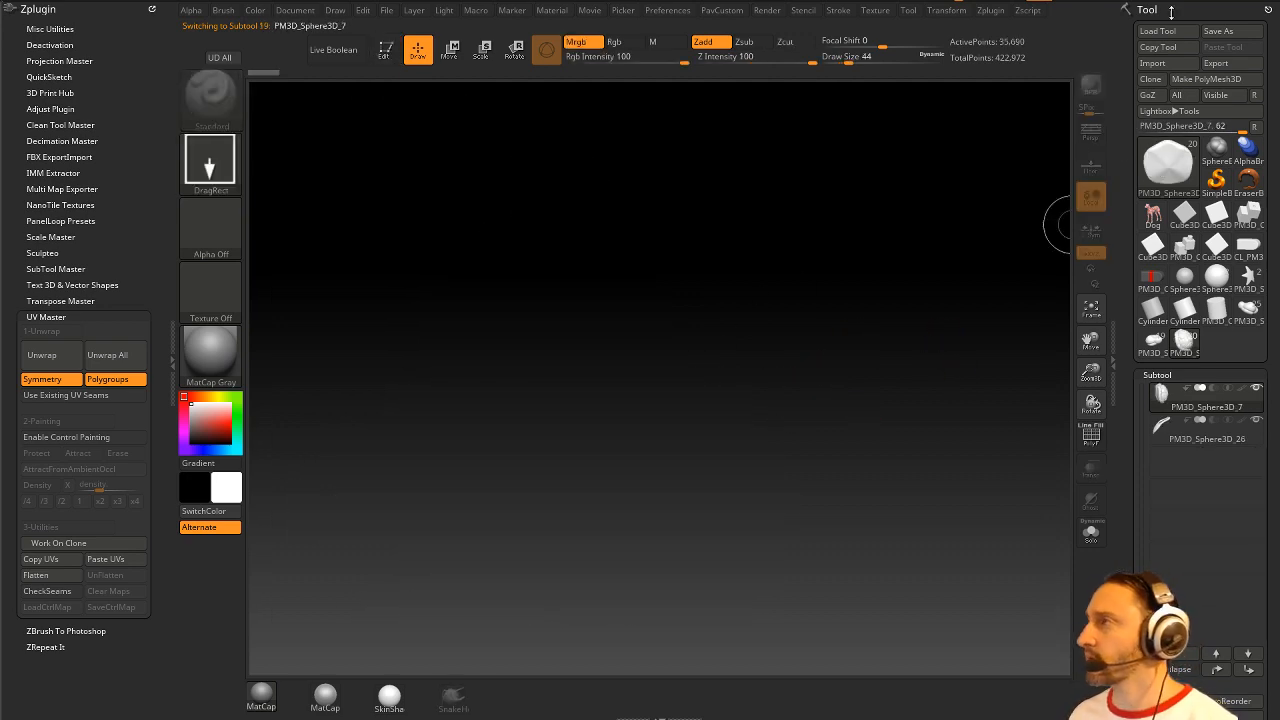
left_click(1176, 33)
scroll(140, 250, "up", 1)
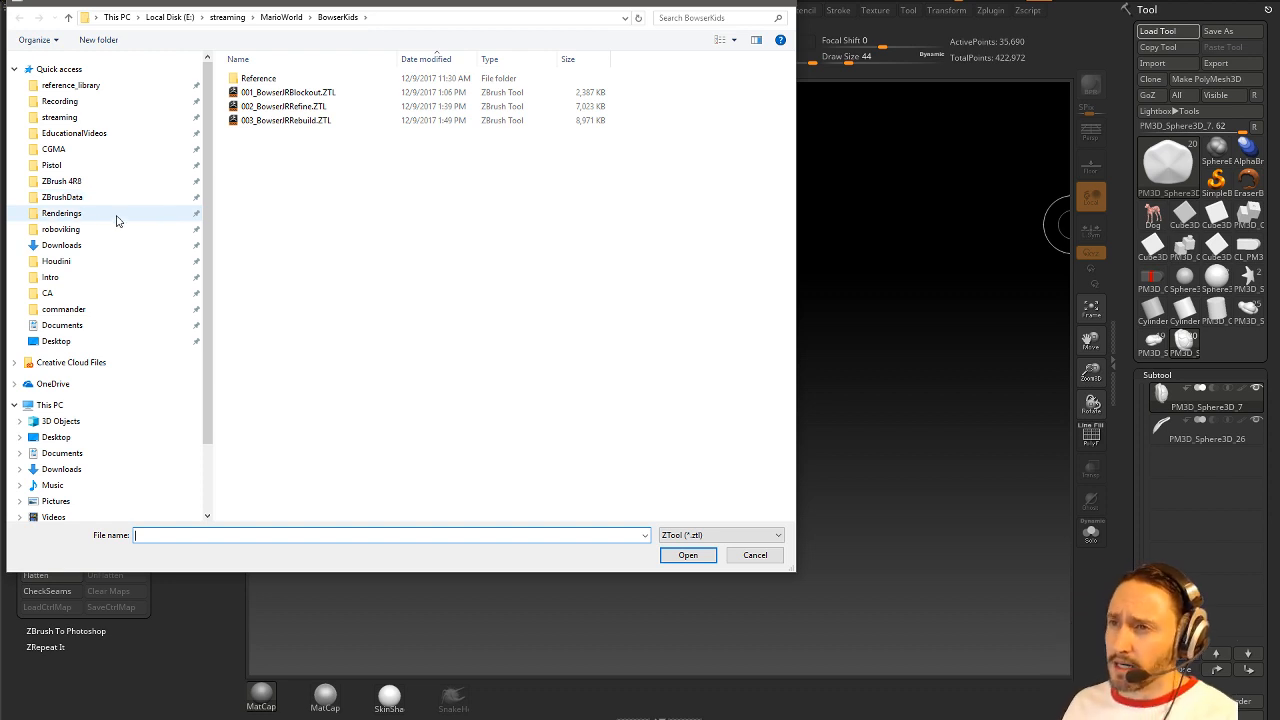
left_click(59, 117)
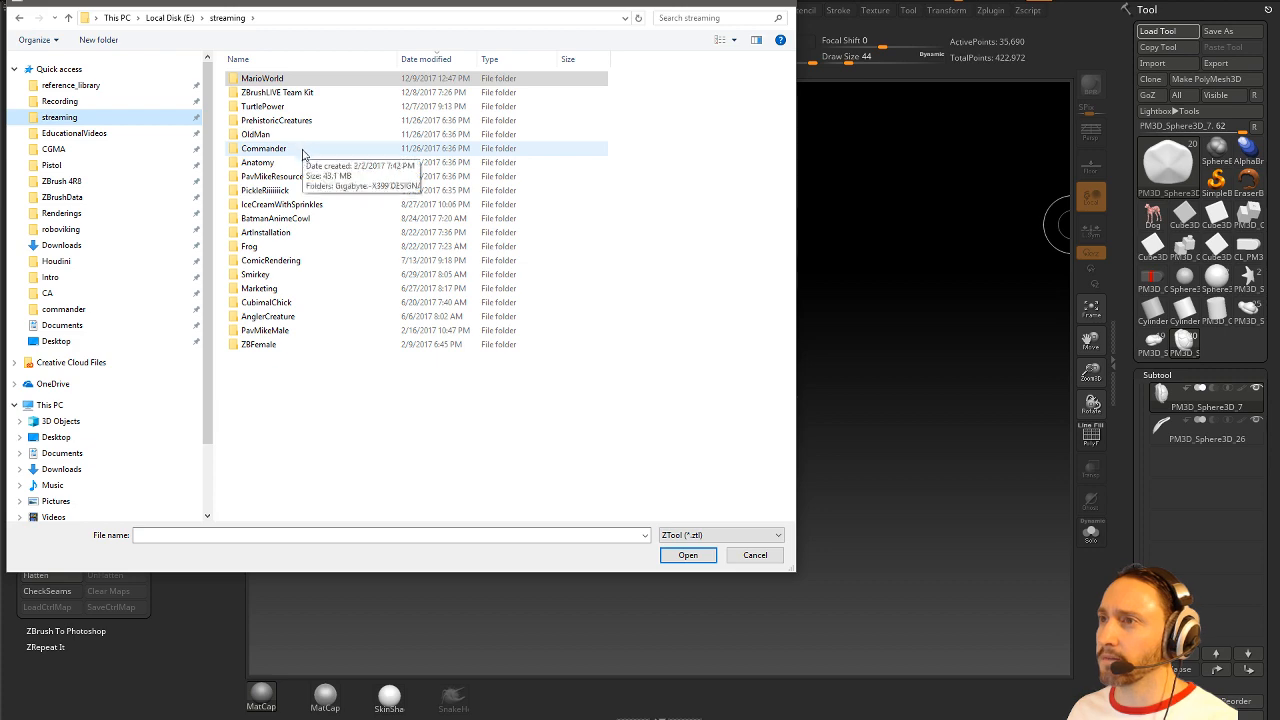
double_click(283, 343)
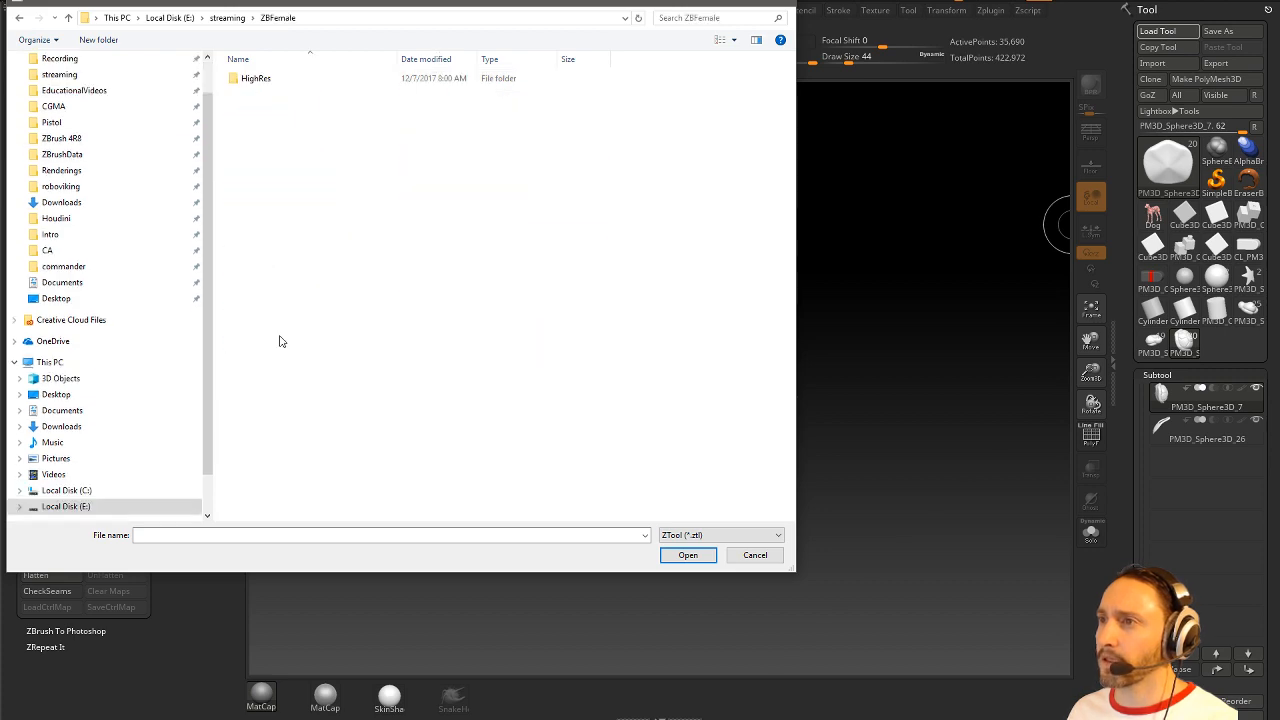
double_click(277, 82)
left_click(275, 84)
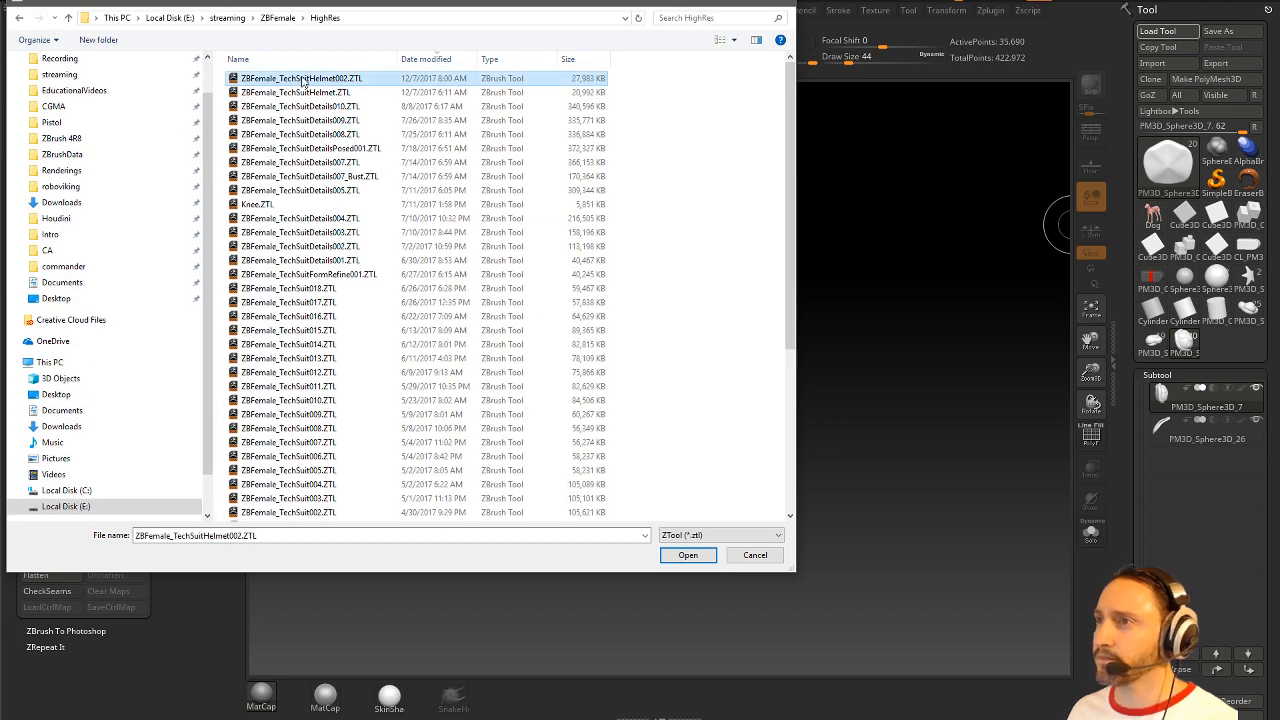
Step: Load ZBFemale_TechSuitHelmet002.ZTL, draw it on the canvas in Edit mode and frame the helmet and upper body
double_click(300, 79)
mouse_move(525, 290)
left_mouse_down()
mouse_move(659, 421)
mouse_move(562, 535)
left_mouse_up()
left_click(385, 50)
key("f")
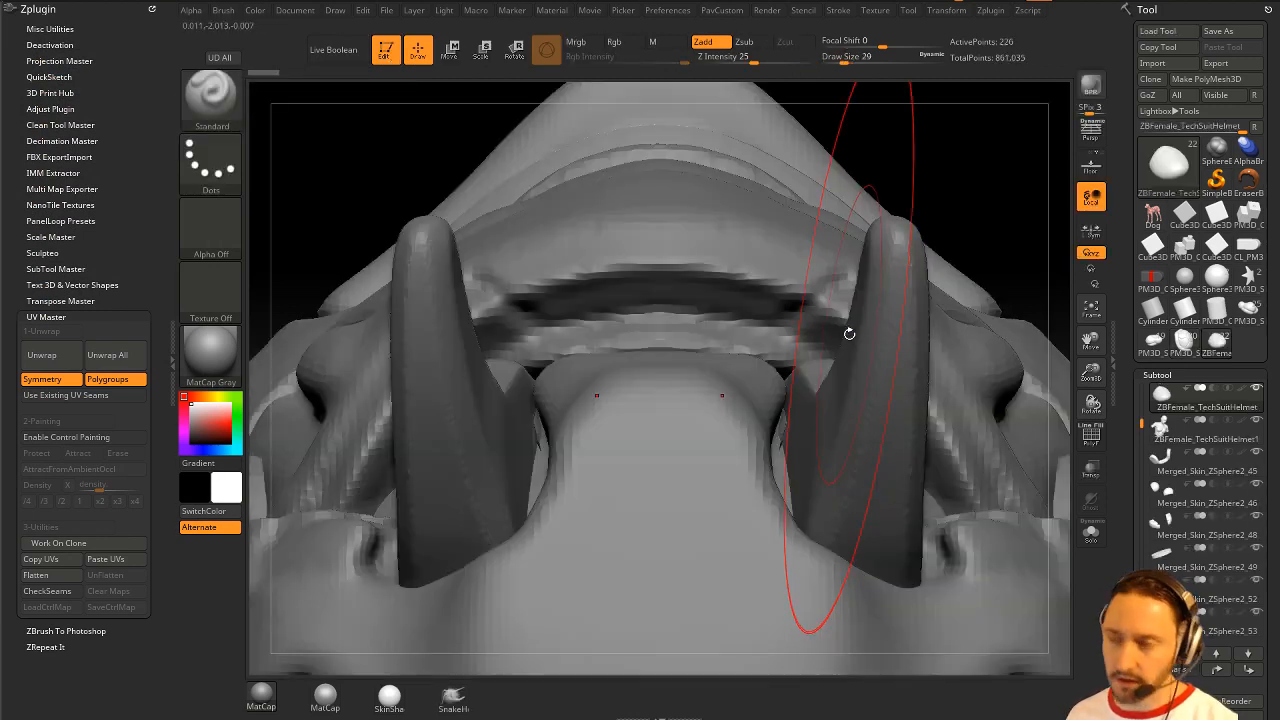
left_click_drag(951, 248, 823, 123, "alt")
left_click_drag(858, 198, 643, 351)
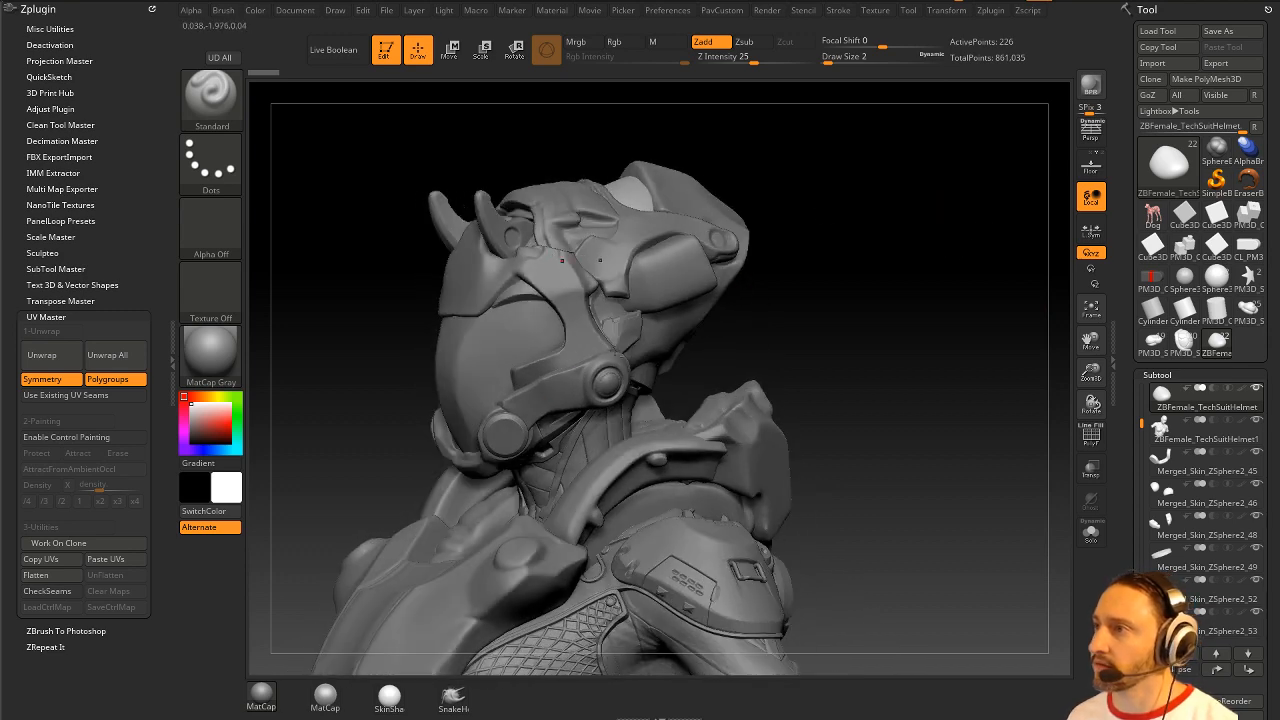
Step: Make the helmet's paired horn pieces the active subtool, isolate them in Solo and clone them as a tool
left_click_drag(864, 199, 1037, 371)
left_click(759, 266, "alt")
left_click(1091, 532)
left_click_drag(1030, 505, 867, 384)
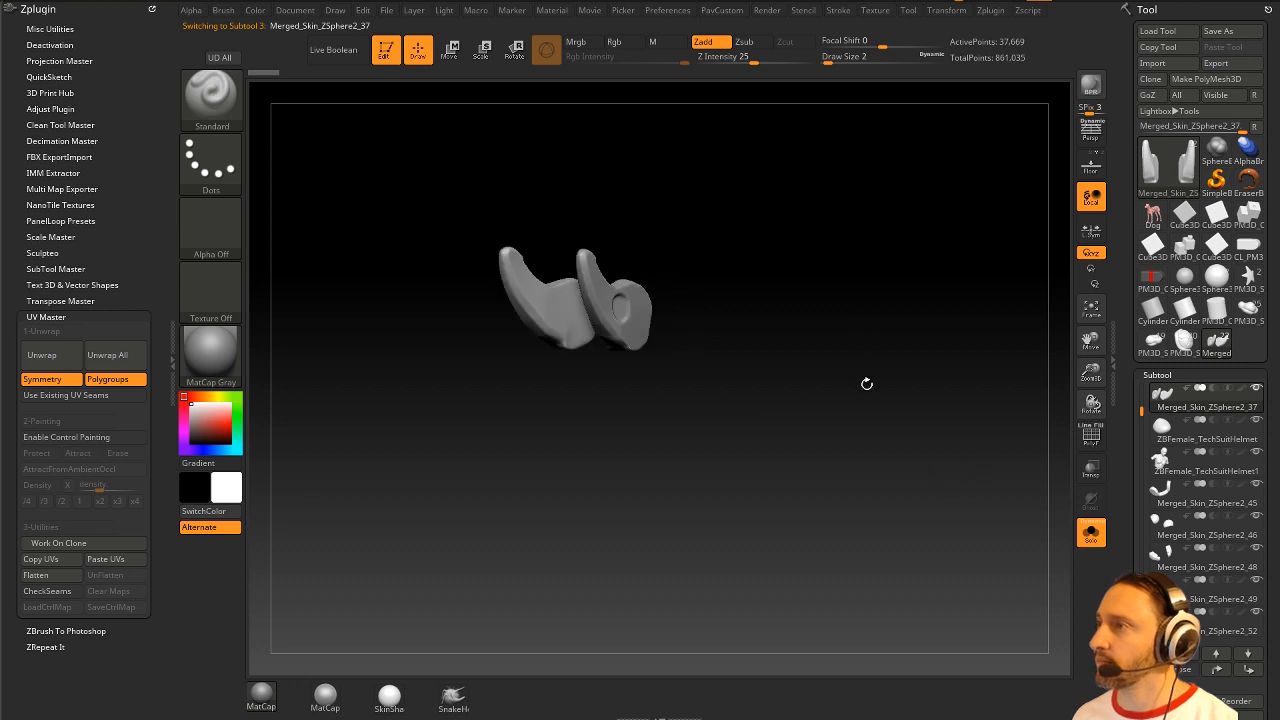
left_click(1151, 79)
left_click_drag(1030, 219, 926, 295, "shift")
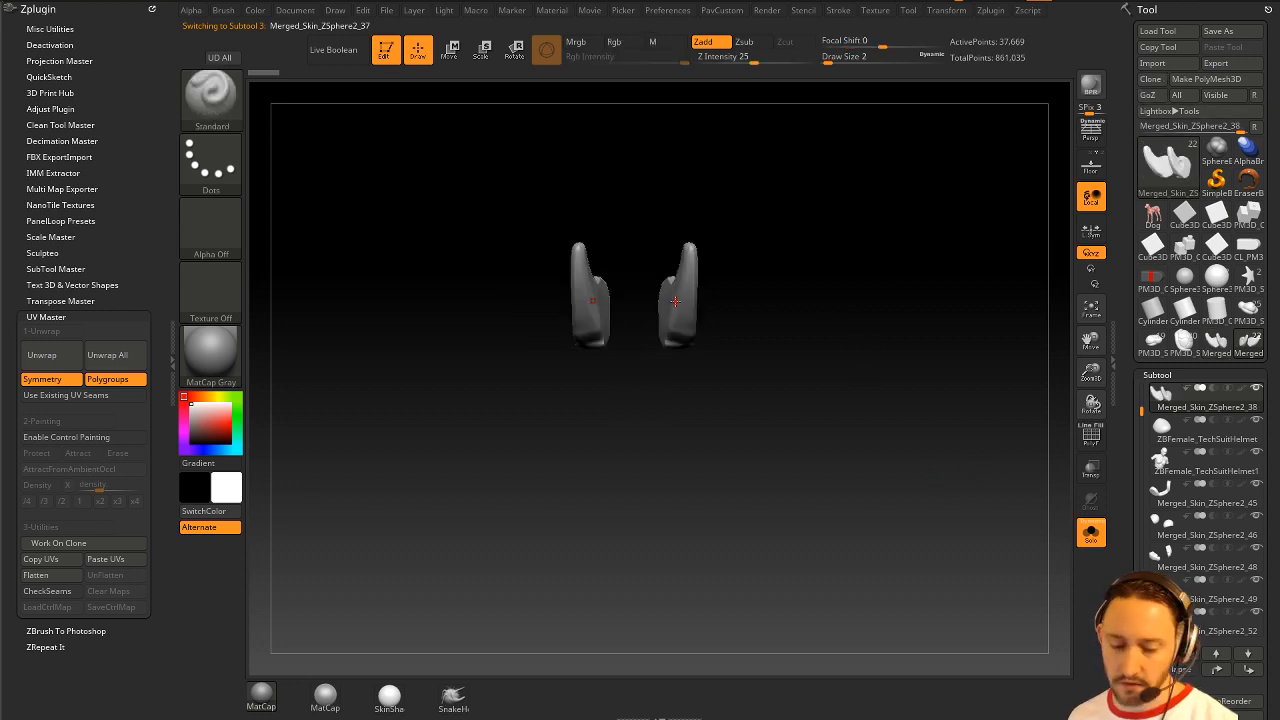
Step: Isolate one horn by hiding the other half of the pair and deleting the hidden geometry
mouse_move(502, 166)
left_mouse_down("ctrl+shift")
mouse_move(529, 214)
mouse_move(549, 354)
mouse_move(625, 478)
left_mouse_up("ctrl+shift")
key("2")
left_click(831, 297)
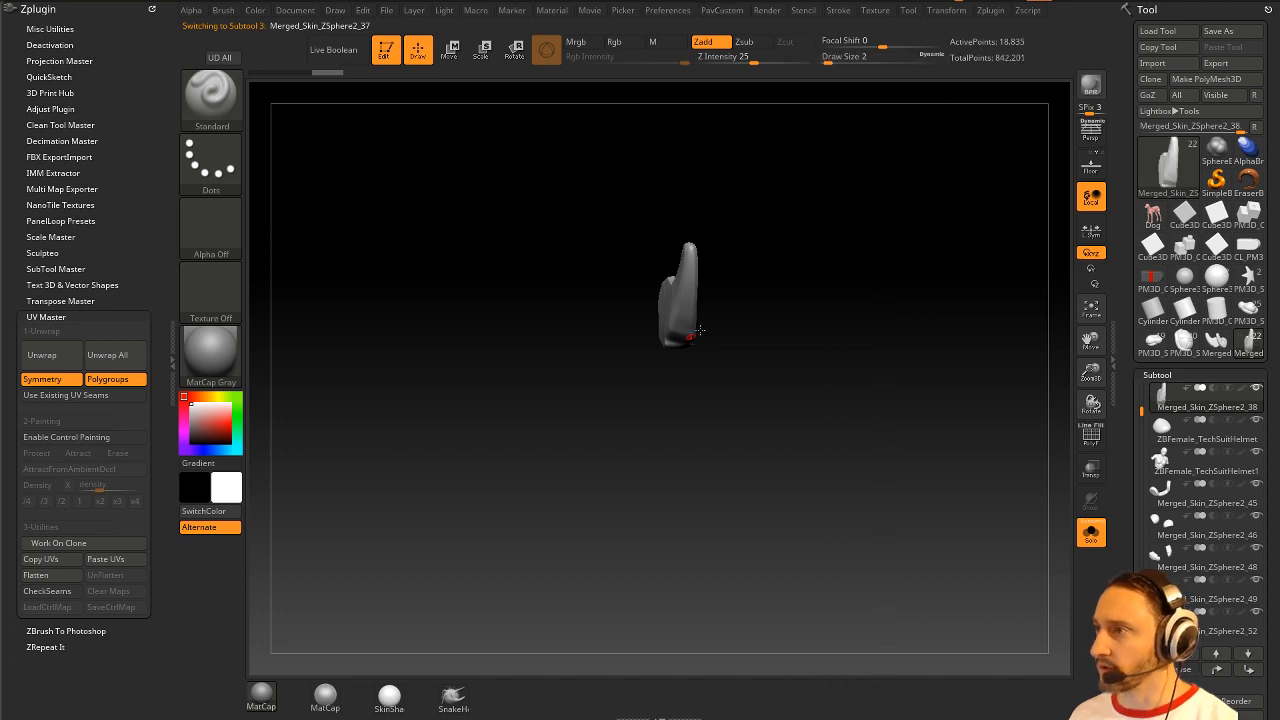
left_click_drag(700, 334, 901, 409)
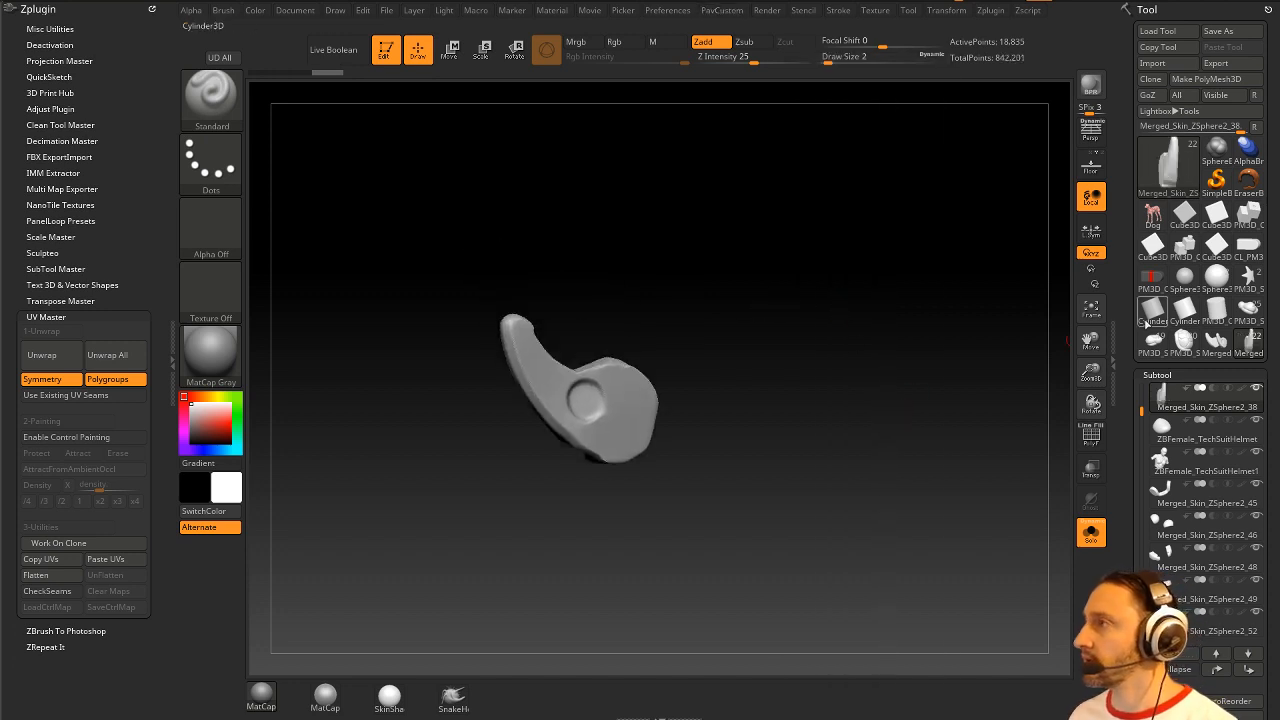
Step: Apply the Unify deformation to the remaining horn piece to normalise its size and position
key("2")
left_click_drag(1134, 432, 1132, 200)
left_click(1158, 289)
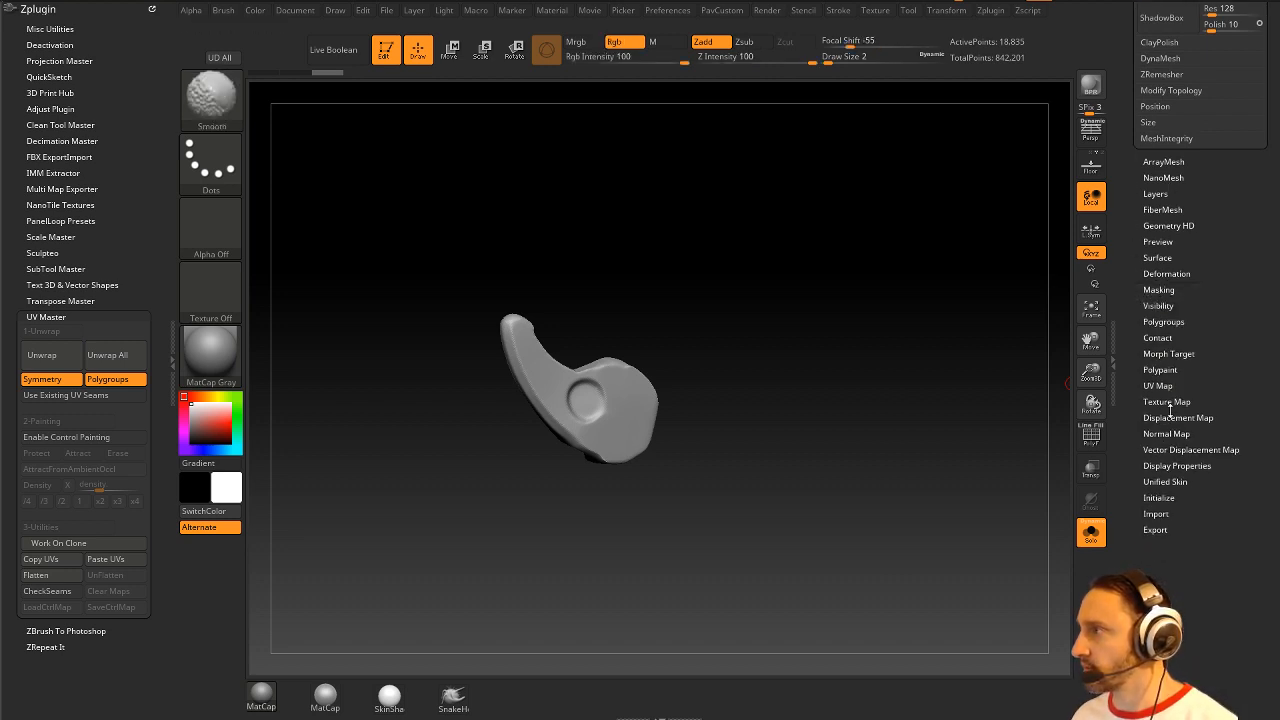
left_click(1166, 275, "shift")
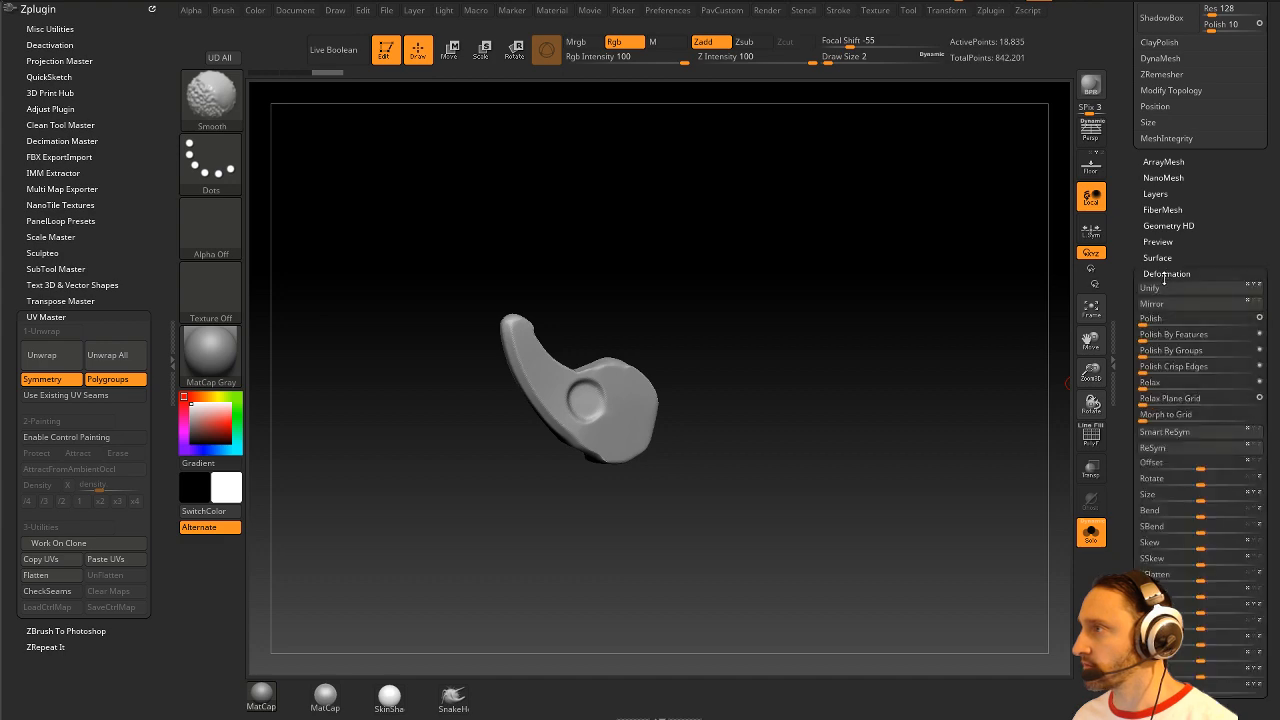
left_click(1163, 290)
left_click_drag(1135, 262, 1166, 342)
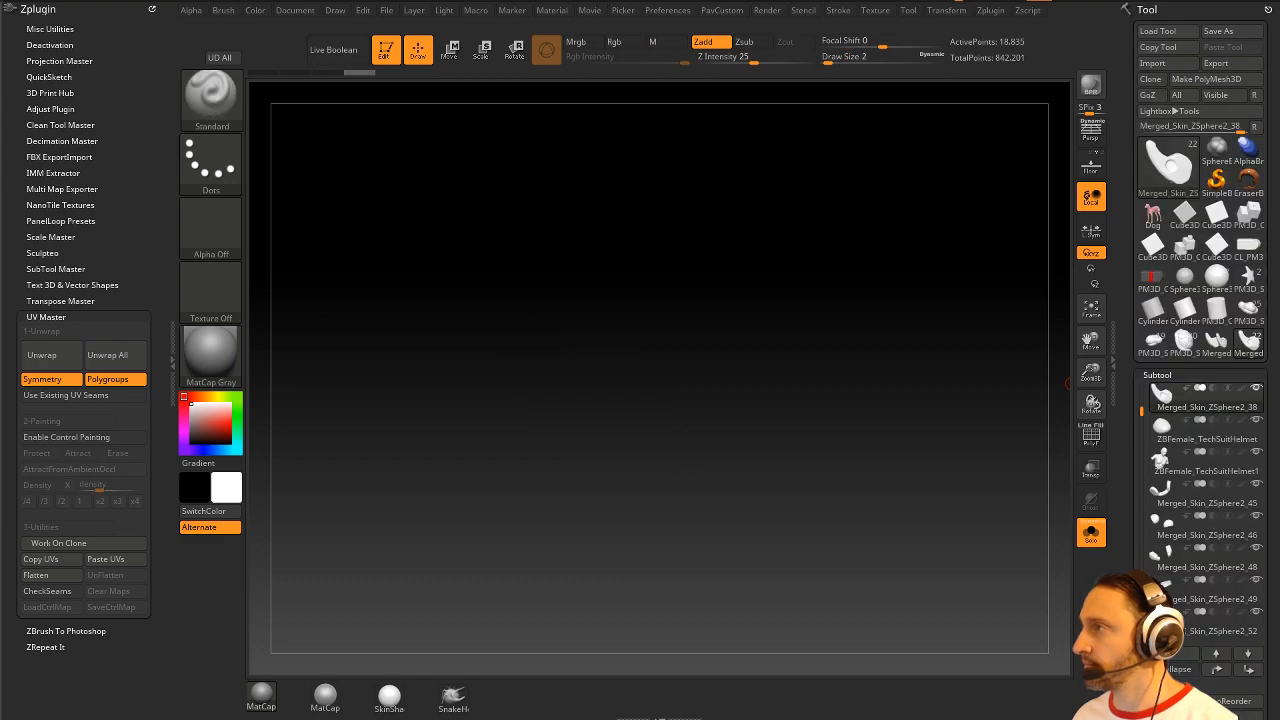
Step: Export the horn piece to the Desktop as an OBJ file named test
left_click(1222, 64)
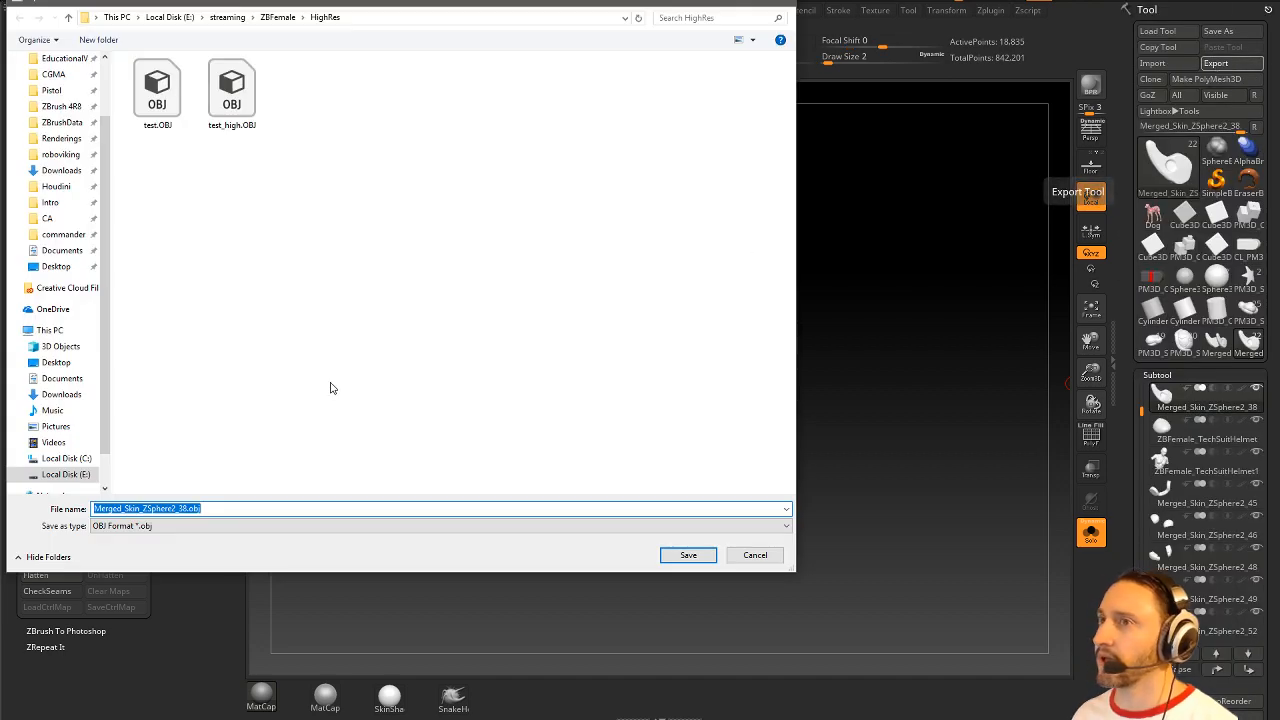
left_click(61, 170)
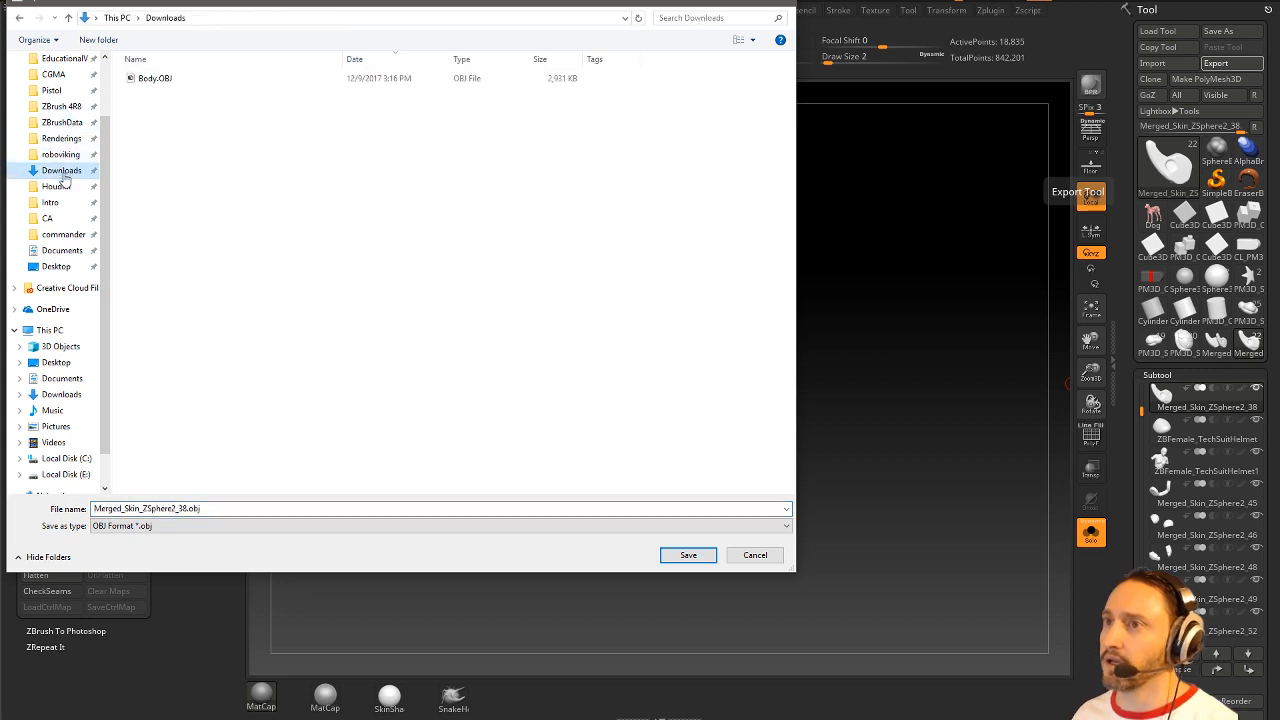
left_click(57, 251)
left_click(57, 265)
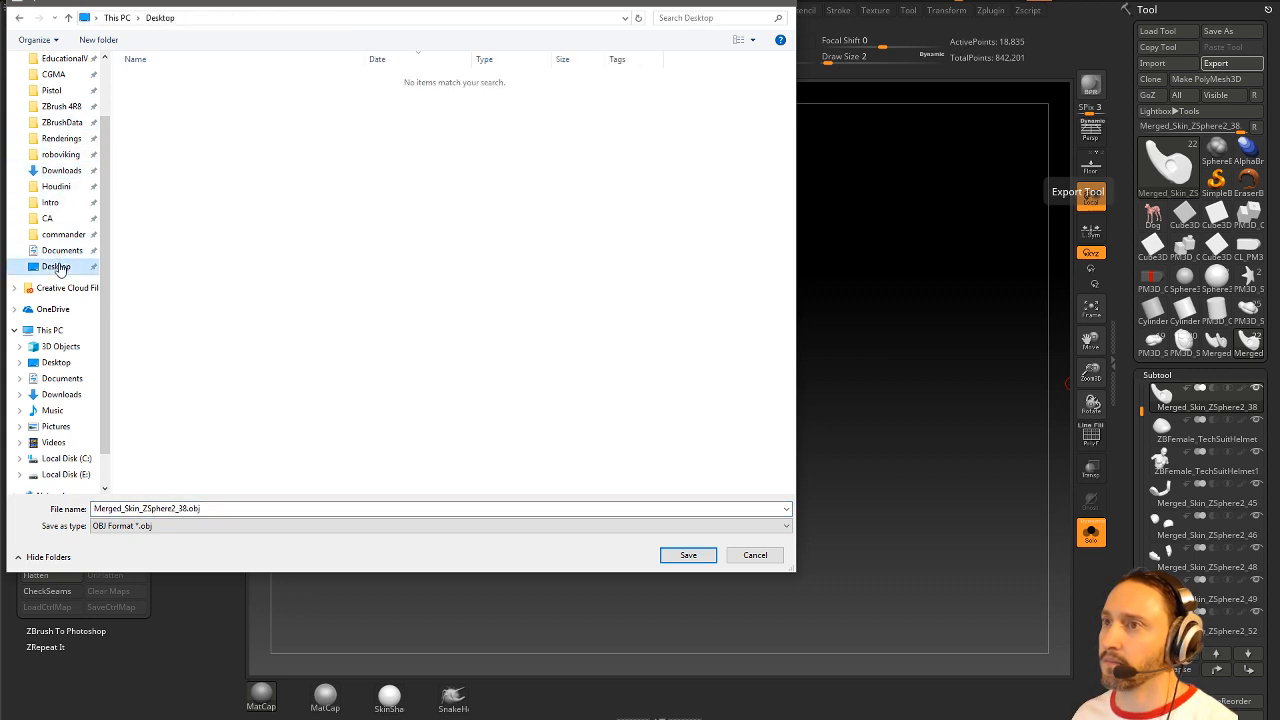
left_click(250, 508)
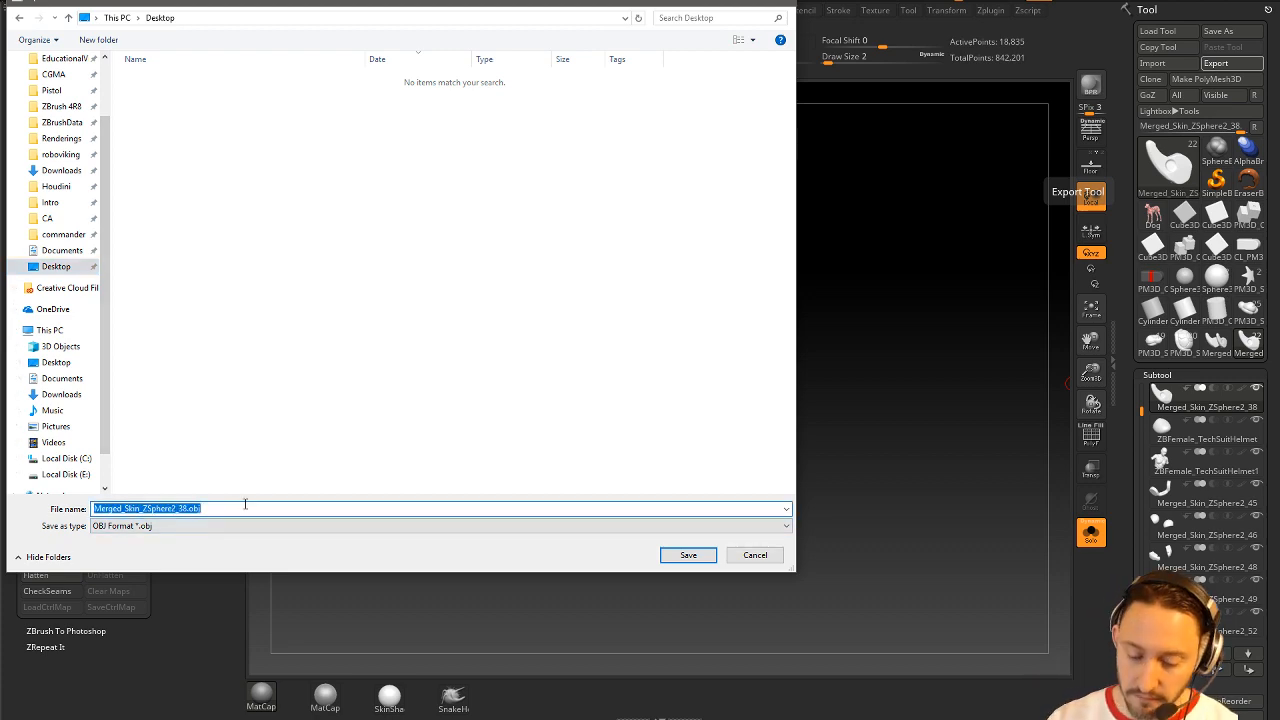
type("asd")
key("Return")
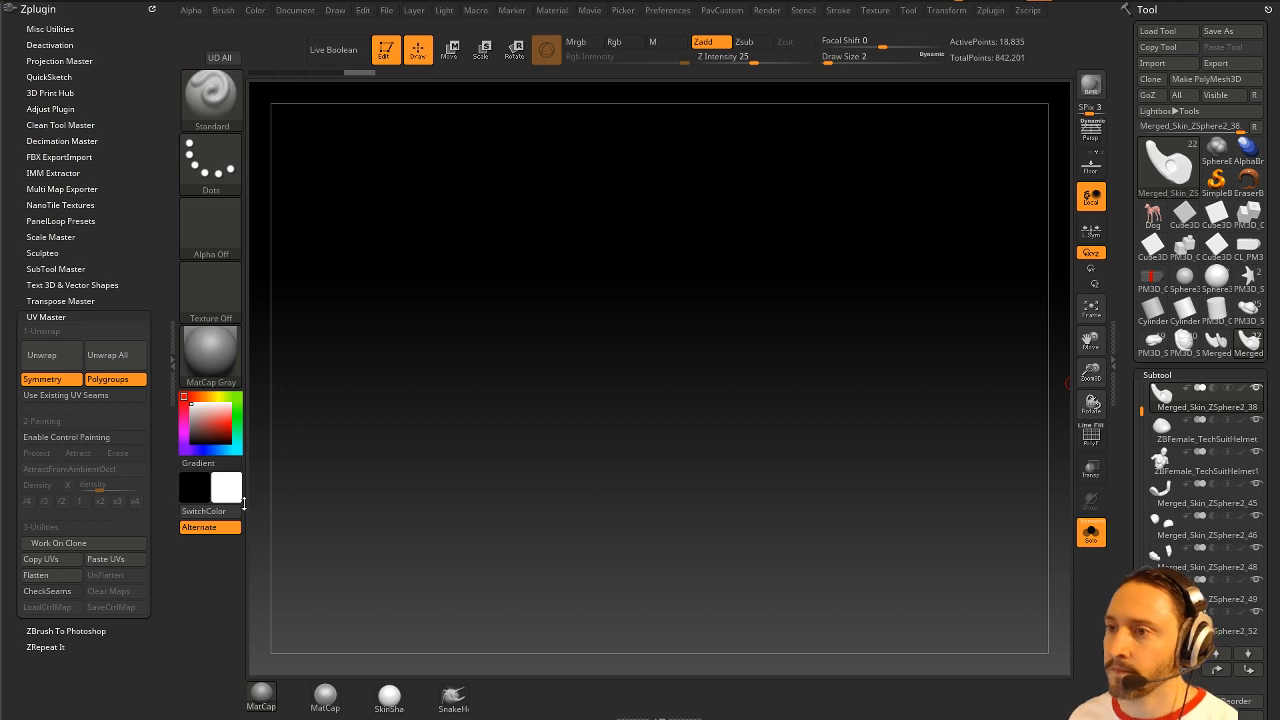
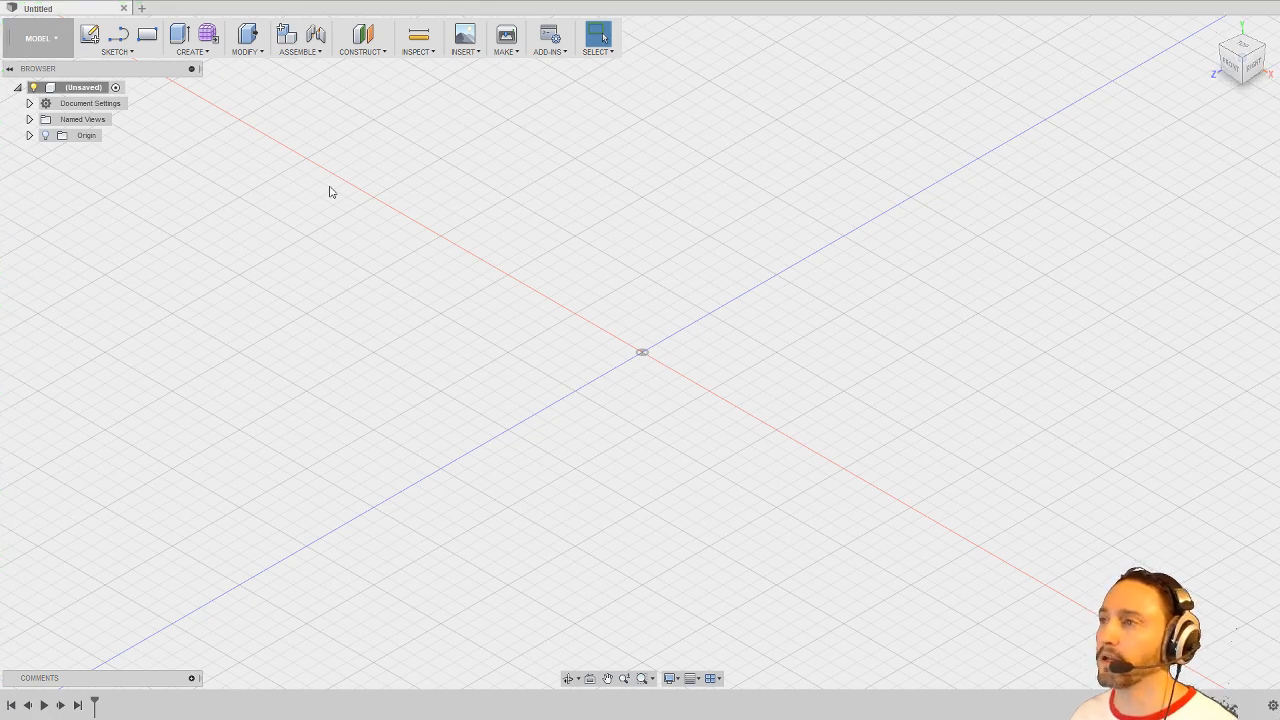
Step: Switch to Fusion 360 and insert test.OBJ from the Desktop as a mesh in the empty design
middle_click_drag(615, 351, 685, 357, "shift")
scroll(638, 346, "down", 2)
scroll(638, 346, "up", 1)
scroll(691, 343, "down", 1)
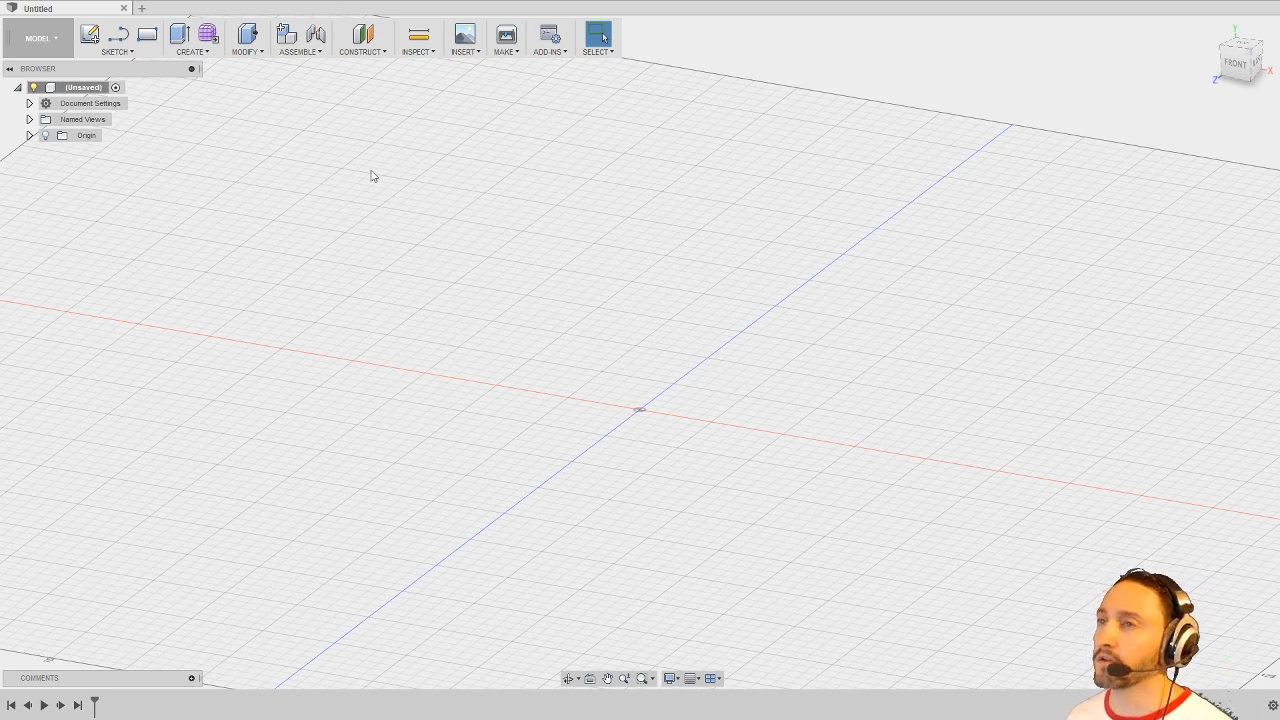
left_click(51, 5)
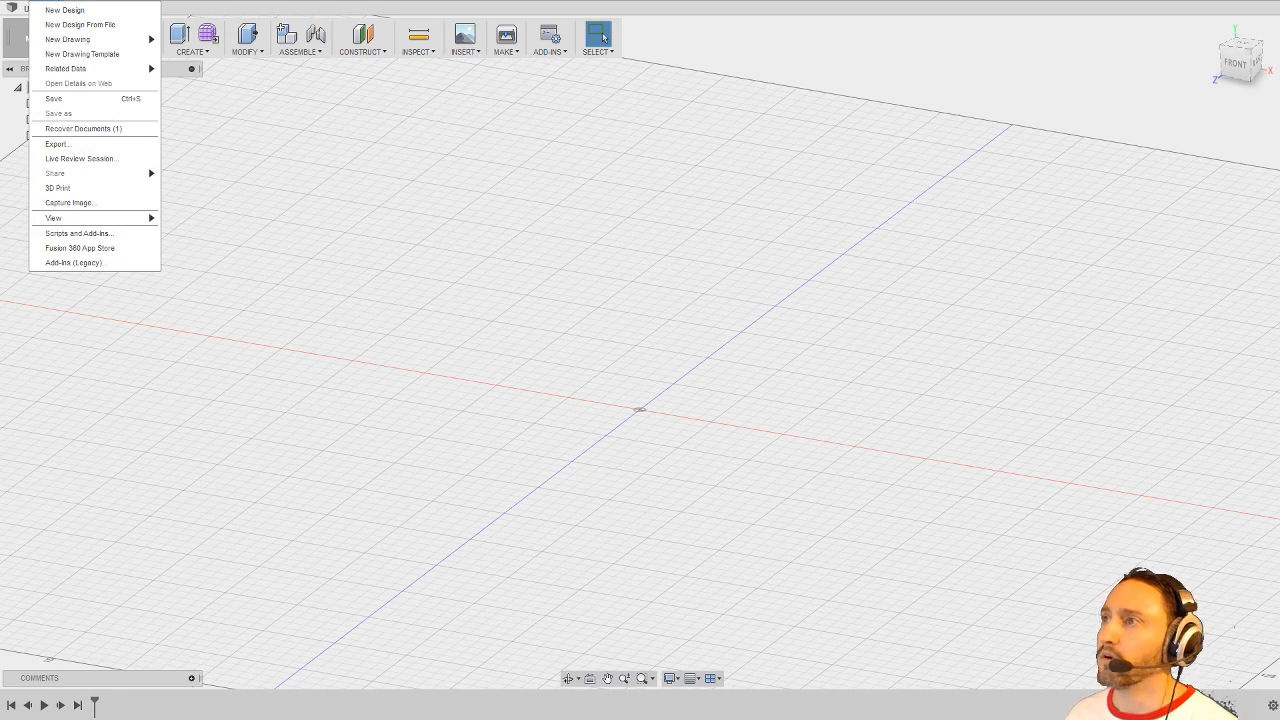
left_click(464, 40)
left_click(464, 40)
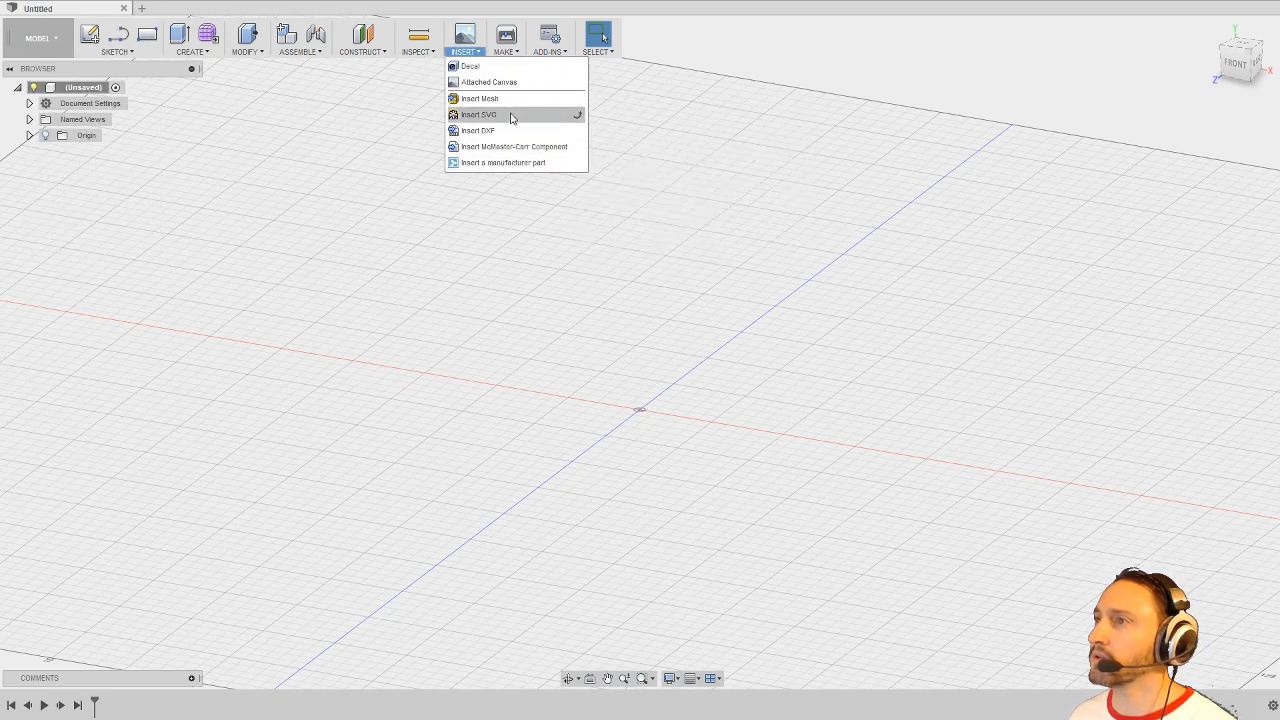
left_click(505, 98)
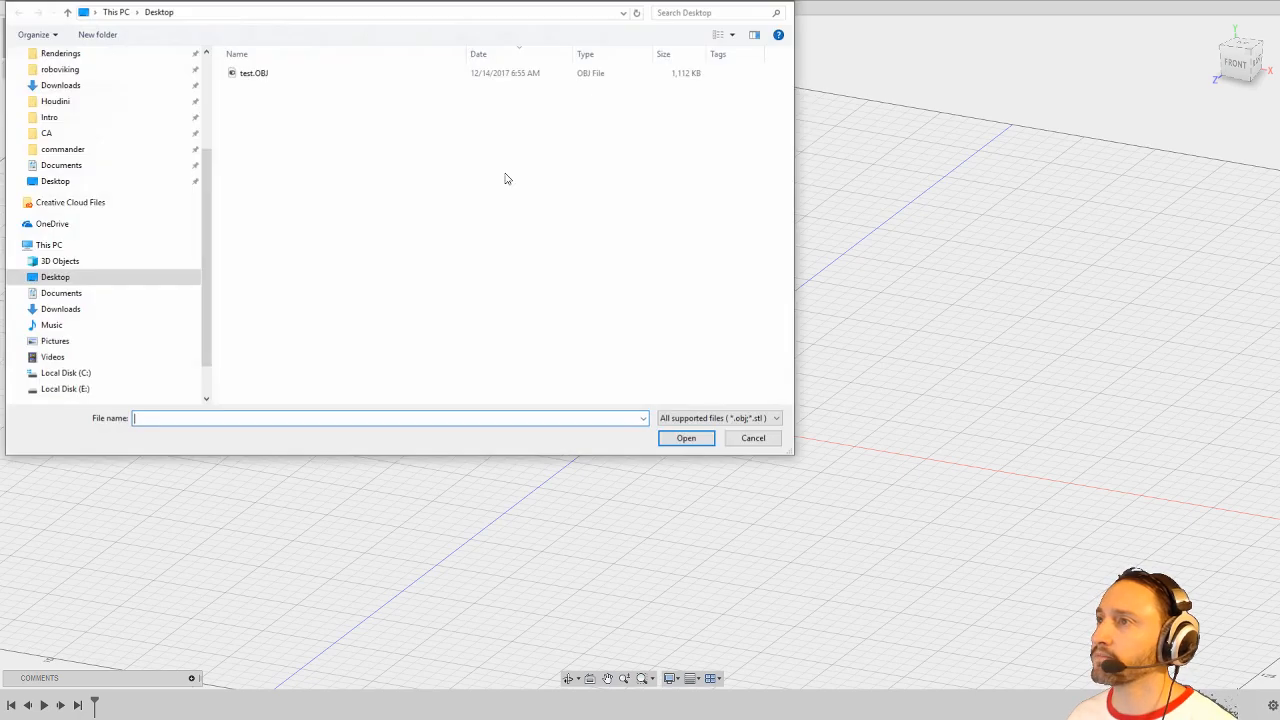
double_click(262, 77)
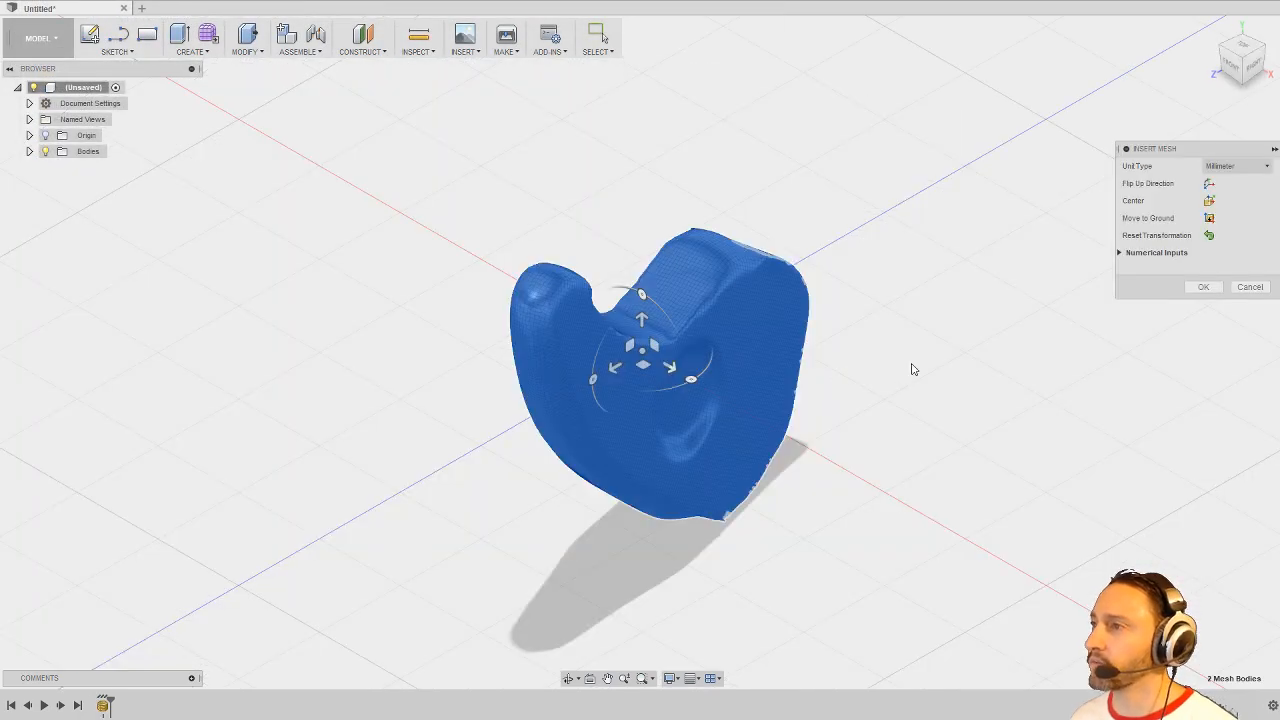
Step: Rotate the inserted mesh about its vertical axis to straighten it, checking the front and top views, and accept the placement
left_click_drag(911, 362, 992, 338)
mouse_move(946, 352)
middle_mouse_down("shift")
mouse_move(991, 319)
mouse_move(957, 337)
middle_mouse_up("shift")
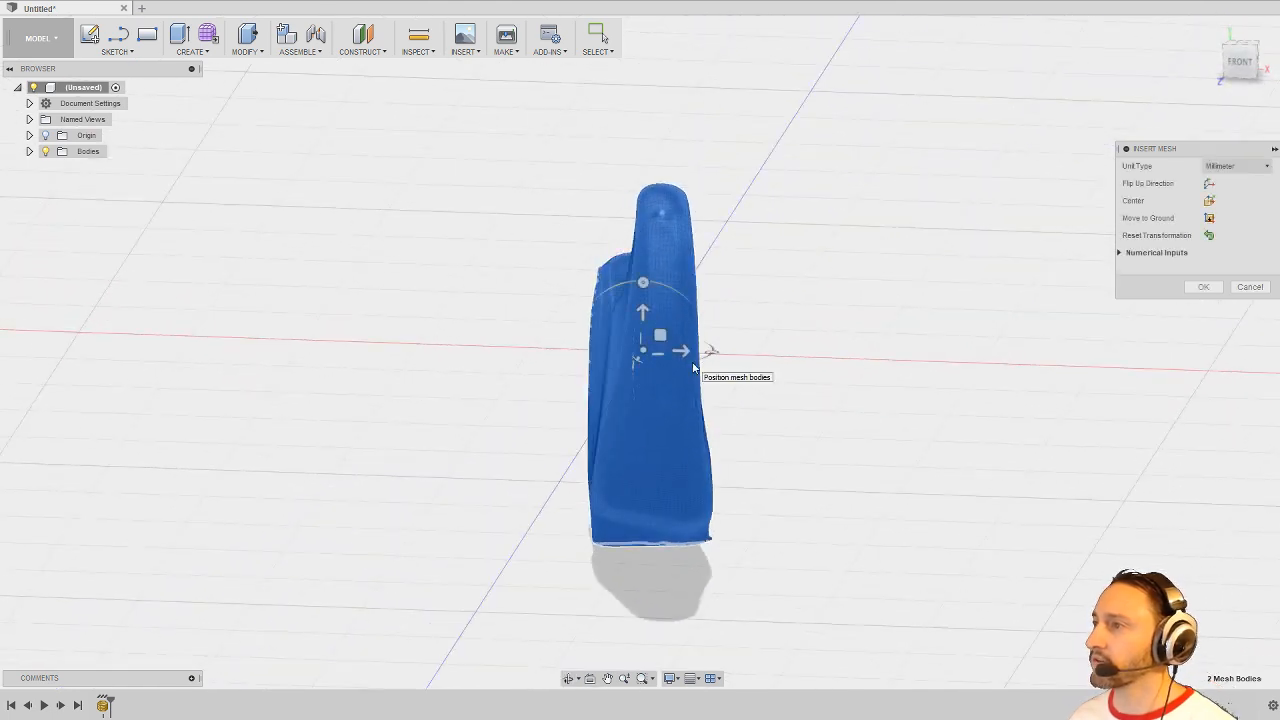
left_click_drag(711, 351, 707, 355)
left_click(1240, 63)
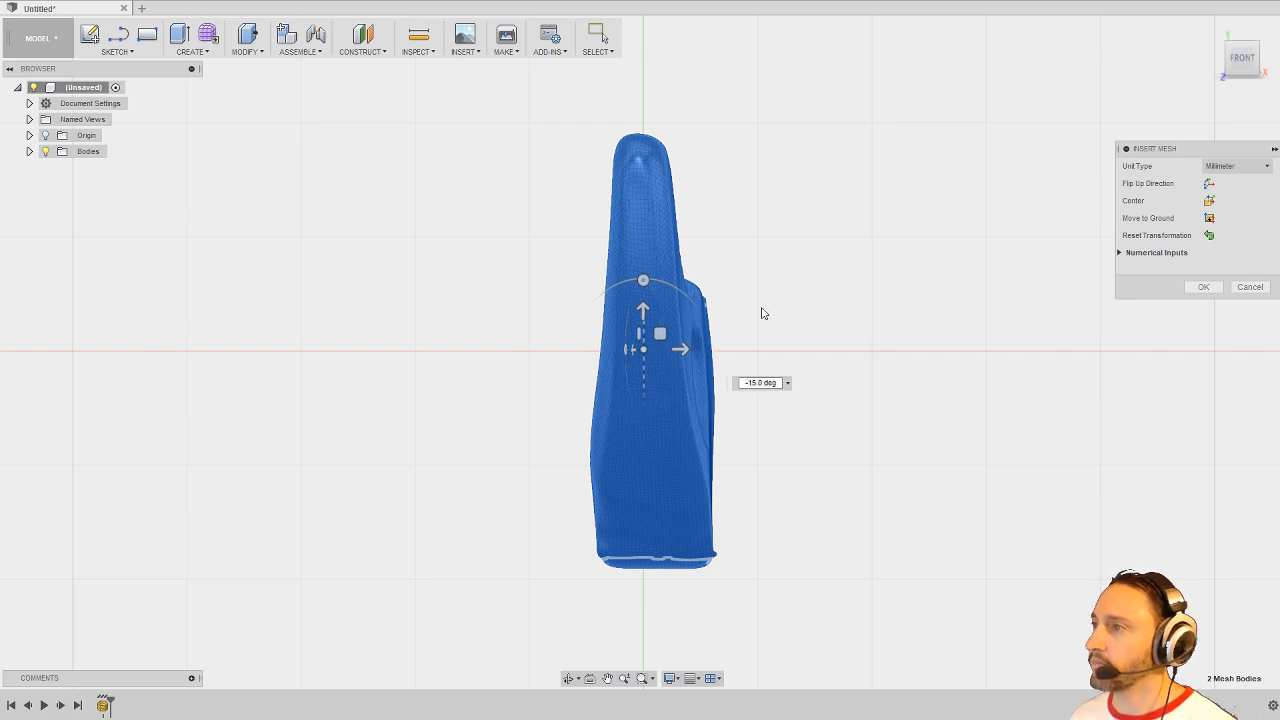
middle_click_drag(946, 183, 949, 189)
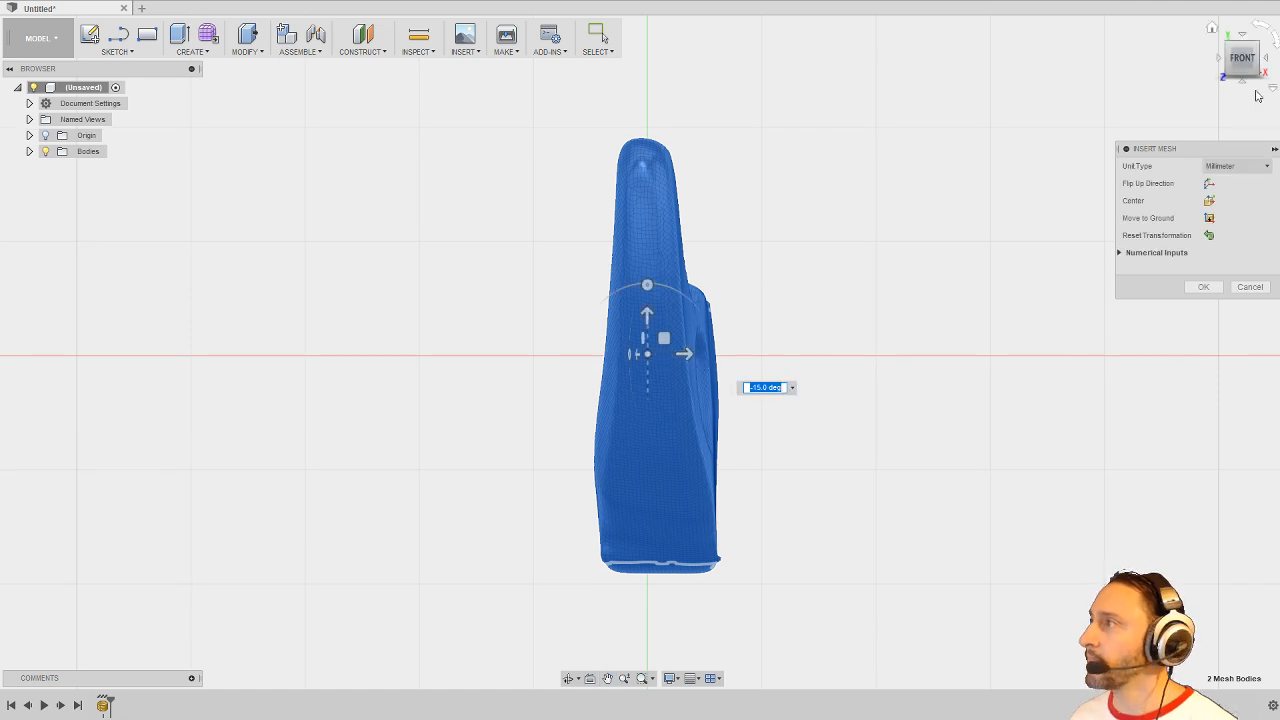
left_click(1242, 35)
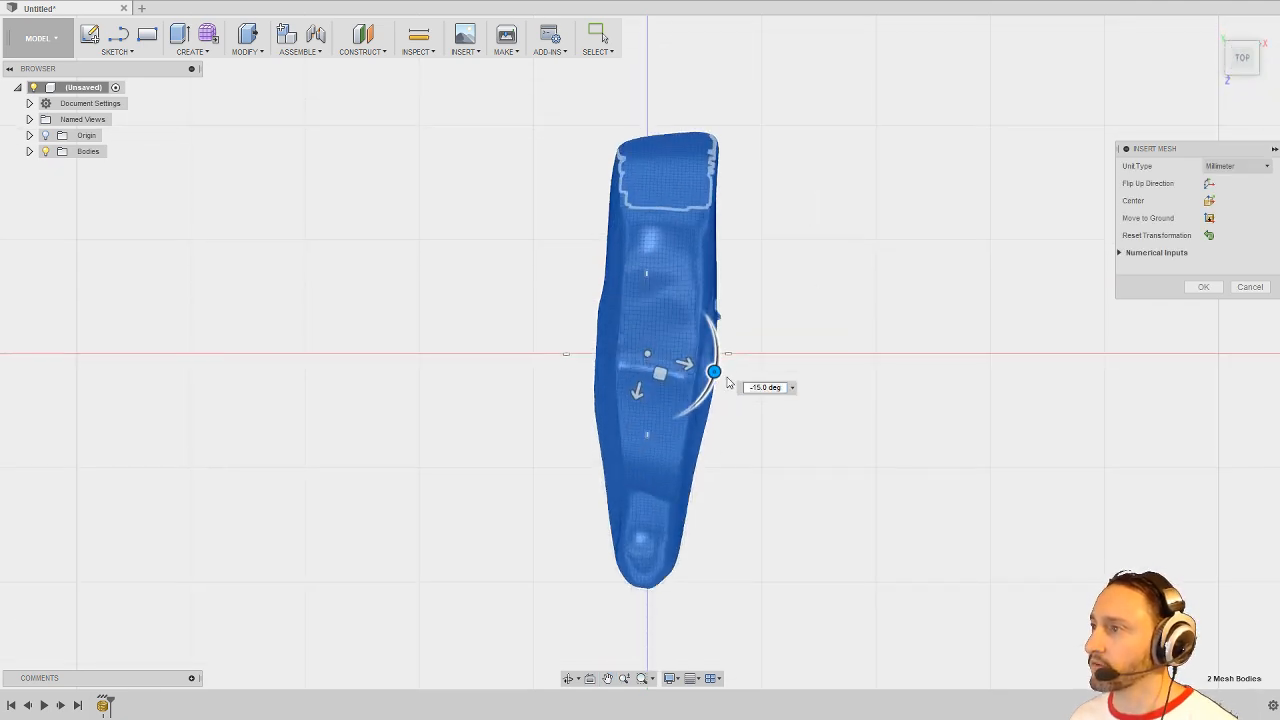
left_click_drag(713, 371, 846, 342)
left_click_drag(905, 385, 903, 404)
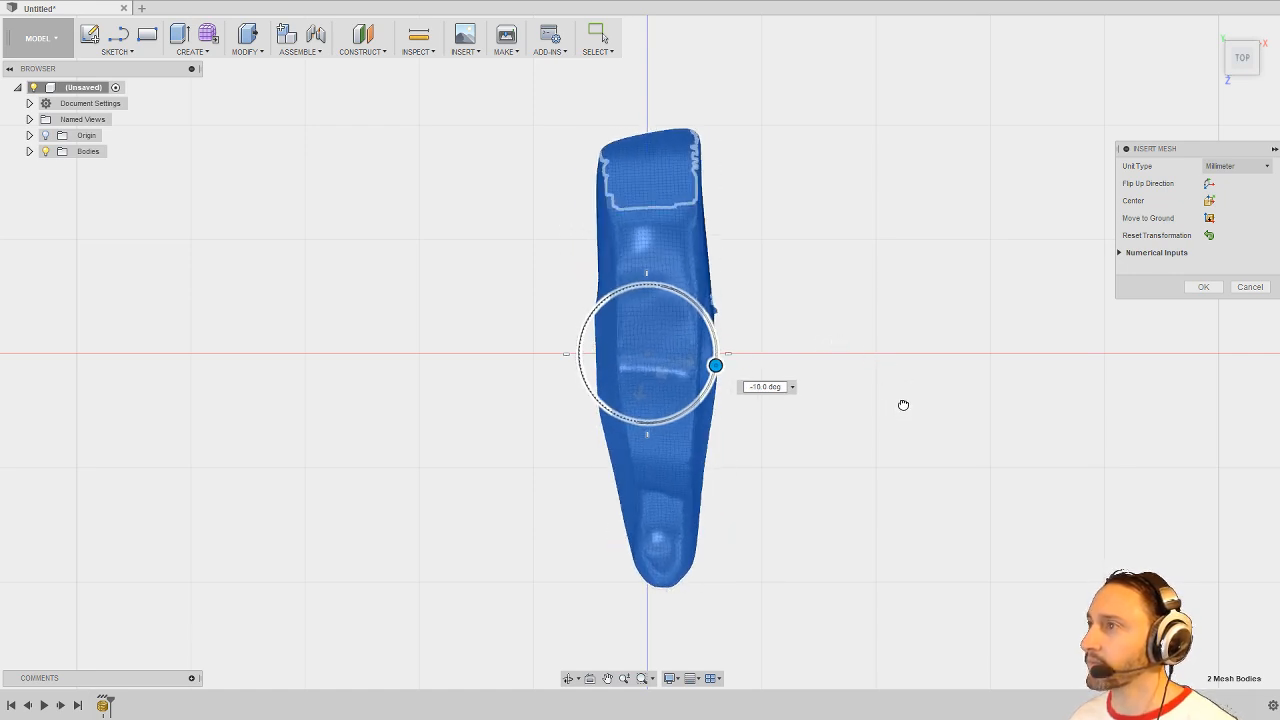
left_click(1208, 288)
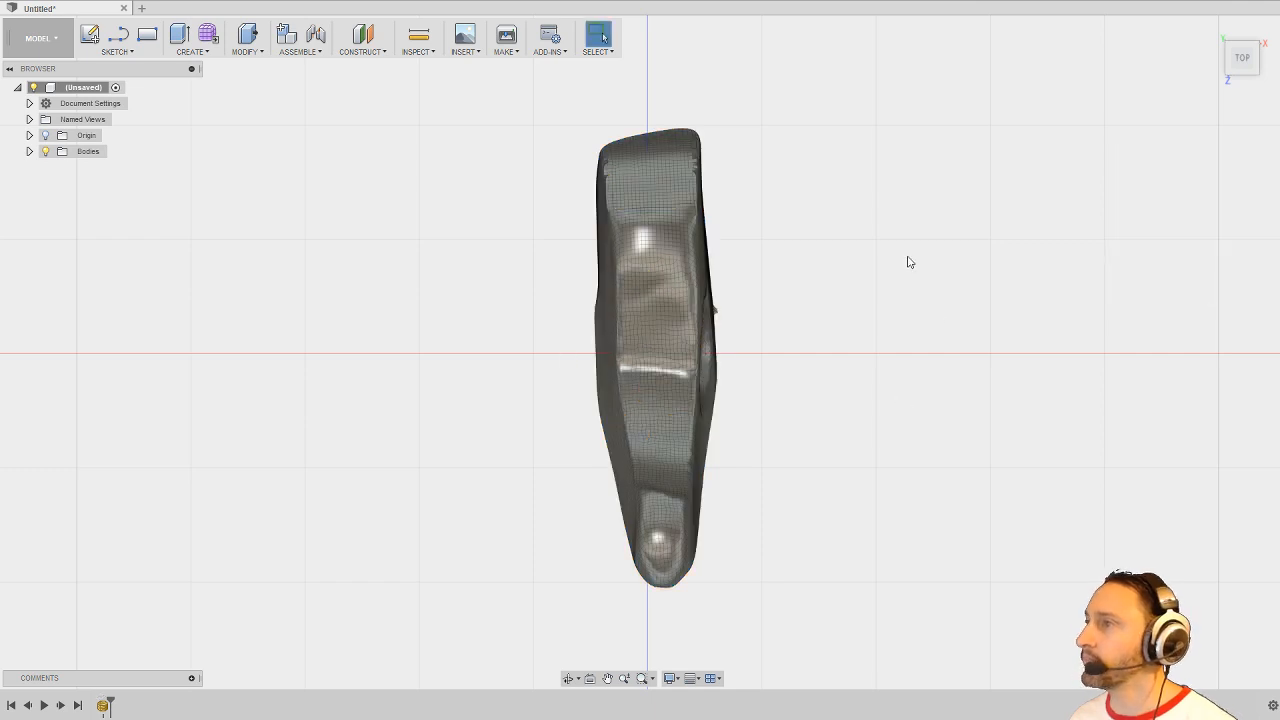
Step: Expand the Bodies folder and select each of the two mesh bodies in turn to examine which part it covers
middle_click_drag(903, 279, 474, 243, "shift")
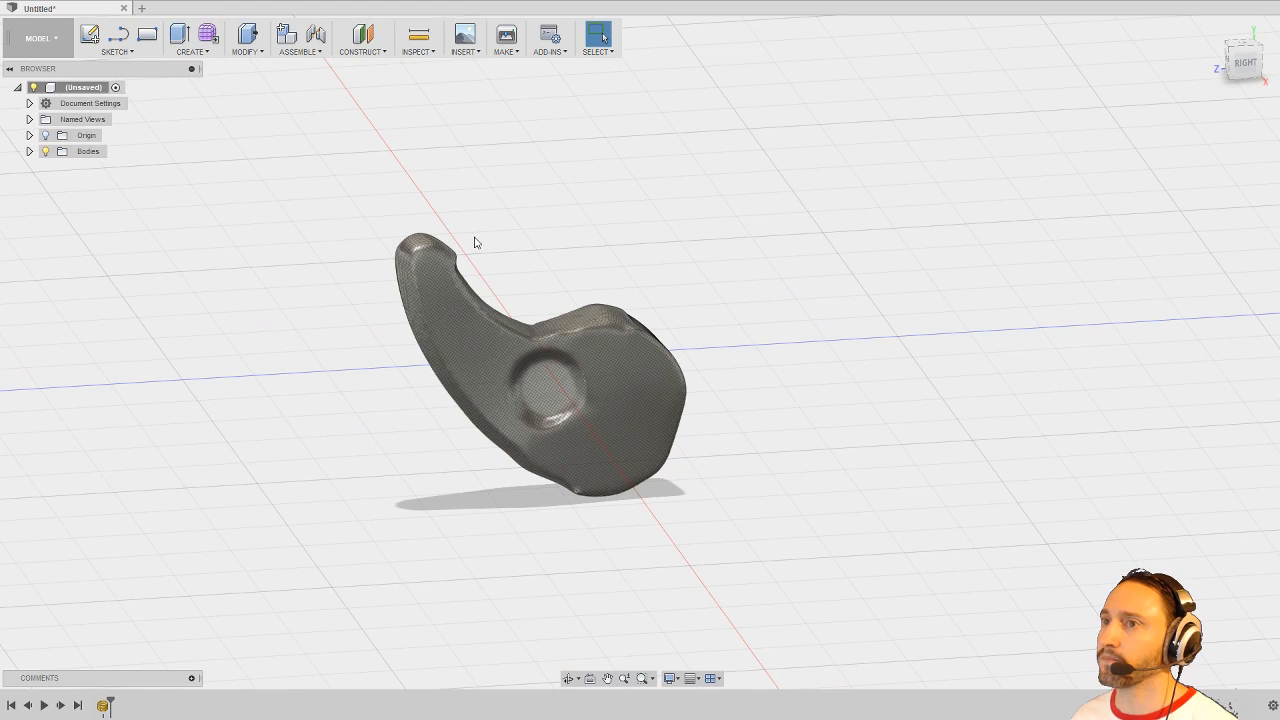
left_click(29, 151)
left_click(90, 168)
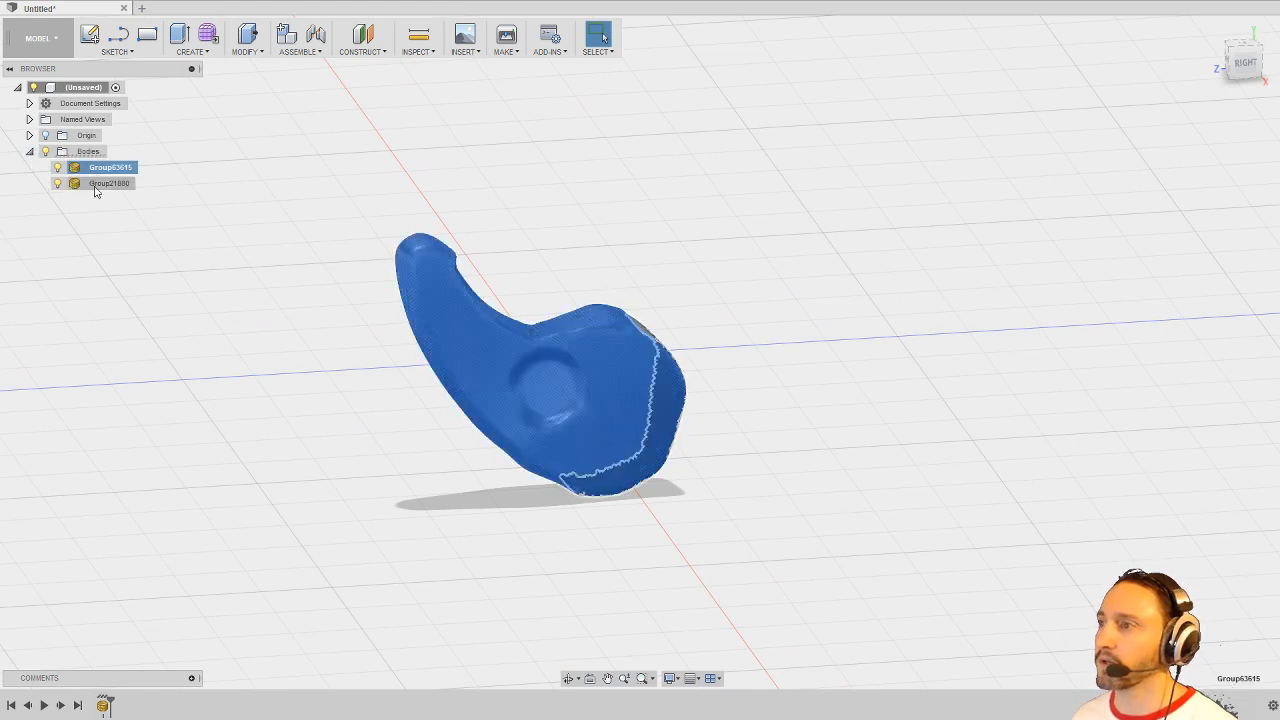
left_click(96, 184)
middle_click_drag(824, 247, 680, 157, "shift")
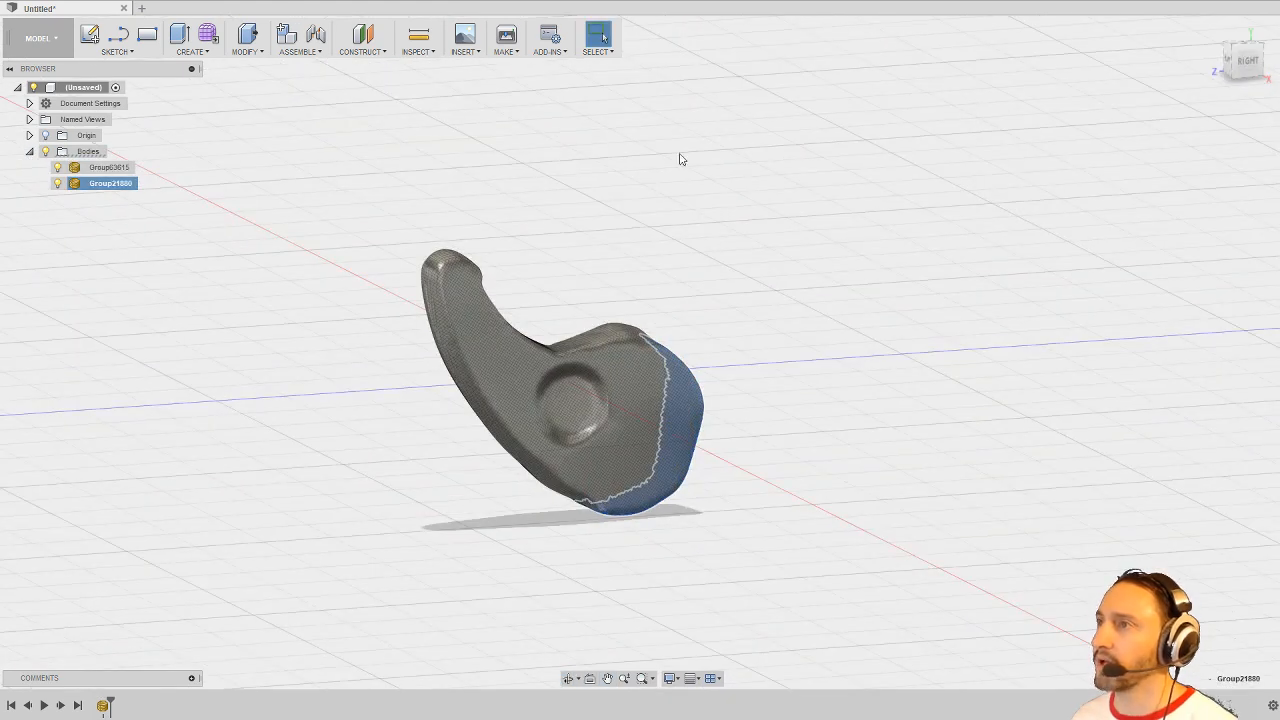
Step: Clear the body selection and start a sketch on the origin plane that faces the right side view of the mesh
left_click(627, 228)
right_click(708, 233)
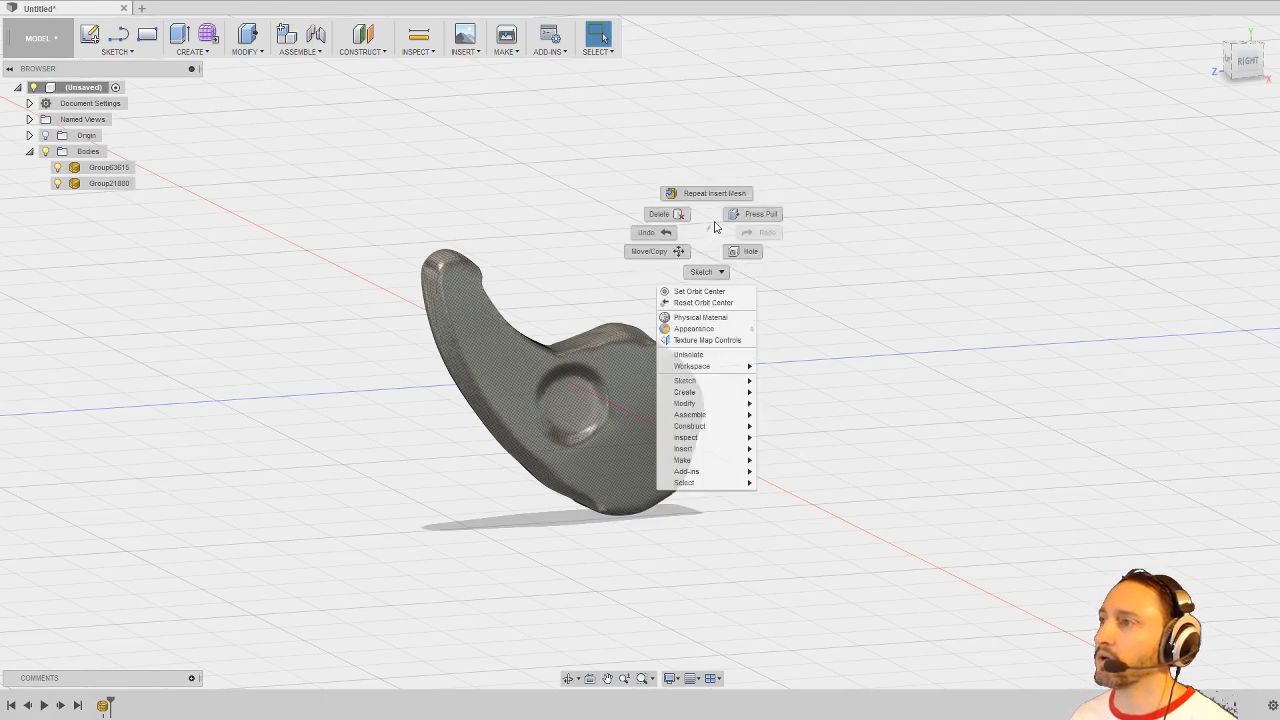
left_click(670, 201)
mouse_move(726, 231)
middle_mouse_down("shift")
mouse_move(668, 204)
mouse_move(730, 242)
middle_mouse_up("shift")
left_click(131, 53)
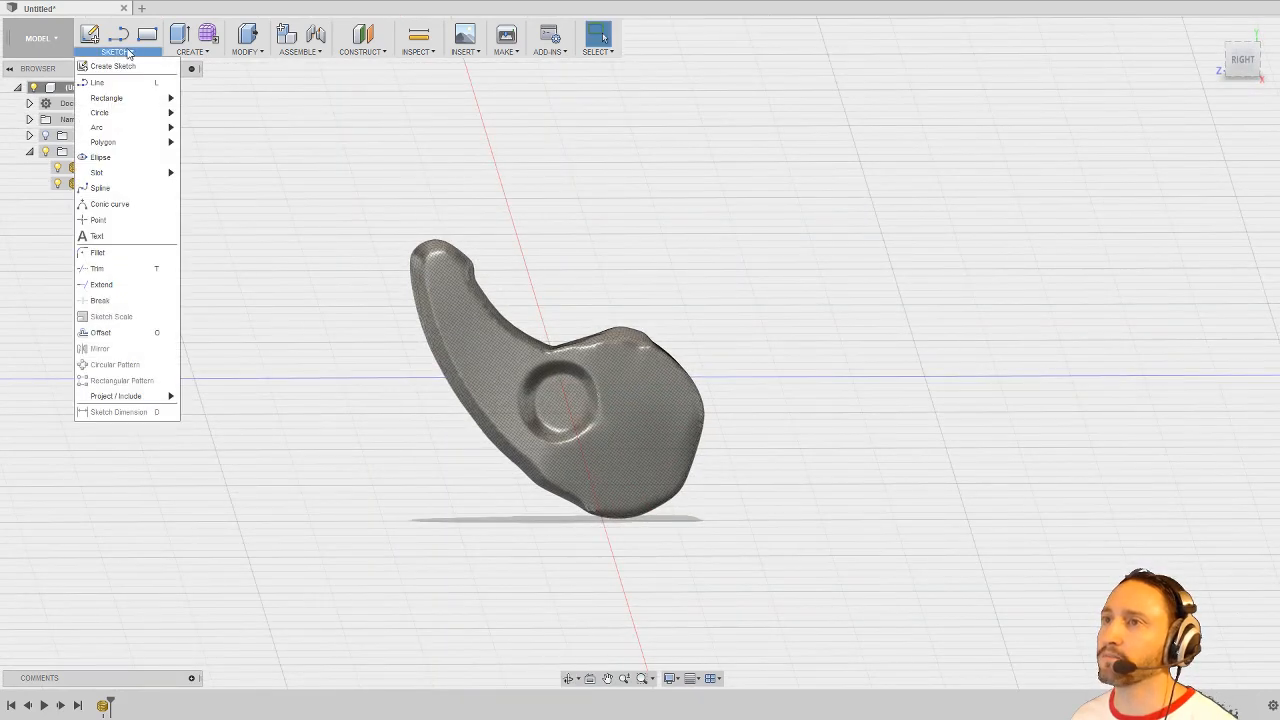
left_click(122, 62)
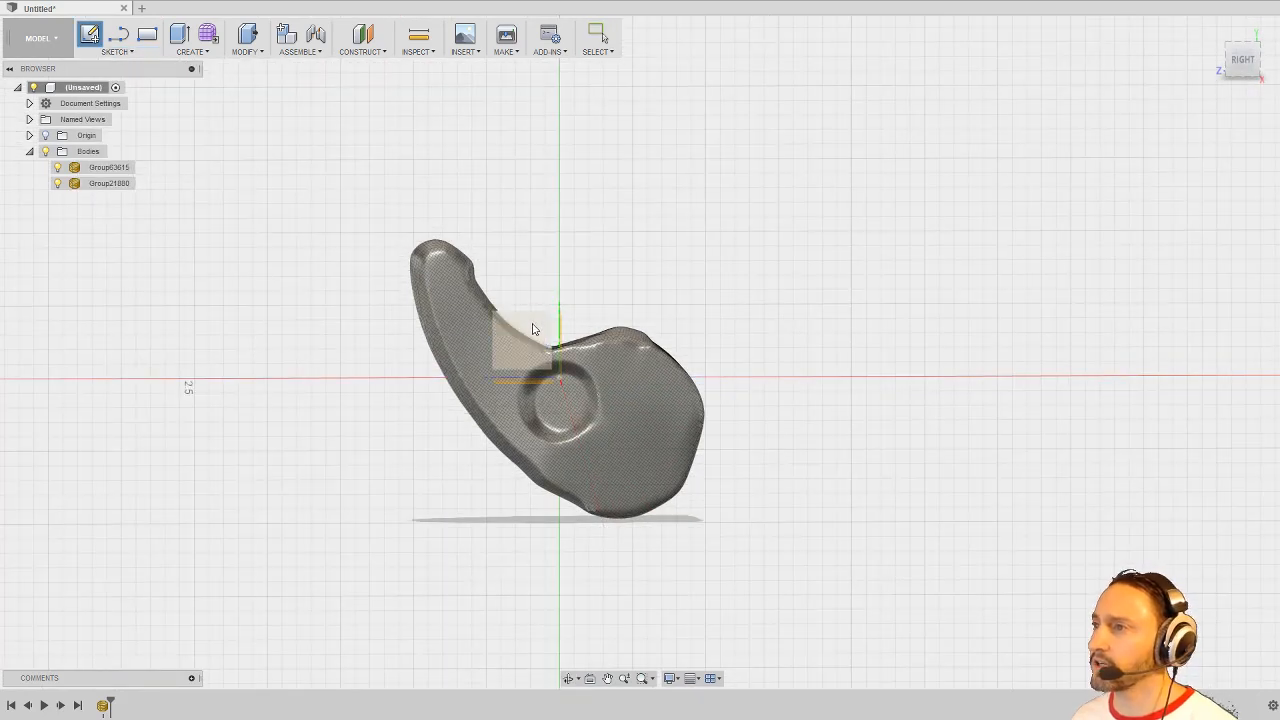
left_click(531, 328)
mouse_move(739, 212)
middle_mouse_down()
mouse_move(634, 172)
mouse_move(682, 130)
middle_mouse_up()
scroll(637, 179, "up", 2)
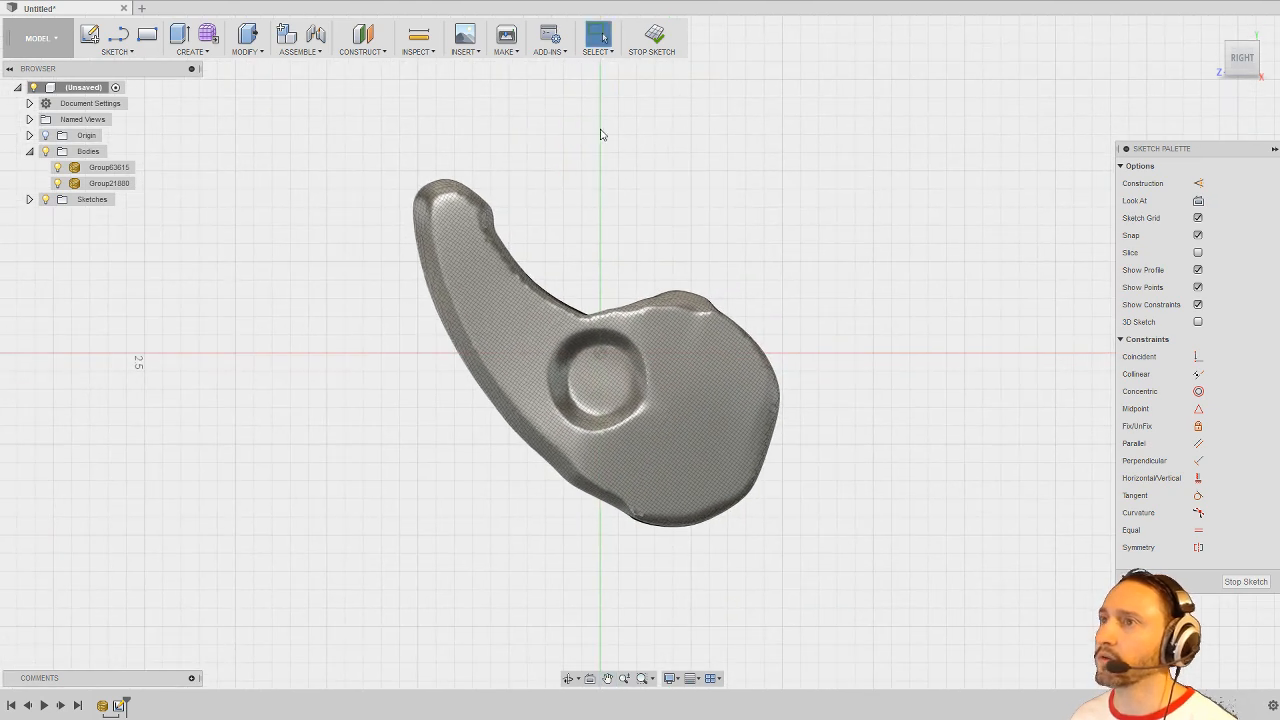
Step: Lower the opacity of the main horn mesh body and set the rim mesh body's opacity to 30%
left_click(58, 168)
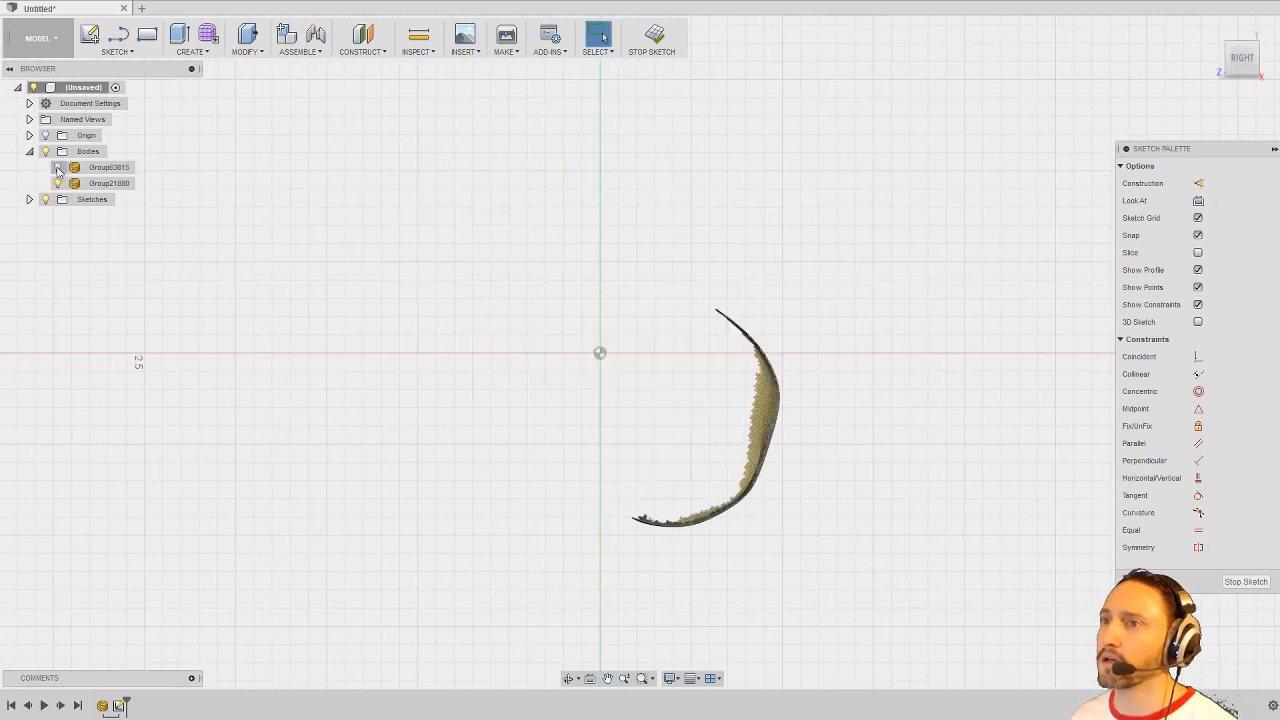
left_click(58, 168)
right_click(128, 168)
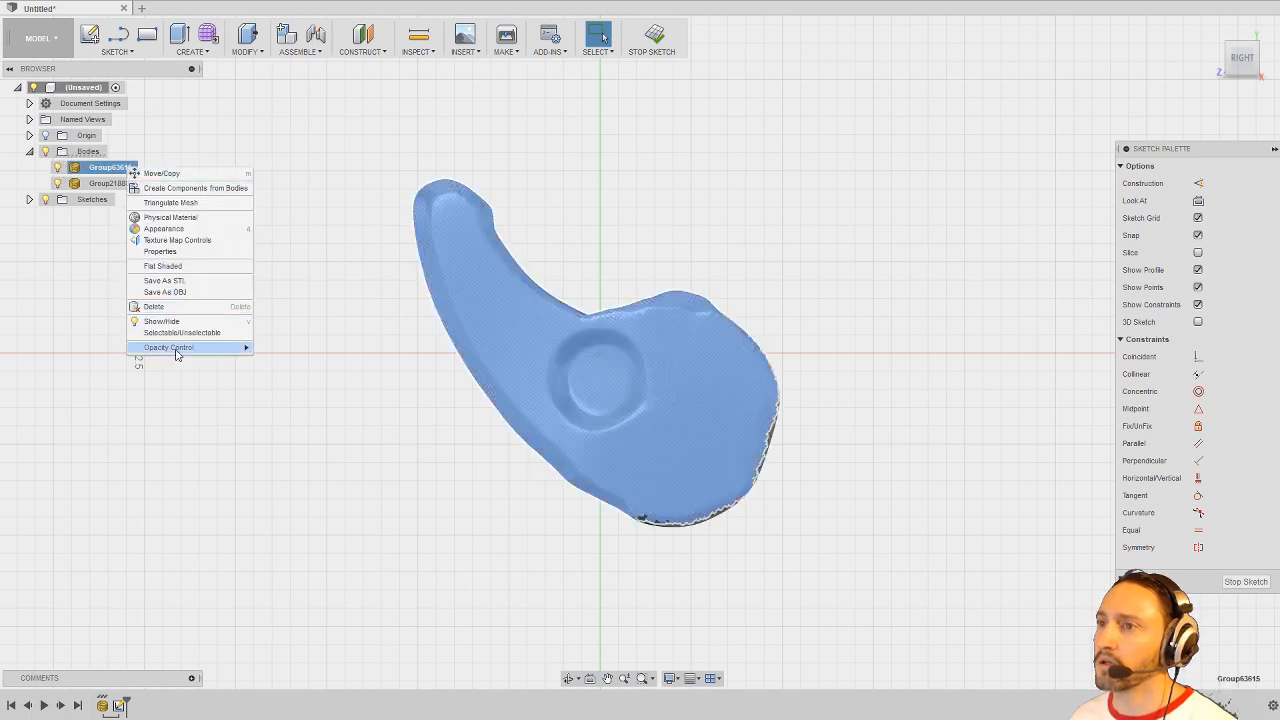
mouse_move(177, 349)
left_click(300, 397)
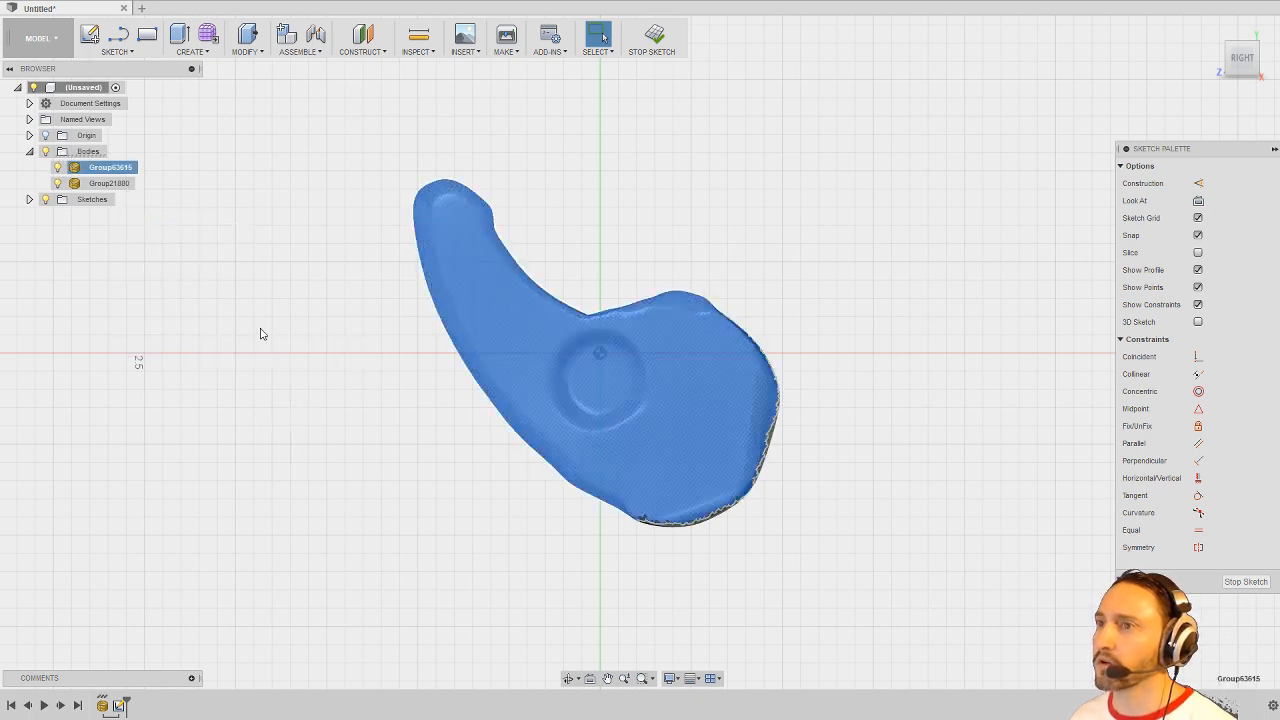
right_click(112, 182)
mouse_move(177, 363)
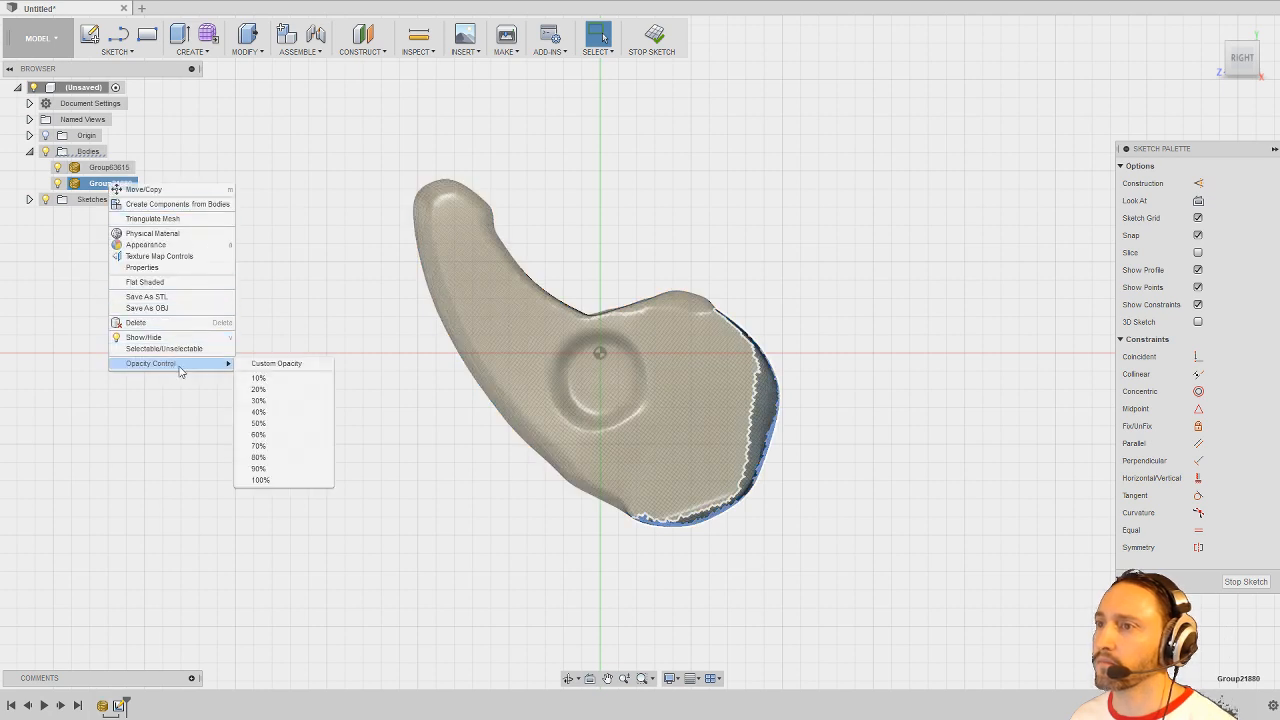
left_click(259, 402)
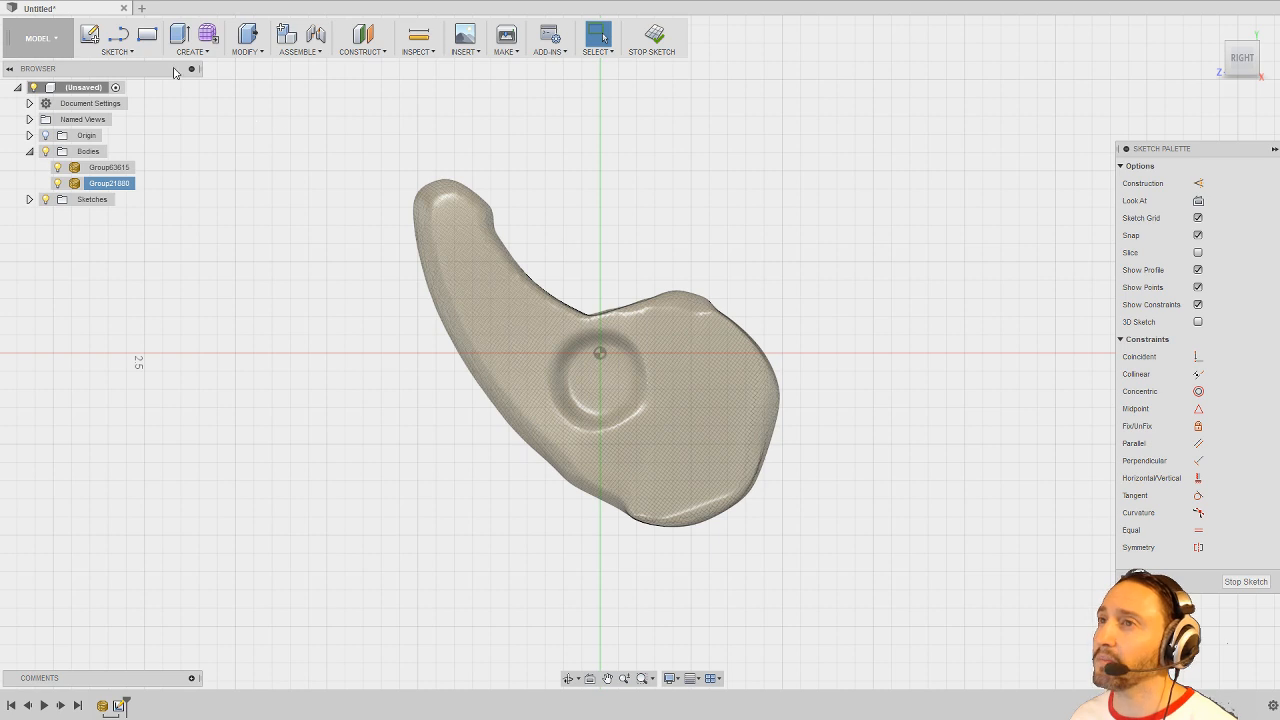
Step: Sketch a center diameter circle about 1.2 mm across around the wide round end of the horn mesh
left_click(125, 53)
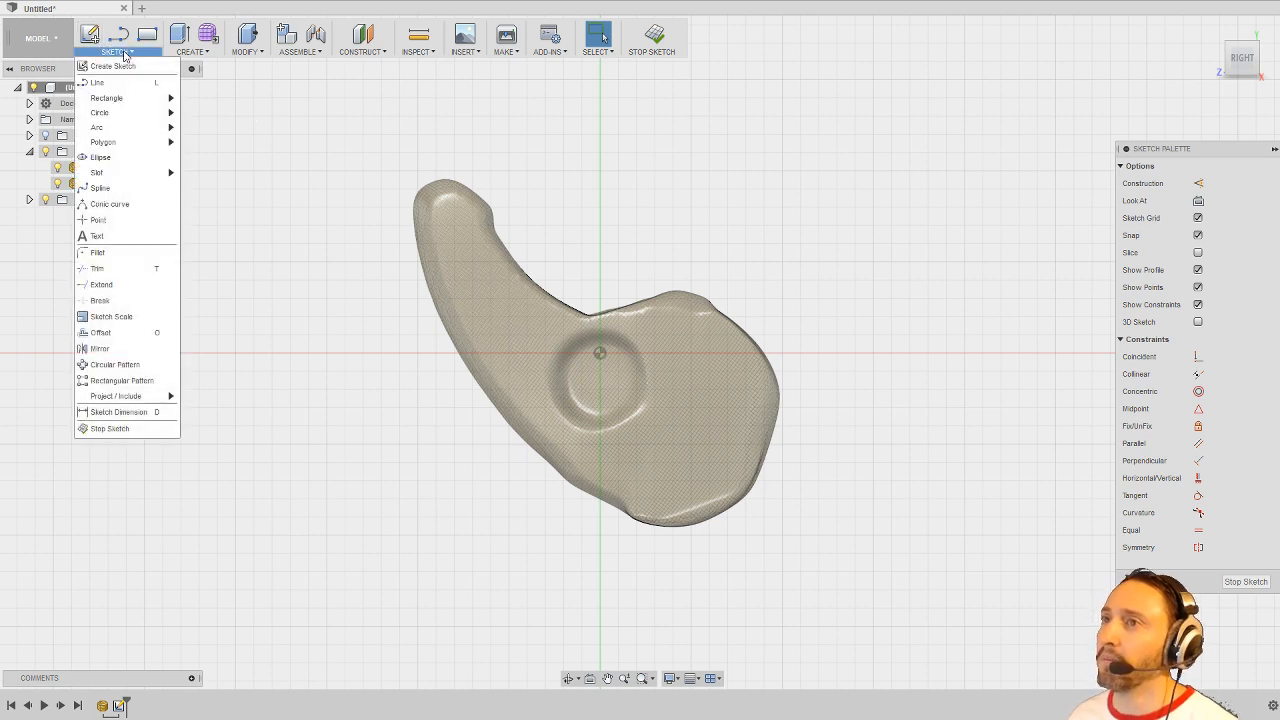
mouse_move(146, 112)
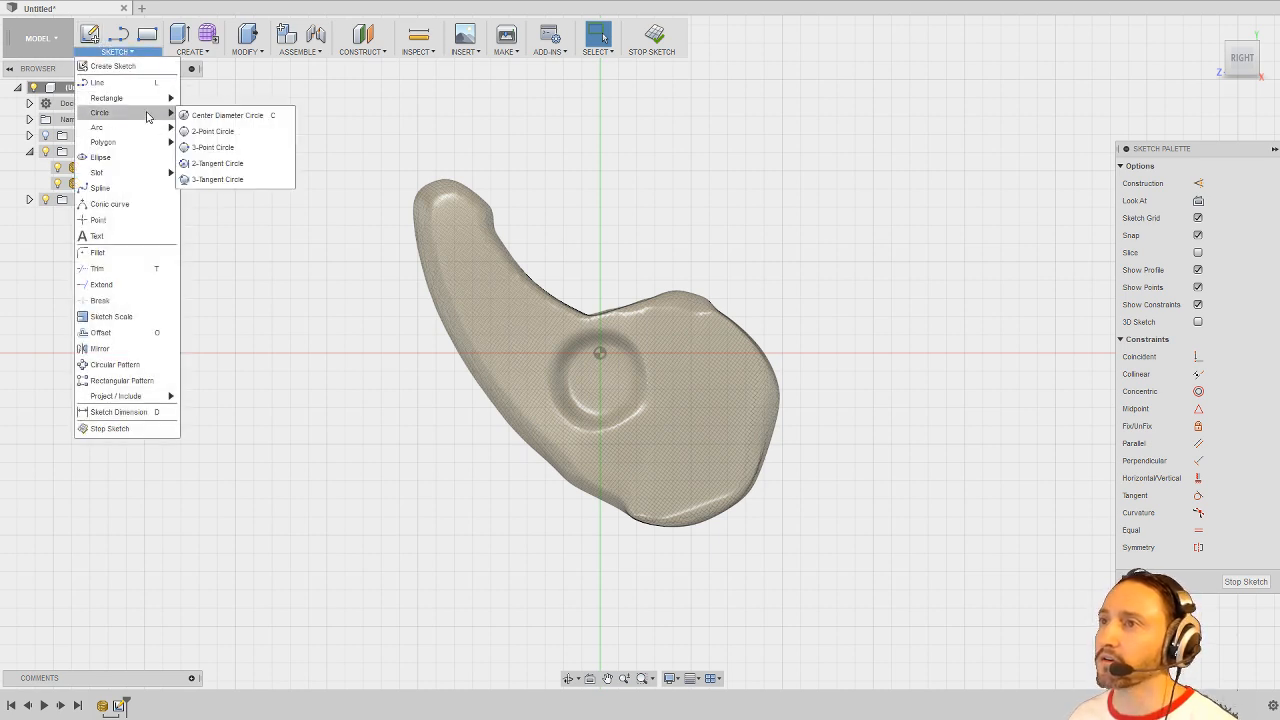
left_click(222, 115)
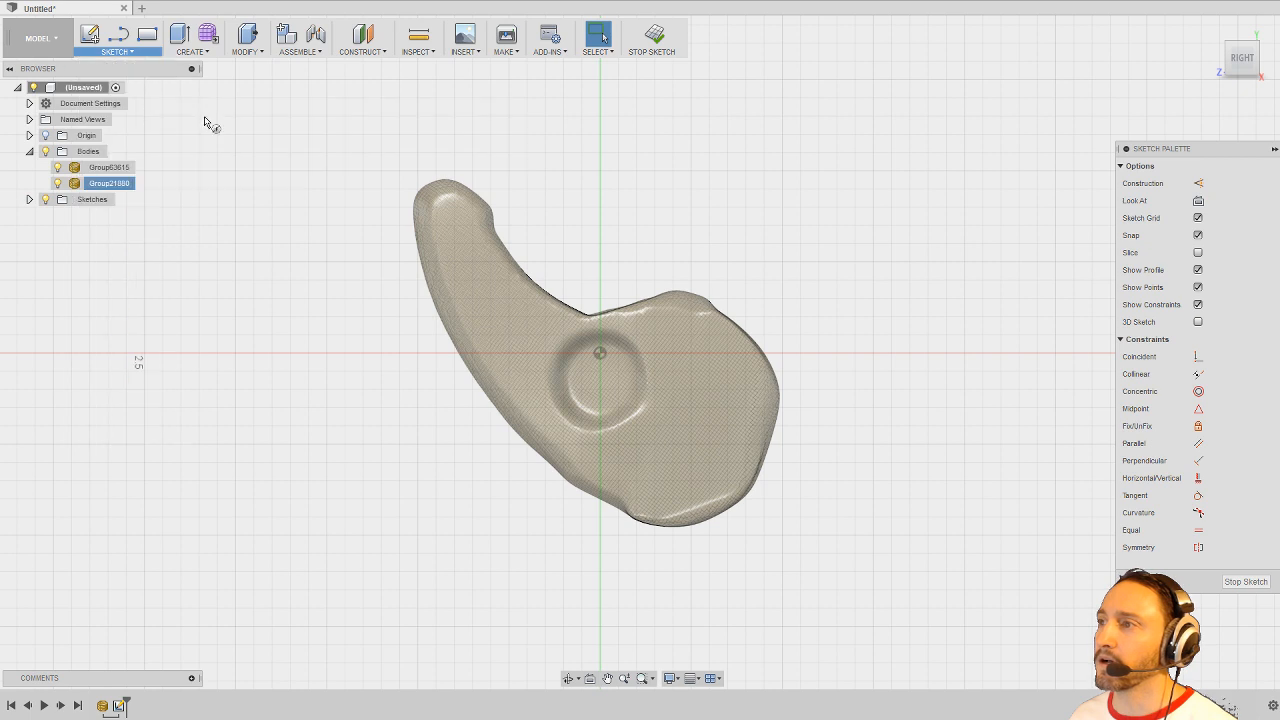
left_click(671, 420)
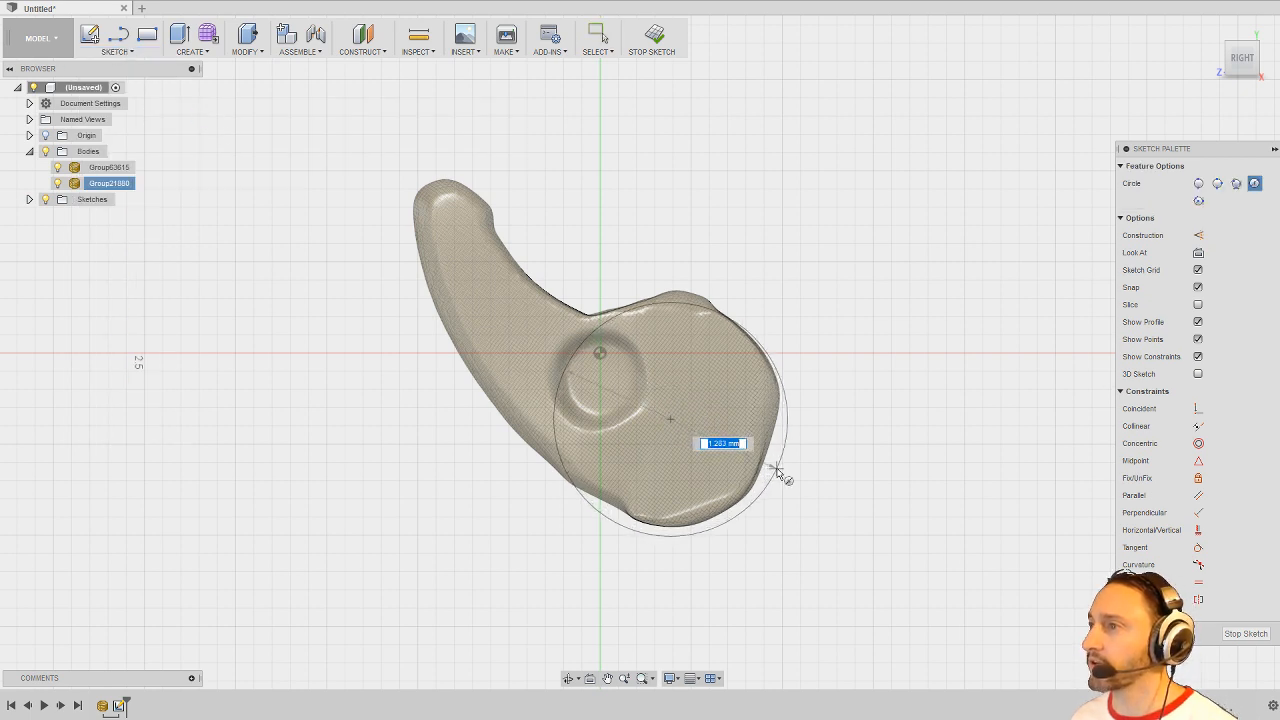
left_click(774, 465)
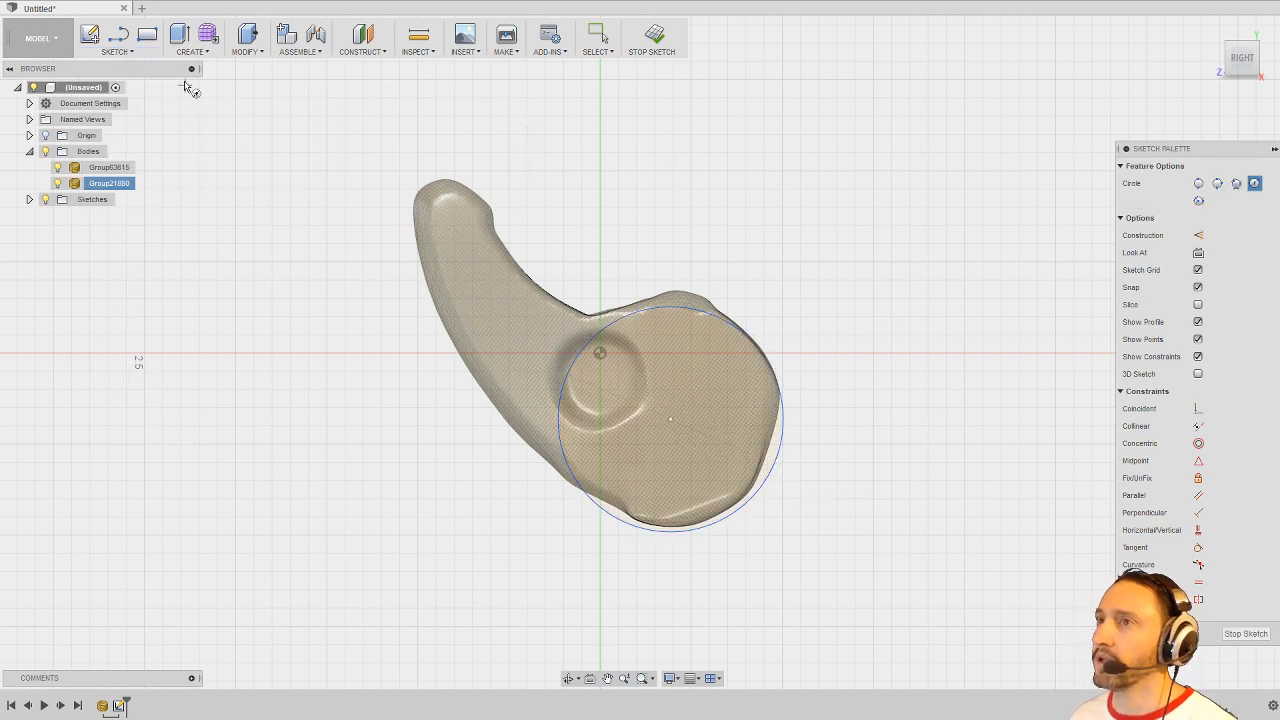
Step: Trace the horn's concave inner edge and tip with a chain of connected lines starting at the top of the circle
left_click(118, 36)
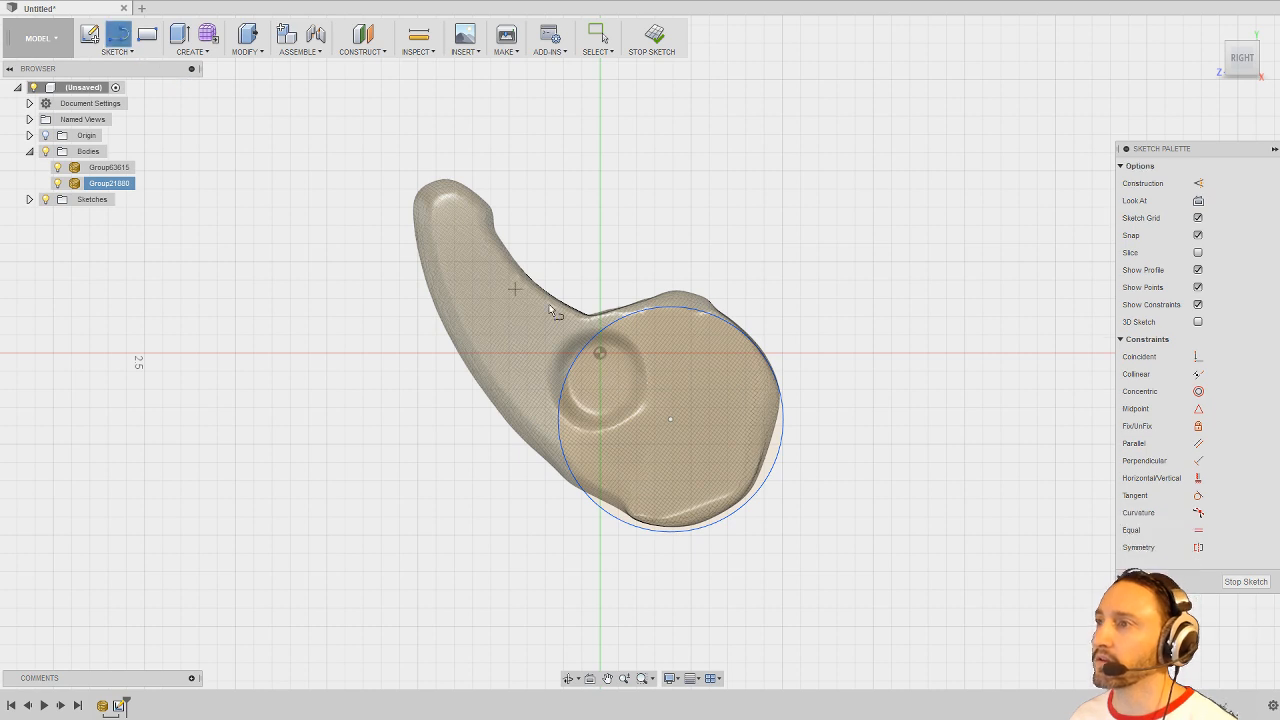
left_click(612, 322)
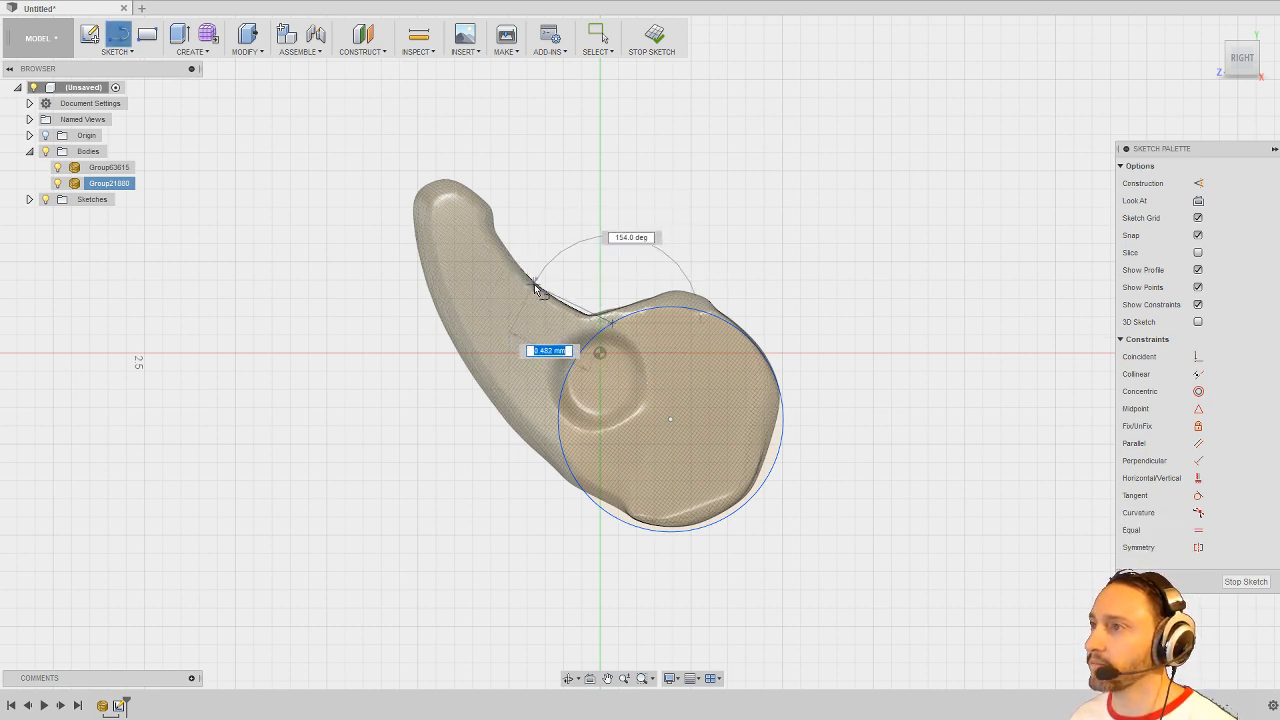
left_click(549, 298)
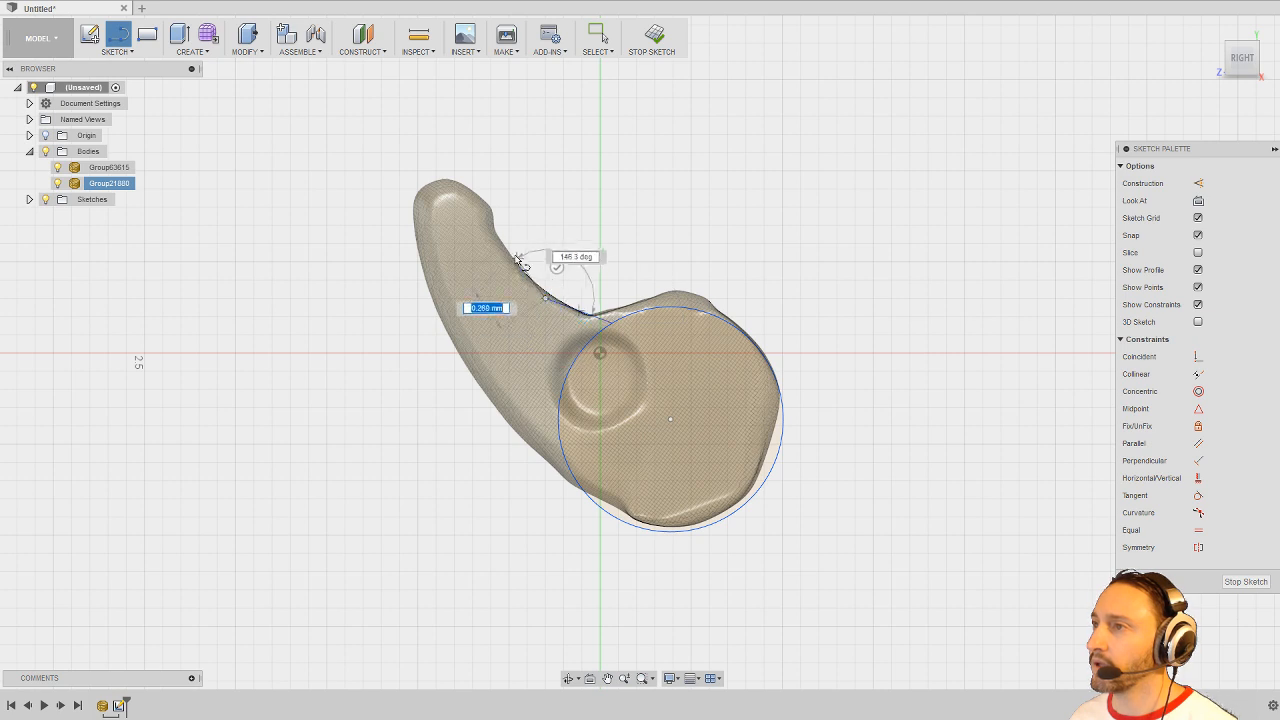
left_click(520, 262)
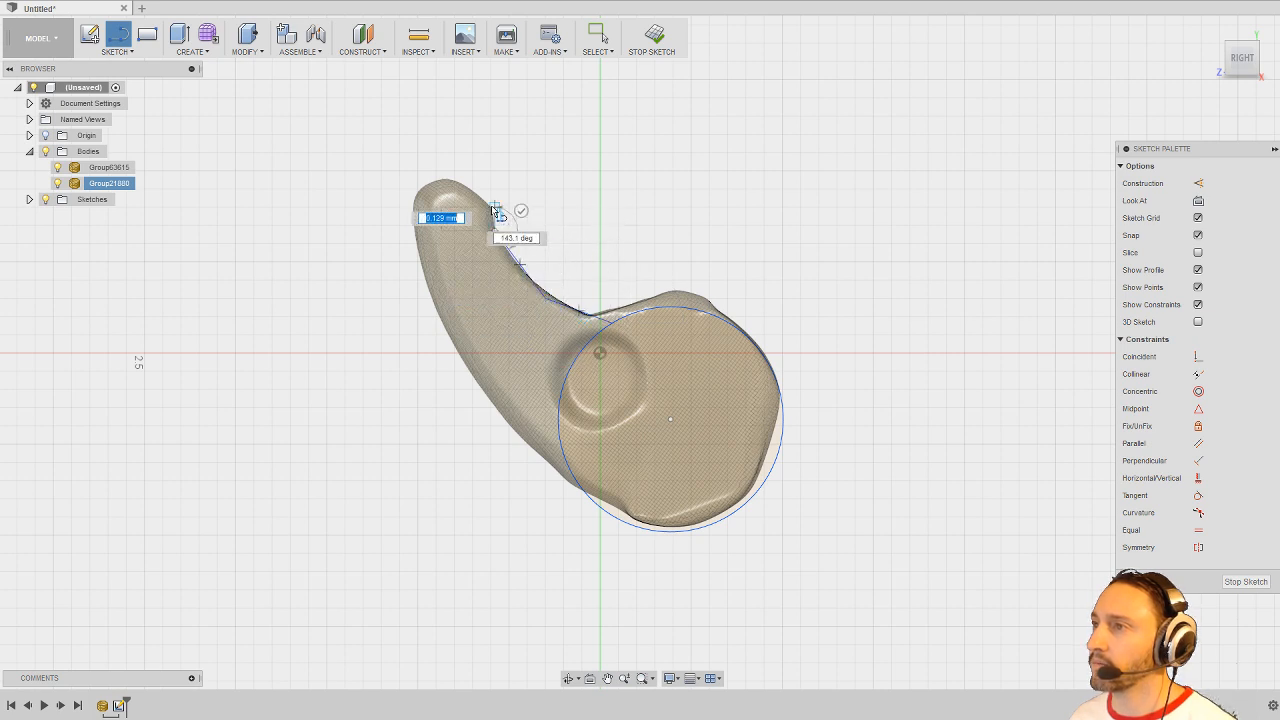
left_click(495, 208)
left_click(452, 175)
left_click(412, 190)
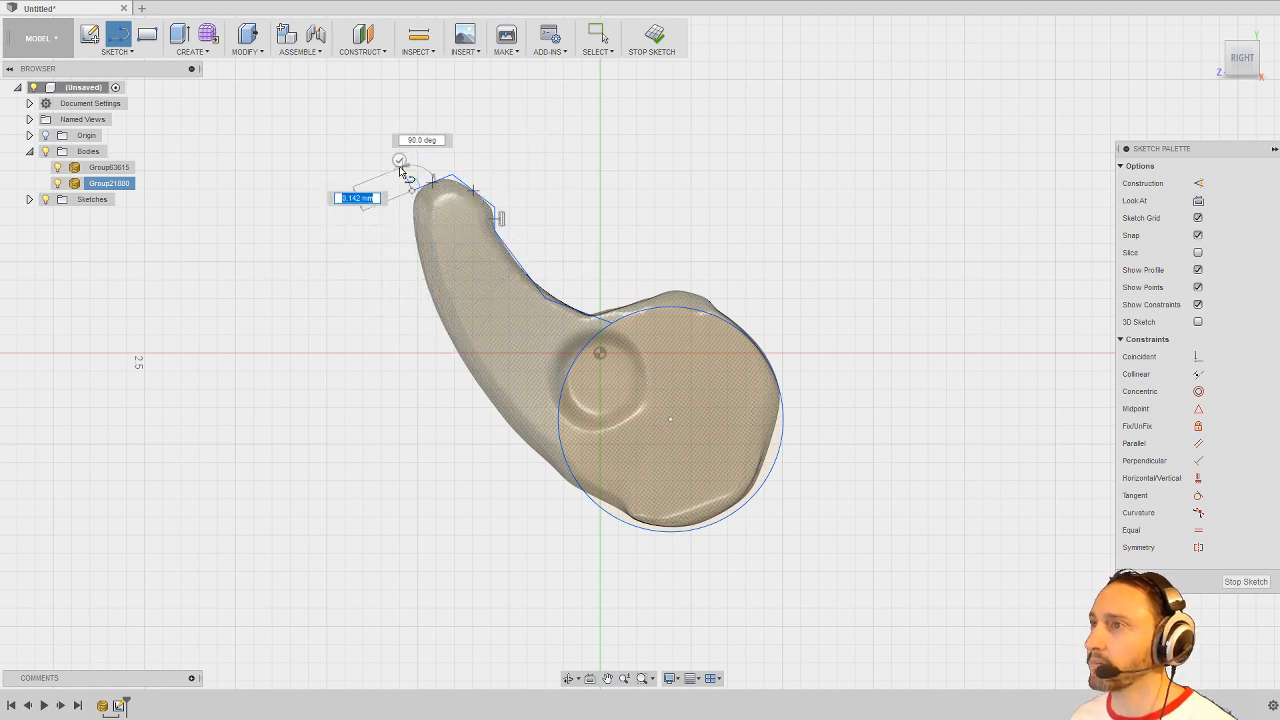
key("Escape")
Step: Draw a 3-point arc along the horn's outer edge from the open line end at the tip to the bottom of the circle
left_click(117, 51)
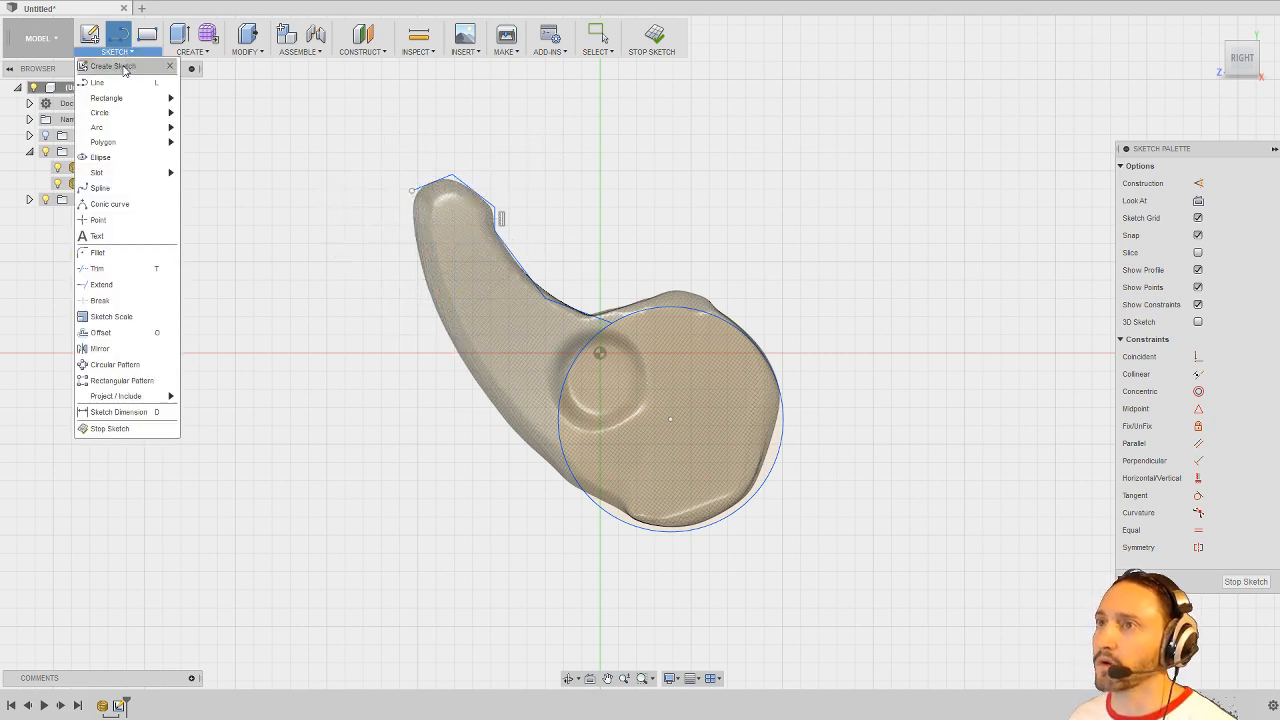
mouse_move(110, 128)
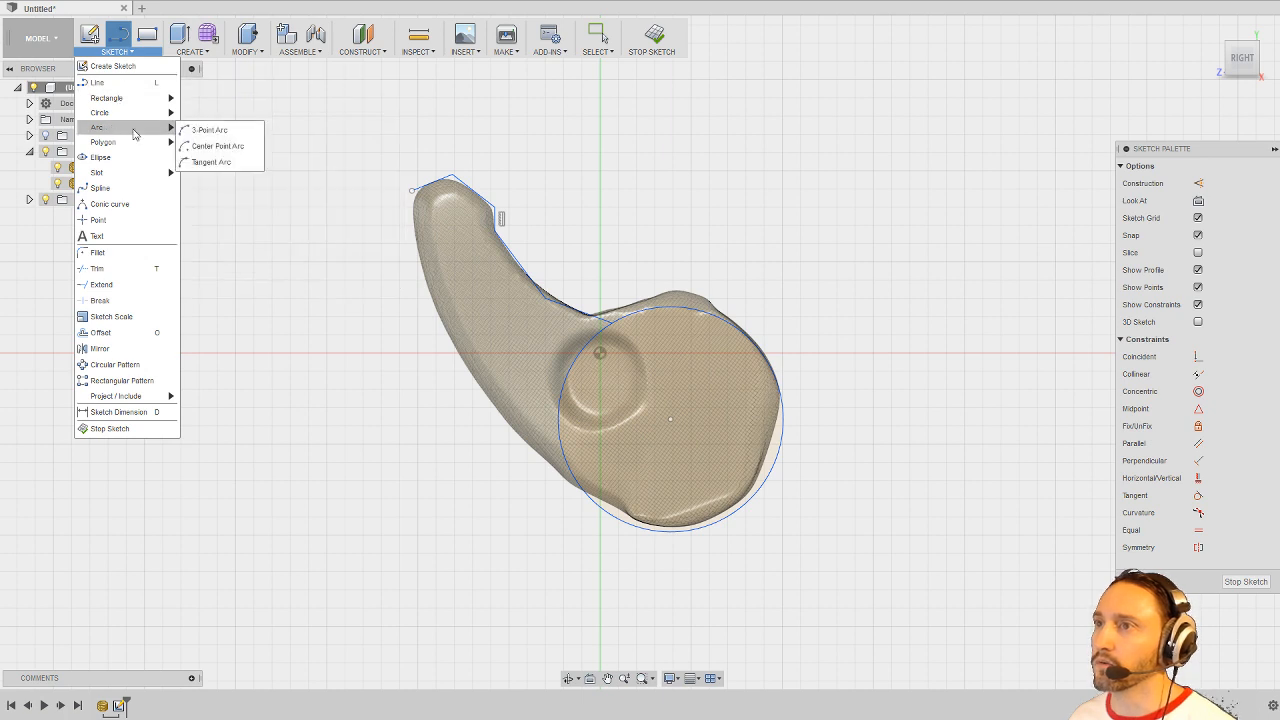
left_click(200, 129)
left_click(414, 193)
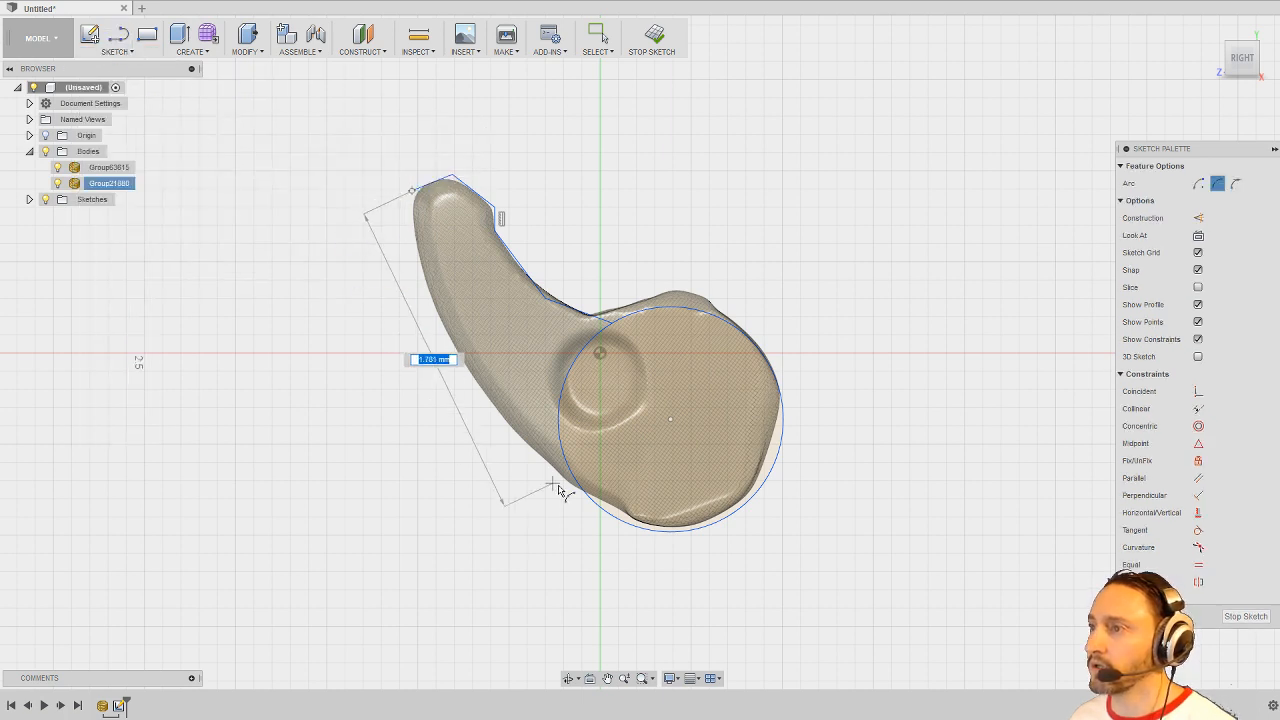
left_click(616, 517)
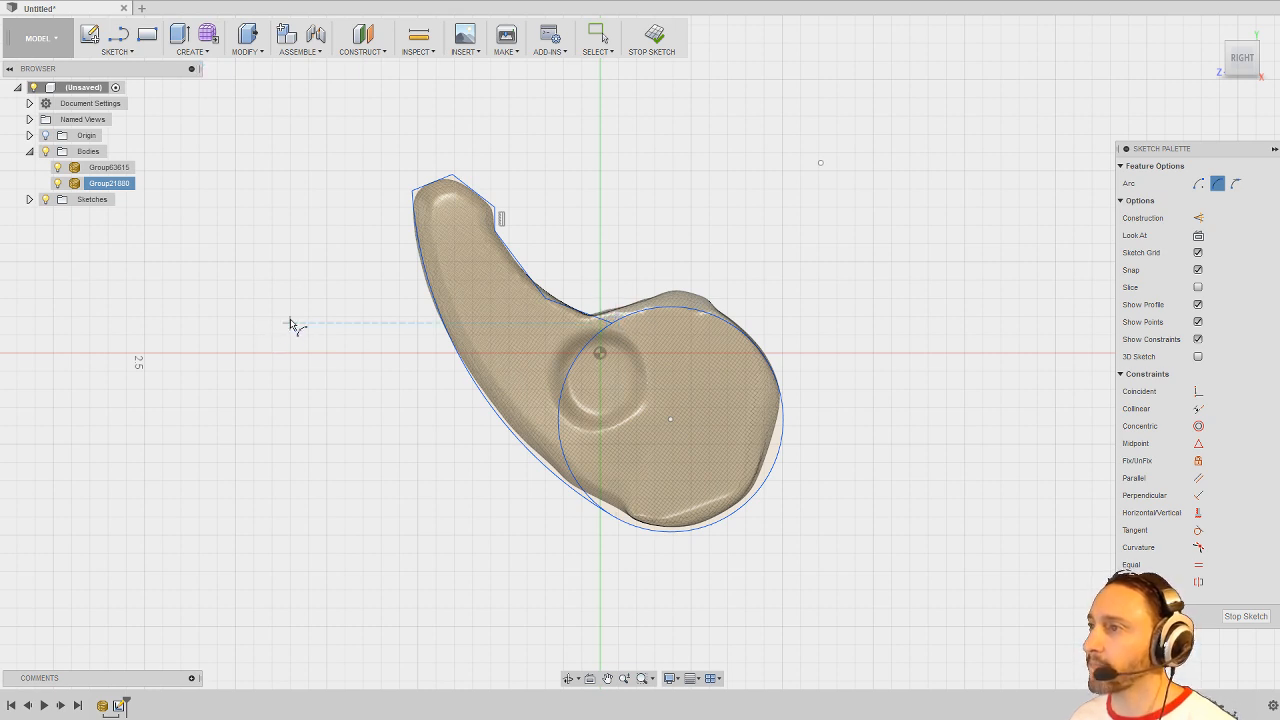
Step: Sketch a center diameter circle around the rim of the round recess in the mesh and finish the sketch
left_click(115, 52)
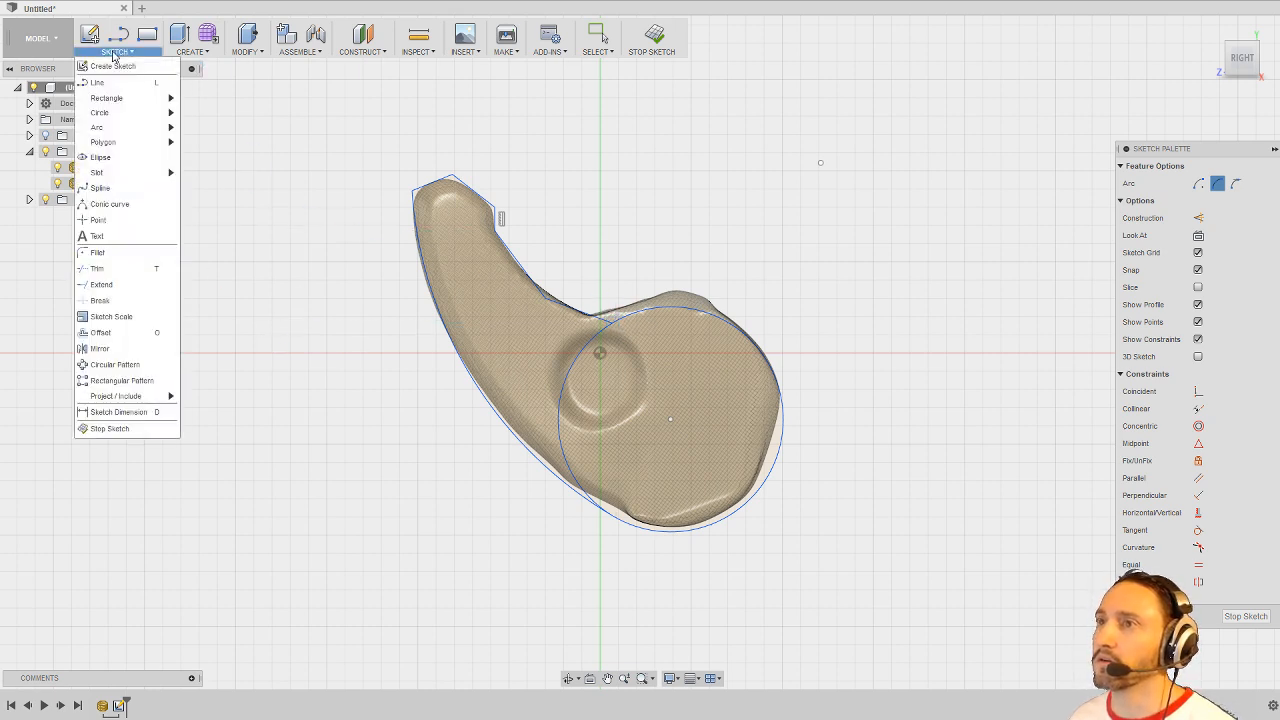
mouse_move(100, 112)
left_click(193, 116)
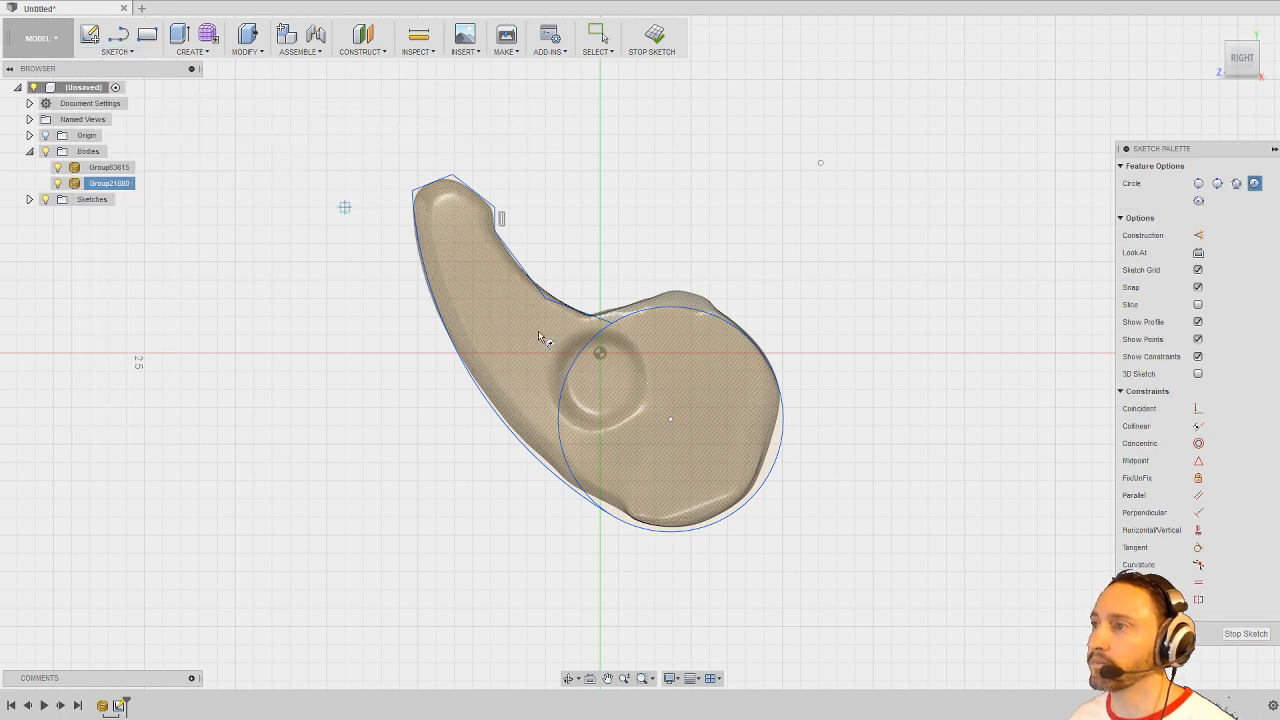
left_click(599, 381)
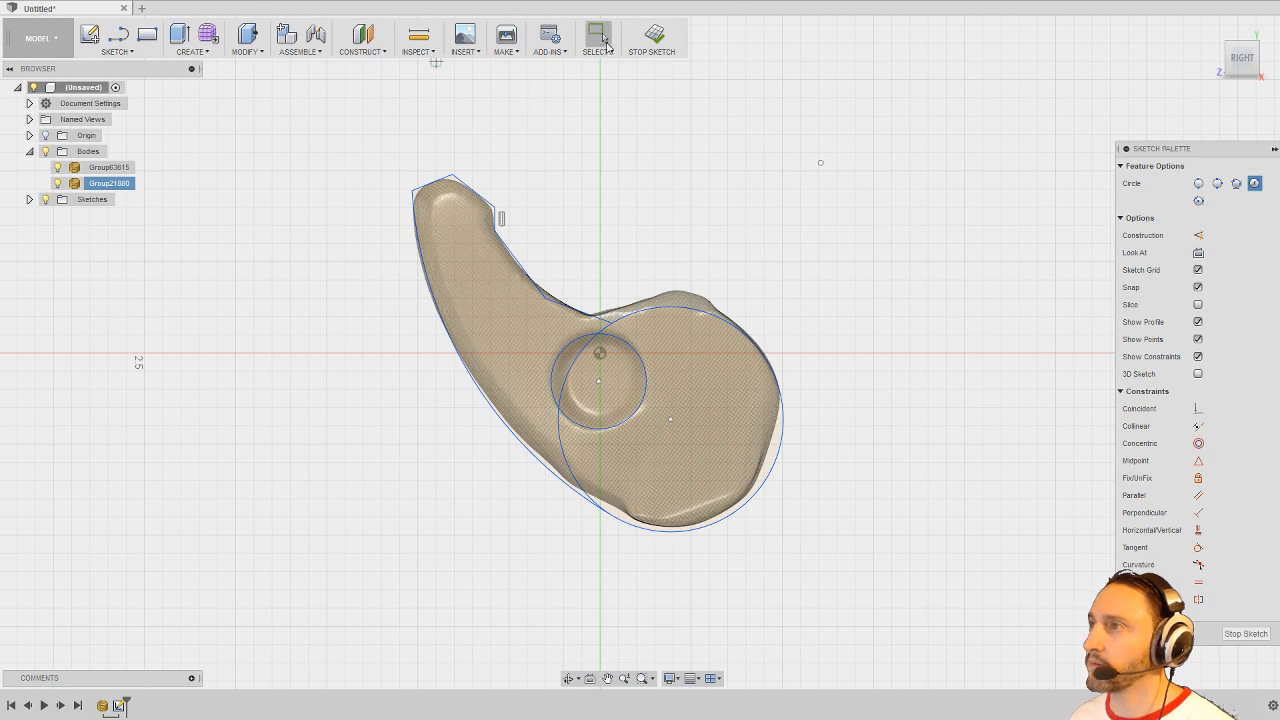
left_click(651, 36)
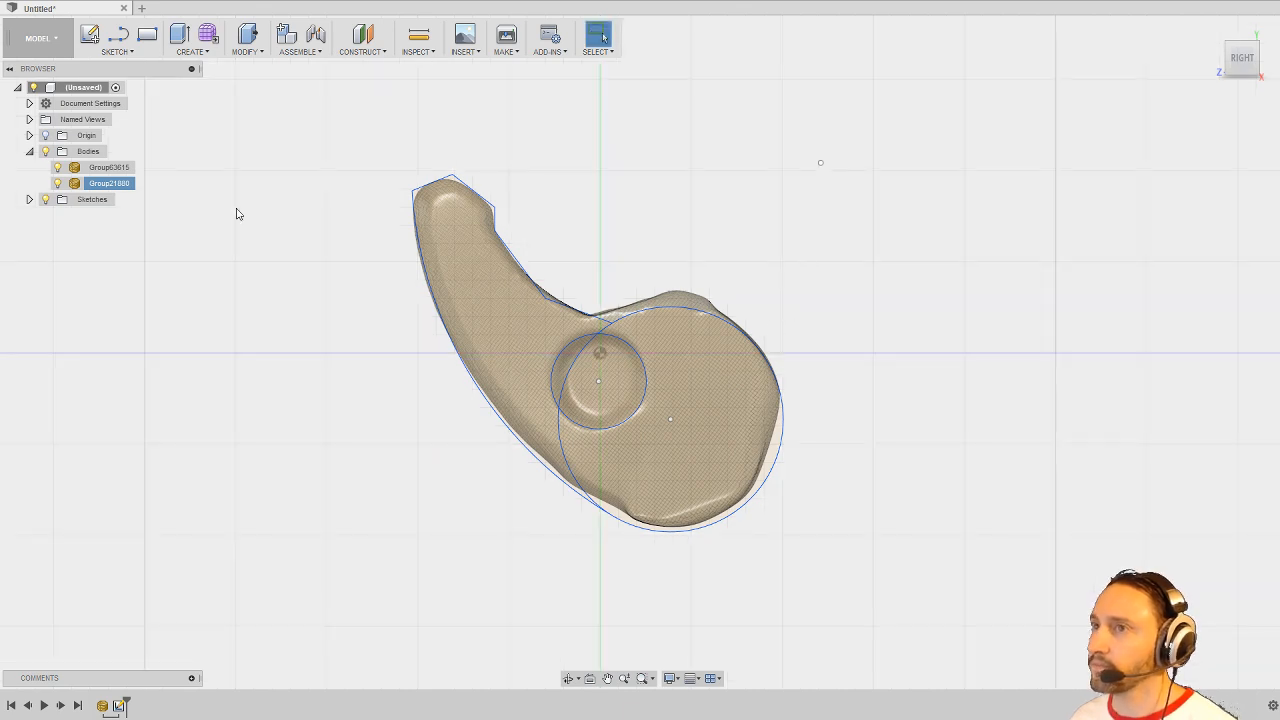
Step: Hide the mesh bodies and set up an Extrude of all four sketch profiles as a new body with a distance of 0.70 mm
left_click(45, 151)
mouse_move(731, 214)
middle_mouse_down("shift")
mouse_move(705, 215)
mouse_move(777, 246)
middle_mouse_up("shift")
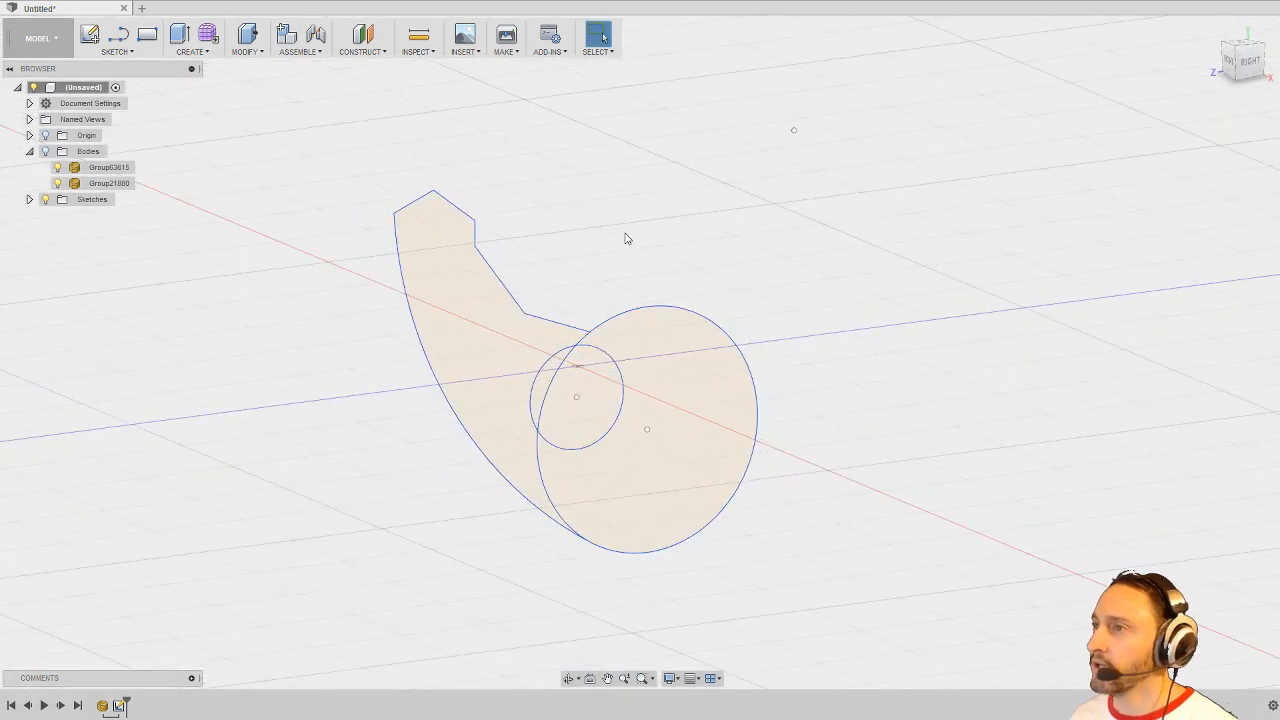
right_click(327, 143)
left_click(371, 121)
left_click(490, 330)
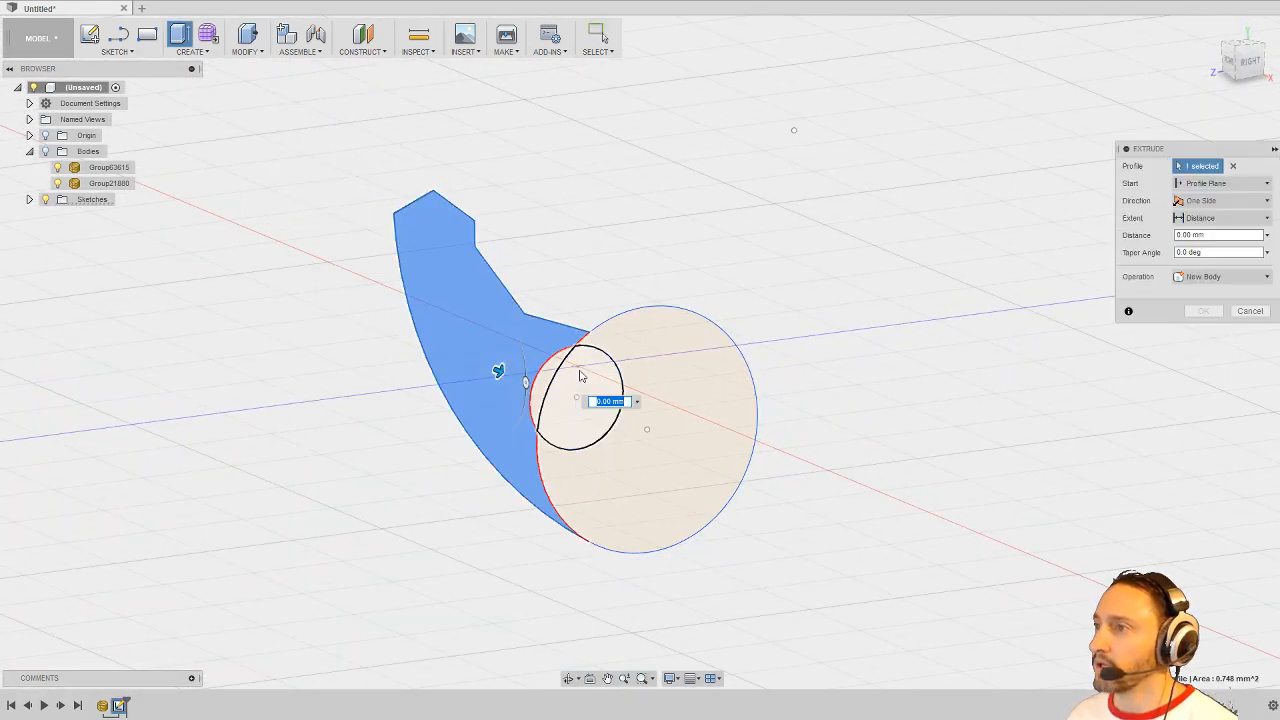
left_click(670, 372)
left_click(597, 379)
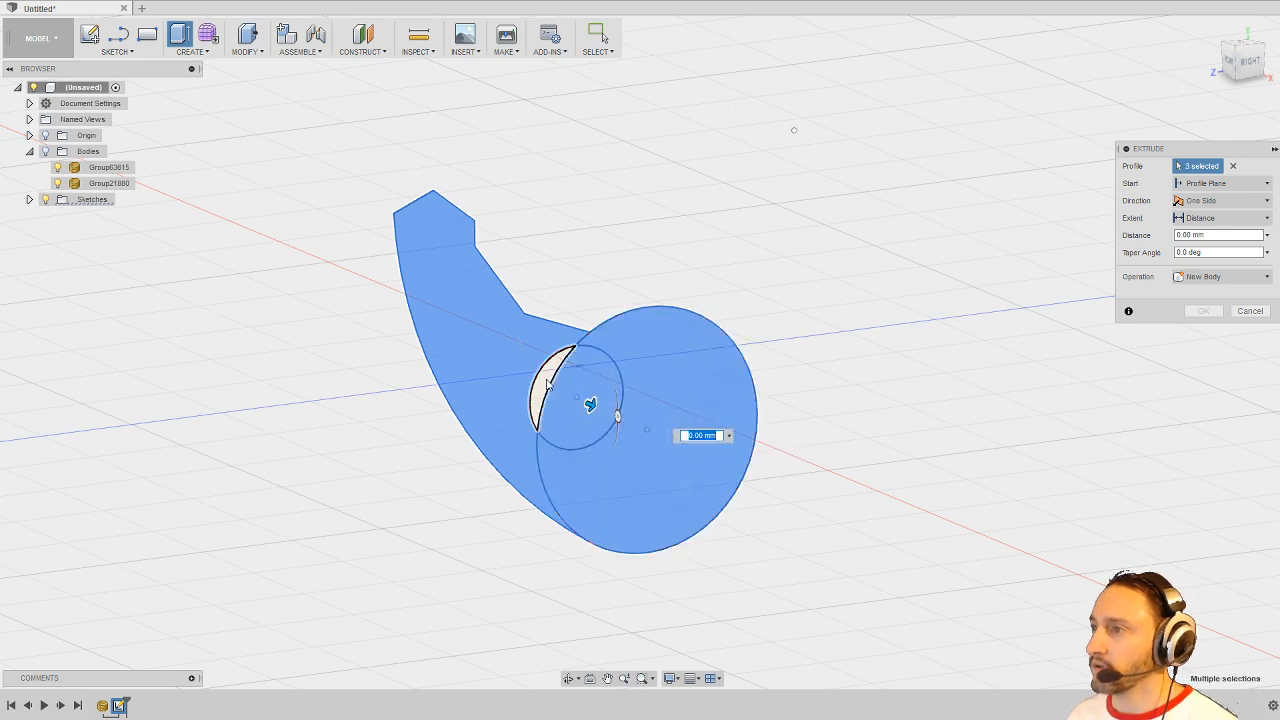
left_click(550, 383)
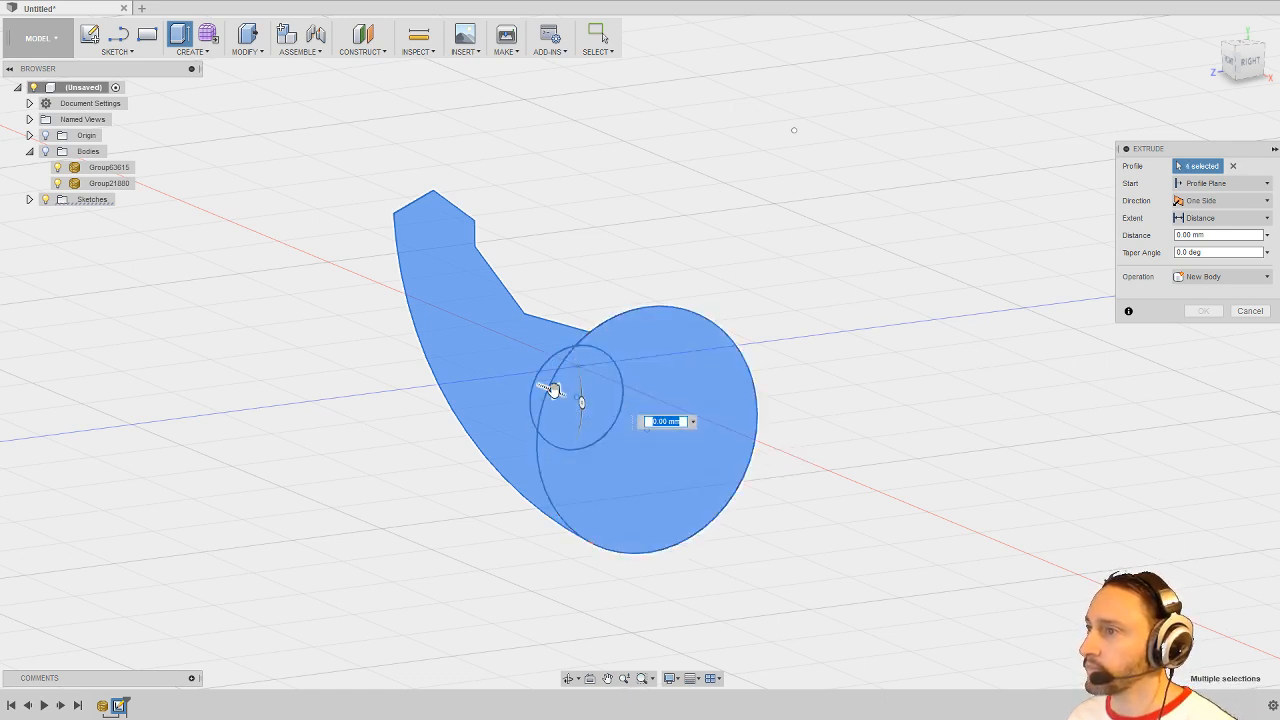
left_click_drag(583, 401, 623, 418)
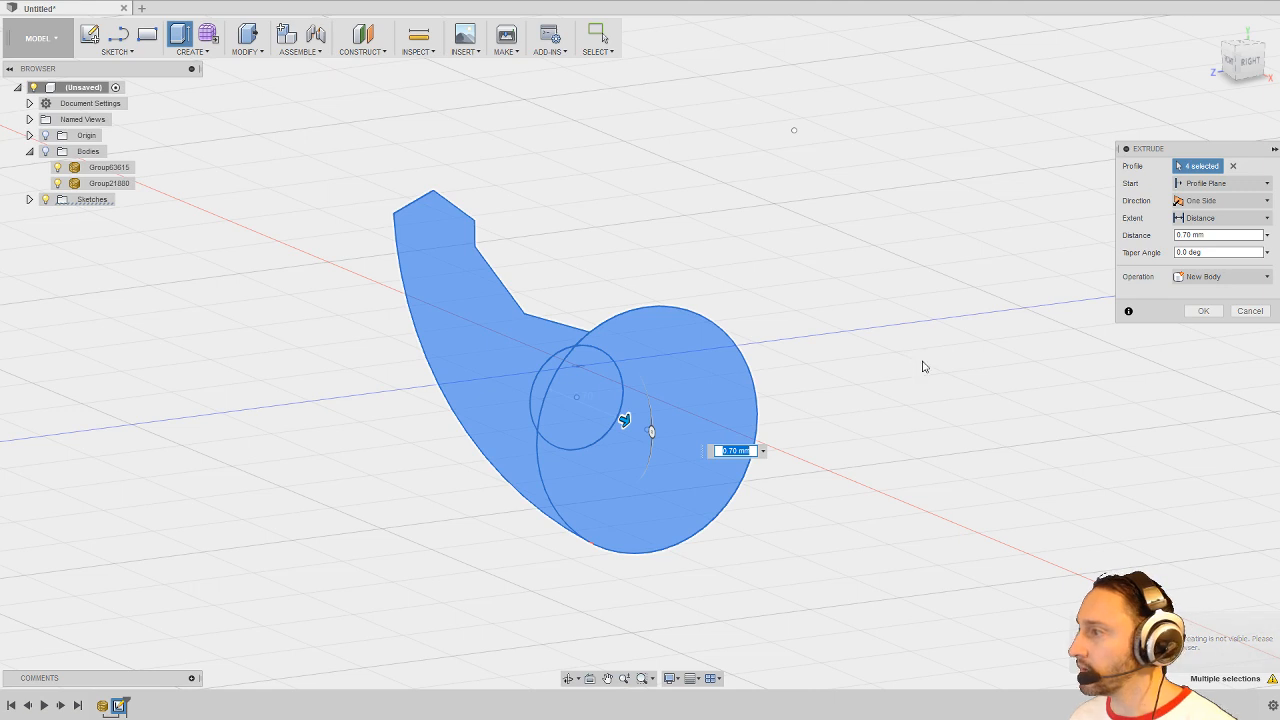
Step: Show the mesh bodies for comparison, reduce the extrusion distance to 0.30 mm and create the new body
left_click(44, 151)
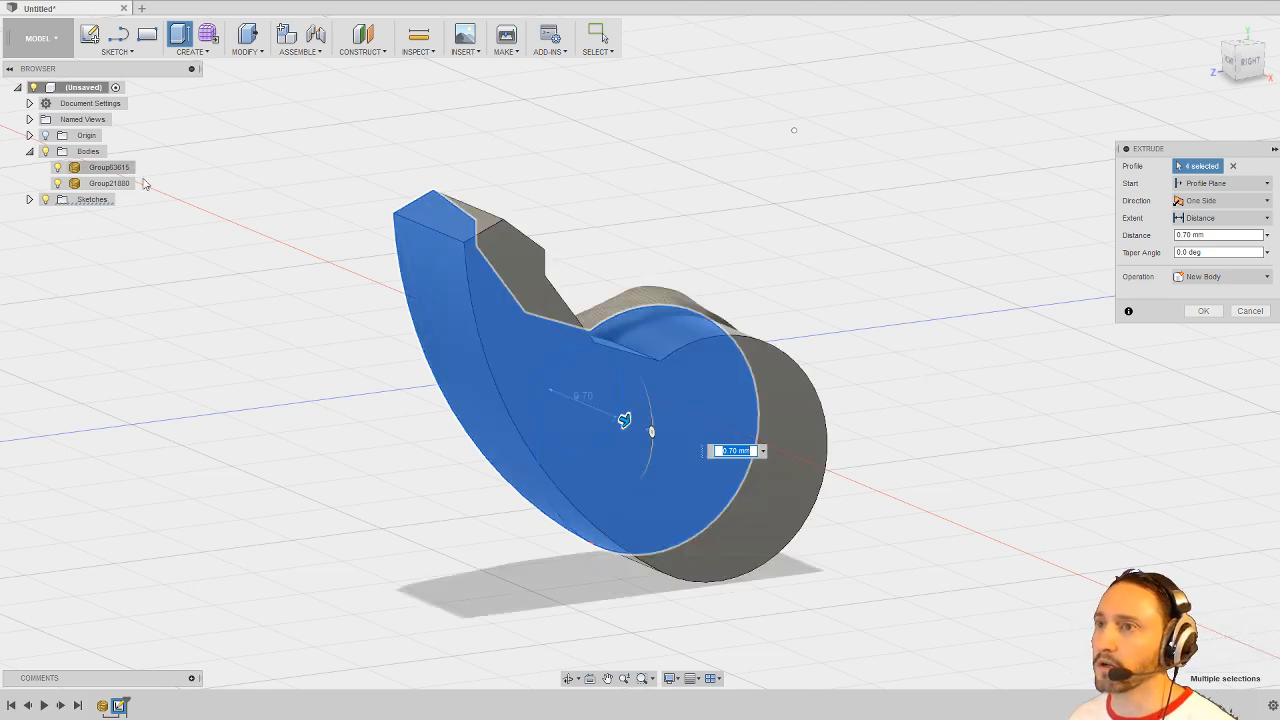
middle_click_drag(801, 222, 748, 387, "shift")
middle_click_drag(885, 353, 874, 349, "shift")
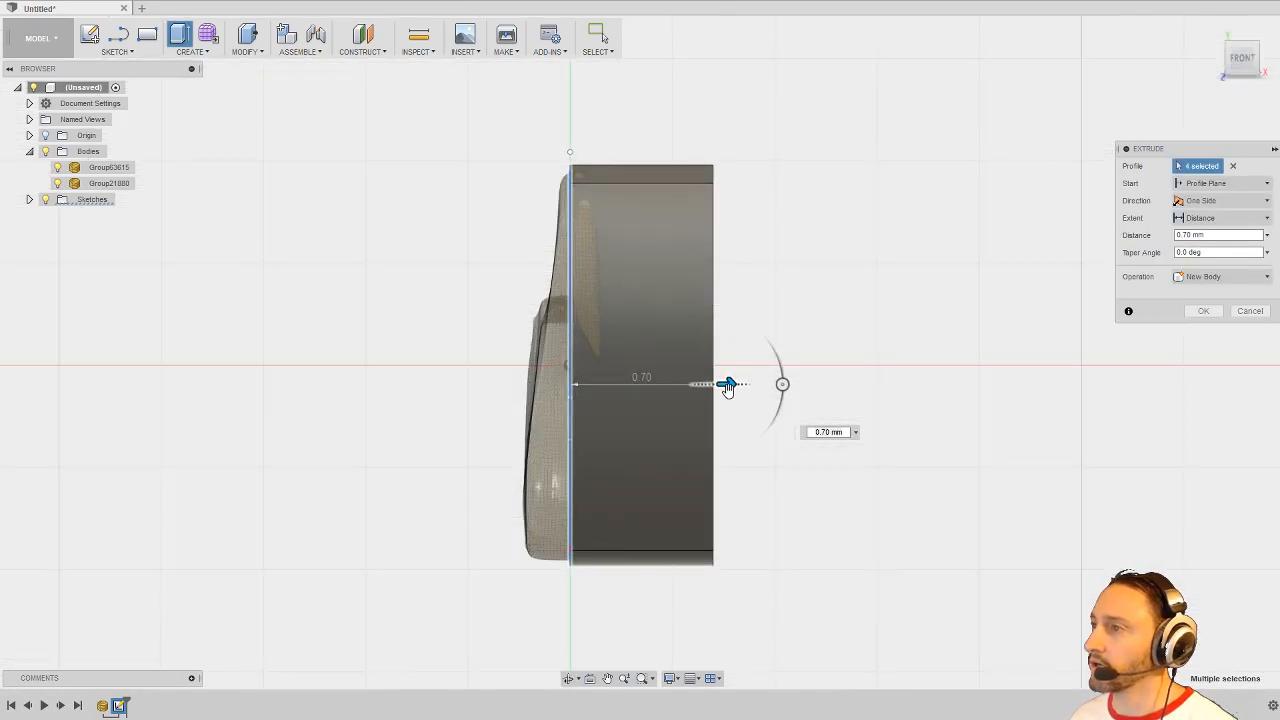
left_click_drag(729, 386, 645, 385)
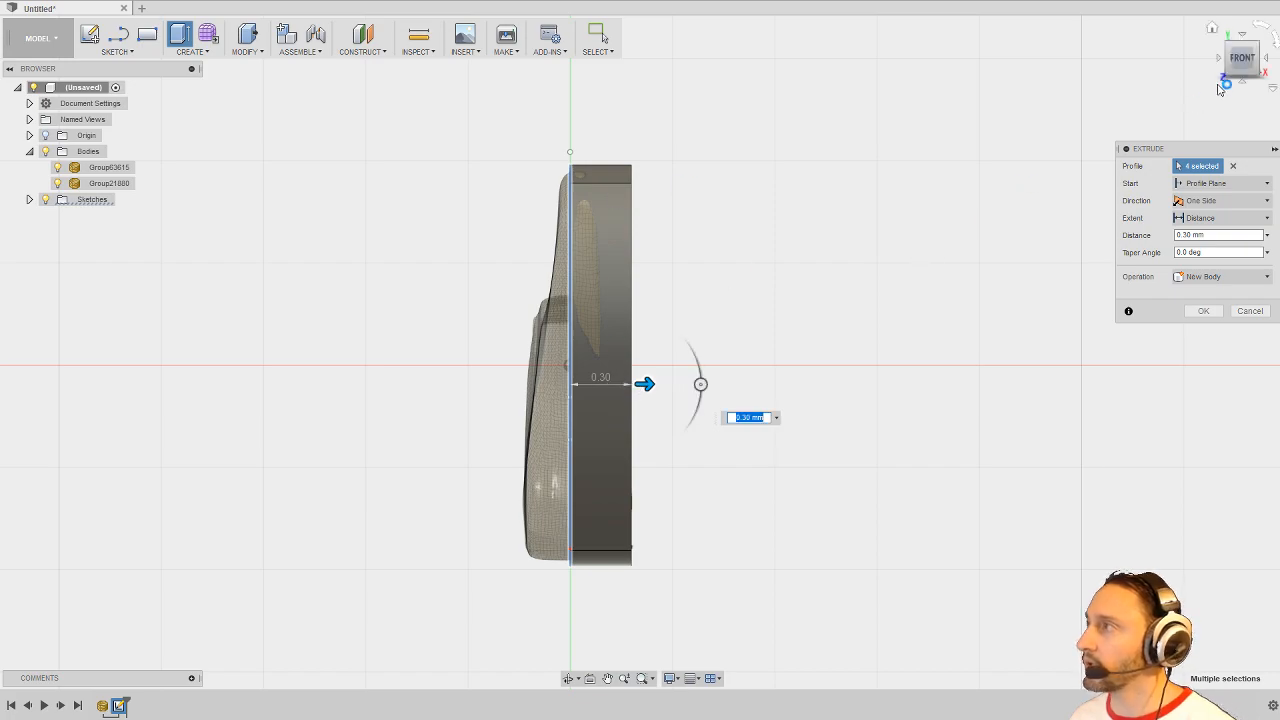
left_click(1203, 311)
middle_click_drag(829, 220, 462, 185, "shift")
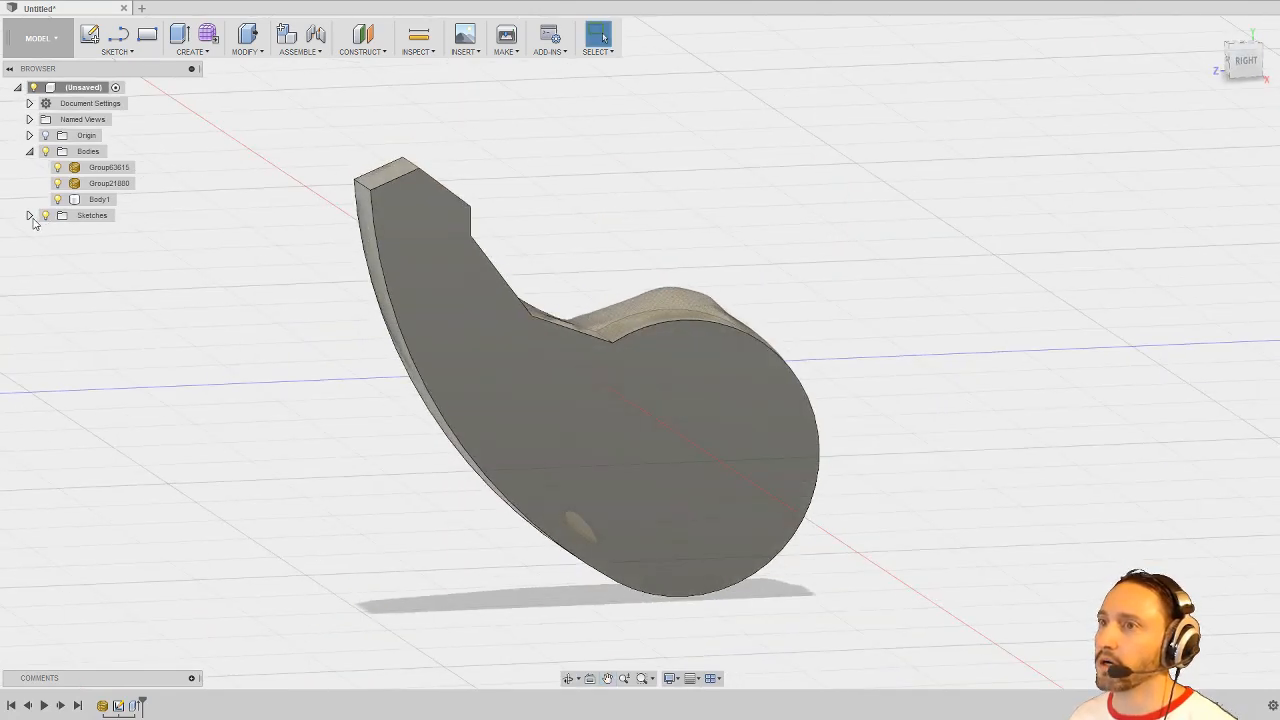
Step: Hide both mesh bodies and display Sketch1 together with the extruded solid body
mouse_move(867, 219)
middle_mouse_down()
mouse_move(839, 205)
mouse_move(851, 199)
middle_mouse_up()
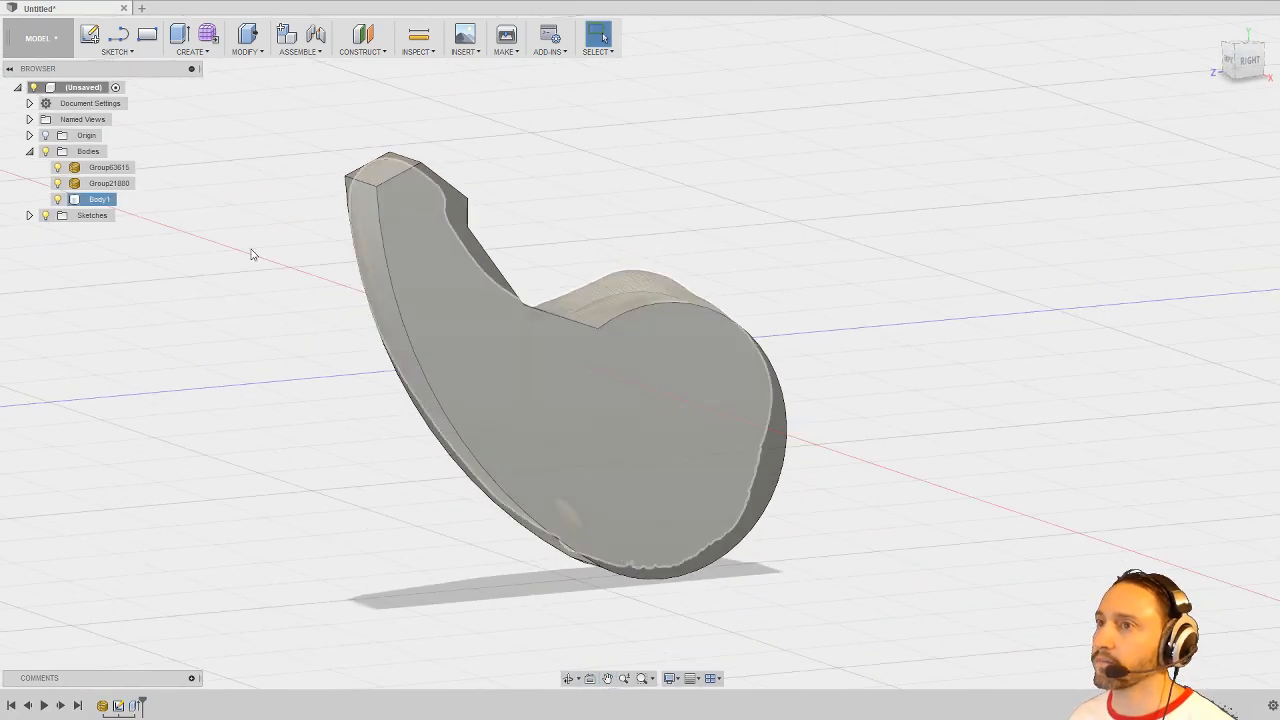
mouse_move(196, 262)
middle_mouse_down("shift")
mouse_move(386, 294)
mouse_move(371, 309)
mouse_move(238, 293)
middle_mouse_up("shift")
left_click(57, 200)
middle_click_drag(314, 352, 264, 338, "shift")
left_click(585, 402)
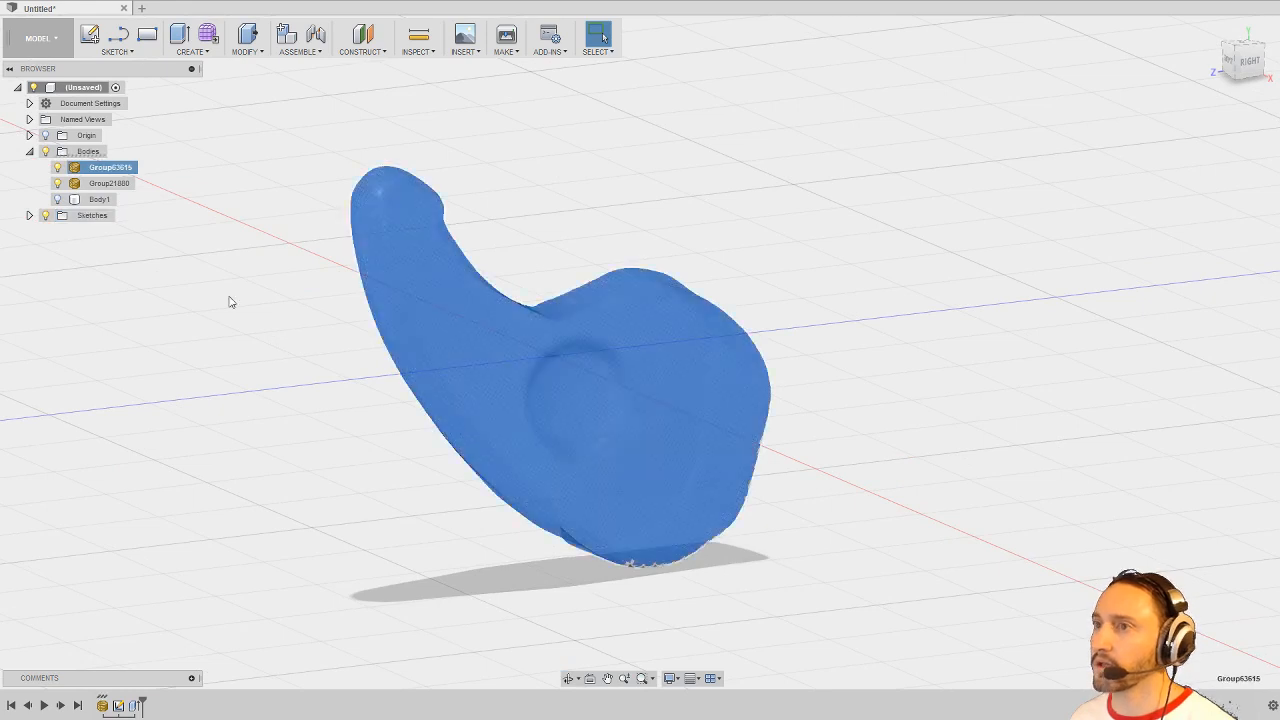
left_click(57, 168)
mouse_move(275, 299)
middle_mouse_down("shift")
mouse_move(284, 287)
mouse_move(247, 285)
middle_mouse_up("shift")
left_click(284, 287)
left_click(29, 215)
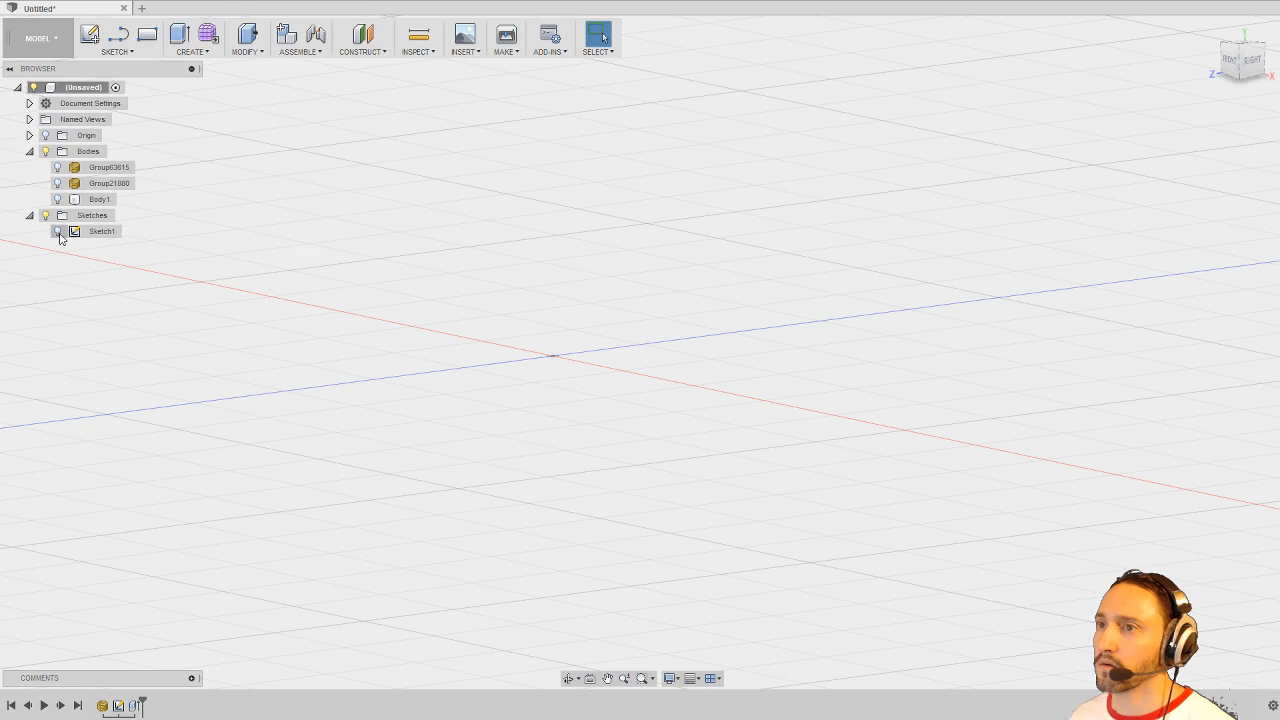
left_click(57, 231)
middle_click_drag(643, 320, 731, 291, "shift")
left_click(57, 199)
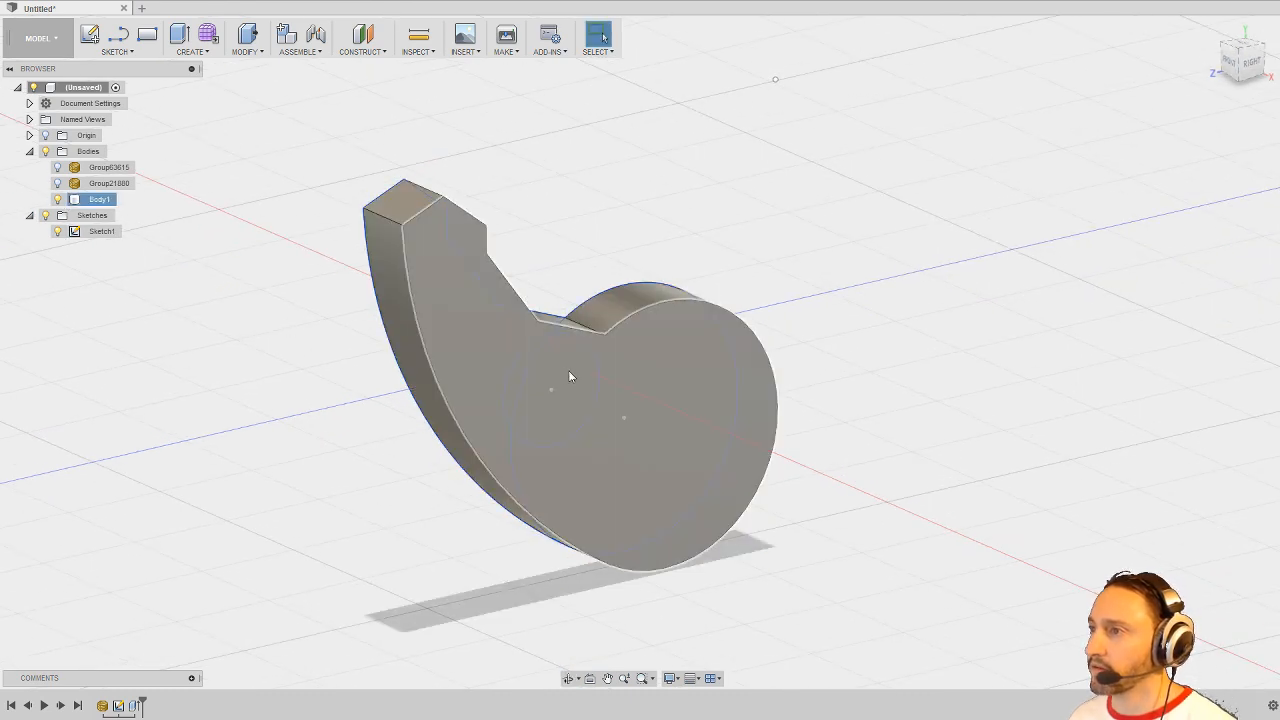
mouse_move(569, 376)
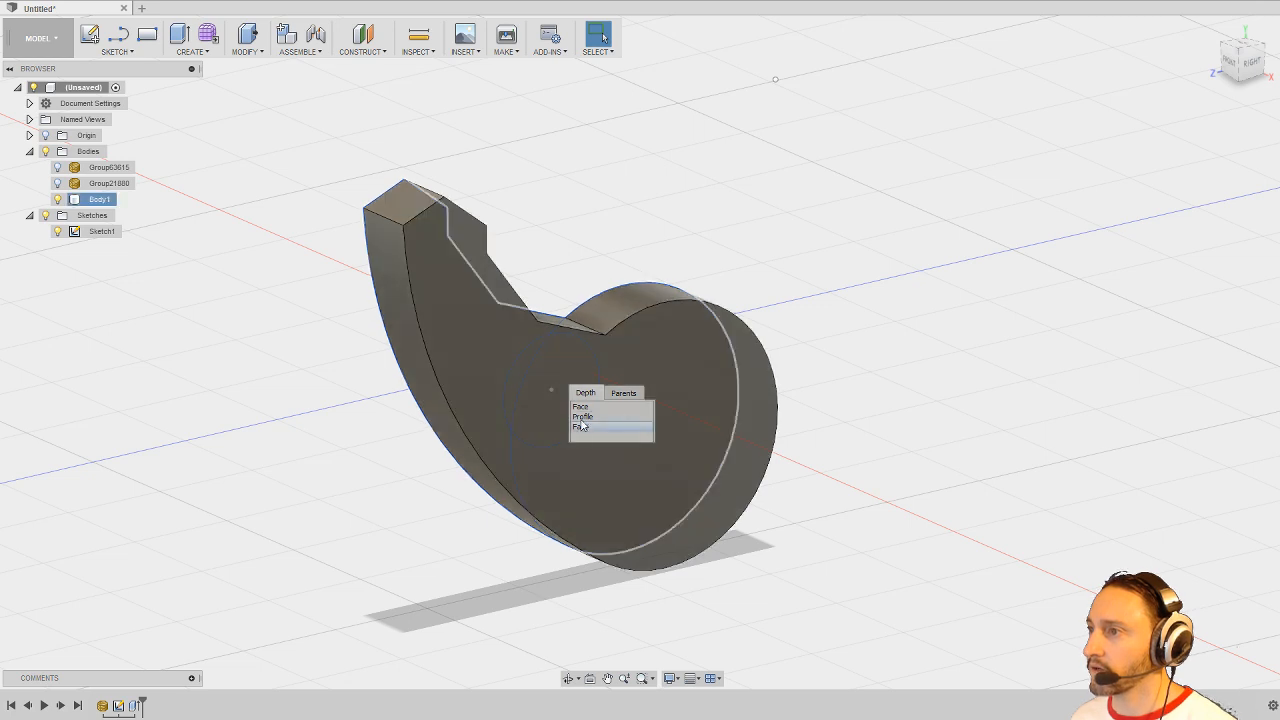
left_click(582, 416)
mouse_move(522, 369)
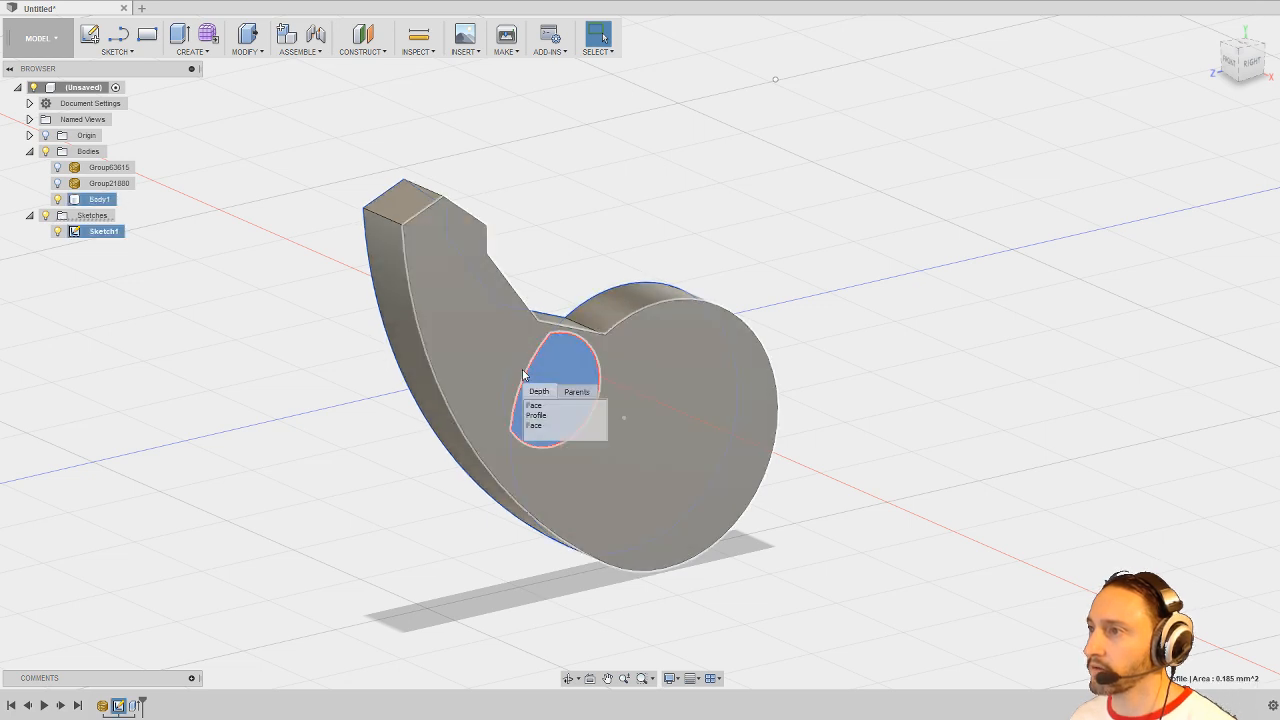
left_click(531, 412)
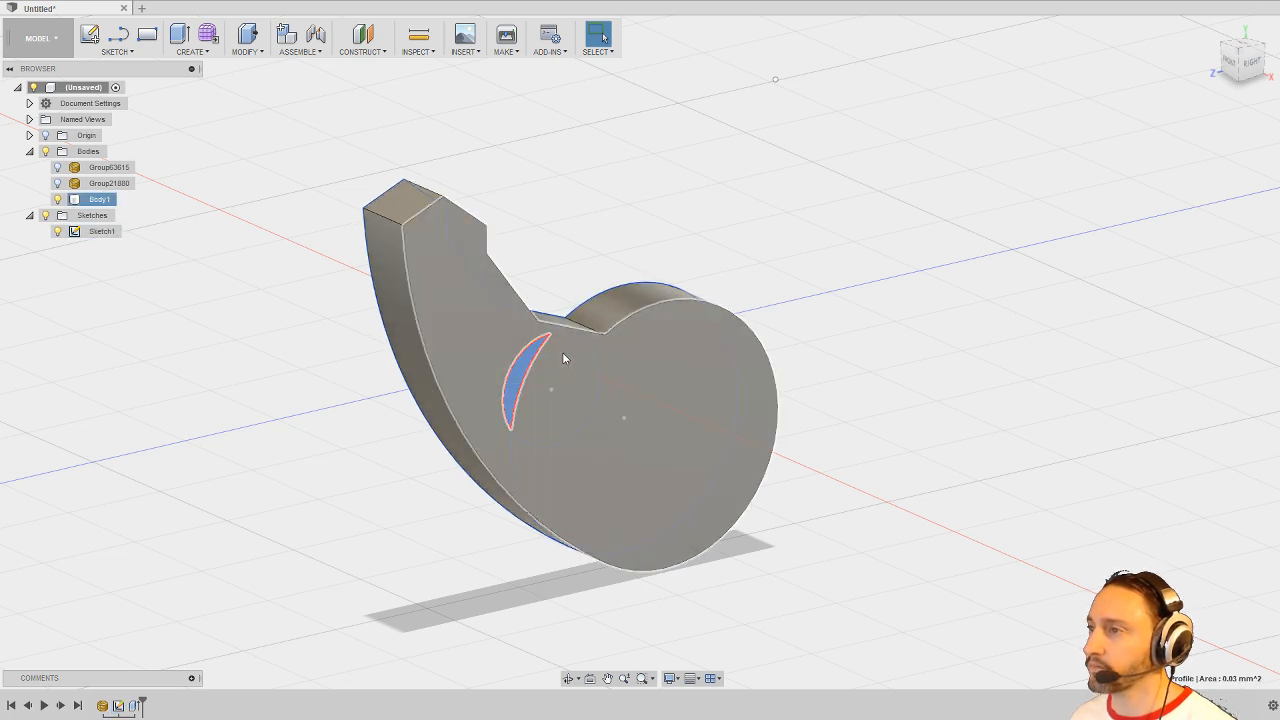
left_click(563, 352, "shift")
left_click(597, 243)
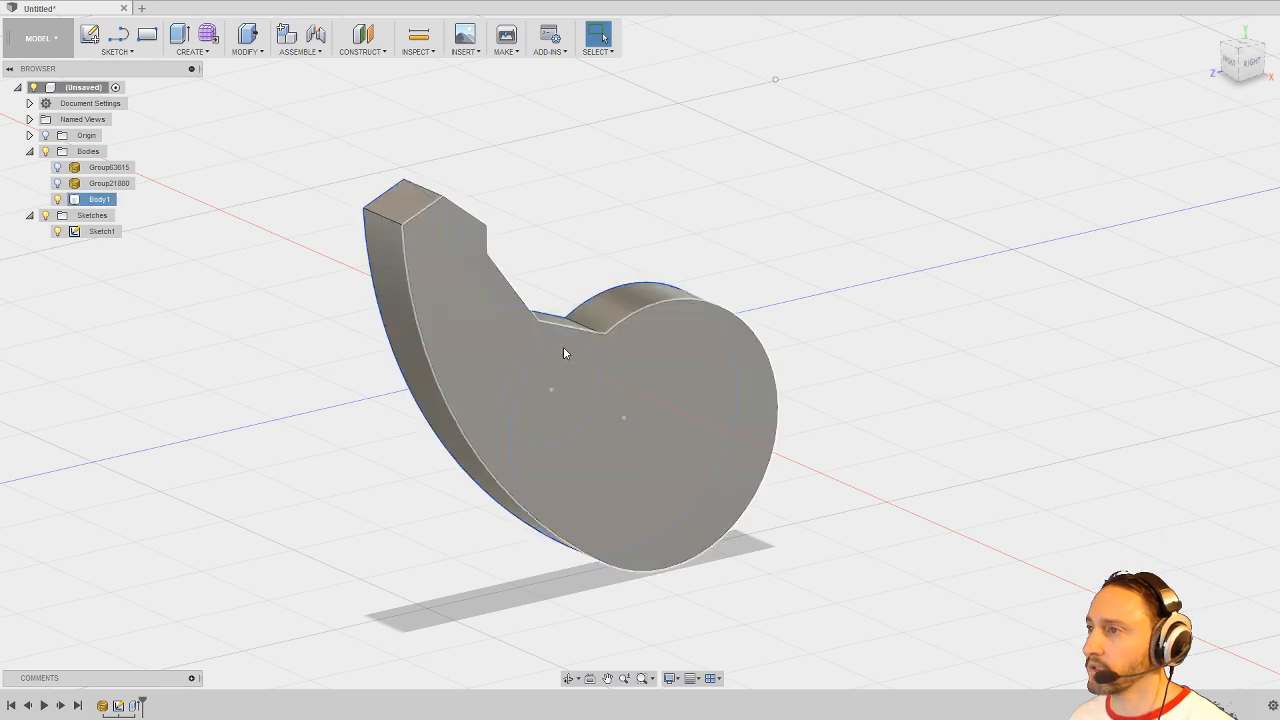
Step: Select both profiles of the small recess circle through the body and Press Pull them 0.65 mm as a cut
mouse_move(519, 370)
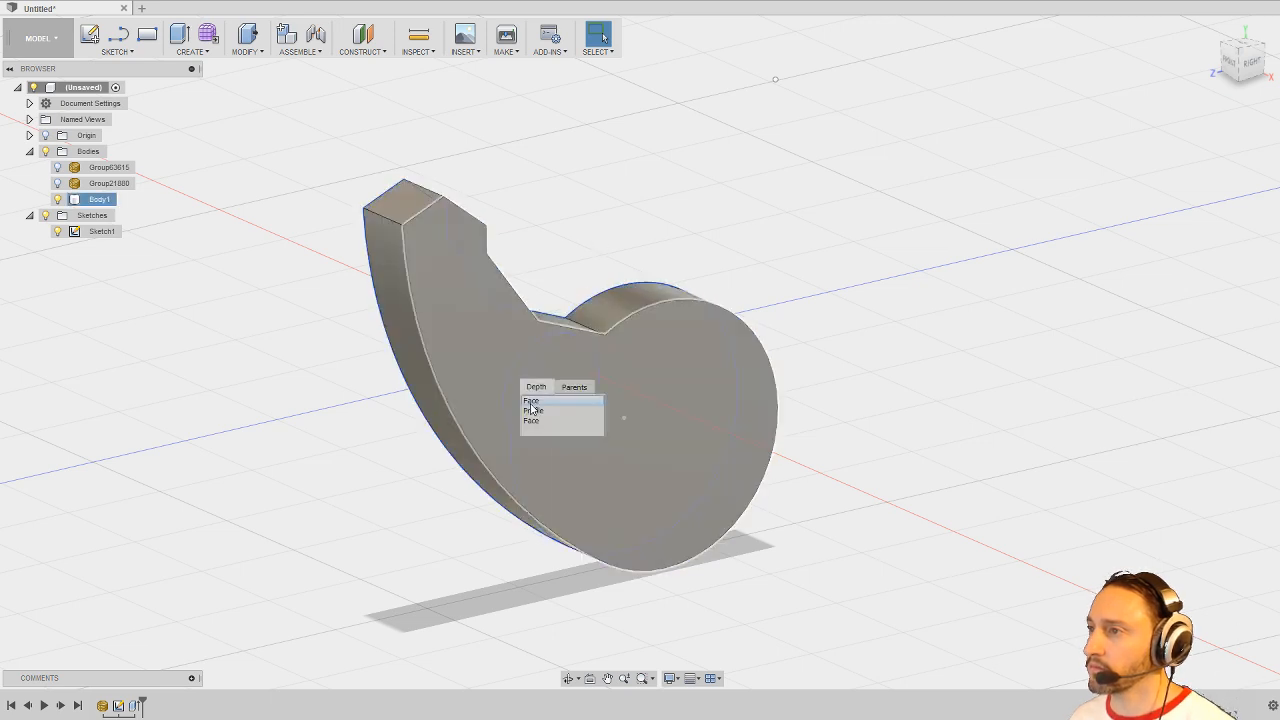
left_click(530, 407)
left_click(560, 373)
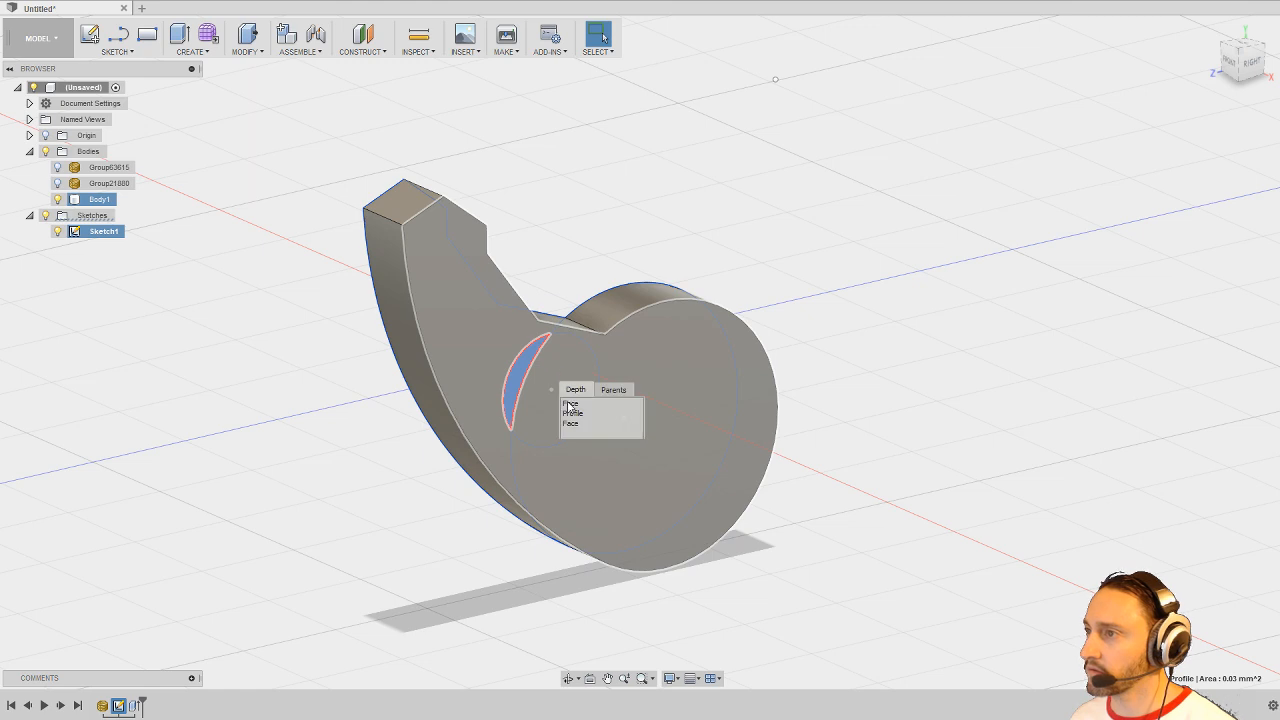
left_click(572, 414)
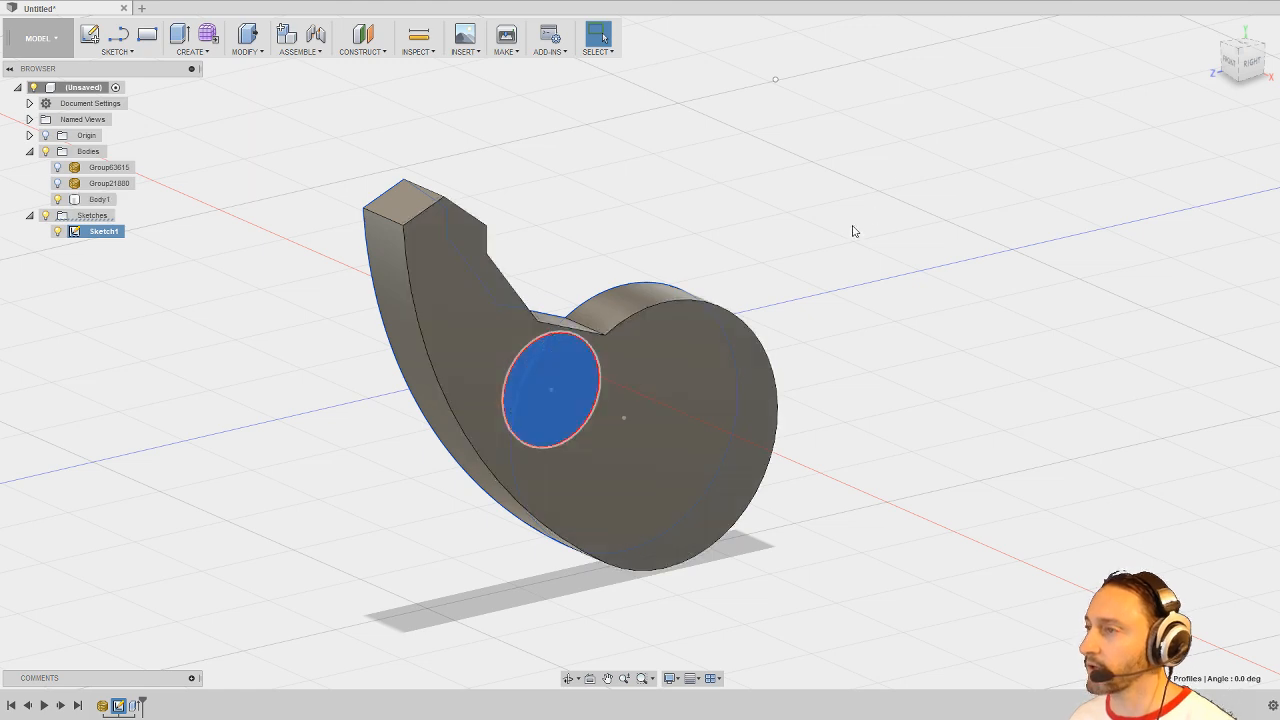
right_click(560, 135)
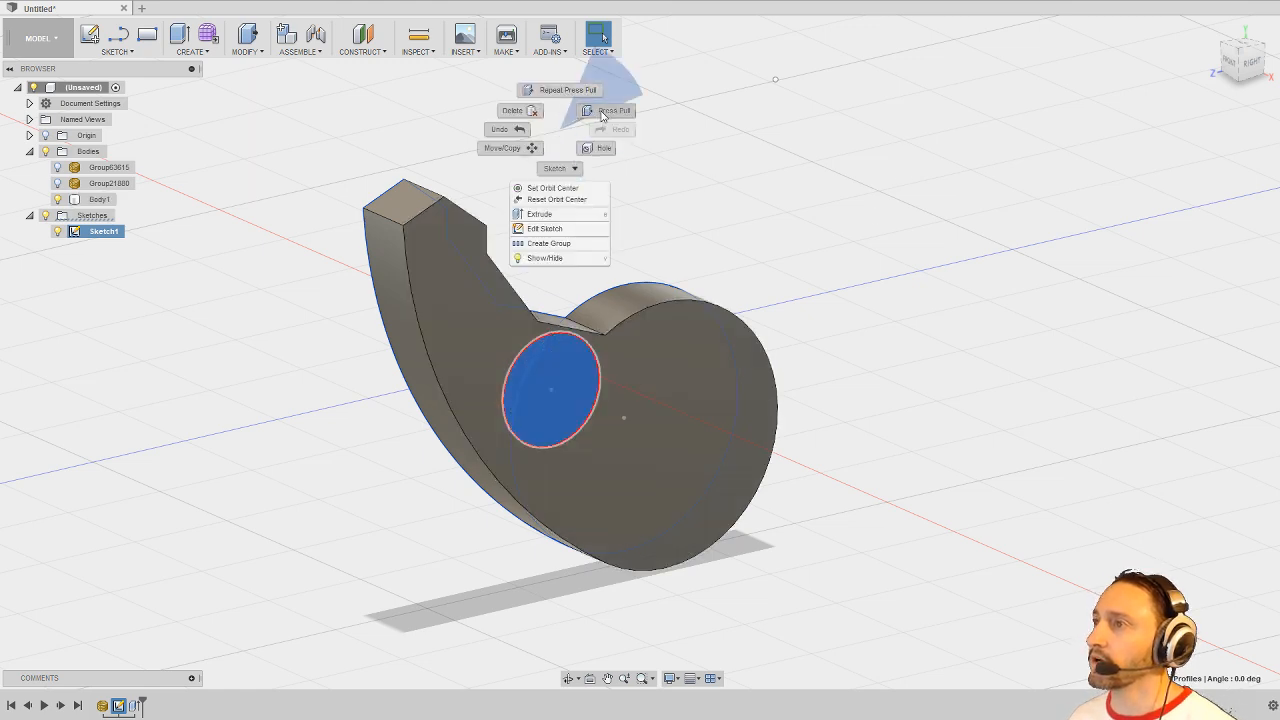
left_click(600, 108)
left_click_drag(566, 397, 653, 435)
Step: Make the circular cut two-sided with a Side 2 distance of -0.20 mm and complete it
mouse_move(882, 308)
middle_mouse_down("shift")
mouse_move(923, 297)
mouse_move(894, 300)
middle_mouse_up("shift")
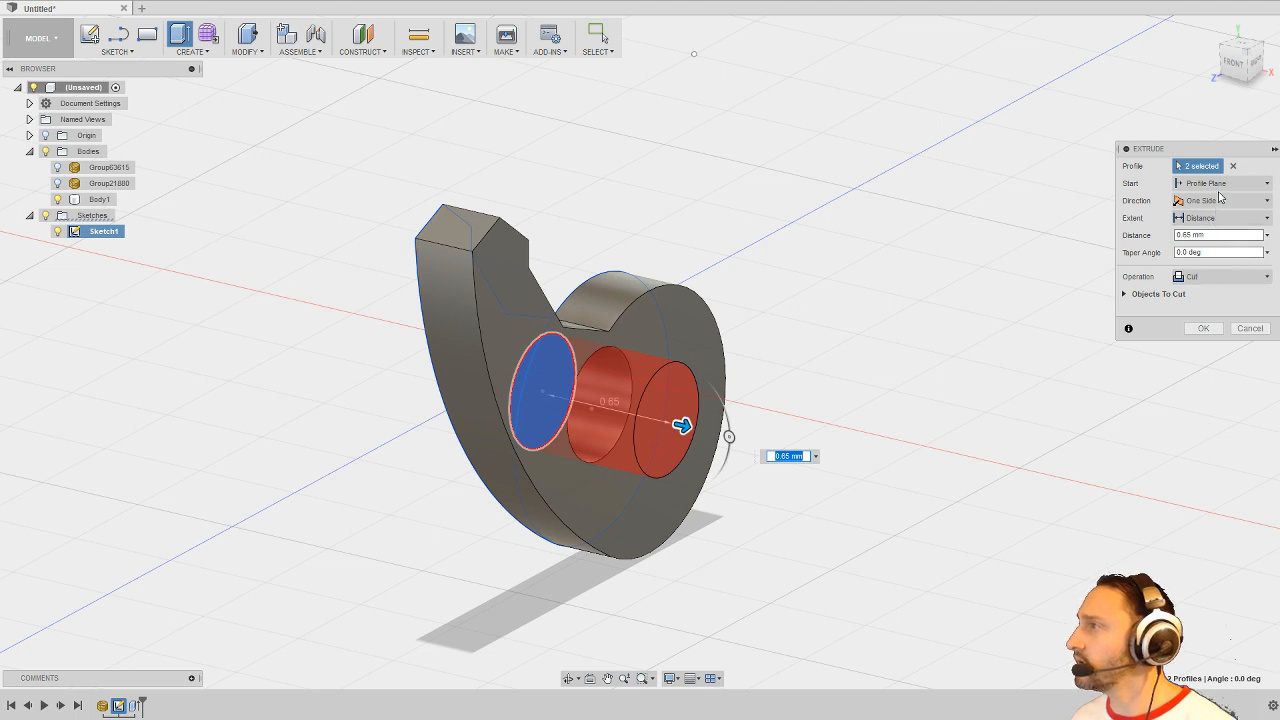
left_click(1219, 200)
left_click(1212, 234)
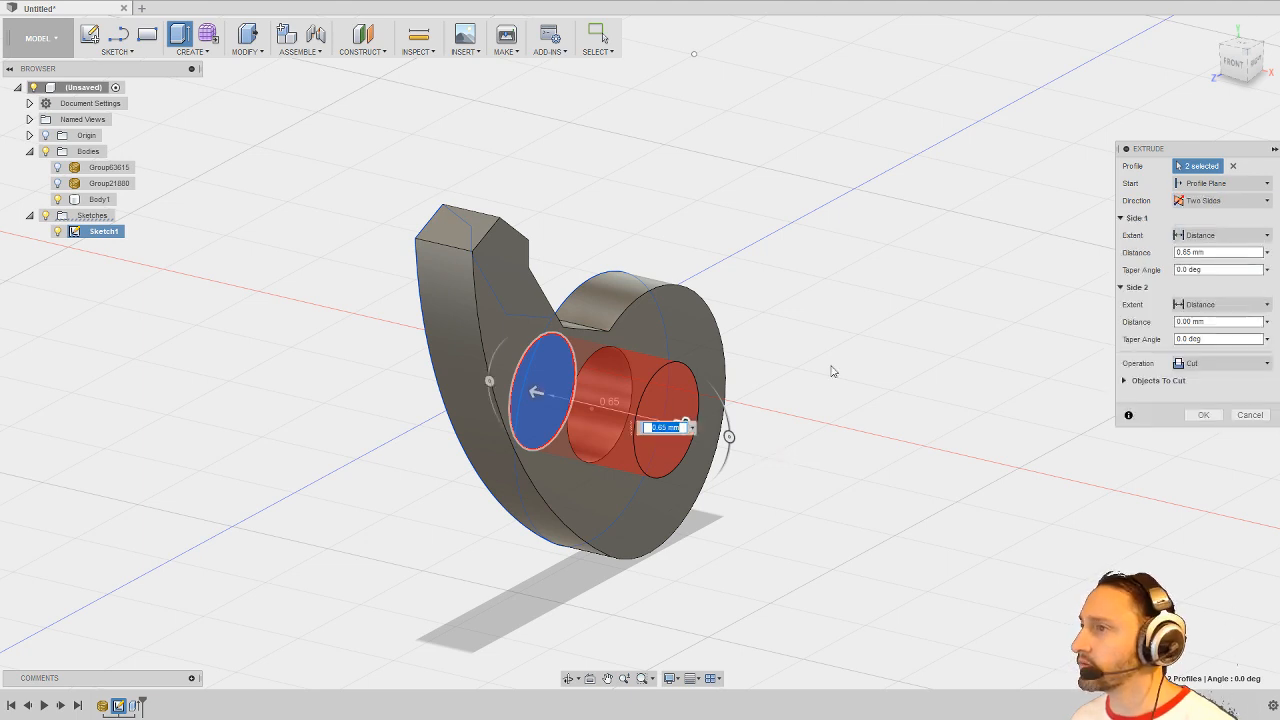
left_click_drag(545, 396, 586, 406)
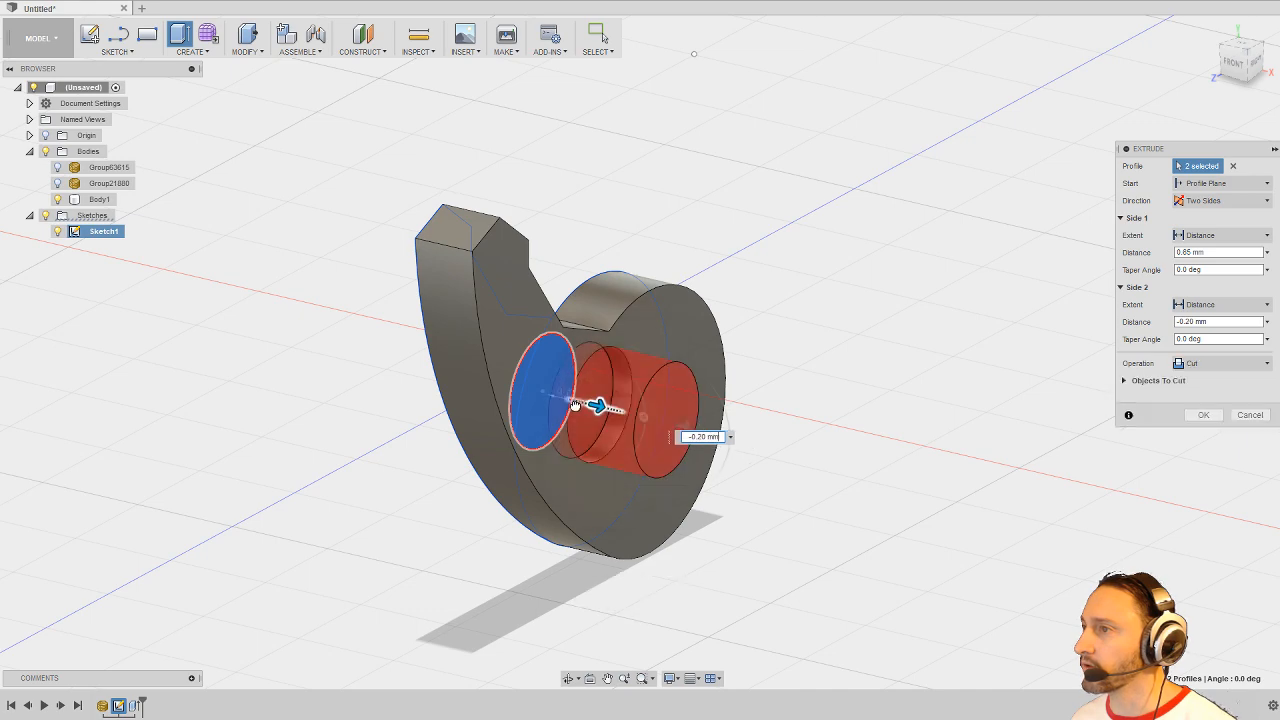
left_click(1219, 417)
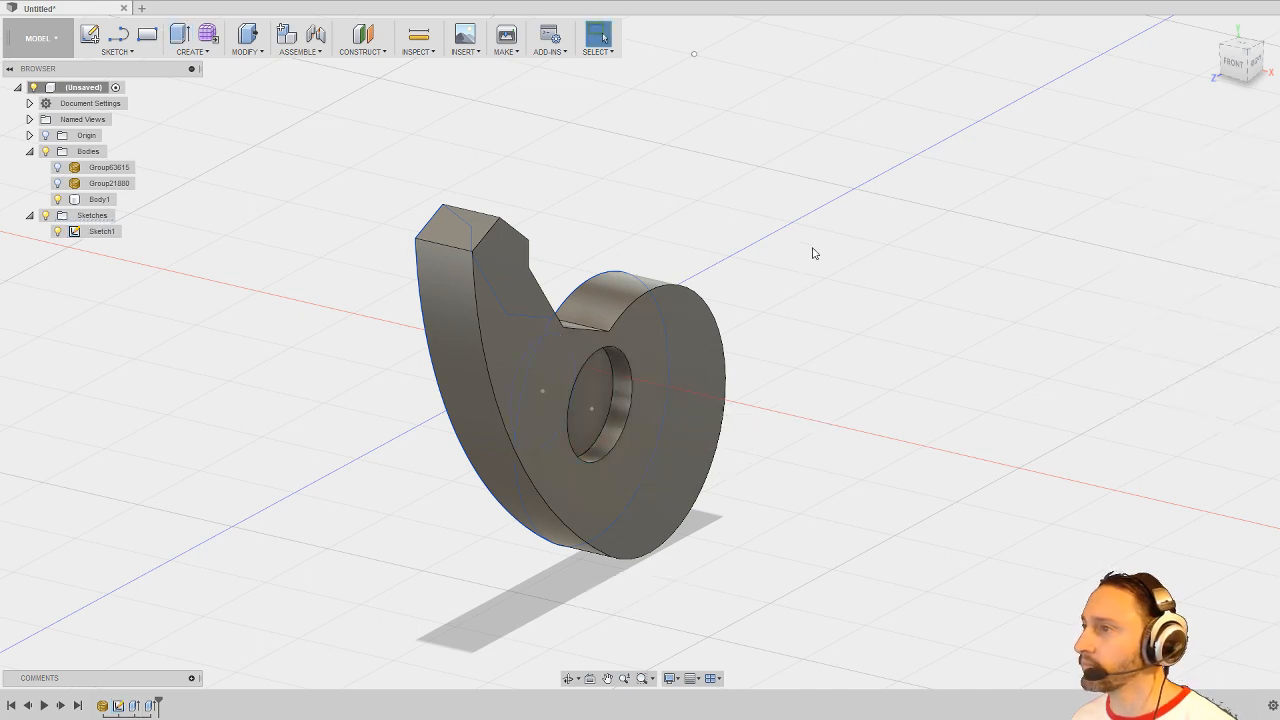
mouse_move(814, 251)
middle_mouse_down("shift")
mouse_move(757, 226)
mouse_move(871, 188)
mouse_move(813, 240)
middle_mouse_up("shift")
left_click(241, 54)
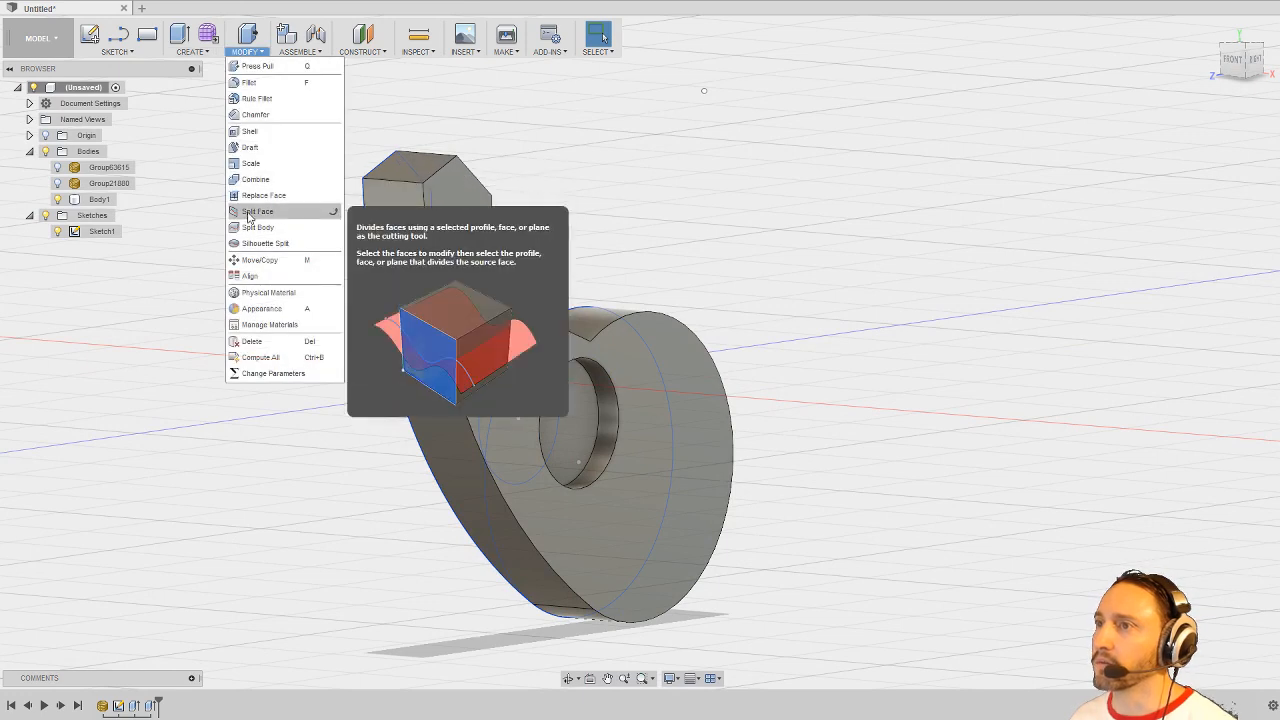
left_click(865, 222)
right_click(872, 208)
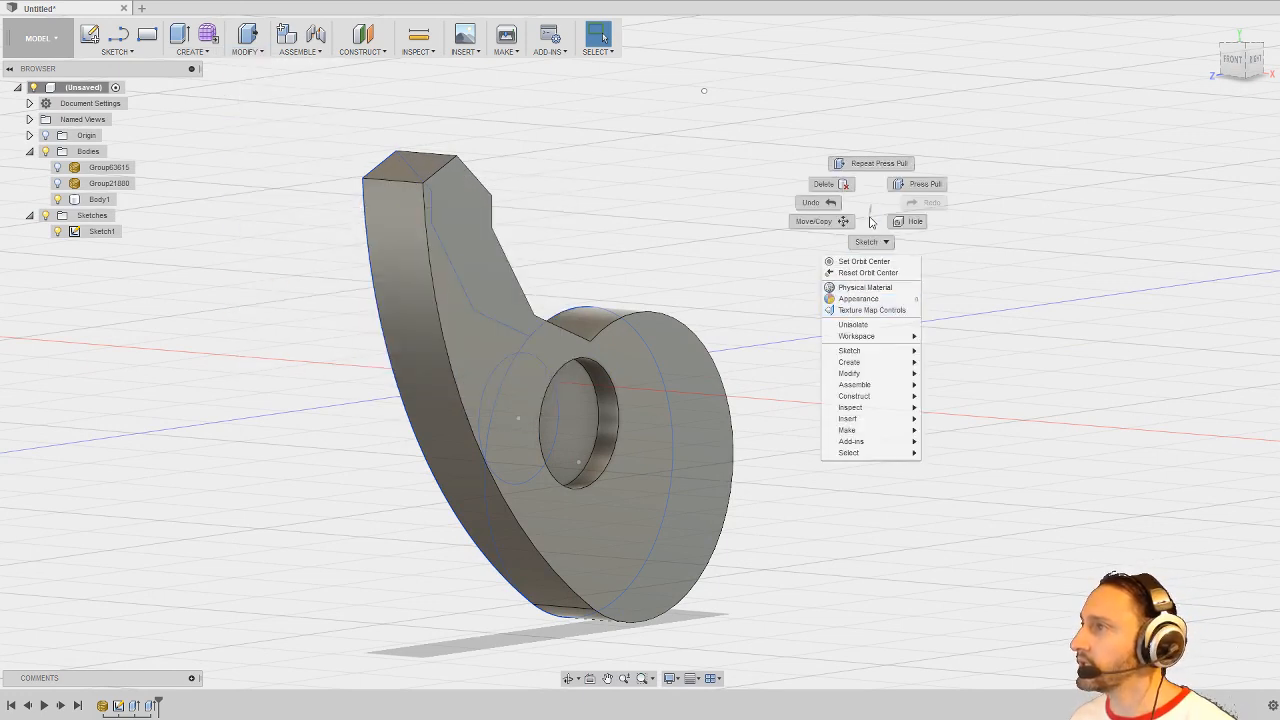
left_click(652, 363)
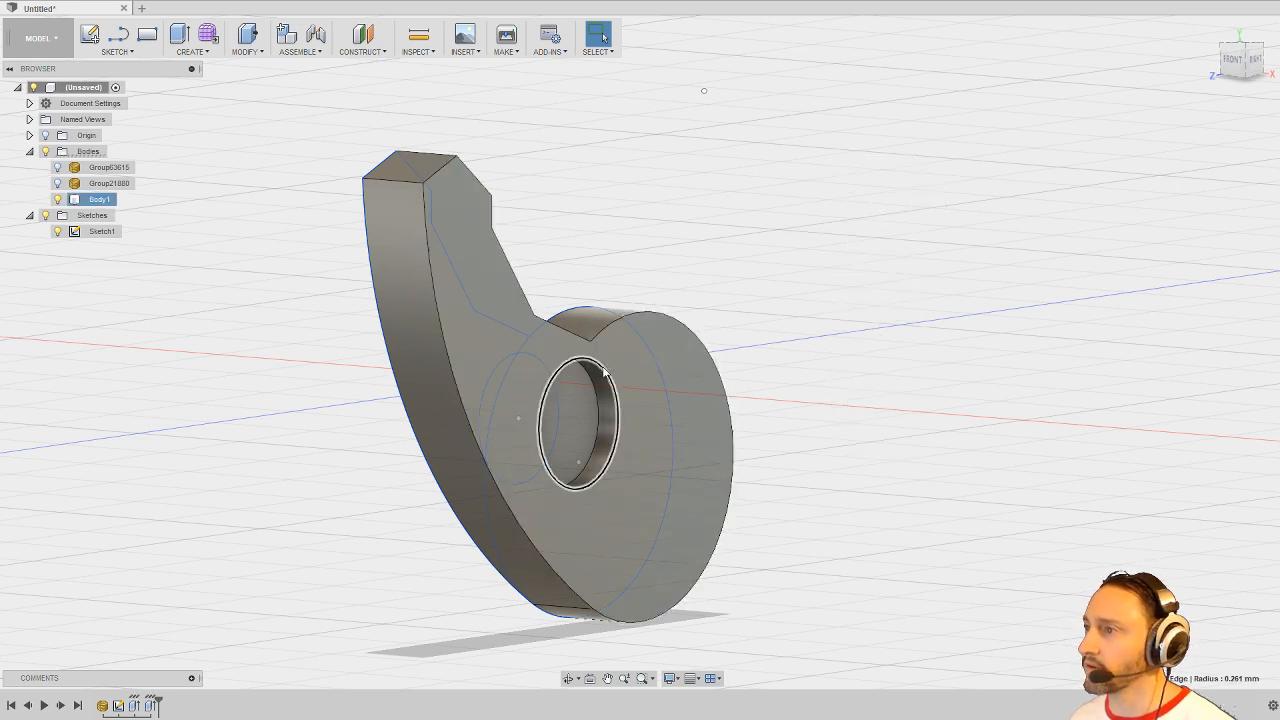
Step: Fillet the rim edge of the round recess with a 0.025 mm radius
right_click(604, 372)
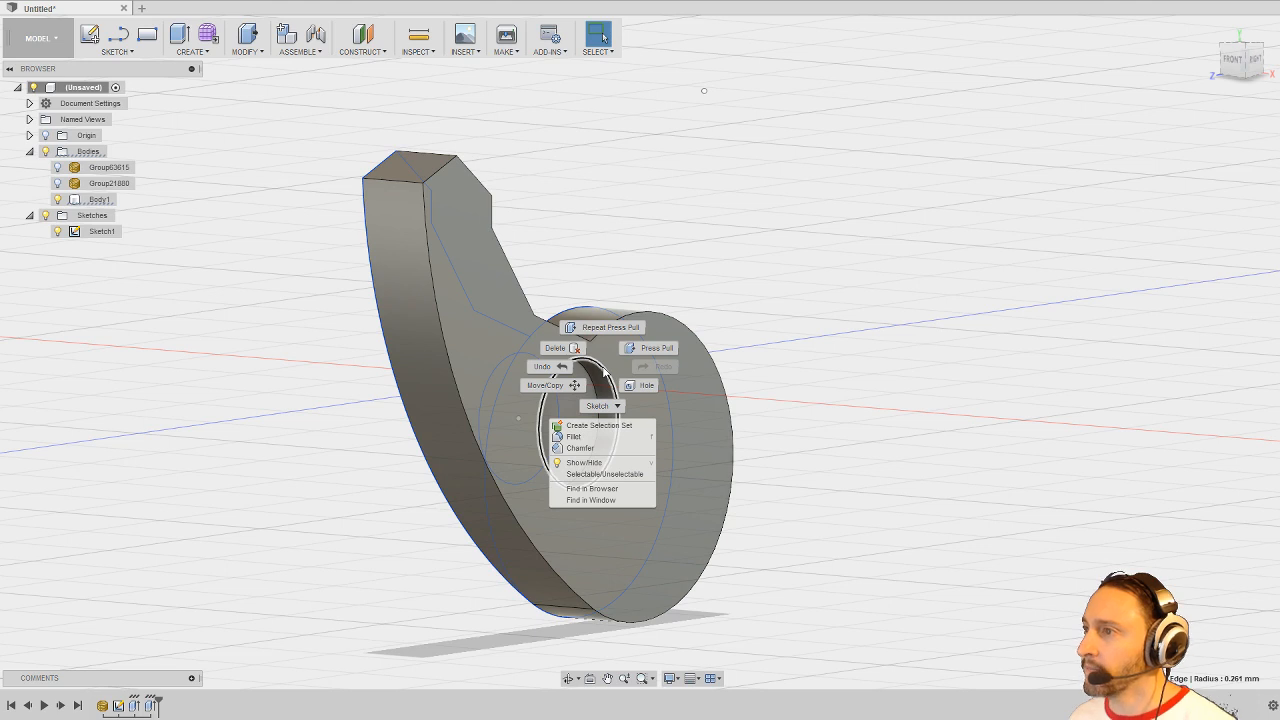
left_click(575, 436)
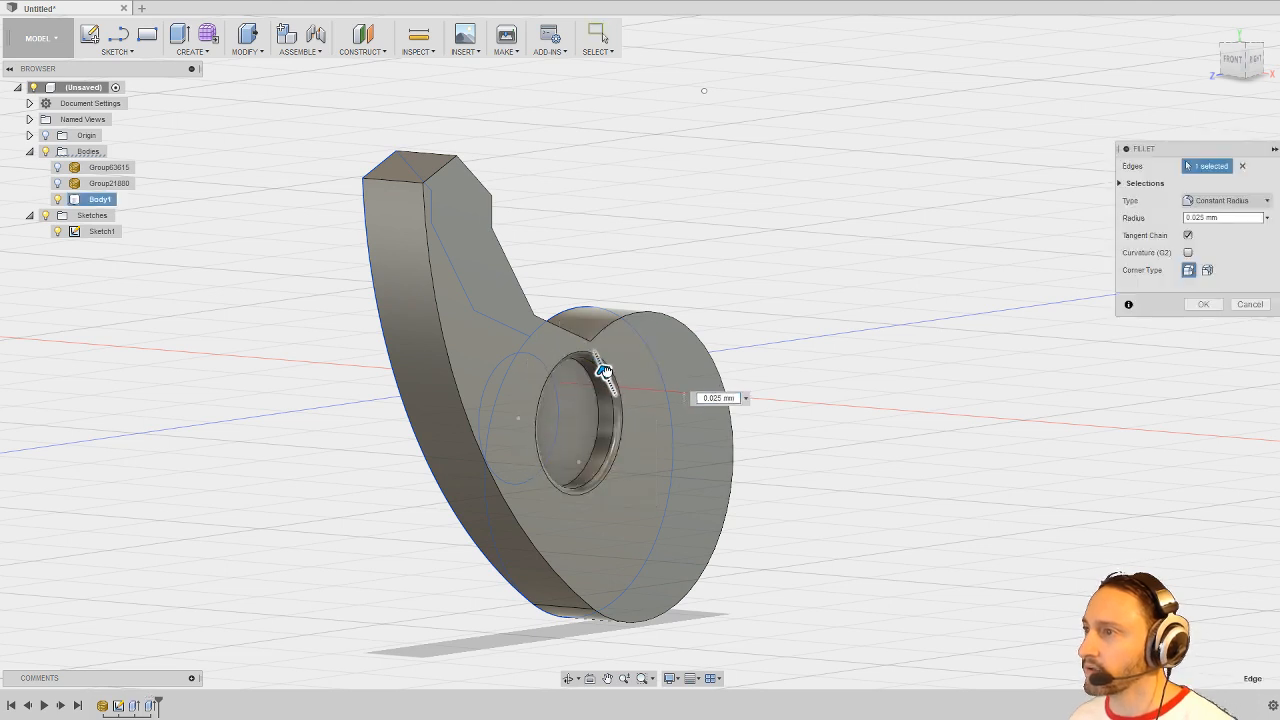
middle_click_drag(839, 223, 452, 332, "shift")
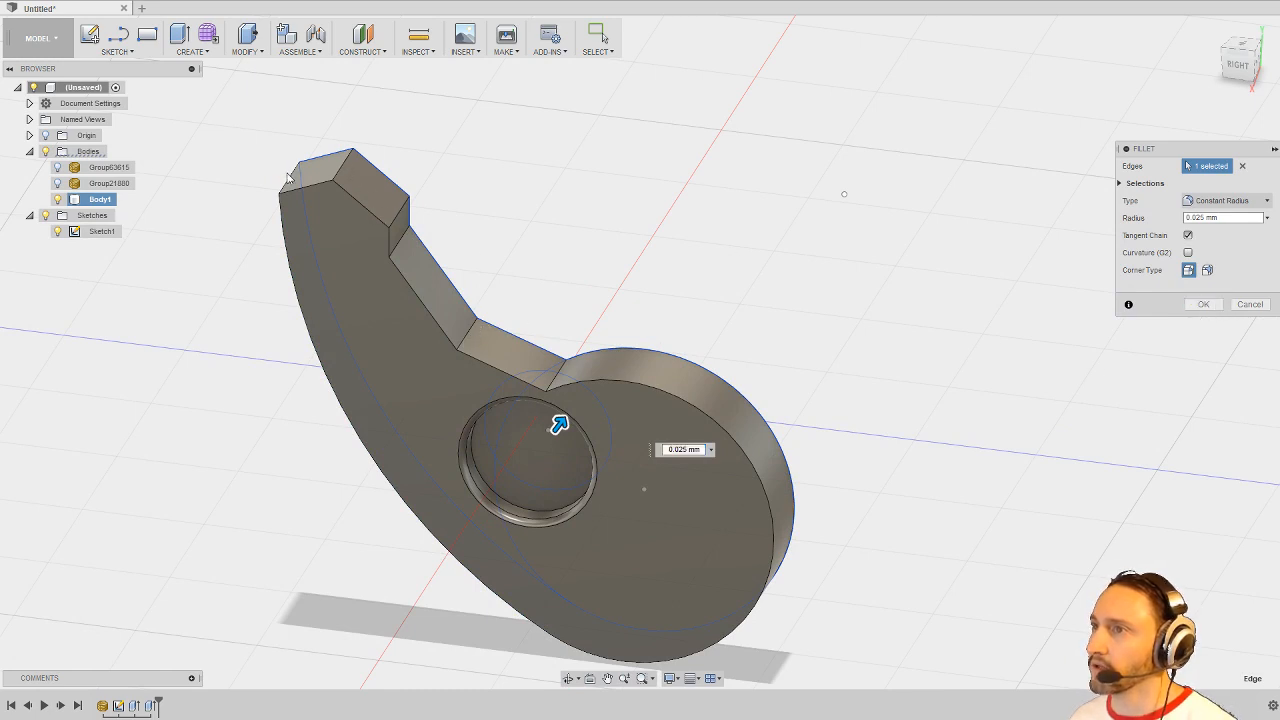
left_click(1201, 305)
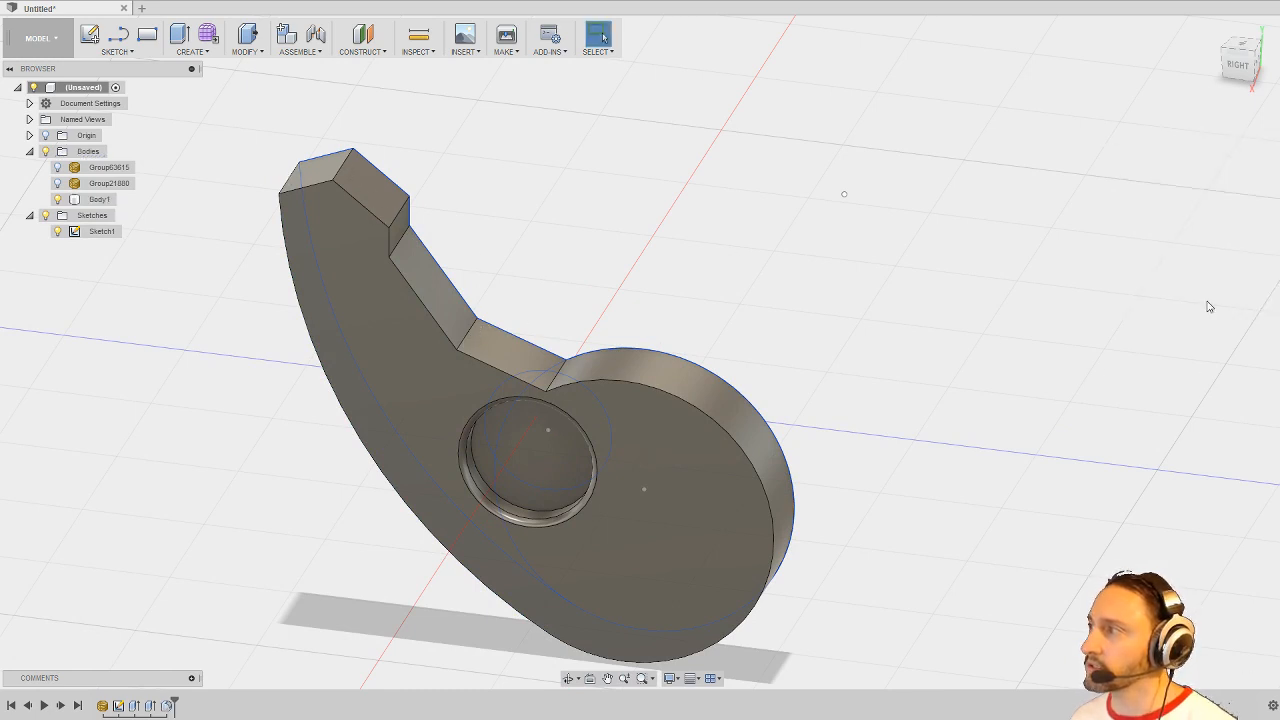
Step: Fillet the six short corner edges along the horn's tip and concave side in one constant-radius fillet
left_click(340, 171, "ctrl")
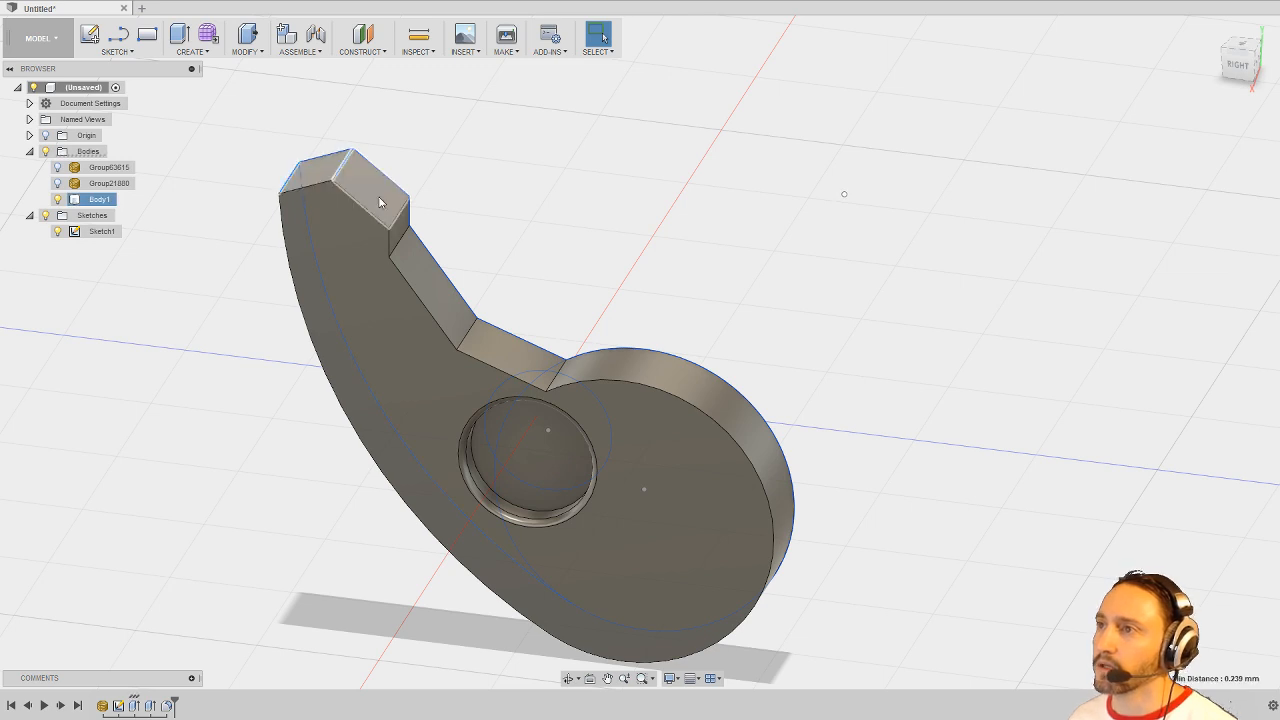
left_click(405, 243, "ctrl")
left_click(462, 337, "ctrl")
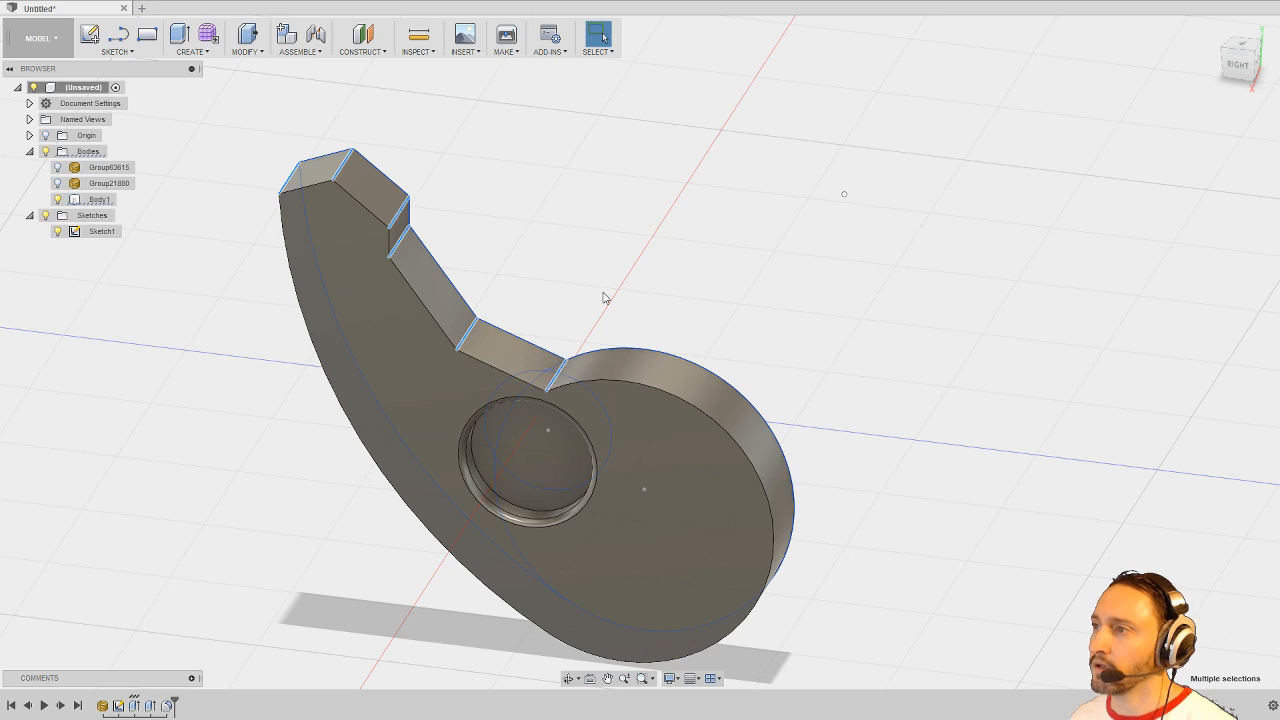
right_click(603, 293)
left_click(586, 387)
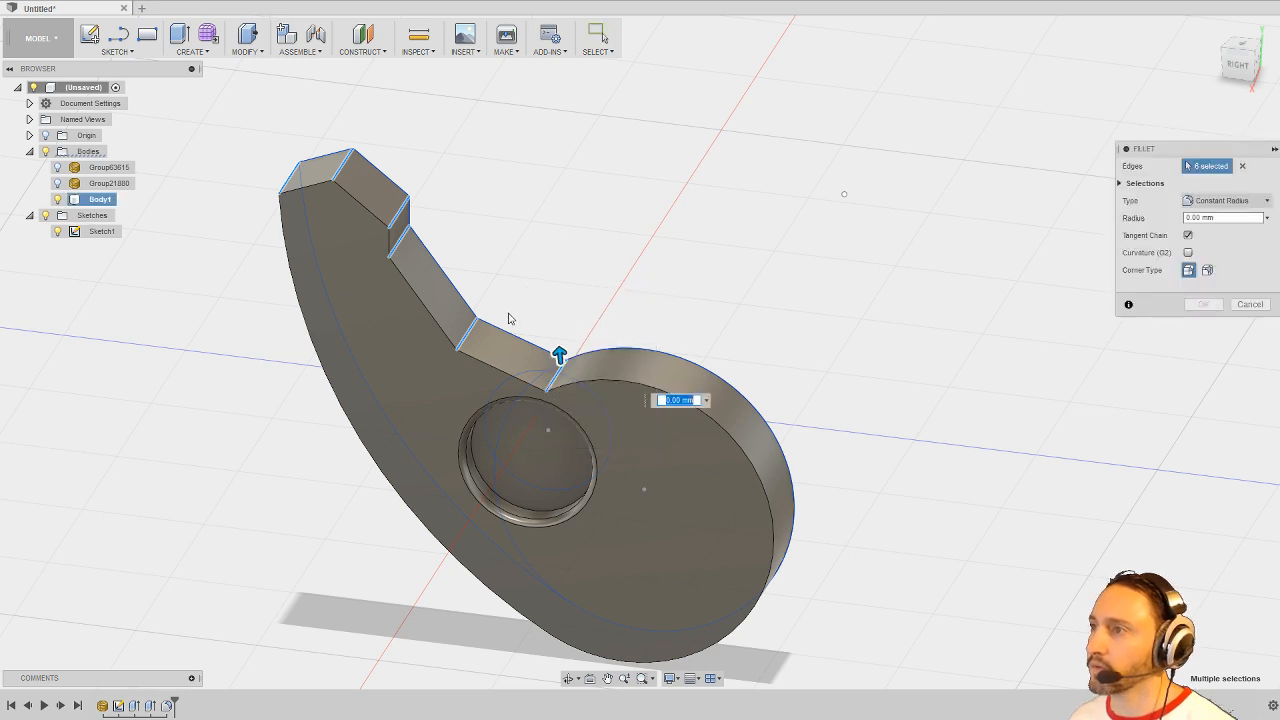
left_click_drag(558, 350, 559, 348)
left_click(1221, 306)
middle_click_drag(903, 291, 817, 340, "shift")
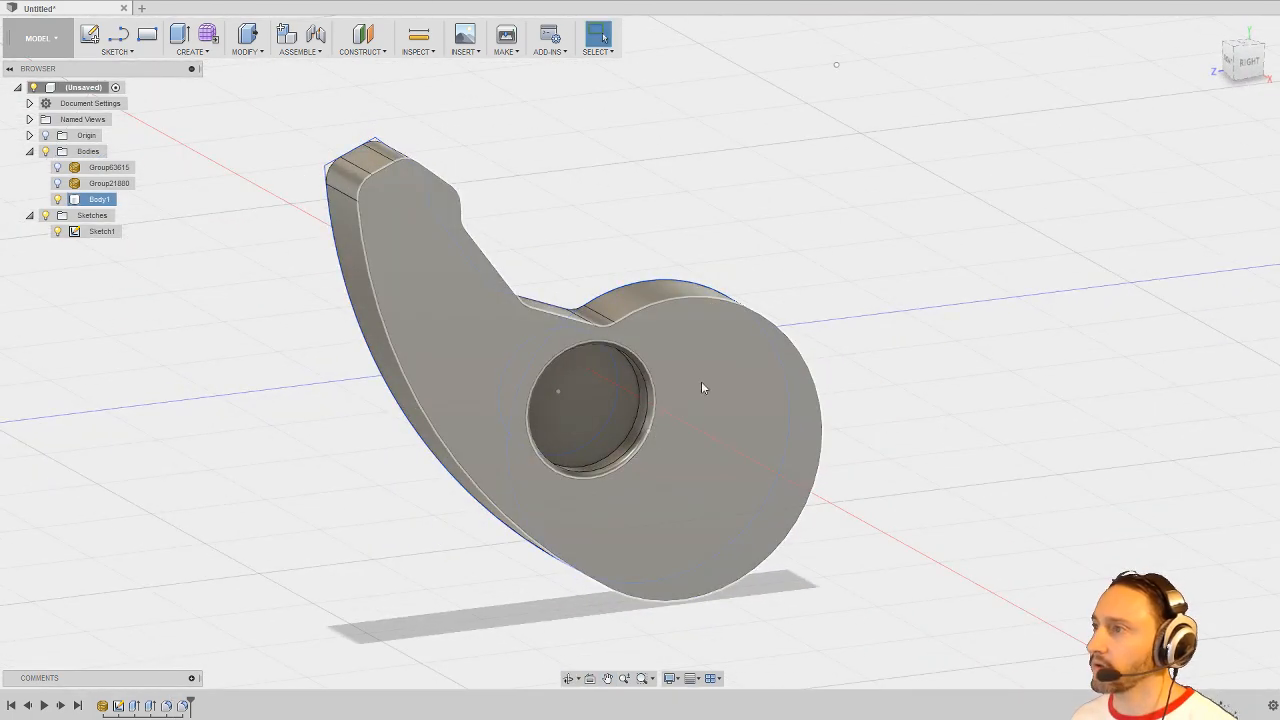
Step: Fillet the outer contour edge of the face with the round recess using a 0.025 mm radius
left_click(703, 378)
right_click(704, 379)
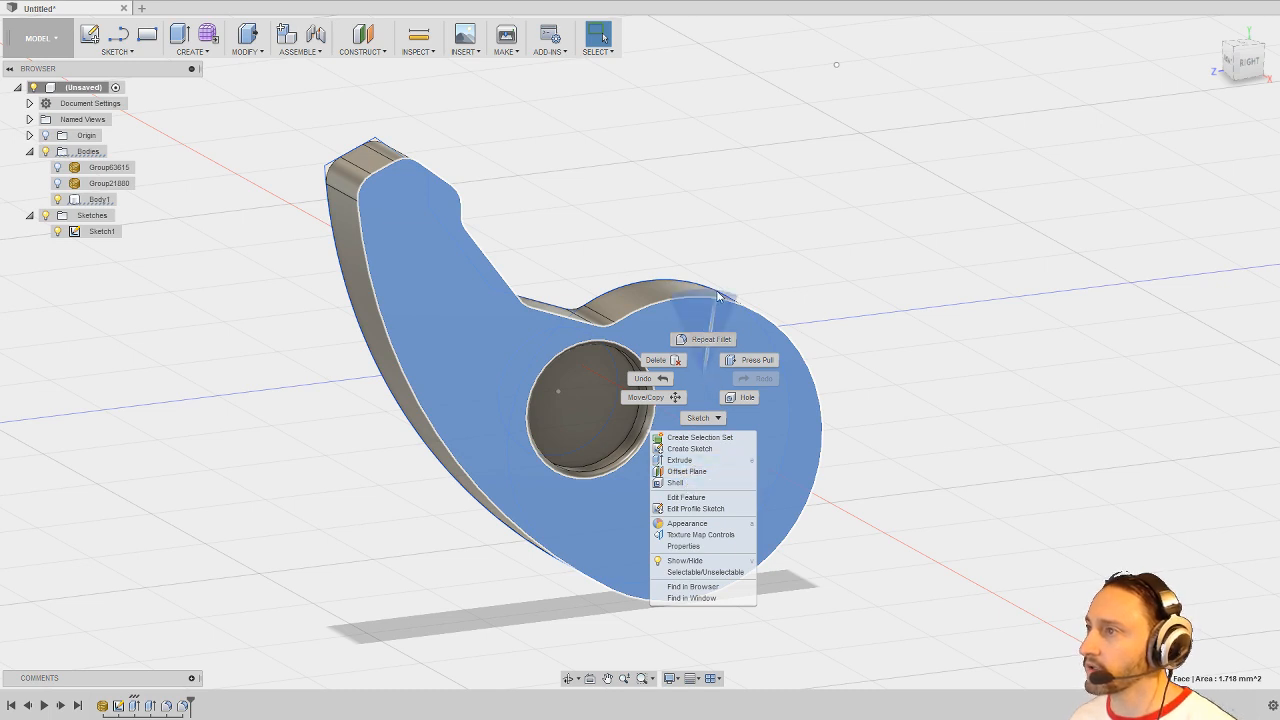
left_click(705, 339)
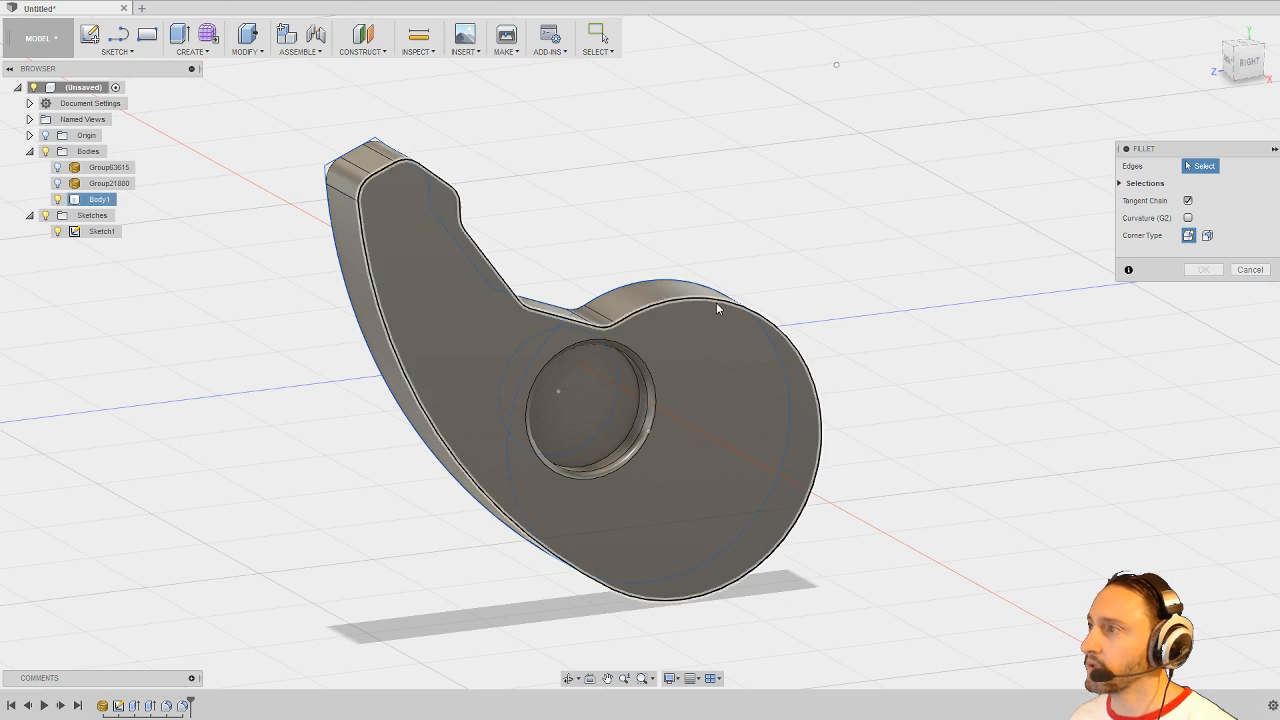
left_click(718, 297)
left_click_drag(722, 294, 723, 292)
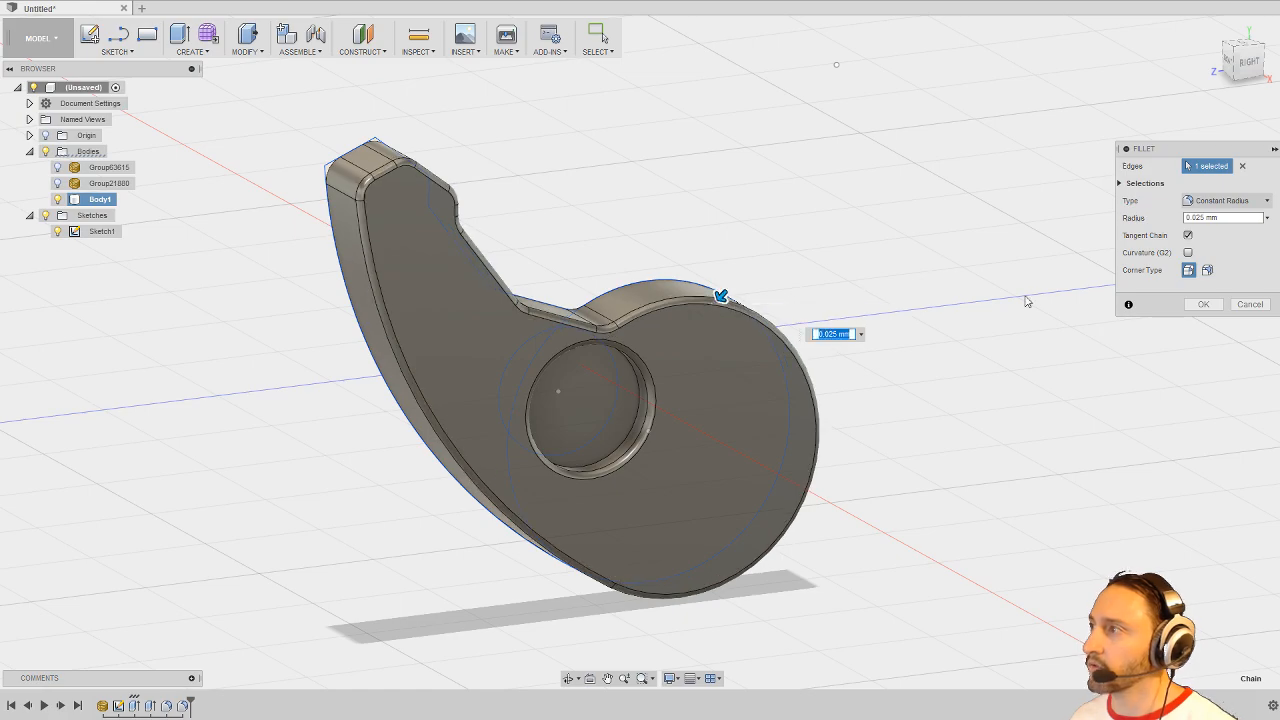
left_click(1201, 305)
middle_click_drag(617, 209, 714, 188, "shift")
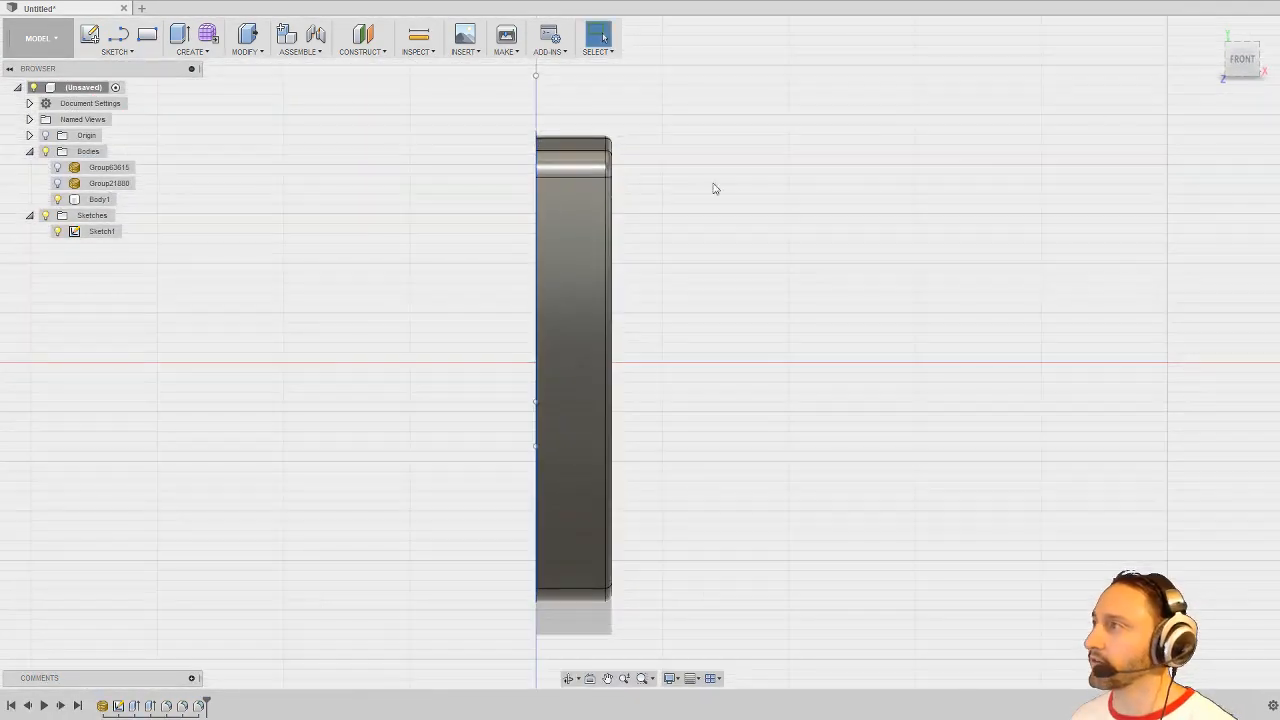
Step: Show the two imported mesh bodies Group63615 and Group21888 alongside the solid and compare them from an angle
left_click(57, 183)
left_click(57, 167)
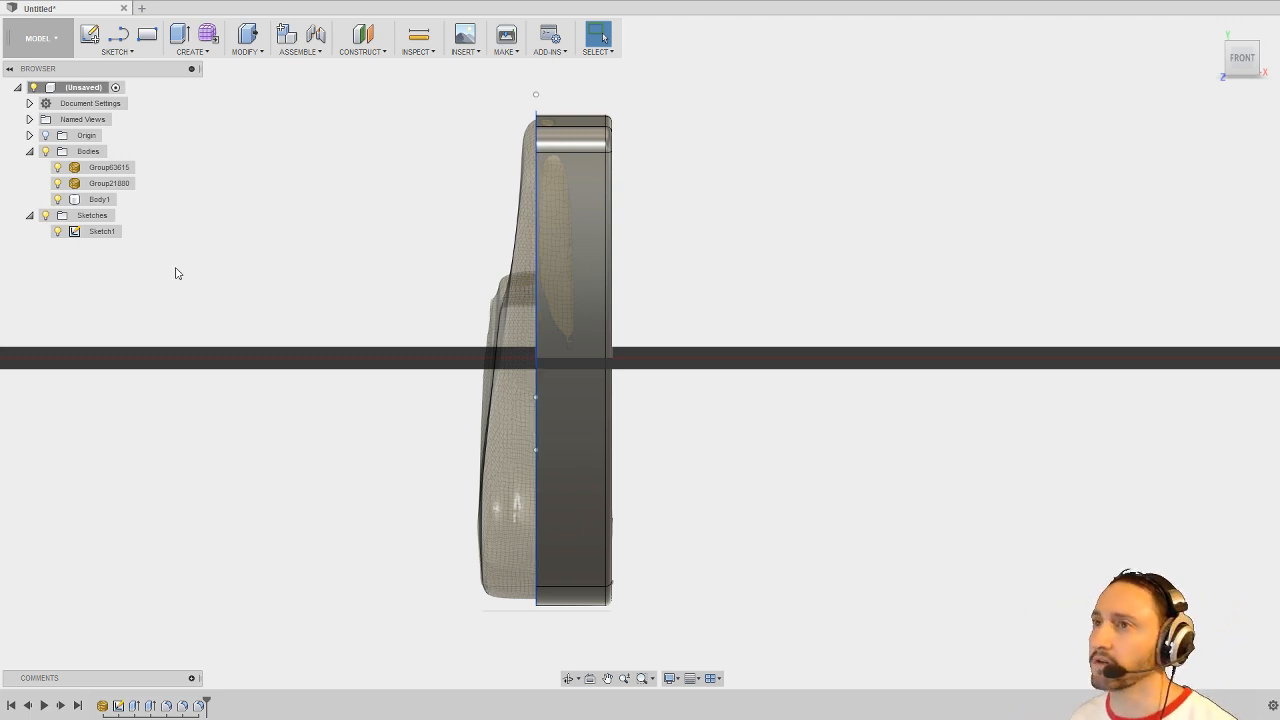
middle_click_drag(698, 181, 658, 203, "shift")
middle_click_drag(743, 214, 686, 191, "shift")
middle_click_drag(153, 187, 182, 222, "shift")
Step: Export Body1 as a binary STL with High refinement, saving it to the Desktop as othertest.stl
left_click(100, 199)
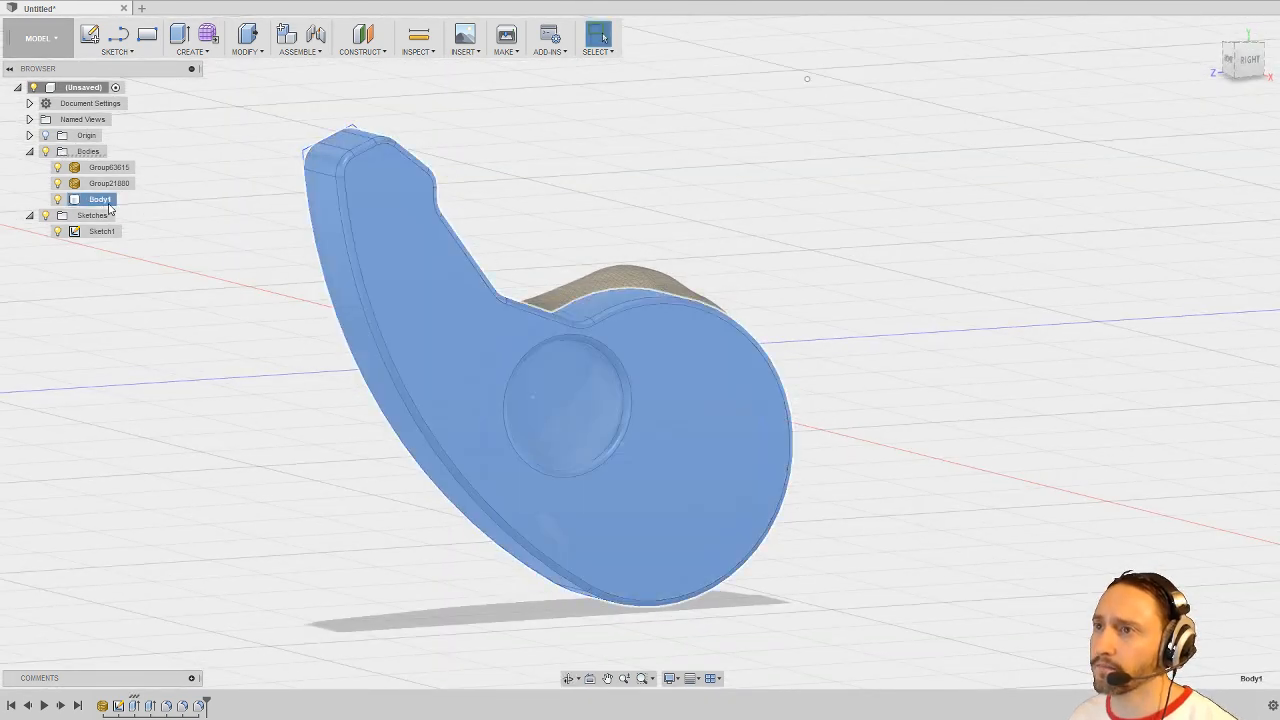
right_click(105, 201)
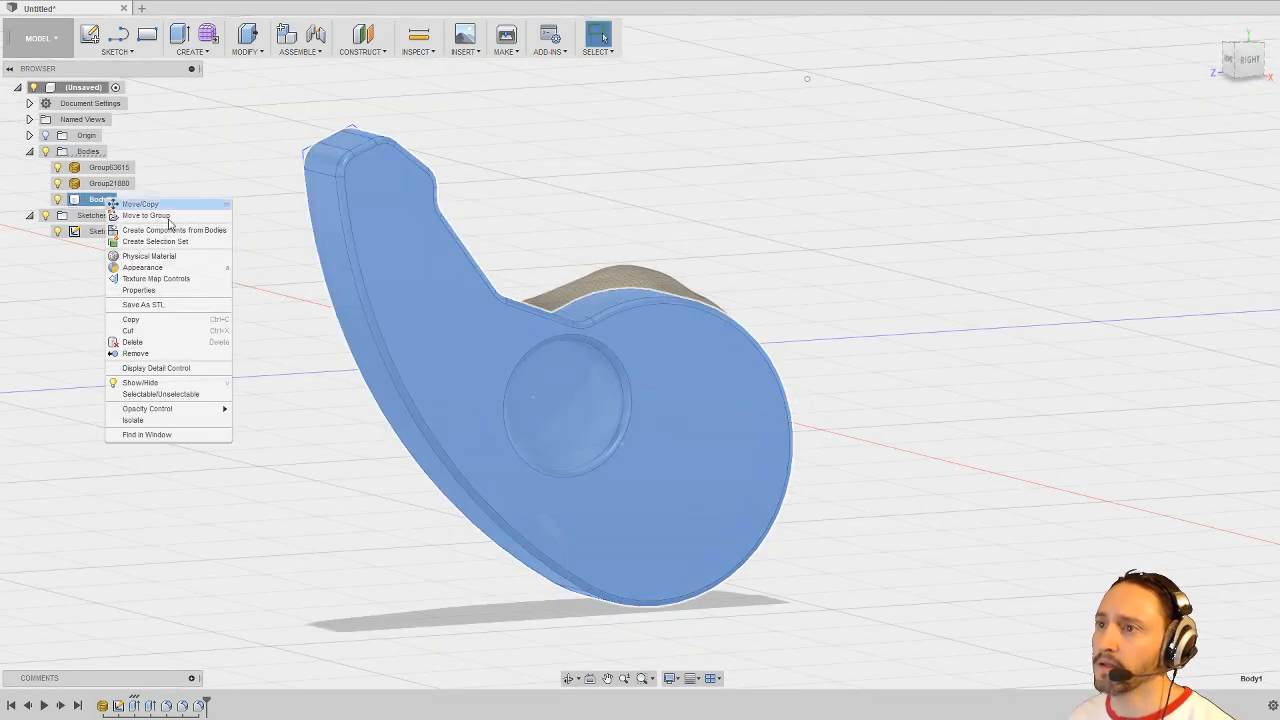
left_click(165, 307)
left_click(1210, 252)
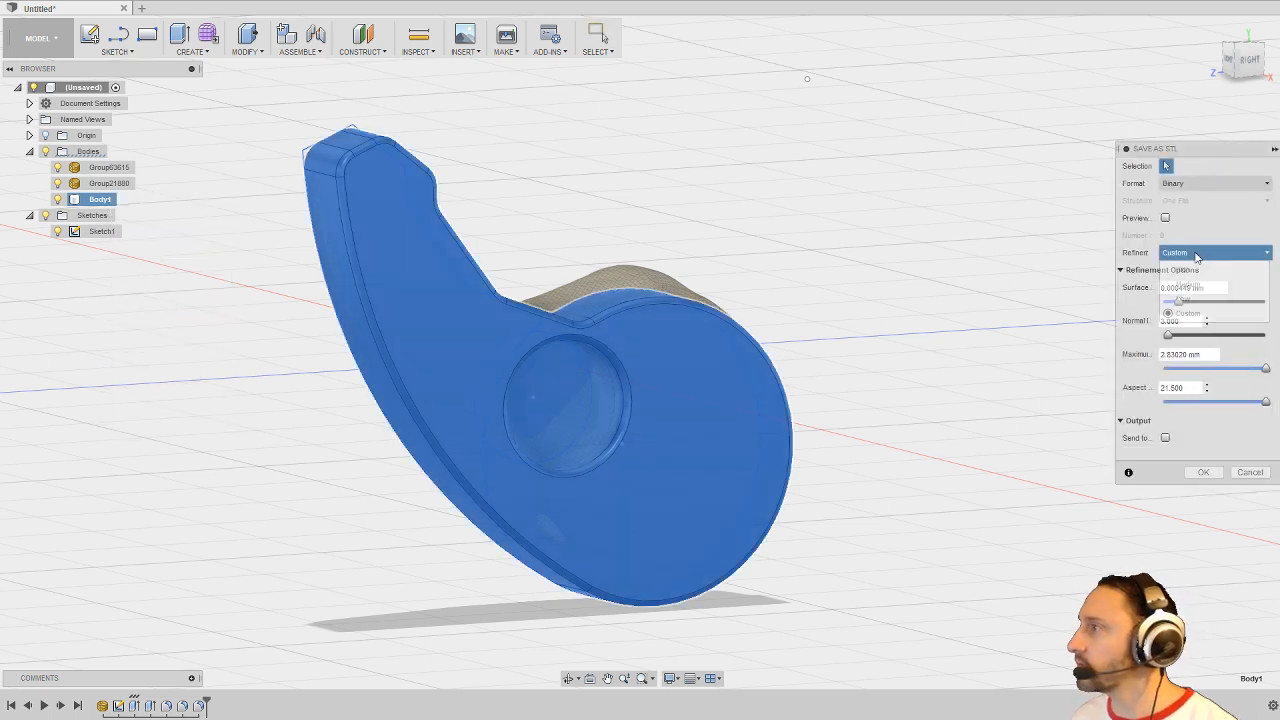
left_click(1182, 268)
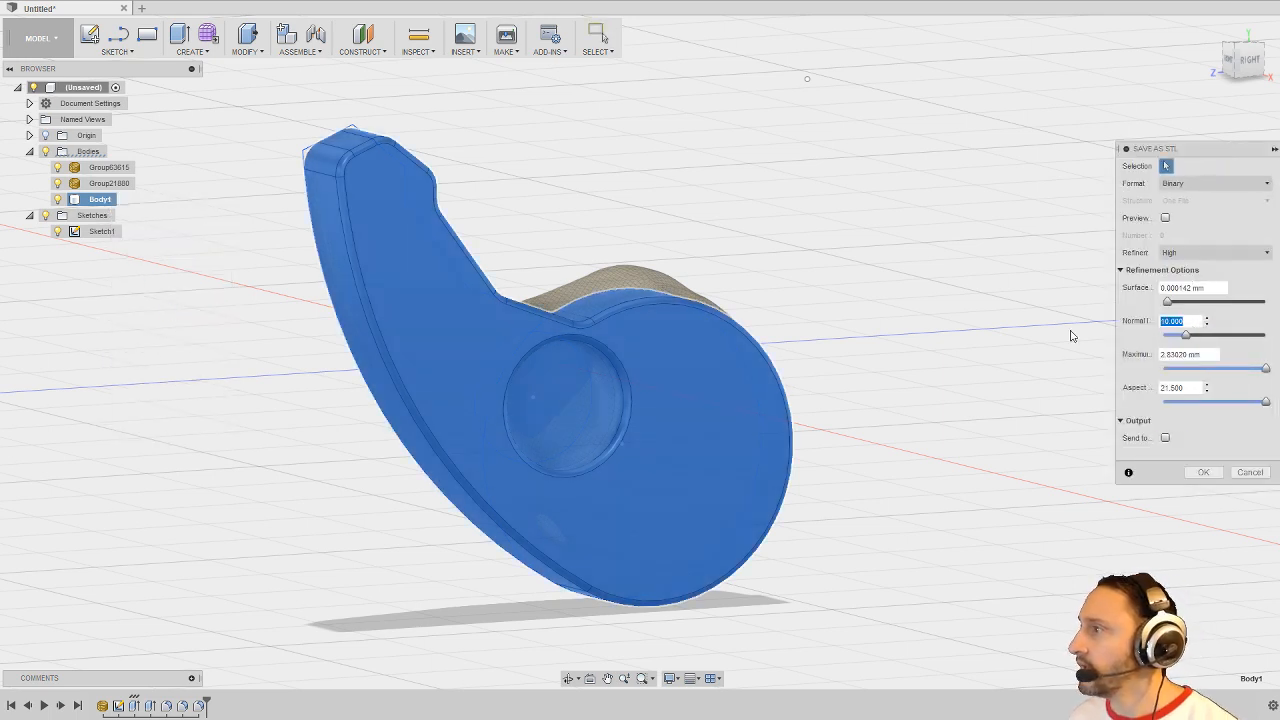
key("Return")
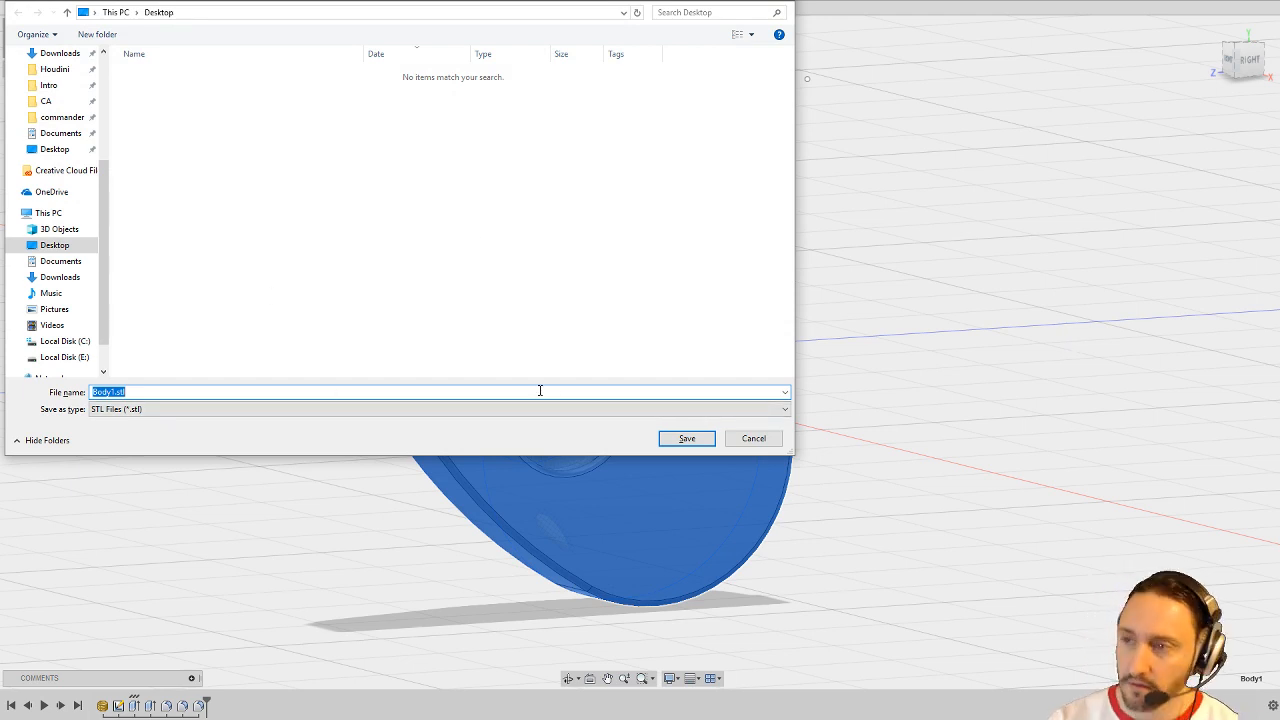
key("Return")
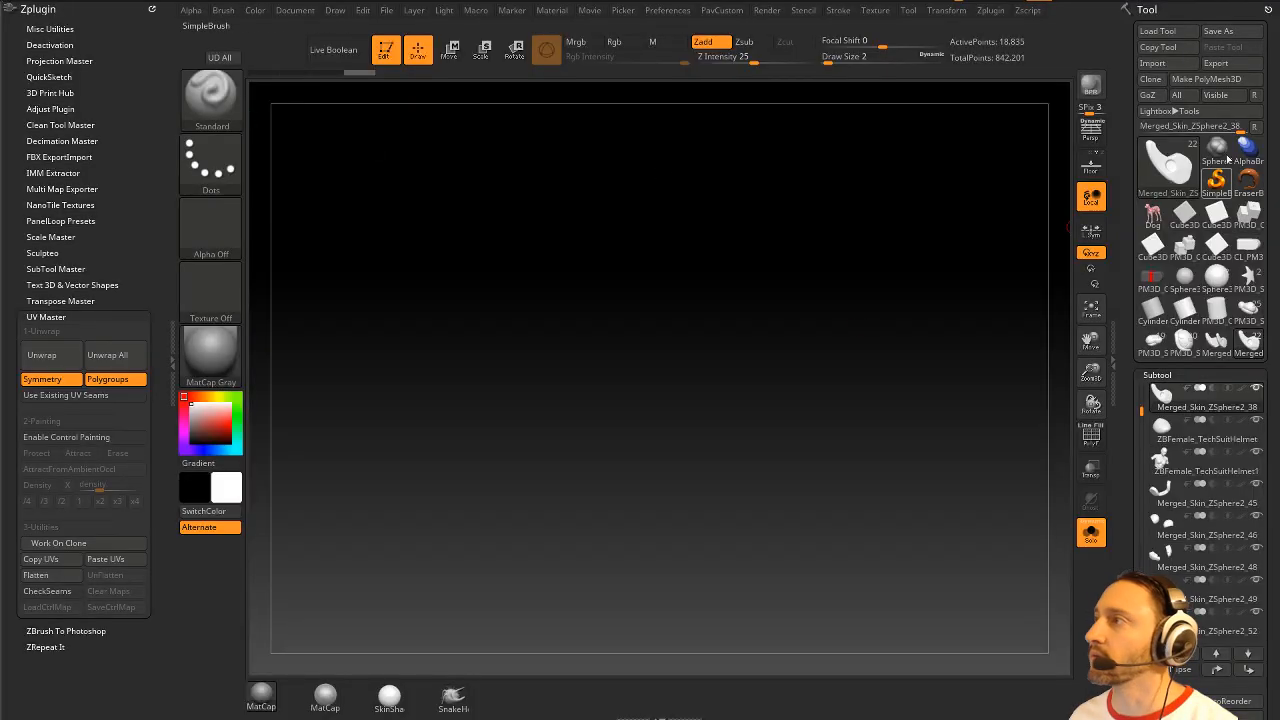
Step: Switch to ZBrush and import othertest.stl from the Desktop through 3D Print Hub
left_click(46, 317, "shift")
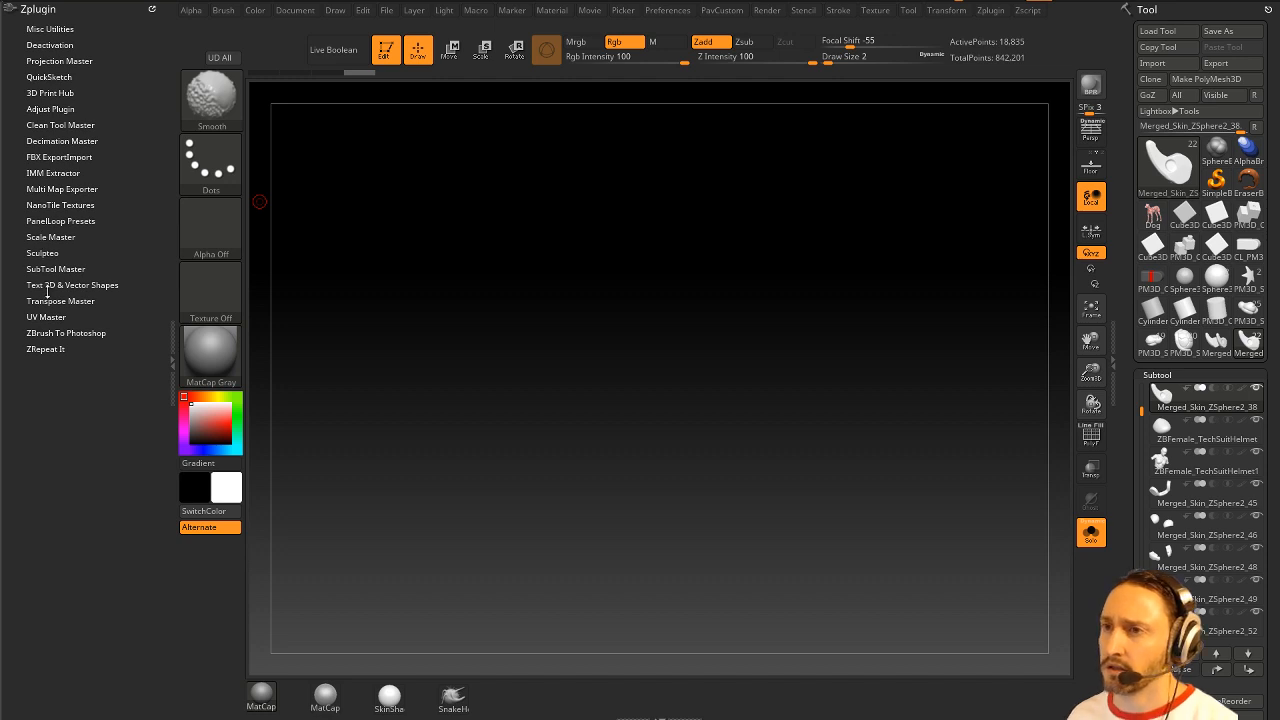
left_click(60, 93)
left_click(72, 176)
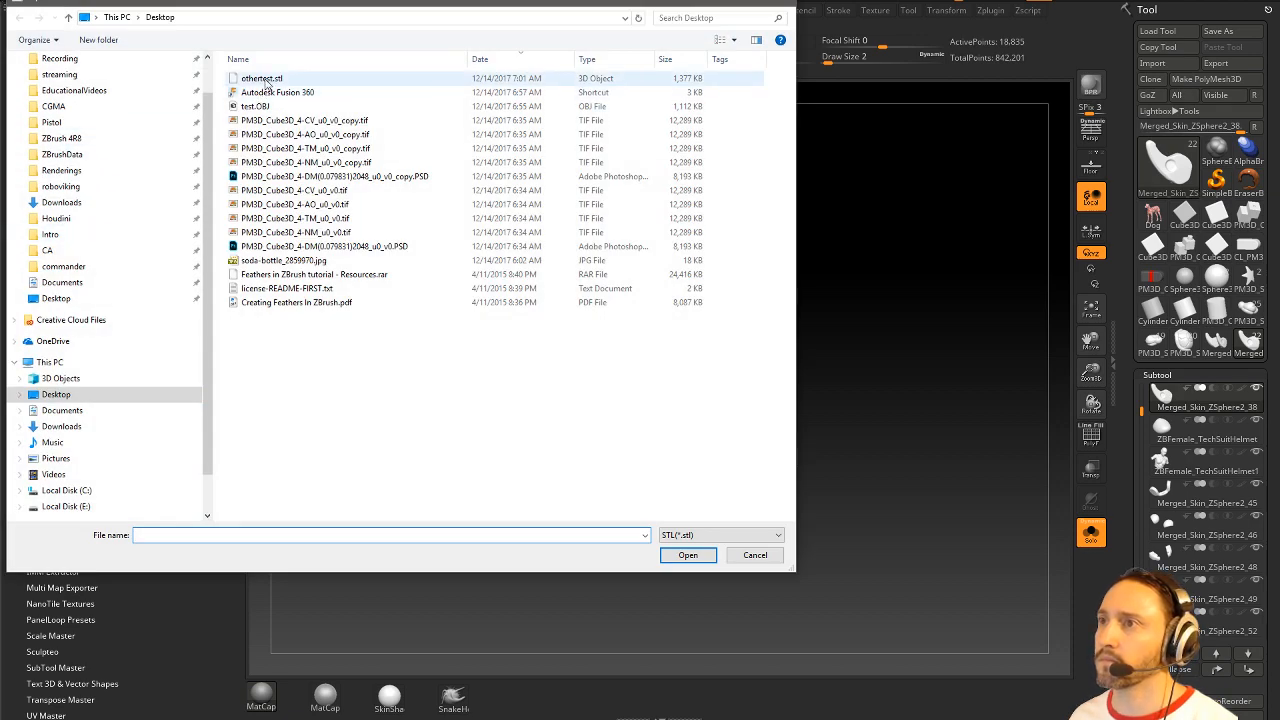
double_click(260, 78)
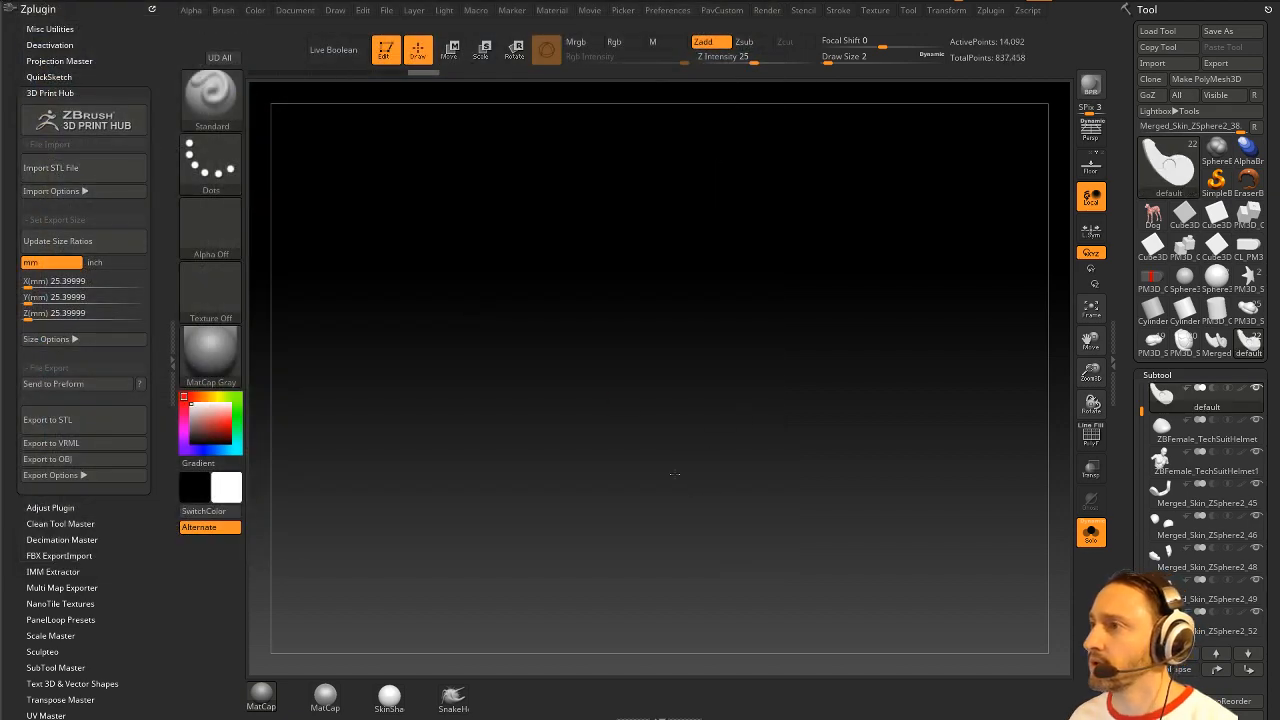
Step: Draw the imported part on the canvas facing the view and create a new InsertMesh brush from it
left_click(385, 56)
left_click_drag(663, 431, 432, 140)
left_click(391, 56)
mouse_move(845, 318)
left_mouse_down("shift")
mouse_move(871, 311)
mouse_move(906, 260)
mouse_move(883, 298)
mouse_move(846, 289)
mouse_move(826, 321)
left_mouse_up("shift")
key("b")
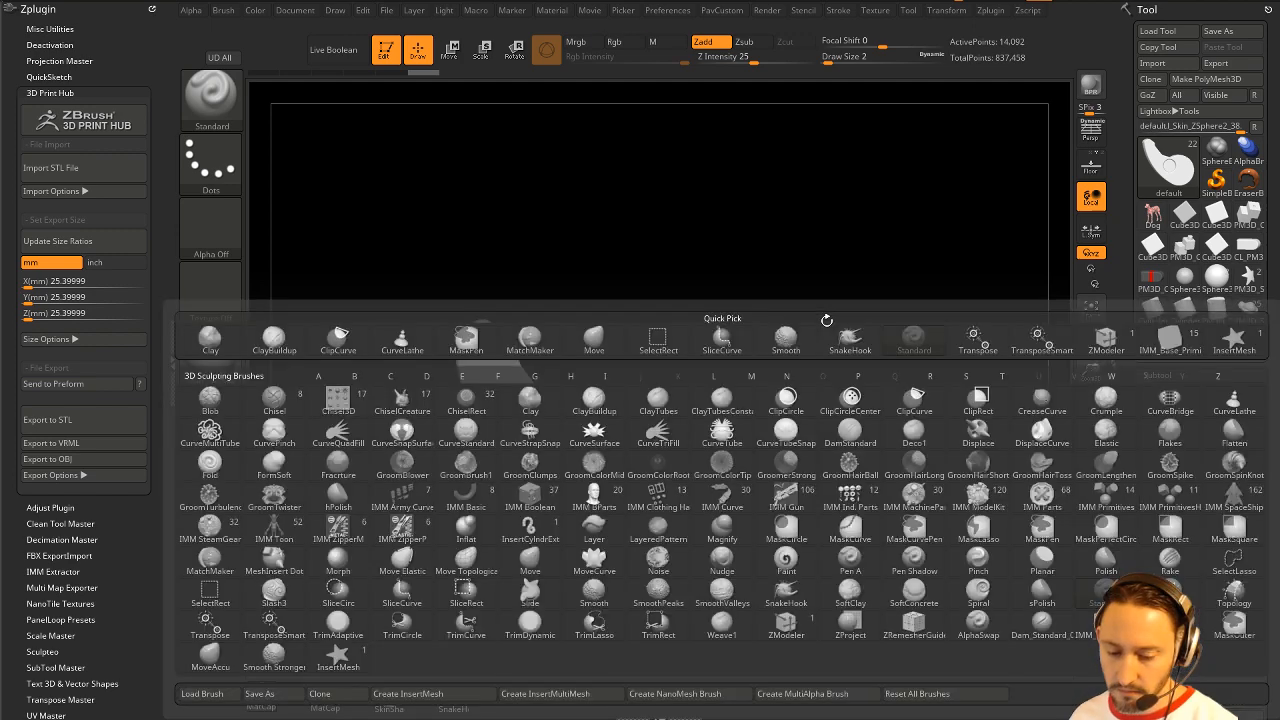
left_click(423, 694)
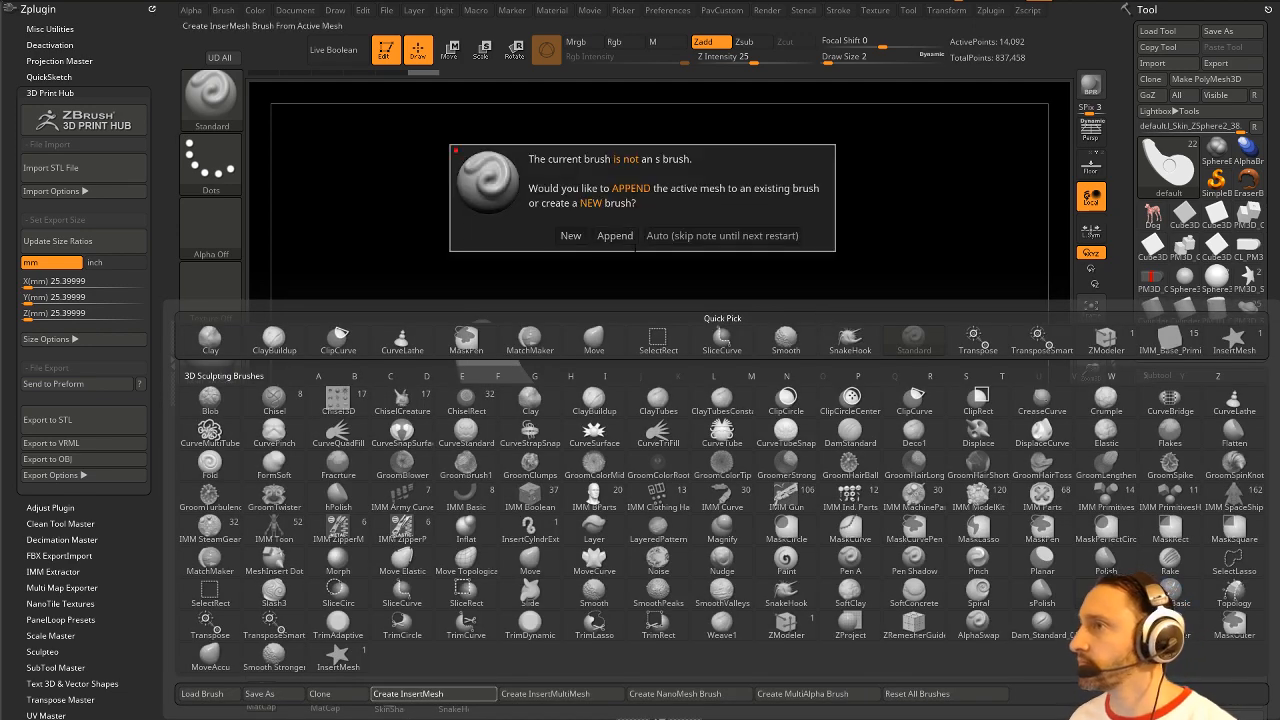
left_click(571, 235)
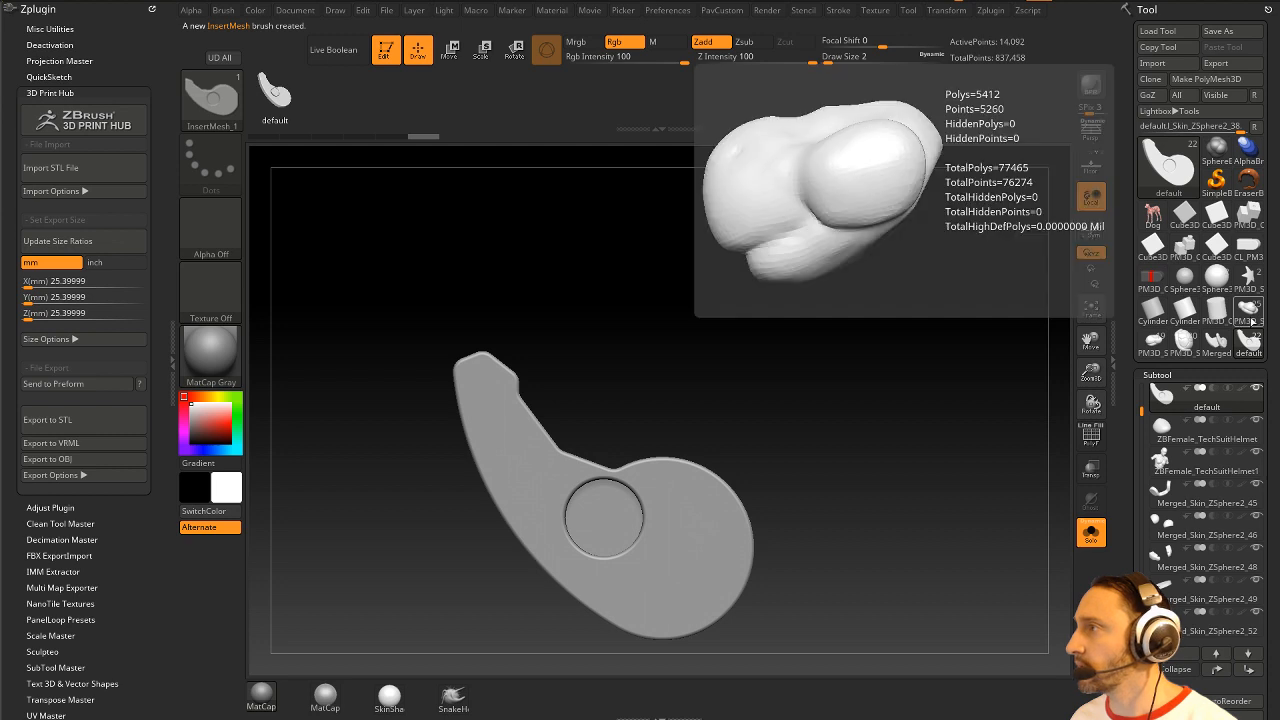
Step: Undo the STL import so the active subtool holds its original sculpted horn mesh
mouse_move(1226, 354)
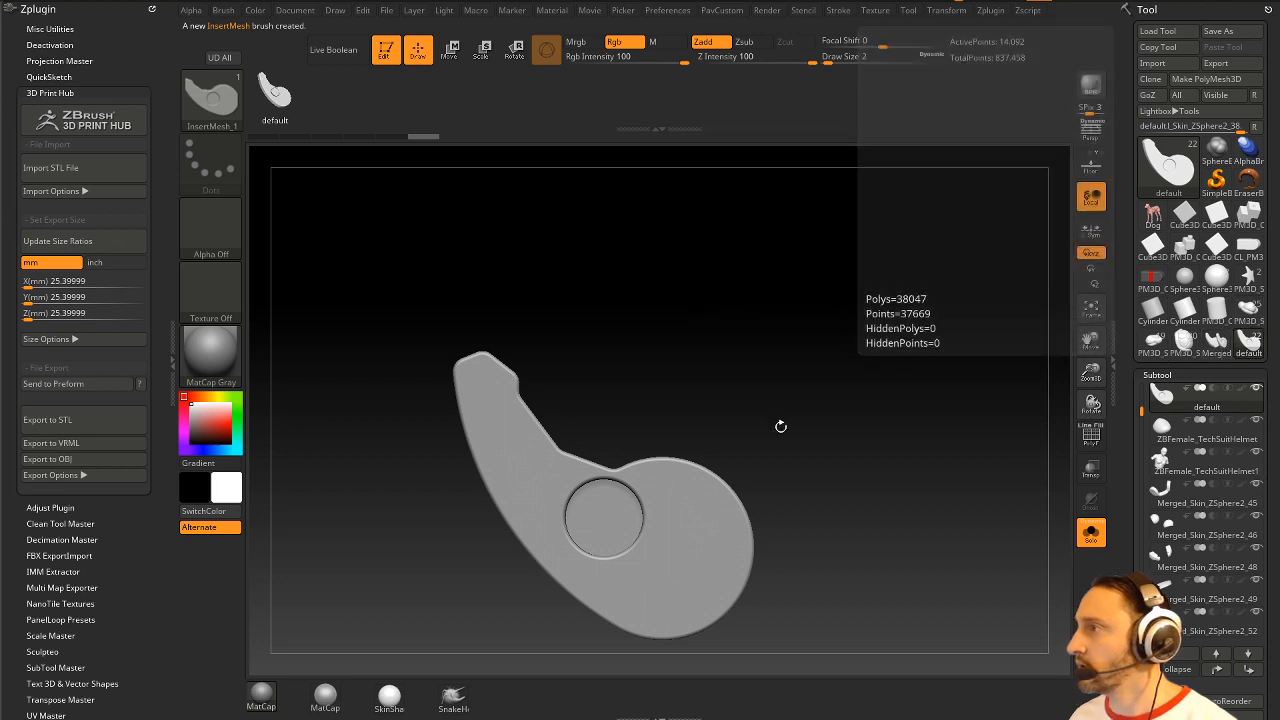
mouse_move(1182, 407)
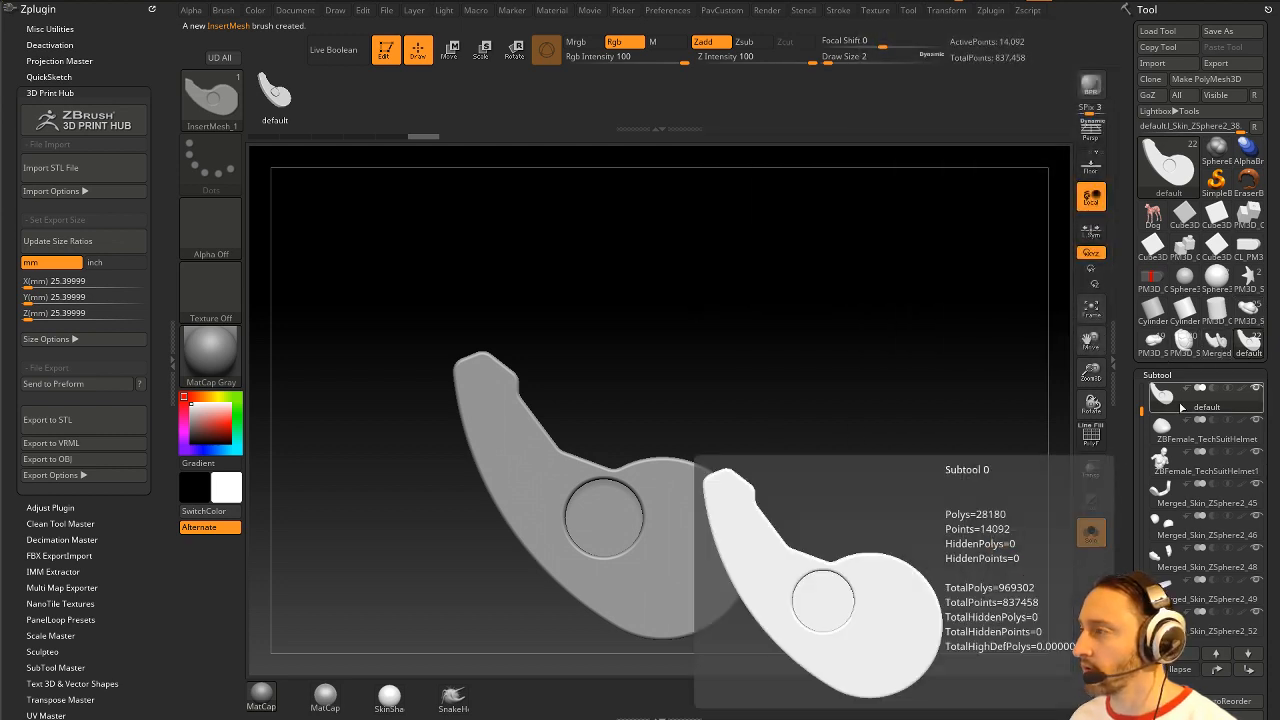
left_click_drag(1143, 411, 1144, 381)
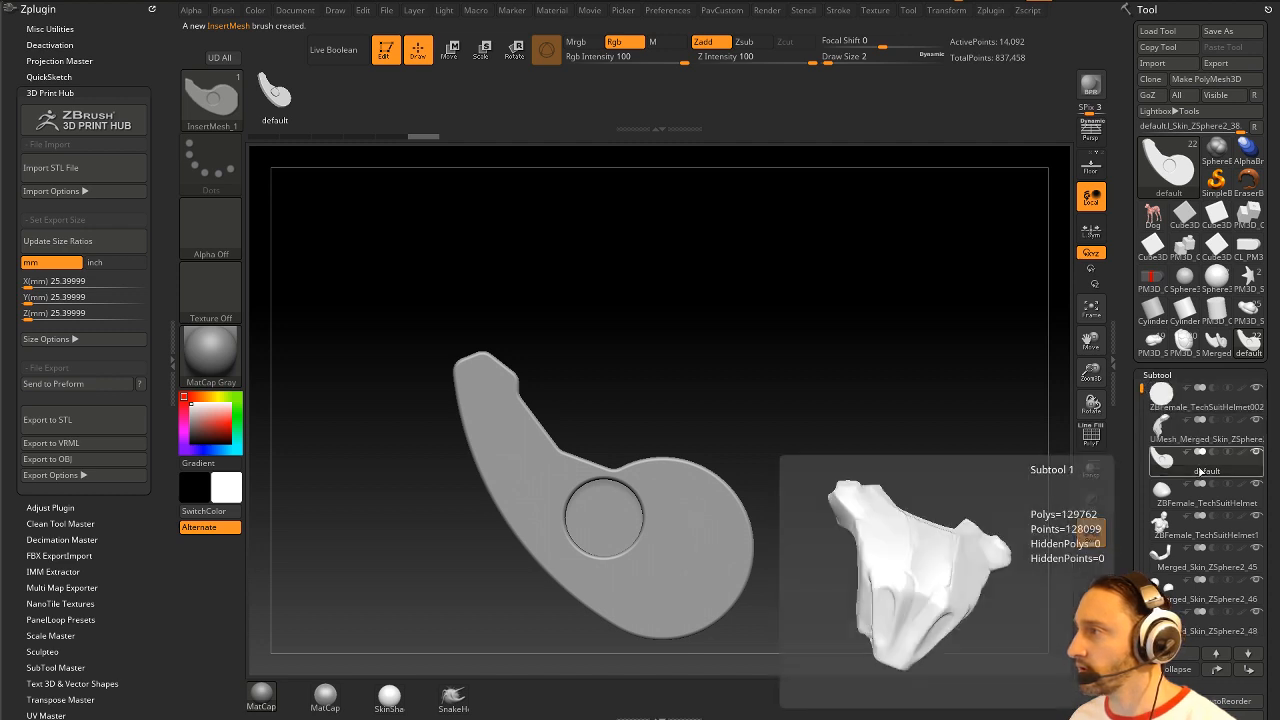
mouse_move(1201, 471)
left_click_drag(717, 314, 837, 374)
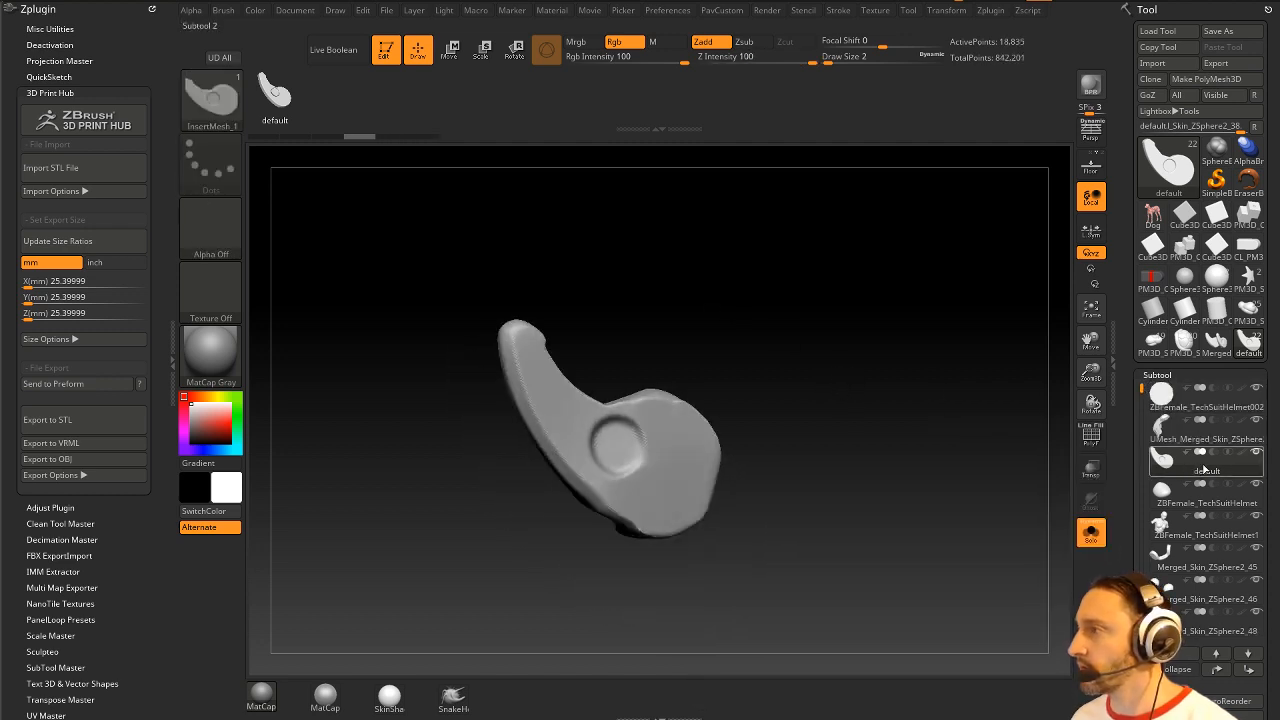
left_click_drag(1270, 500, 1270, 277)
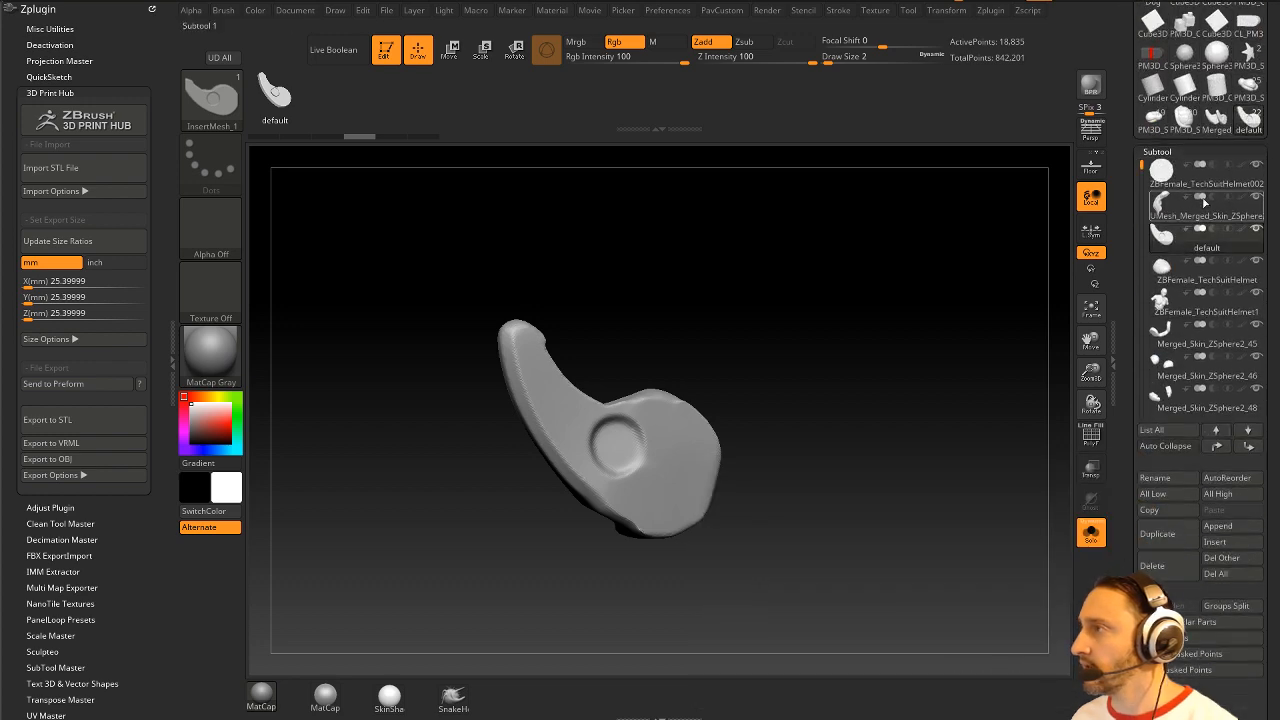
Step: Turn off Solo to show the whole character and view the helmet from the side
left_click_drag(878, 356, 838, 356)
left_click(1091, 537)
left_click_drag(917, 386, 965, 416)
key("f")
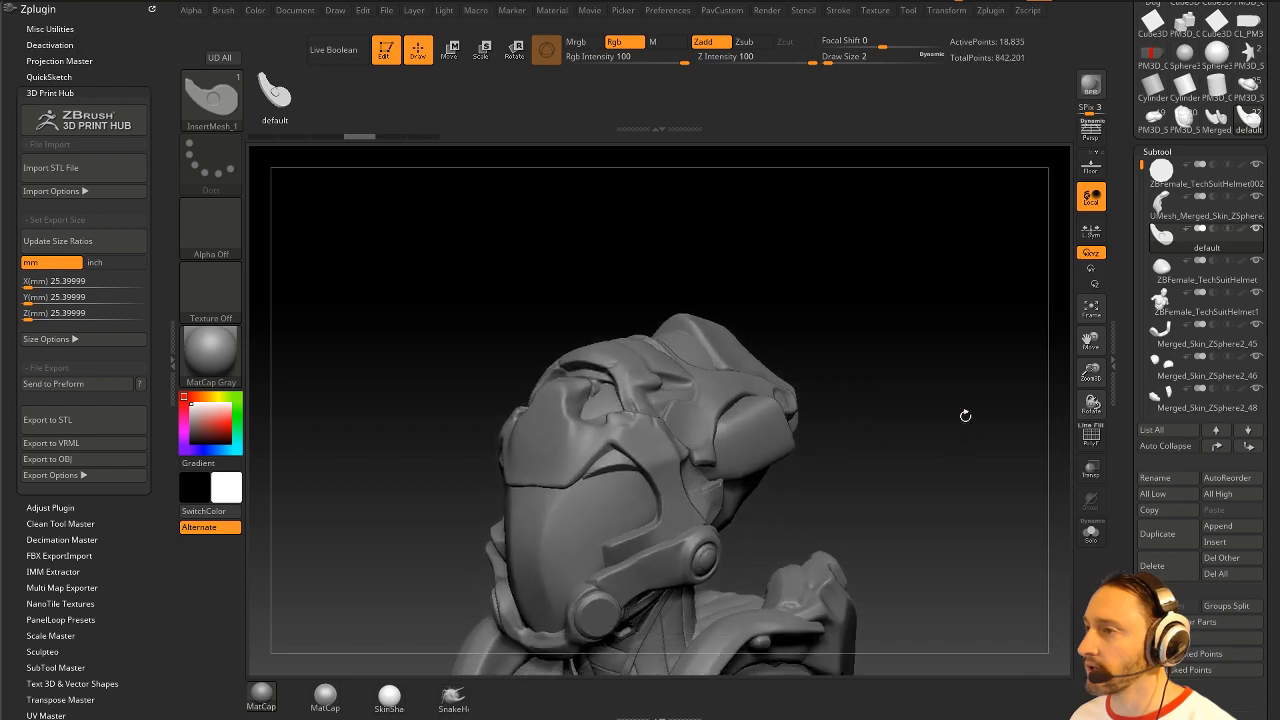
left_click_drag(803, 334, 754, 303, "shift")
mouse_move(543, 392)
right_mouse_down()
mouse_move(552, 424)
mouse_move(547, 401)
right_mouse_up()
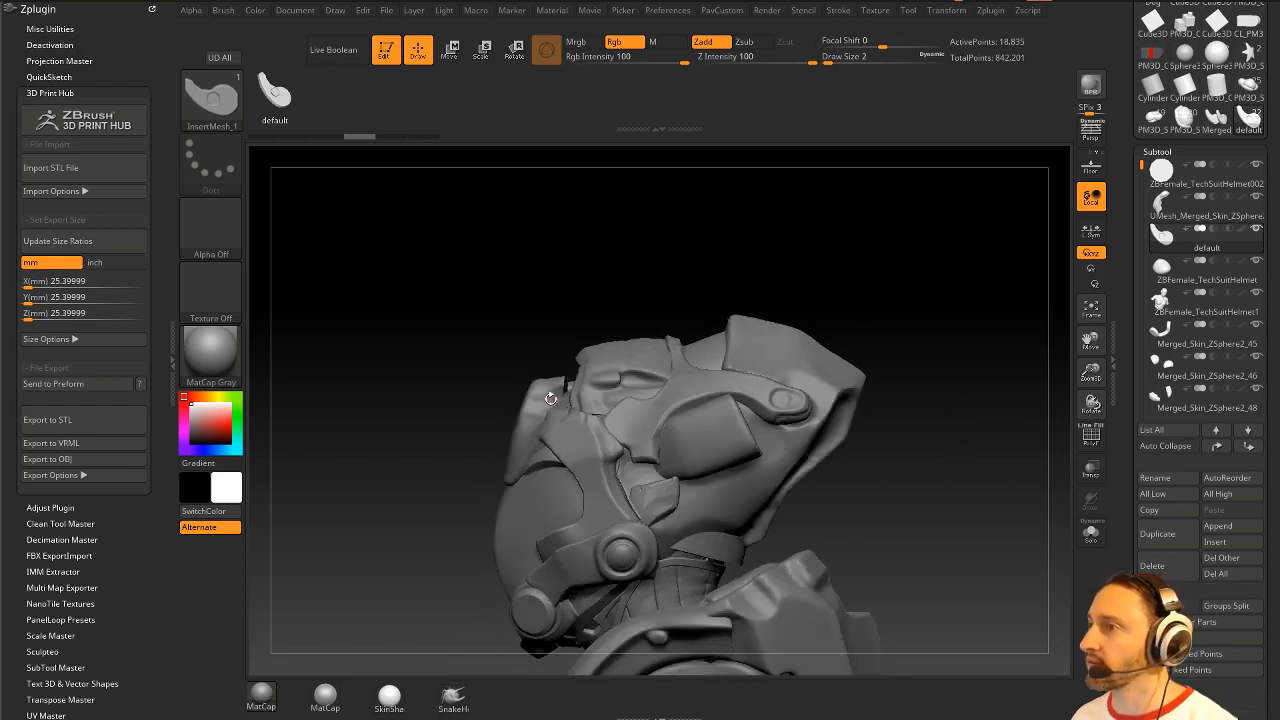
Step: Select the Merged_Skin_ZSphere2_54 subtool, insert the horn part on the helmet's forehead with the new brush and reposition it
left_click(549, 394, "alt")
left_click_drag(545, 392, 574, 424)
left_click_drag(604, 268, 735, 240)
key("w")
left_click_drag(542, 351, 604, 329)
key("q")
left_click_drag(965, 335, 856, 332)
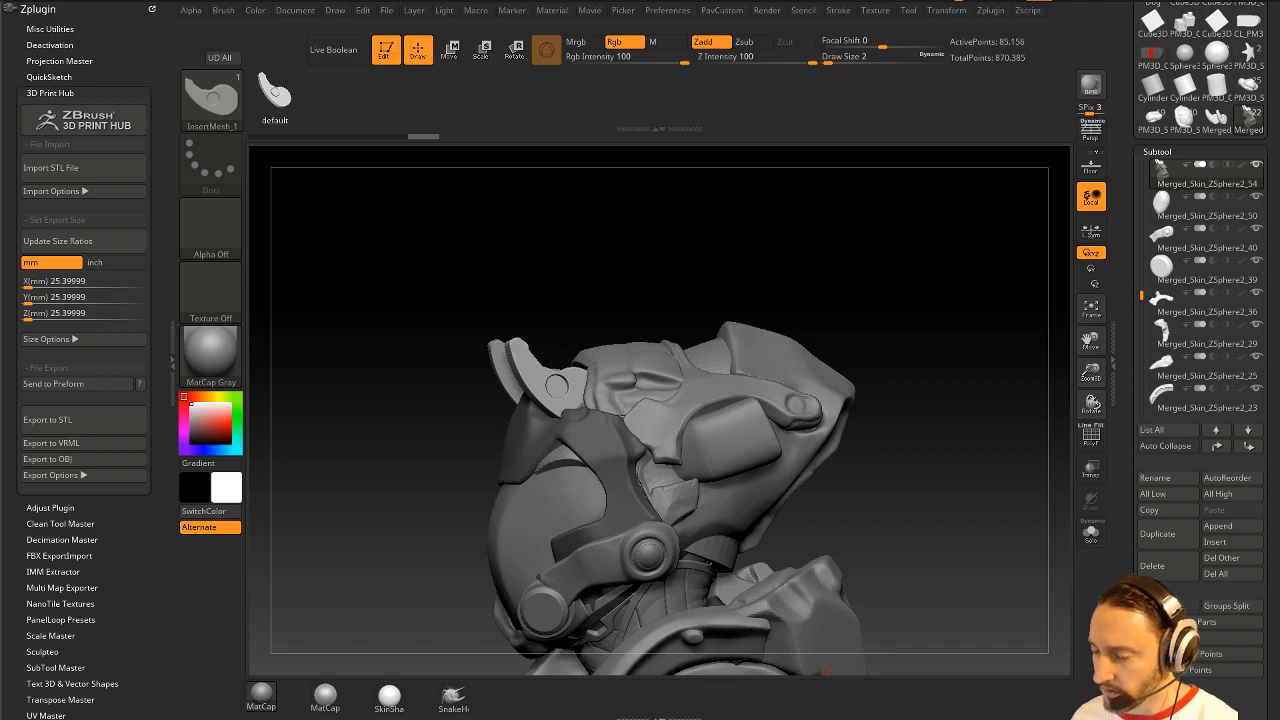
Step: Switch to the Pixologic ZPlugins page in the browser and download the Live Boolean Master and DynaMesh Master plugins
left_click_drag(615, 2, 678, 15)
scroll(309, 443, "down", 6)
scroll(257, 453, "down", 10)
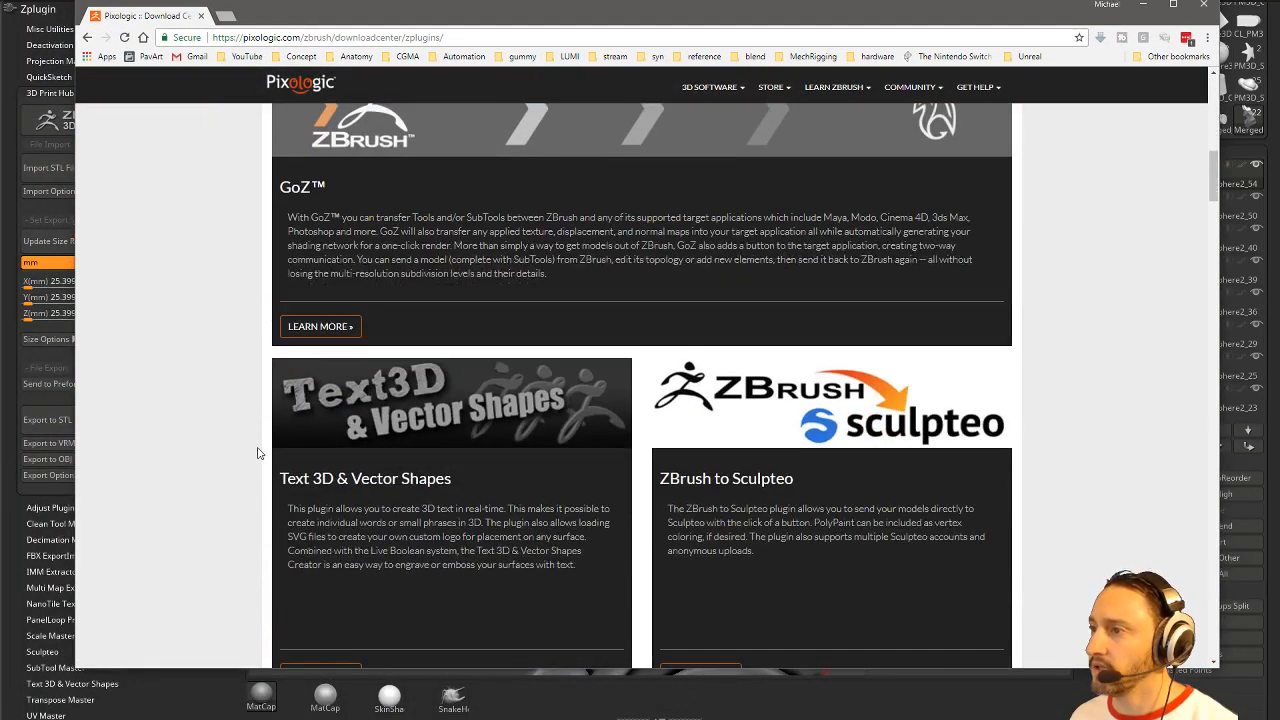
scroll(272, 452, "down", 20)
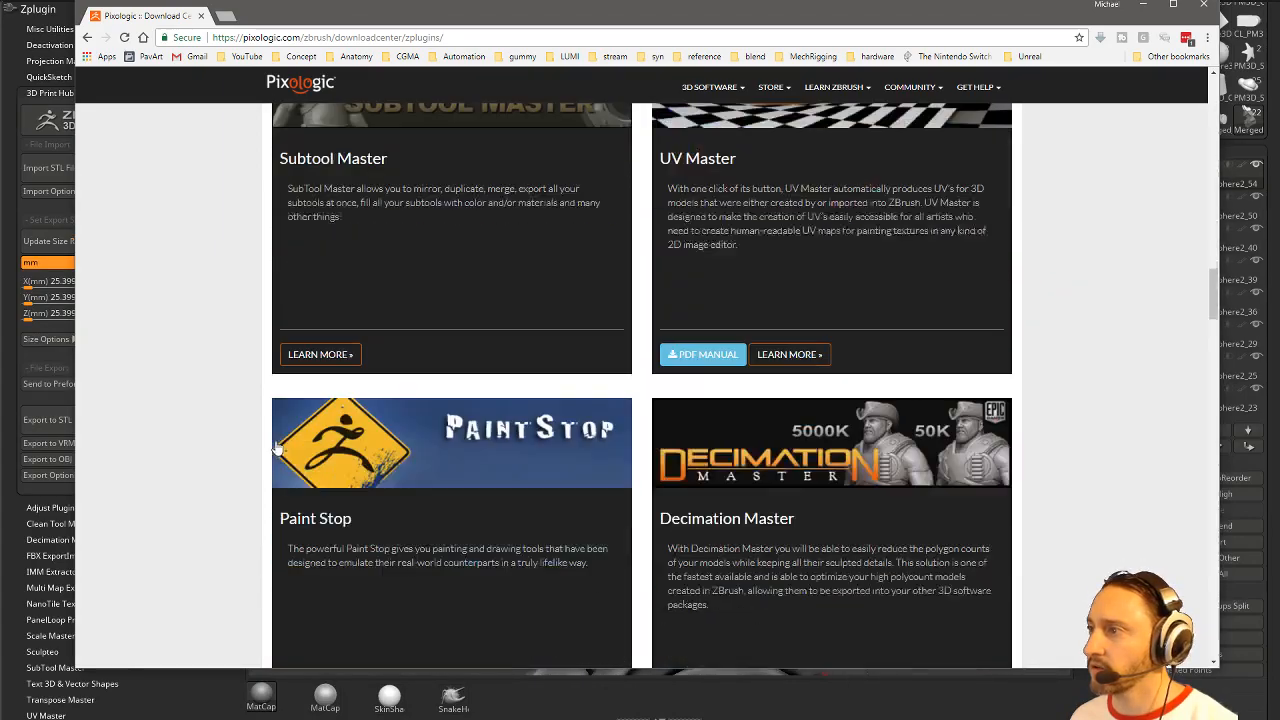
scroll(292, 445, "down", 12)
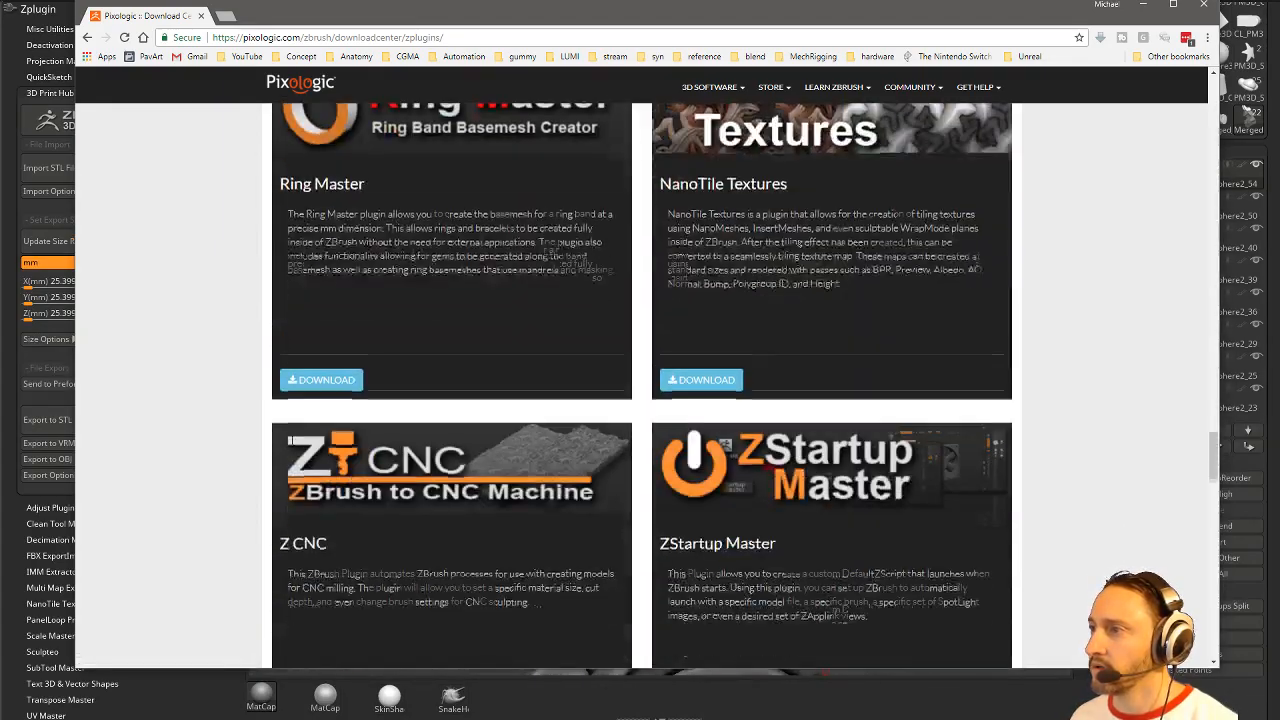
scroll(290, 440, "down", 5)
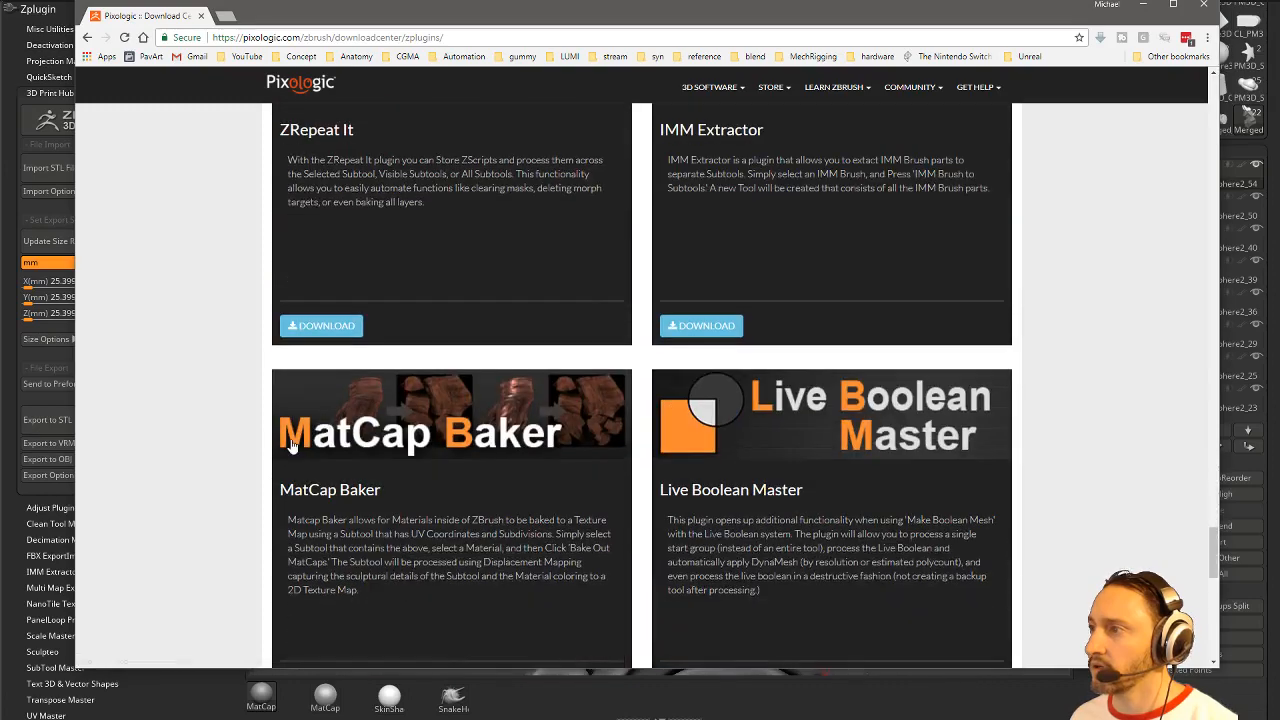
scroll(813, 256, "down", 2)
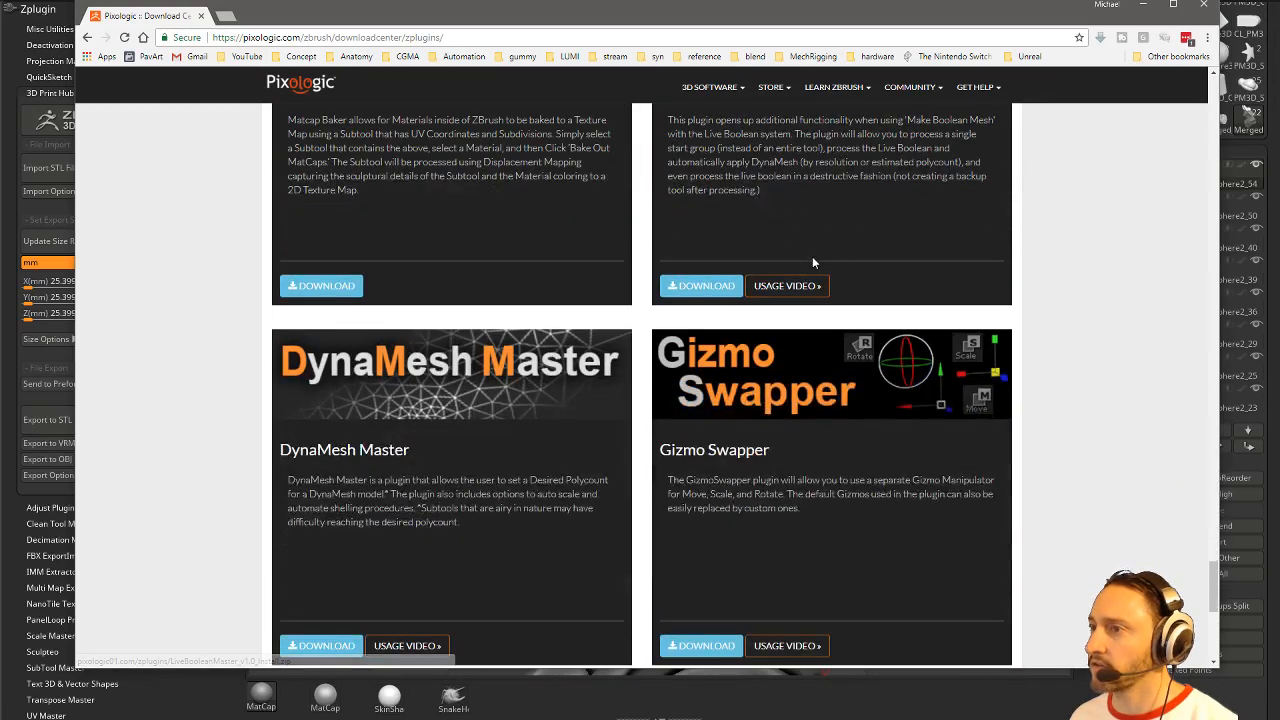
scroll(806, 386, "down", 3)
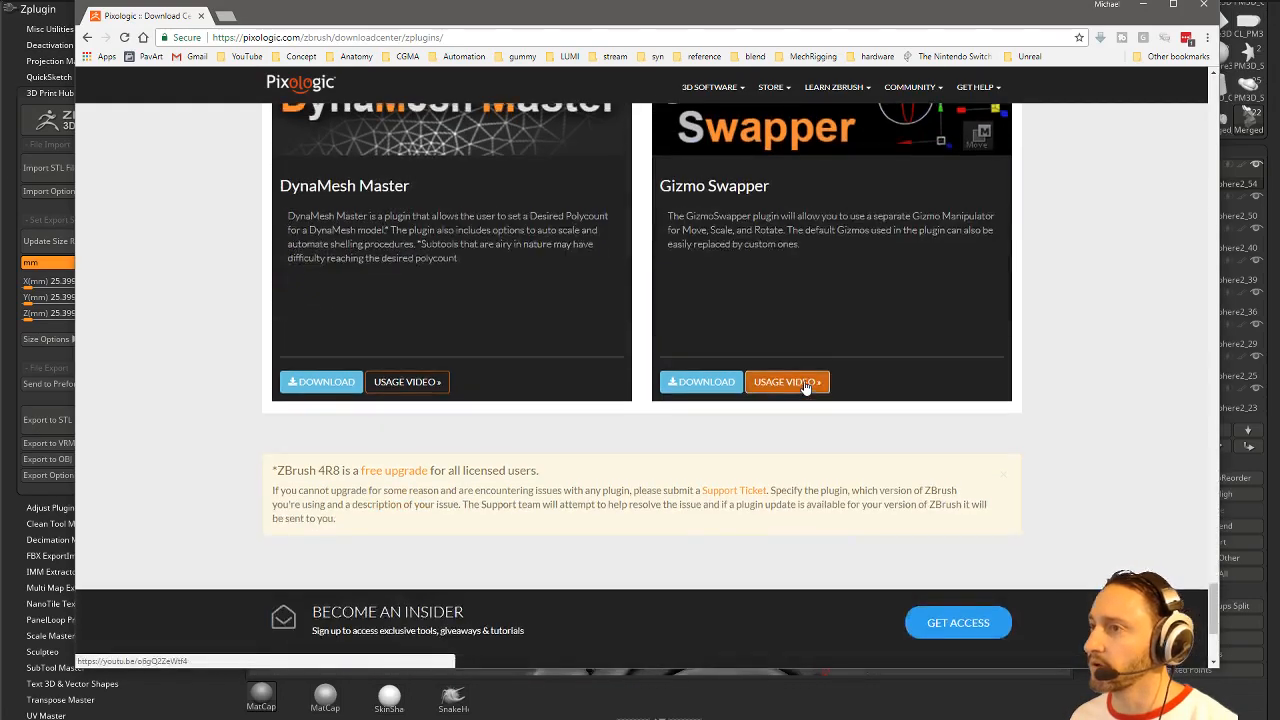
scroll(808, 386, "up", 5)
left_click(698, 546)
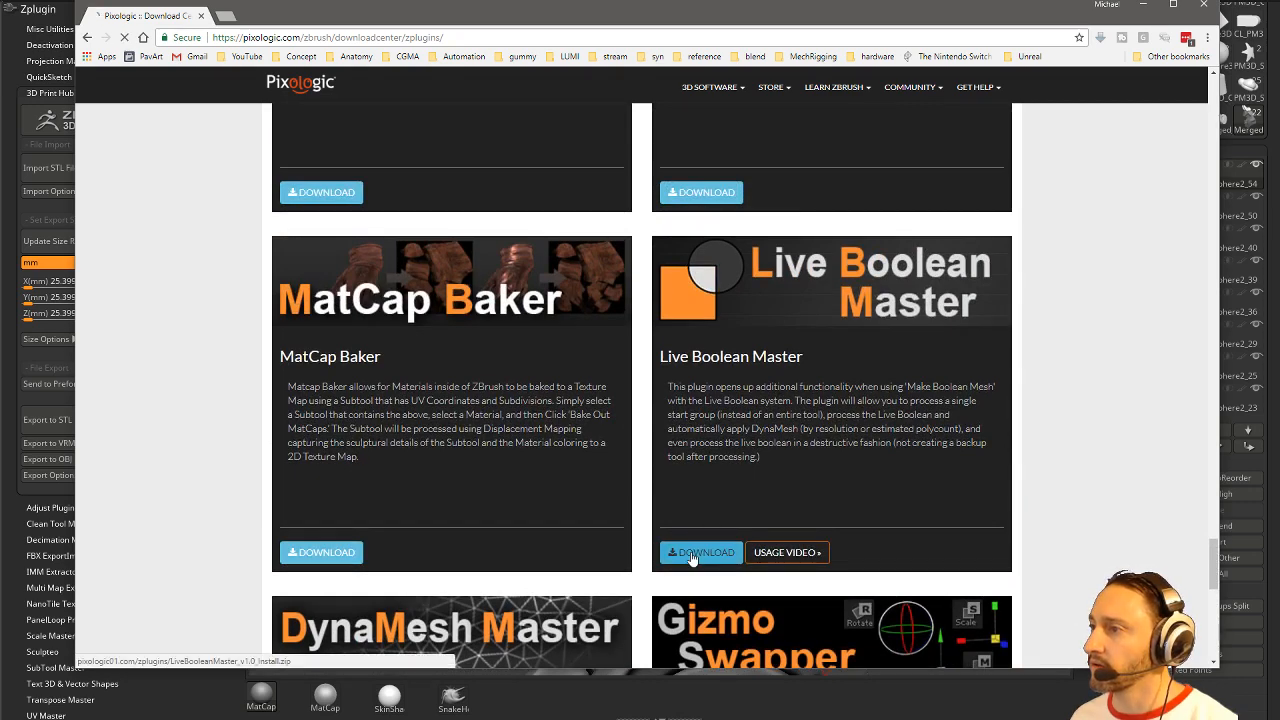
scroll(184, 414, "down", 3)
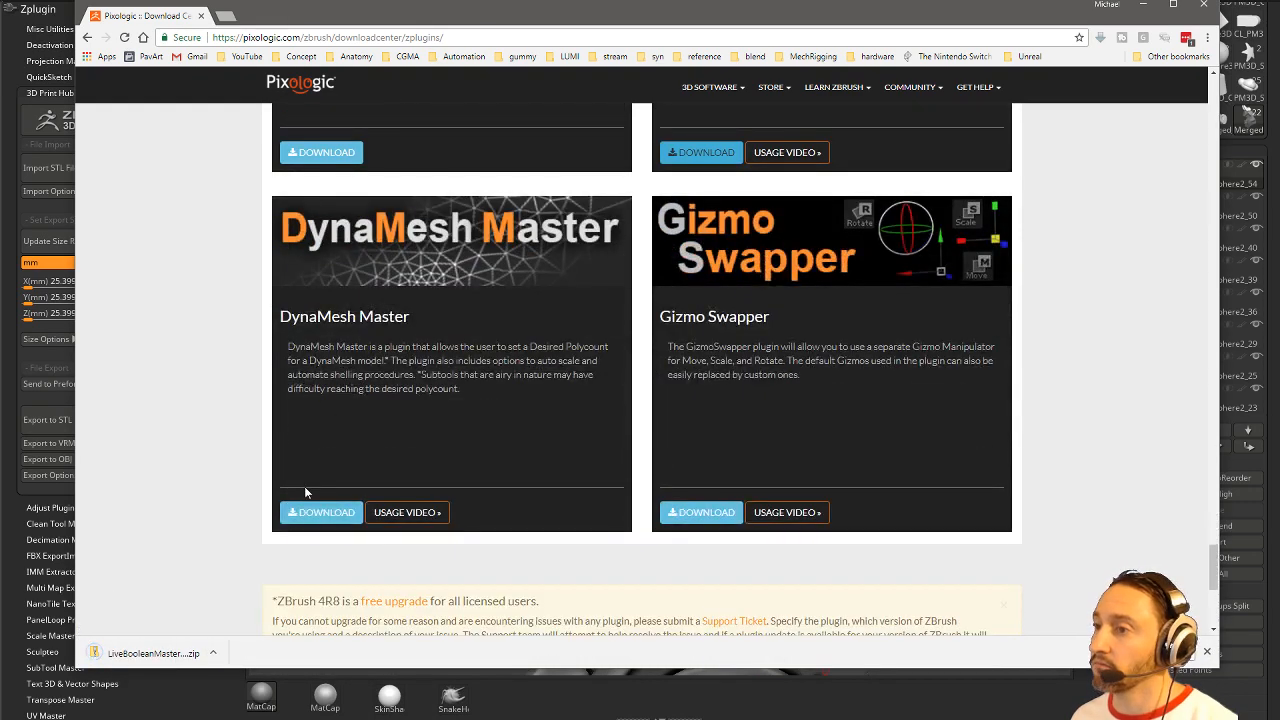
left_click(322, 512)
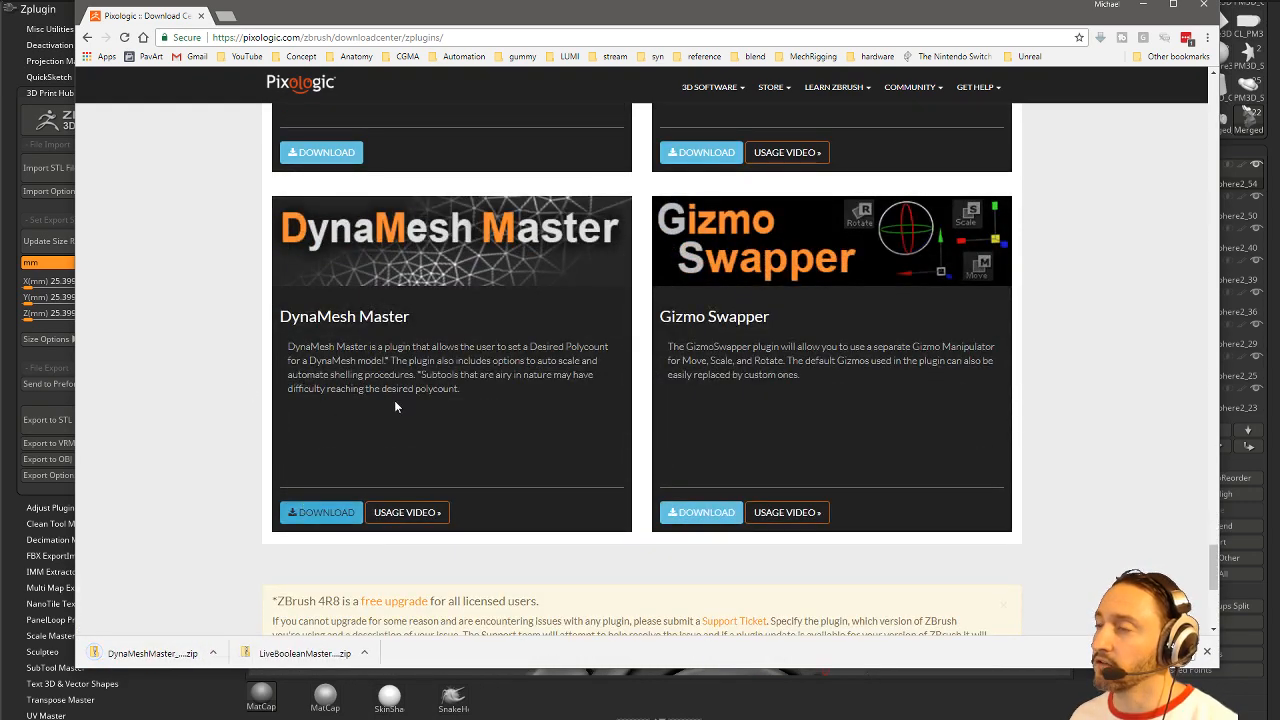
Step: Review the Live Boolean Master and DynaMesh Master descriptions, and return to ZBrush
scroll(478, 265, "up", 4)
scroll(478, 265, "down", 2)
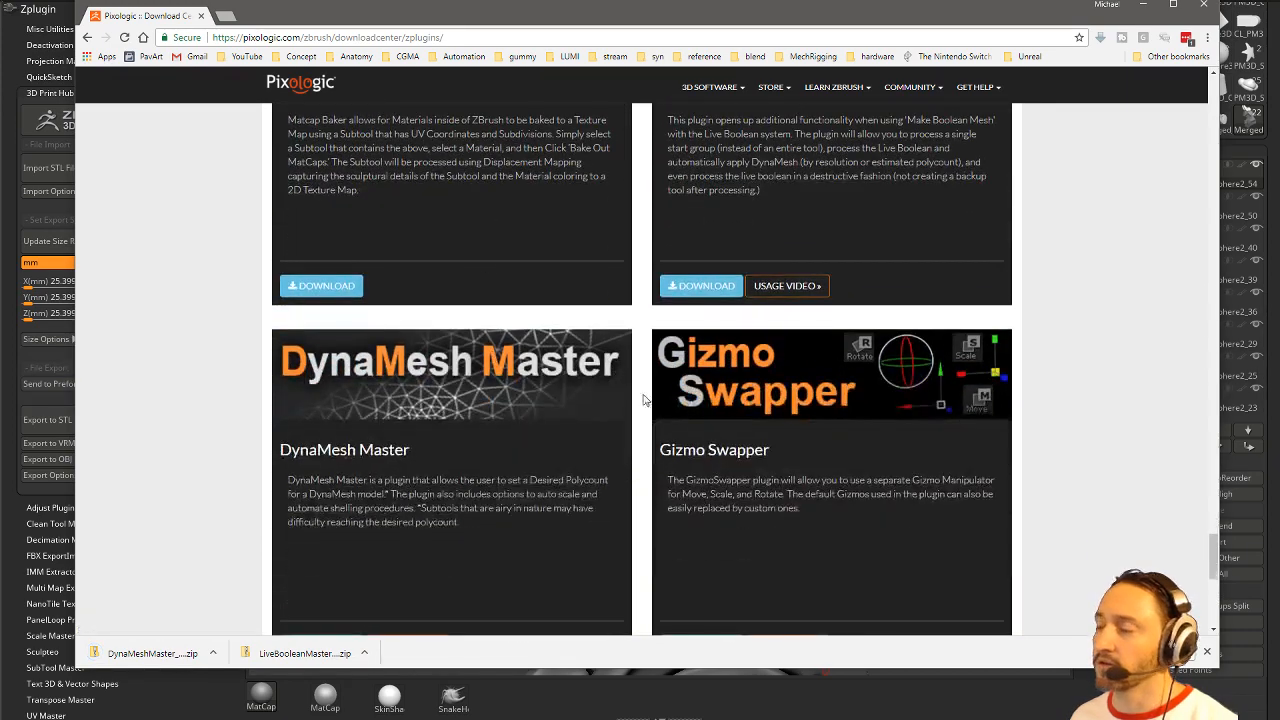
scroll(622, 278, "up", 2)
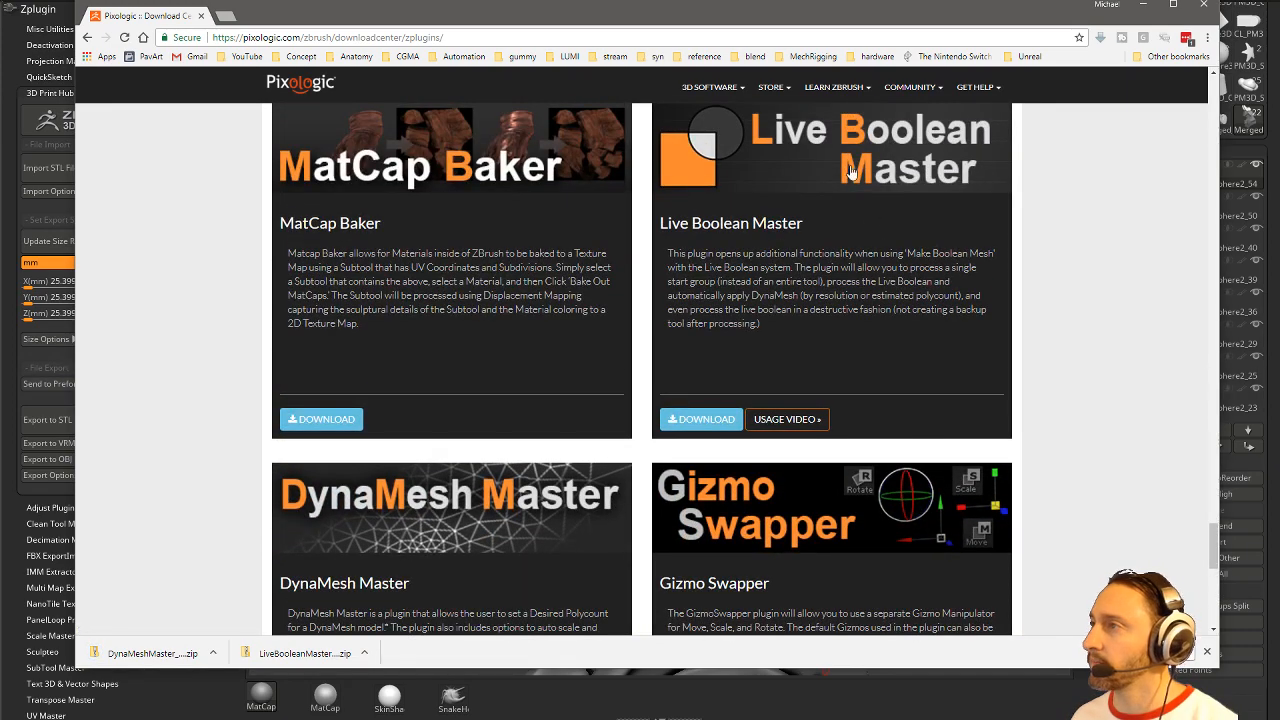
scroll(926, 178, "down", 5)
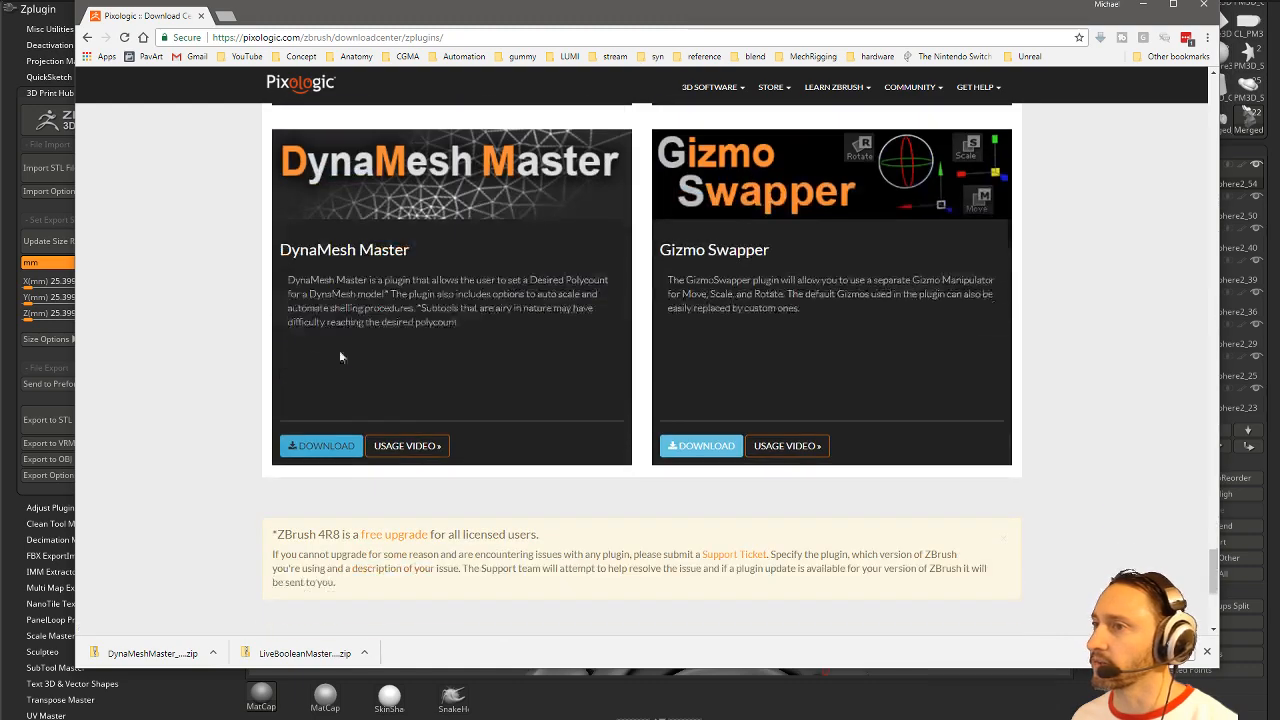
scroll(765, 197, "up", 5)
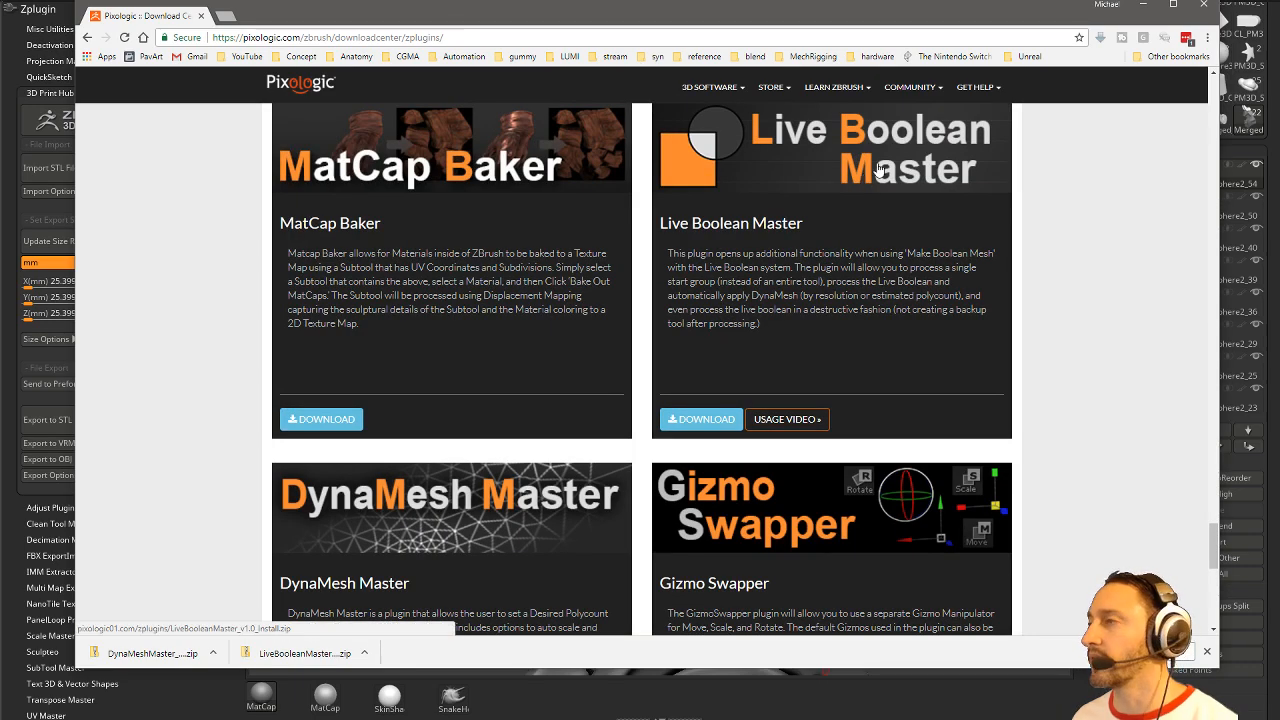
left_click_drag(819, 14, 815, 715)
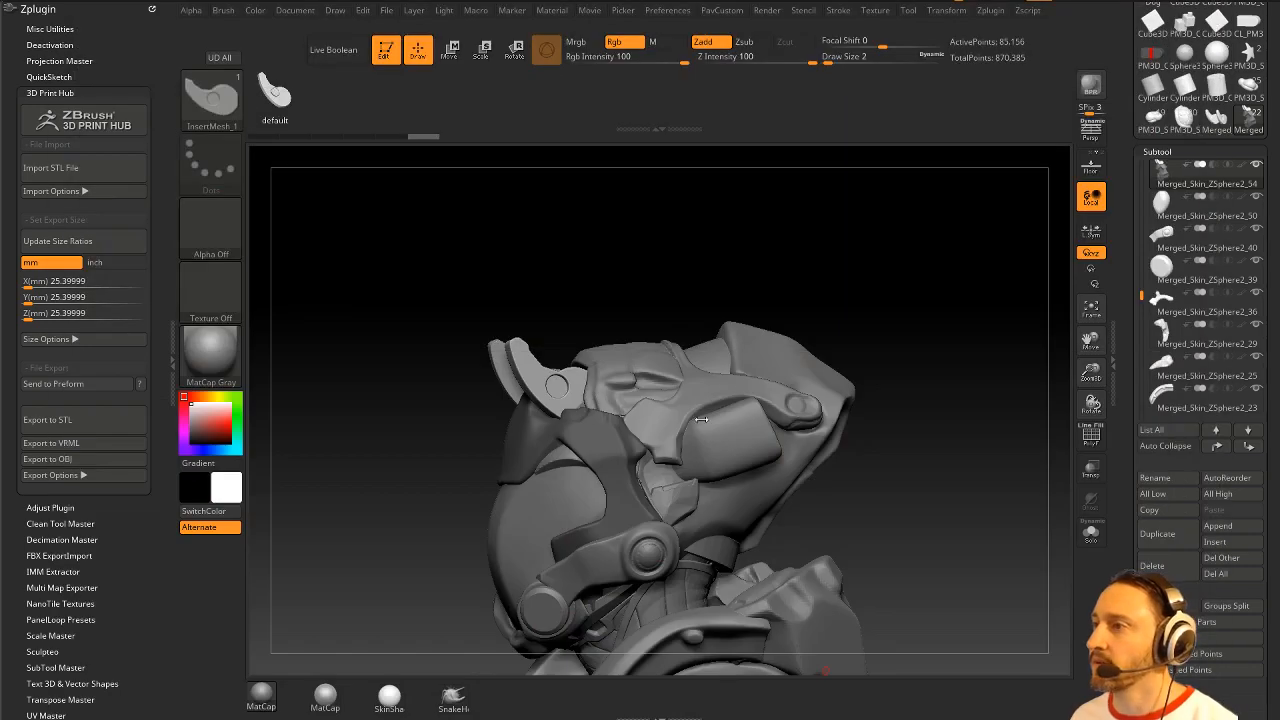
Step: Switch to Houdini and look over the Auto UV node network and UV layout of the GoZ mesh
left_click_drag(760, 291, 802, 293)
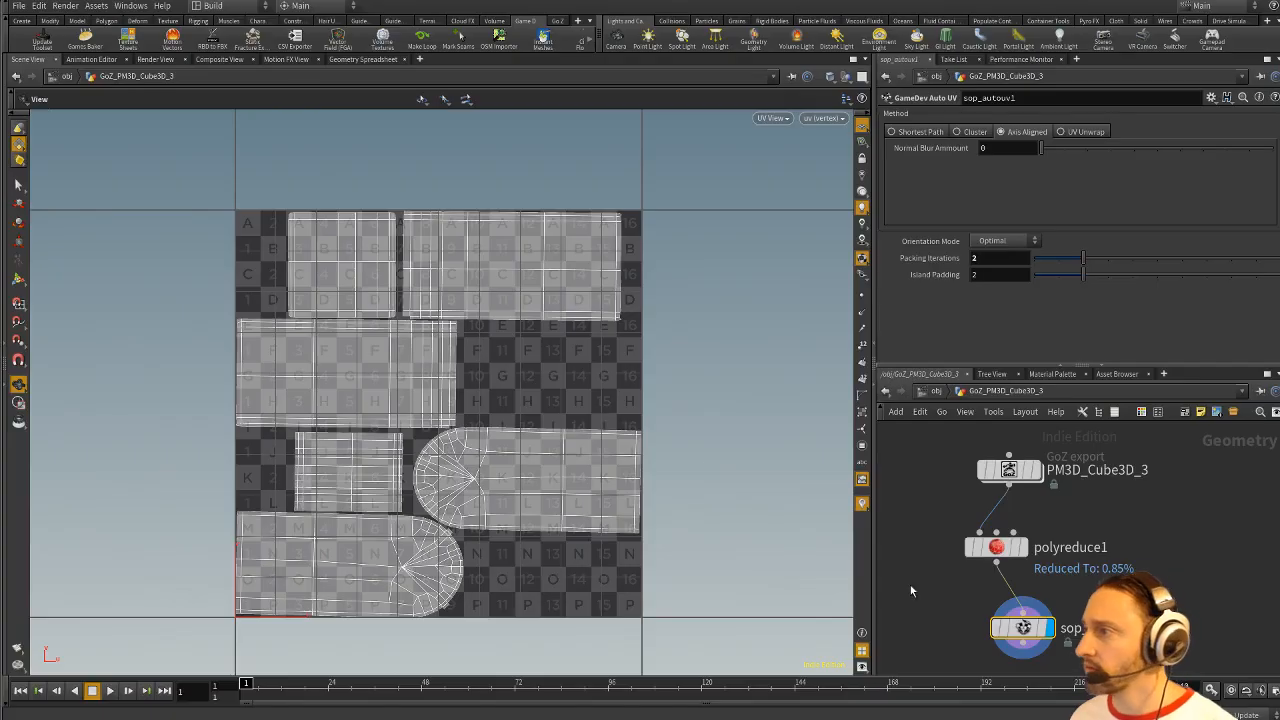
mouse_move(1030, 632)
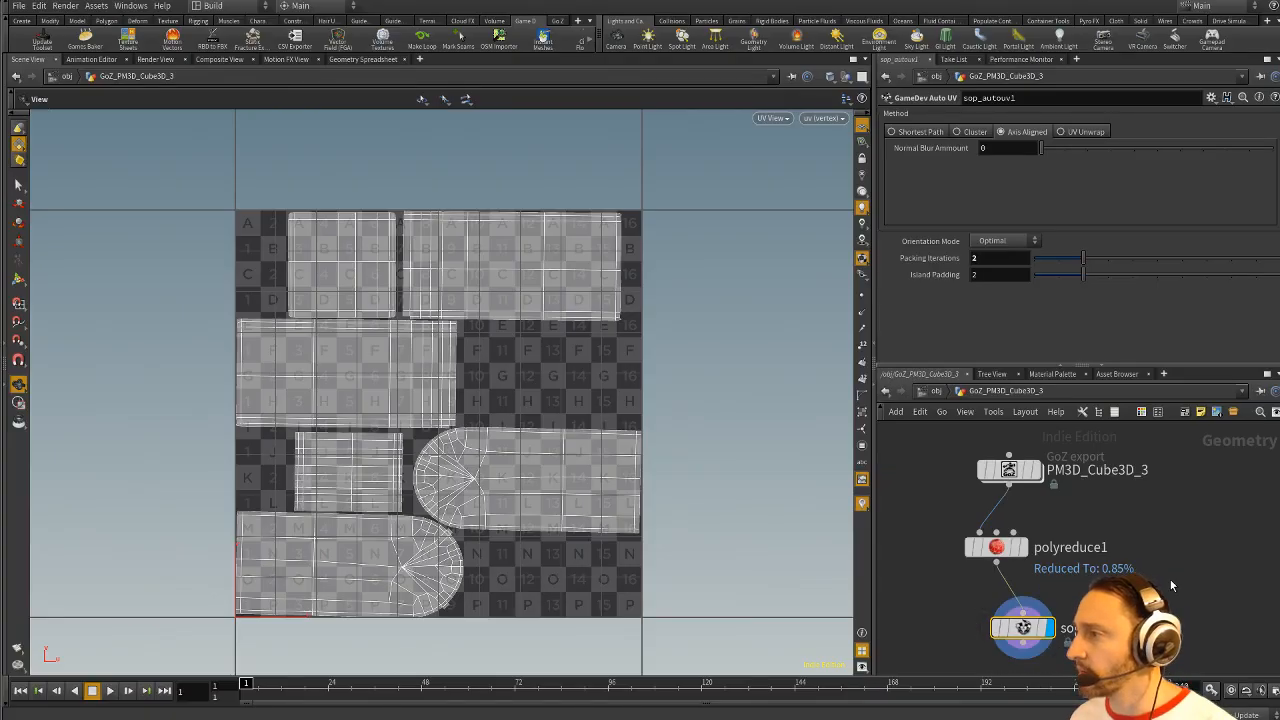
middle_click_drag(1170, 579, 1132, 497)
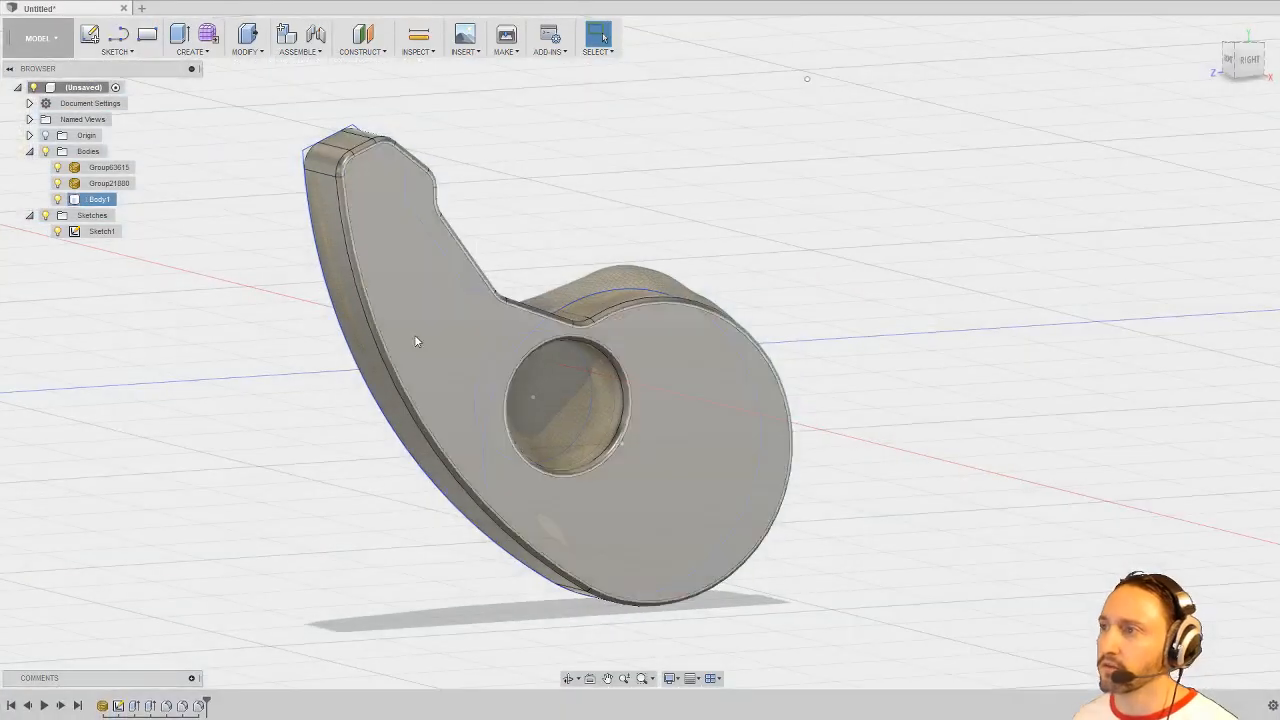
Step: Switch to Fusion 360 and set the radius of the fillet around the large circular recess to 0.05 mm
middle_click_drag(420, 337, 724, 195, "shift")
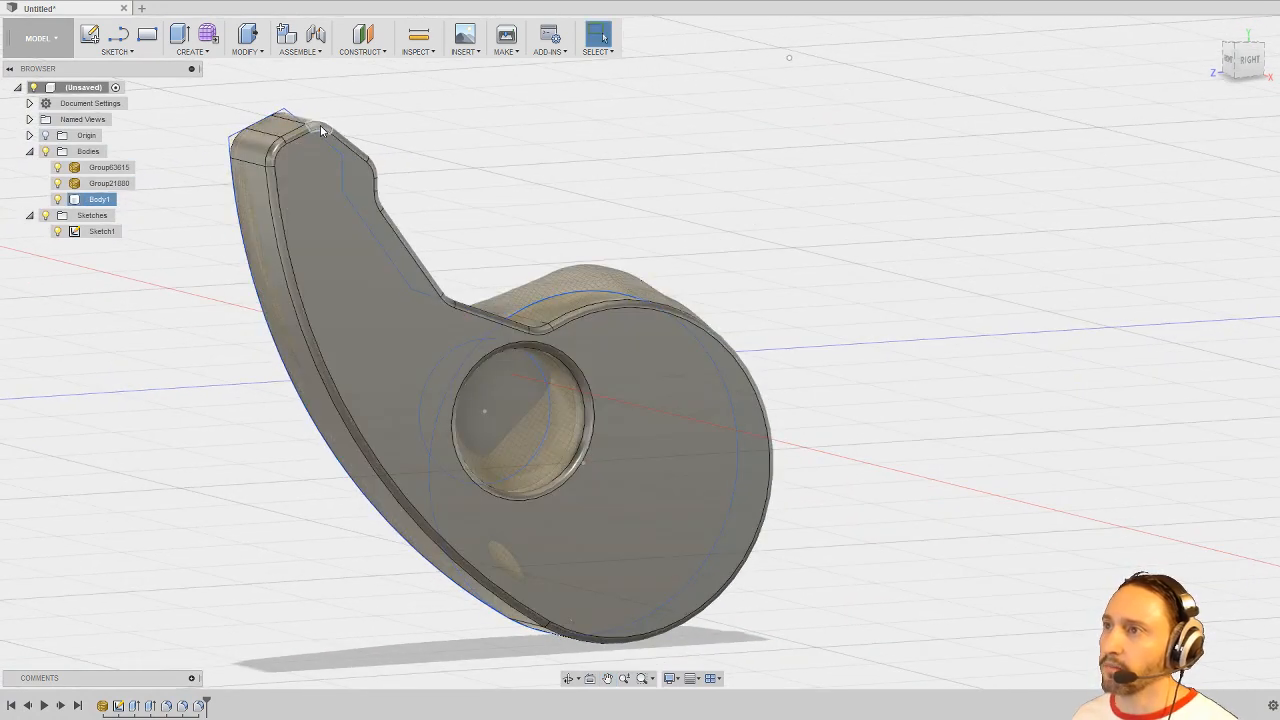
left_click(320, 126)
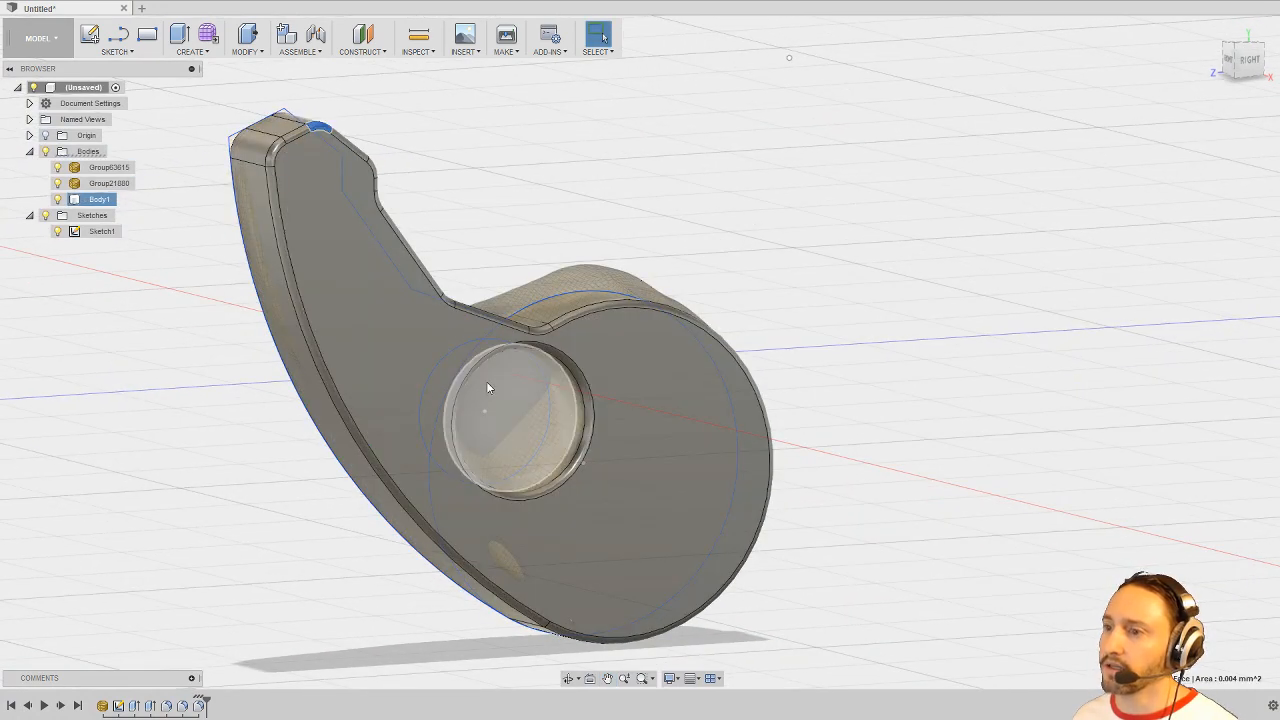
left_click(486, 381)
left_click(554, 359)
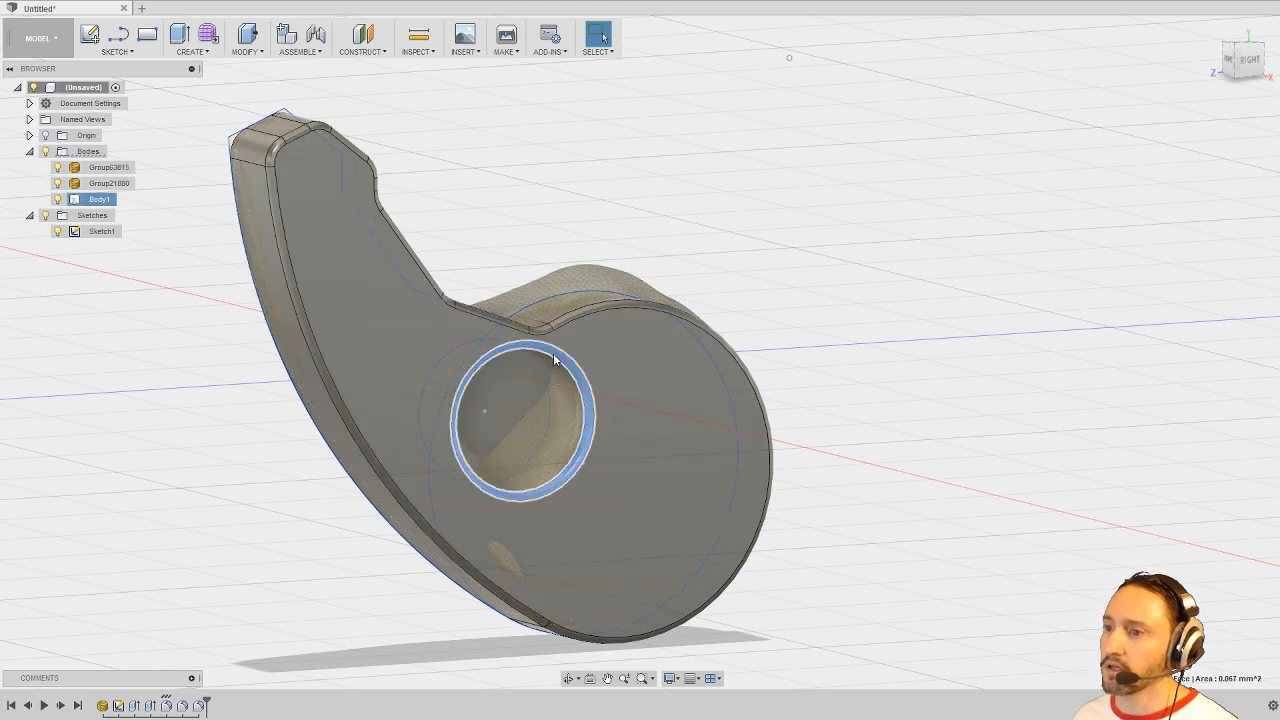
double_click(172, 710)
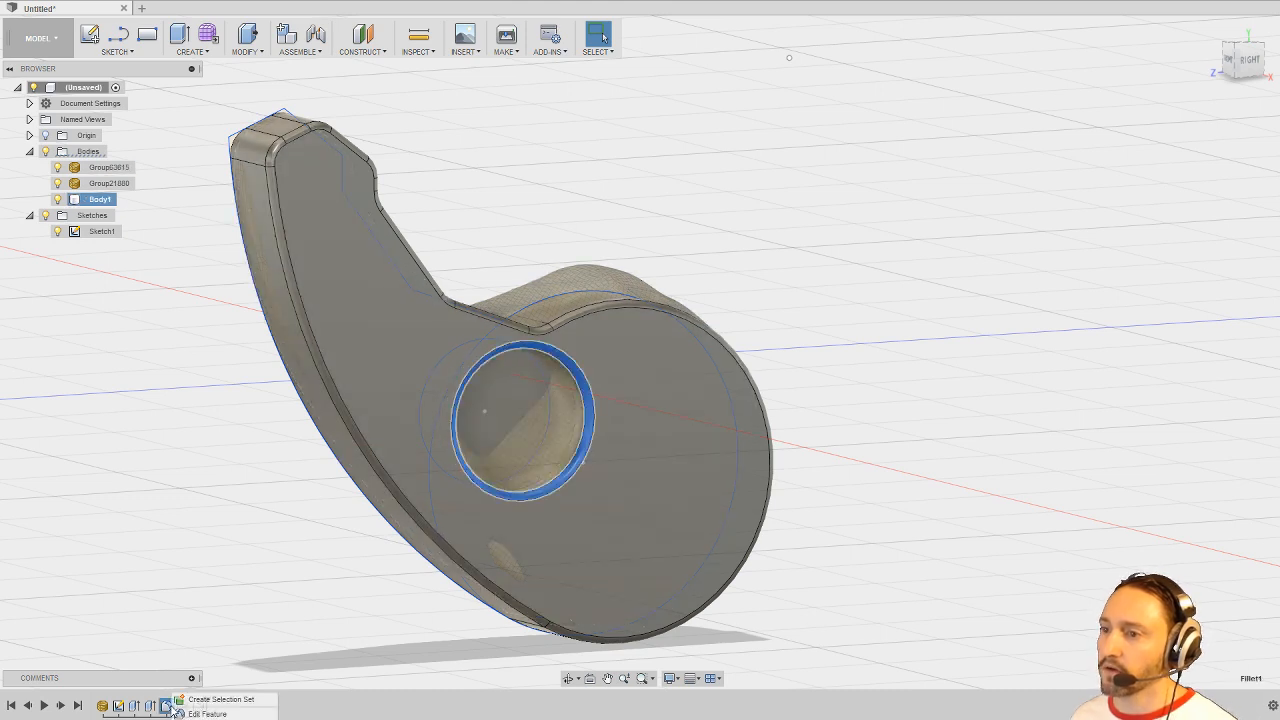
left_click(194, 715)
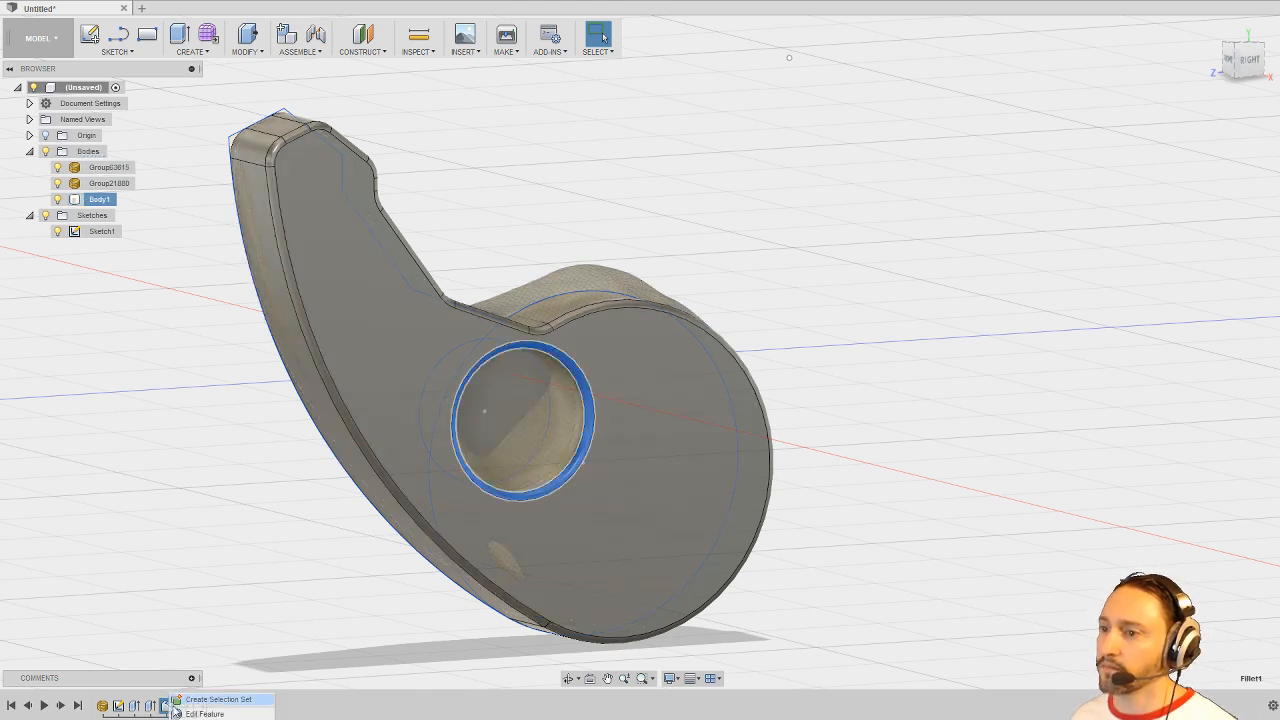
type("0.05")
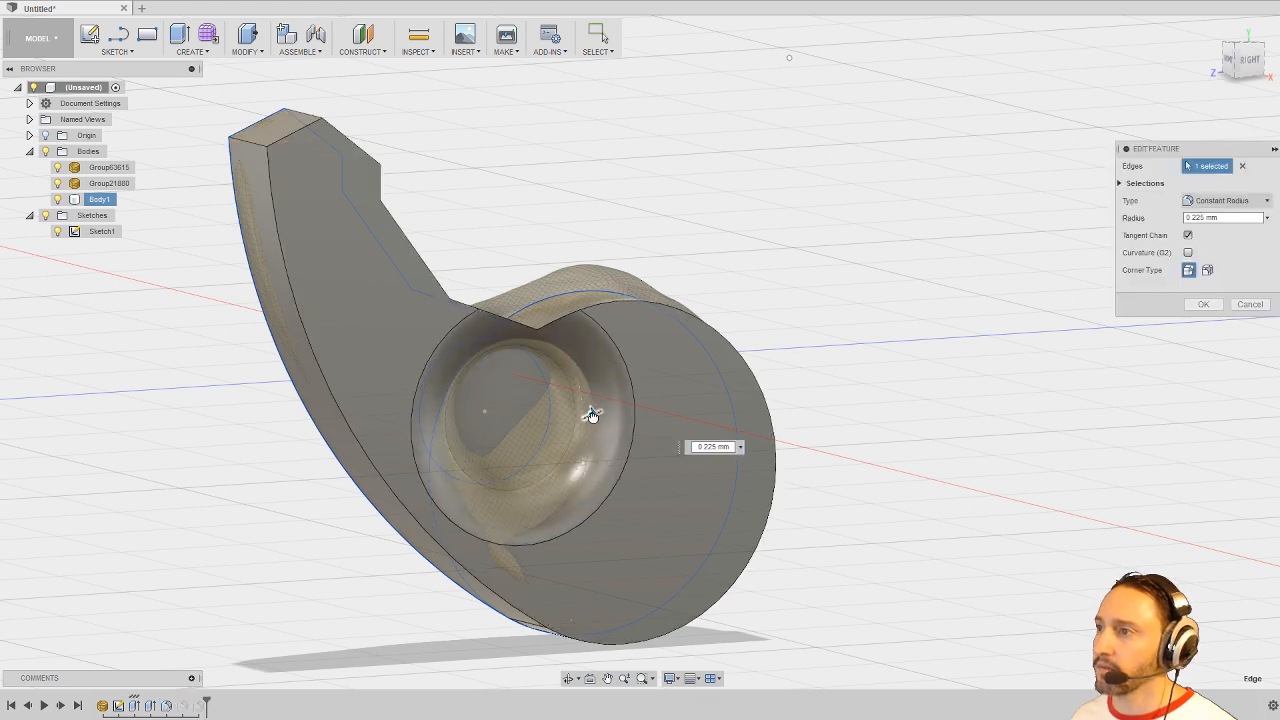
left_click(587, 417)
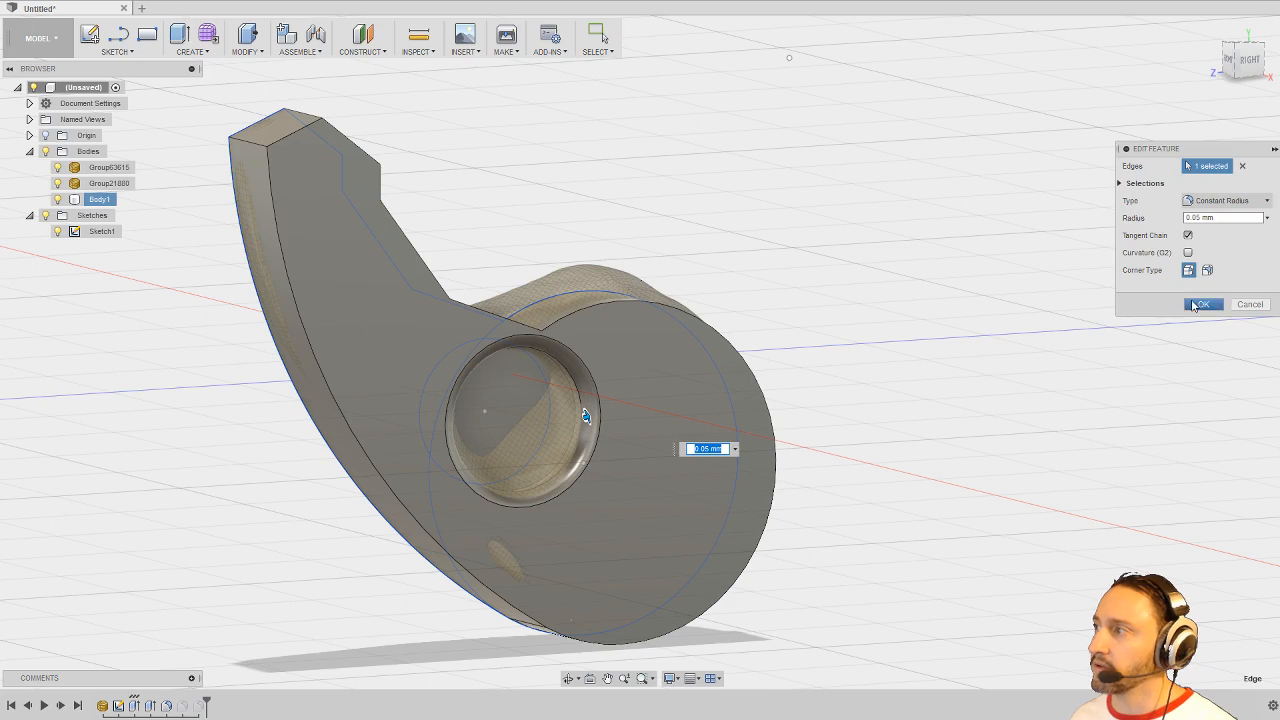
left_click(1200, 304)
Step: Cut a cylinder about 0.283 mm in diameter and 0.10 mm deep into the flat face, beside the large recess near the rounded end
middle_click_drag(717, 294, 677, 410, "shift")
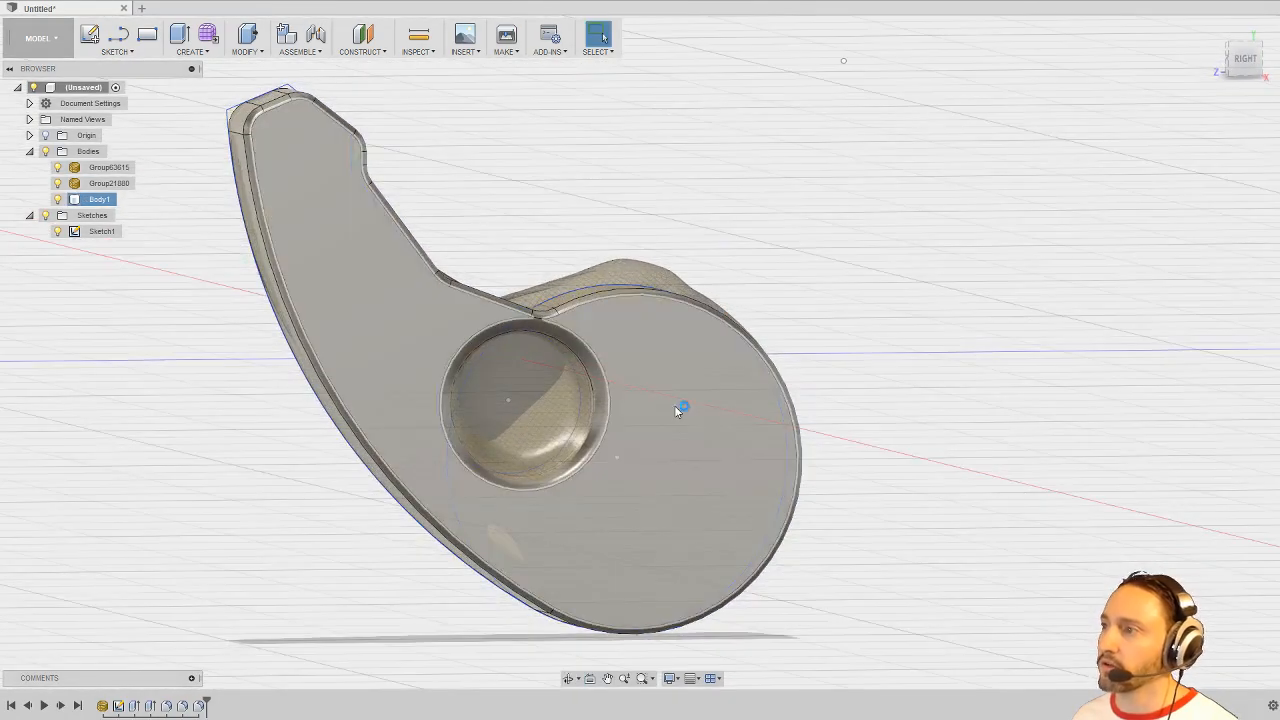
left_click(197, 52)
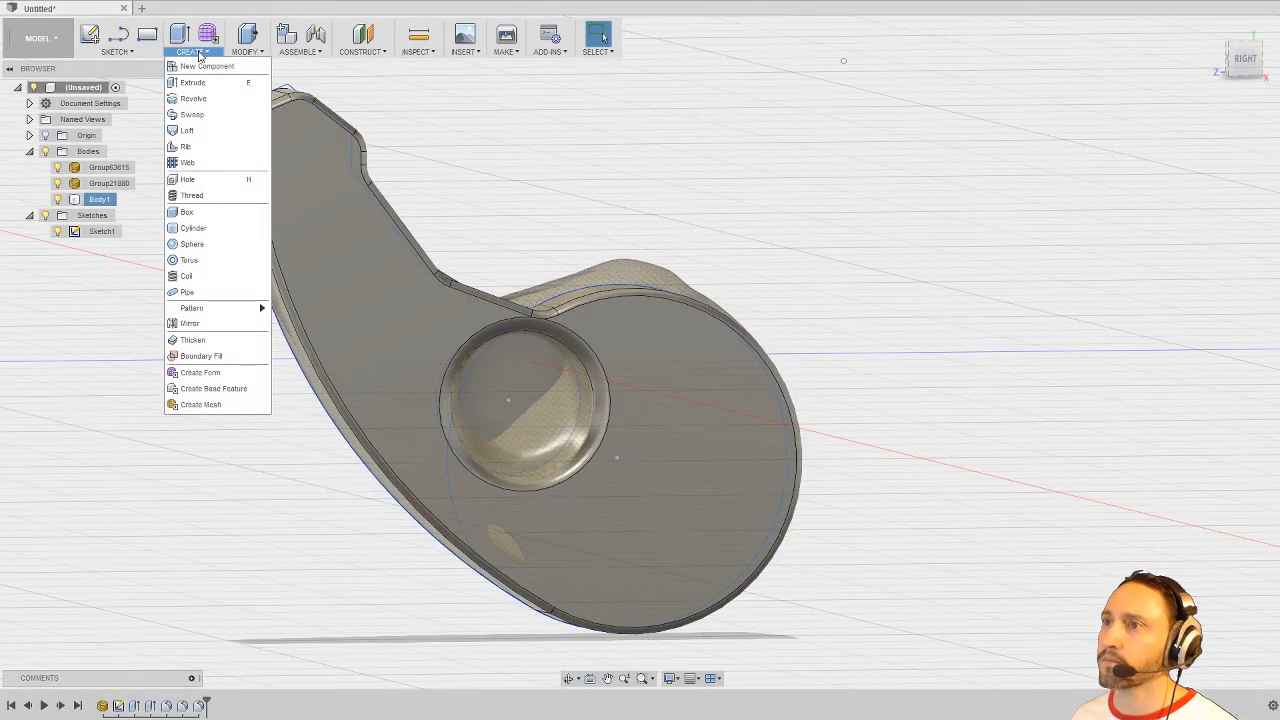
left_click(188, 212)
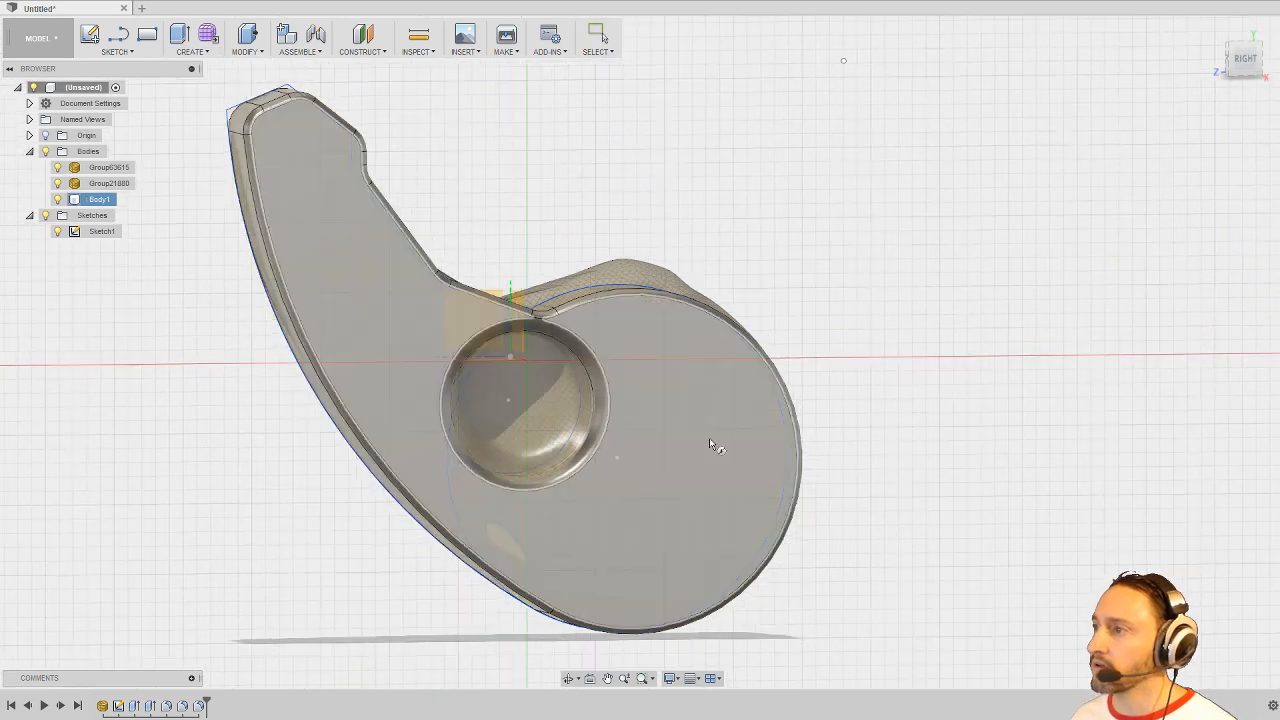
left_click(711, 445)
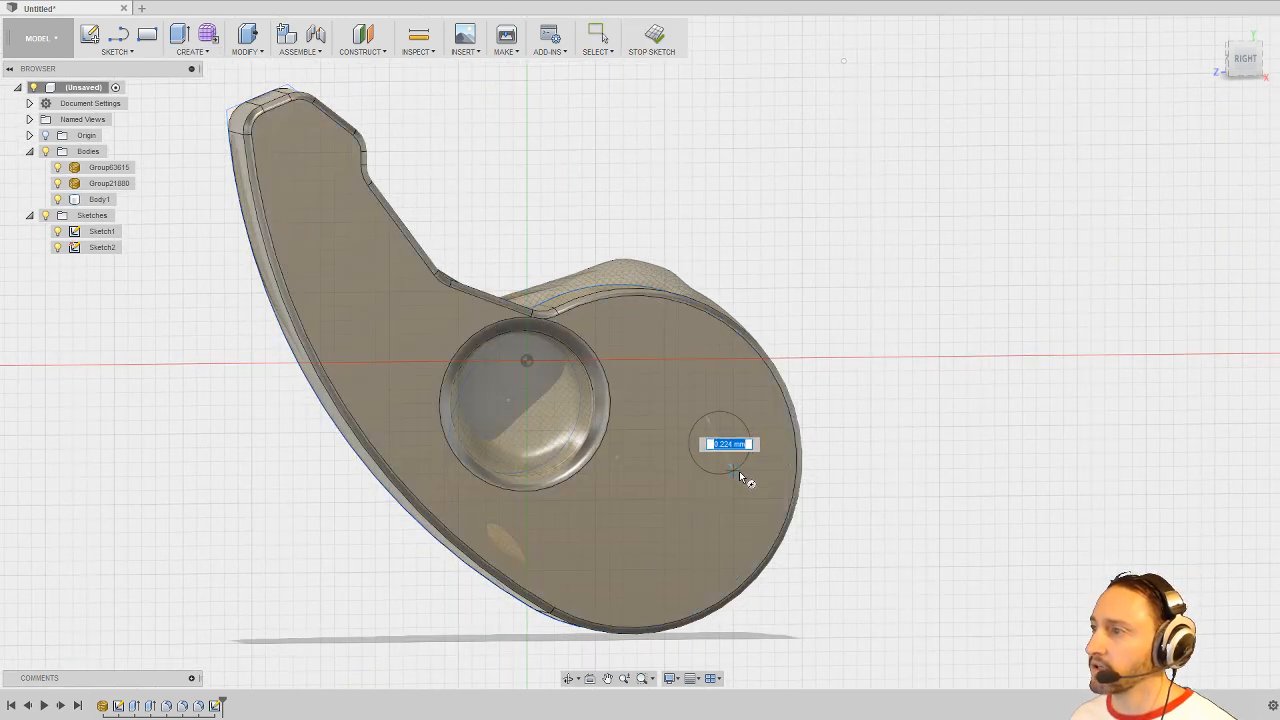
left_click(744, 476)
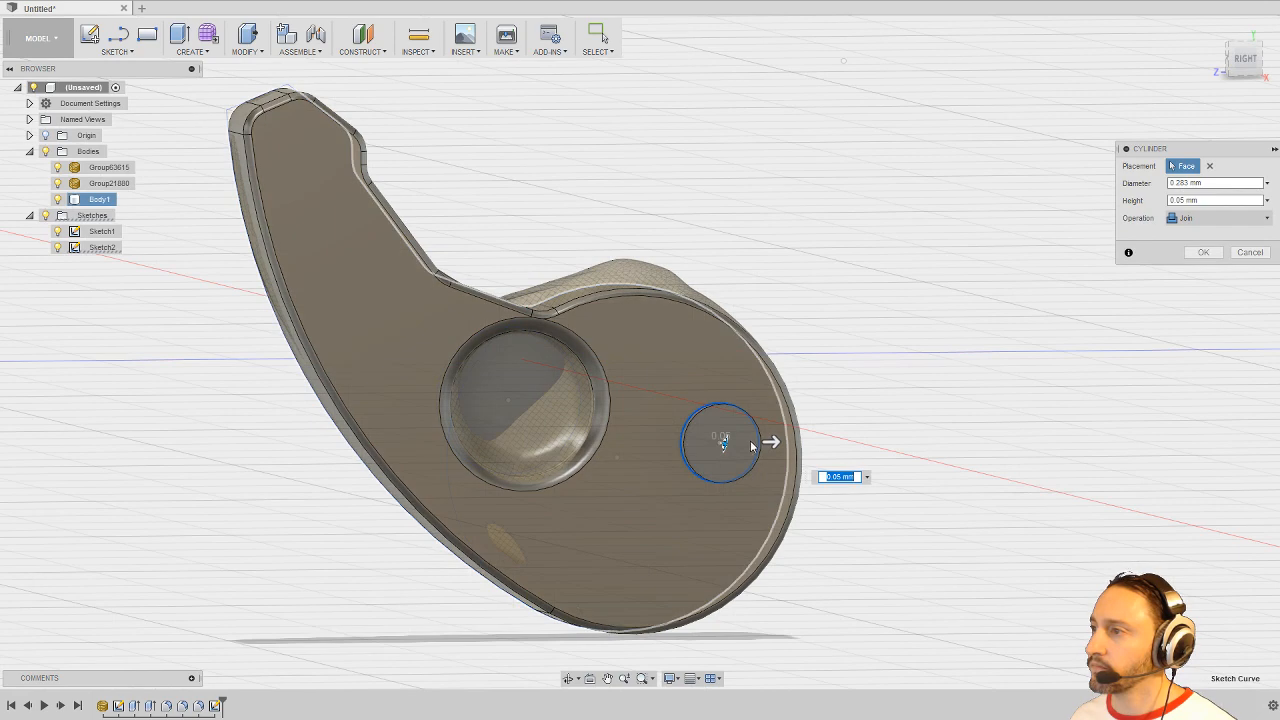
middle_click_drag(846, 366, 864, 331)
left_click_drag(731, 383, 711, 372)
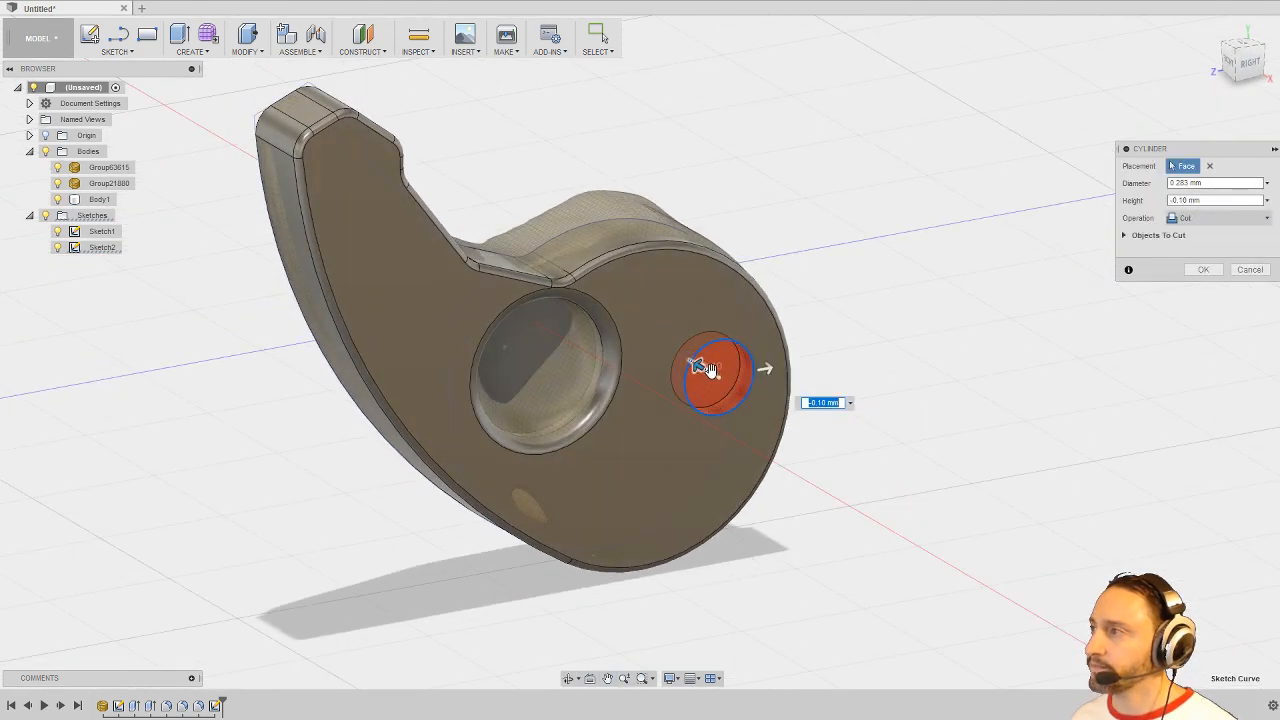
left_click(1192, 272)
Step: Hide the two mesh bodies and chamfer the small hole's bottom edge with an equal distance of 0.02 mm
middle_click_drag(937, 290, 826, 283)
scroll(828, 284, "up", 2)
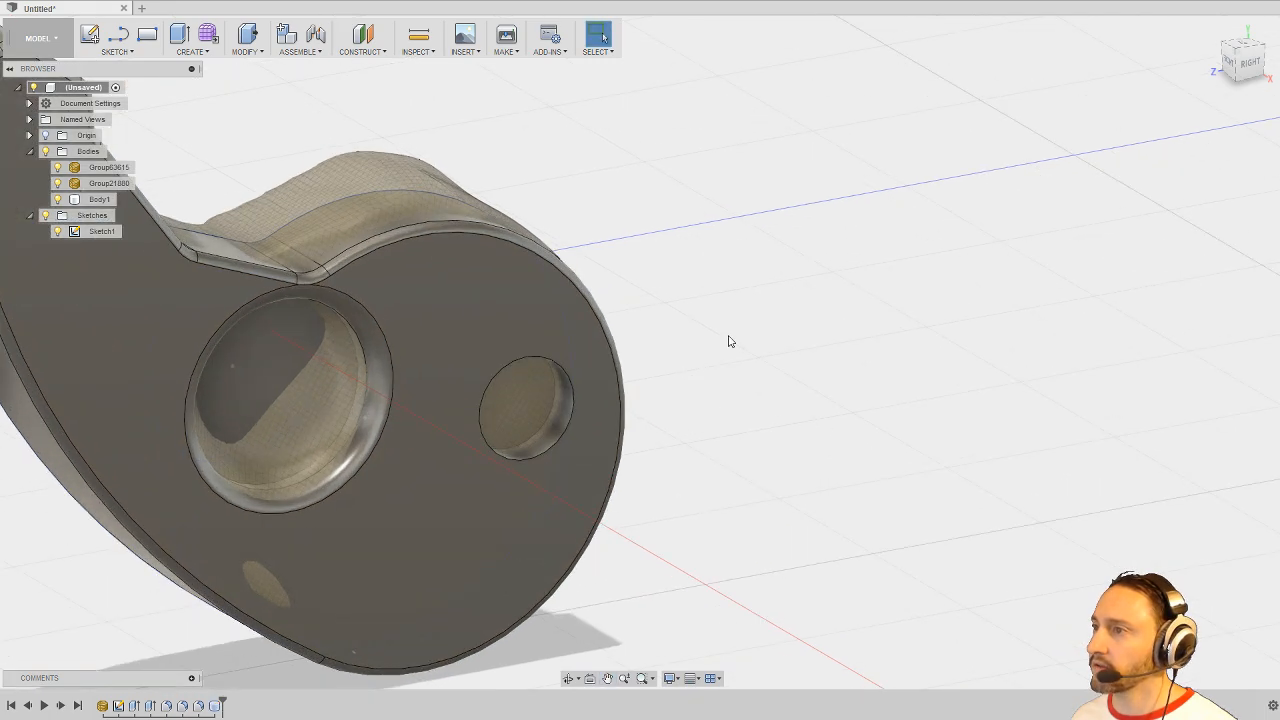
middle_click_drag(729, 340, 856, 343)
middle_click_drag(856, 343, 843, 394, "shift")
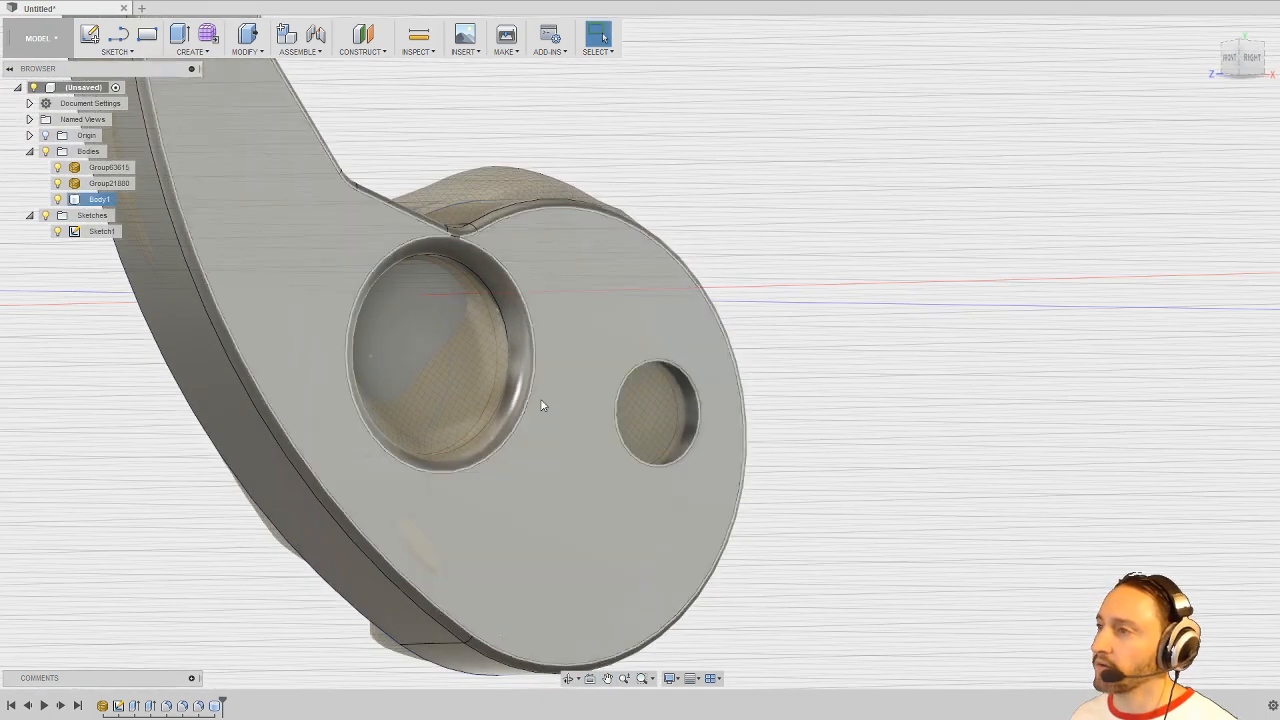
scroll(830, 410, "up", 2)
left_click(603, 397)
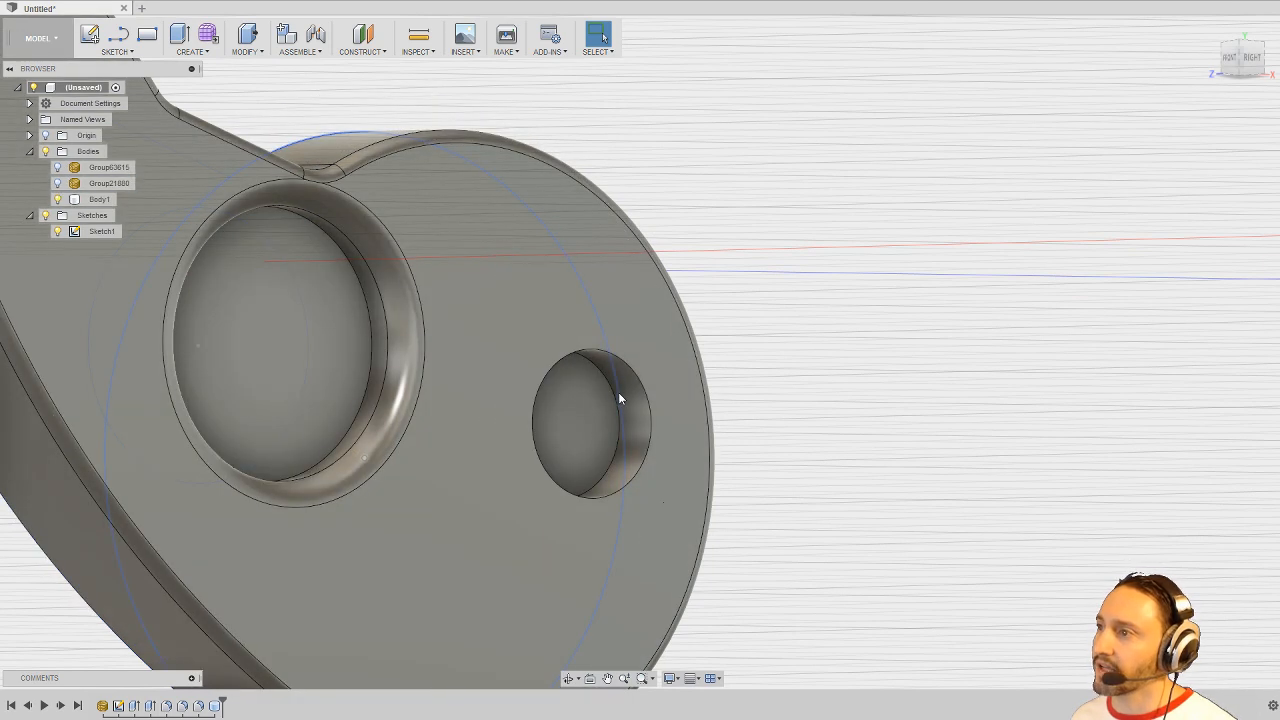
left_click(613, 396)
right_click(613, 396)
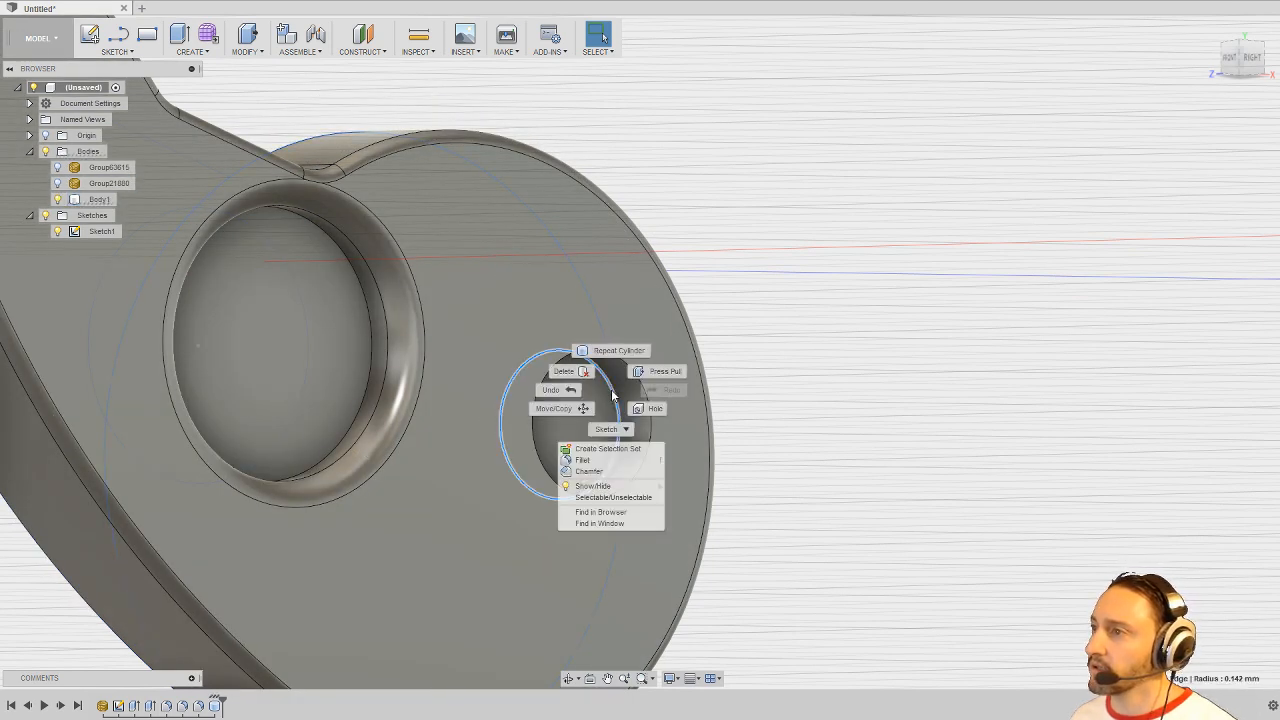
left_click(592, 470)
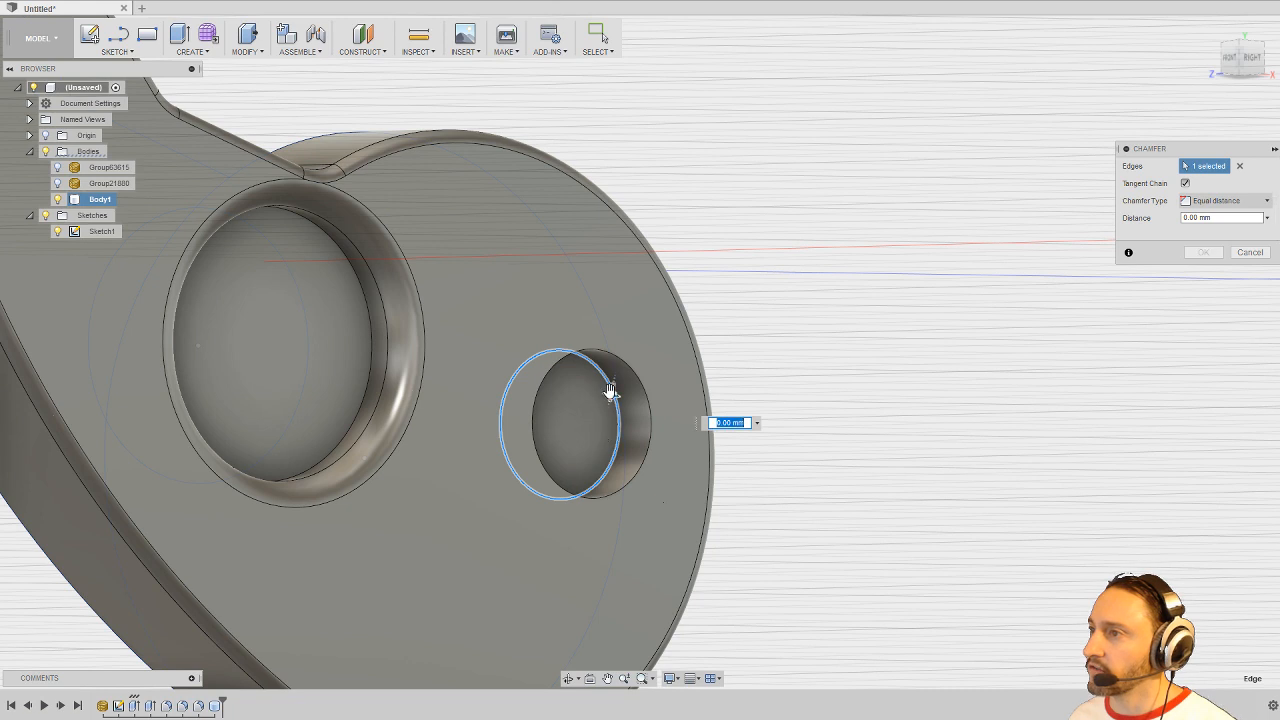
left_click_drag(611, 391, 611, 396)
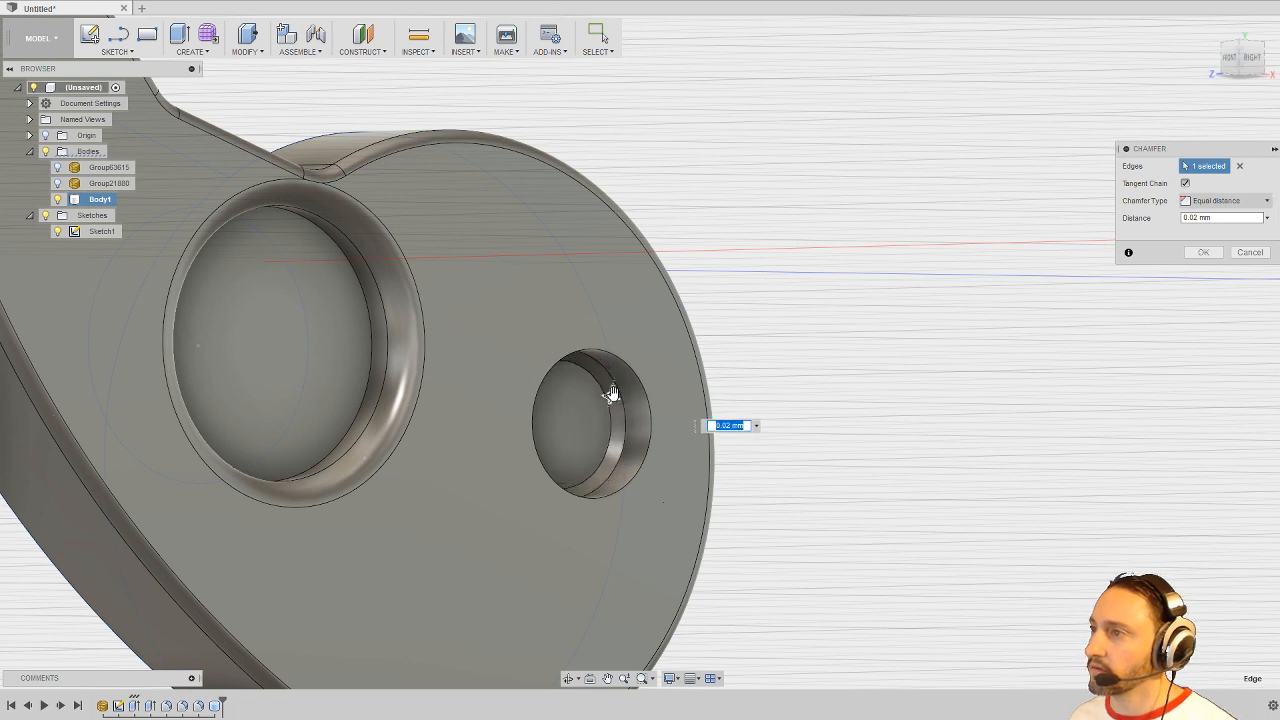
left_click(1203, 252)
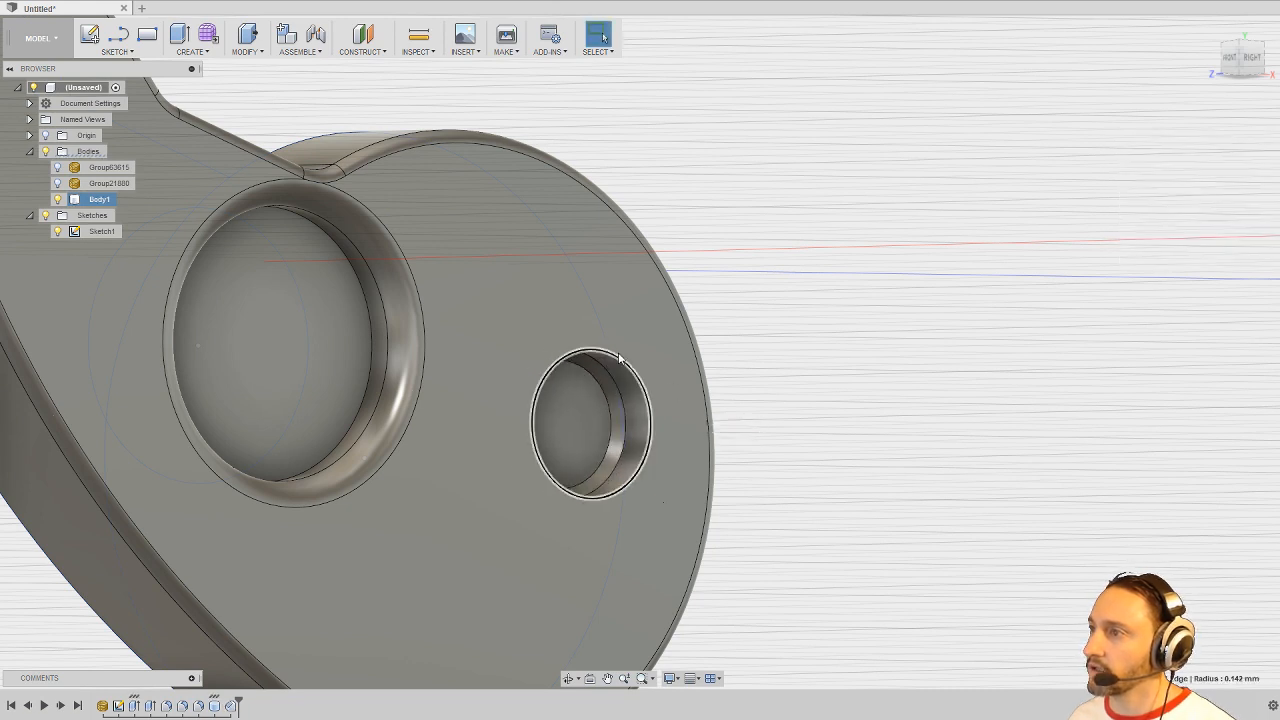
Step: Fillet the small hole's outer rim with a 0.03 mm radius and change its bottom chamfer distance to 0.03 mm
right_click(620, 395)
left_click(600, 422)
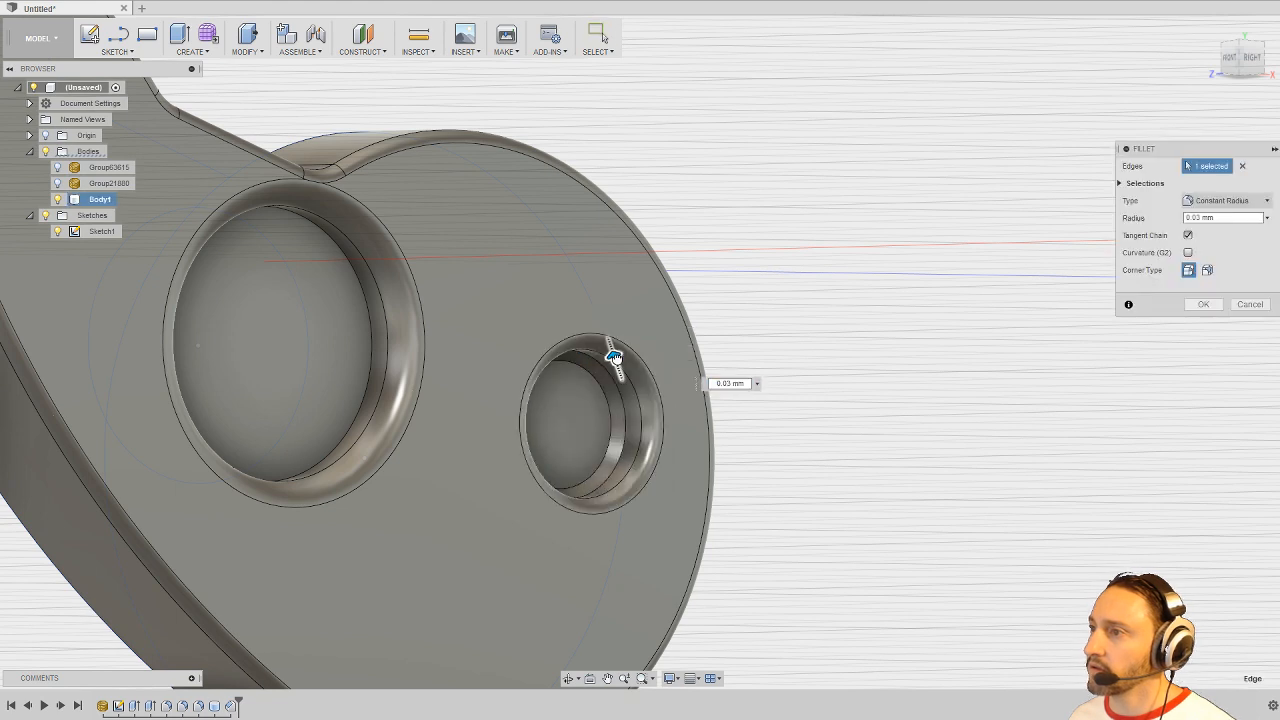
left_click(1200, 308)
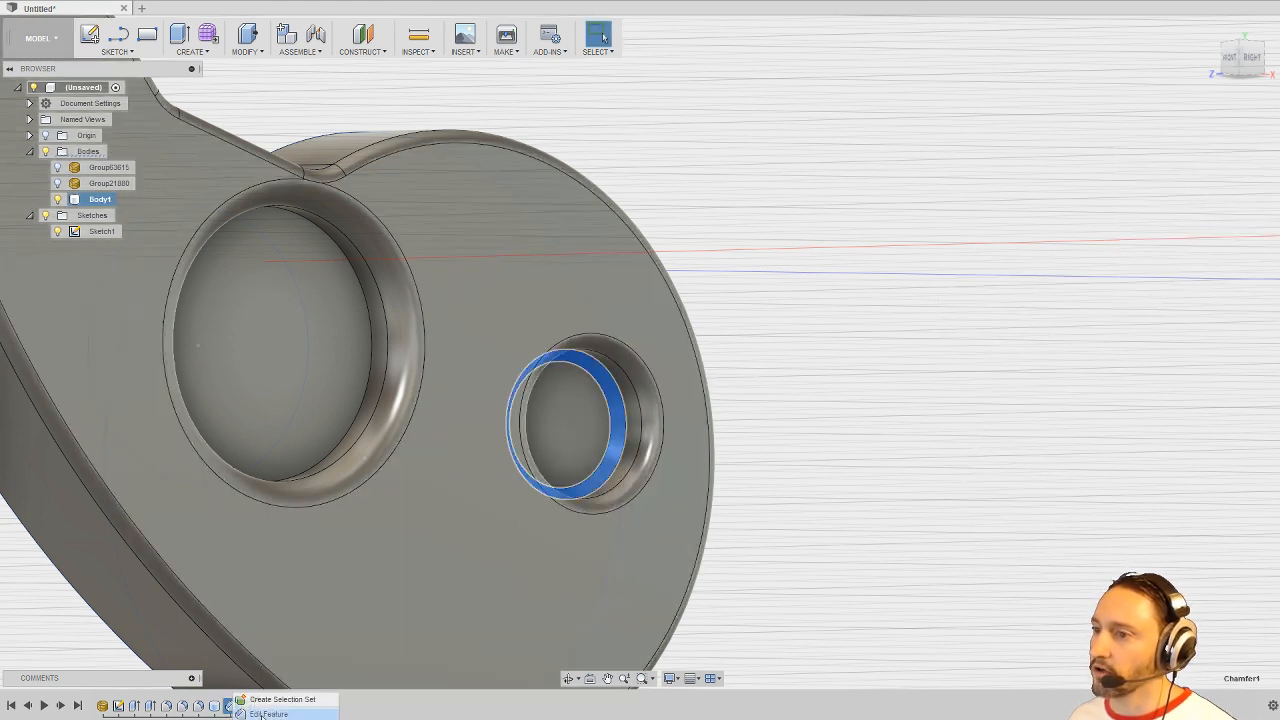
double_click(231, 707)
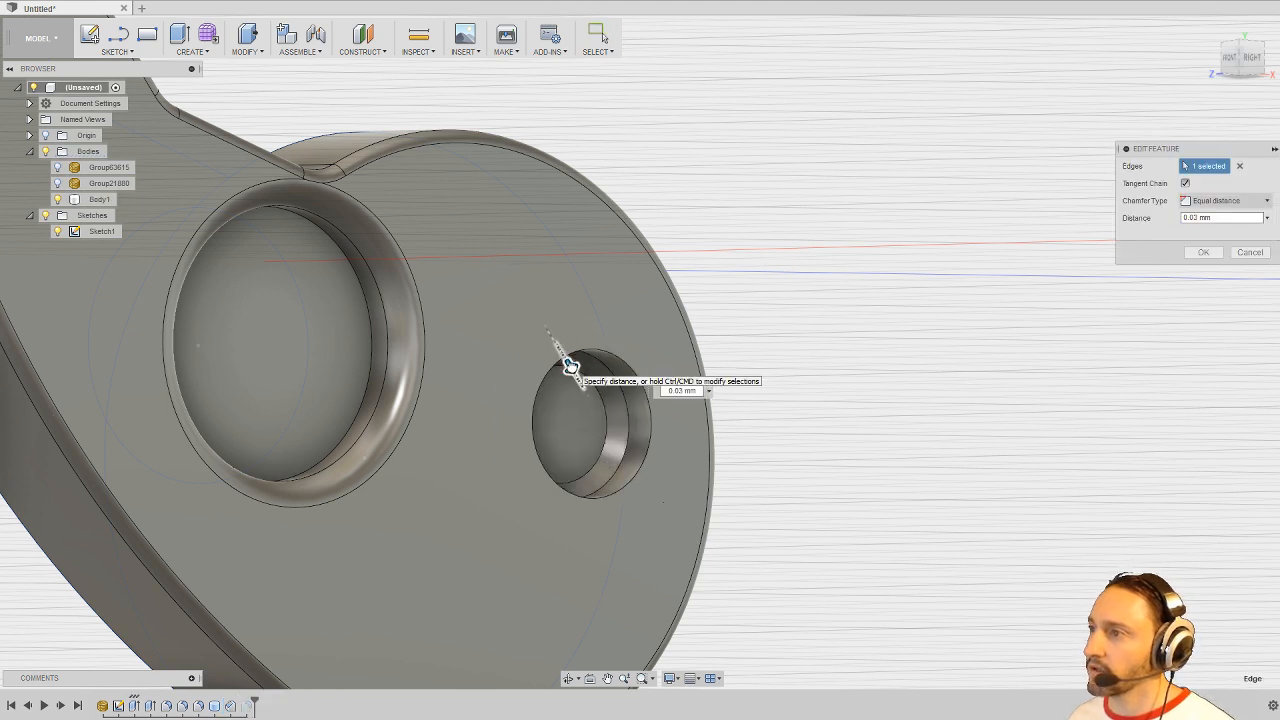
left_click(1203, 252)
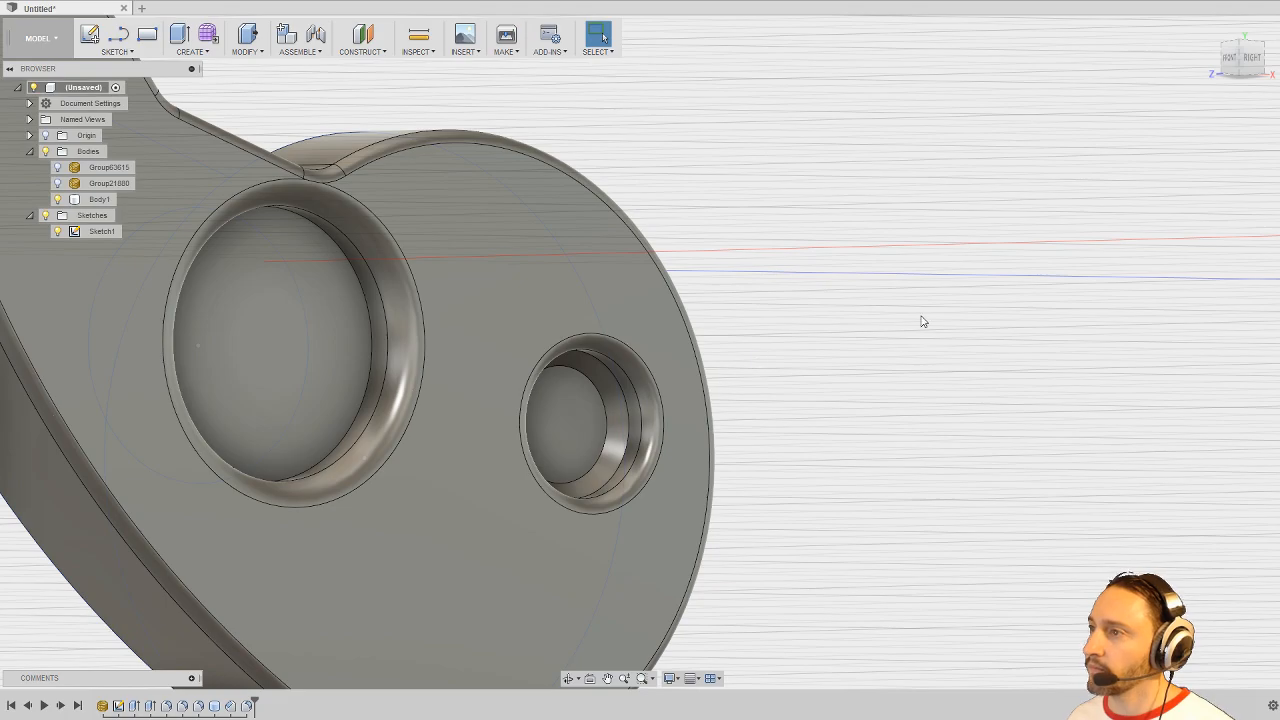
Step: Examine the horn part with its two recesses and rounded edges from several angles
middle_click_drag(924, 322, 997, 325)
scroll(997, 323, "down", 3)
middle_click_drag(978, 230, 956, 322)
scroll(974, 307, "up", 2)
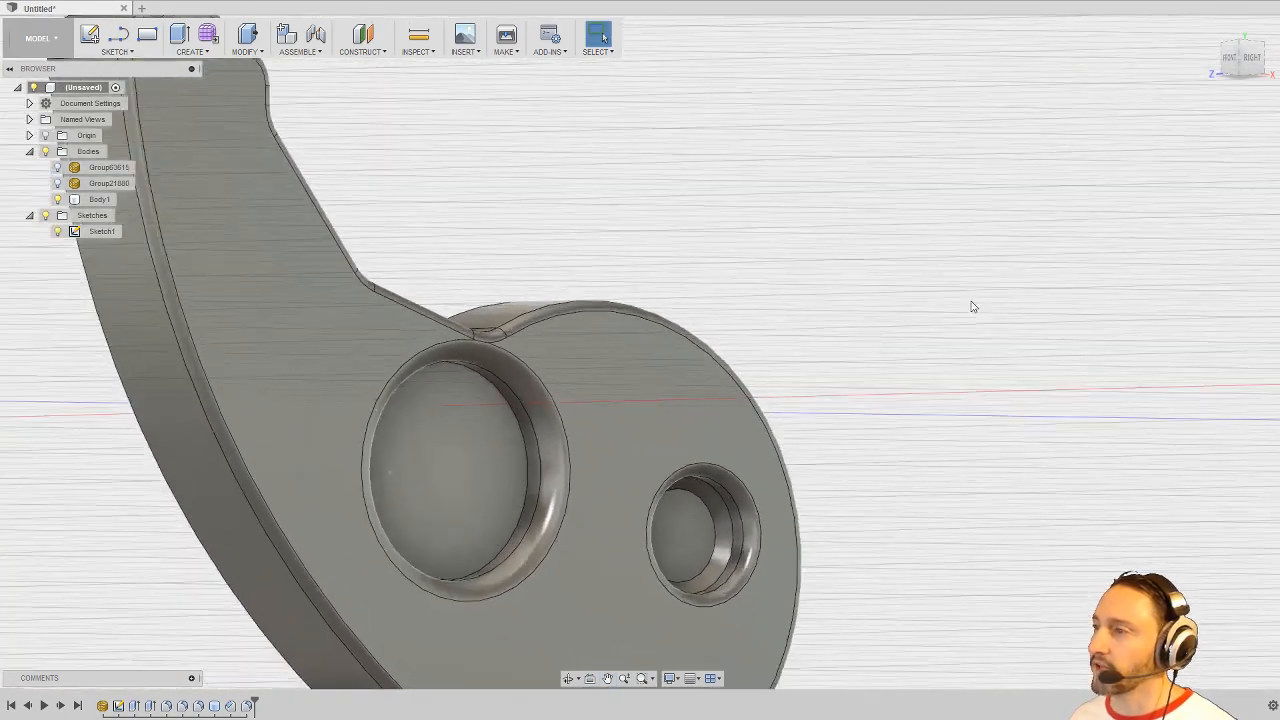
scroll(974, 307, "down", 3)
middle_click_drag(974, 243, 846, 335)
middle_click_drag(846, 335, 870, 322, "shift")
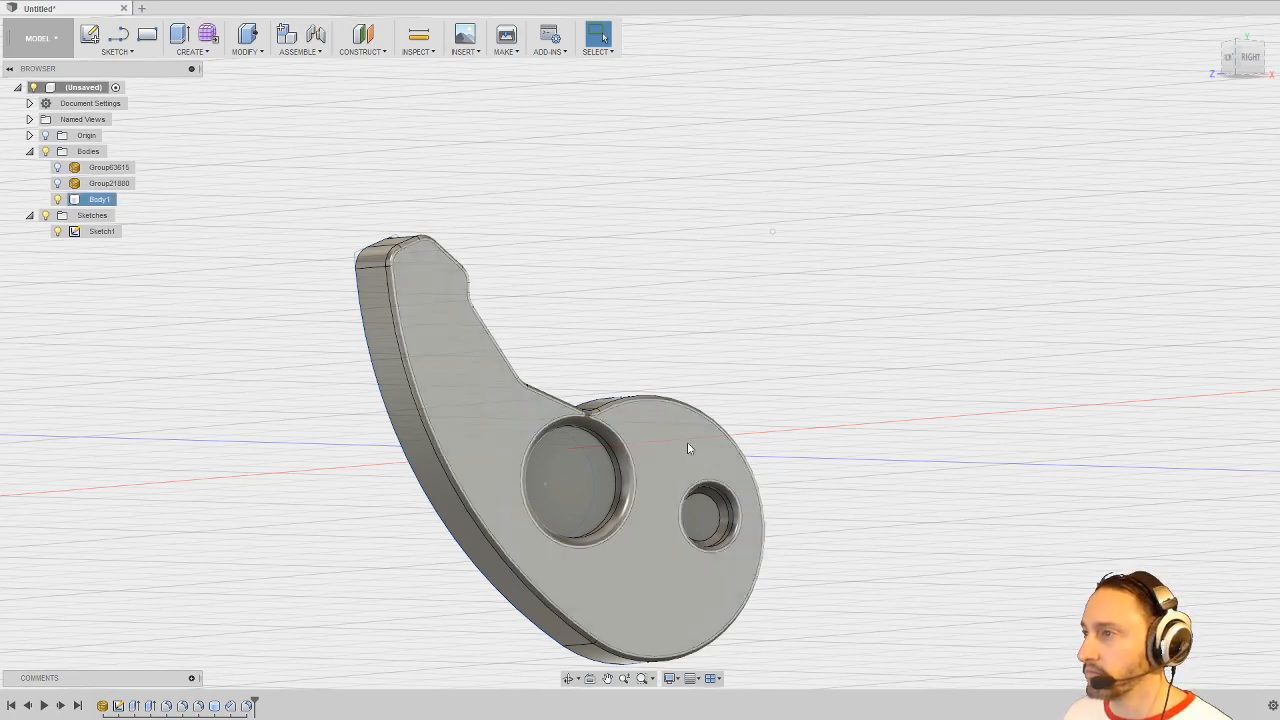
middle_click_drag(751, 323, 812, 258, "shift")
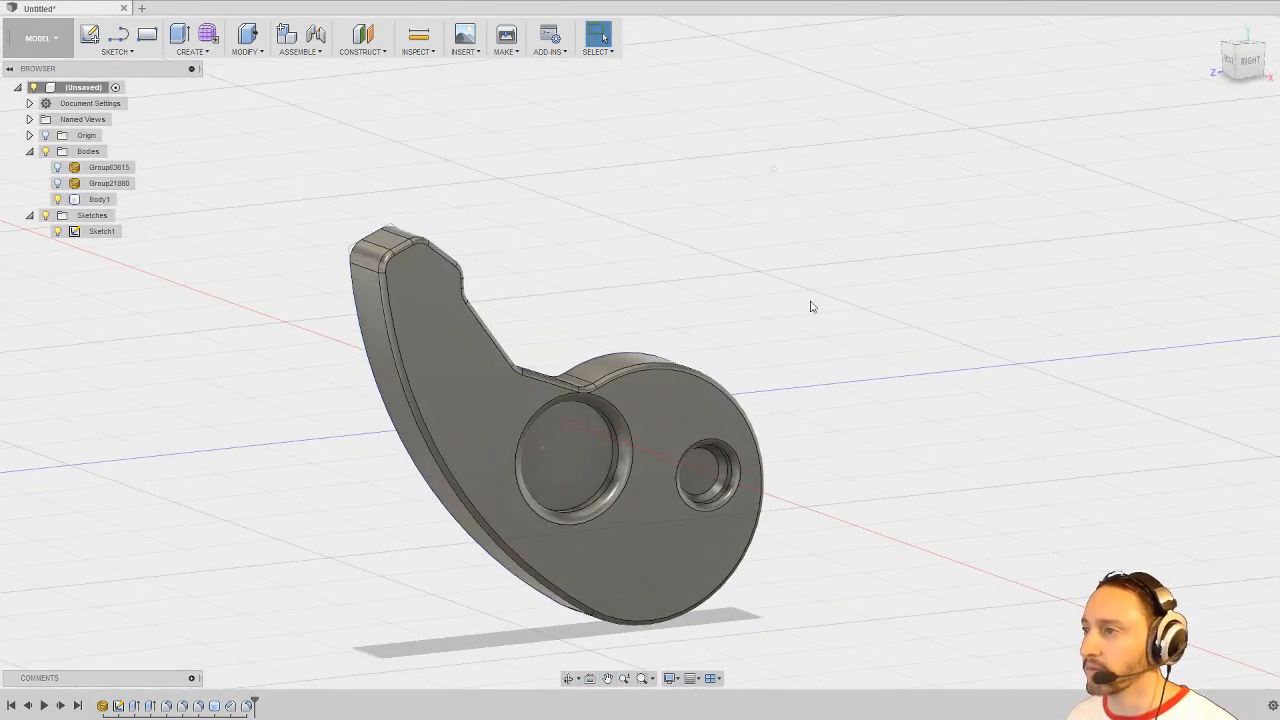
middle_click_drag(952, 295, 937, 296, "shift")
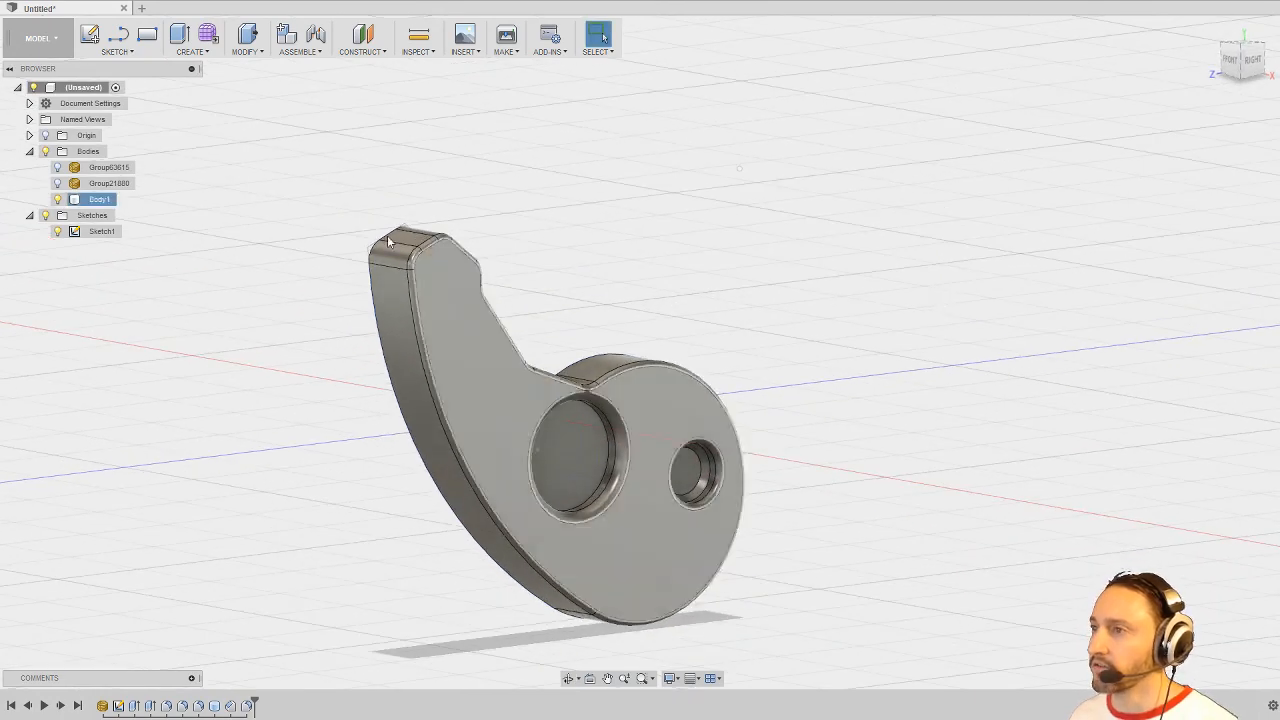
mouse_move(842, 271)
middle_mouse_down("shift")
mouse_move(800, 271)
mouse_move(849, 263)
middle_mouse_up("shift")
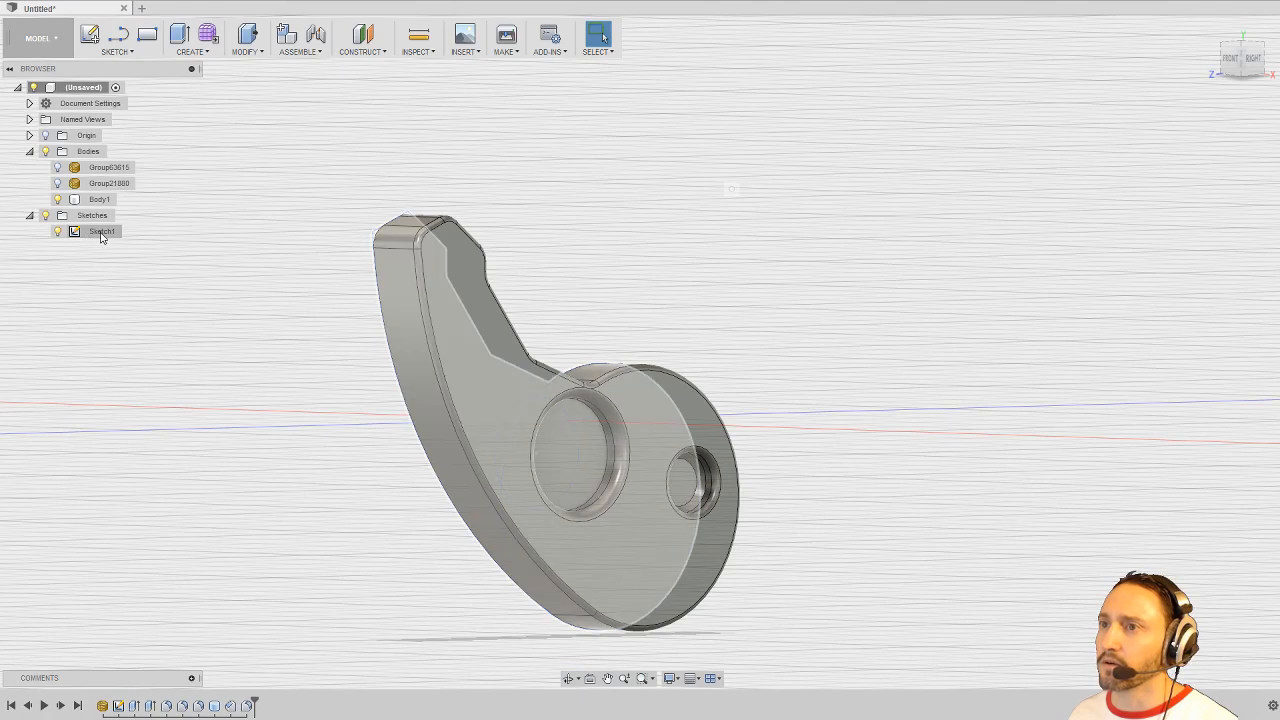
Step: Open Sketch1, the horn part's base profile, for editing from its history
left_click(118, 706)
right_click(118, 706)
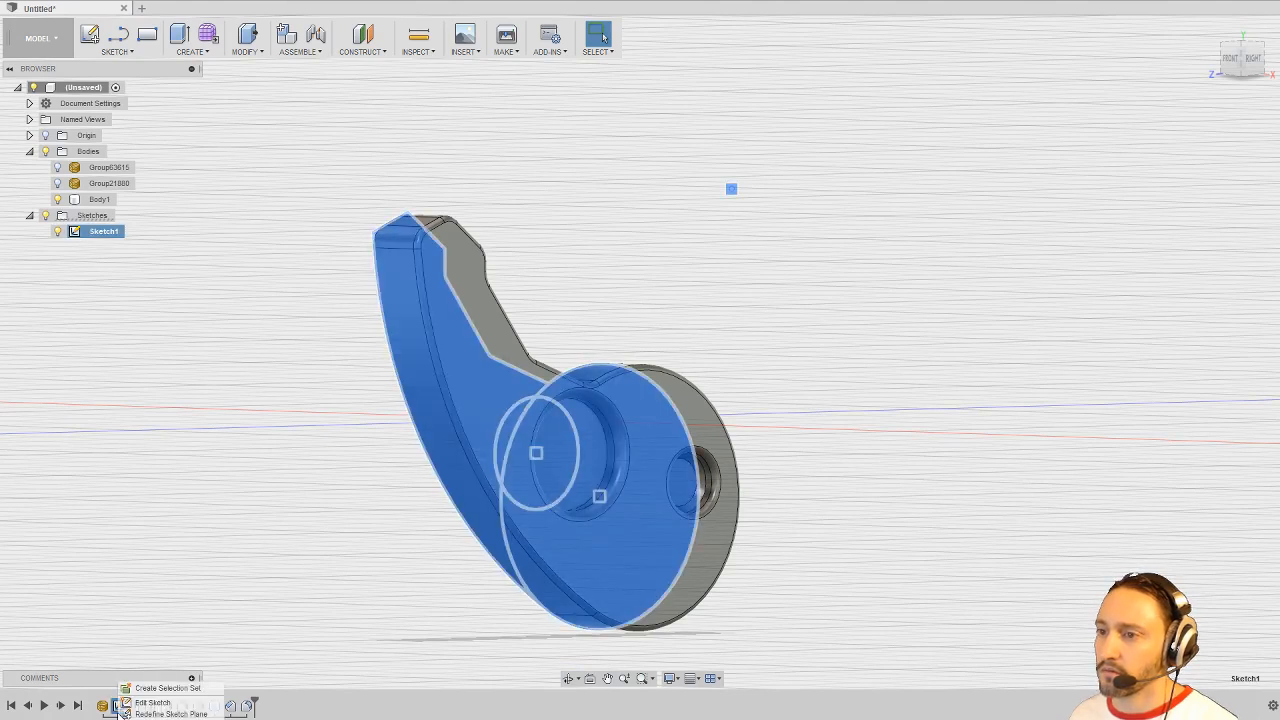
left_click(150, 703)
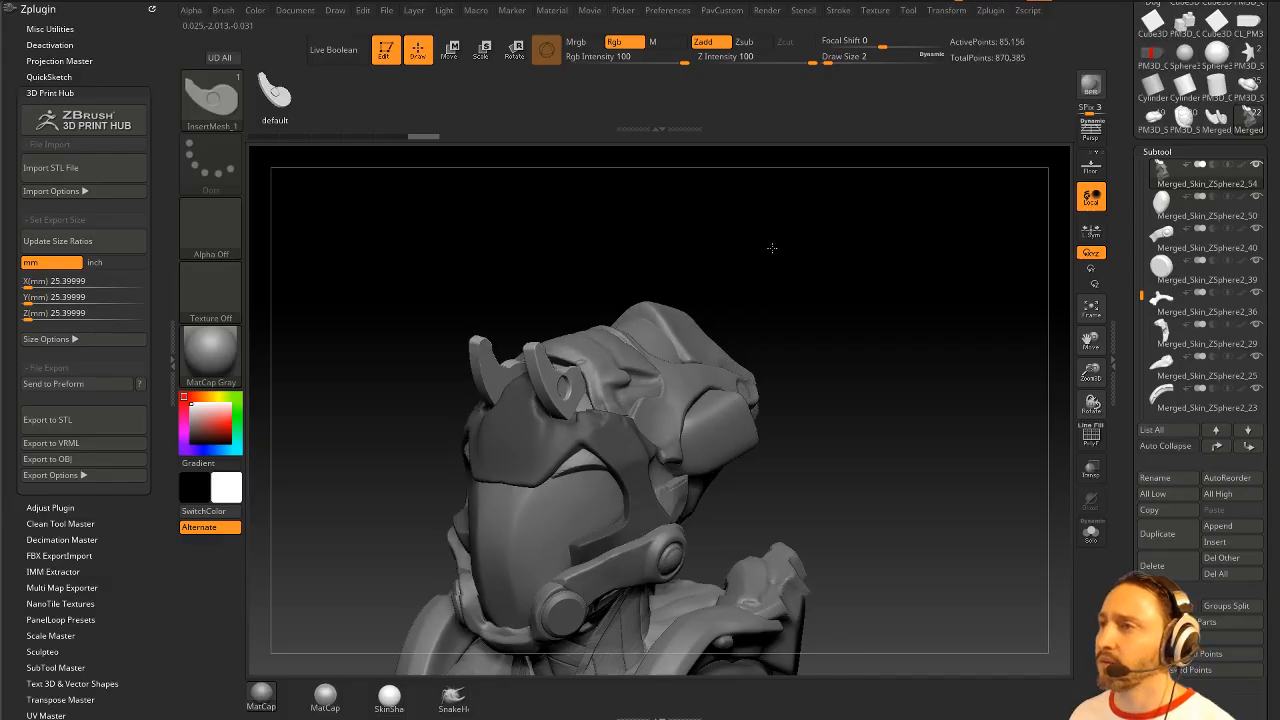
Step: Clear the canvas, choose the Cube3D primitive and draw it on the canvas in Edit mode
mouse_move(768, 249)
left_mouse_down()
mouse_move(394, 71)
mouse_move(700, 232)
left_mouse_up()
key("ctrl+n")
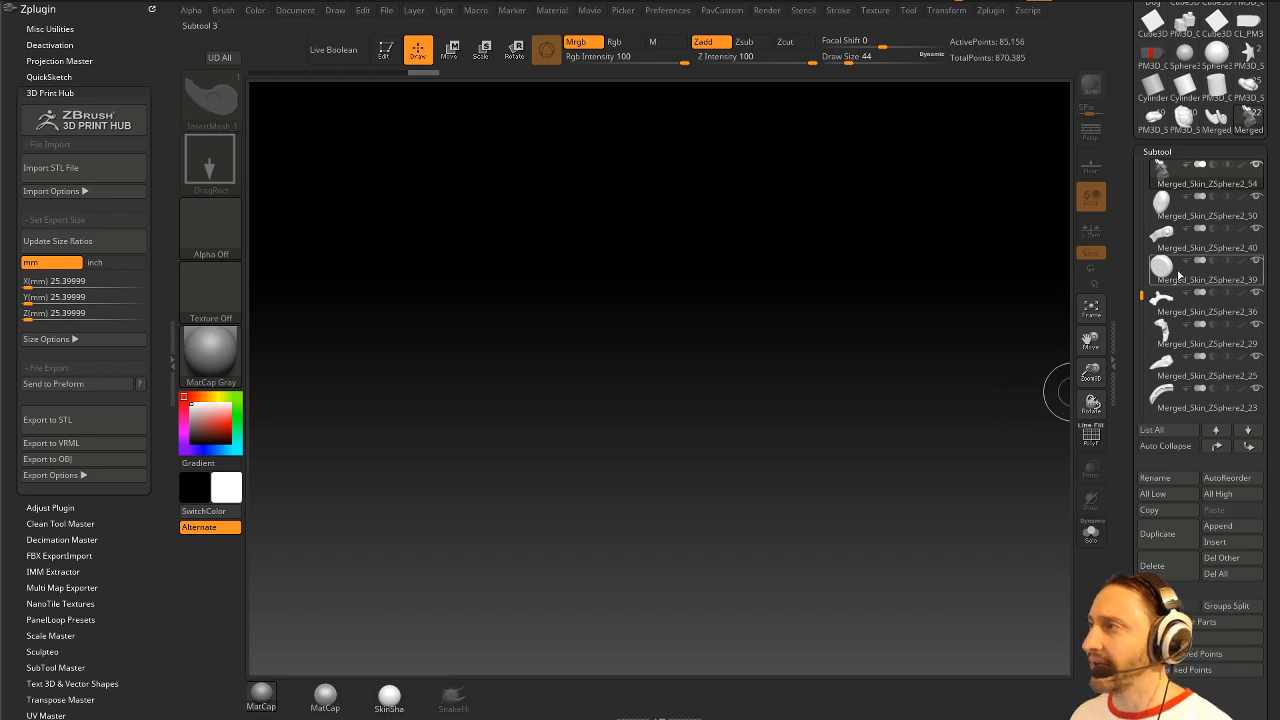
left_click_drag(1132, 153, 1149, 571)
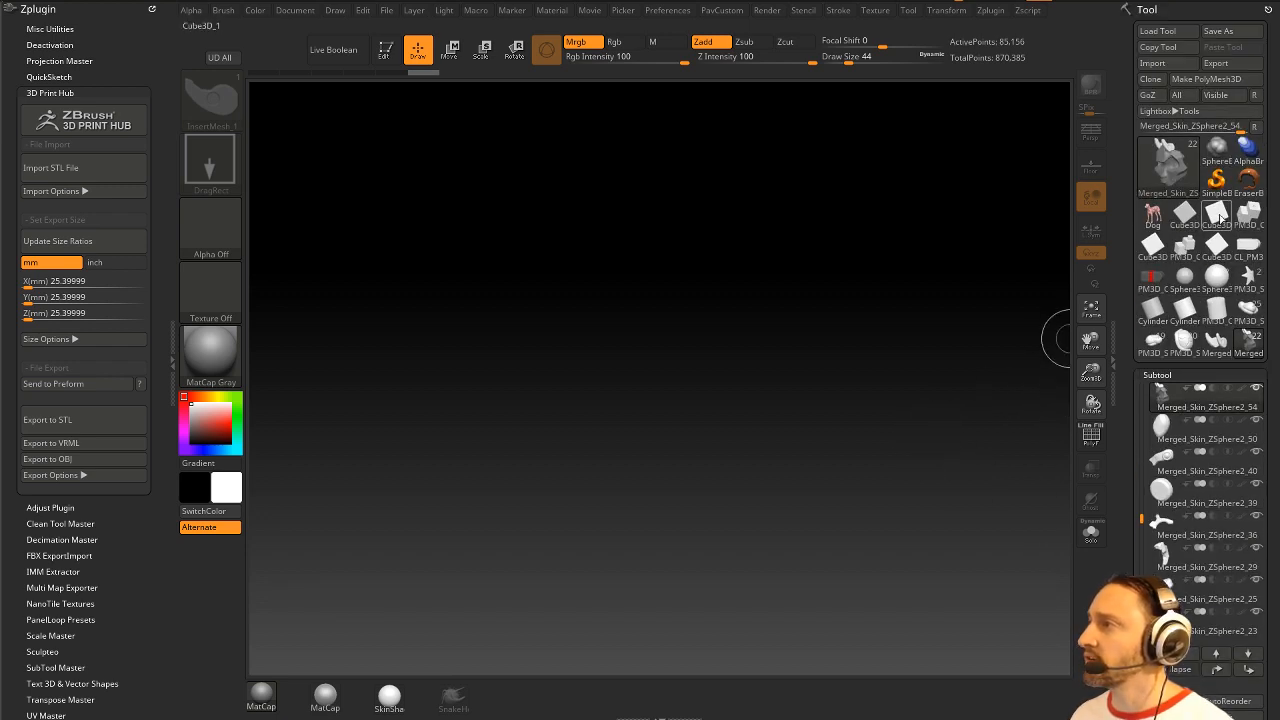
mouse_move(1198, 273)
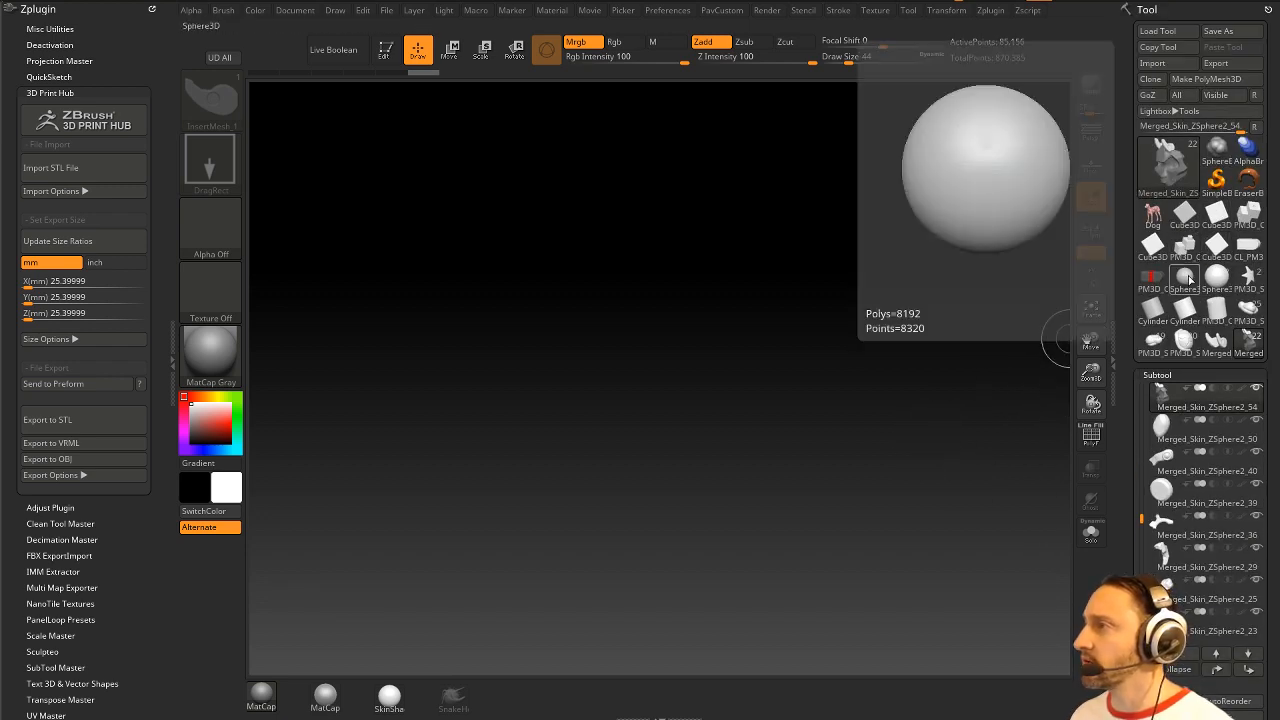
left_click(1153, 244)
left_click_drag(644, 432, 476, 186)
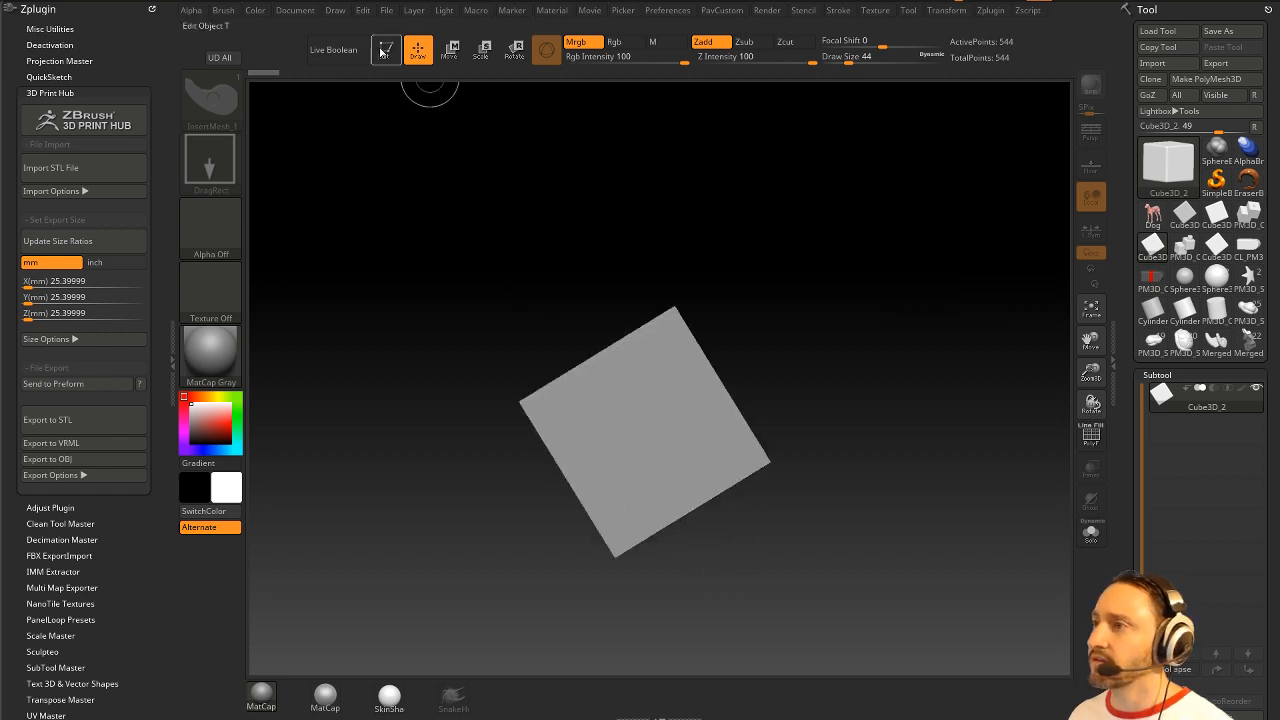
left_click(386, 50)
Step: Show the cube's polyframe and convert the primitive into an editable PolyMesh3D
left_click(1091, 437)
left_click_drag(952, 425, 918, 501, "shift")
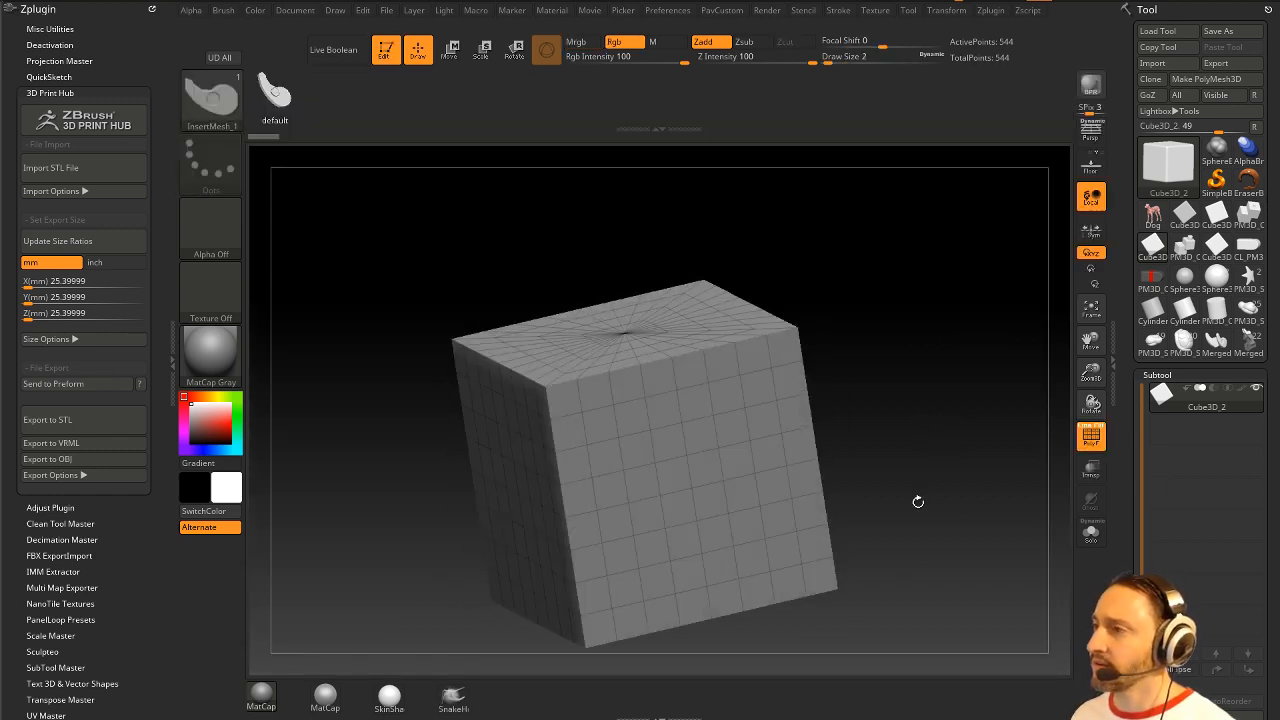
left_click(1206, 79)
left_click_drag(896, 334, 828, 346)
Step: Switch to the ZModeler brush and set its polygon action to QMesh
key("b")
key("z")
key("m")
mouse_move(625, 375)
left_mouse_down("alt")
mouse_move(622, 416)
mouse_move(695, 400)
mouse_move(697, 437)
left_mouse_up("alt")
left_click_drag(860, 358, 680, 395)
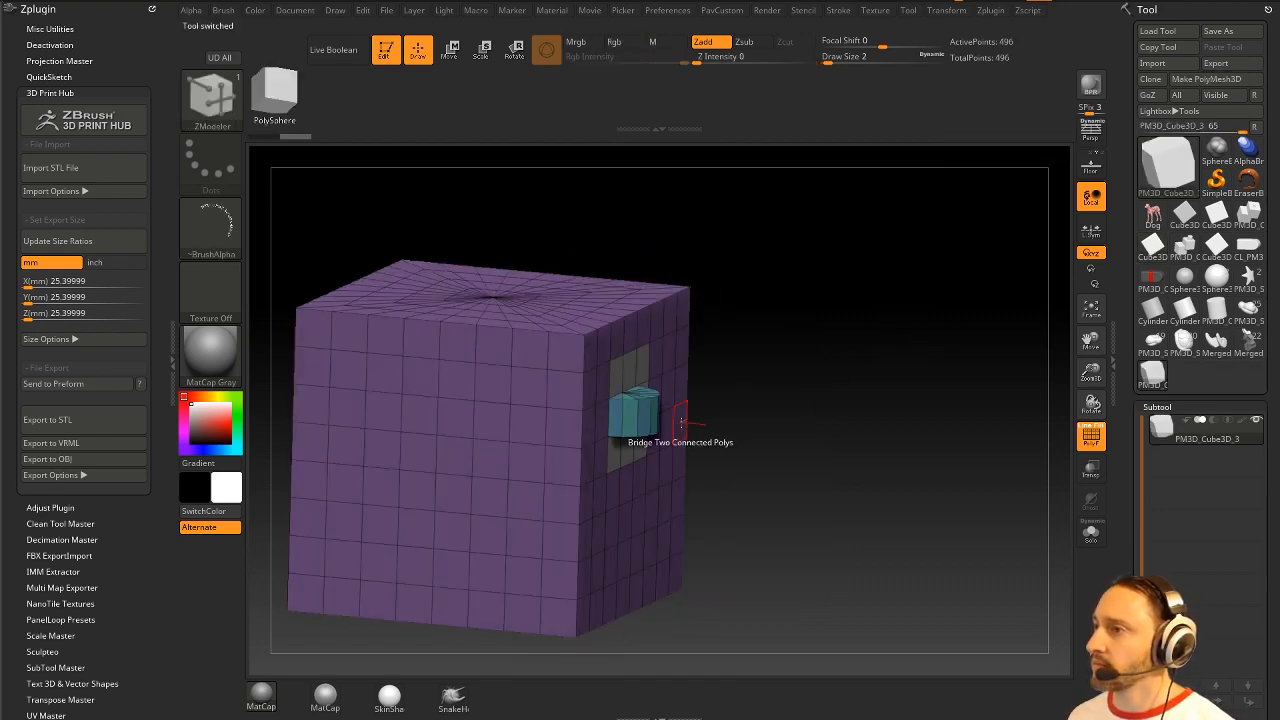
key("space")
left_click(708, 182)
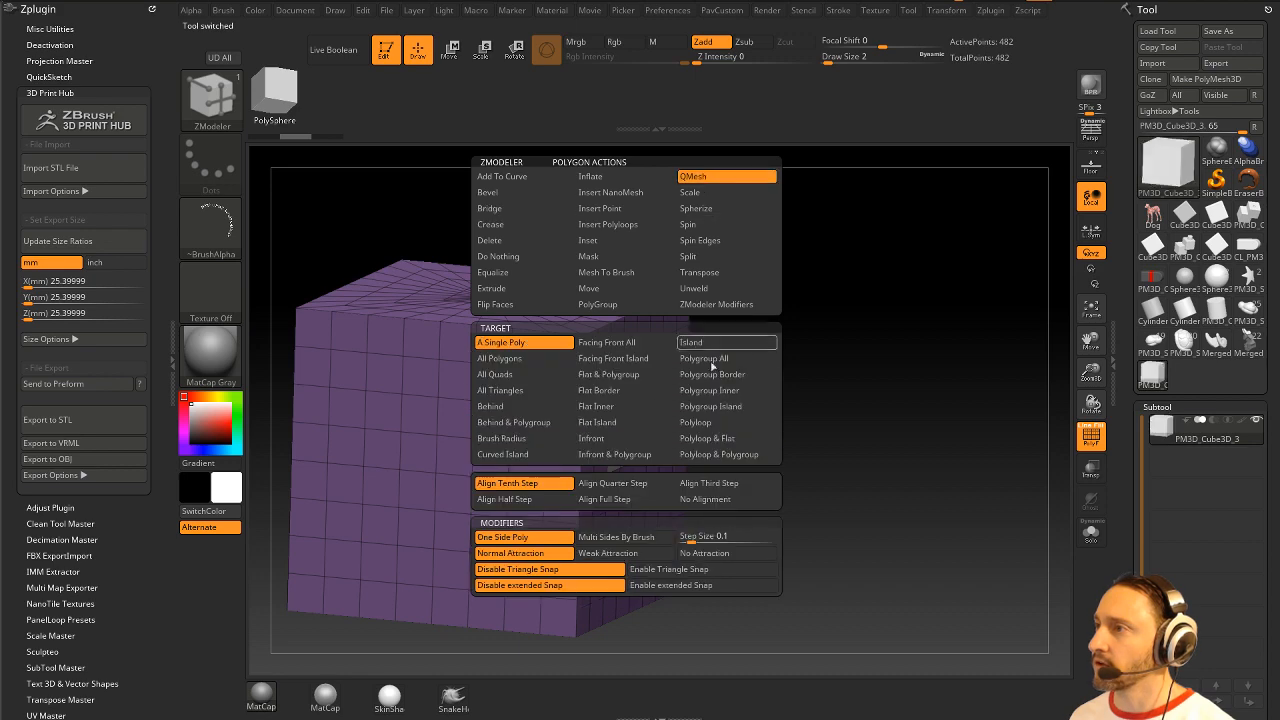
Step: Extrude a three-by-three patch of polygons outward from the cube's side face with QMesh
left_click_drag(793, 342, 705, 420)
mouse_move(888, 391)
left_mouse_down()
mouse_move(897, 374)
mouse_move(872, 389)
mouse_move(908, 400)
left_mouse_up()
key("1")
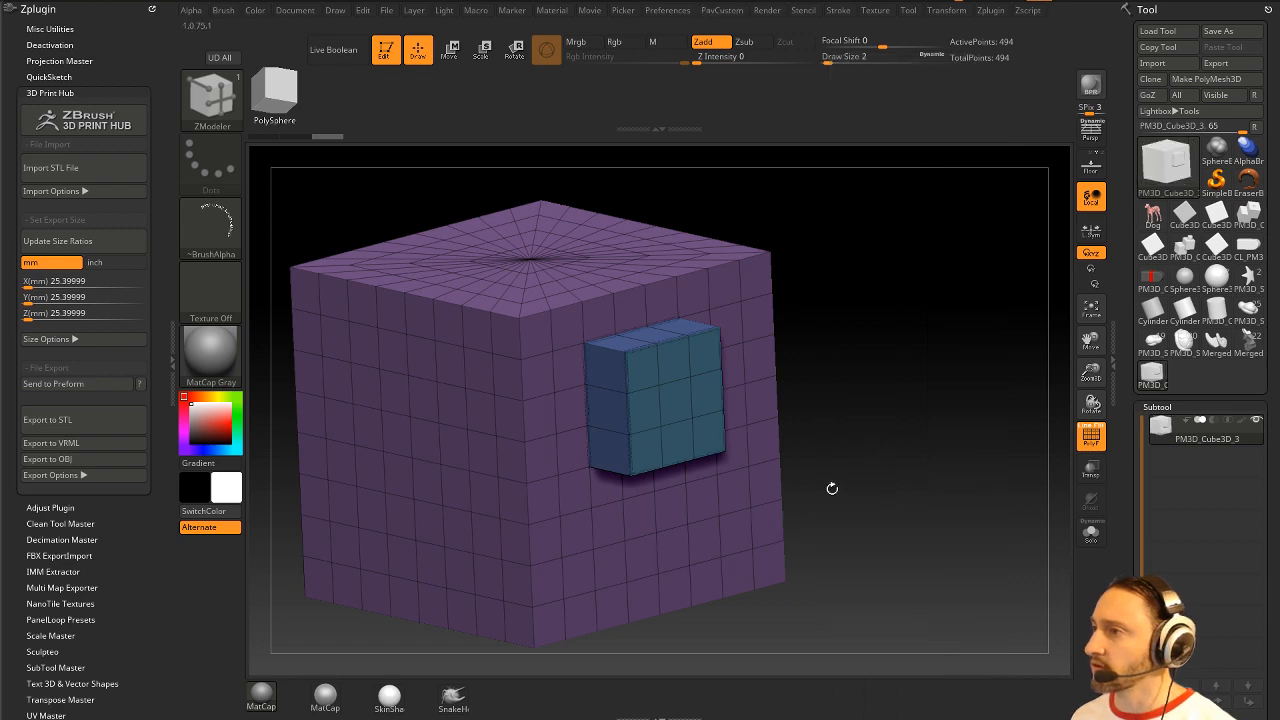
Step: Turn on Dynamic Subdivision for the cube, expand its settings and preview the smoothed surface without the polyframe
left_click_drag(965, 455, 957, 420)
key("ctrl+d")
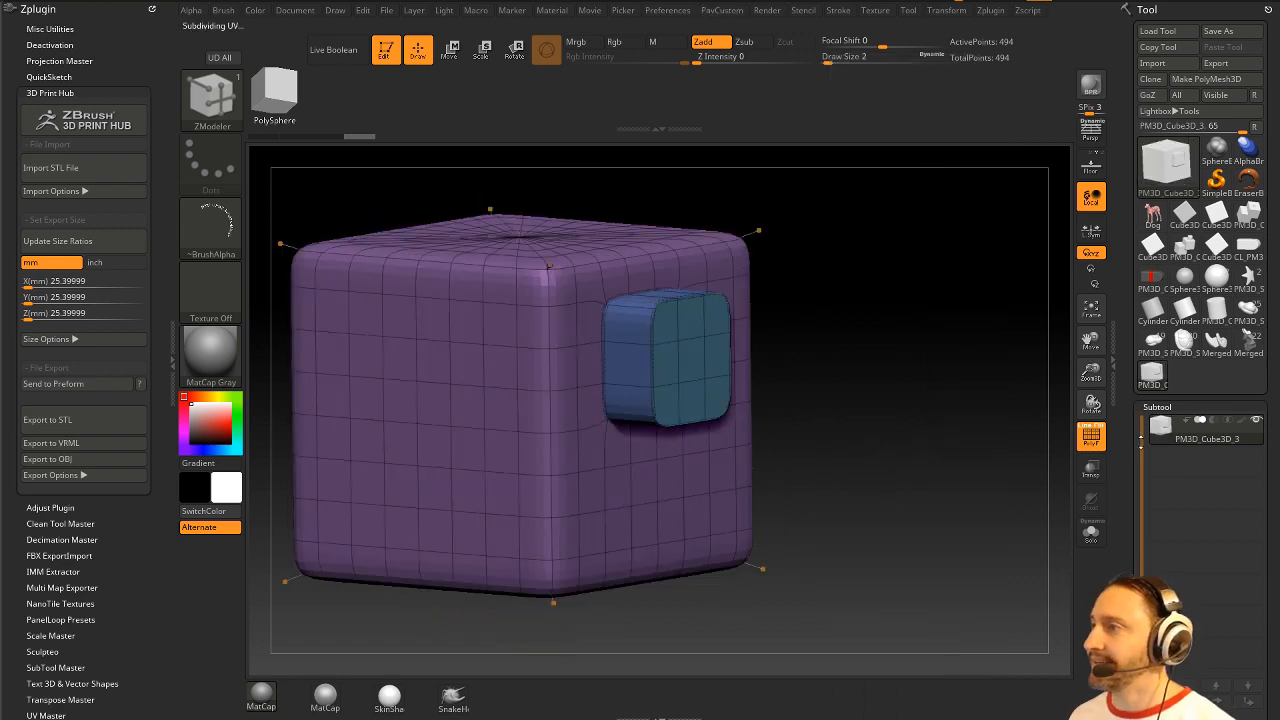
scroll(1150, 300, "down", 10)
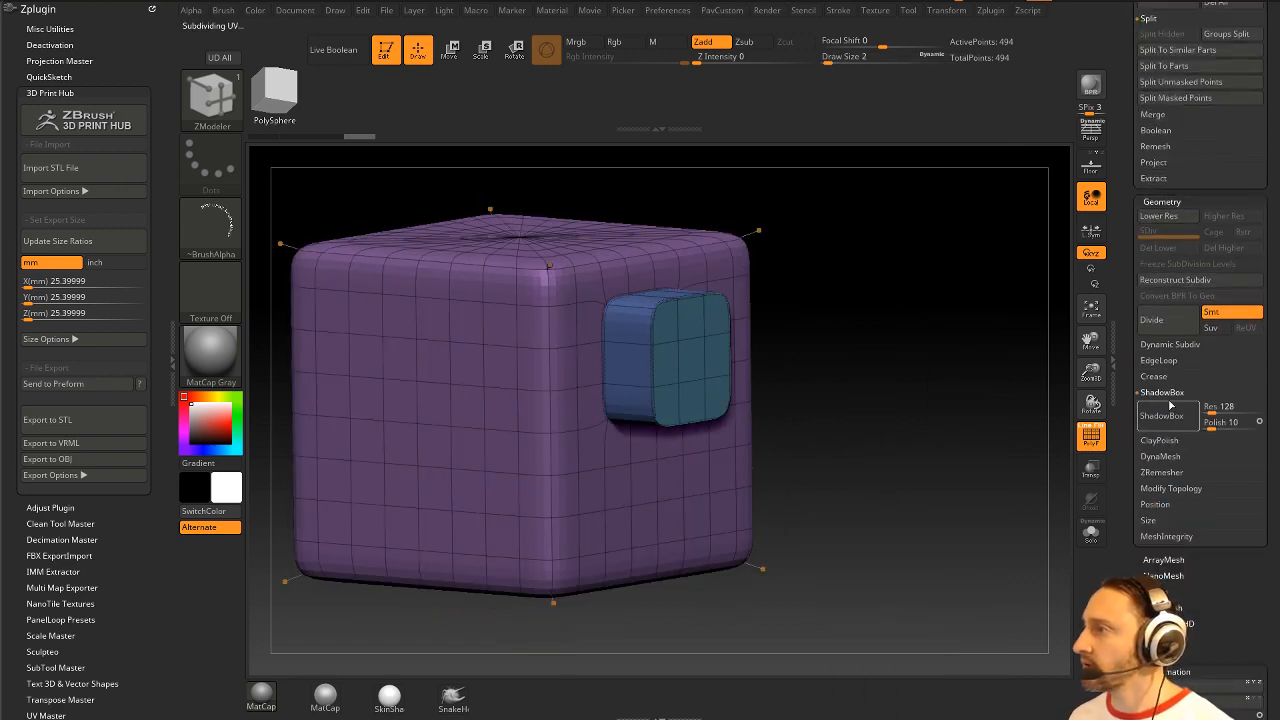
key("shift")
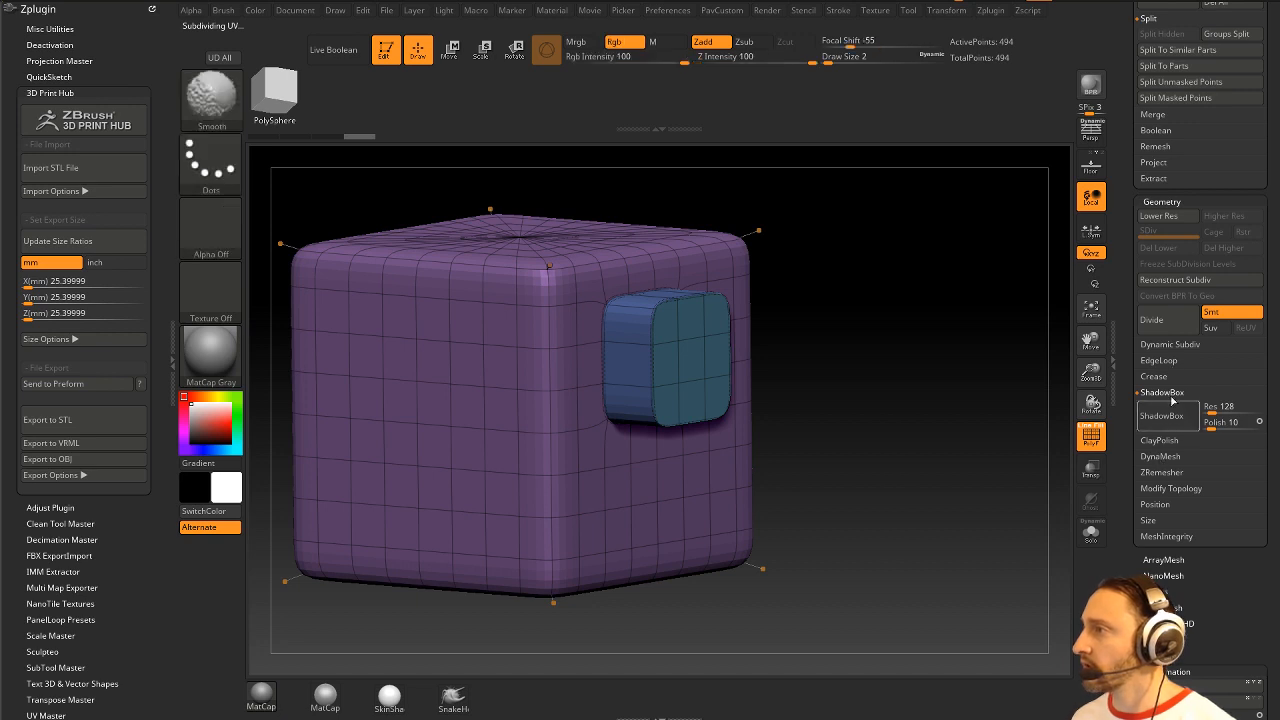
left_click(1170, 344)
key("shift+d")
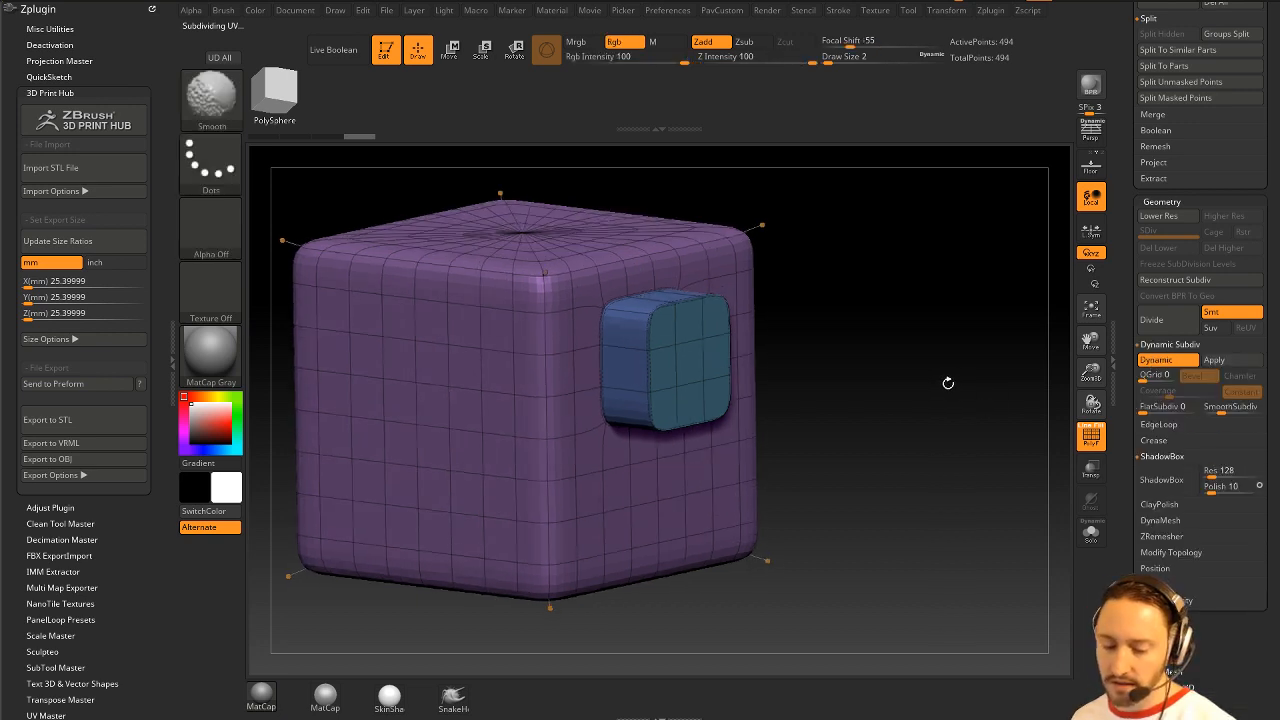
left_click(1091, 433)
key("d")
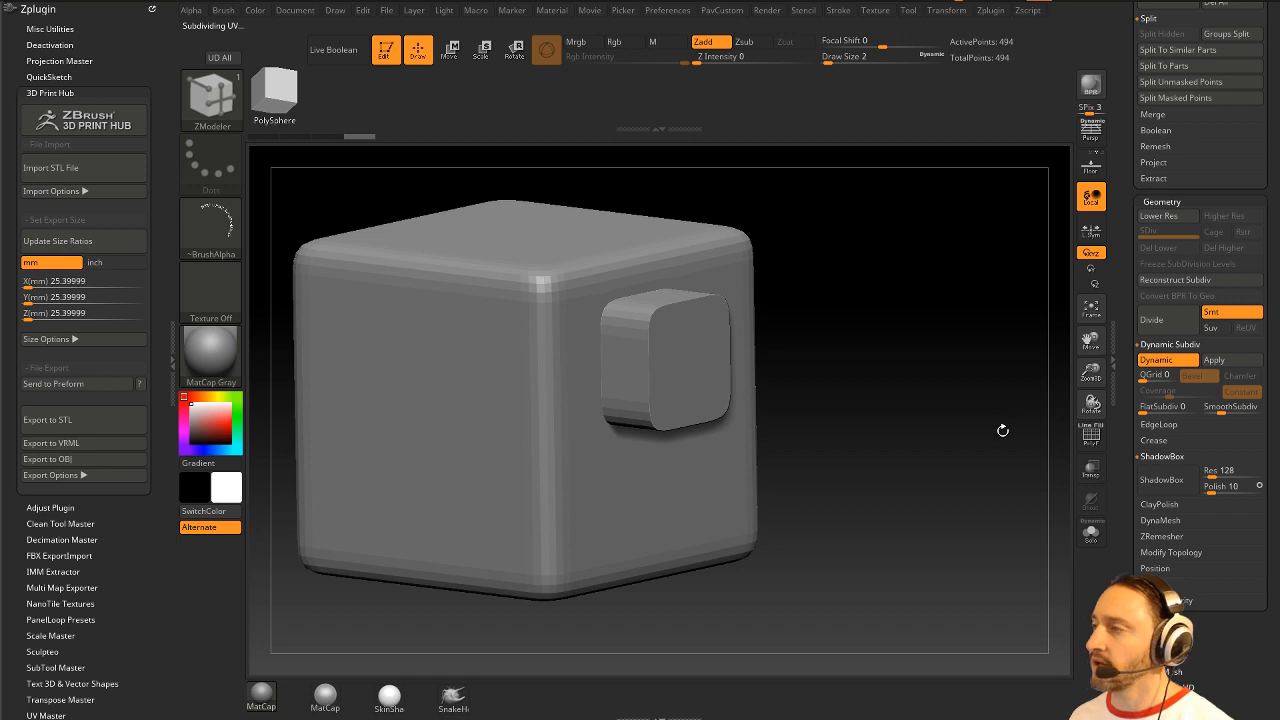
Step: Try applying the dynamic subdivision as real levels and lowering the mesh to SDiv 1, and undo it
left_click(1215, 361)
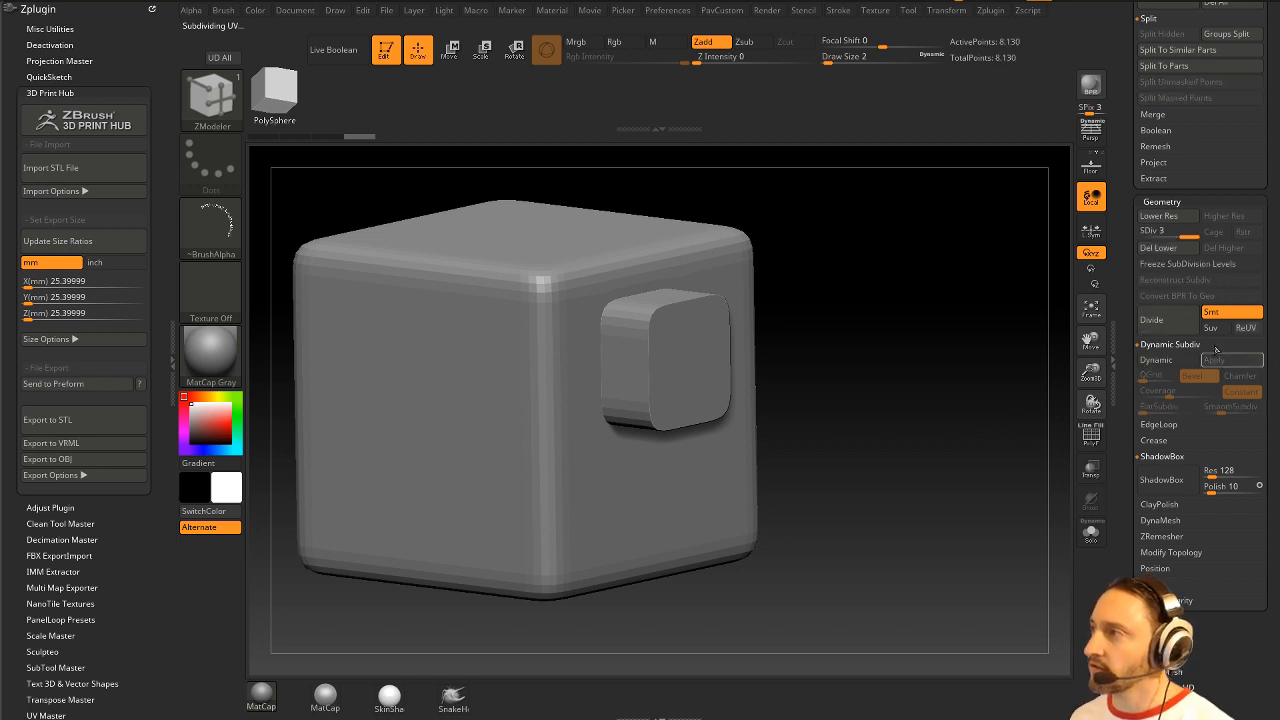
left_click(1149, 231)
mouse_move(1155, 230)
left_mouse_down()
mouse_move(1198, 231)
mouse_move(1140, 233)
left_mouse_up()
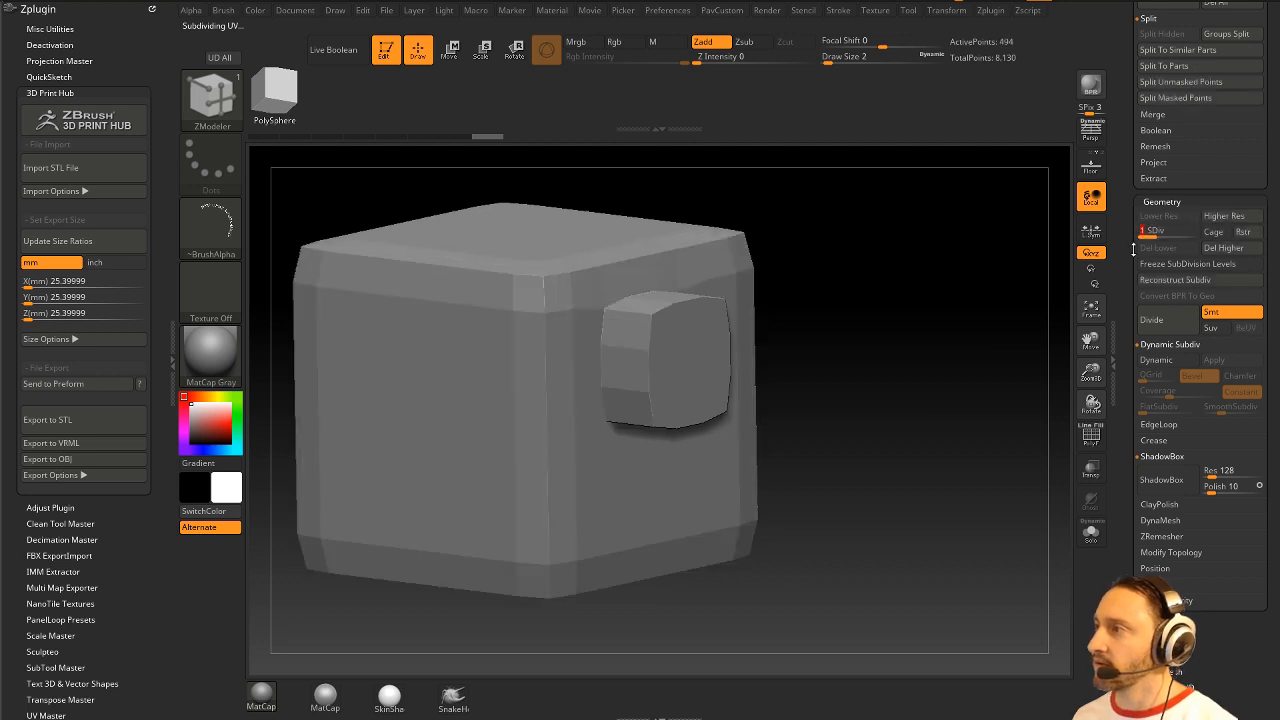
key("ctrl+z")
key("ctrl+z")
key("ctrl+z")
key("ctrl+z")
key("ctrl+z")
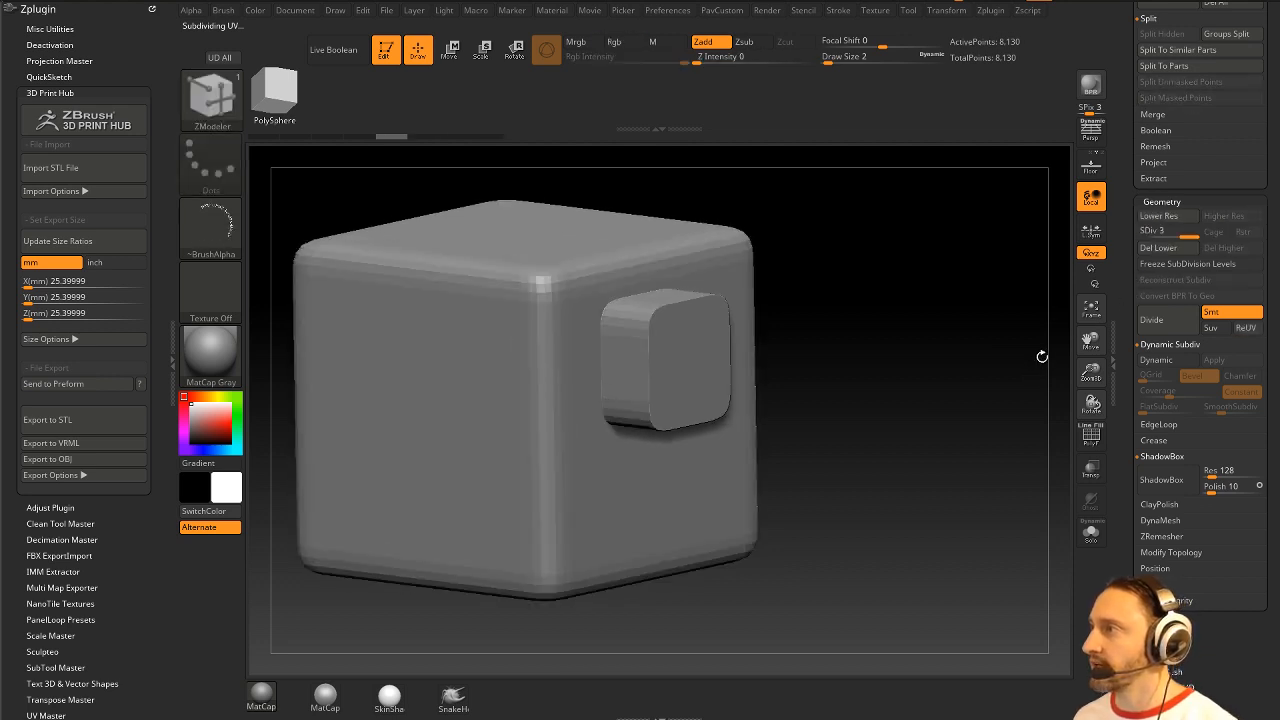
Step: Set the crease level to 2 and SmoothSubdiv to 3 on the dynamically subdivided cube, and preview the shading
left_click(1163, 362)
left_click_drag(1003, 422, 1006, 485)
key("shift+f")
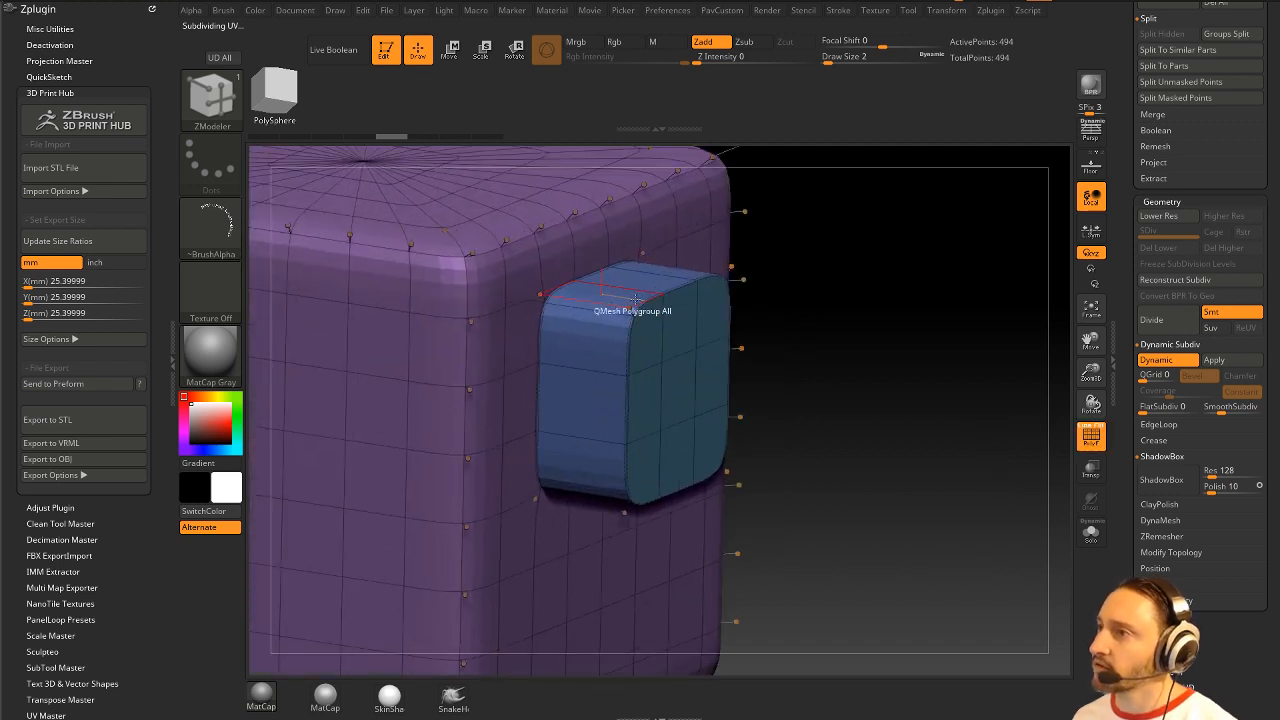
key("grave")
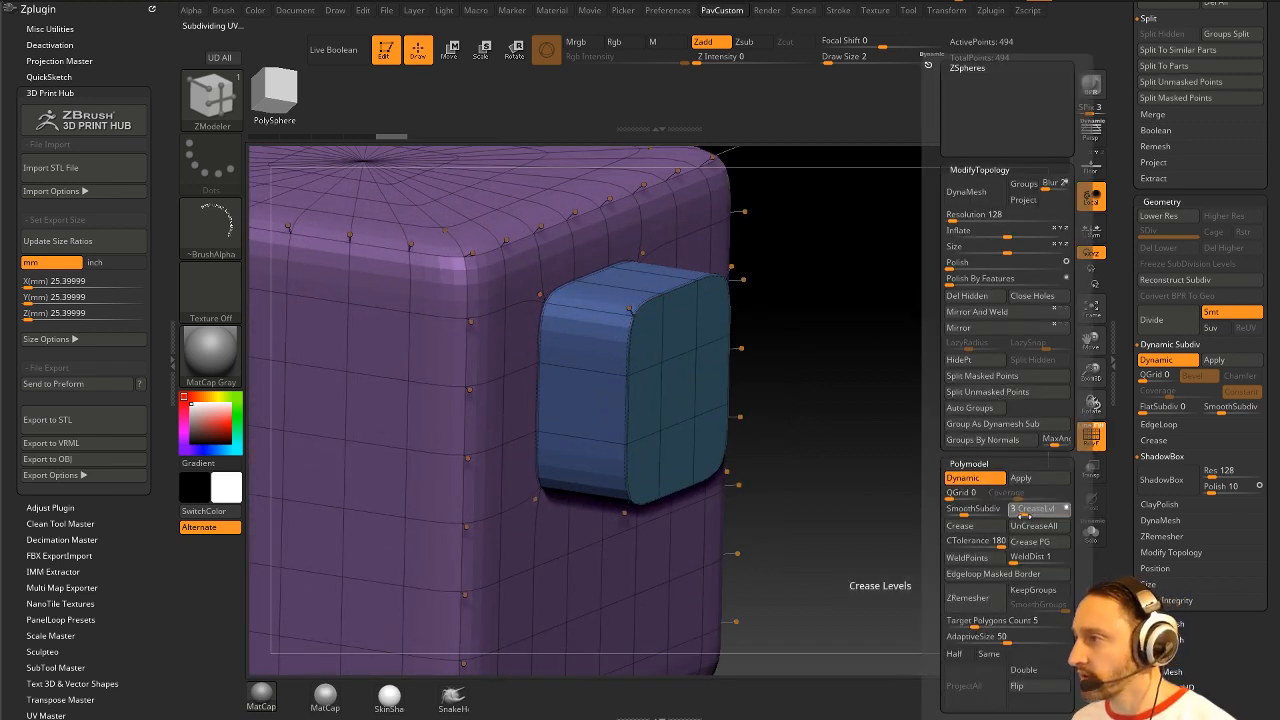
left_click(973, 515)
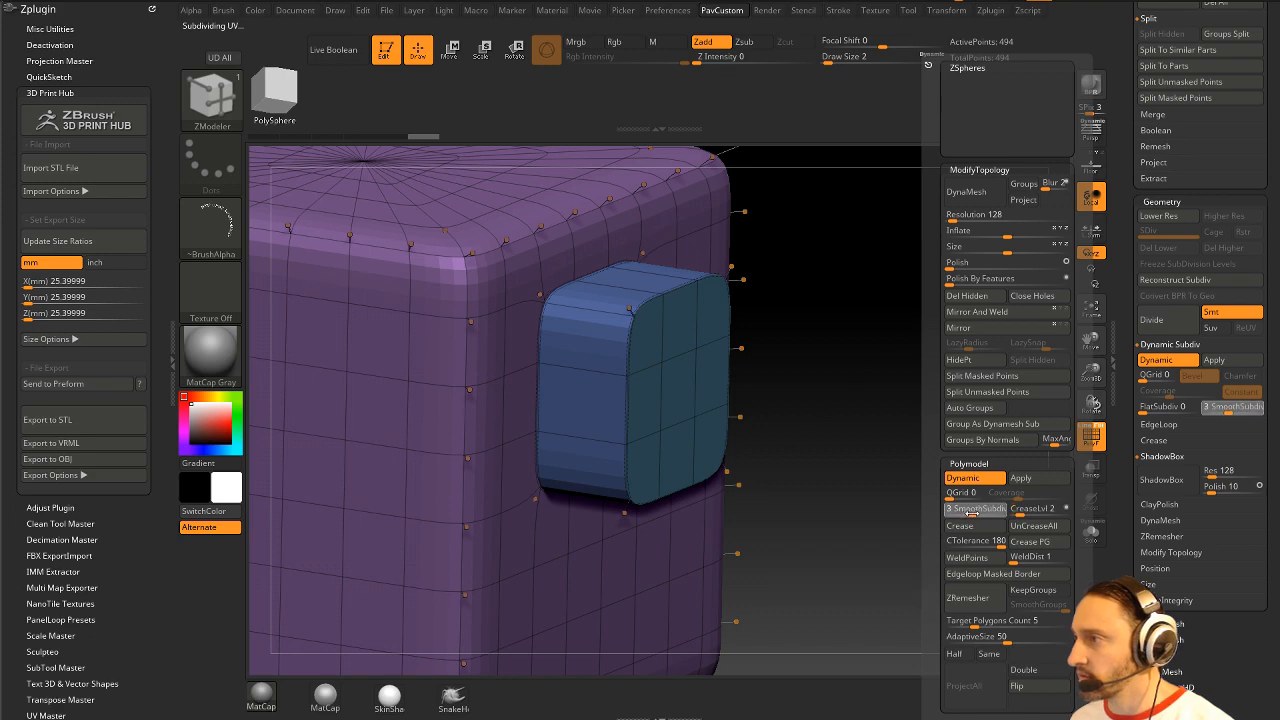
key("shift+d")
key("d")
left_click(1091, 436)
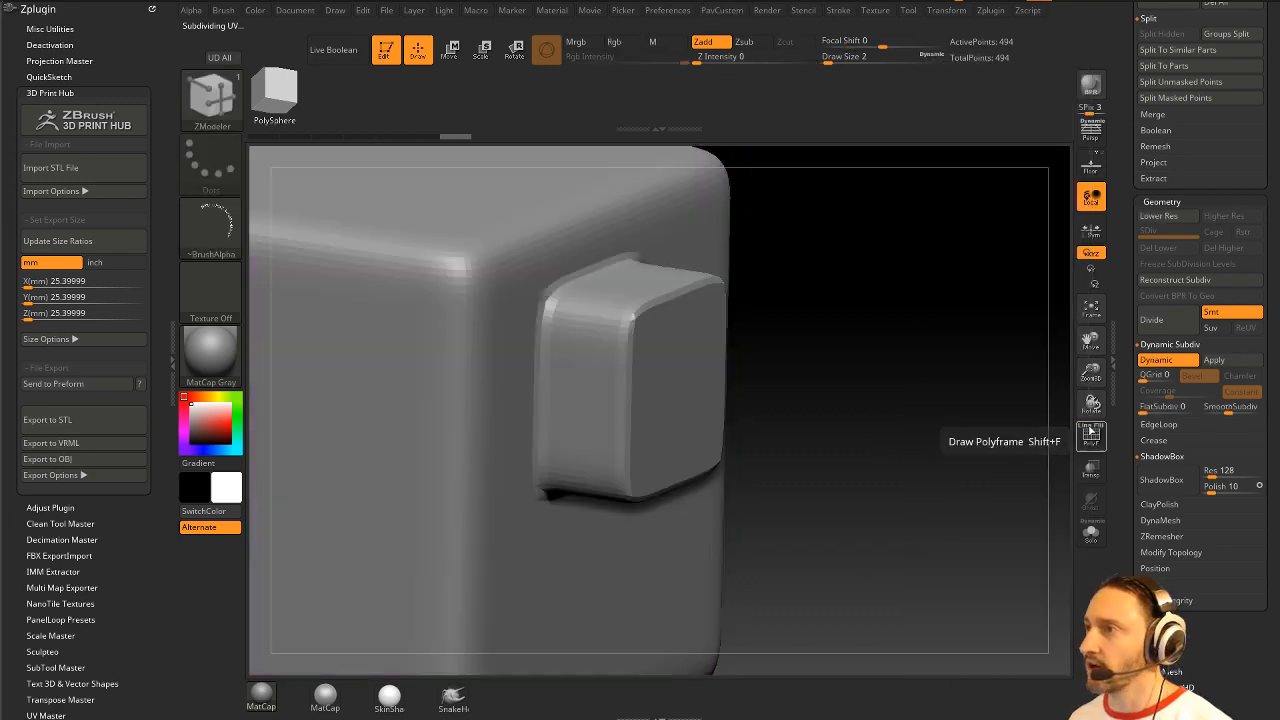
Step: Raise the SmoothSubdiv level further and show the polyframe on the smoothed cube
left_click_drag(990, 416, 971, 368, "alt")
key("grave")
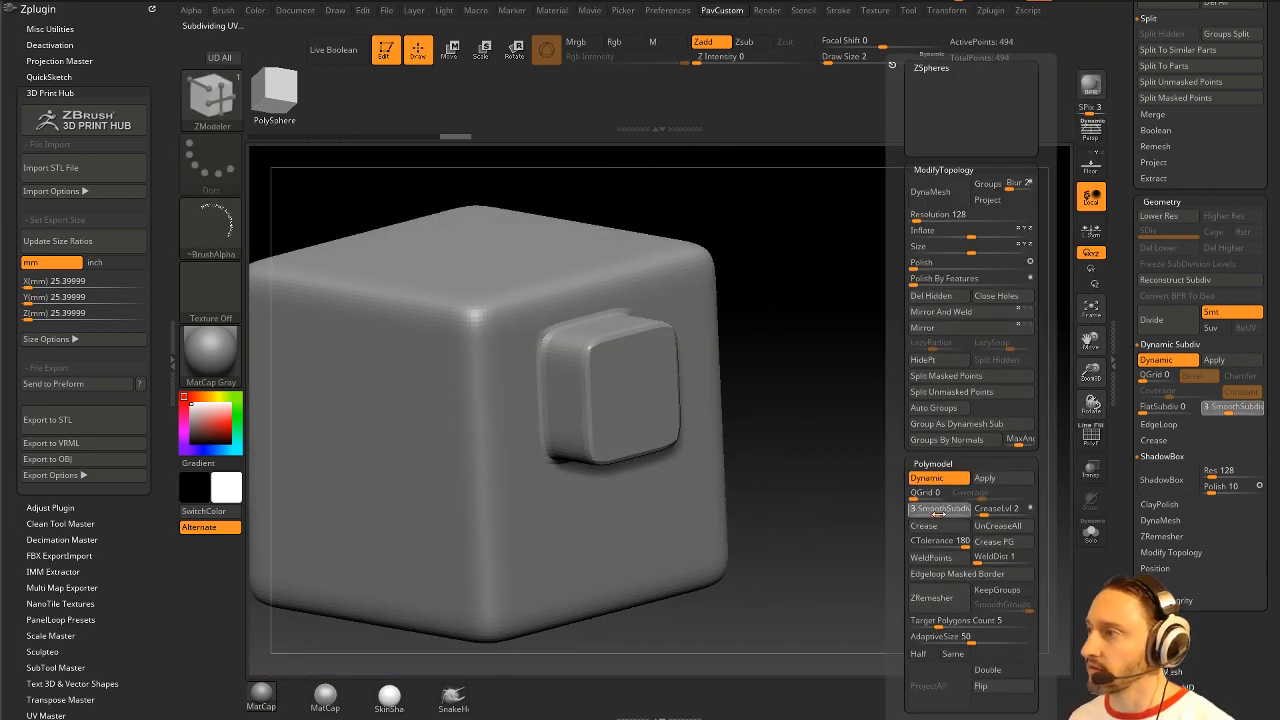
left_click_drag(863, 354, 914, 358, "alt")
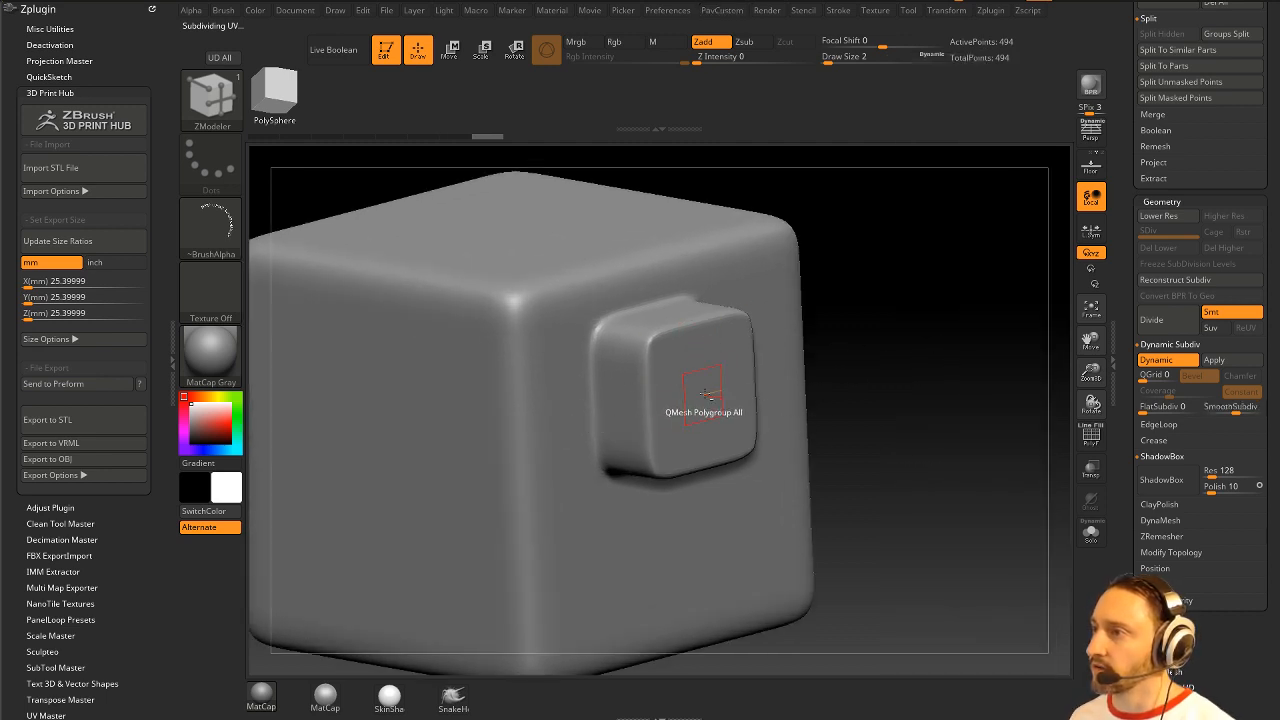
left_click(1090, 436)
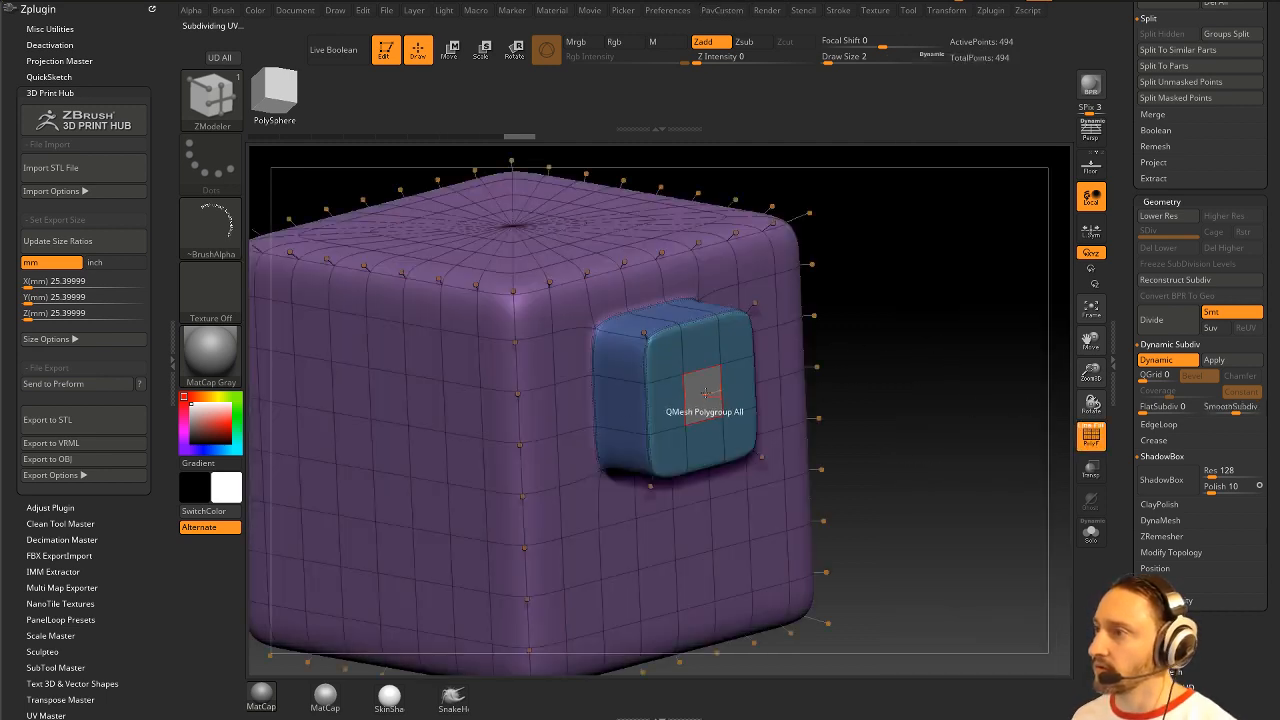
Step: Try extruding the centre polygon of the raised block and creasing the mesh by polygroup
left_click_drag(703, 395, 770, 408)
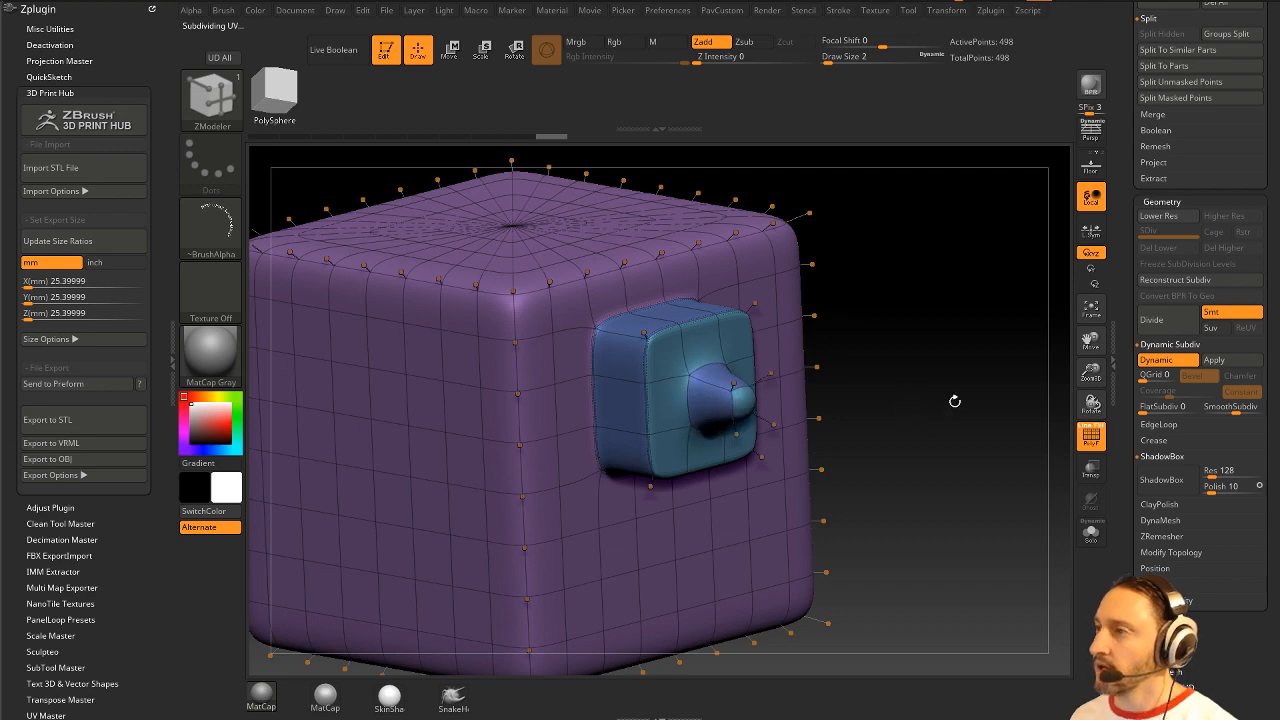
left_click_drag(955, 401, 967, 332, "alt")
key("space")
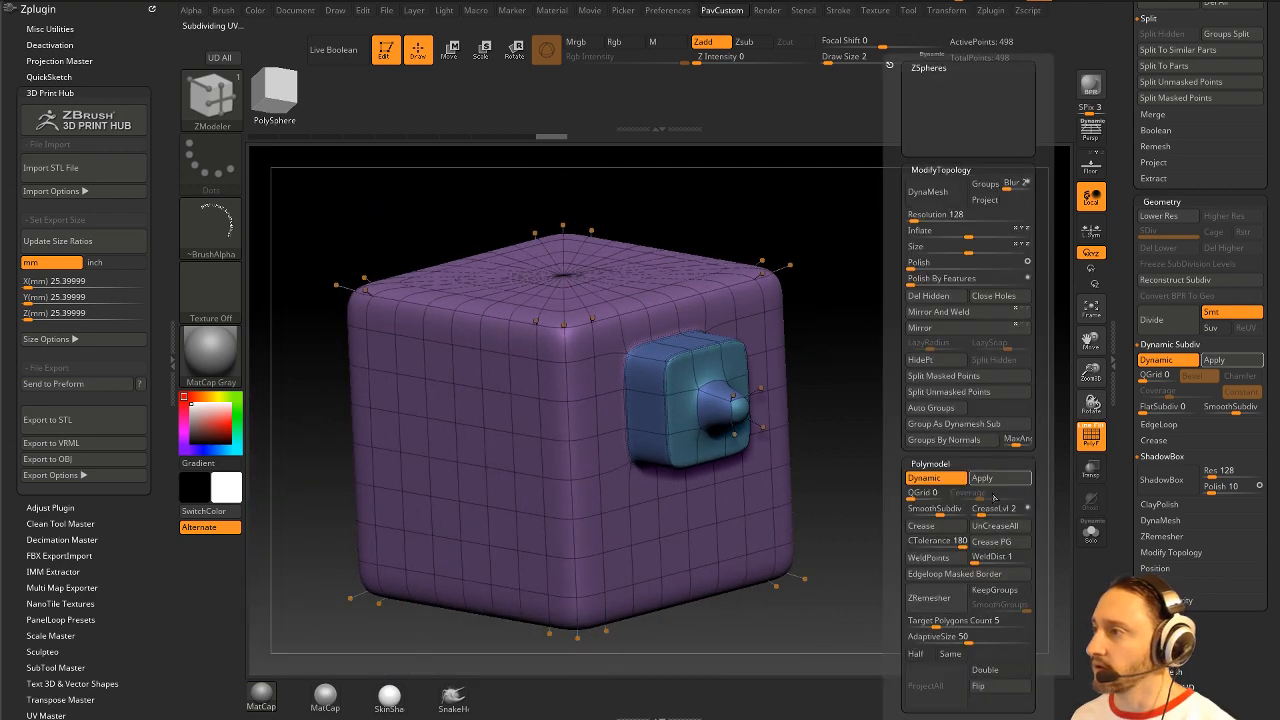
left_click(982, 548)
left_click_drag(914, 471, 957, 474, "alt")
left_click(1086, 434)
left_click_drag(1045, 424, 977, 411)
key("ctrl+z")
key("ctrl+z")
key("ctrl+z")
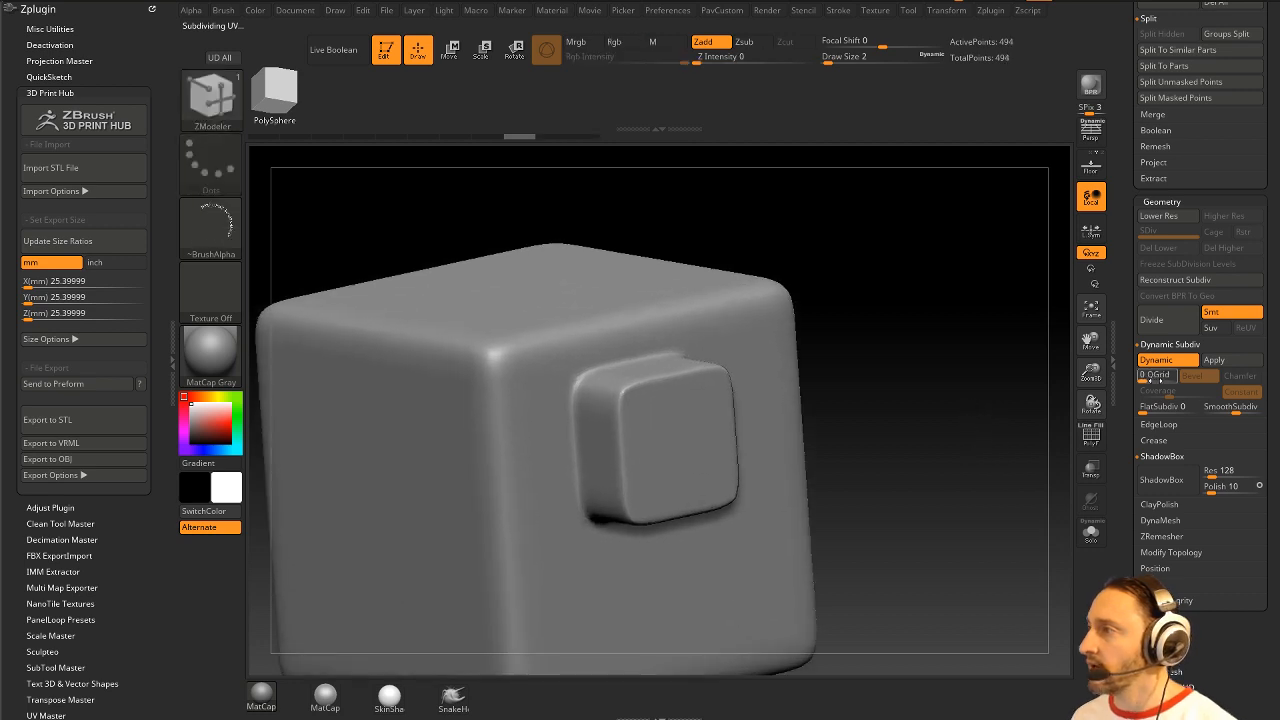
Step: Set SmoothSubdiv to 0 and QGrid to 2 with a bevel coverage of 0.0649, and show the polyframe
left_click_drag(1226, 410, 1204, 410)
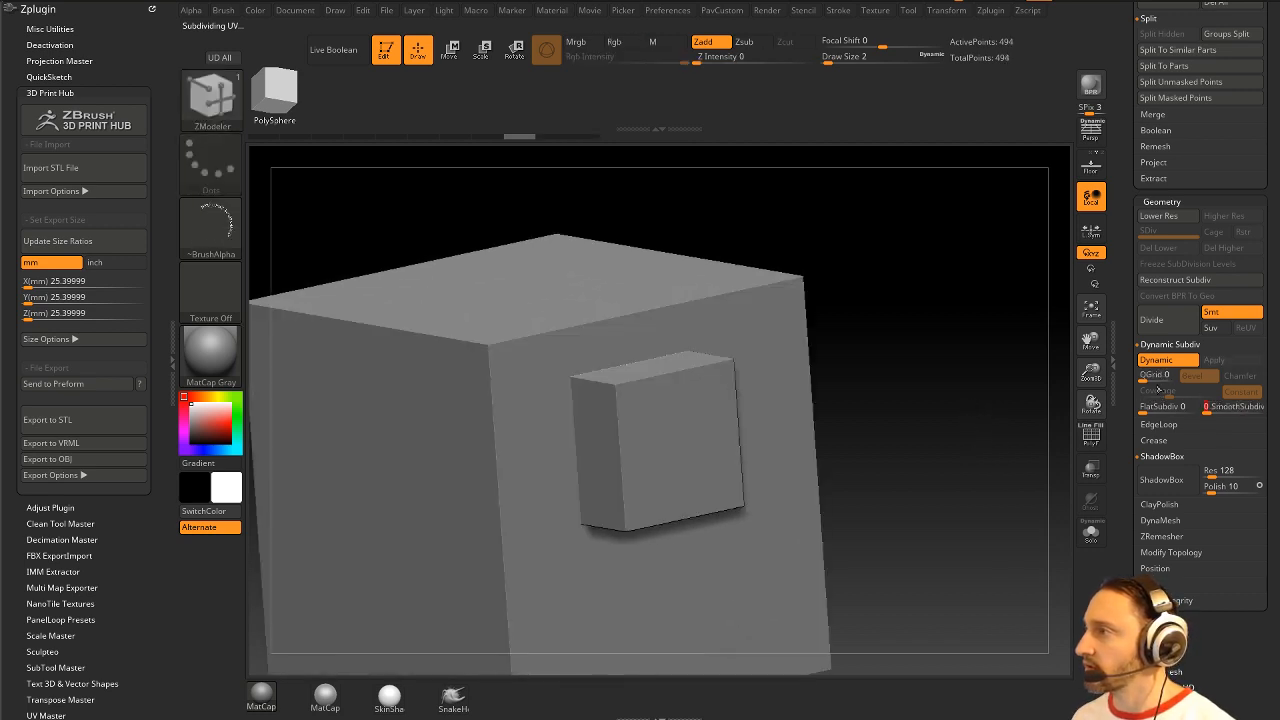
left_click_drag(1142, 378, 1179, 395)
left_click_drag(982, 412, 971, 369, "alt")
left_click(1091, 436)
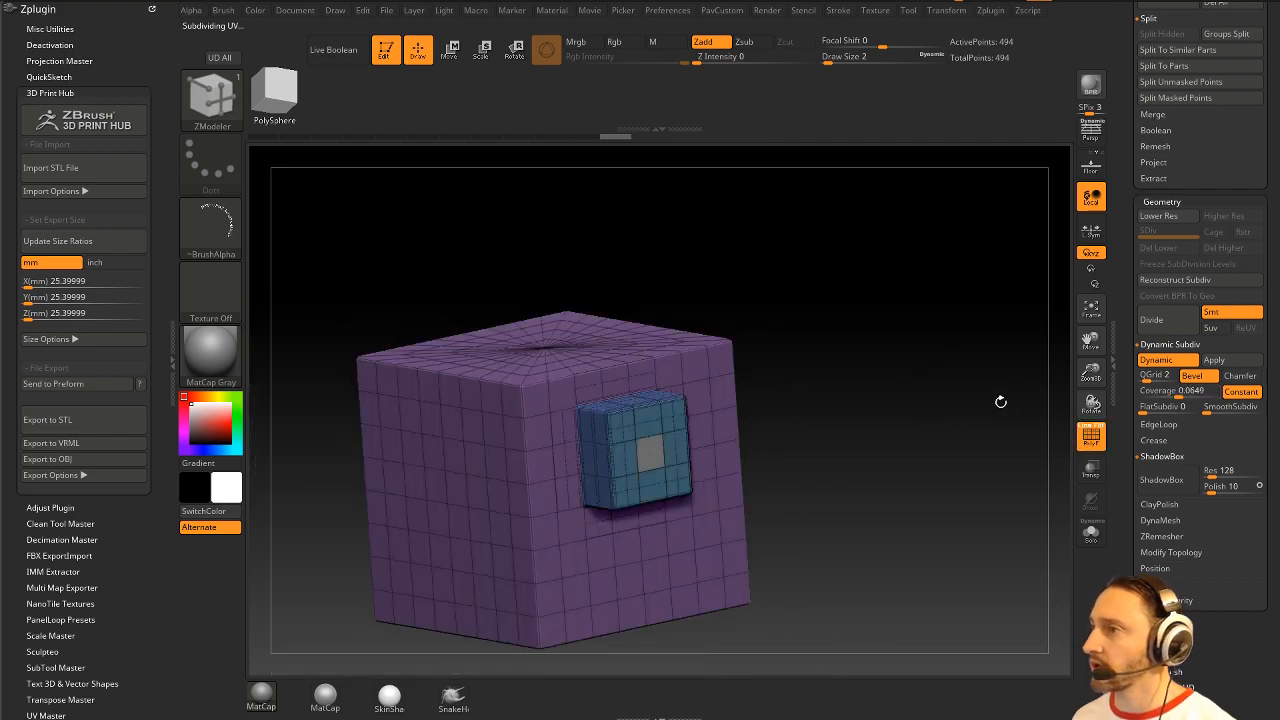
Step: Extrude the raised block's centre polygon, a strip along the cube's top edge and a column at its side edge with QMesh
left_click_drag(1050, 406, 1028, 427, "alt")
left_click_drag(1028, 427, 985, 416)
left_click_drag(648, 512, 748, 525)
left_click_drag(930, 335, 946, 379)
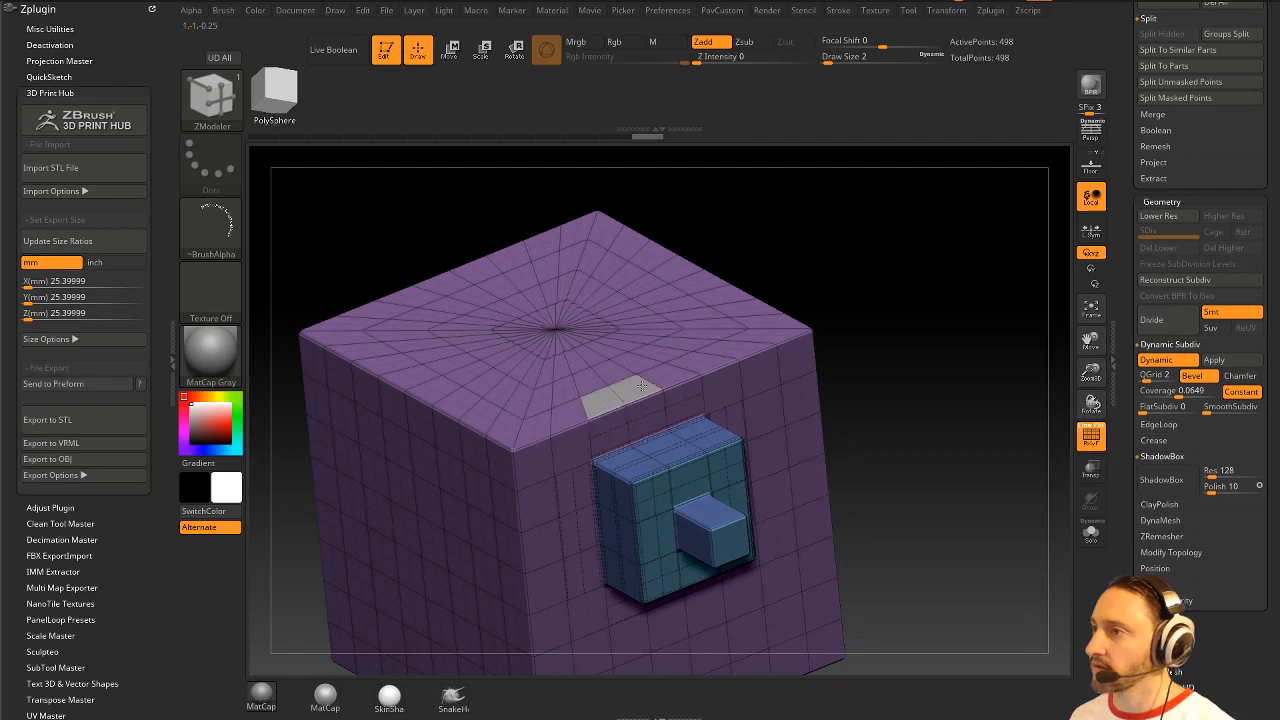
left_click_drag(620, 378, 640, 320)
left_click_drag(794, 291, 903, 252)
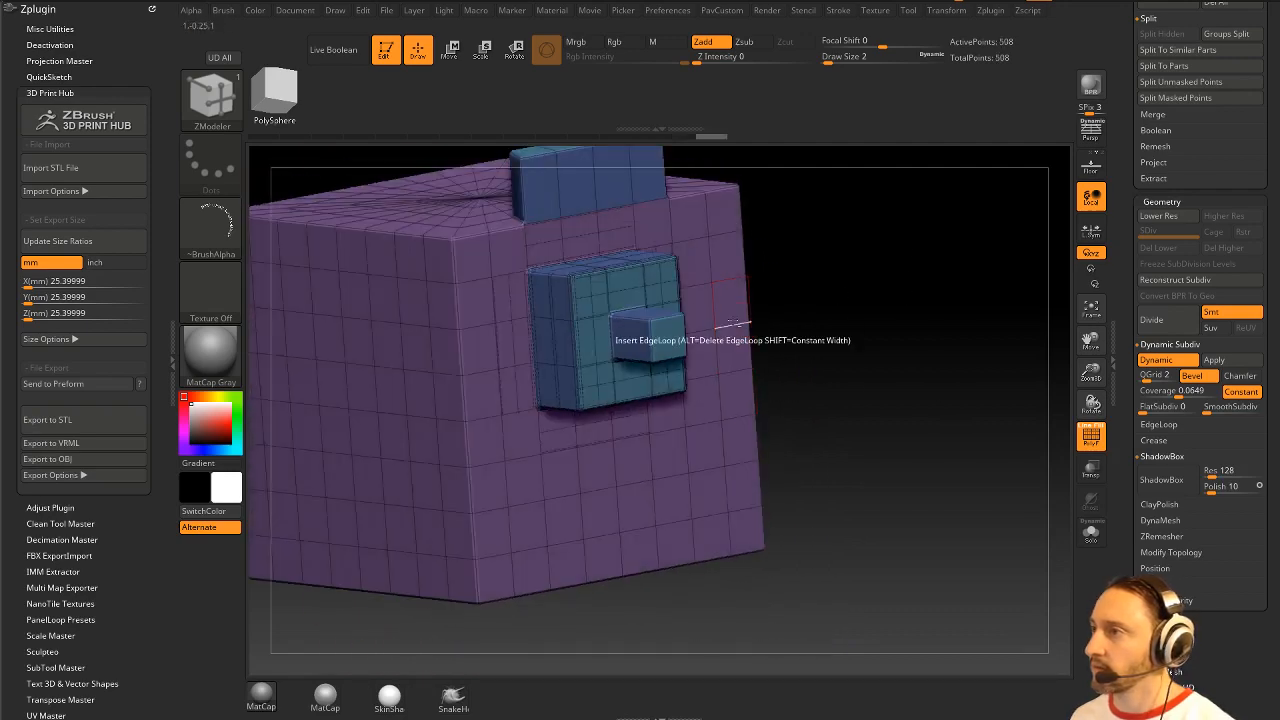
left_click_drag(734, 304, 865, 348, "alt")
left_click(1089, 437)
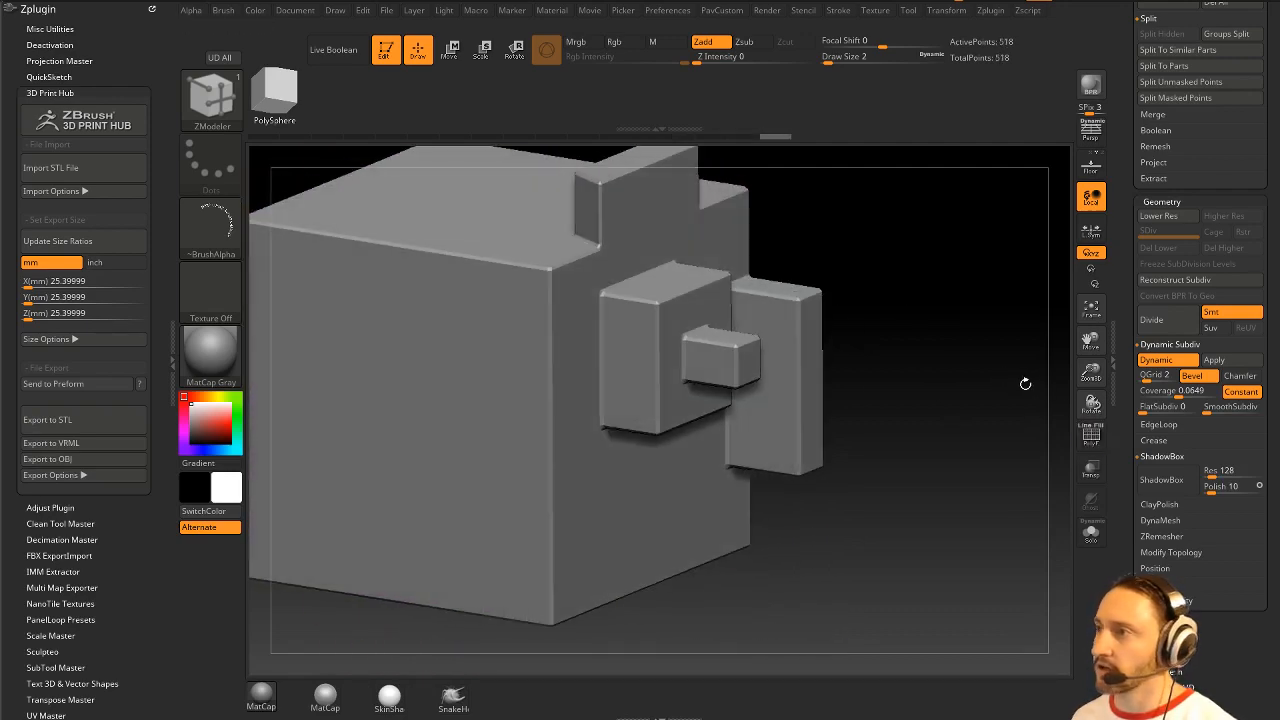
Step: Apply the dynamic subdivision to the mesh and inspect the topology along its bevelled edges
left_click_drag(1014, 391, 986, 506)
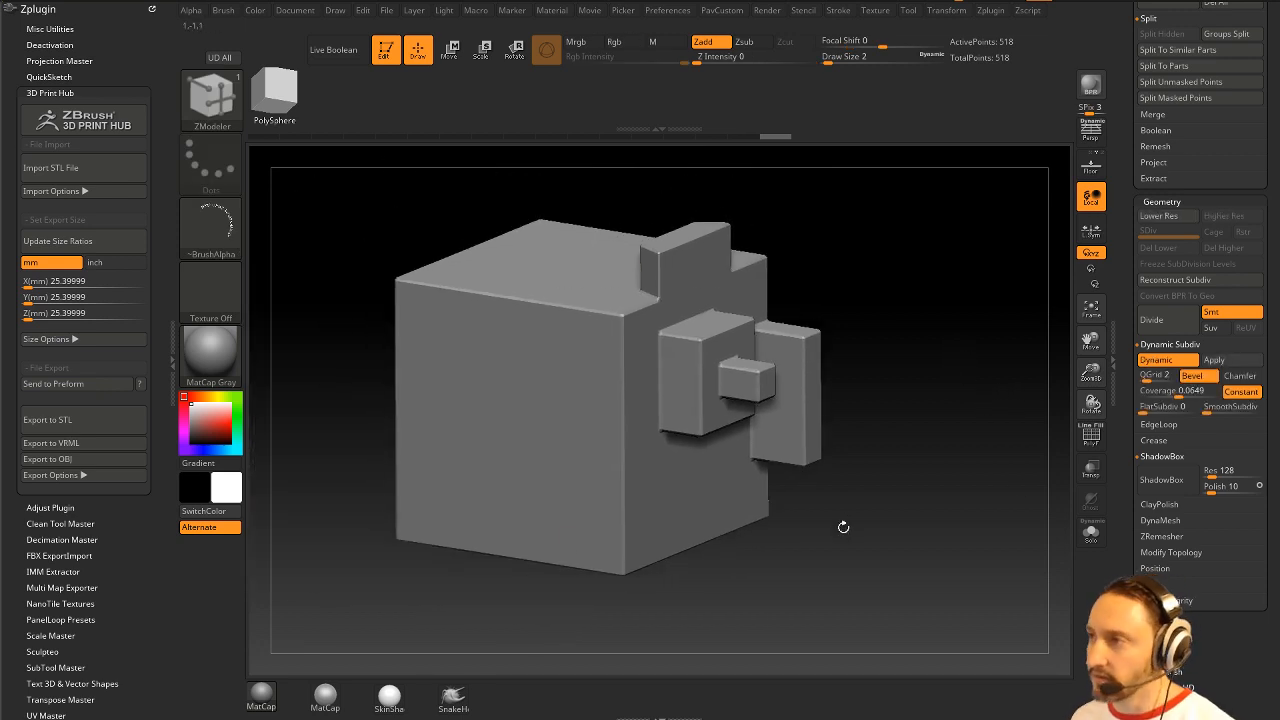
left_click(1214, 359)
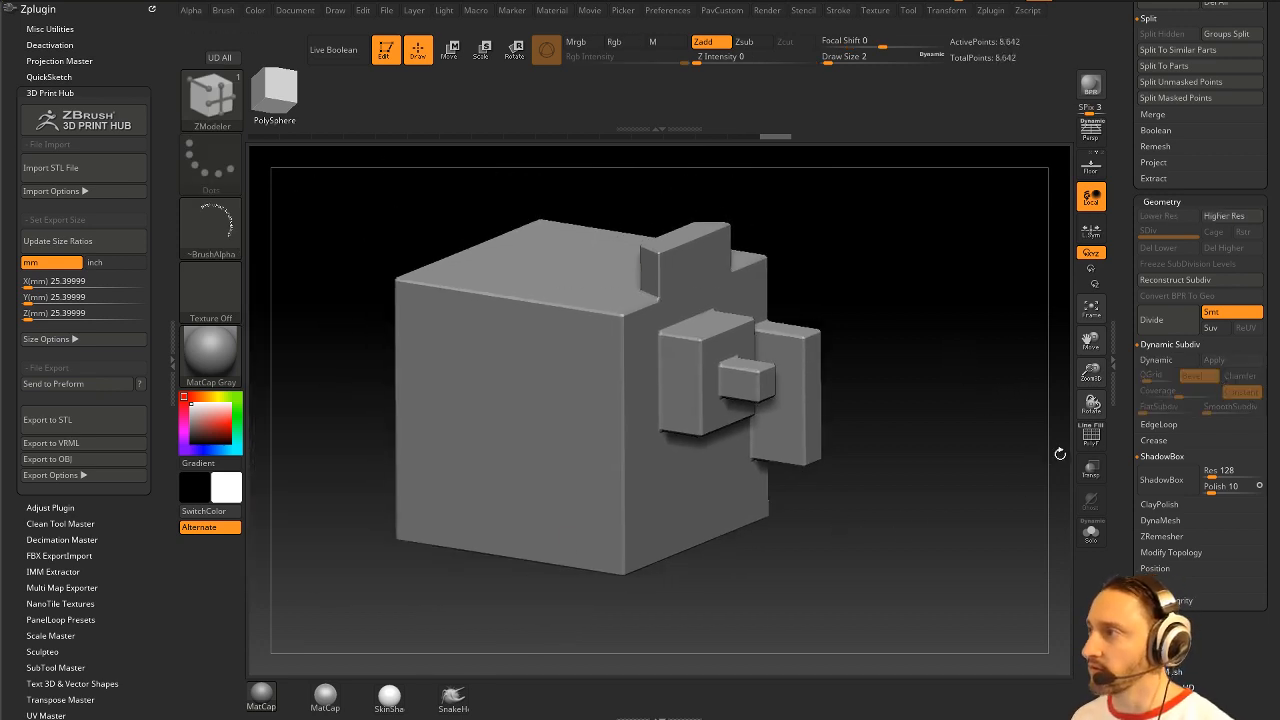
left_click_drag(1012, 336, 1060, 526, "alt")
left_click(1094, 438)
left_click_drag(962, 365, 949, 222, "alt")
left_click_drag(940, 270, 1020, 470)
left_click_drag(980, 330, 1011, 437, "alt")
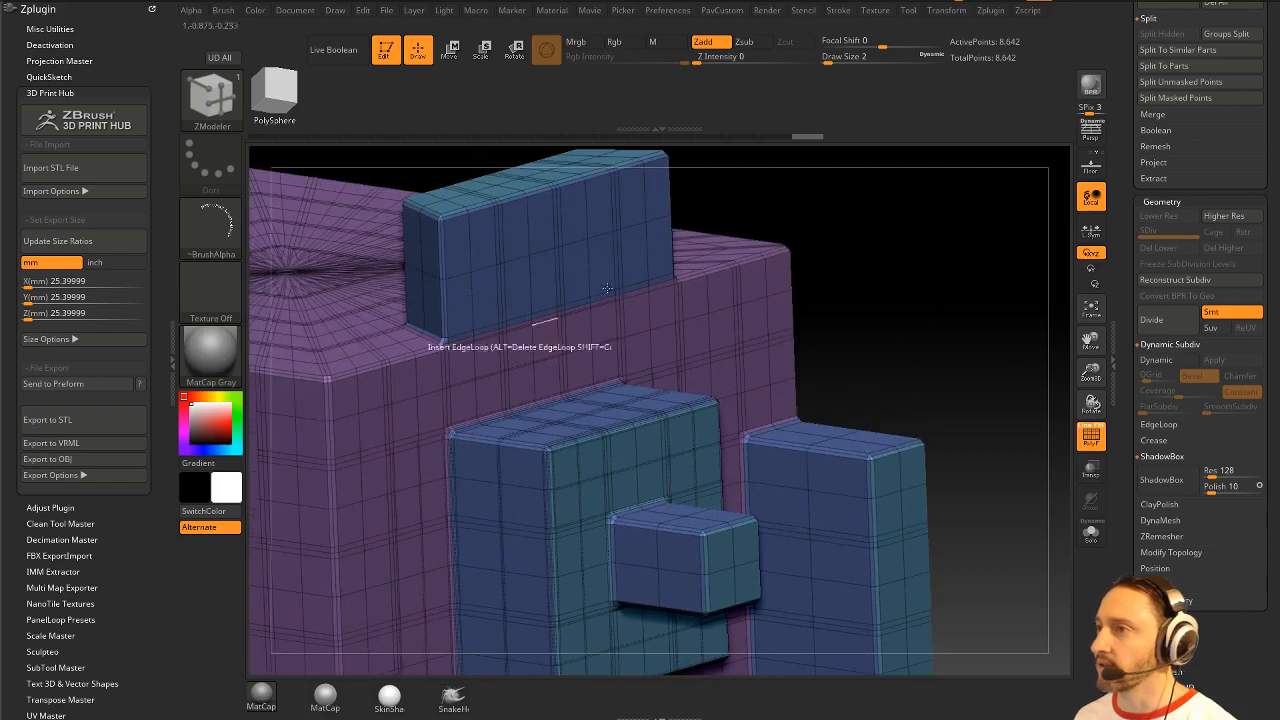
left_click_drag(938, 420, 983, 183, "alt")
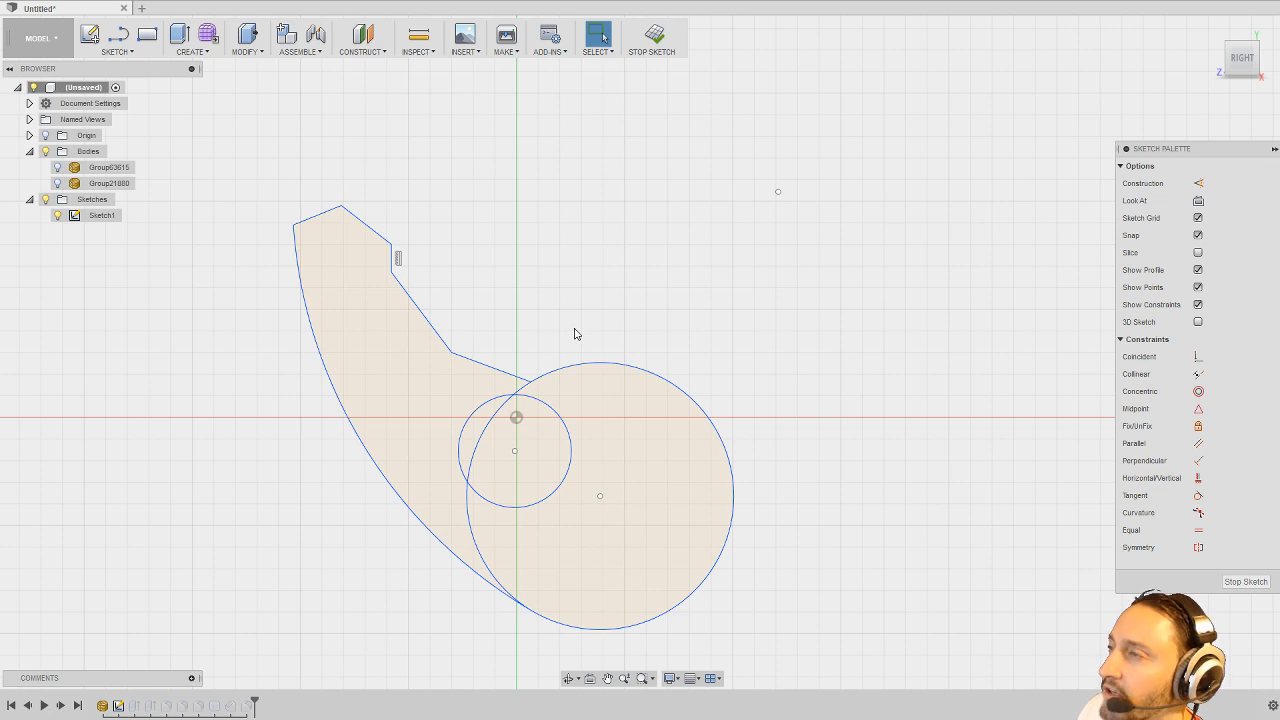
Step: Switch to the Patch workspace and back to the Model workspace
left_click(58, 40)
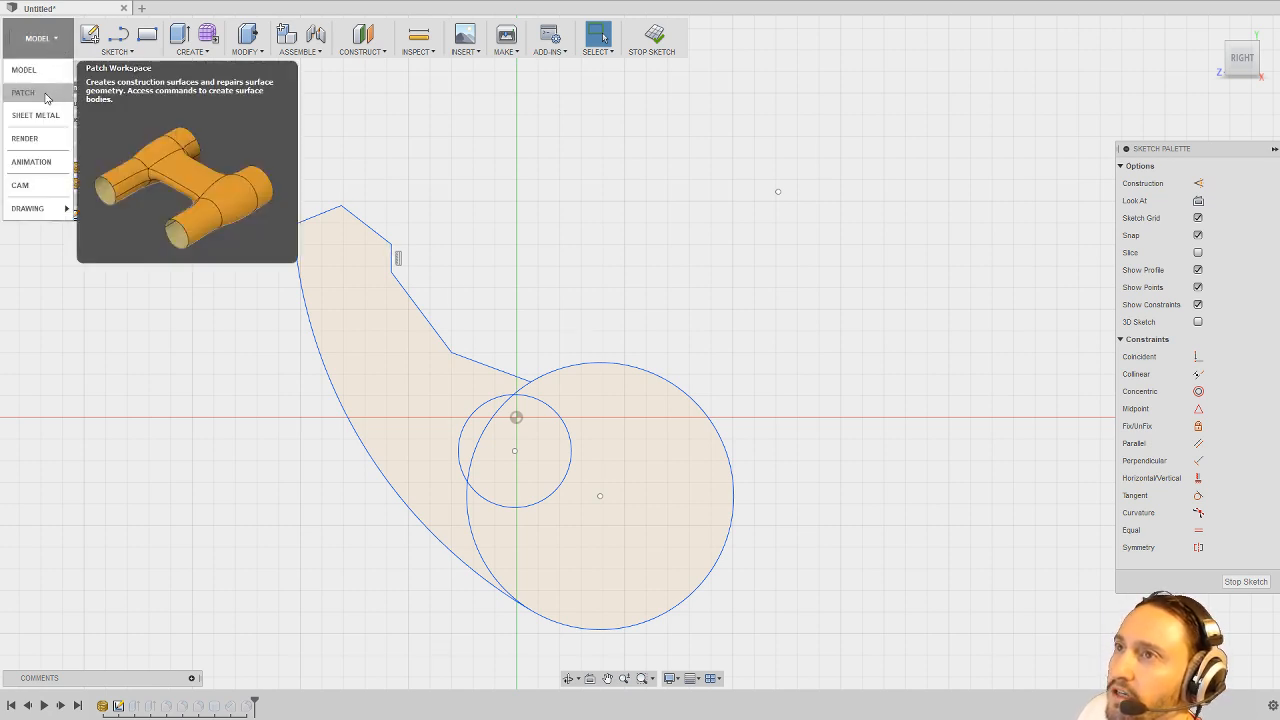
left_click(45, 96)
left_click(40, 38)
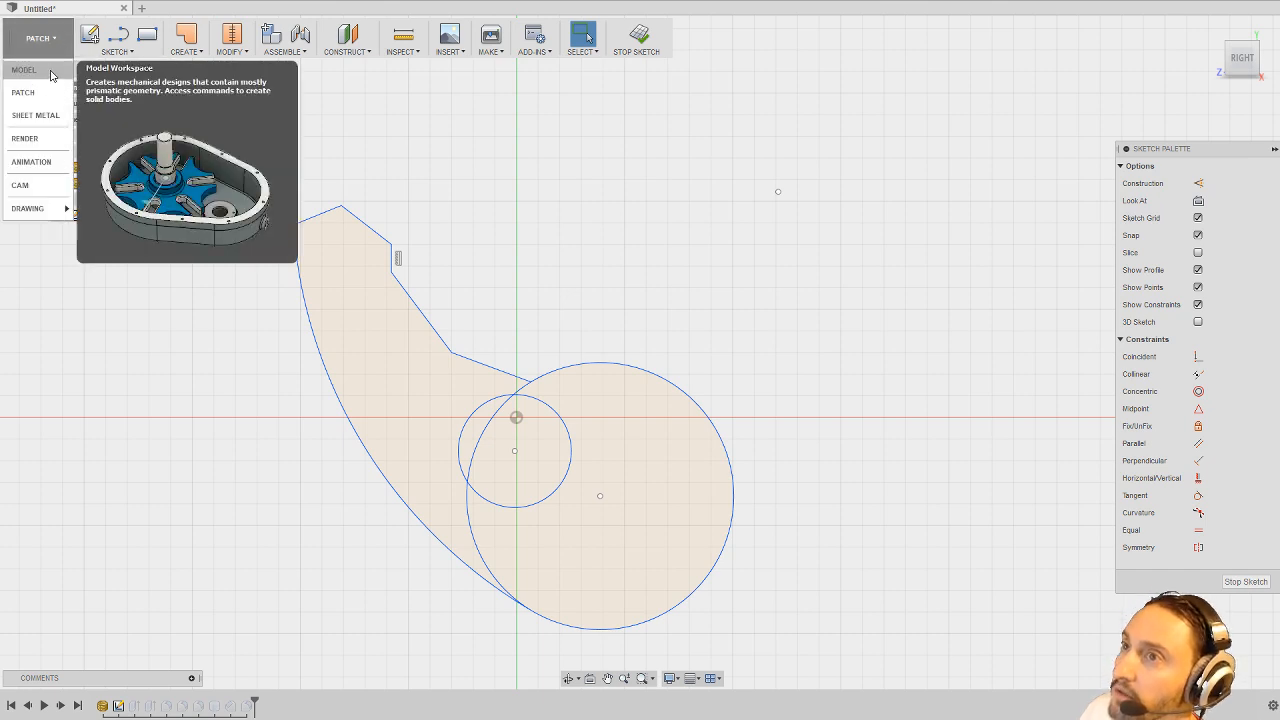
left_click(50, 72)
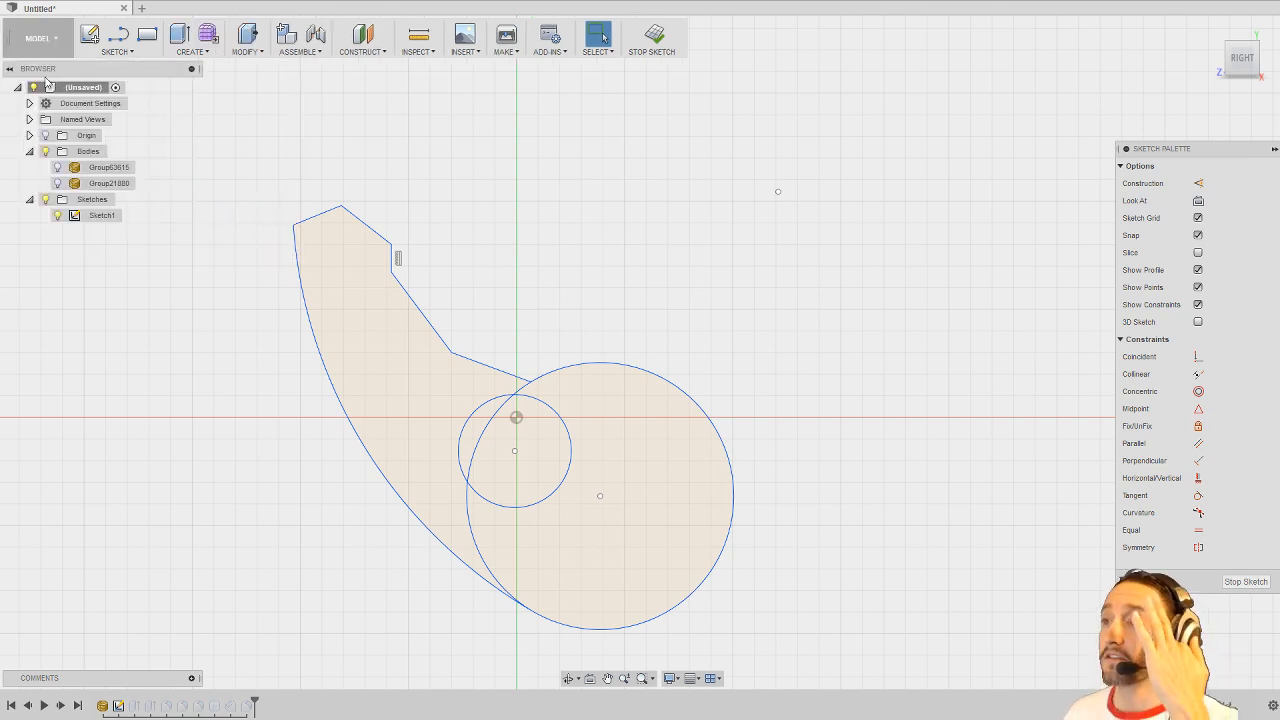
Step: Finish the sketch edit and view the complete solid part from its face side
mouse_move(597, 222)
middle_mouse_down()
mouse_move(639, 237)
mouse_move(669, 220)
mouse_move(624, 134)
middle_mouse_up()
left_click(651, 40)
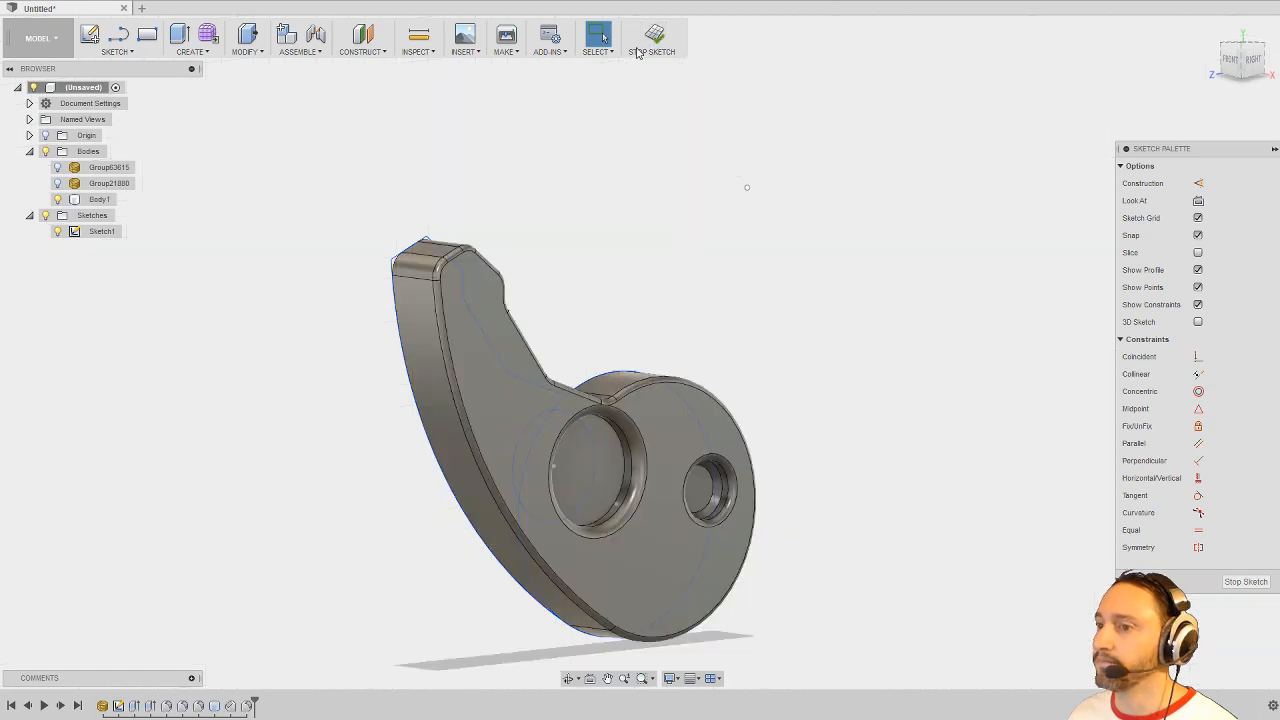
mouse_move(874, 309)
middle_mouse_down("shift")
mouse_move(715, 263)
mouse_move(780, 294)
mouse_move(803, 271)
mouse_move(774, 249)
mouse_move(756, 269)
middle_mouse_up("shift")
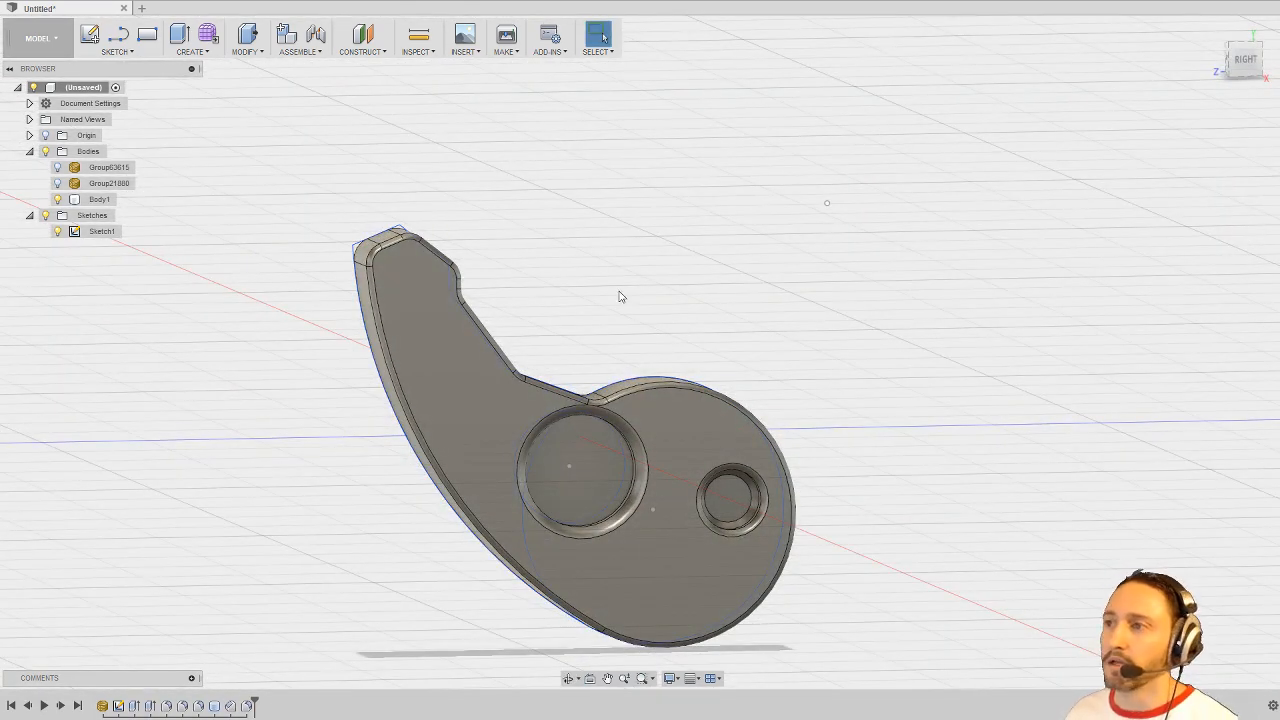
middle_click_drag(619, 296, 620, 260, "shift")
Step: Start a box on the part's flat face with a rectangular base about 0.25 mm by 0.20 mm on the narrow arm
left_click(205, 53)
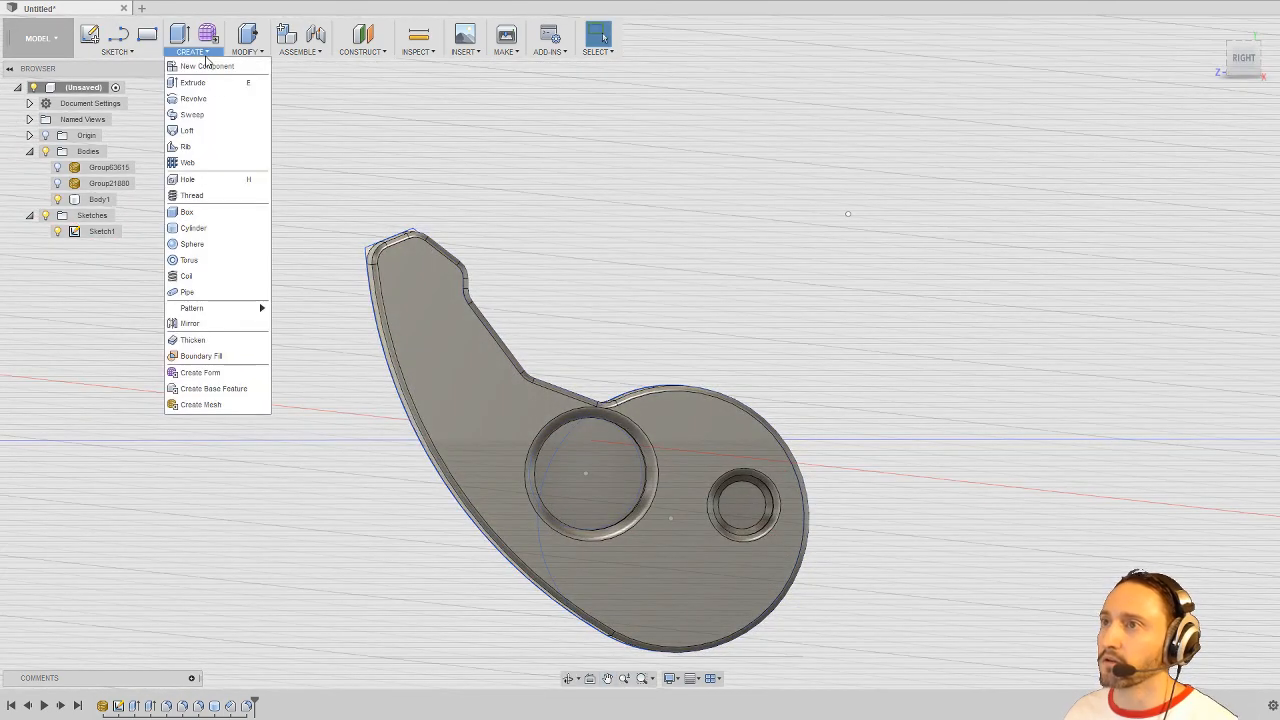
left_click(202, 213)
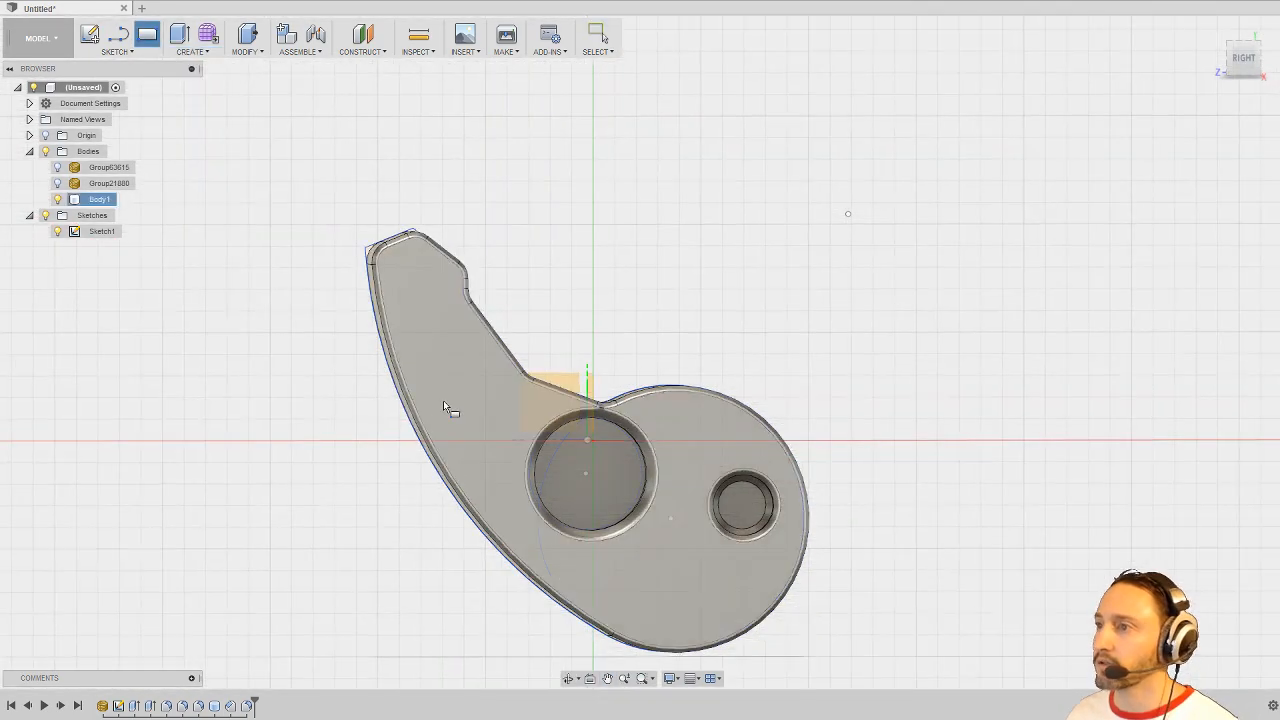
left_click(455, 400)
left_click(440, 362)
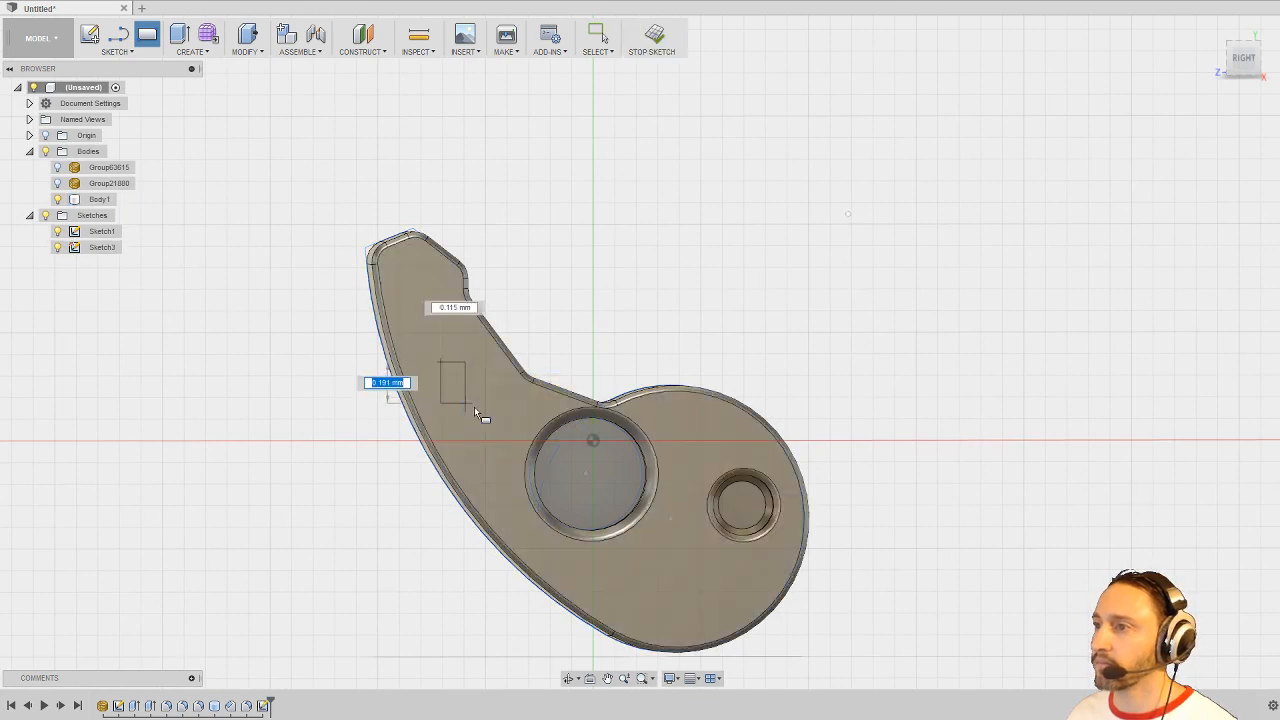
left_click(493, 405)
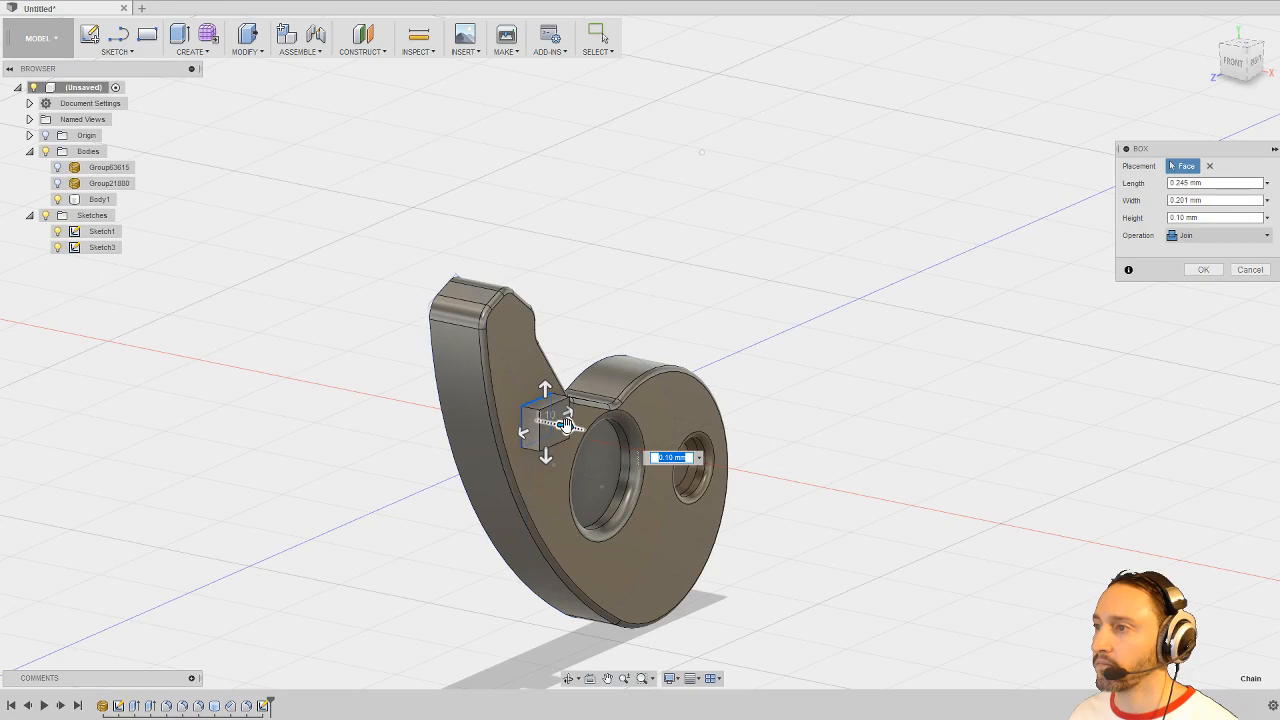
Step: Extend the box through the part with a height of -1.00 mm, adjust its length and create it as a New Body
left_click_drag(565, 425, 343, 371)
middle_click_drag(343, 371, 621, 305, "shift")
mouse_move(490, 384)
left_mouse_down()
mouse_move(478, 386)
mouse_move(503, 383)
left_mouse_up()
middle_click_drag(503, 383, 1004, 245, "shift")
left_click(1205, 235)
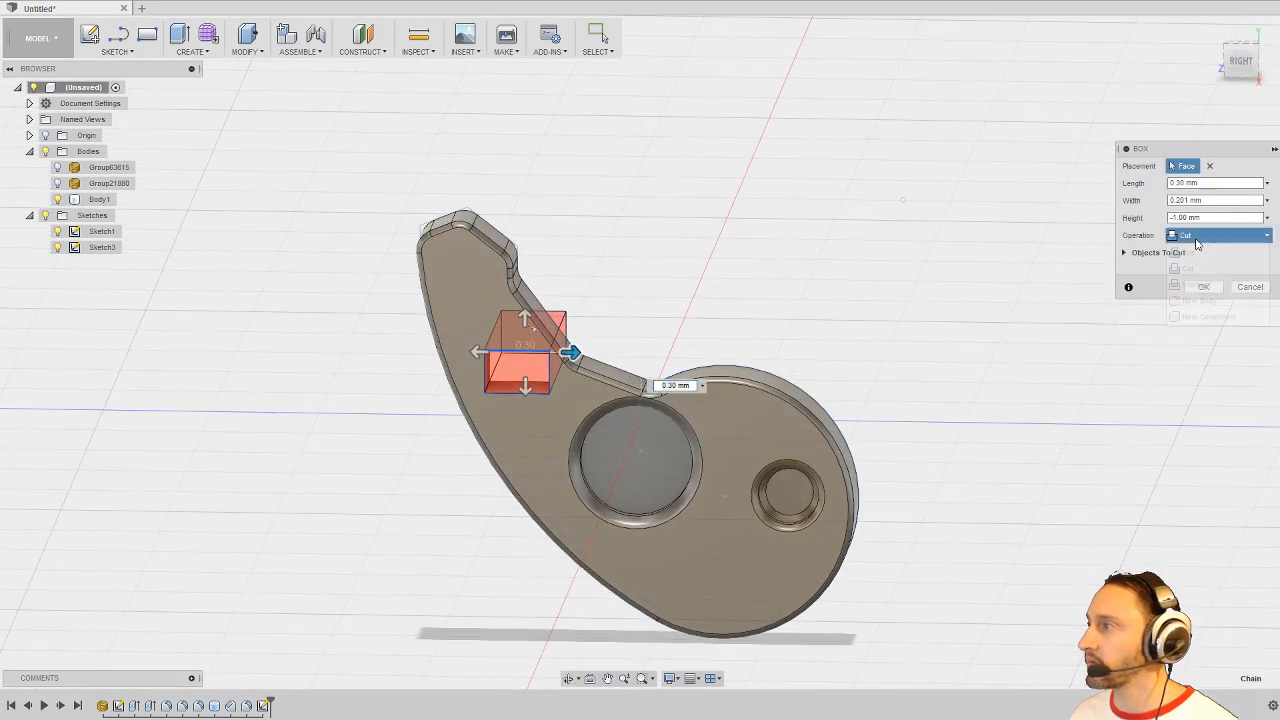
left_click(1203, 302)
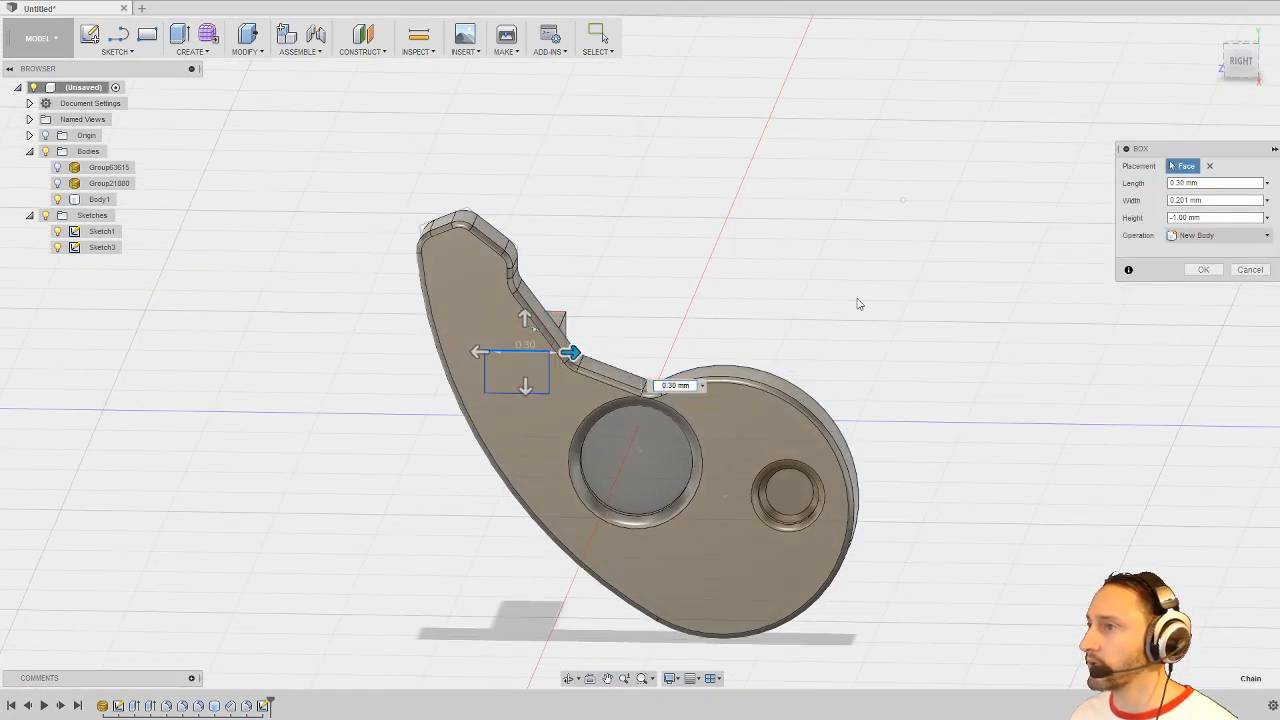
middle_click_drag(851, 297, 820, 277, "shift")
left_click_drag(590, 337, 560, 335)
left_click(1203, 269)
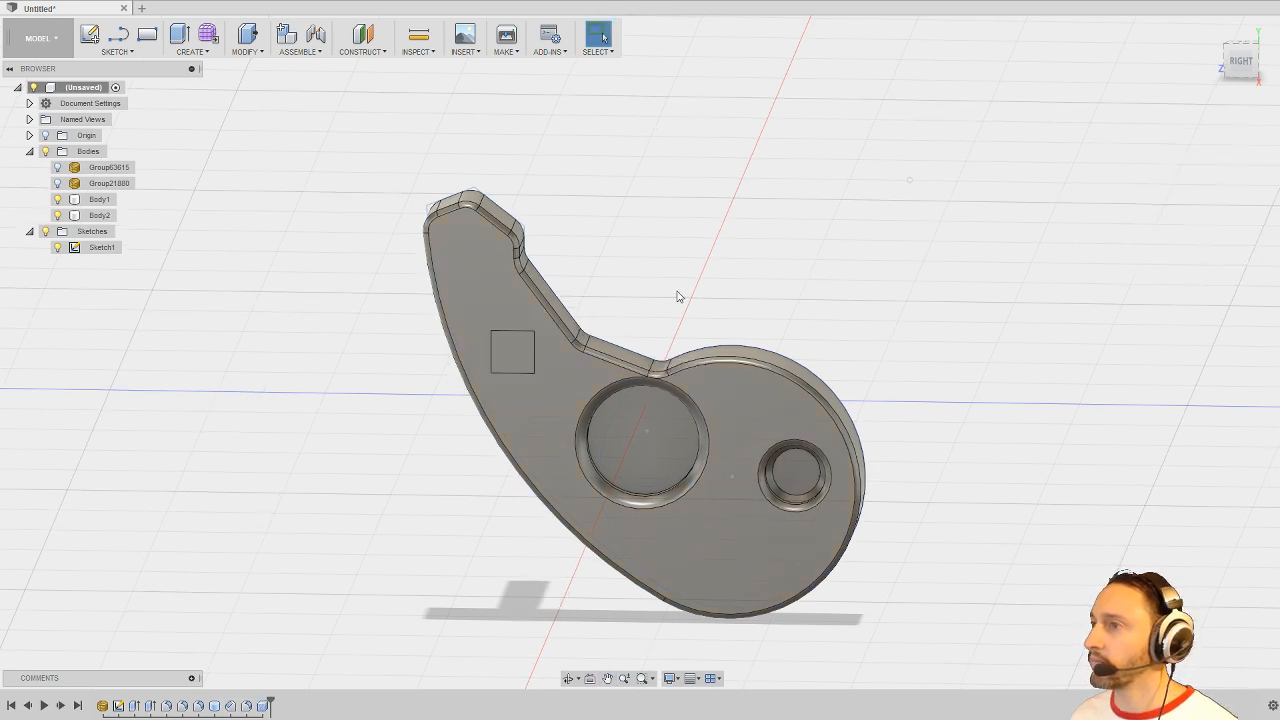
Step: Select the new box body and examine how it passes through the part
middle_click_drag(677, 296, 640, 300, "shift")
left_click(99, 215)
middle_click_drag(857, 260, 389, 307, "shift")
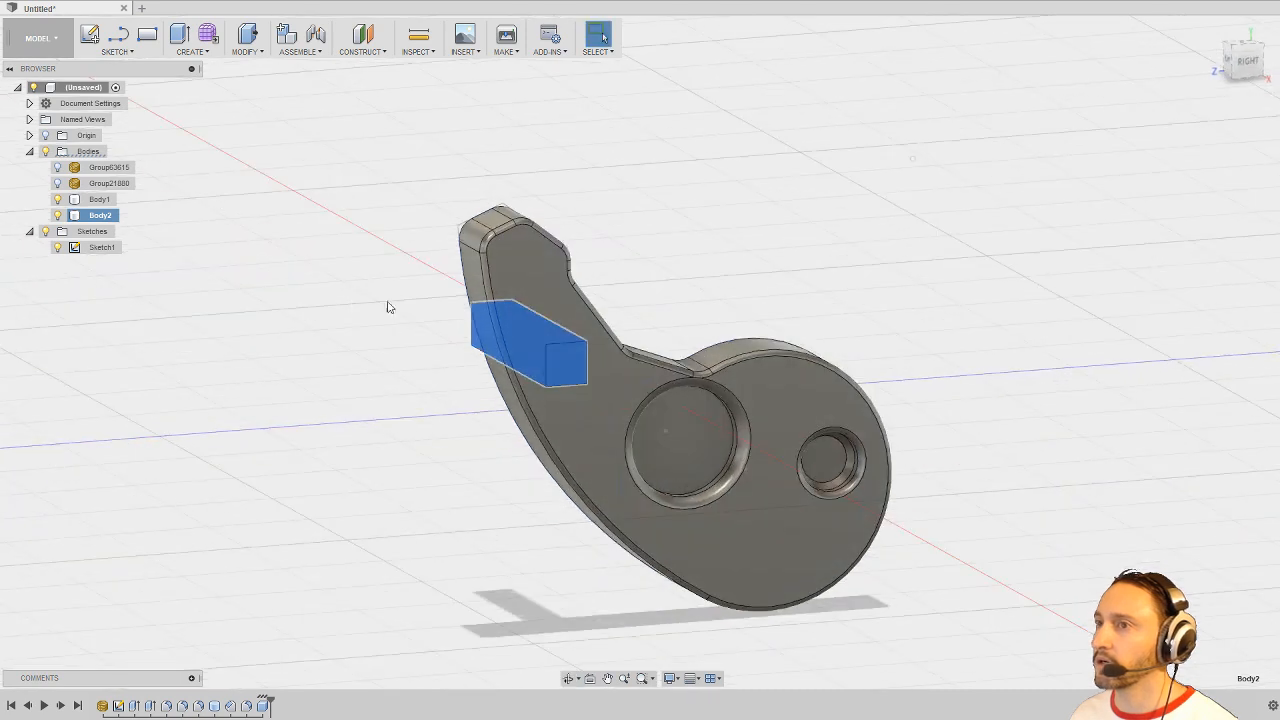
right_click(106, 217)
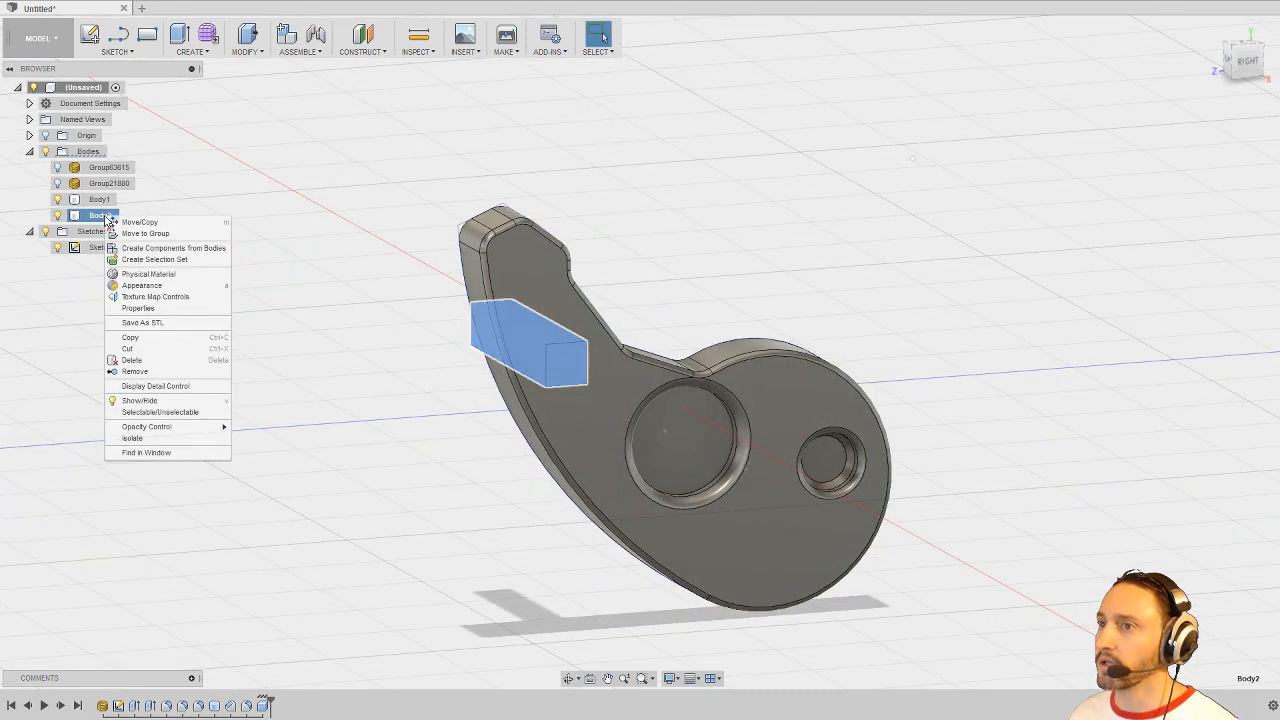
left_click(757, 182)
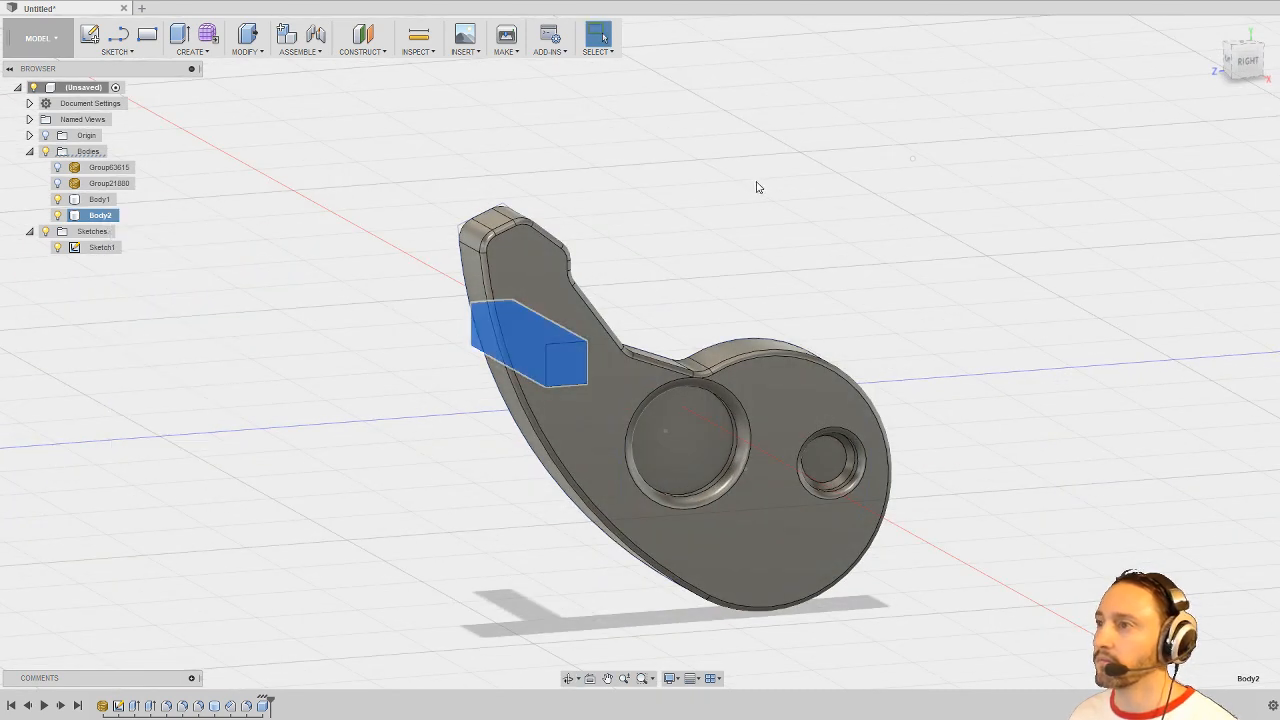
middle_click_drag(731, 241, 791, 246, "shift")
Step: Move the box's long side face outward beyond the curved outer edge of the part
right_click(530, 375)
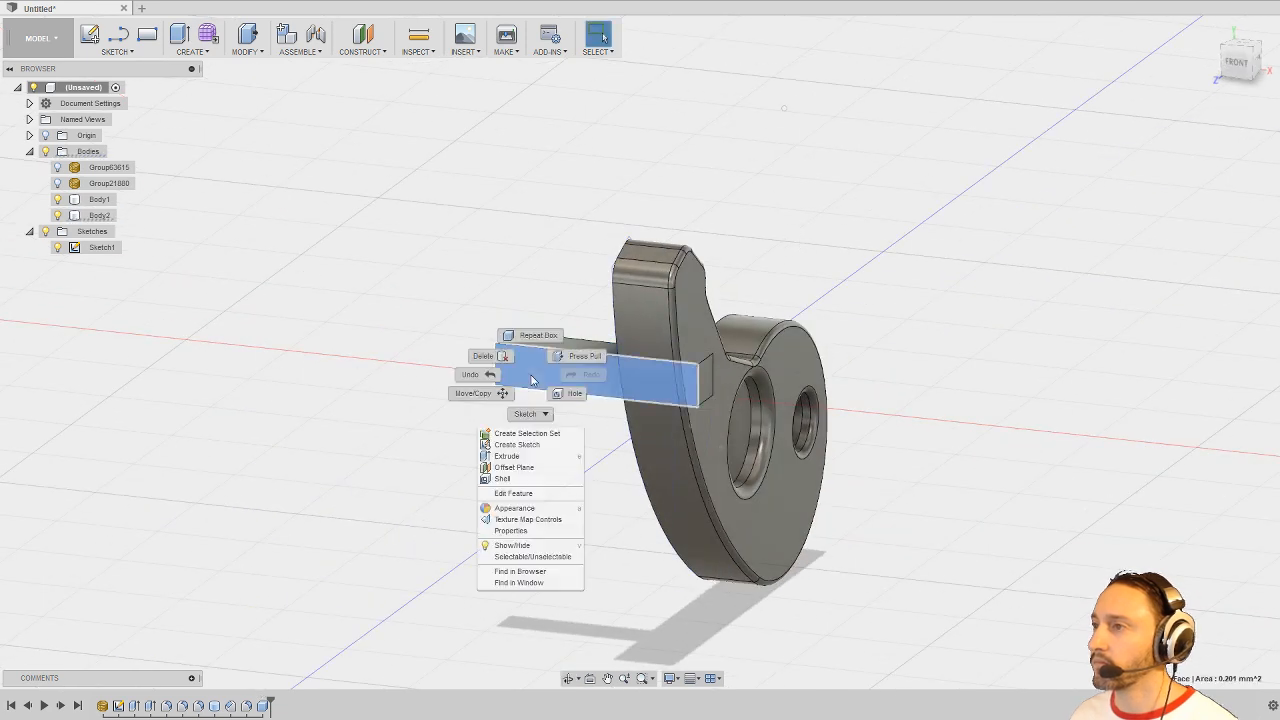
left_click(473, 393)
middle_click_drag(760, 250, 815, 252, "shift")
left_click_drag(440, 343, 397, 343)
middle_click_drag(742, 242, 755, 291, "shift")
left_click(1203, 356)
Step: Move the box's end face outward 0.30 mm along Z so it protrudes from the part's flat face
middle_click_drag(866, 320, 609, 343, "shift")
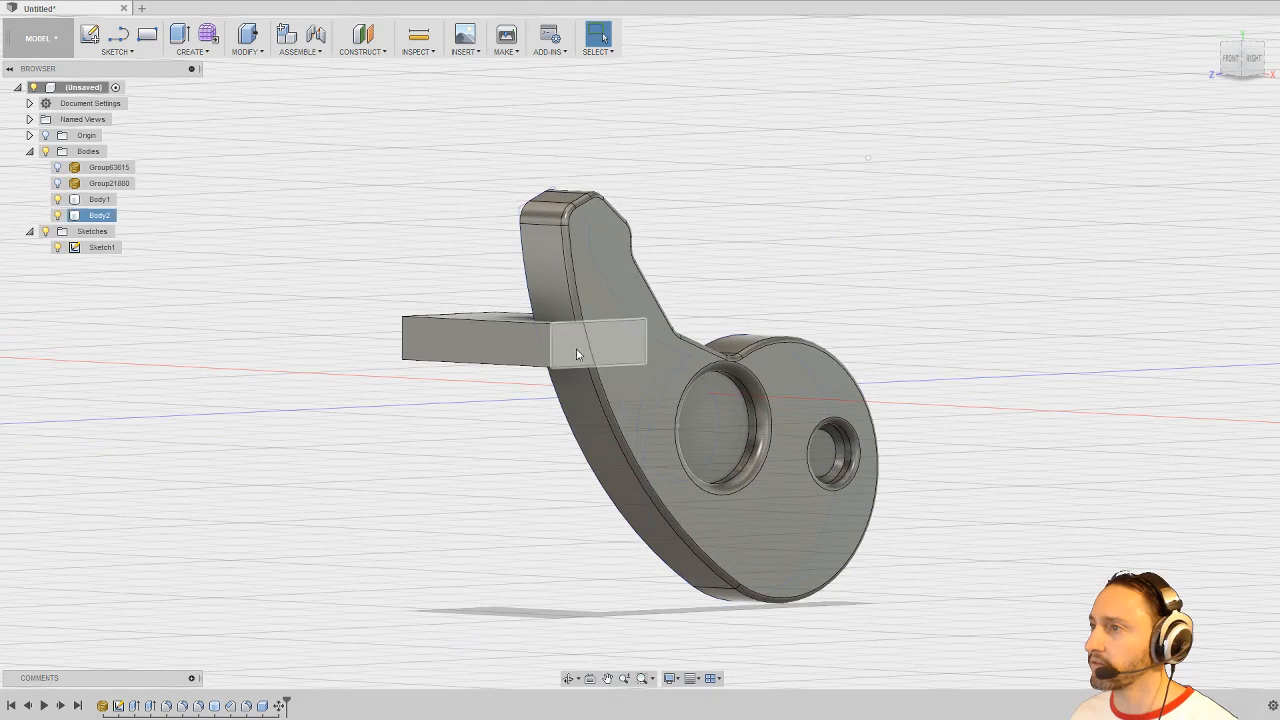
right_click(578, 352)
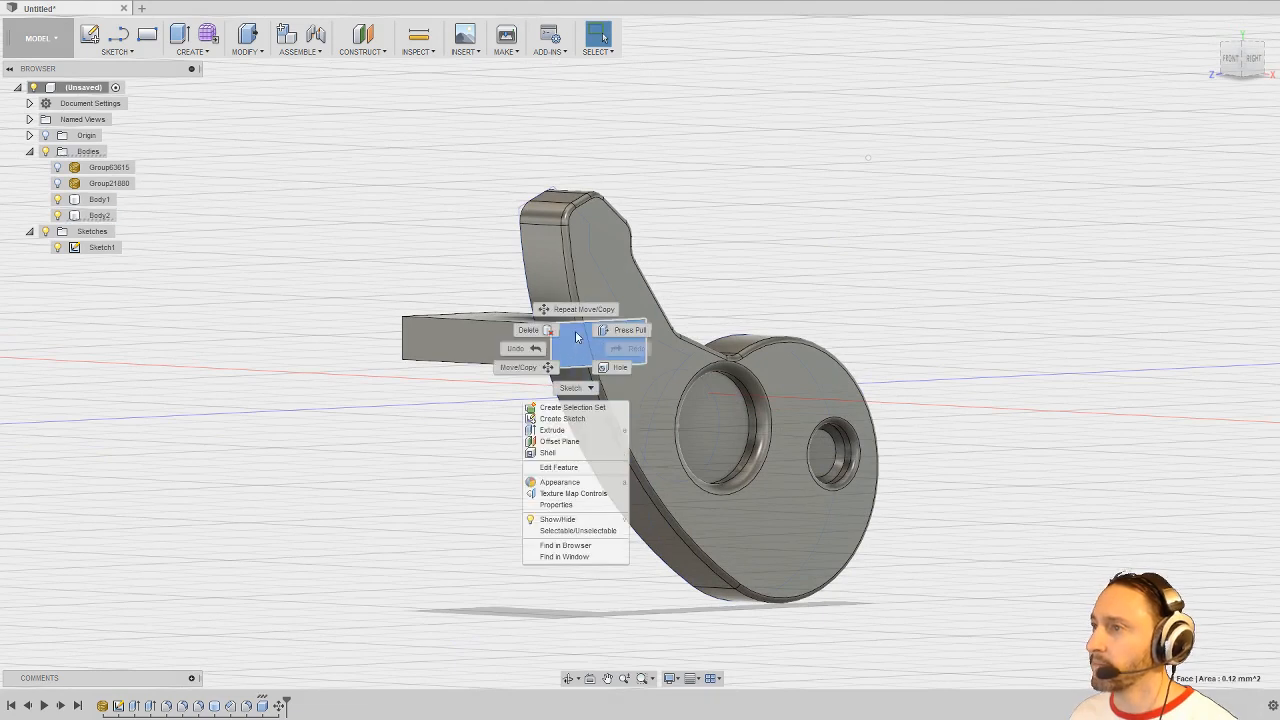
left_click(548, 370)
middle_click_drag(700, 360, 630, 470, "shift")
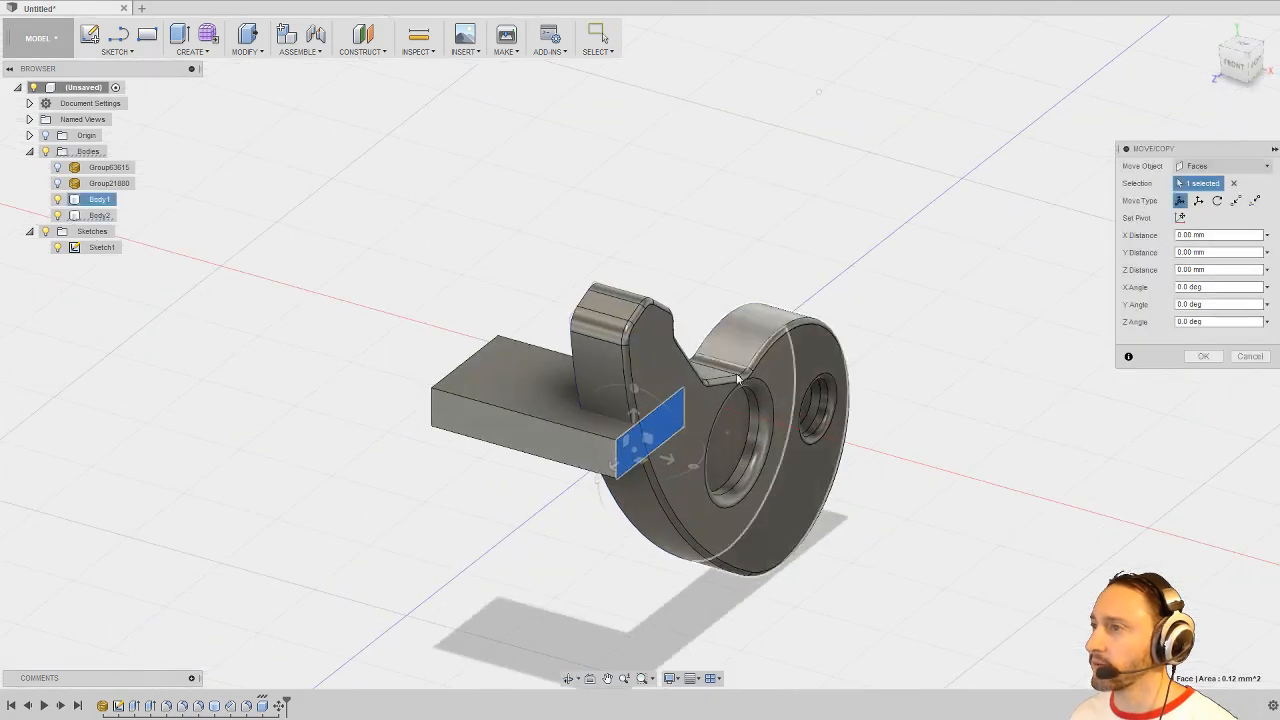
left_click_drag(640, 462, 722, 475)
middle_click_drag(722, 475, 988, 445, "shift")
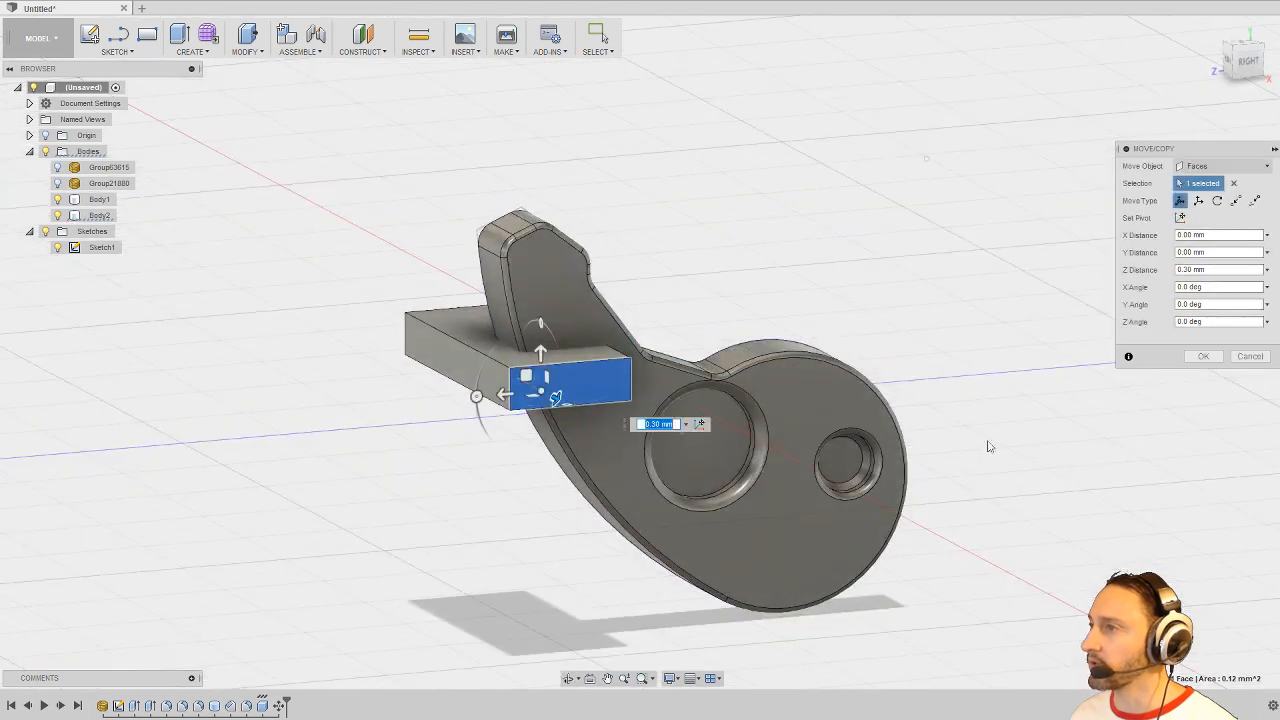
key("Return")
middle_click_drag(873, 272, 863, 231, "shift")
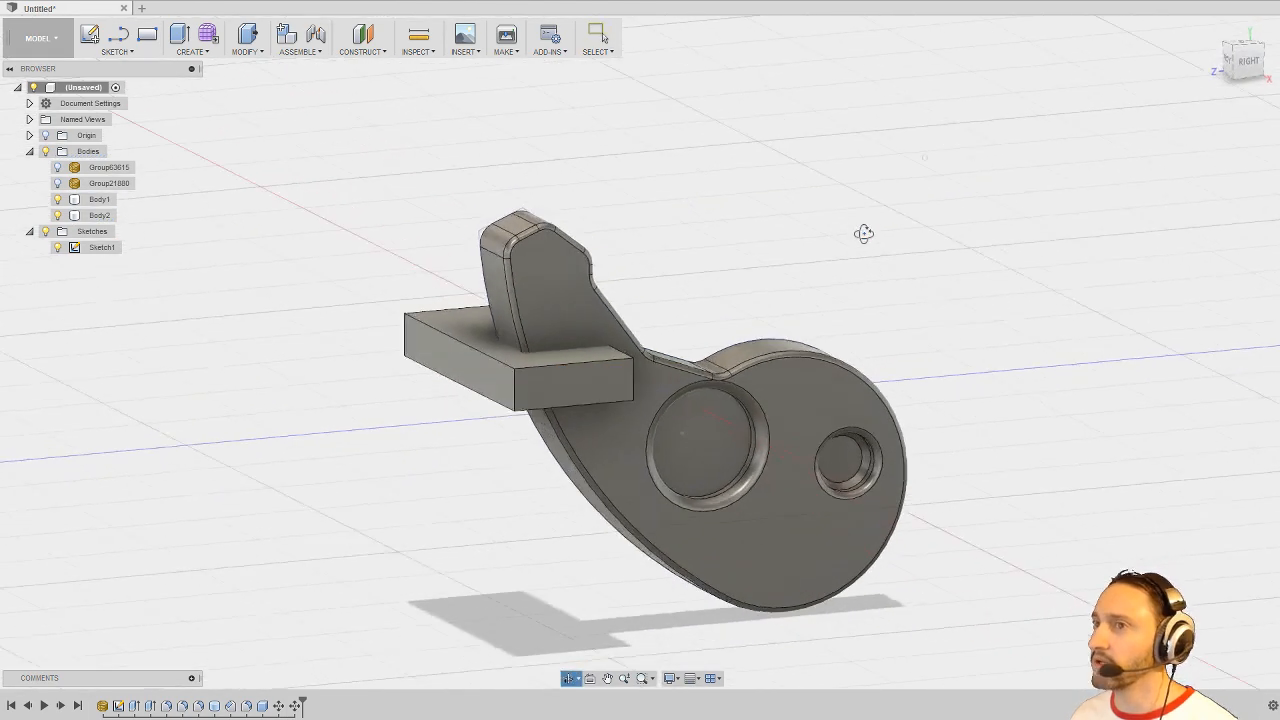
Step: Cut the box body out of the curved part with Combine, using the part as target and the box as tool
left_click(100, 199)
left_click(105, 216, "ctrl")
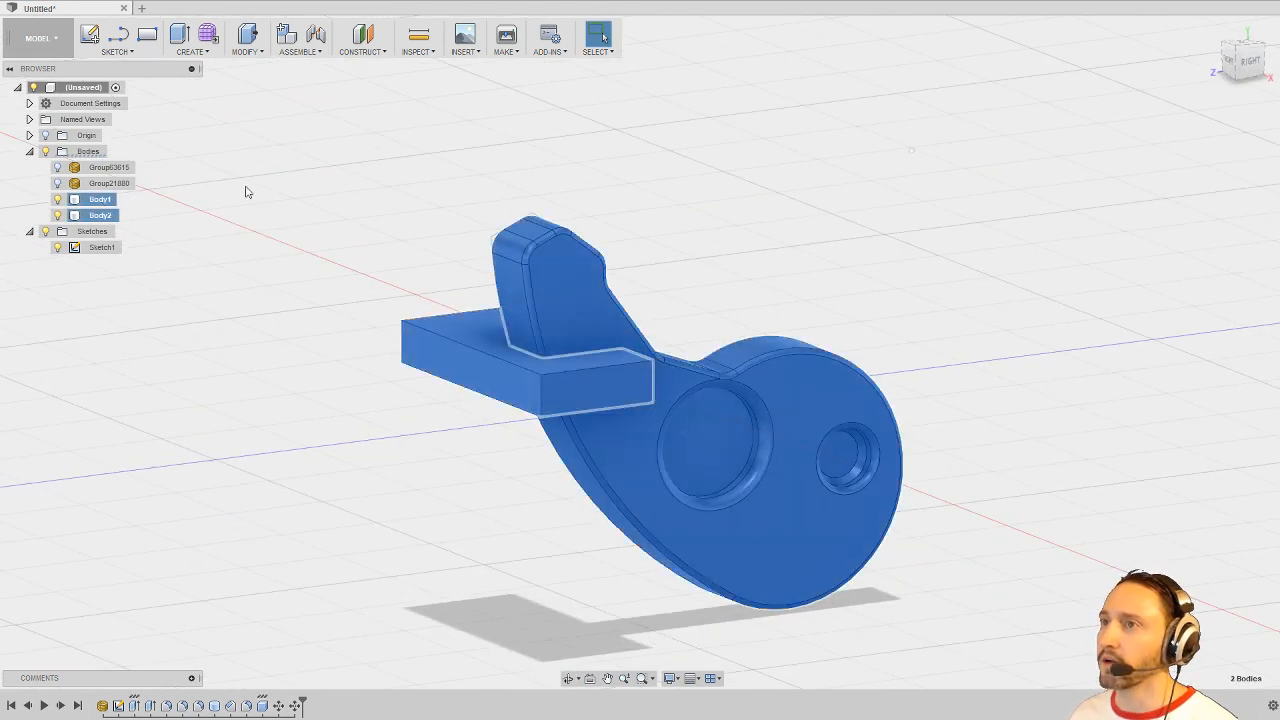
left_click(236, 80)
left_click(207, 56)
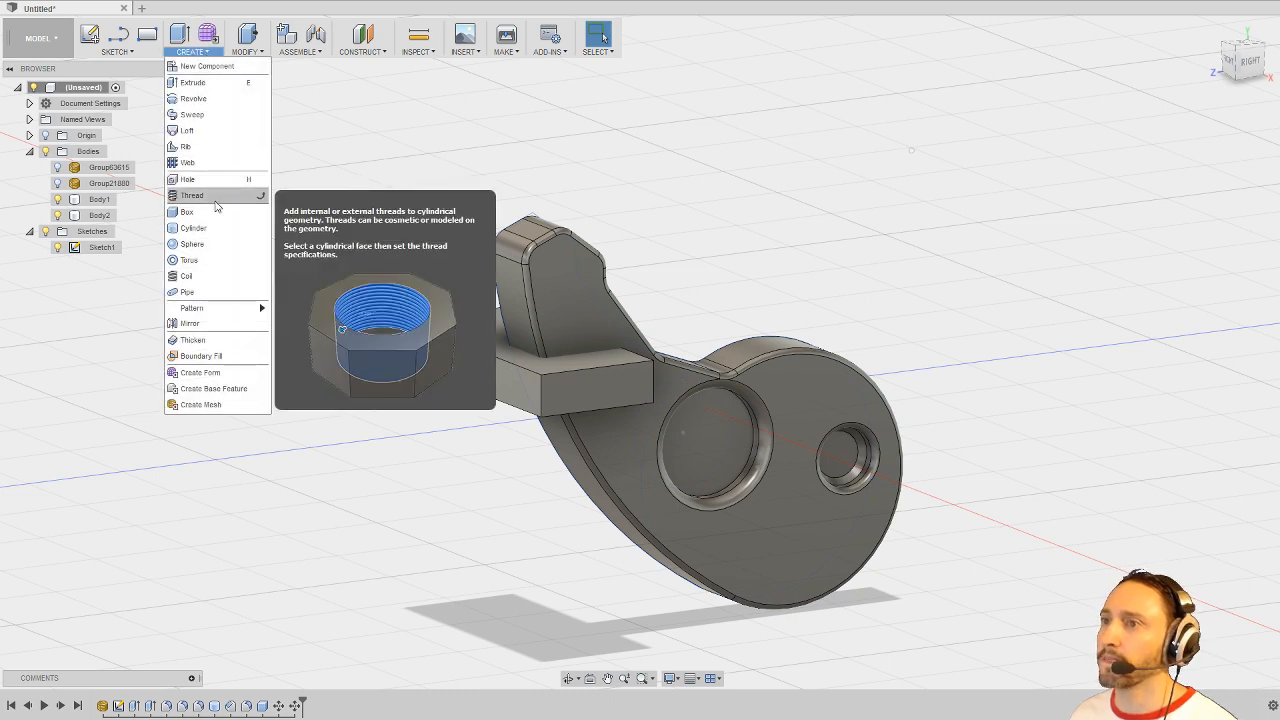
left_click(259, 52)
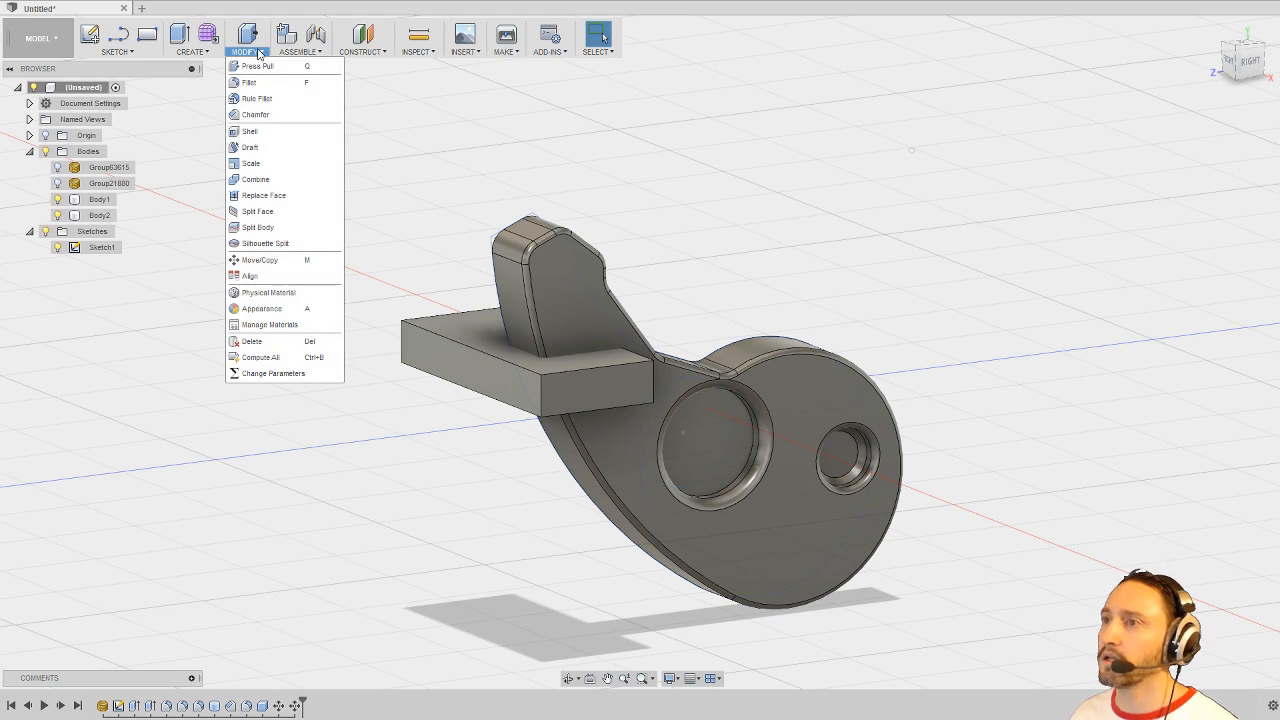
left_click(257, 183)
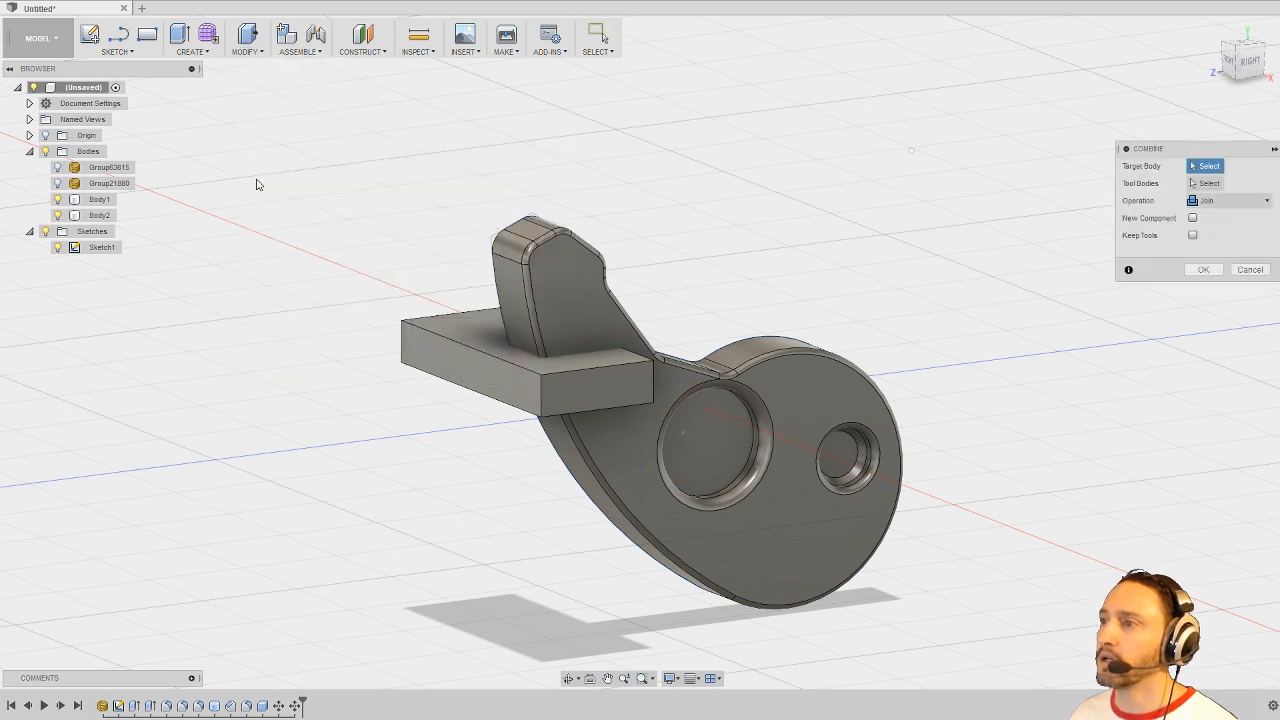
left_click(580, 289)
left_click(463, 348)
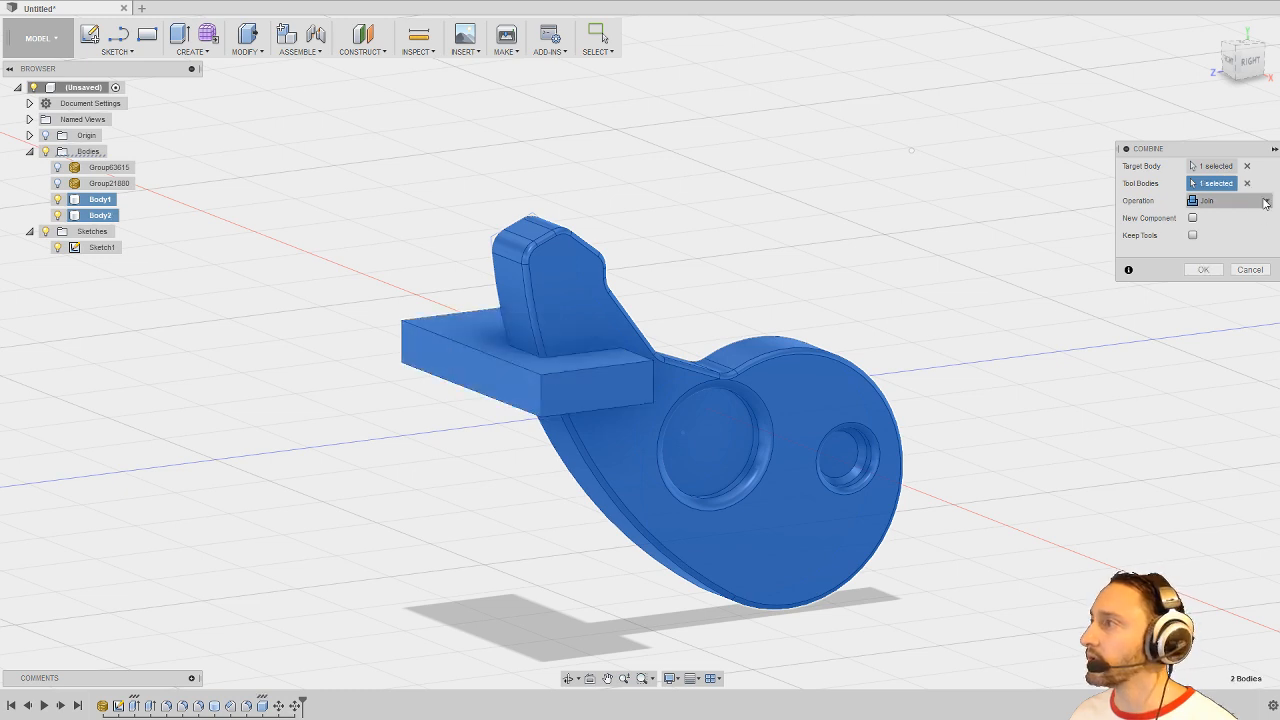
left_click(1230, 200)
left_click(1227, 242)
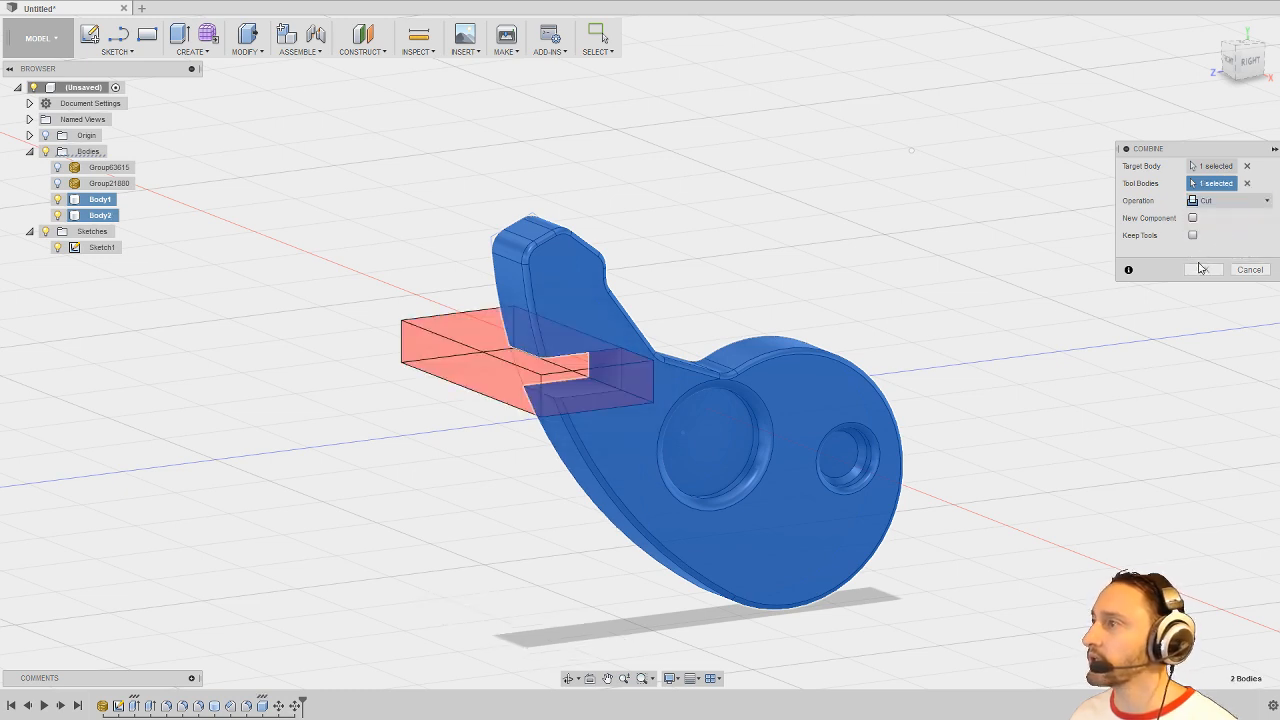
left_click(1203, 269)
Step: Fillet the three edge chains around the notch opening with a small constant radius and inspect the rounded notch
scroll(805, 245, "up", 3)
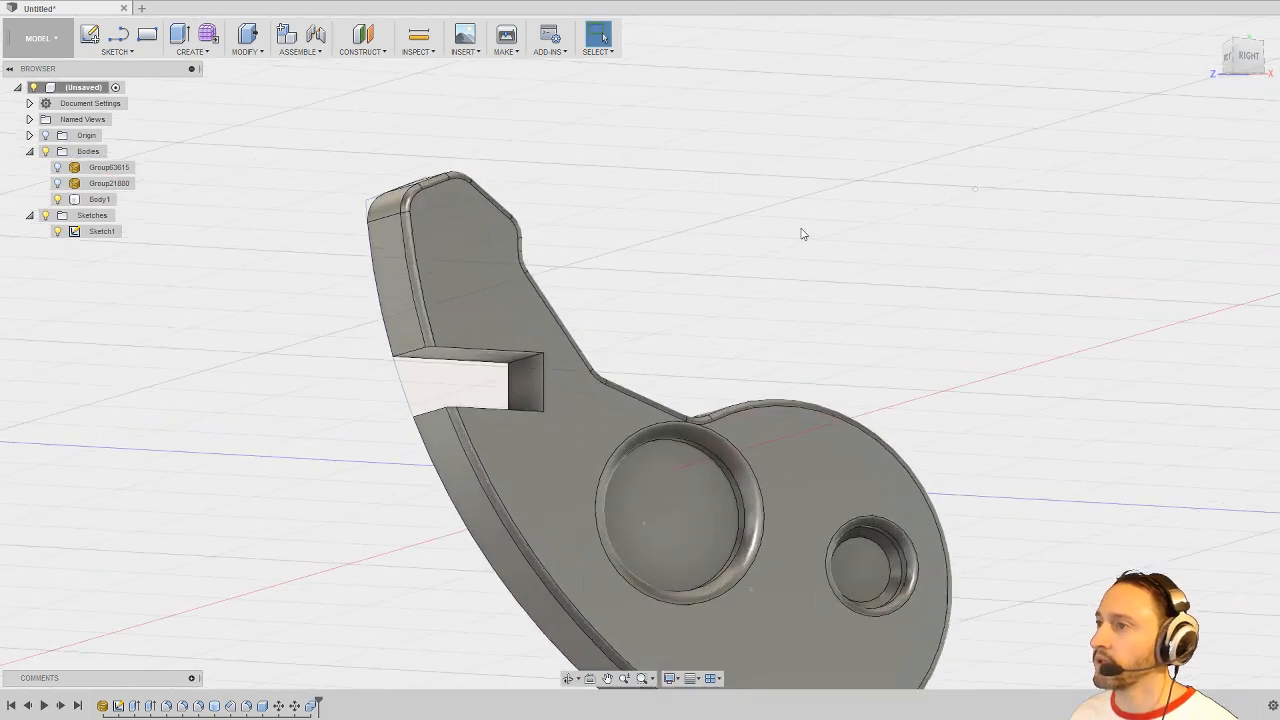
mouse_move(700, 246)
middle_mouse_down("shift")
mouse_move(726, 254)
mouse_move(709, 226)
mouse_move(711, 254)
middle_mouse_up("shift")
right_click(716, 238)
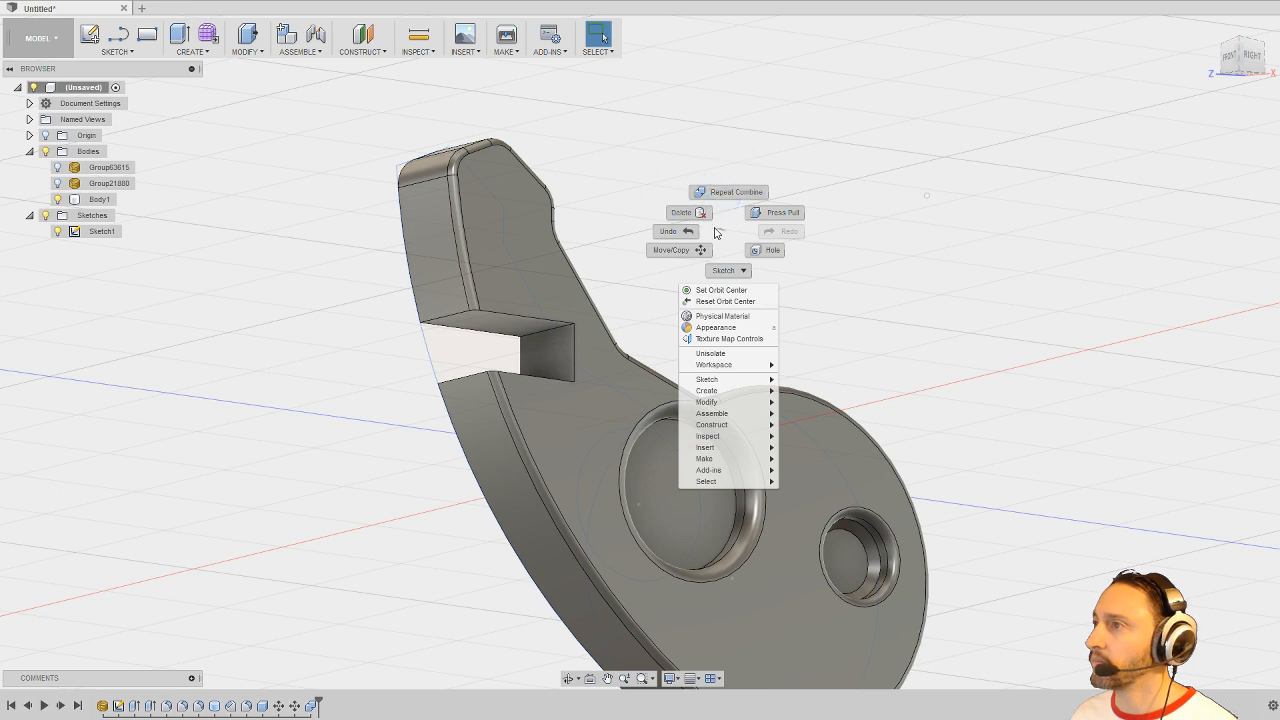
left_click(718, 230)
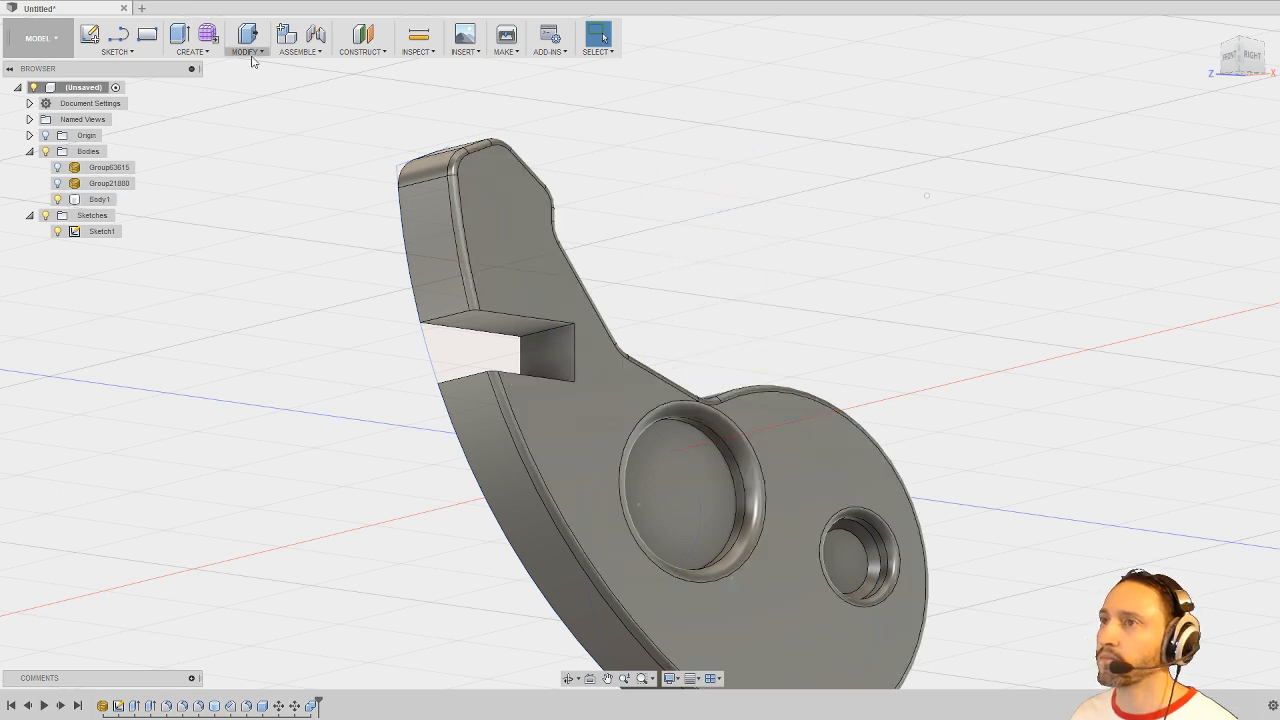
left_click(247, 45)
left_click(255, 83)
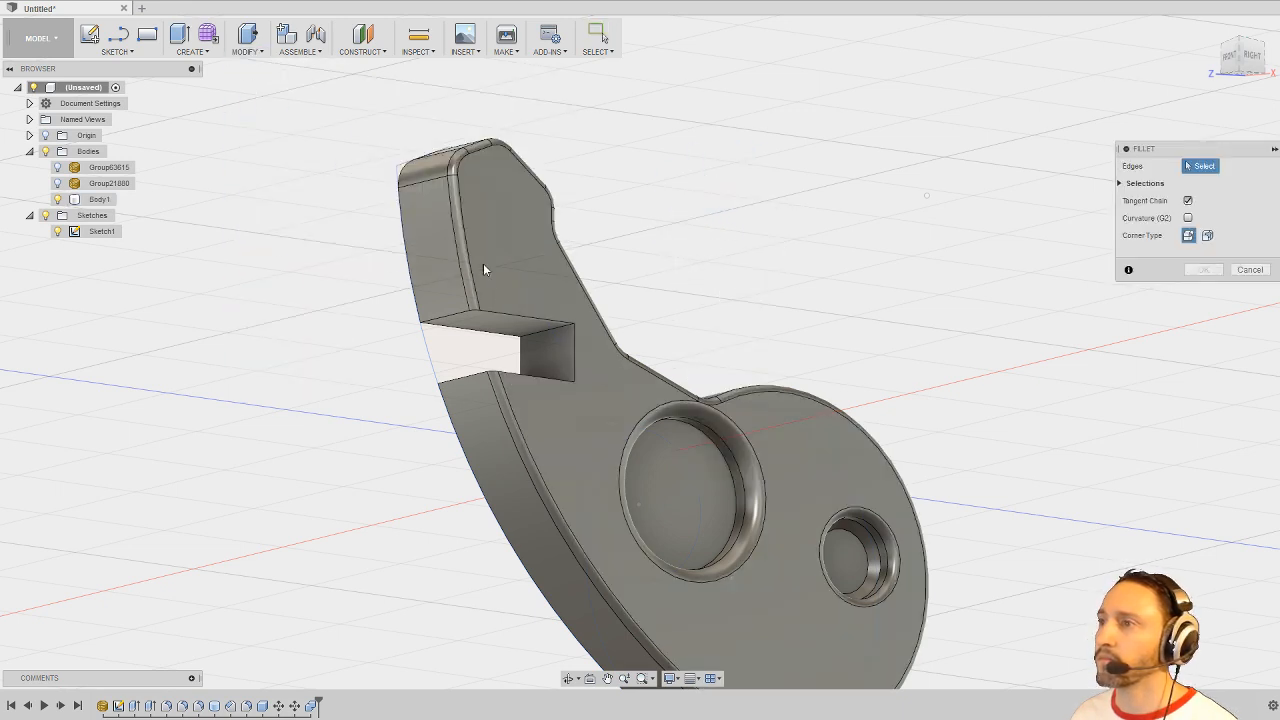
left_click(503, 319)
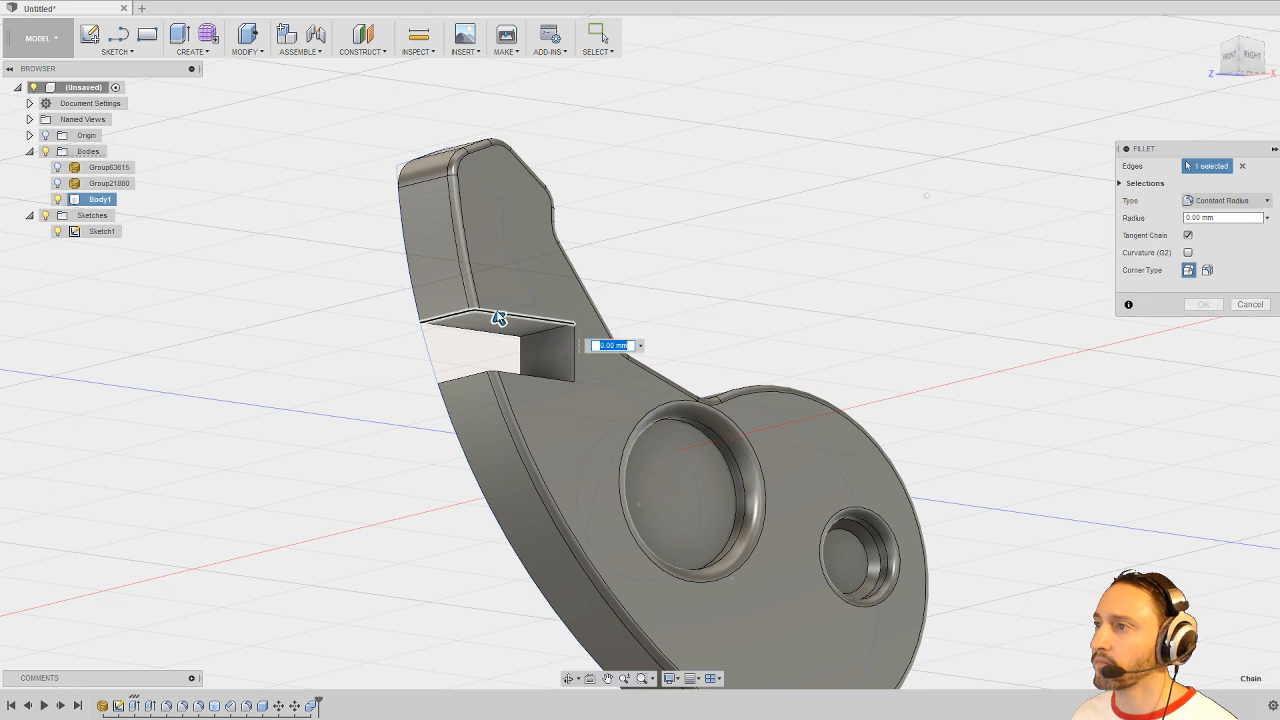
left_click(574, 366)
left_click(537, 377)
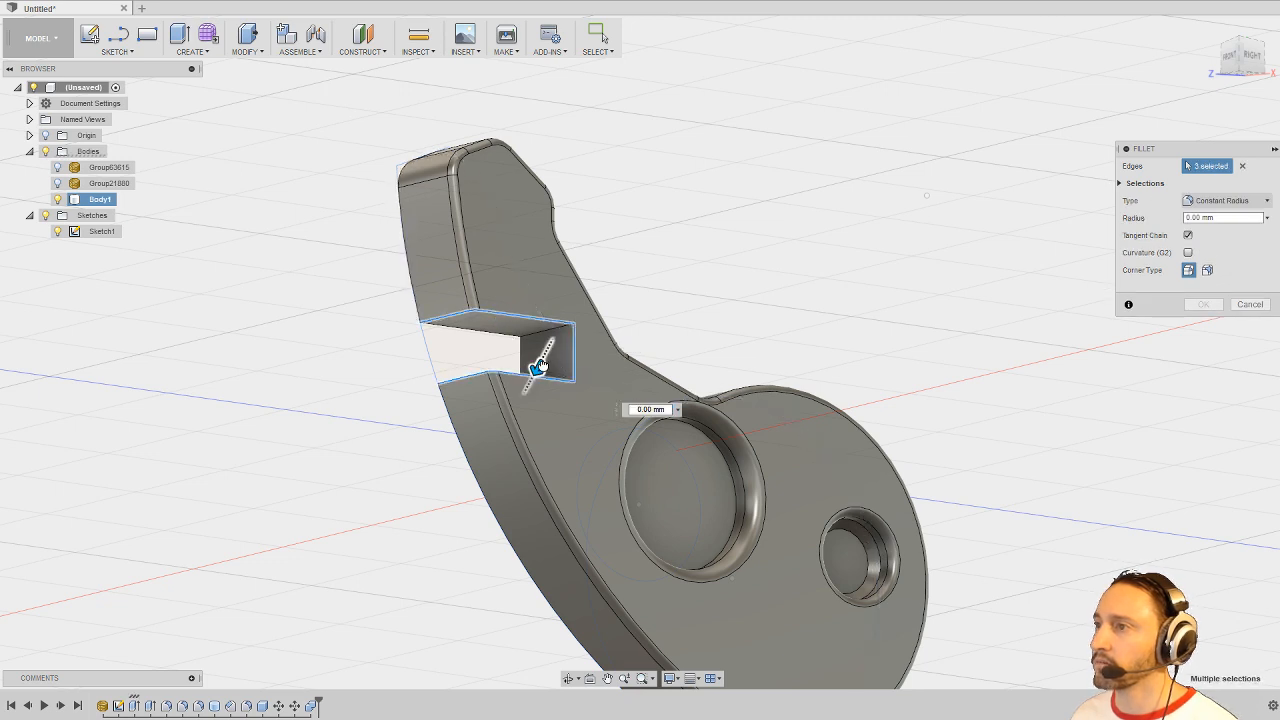
mouse_move(543, 362)
left_mouse_down()
mouse_move(531, 355)
mouse_move(534, 372)
left_mouse_up()
left_click(1203, 304)
middle_click_drag(1203, 304, 817, 283, "shift")
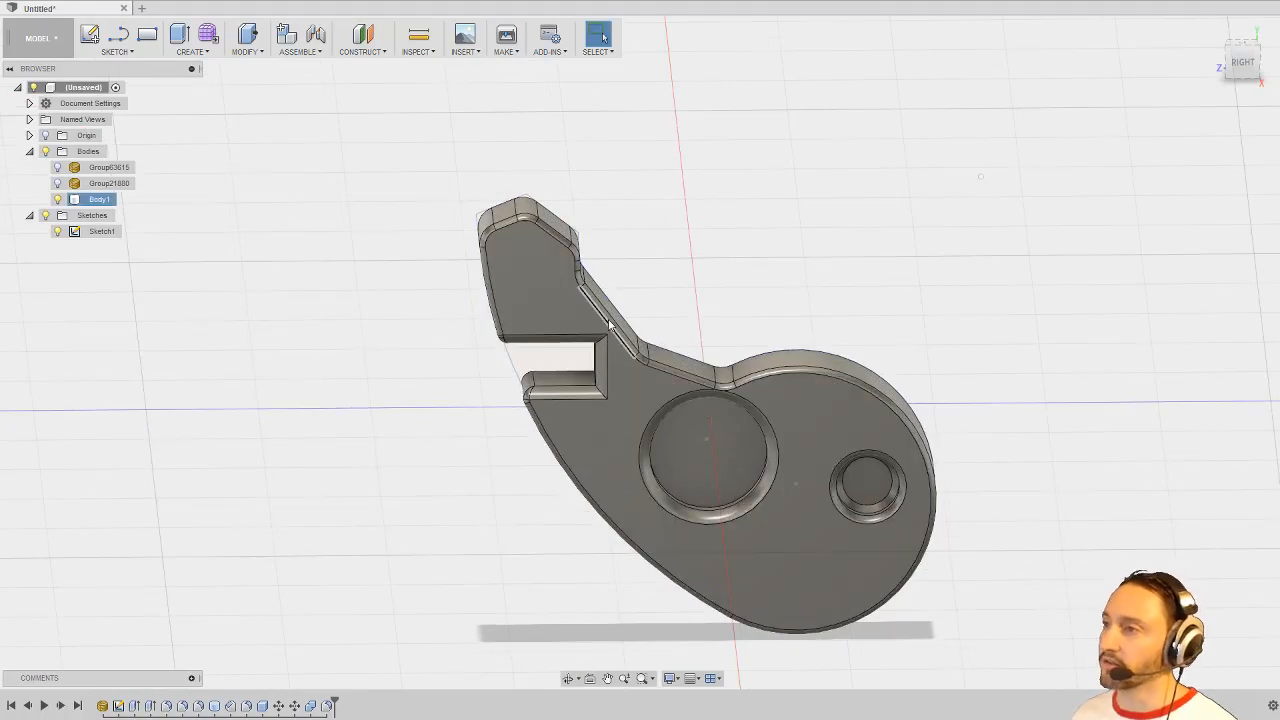
middle_click_drag(716, 301, 910, 260, "shift")
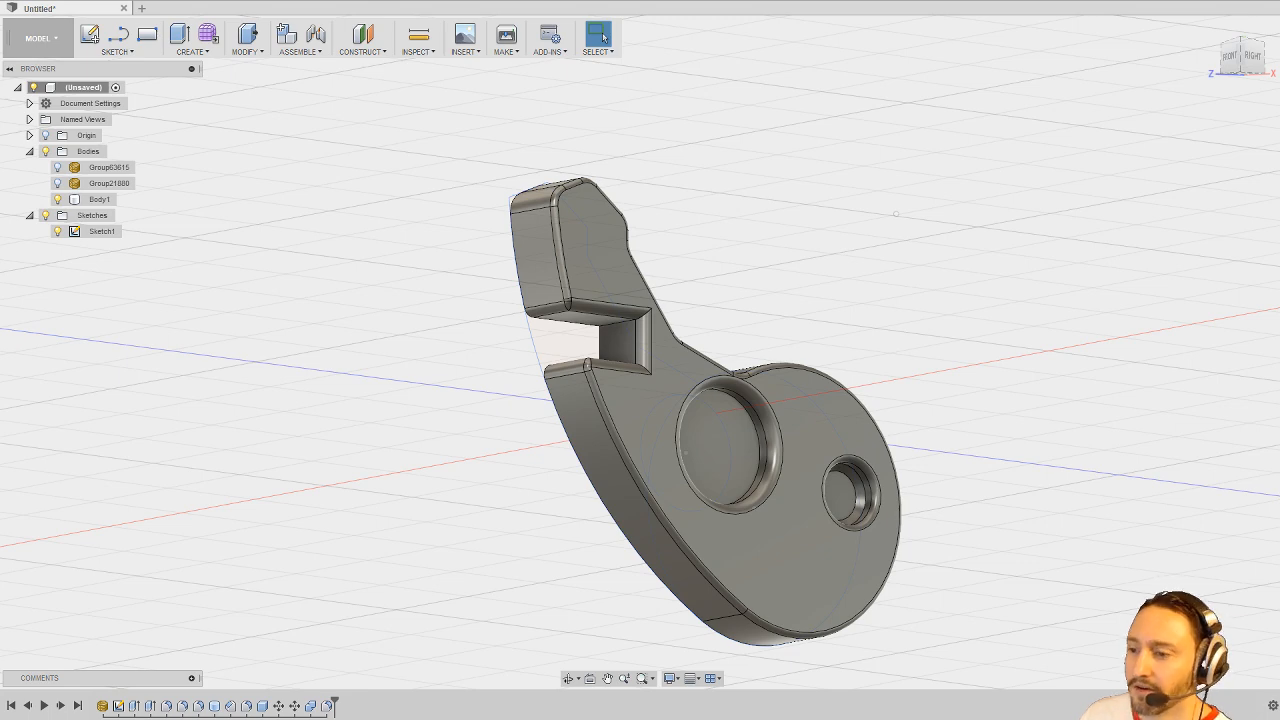
Step: Bring the browser's Pixologic ZBrush plugin download page into view and put the browser away again
left_click_drag(540, 719, 640, 53)
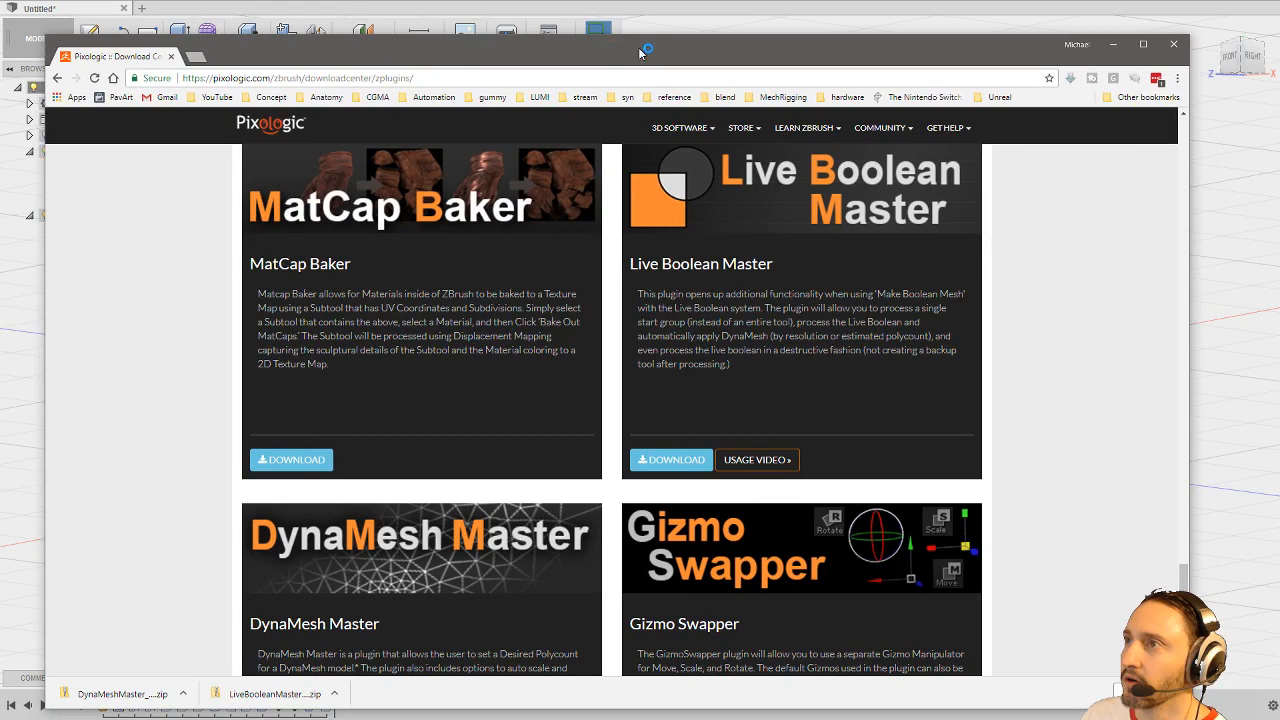
left_click(533, 80)
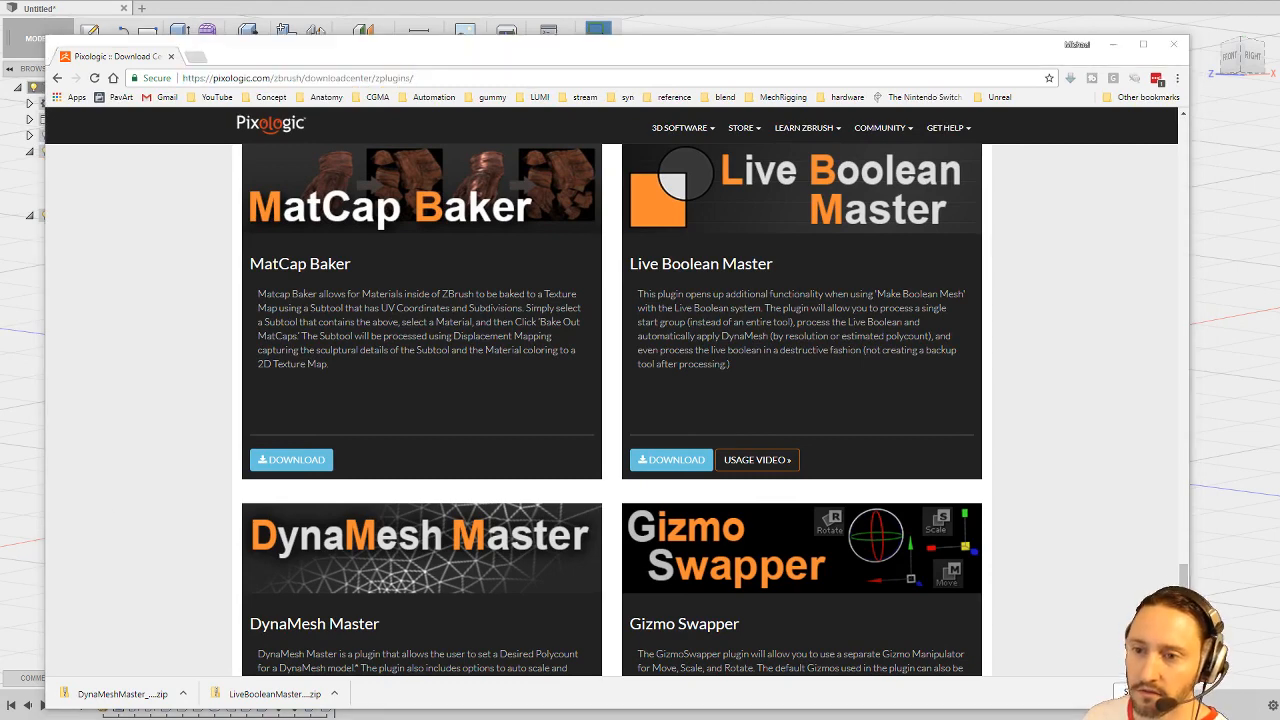
left_click_drag(748, 50, 740, 719)
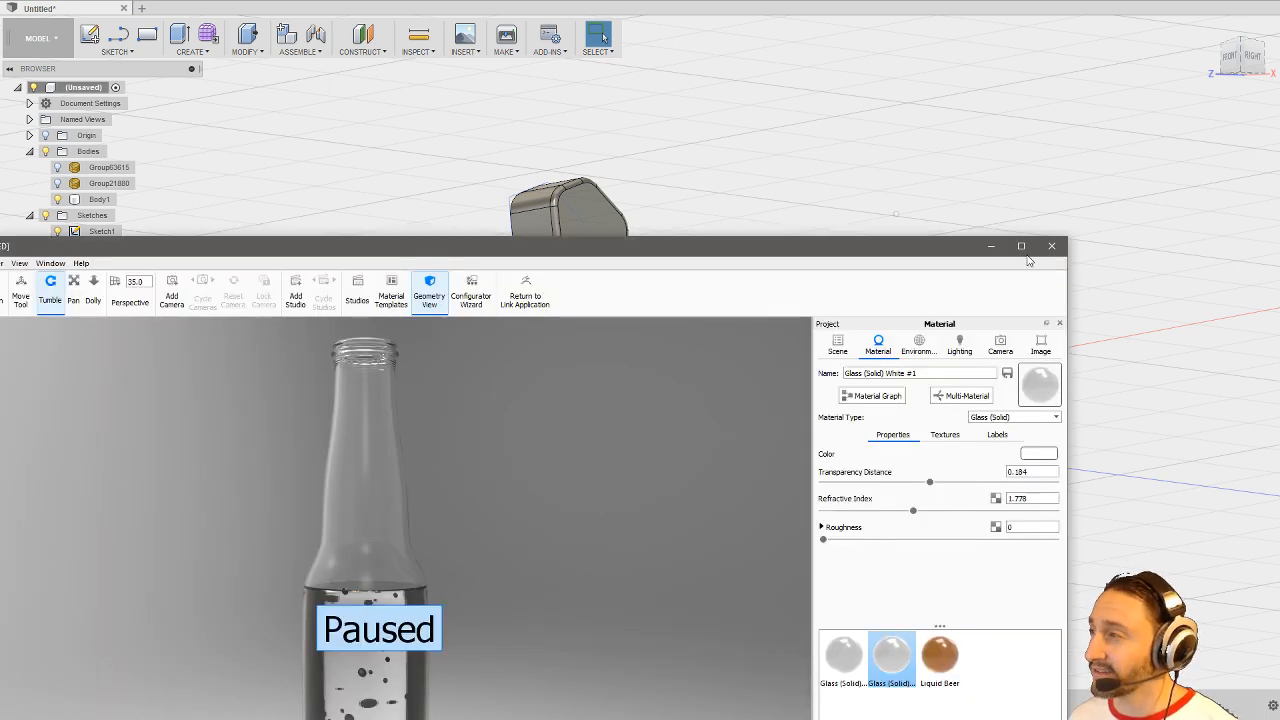
Step: Quit KeyShot and return to the Fusion 360 part
left_click(1051, 245)
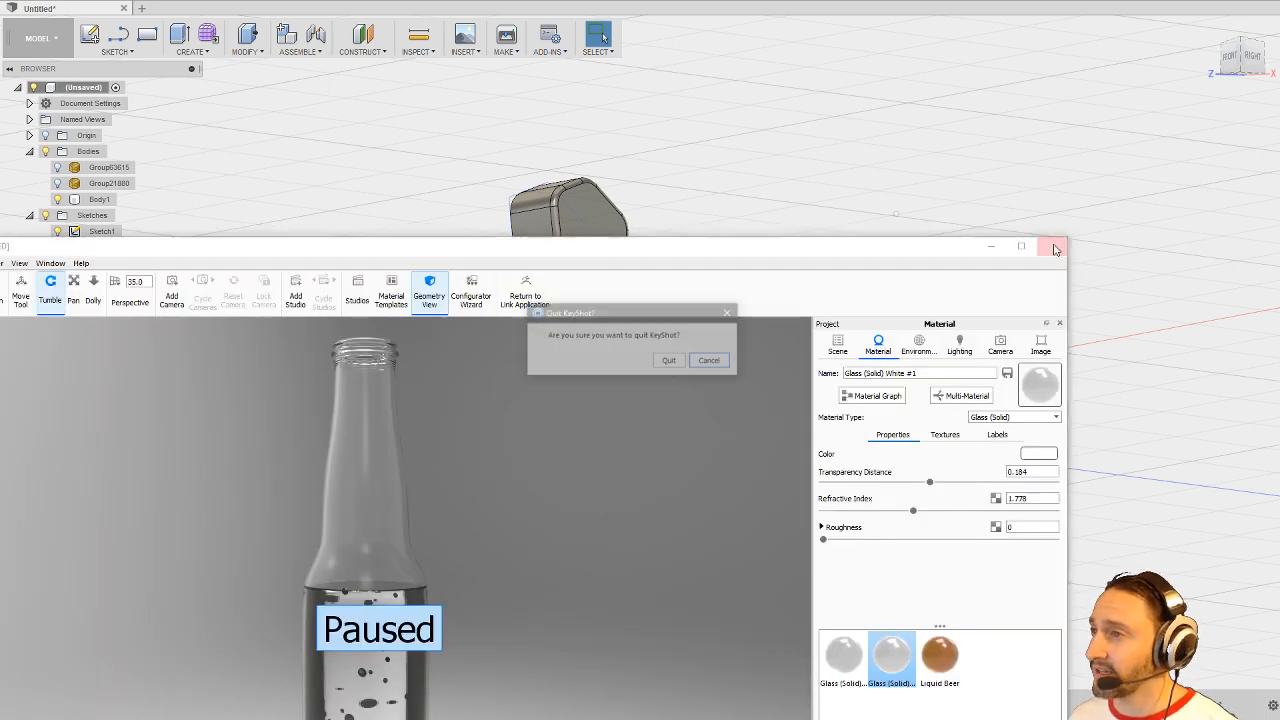
left_click(670, 361)
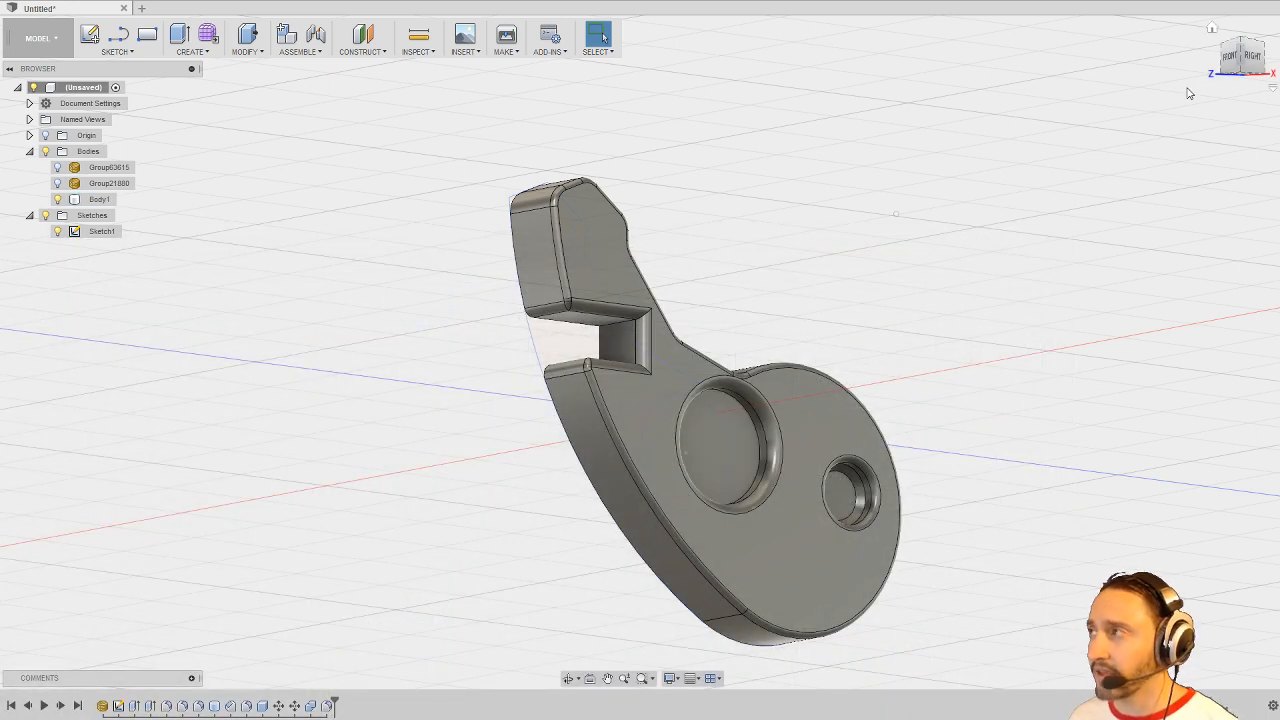